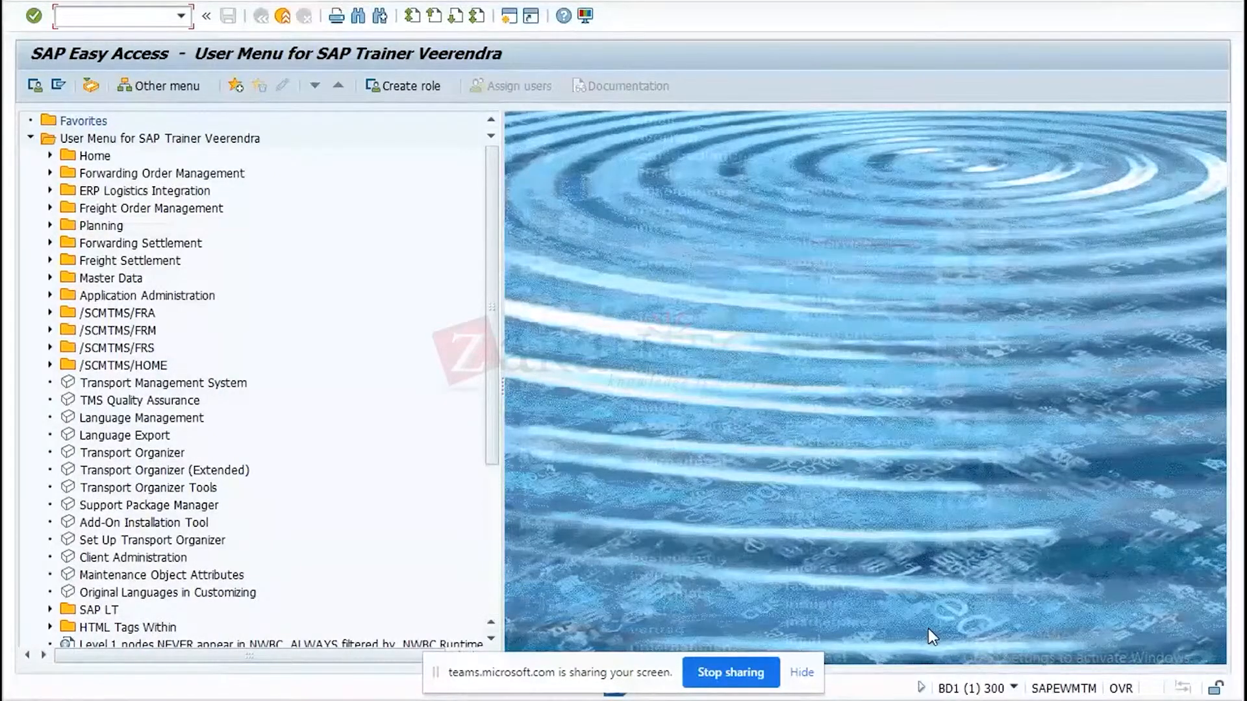
# Open the Define Carrier Profile transaction from the General master data in the user menu.
pyautogui.click(50, 278)
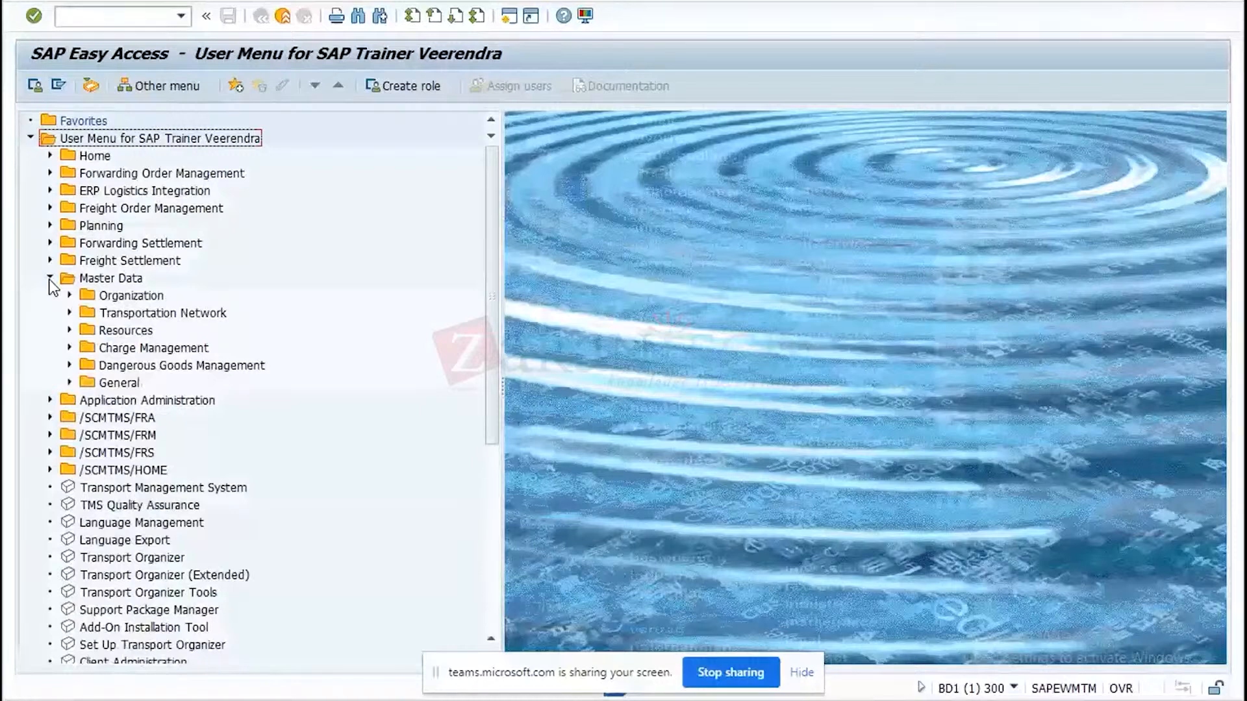
pyautogui.click(69, 383)
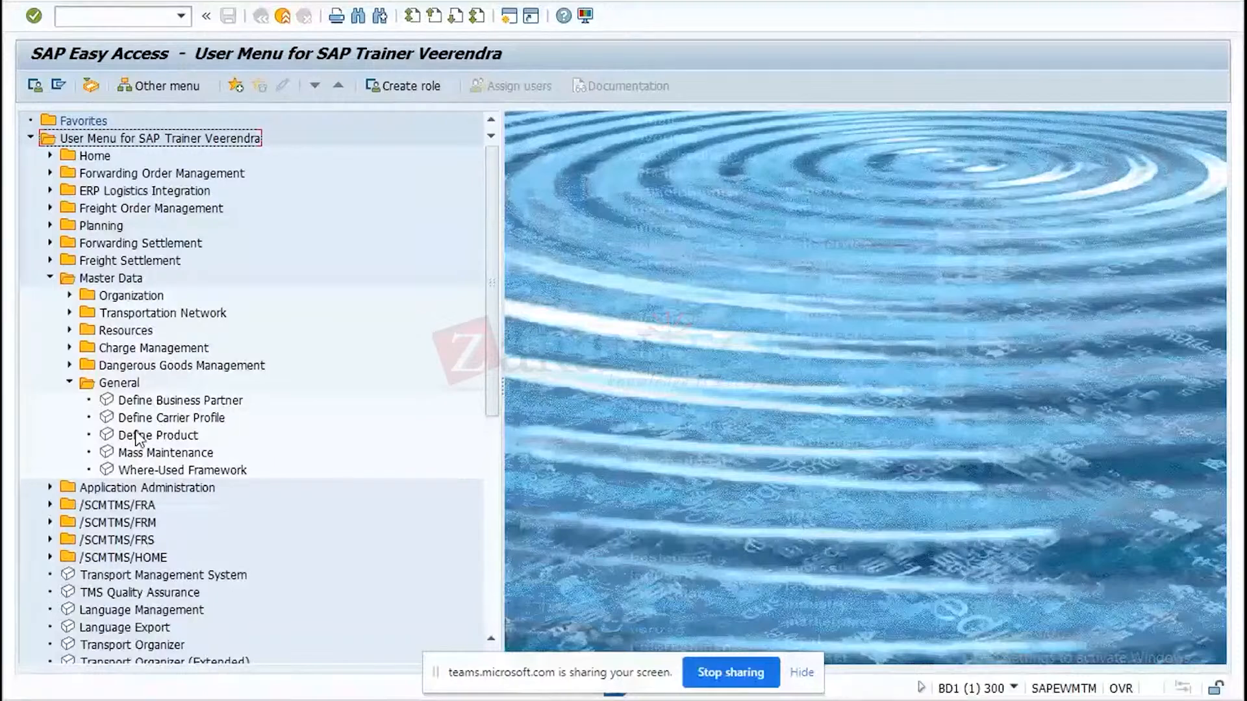
pyautogui.doubleClick(186, 425)
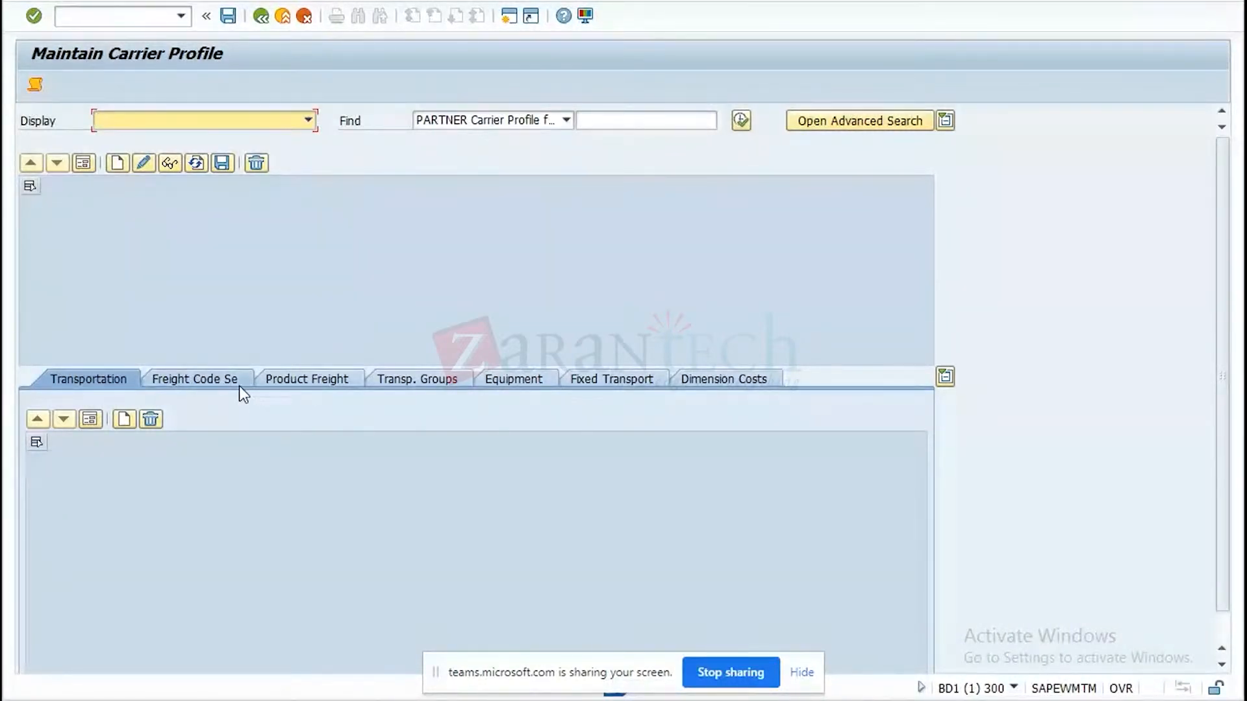
pyautogui.click(302, 349)
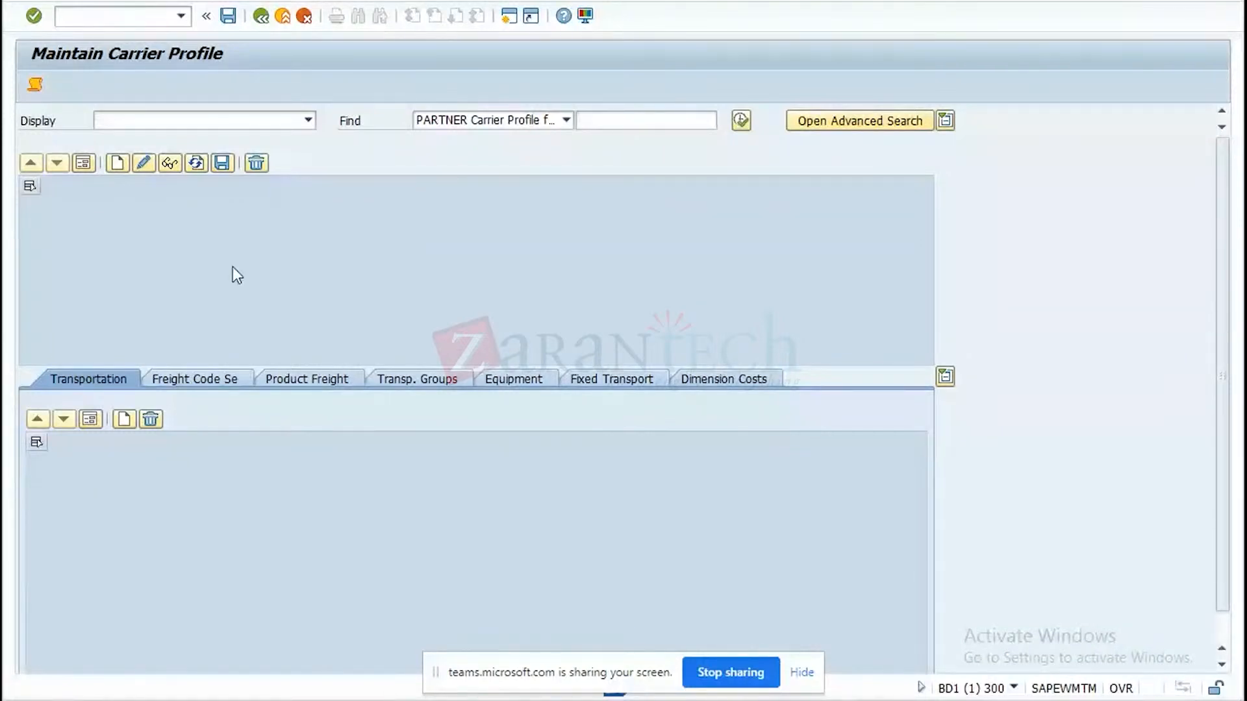
# Start transaction spro in a new GUI window and display the SAP Reference IMG.
pyautogui.click(502, 24)
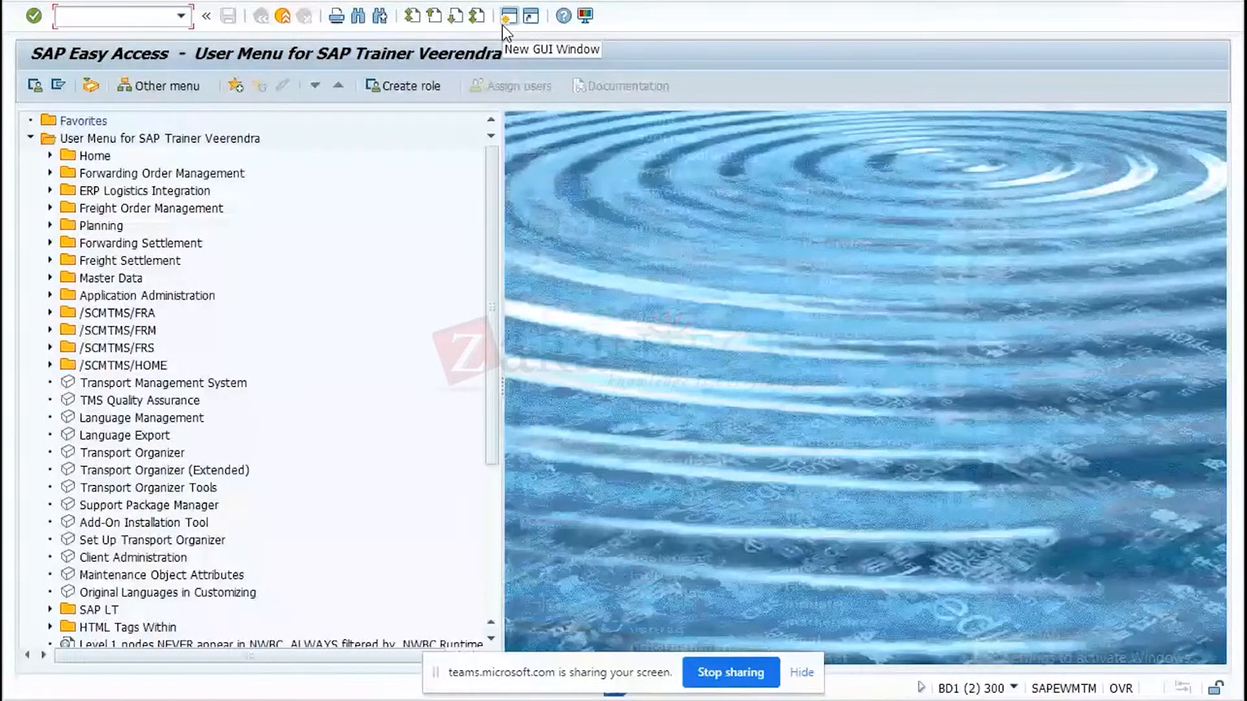
pyautogui.write('spro')
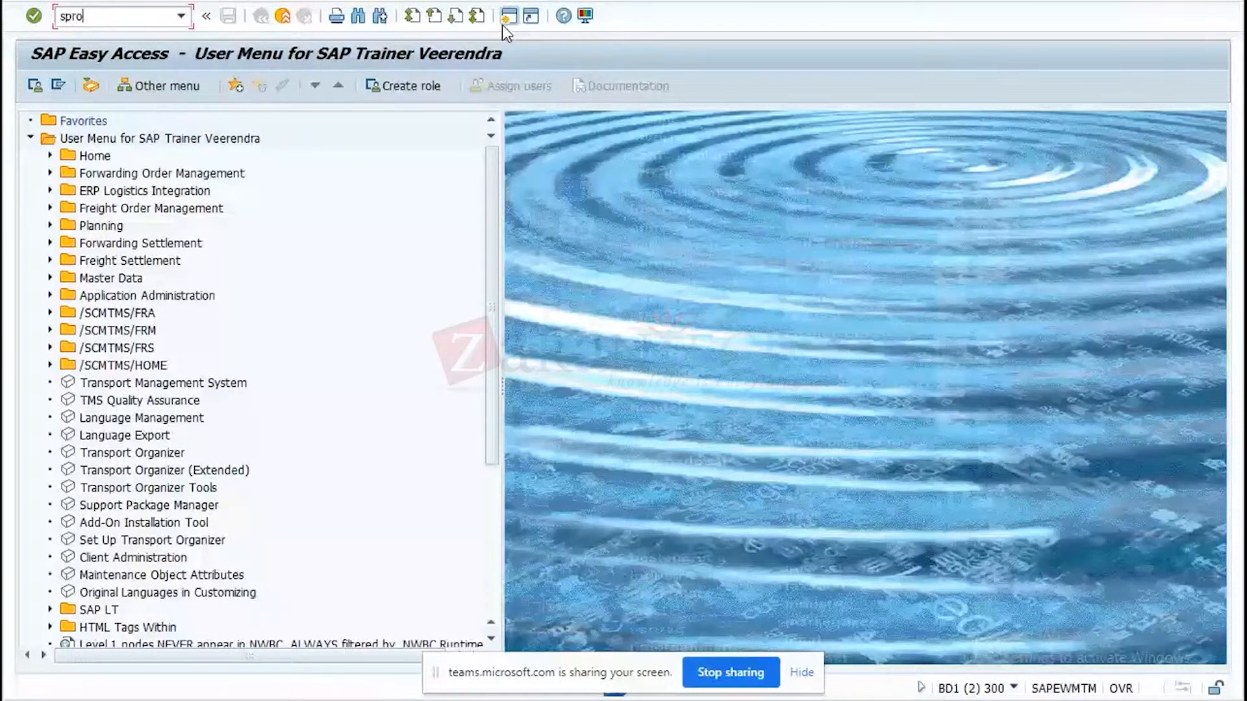
pyautogui.press('Return')
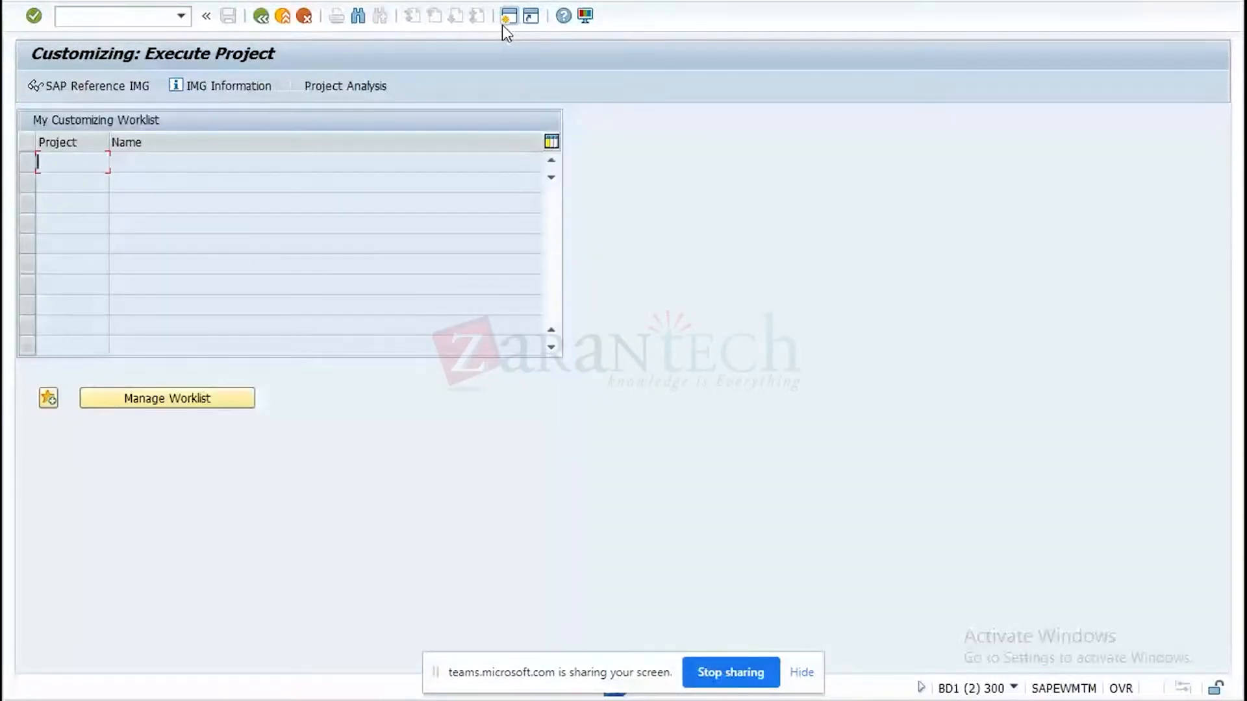
pyautogui.click(92, 95)
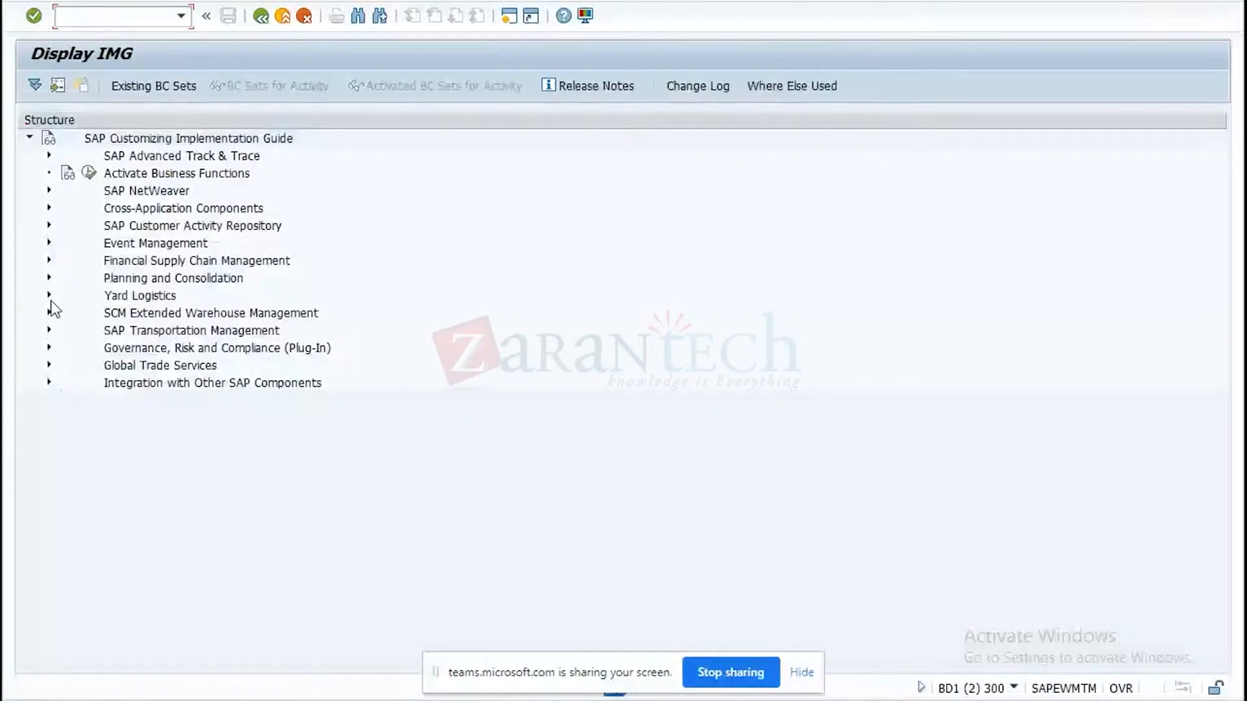
# Browse the SAP Transportation Management customizing for SCM Basis and the Transportation Lane activities under Master Data, Transportation Network.
pyautogui.click(48, 330)
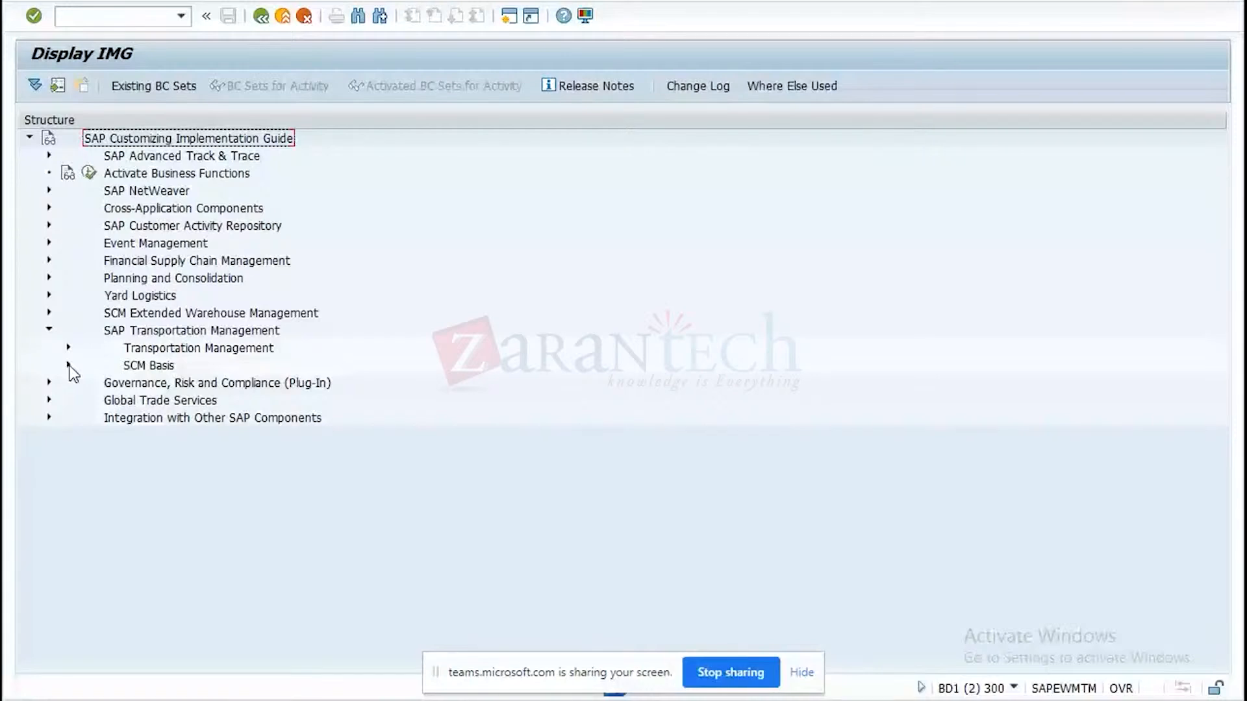
pyautogui.click(69, 365)
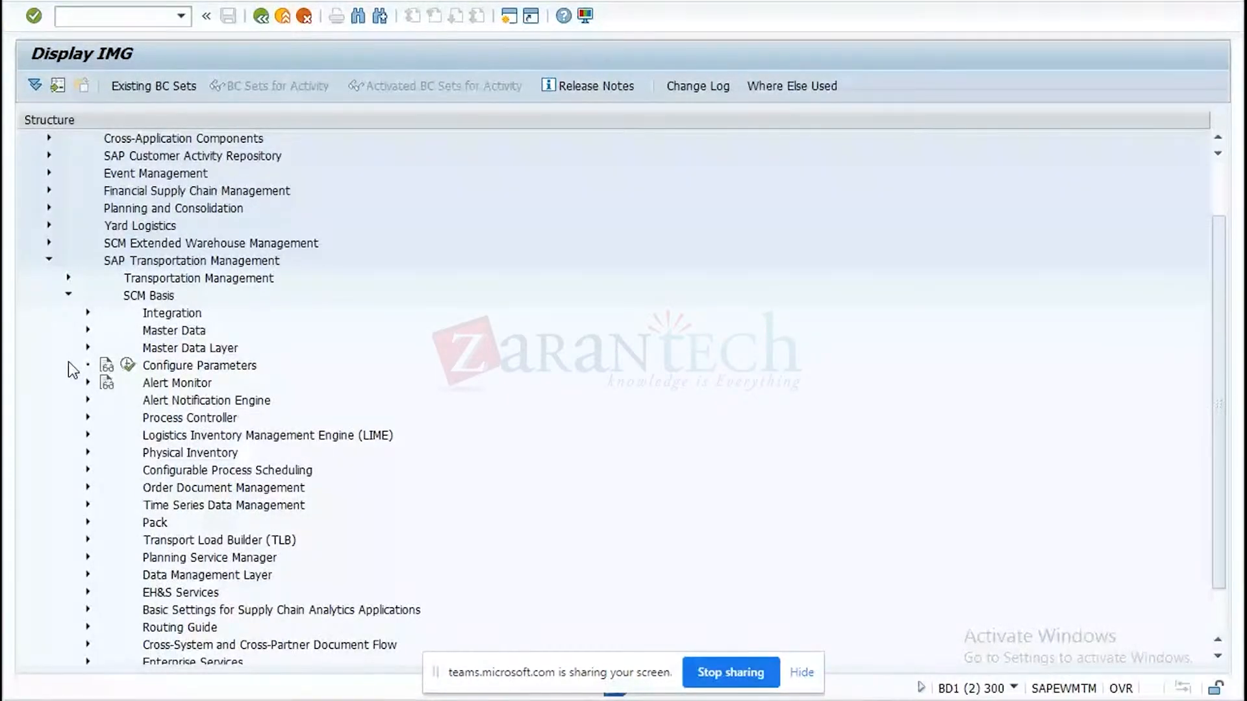
pyautogui.click(69, 295)
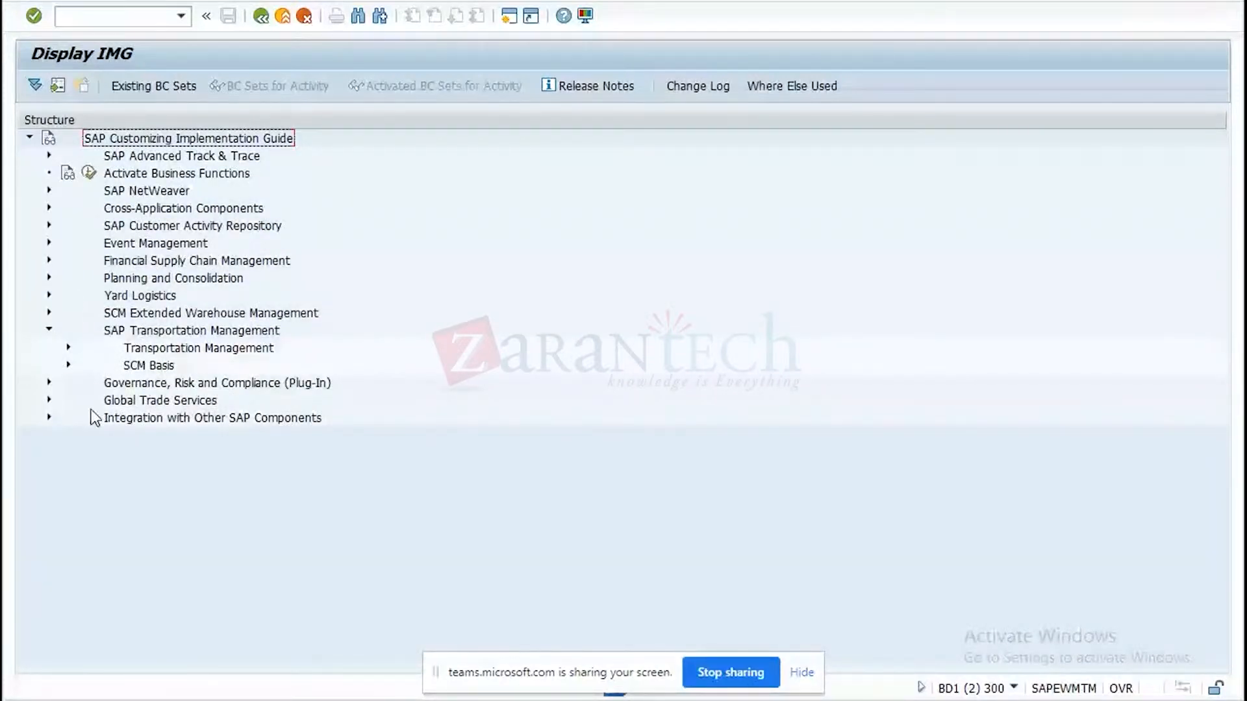
pyautogui.click(68, 347)
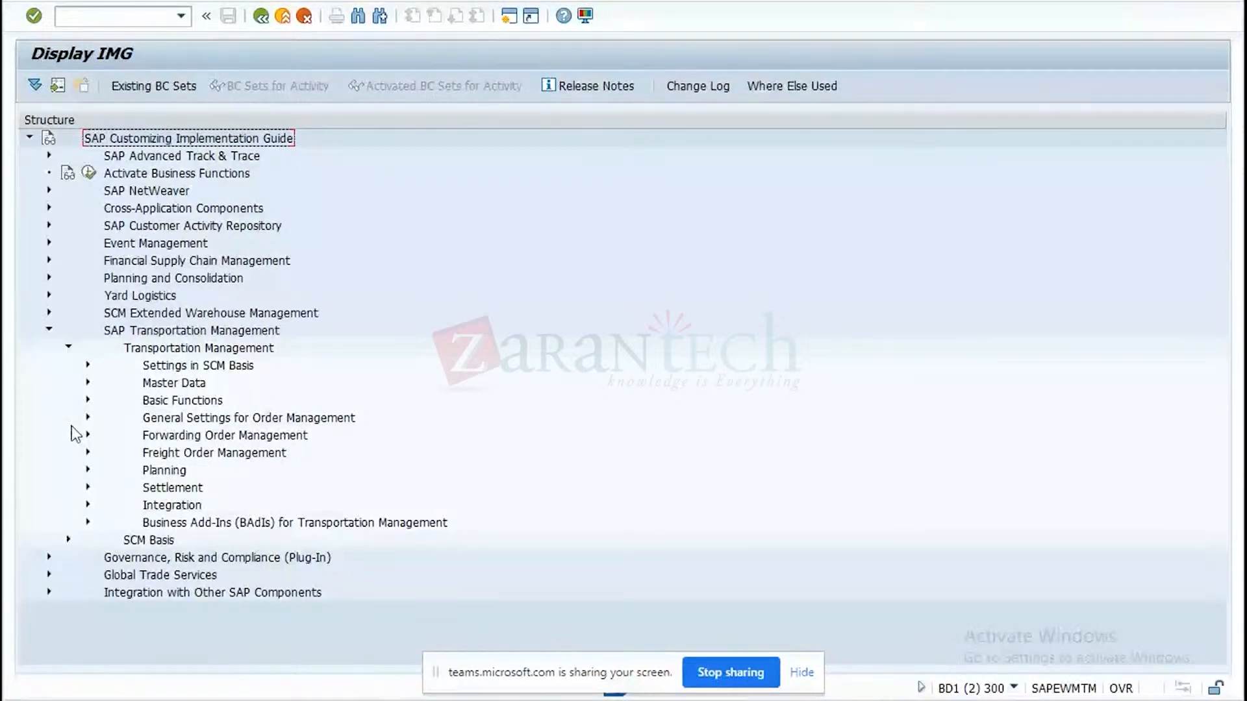
pyautogui.click(88, 383)
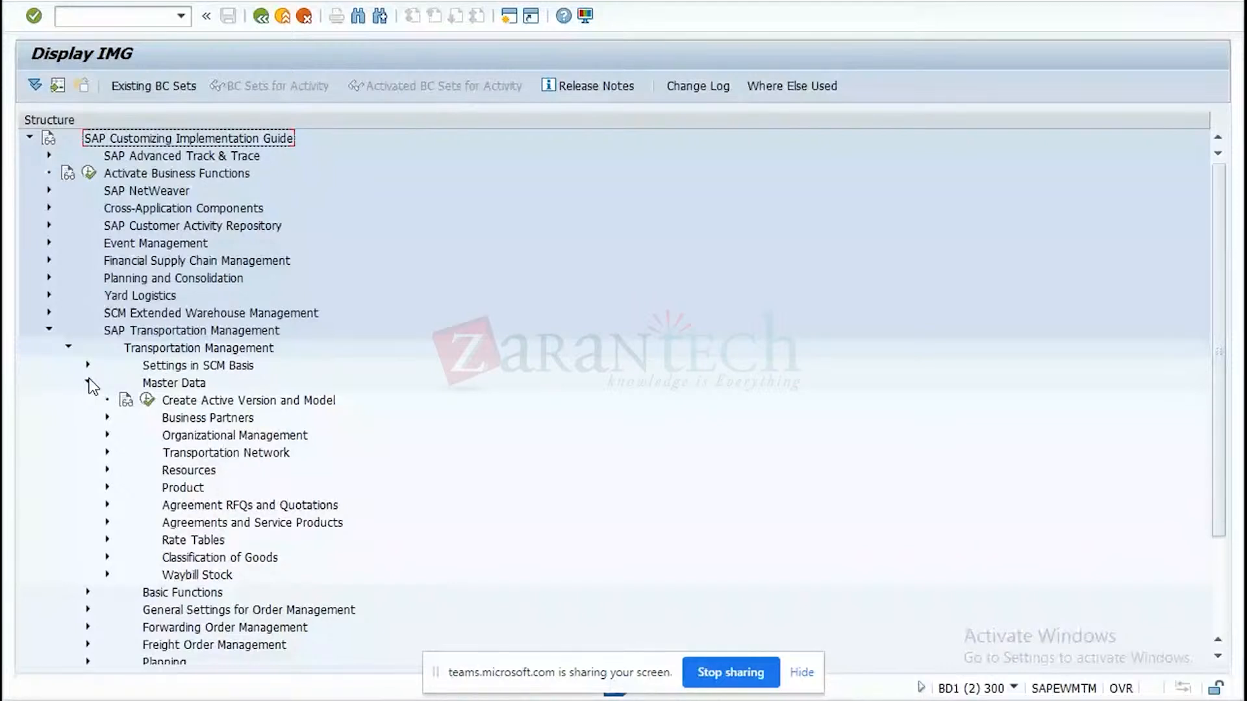
pyautogui.click(107, 452)
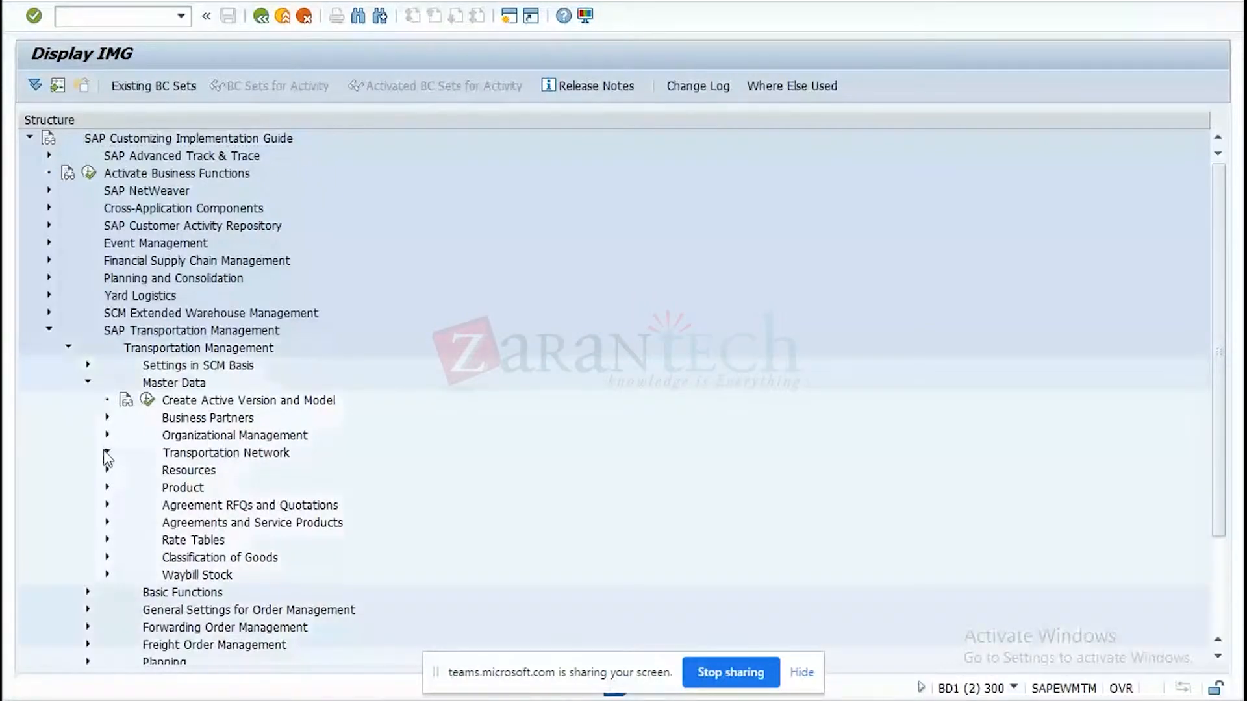
pyautogui.click(126, 489)
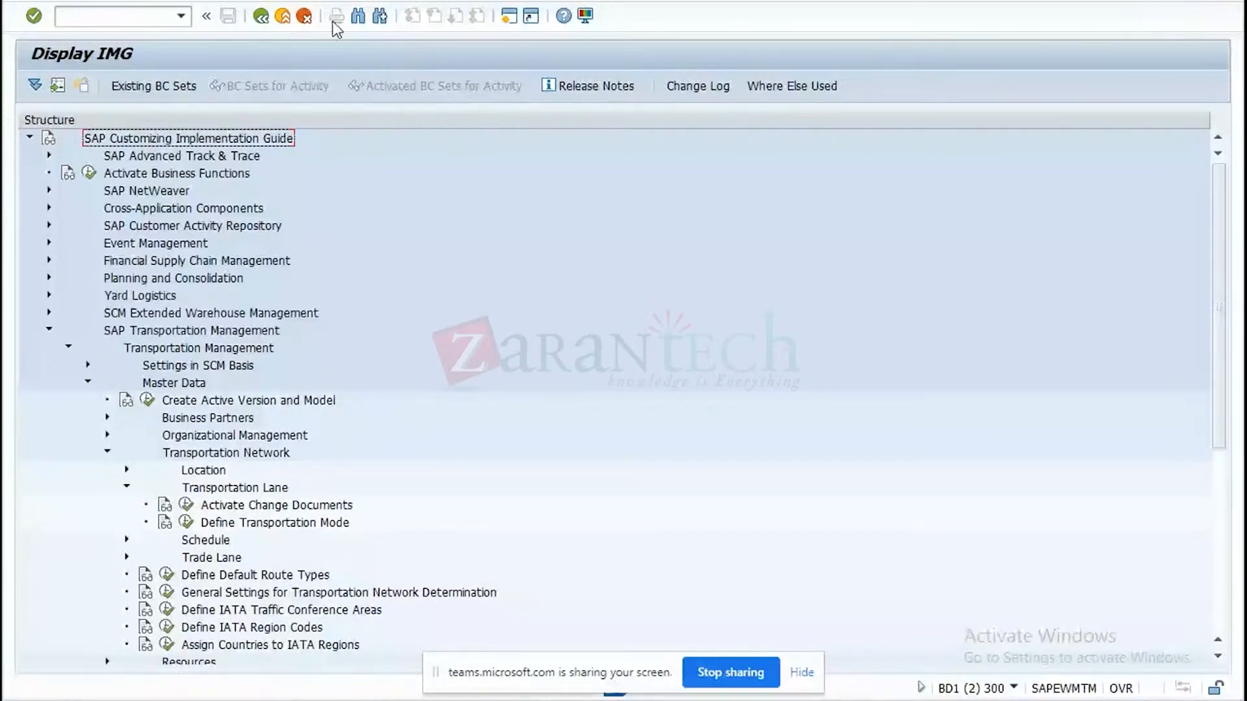
# Search the IMG structure for "define product freight" and go to the Define Product Freight Groups hit under Transportation Management in EWM.
pyautogui.click(359, 16)
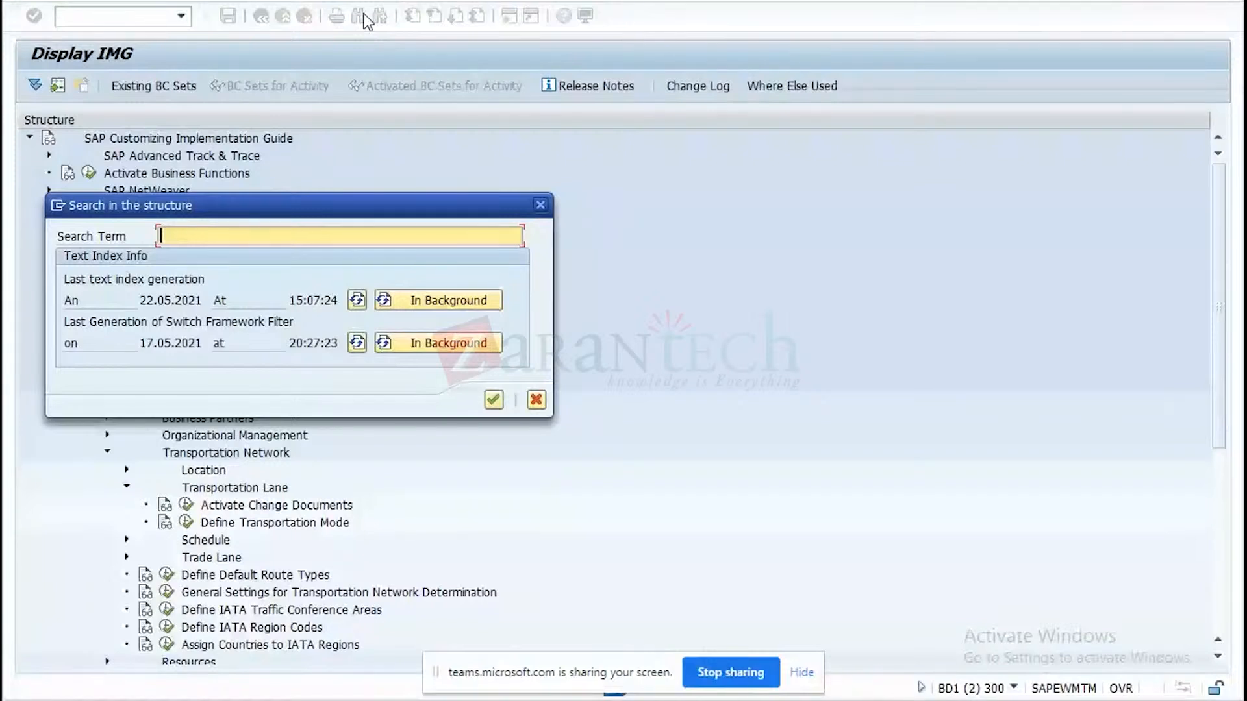
pyautogui.write('define product freight')
pyautogui.click(491, 401)
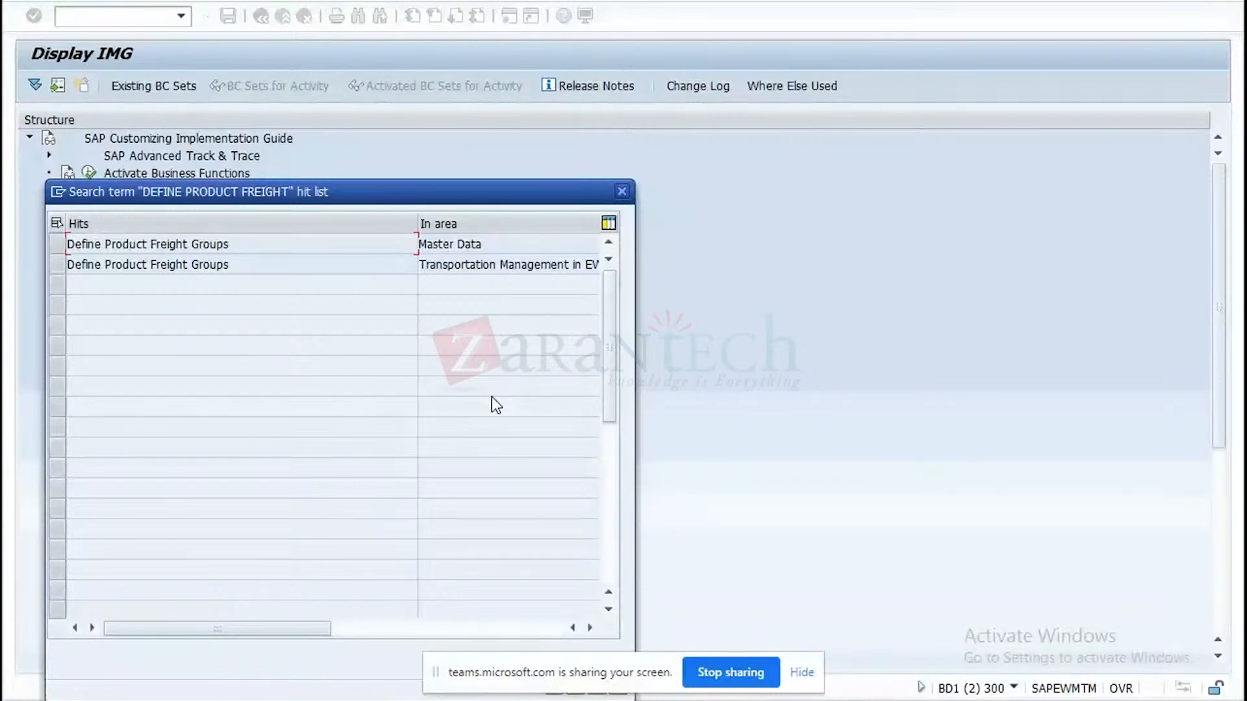
pyautogui.doubleClick(190, 268)
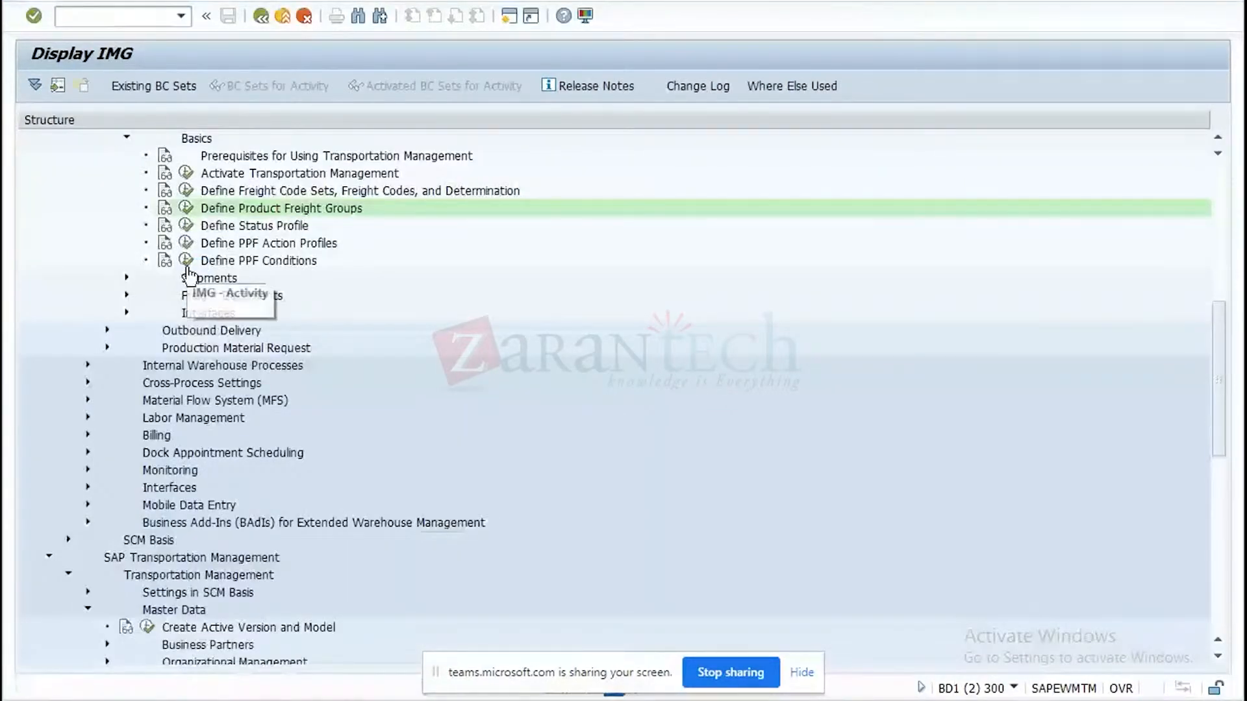
# Check the existing product freight groups and read the activity's documentation, including the definition of a product freight group.
pyautogui.moveTo(1220, 446); pyautogui.dragTo(1212, 415)
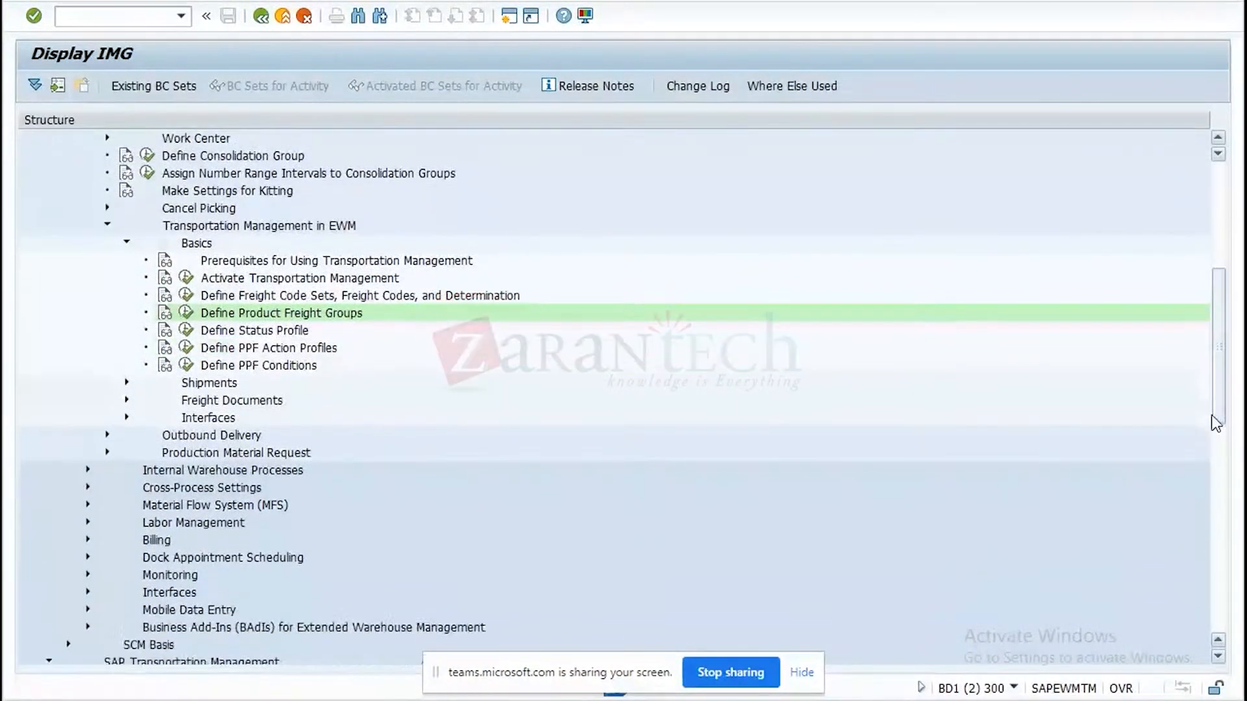
pyautogui.click(187, 315)
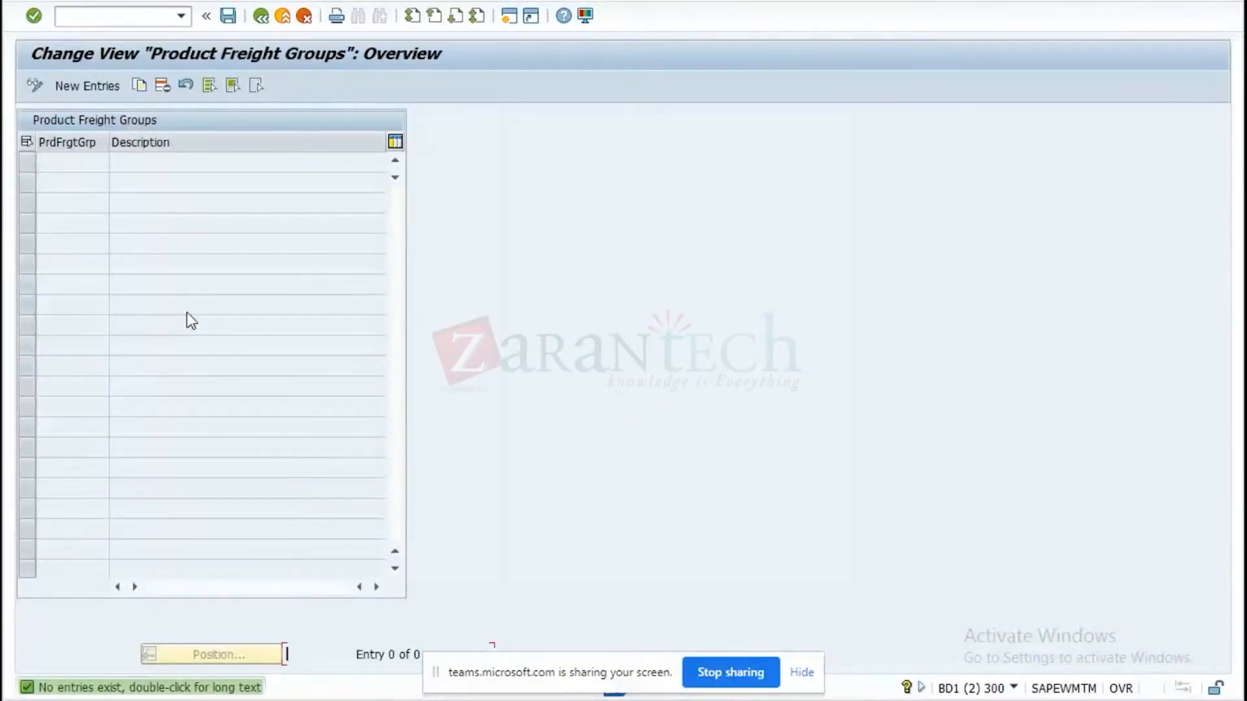
pyautogui.click(267, 22)
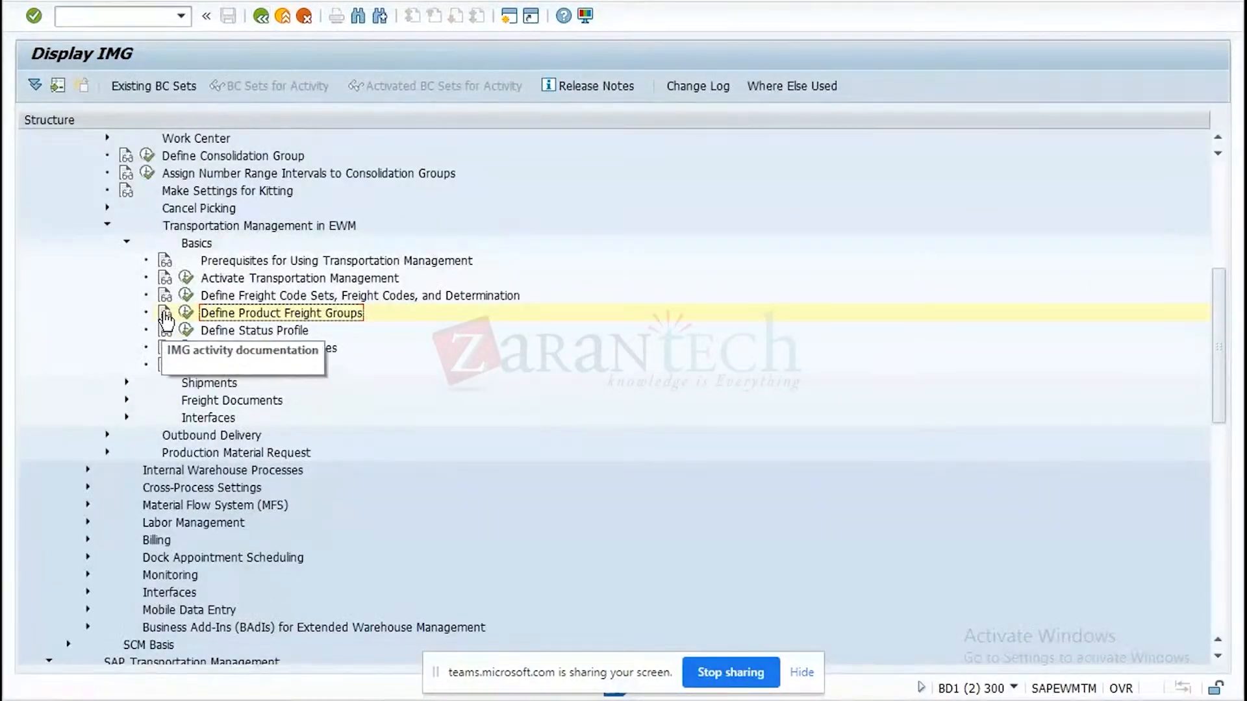
pyautogui.click(164, 313)
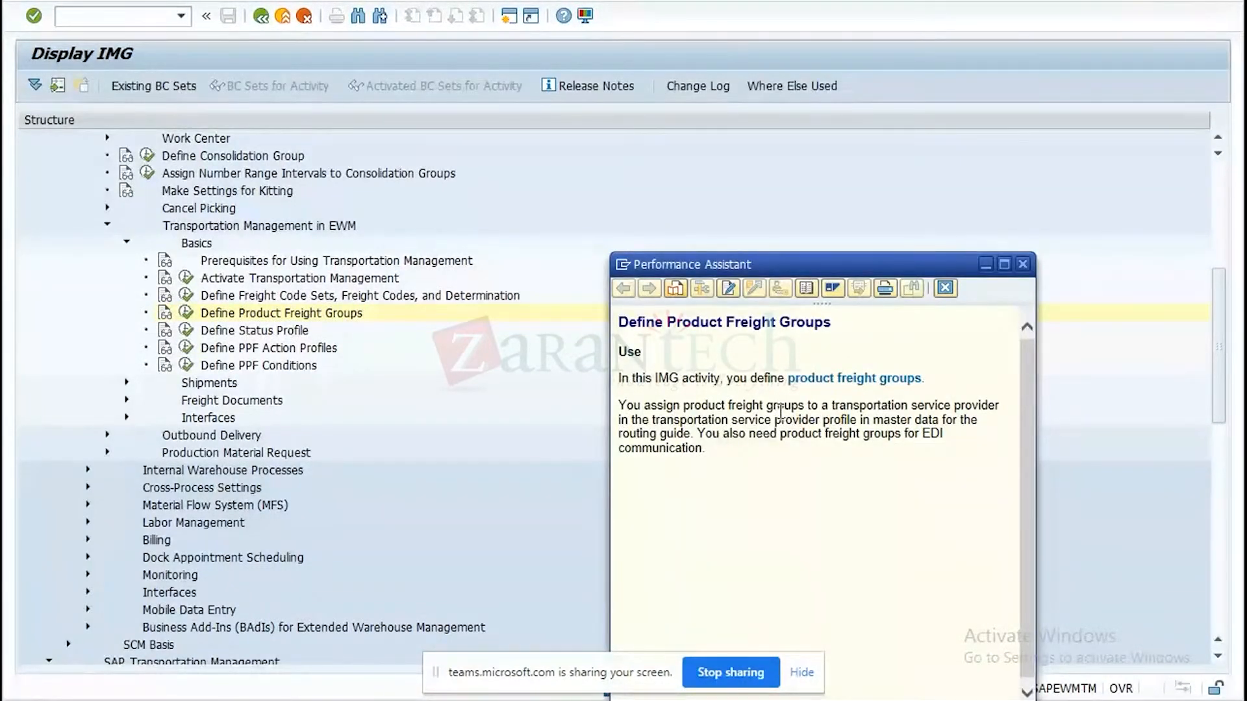
pyautogui.click(835, 382)
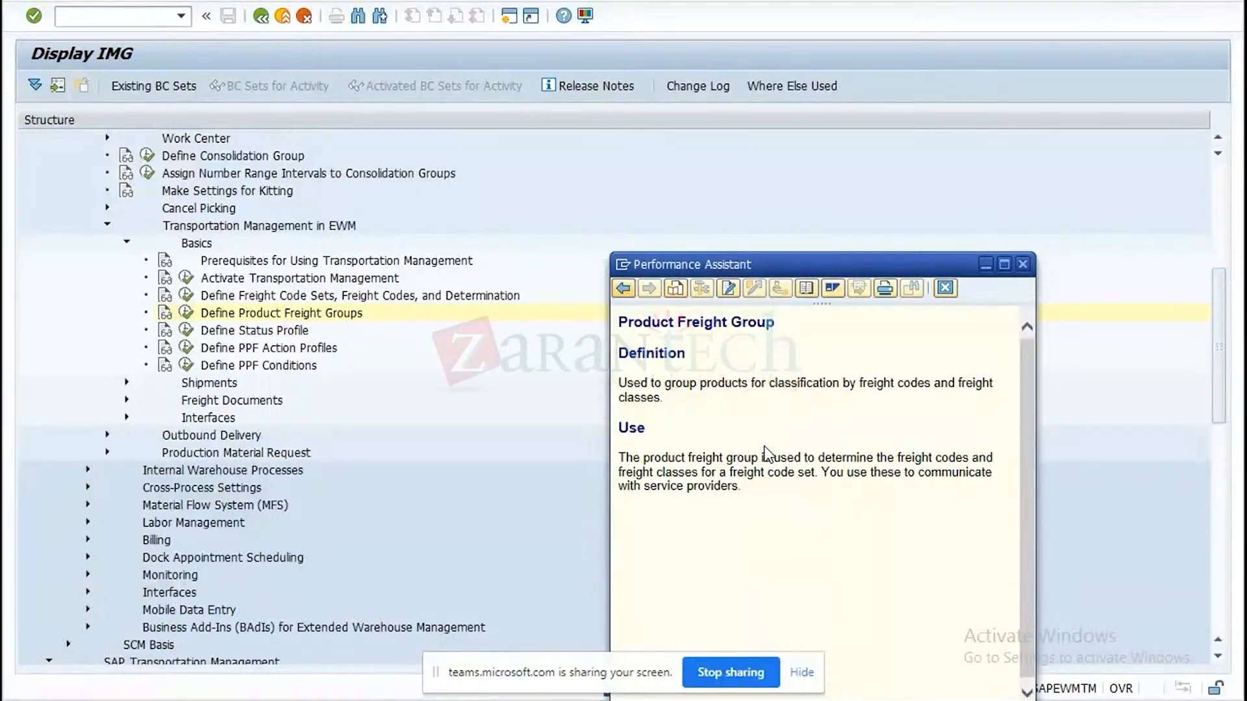
pyautogui.click(1024, 264)
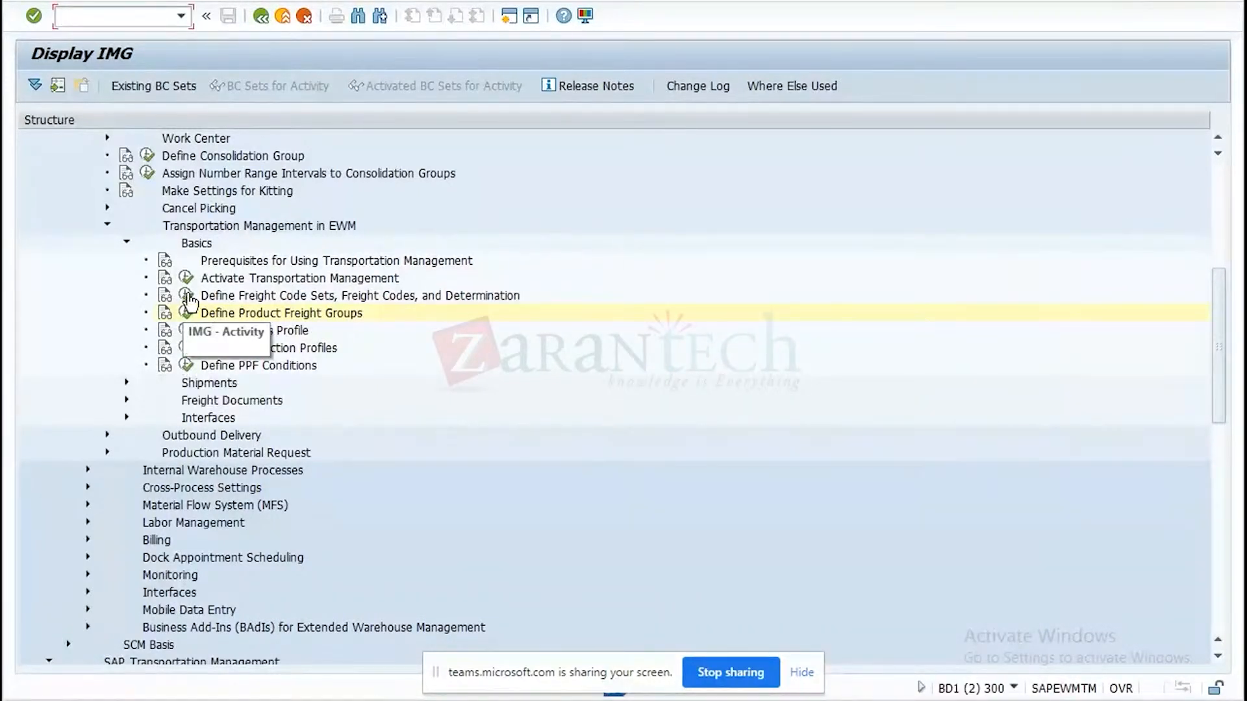
# Create a new product freight group AMB_PR with the description "product freight group".
pyautogui.click(187, 313)
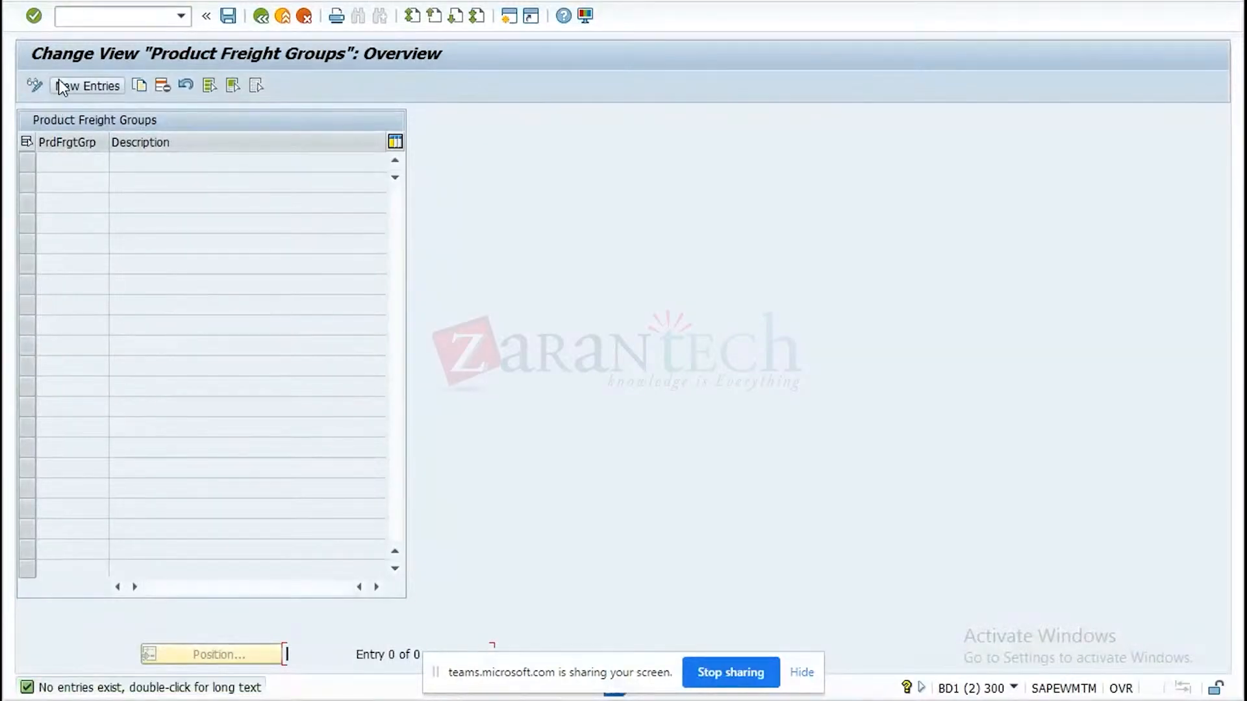
pyautogui.click(65, 87)
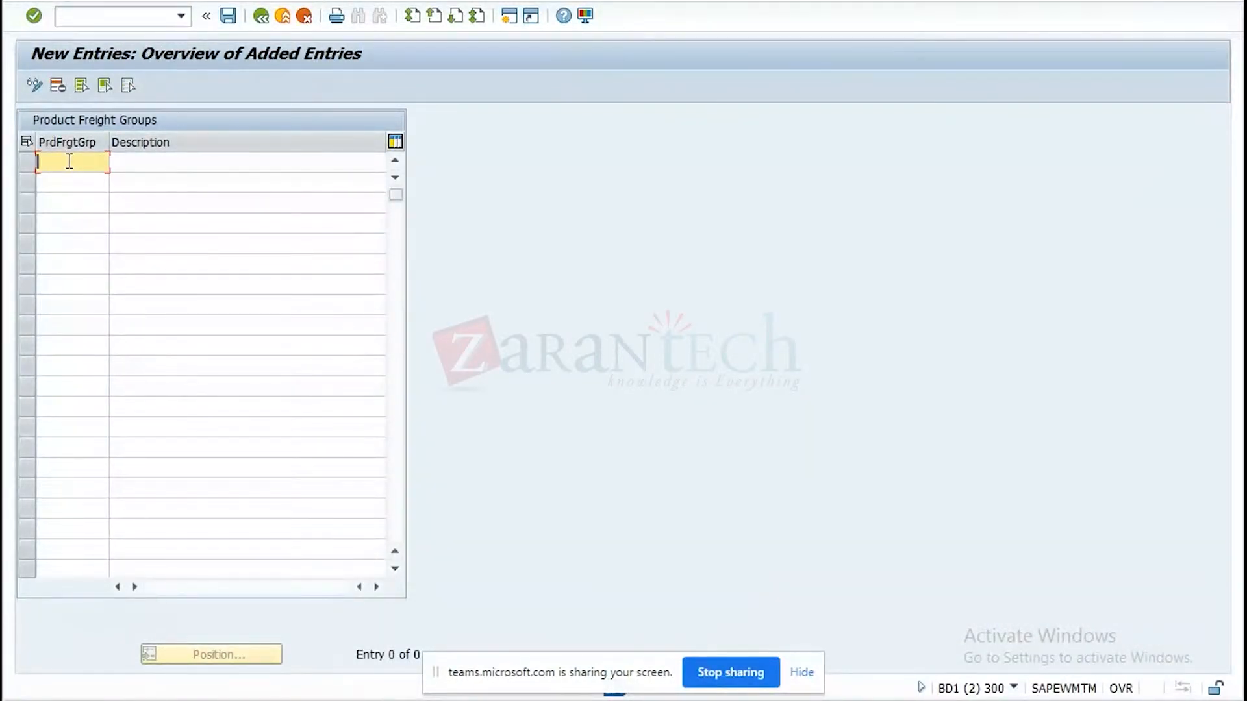
pyautogui.write('AMB_PR')
pyautogui.click(140, 161)
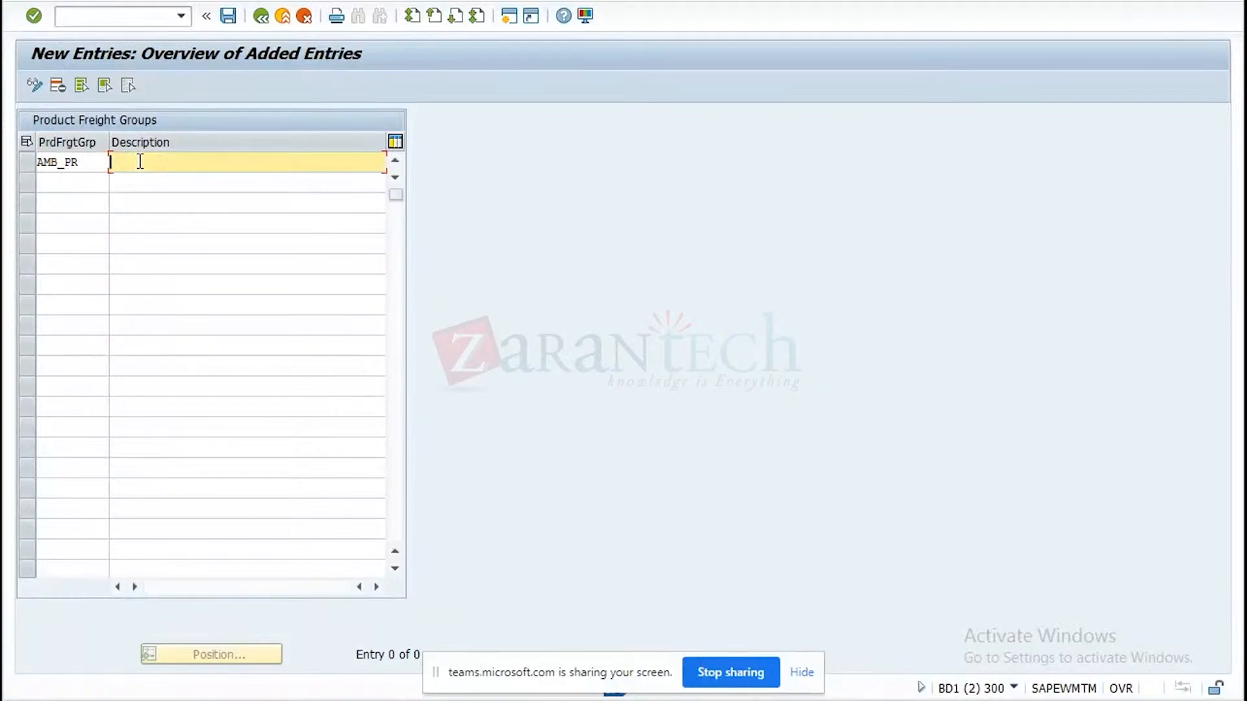
pyautogui.write('product freight group')
pyautogui.press('Return')
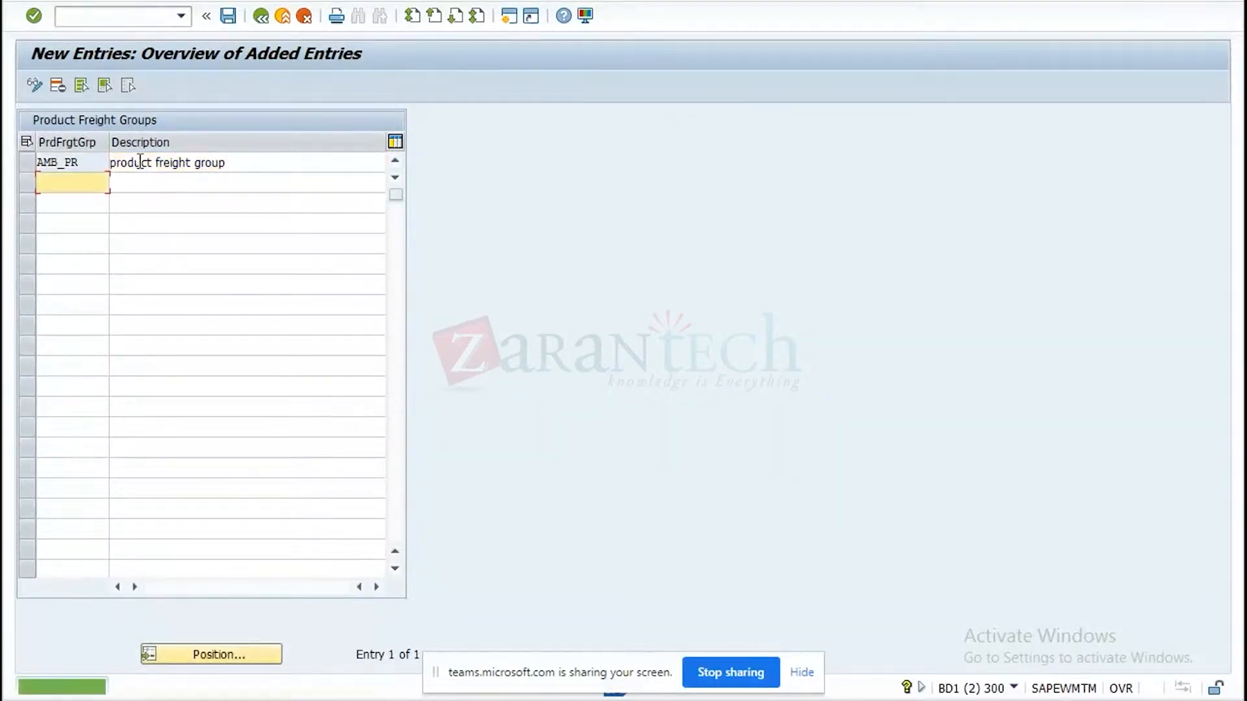
# Save the product freight group to the proposed TM YL integration customizing request and return to the IMG structure.
pyautogui.click(228, 16)
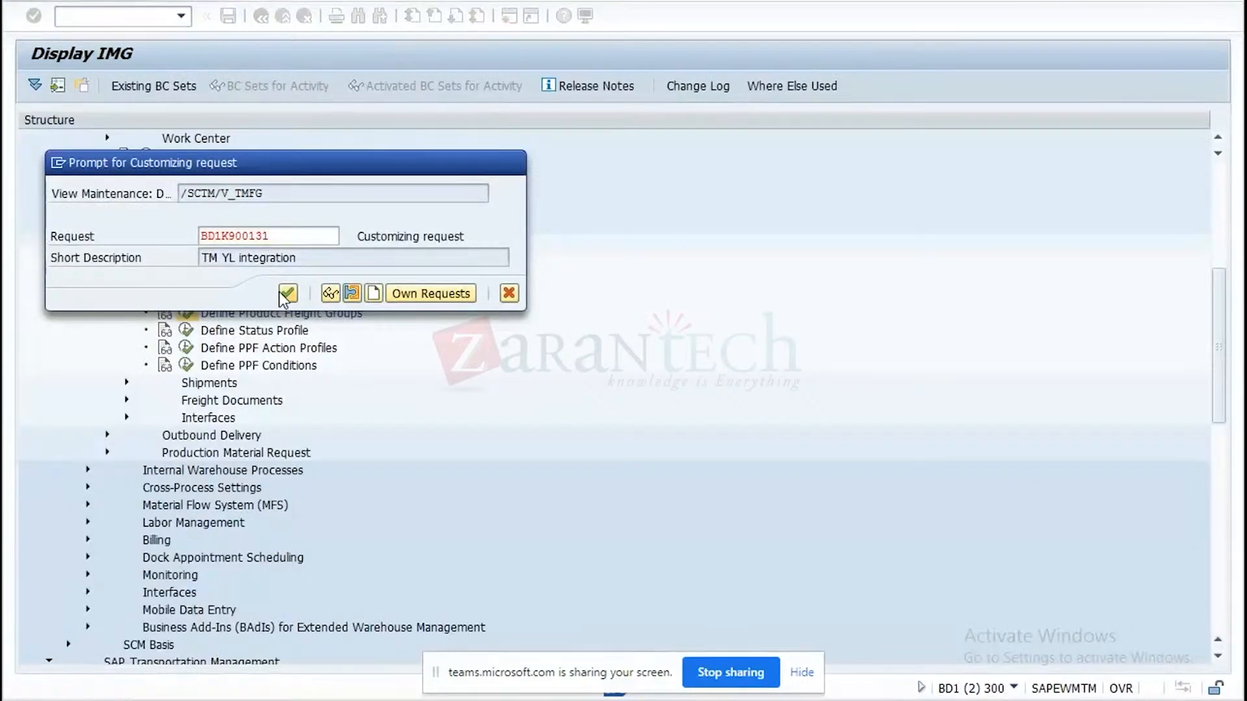
pyautogui.click(288, 293)
pyautogui.click(261, 17)
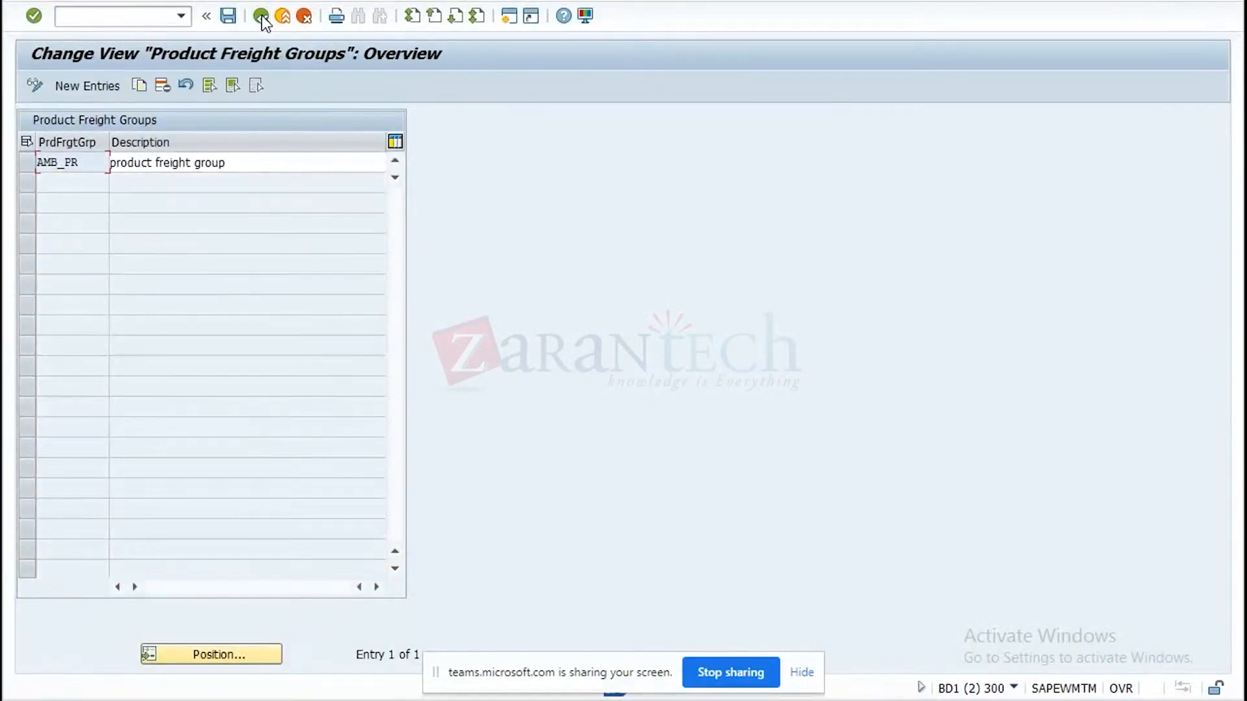
pyautogui.click(262, 17)
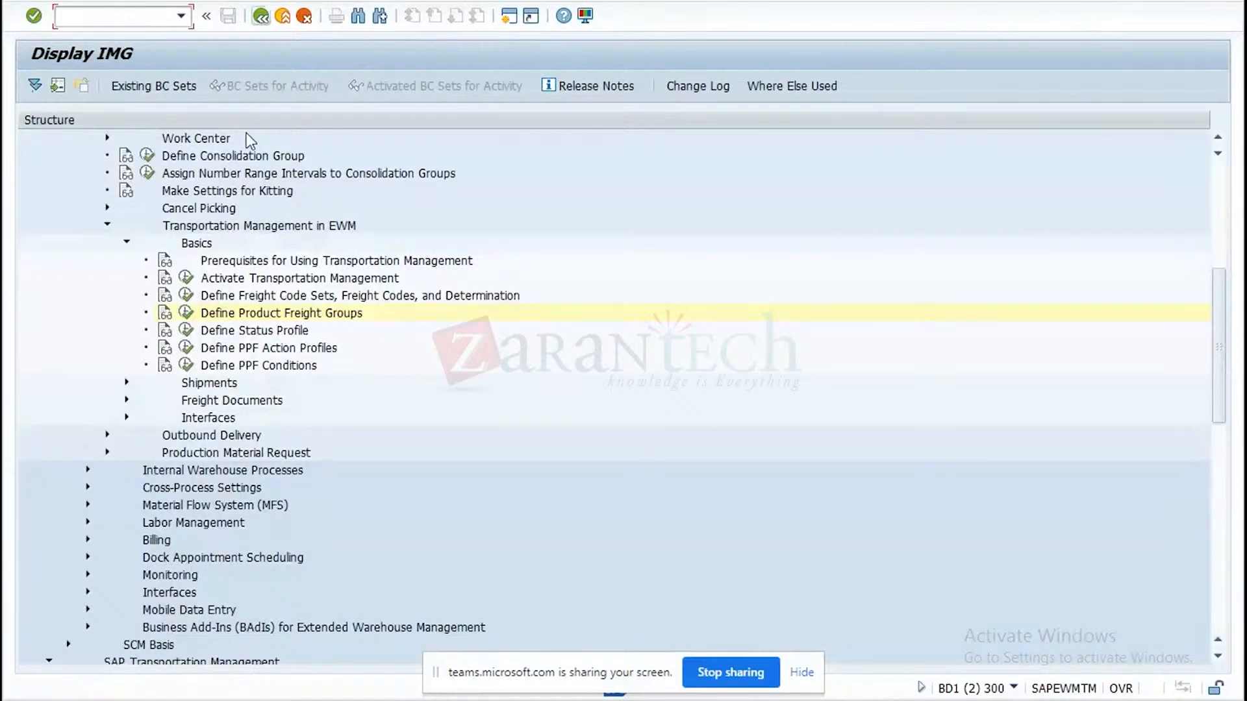
# Add a freight code set FRA1 with the description "freight code for FTL product" and select its row.
pyautogui.click(187, 298)
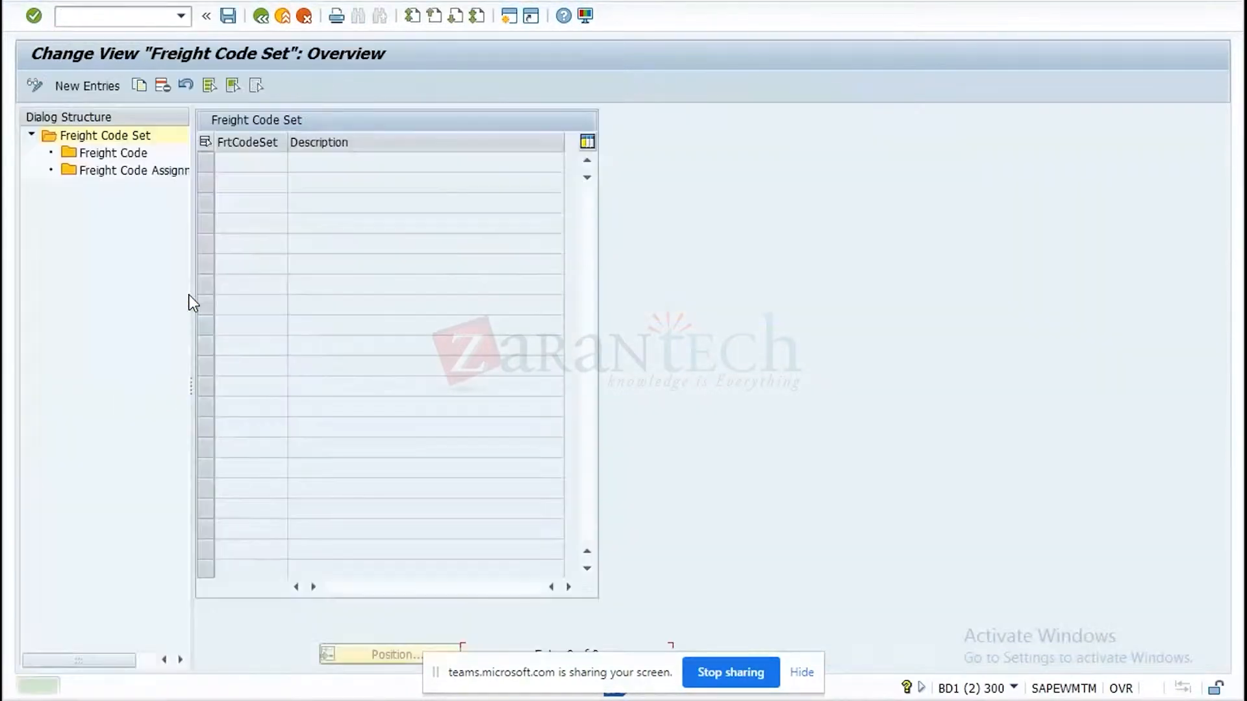
pyautogui.click(103, 85)
pyautogui.write('FRA1')
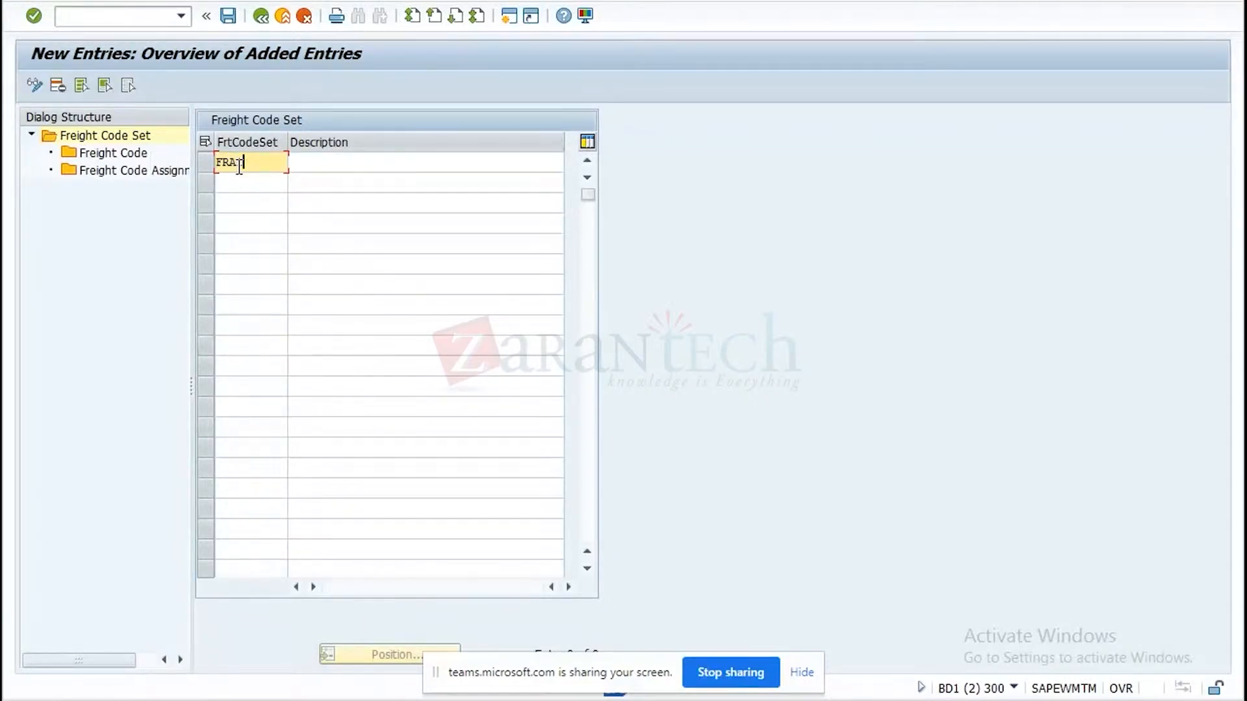
pyautogui.click(340, 166)
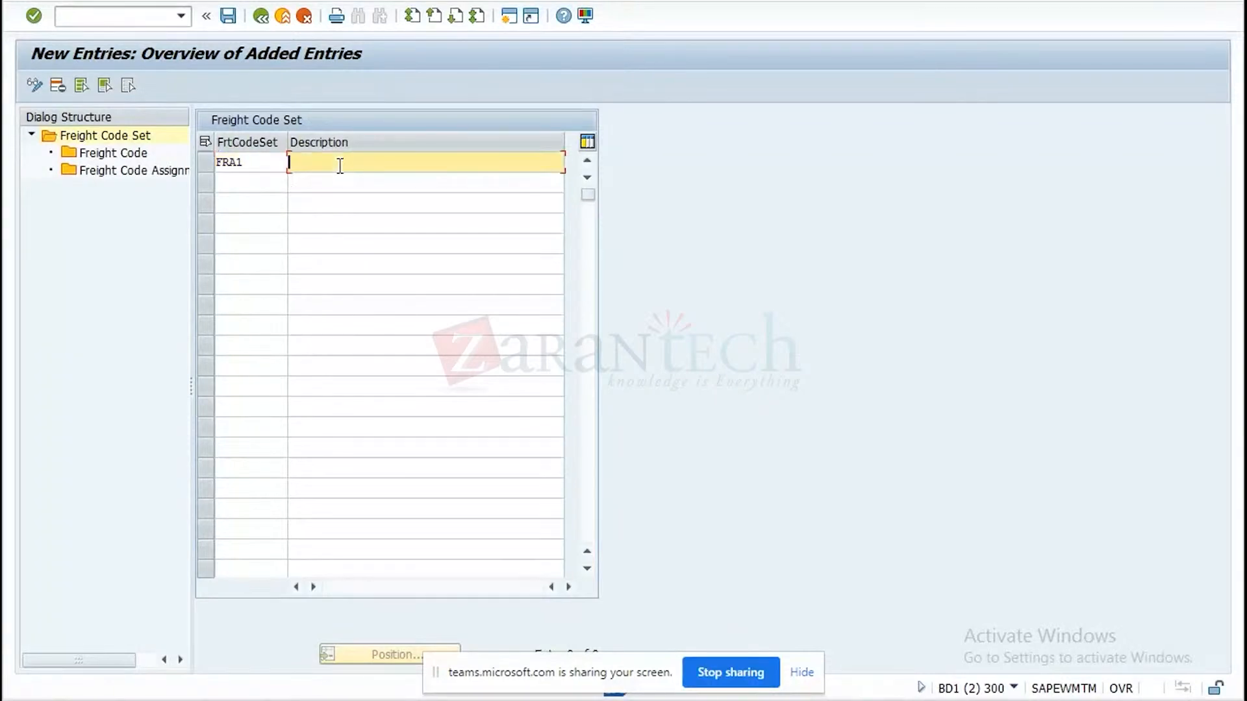
pyautogui.write('freight')
pyautogui.write(' d')
pyautogui.write('ode for')
pyautogui.write(' FTL ')
pyautogui.write('prod')
pyautogui.write('uct')
pyautogui.press('Return')
pyautogui.click(208, 164)
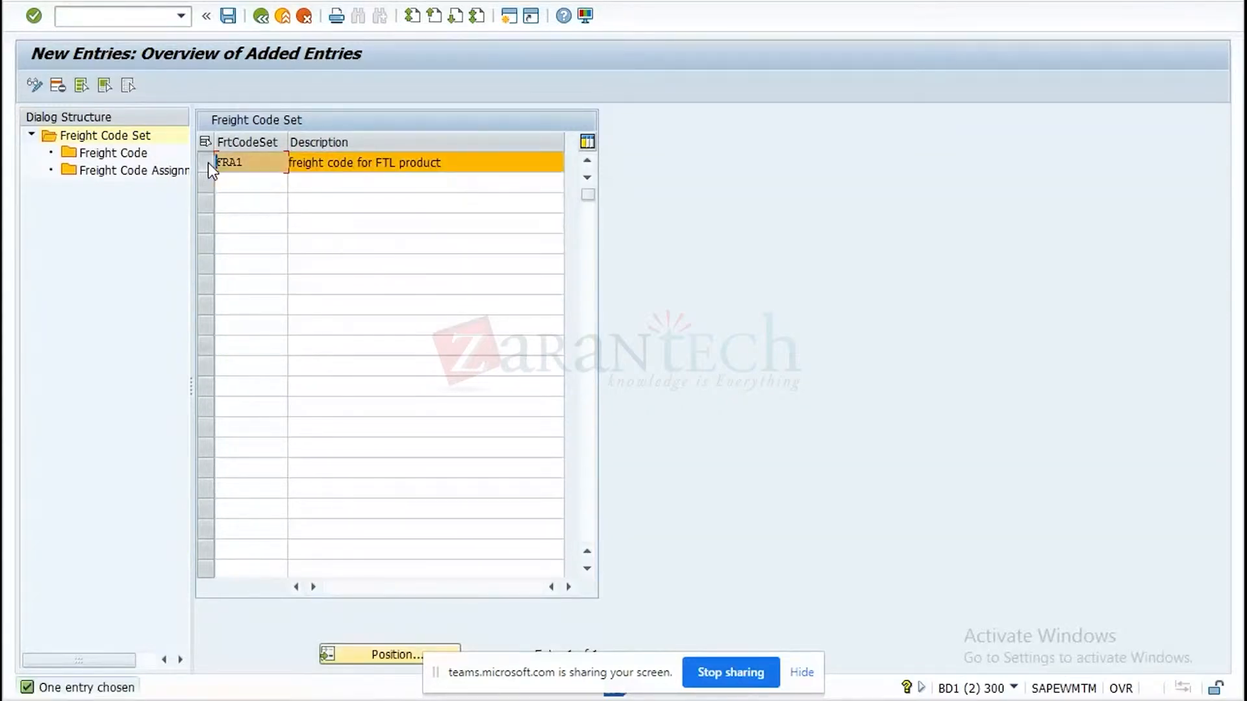
# Open the freight codes of set FRA1 and add a new freight code PR1 with freight class FTL.
pyautogui.doubleClick(127, 154)
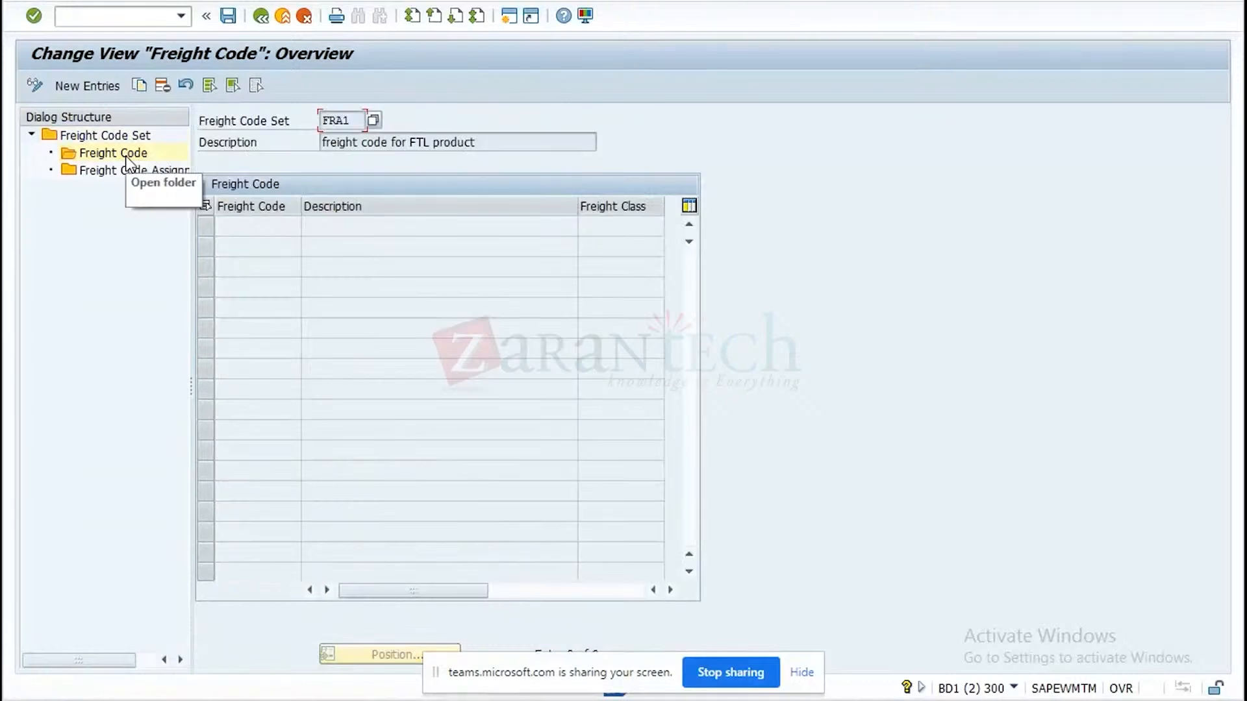
pyautogui.click(88, 86)
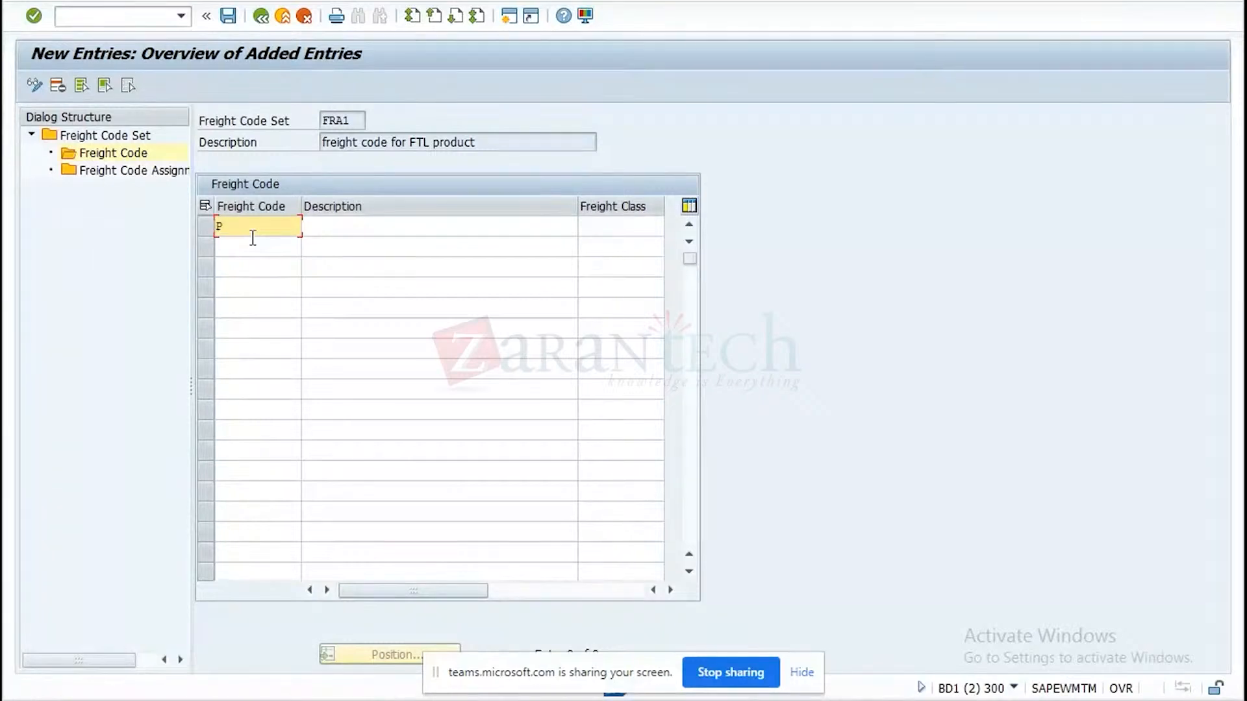
pyautogui.write('PR1')
pyautogui.click(627, 233)
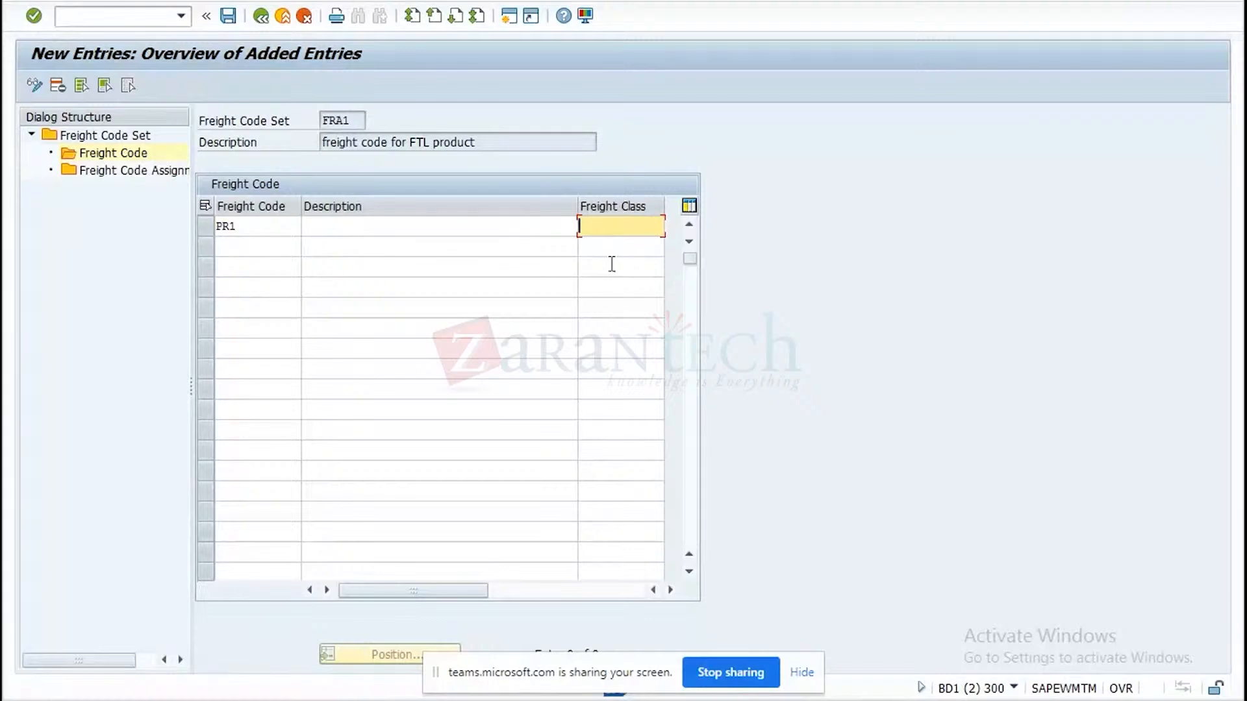
pyautogui.write('FC')
pyautogui.press('BackSpace')
pyautogui.write('TL')
# Describe freight code PR1 as "product freight for ambient" and confirm the entry.
pyautogui.click(391, 229)
pyautogui.write('prod')
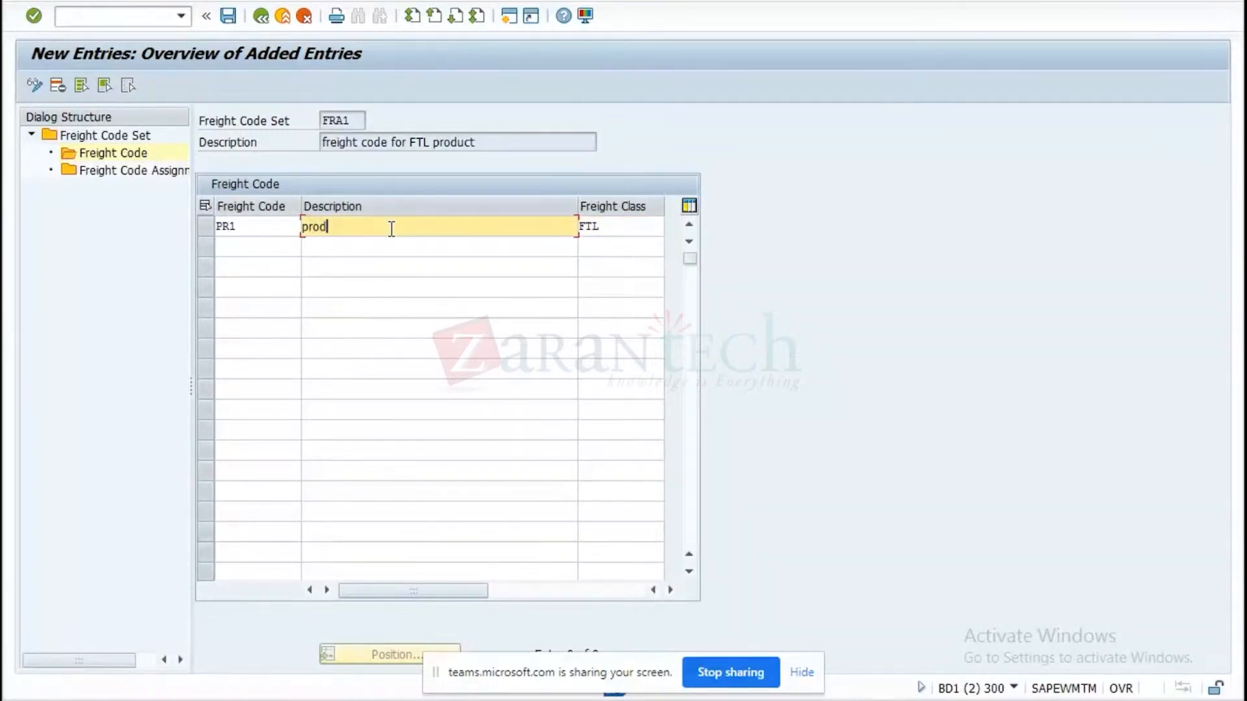
pyautogui.write('uct freight for ambient')
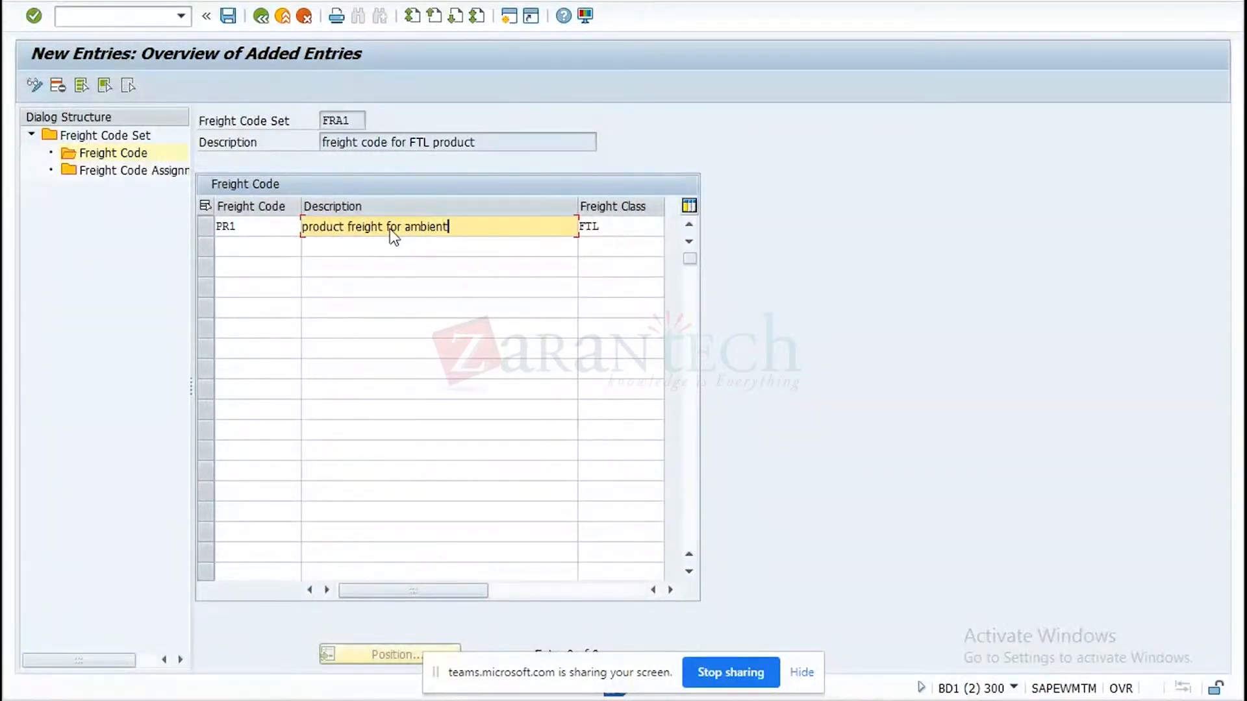
pyautogui.press('Return')
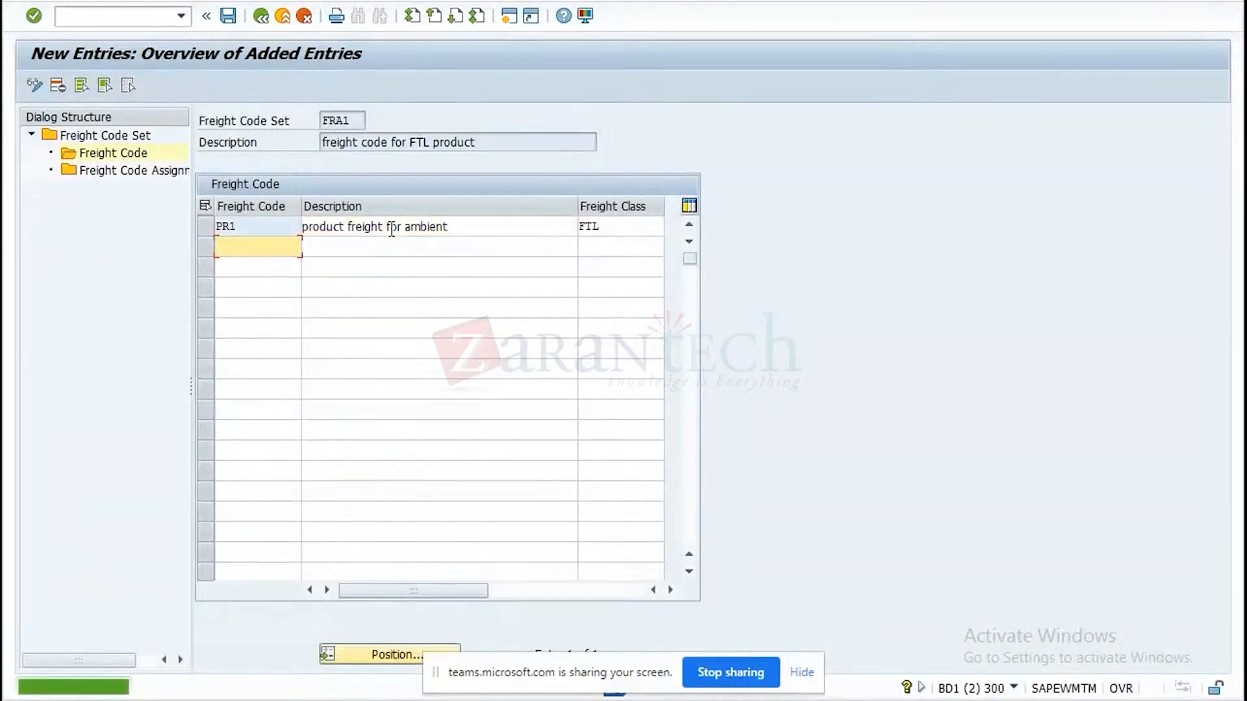
# Save the freight code set to the proposed customizing request and return to the IMG structure.
pyautogui.click(228, 15)
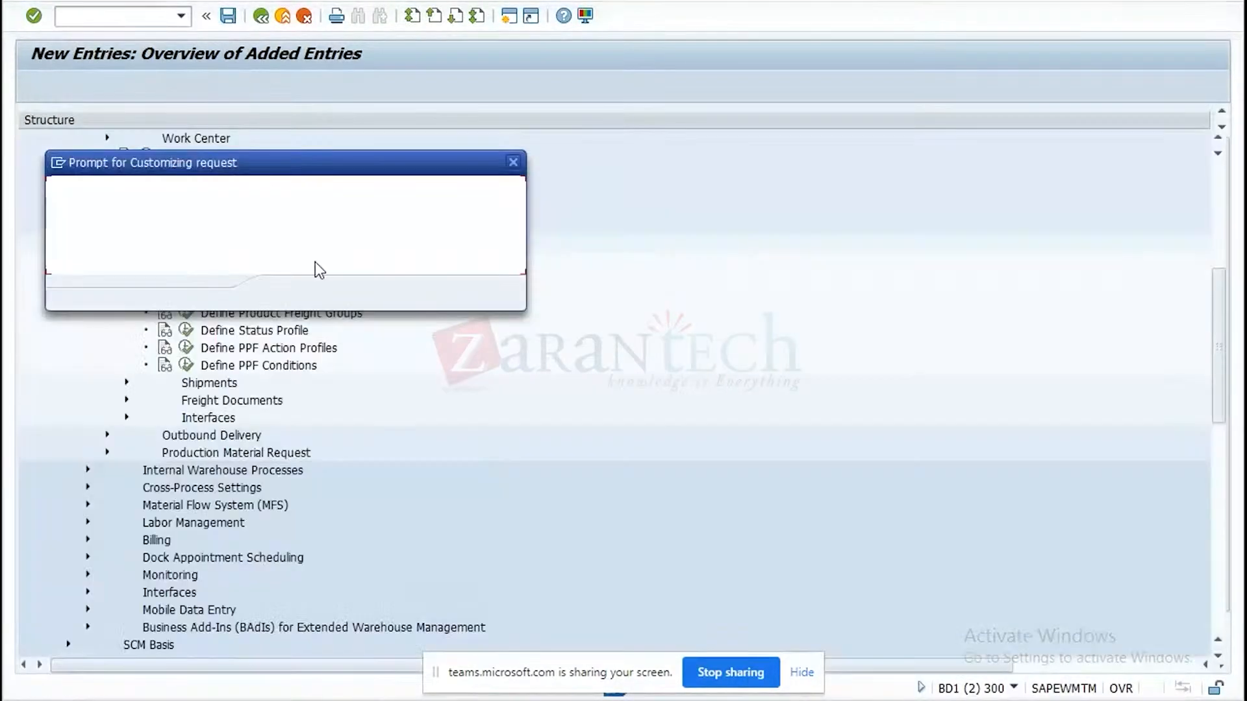
pyautogui.click(289, 293)
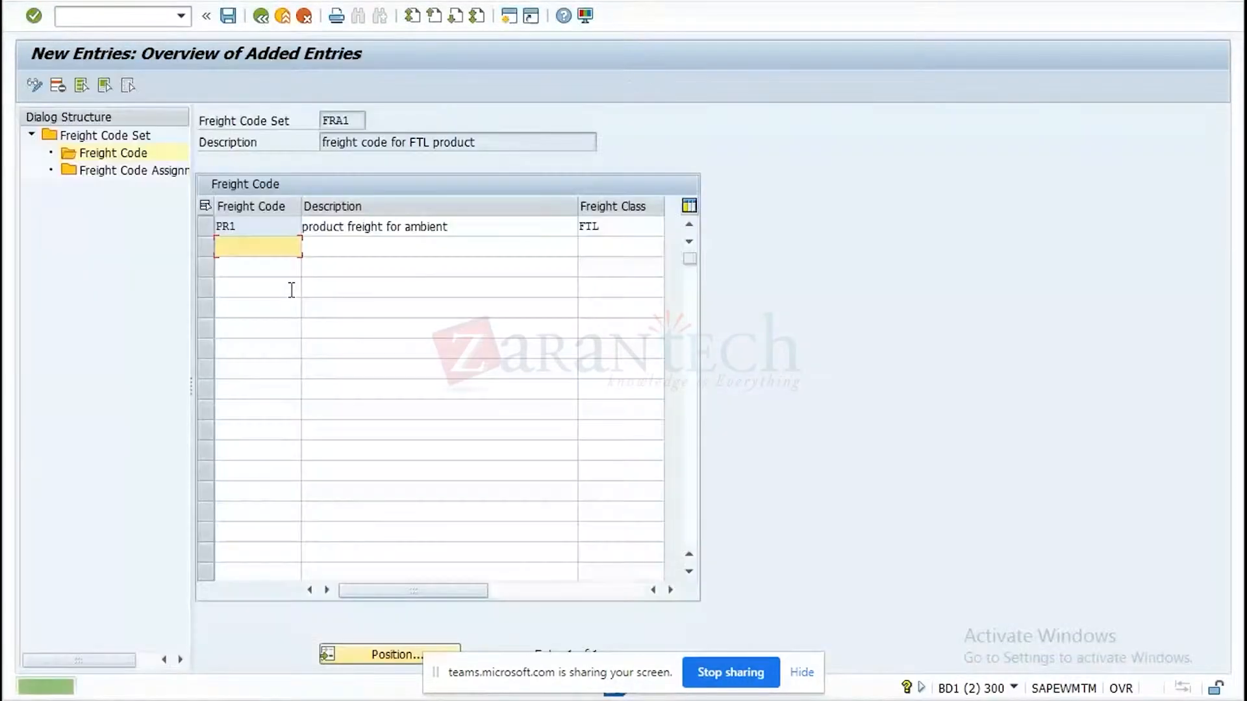
pyautogui.click(260, 18)
pyautogui.click(261, 18)
pyautogui.click(261, 15)
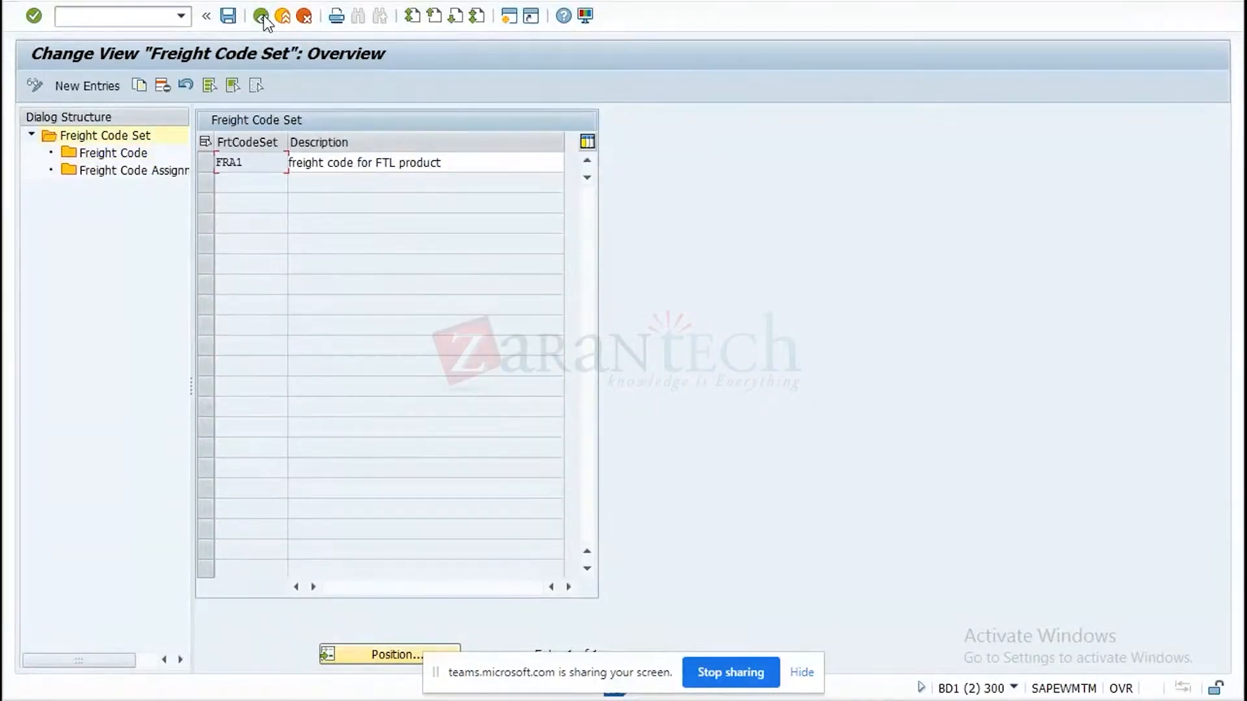
pyautogui.click(260, 15)
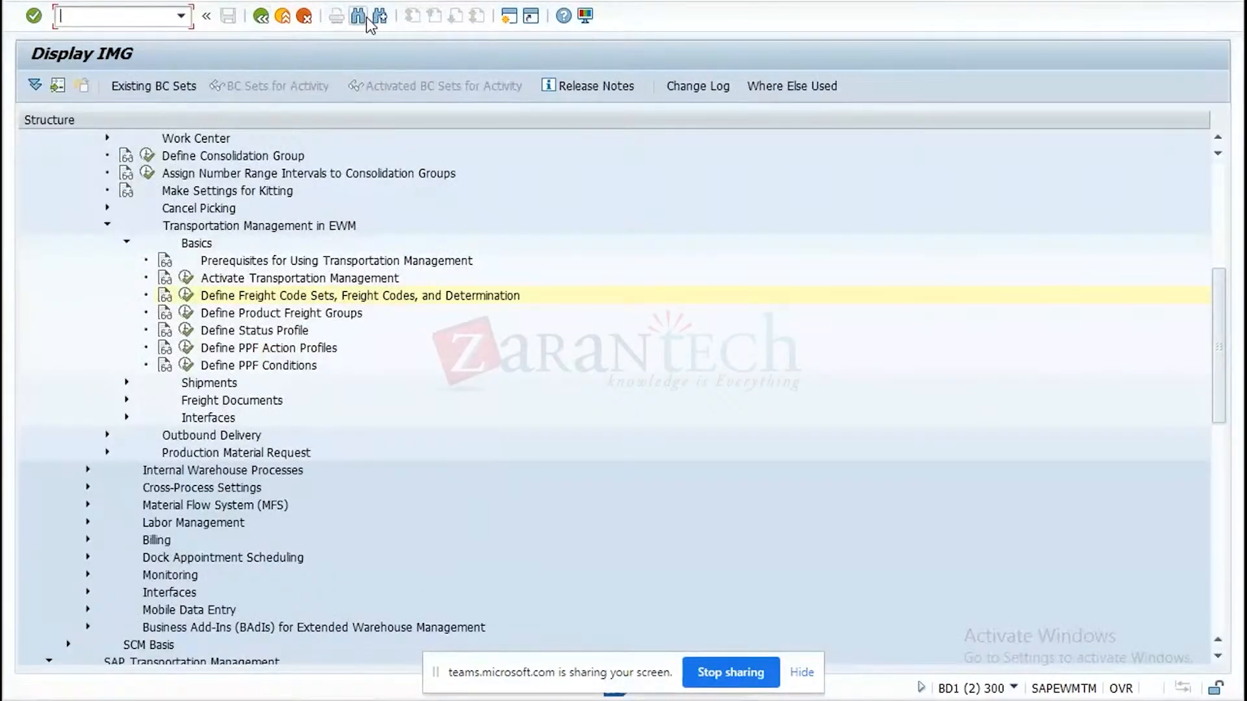
# Search the IMG for DEFINE PRODUCT FREIGHT, go to the Master Data hit, and check the freight code sets under Transportation Service Provider Profile.
pyautogui.click(361, 17)
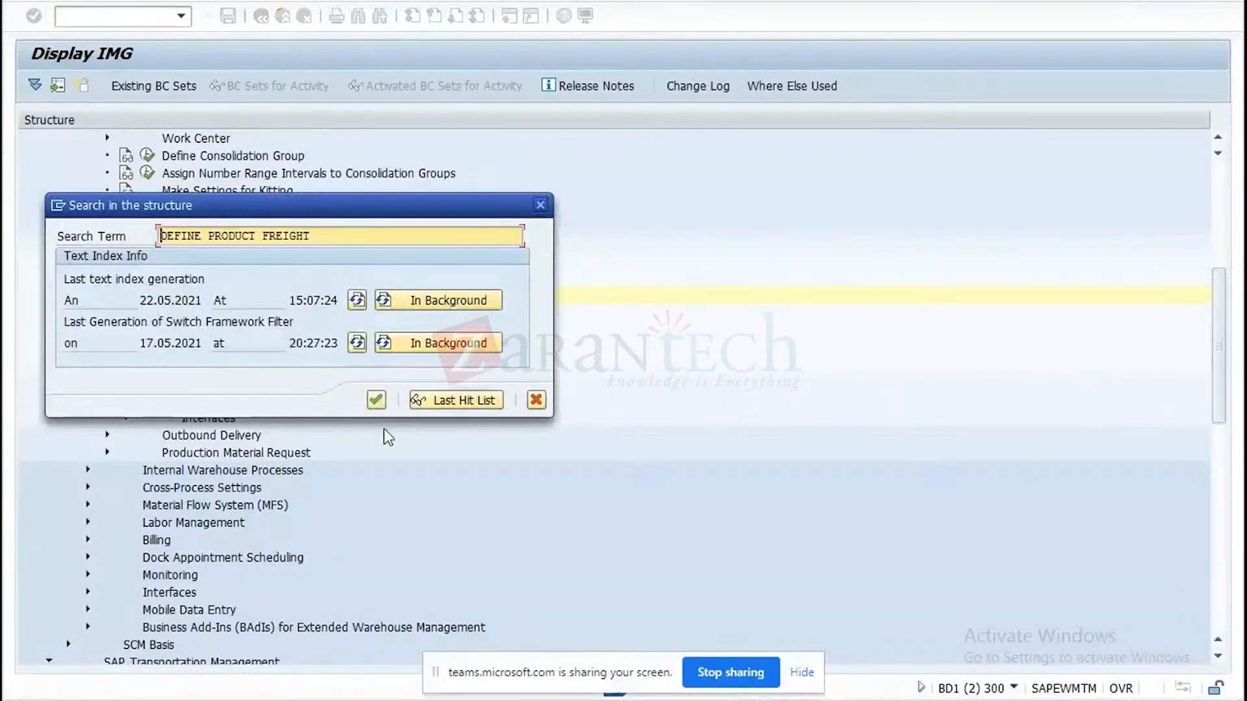
pyautogui.click(378, 401)
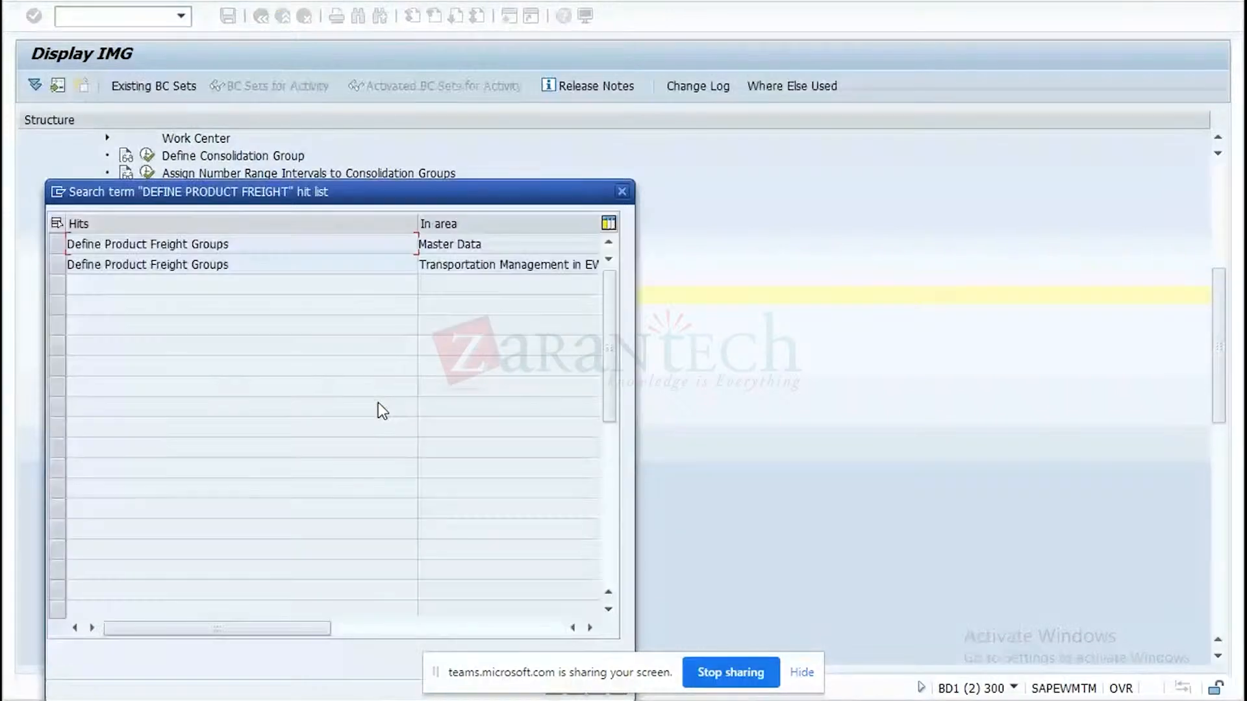
pyautogui.doubleClick(447, 244)
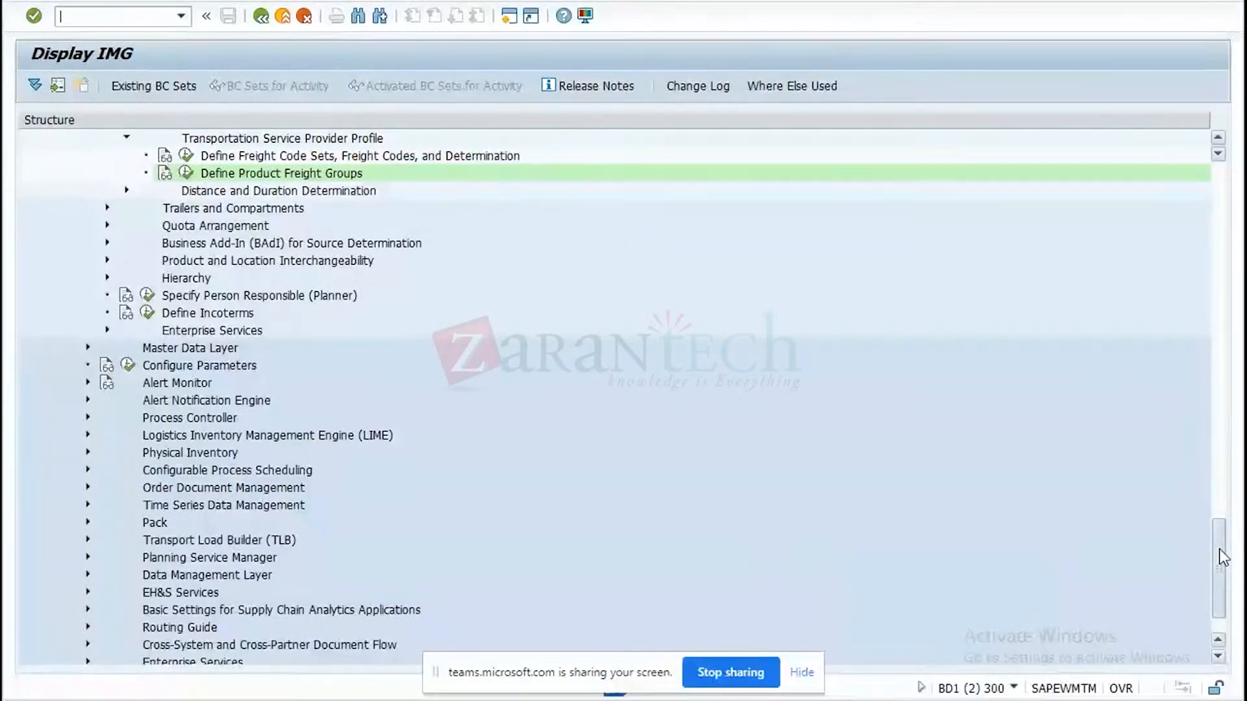
pyautogui.moveTo(1218, 548); pyautogui.dragTo(1215, 486)
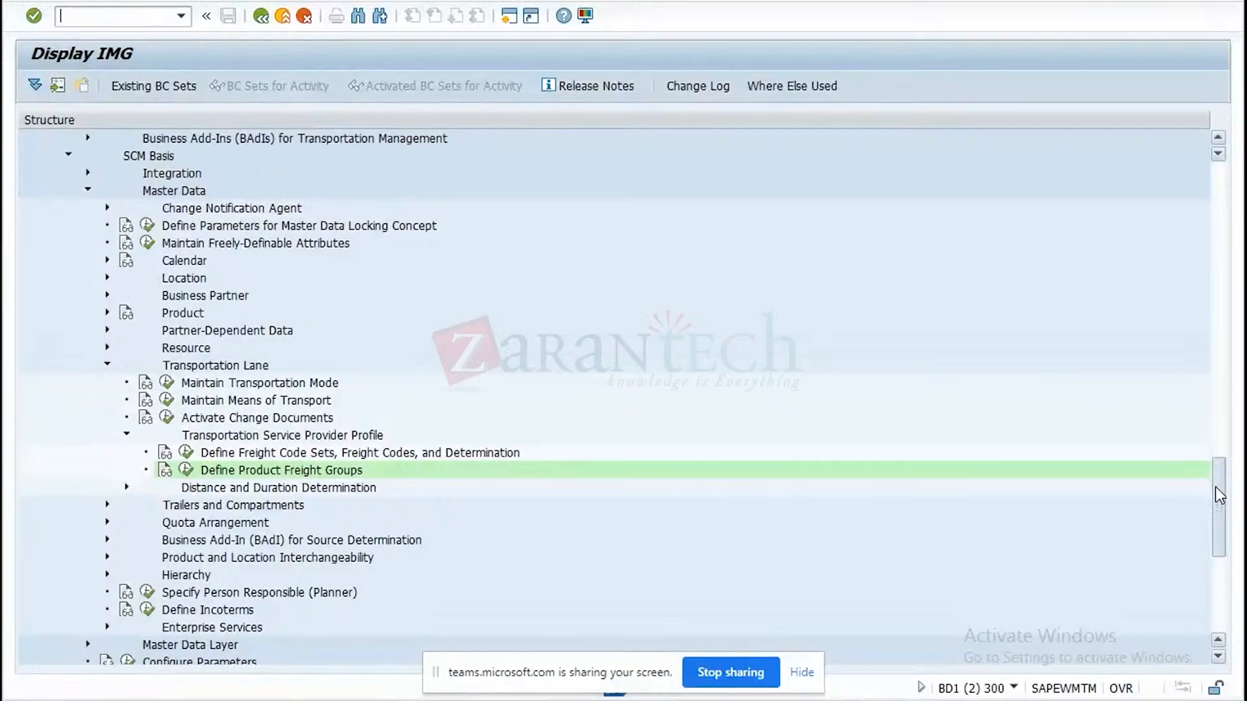
pyautogui.moveTo(1215, 486)
pyautogui.mouseDown()
pyautogui.moveTo(1205, 464)
pyautogui.moveTo(1203, 482)
pyautogui.mouseUp()
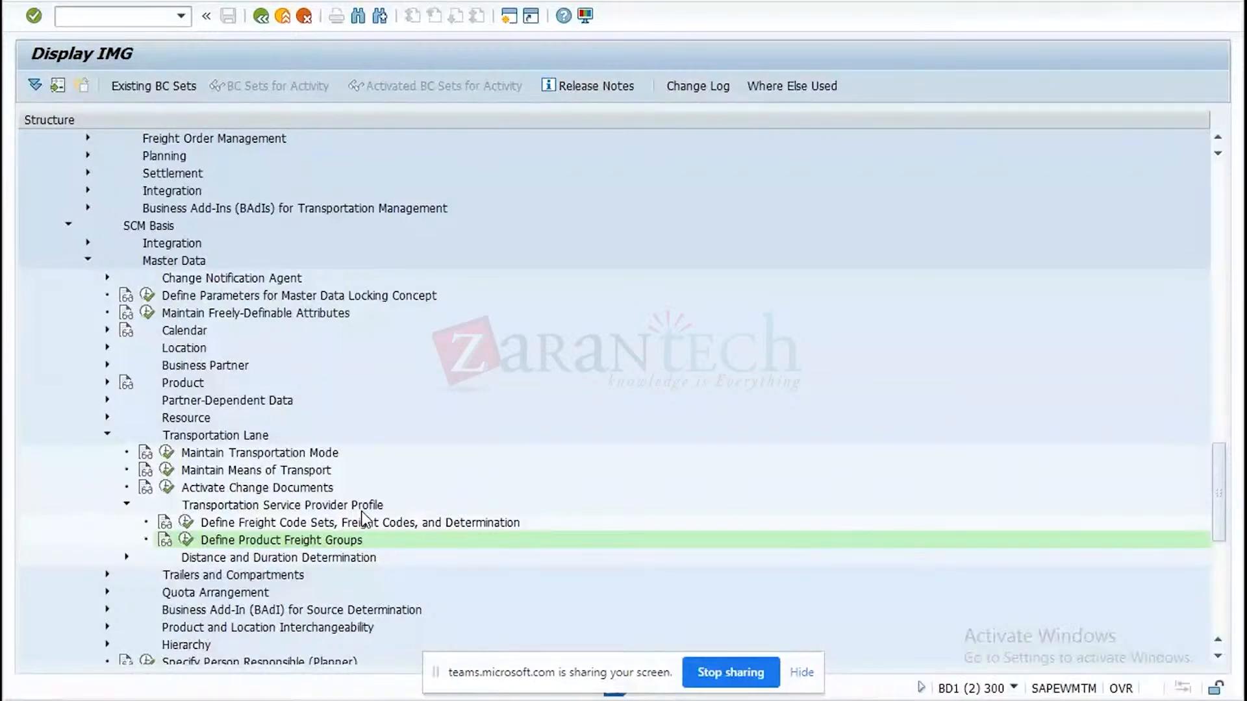
pyautogui.click(186, 523)
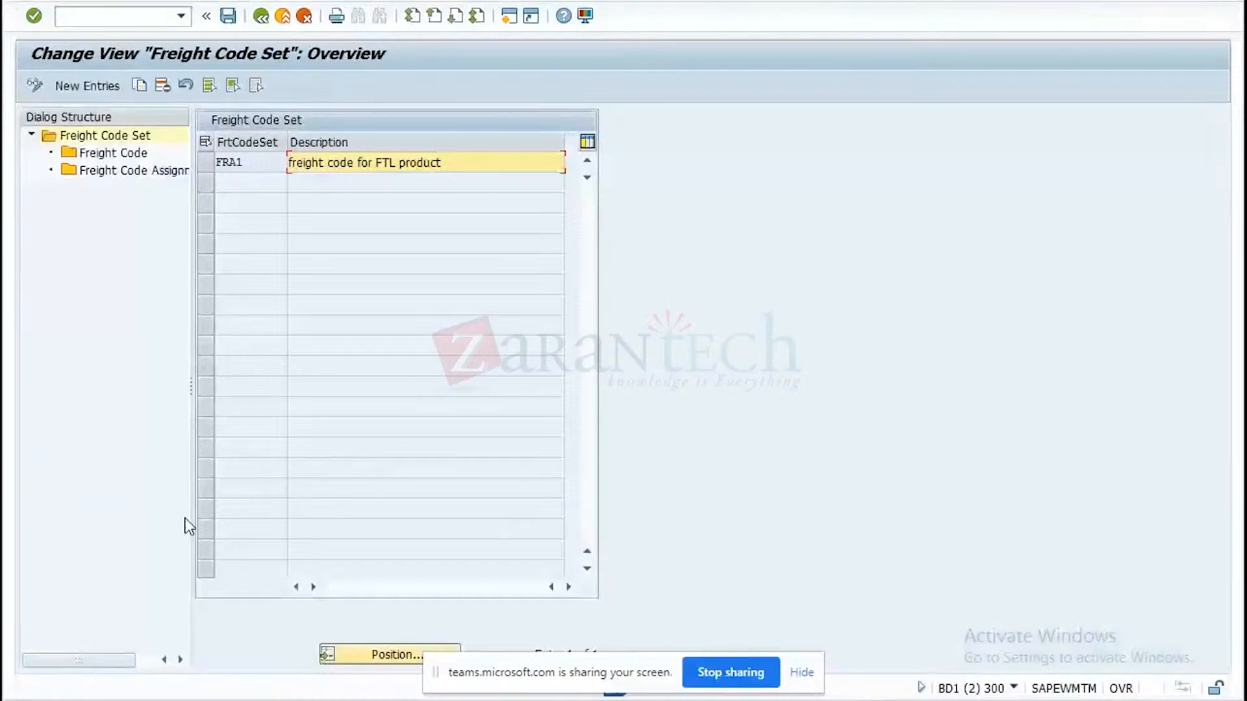
pyautogui.click(268, 18)
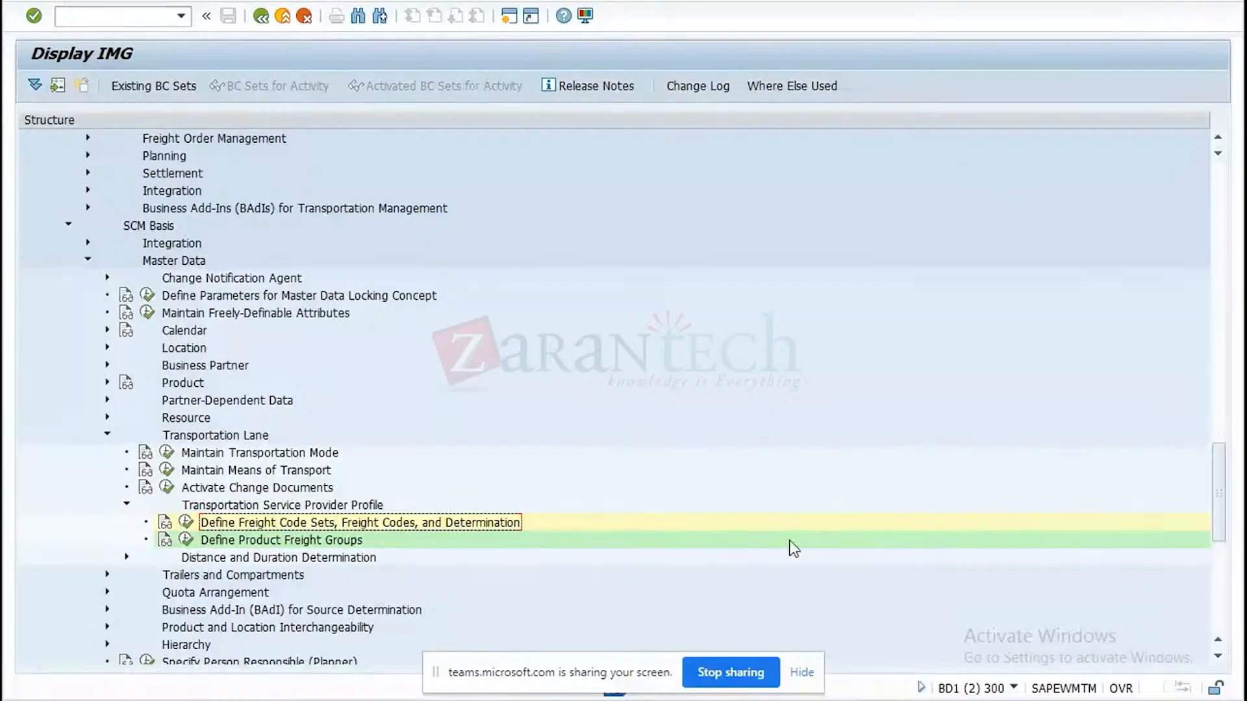
# Switch to the Maintain Carrier Profile session and create a carrier profile for business partner SEA_TRANS.
pyautogui.moveTo(614, 696)
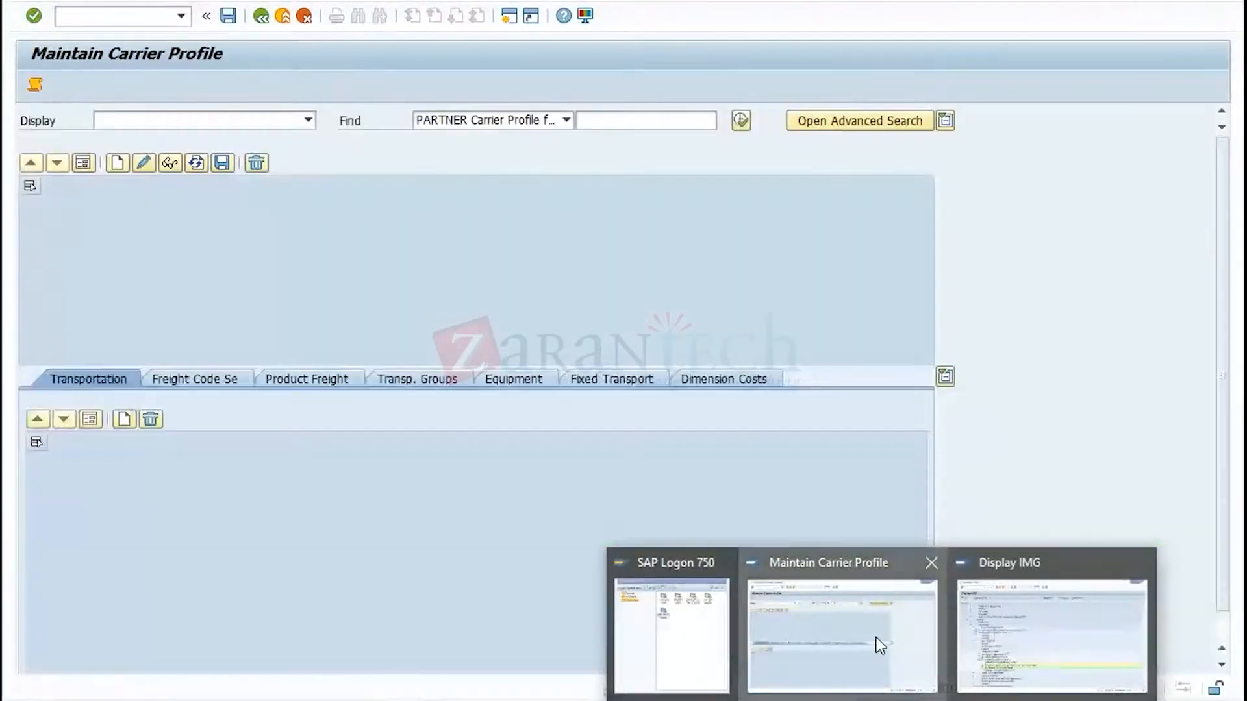
pyautogui.click(877, 644)
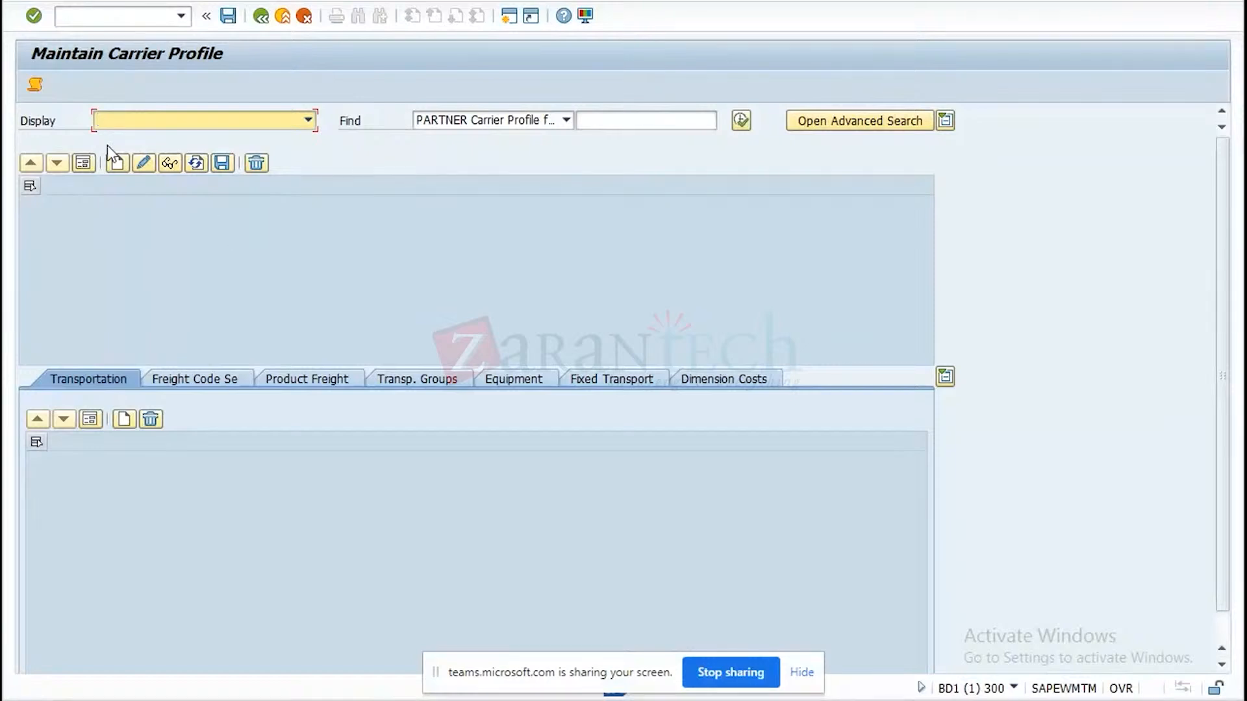
pyautogui.click(122, 161)
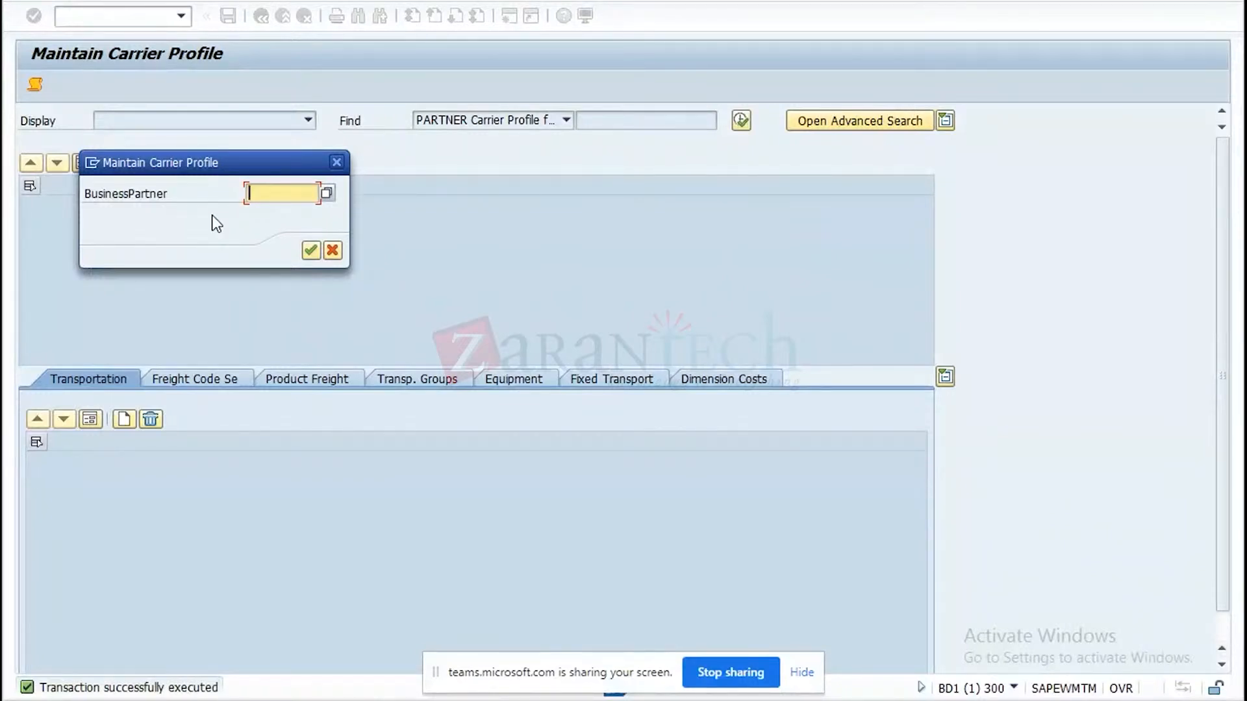
pyautogui.click(326, 198)
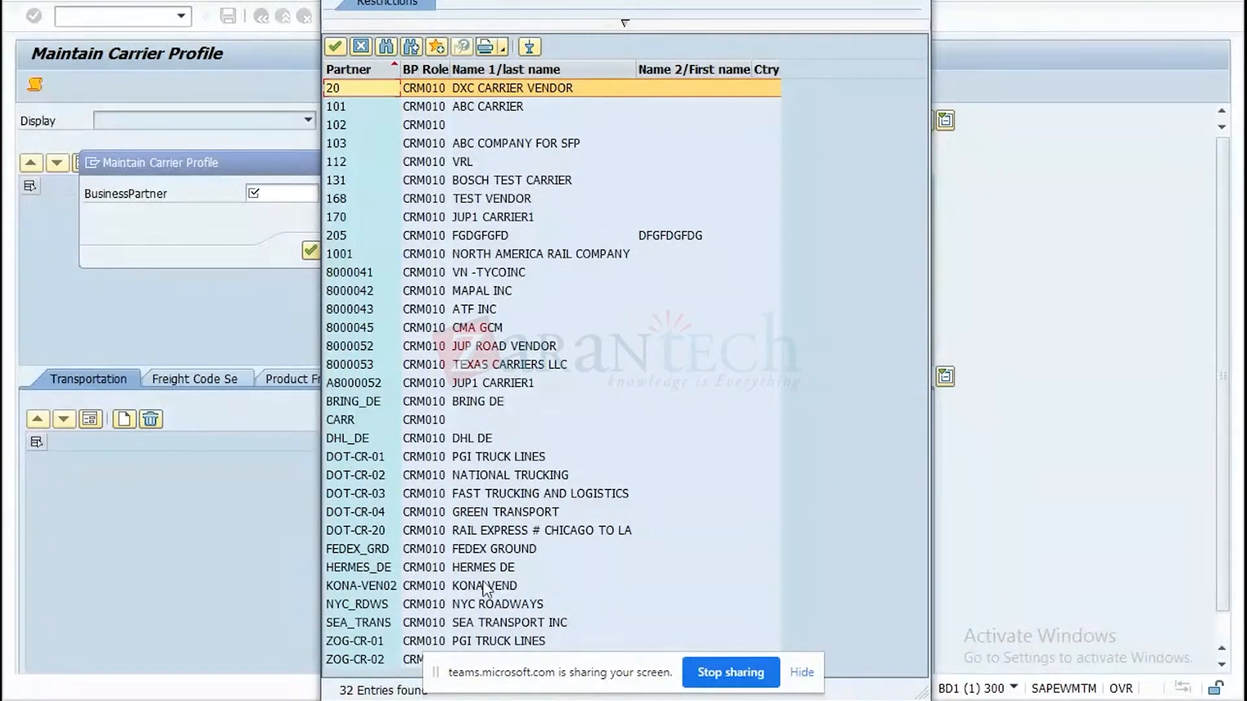
pyautogui.doubleClick(465, 624)
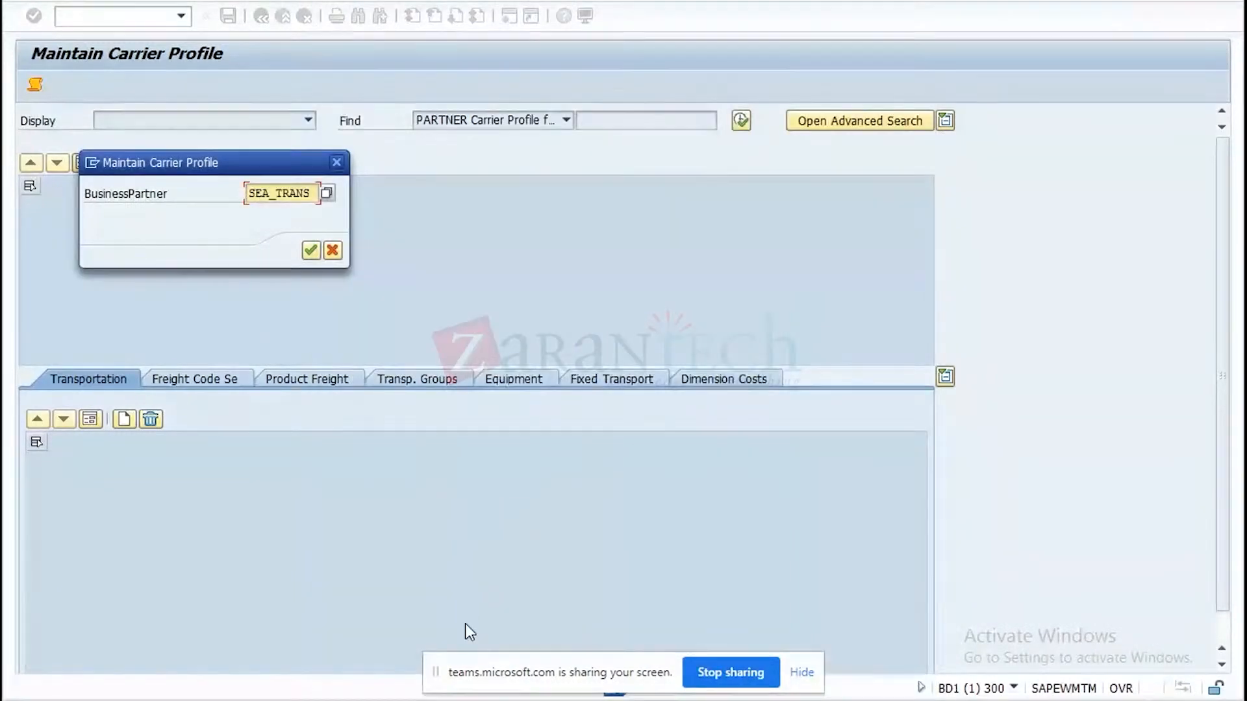
pyautogui.click(307, 256)
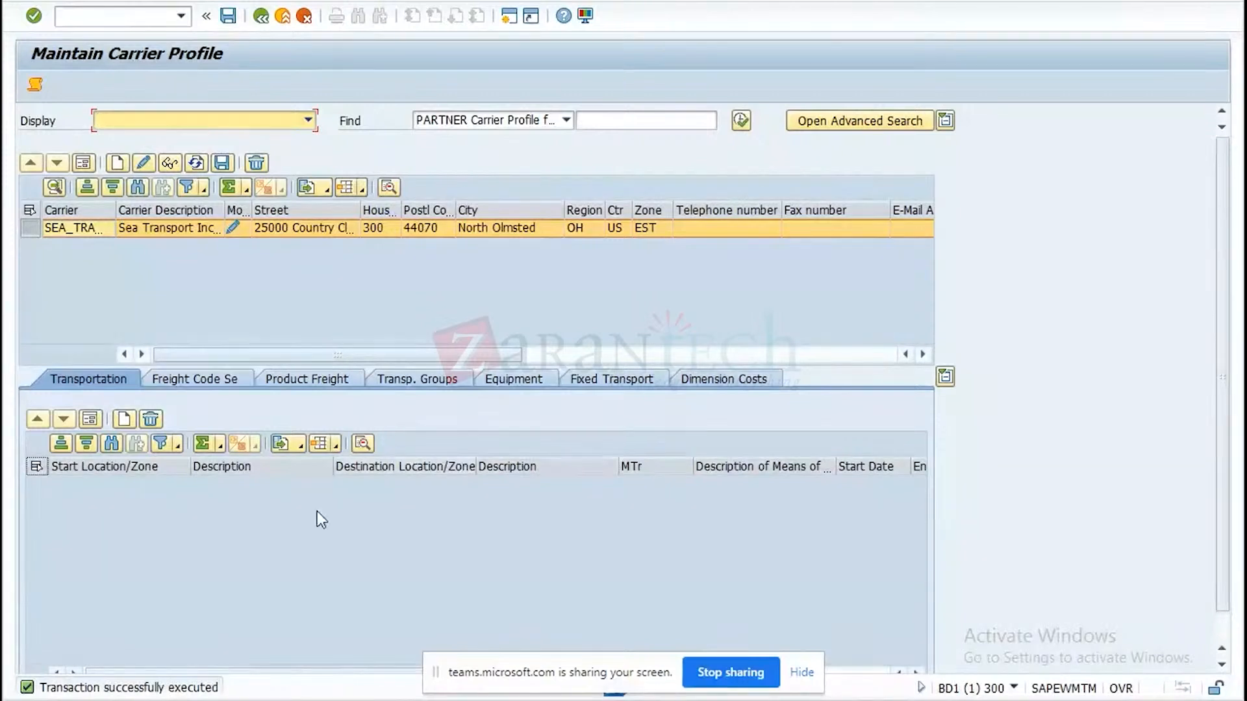
# Start a new transportation entry for the carrier and set its start location to WM01, copied from cell E1 of the Excel test data.
pyautogui.click(124, 417)
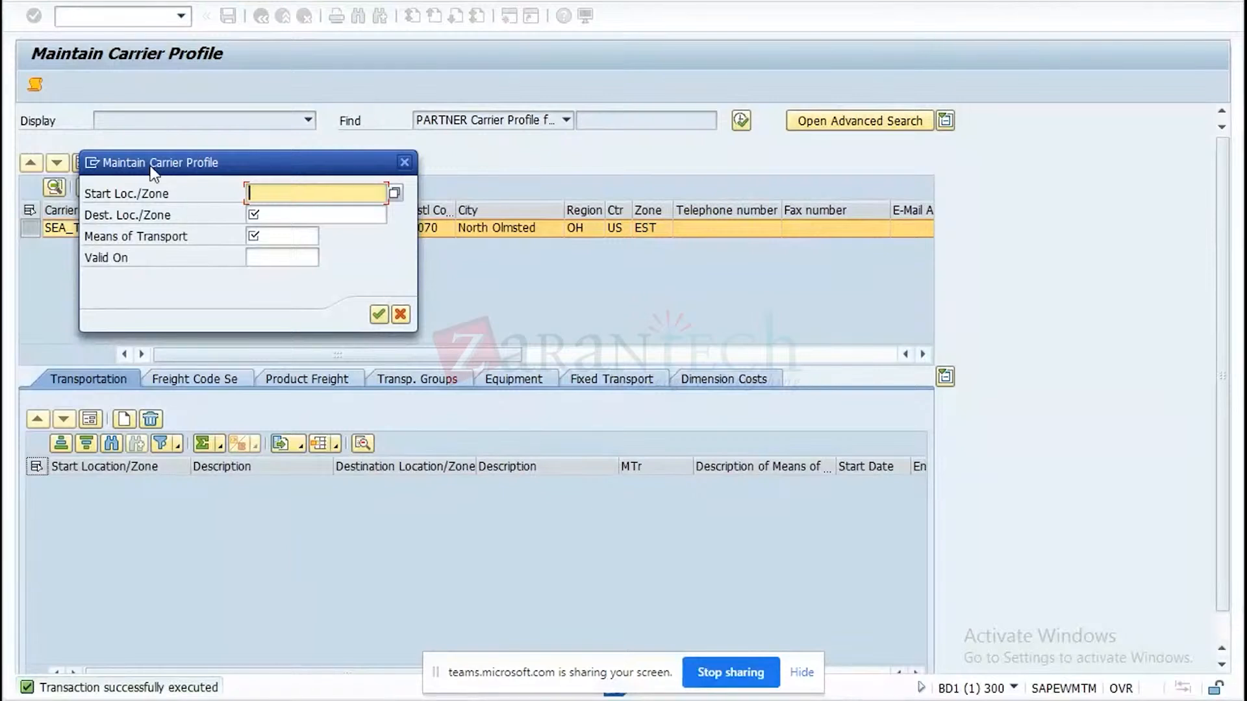
pyautogui.moveTo(157, 168); pyautogui.dragTo(285, 291)
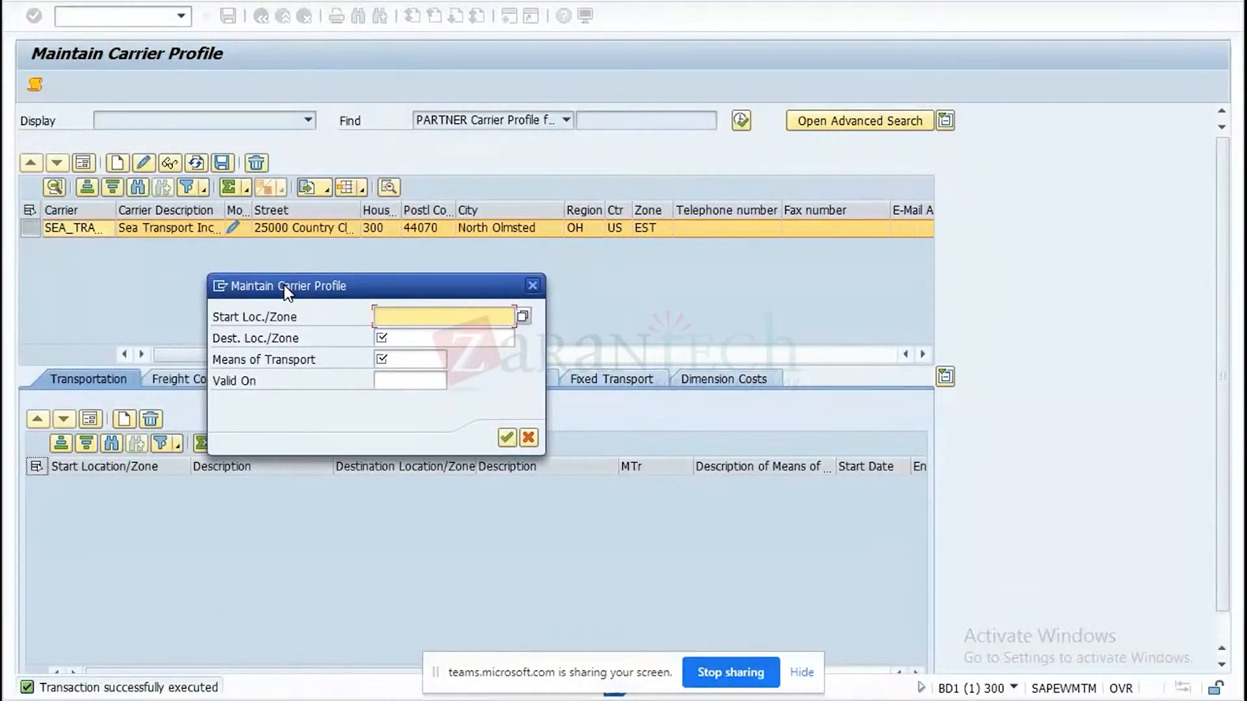
pyautogui.click(394, 318)
pyautogui.press('super+d')
pyautogui.doubleClick(99, 104)
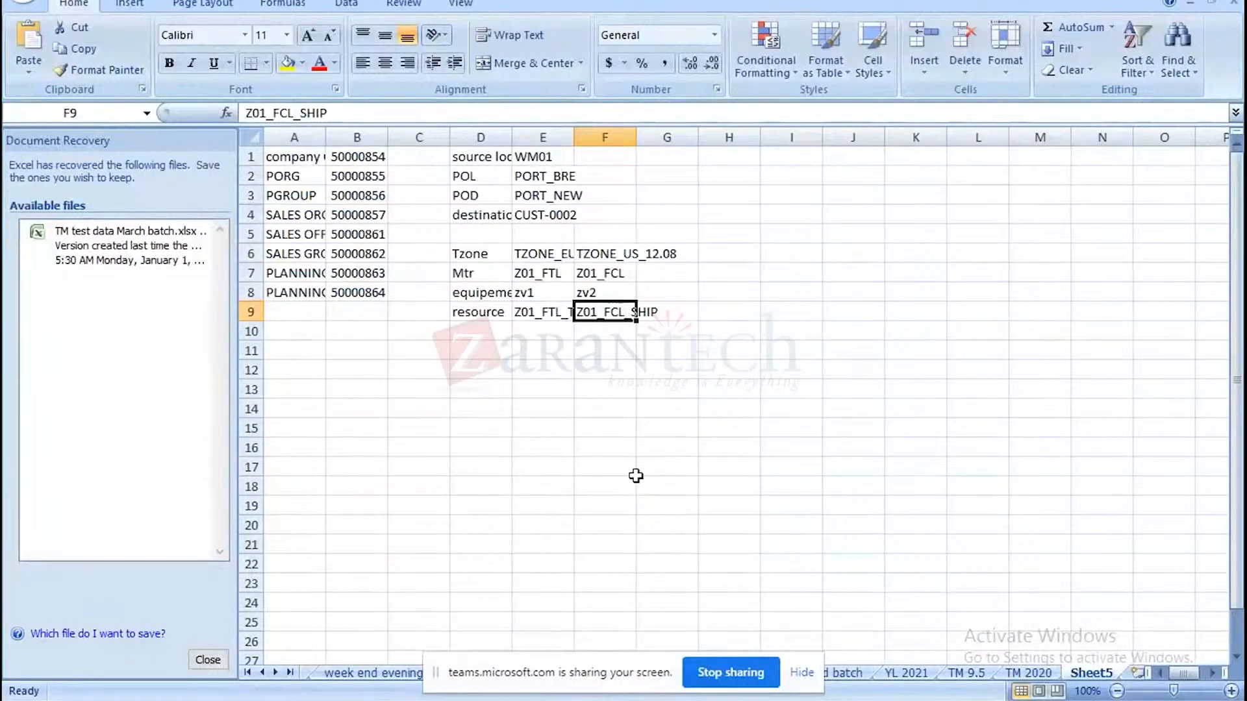
pyautogui.click(526, 160)
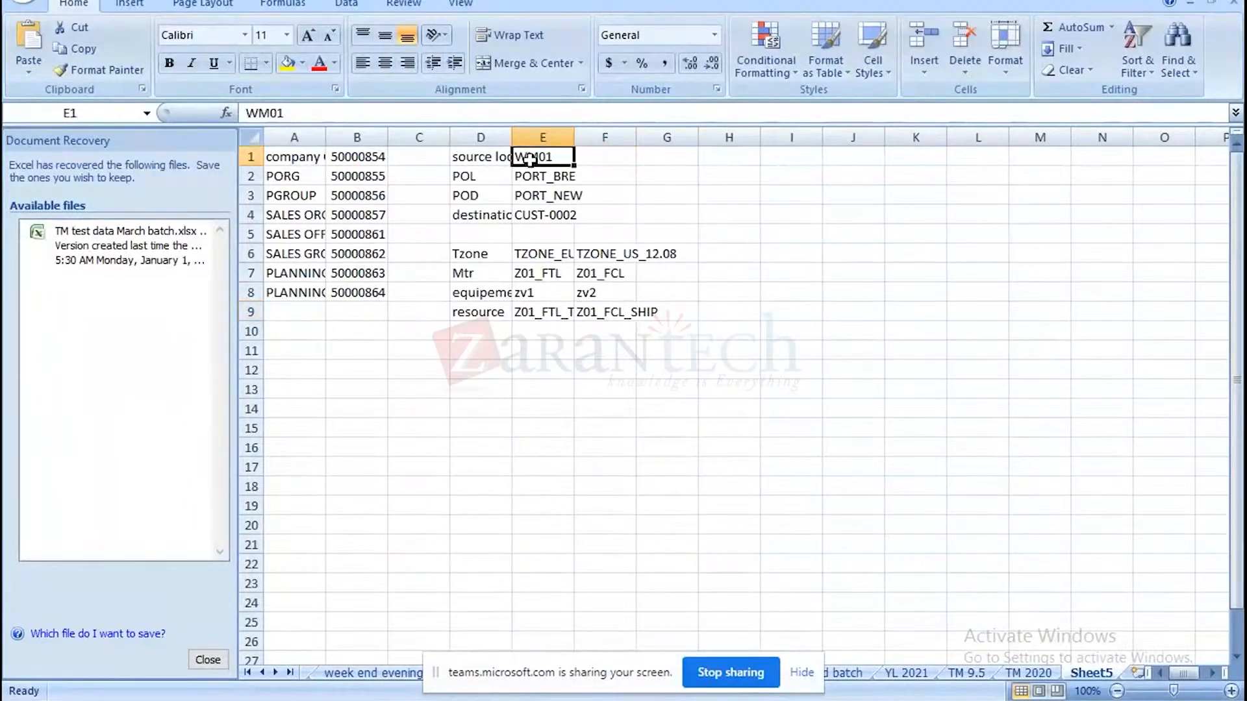
pyautogui.hotkey('ctrl', 'c')
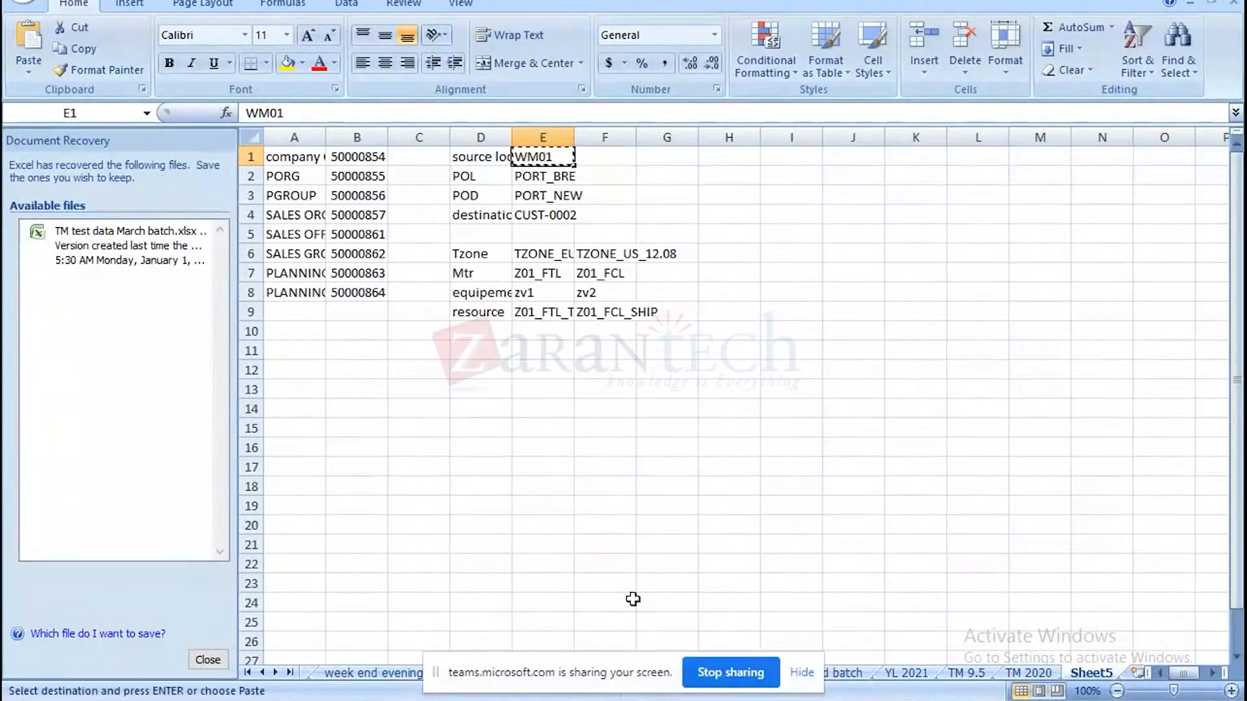
pyautogui.moveTo(887, 691)
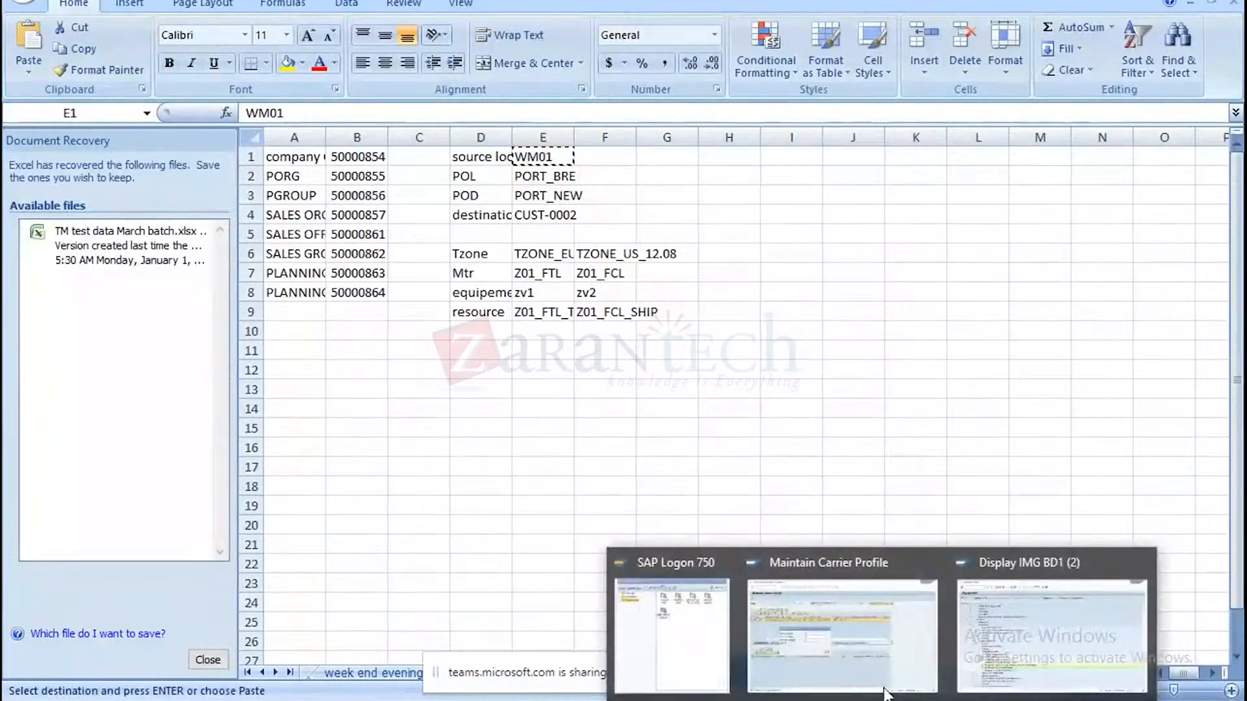
pyautogui.click(883, 636)
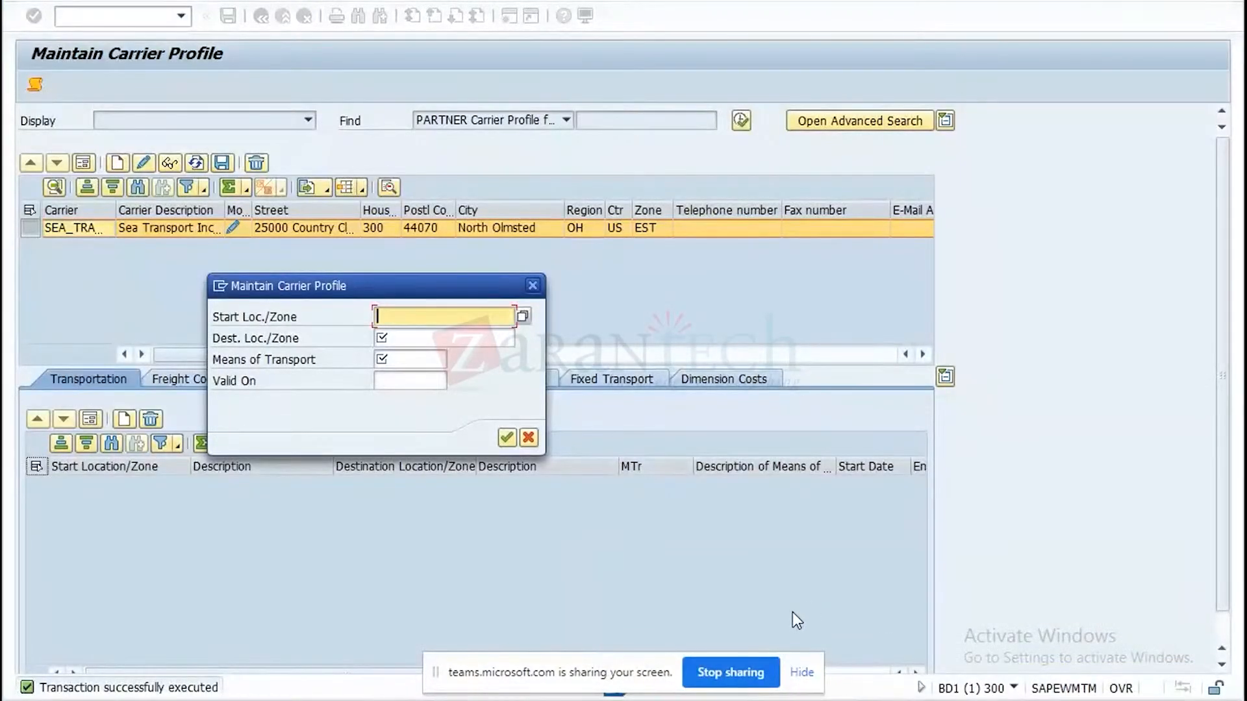
pyautogui.write('WM01')
pyautogui.click(641, 688)
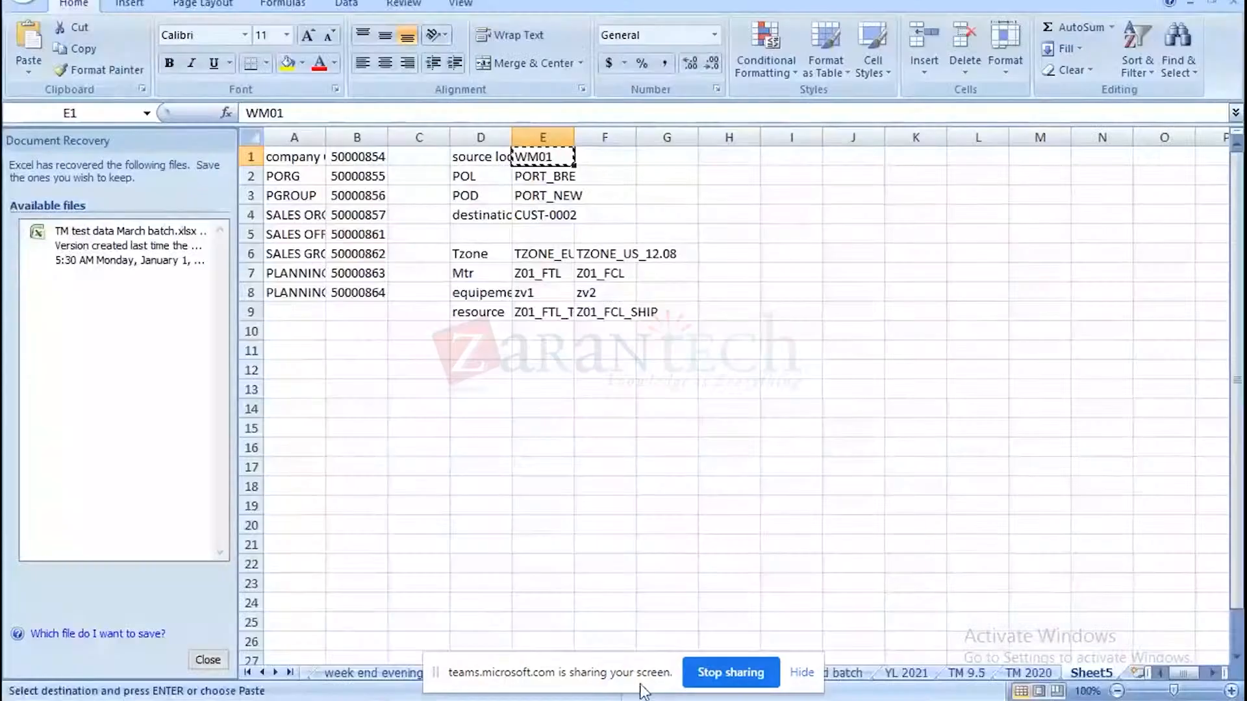
pyautogui.click(549, 212)
pyautogui.hotkey('ctrl', 'c')
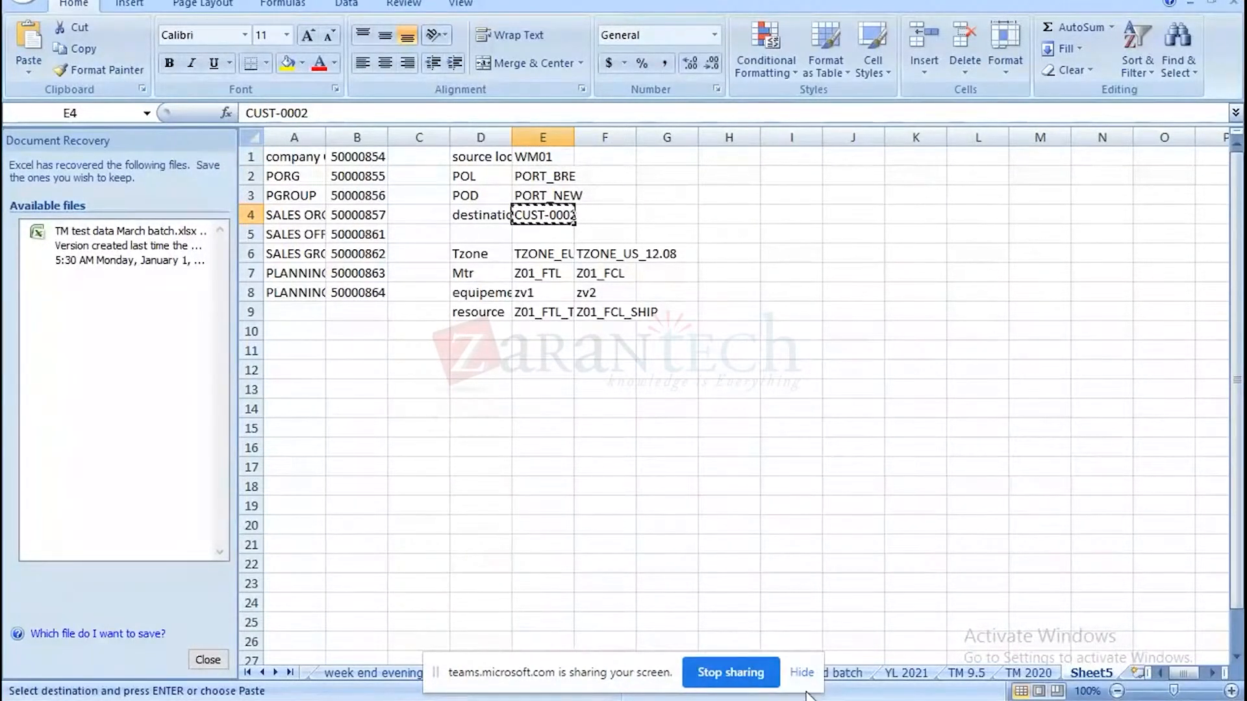
pyautogui.click(882, 700)
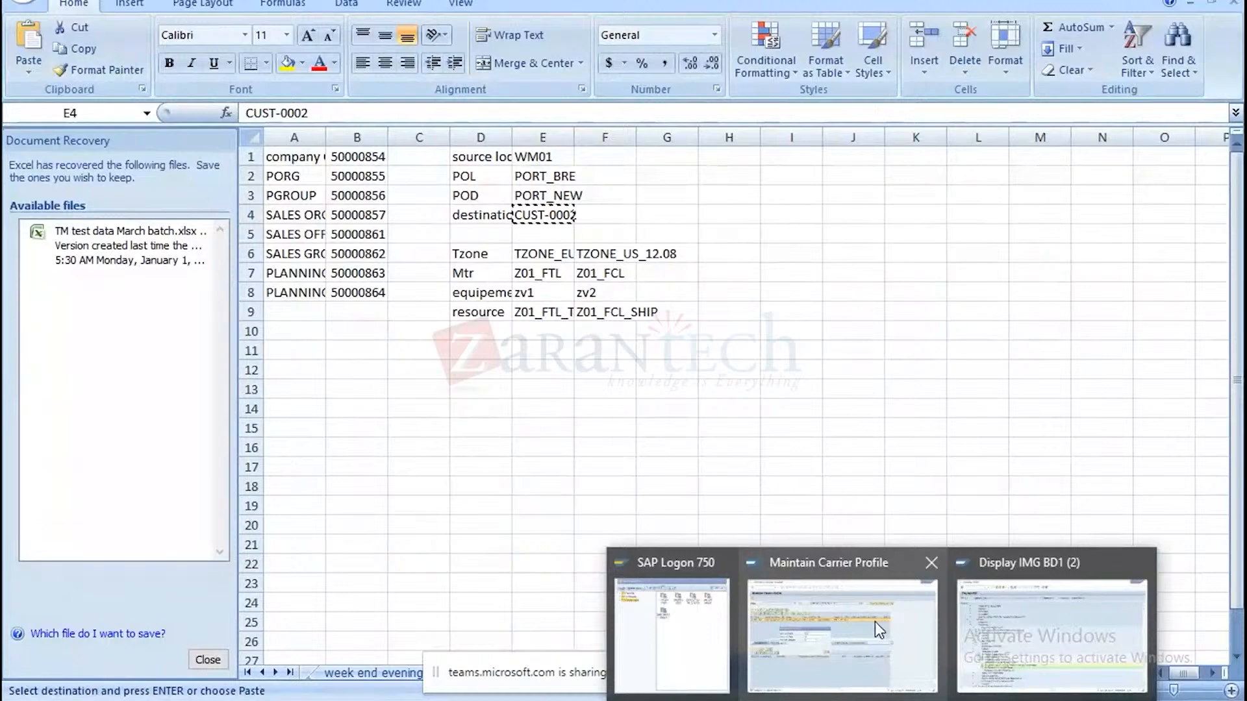
pyautogui.click(875, 622)
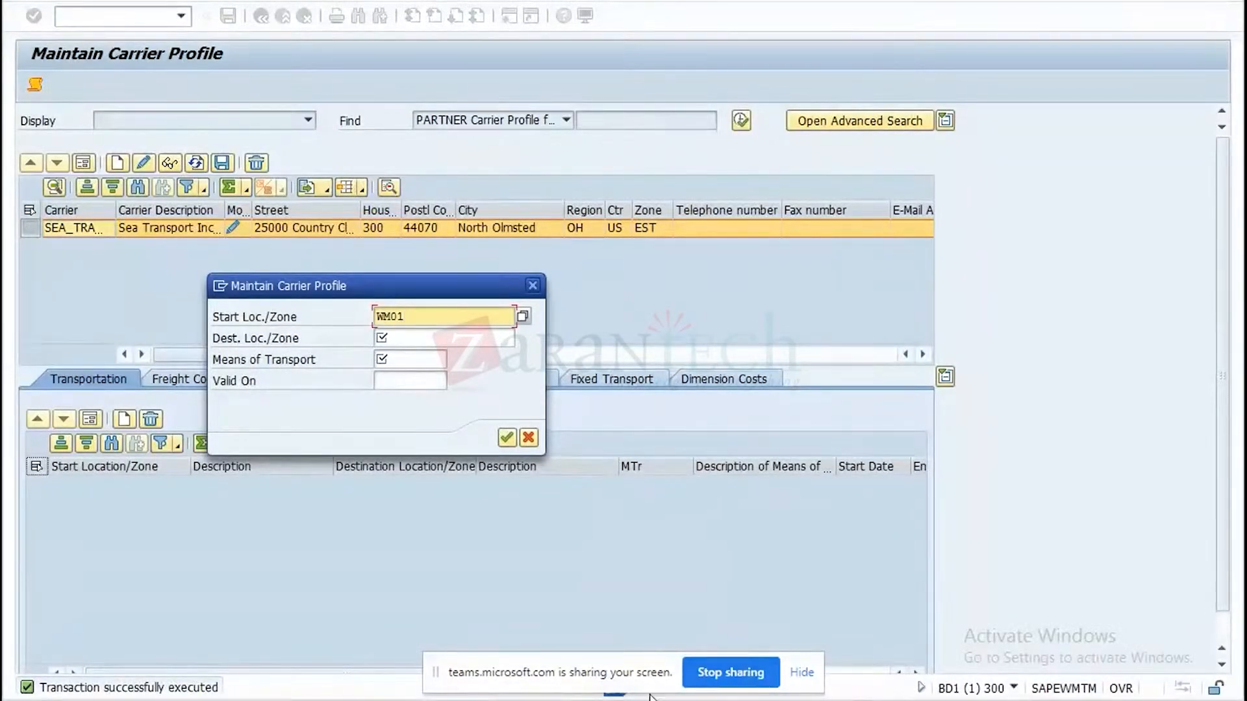
# Set the carrier's transportation destination to PORT_BRE, copied from cell E2 of the Excel test data.
pyautogui.hotkey('alt', 'Tab')
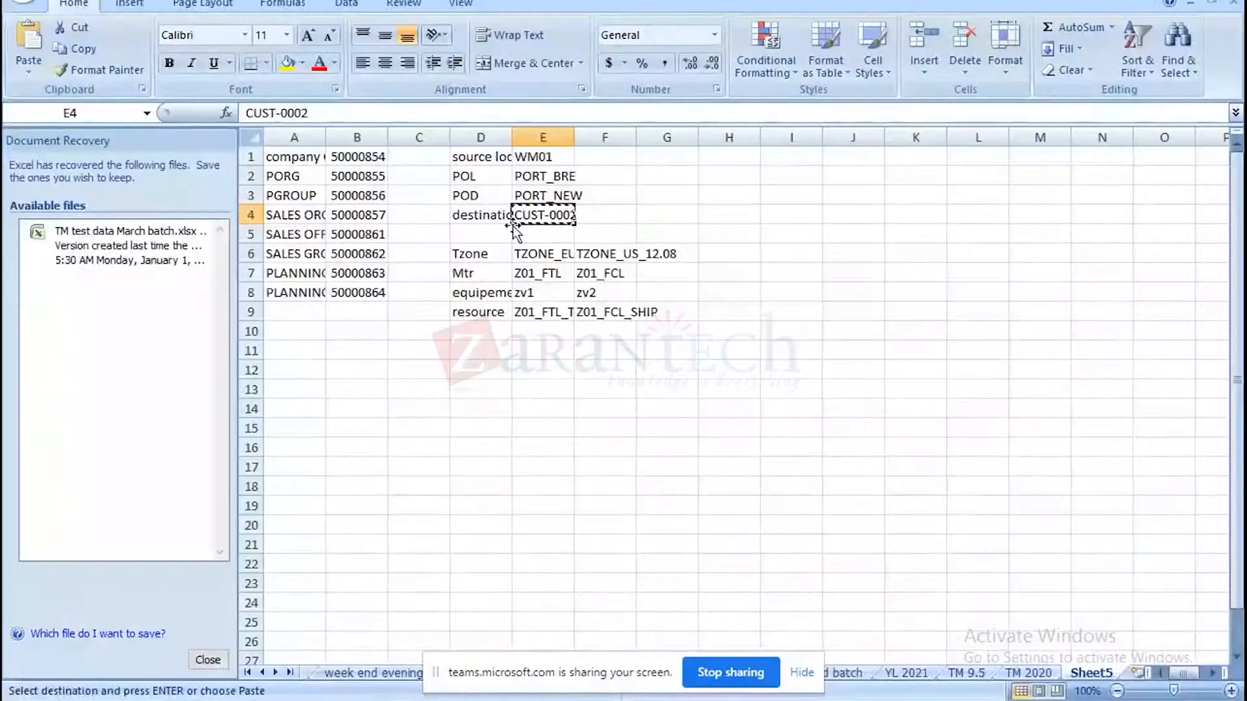
pyautogui.click(554, 177)
pyautogui.hotkey('ctrl', 'c')
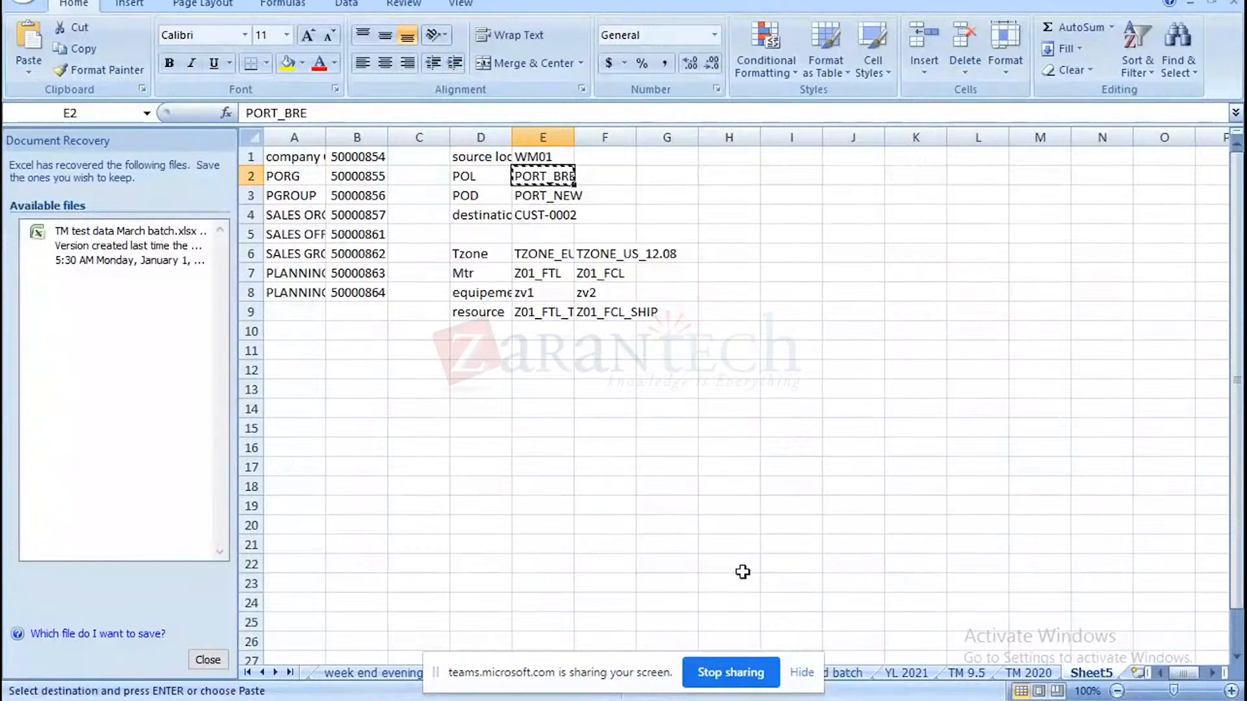
pyautogui.moveTo(855, 695)
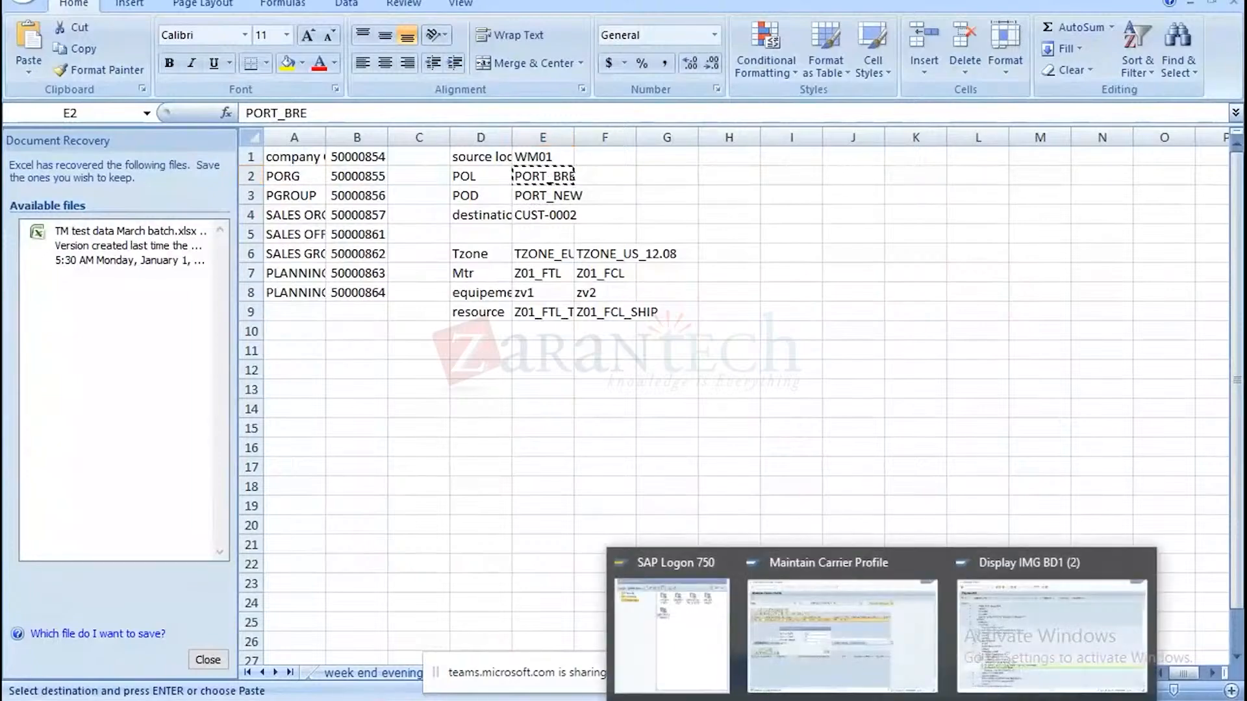
pyautogui.click(854, 640)
pyautogui.click(417, 334)
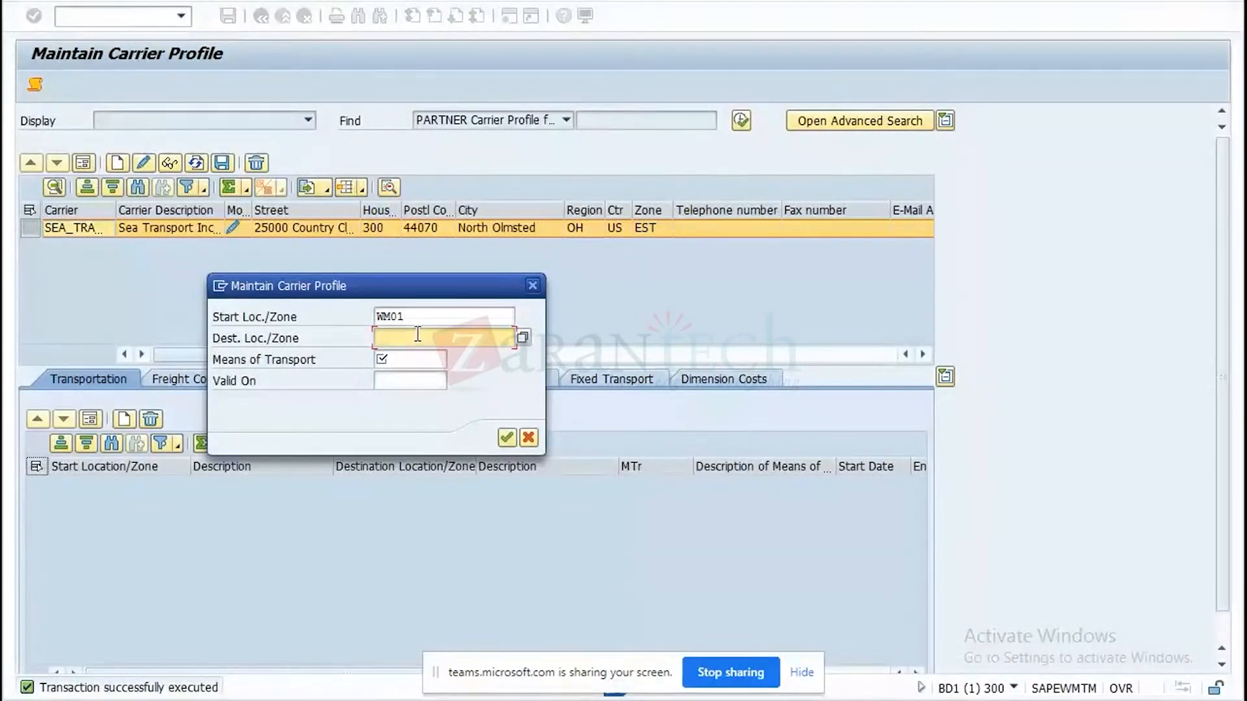
pyautogui.hotkey('ctrl', 'v')
# Try to add the carrier's transportation entry with means of transport 0001, and close the resulting log.
pyautogui.click(394, 354)
pyautogui.click(394, 354)
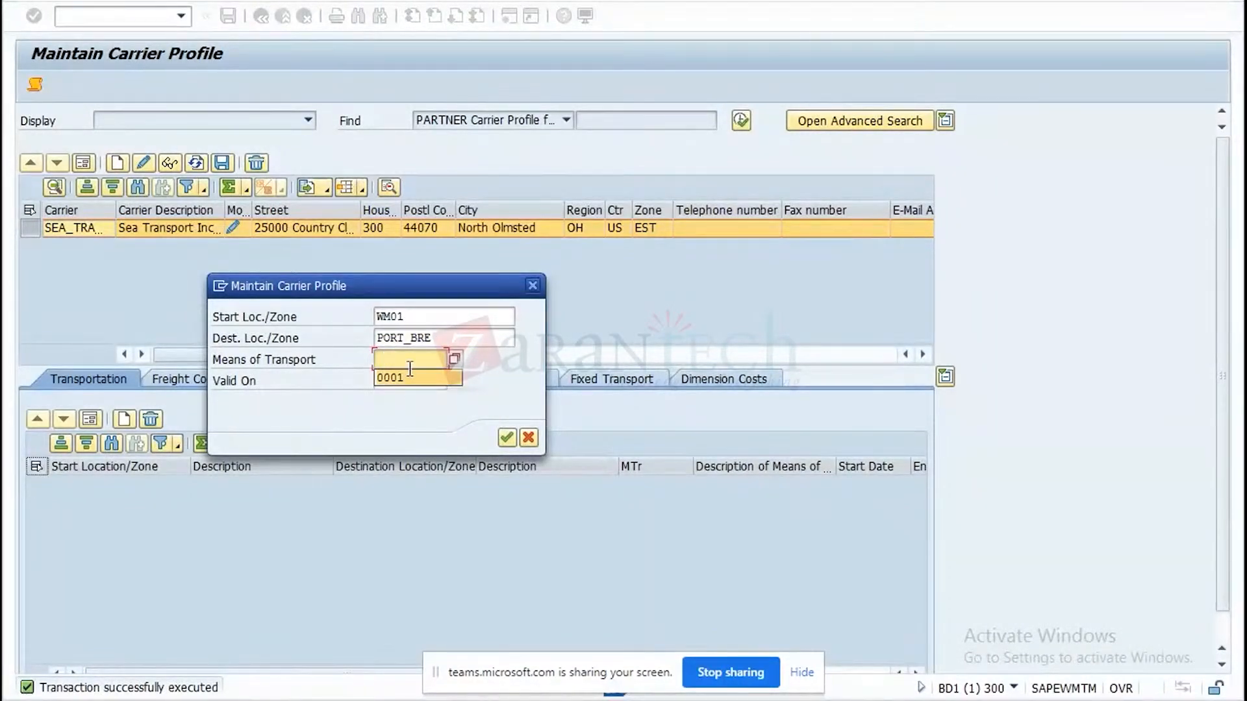
pyautogui.click(407, 378)
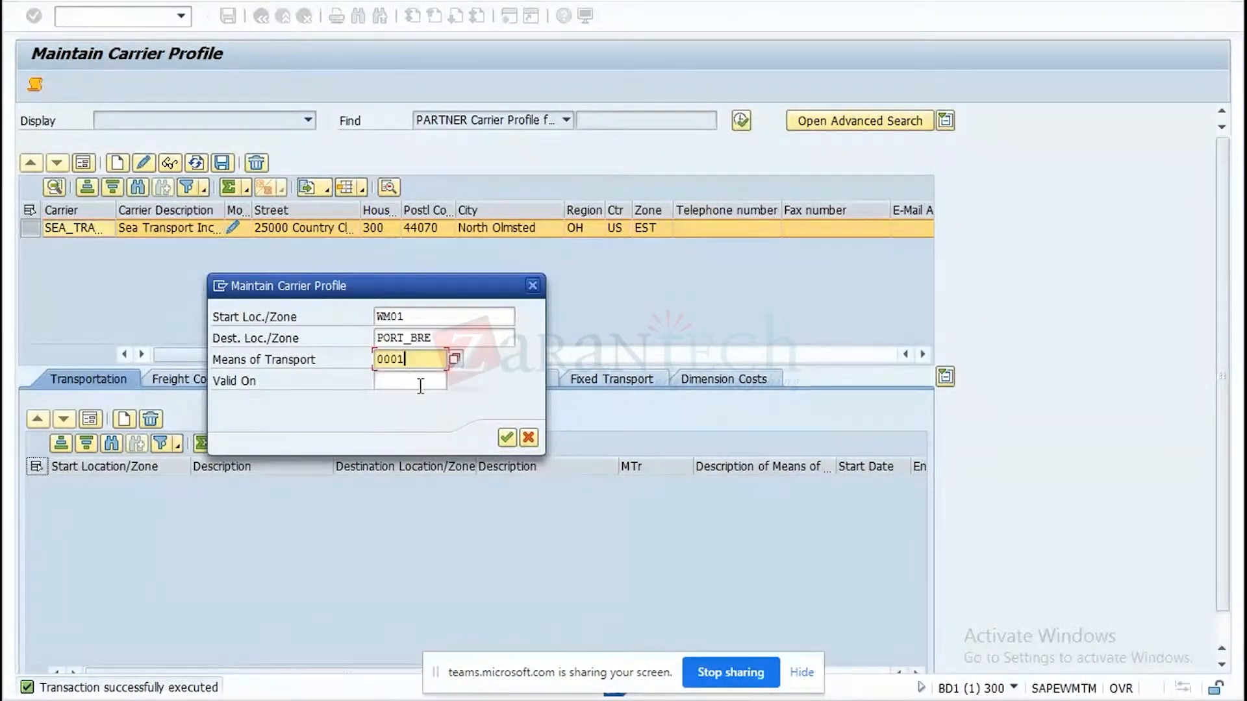
pyautogui.click(508, 438)
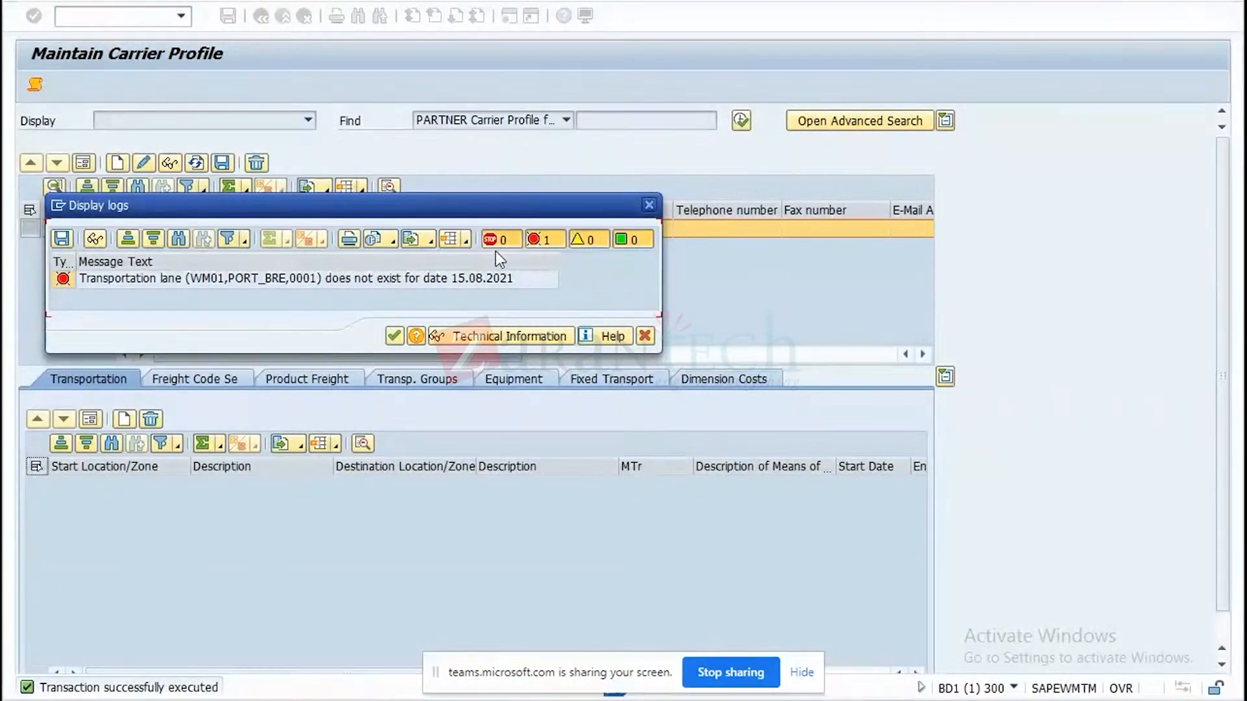
pyautogui.click(649, 206)
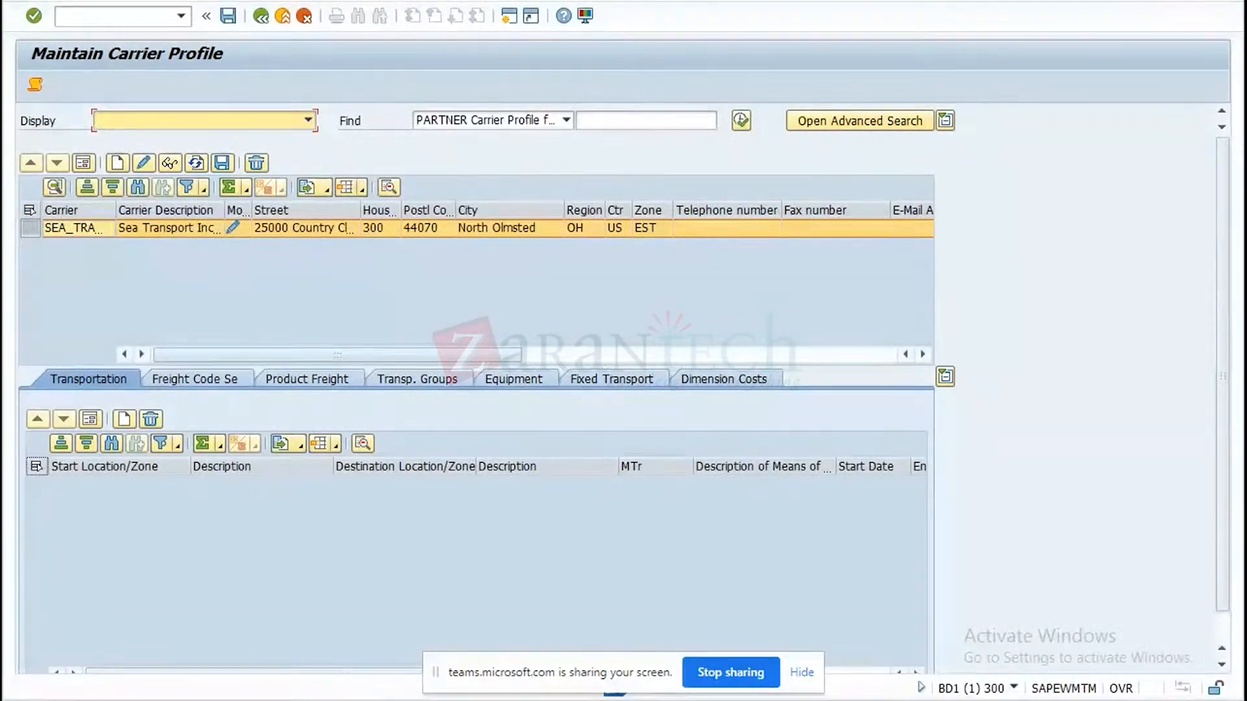
# Open a new SAP session and start Define Transportation Lane from the Transportation Network master data.
pyautogui.click(506, 15)
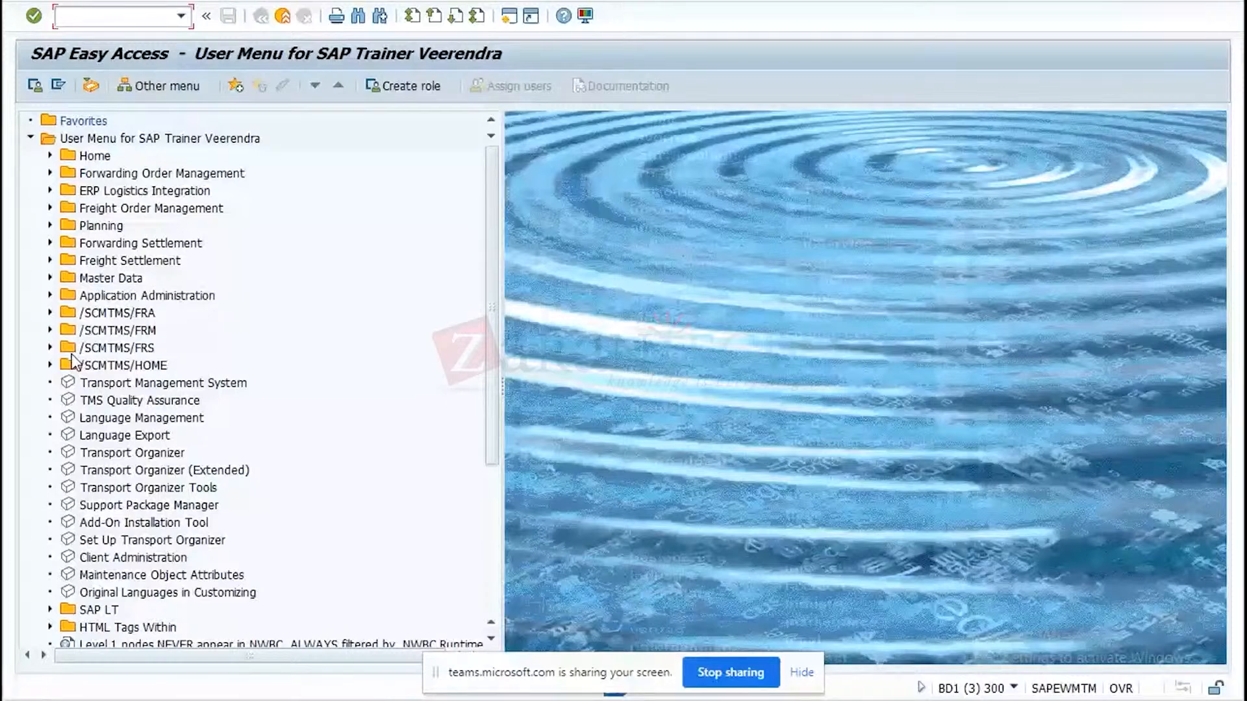
pyautogui.click(50, 278)
pyautogui.click(69, 314)
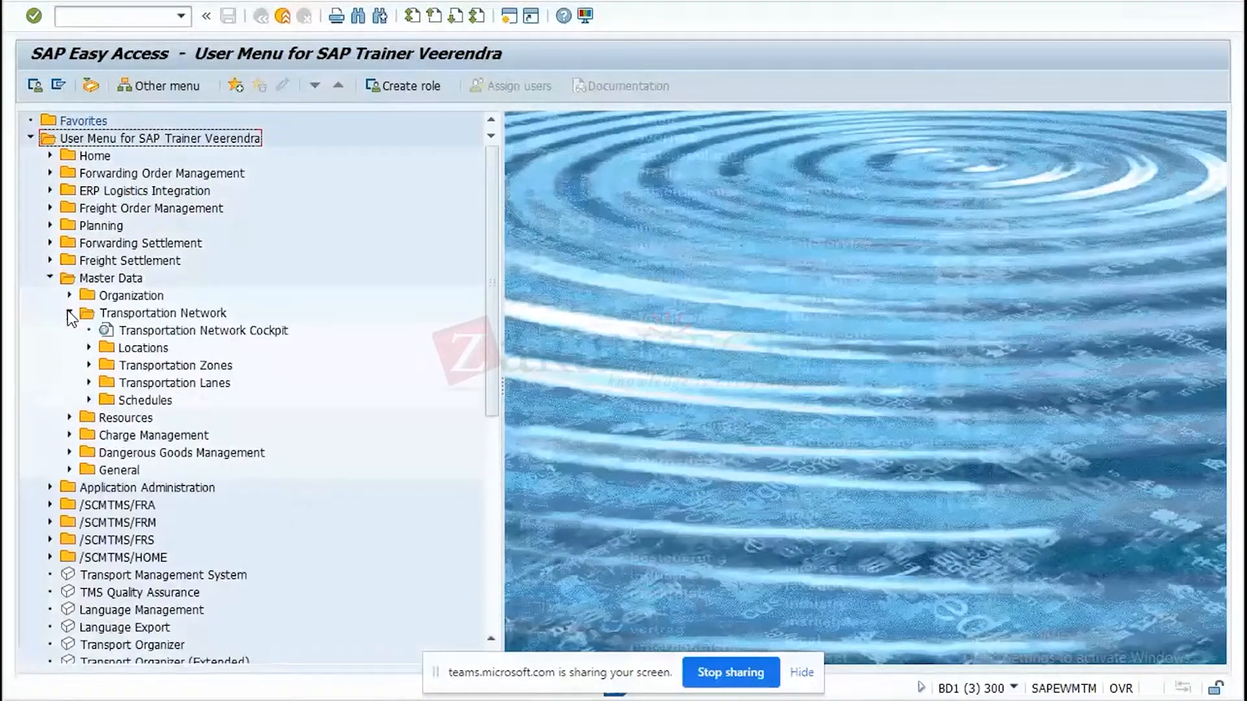
pyautogui.doubleClick(174, 384)
pyautogui.click(249, 403)
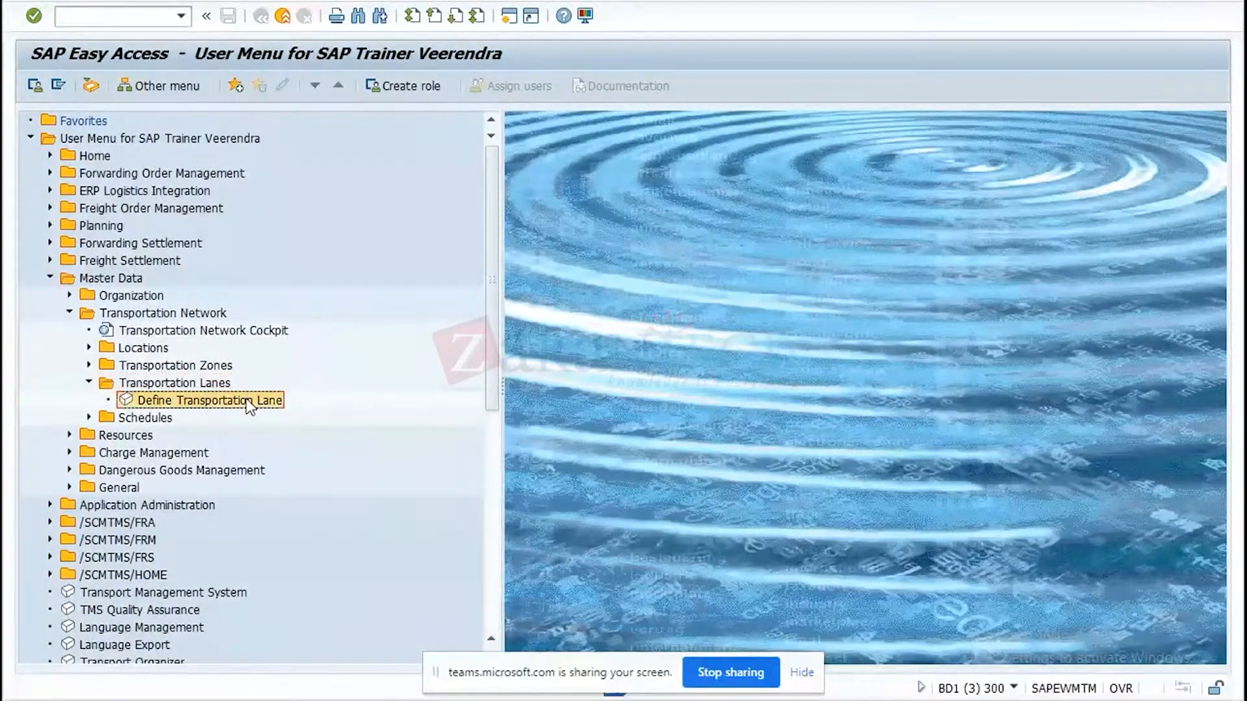
pyautogui.doubleClick(247, 400)
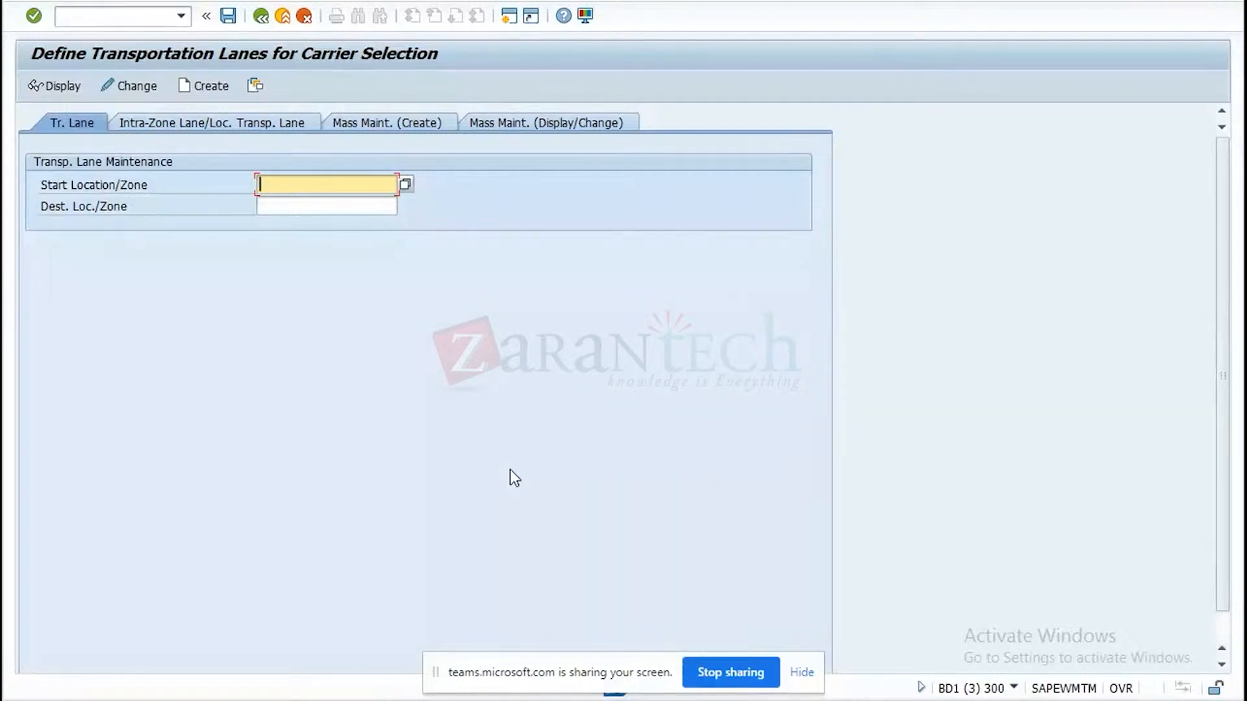
# Set the transportation lane's start location to WM01, copied from cell E1 of the Excel test data.
pyautogui.click(513, 700)
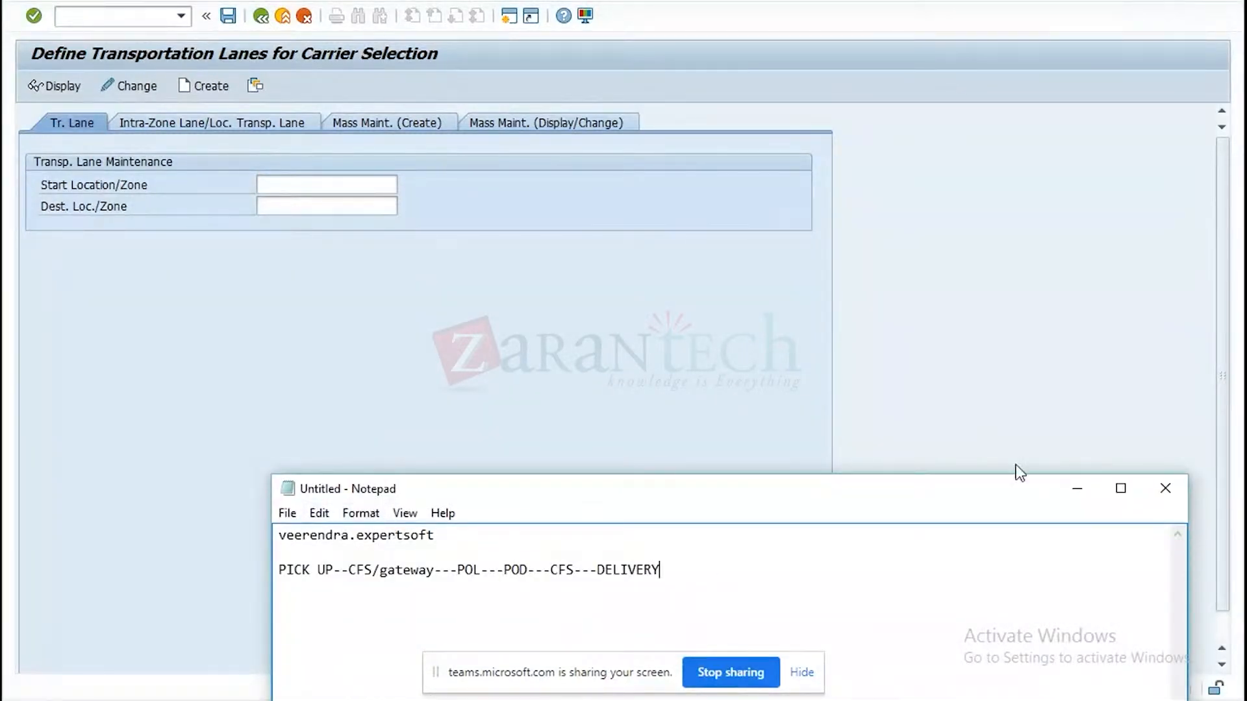
pyautogui.click(1076, 491)
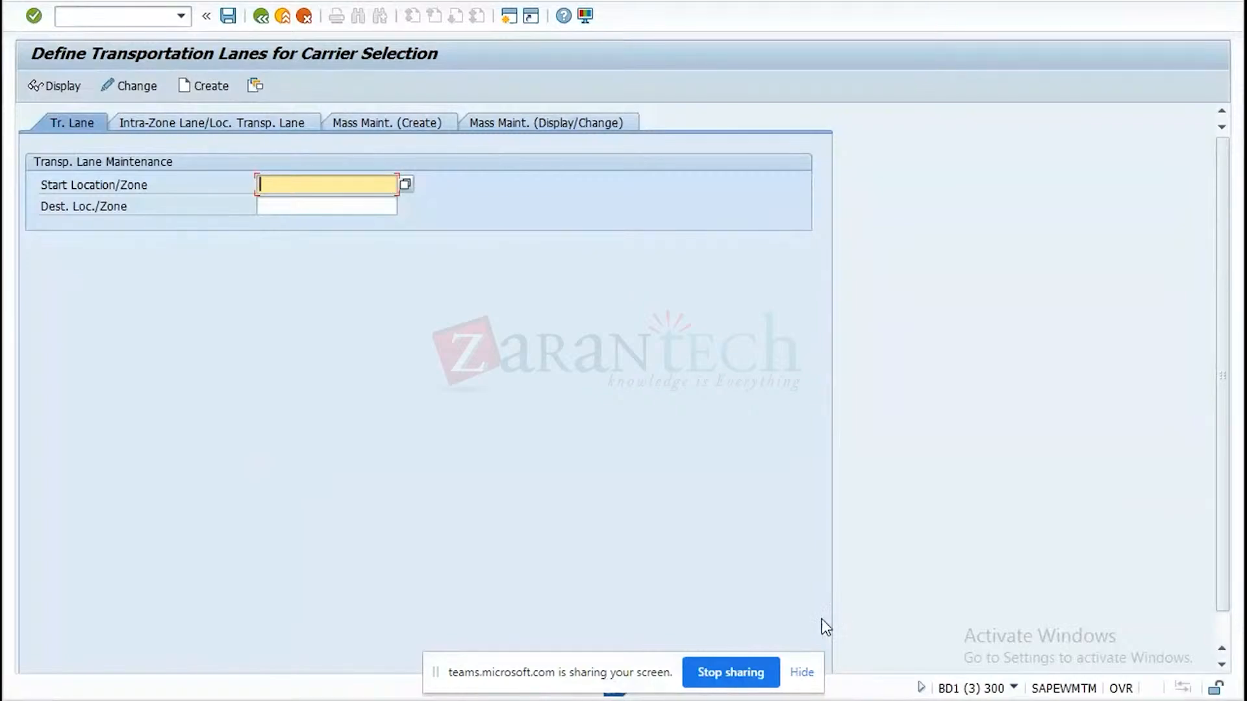
pyautogui.click(454, 700)
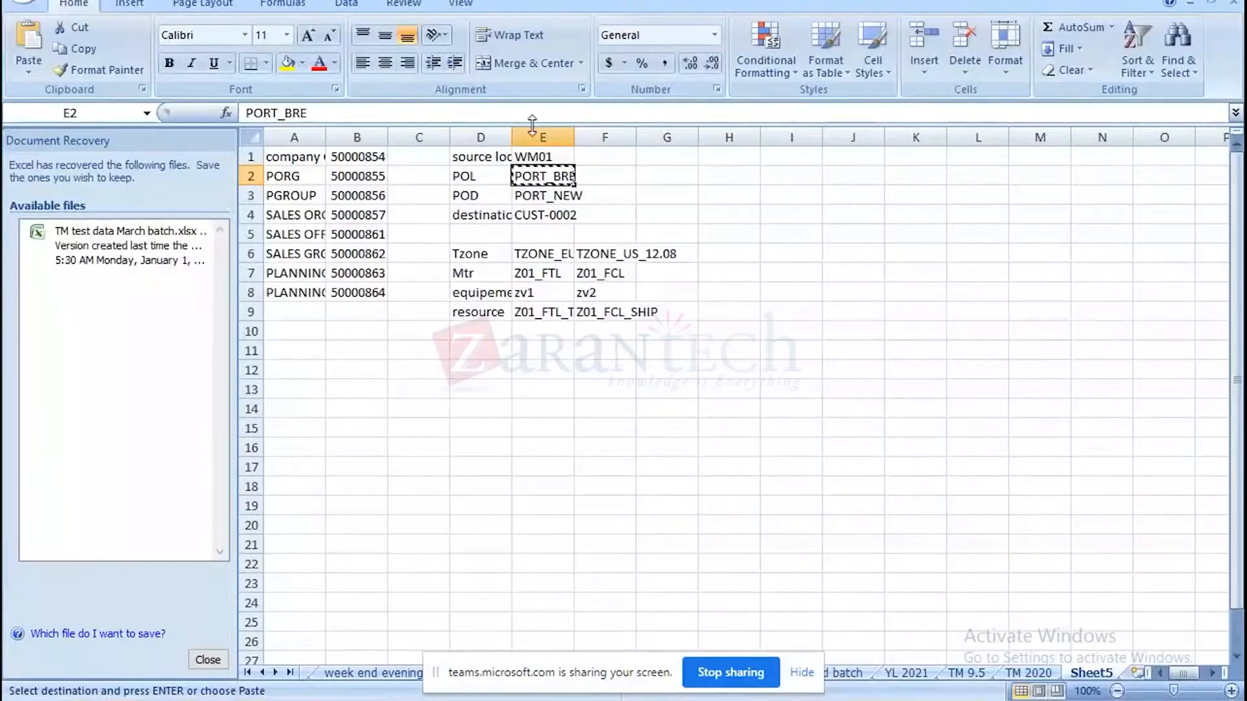
pyautogui.click(531, 156)
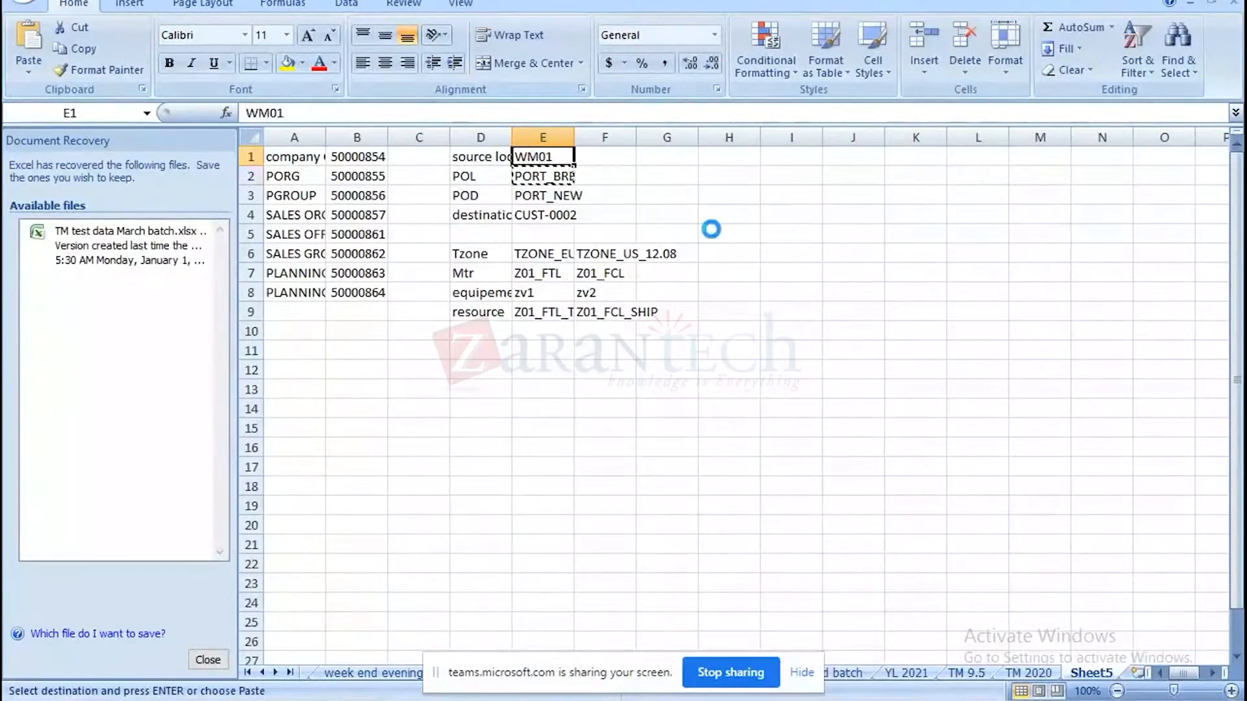
pyautogui.hotkey('ctrl', 'c')
pyautogui.hotkey('alt', 'Tab')
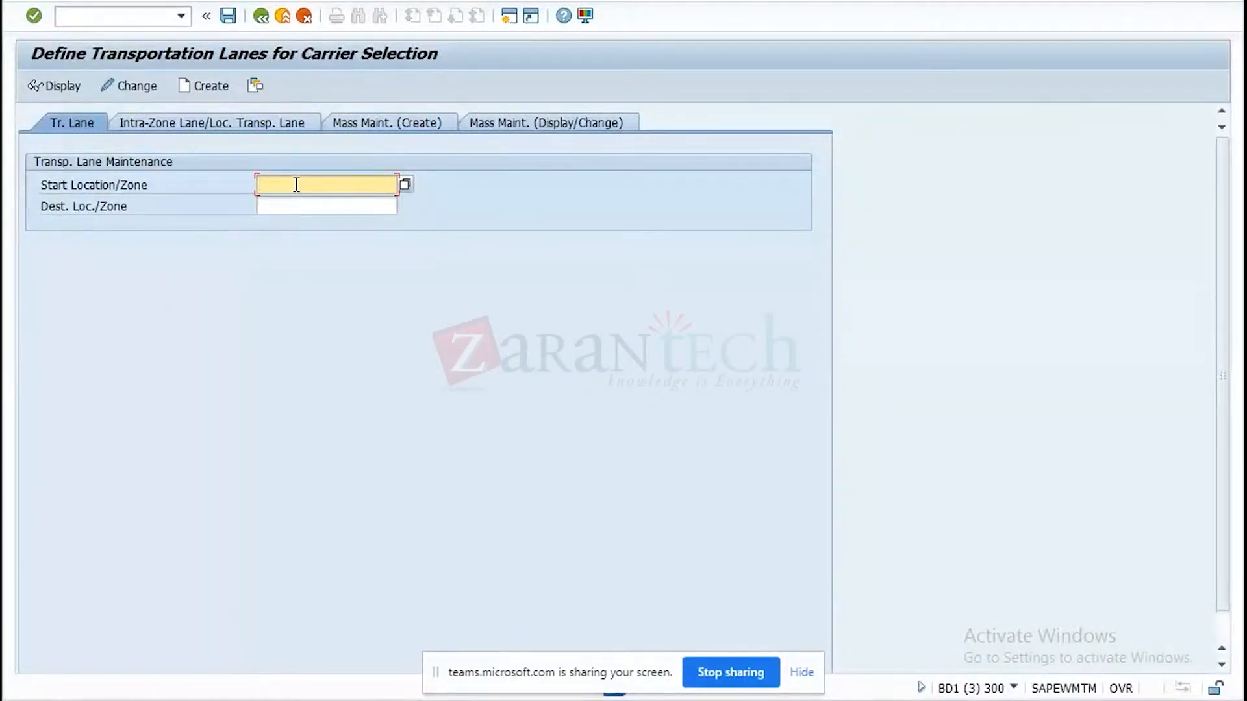
pyautogui.hotkey('ctrl', 'v')
# Set the transportation lane's destination to PORT_BRE, copied from cell E2 of the Excel test data.
pyautogui.hotkey('alt', 'Tab')
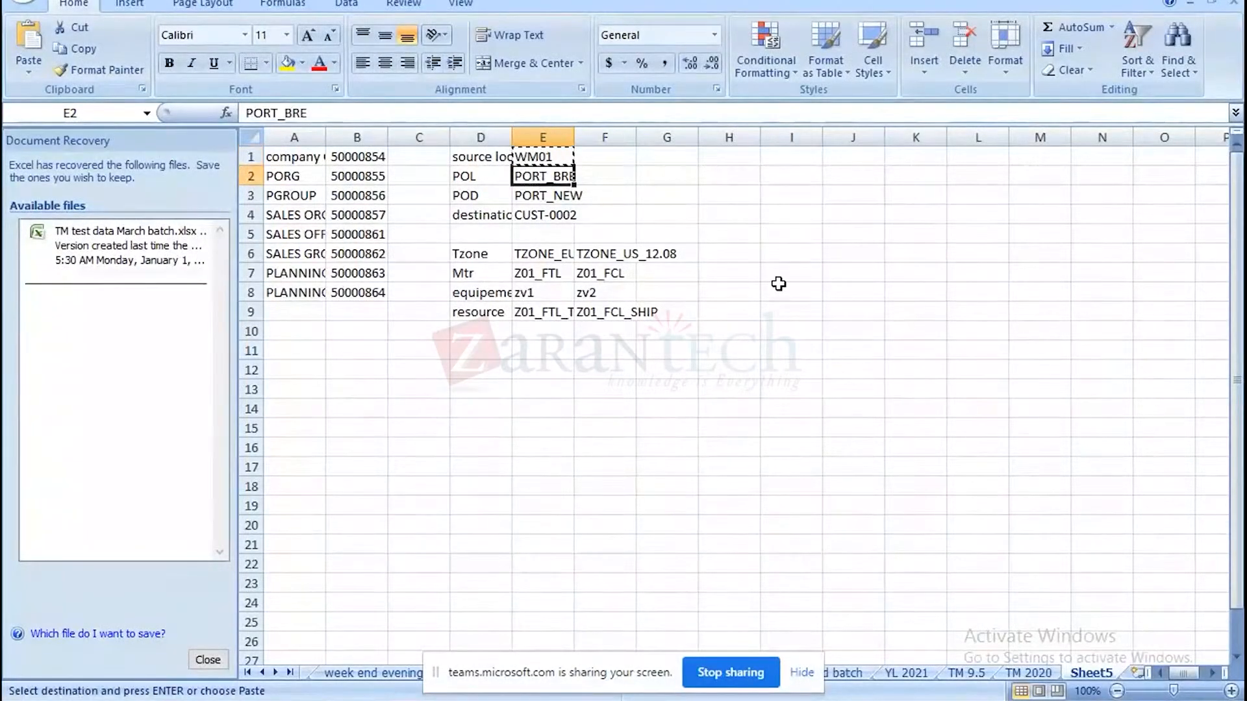
pyautogui.hotkey('ctrl', 'c')
pyautogui.hotkey('alt', 'Tab')
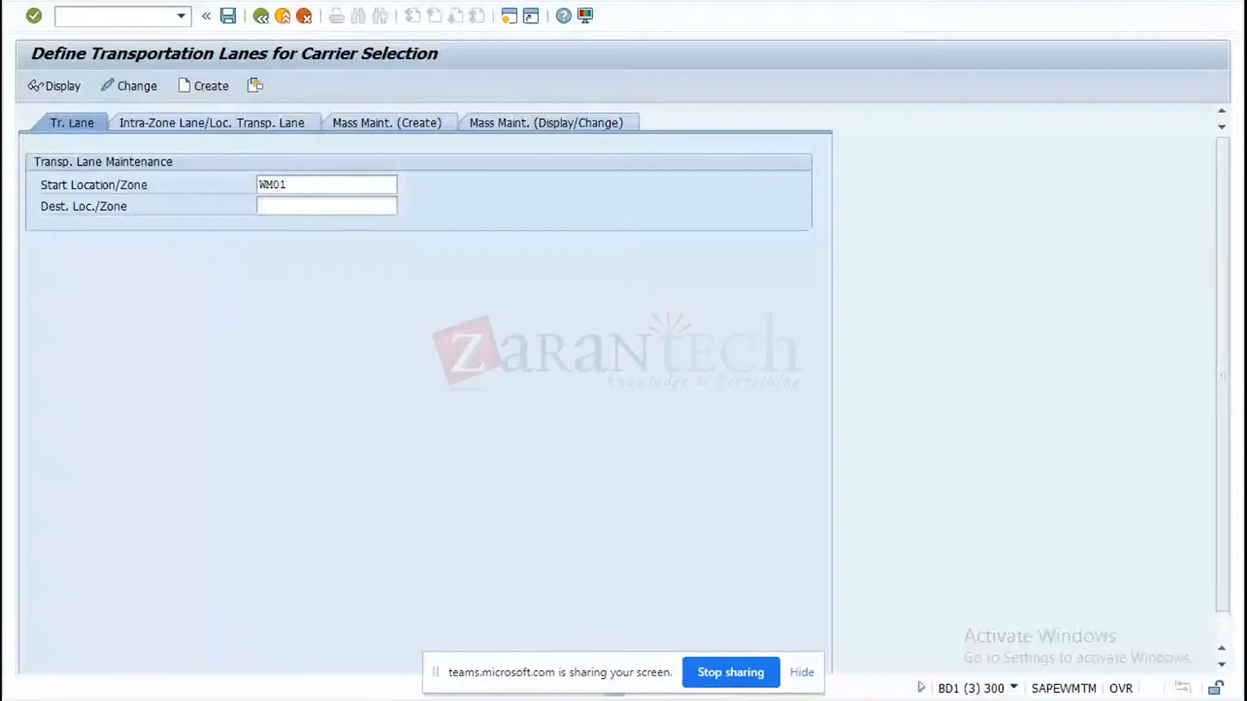
pyautogui.click(314, 204)
pyautogui.hotkey('ctrl', 'v')
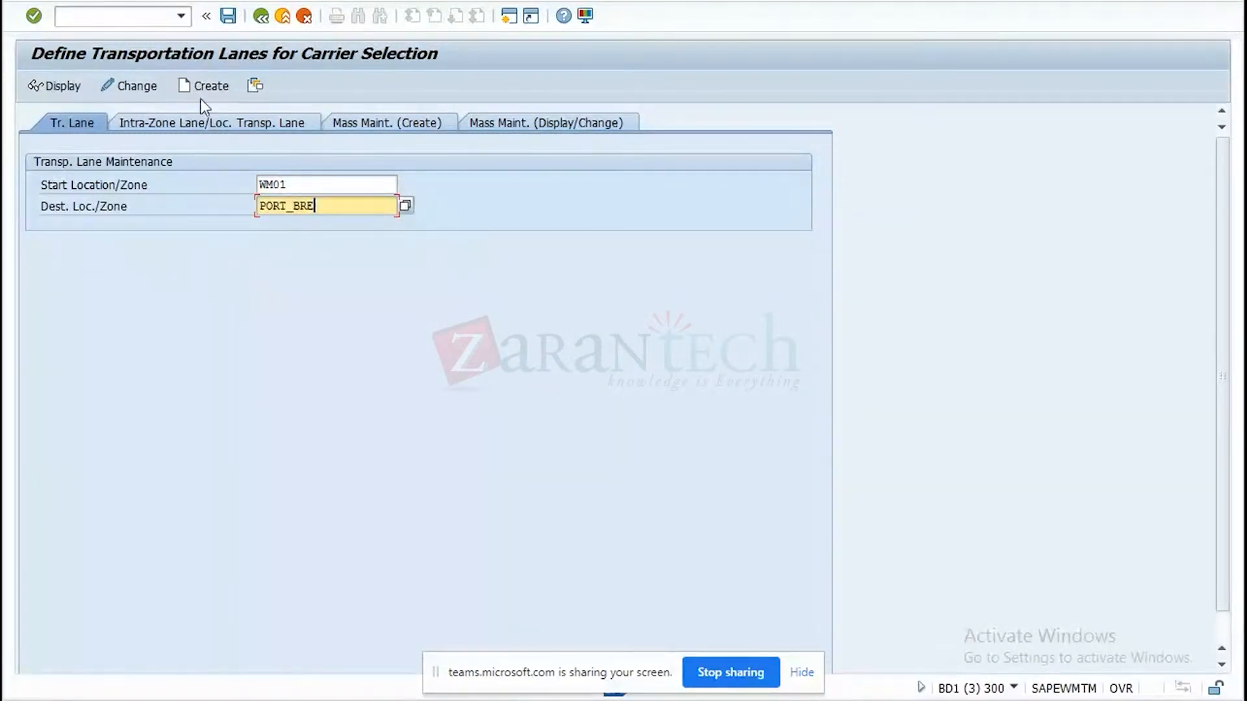
# Review the intra-zone, mass creation and mass display/change views of lane maintenance, and return to the single-lane view.
pyautogui.click(208, 124)
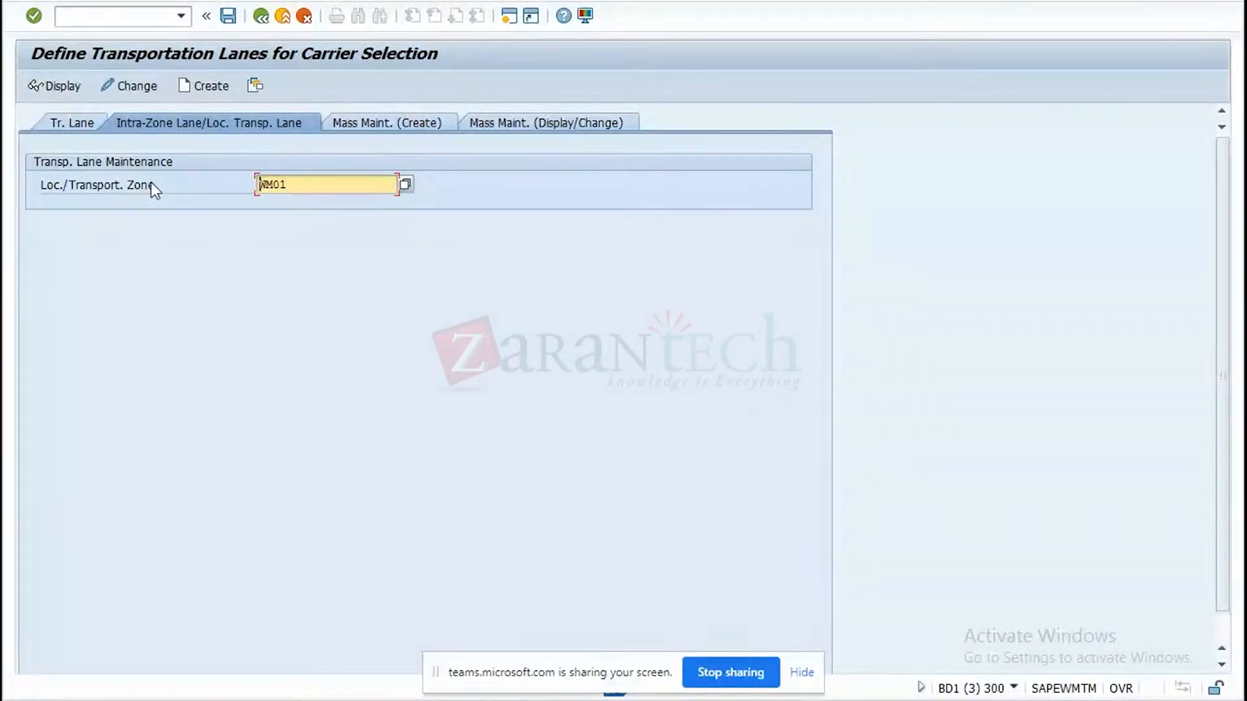
pyautogui.click(360, 123)
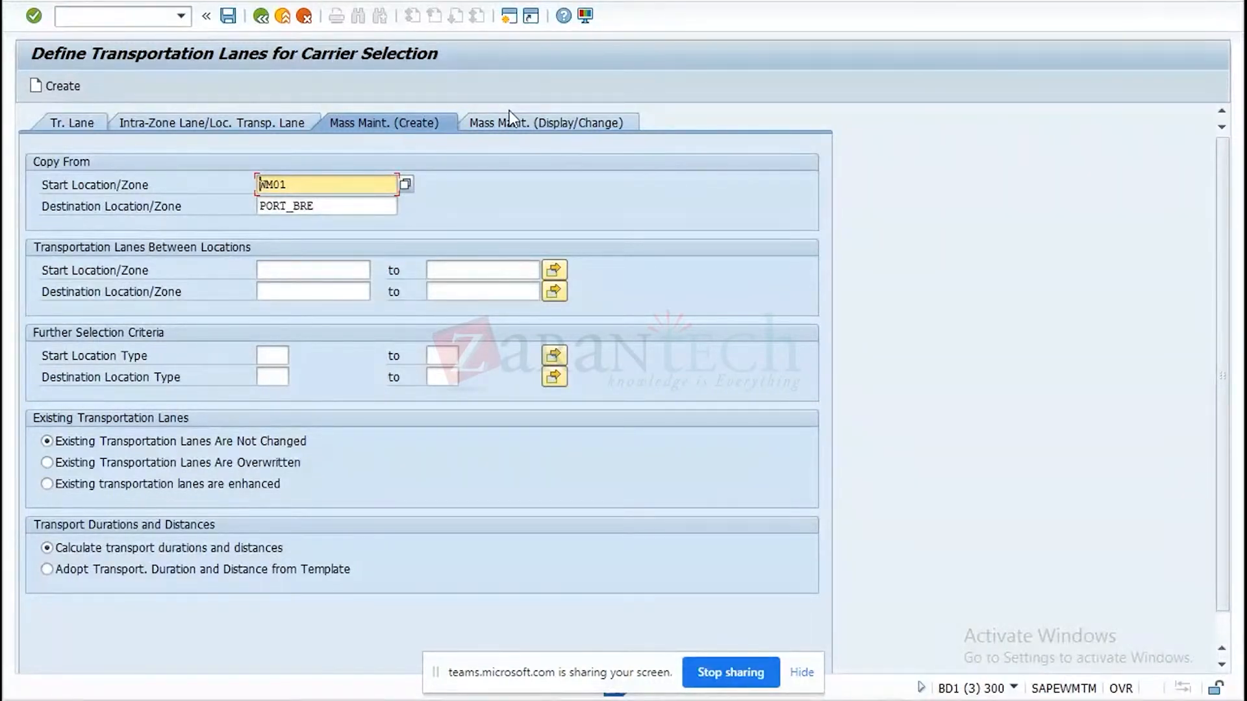
pyautogui.click(508, 133)
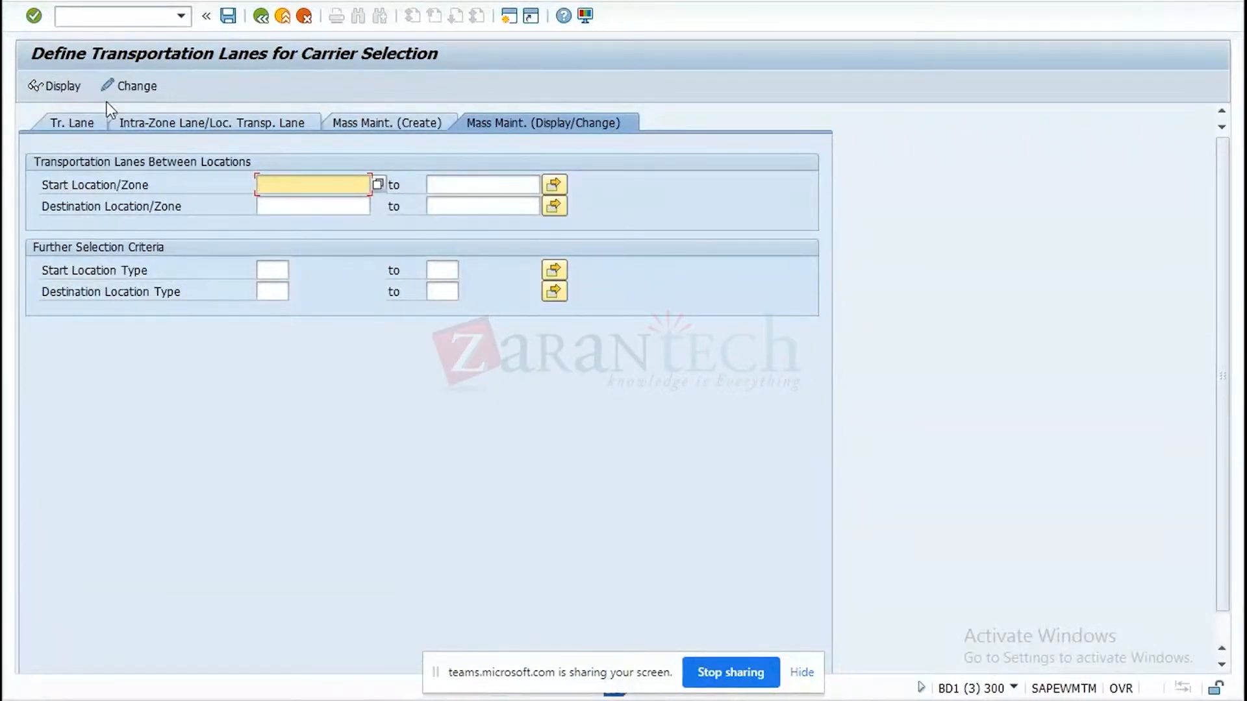
pyautogui.click(72, 128)
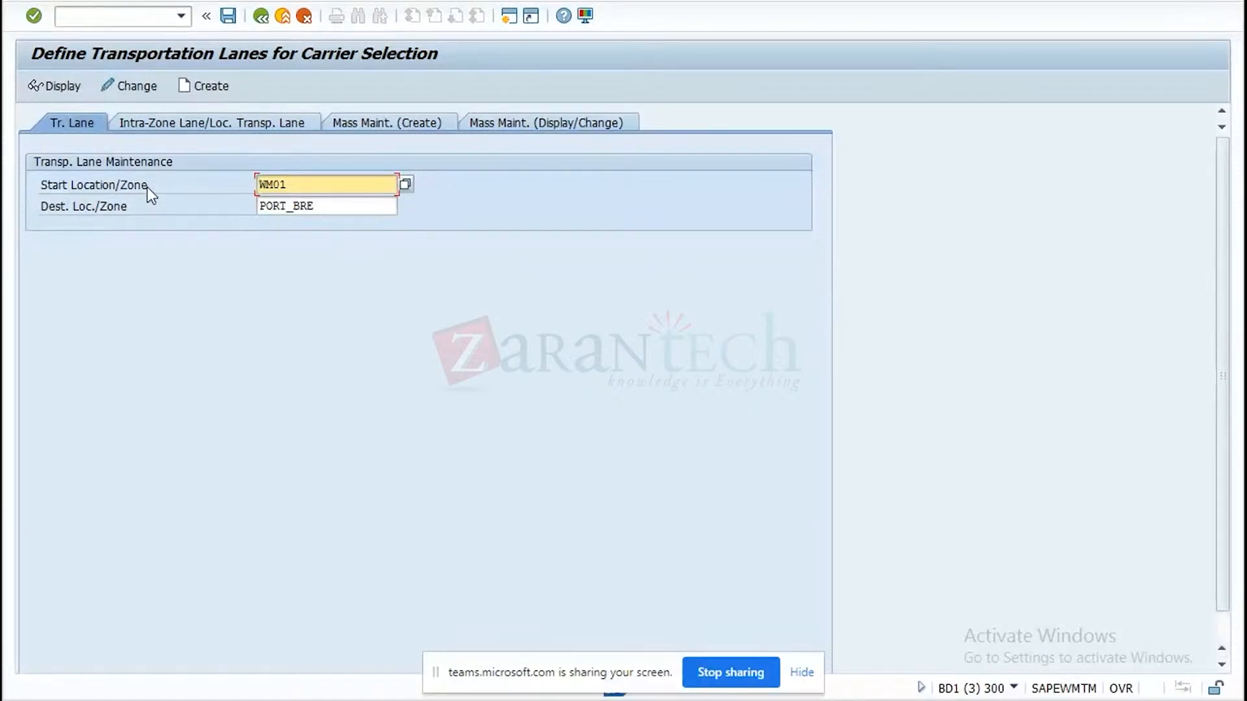
# Create the transportation lane from WM01 to PORT_BRE and start a new means of transport entry for it.
pyautogui.click(205, 89)
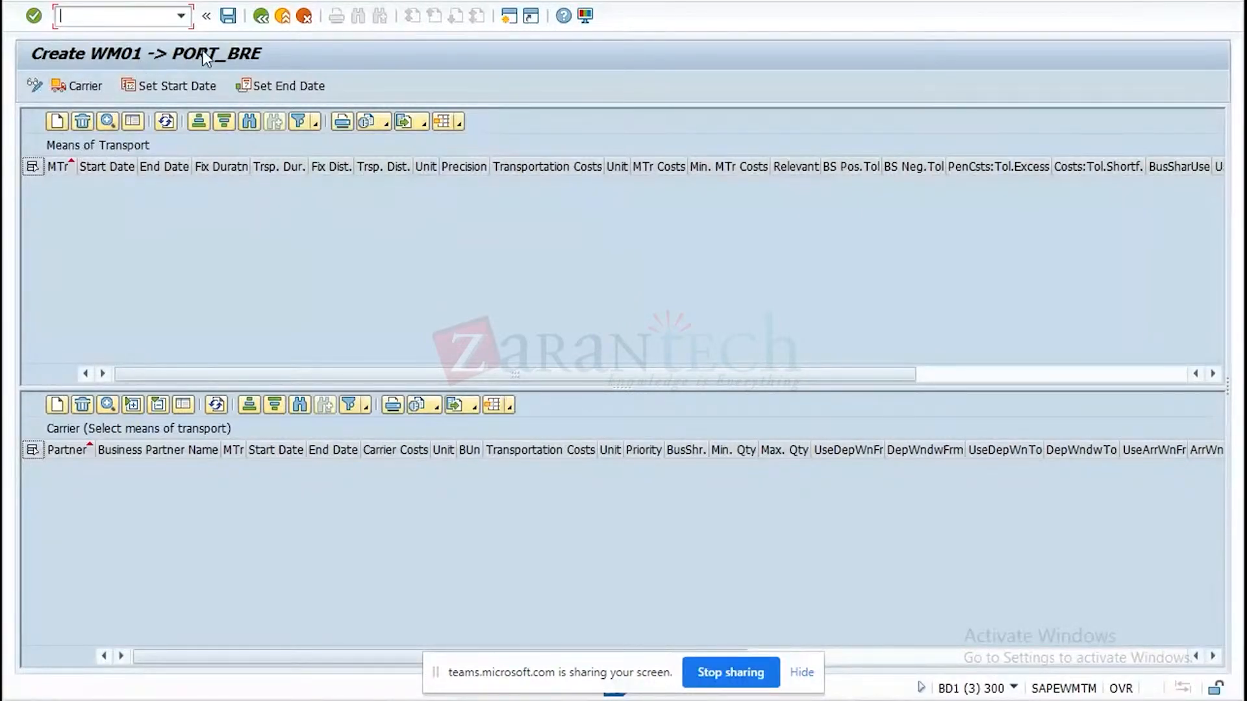
pyautogui.click(60, 118)
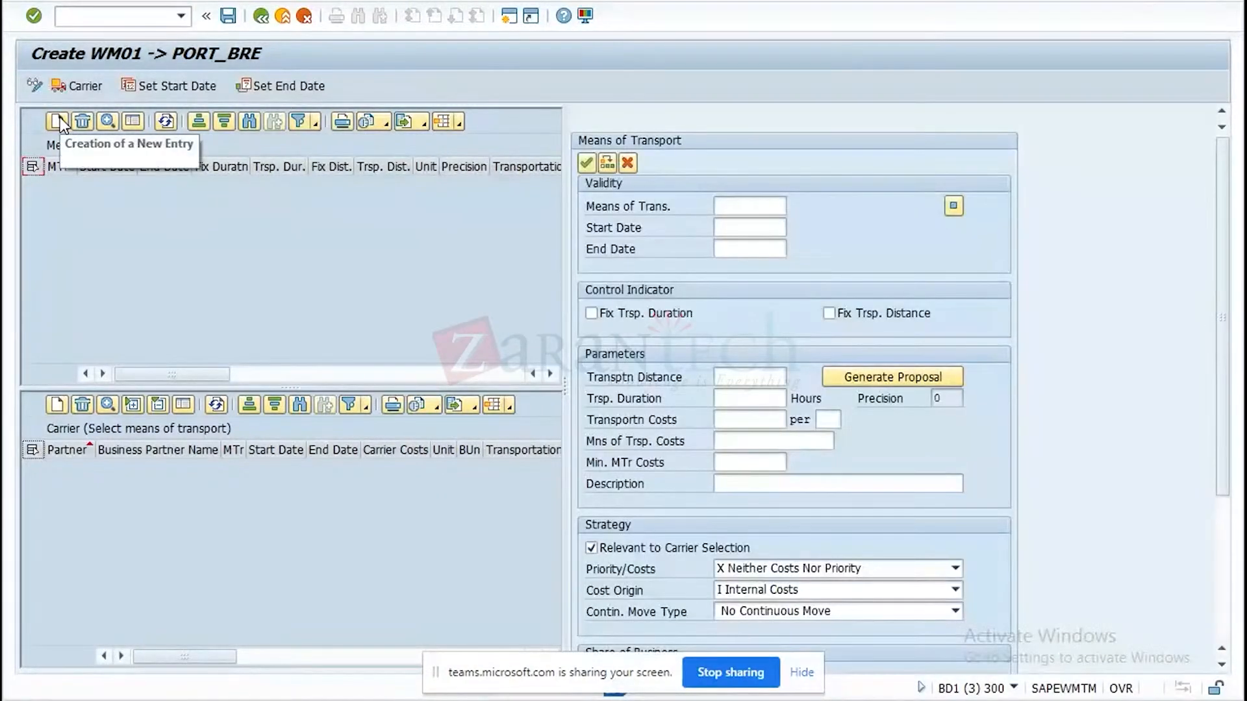
pyautogui.click(750, 204)
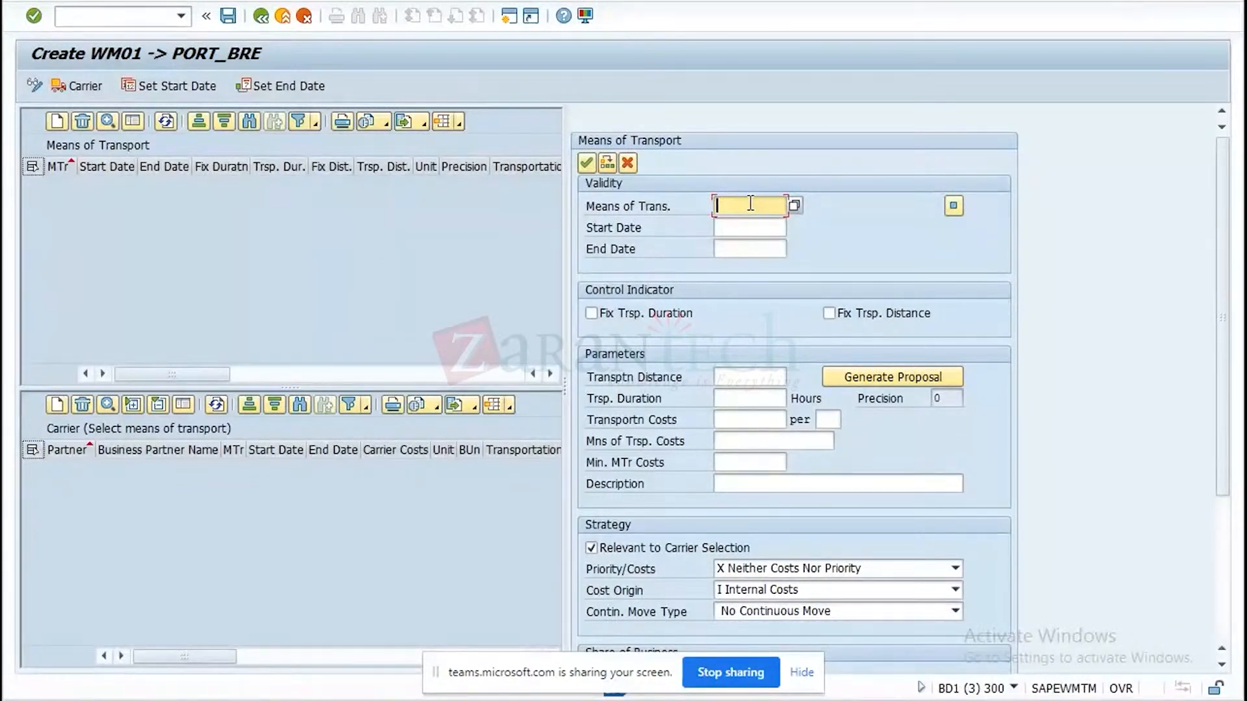
# Set the means of transport to Z01_FTL, copied from cell E7 of the Excel test data.
pyautogui.hotkey('alt', 'Tab')
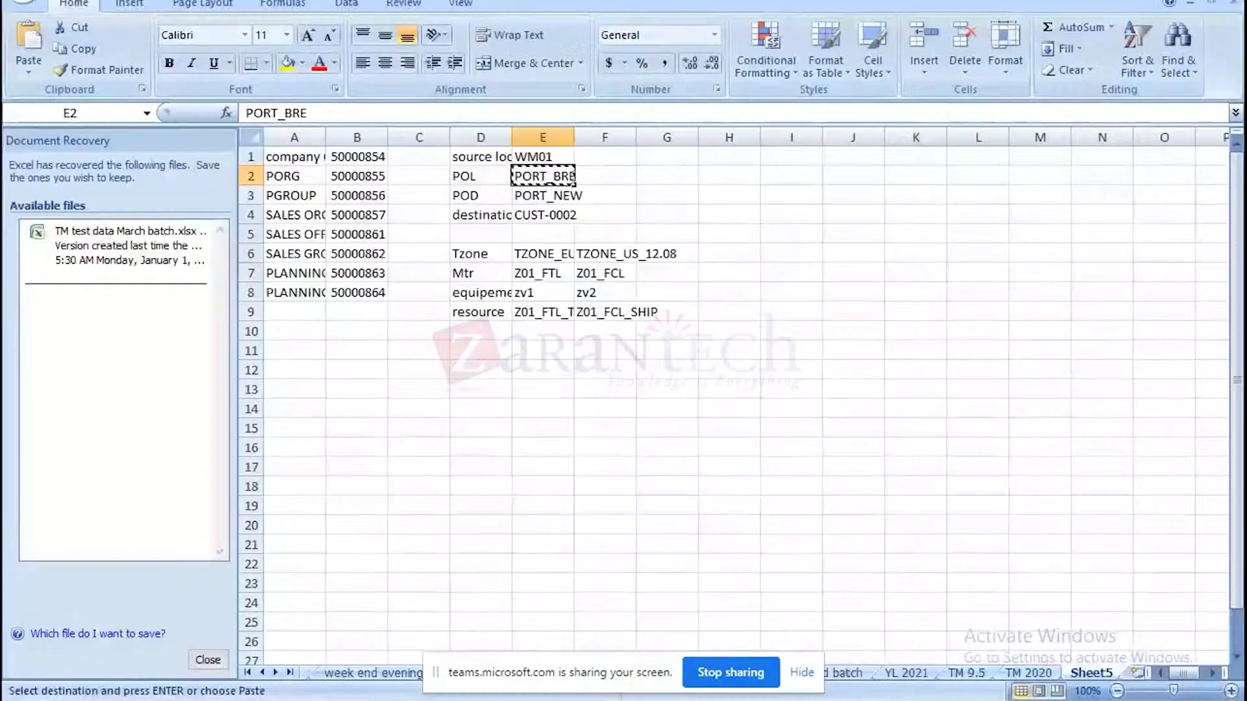
pyautogui.click(536, 273)
pyautogui.hotkey('ctrl', 'c')
pyautogui.hotkey('alt', 'Tab')
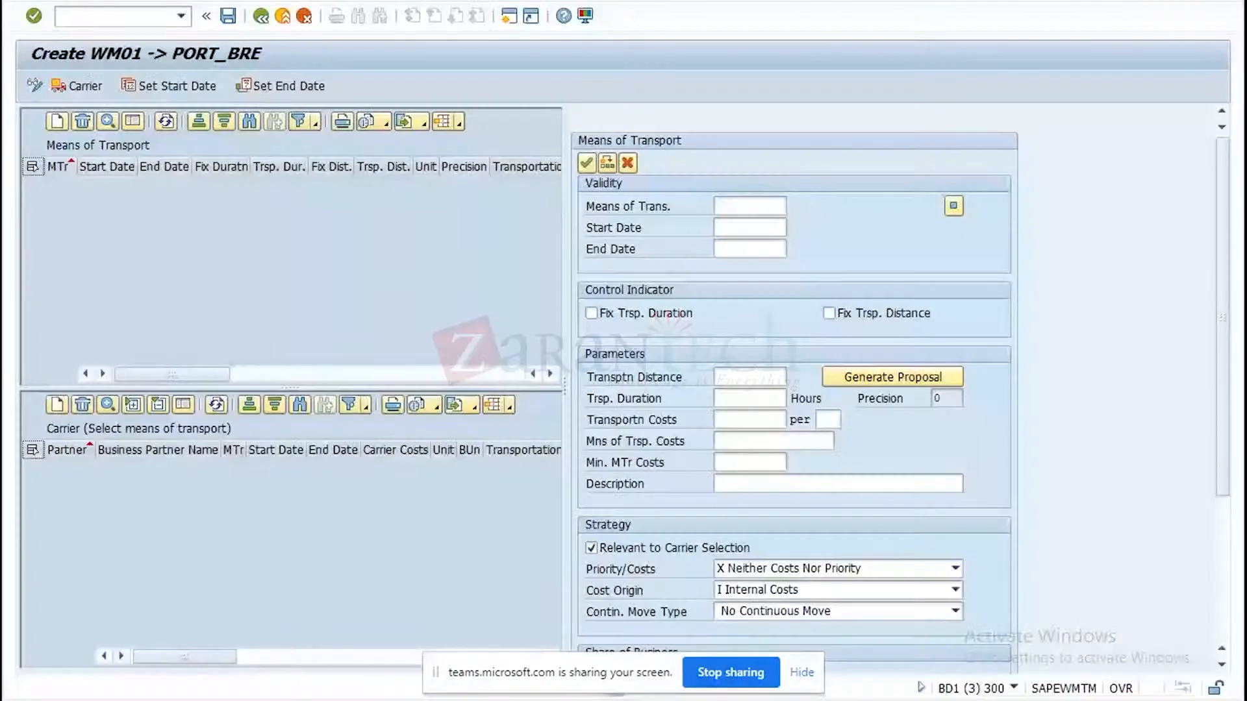
pyautogui.click(727, 207)
pyautogui.hotkey('ctrl', 'v')
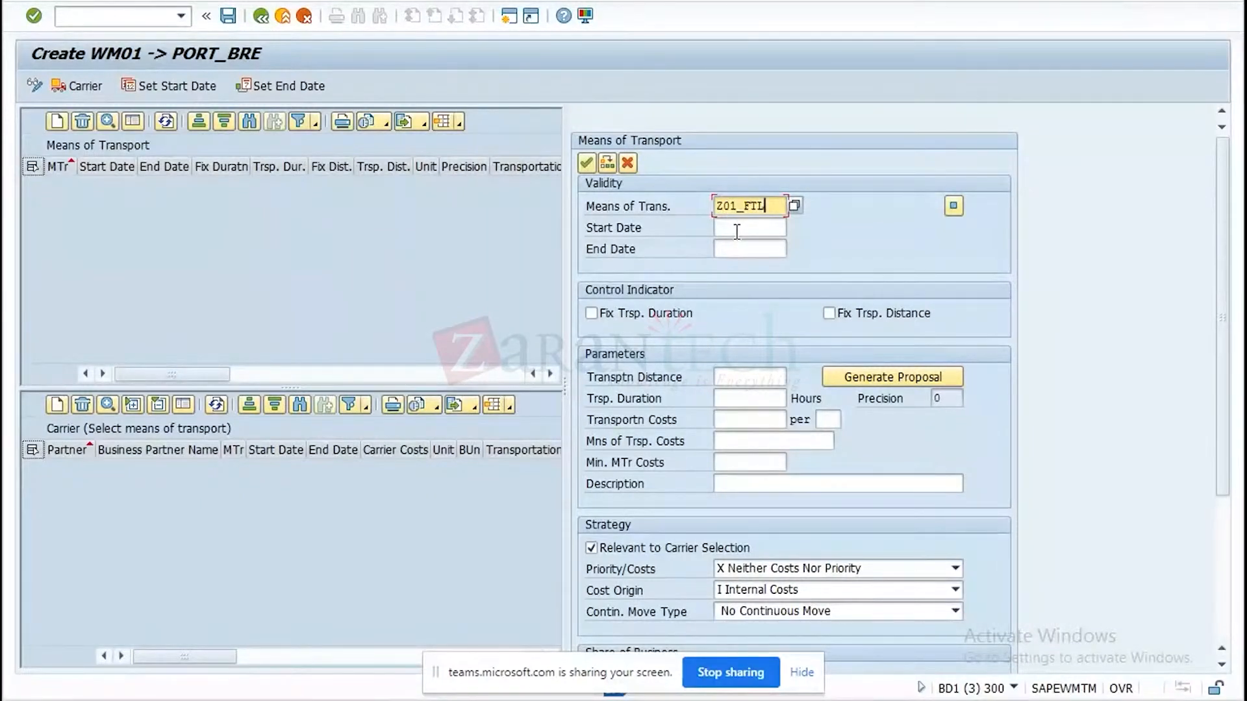
# Set the means of transport's validity from 16.08.2021 to 16.08.2022 and mark its transportation distance as fixed.
pyautogui.click(737, 230)
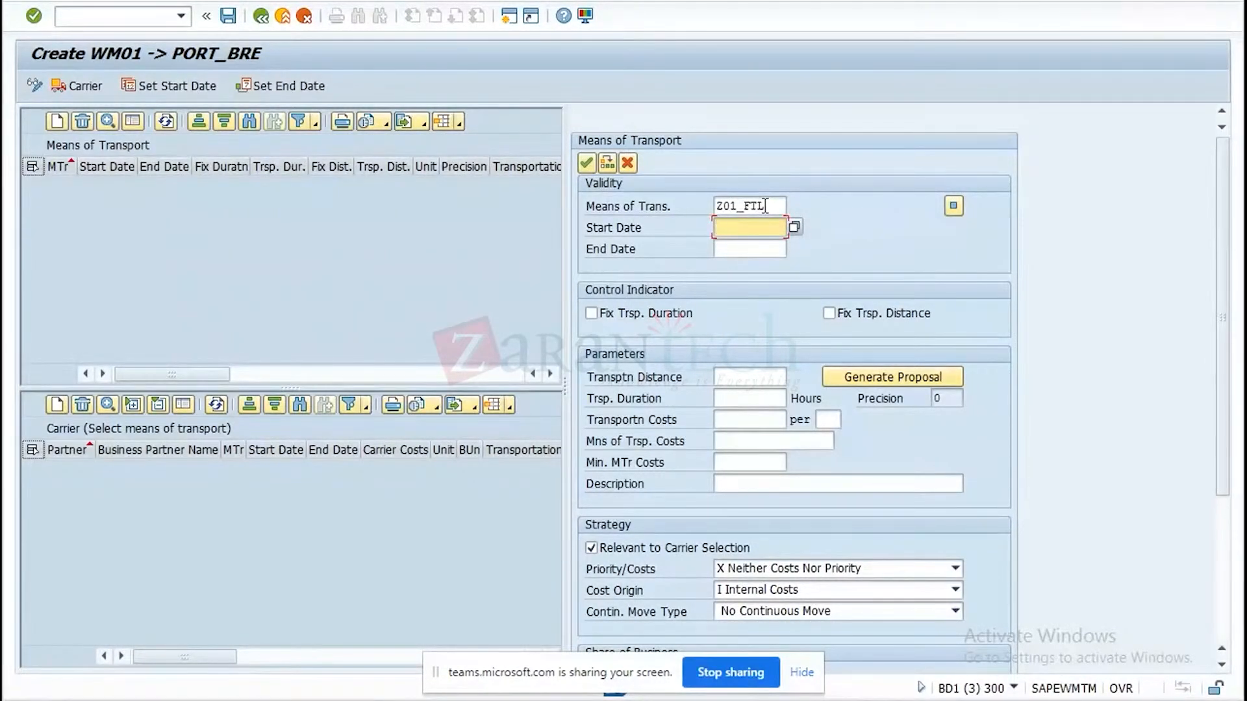
pyautogui.click(796, 227)
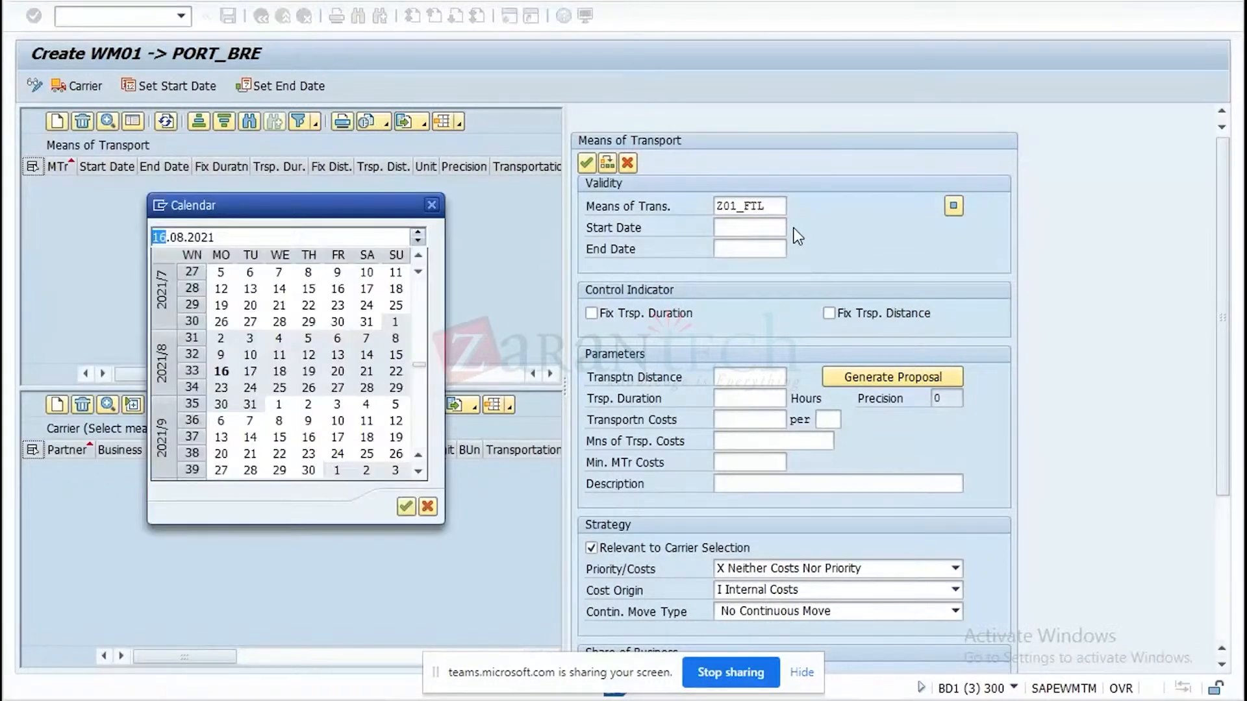
pyautogui.click(220, 370)
pyautogui.doubleClick(221, 368)
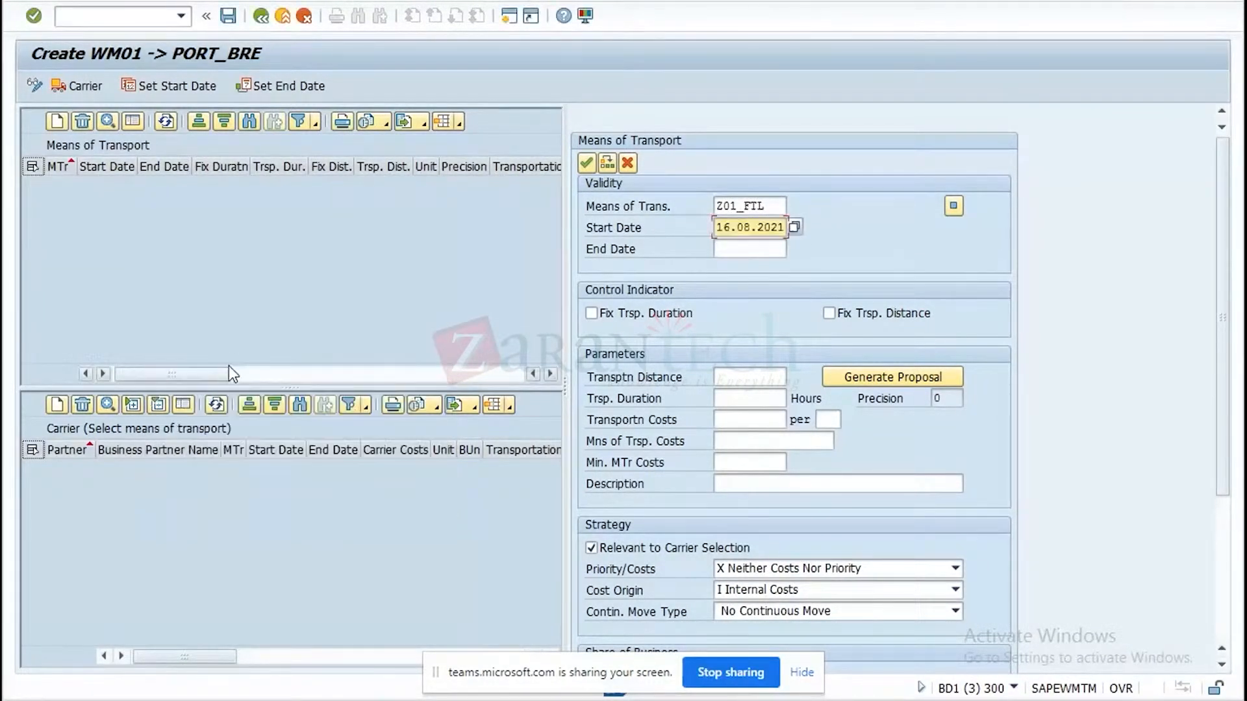
pyautogui.click(765, 252)
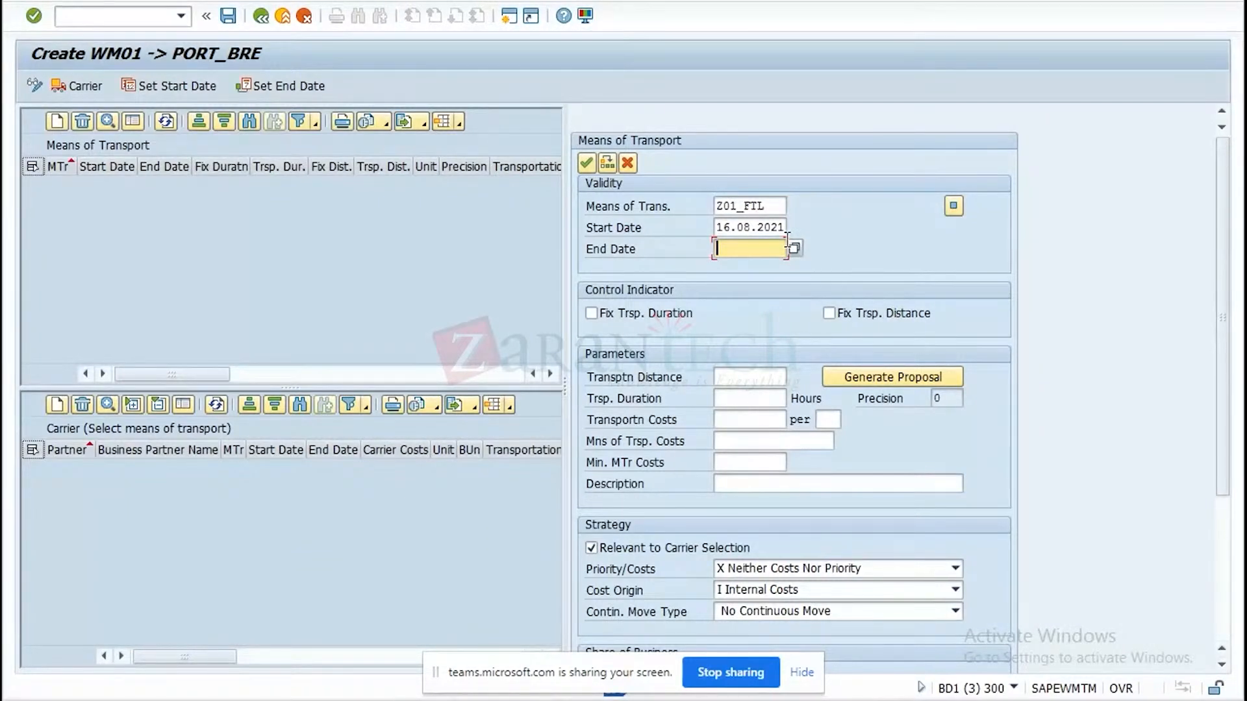
pyautogui.click(795, 249)
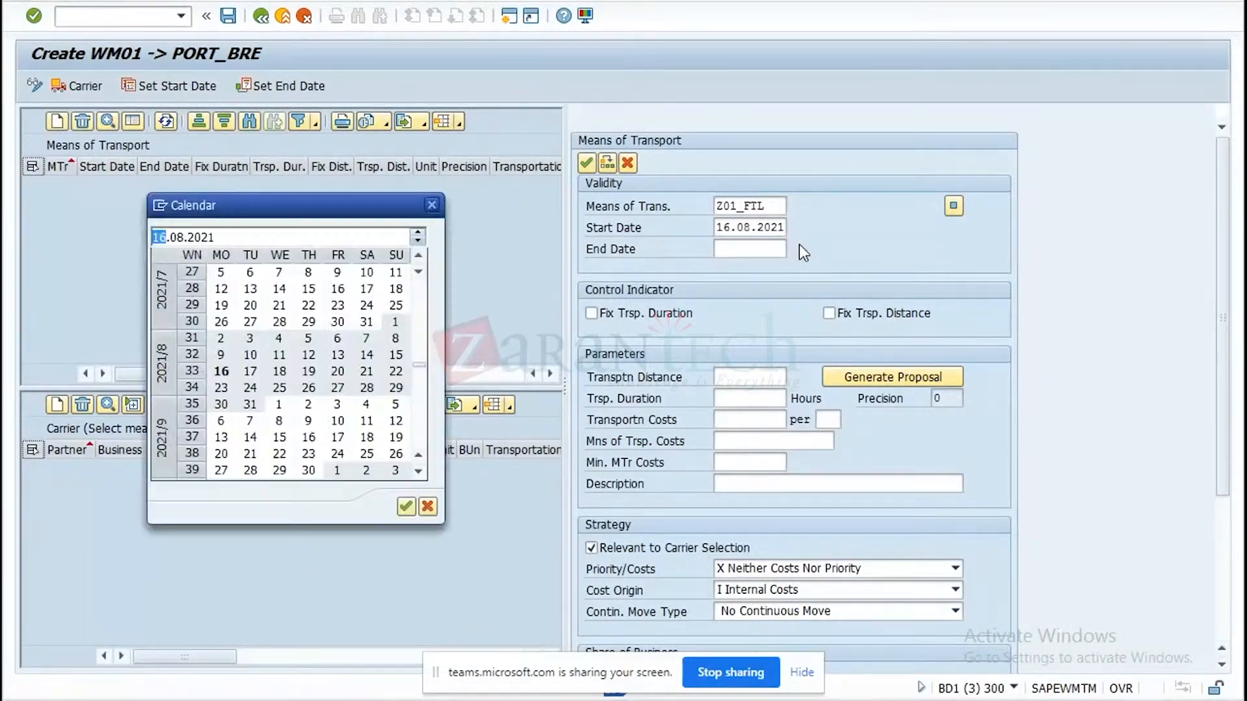
pyautogui.doubleClick(227, 372)
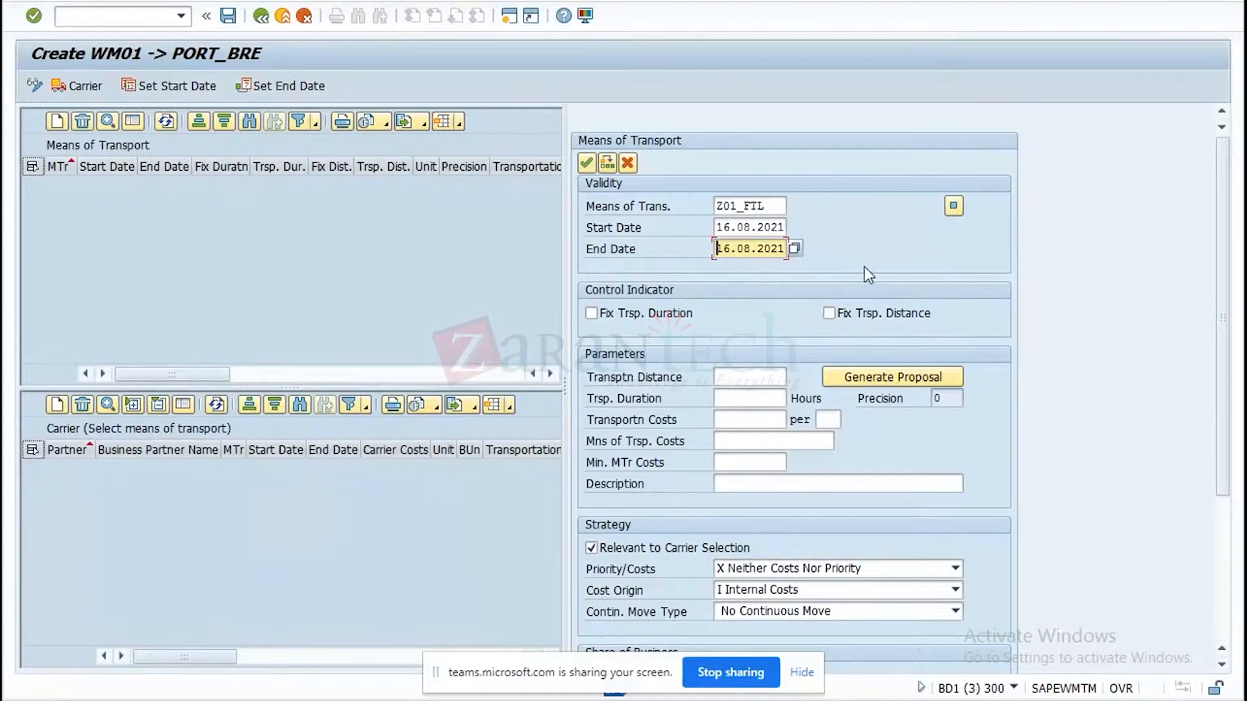
pyautogui.click(787, 248)
pyautogui.press('BackSpace')
pyautogui.write('2')
pyautogui.click(829, 314)
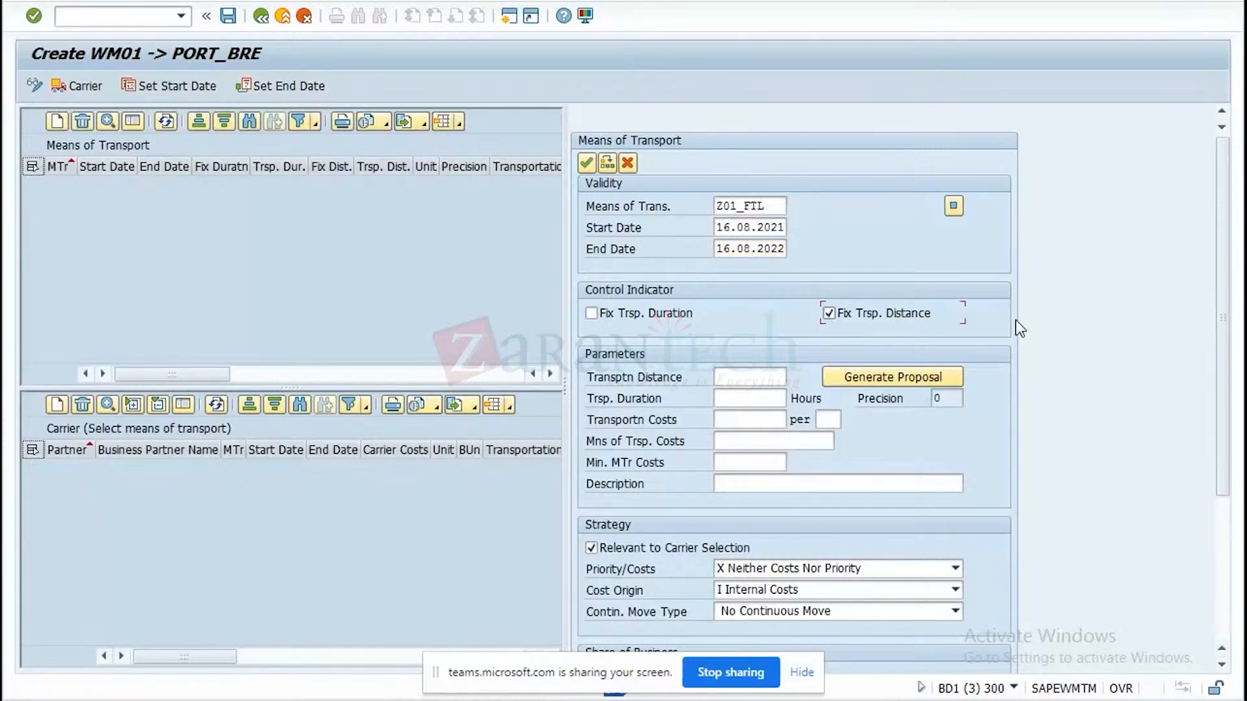
pyautogui.press('Return')
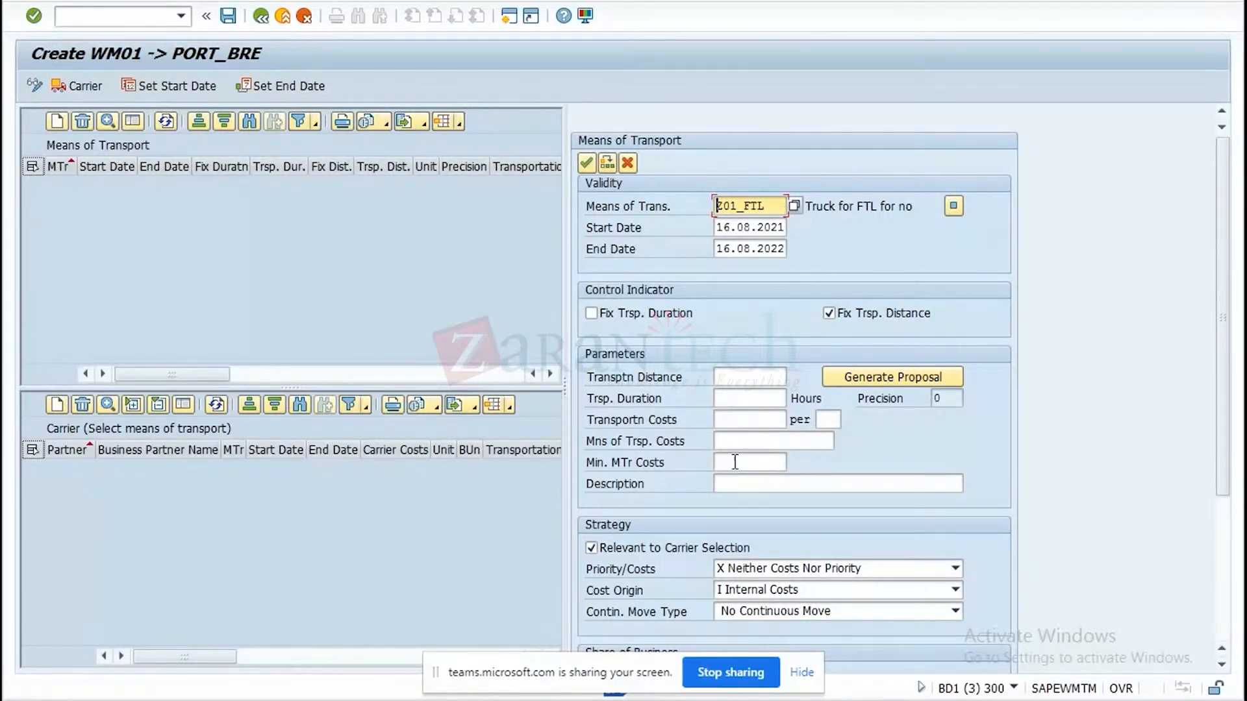
# Set the transportation costs to 1000 per KM and generate a proposal for the transport parameters.
pyautogui.click(742, 420)
pyautogui.write('10')
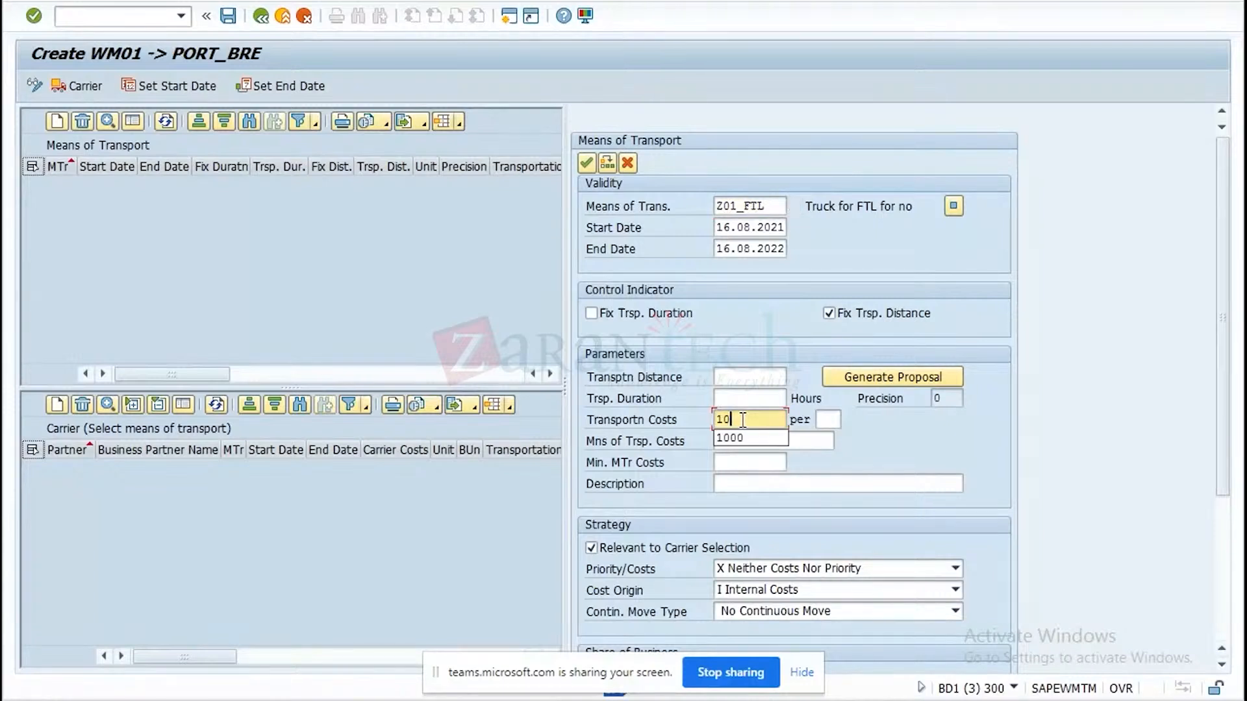
pyautogui.write('00')
pyautogui.click(828, 420)
pyautogui.write('km')
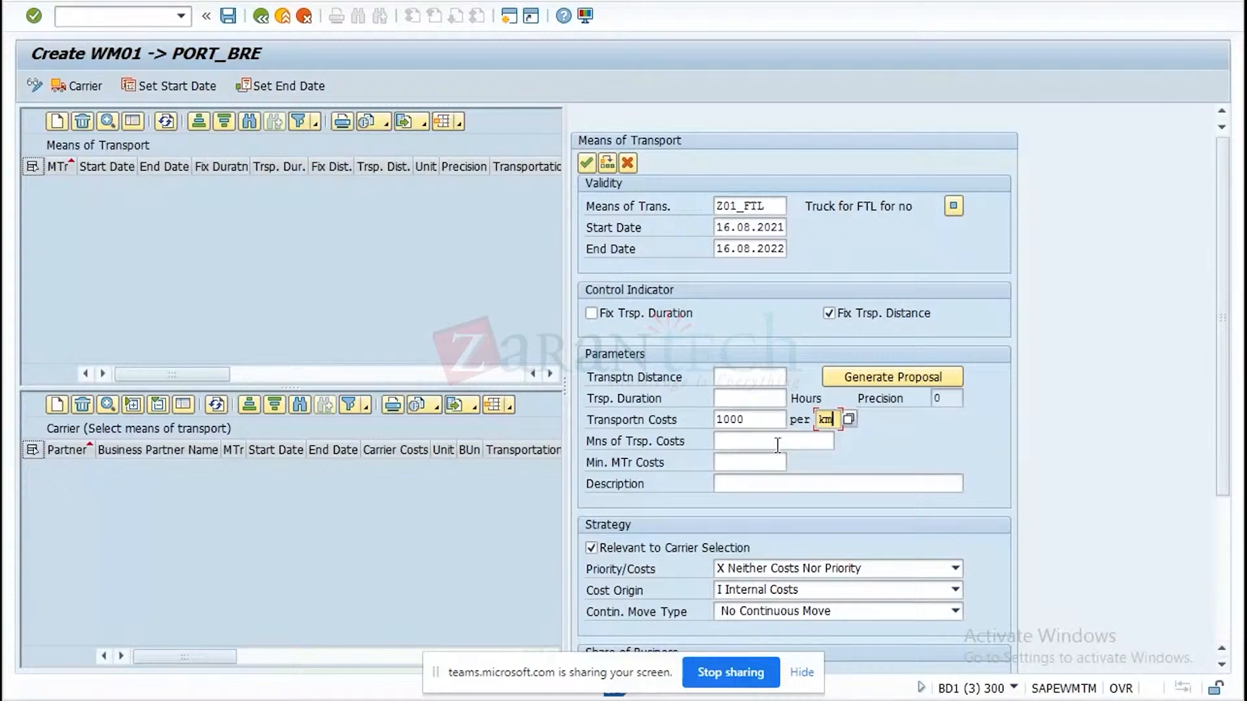
pyautogui.click(951, 379)
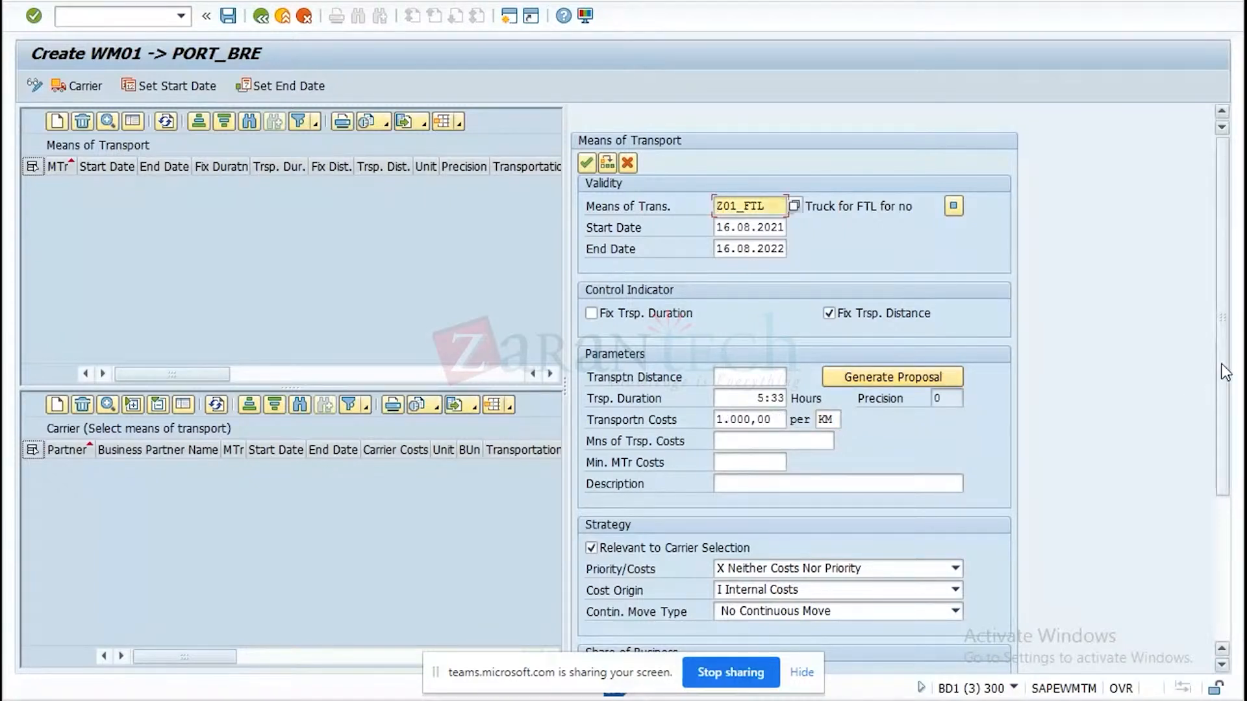
# Set the strategy's Priority/Costs to B Priority and the cost origin to T Costs calculated by Component TCM.
pyautogui.moveTo(1221, 364); pyautogui.dragTo(1219, 446)
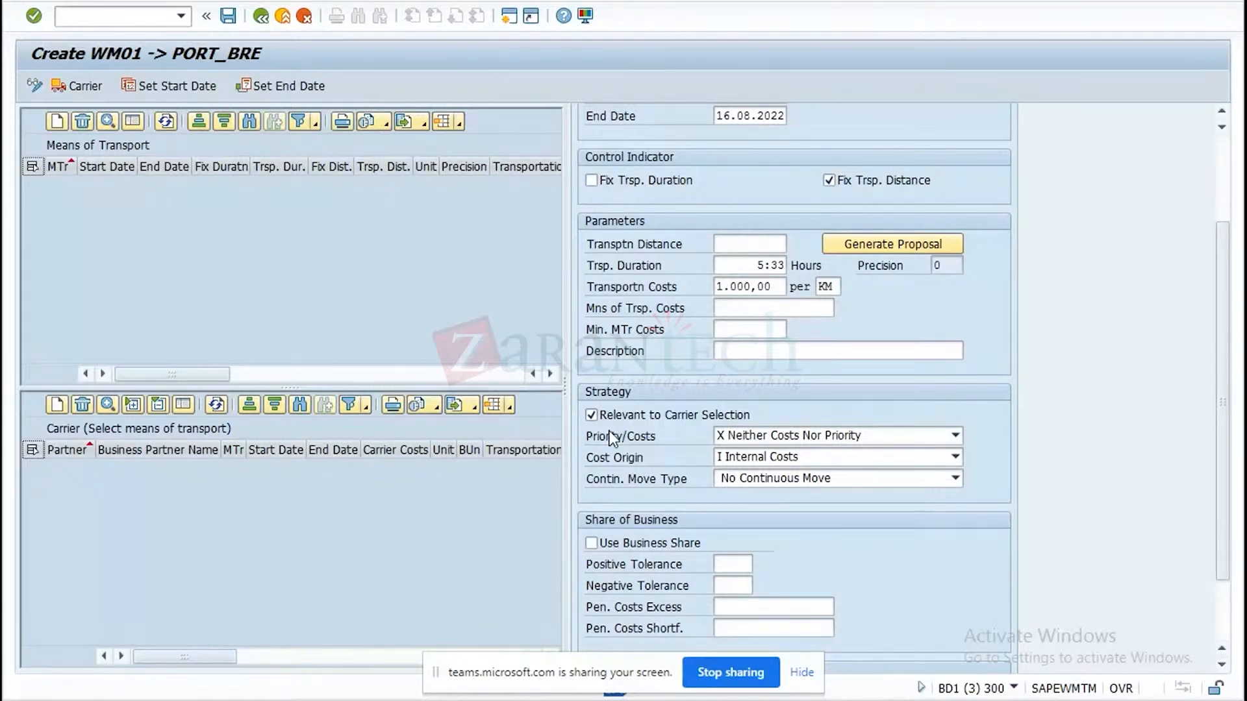
pyautogui.click(956, 437)
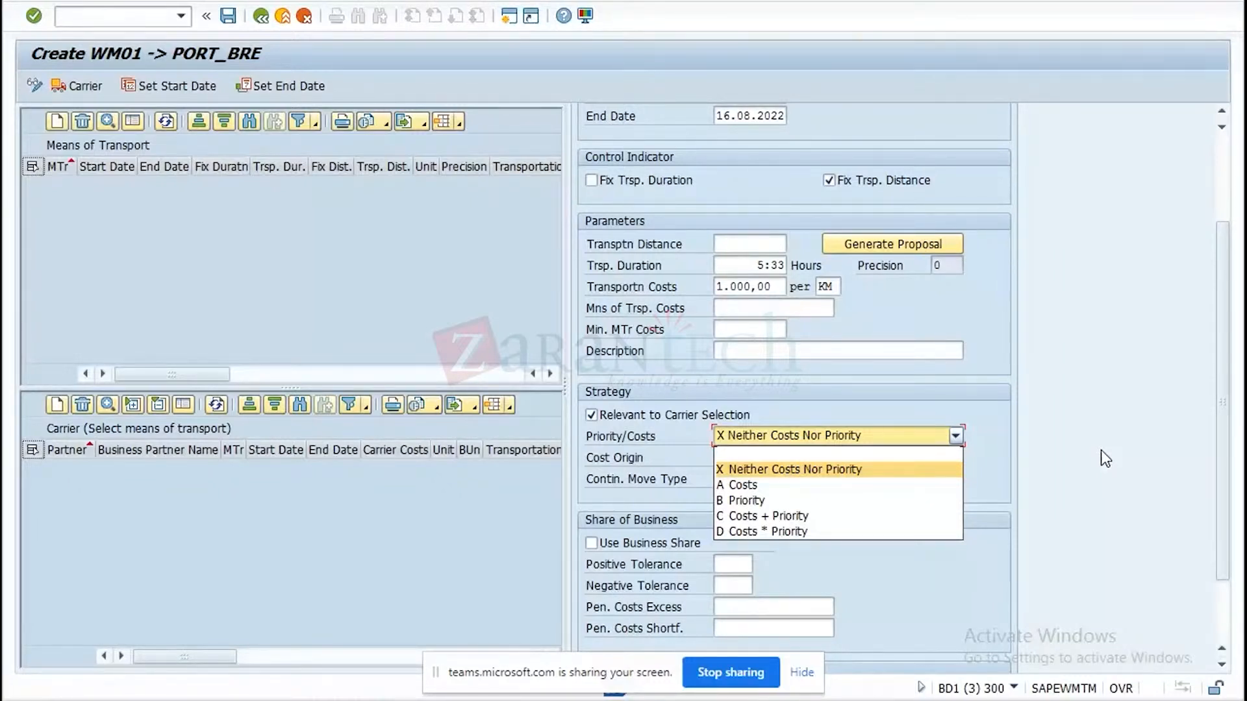
pyautogui.click(1101, 450)
pyautogui.click(954, 435)
pyautogui.click(747, 500)
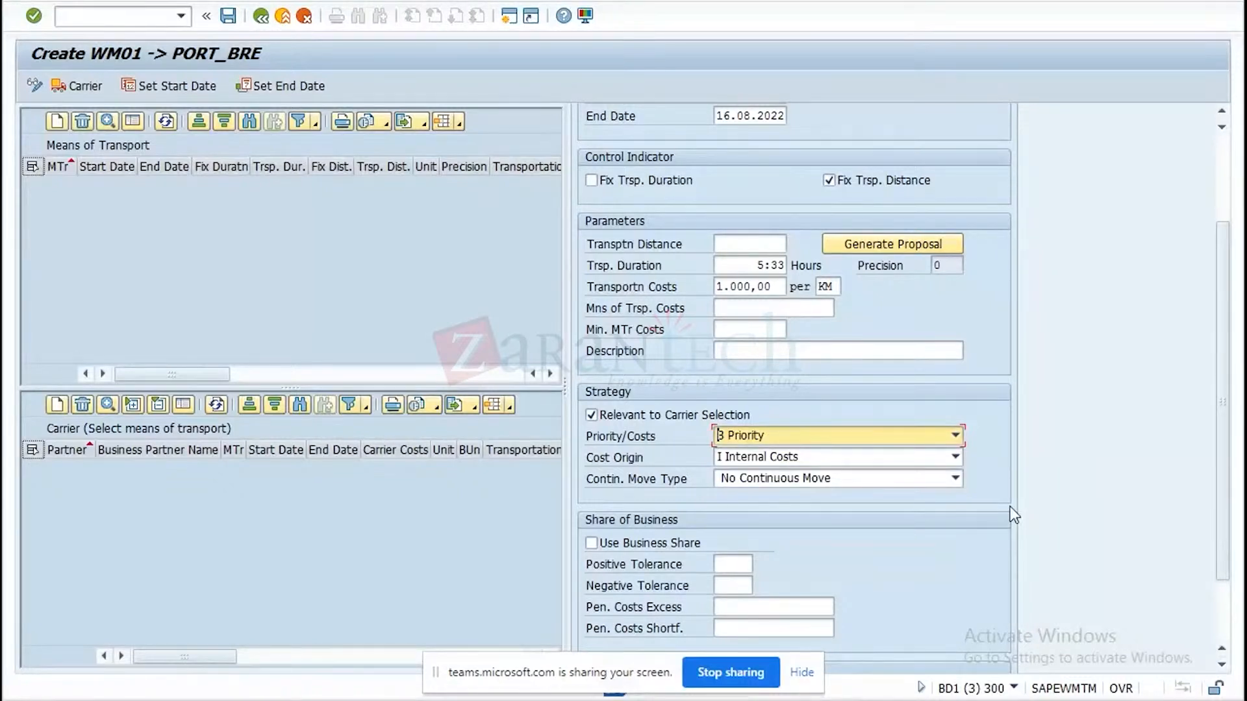
pyautogui.click(955, 457)
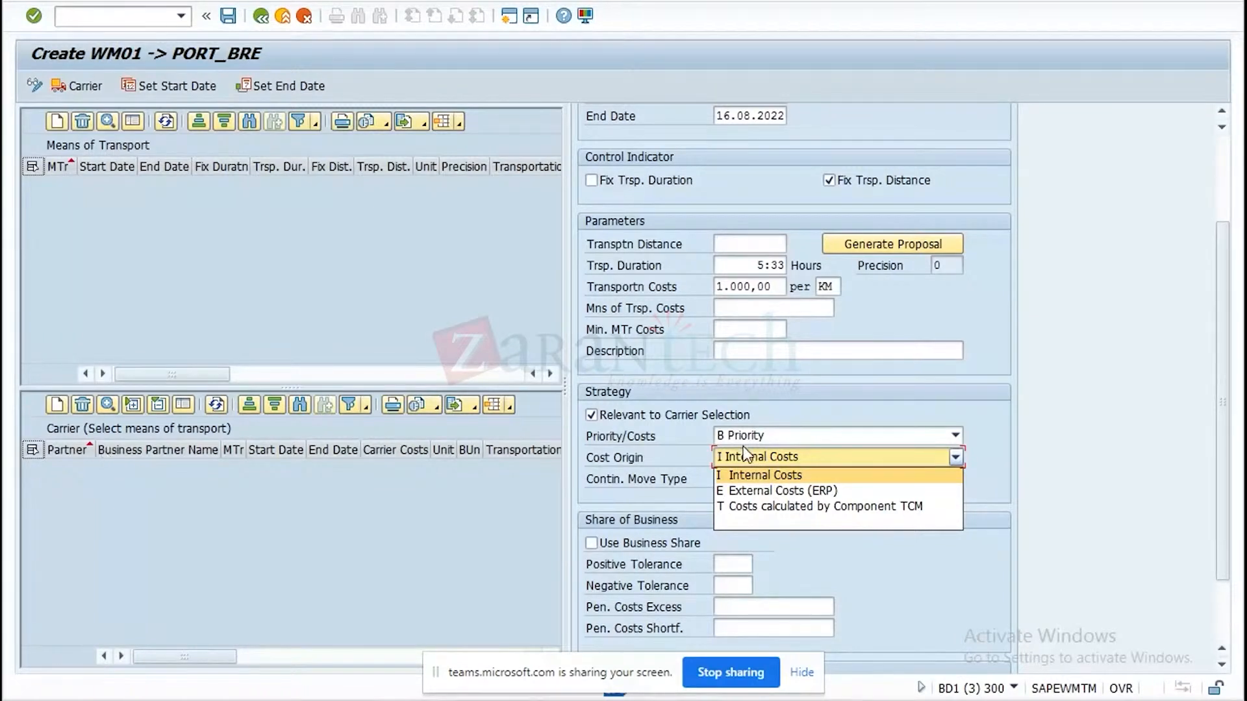
pyautogui.click(853, 508)
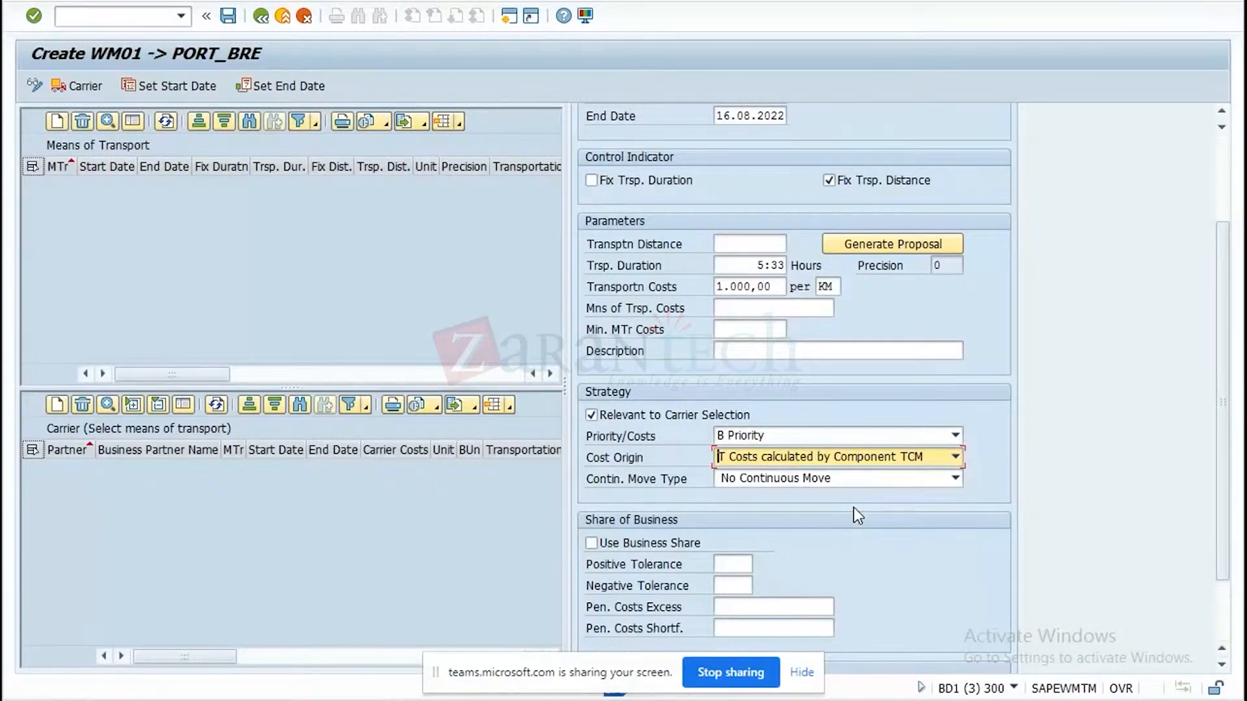
# Select No Continuous Move as the continuous move type for the means of transport.
pyautogui.rightClick(956, 481)
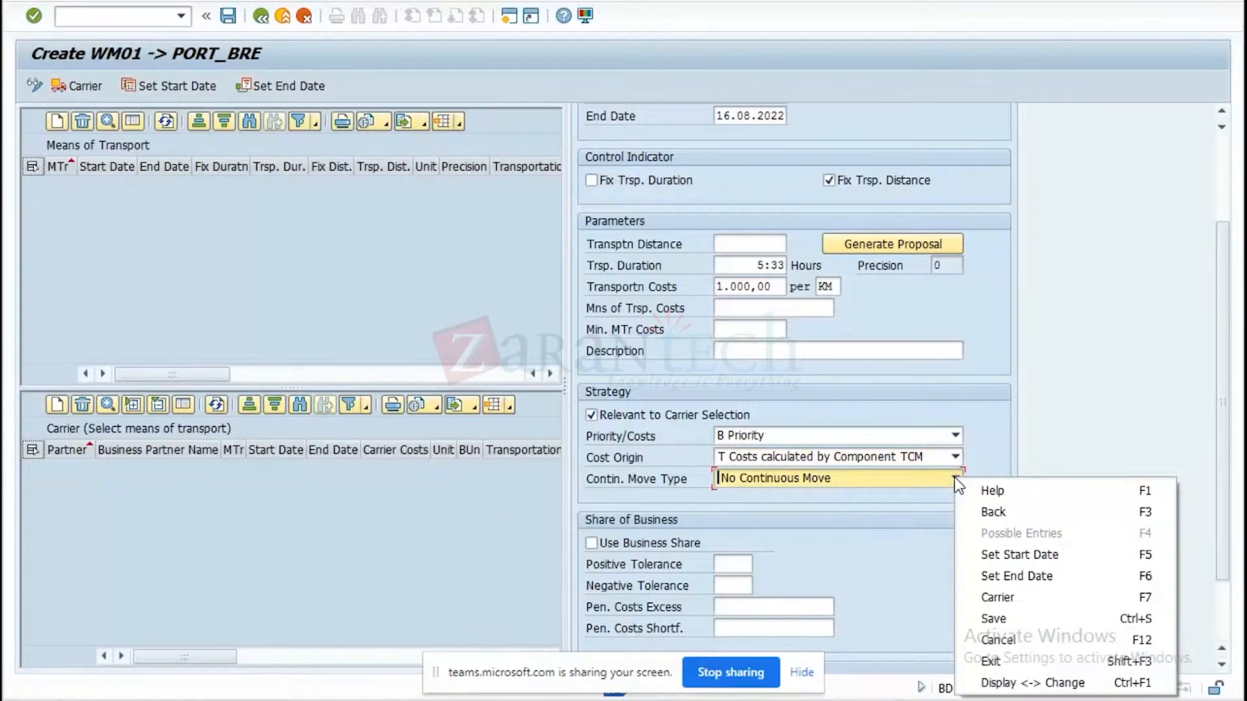
pyautogui.click(902, 487)
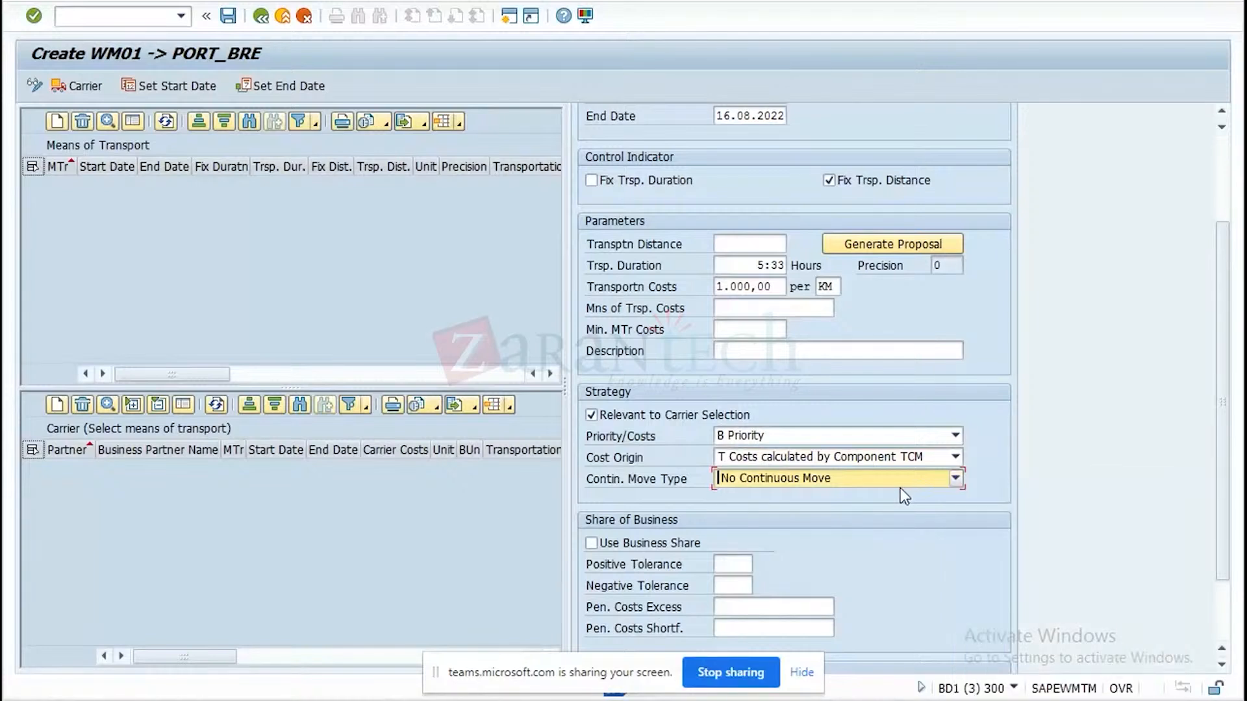
pyautogui.click(957, 479)
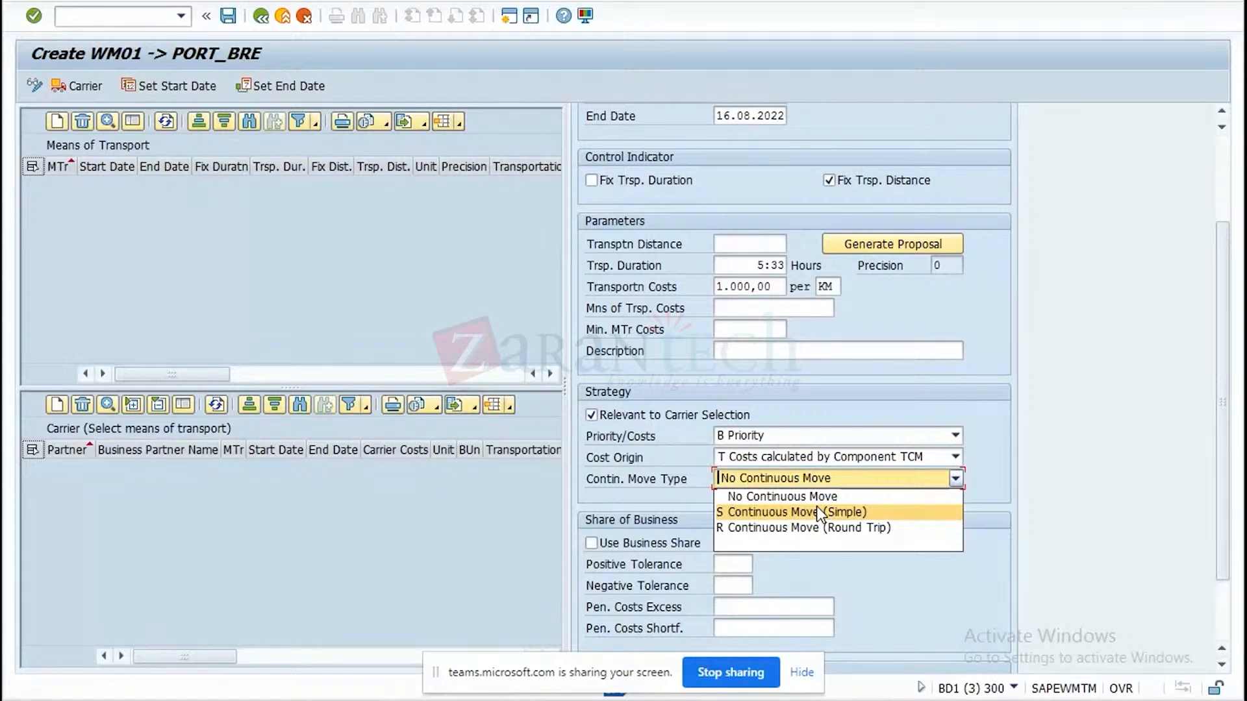
pyautogui.click(812, 499)
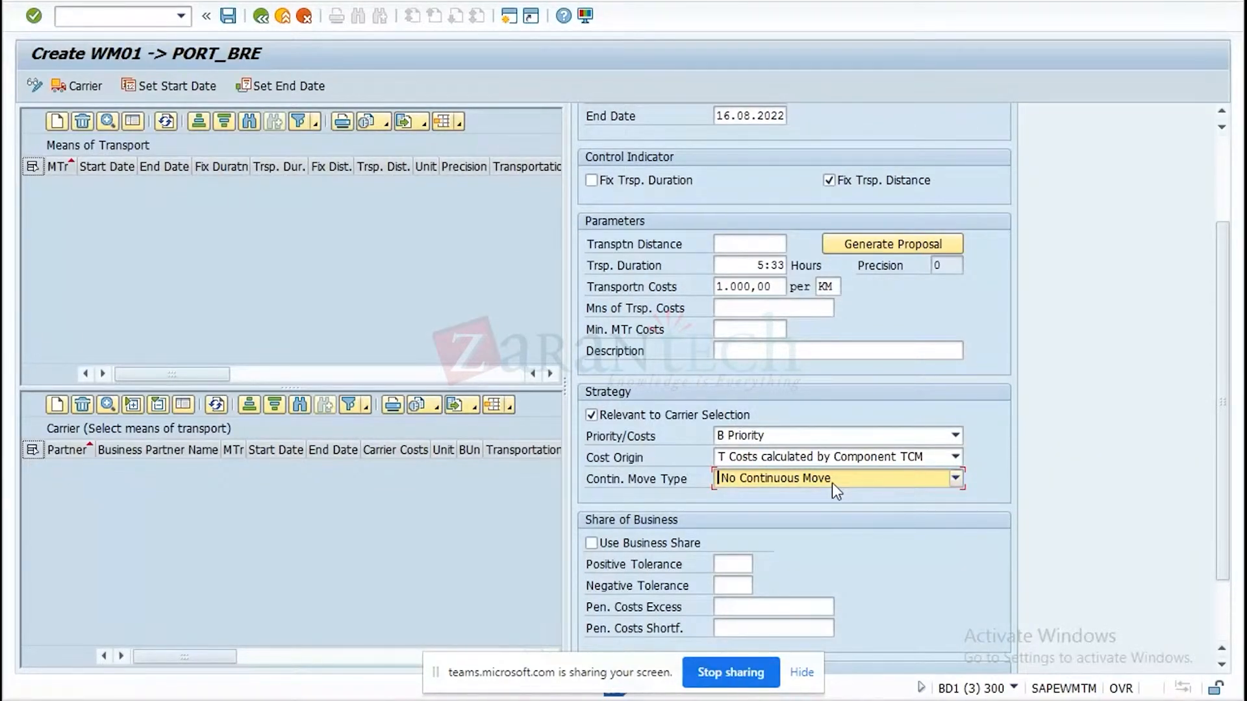
# Confirm the Z01_FTL means of transport entry without a planning period and accept the creation of a duration and distance proposal.
pyautogui.moveTo(1225, 478); pyautogui.dragTo(1219, 535)
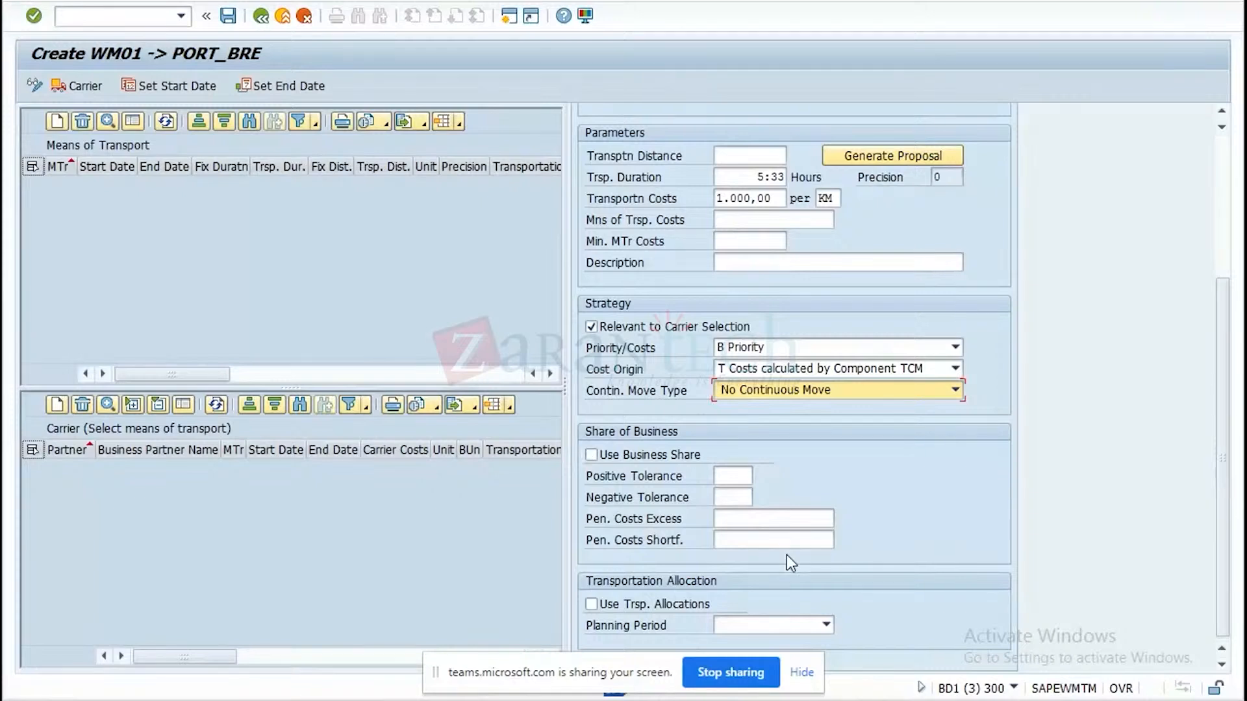
pyautogui.click(827, 625)
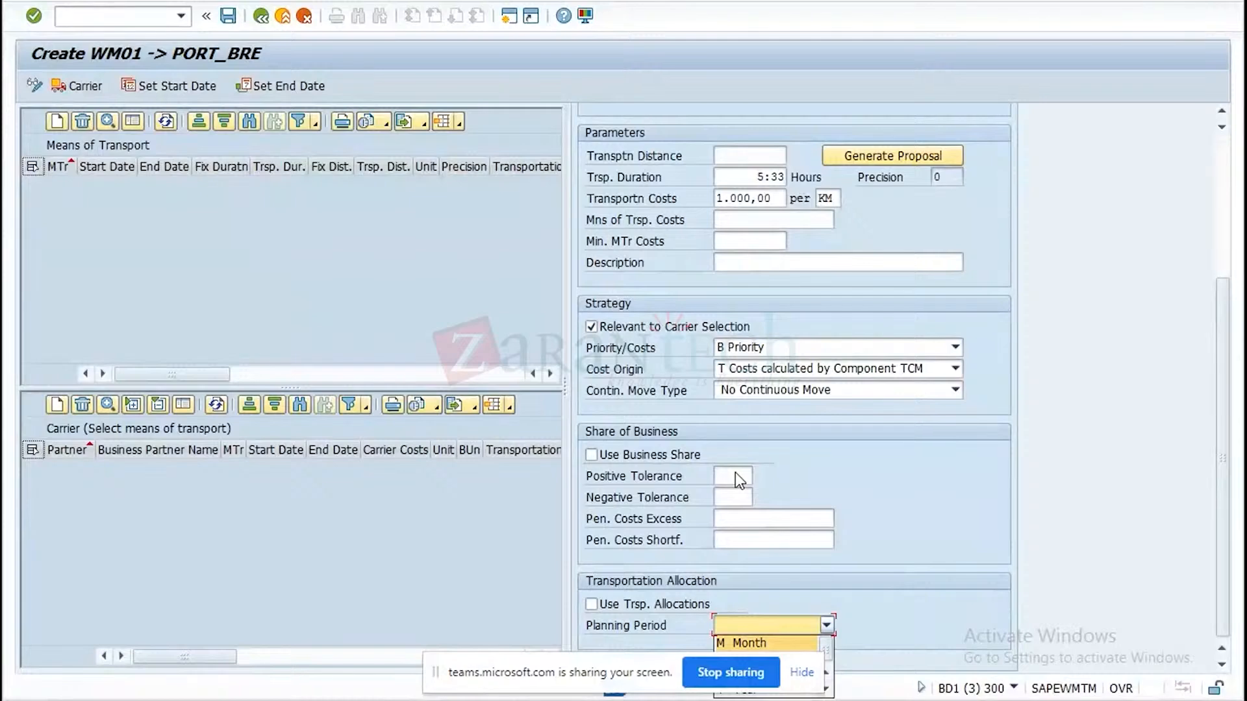
pyautogui.click(1150, 517)
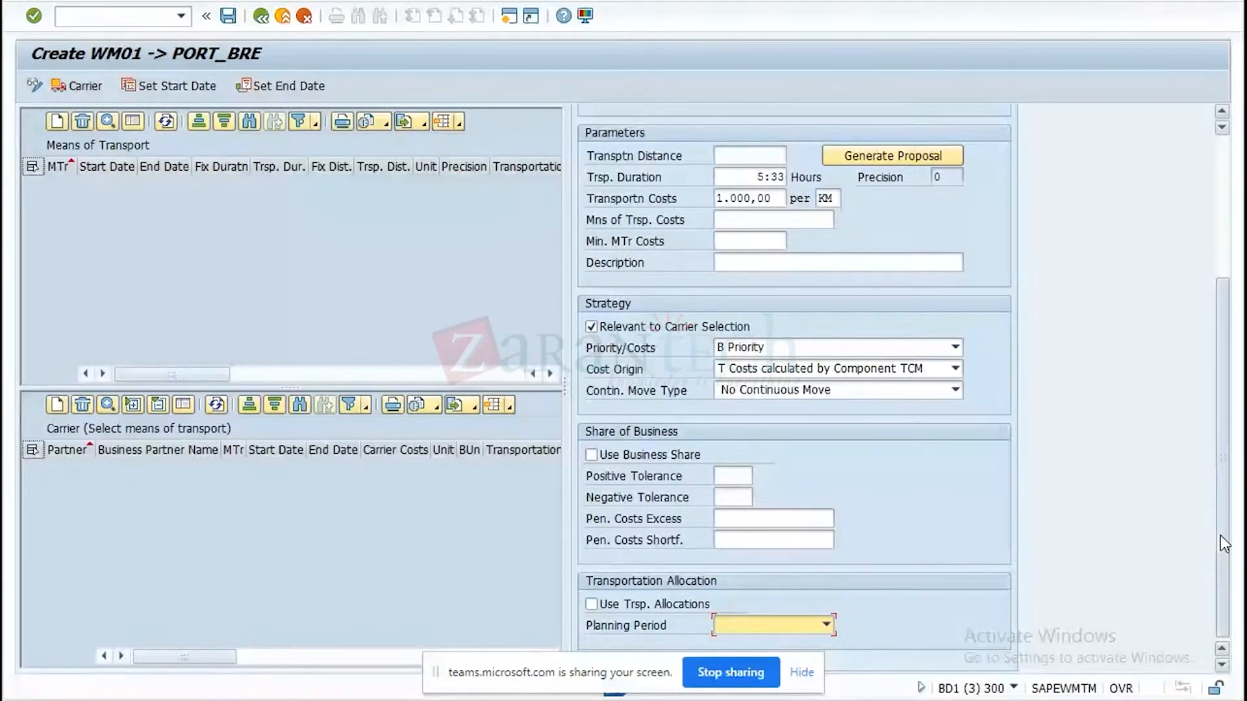
pyautogui.moveTo(1221, 535); pyautogui.dragTo(1211, 418)
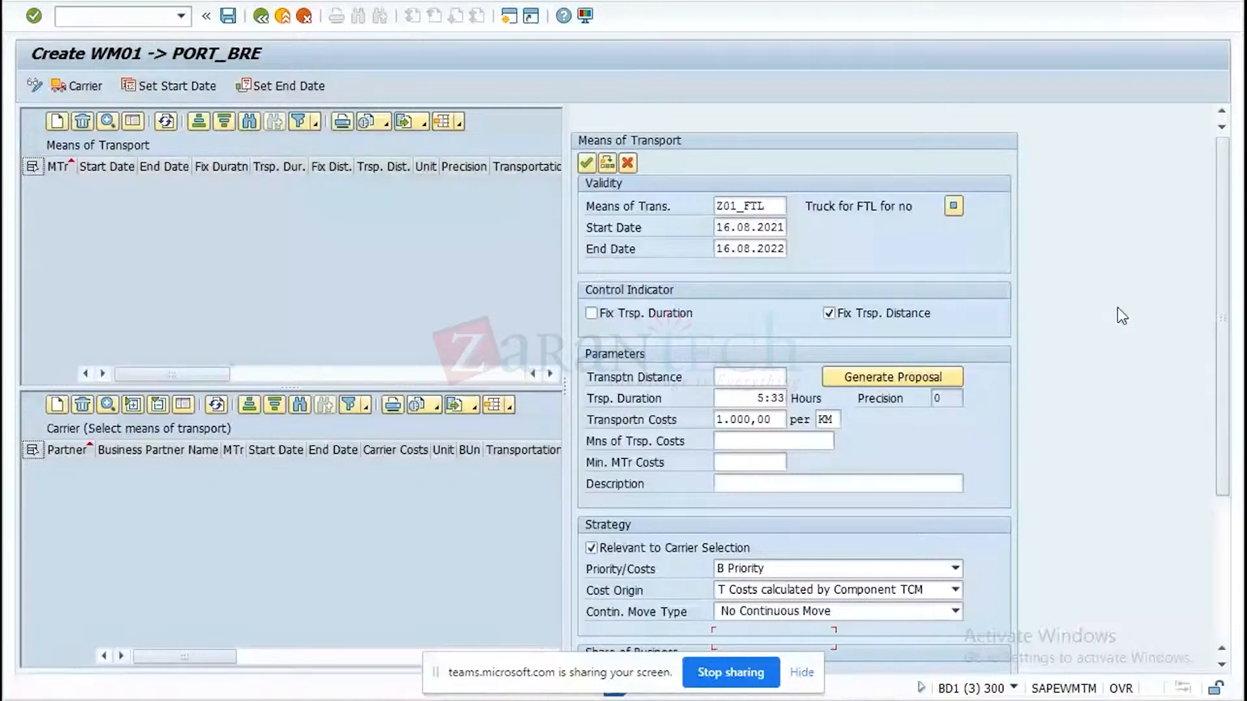
pyautogui.click(581, 168)
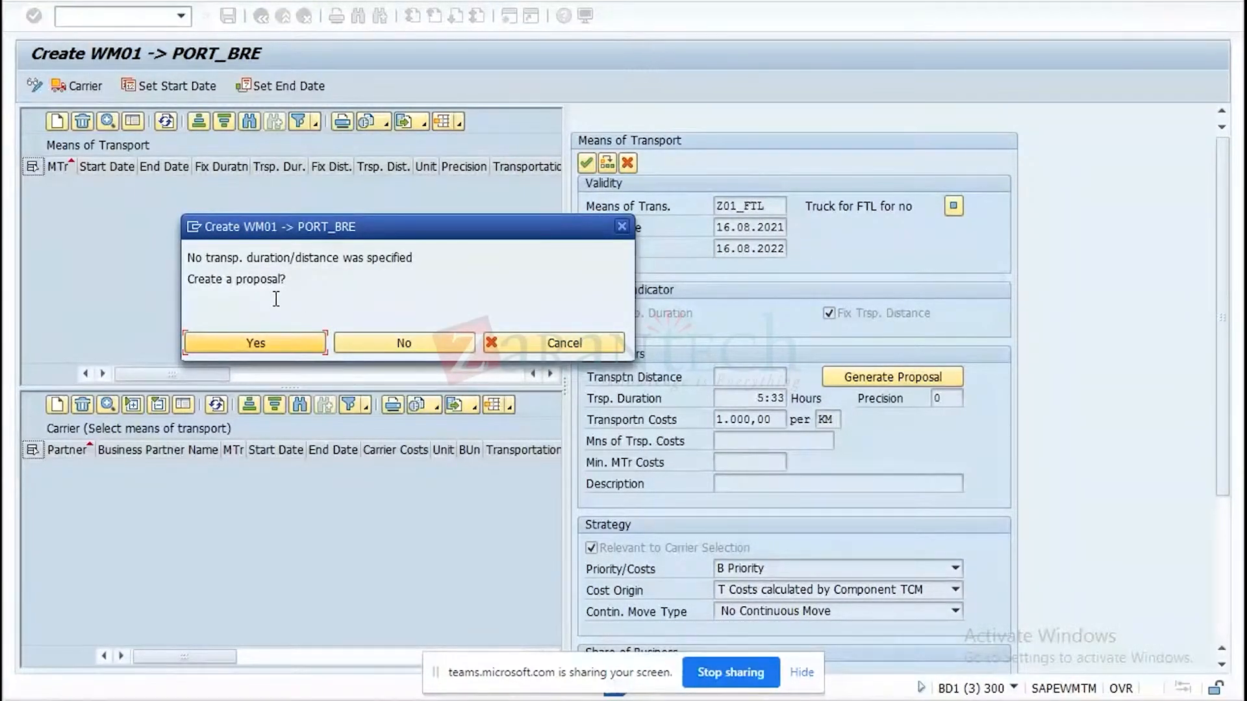
pyautogui.click(240, 339)
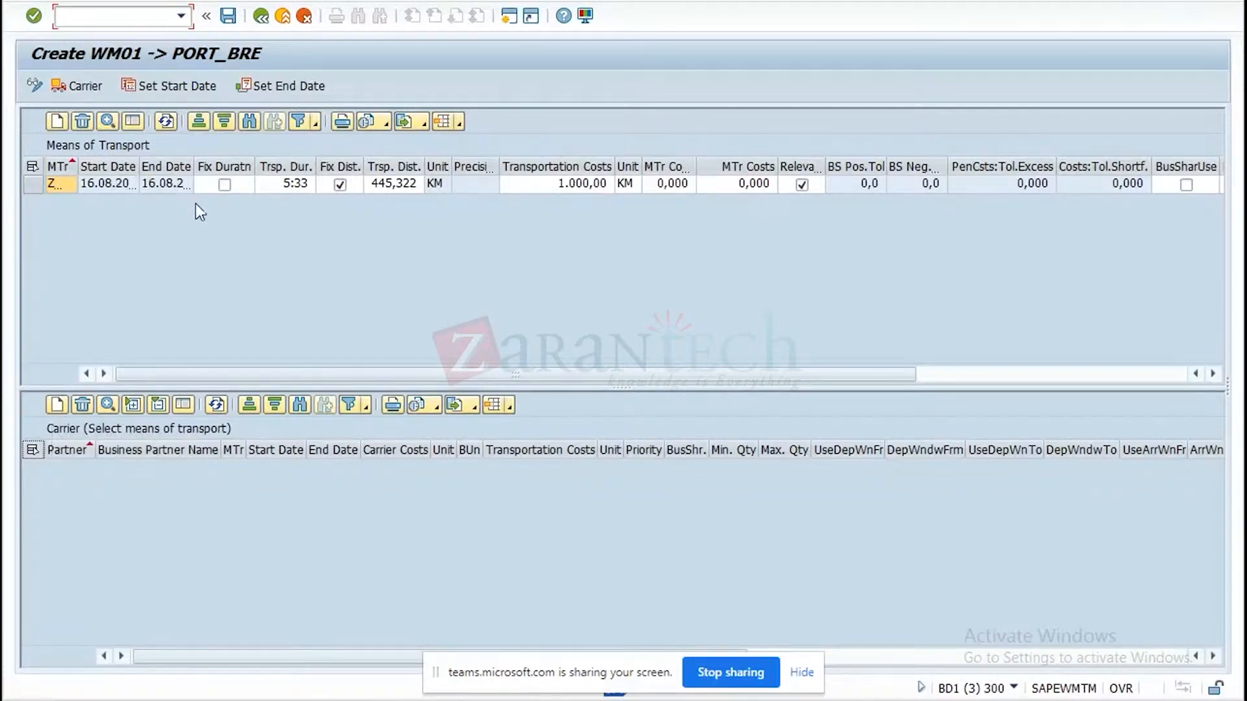
# Start a new carrier entry for Z01_FTL with business partner FEDEX-CAR1 and set its priority to 1.
pyautogui.click(64, 403)
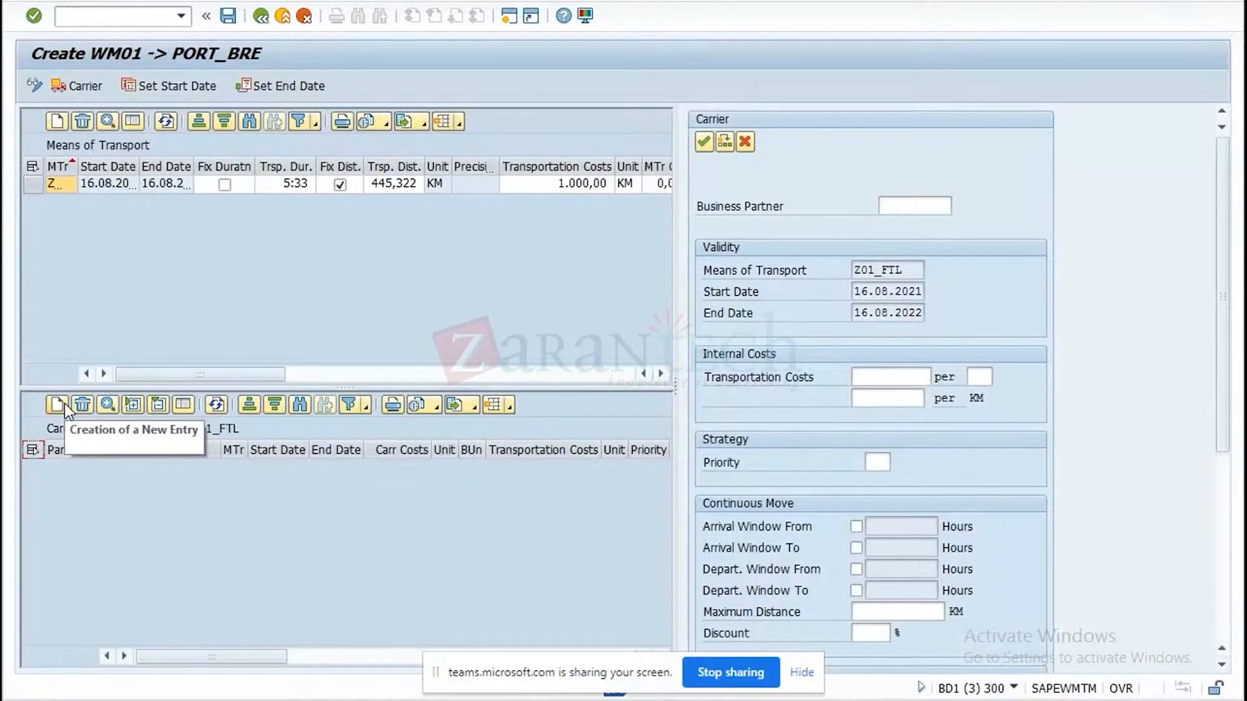
pyautogui.click(909, 212)
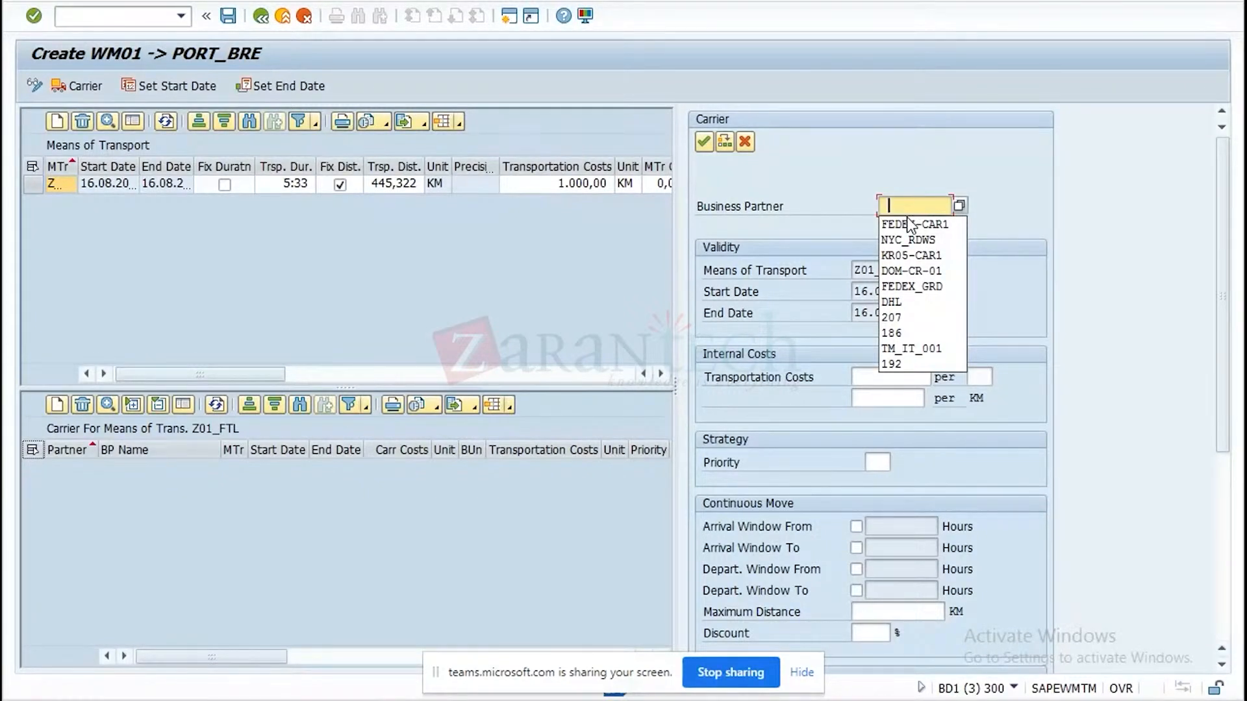
pyautogui.click(908, 224)
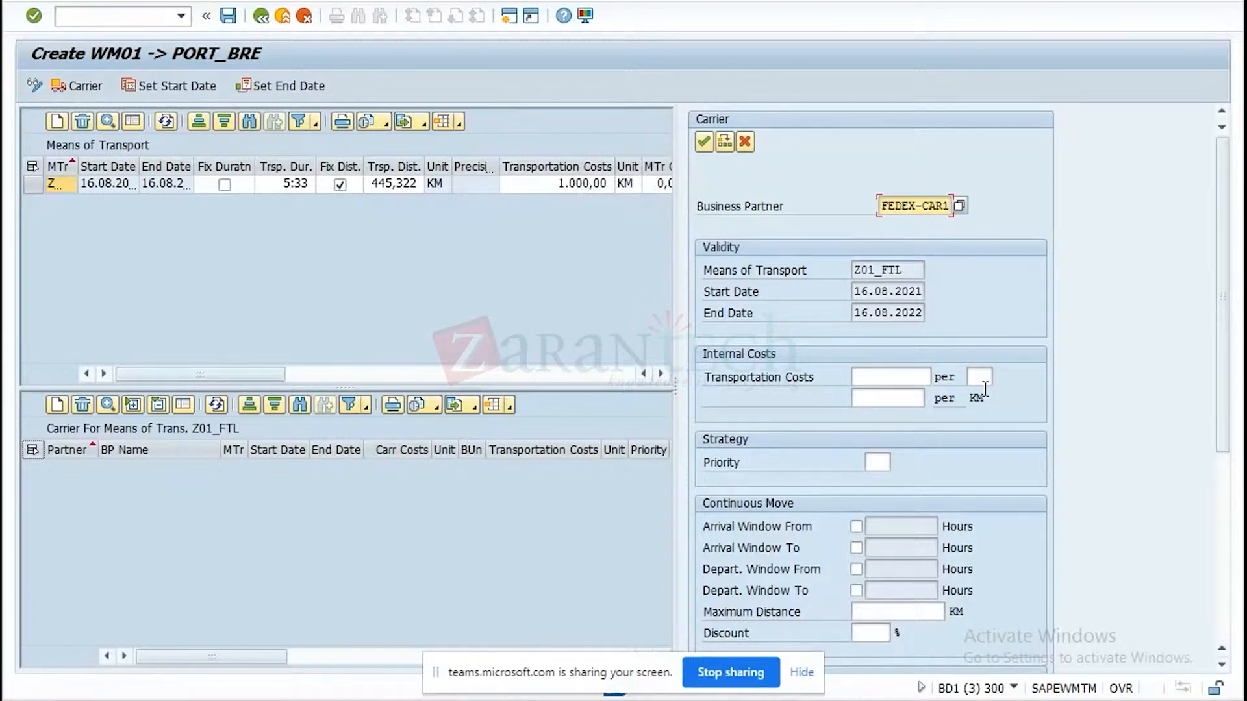
pyautogui.click(873, 464)
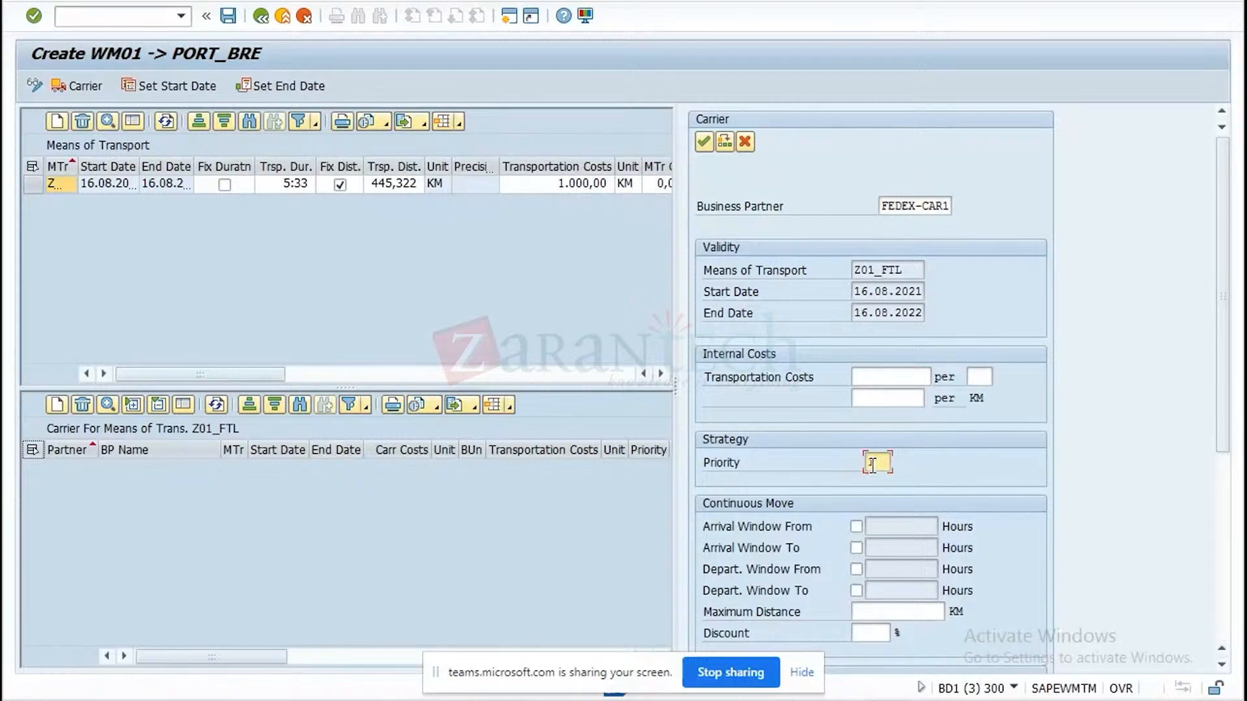
pyautogui.write('1')
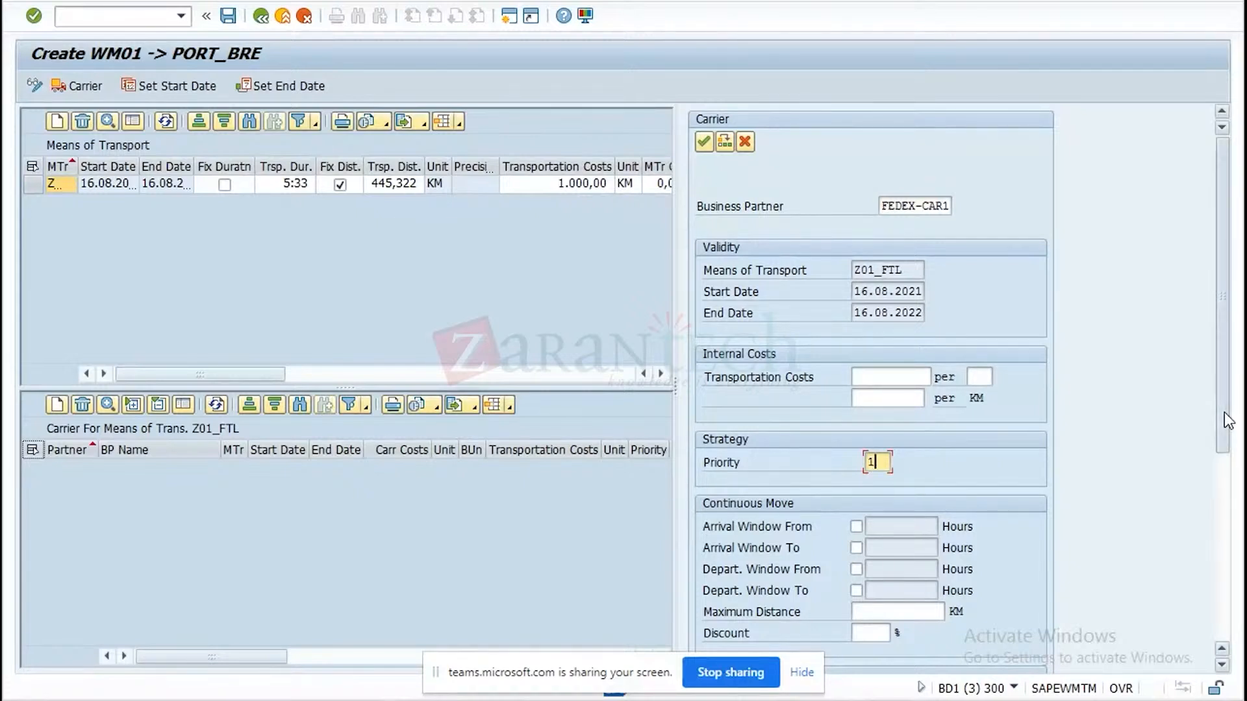
# Set the FEDEX-CAR1 carrier's share of business to 60 %.
pyautogui.scroll(-1, 1225, 411)
pyautogui.moveTo(1217, 455); pyautogui.dragTo(1210, 528)
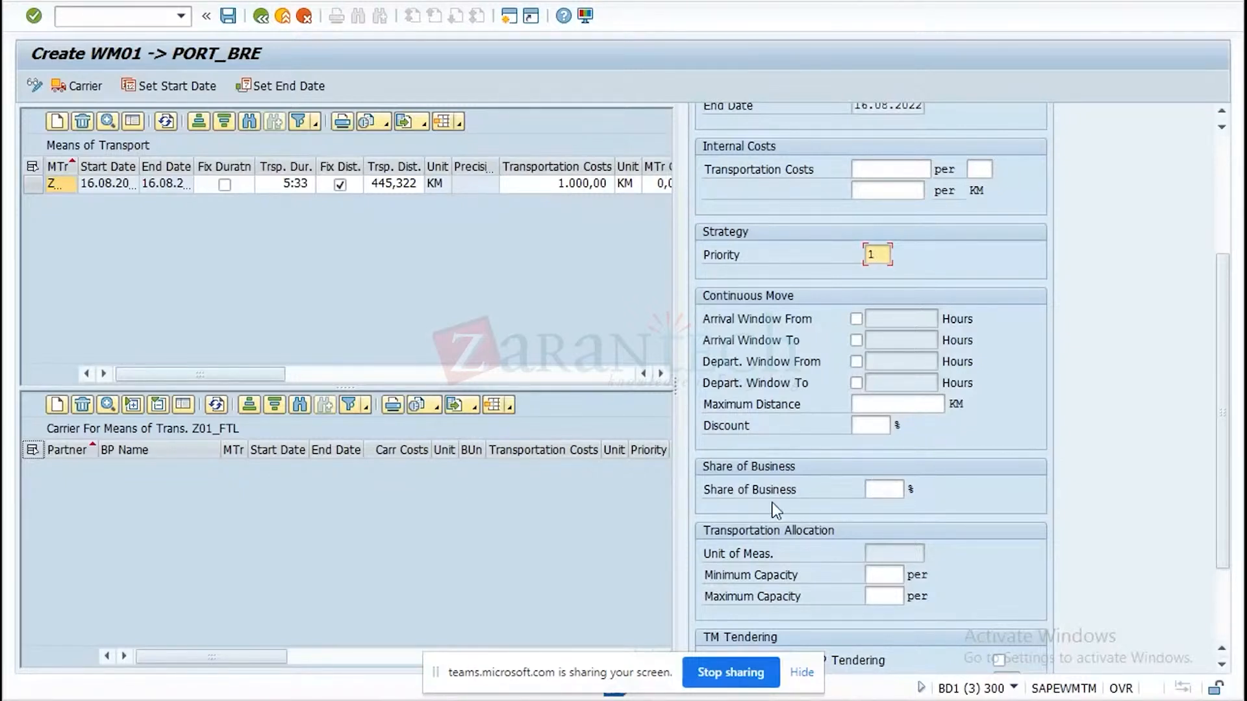
pyautogui.click(879, 494)
pyautogui.write('60')
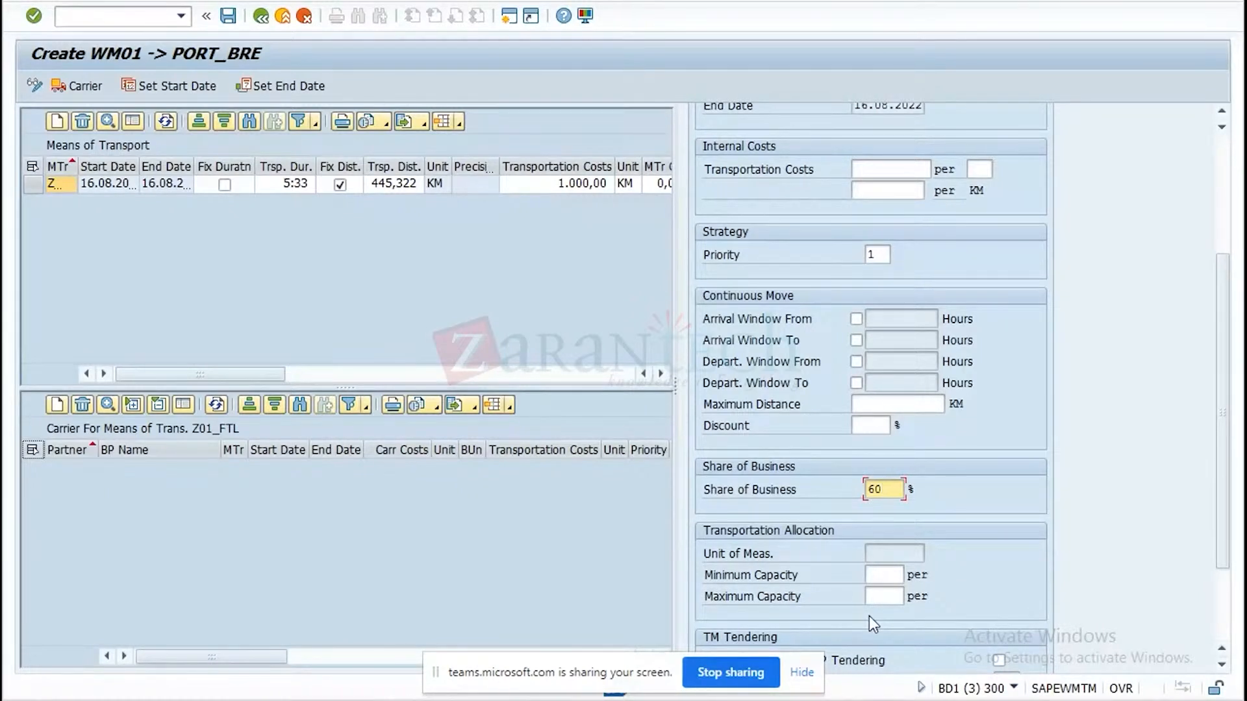
pyautogui.moveTo(1223, 482); pyautogui.dragTo(1221, 545)
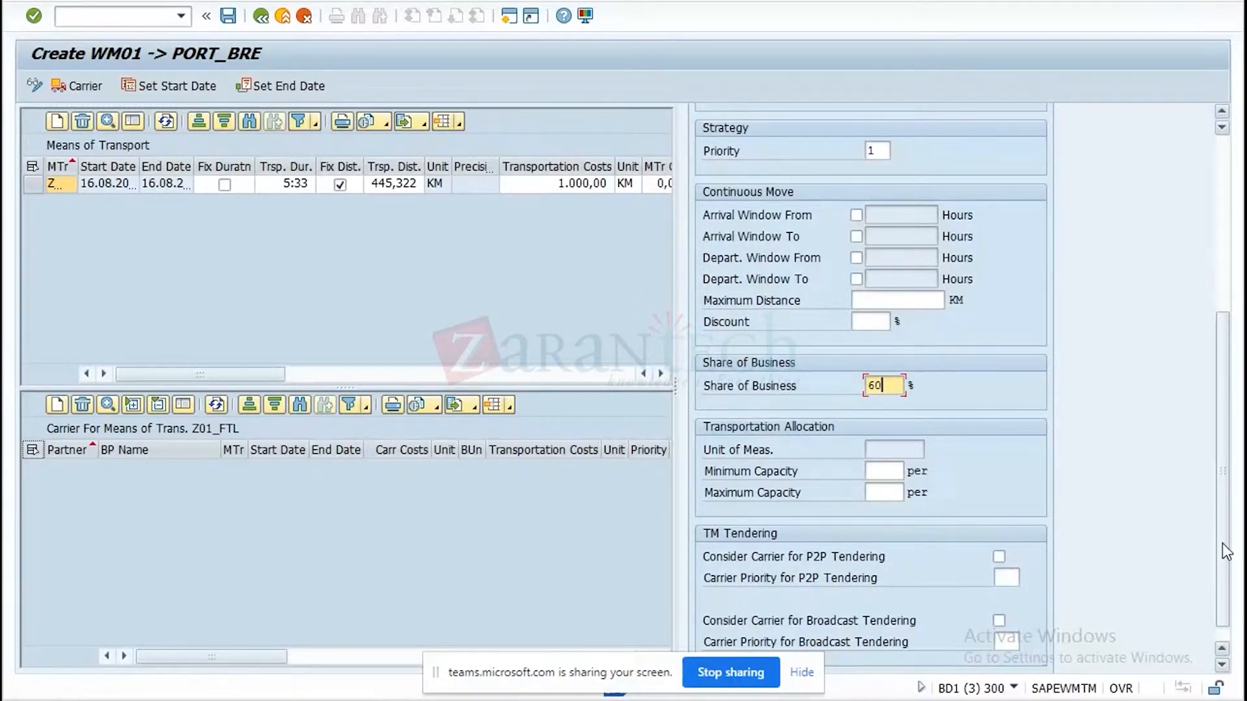
# Try to confirm the carrier entry with FEDEX-CAR1, and clear its business partner.
pyautogui.moveTo(1223, 546); pyautogui.dragTo(1202, 322)
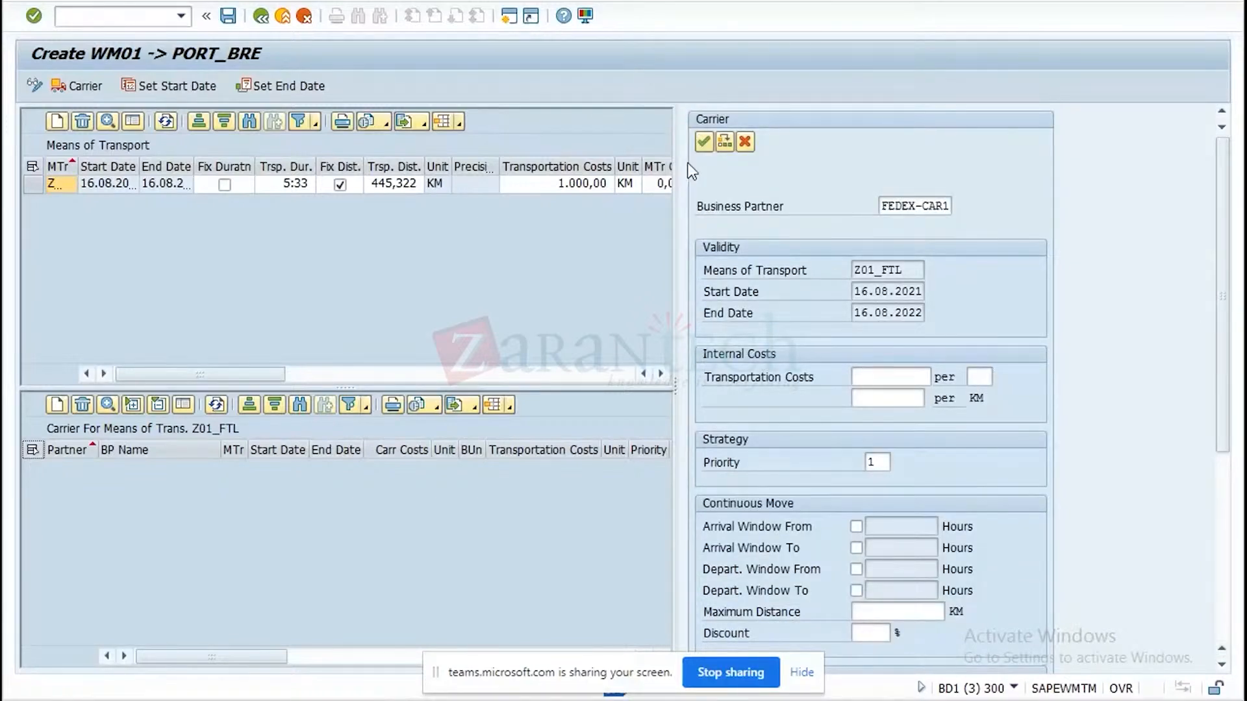
pyautogui.click(697, 140)
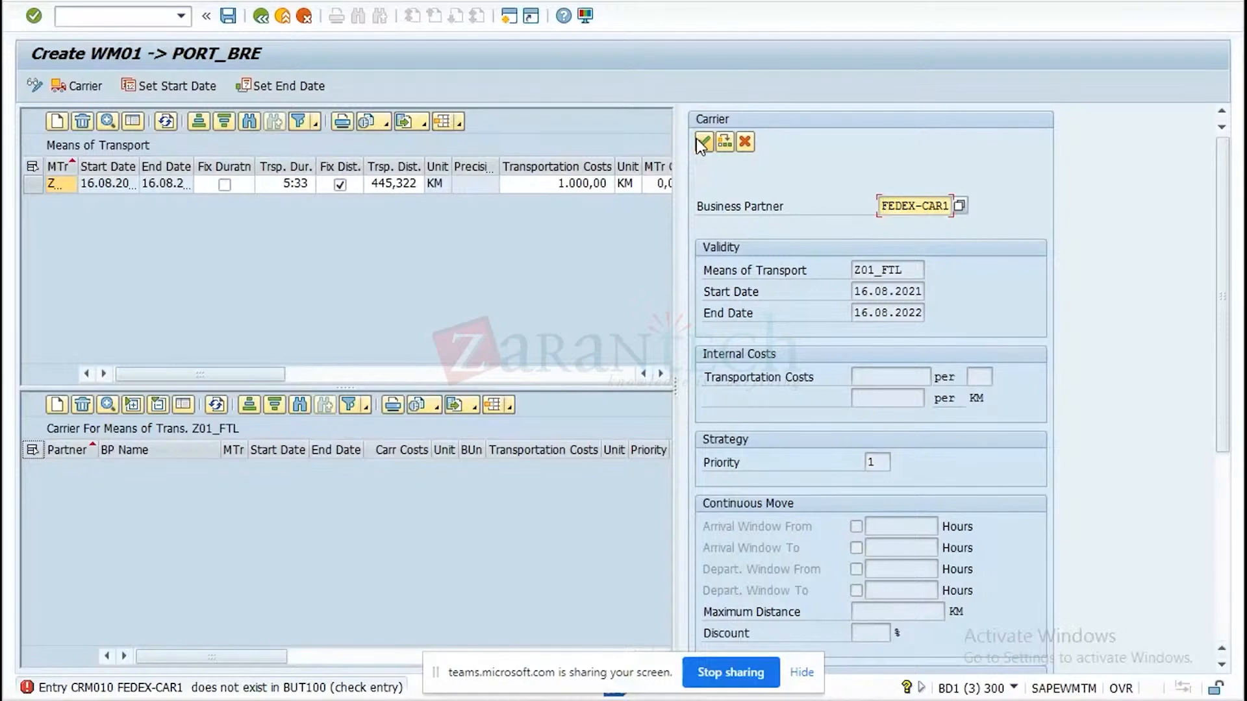
pyautogui.press('Delete')
pyautogui.press('Delete')
pyautogui.press('Delete')
pyautogui.press('Delete')
pyautogui.press('Delete')
pyautogui.press('Delete')
pyautogui.press('Delete')
pyautogui.press('Delete')
pyautogui.press('Delete')
pyautogui.press('Delete')
# Assign carrier DOT-CR-01 (PGI Truck Lines) from a partner search by BP role CRM010, and save the transportation lane.
pyautogui.click(957, 208)
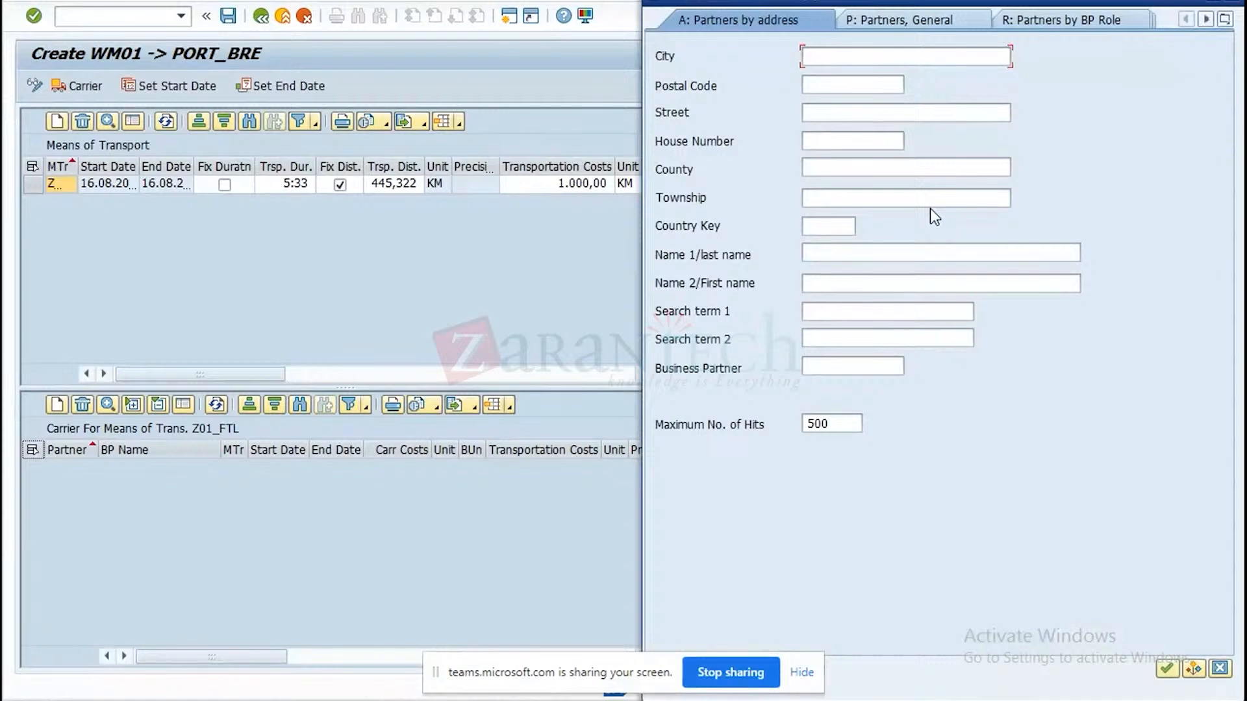
pyautogui.click(1013, 20)
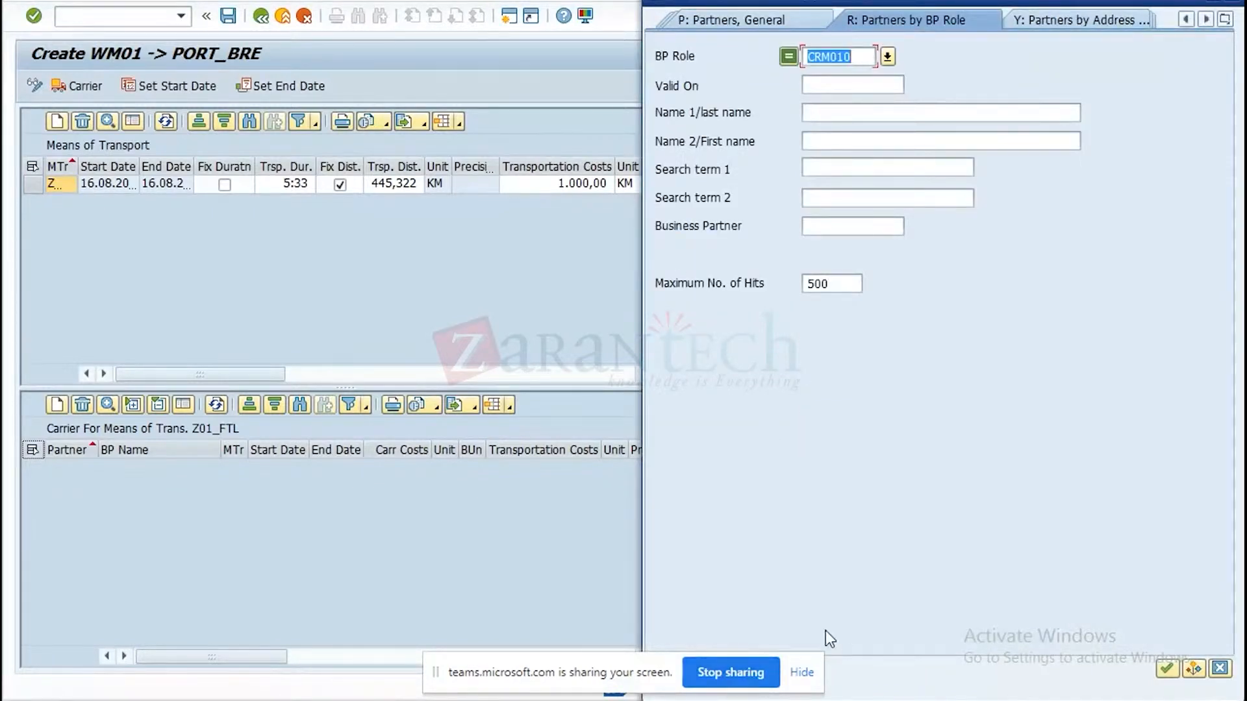
pyautogui.click(465, 657)
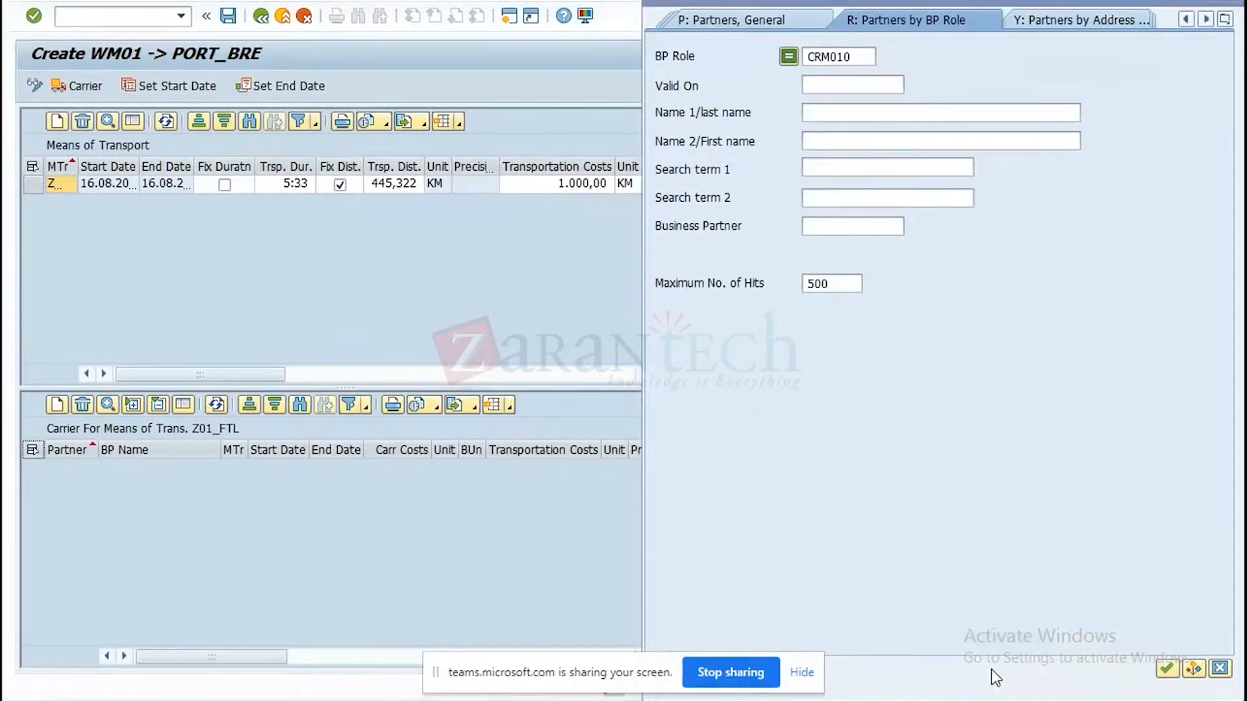
pyautogui.click(1168, 669)
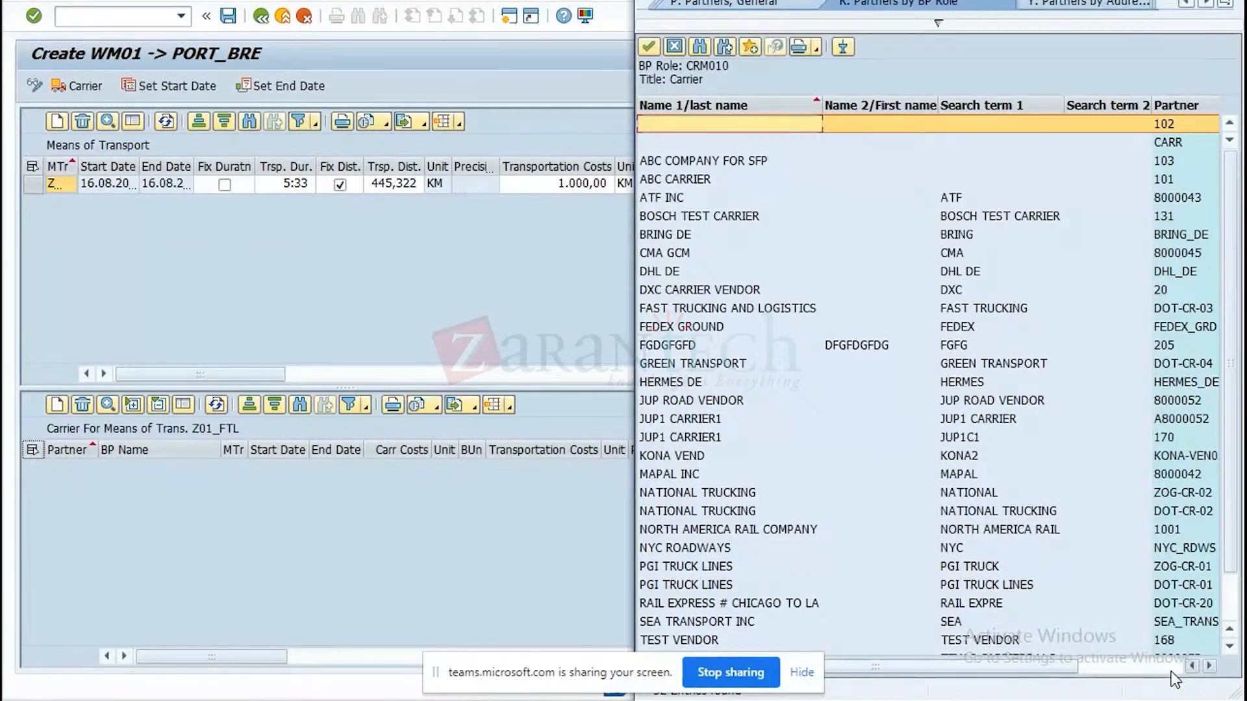
pyautogui.doubleClick(687, 587)
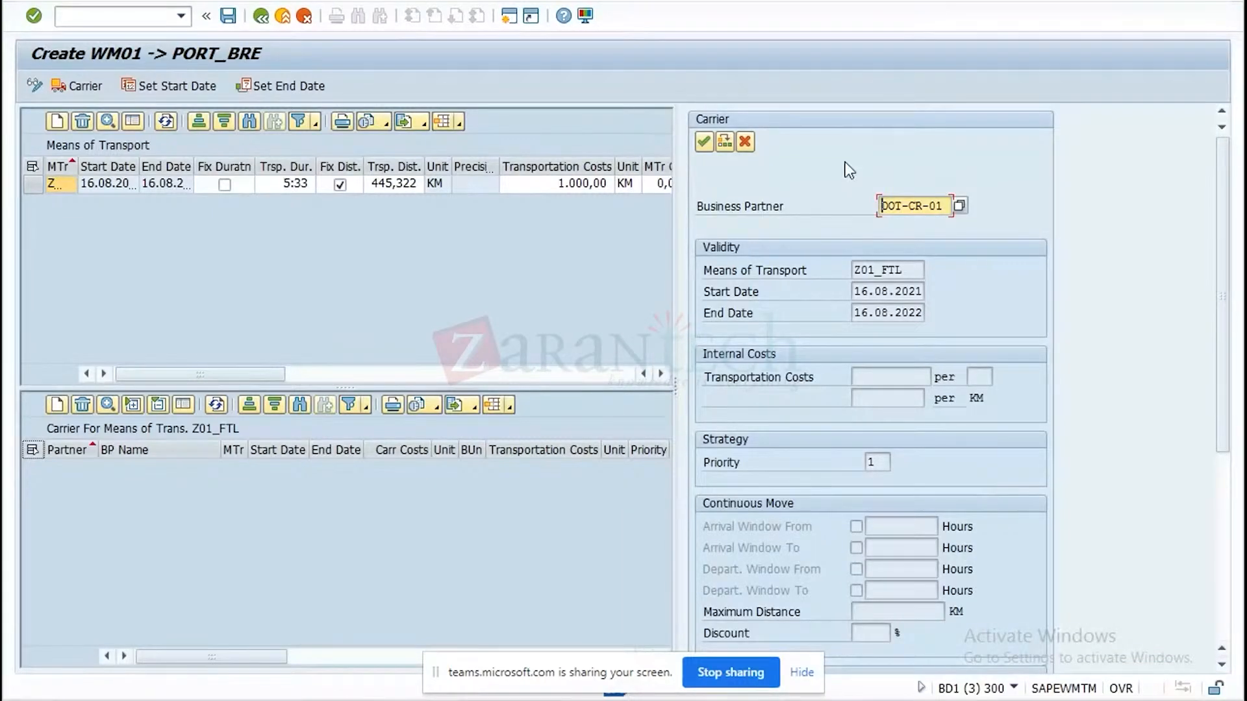
pyautogui.click(700, 142)
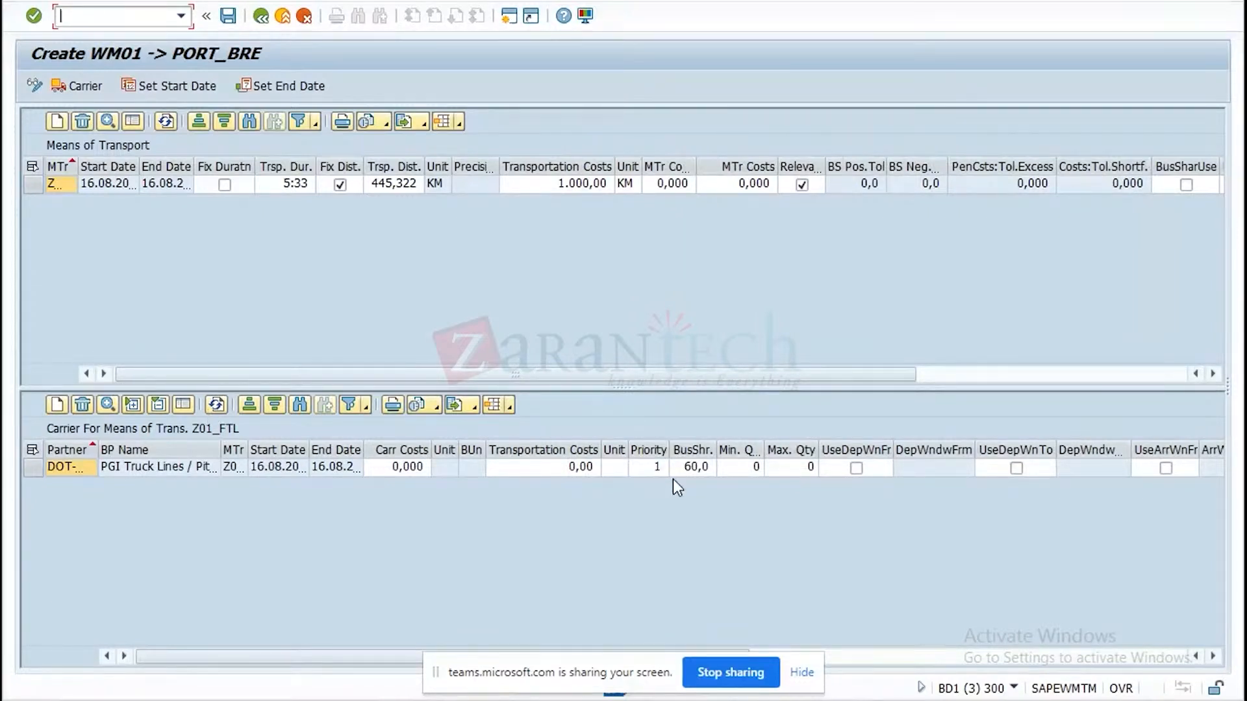
pyautogui.click(225, 24)
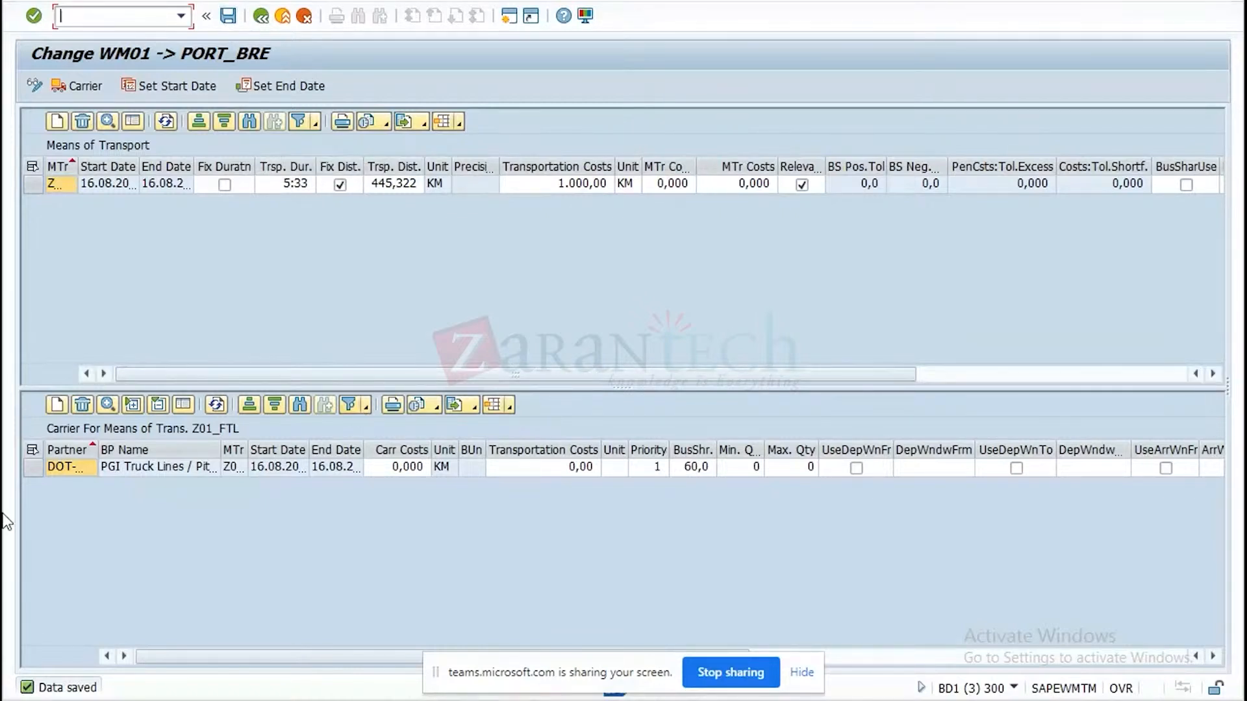
# Review the detailed settings of the PGI Truck Lines carrier for Z01_FTL, and return to the lane selection screen.
pyautogui.click(33, 467)
pyautogui.click(108, 405)
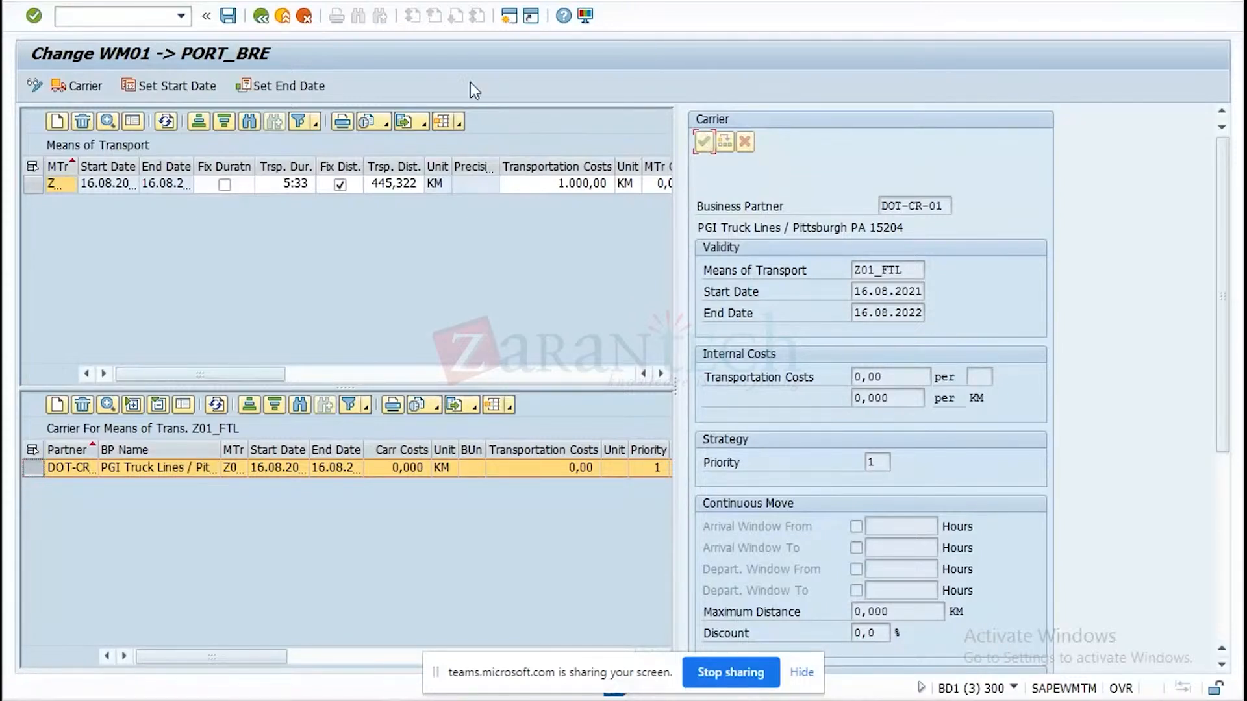
pyautogui.click(254, 26)
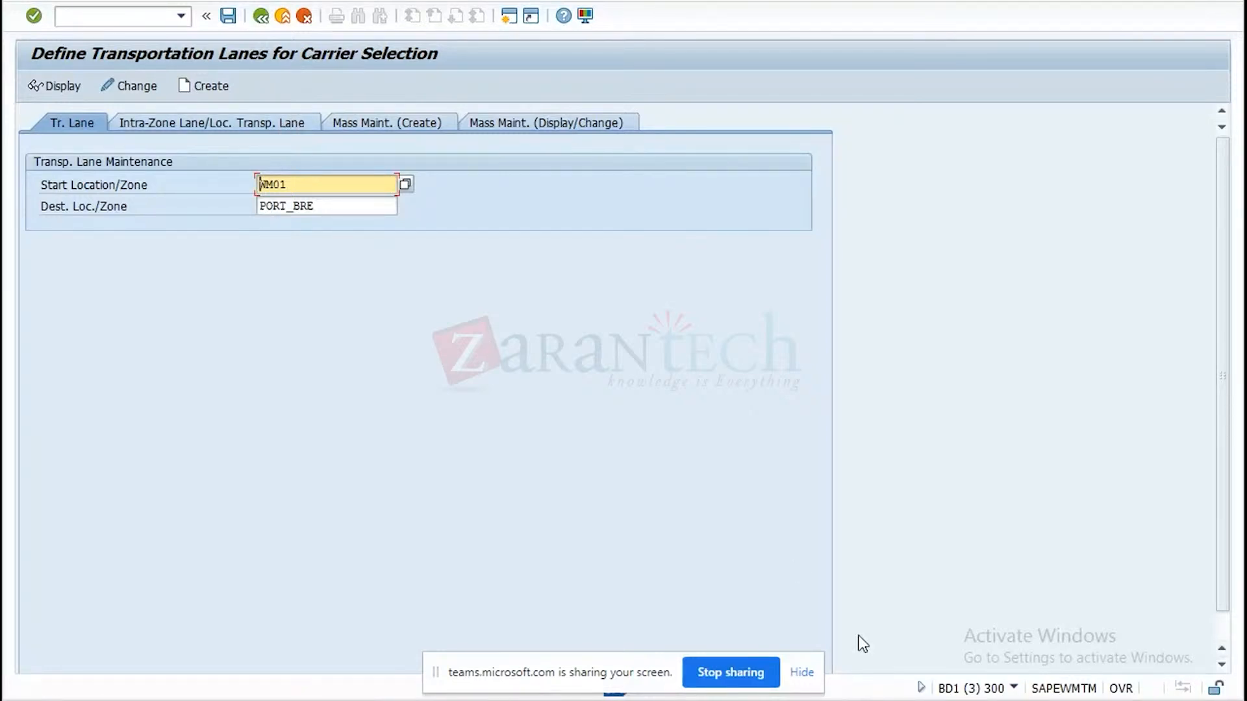
# Switch to the Maintain Carrier Profile session and start a transportation entry from start location WM01 to destination PORT_BRE.
pyautogui.click(876, 698)
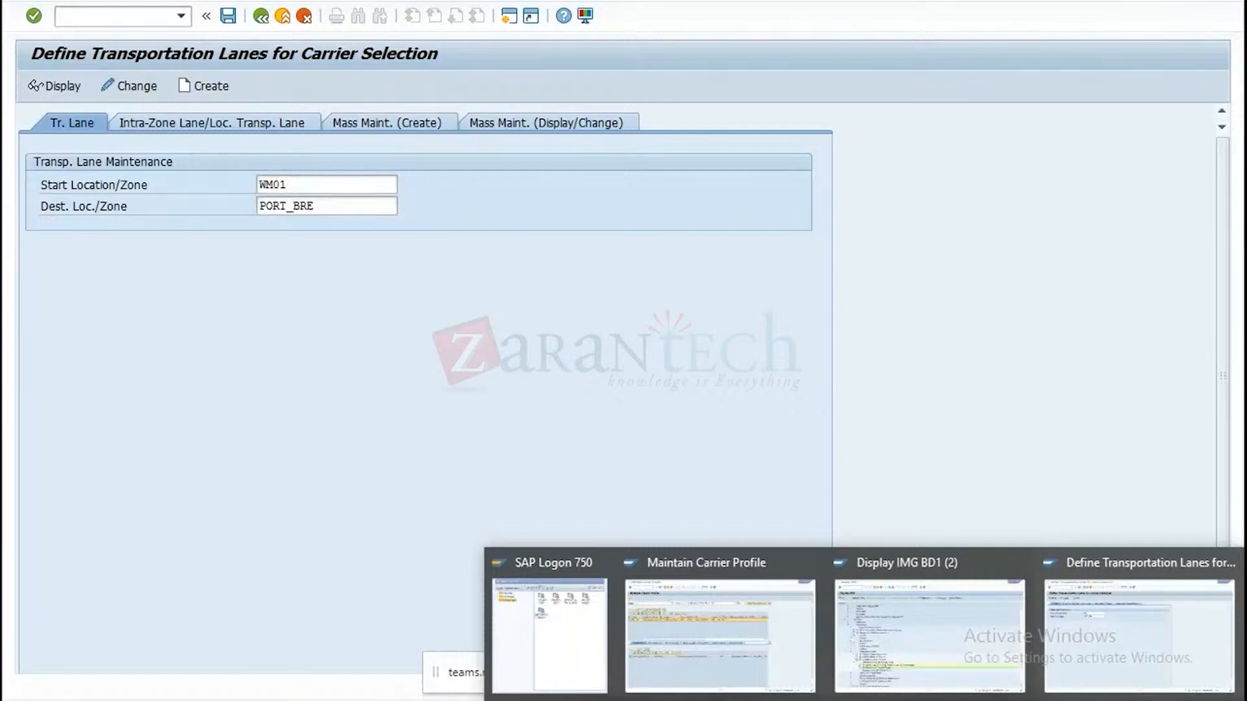
pyautogui.click(720, 614)
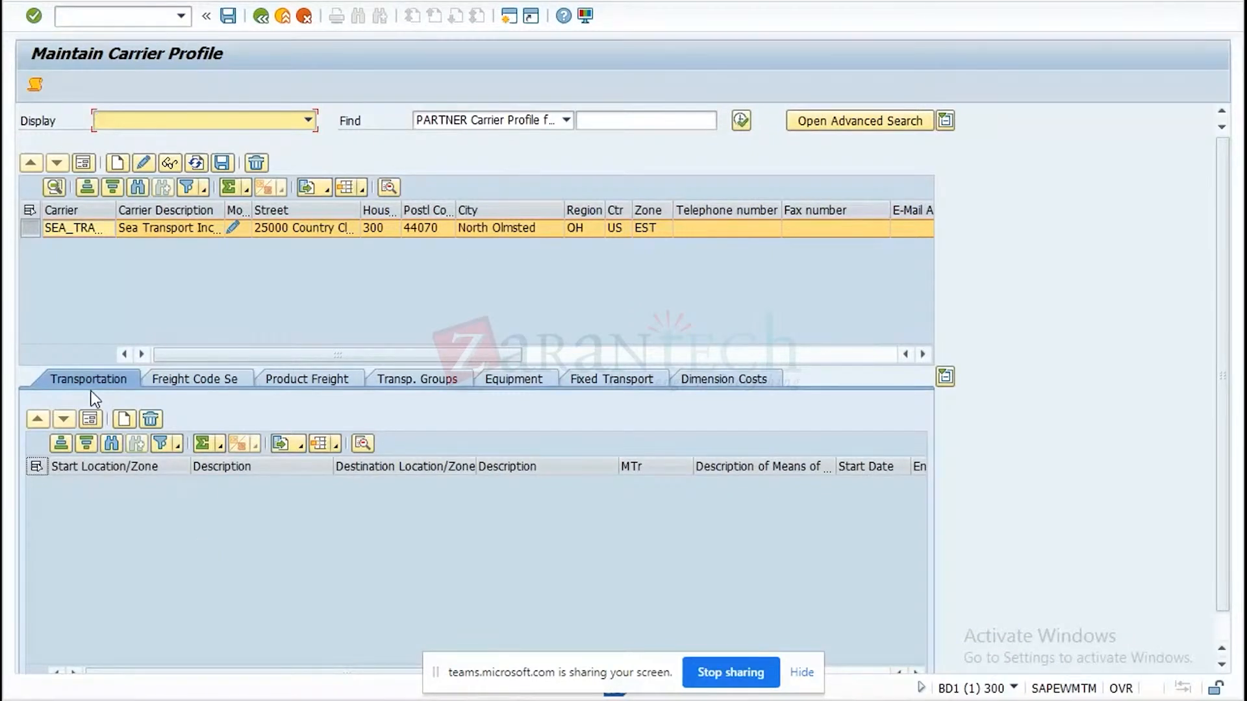
pyautogui.click(122, 419)
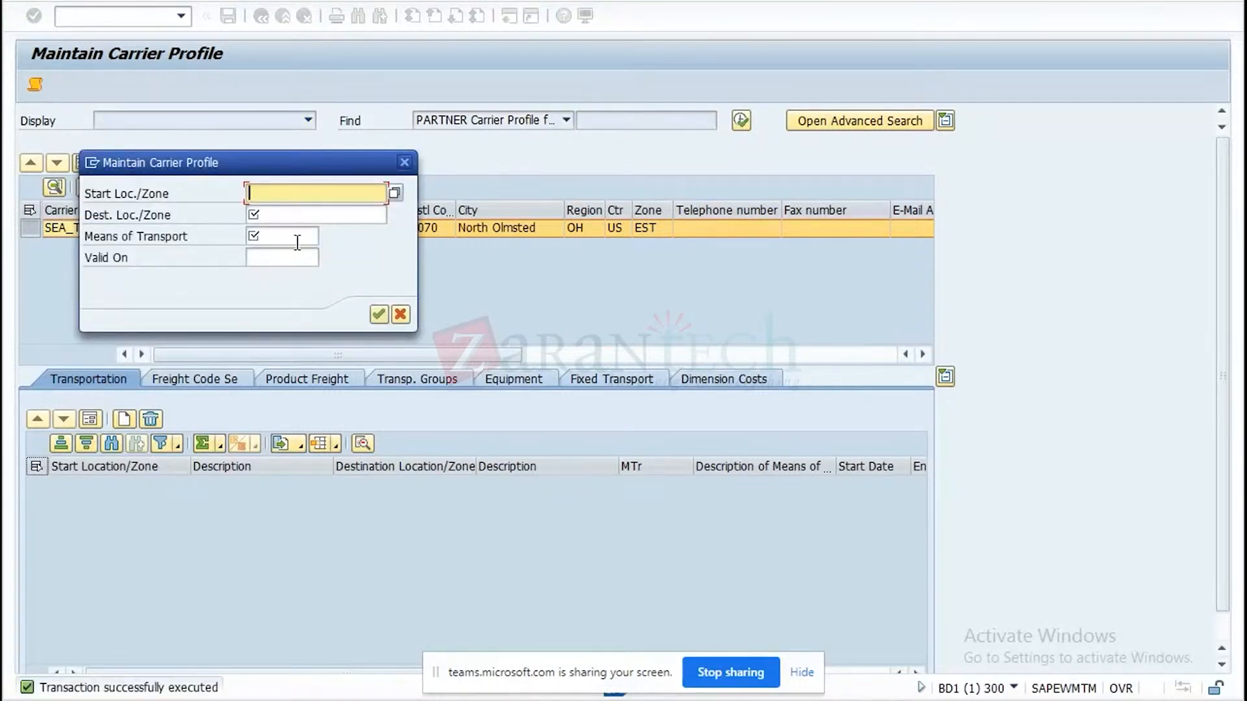
pyautogui.click(317, 192)
pyautogui.click(325, 212)
pyautogui.click(324, 214)
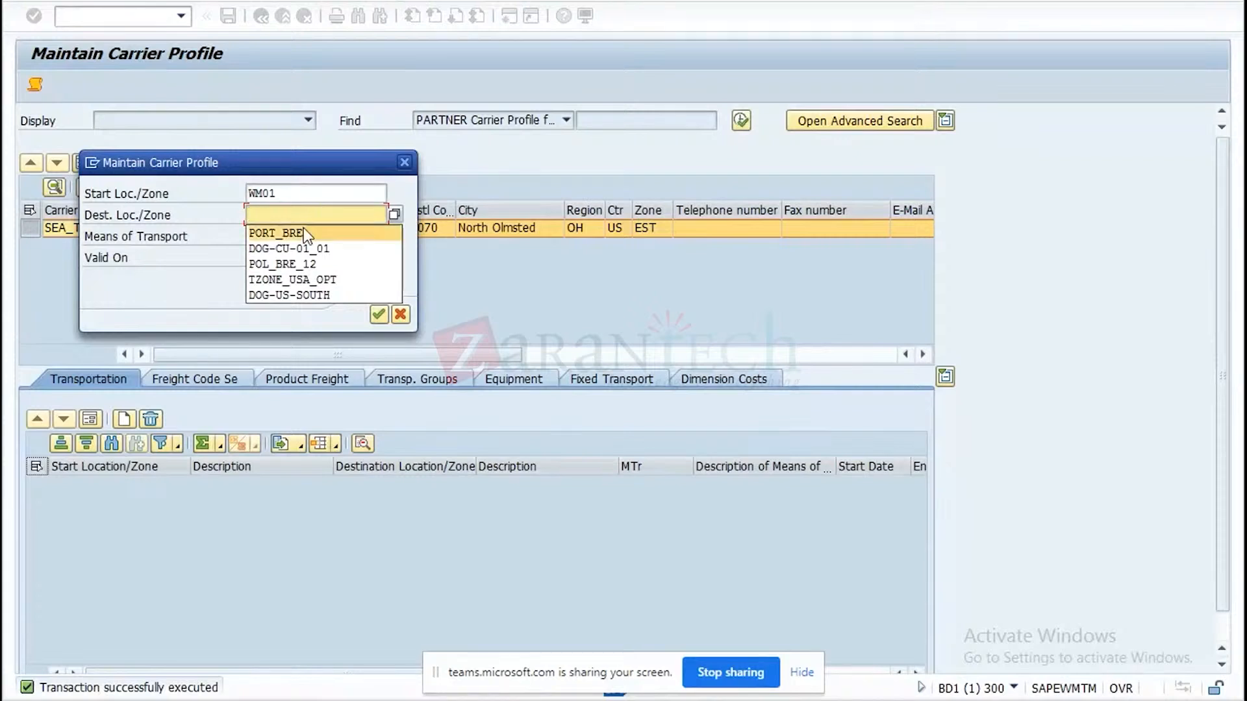
pyautogui.click(303, 232)
# Set the transportation entry's means of transport to Z01_FTL, checking the code in the Excel test data, and confirm the entry.
pyautogui.click(273, 236)
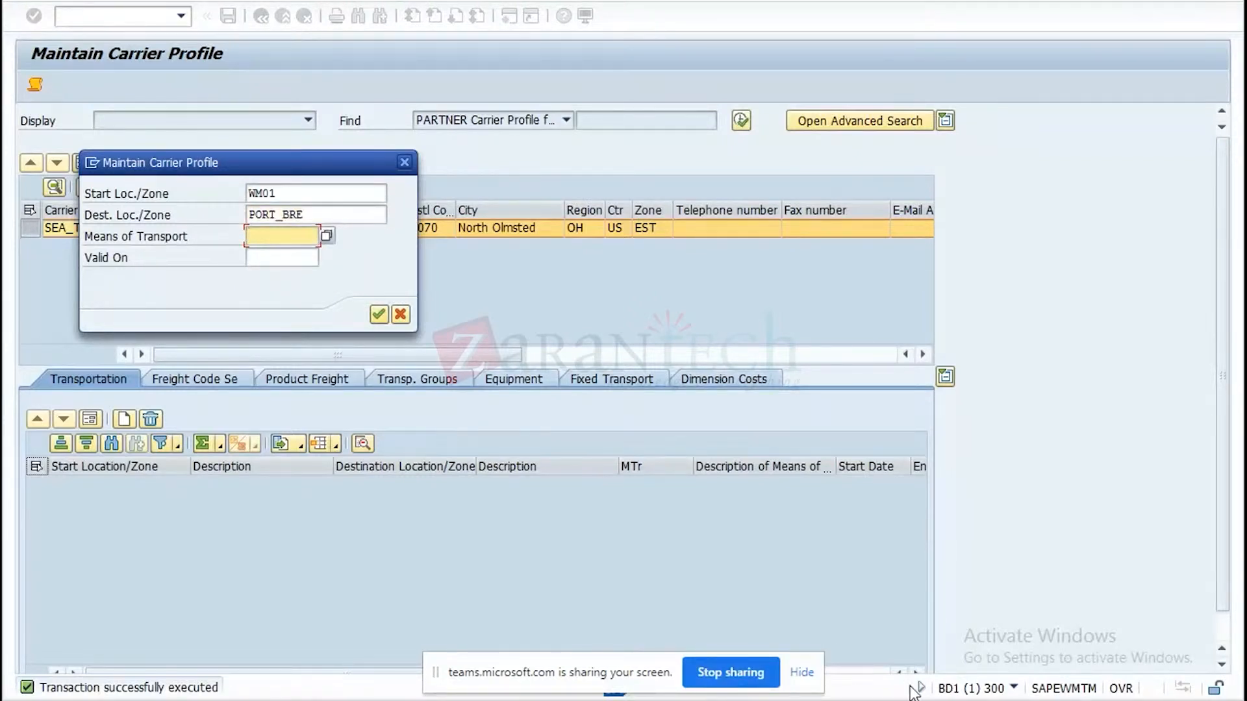
pyautogui.click(746, 698)
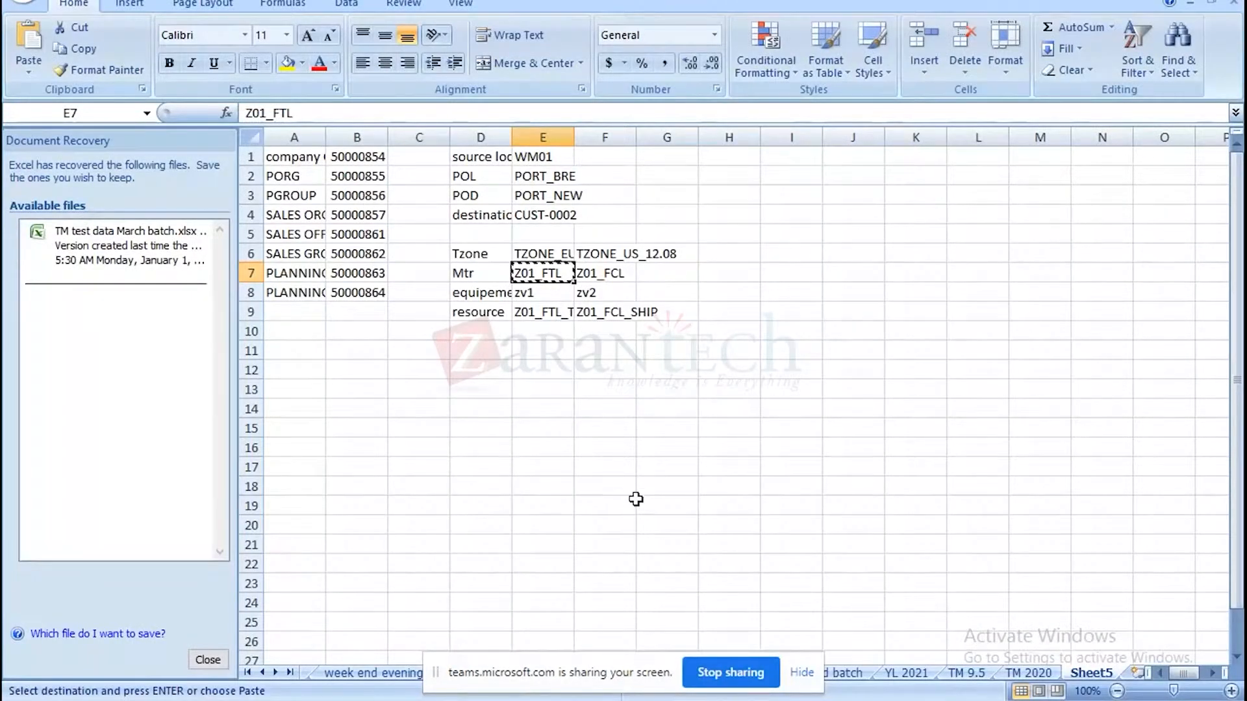
pyautogui.click(688, 699)
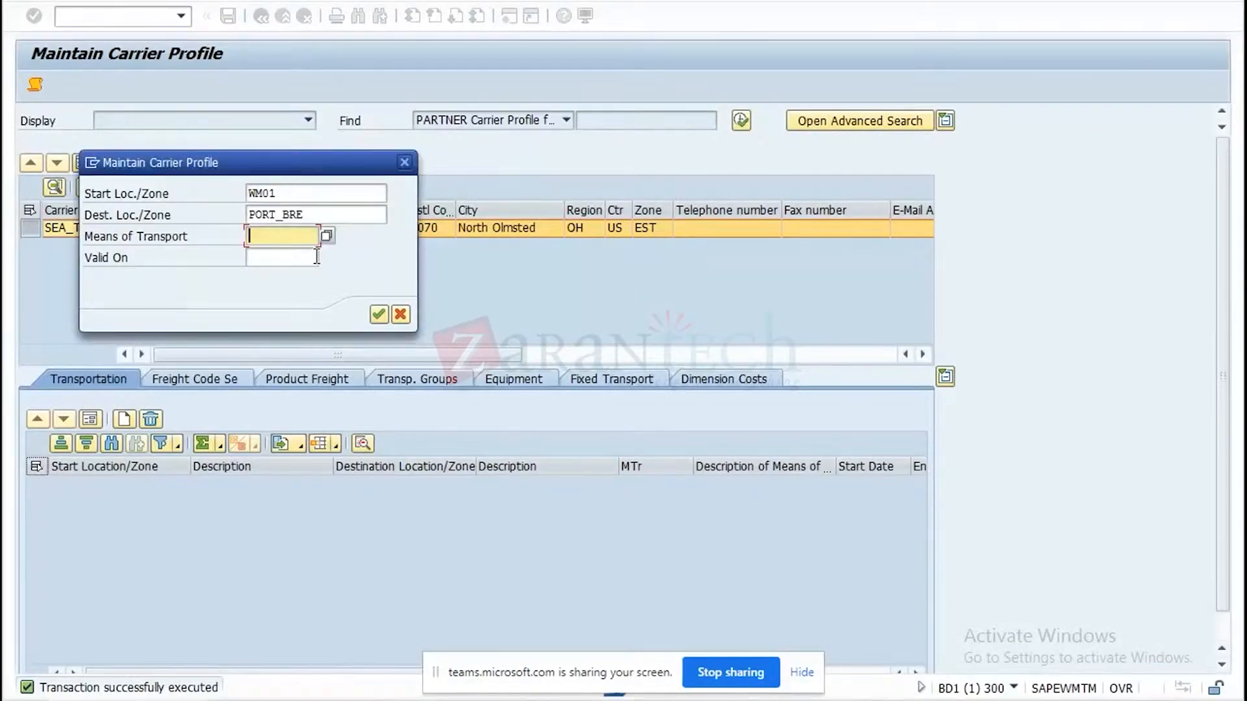
pyautogui.write('Z01_FTL')
pyautogui.click(379, 313)
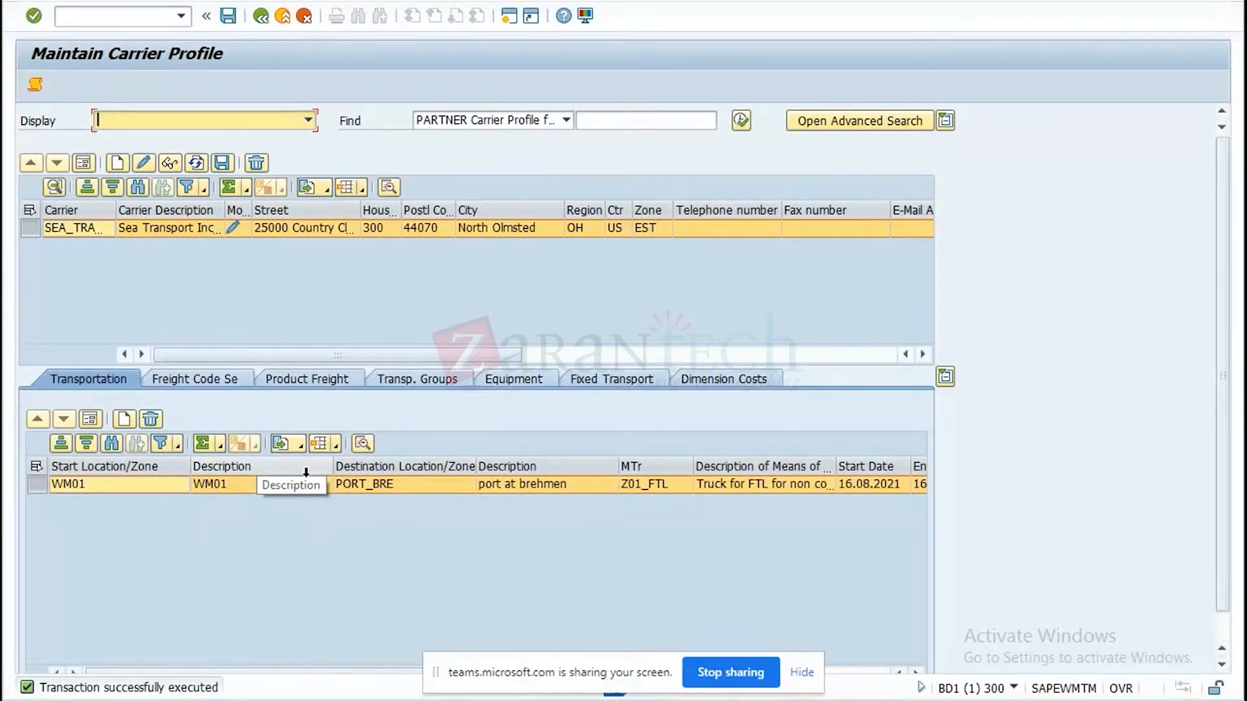
# Start a new freight code set entry for the carrier with DE Germany as the country.
pyautogui.click(194, 380)
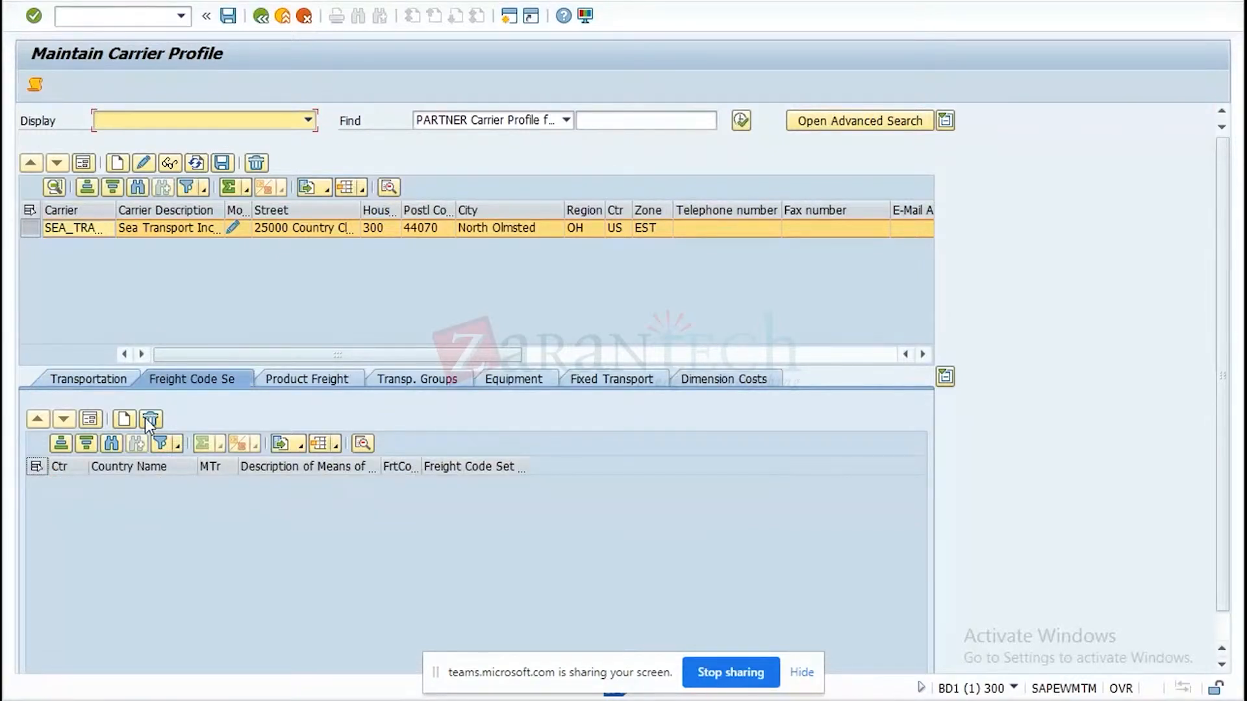
pyautogui.click(125, 419)
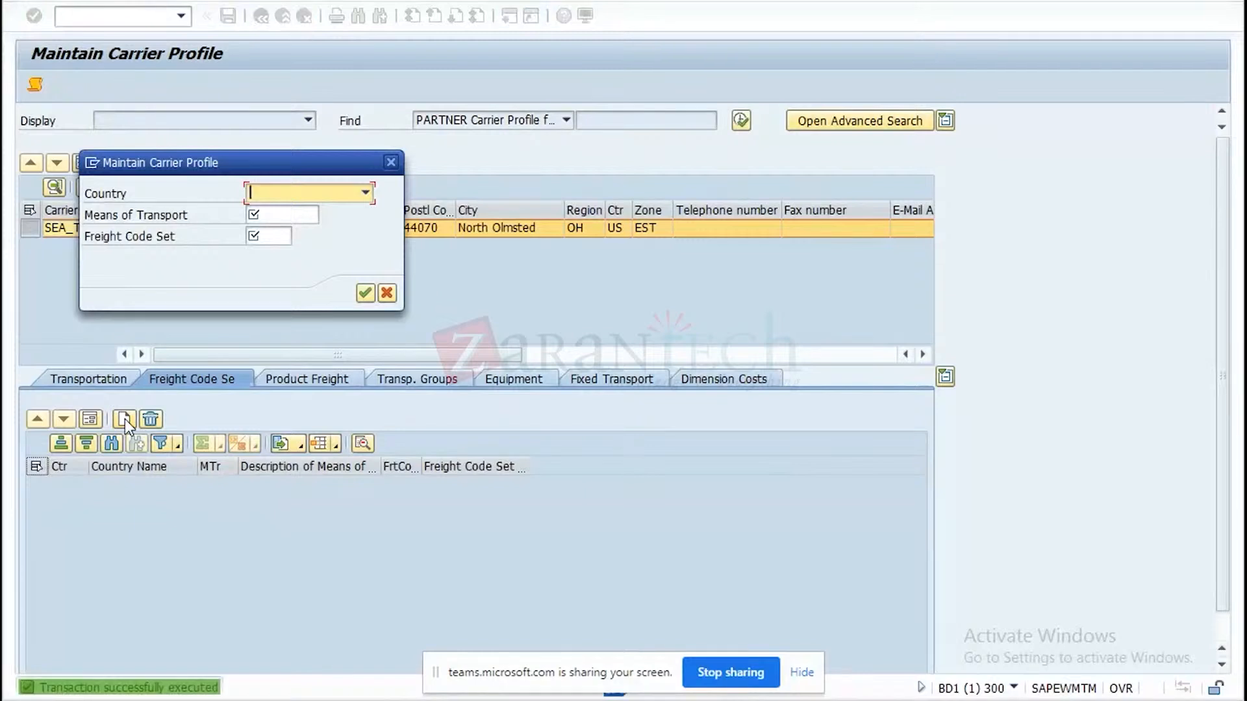
pyautogui.click(368, 195)
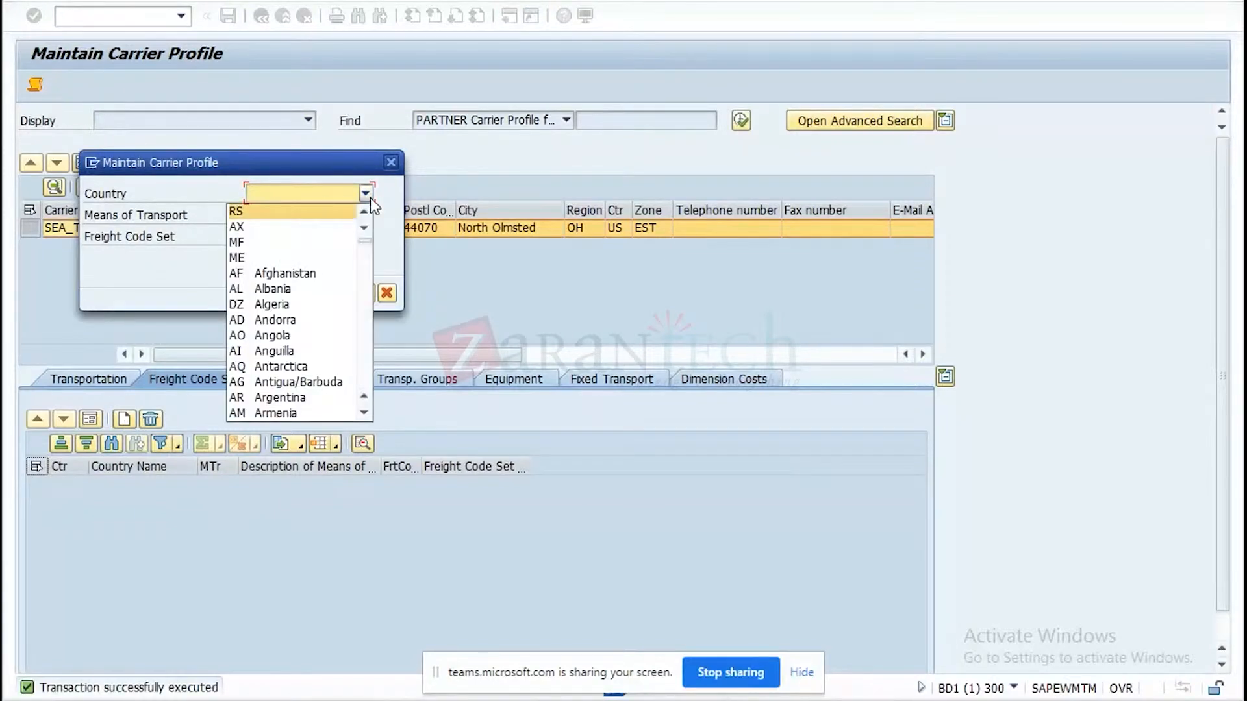
pyautogui.press('d')
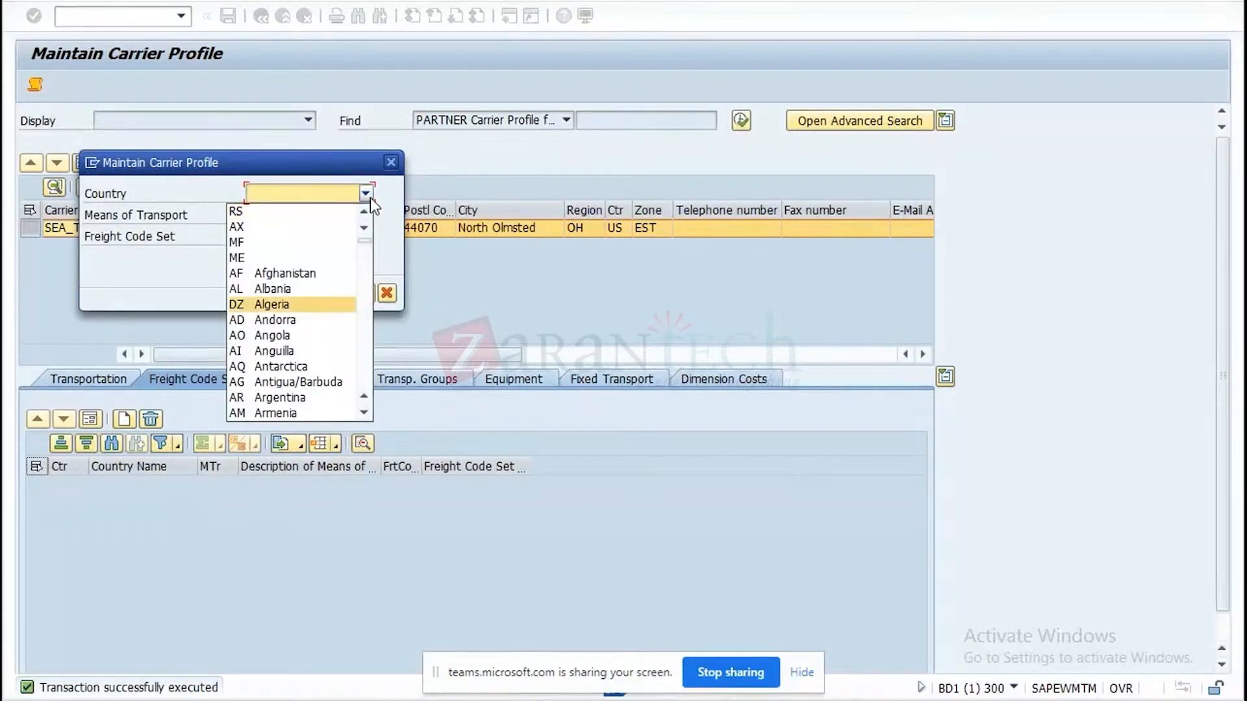
pyautogui.press('d')
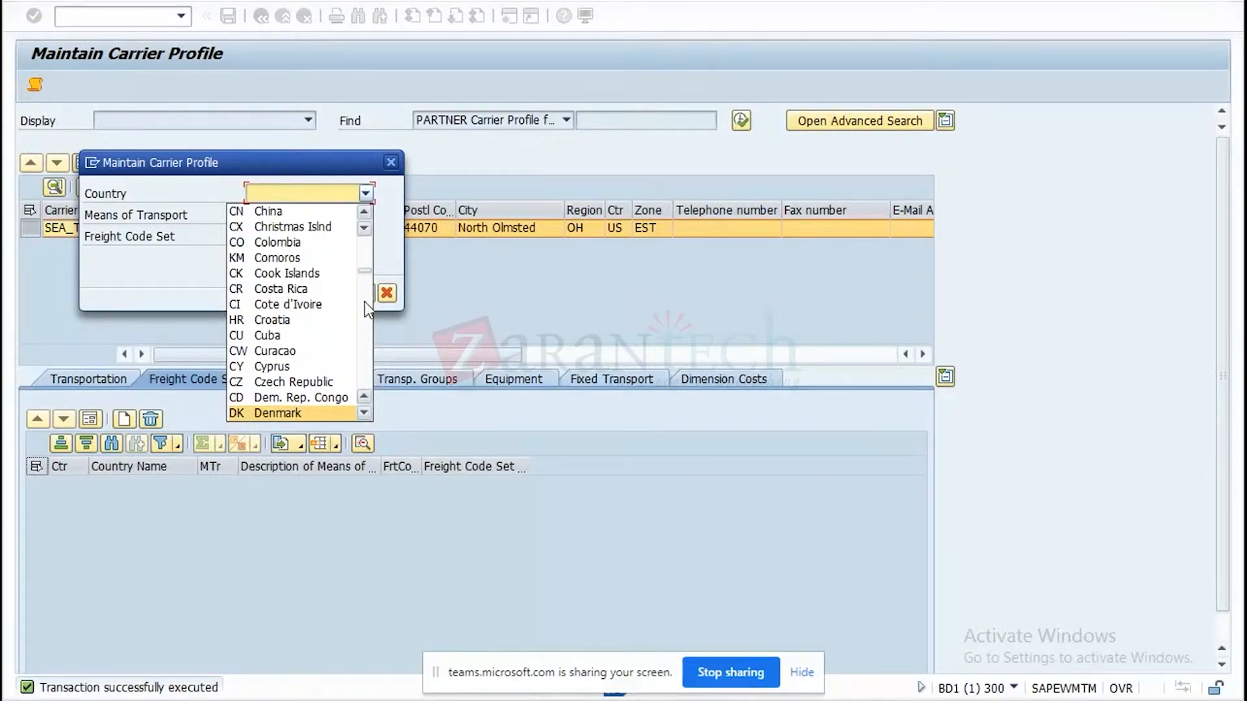
pyautogui.click(365, 413)
pyautogui.click(366, 413)
pyautogui.click(366, 413)
pyautogui.click(366, 413)
pyautogui.click(365, 413)
pyautogui.scroll(-6, 366, 410)
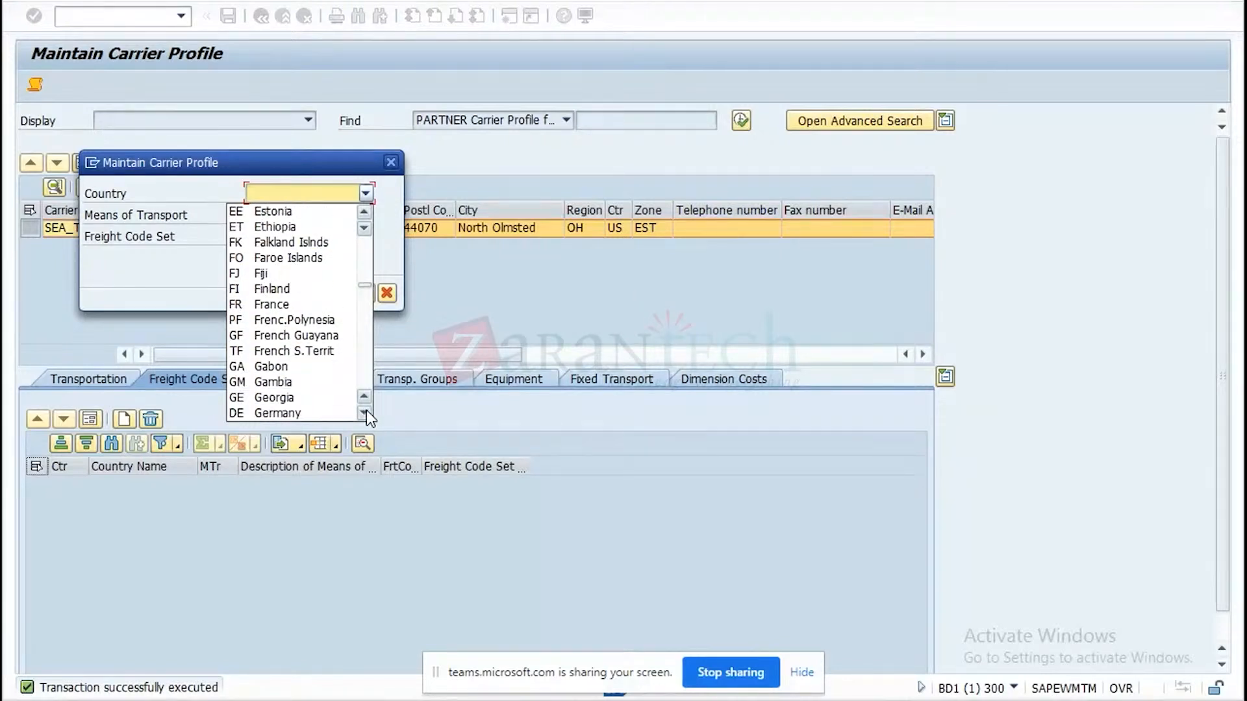
pyautogui.click(305, 415)
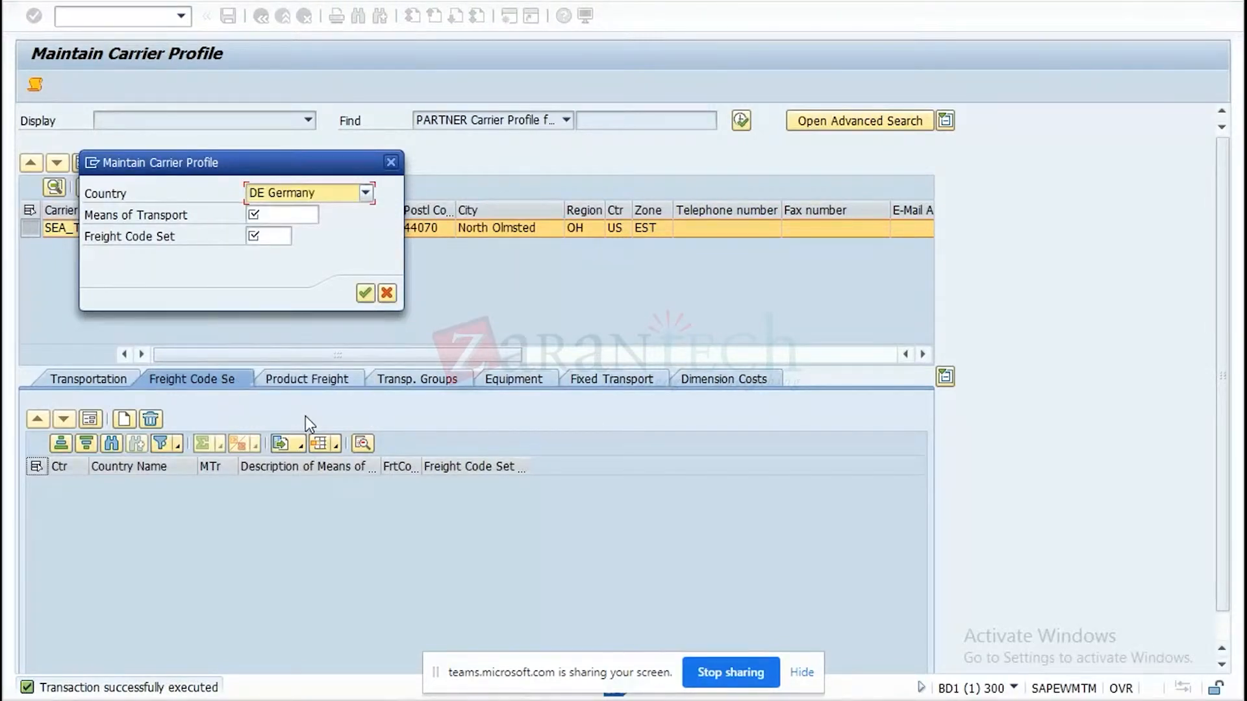
# Copy Z01_FTL from the Excel test data sheet into the freight code set entry's means of transport.
pyautogui.click(293, 214)
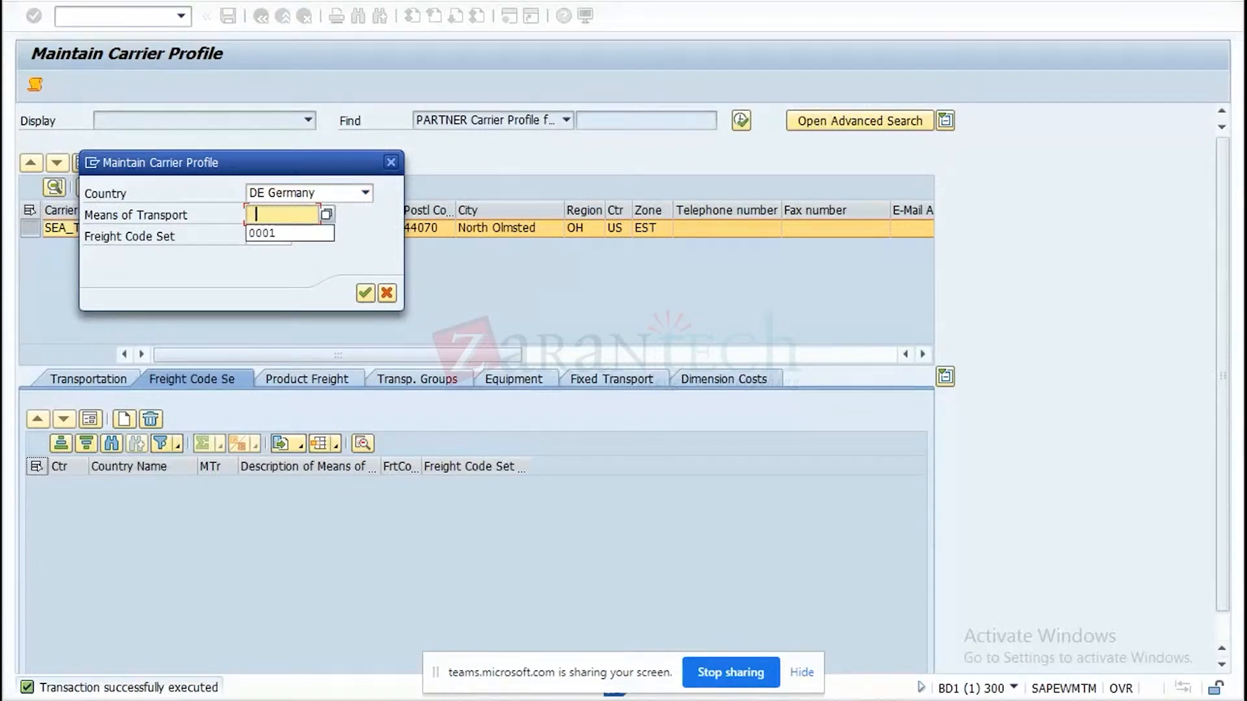
pyautogui.hotkey('alt', 'Tab')
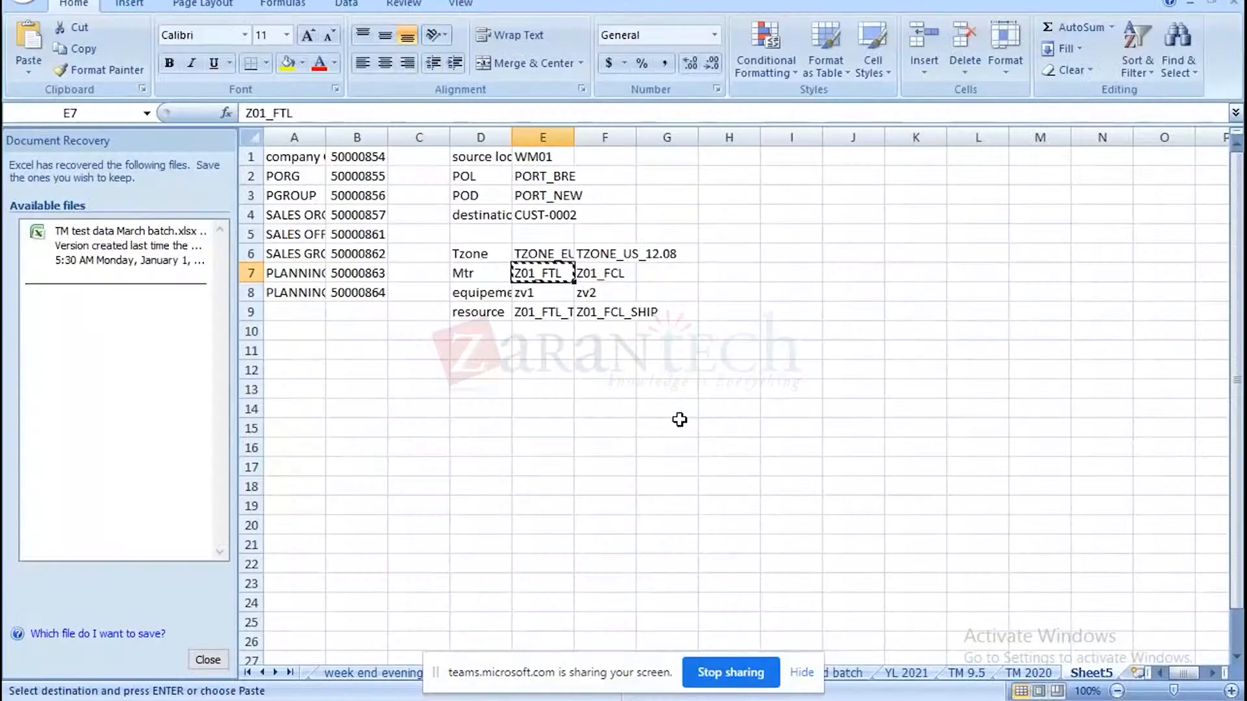
pyautogui.click(681, 420)
pyautogui.hotkey('ctrl', 'c')
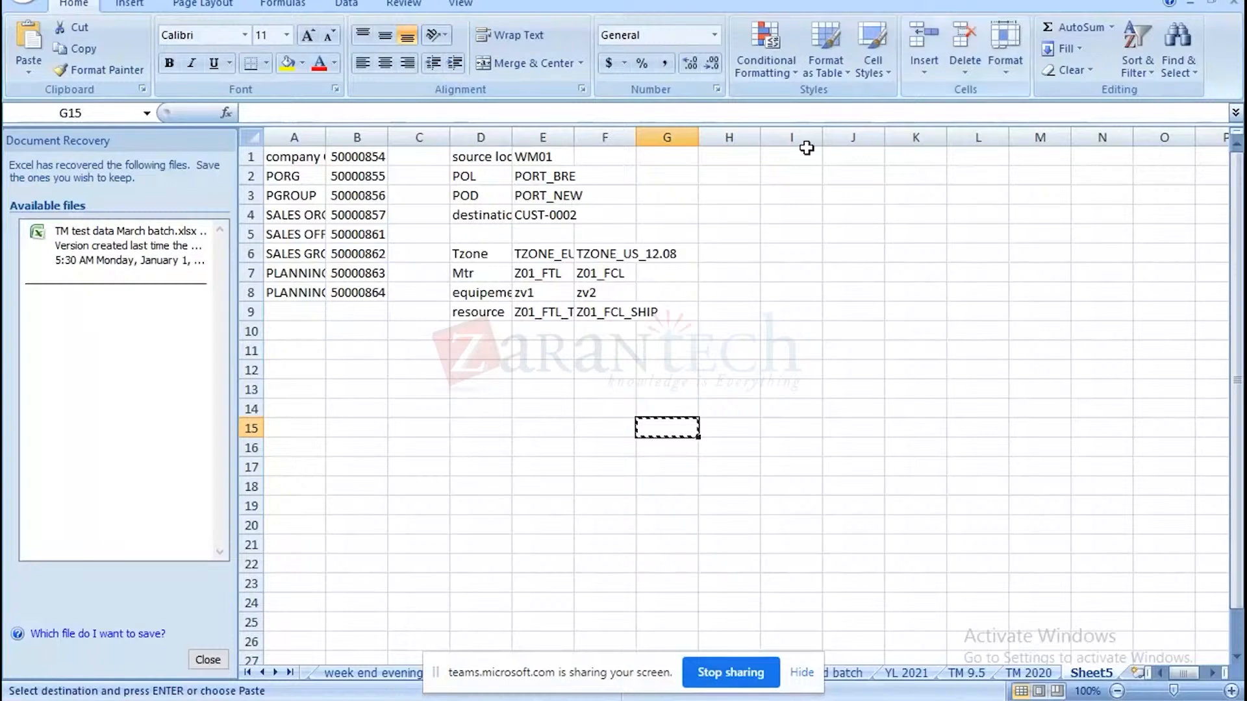
pyautogui.click(542, 273)
pyautogui.hotkey('ctrl', 'c')
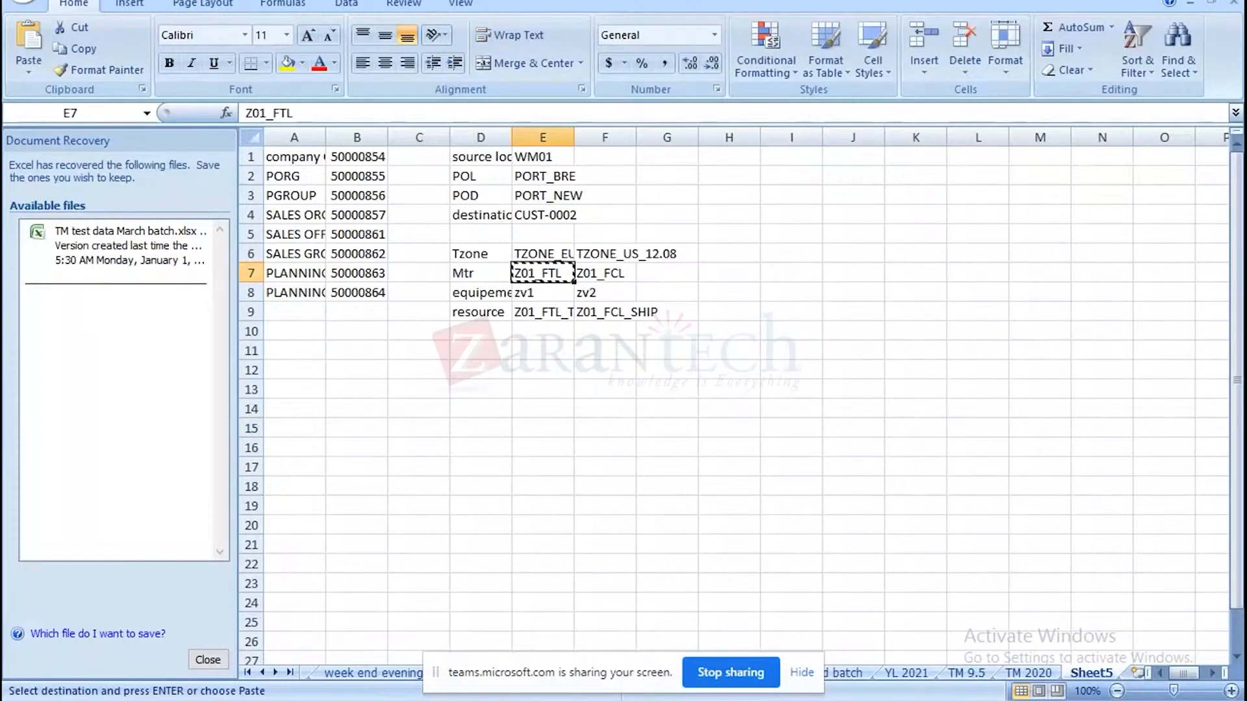
pyautogui.hotkey('alt', 'Tab')
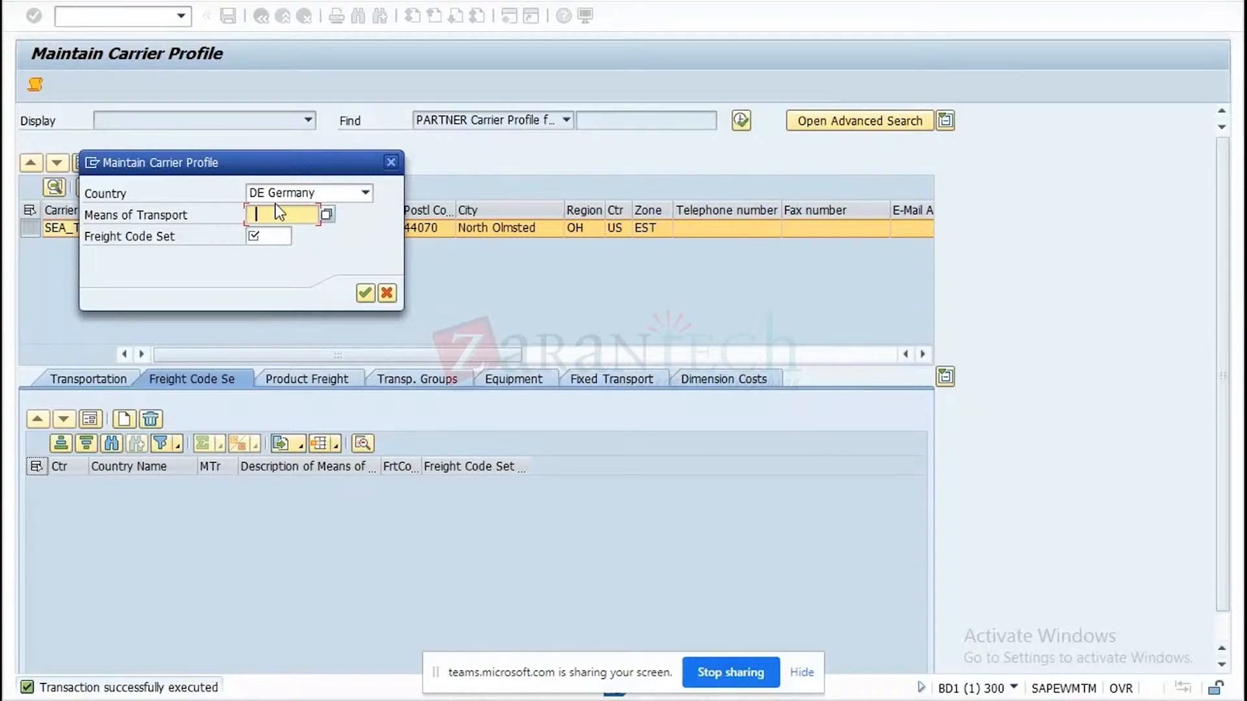
pyautogui.hotkey('ctrl', 'v')
# Choose freight code set FRA1 (freight code for FTL product) and confirm the entry.
pyautogui.click(273, 236)
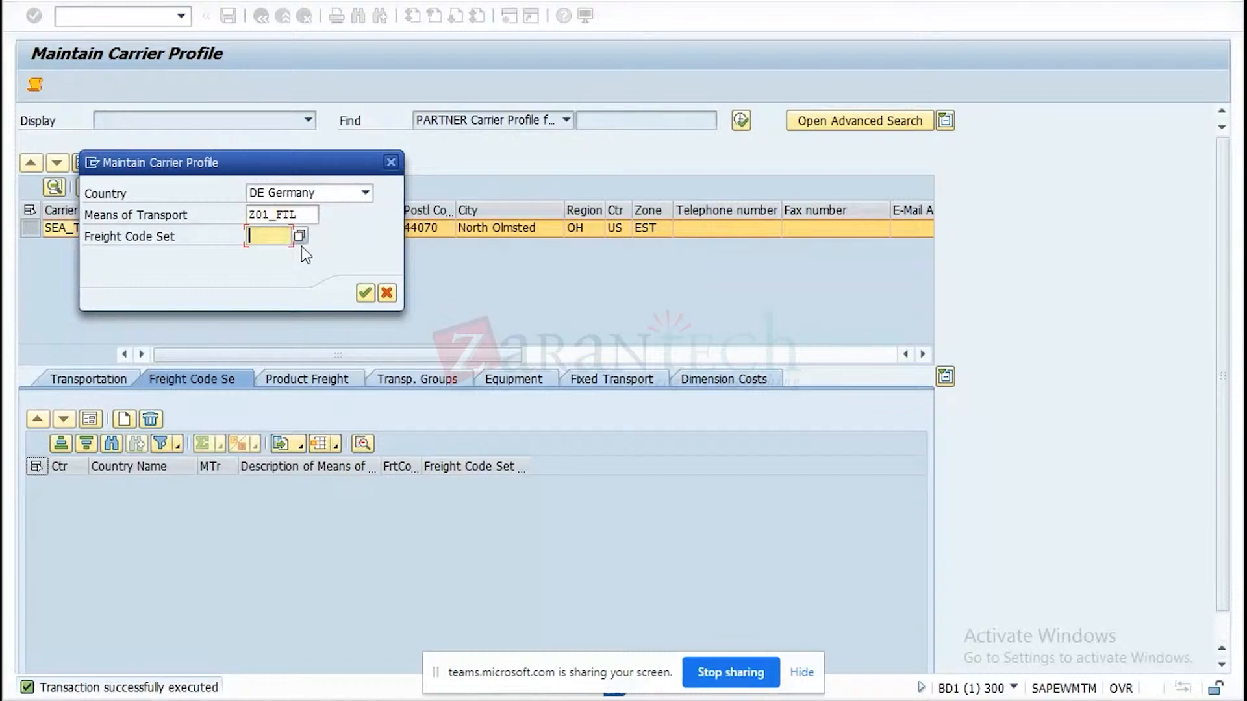
pyautogui.click(299, 236)
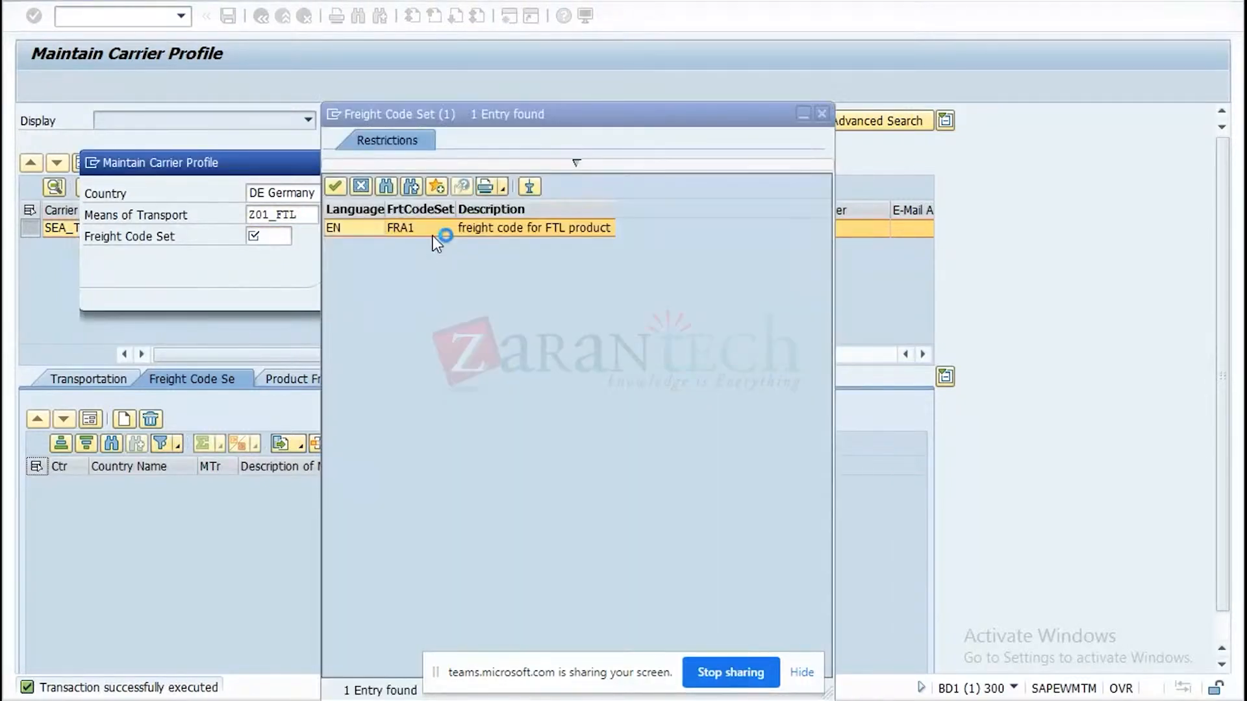
pyautogui.doubleClick(457, 228)
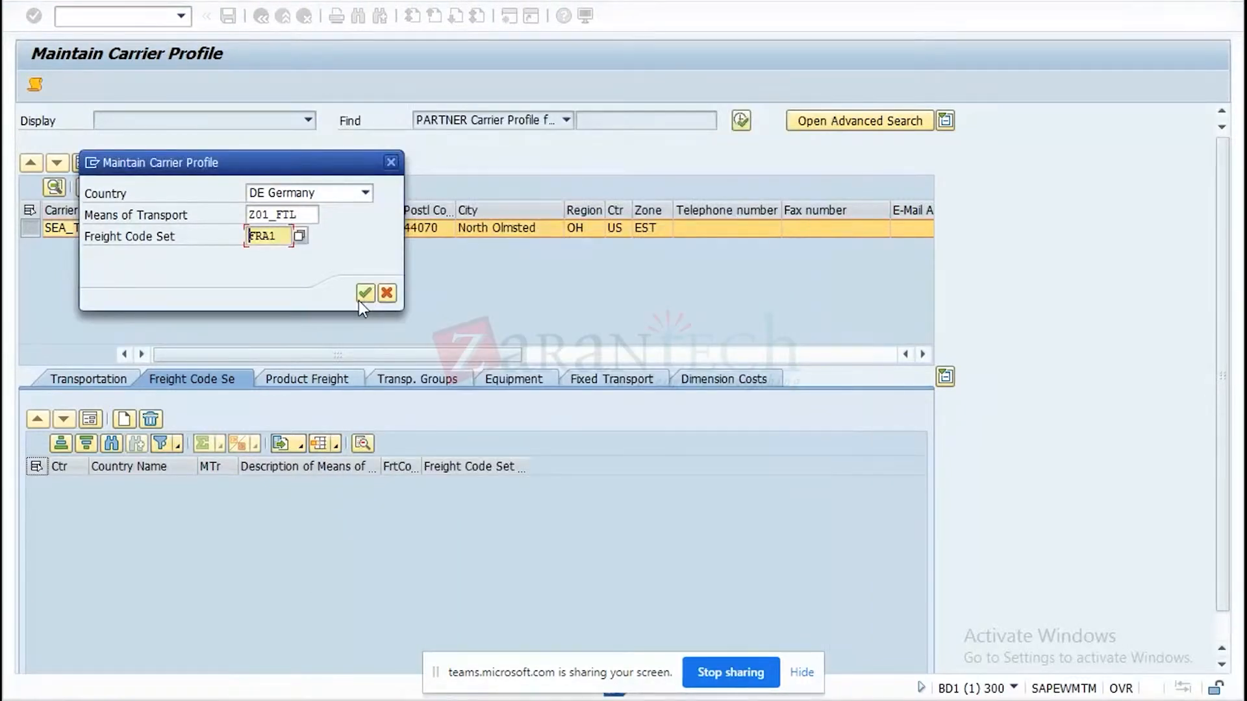
pyautogui.click(364, 294)
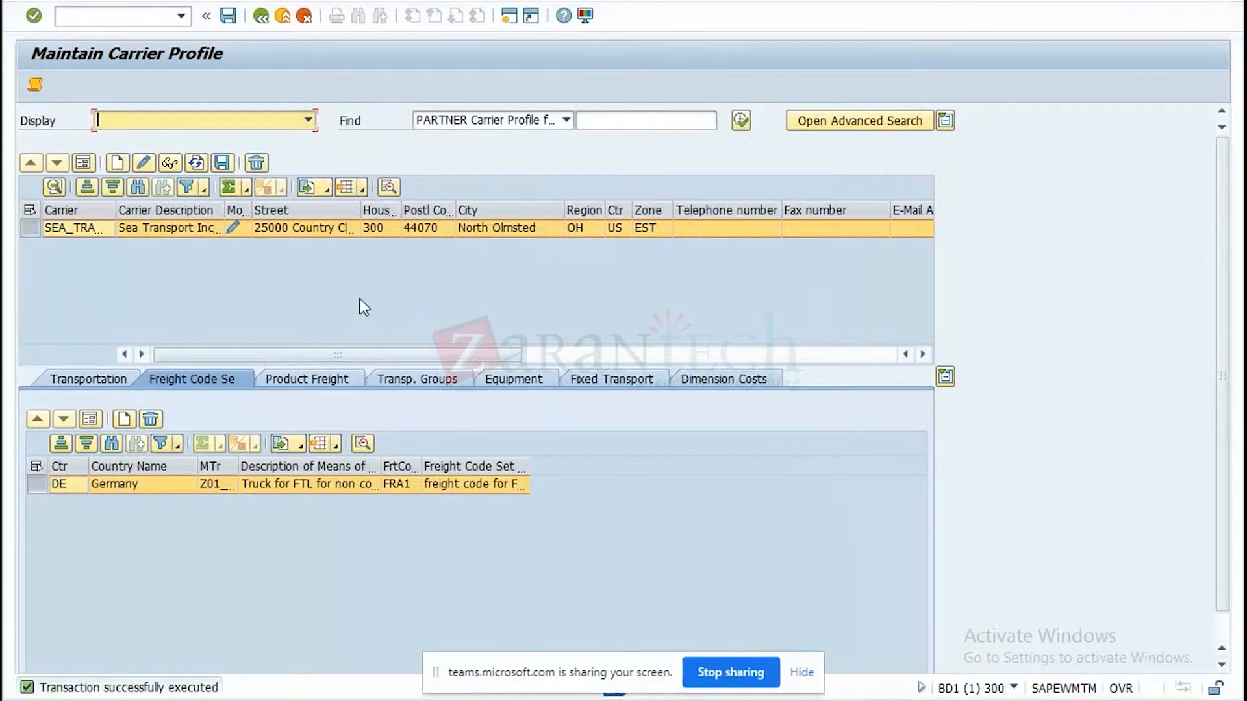
# Add product freight group AMB_PR to the carrier's product freight groups and confirm the entry.
pyautogui.click(336, 381)
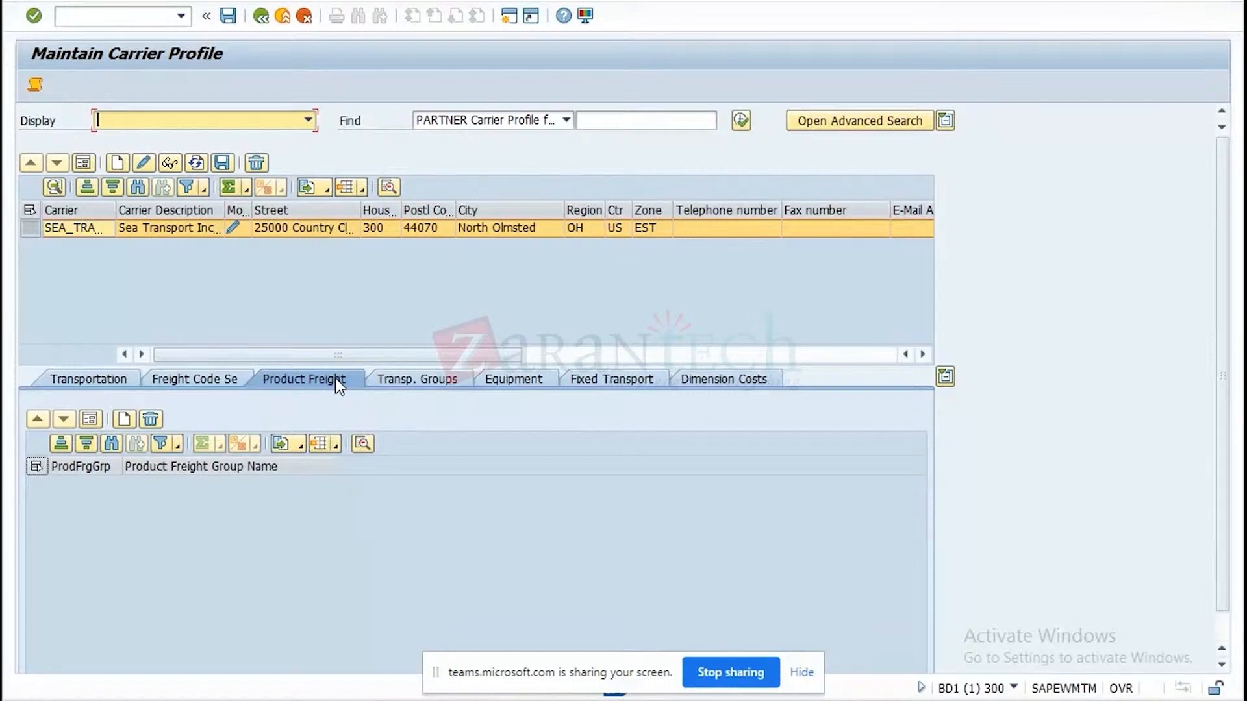
pyautogui.click(124, 419)
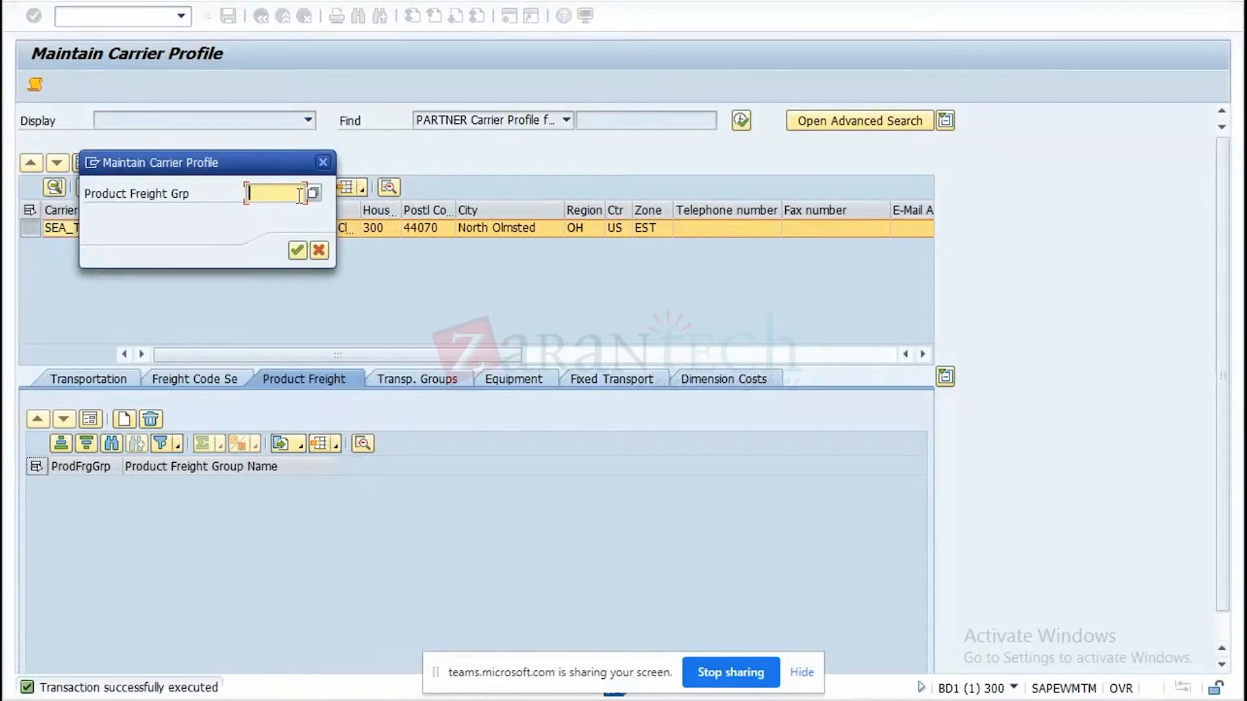
pyautogui.click(313, 193)
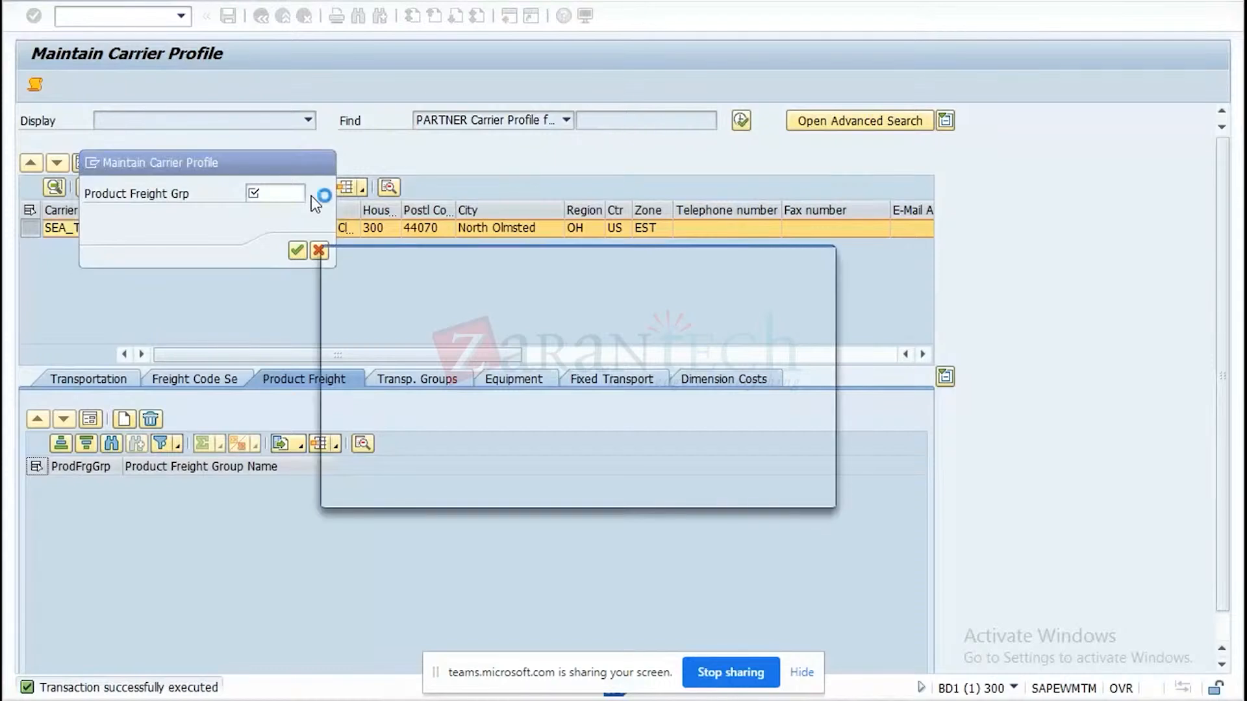
pyautogui.doubleClick(474, 229)
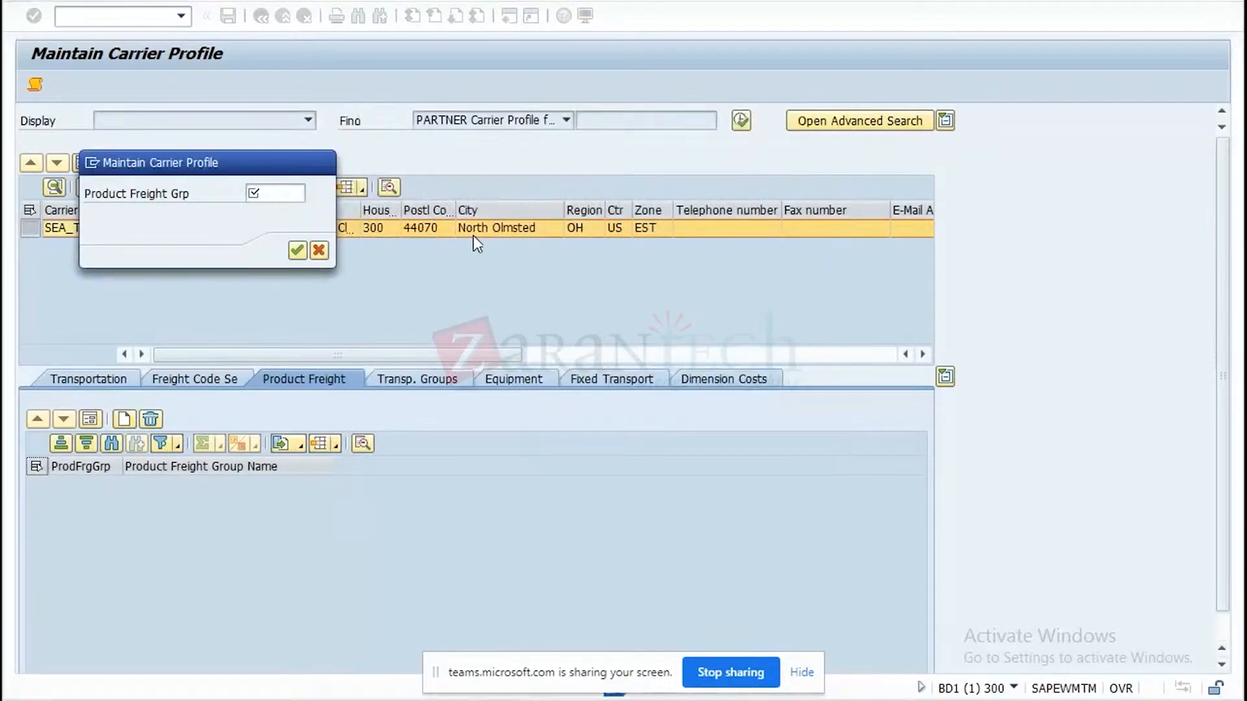
pyautogui.click(288, 252)
pyautogui.click(297, 254)
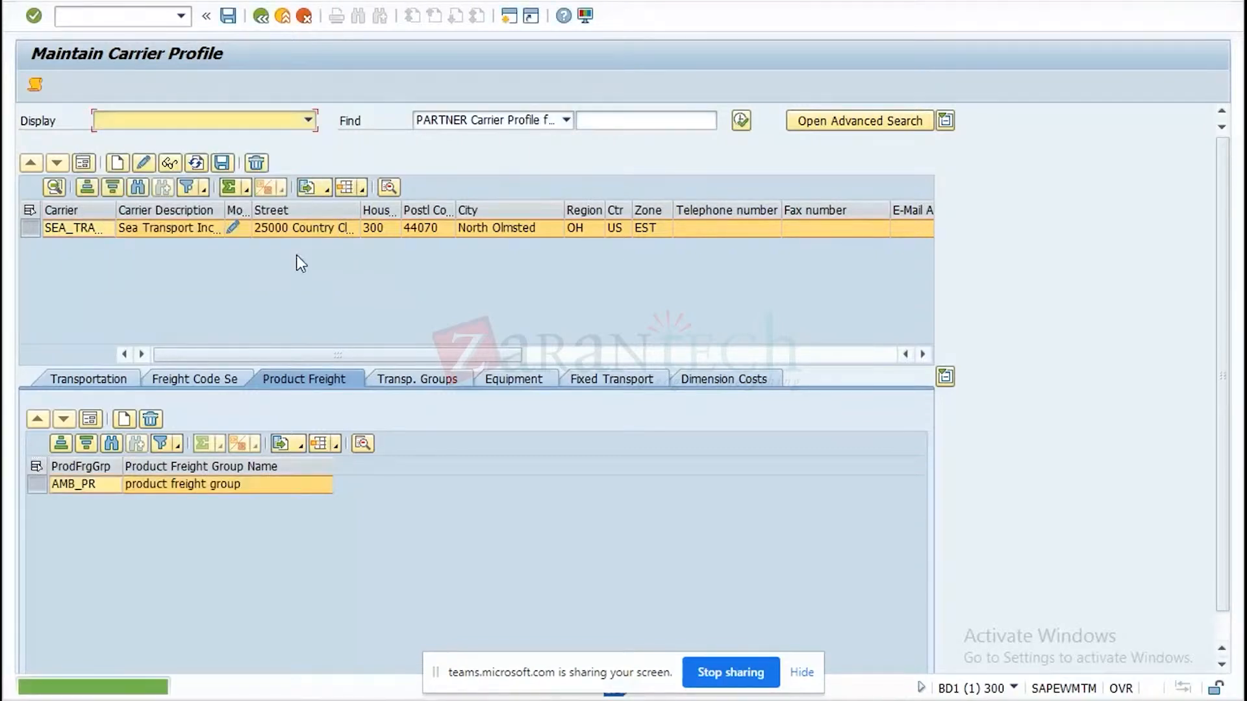
# Add transportation group TM00 Dry Product to the carrier's transportation groups and confirm the entry.
pyautogui.click(420, 379)
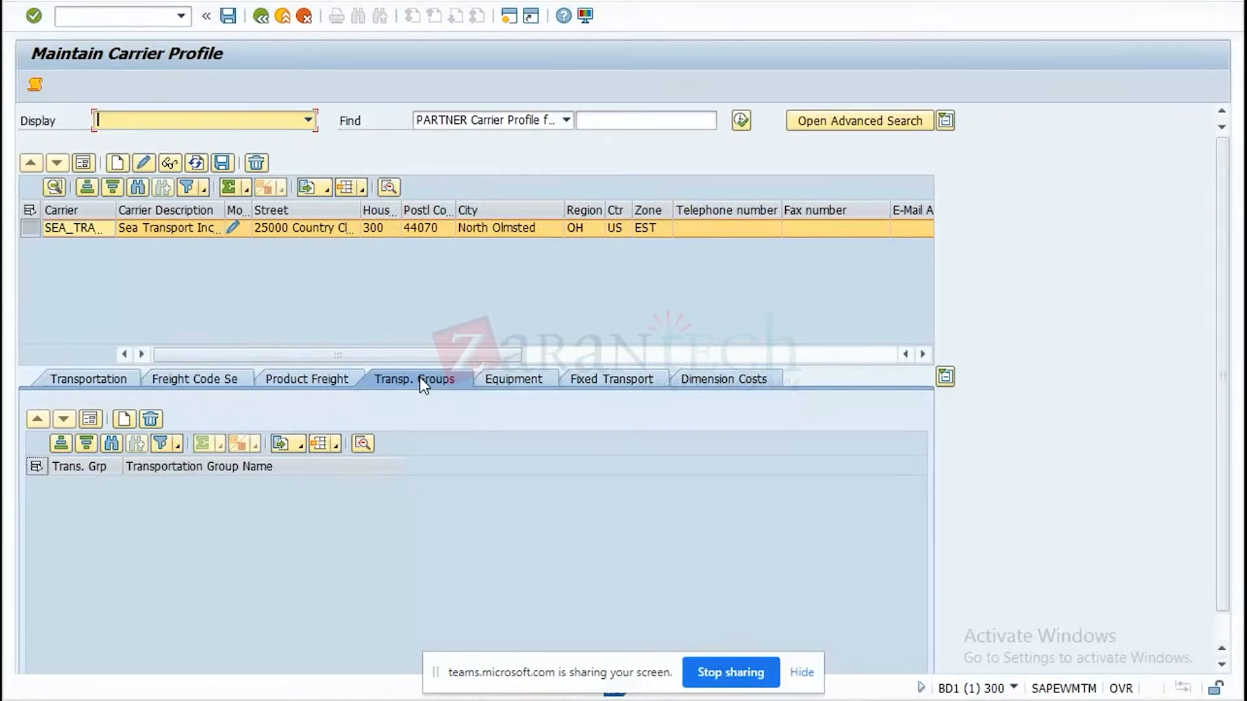
pyautogui.click(130, 416)
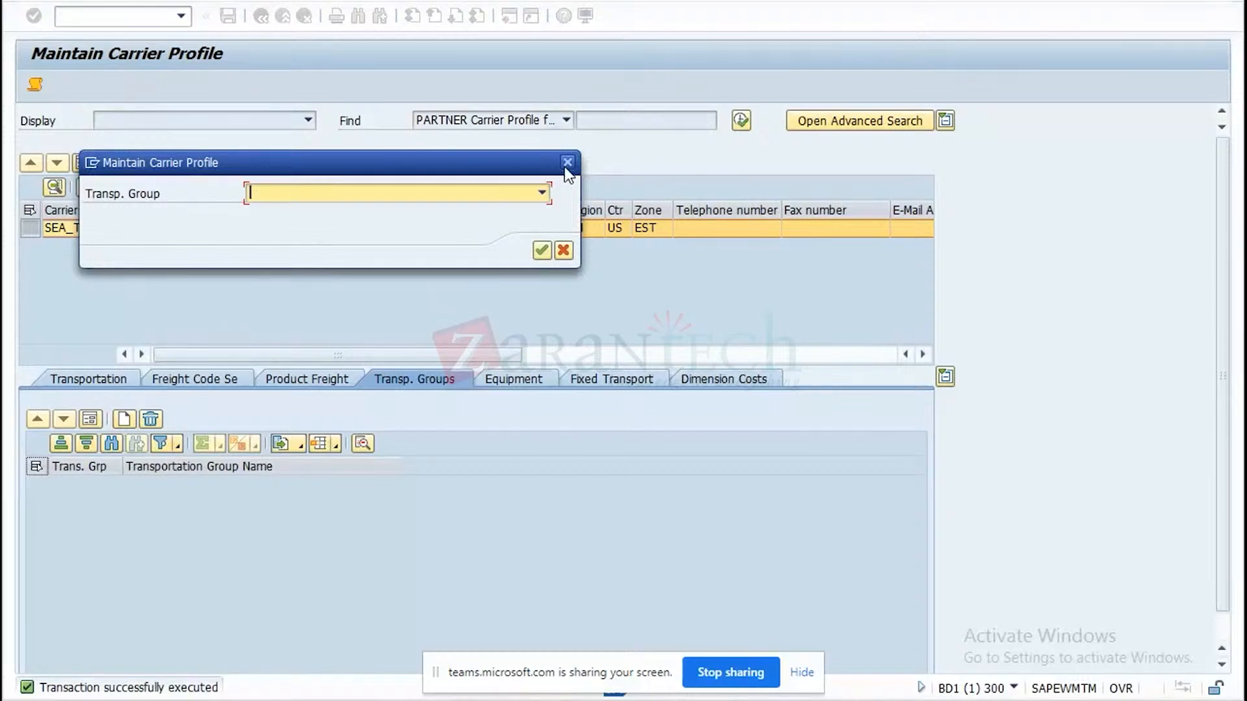
pyautogui.click(542, 193)
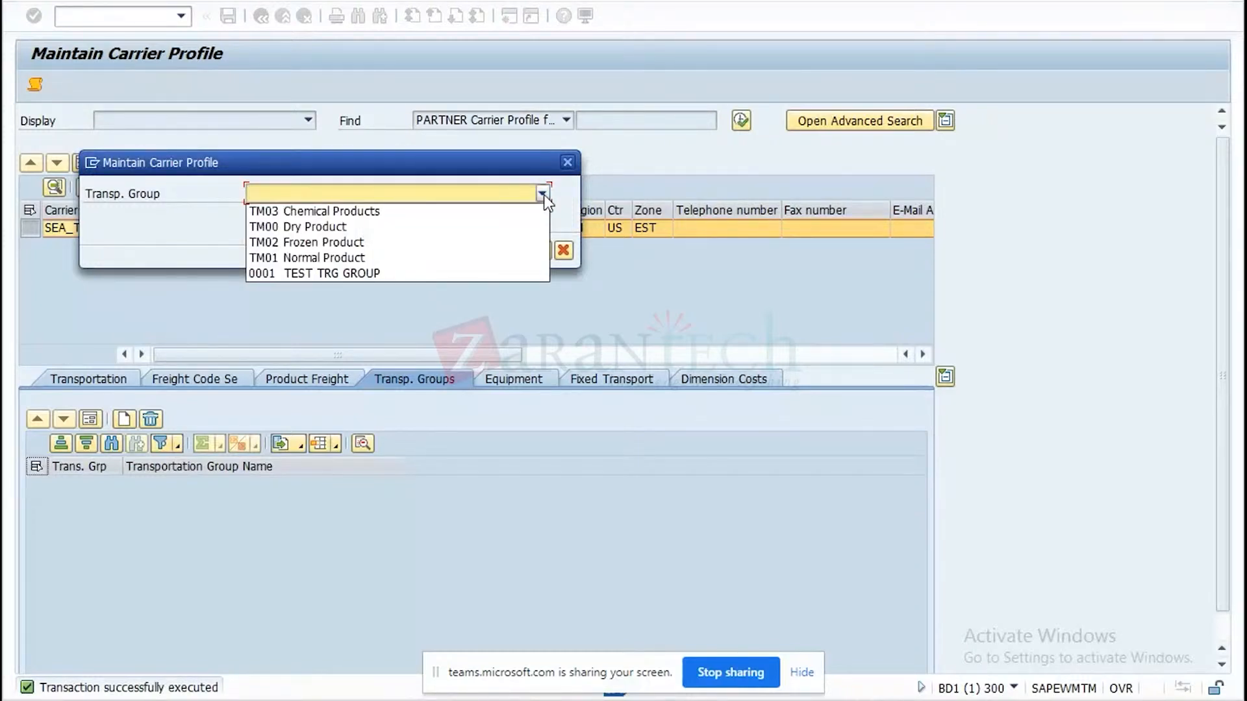
pyautogui.click(336, 225)
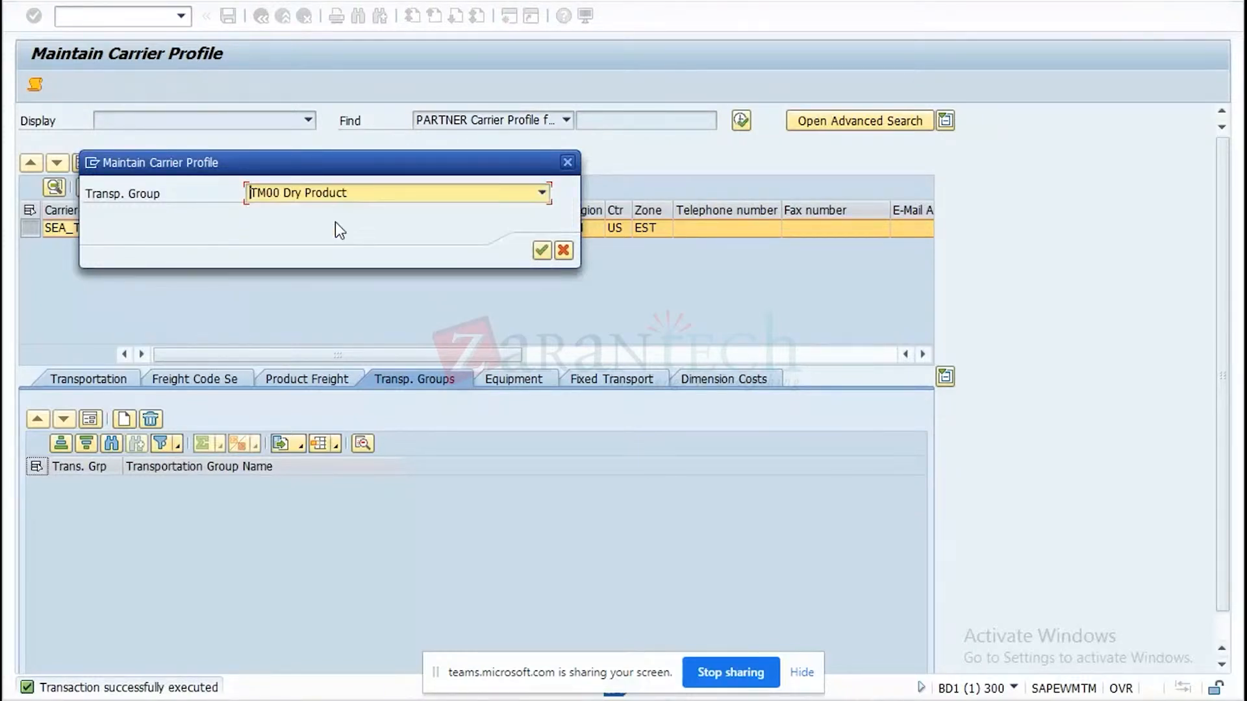
pyautogui.click(543, 250)
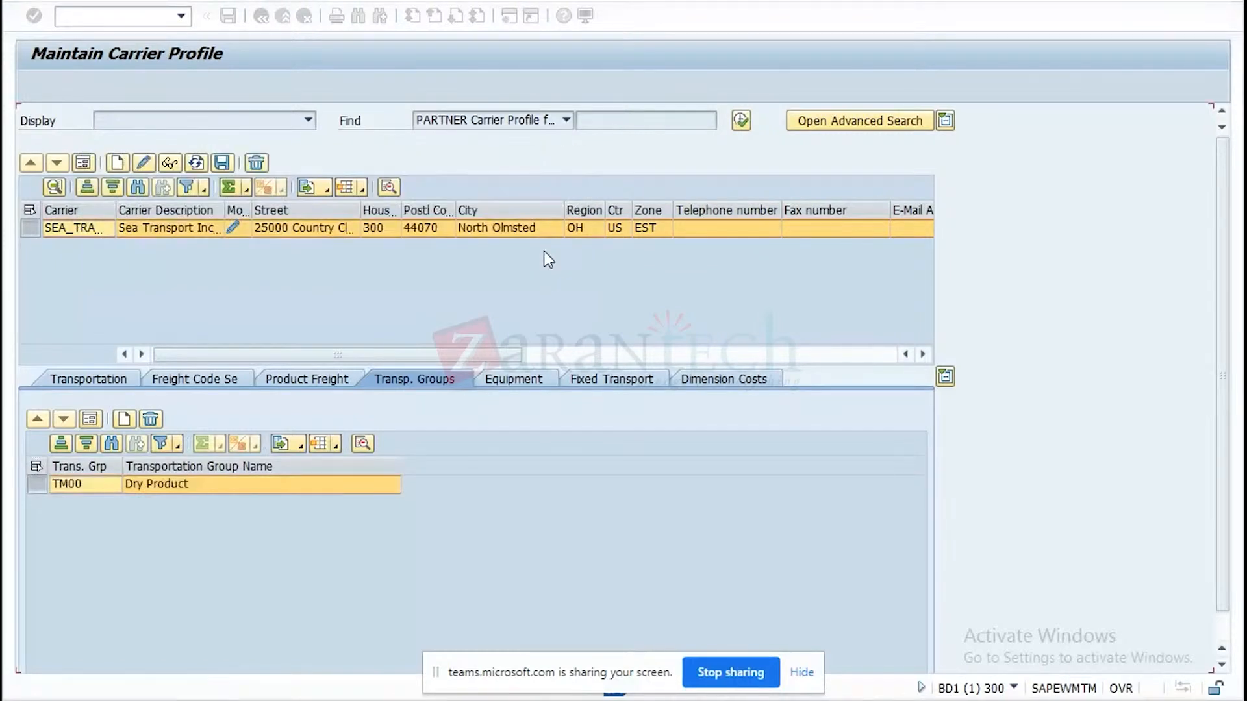
# Start a new equipment entry for the carrier and copy WM01 from the Excel test data into its start location.
pyautogui.click(512, 381)
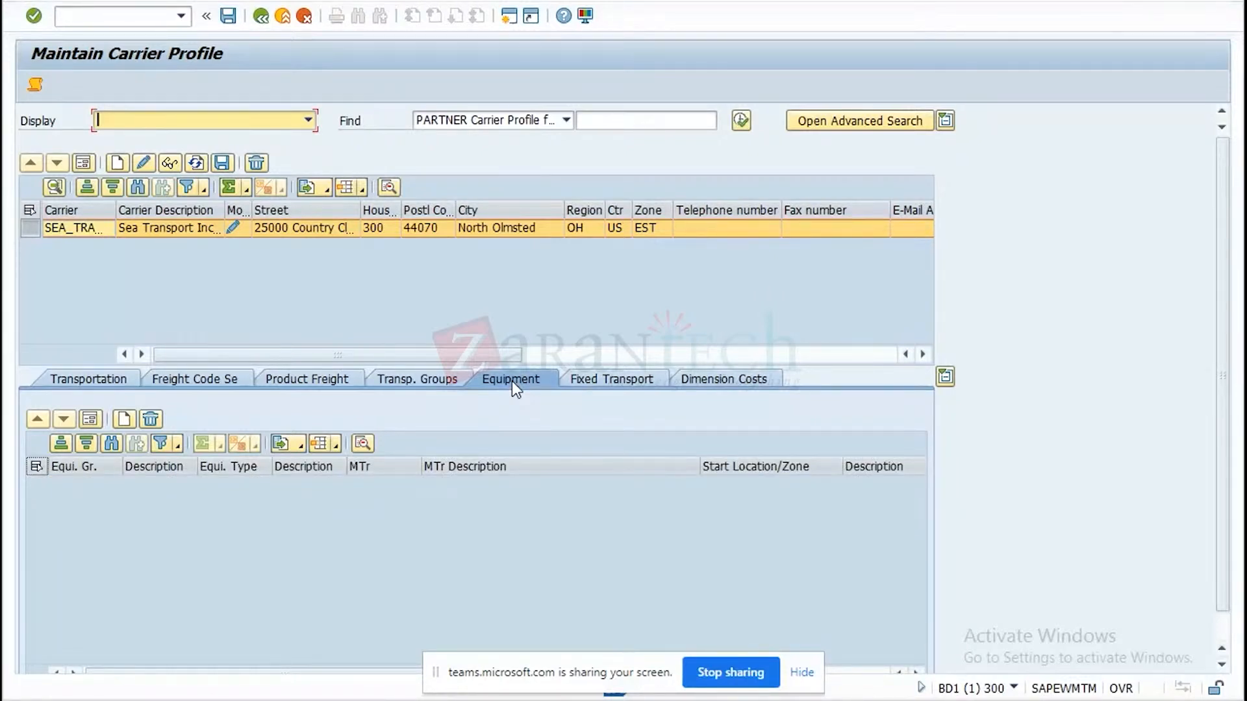
pyautogui.click(127, 419)
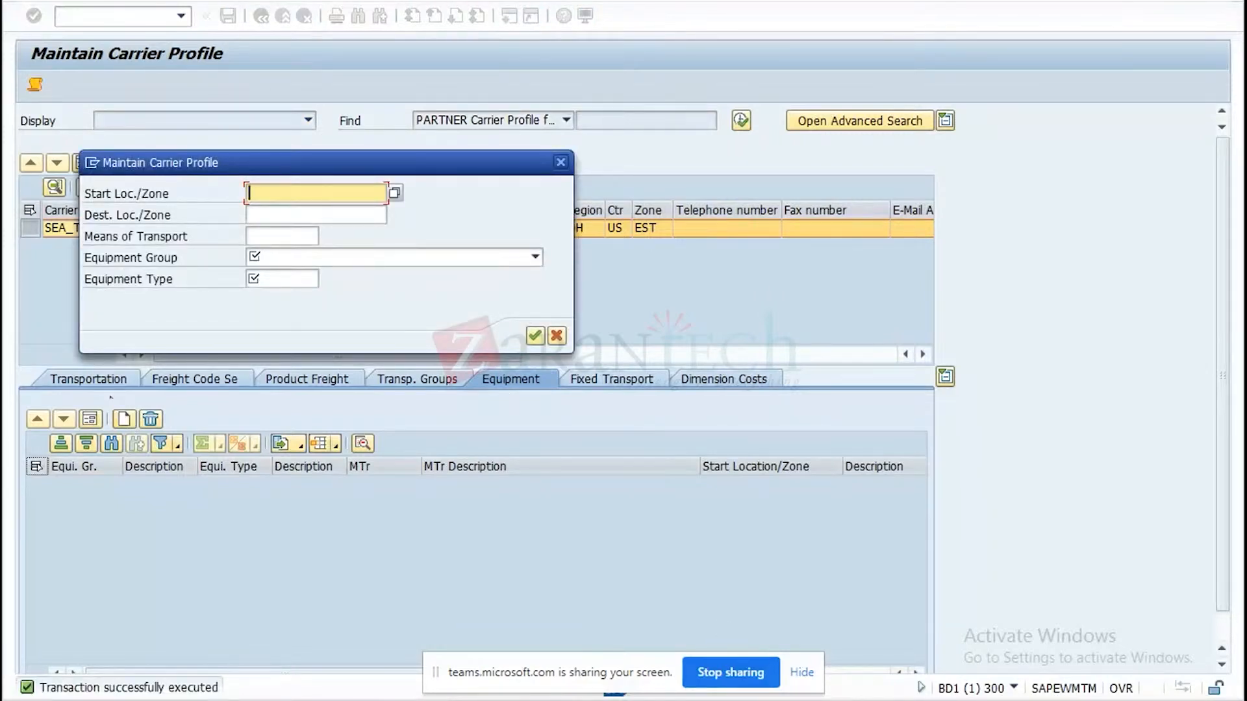
pyautogui.hotkey('alt', 'Tab')
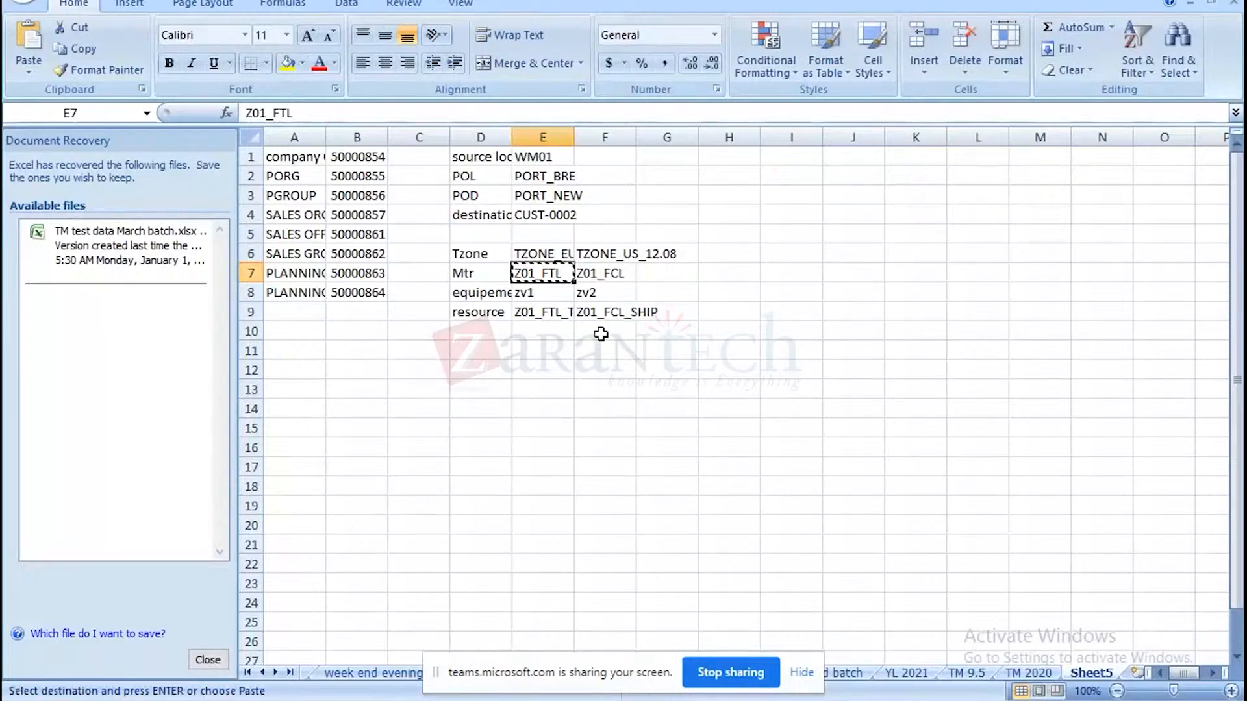
pyautogui.click(545, 157)
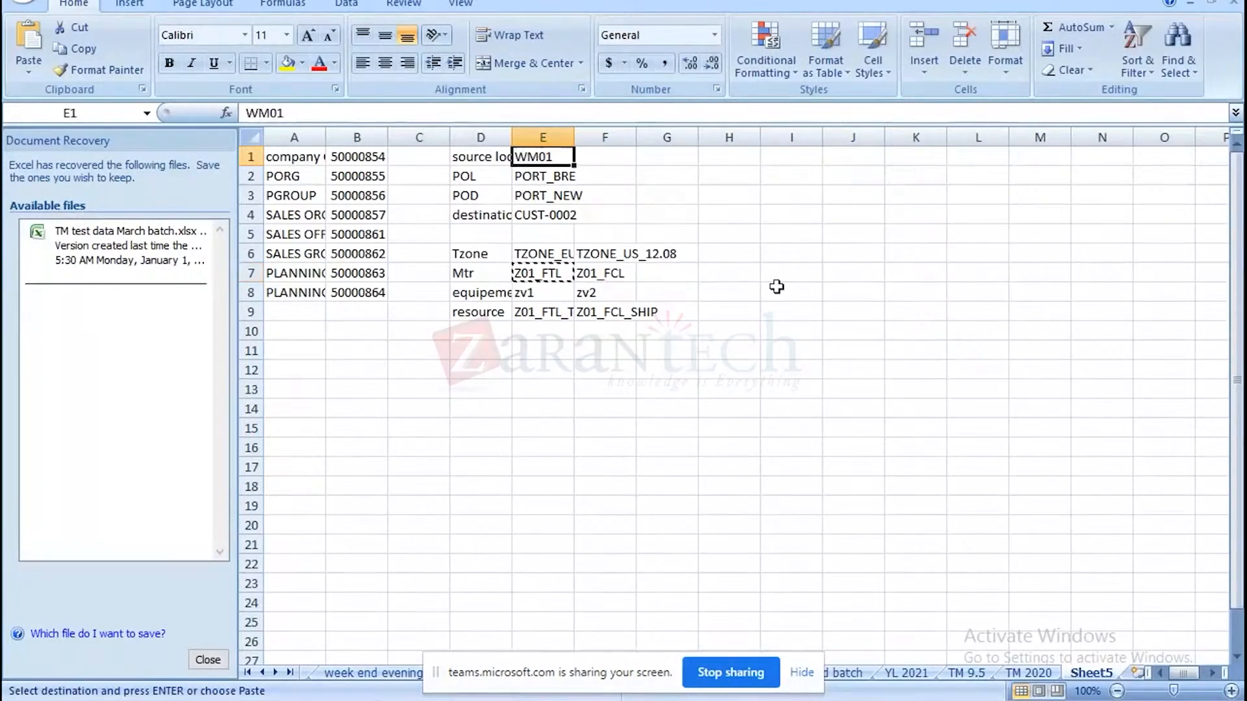
pyautogui.hotkey('ctrl', 'c')
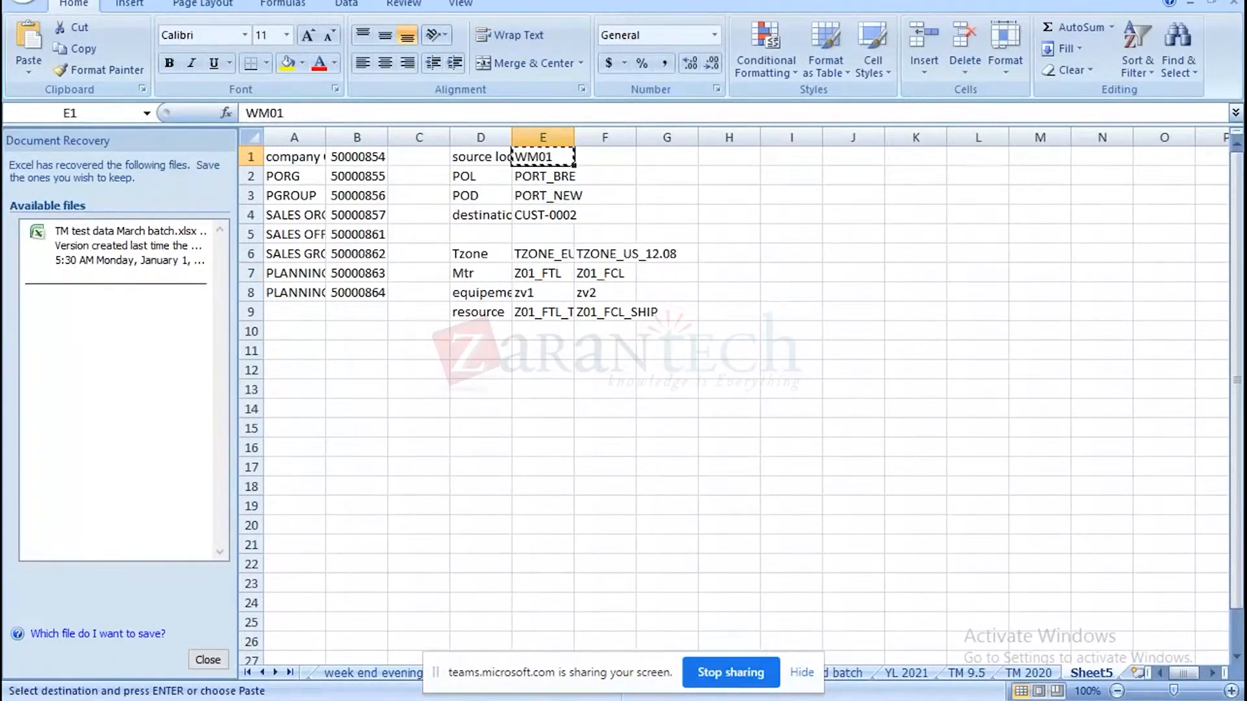
pyautogui.hotkey('alt', 'Tab')
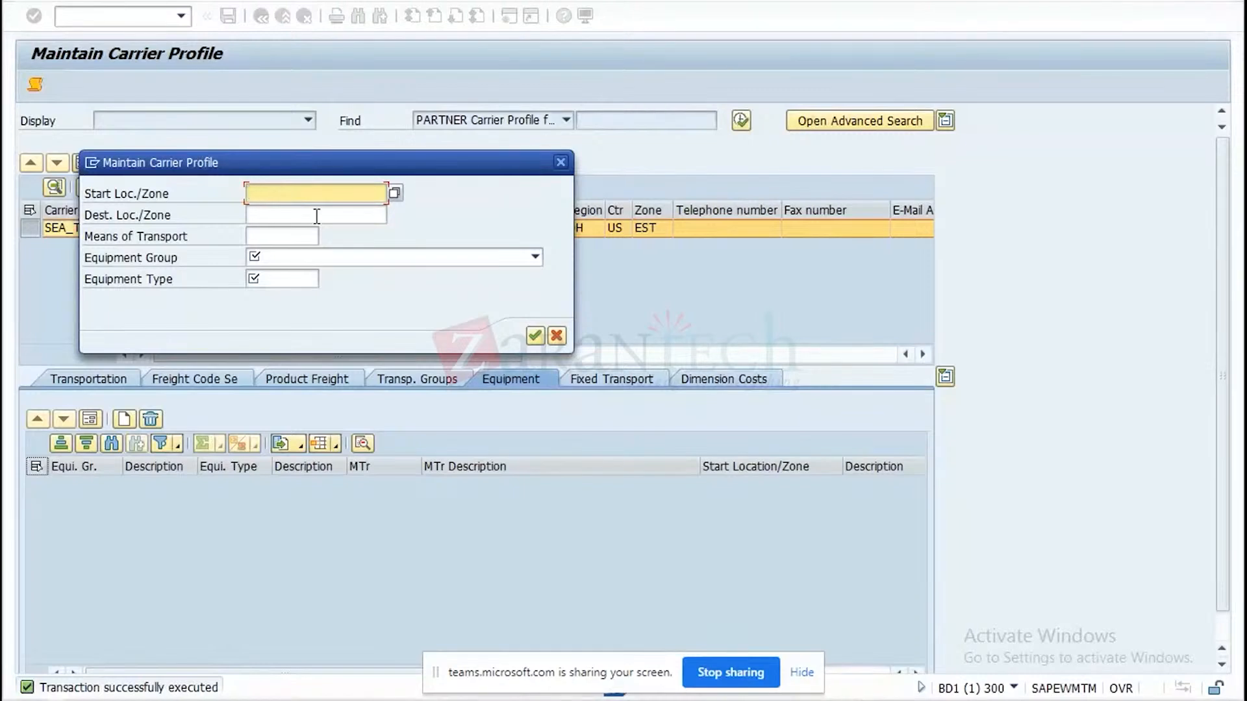
pyautogui.hotkey('ctrl', 'v')
# Copy the port of loading PORT_BRE from the Excel test data into the equipment entry's destination location.
pyautogui.hotkey('alt', 'Tab')
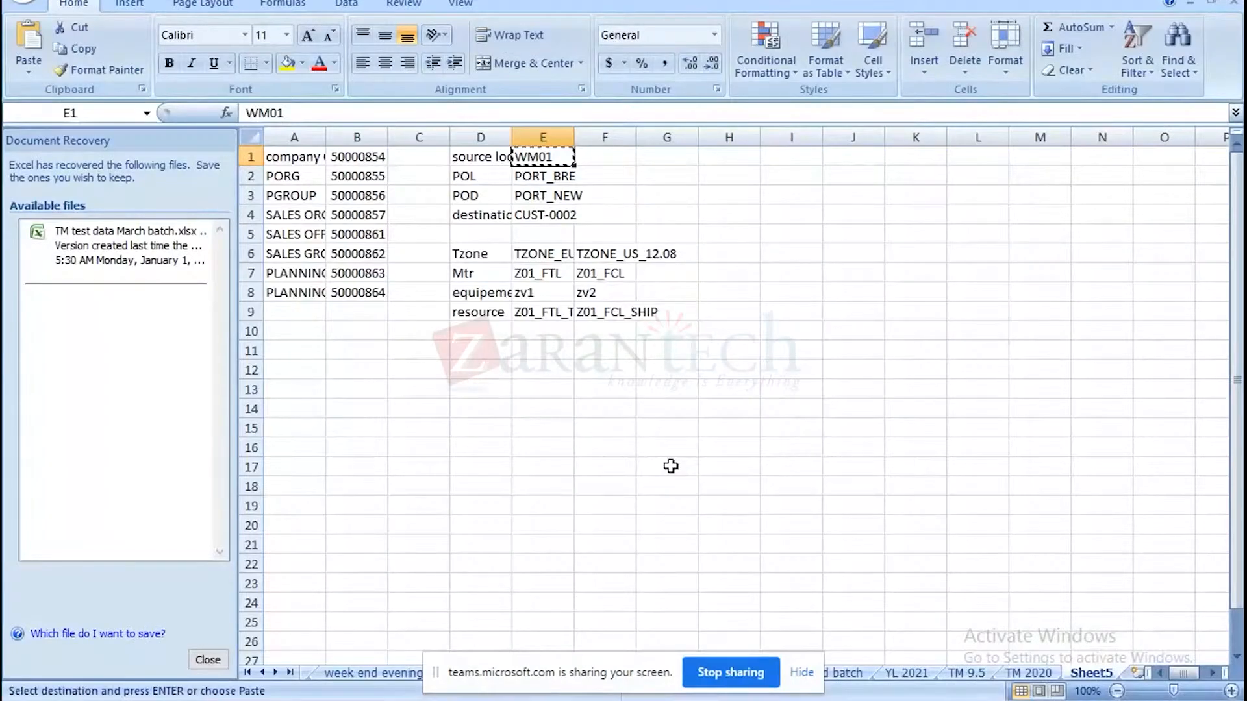
pyautogui.press('Down')
pyautogui.press('Down')
pyautogui.press('Down')
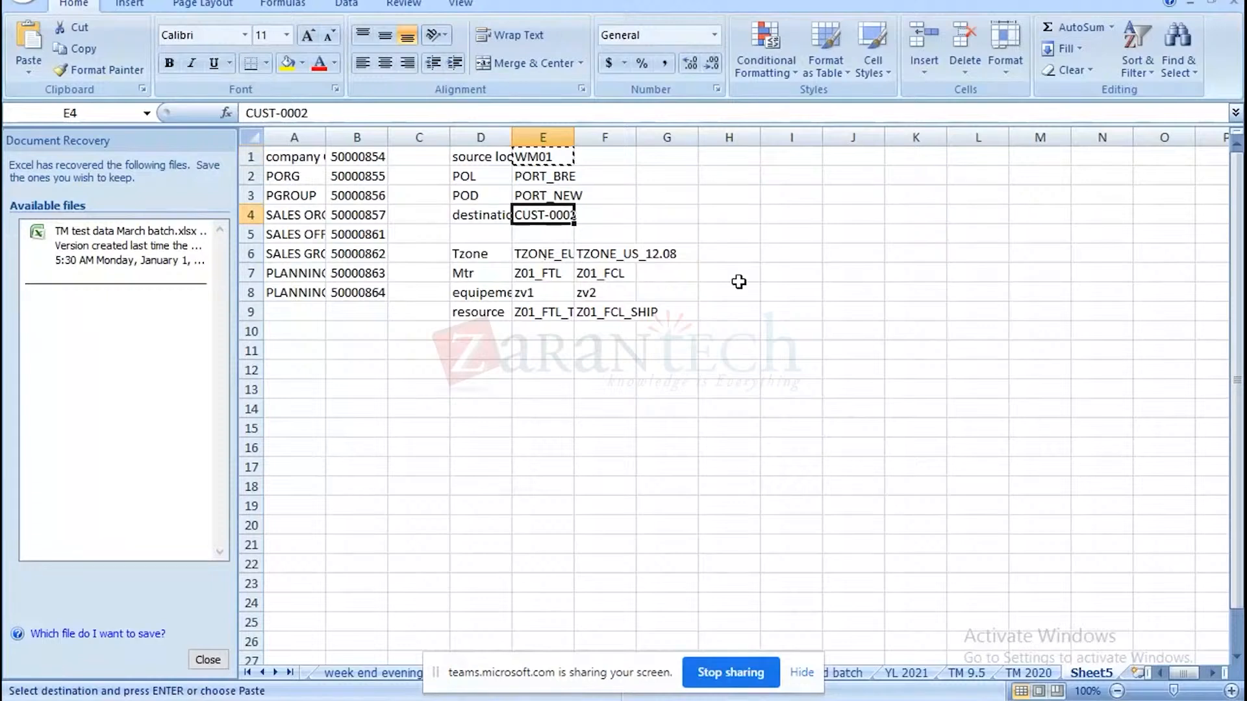
pyautogui.hotkey('ctrl', 'c')
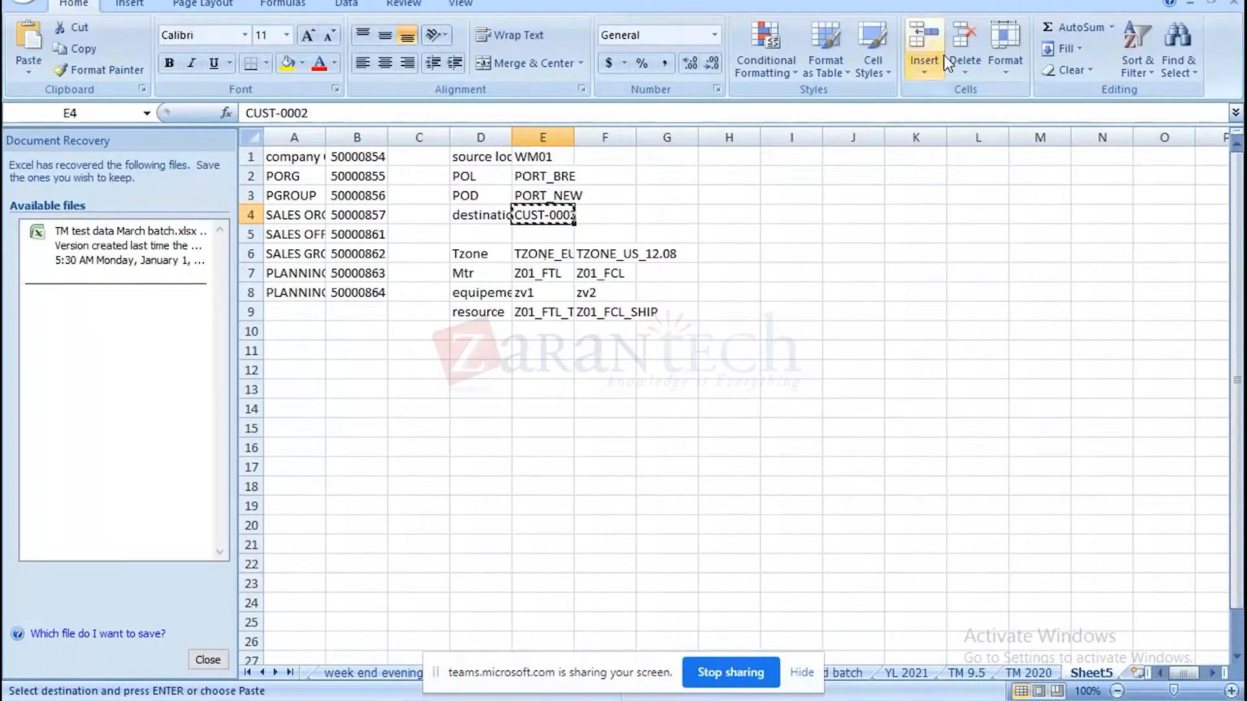
pyautogui.click(529, 177)
pyautogui.hotkey('ctrl', 'c')
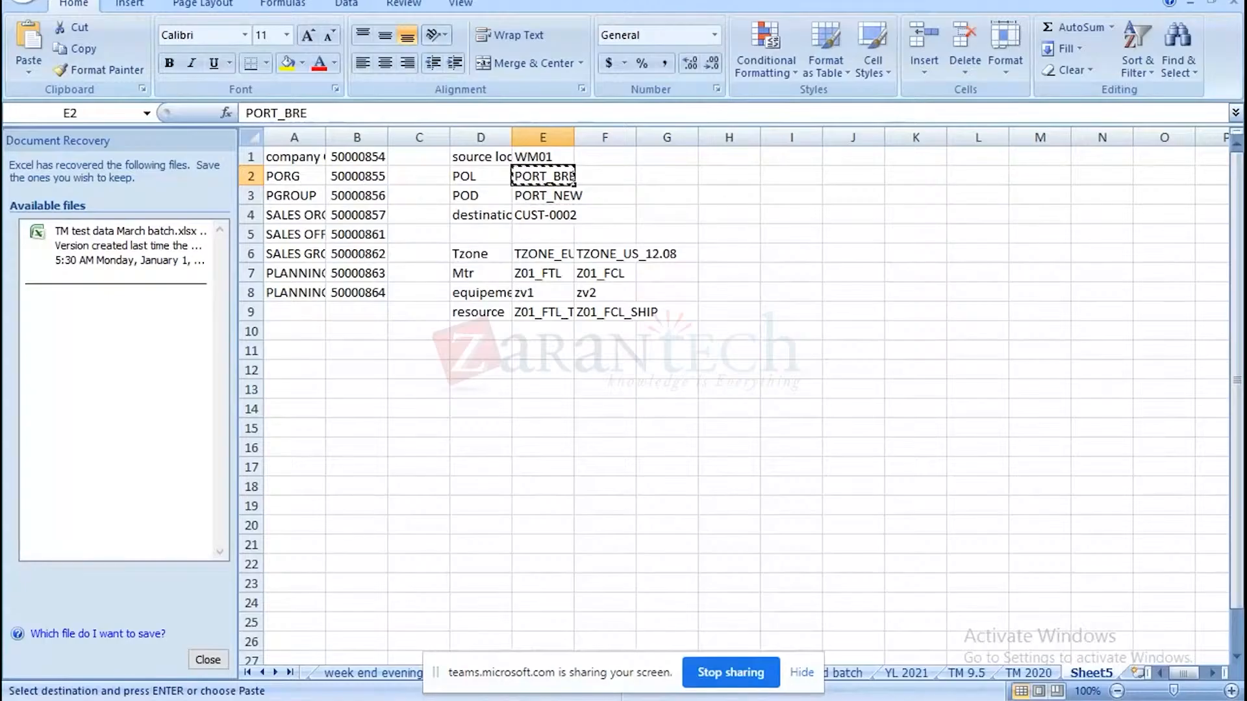
pyautogui.hotkey('alt', 'Tab')
pyautogui.click(301, 195)
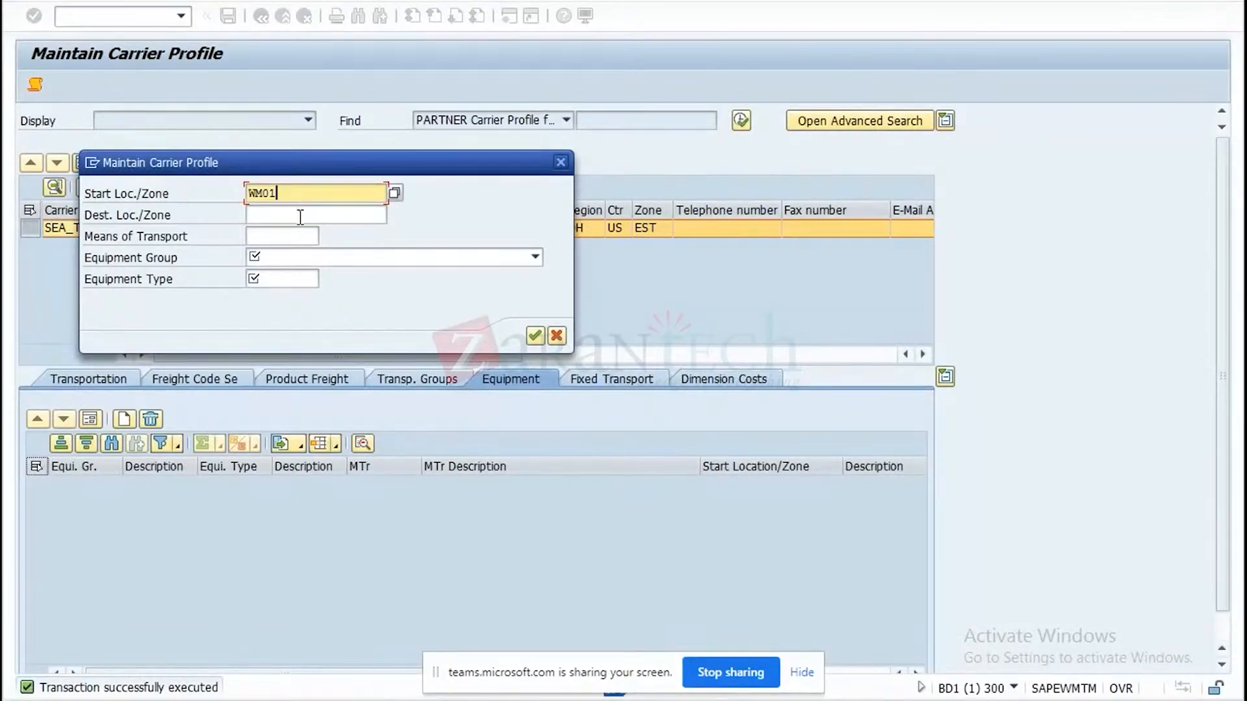
pyautogui.click(300, 216)
pyautogui.hotkey('ctrl', 'v')
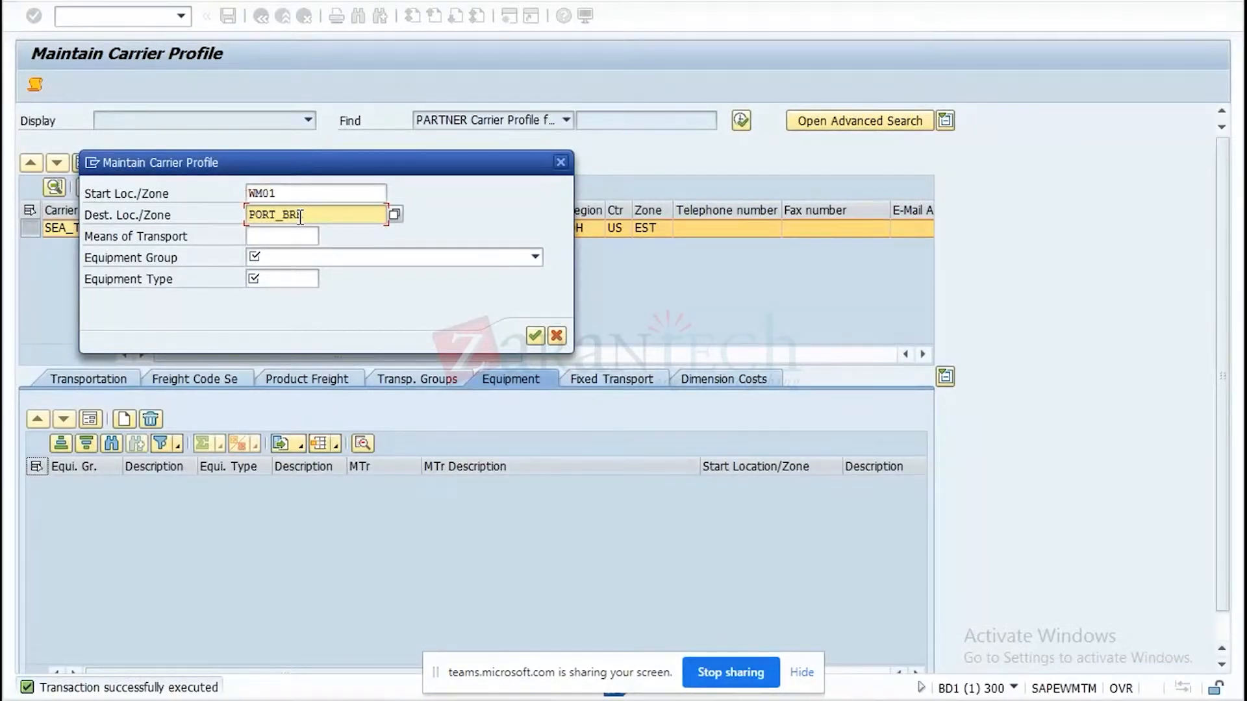
# Set the equipment entry's group to CN Container and its type to 01B0 (10 ft bulk container), and confirm the entry.
pyautogui.click(534, 255)
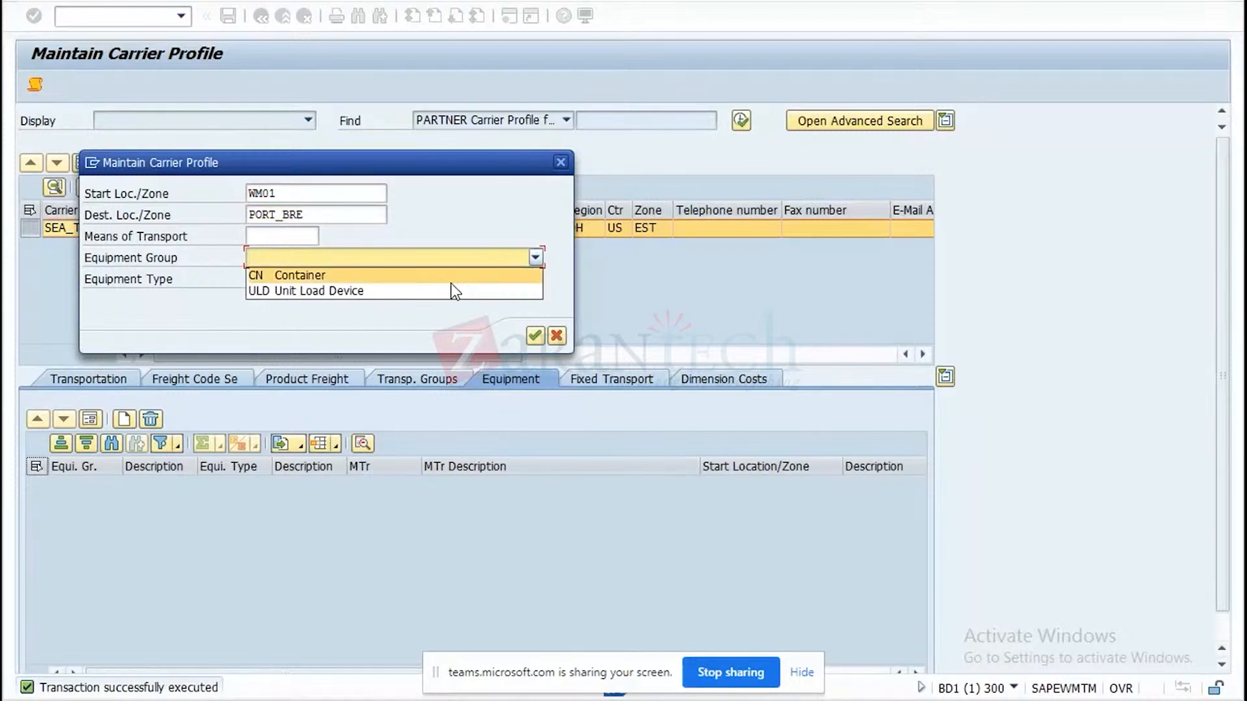
pyautogui.click(395, 278)
pyautogui.click(306, 279)
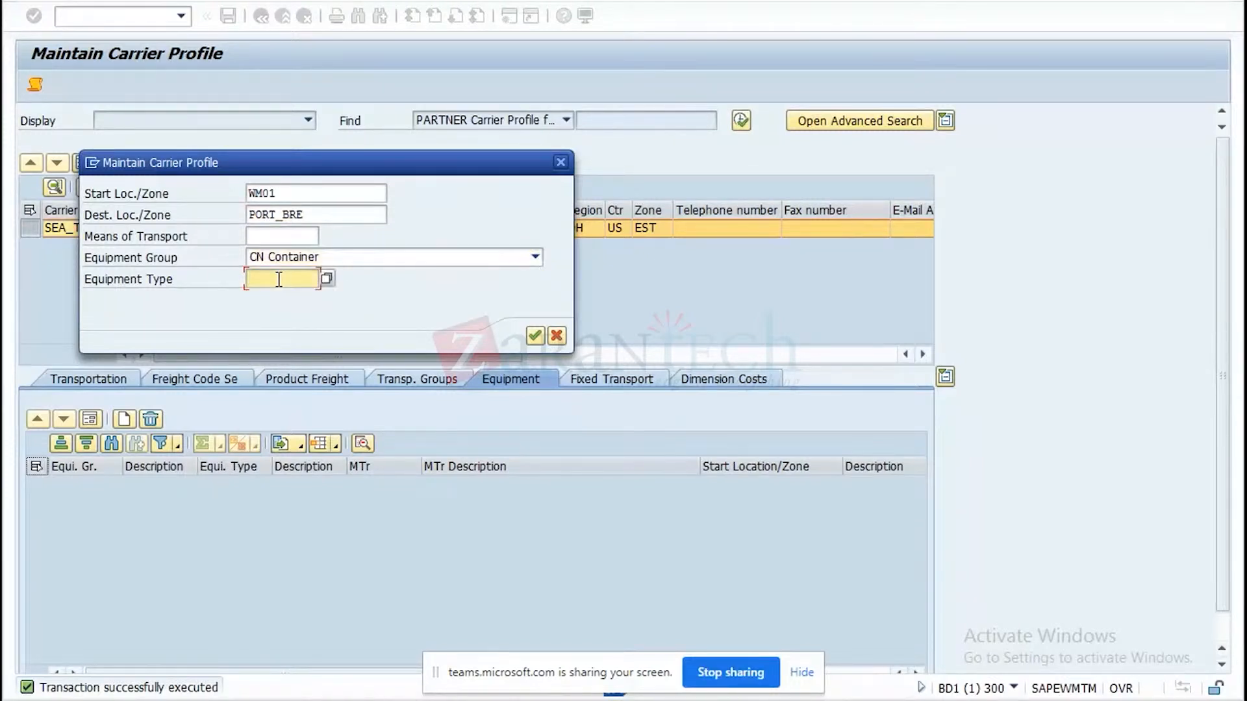
pyautogui.click(327, 280)
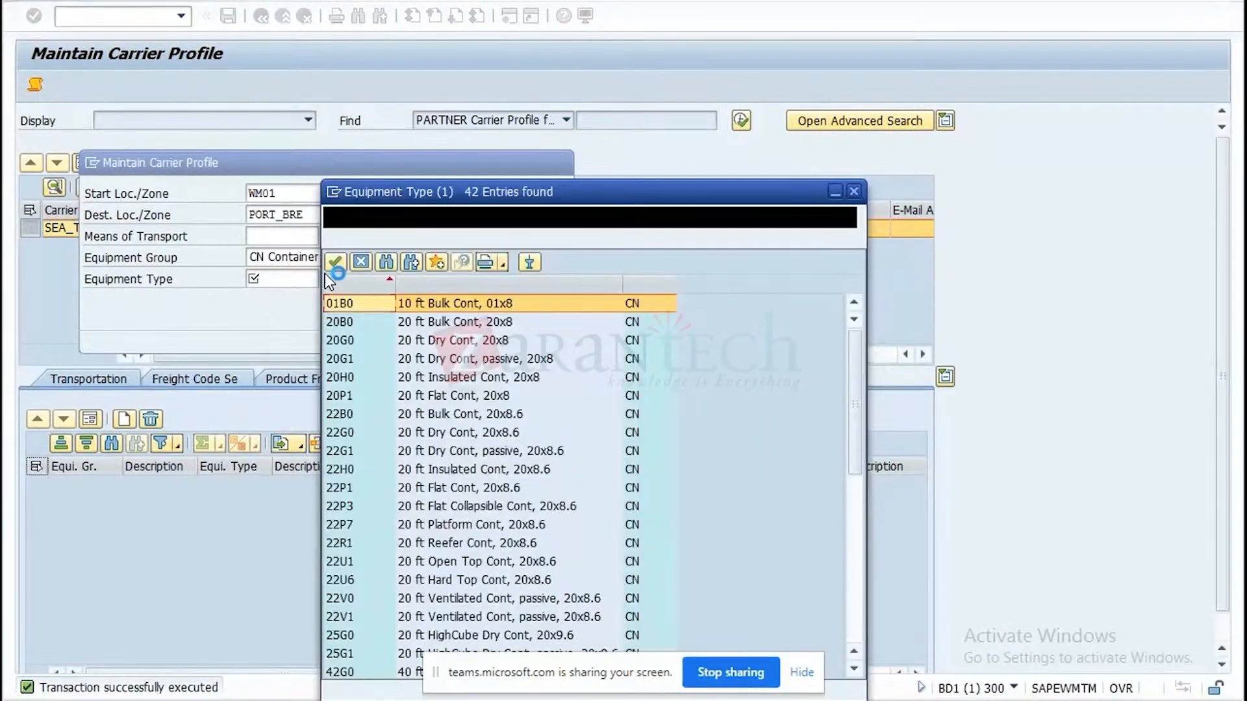
pyautogui.doubleClick(338, 301)
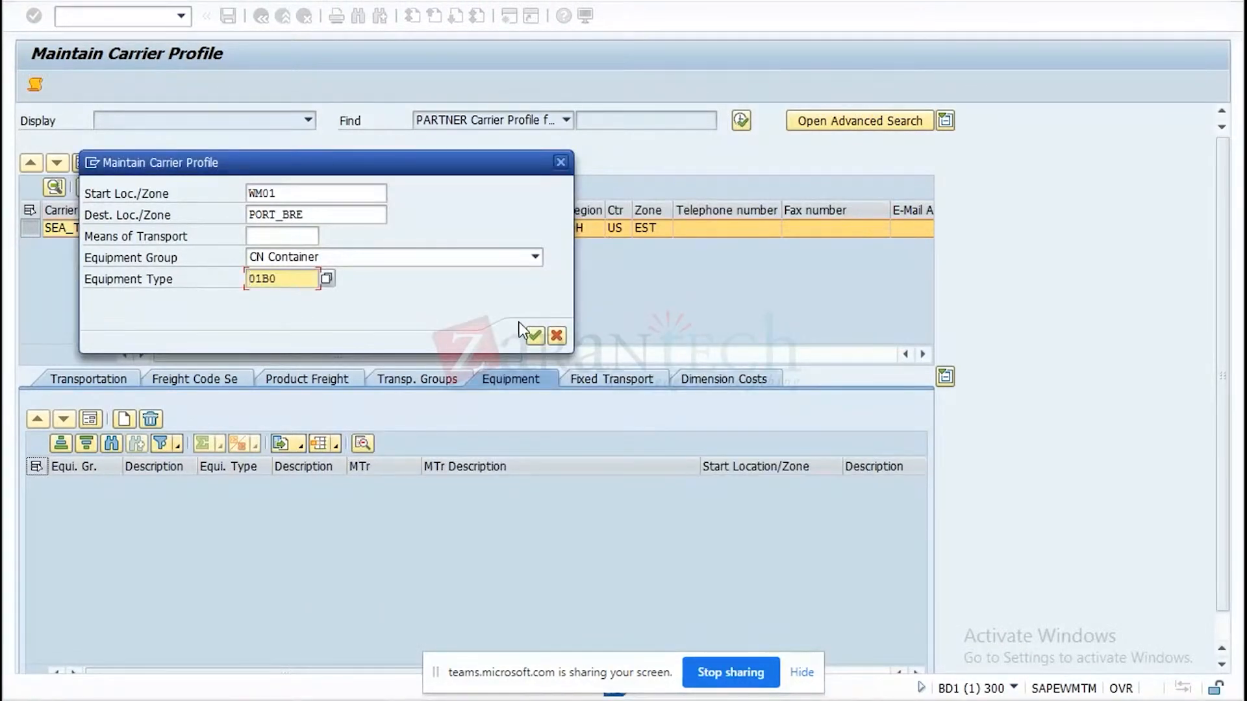
pyautogui.click(531, 337)
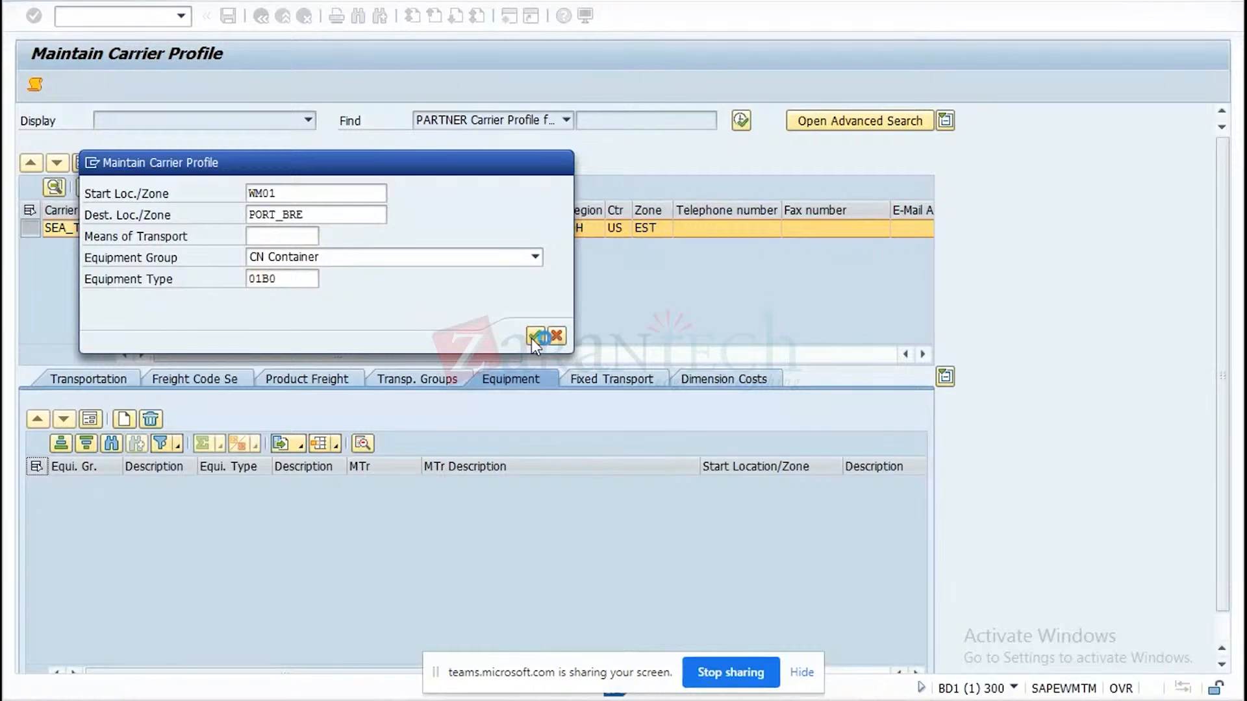
# Start a new fixed transportation cost entry and copy Z01_FTL from the Excel test data into its means of transport.
pyautogui.click(638, 390)
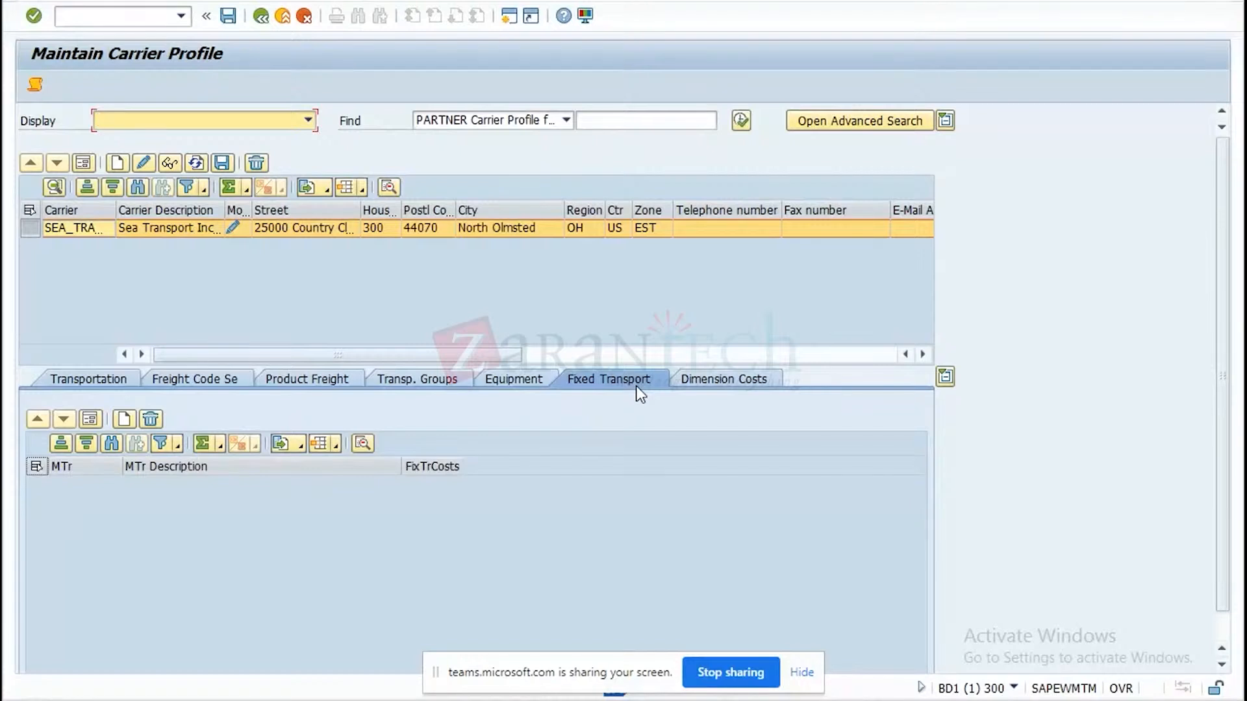
pyautogui.click(124, 419)
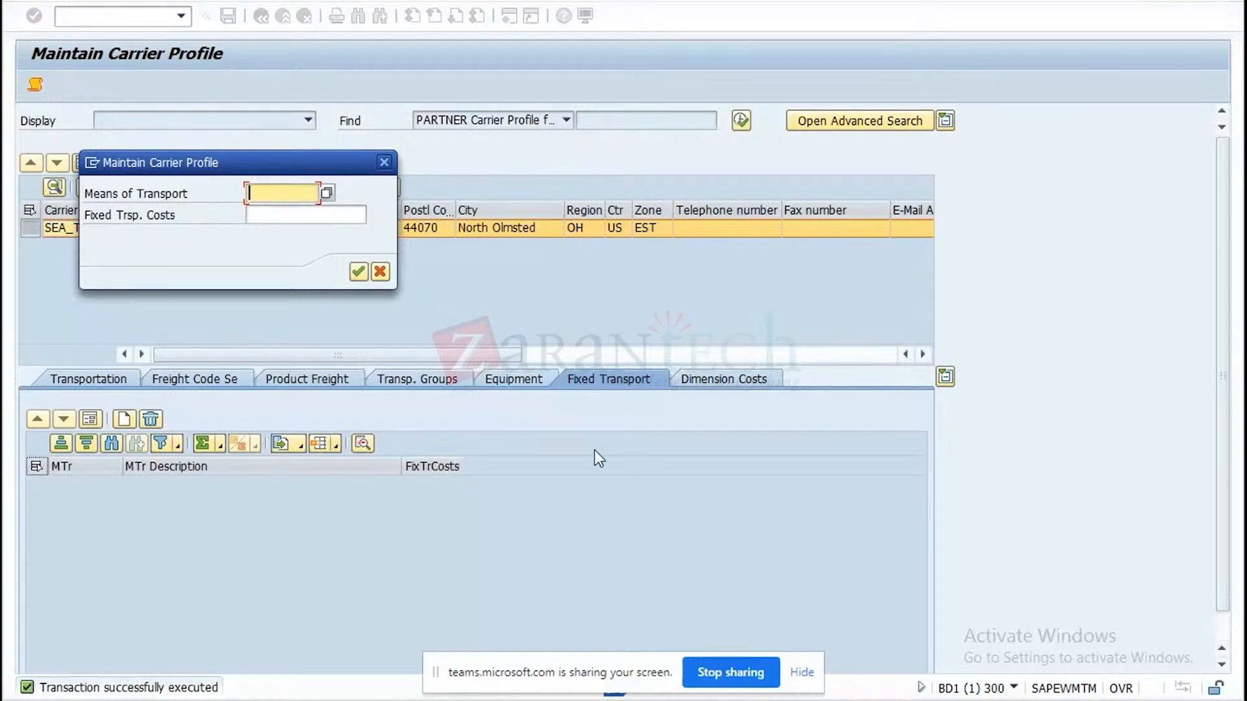
pyautogui.click(645, 699)
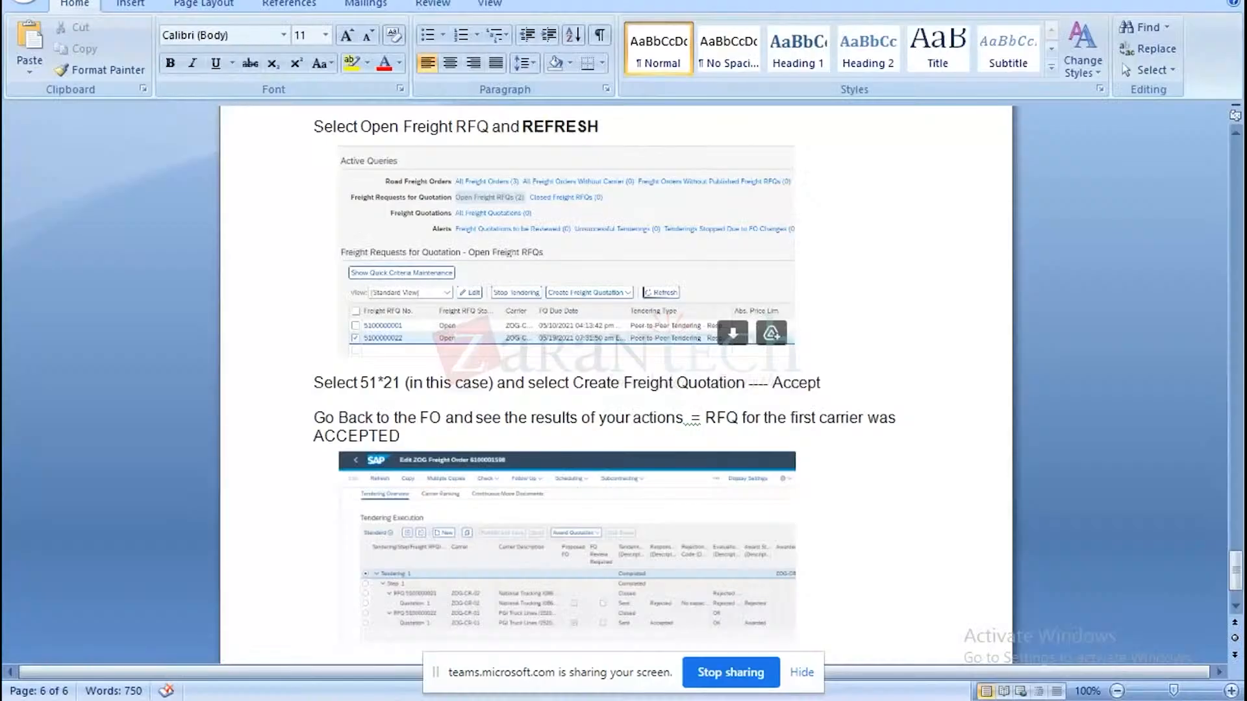
pyautogui.click(645, 699)
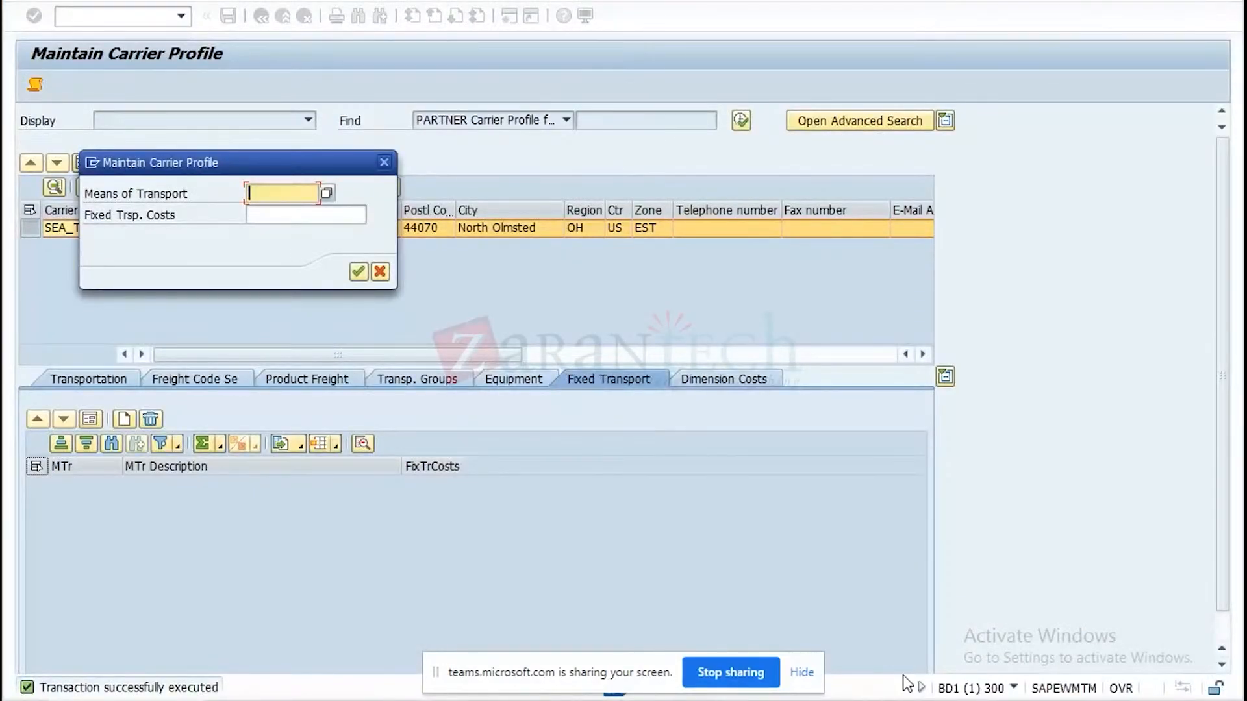
pyautogui.click(787, 699)
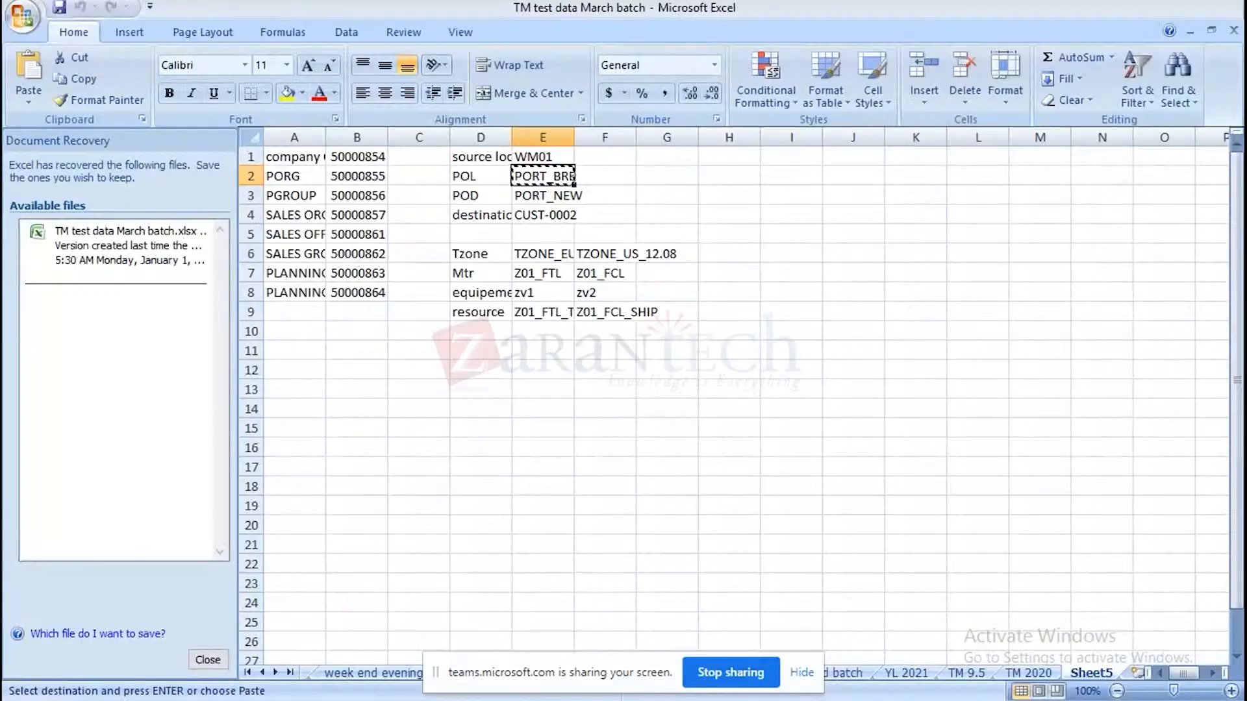
pyautogui.click(542, 272)
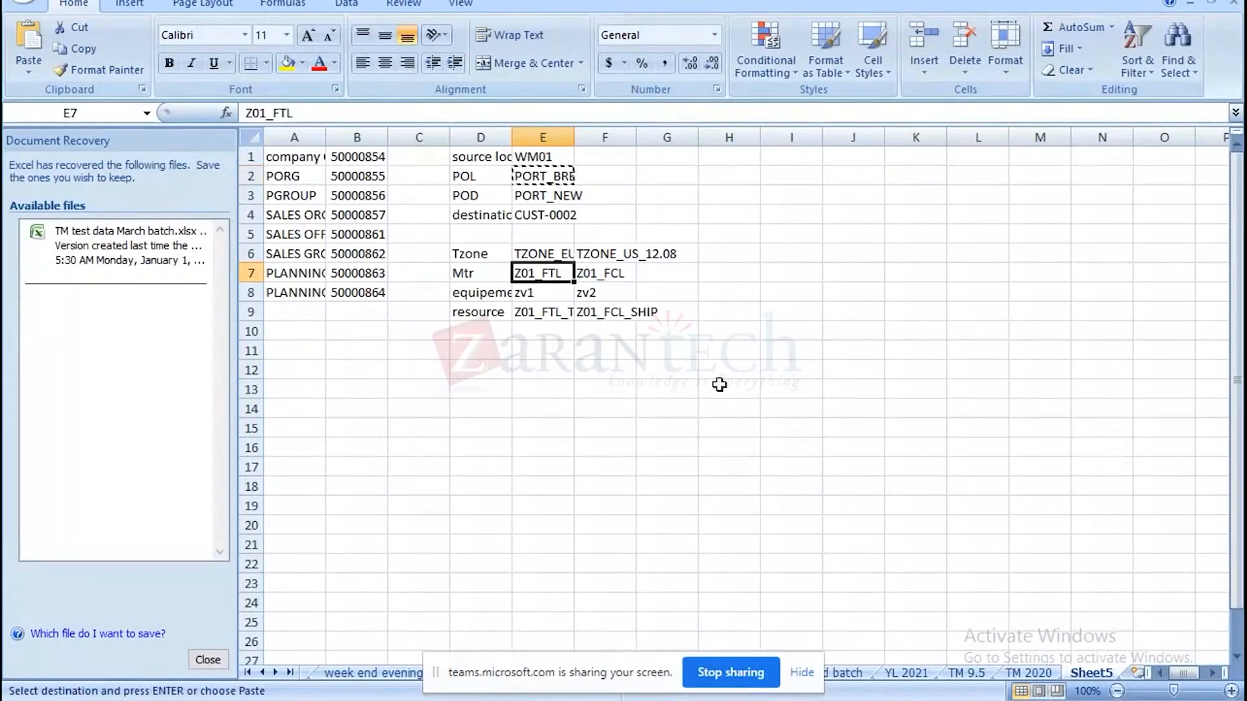
pyautogui.hotkey('ctrl', 'c')
pyautogui.hotkey('alt', 'Tab')
pyautogui.hotkey('ctrl', 'v')
# Set the fixed transportation costs for Z01_FTL to 1000, confirm the entry, and save the carrier profile.
pyautogui.click(294, 214)
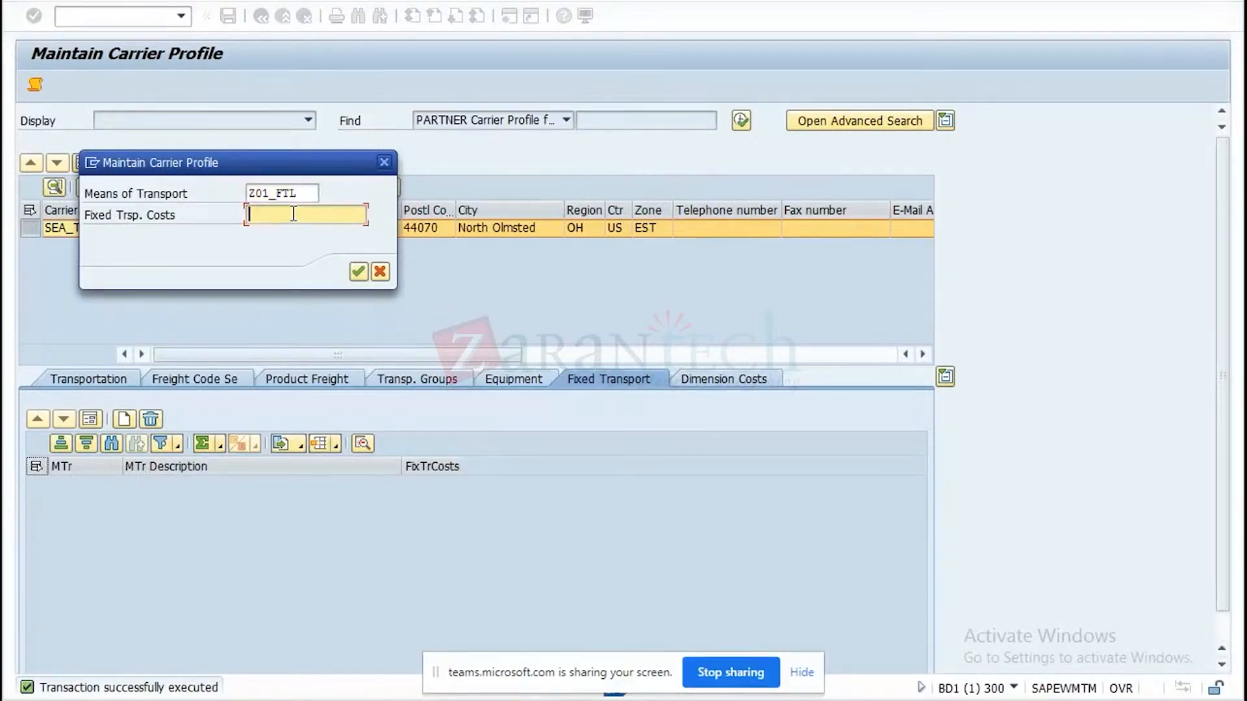
pyautogui.write('1000')
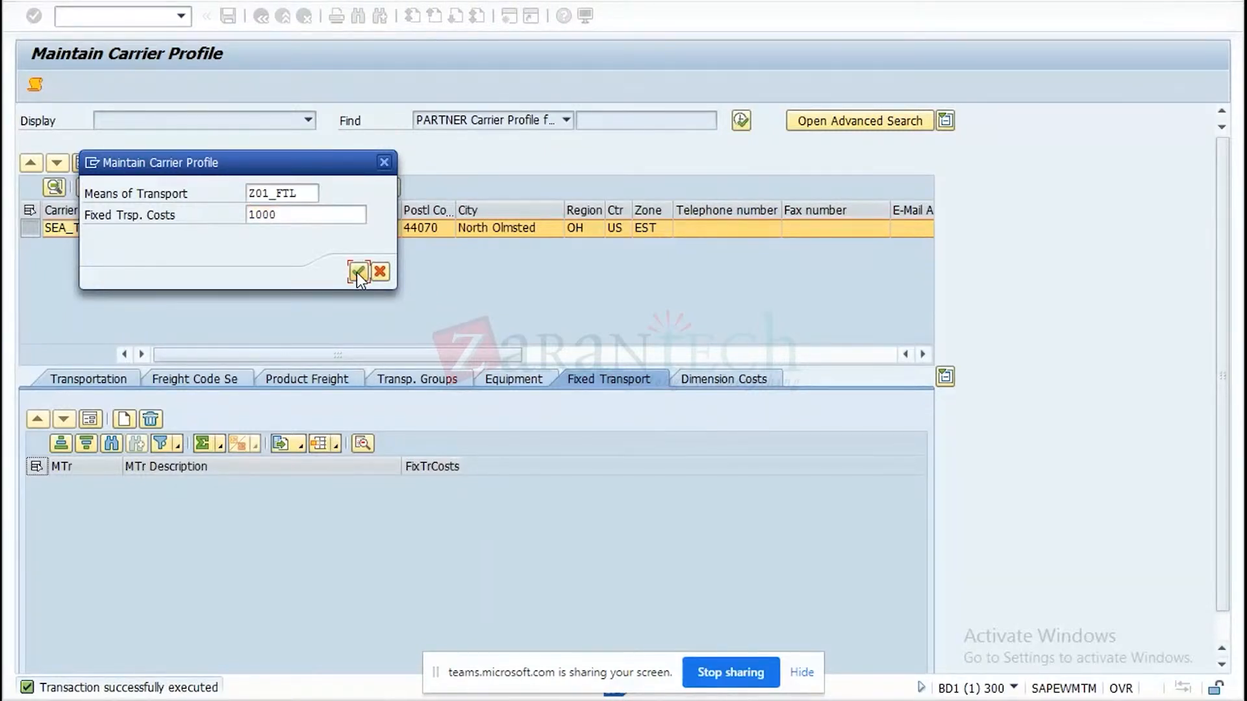
pyautogui.click(357, 272)
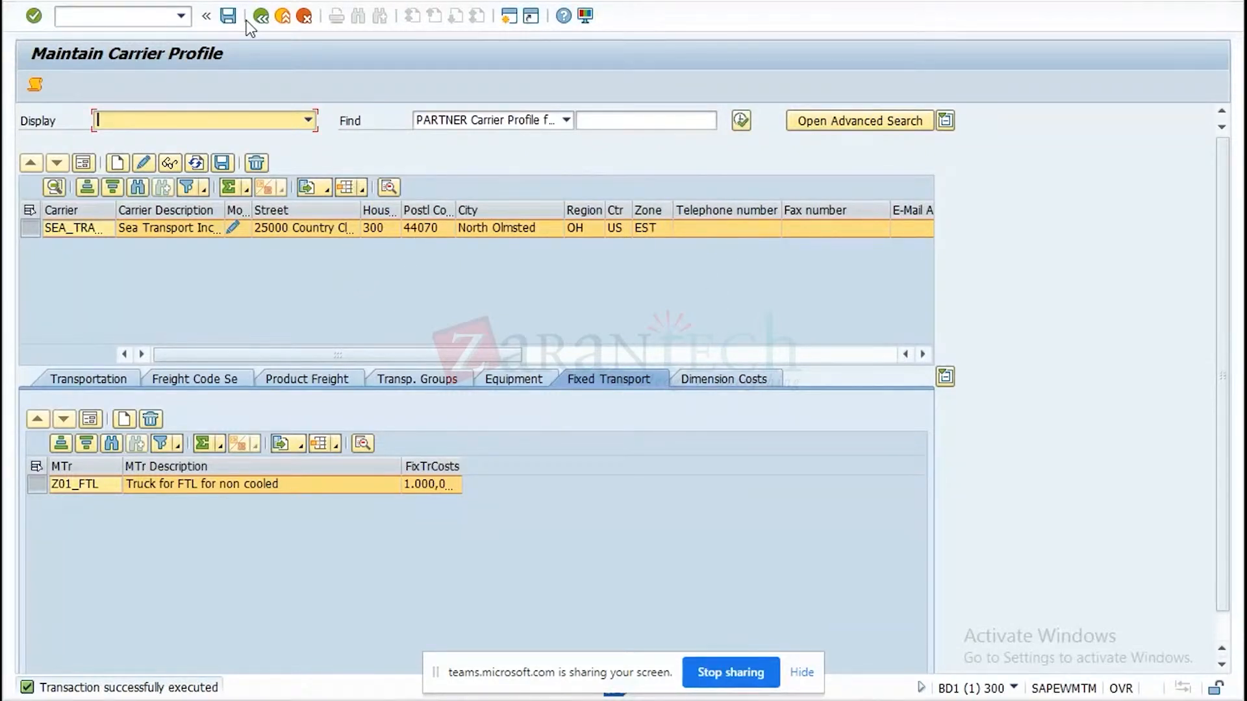
pyautogui.click(228, 15)
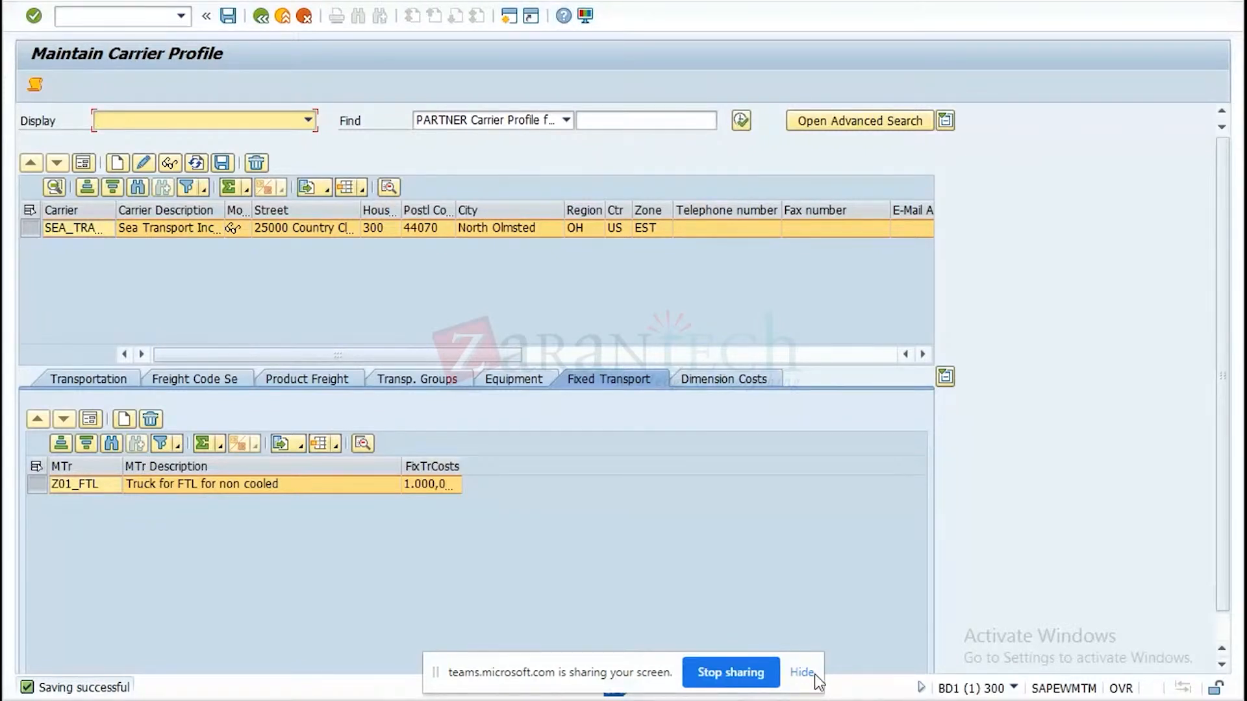
# Close the Maintain Carrier Profile session and open the S4HANA 2020 connection from SAP Logon.
pyautogui.moveTo(864, 700)
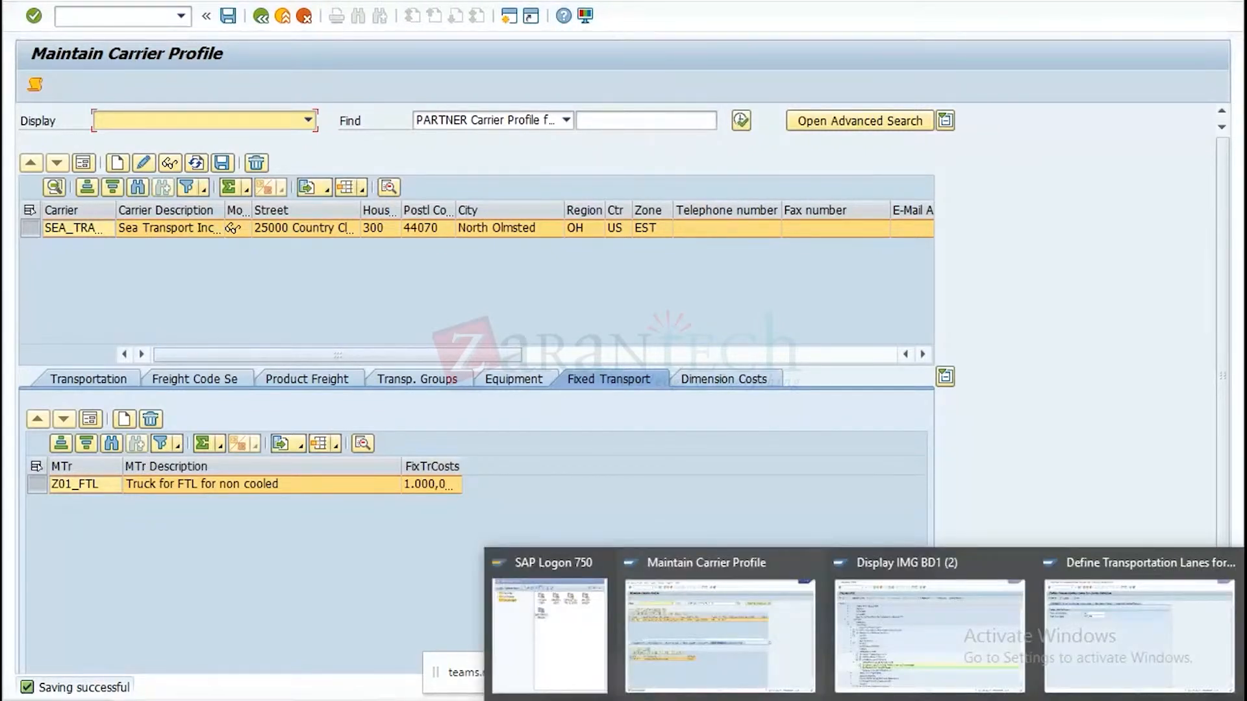
pyautogui.click(807, 564)
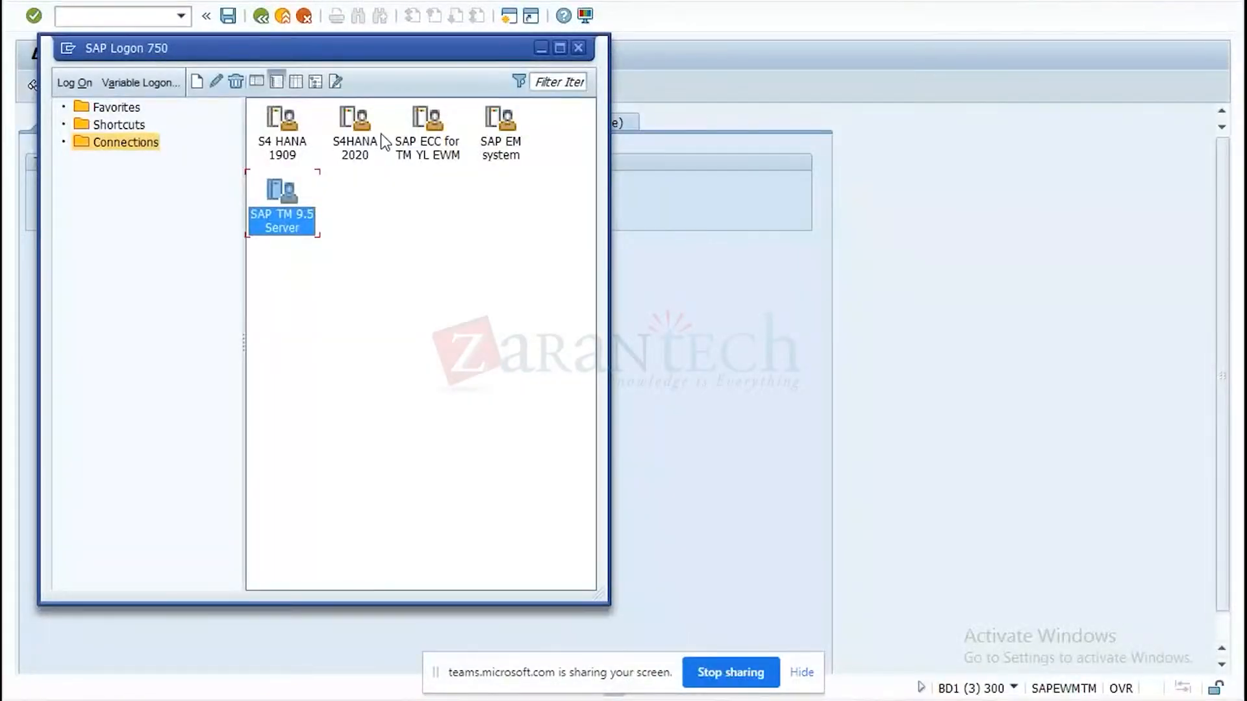
pyautogui.click(345, 148)
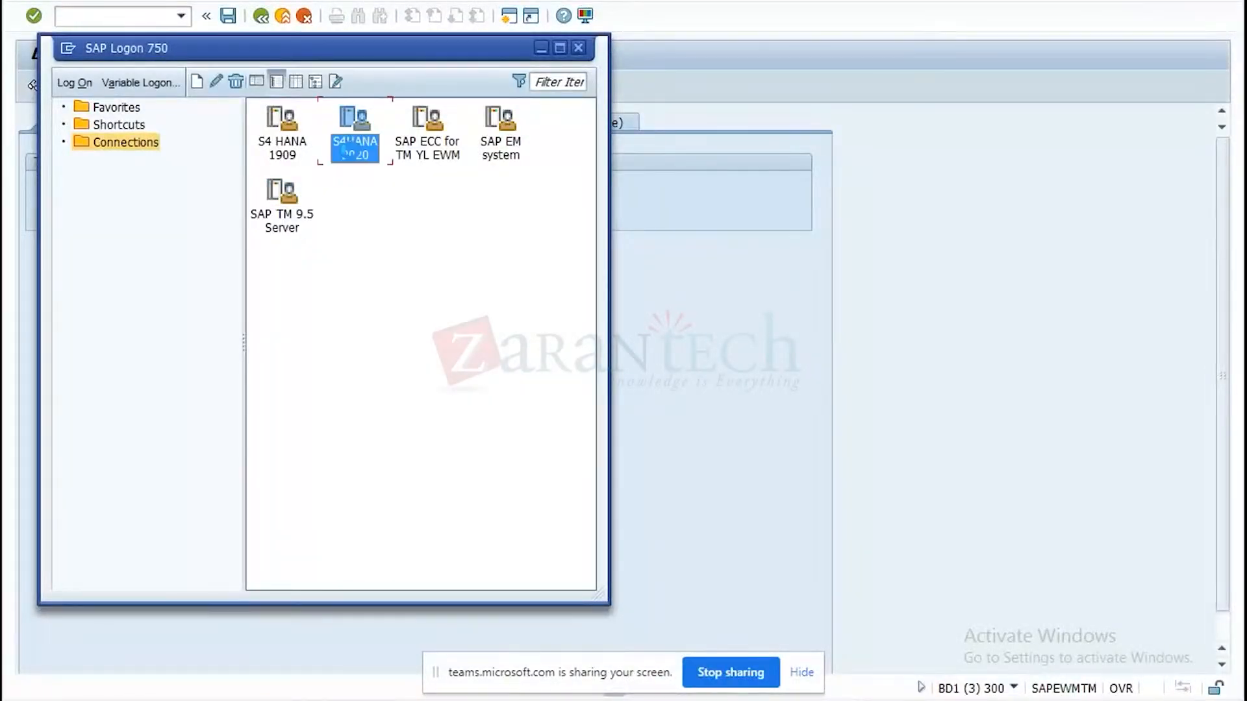
pyautogui.doubleClick(344, 148)
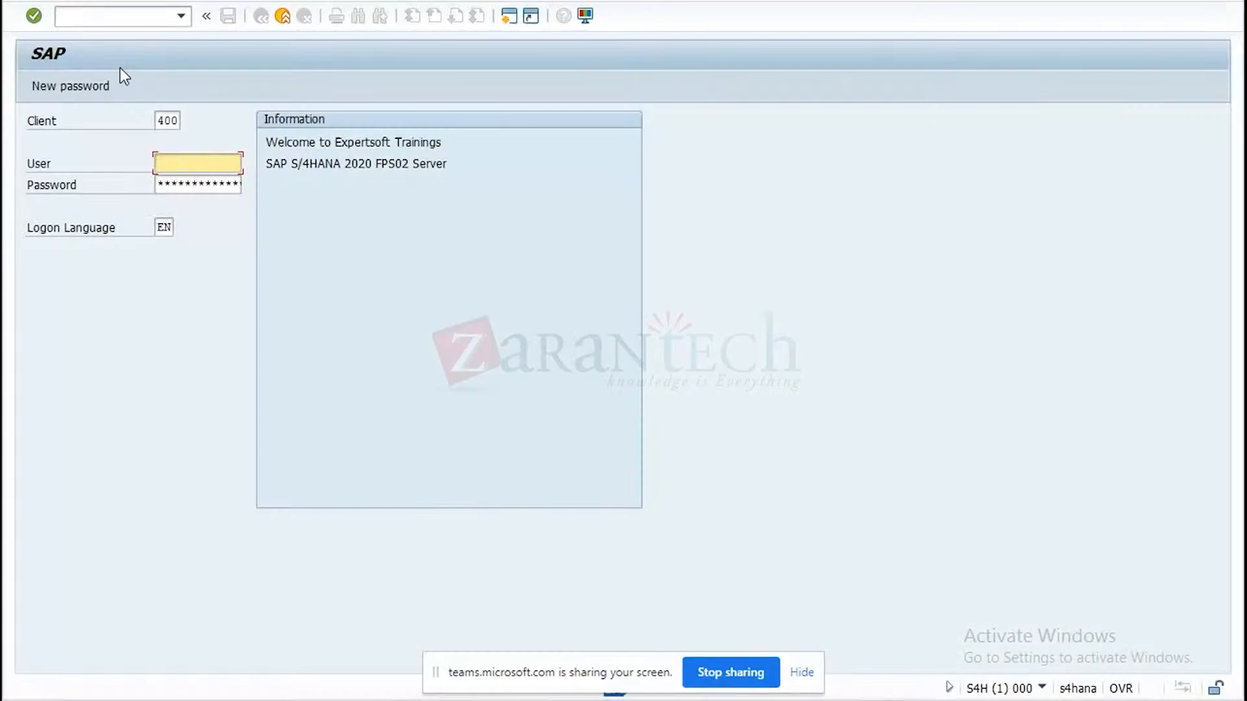
# Log on to client 300 of the S/4HANA system with the user name and account password.
pyautogui.click(164, 122)
pyautogui.press('BackSpace')
pyautogui.write('30')
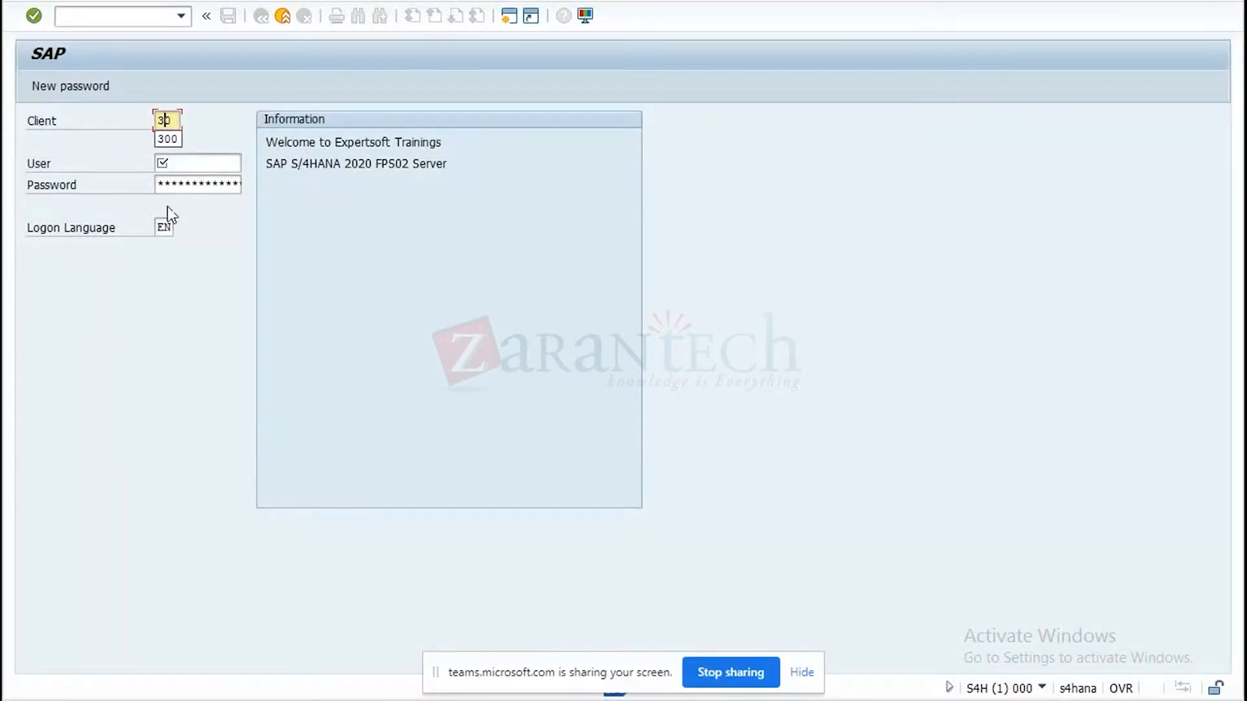
pyautogui.click(167, 138)
pyautogui.click(181, 159)
pyautogui.click(175, 184)
pyautogui.click(175, 182)
pyautogui.write('******')
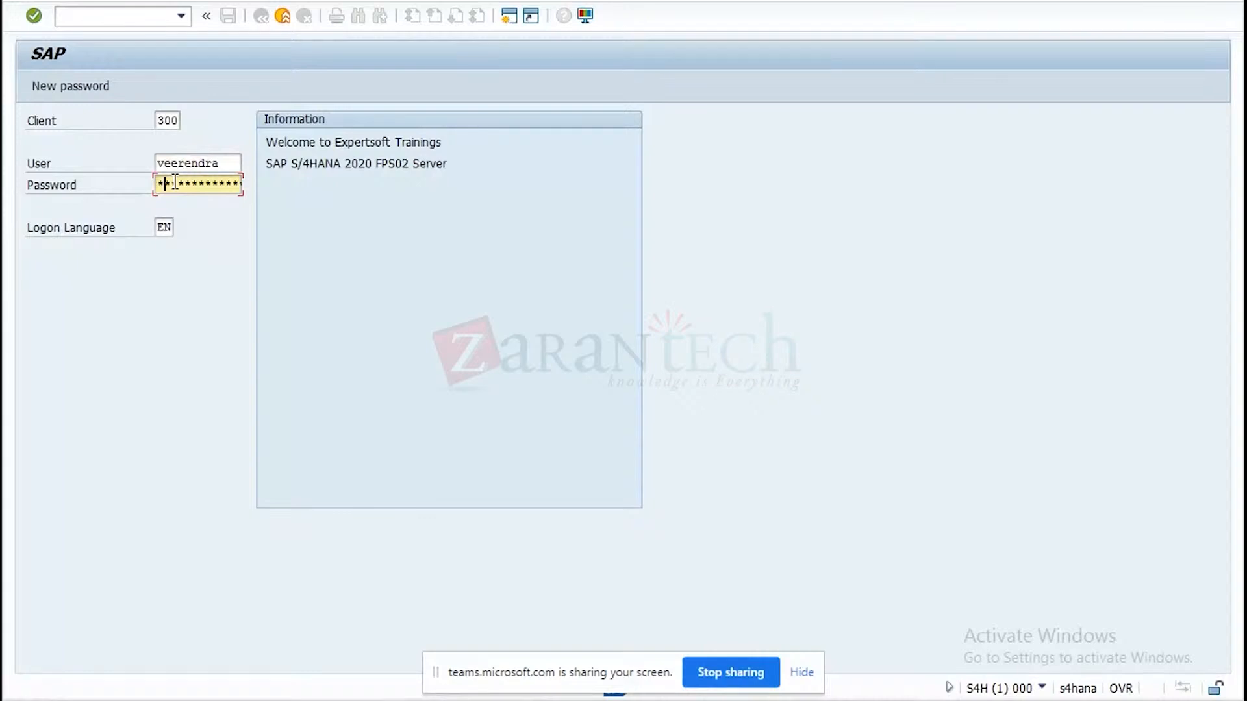
pyautogui.write('*******')
pyautogui.press('Return')
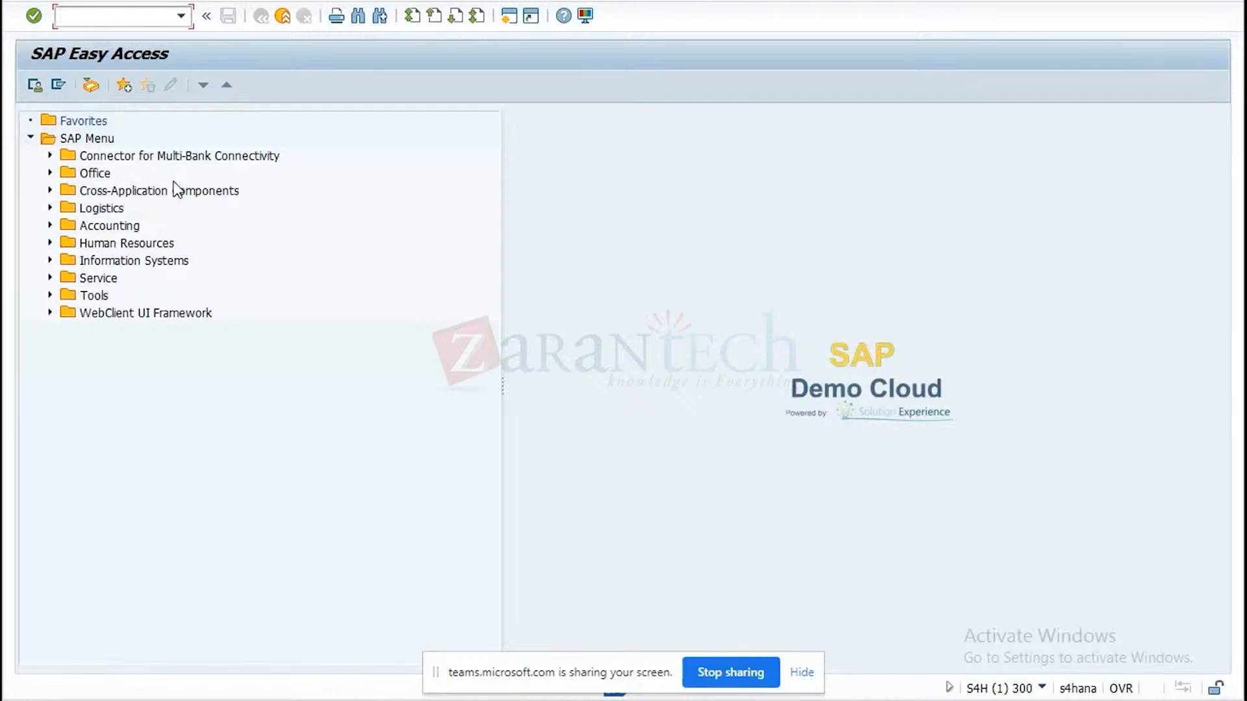
# Enter the previously used Fiori launchpad transaction code /n/ui2/flp as the command in SAP Easy Access.
pyautogui.click(181, 15)
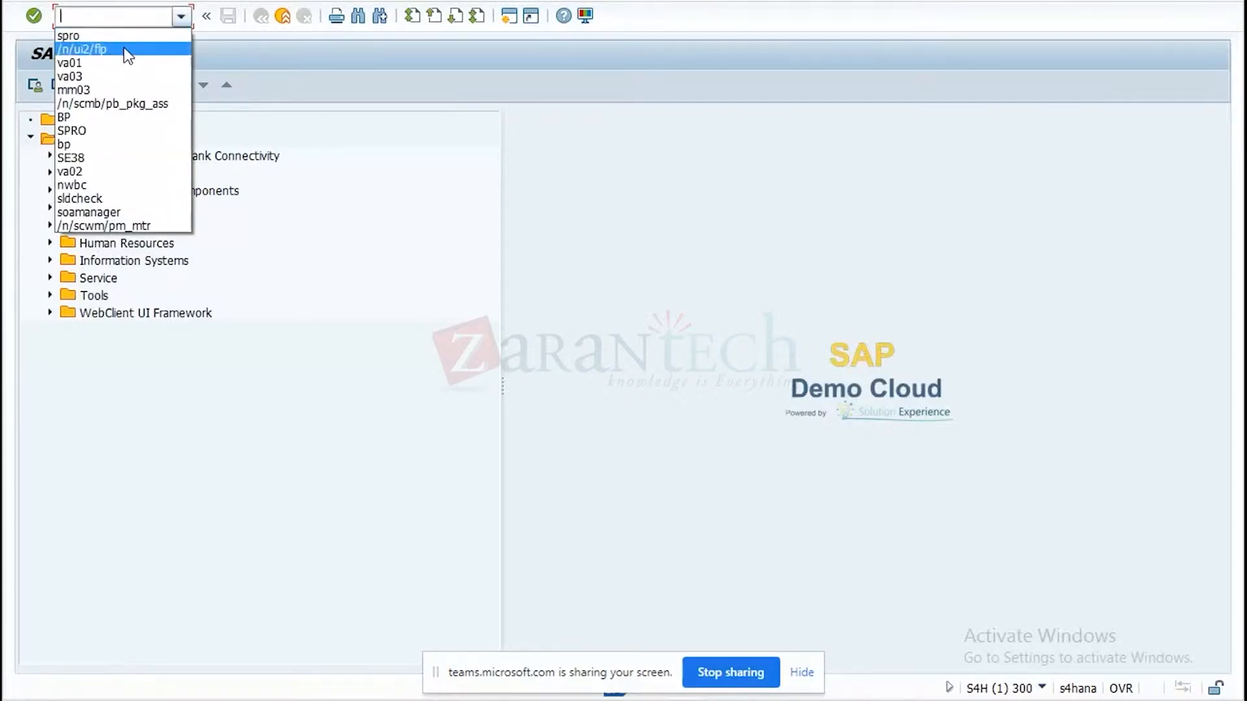
pyautogui.click(132, 45)
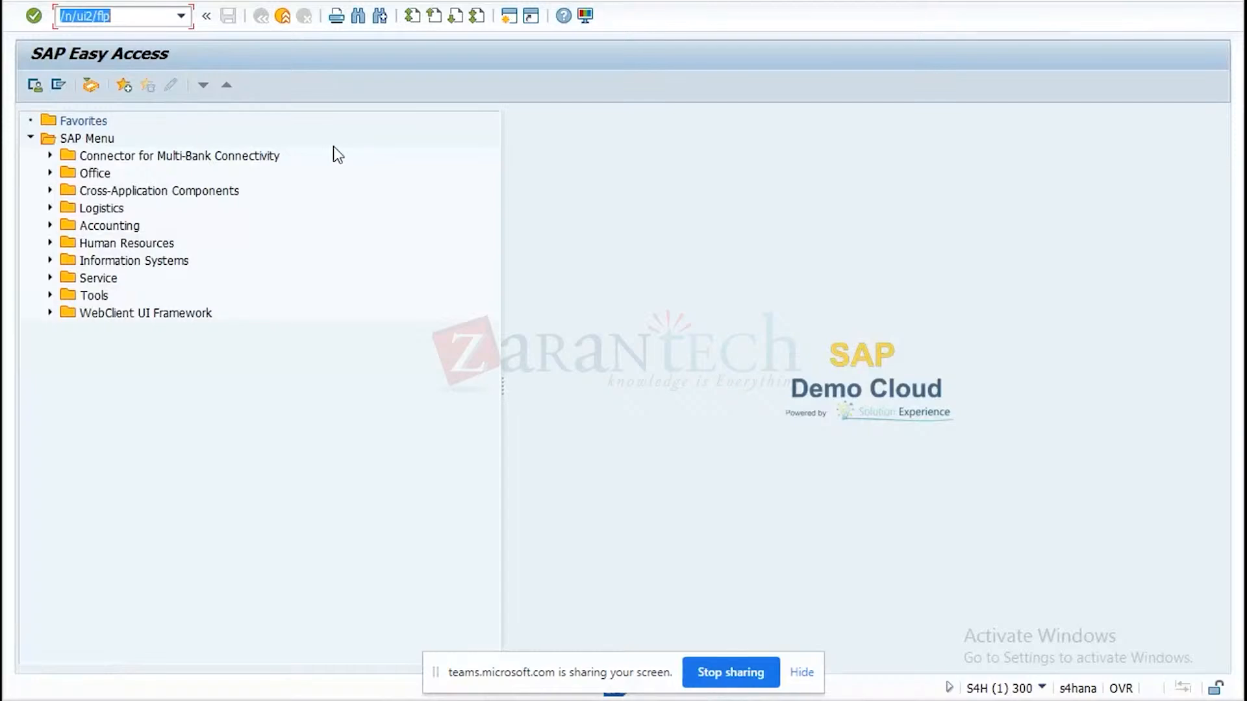
pyautogui.press('Return')
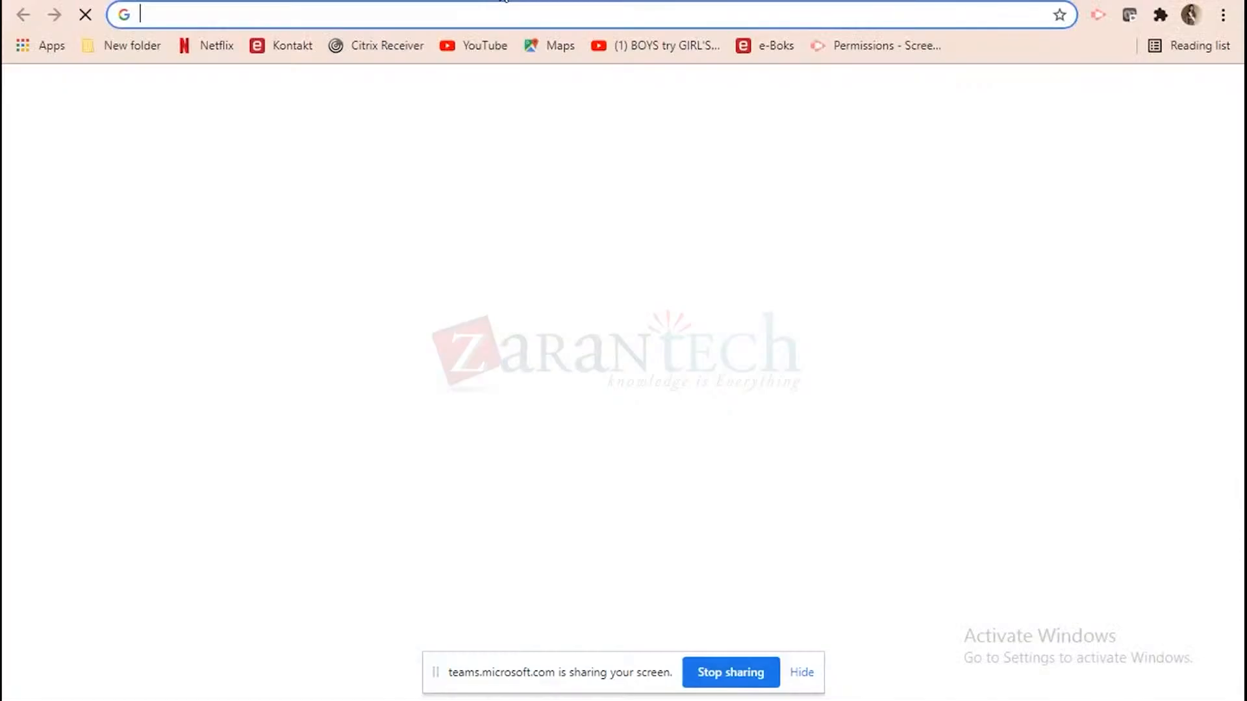
pyautogui.hotkey('ctrl', 'v')
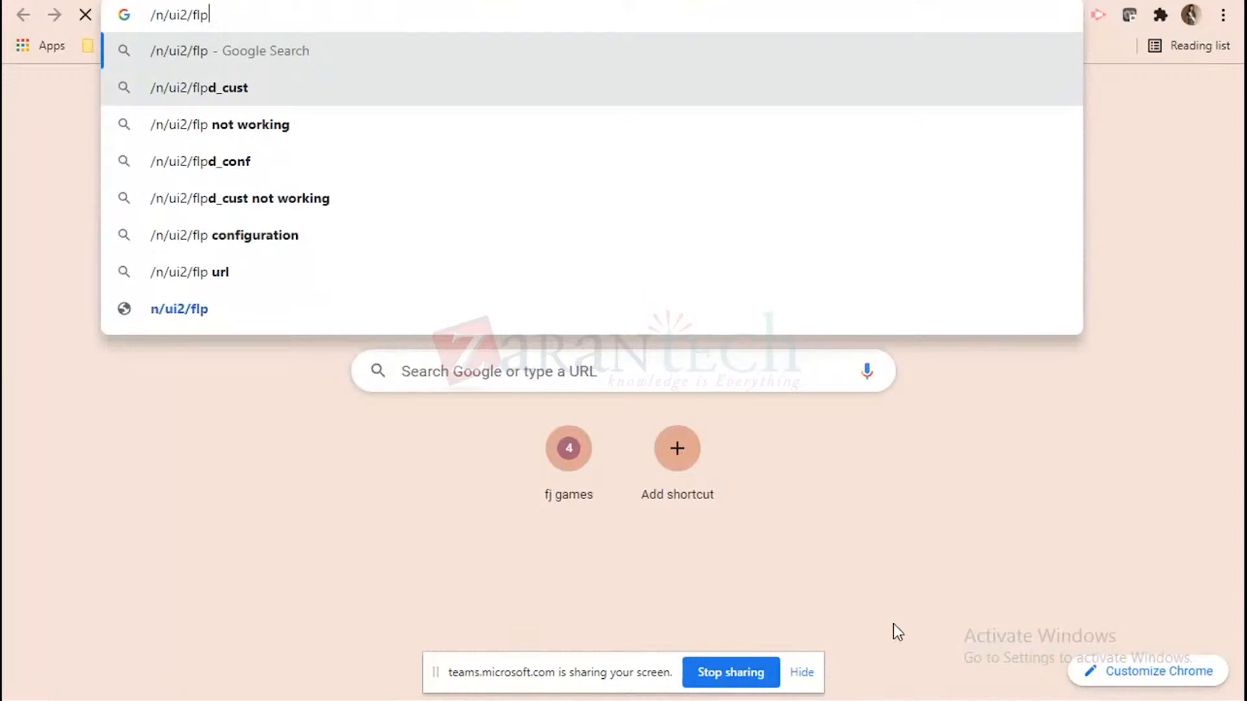
pyautogui.click(912, 700)
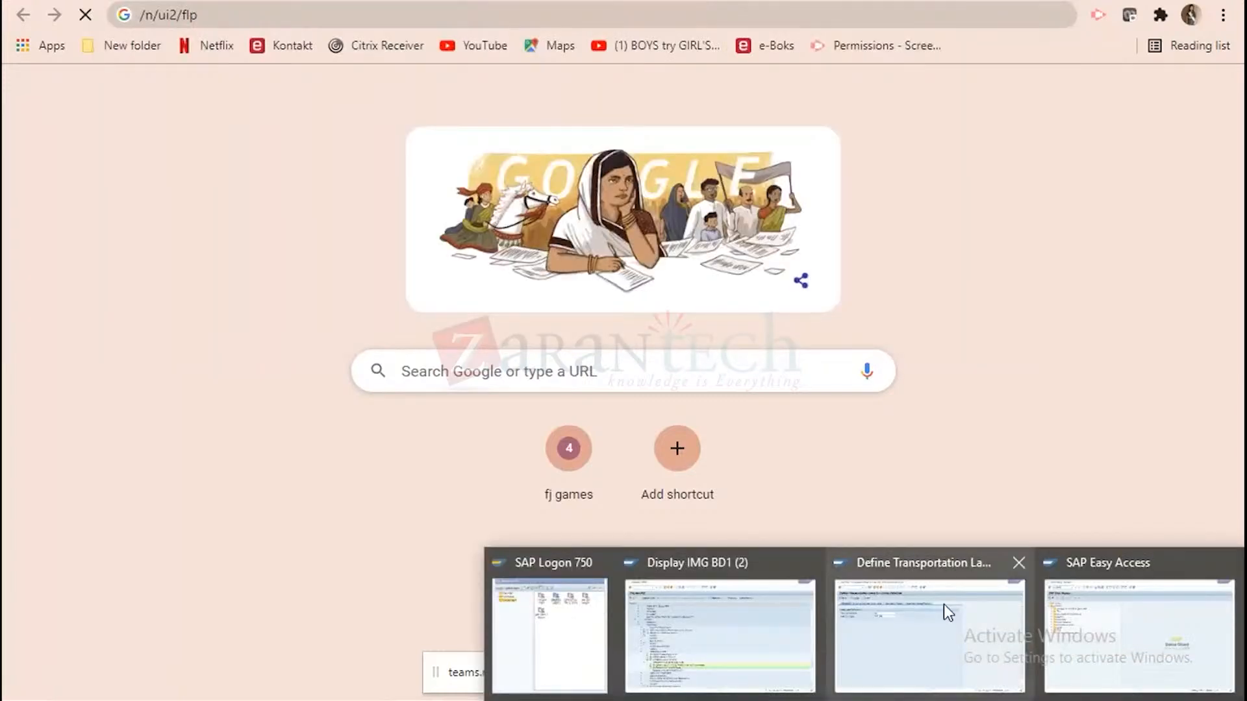
pyautogui.click(1144, 641)
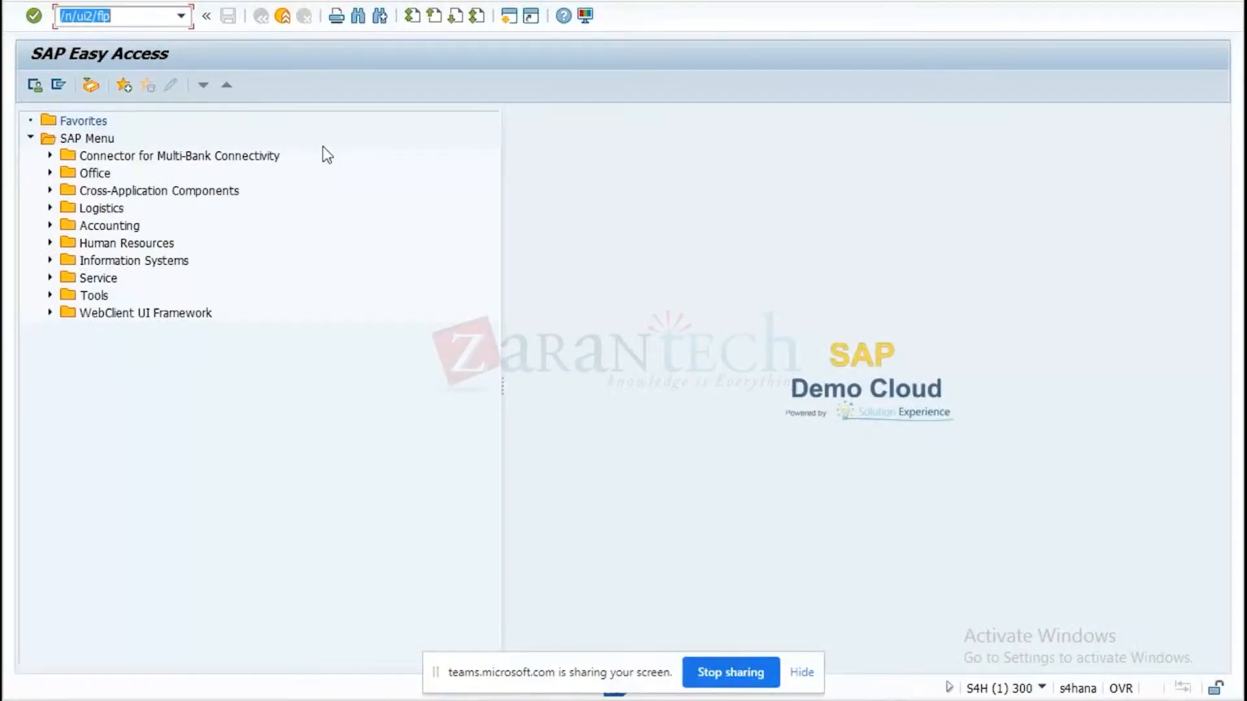
pyautogui.press('Return')
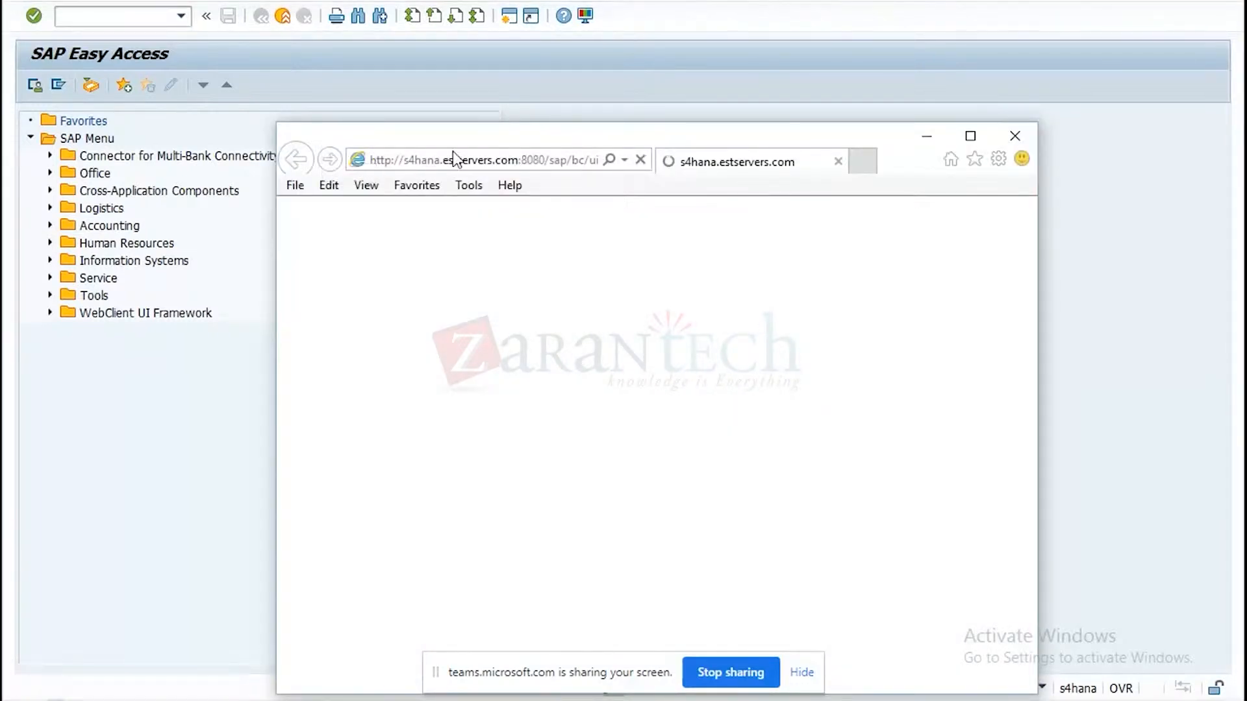
pyautogui.click(454, 150)
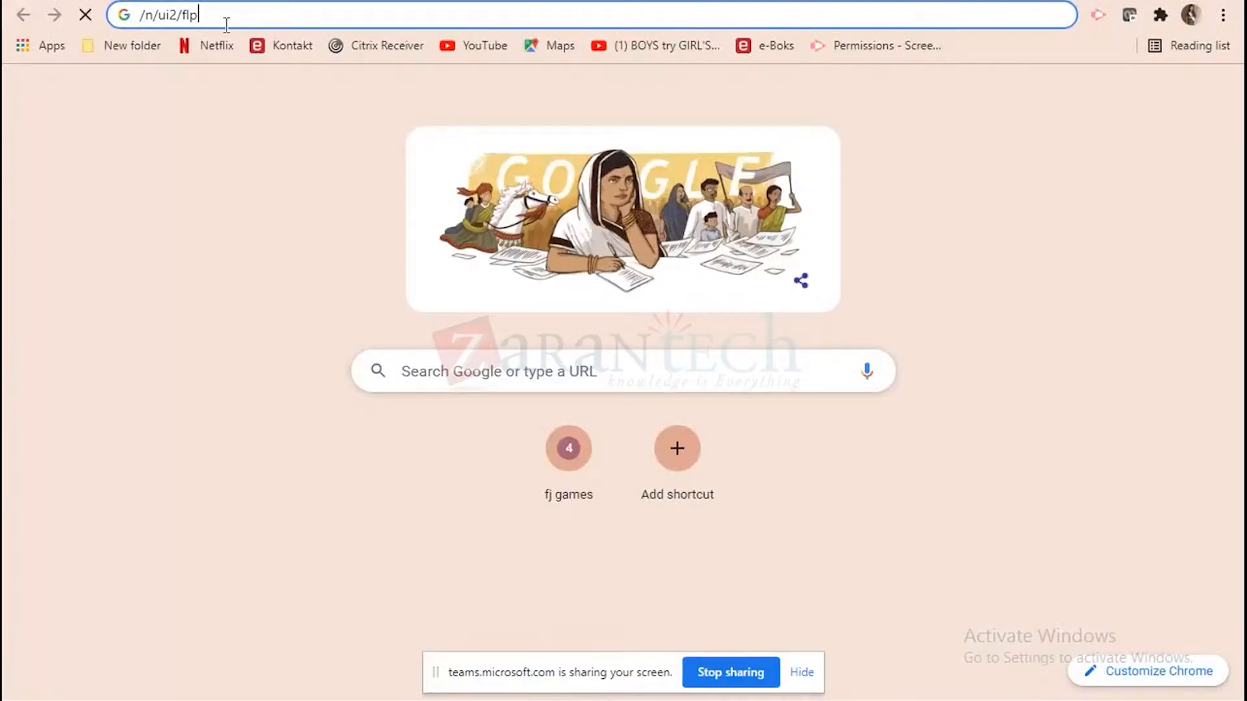
pyautogui.hotkey('ctrl', 'a')
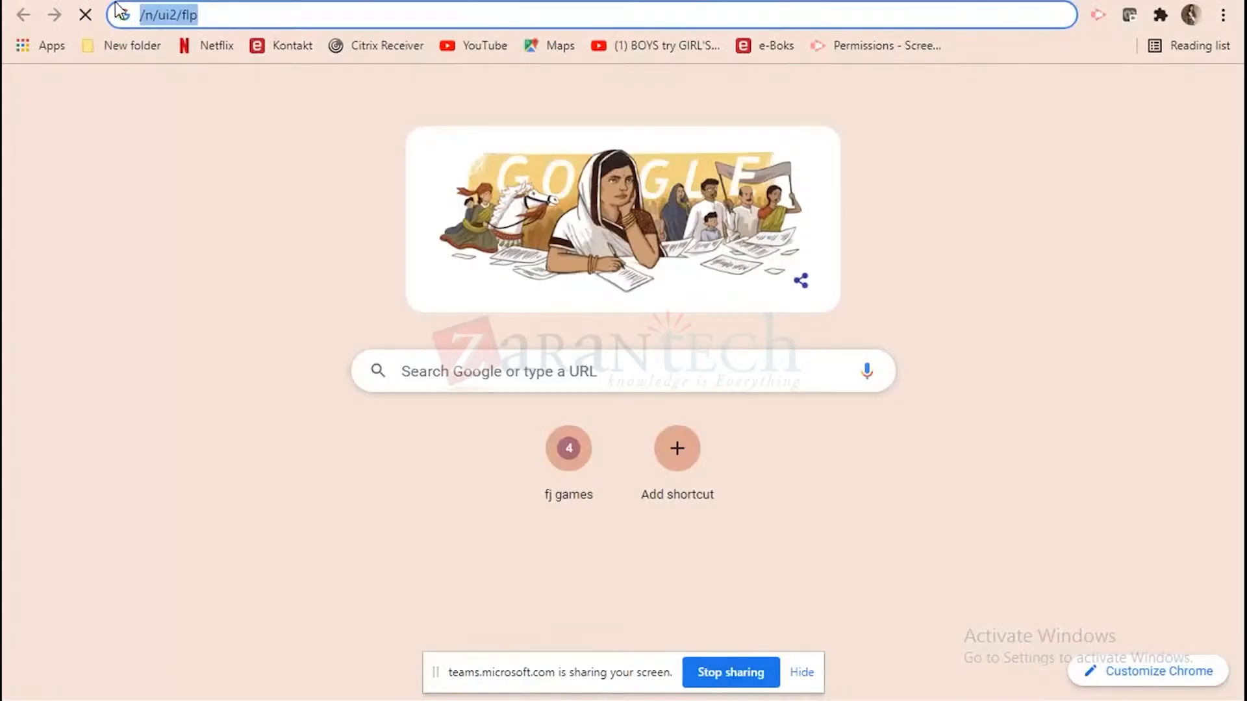
pyautogui.write('https://s4hana.estservers.com:8443/sap/bc/ui2/flp')
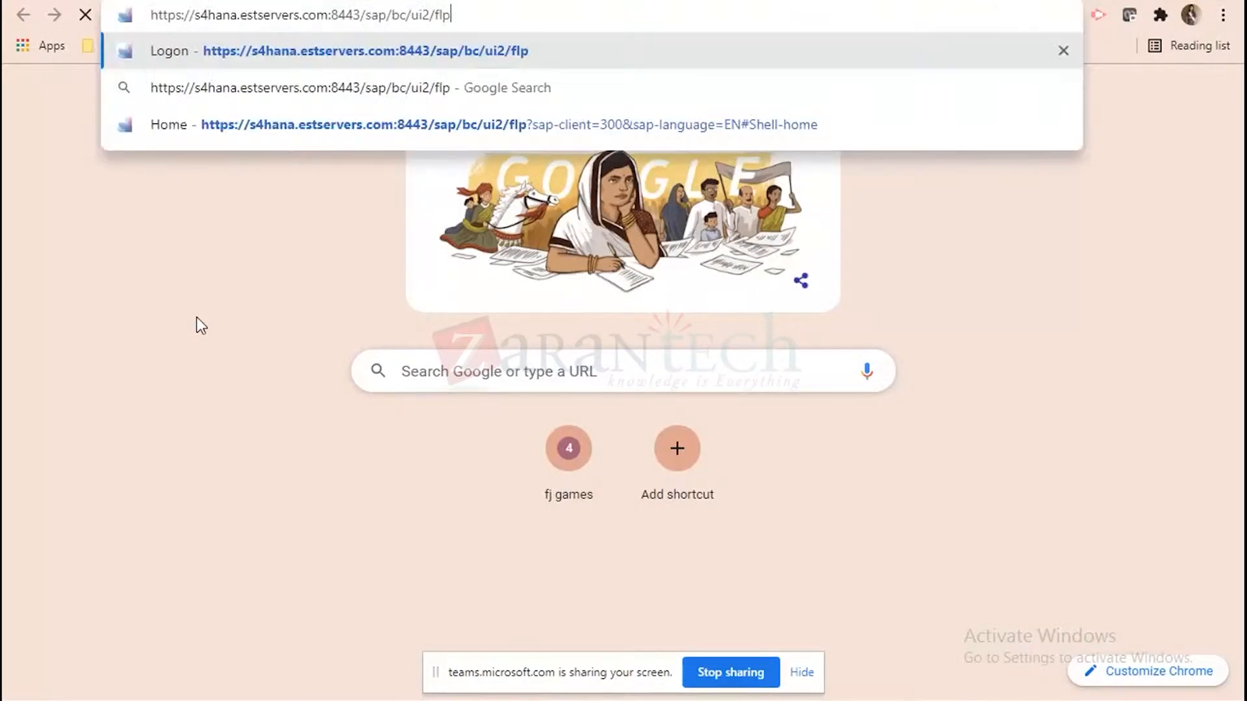
pyautogui.click(481, 53)
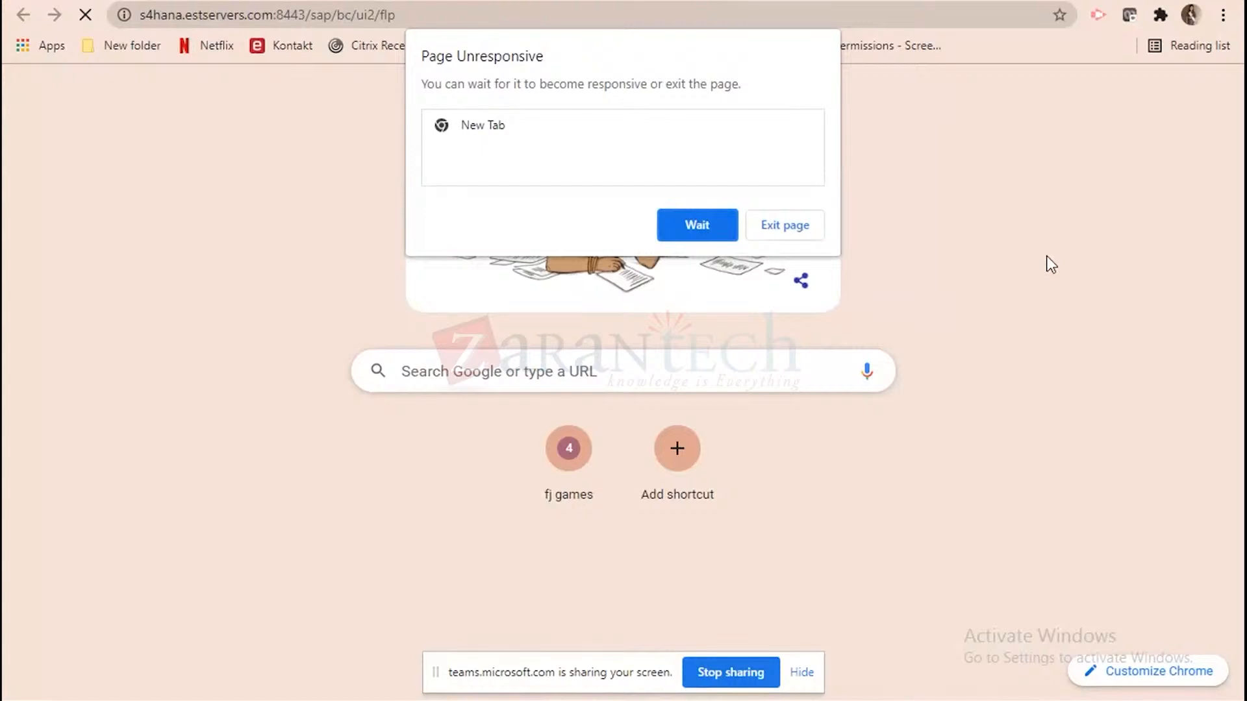
pyautogui.click(695, 224)
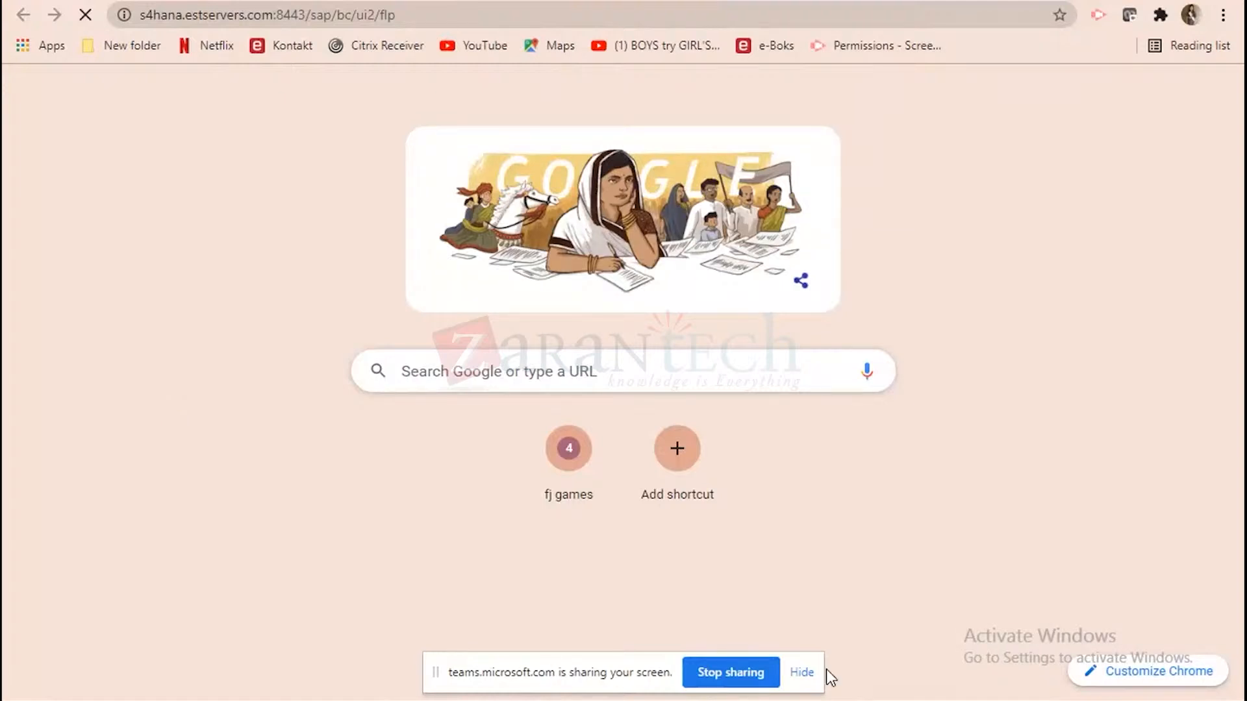
# Switch back to the SAP Easy Access session and start sales document creation with transaction va01.
pyautogui.moveTo(864, 700)
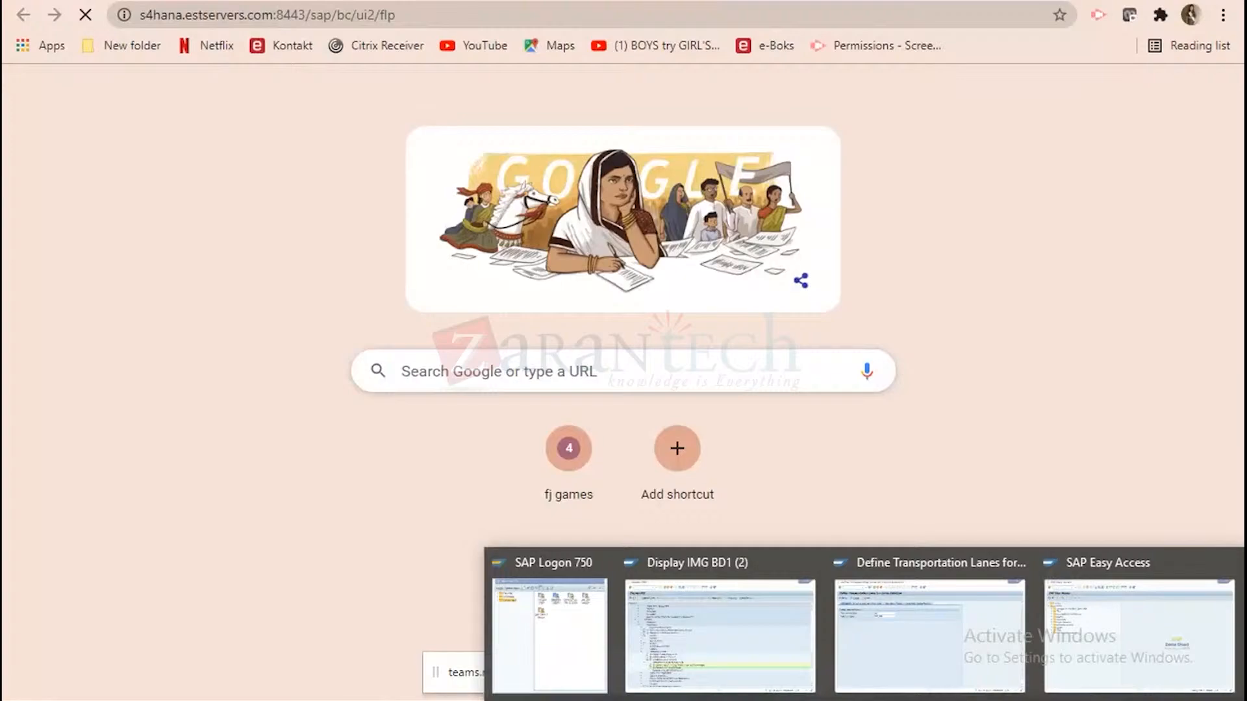
pyautogui.click(1137, 623)
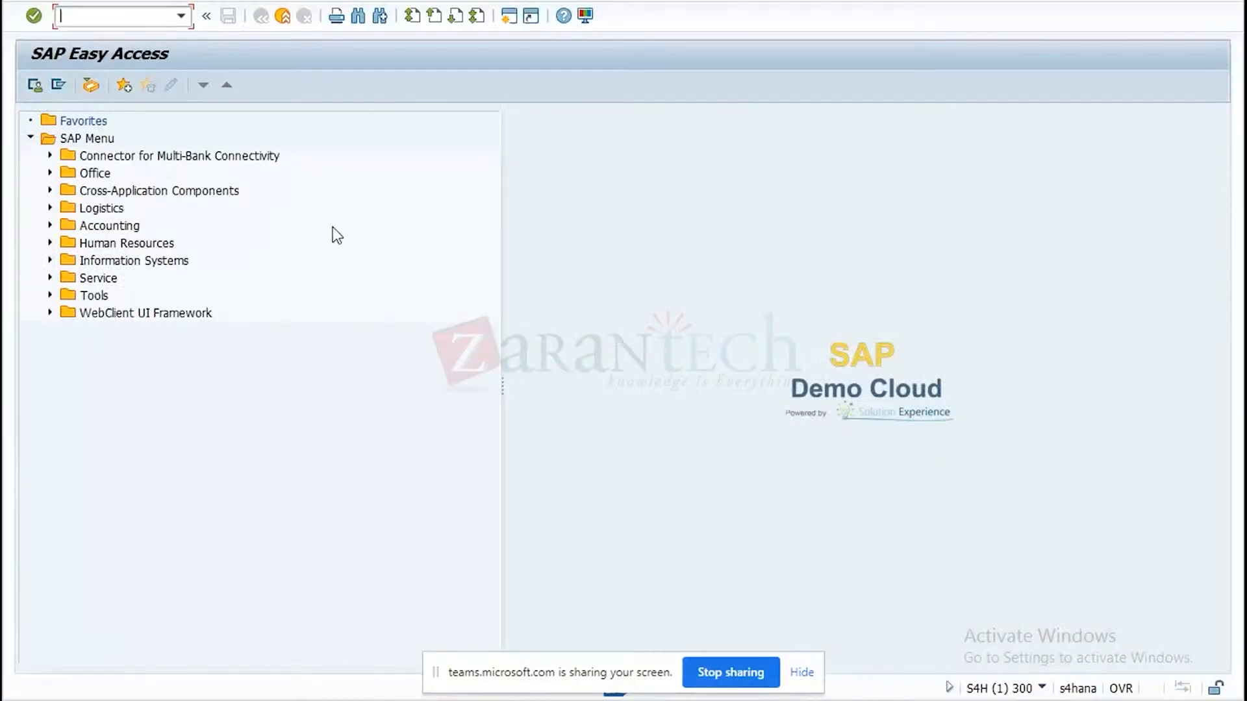
pyautogui.write('va01')
pyautogui.press('Return')
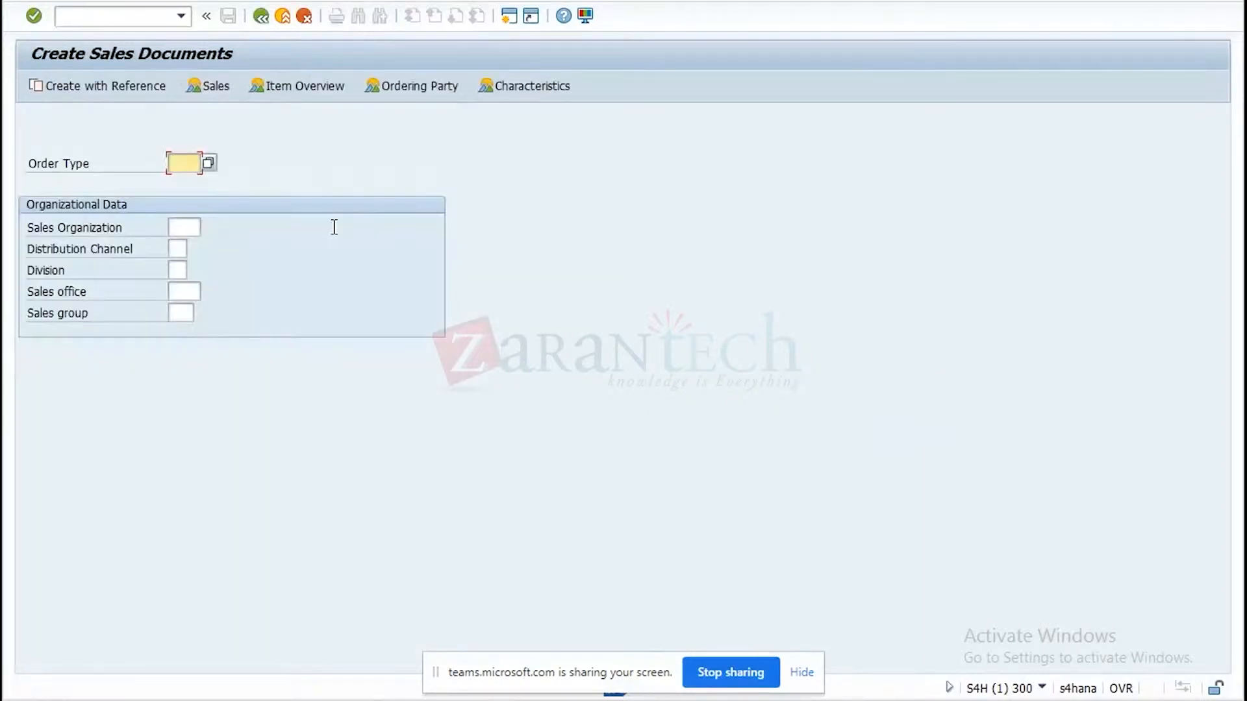
# Create a ZDOG sales order with reference to the existing order with purchase order number TESTKOMAL1, copying its data.
pyautogui.click(194, 187)
pyautogui.click(140, 93)
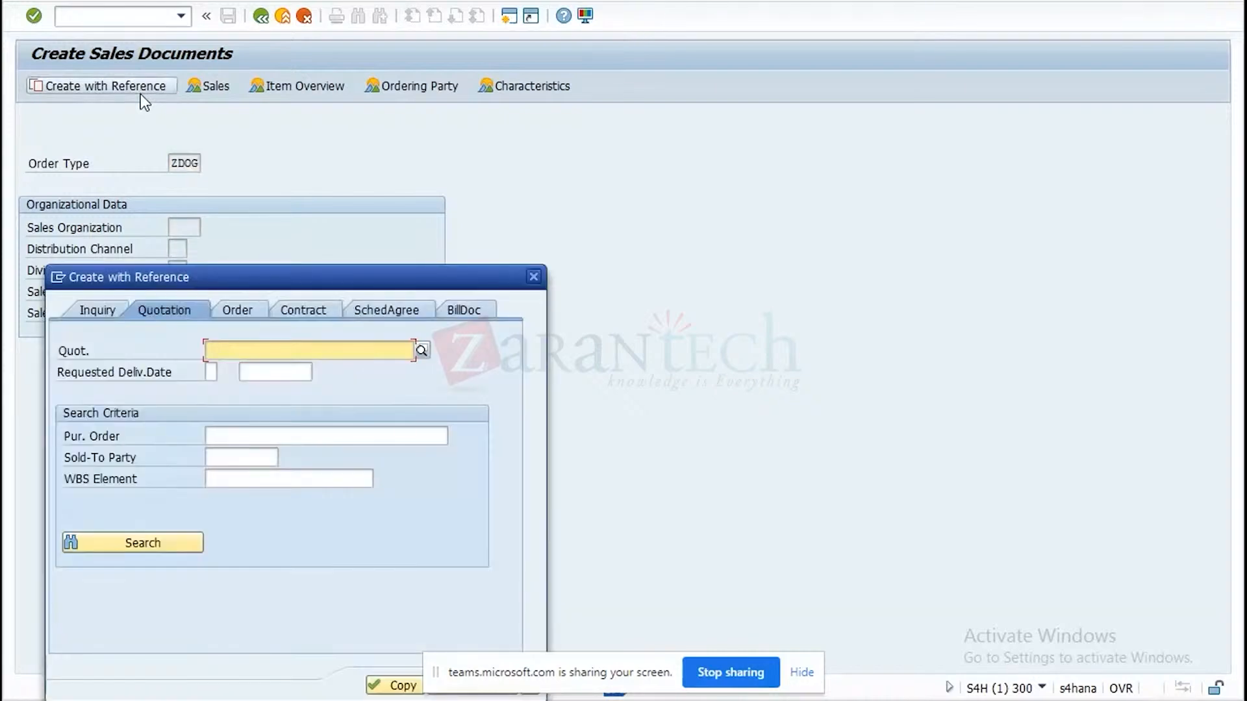
pyautogui.click(235, 310)
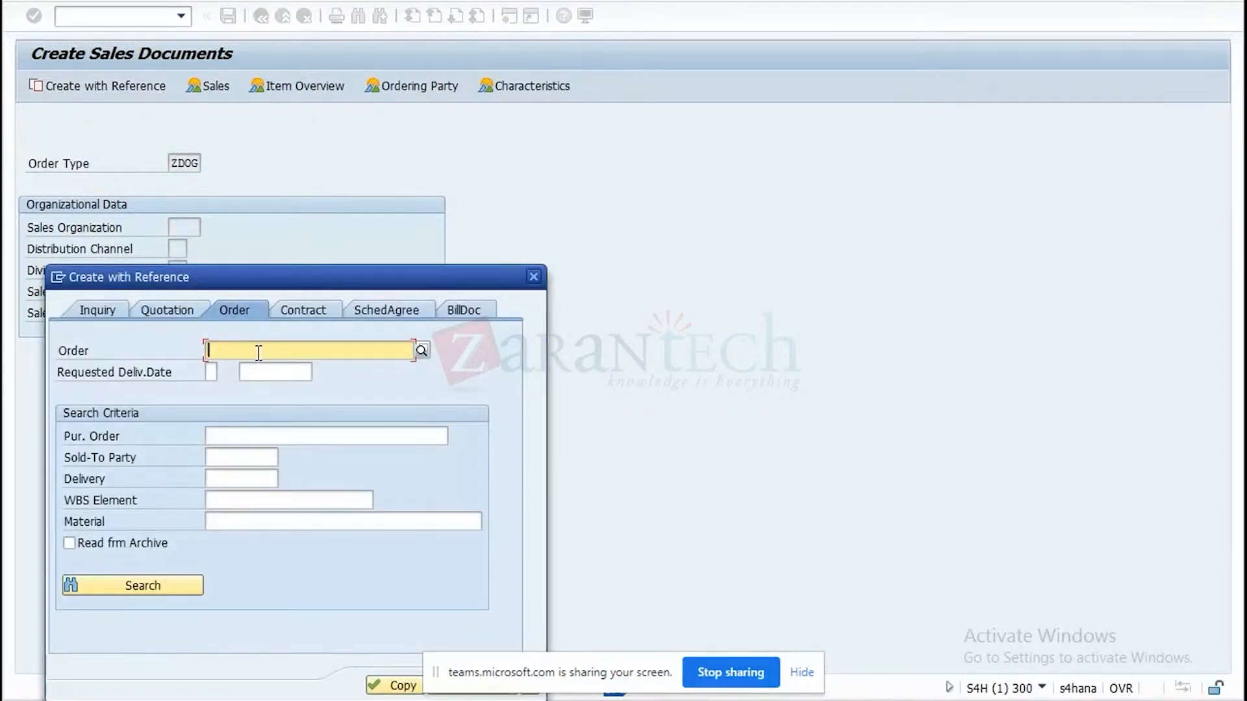
pyautogui.write('744')
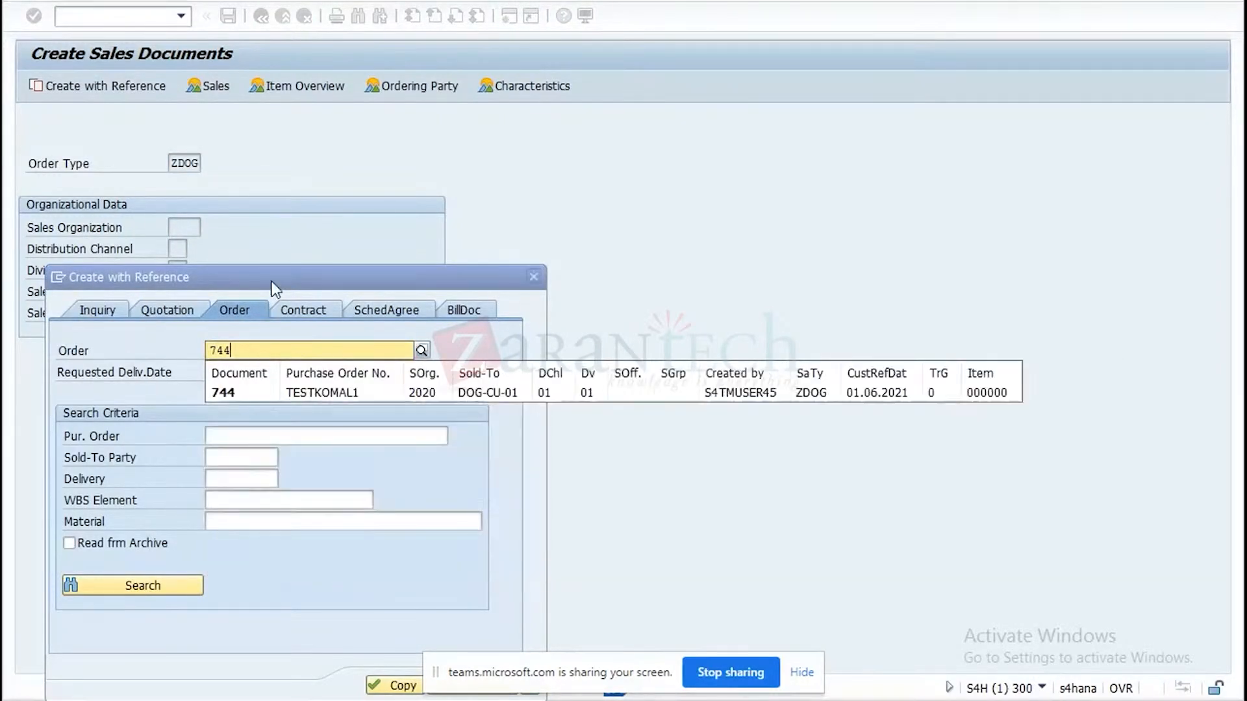
pyautogui.click(352, 395)
pyautogui.click(392, 686)
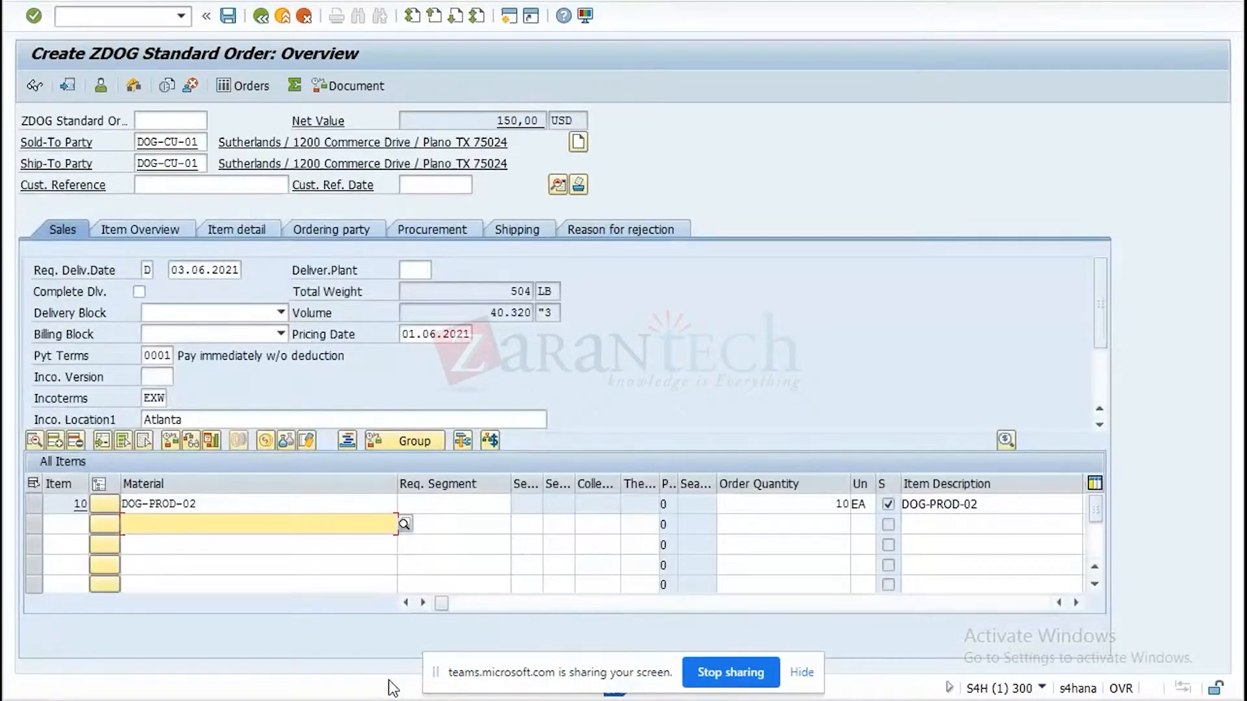
# Set the new sales order's customer reference to optimizer planning.
pyautogui.click(211, 188)
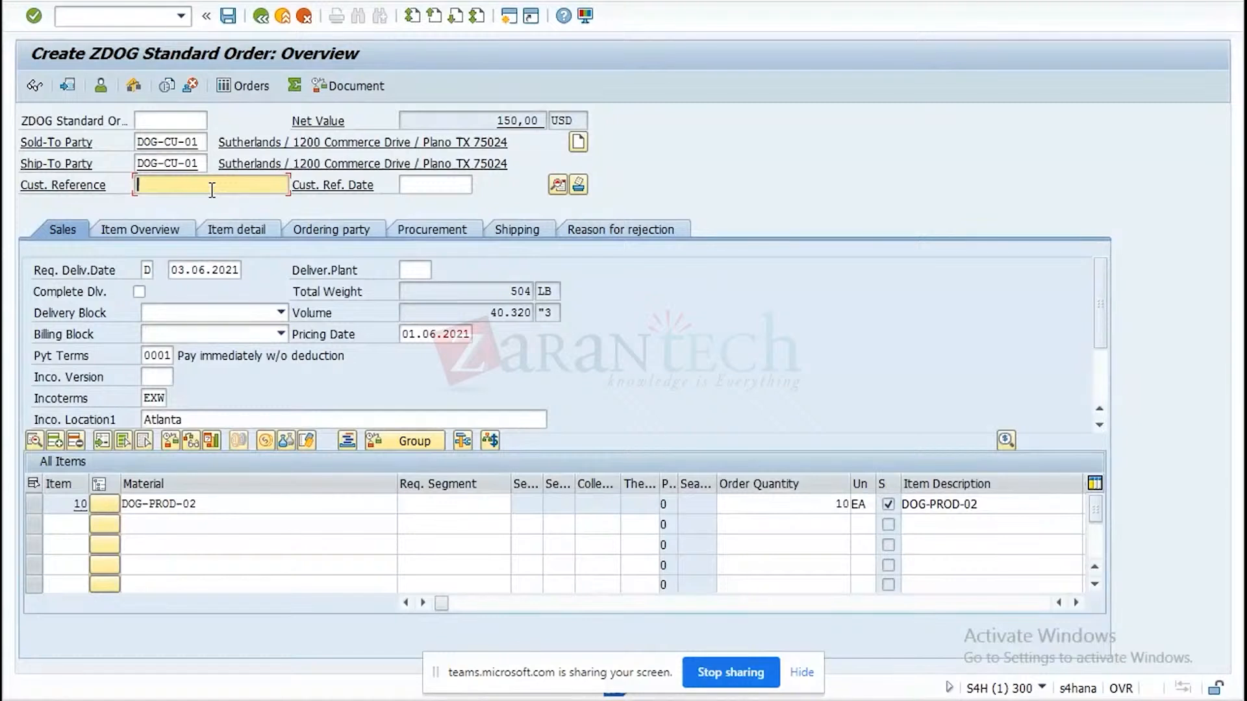
pyautogui.write('optimizer')
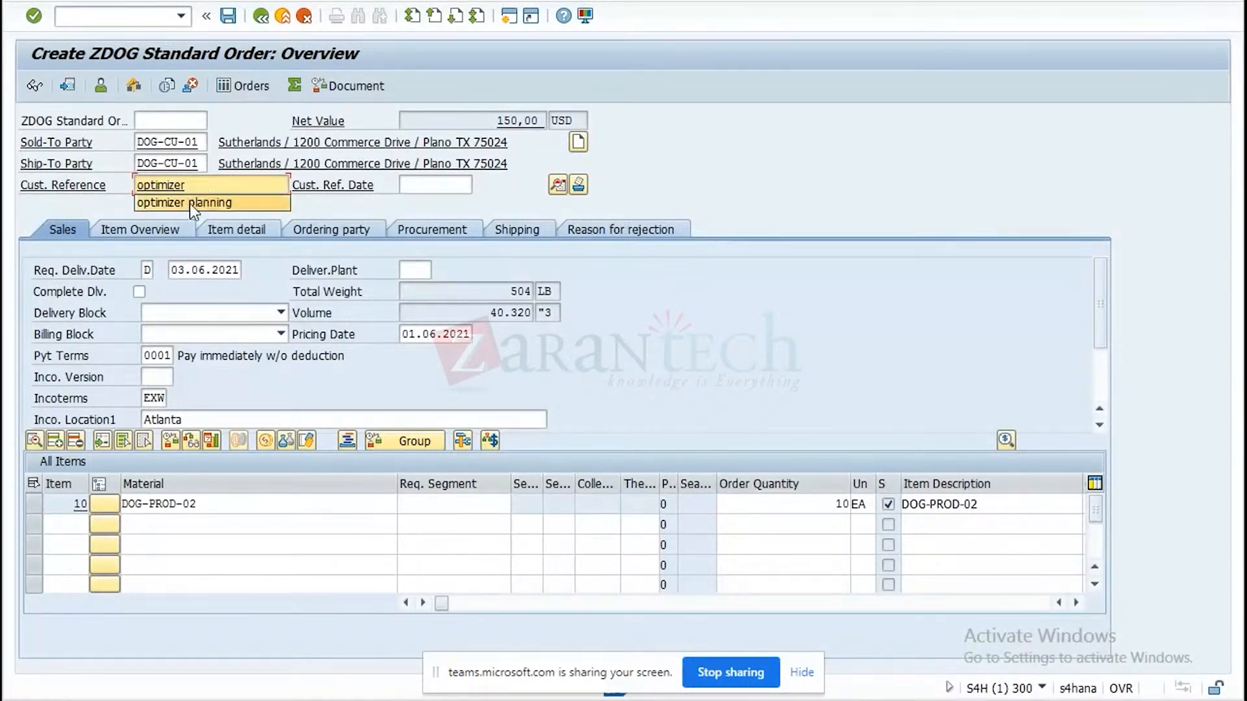
pyautogui.click(190, 203)
# Switch to the Fiori launchpad logon page in Chrome and log on to client 300 in English.
pyautogui.click(191, 268)
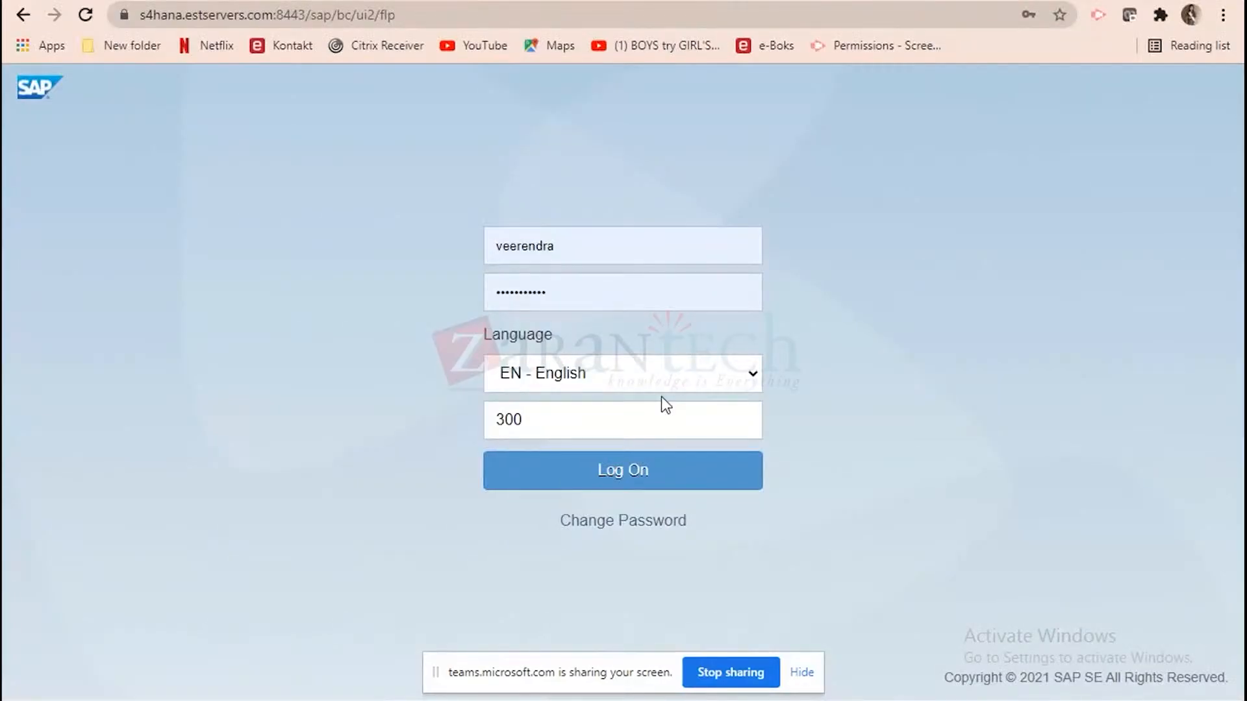
pyautogui.click(623, 470)
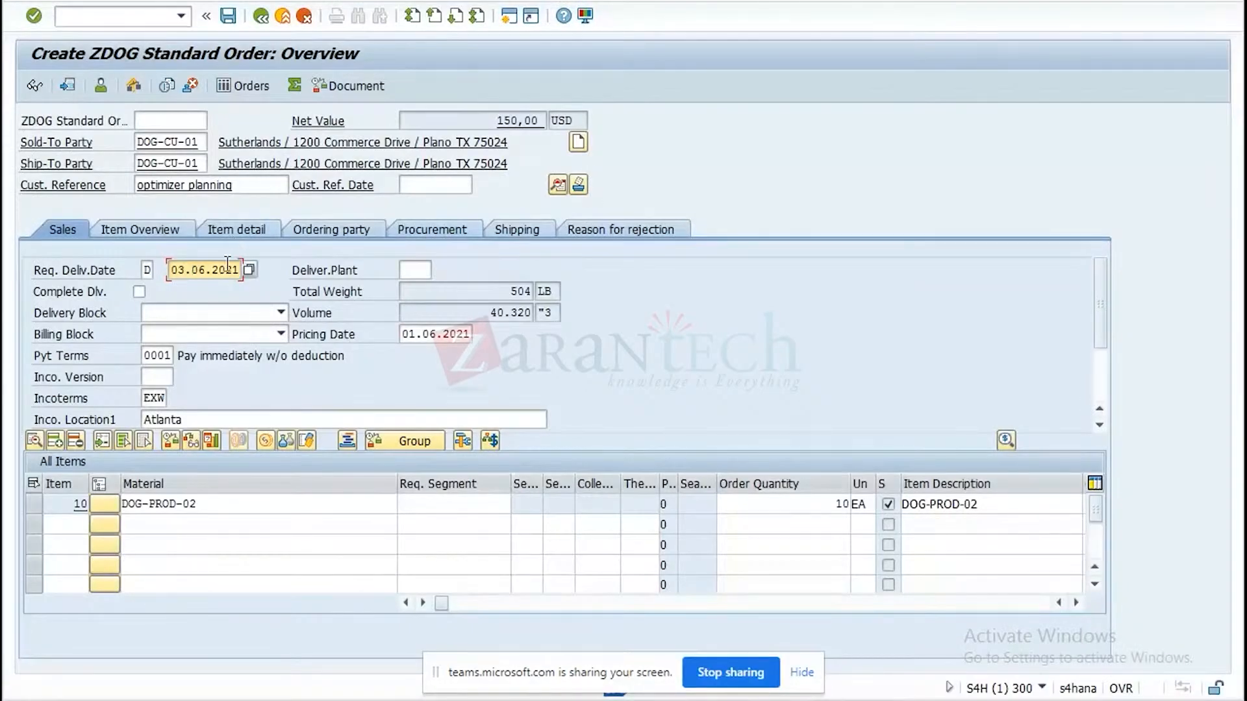
# Set the sales order's requested delivery date and pricing date to 20.08.2021 in the SAP GUI order session.
pyautogui.click(250, 270)
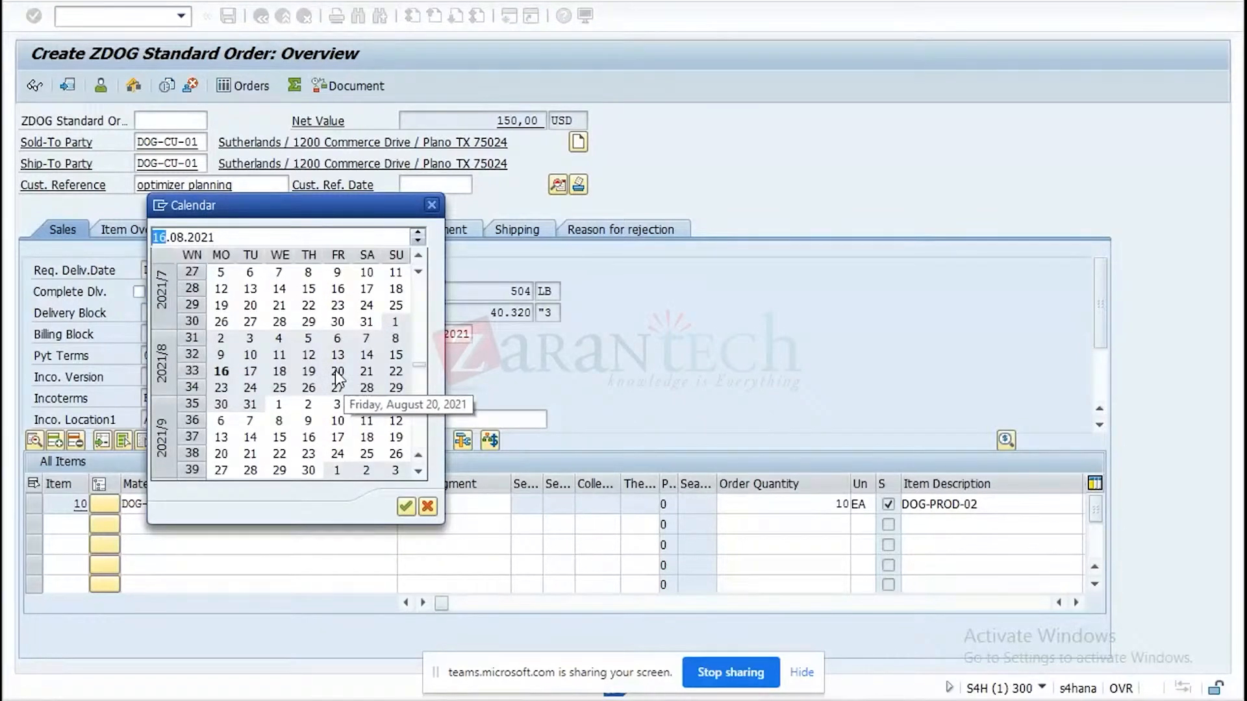
pyautogui.doubleClick(337, 372)
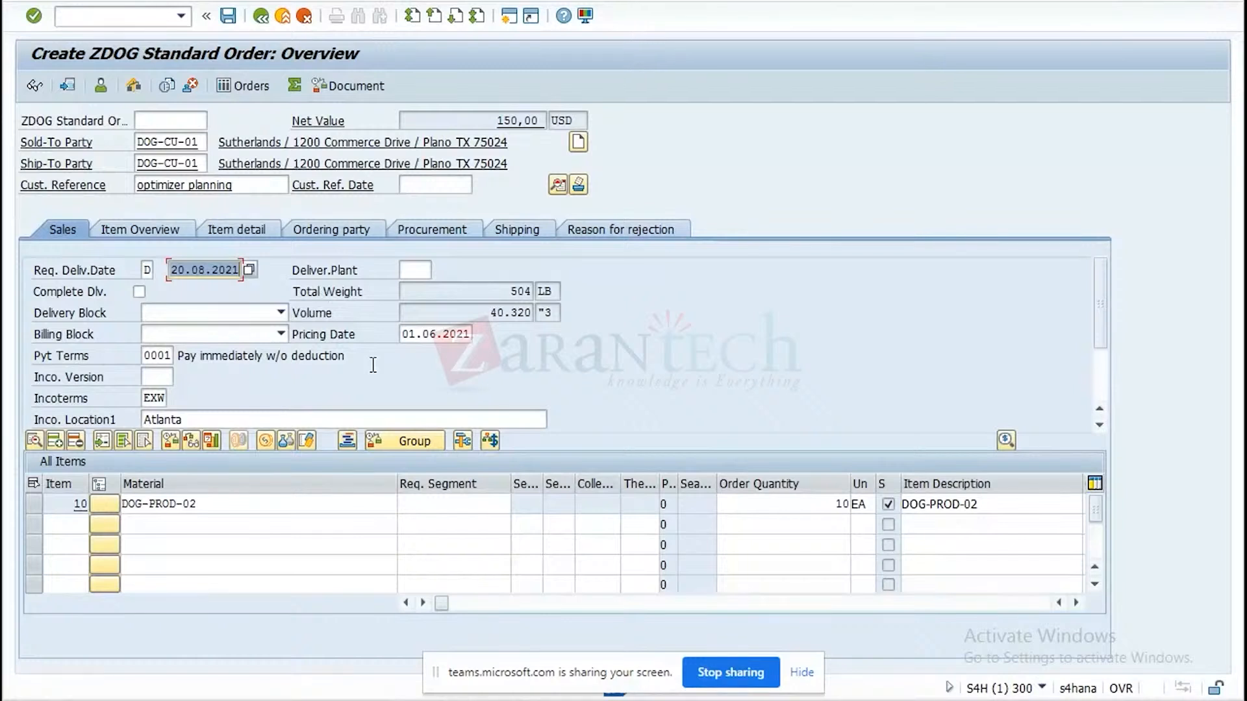
pyautogui.click(560, 352)
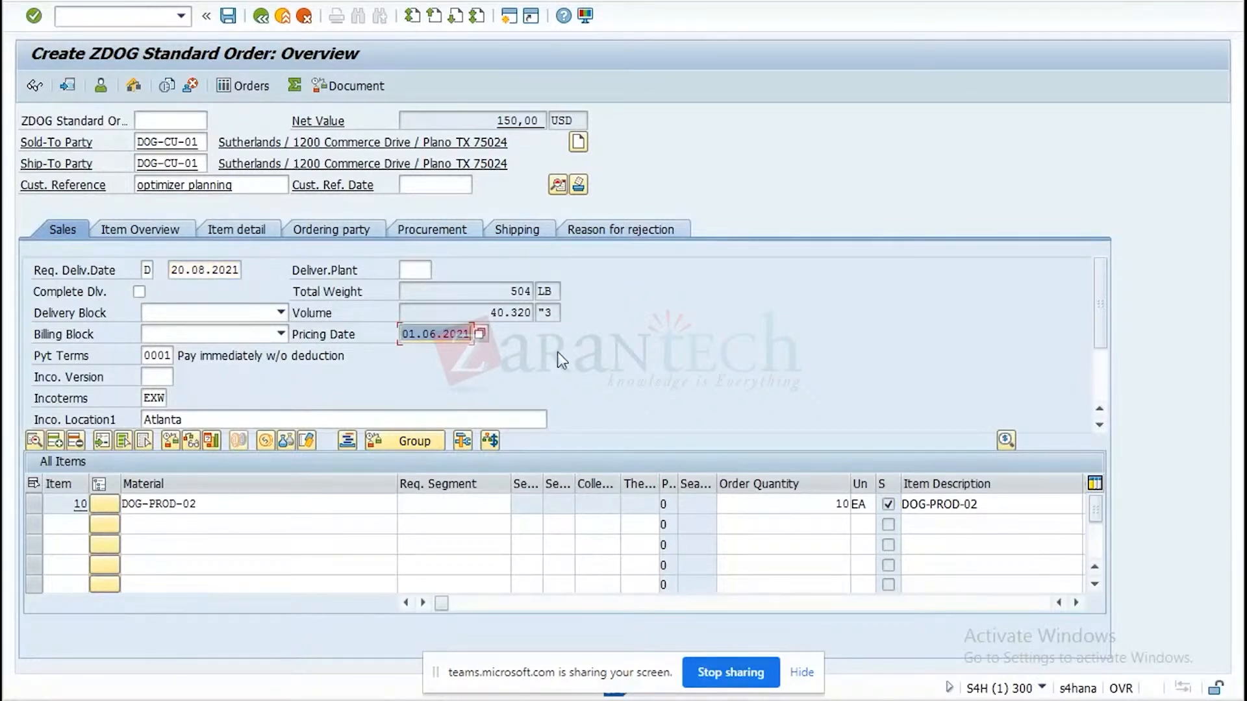
pyautogui.write('20.08.2021')
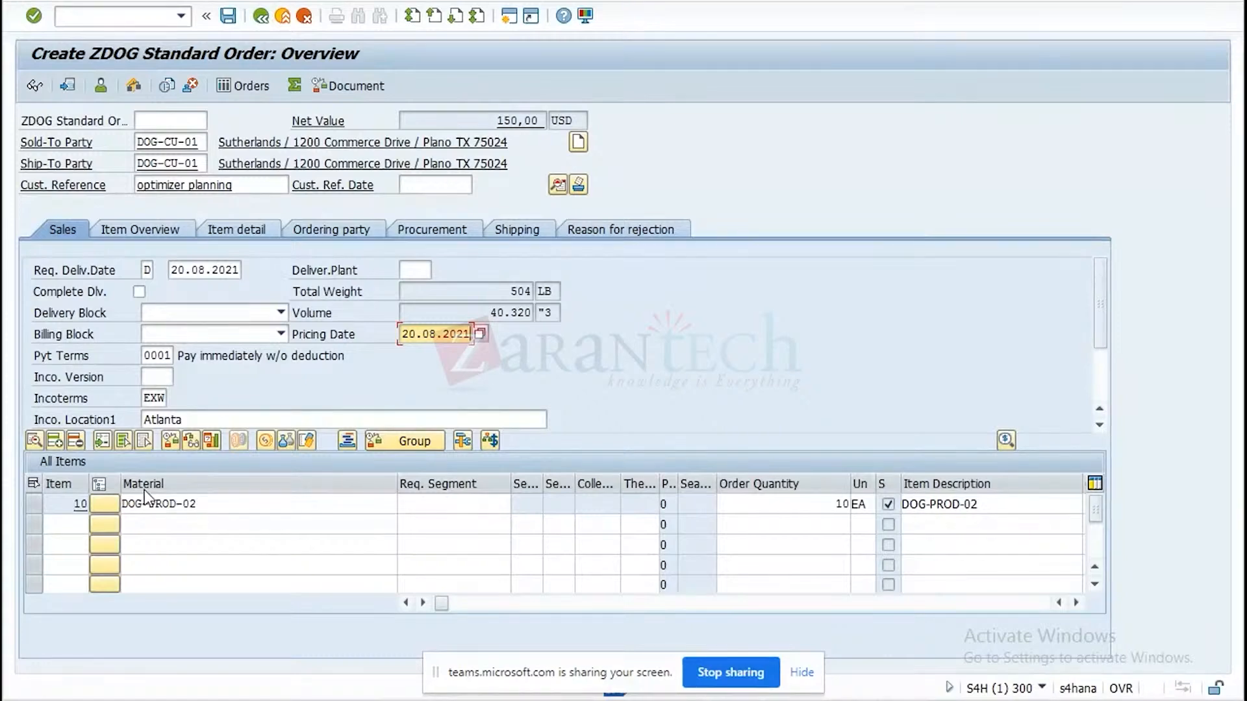
pyautogui.click(185, 503)
pyautogui.press('Return')
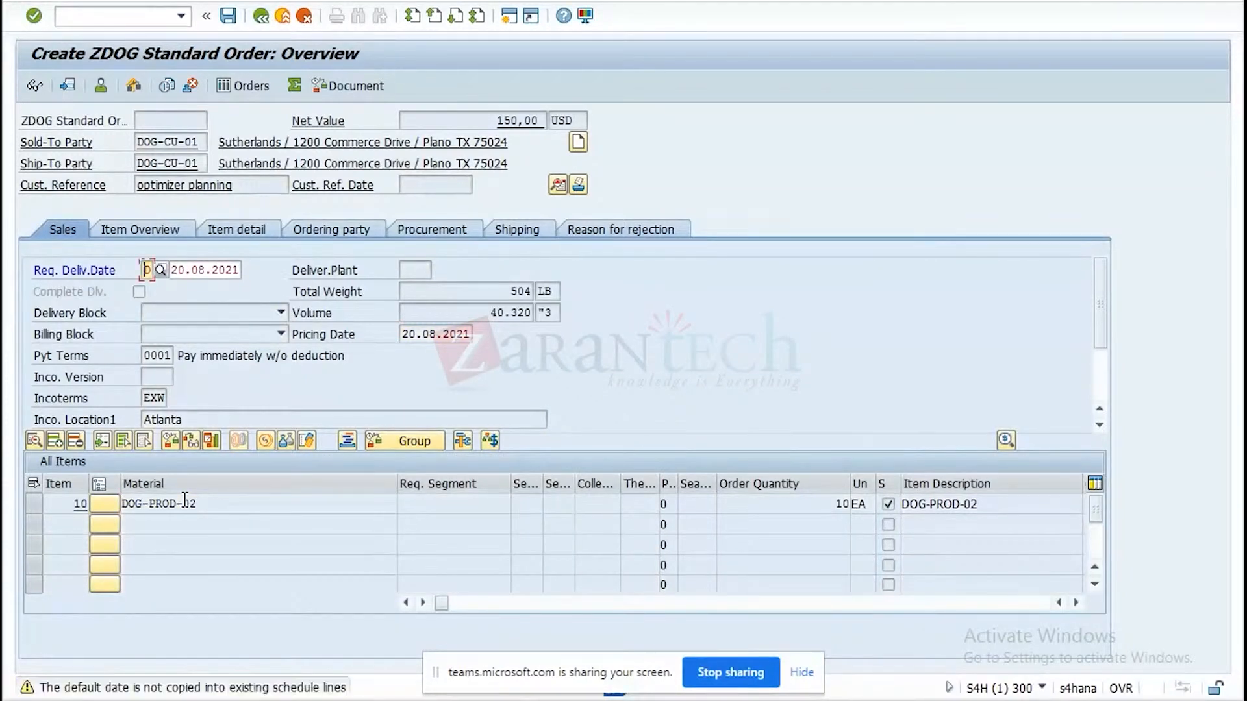
pyautogui.press('Return')
pyautogui.press('Return')
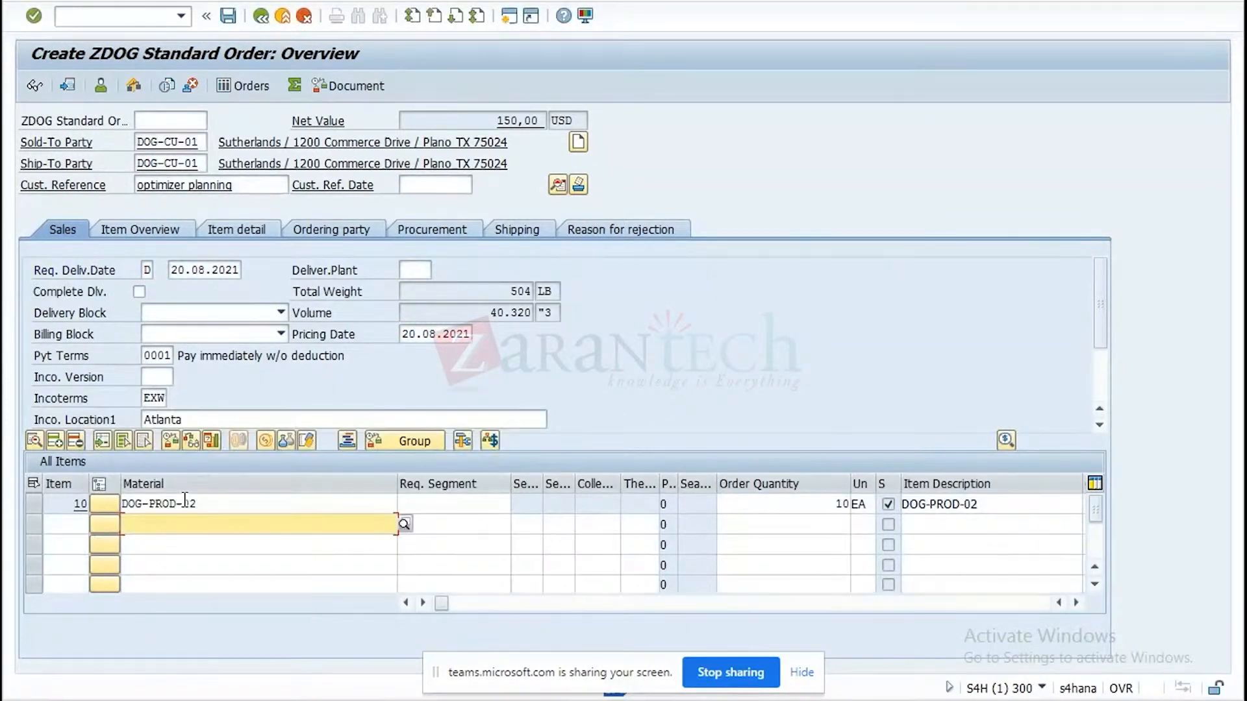
# Set the first delivery date of item 10, DOG-PROD-02, to 20.08.2021 and save the sales order.
pyautogui.doubleClick(175, 506)
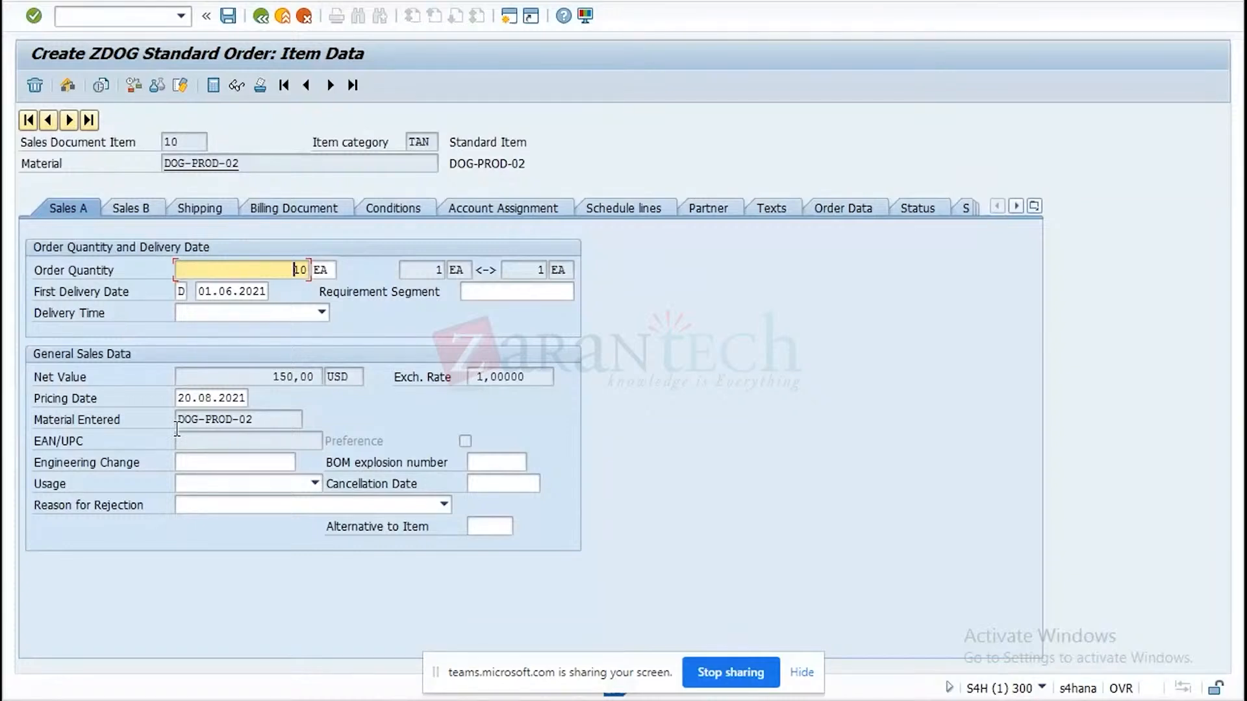
pyautogui.click(202, 294)
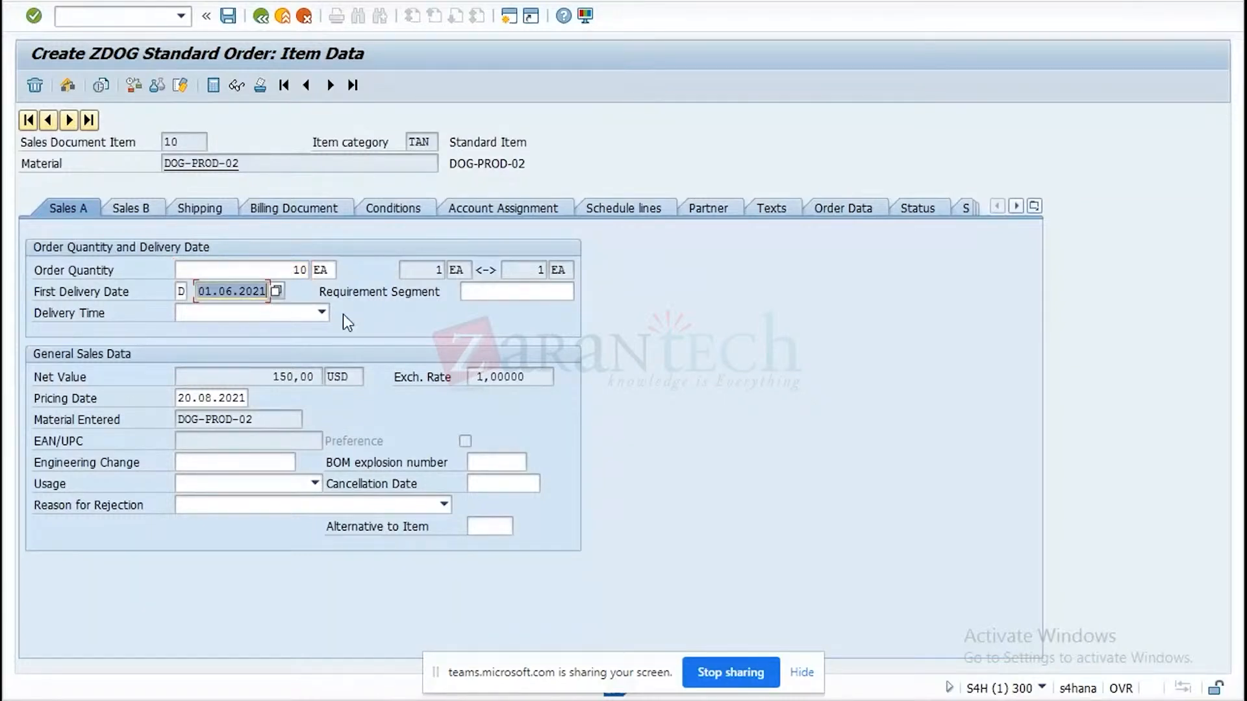
pyautogui.write('20.08.2021')
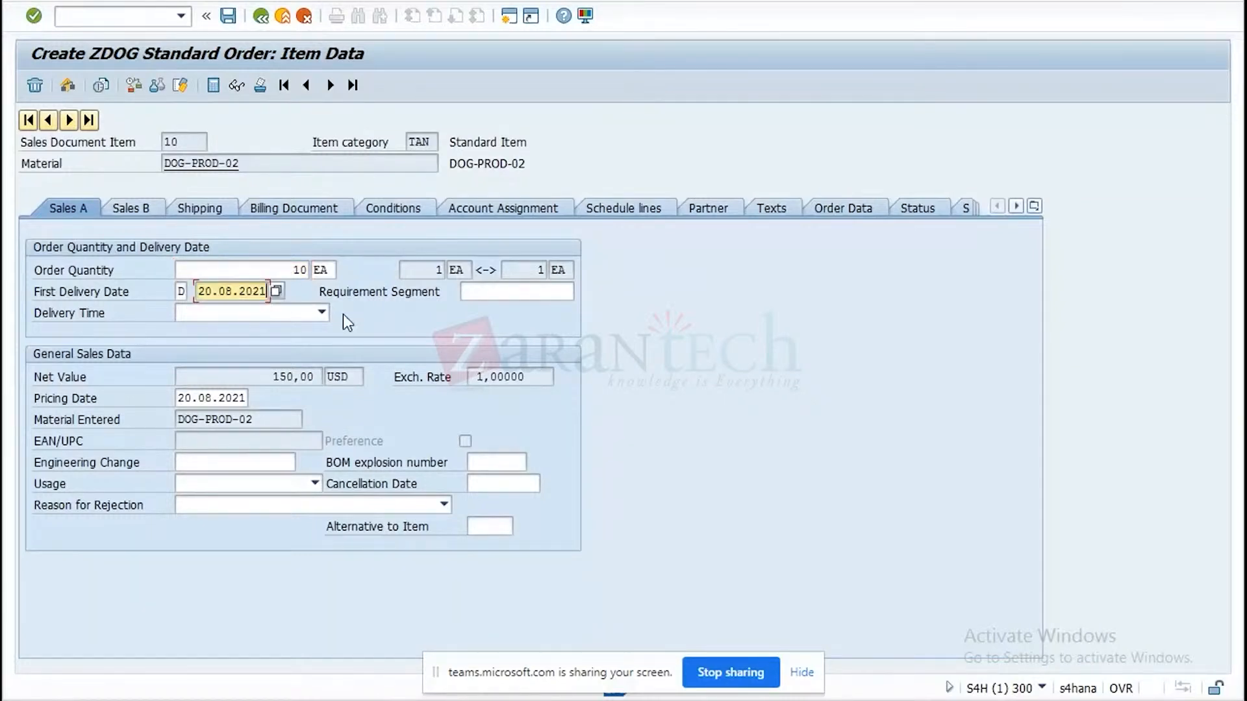
pyautogui.click(229, 17)
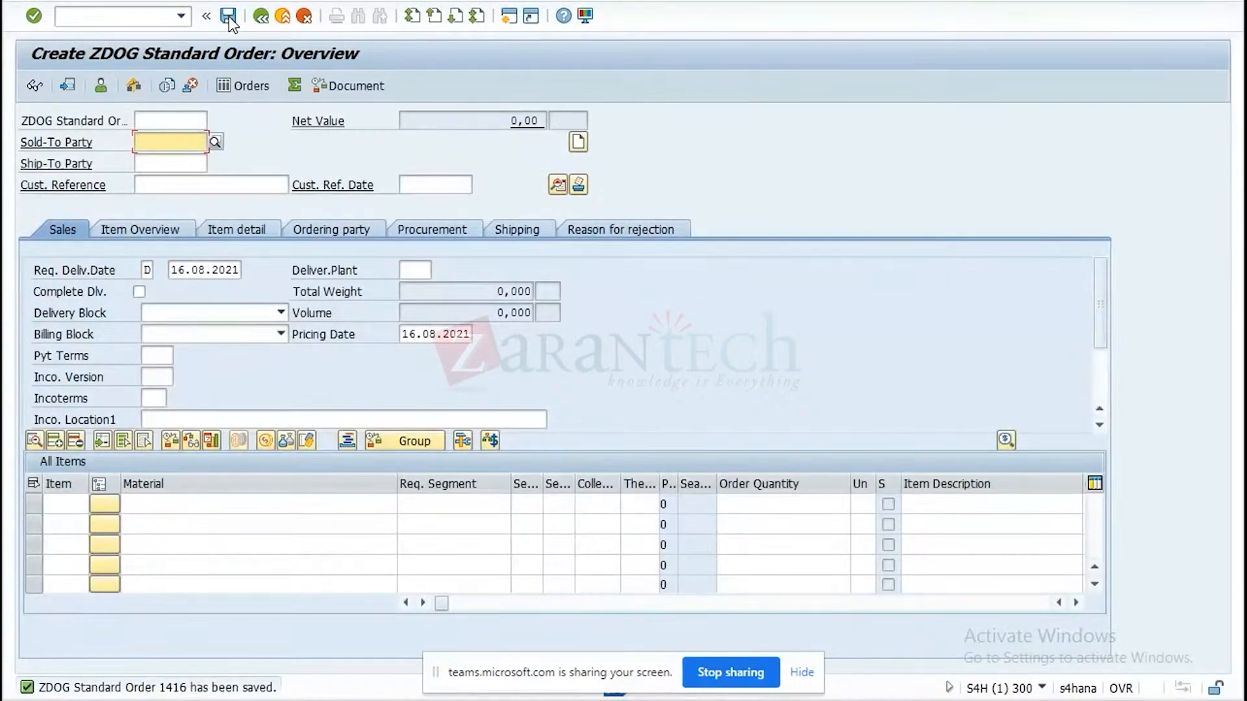
# Create and save an outbound delivery for the saved sales order with selection date 20.08.2021 and shipping point 2020.
pyautogui.click(97, 3)
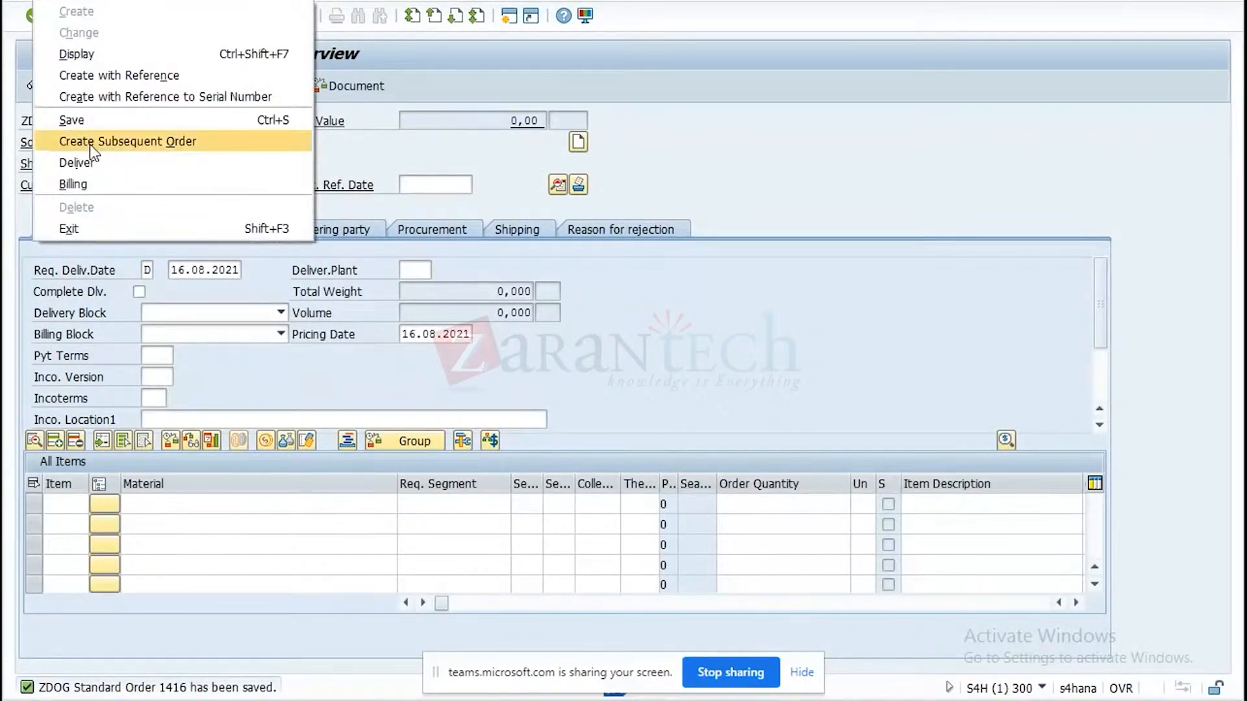
pyautogui.click(89, 163)
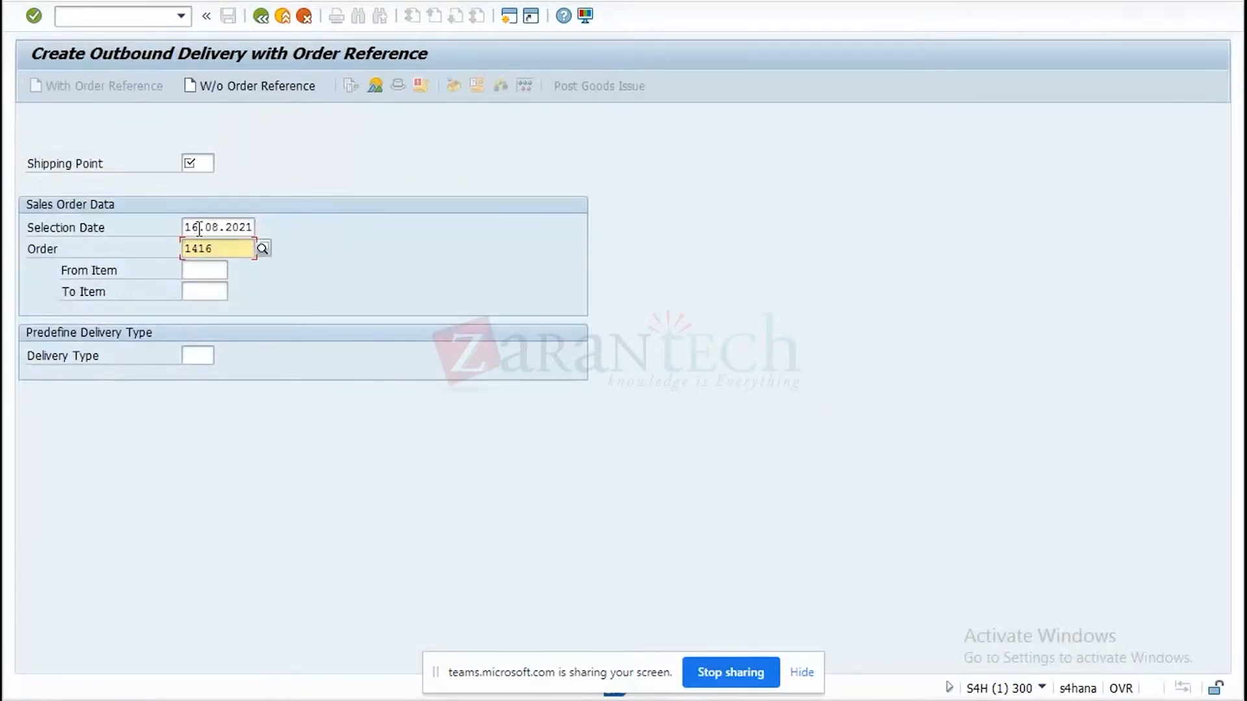
pyautogui.moveTo(198, 227); pyautogui.dragTo(159, 231)
pyautogui.write('20')
pyautogui.write('.08')
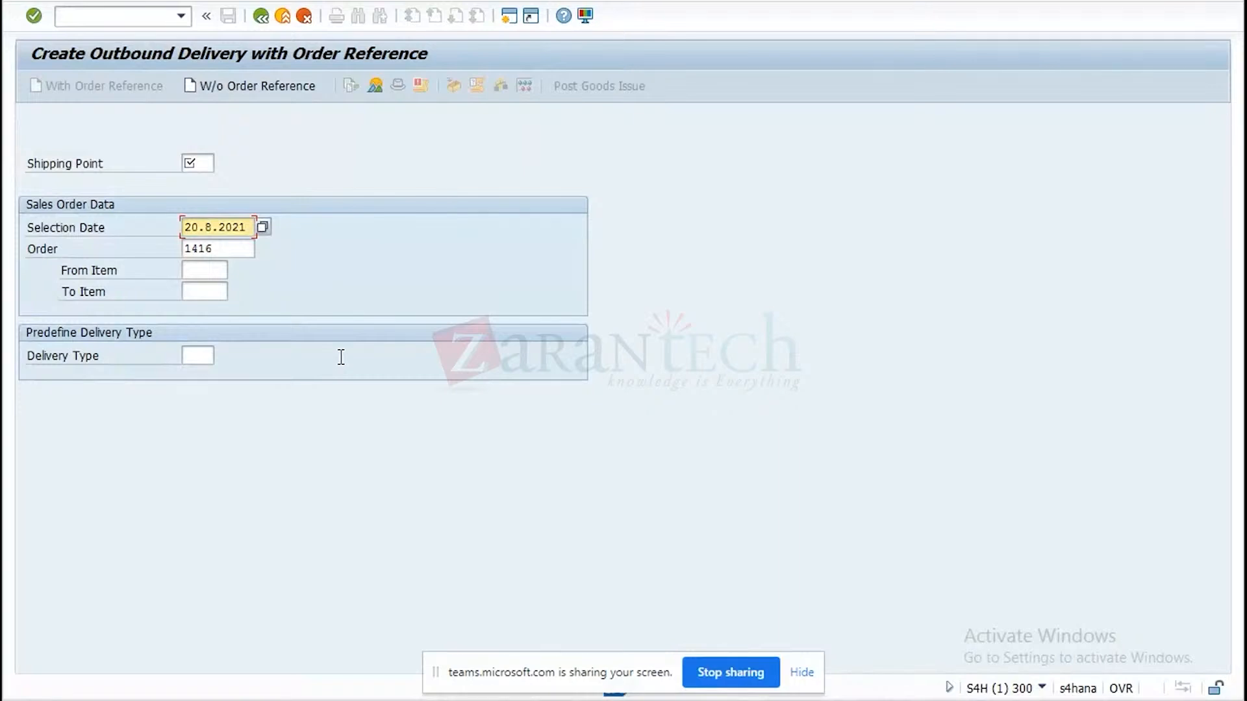
pyautogui.write('.2021')
pyautogui.click(198, 162)
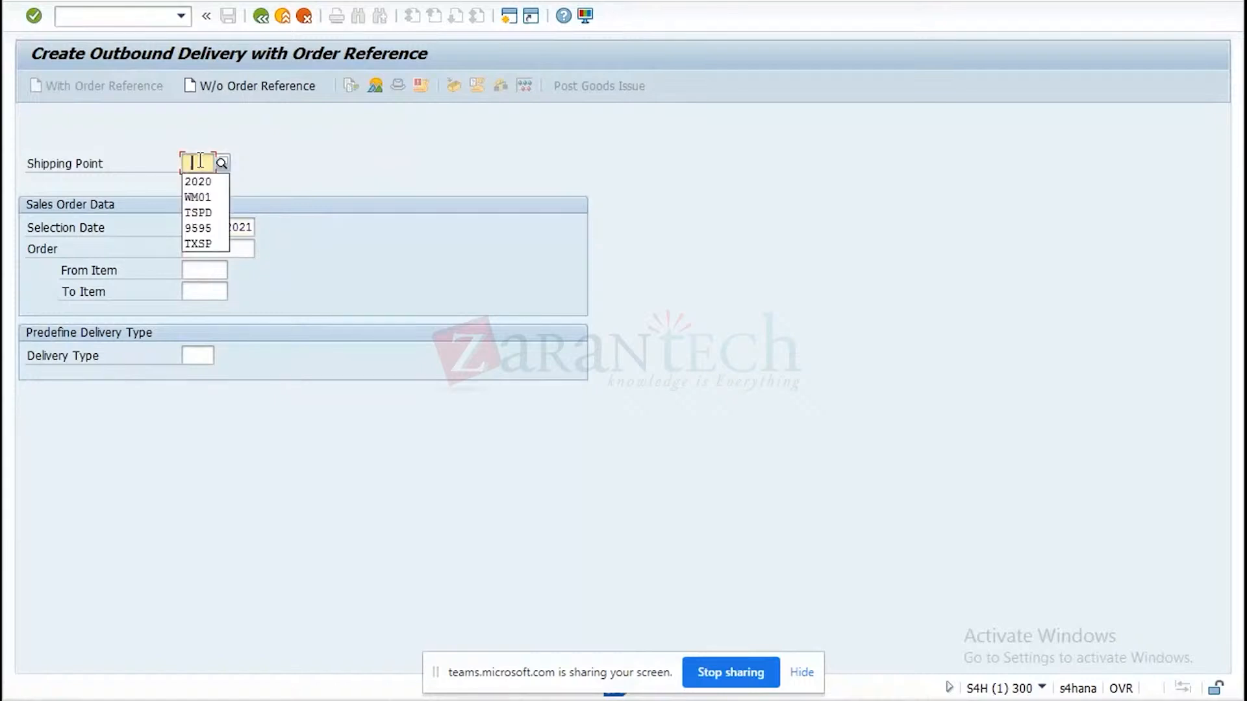
pyautogui.click(194, 182)
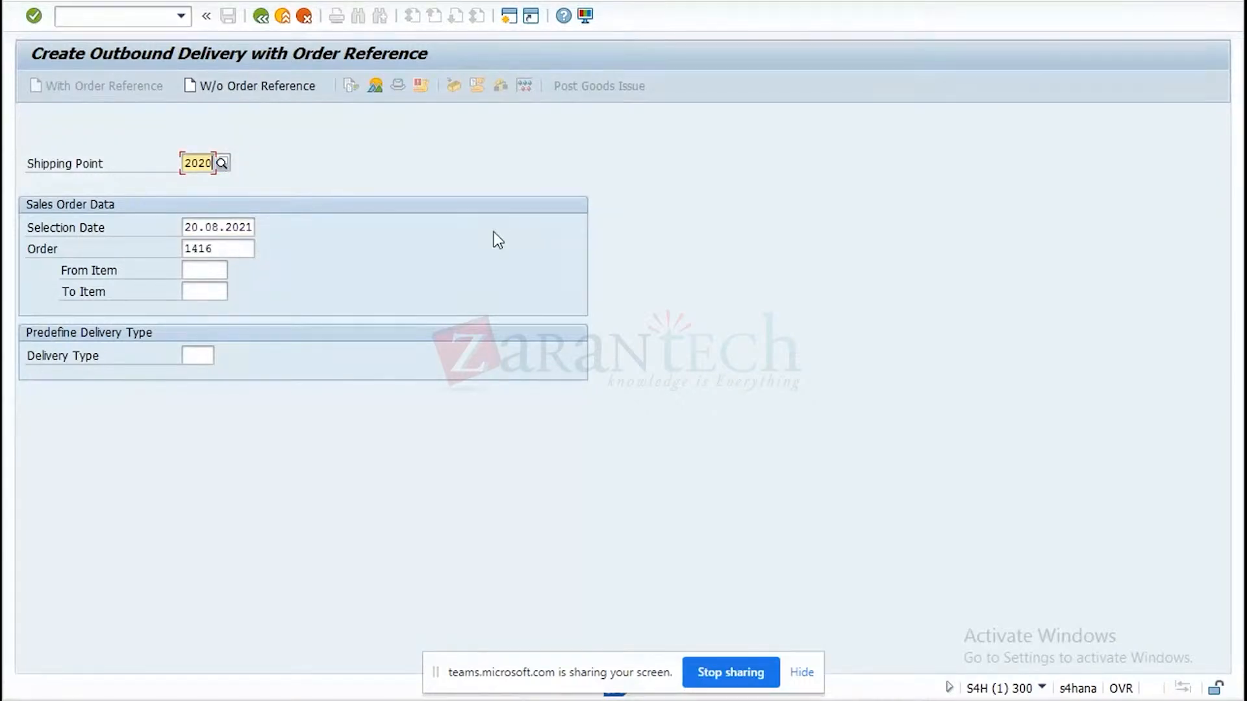
pyautogui.press('Return')
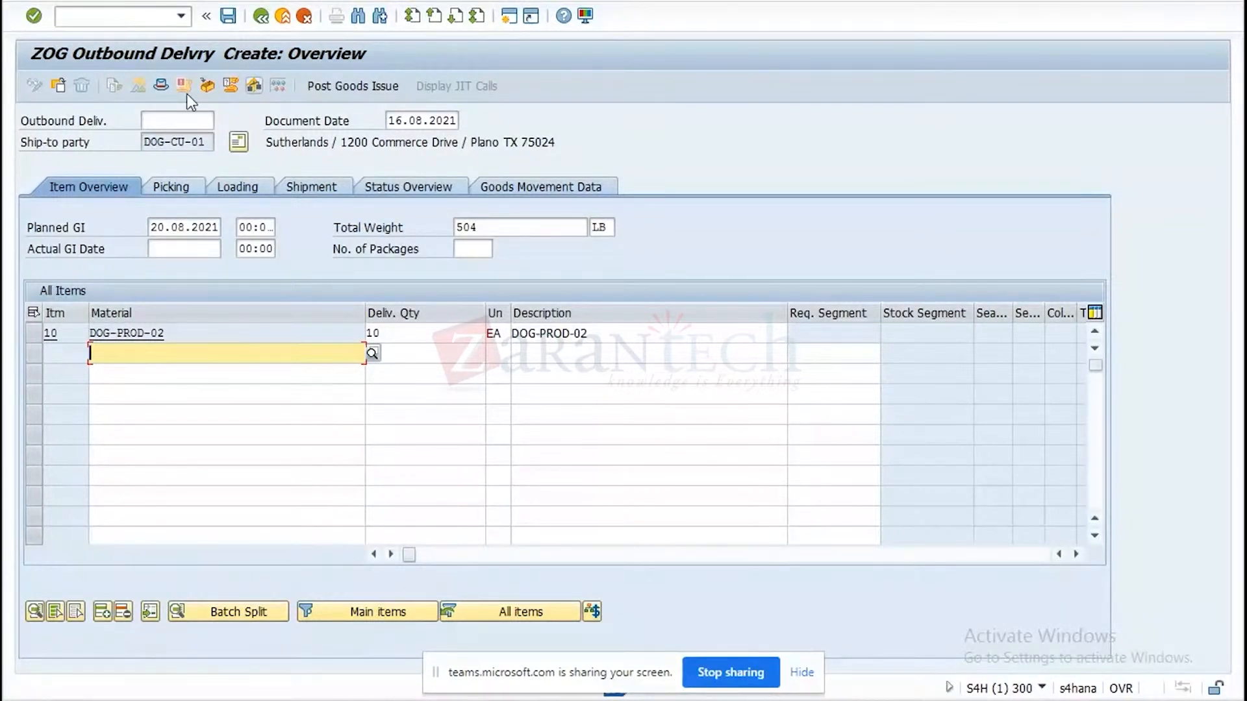
pyautogui.click(251, 17)
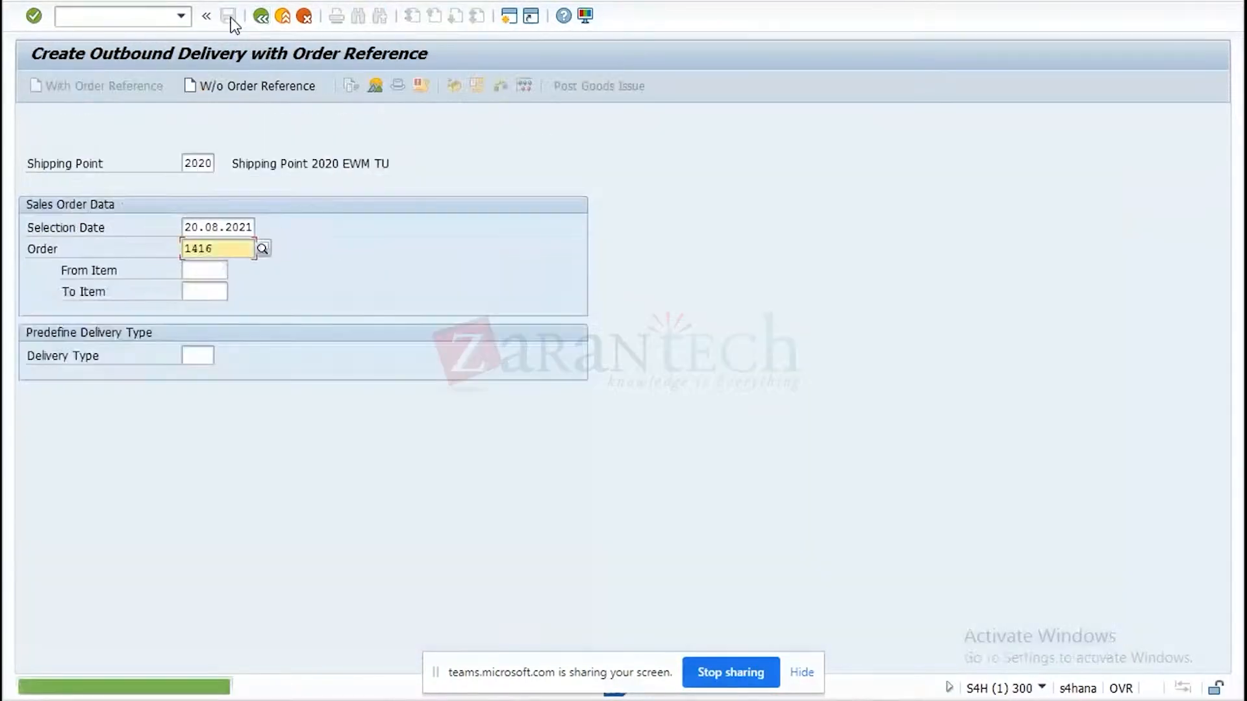
# Display the saved outbound delivery and open the document flow from its TM status.
pyautogui.click(85, 1)
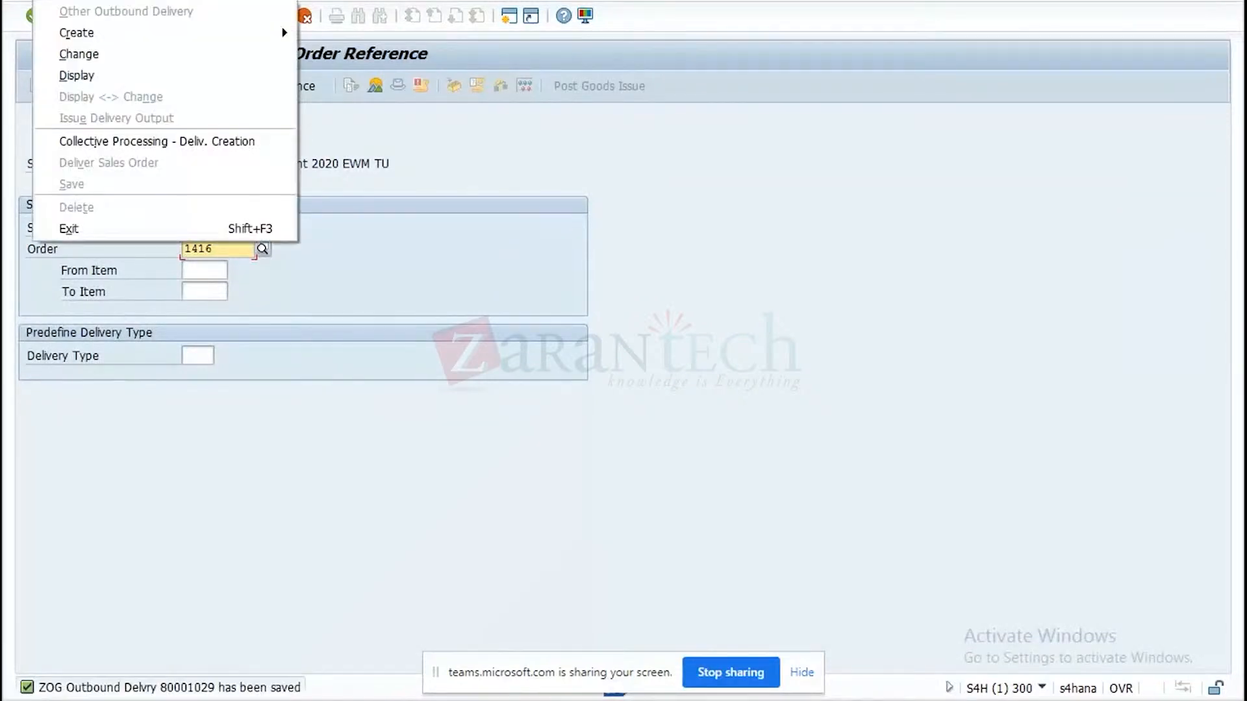
pyautogui.click(81, 76)
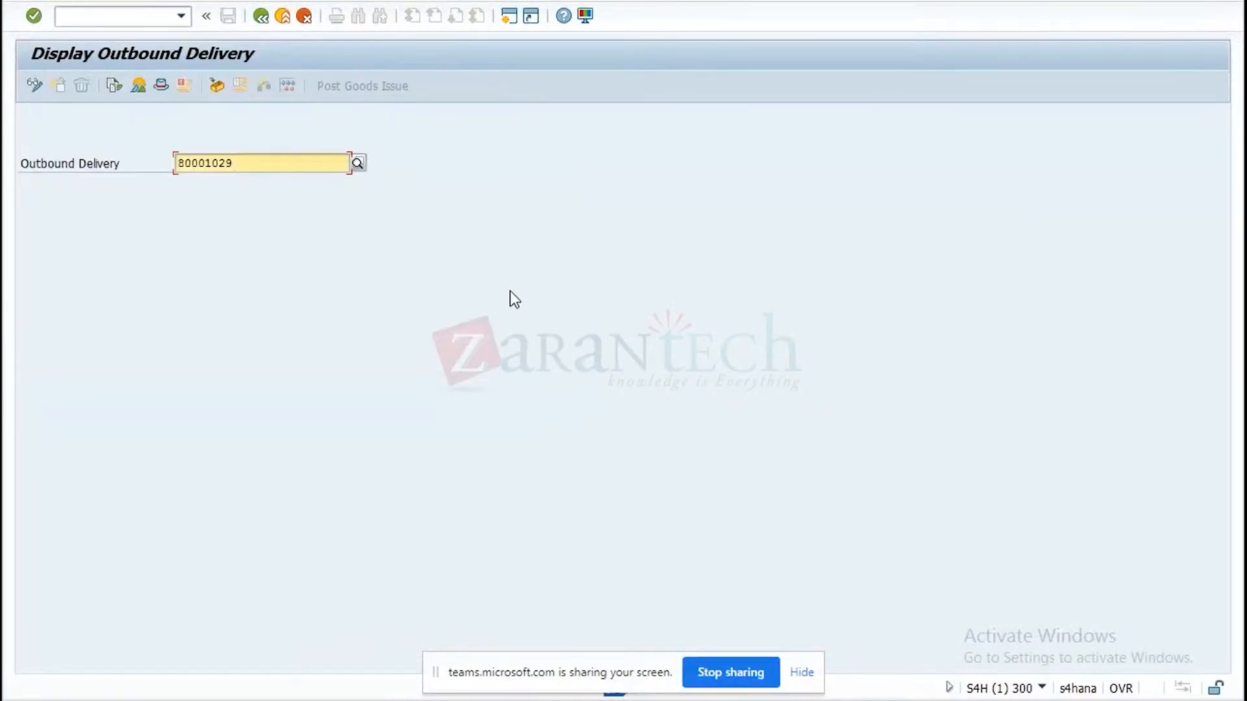
pyautogui.press('Return')
pyautogui.click(682, 186)
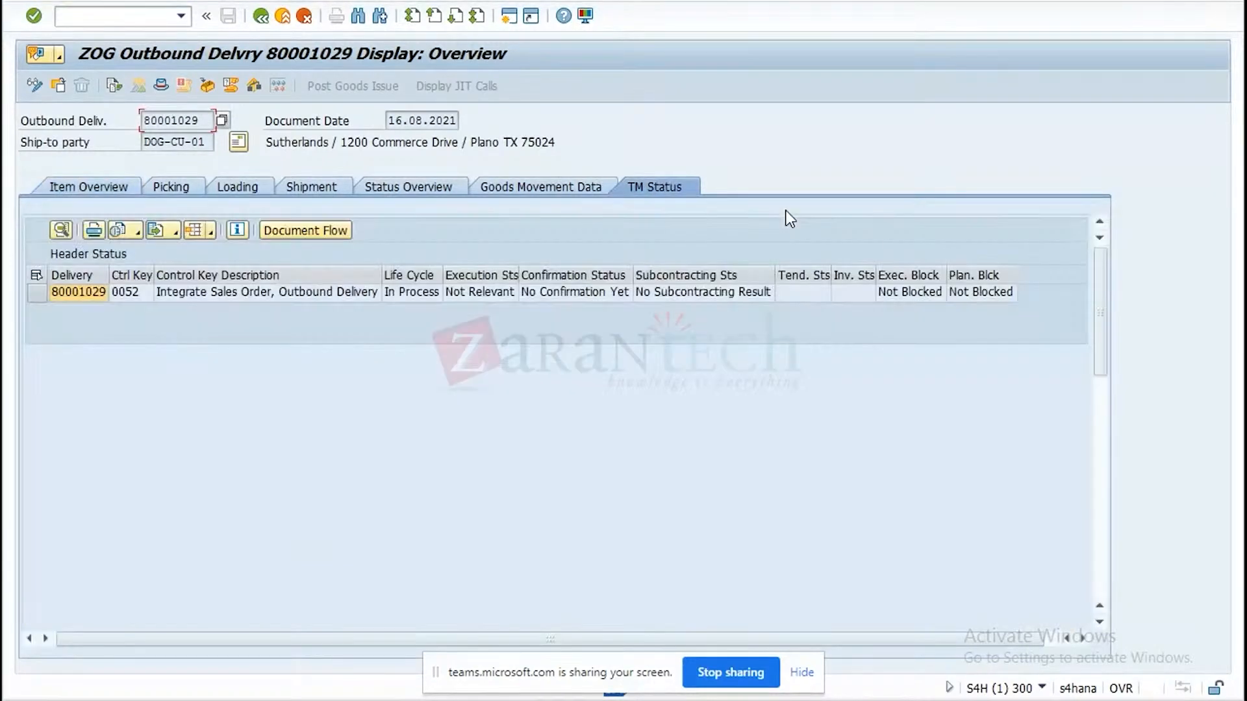
pyautogui.click(286, 232)
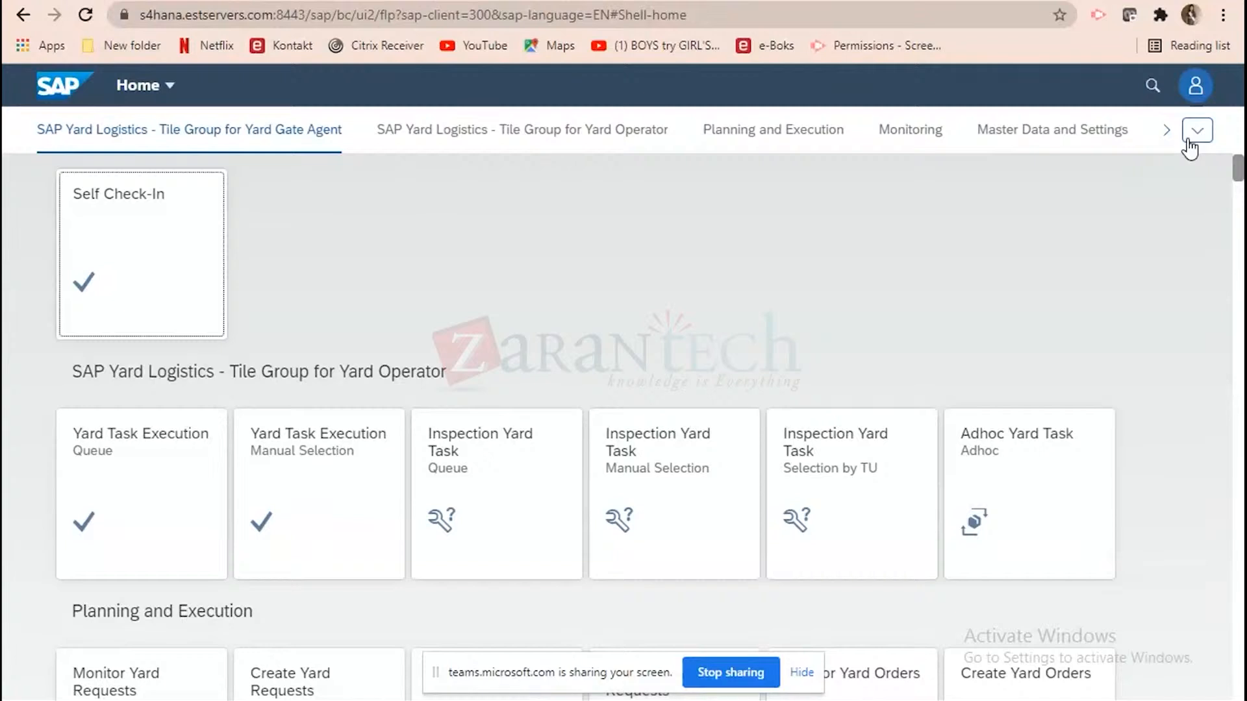
# Switch to the Fiori launchpad in Chrome and open the Transportation Cockpit from the Planning group.
pyautogui.click(1197, 133)
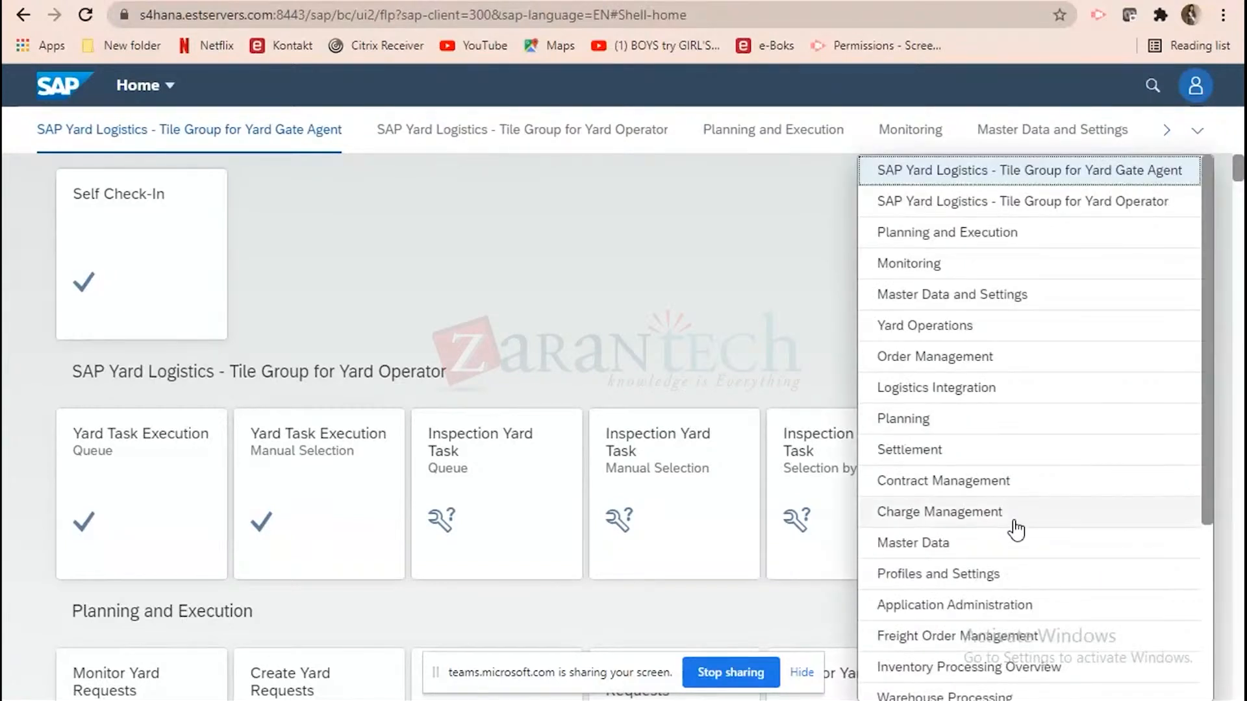
pyautogui.click(928, 426)
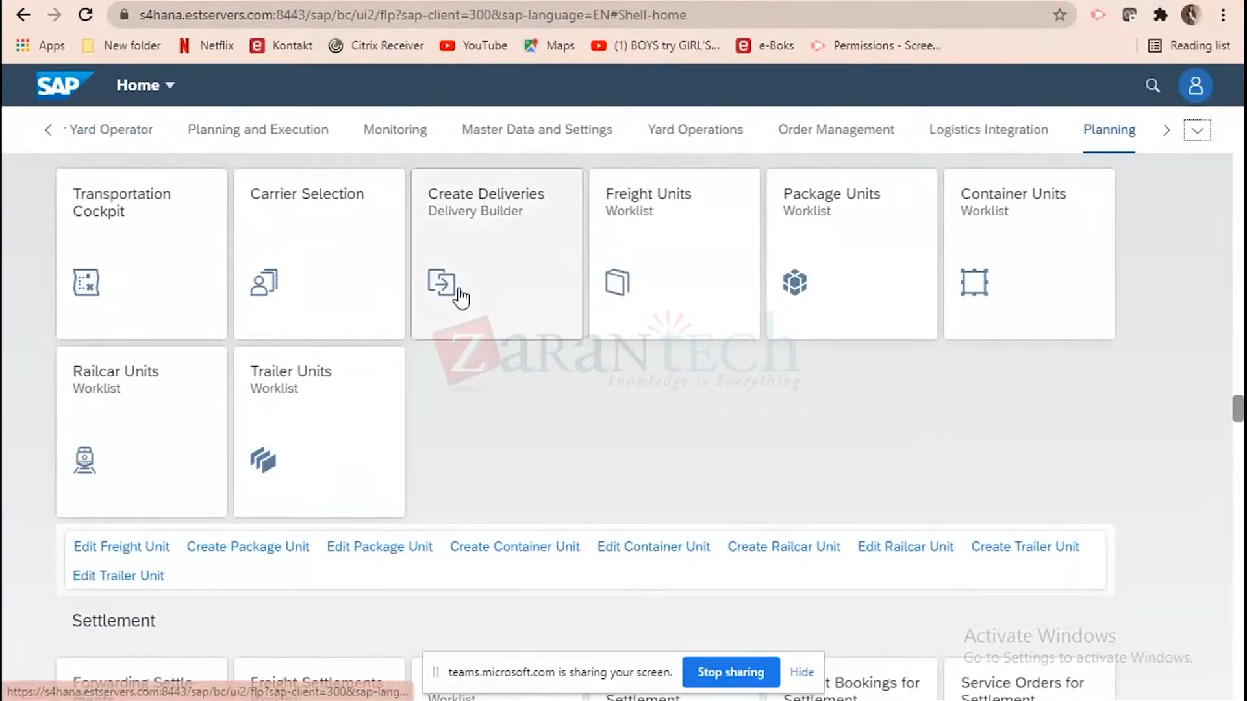
pyautogui.click(155, 297)
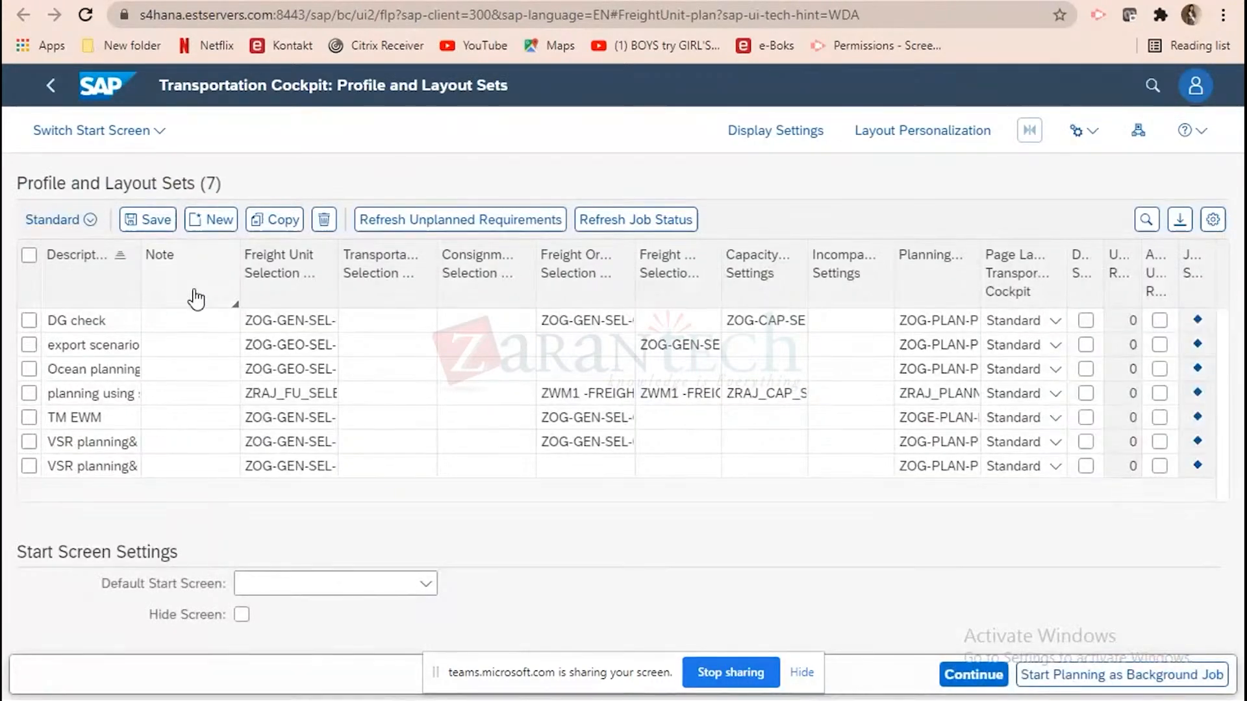
# Load the cockpit with the Ocean planning default route profile set and dismiss the message list.
pyautogui.click(30, 369)
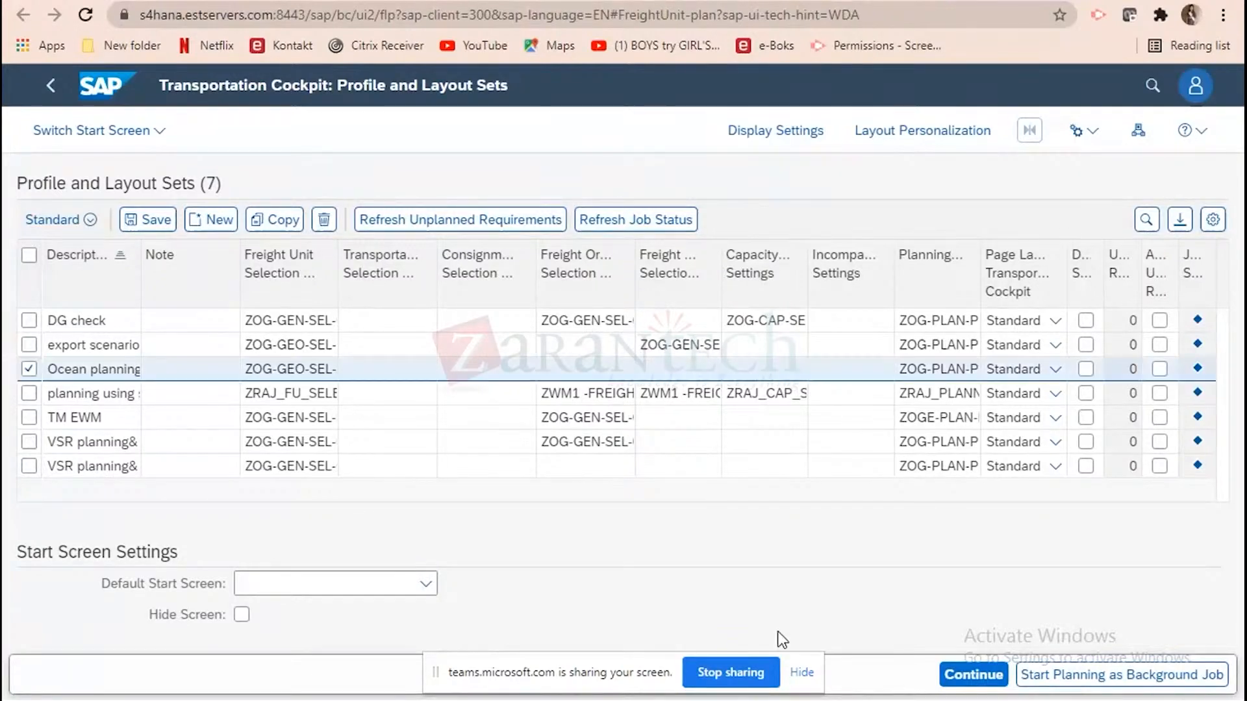
pyautogui.click(992, 677)
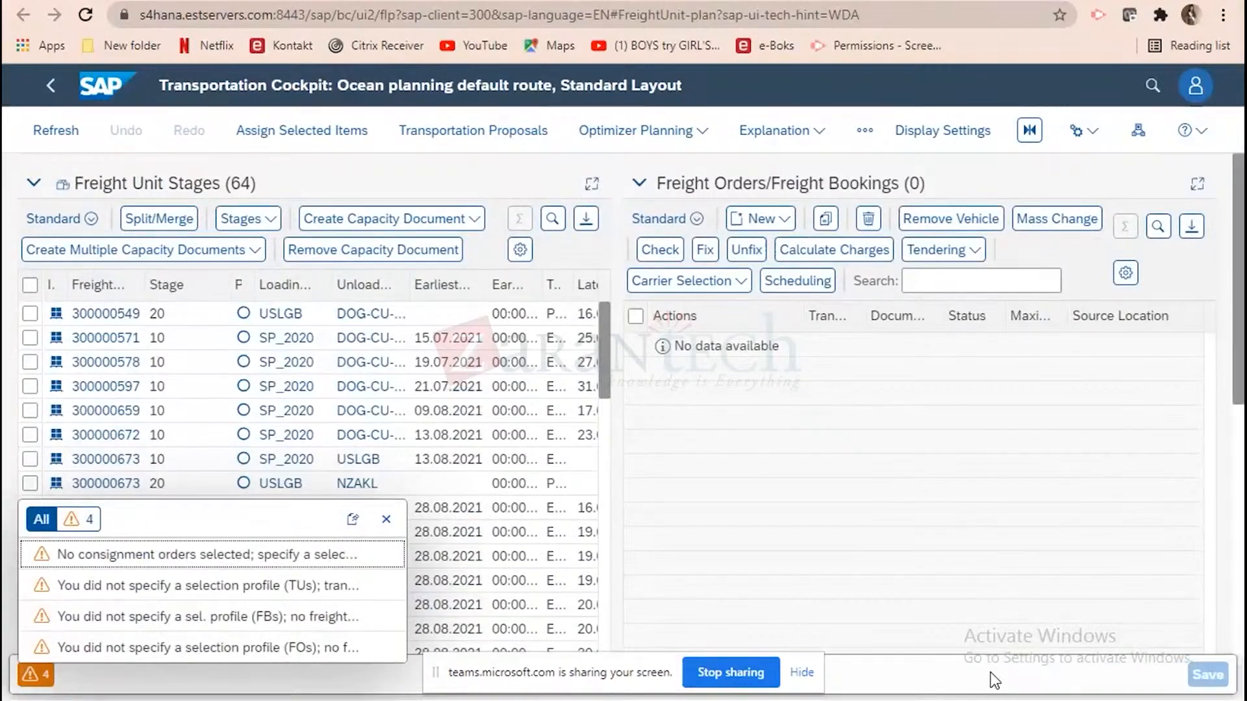
pyautogui.click(385, 519)
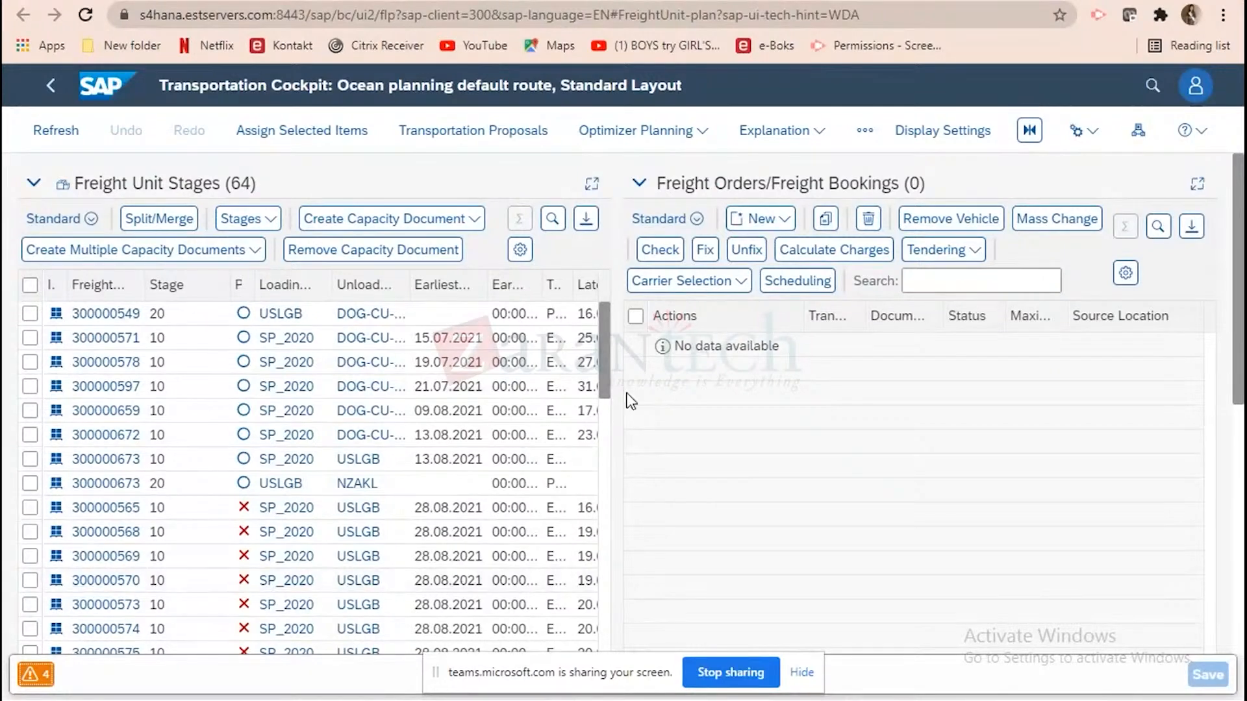
# Open freight unit 300000672 from the freight unit stages and examine its stage's locations, dates, carrier and status.
pyautogui.moveTo(605, 368); pyautogui.dragTo(603, 400)
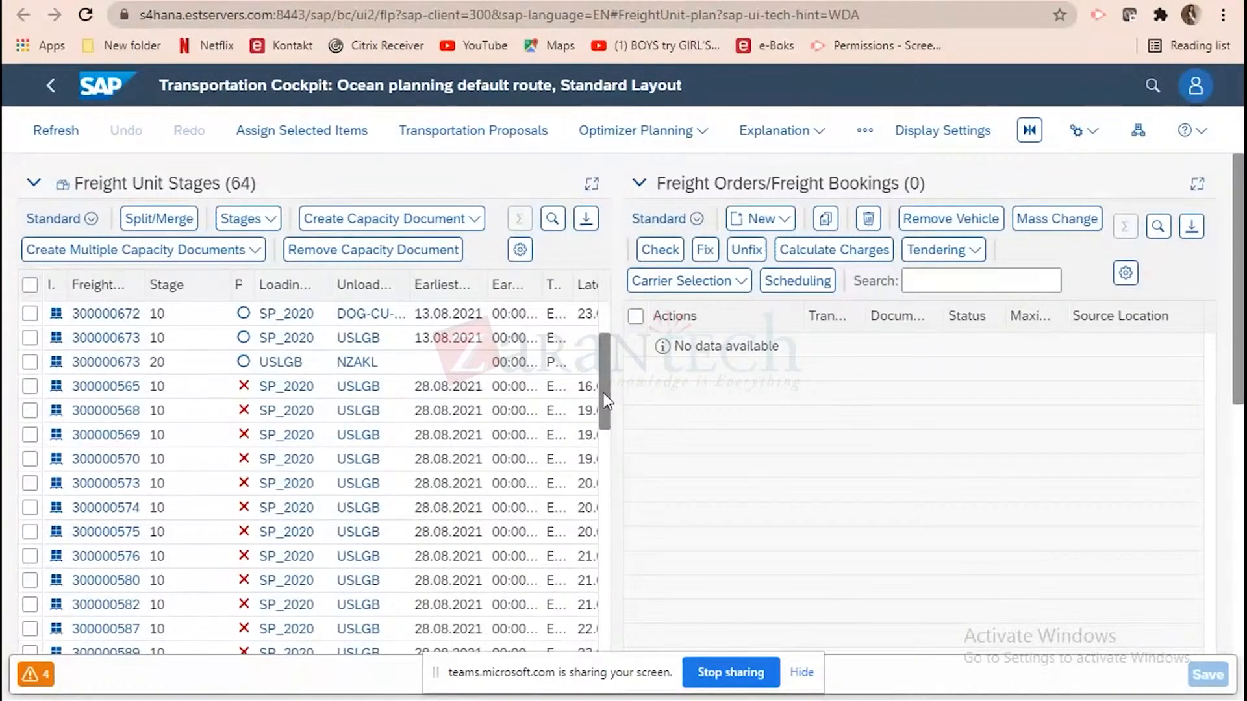
pyautogui.moveTo(603, 392); pyautogui.dragTo(603, 341)
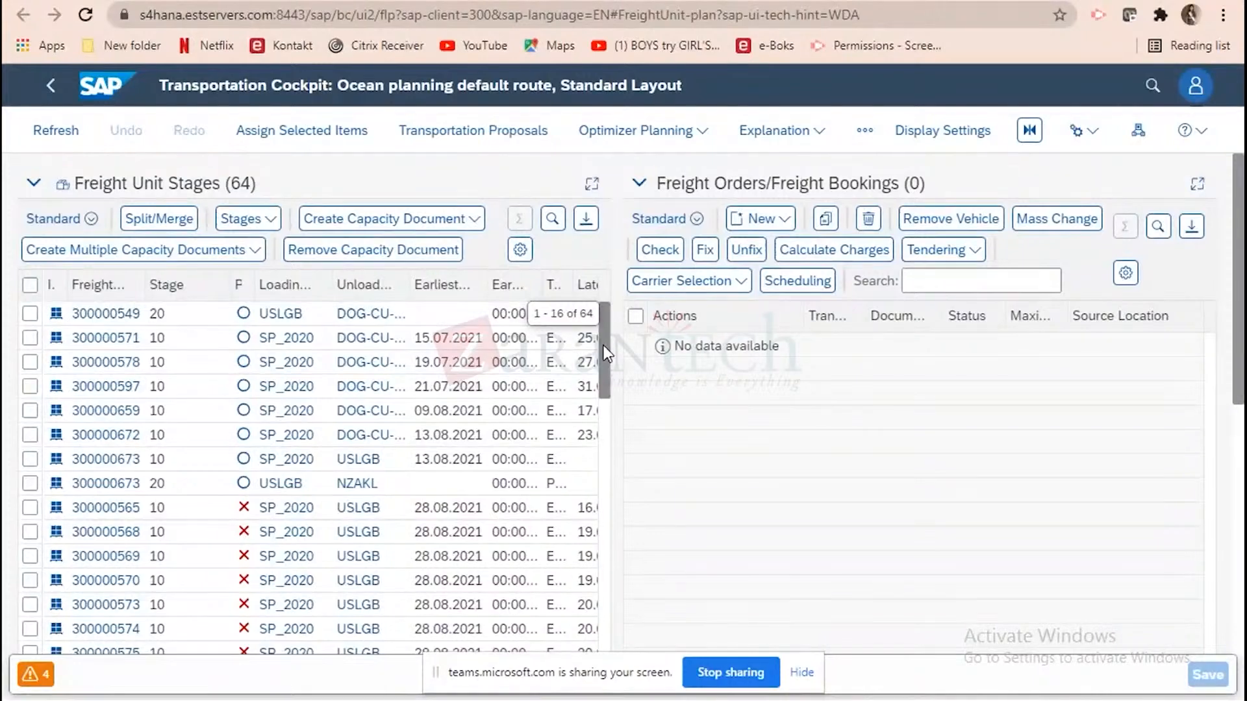
pyautogui.click(95, 439)
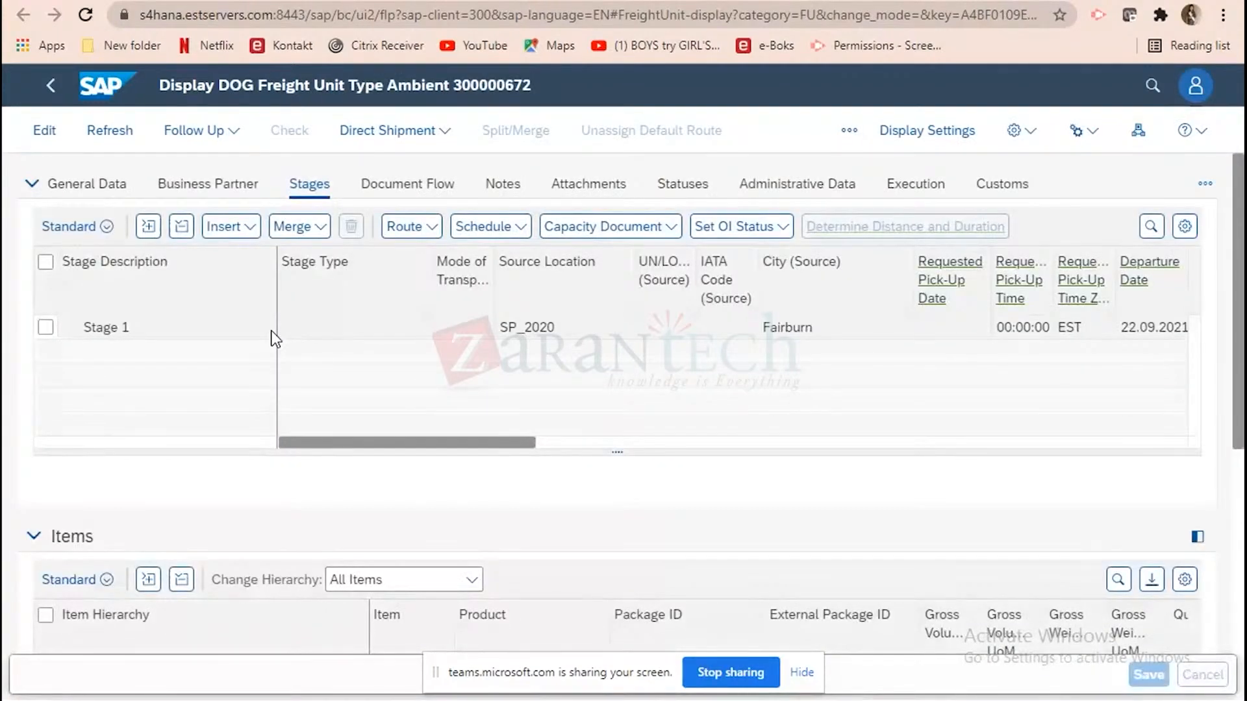
pyautogui.hscroll(5, 529, 439)
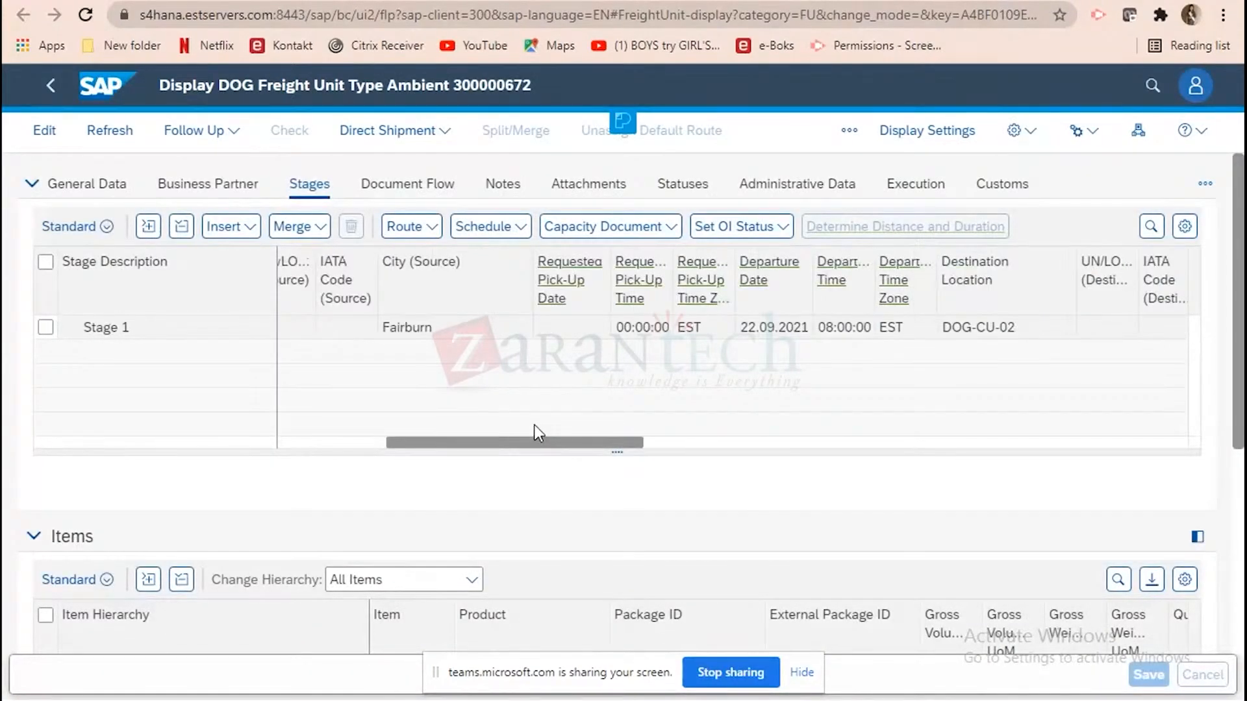
pyautogui.click(656, 443)
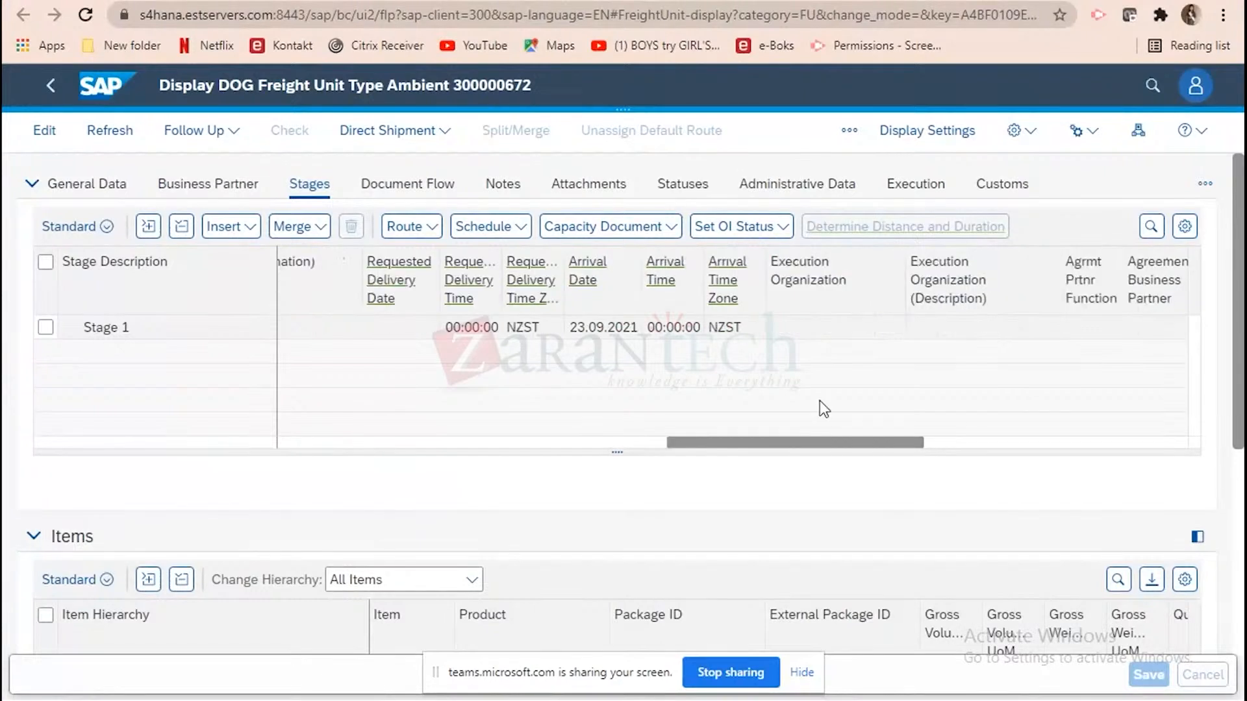
pyautogui.hscroll(5, 820, 402)
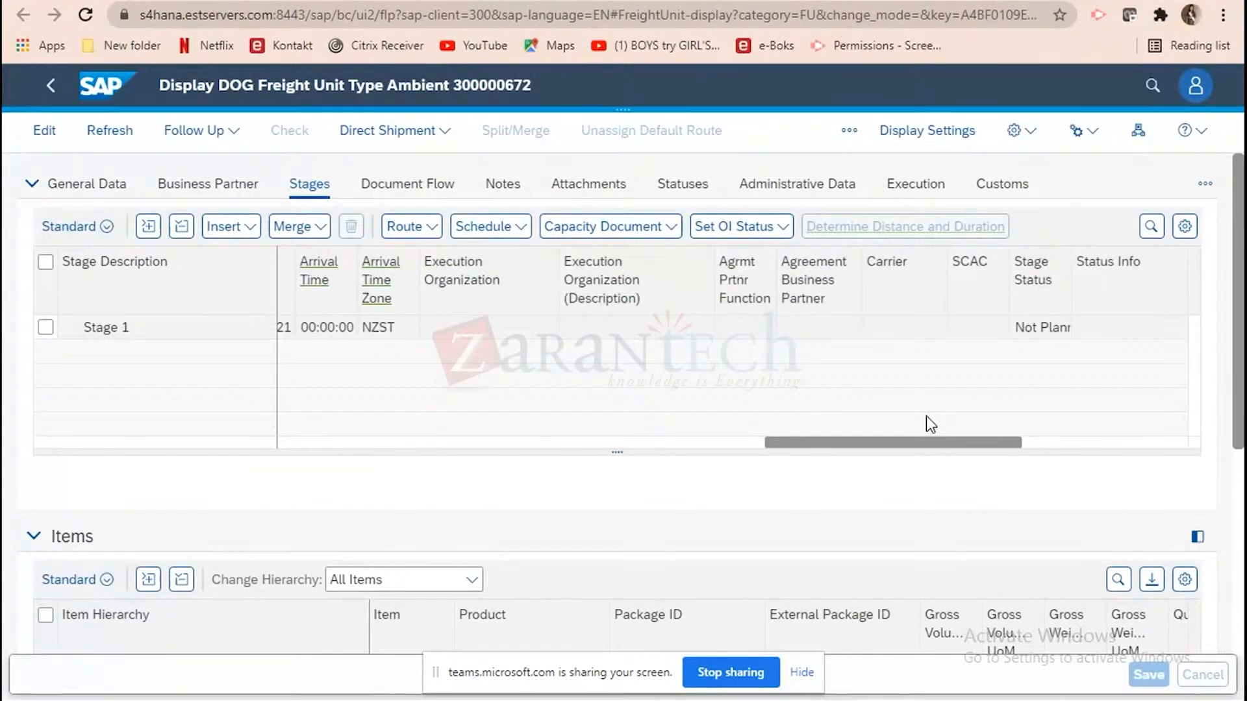
# Review the remaining stage details of freight unit 300000672, then close it to return to the Transportation Cockpit.
pyautogui.hscroll(3, 926, 415)
pyautogui.hscroll(-20, 543, 400)
pyautogui.hscroll(-5, 543, 400)
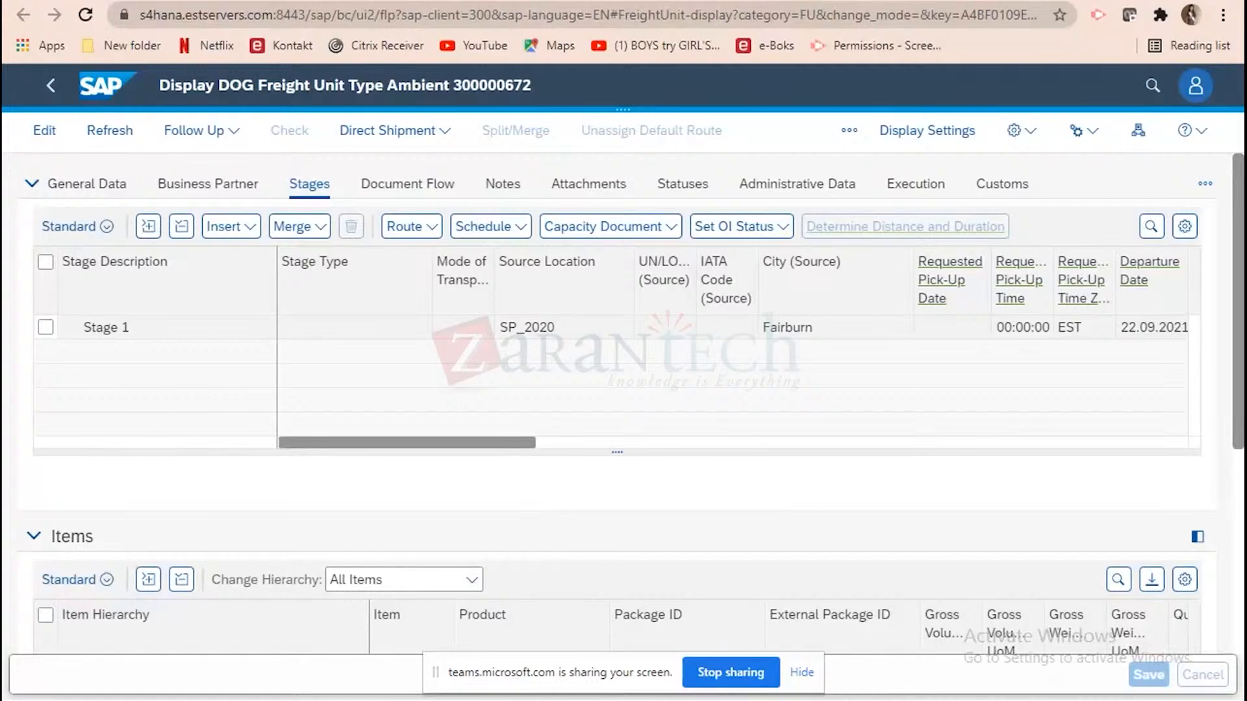
pyautogui.click(987, 0)
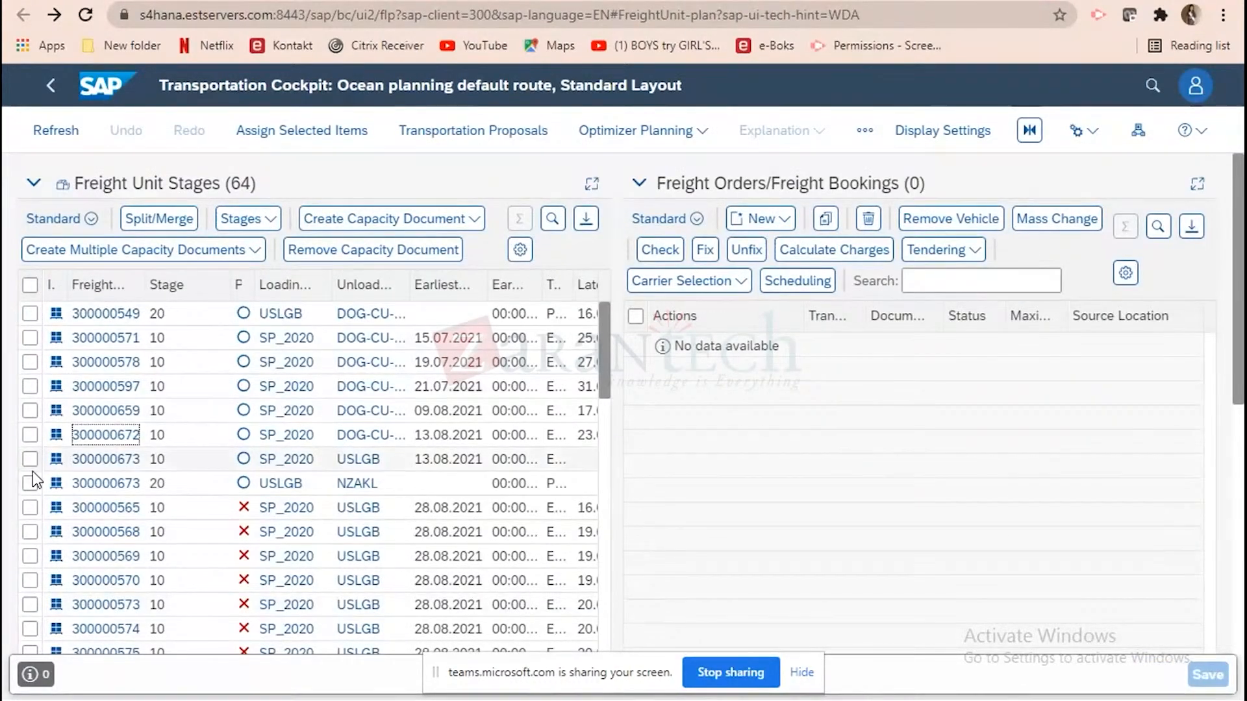
# Run optimizer planning for freight unit 300000672 as selected entries with all resources, then save the plan and dismiss the message lists.
pyautogui.click(31, 436)
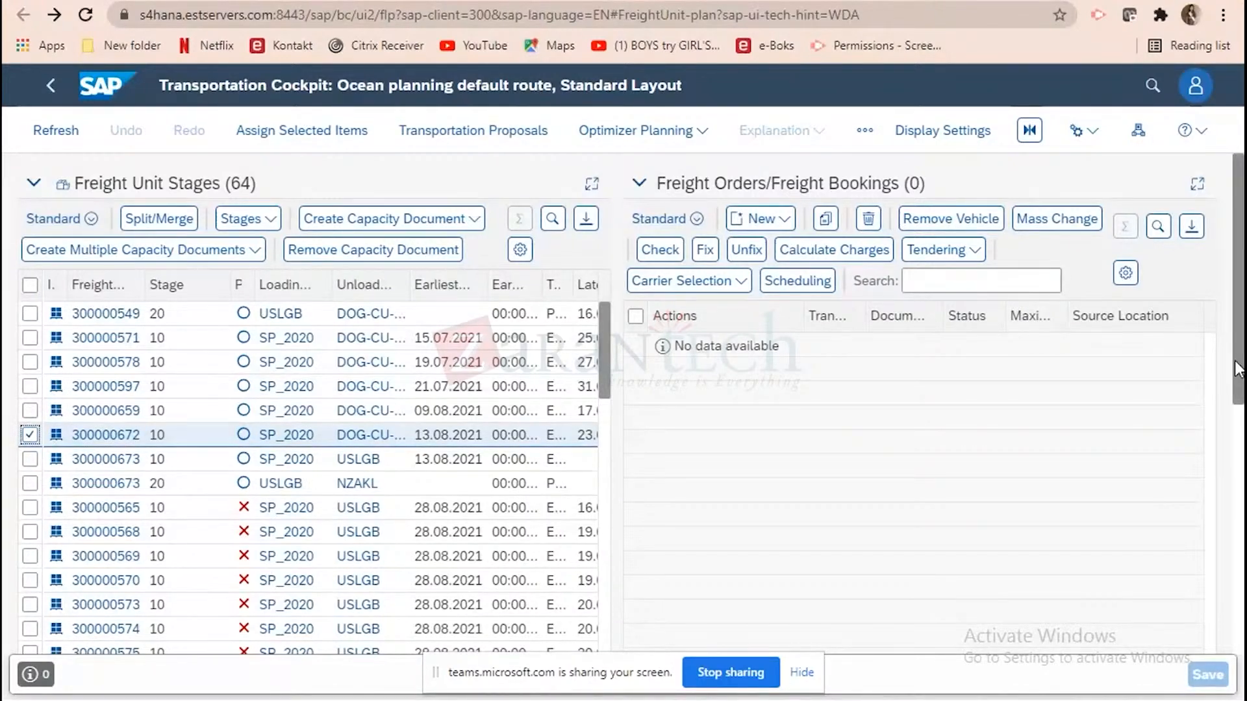
pyautogui.moveTo(1238, 369)
pyautogui.mouseDown()
pyautogui.moveTo(1242, 527)
pyautogui.moveTo(1241, 377)
pyautogui.mouseUp()
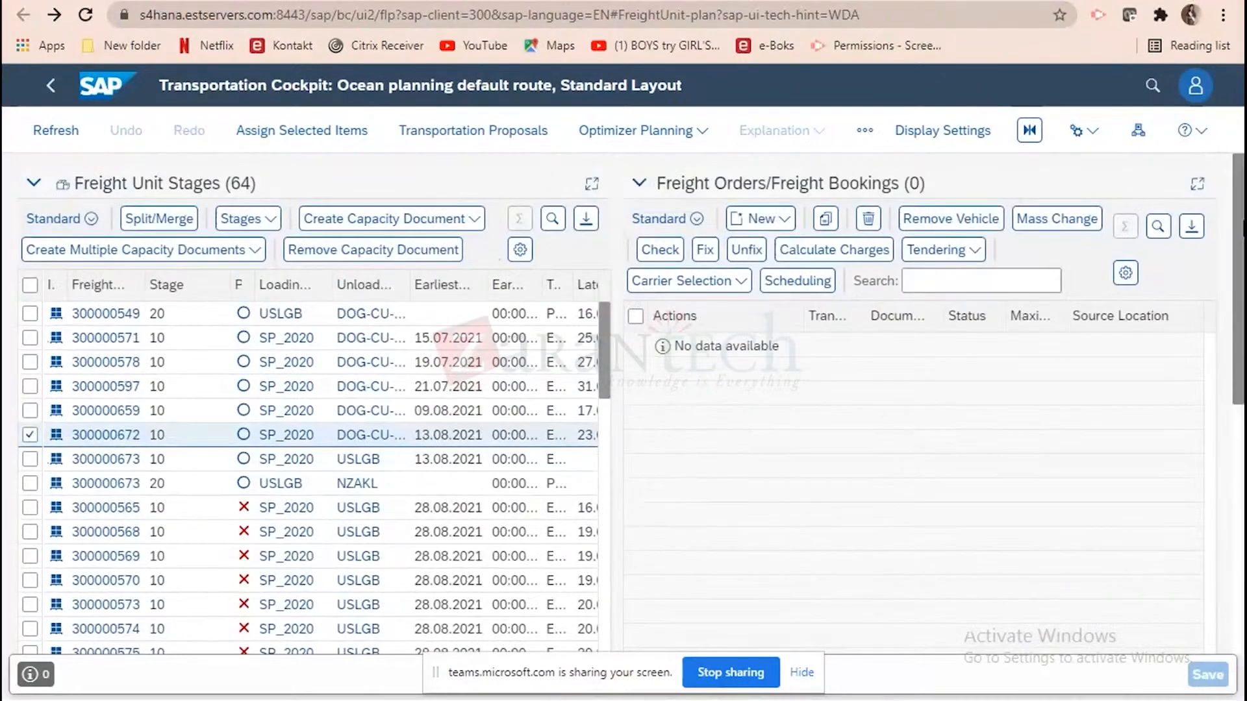
pyautogui.click(704, 136)
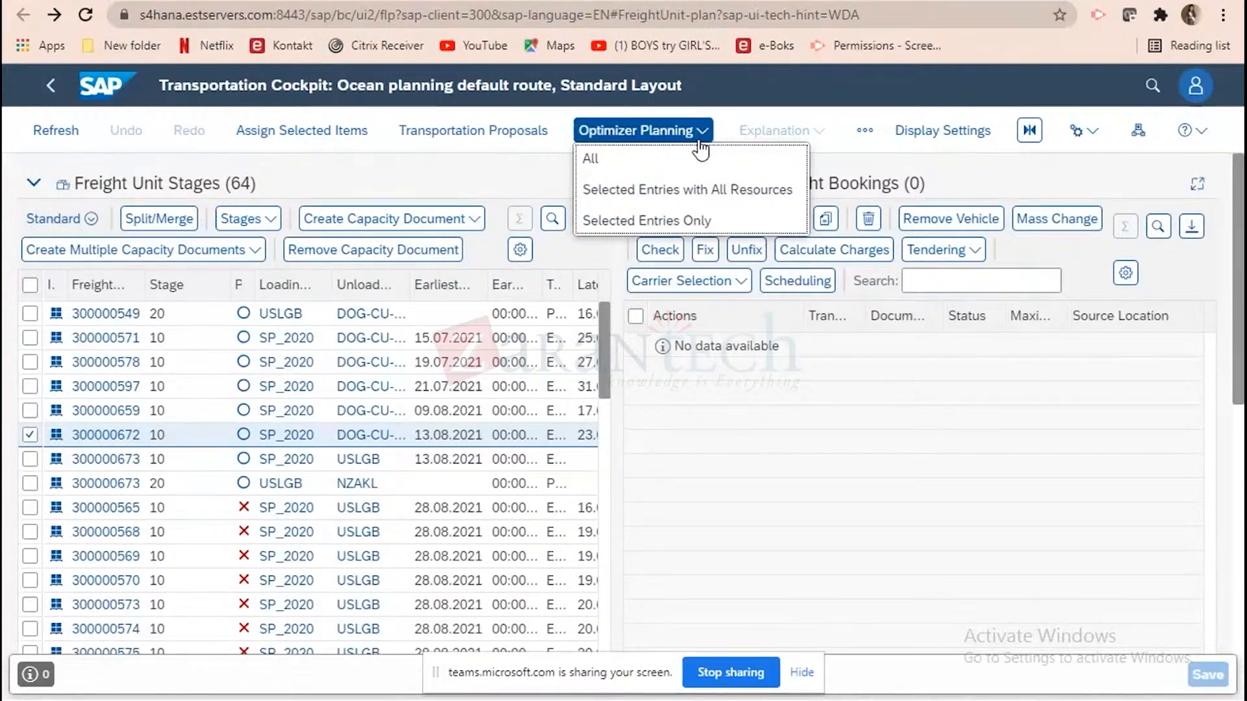
pyautogui.click(681, 189)
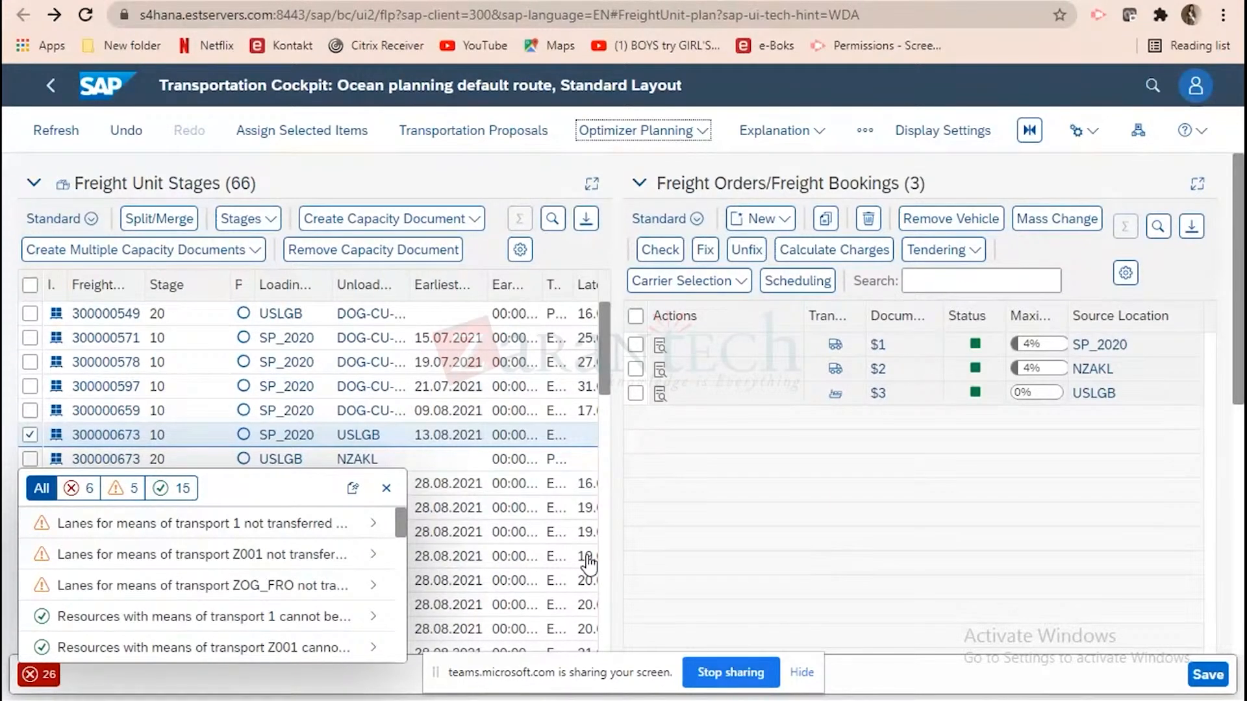
pyautogui.click(386, 488)
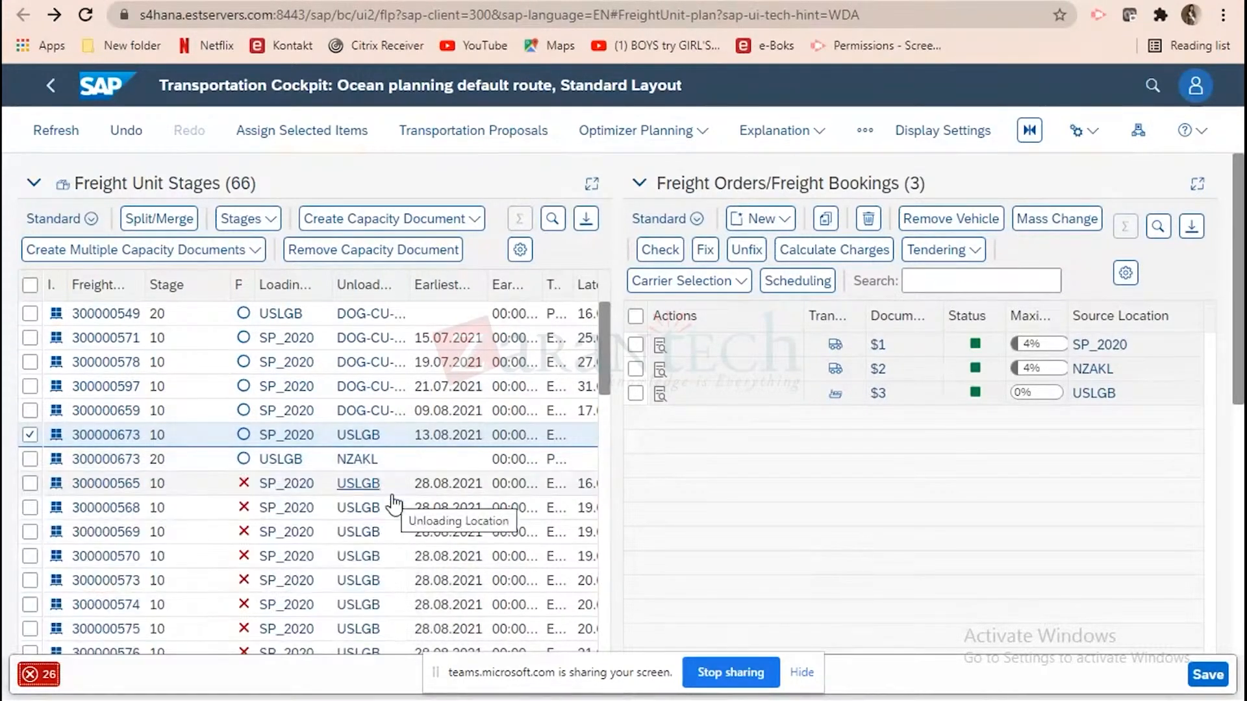
pyautogui.click(388, 494)
pyautogui.click(1027, 582)
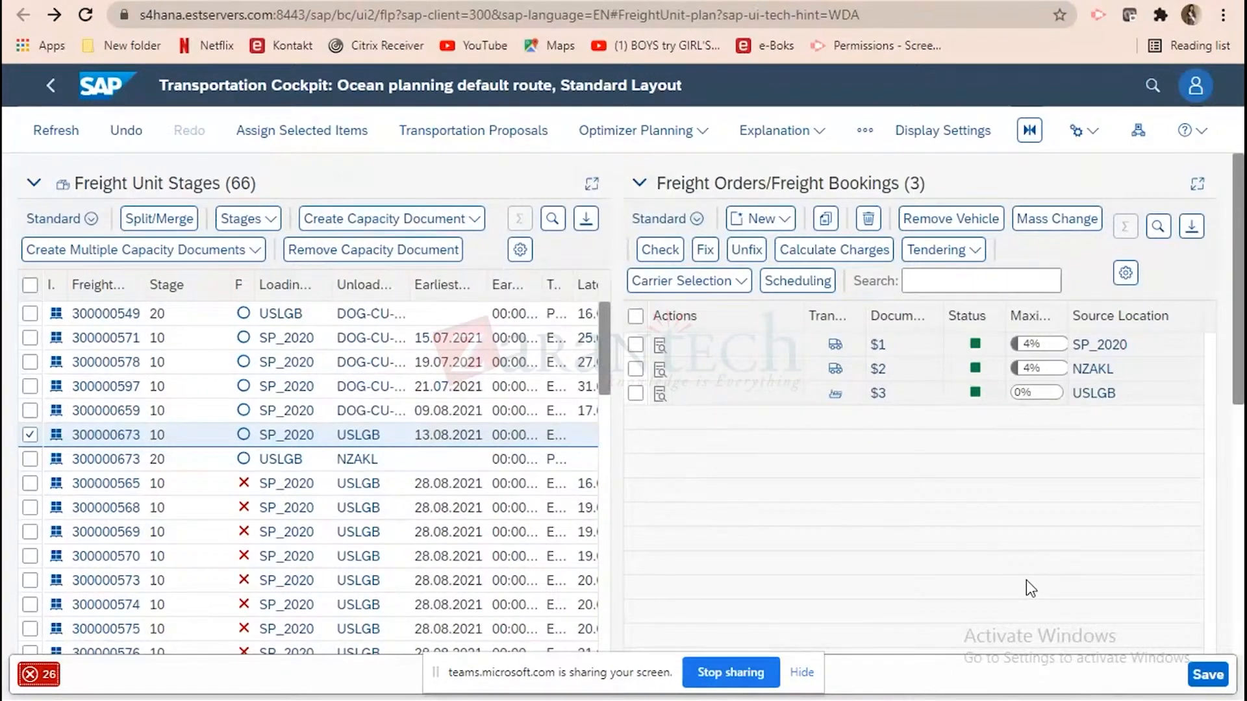
pyautogui.hotkey('ctrl', 's')
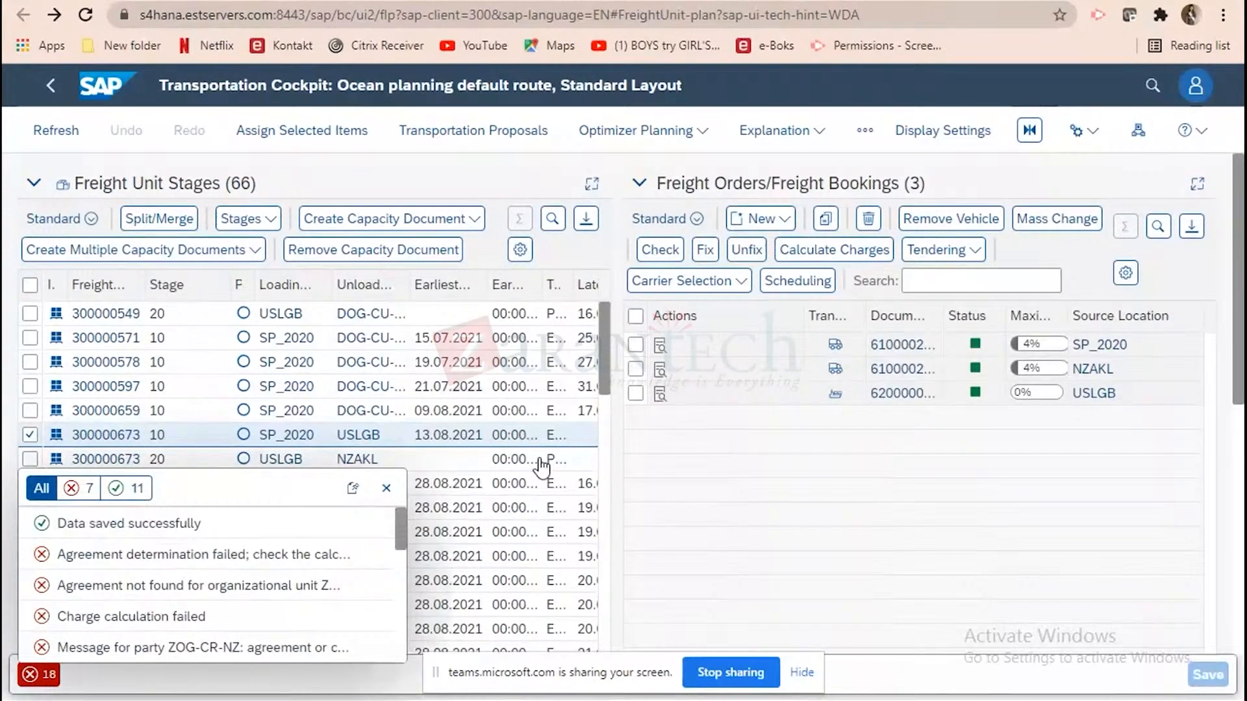
pyautogui.click(386, 490)
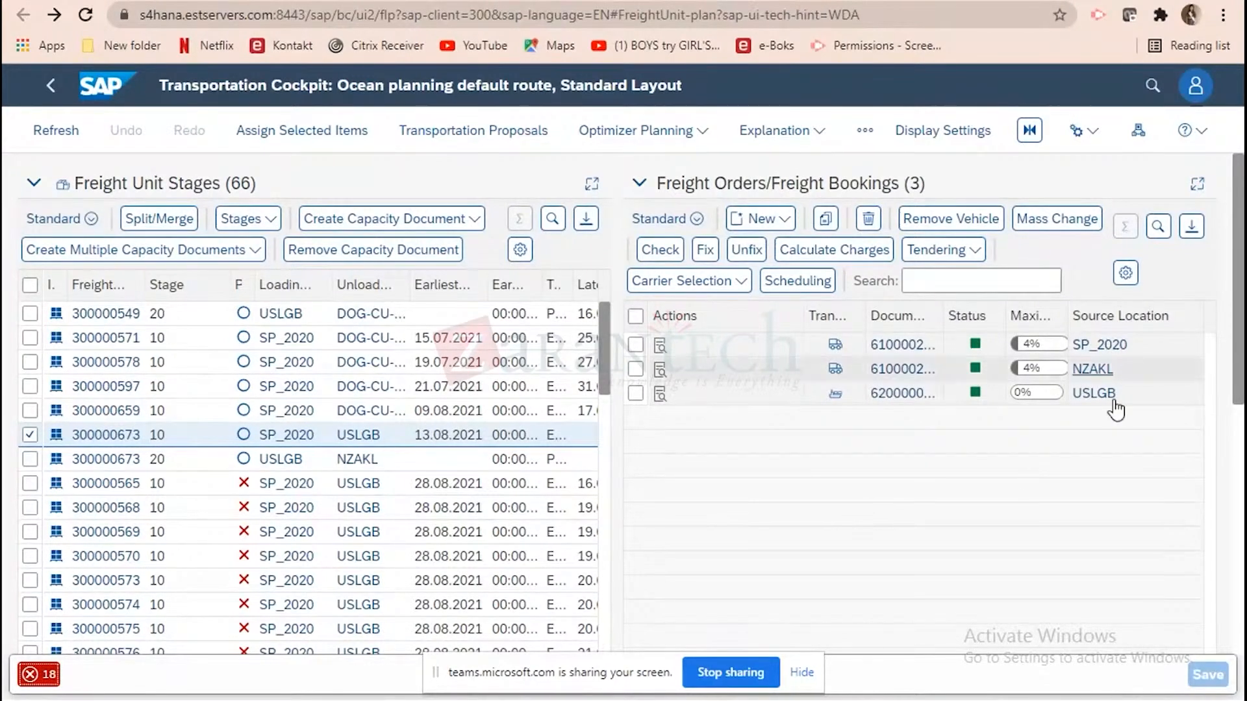
# Check the USLGB source location, then examine the stages and document flow of freight unit 300000673 and return to the cockpit.
pyautogui.click(1093, 393)
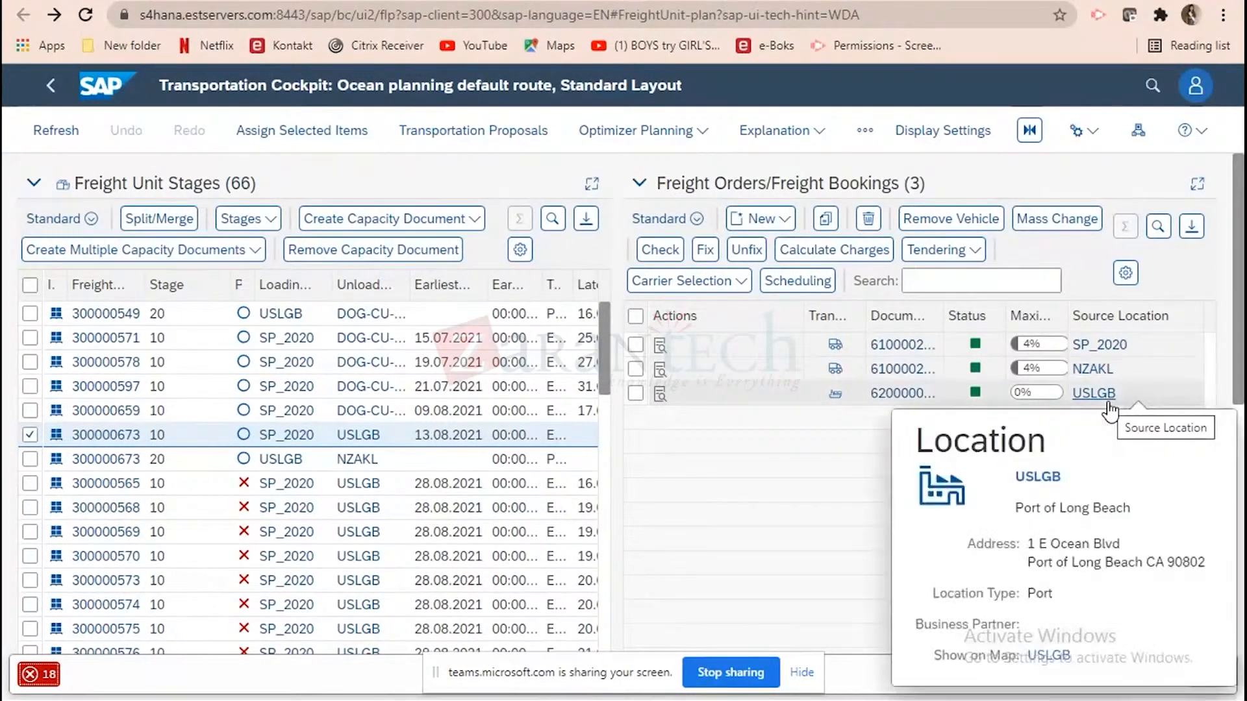
pyautogui.click(195, 434)
pyautogui.click(124, 436)
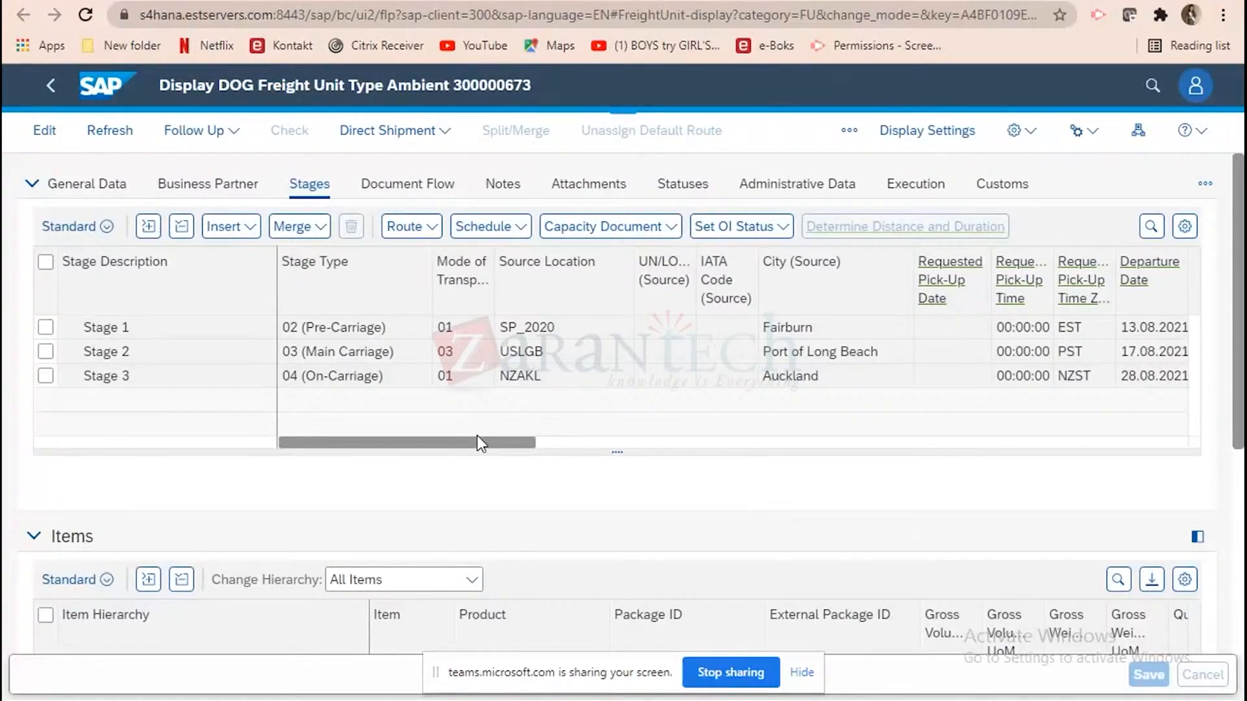
pyautogui.click(864, 441)
pyautogui.click(1117, 442)
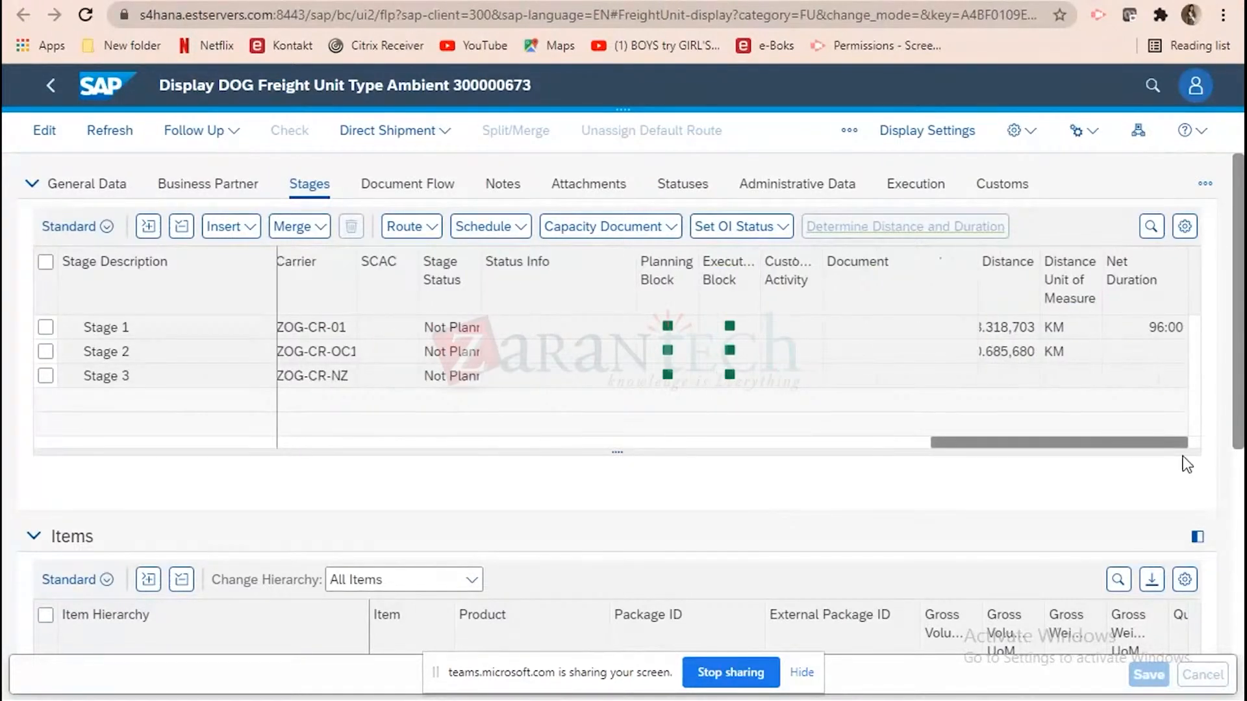
pyautogui.moveTo(1156, 447); pyautogui.dragTo(997, 447)
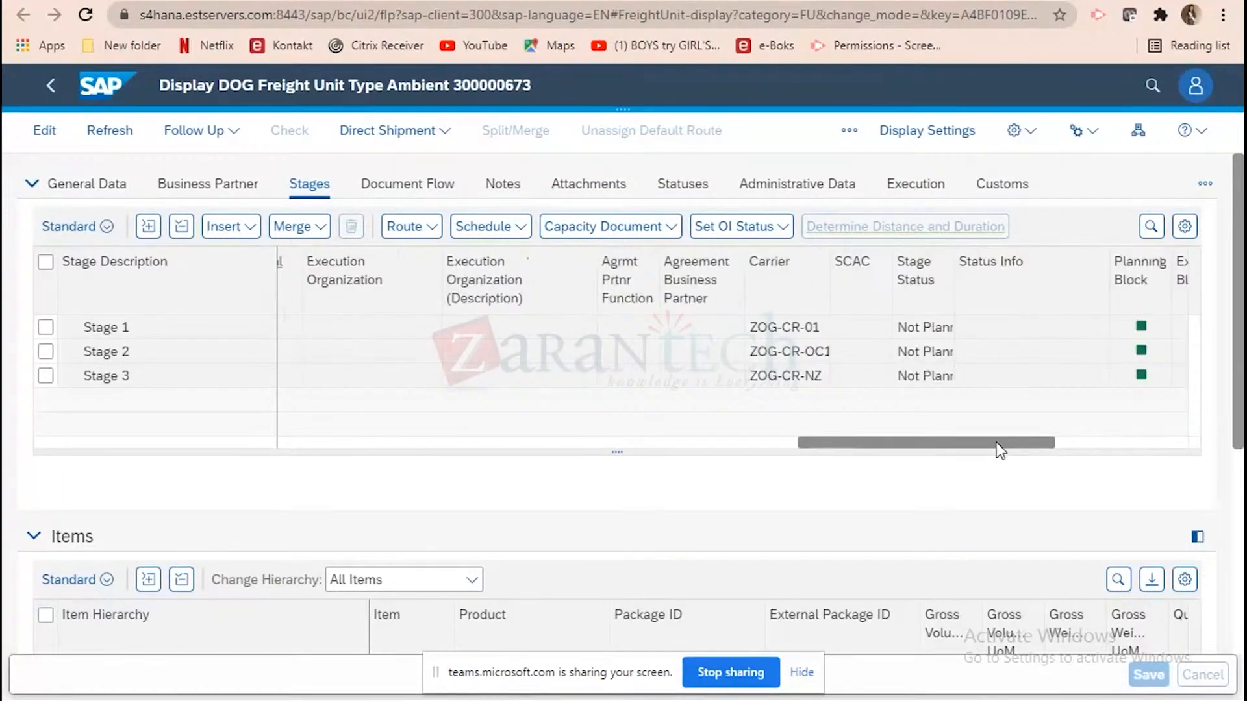
pyautogui.click(411, 189)
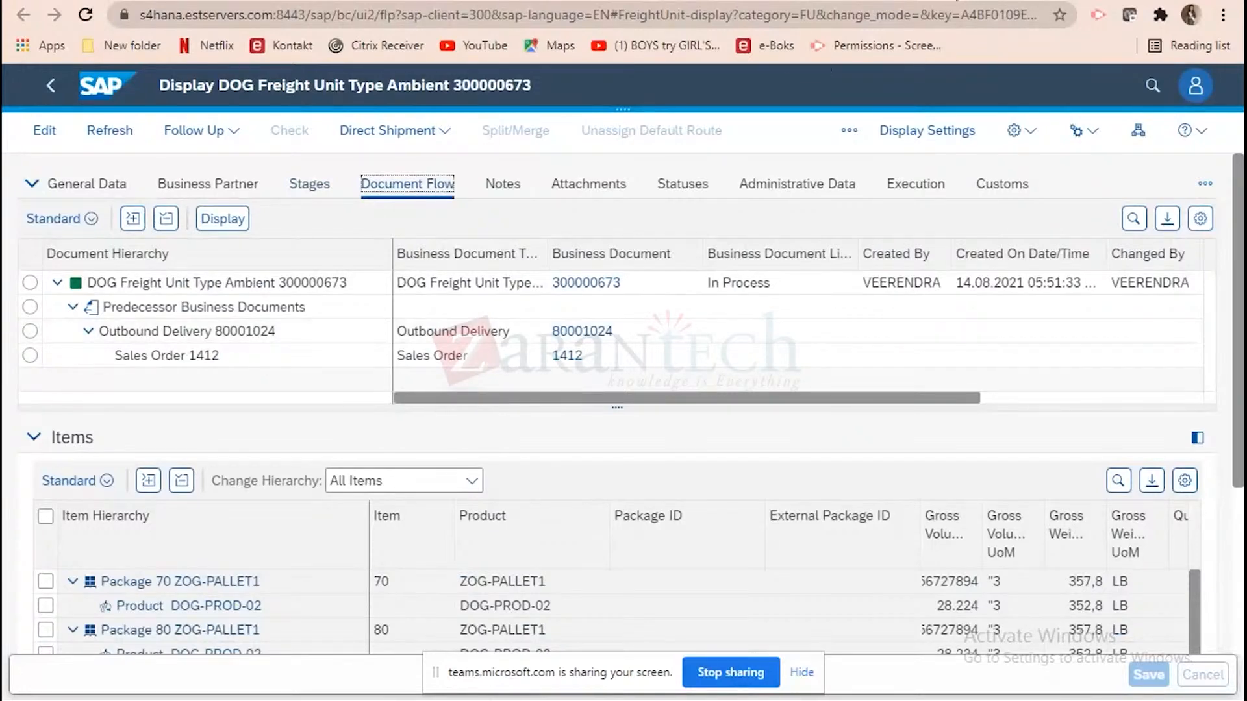
pyautogui.click(698, 1)
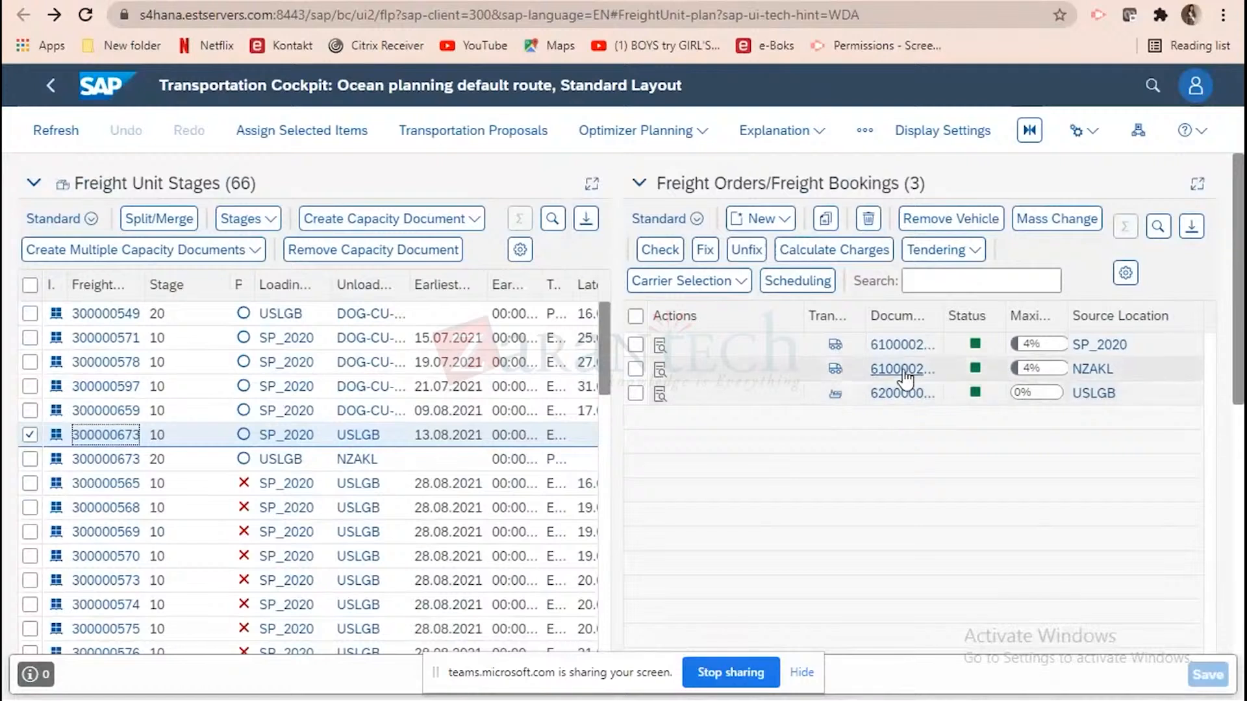
# Open the freight order starting at SP_2020 and open its predecessor freight unit 300000672 from the document flow.
pyautogui.moveTo(903, 371)
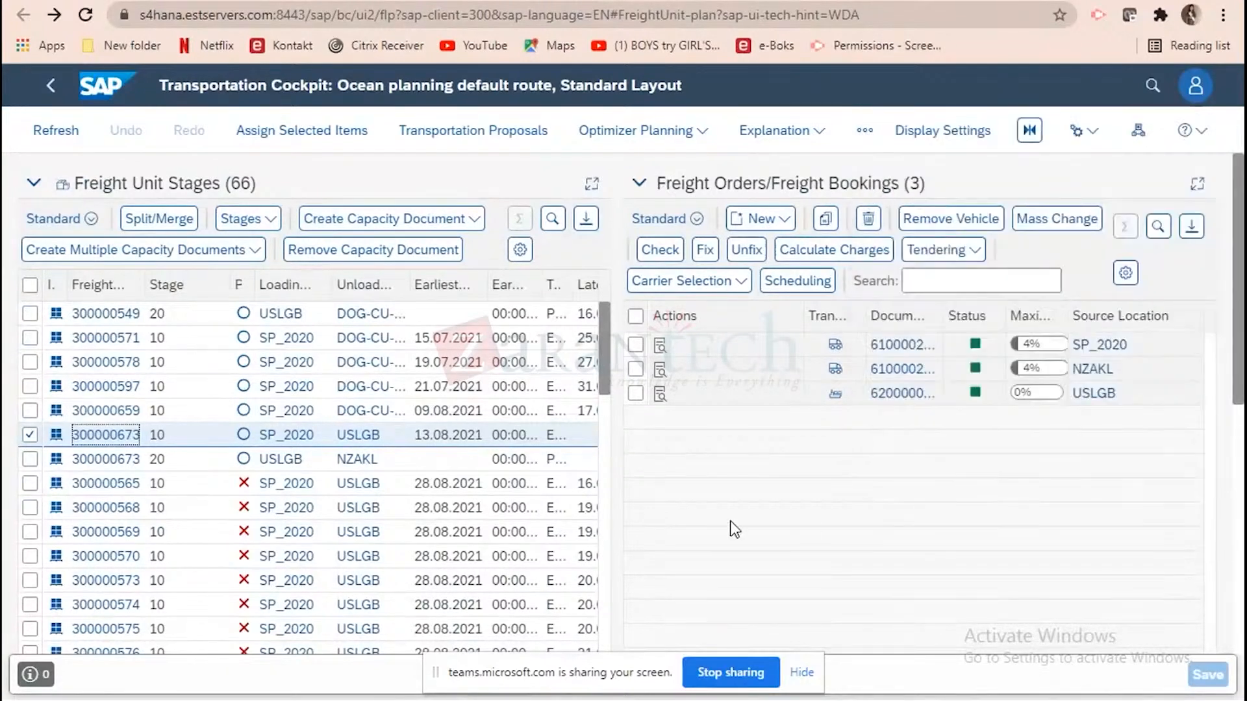
pyautogui.click(897, 346)
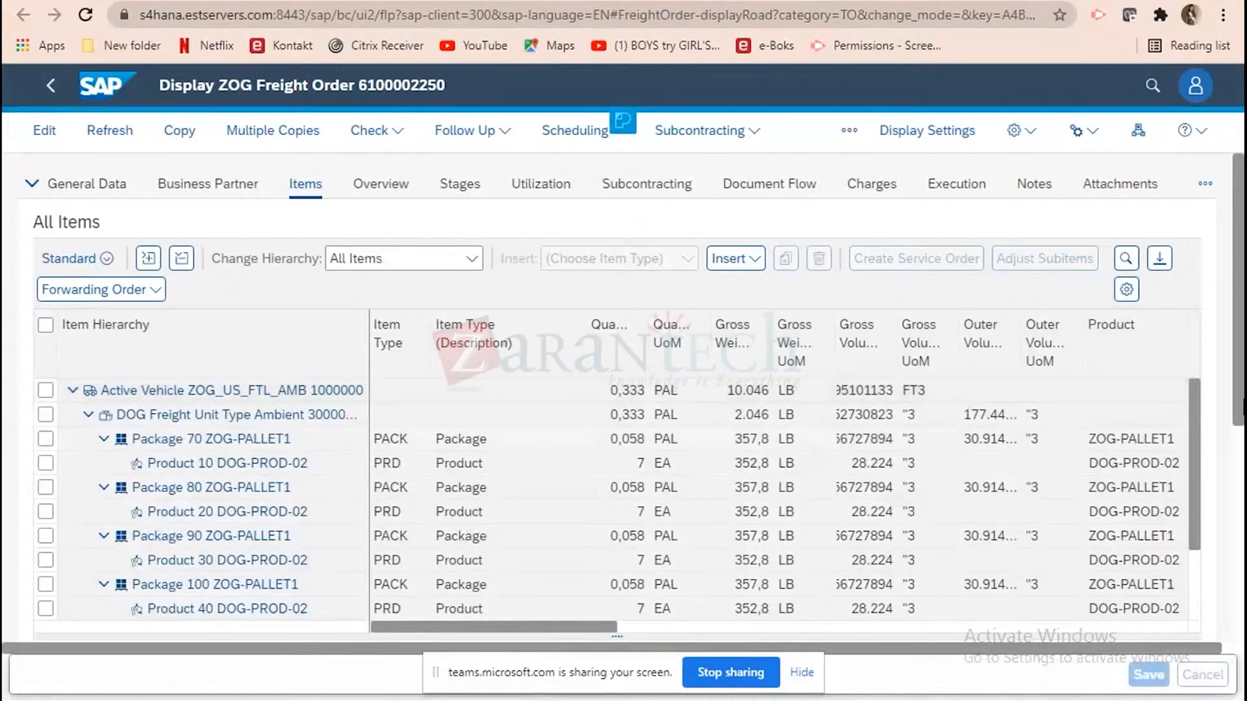
pyautogui.click(785, 189)
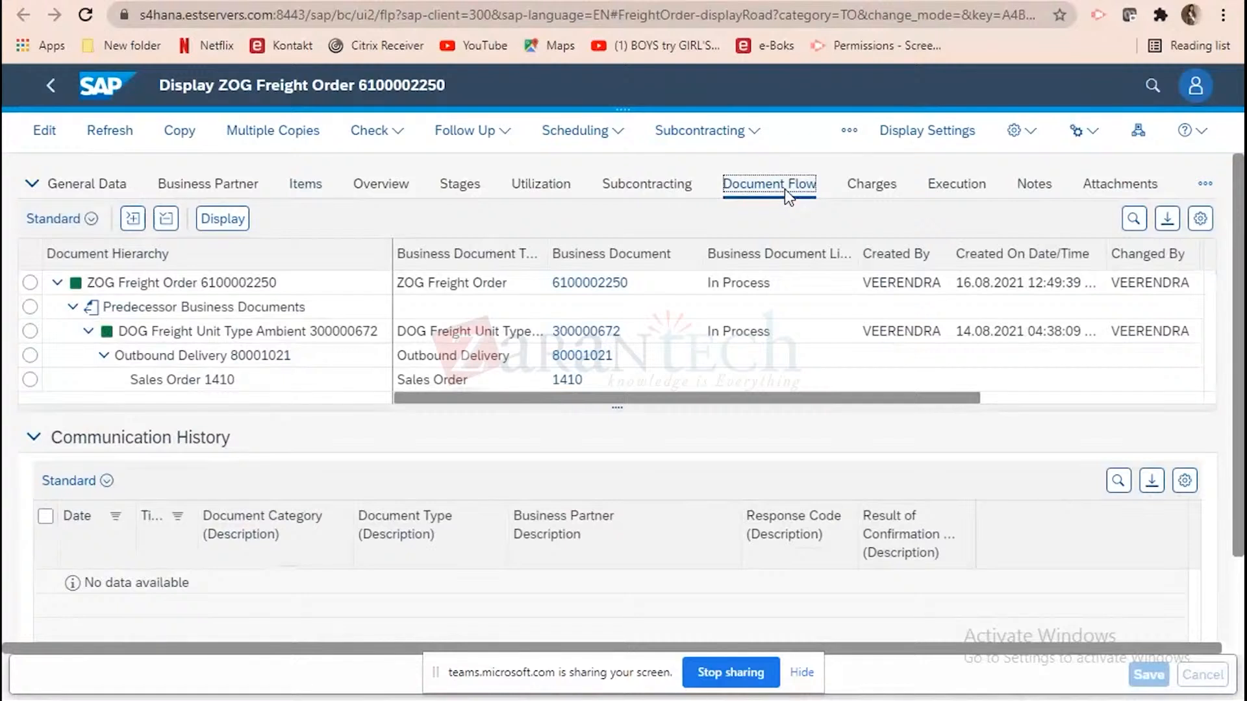
pyautogui.click(586, 338)
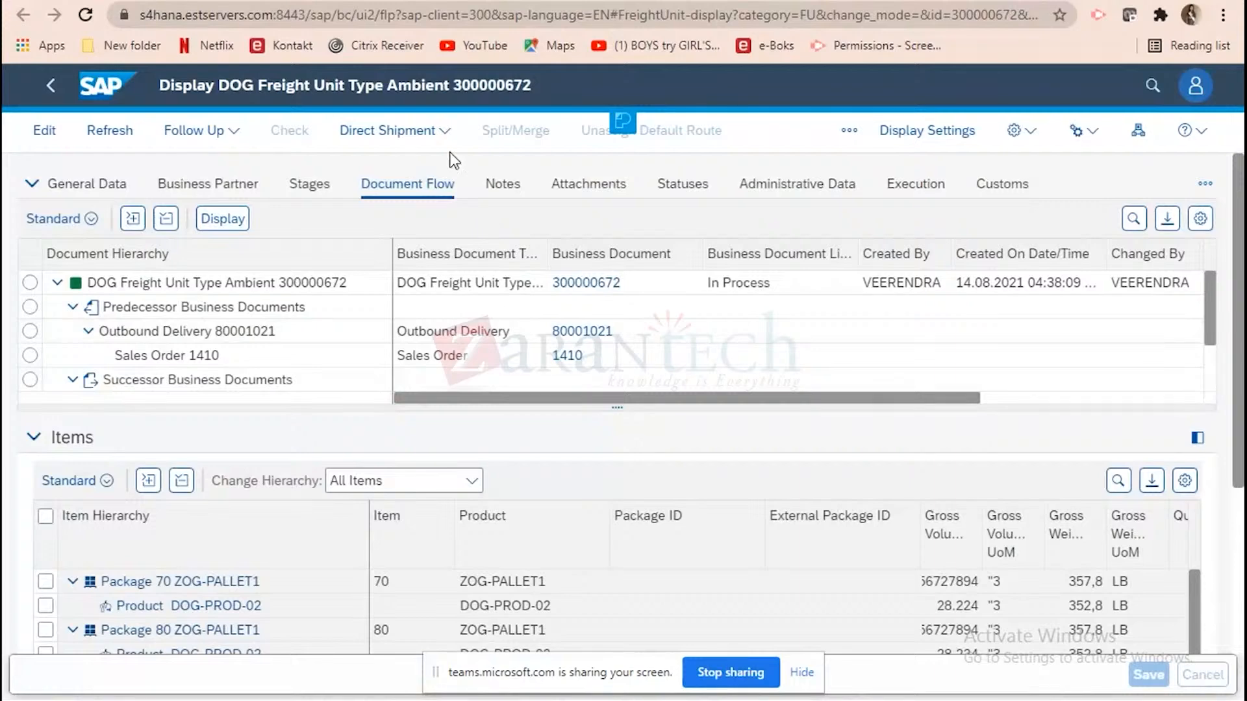
# Examine the stages of freight unit 300000672 and copy the source location SP_2020 of Stage 1.
pyautogui.click(305, 186)
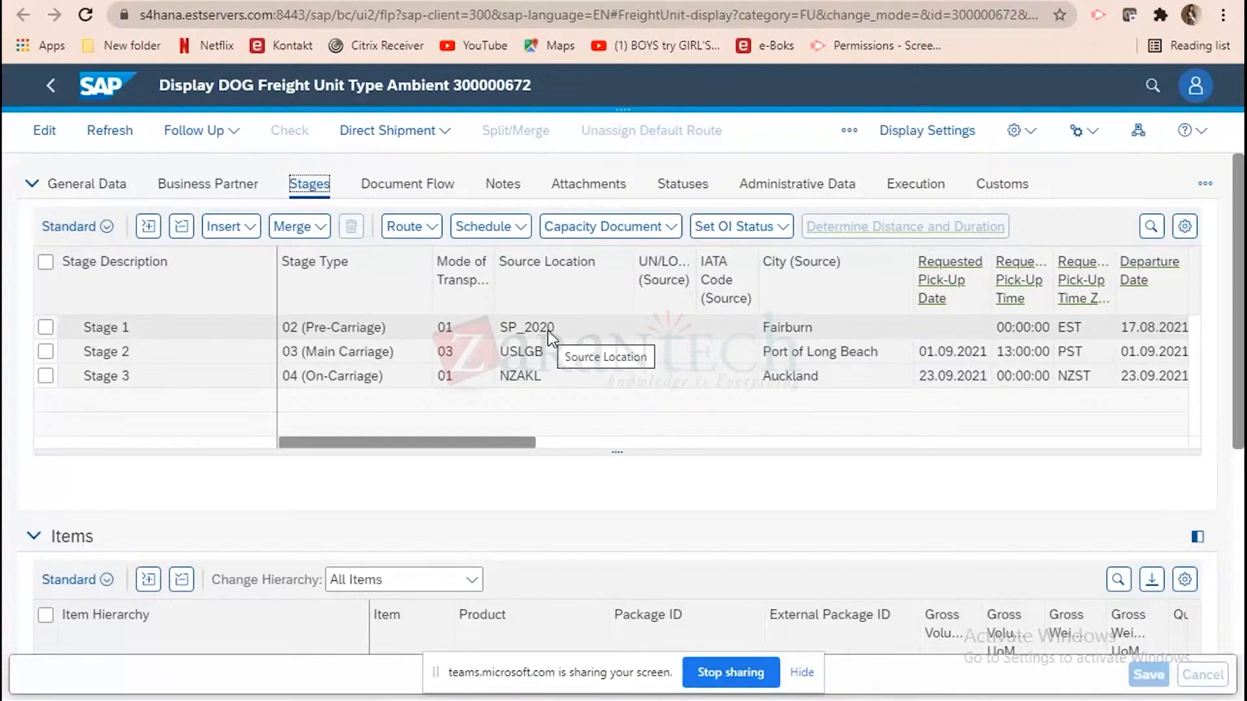
pyautogui.moveTo(496, 442); pyautogui.dragTo(552, 443)
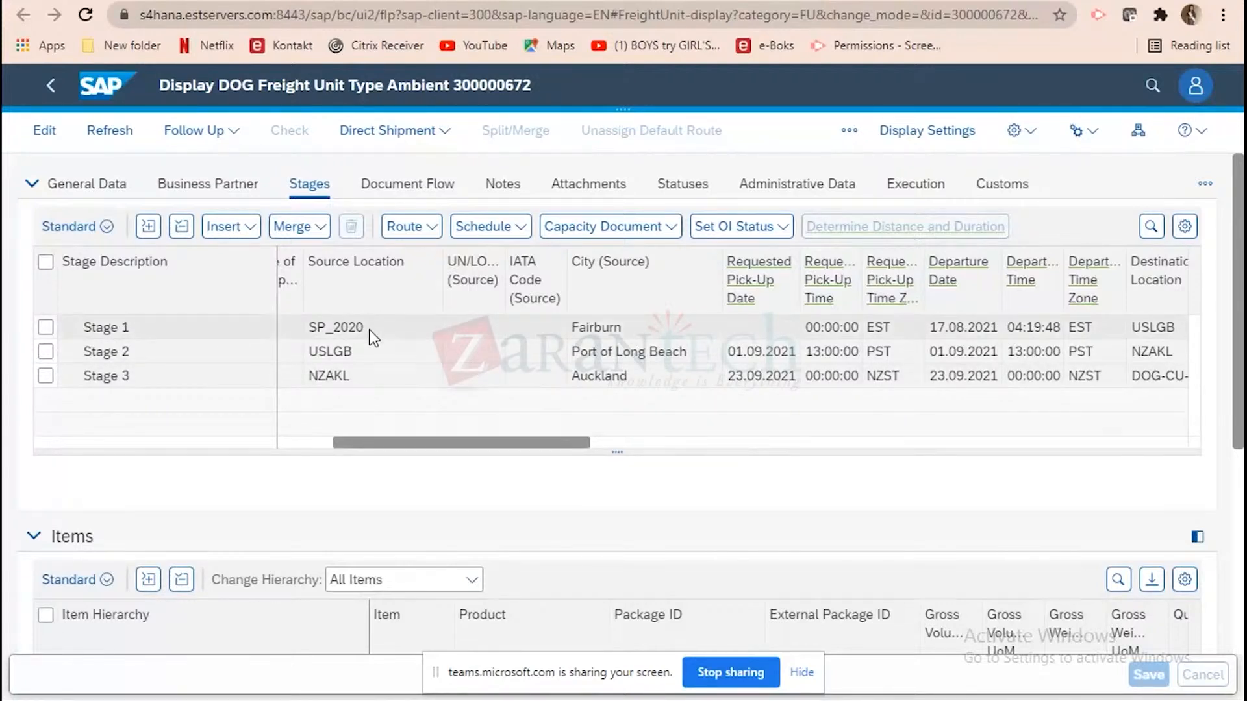
pyautogui.click(308, 332)
pyautogui.moveTo(573, 326); pyautogui.dragTo(493, 323)
pyautogui.hotkey('ctrl', 'c')
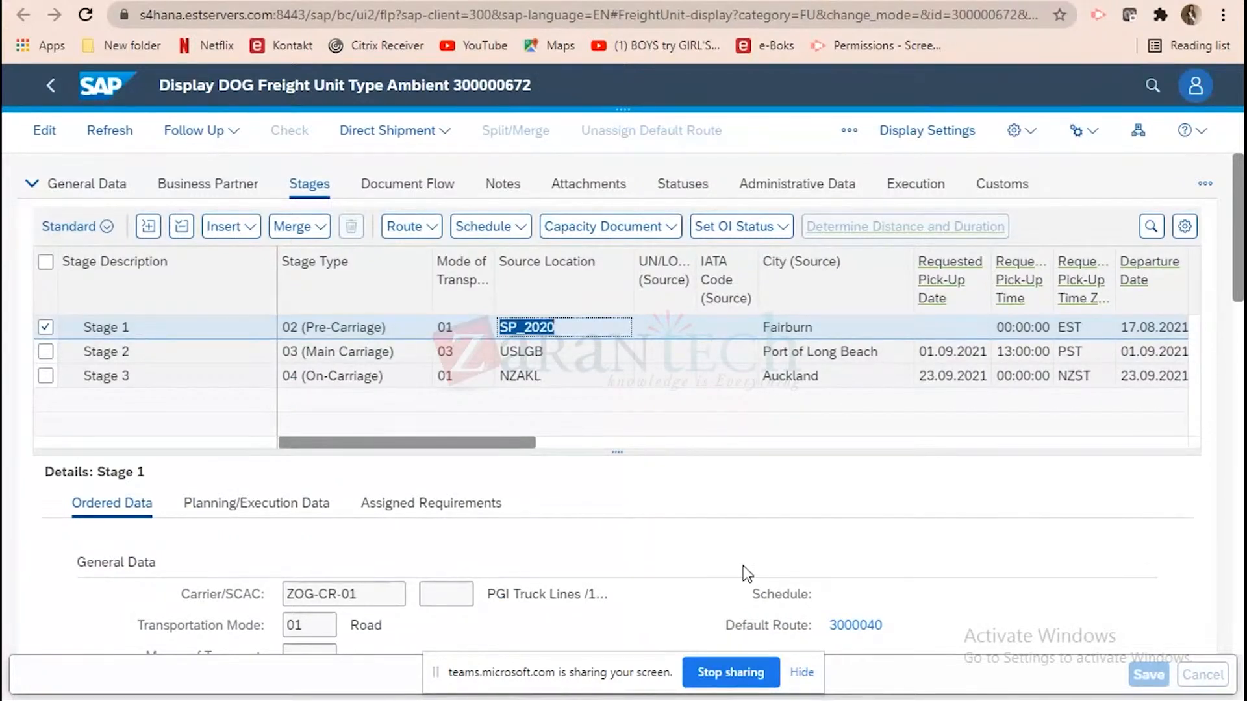
# Switch to the SAP GUI delivery session, exit to Easy Access and open Define Transportation Lanes under Transportation Network master data.
pyautogui.moveTo(870, 699)
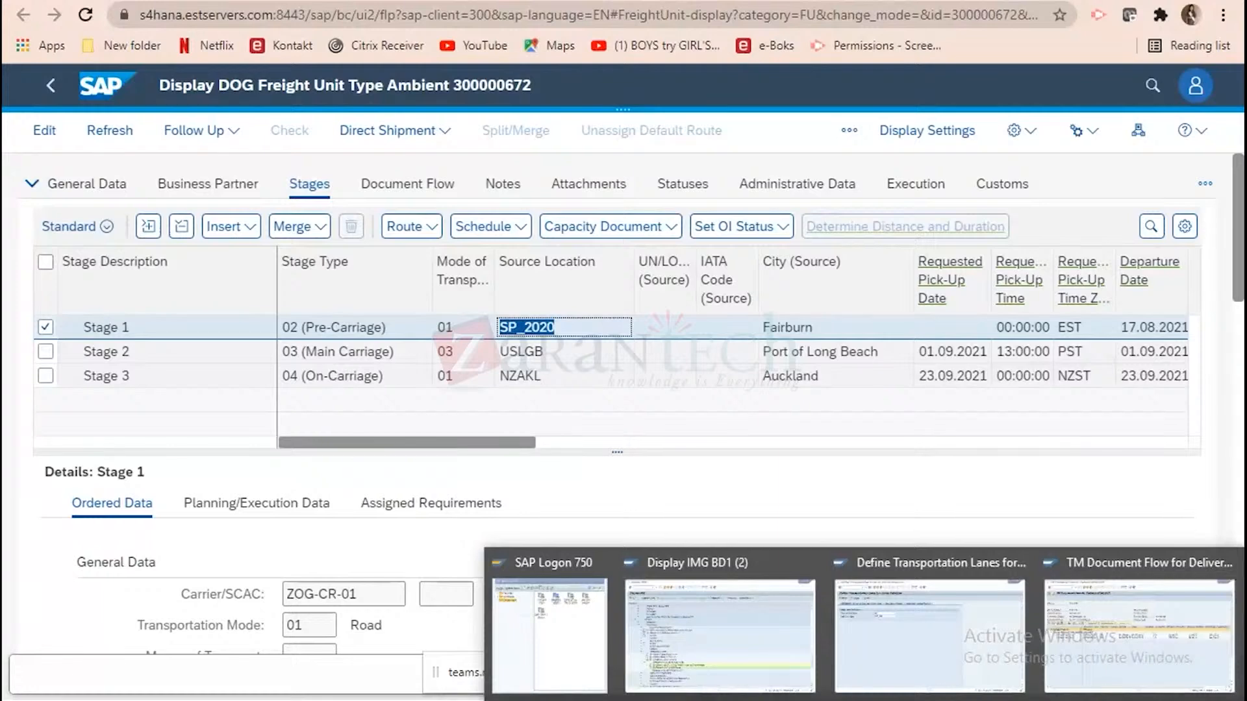
pyautogui.click(1138, 635)
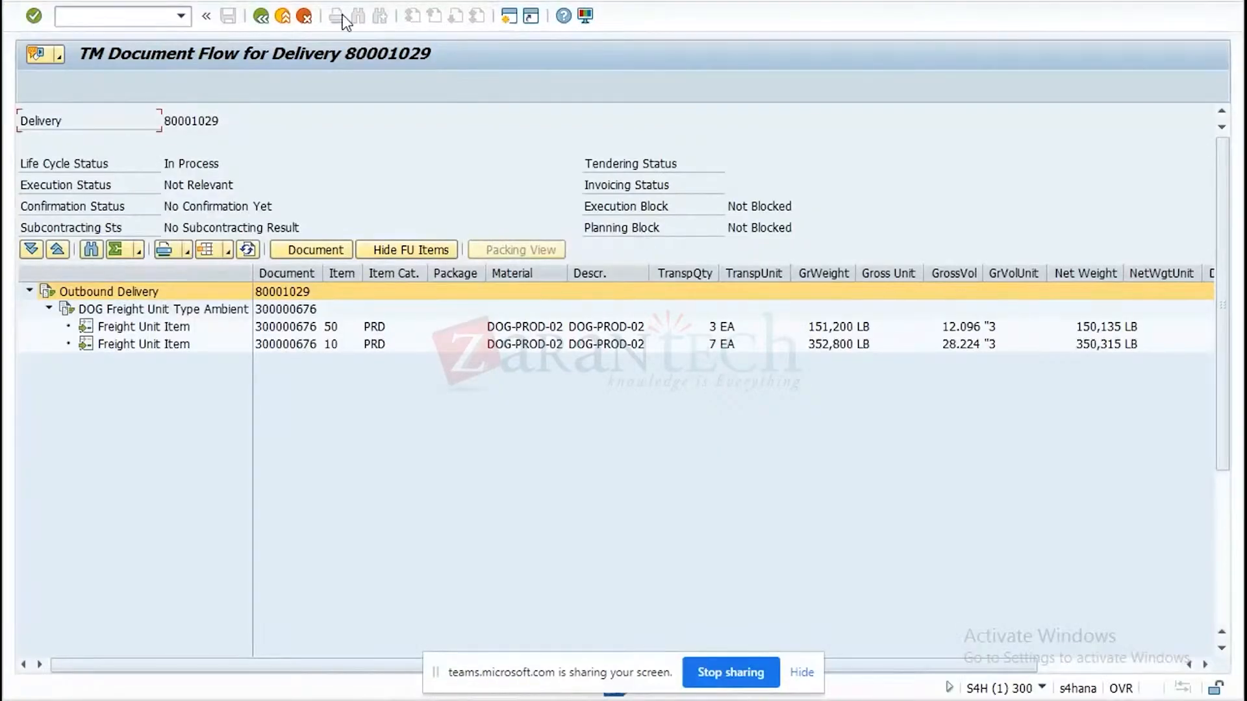
pyautogui.click(285, 19)
pyautogui.click(285, 19)
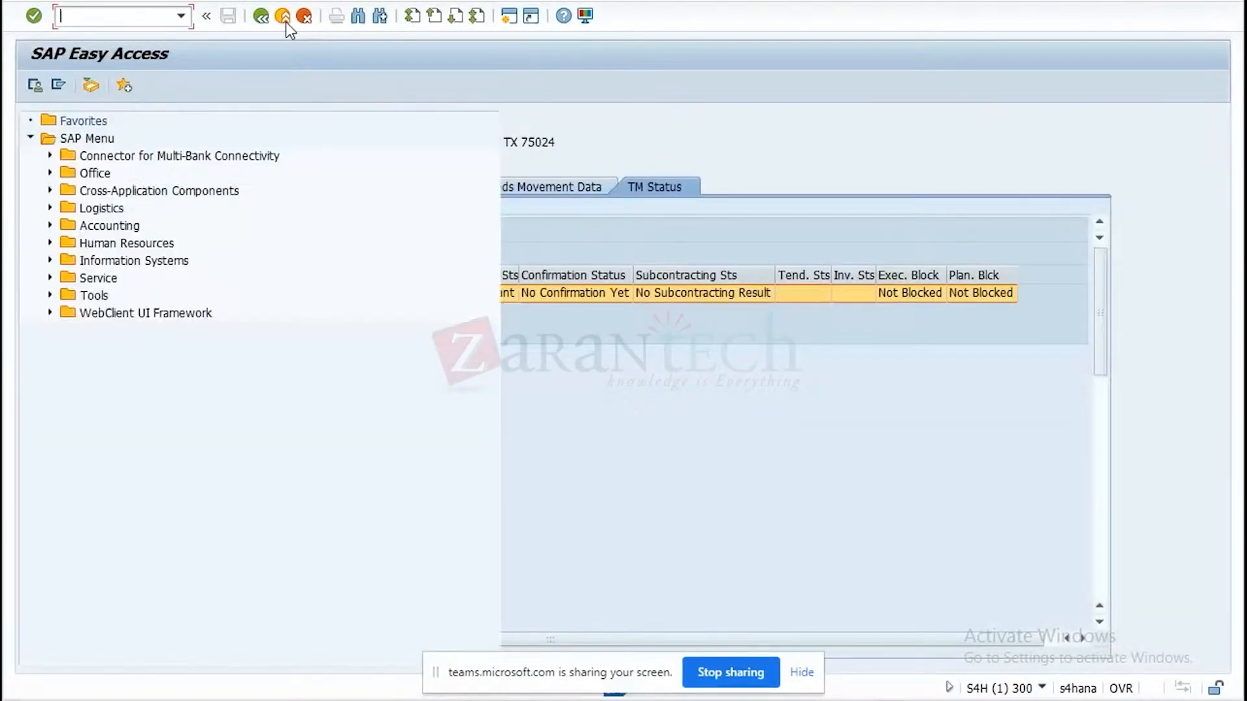
pyautogui.click(50, 208)
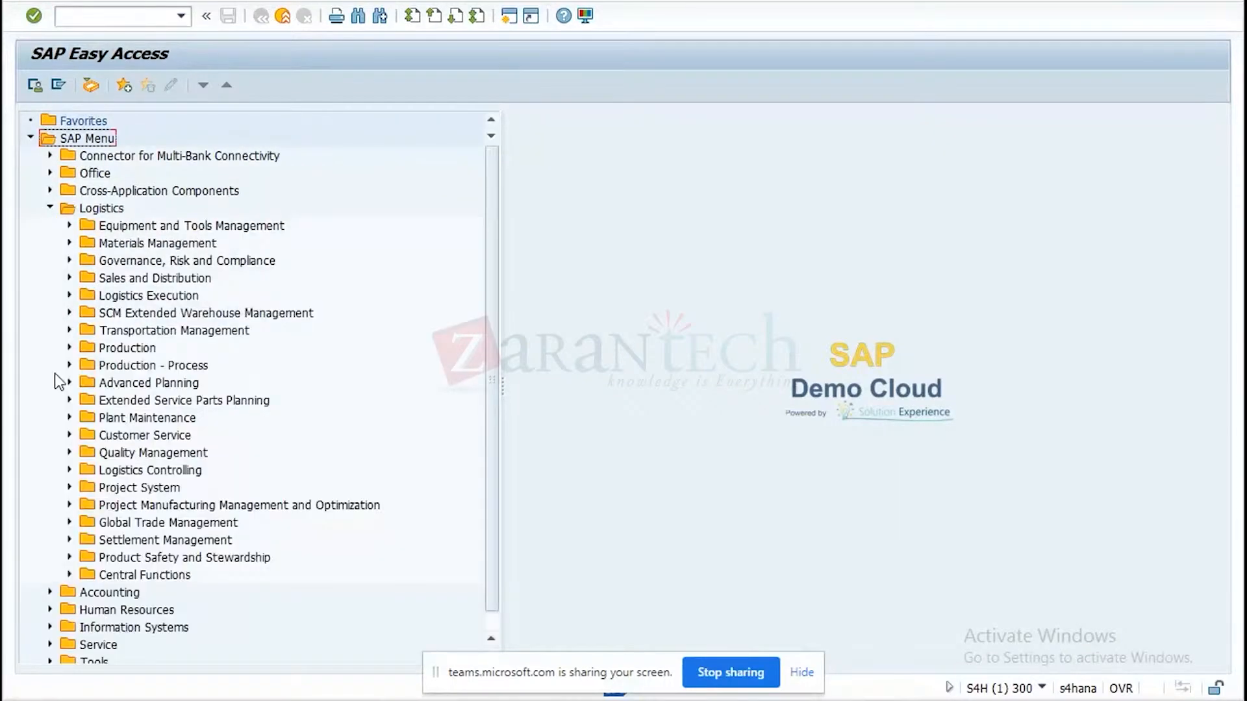
pyautogui.click(70, 330)
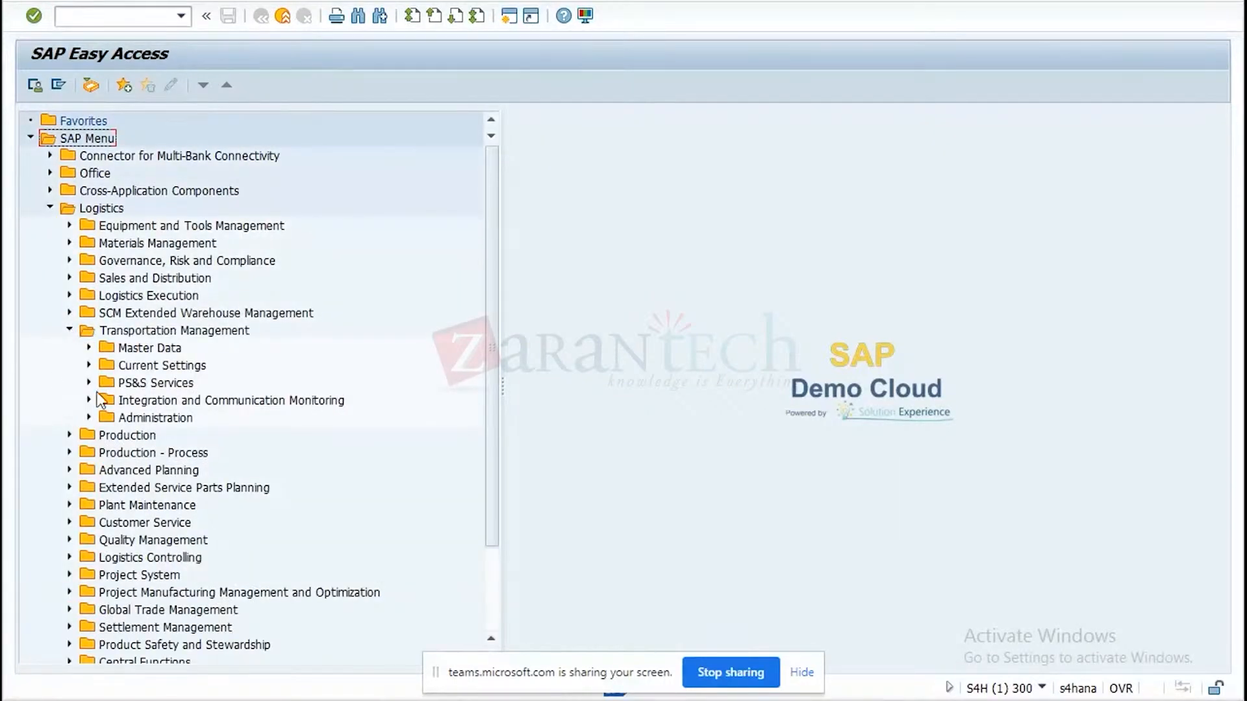
pyautogui.click(89, 348)
pyautogui.click(109, 400)
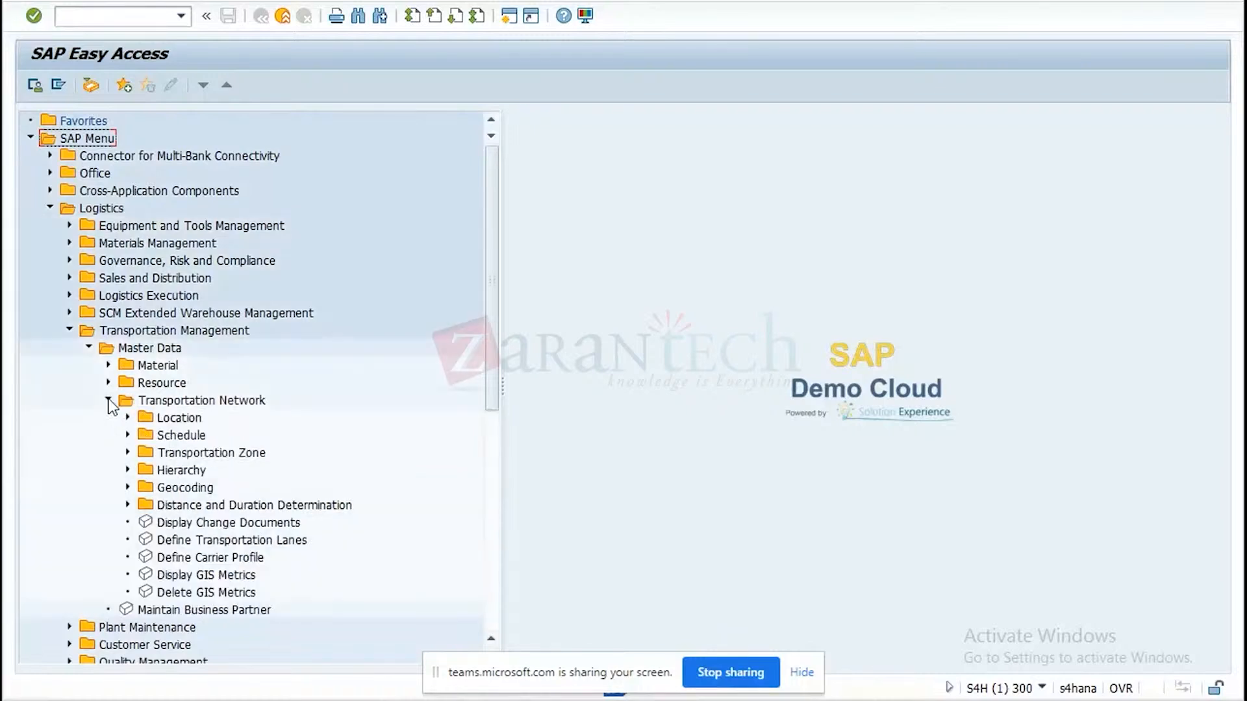
pyautogui.doubleClick(223, 539)
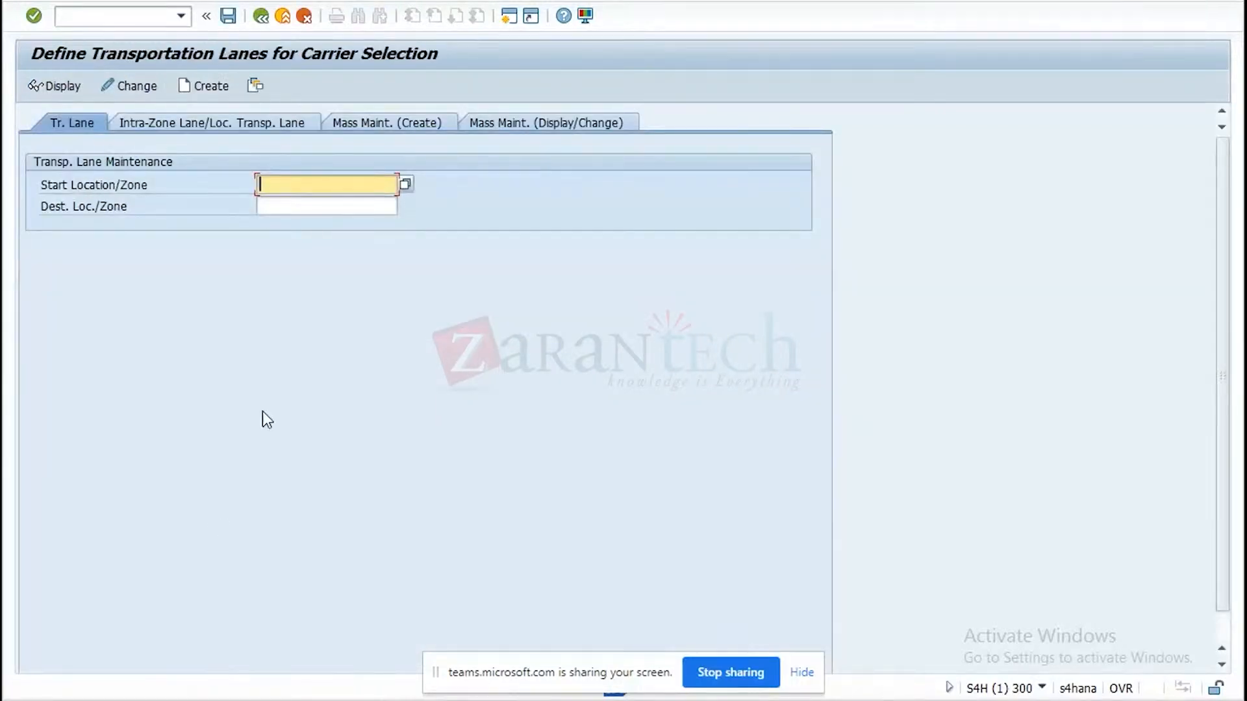
pyautogui.press('Tab')
pyautogui.hotkey('ctrl', 'v')
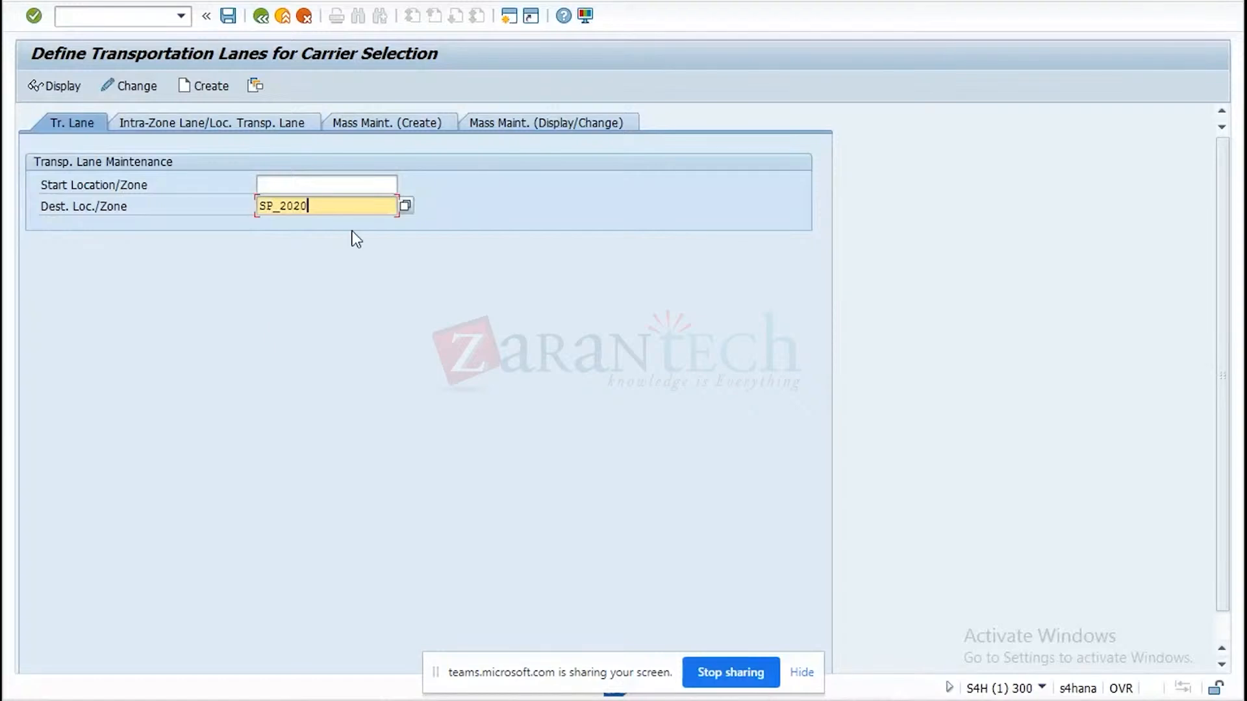
pyautogui.click(288, 185)
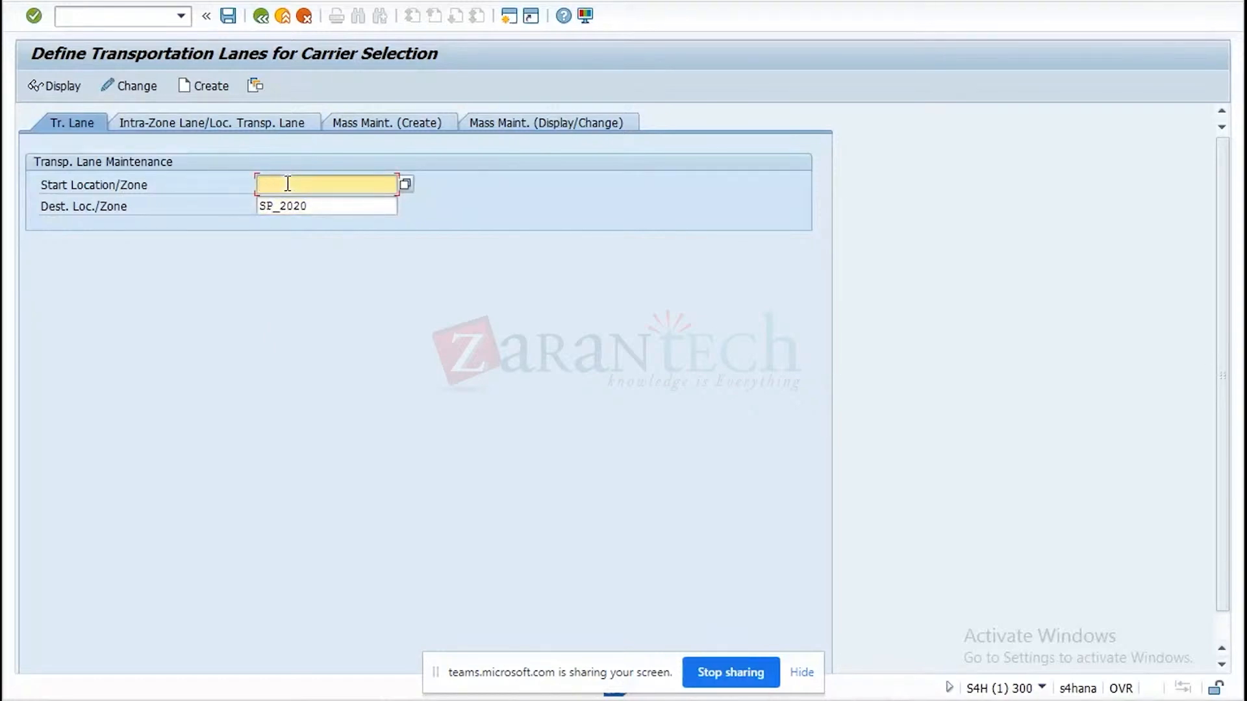
pyautogui.press('Tab')
pyautogui.hotkey('shift', 'Home')
pyautogui.press('BackSpace')
# Set the transportation lane's start location to SP_2020 and switch back to the freight unit in Chrome.
pyautogui.click(274, 184)
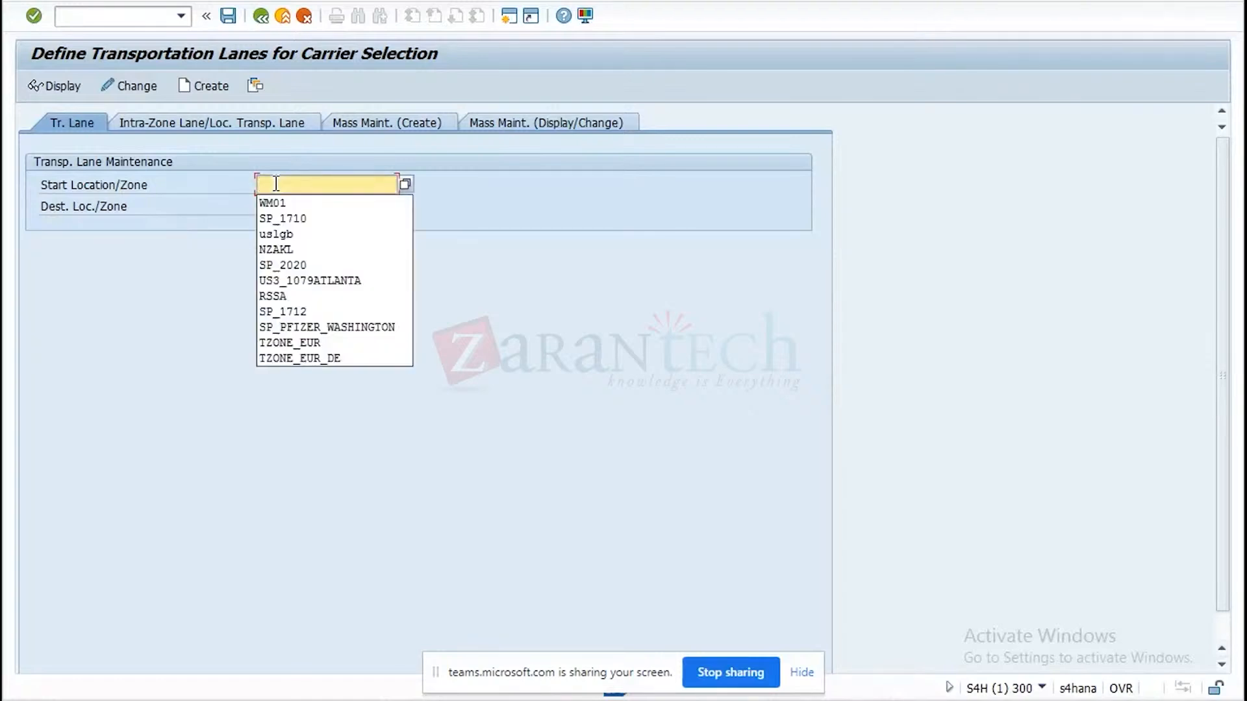
pyautogui.click(308, 265)
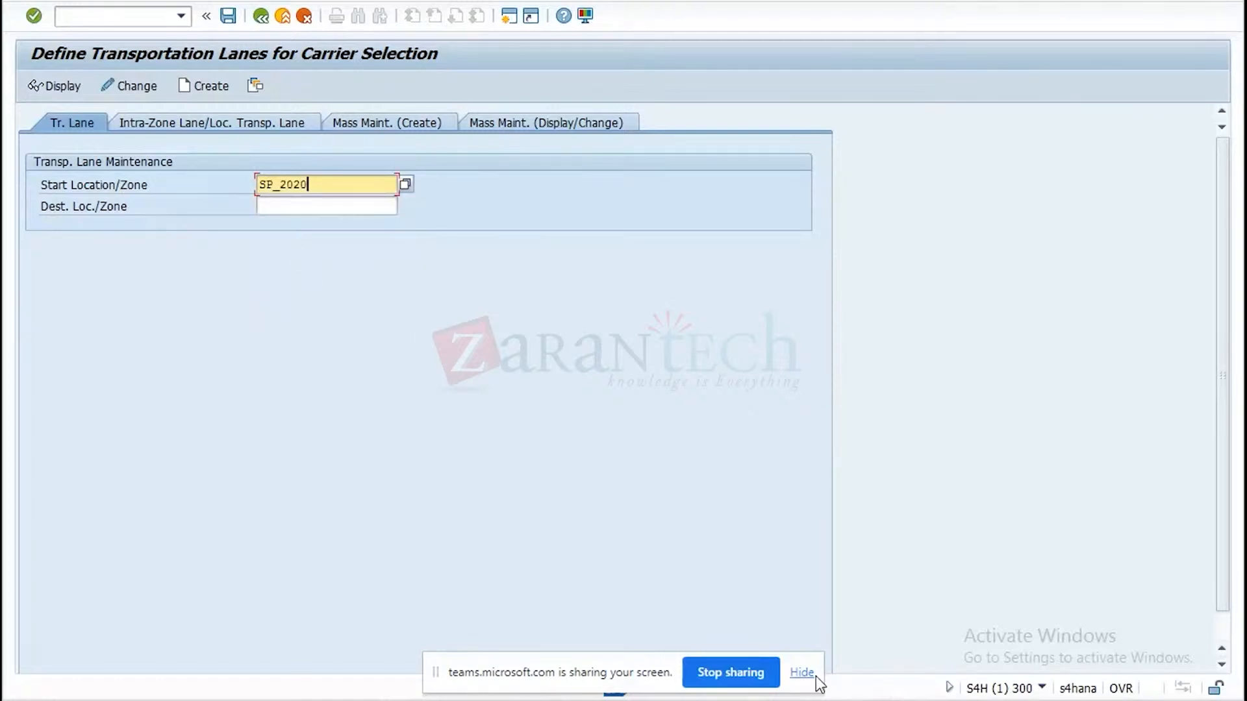
pyautogui.click(818, 700)
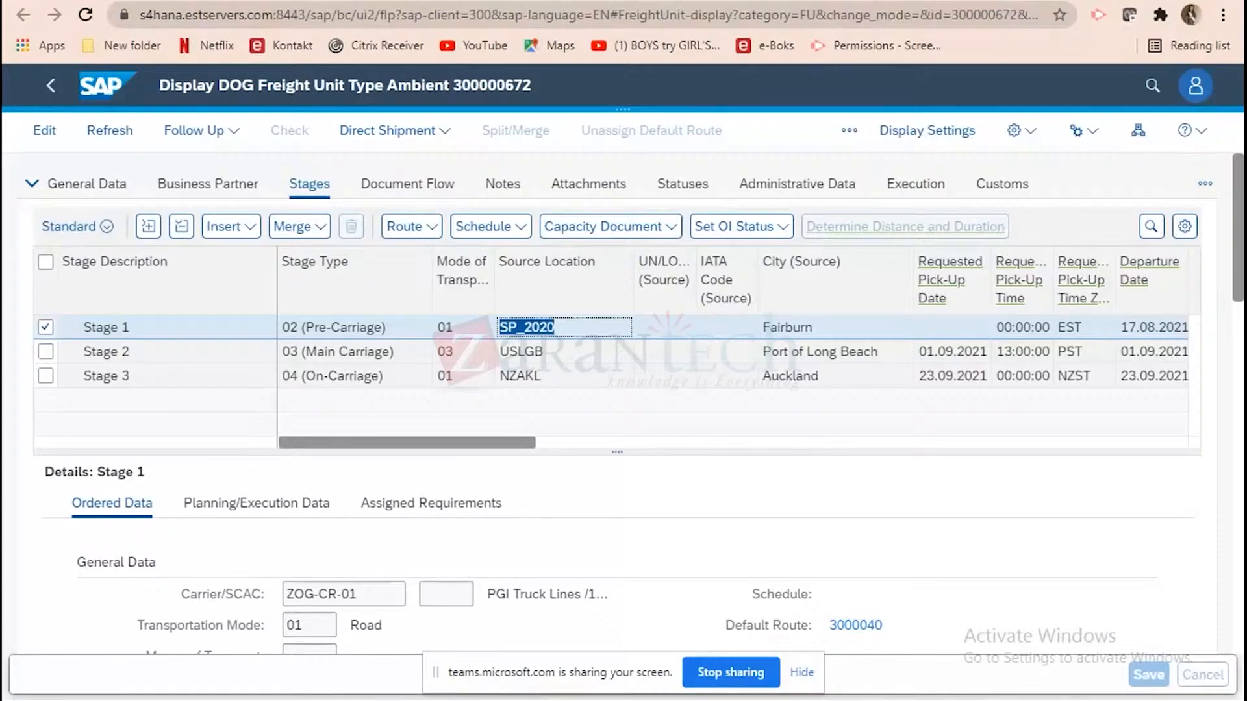
# Switch to the SAP GUI lane definition, set the destination location to USLGB and display the lane from SP_2020.
pyautogui.hotkey('alt', 'Tab')
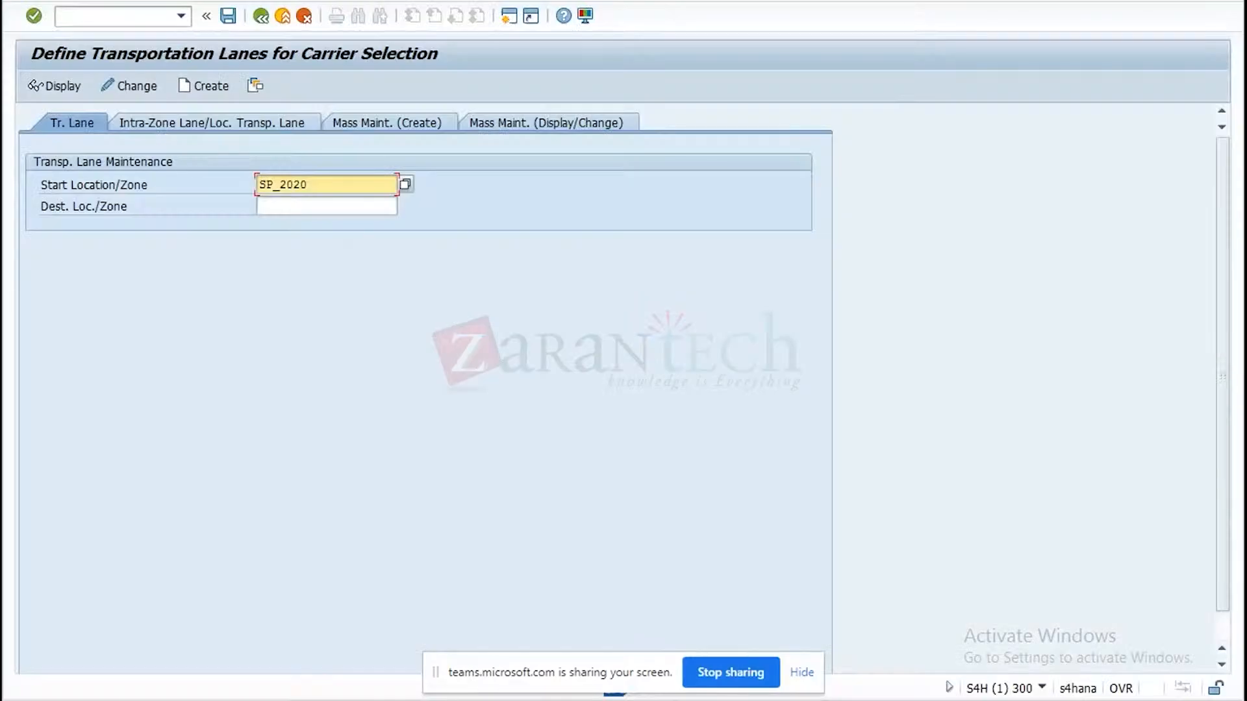
pyautogui.click(337, 209)
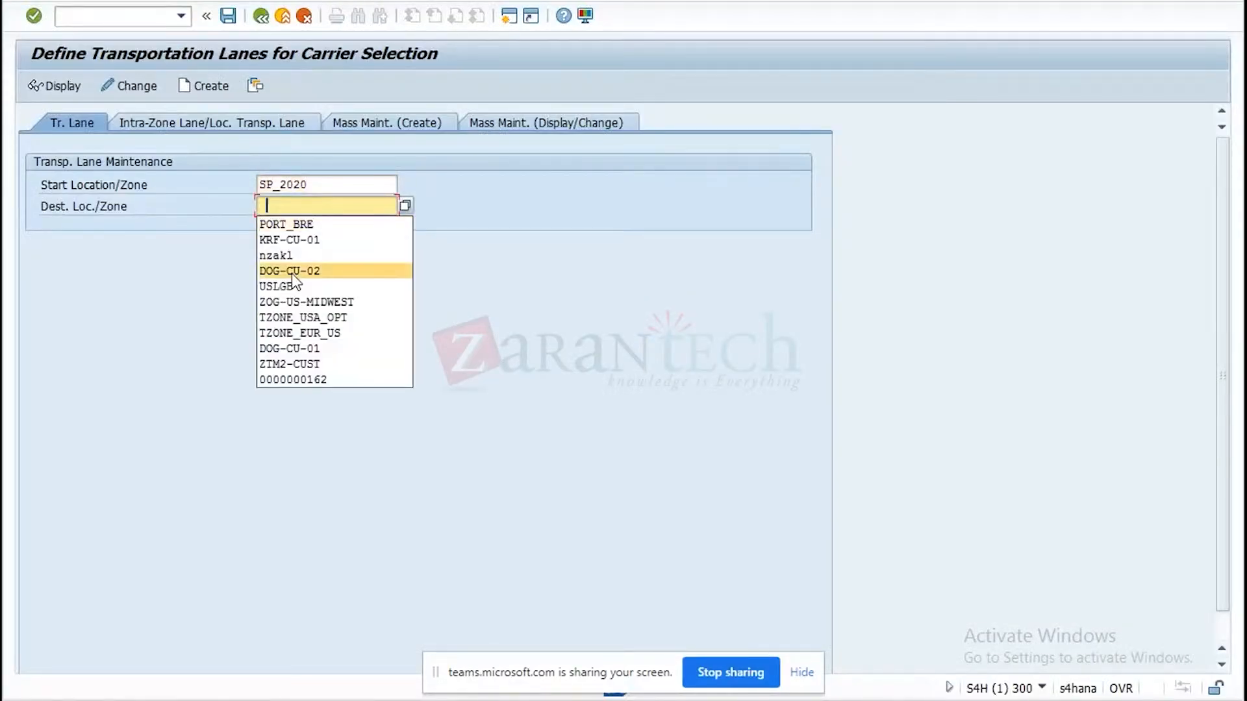
pyautogui.click(287, 283)
pyautogui.click(50, 86)
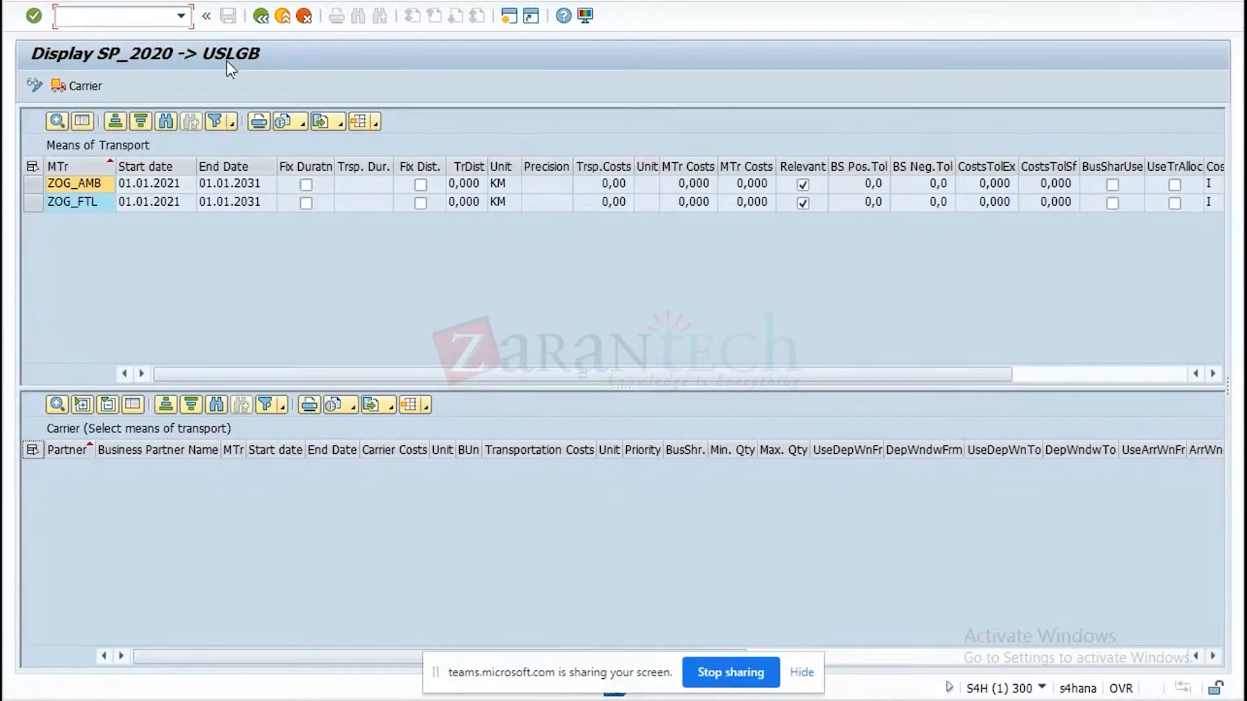
# Open the details of means of transport ZOG_AMB on the SP_2020 to USLGB lane and examine its parameters, strategy and allocation settings.
pyautogui.click(31, 185)
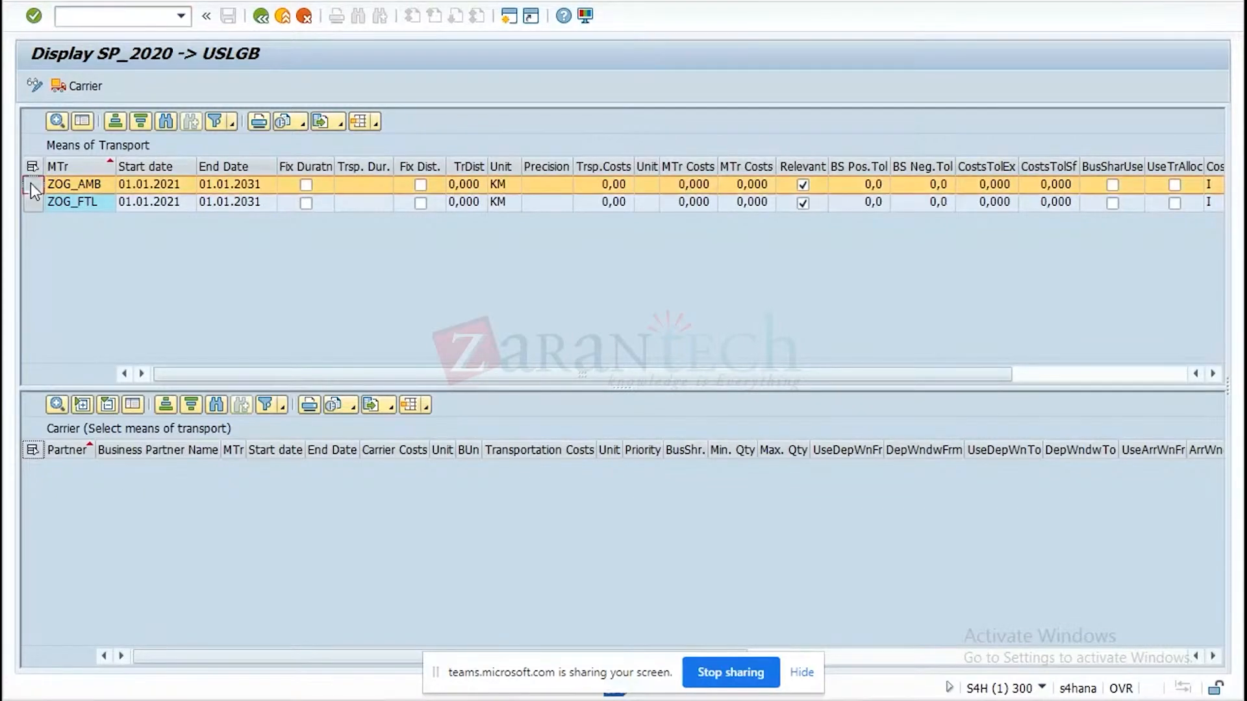
pyautogui.click(57, 122)
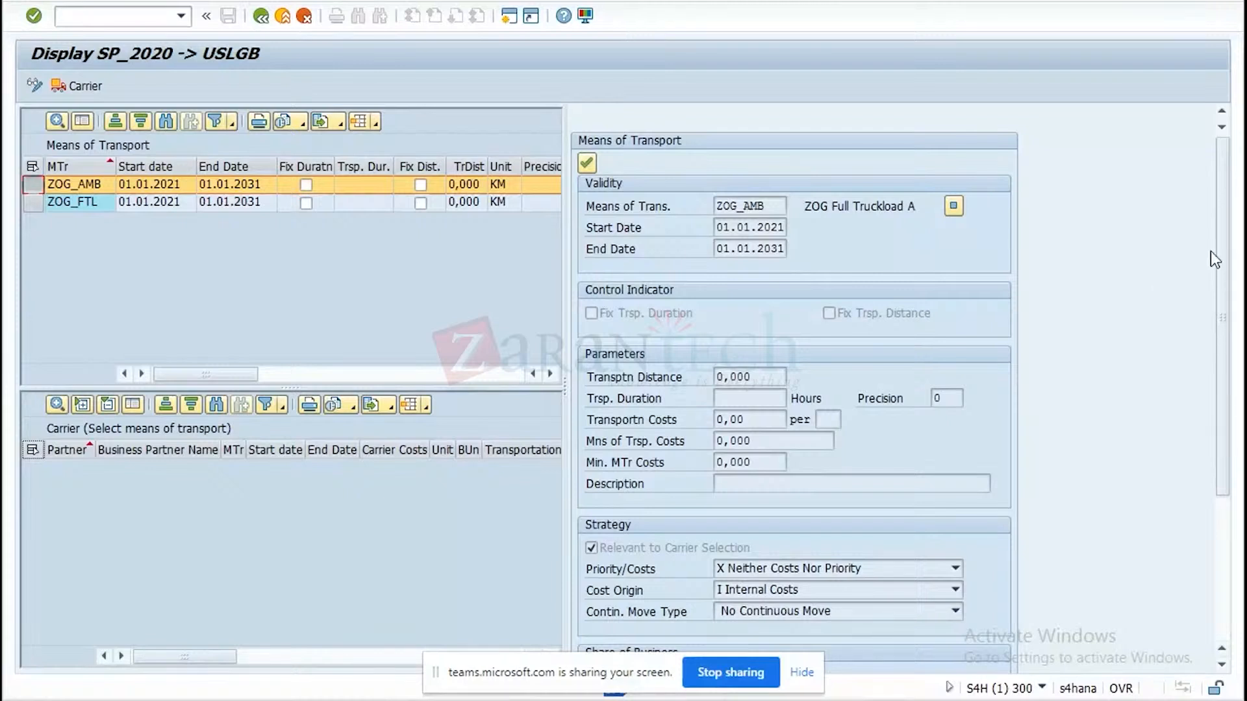
pyautogui.moveTo(1227, 266); pyautogui.dragTo(1215, 463)
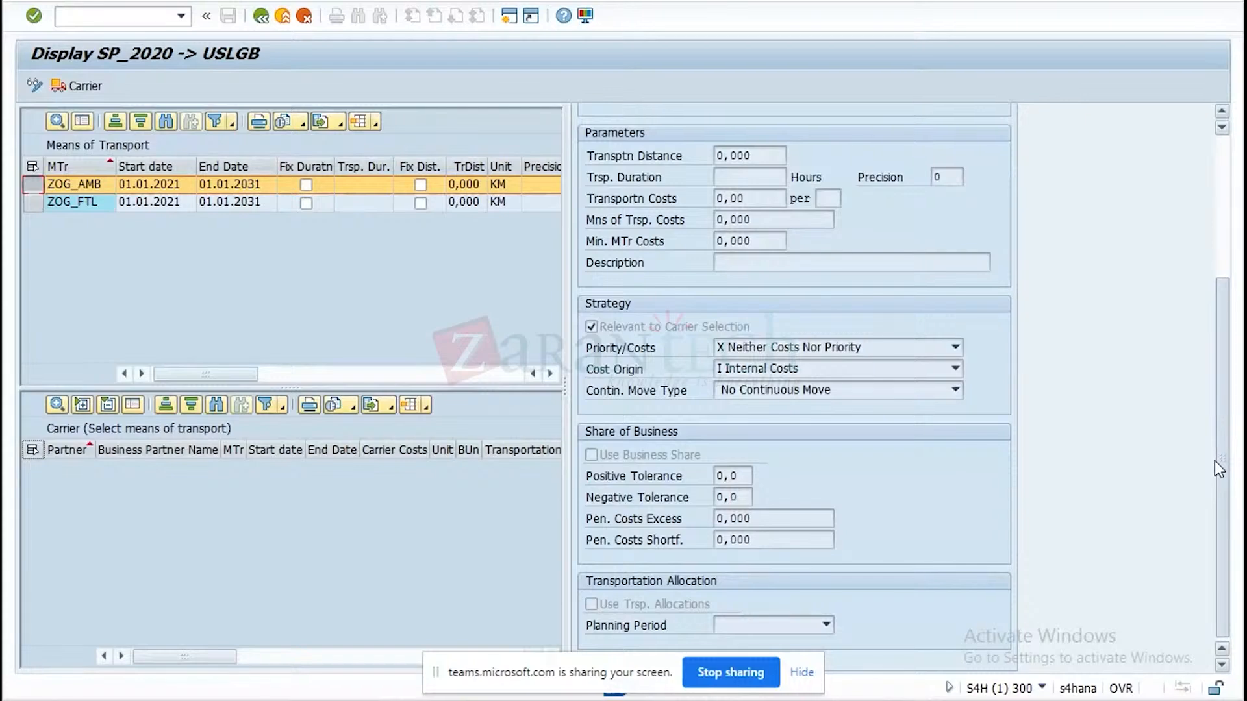
pyautogui.moveTo(1215, 465); pyautogui.dragTo(1187, 276)
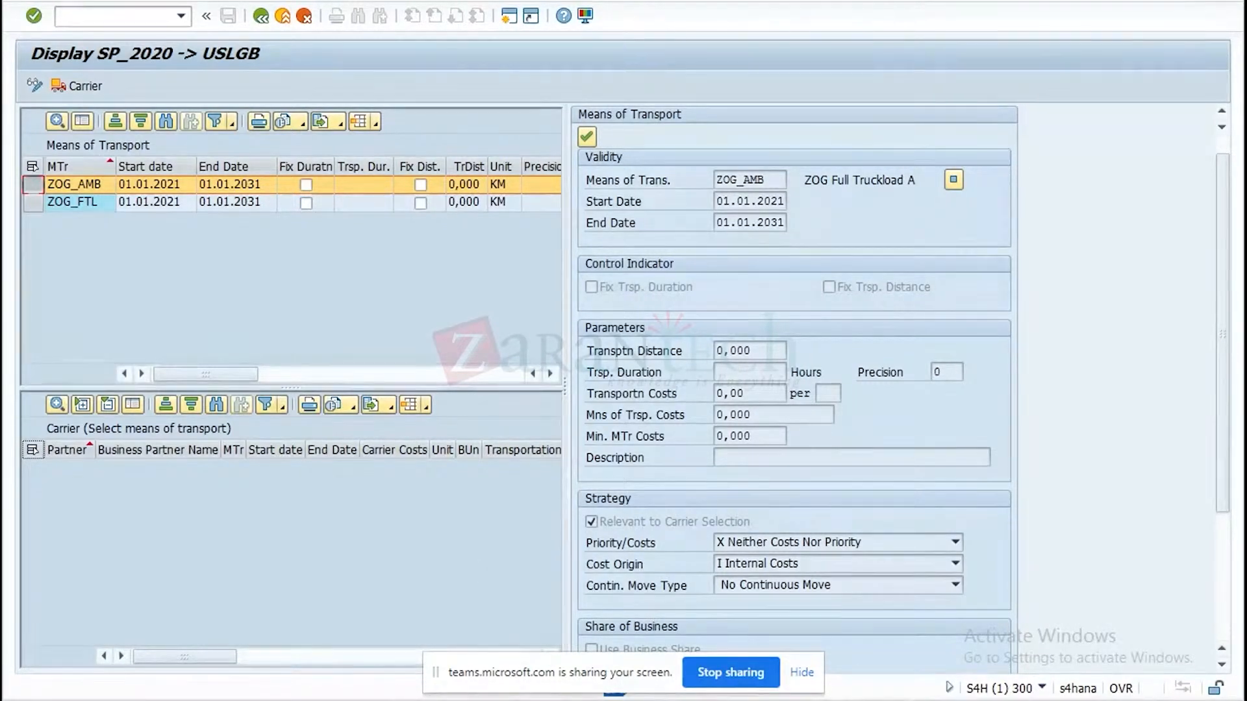
# Switch to the all demo folders window in File Explorer and open the Word document Multistage planning using Optimizer.
pyautogui.moveTo(560, 673)
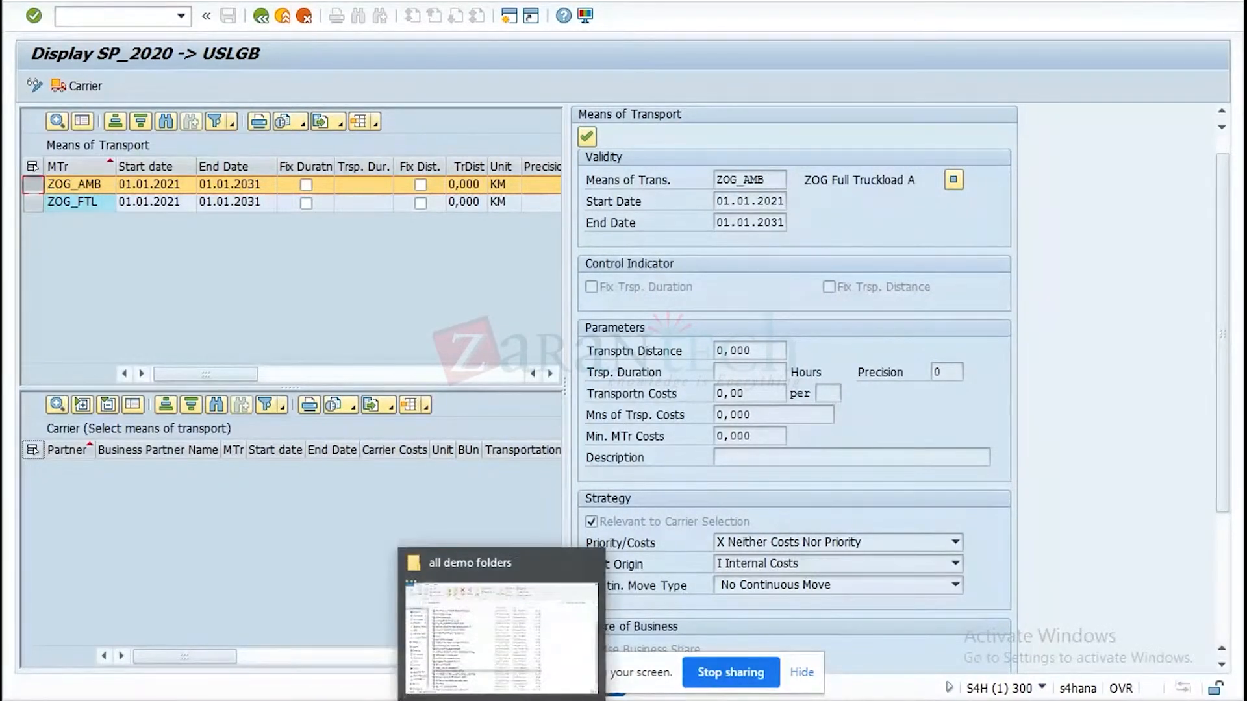
pyautogui.click(546, 646)
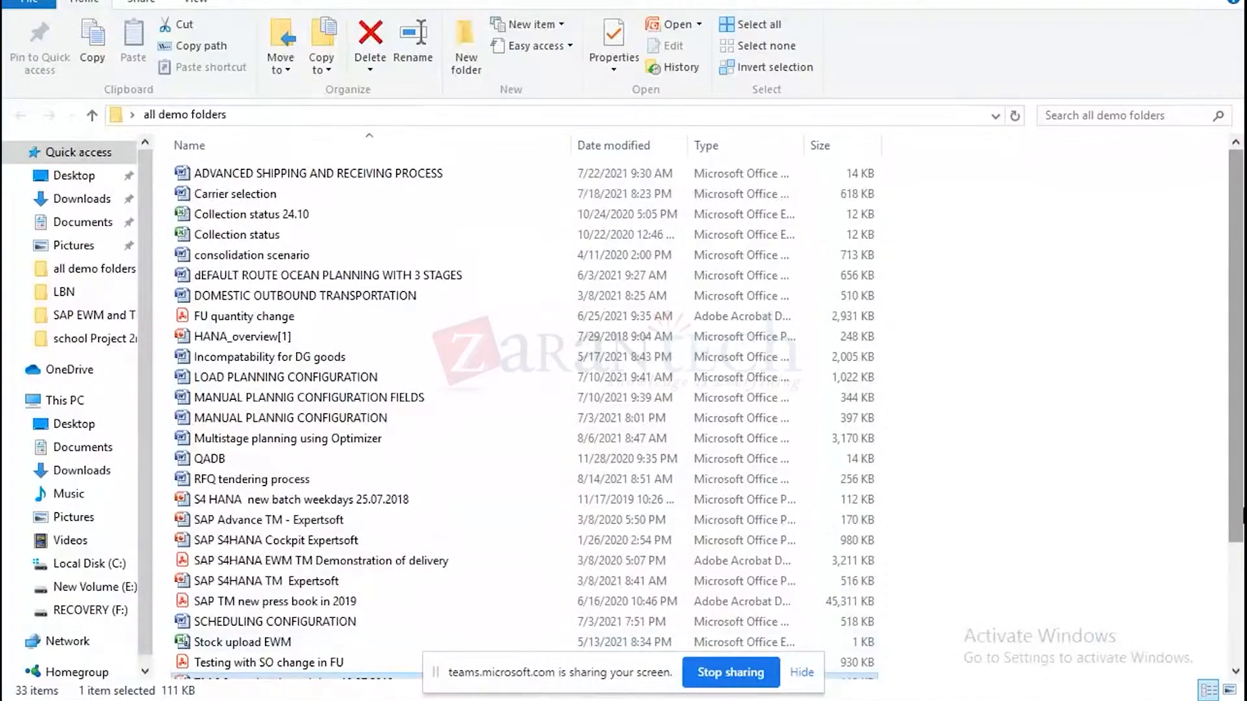
pyautogui.doubleClick(349, 440)
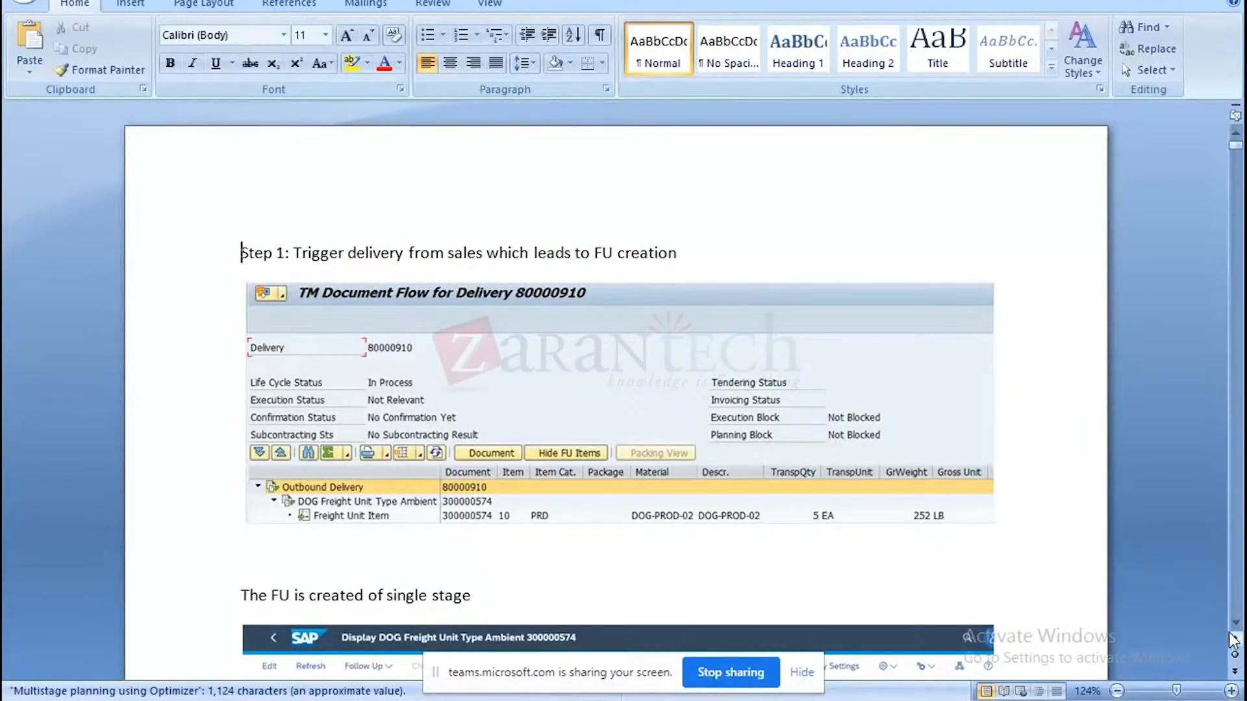
# Read the document from the single-stage freight unit through the planning output to the default route maintained for stage 1.
pyautogui.scroll(-5, 1234, 633)
pyautogui.scroll(-5, 1241, 630)
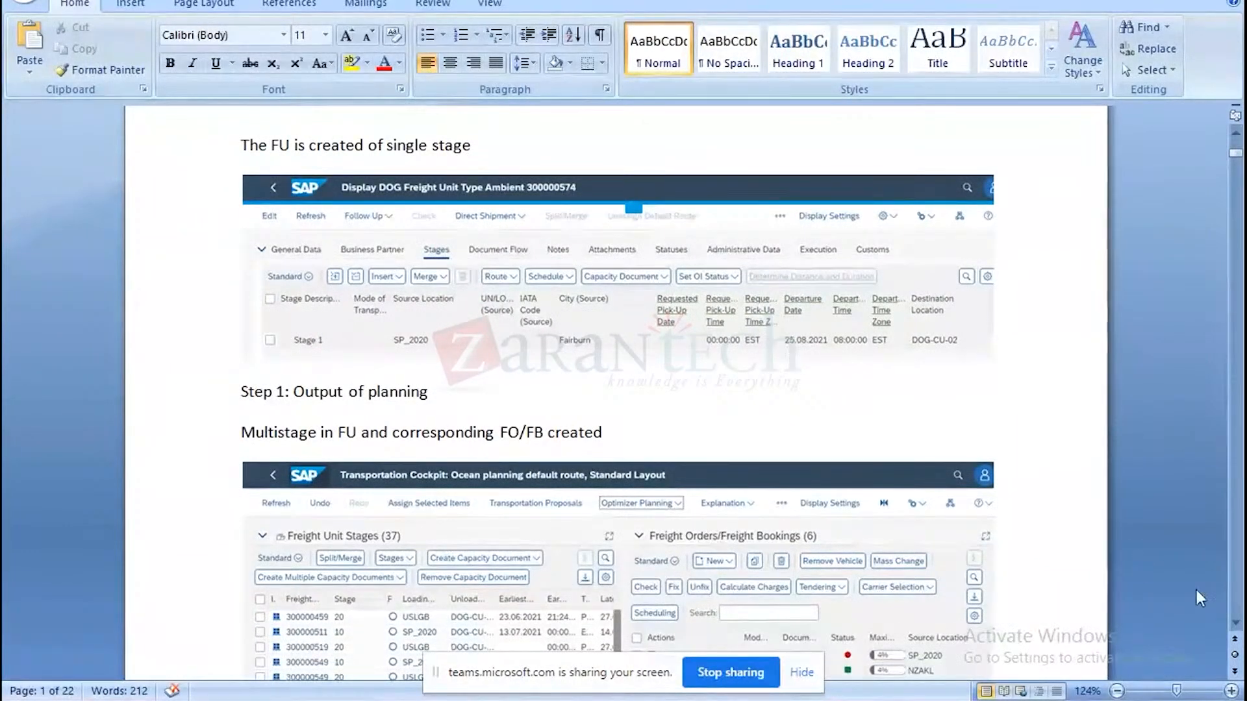
pyautogui.click(1236, 623)
pyautogui.click(1236, 623)
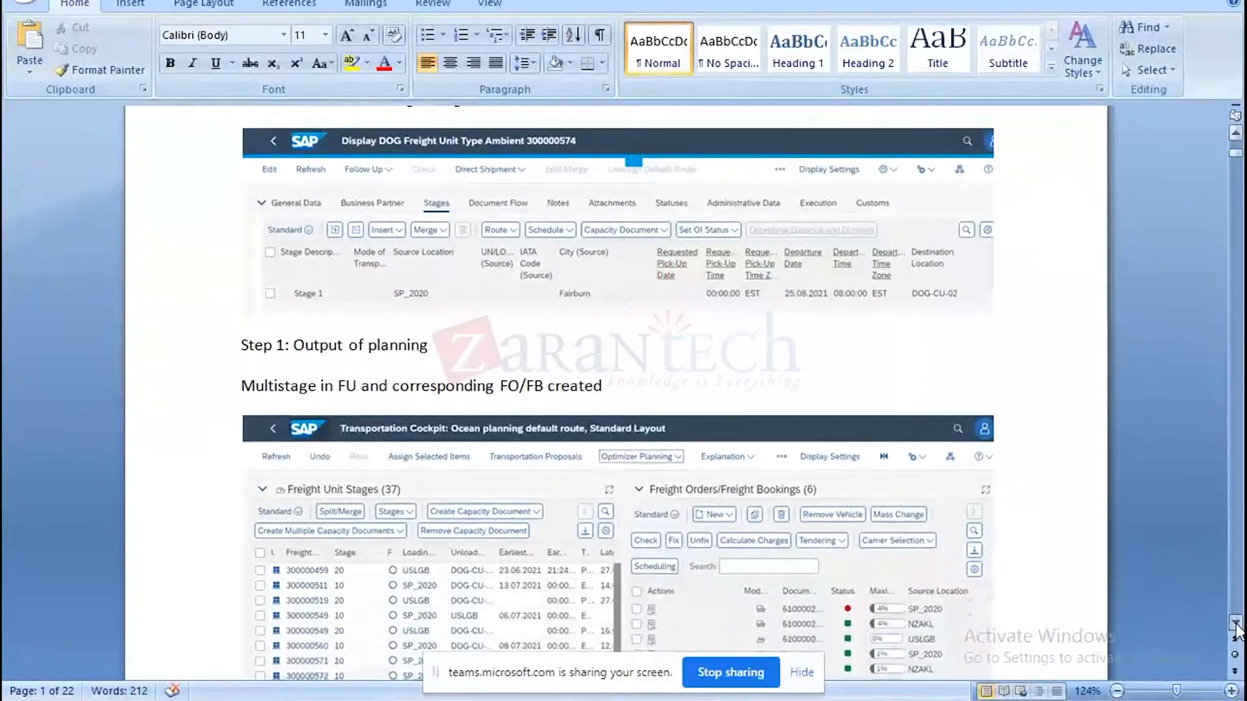
pyautogui.click(1236, 625)
pyautogui.click(1236, 624)
pyautogui.click(1236, 625)
pyautogui.click(1236, 625)
pyautogui.click(1236, 624)
pyautogui.click(1236, 625)
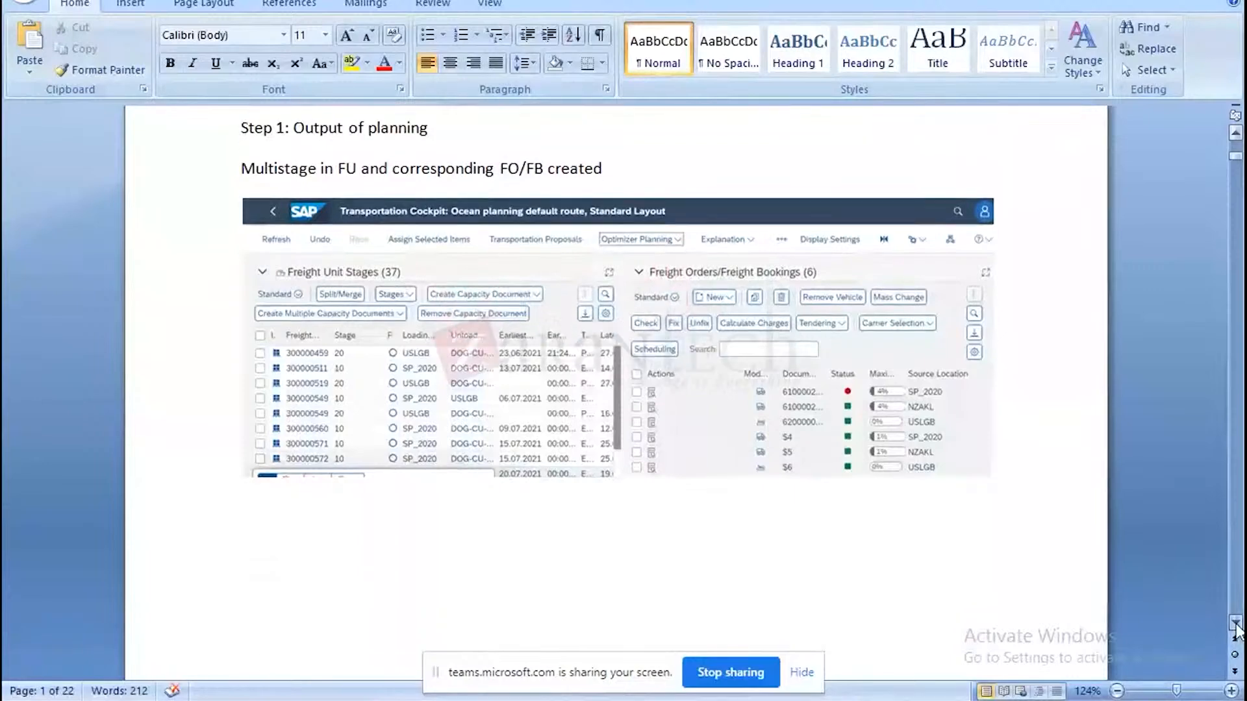
pyautogui.click(1236, 625)
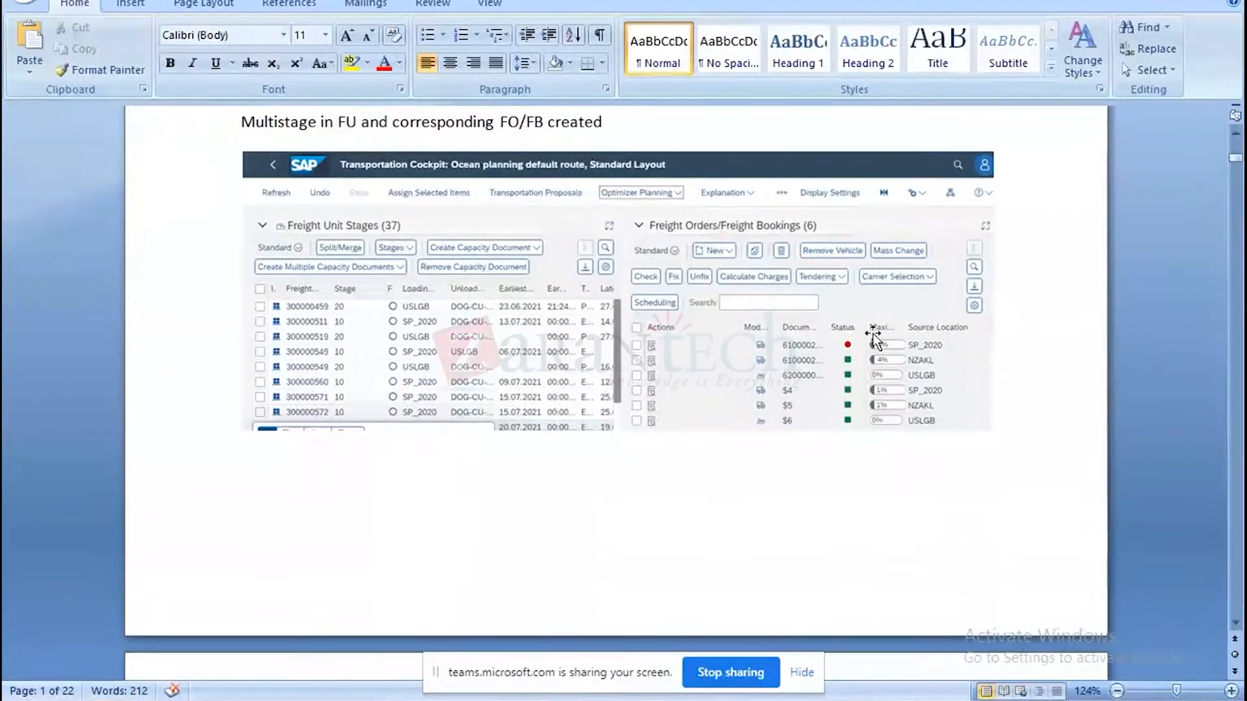
pyautogui.scroll(-12, 1236, 624)
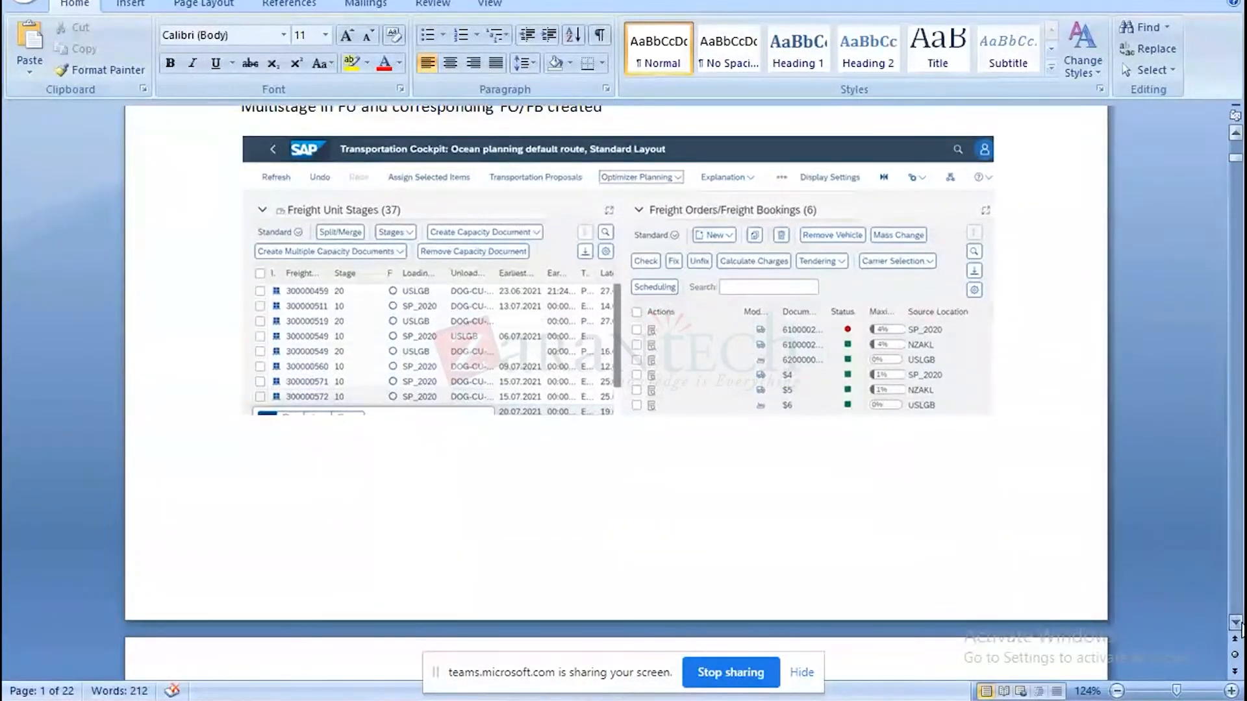
pyautogui.scroll(-7, 1241, 628)
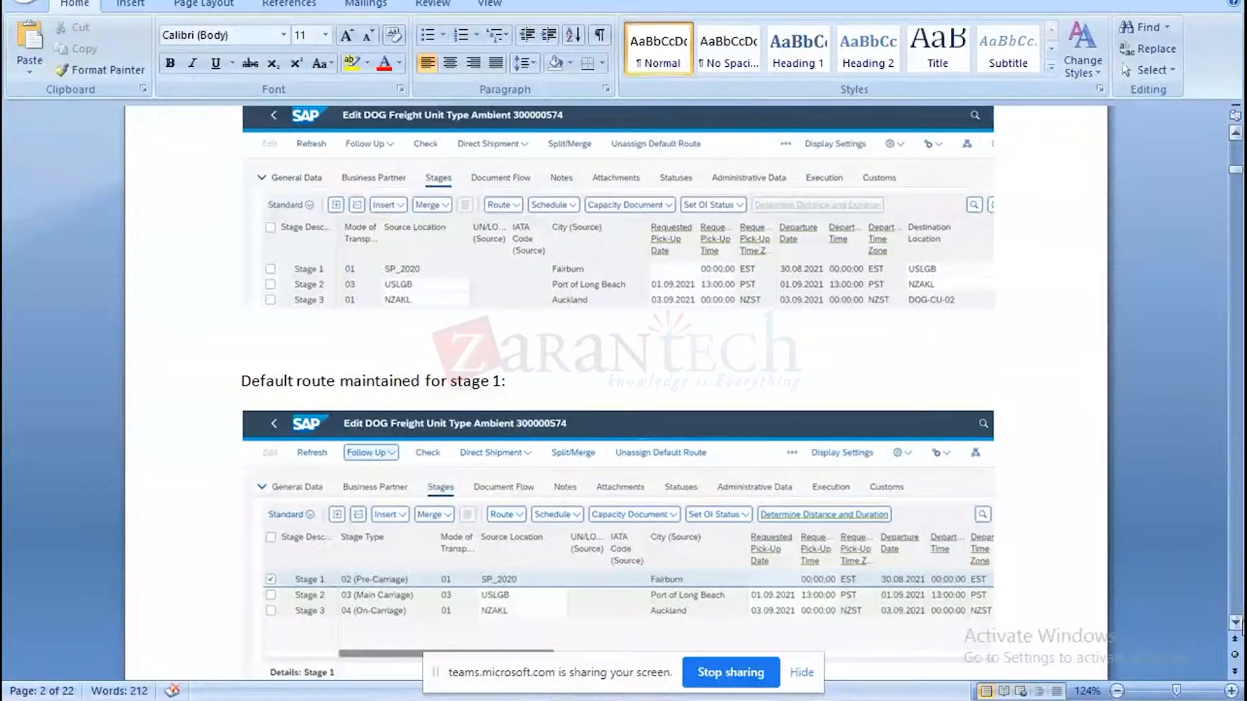
pyautogui.click(1236, 622)
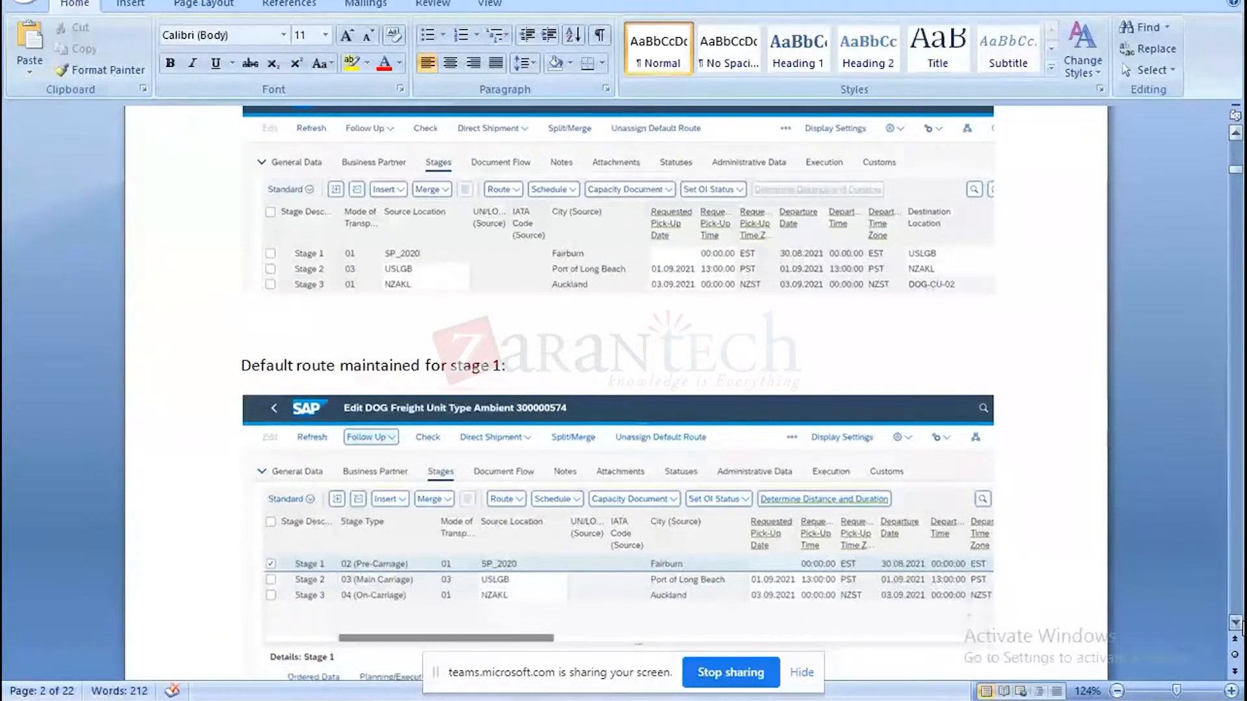
pyautogui.scroll(-5, 1242, 629)
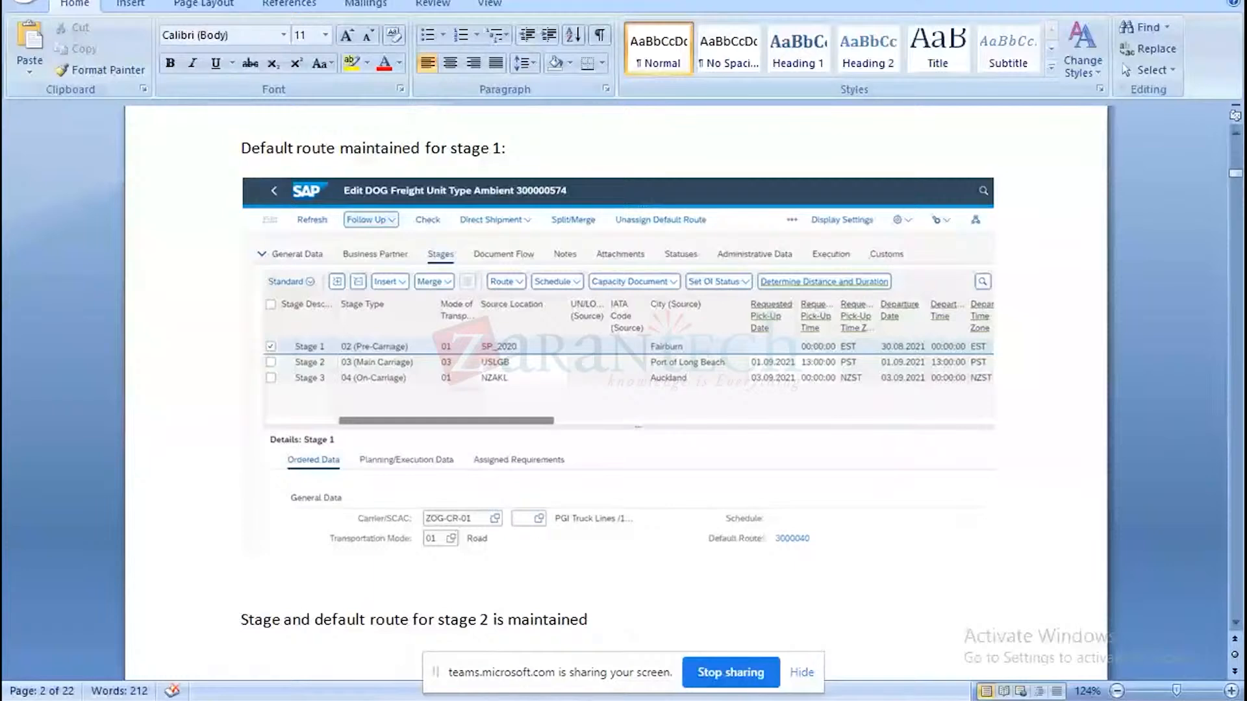
# Glance at freight unit 300000672 in Chrome, return to the document and read the stage 2 default route section.
pyautogui.hotkey('alt', 'Tab')
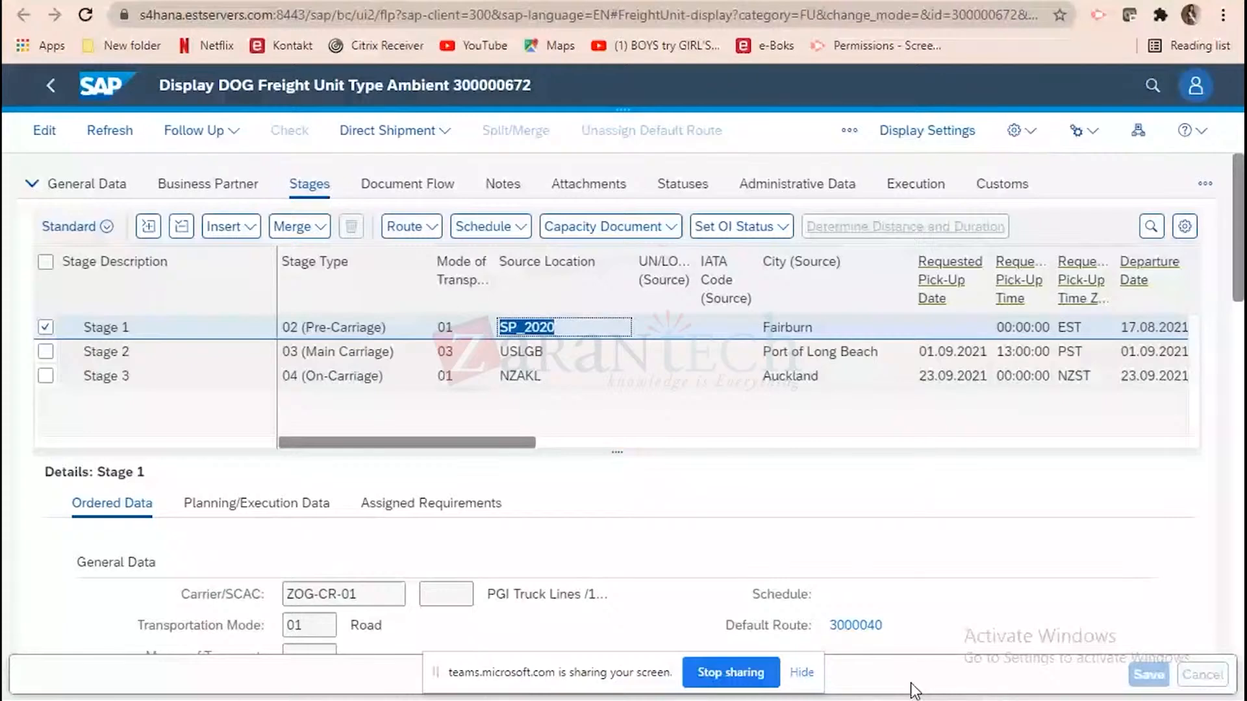
pyautogui.hotkey('alt', 'Tab')
pyautogui.click(1236, 625)
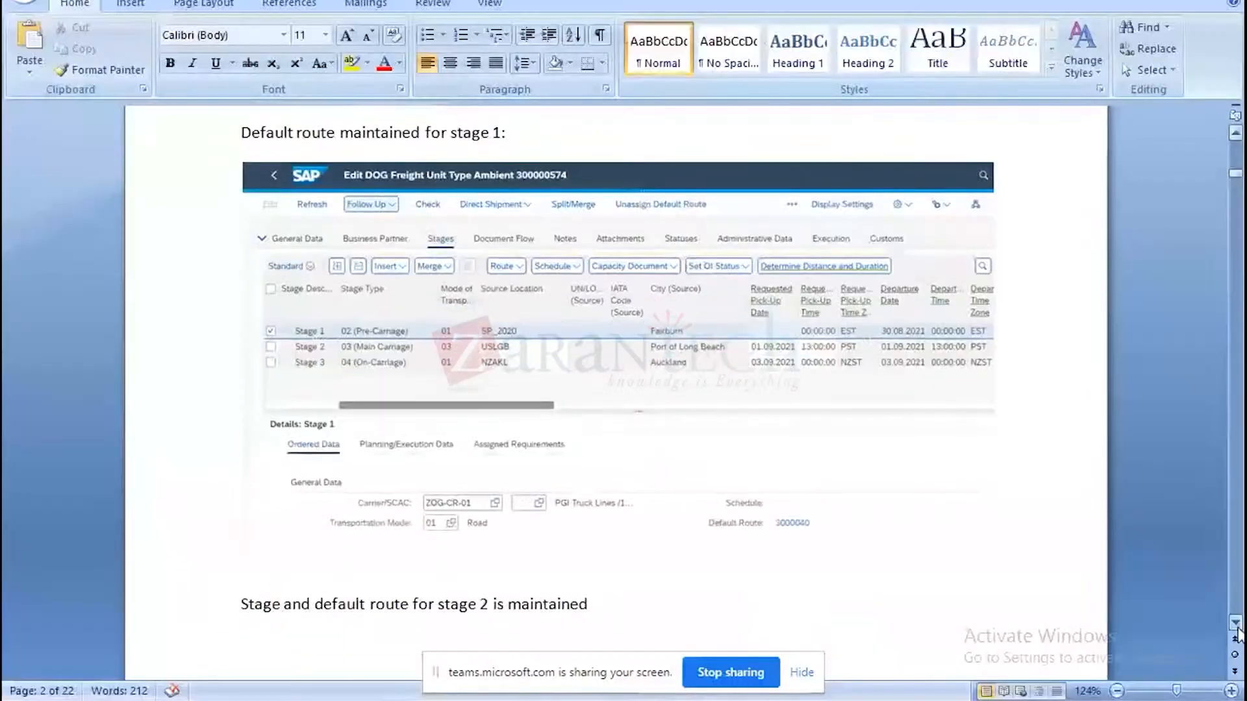
pyautogui.scroll(-10, 1238, 633)
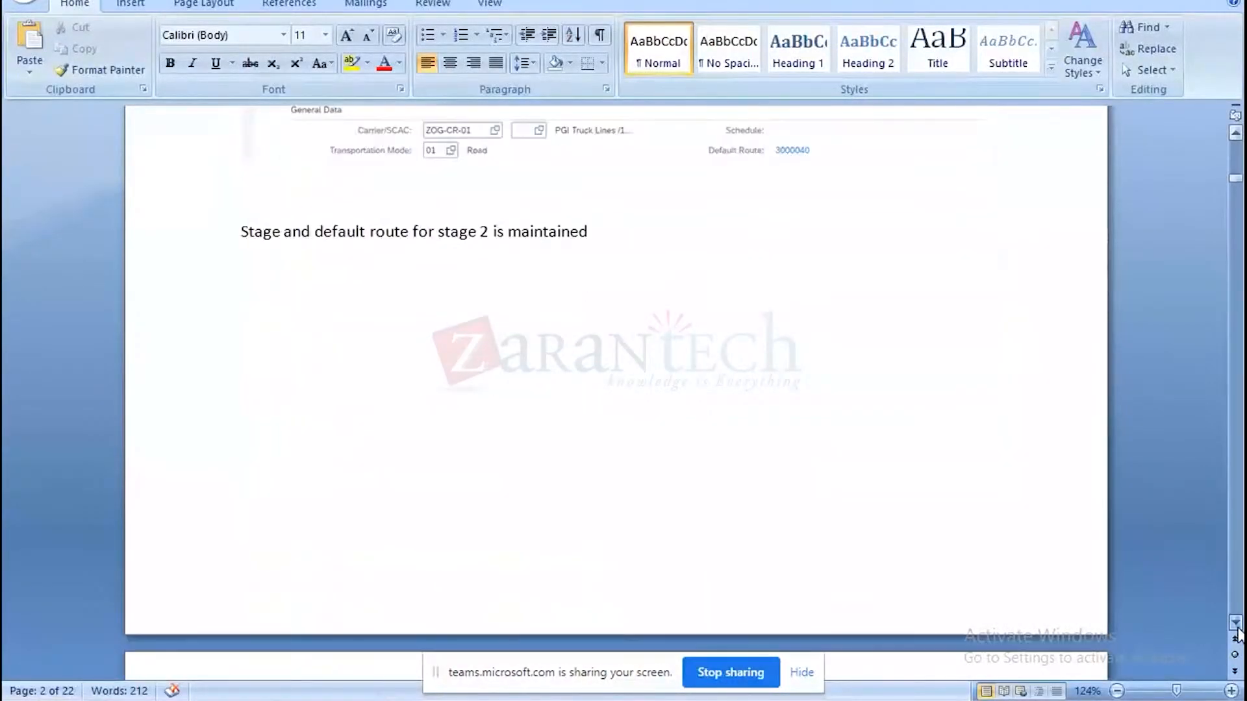
pyautogui.scroll(-14, 1239, 633)
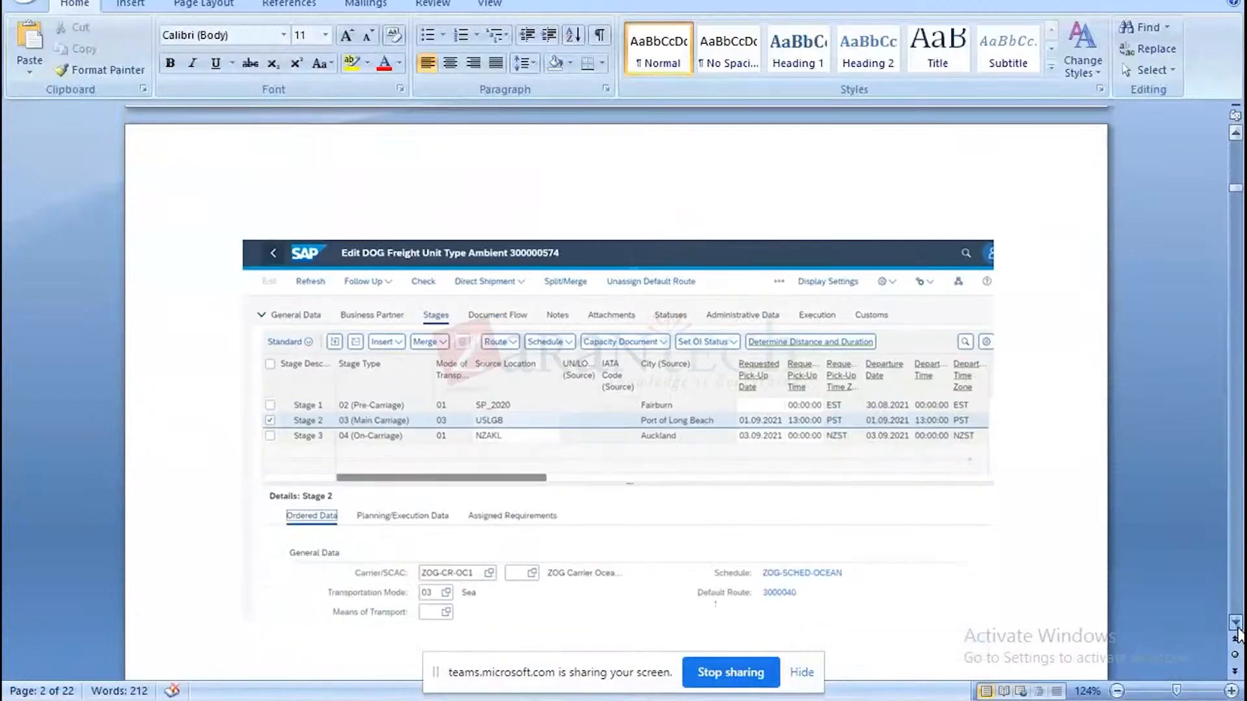
pyautogui.scroll(-3, 1238, 634)
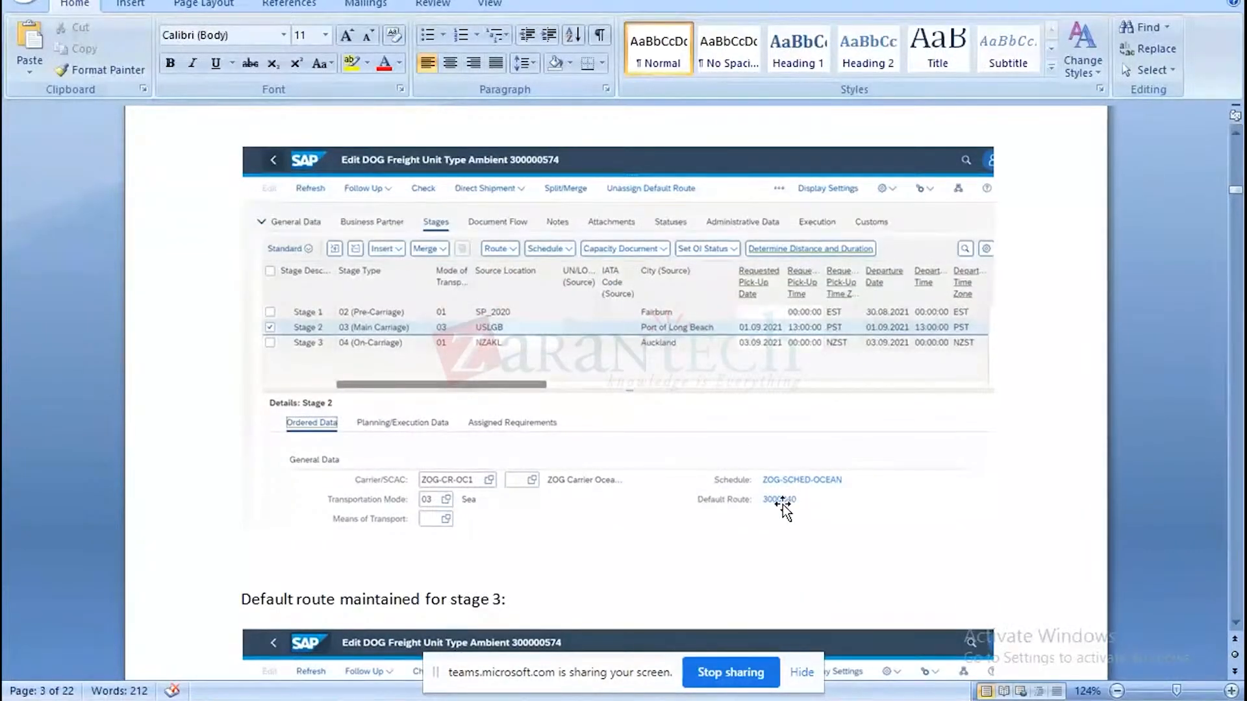
# Switch to freight unit 300000672 in Chrome, select only Stage 2 and display its ordered data to check the schedule and default route.
pyautogui.click(689, 700)
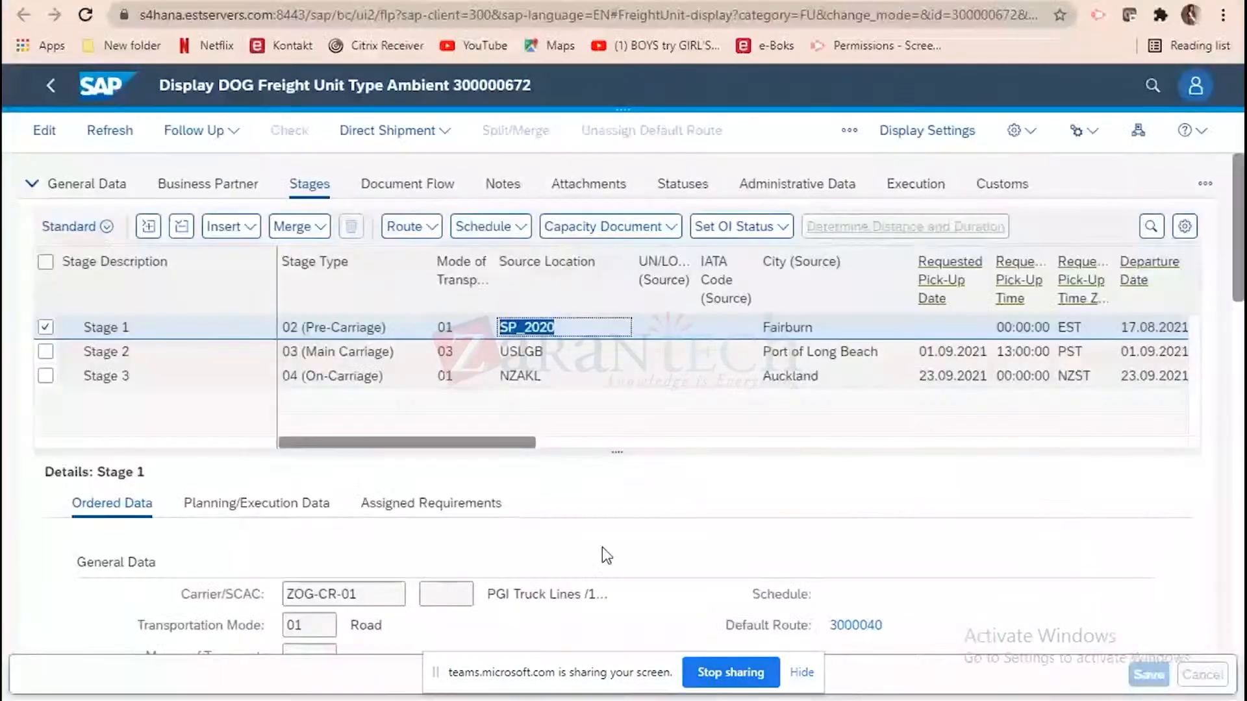
pyautogui.click(45, 328)
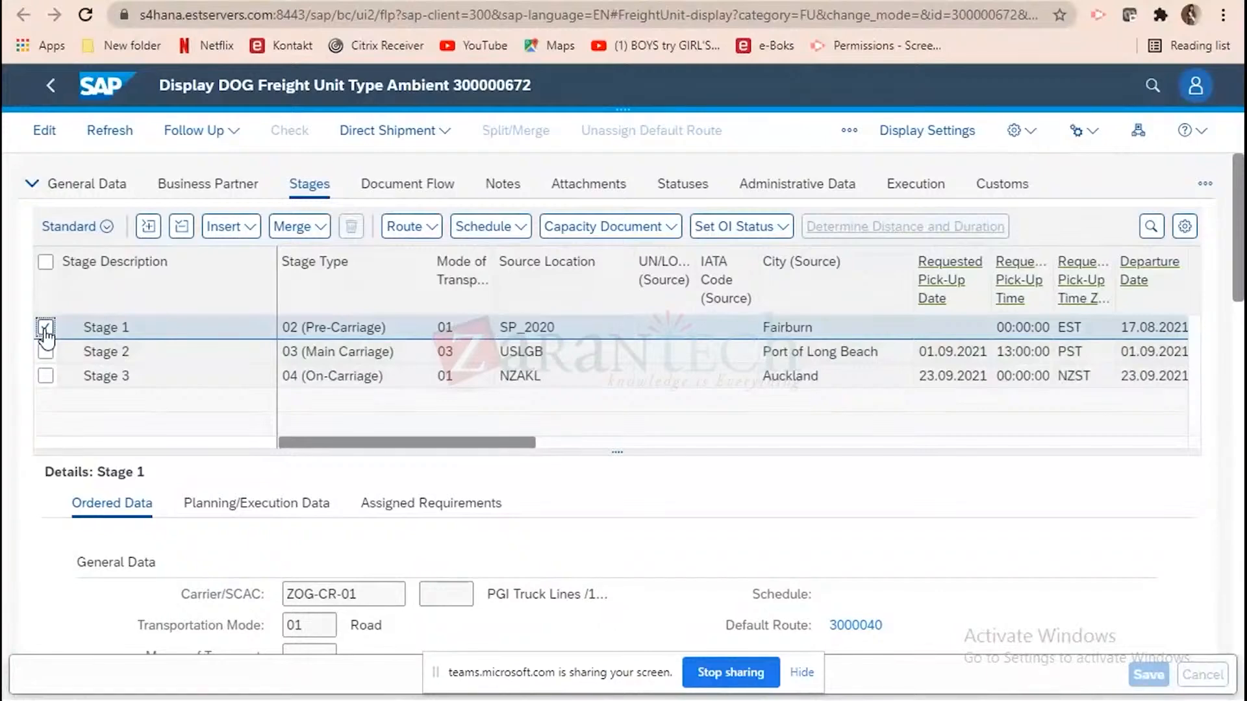
pyautogui.click(46, 328)
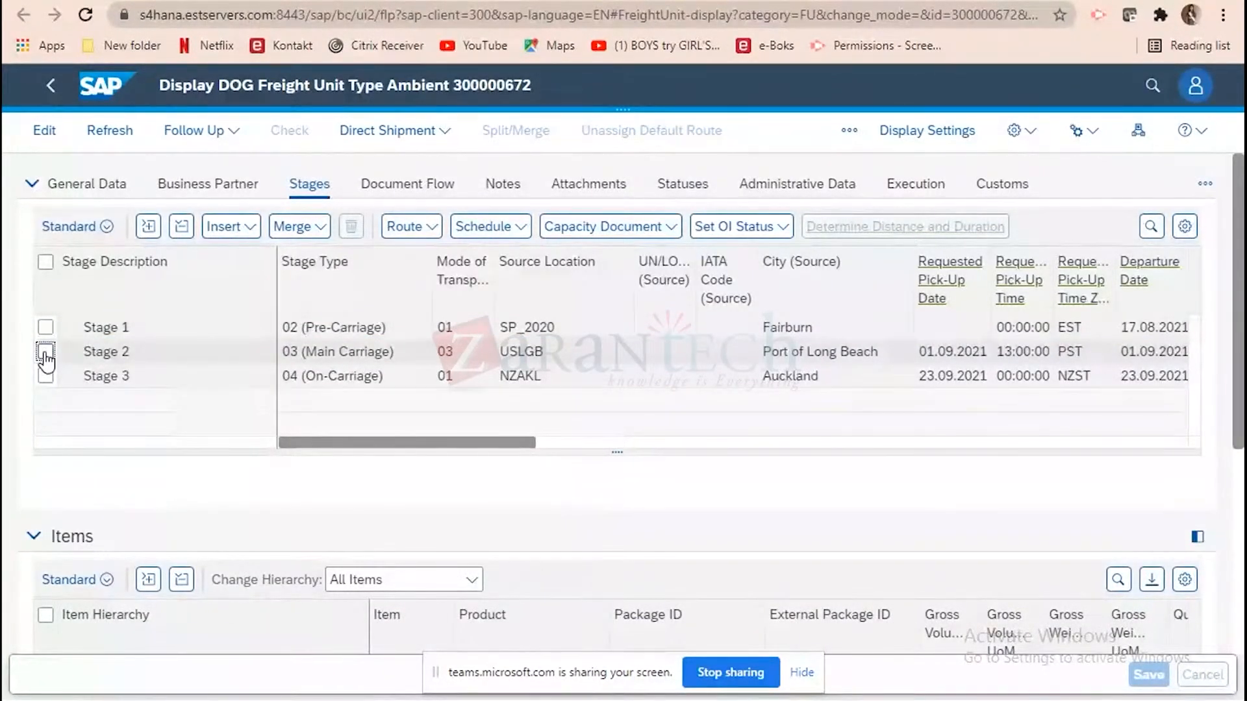
pyautogui.click(46, 353)
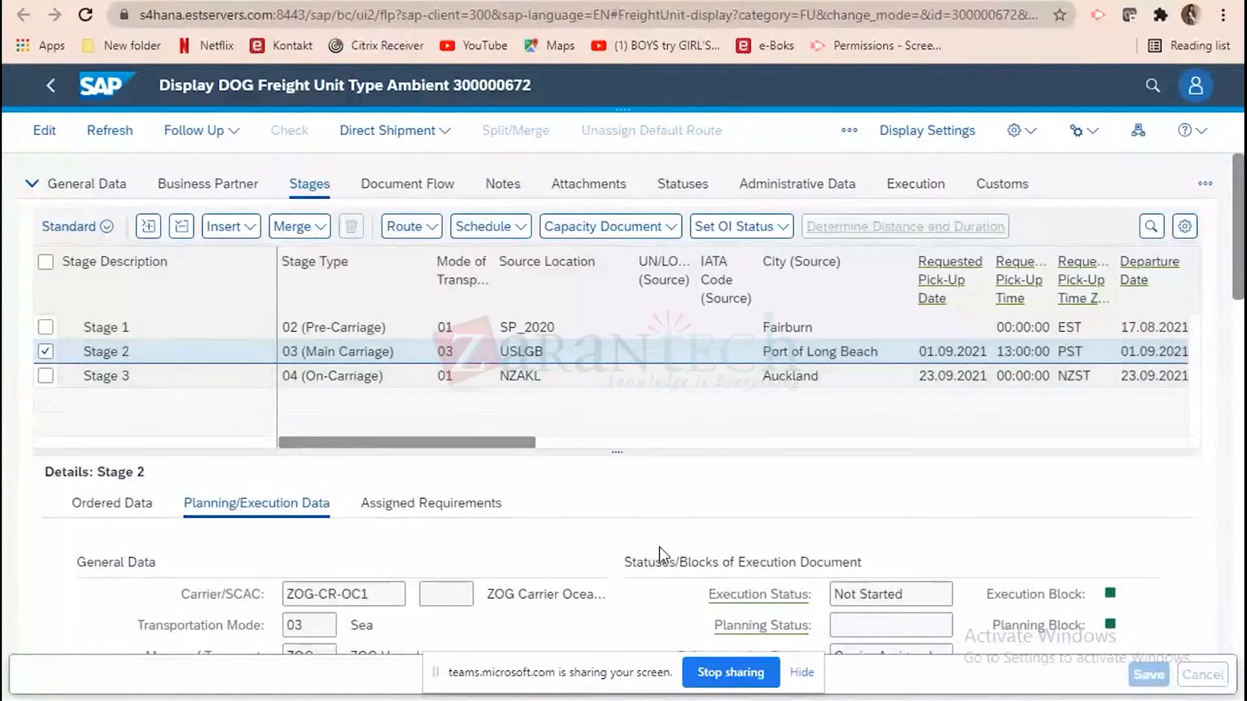
pyautogui.click(95, 508)
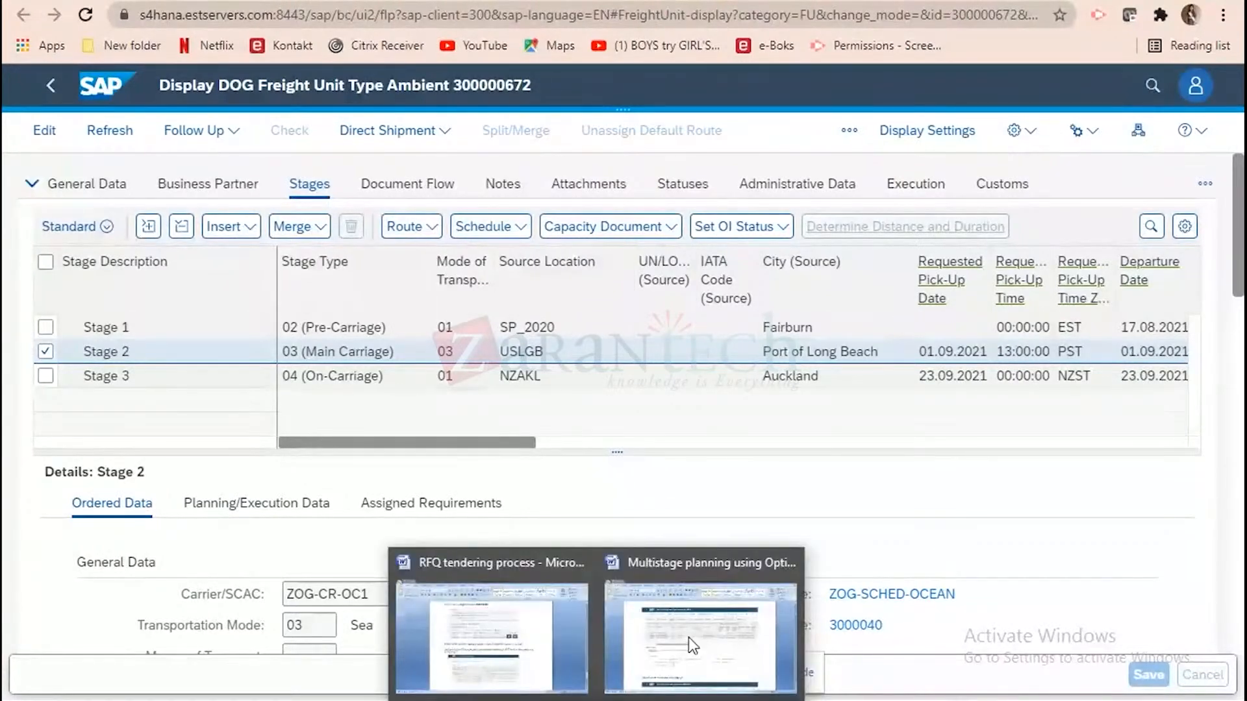
# Return to the Multistage planning using Optimizer document in Word and read the default route section for stage 3.
pyautogui.click(689, 638)
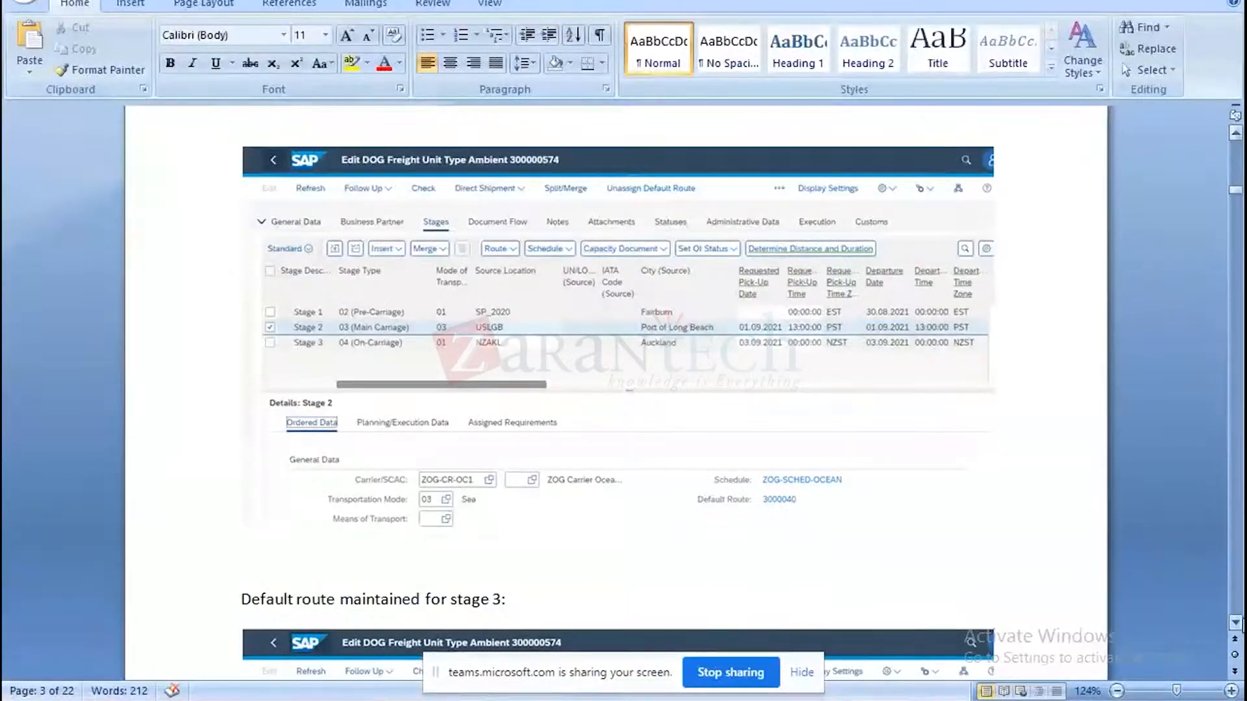
pyautogui.click(1236, 622)
pyautogui.click(1236, 622)
pyautogui.scroll(-12, 1237, 624)
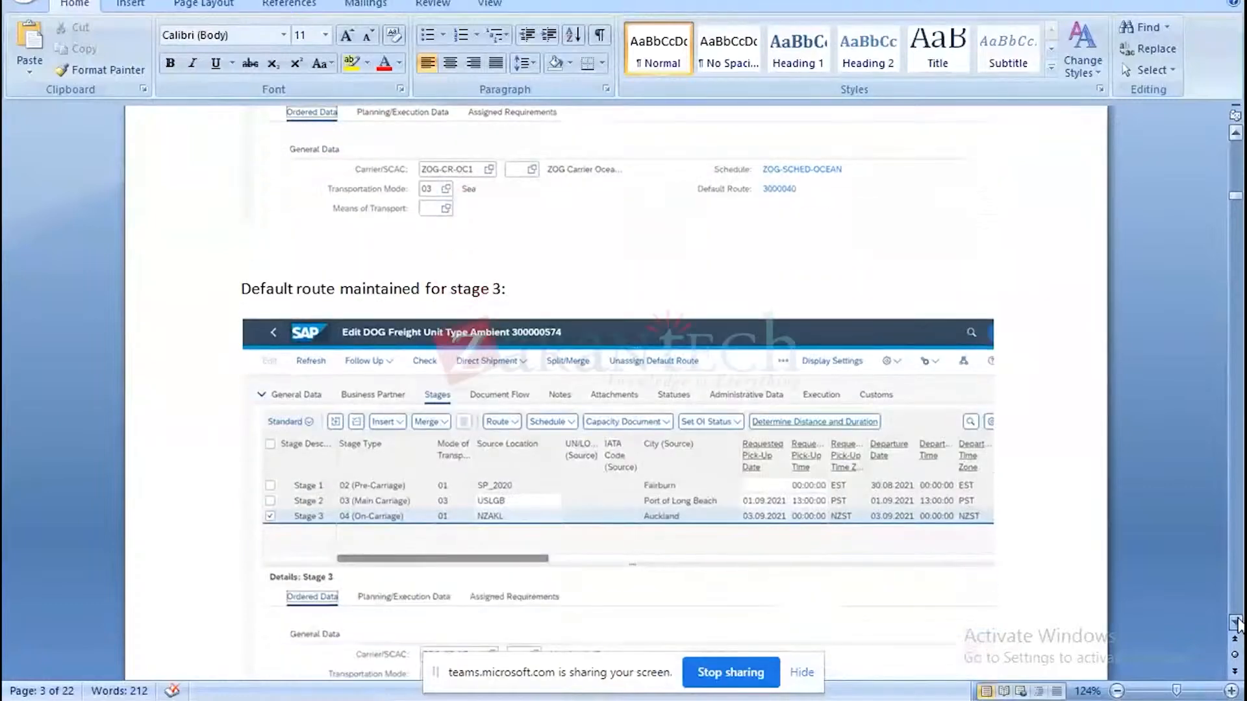
pyautogui.scroll(-9, 1238, 623)
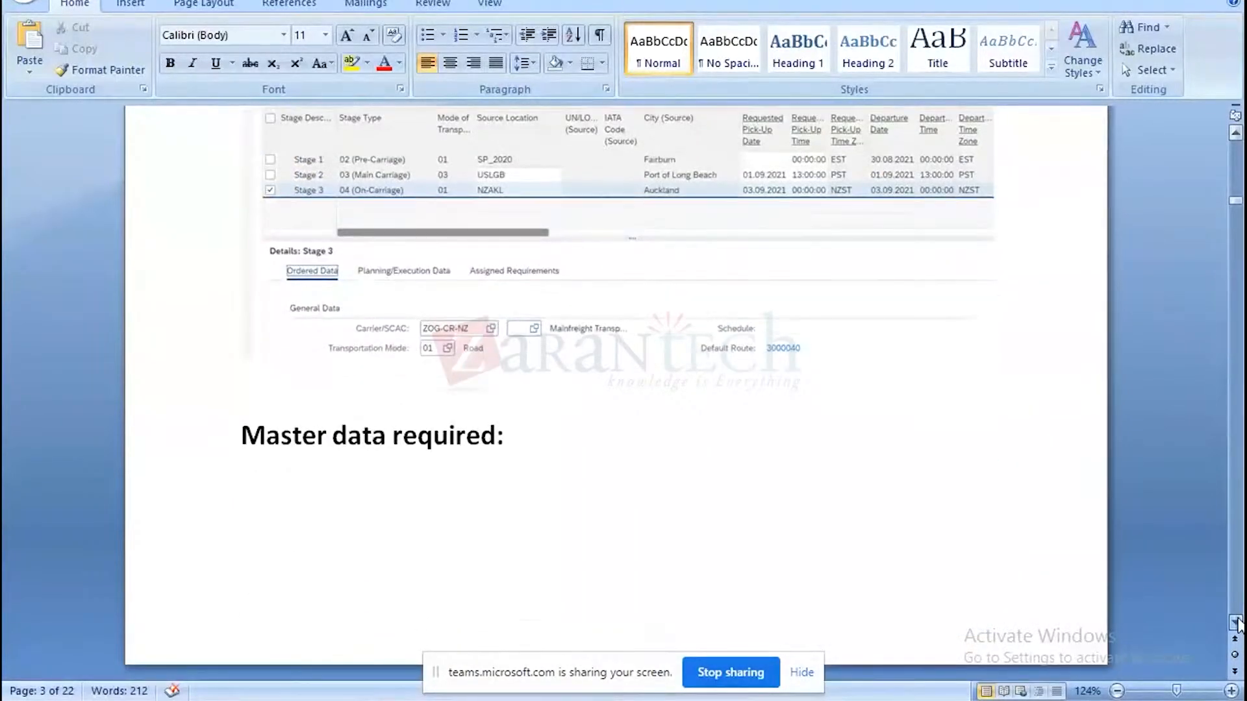
# Examine the required master data in the document, covering default route type ZOG1 and the means of transport.
pyautogui.scroll(-11, 1238, 623)
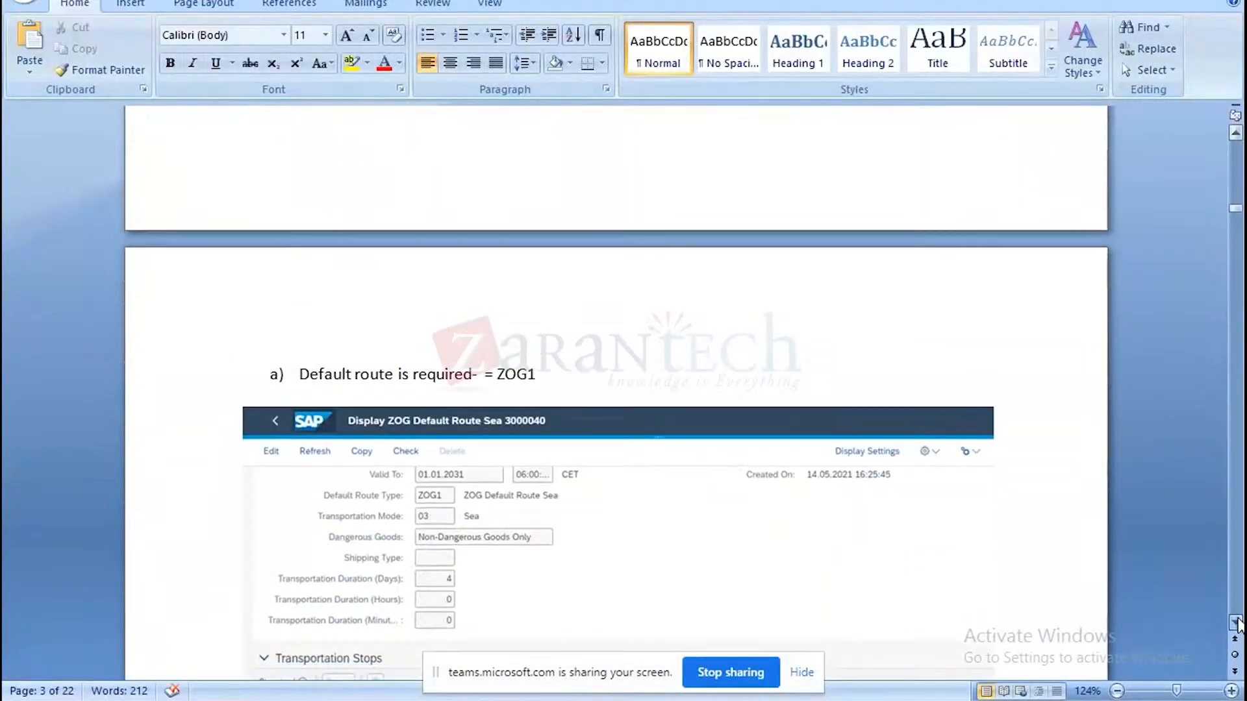
pyautogui.scroll(-2, 1238, 623)
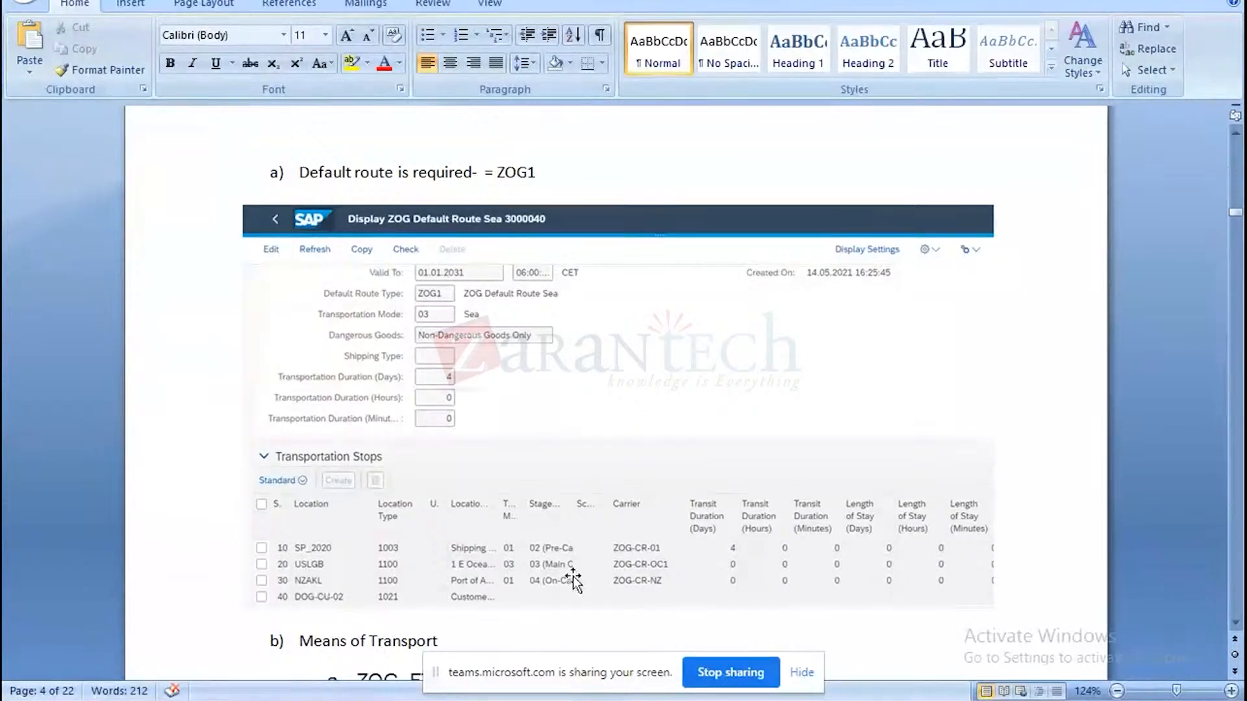
pyautogui.scroll(-10, 573, 580)
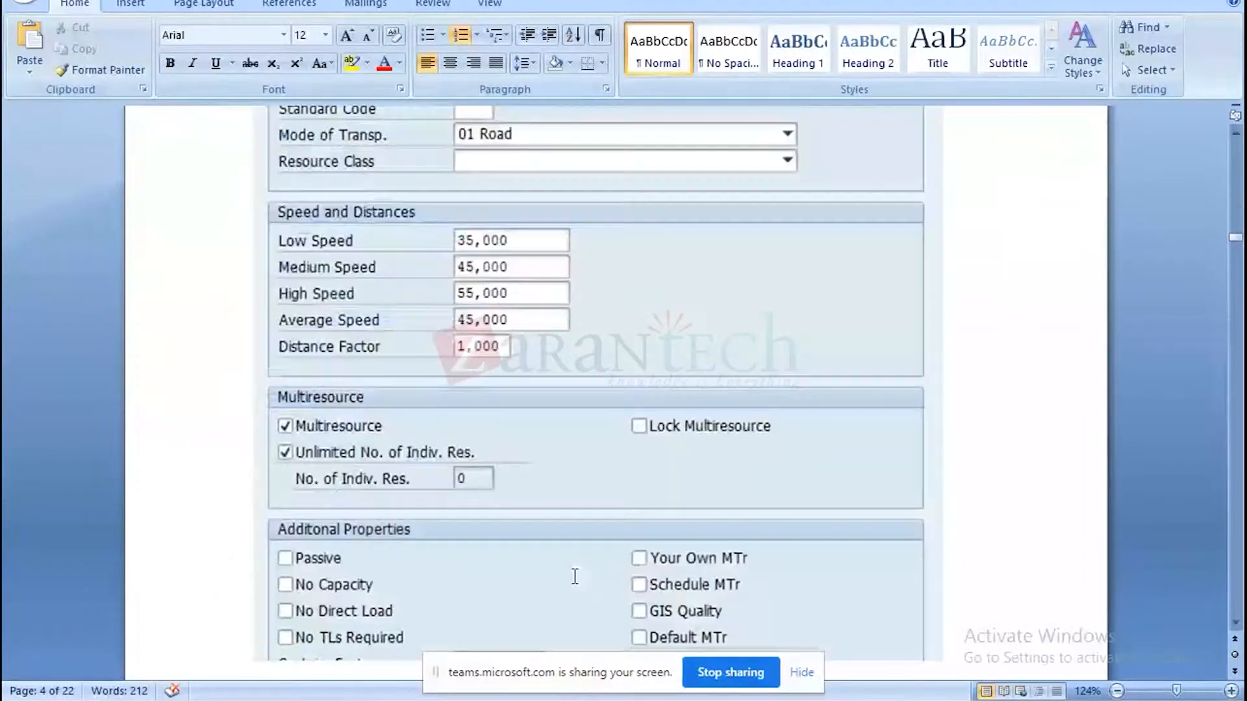
pyautogui.click(573, 580)
pyautogui.press('Up')
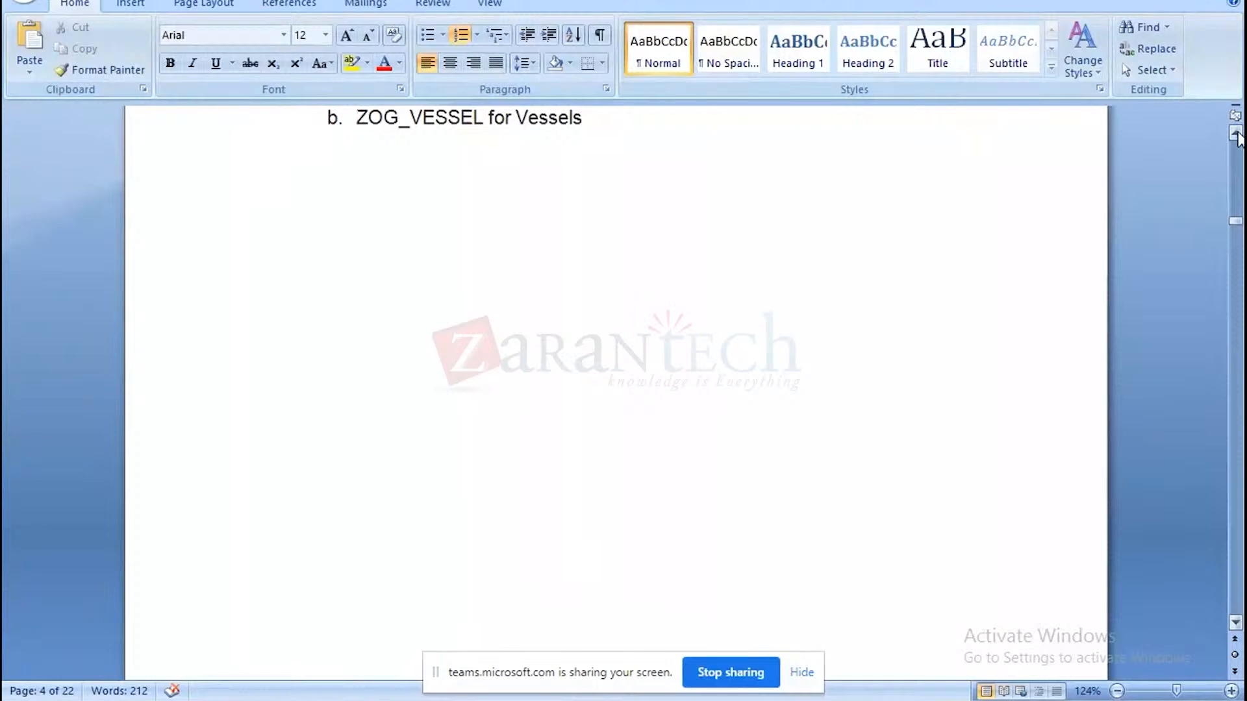
# Read the Means of Transport section and the detail screens for ZOG_FTL_NZ and ZOG_VESSEL in the document.
pyautogui.click(1236, 133)
pyautogui.click(1236, 133)
pyautogui.click(1236, 133)
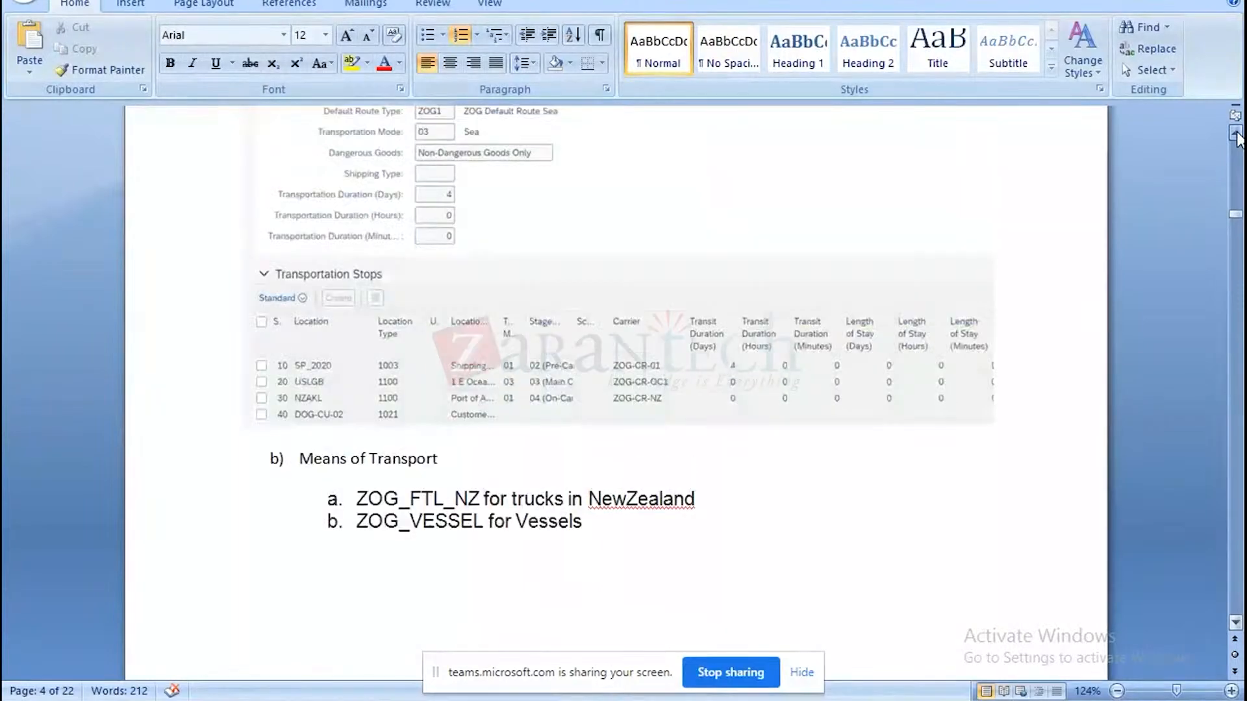
pyautogui.click(1236, 134)
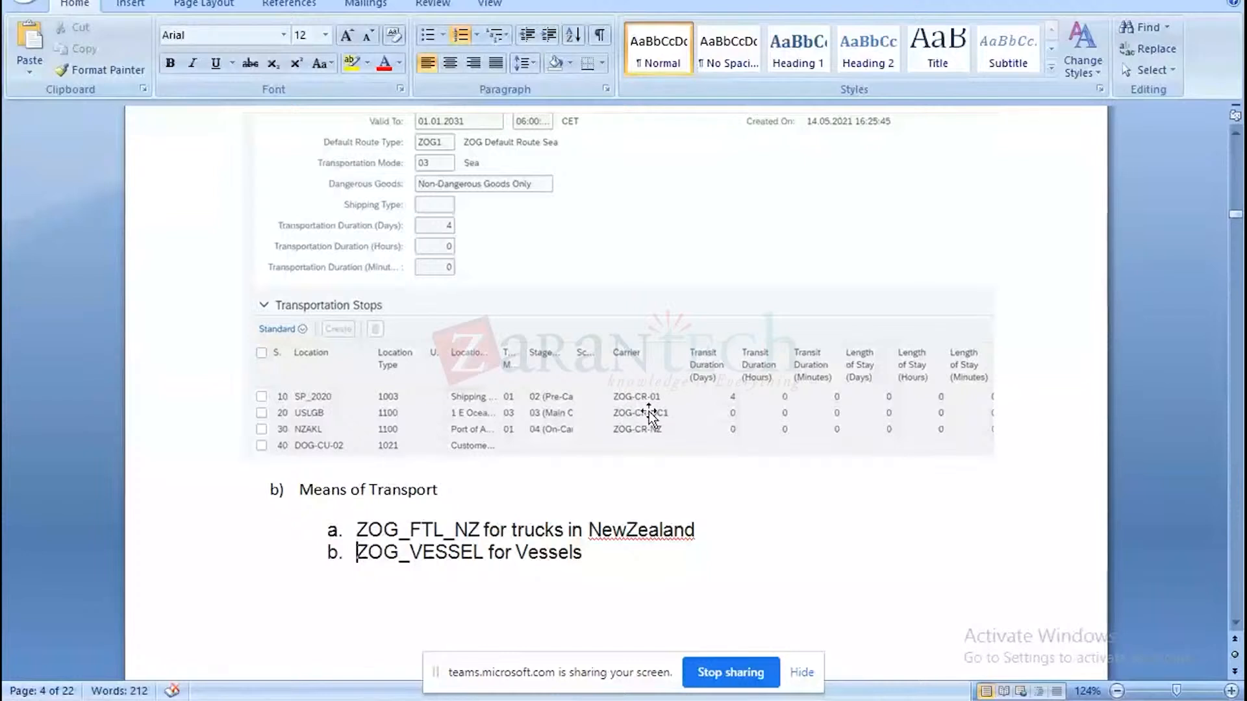
pyautogui.click(1236, 624)
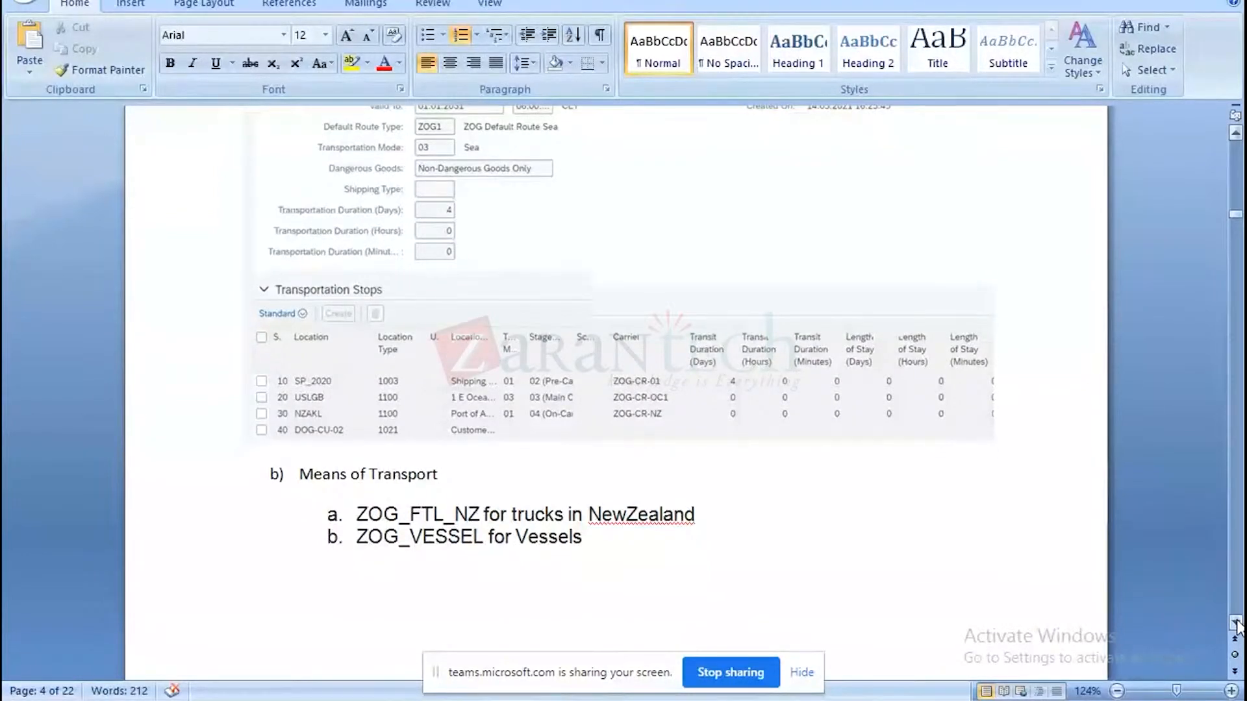
pyautogui.scroll(-6, 1236, 624)
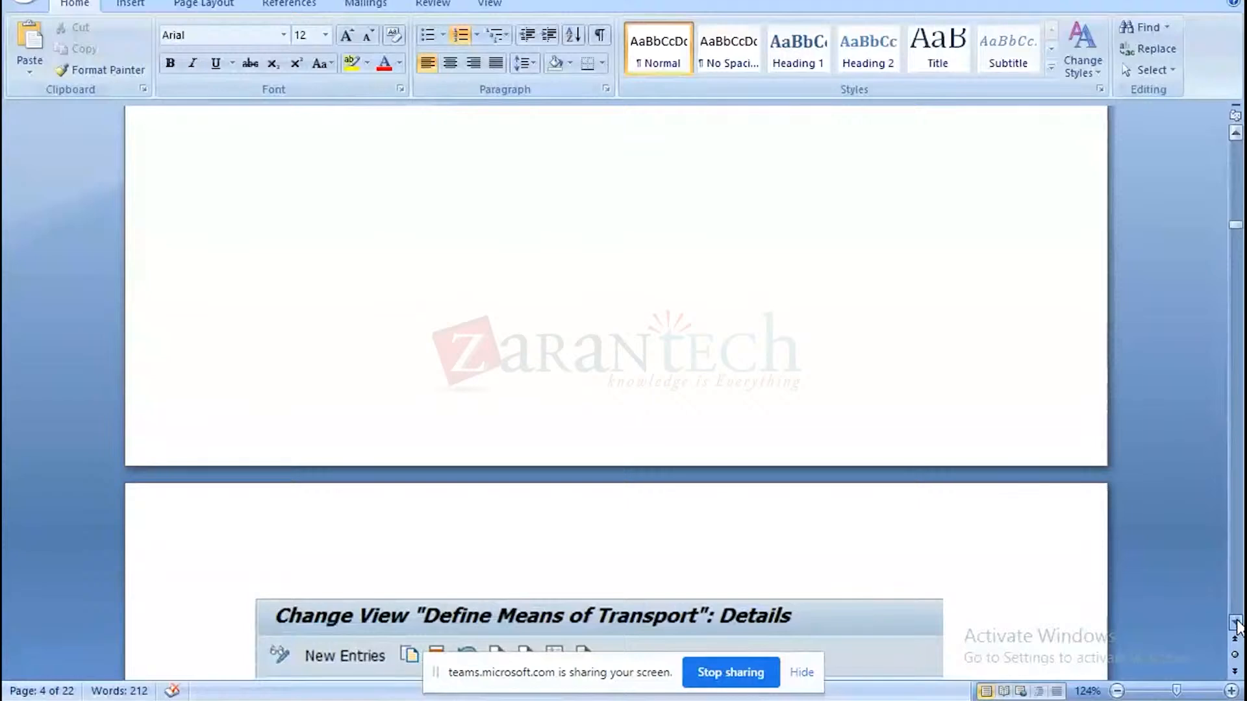
pyautogui.scroll(-12, 1236, 623)
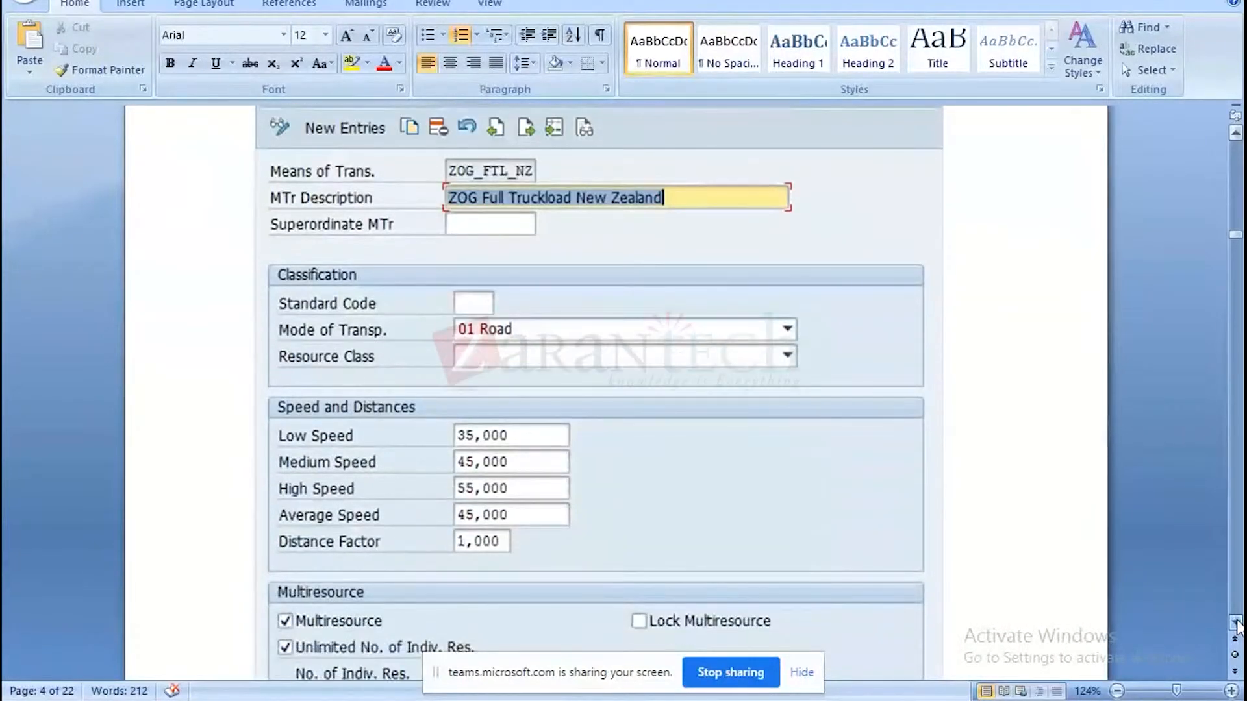
pyautogui.scroll(-2, 1236, 624)
pyautogui.scroll(-16, 1236, 624)
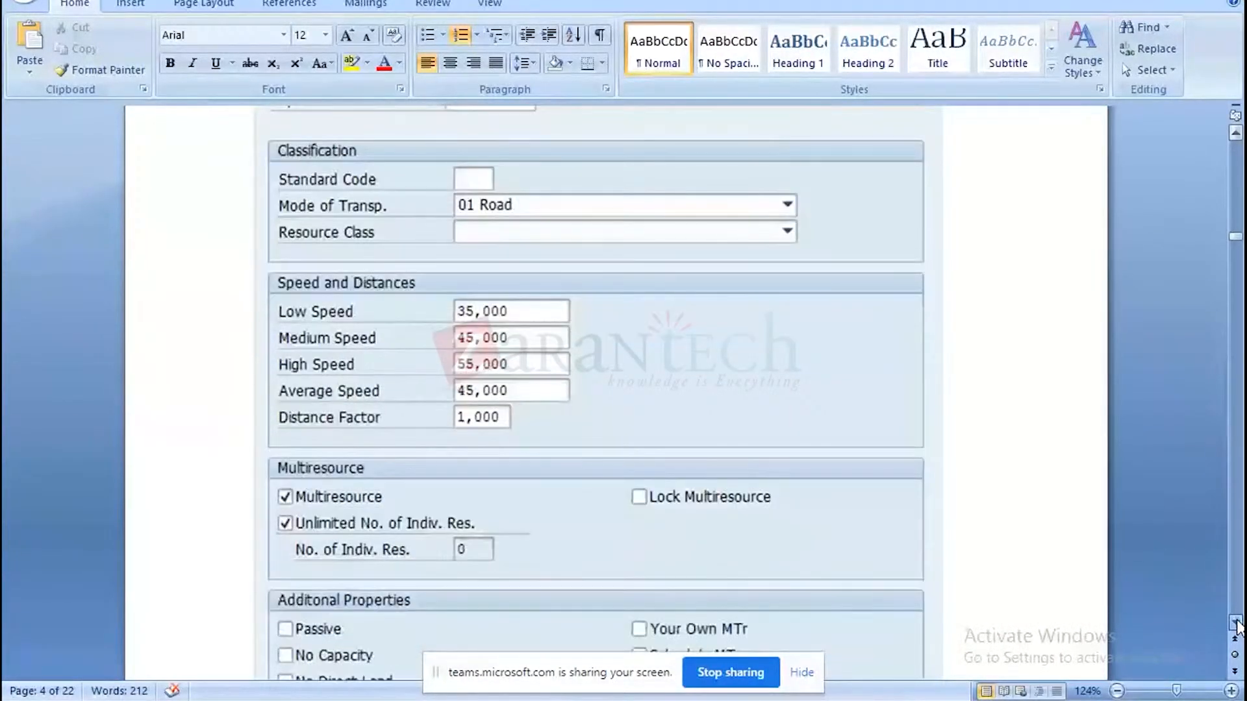
pyautogui.scroll(-13, 1236, 624)
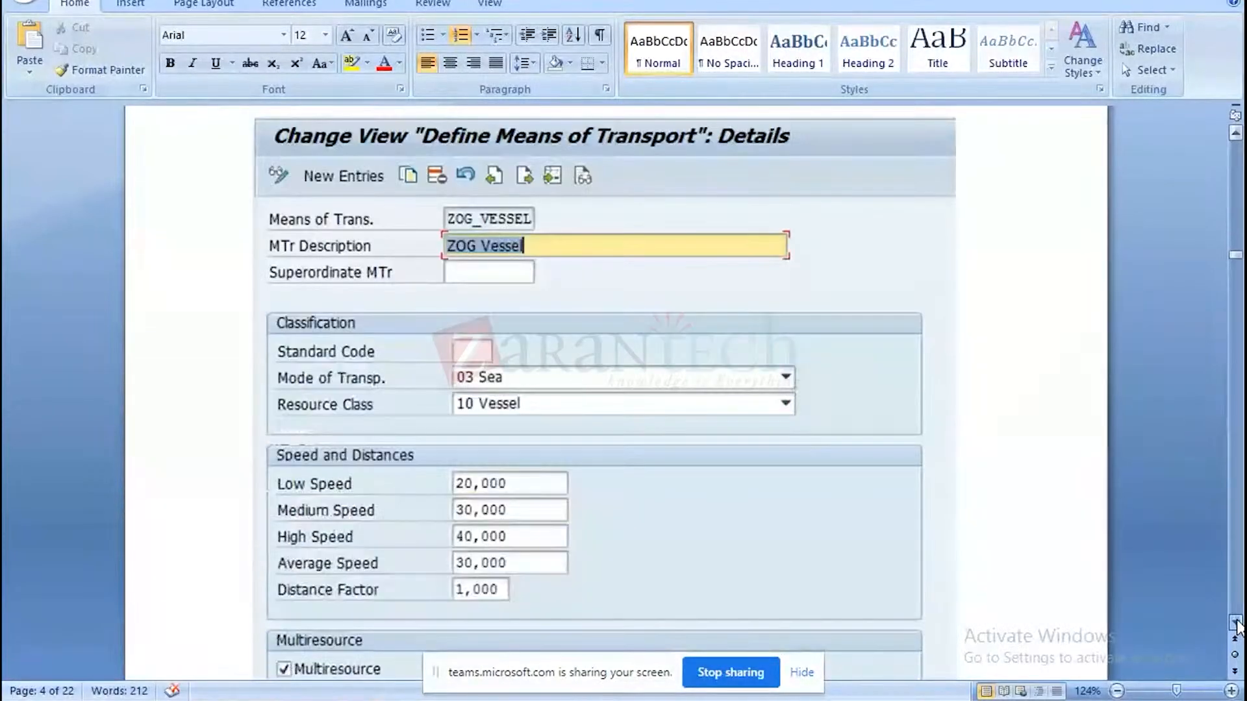
pyautogui.click(1236, 623)
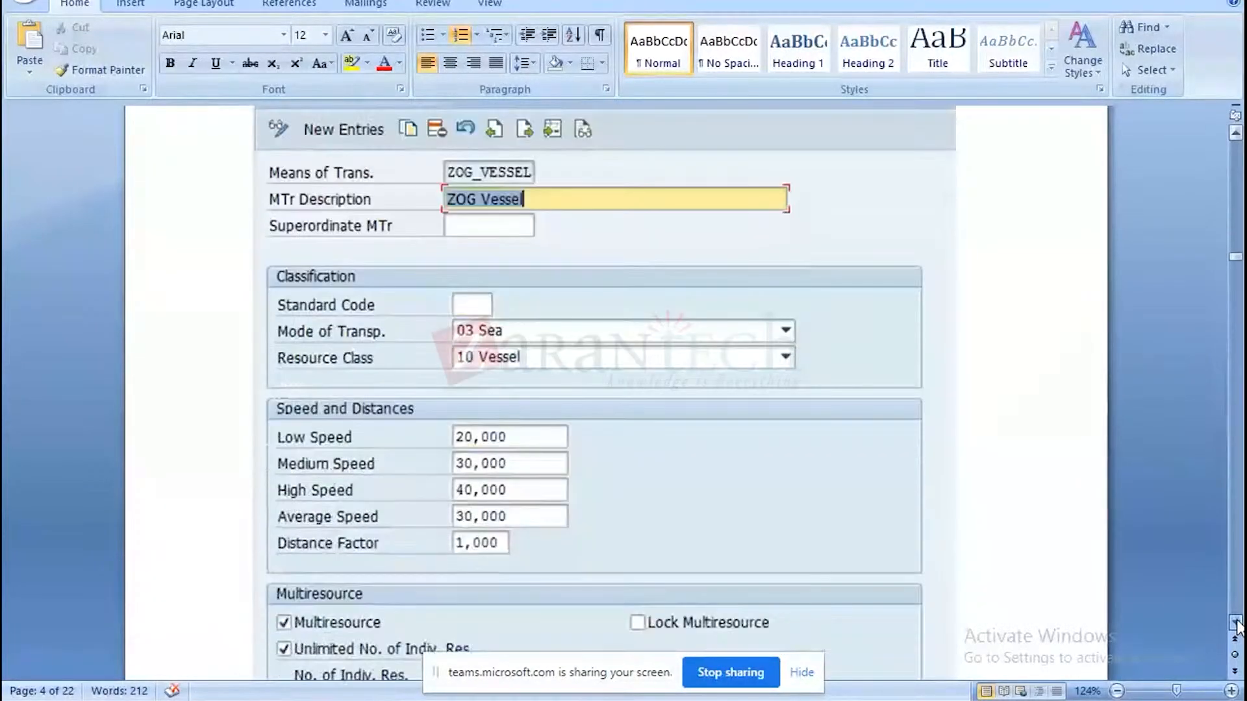
# Review selection profile ZOG-GEO-SEL-EXP and planning profile ZOG-PLAN-PROF-DR-01 in the document, continuing to the freight booking type section.
pyautogui.scroll(-13, 1236, 624)
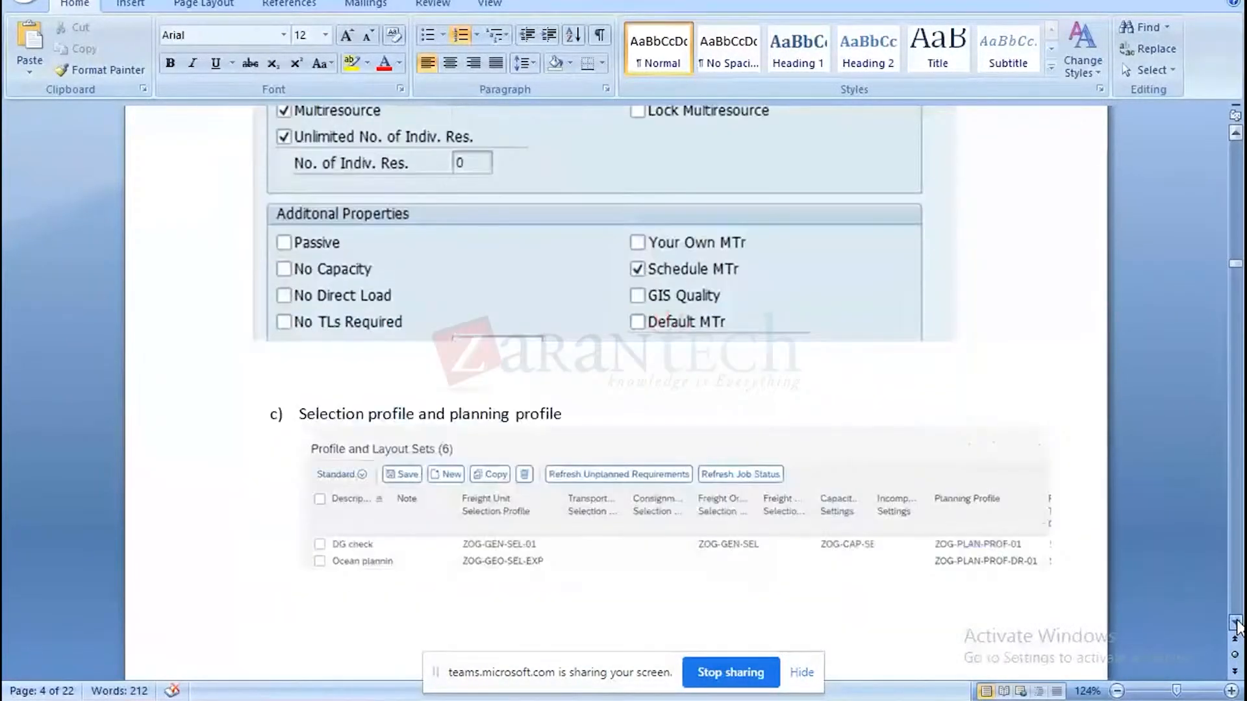
pyautogui.scroll(-13, 1236, 624)
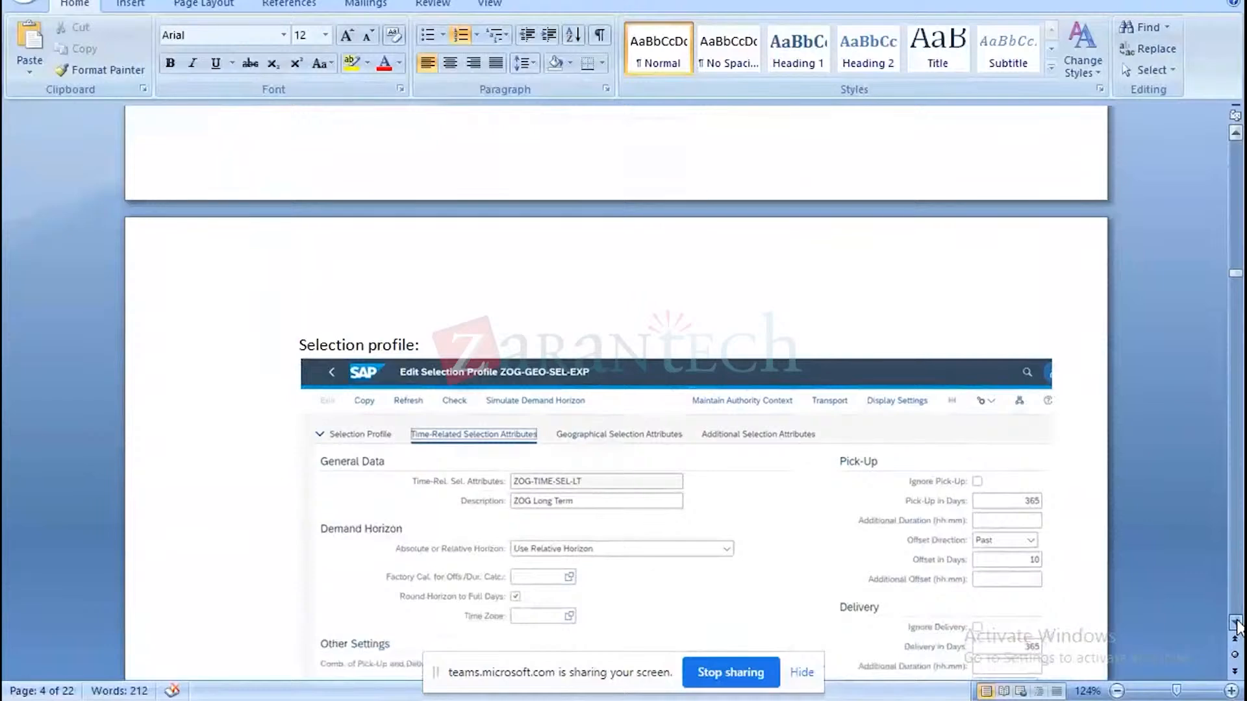
pyautogui.scroll(-13, 1236, 623)
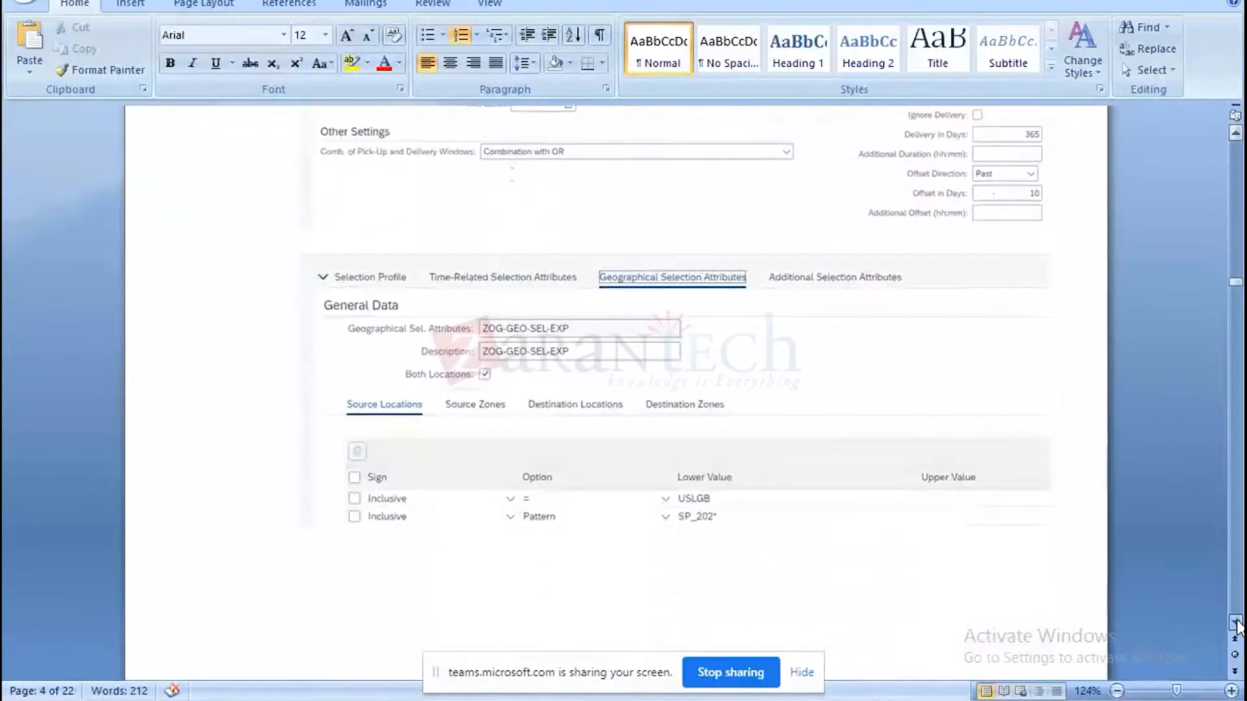
pyautogui.scroll(-13, 1236, 624)
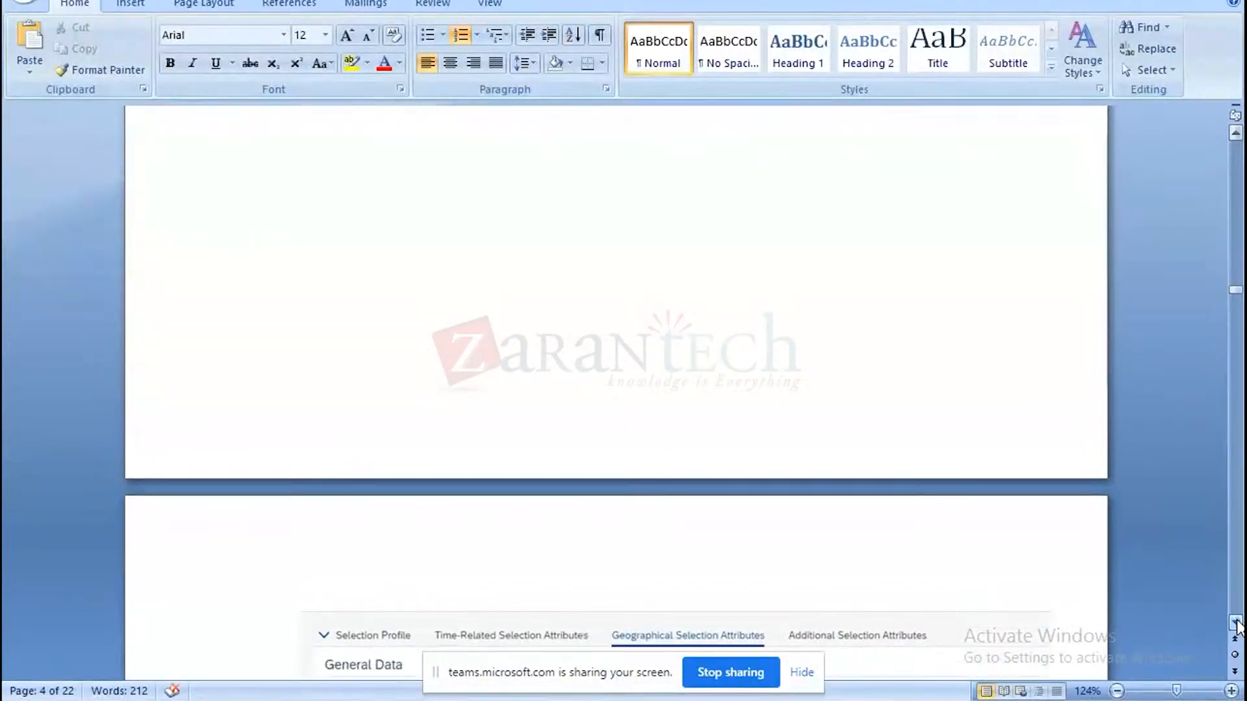
pyautogui.scroll(-7, 1236, 624)
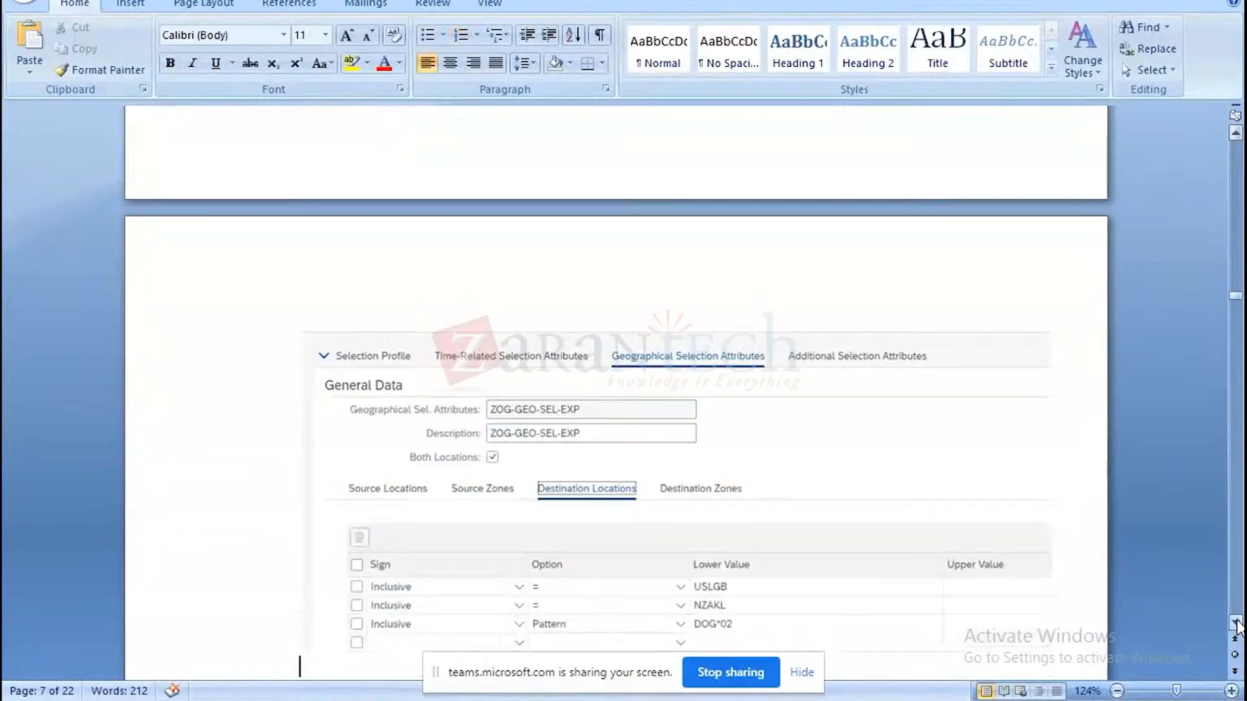
pyautogui.scroll(-15, 1236, 624)
pyautogui.scroll(-20, 1236, 623)
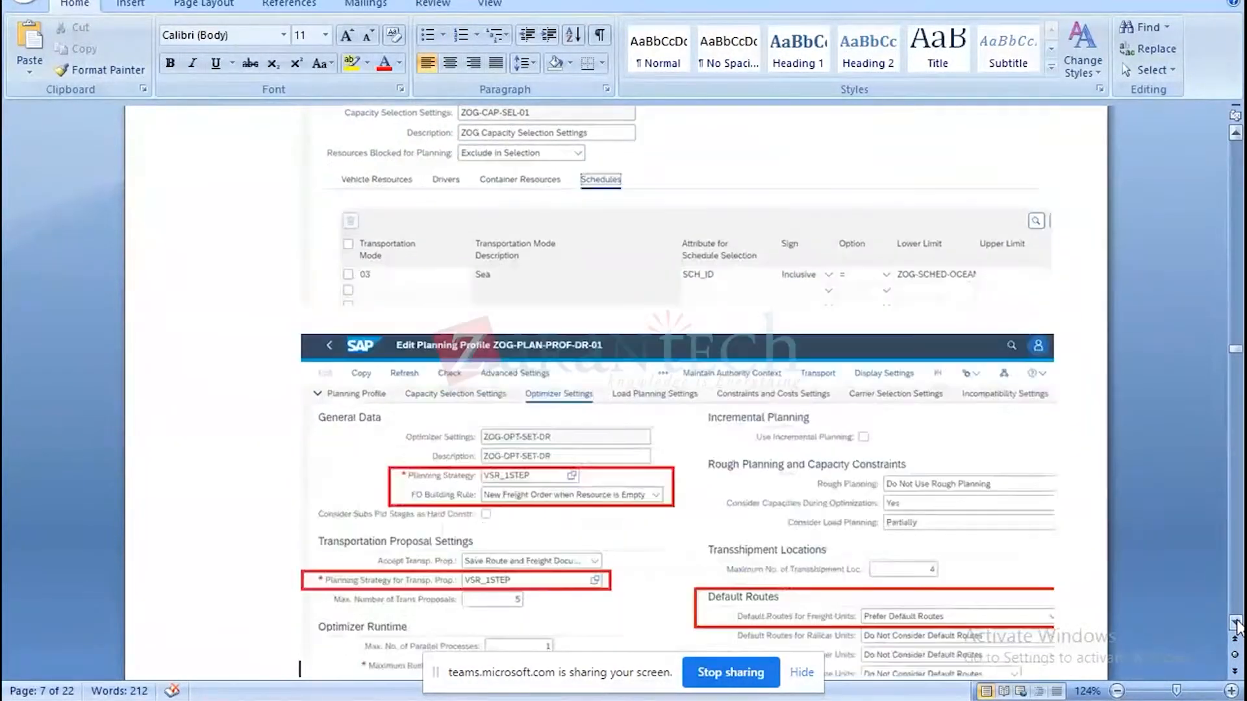
pyautogui.scroll(-20, 1236, 623)
pyautogui.scroll(-20, 1236, 623)
pyautogui.scroll(-10, 1236, 623)
pyautogui.scroll(-15, 1236, 623)
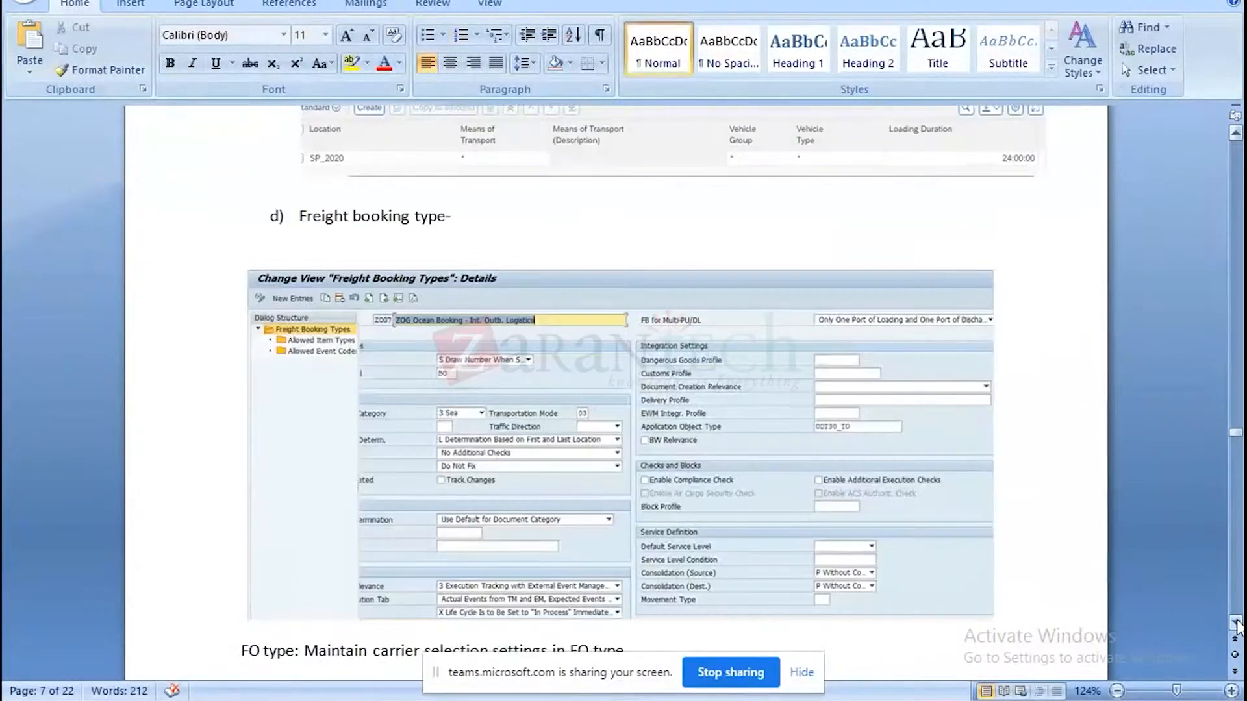
# Examine the customer DOG-CU-02, carrier and location master data in the document, continuing to the Transportation Lane section.
pyautogui.scroll(-8, 1236, 624)
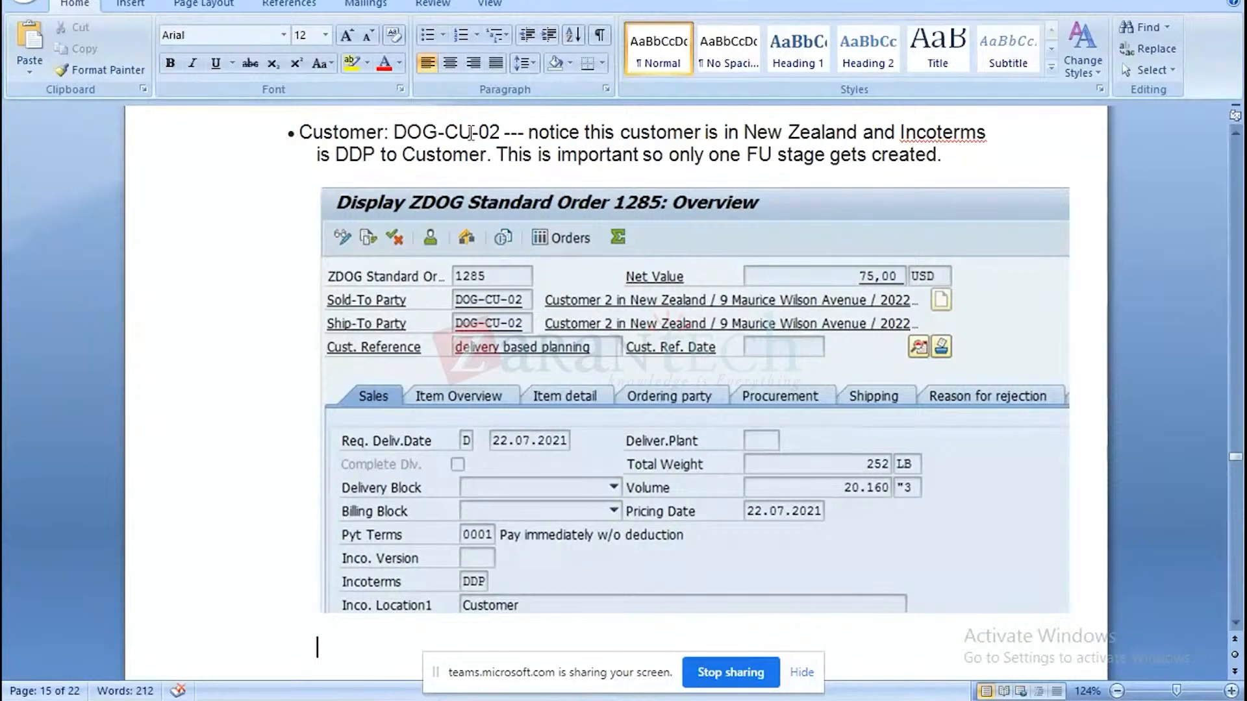
pyautogui.scroll(-5, 578, 335)
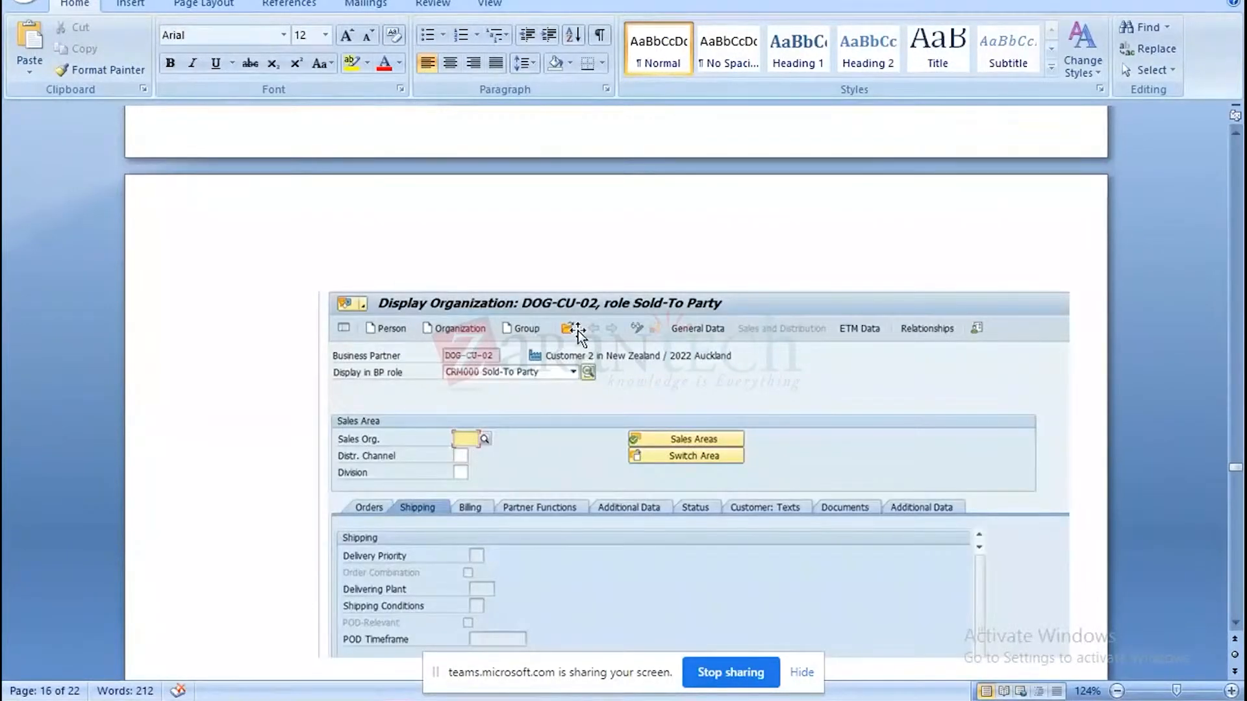
pyautogui.scroll(-3, 579, 335)
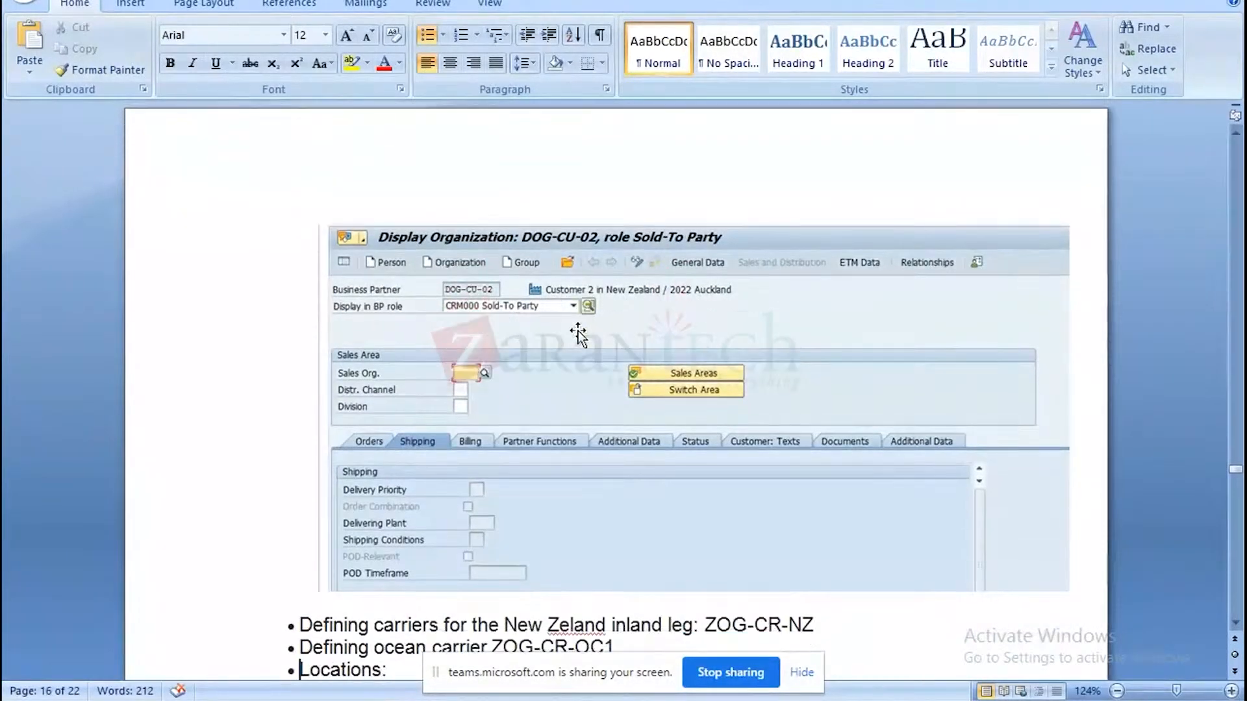
pyautogui.scroll(-15, 578, 335)
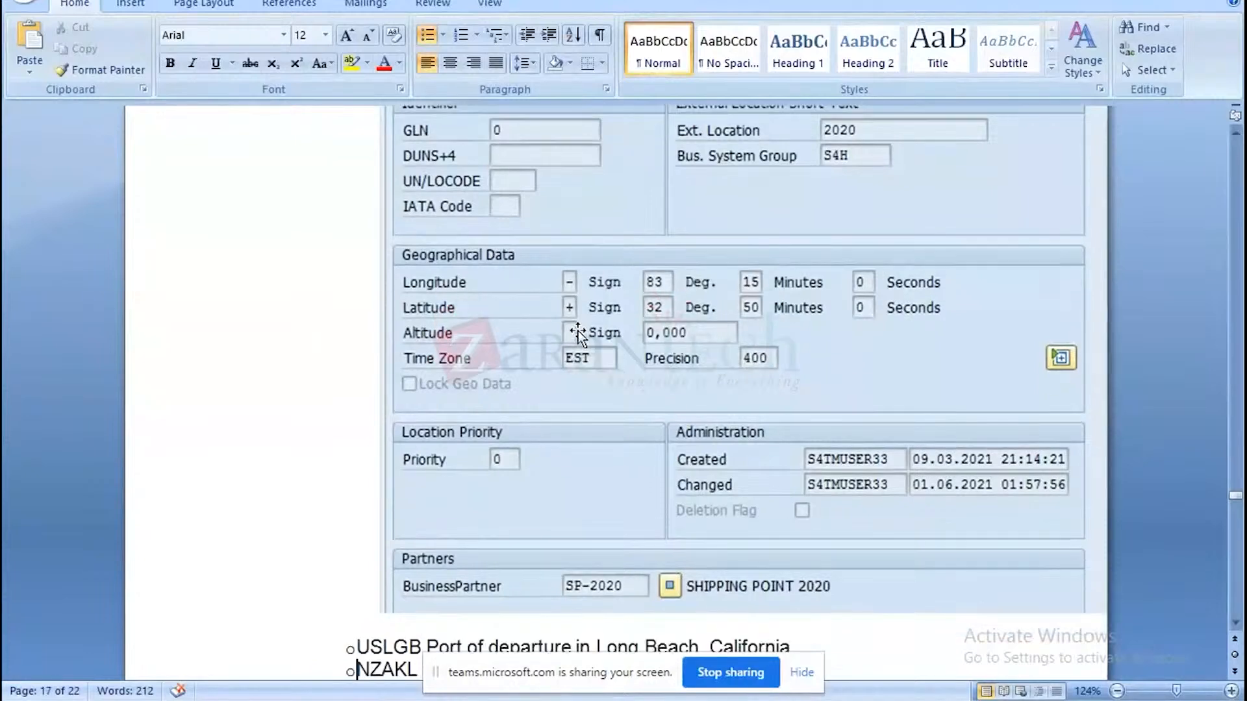
pyautogui.press('pagedown')
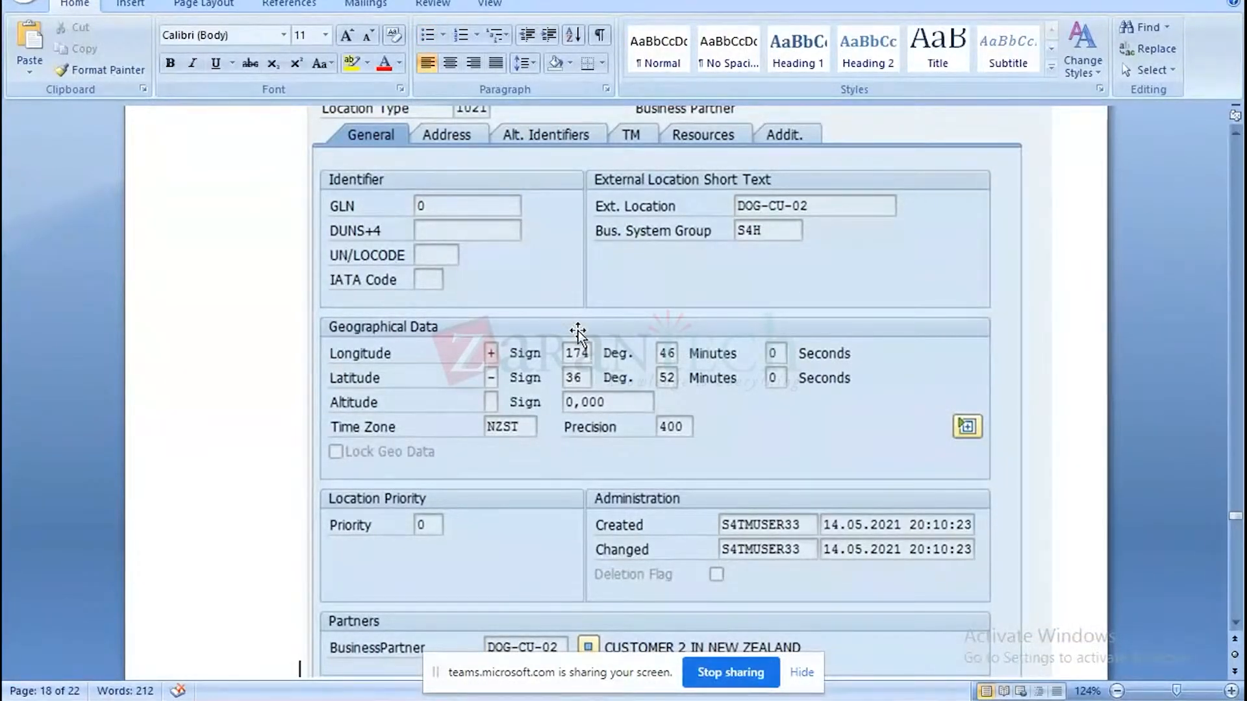
pyautogui.press('pageup')
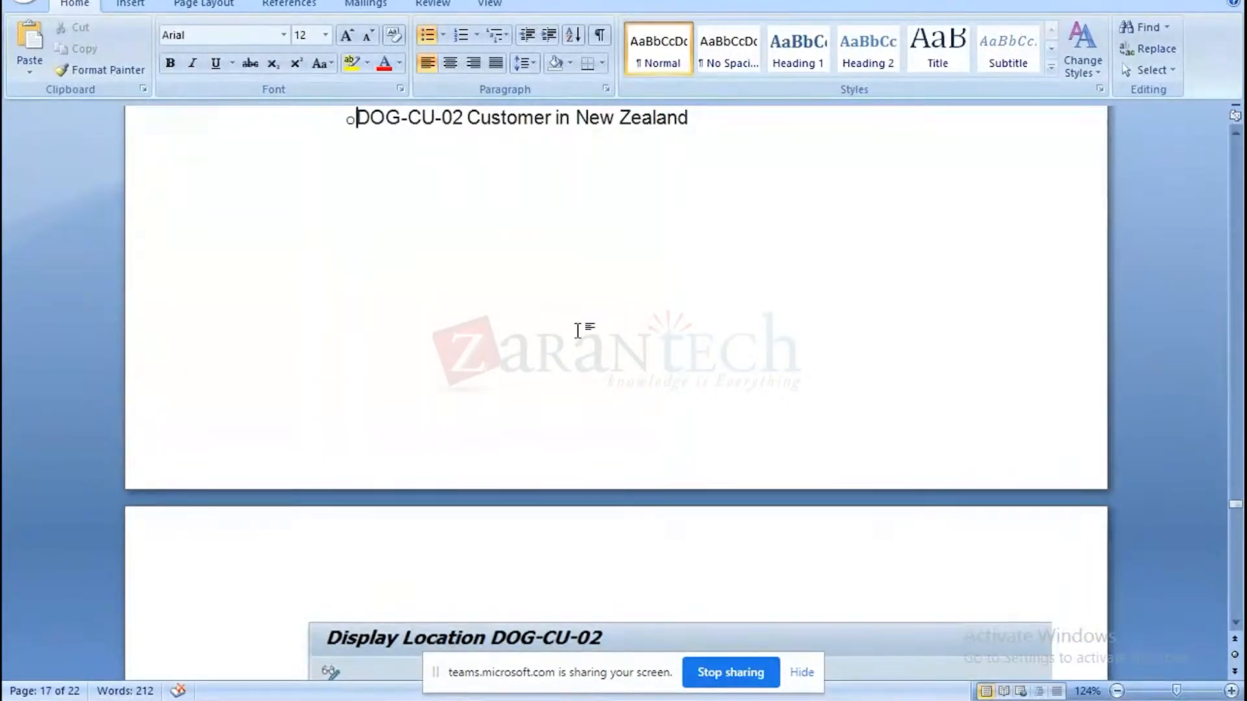
pyautogui.click(1236, 623)
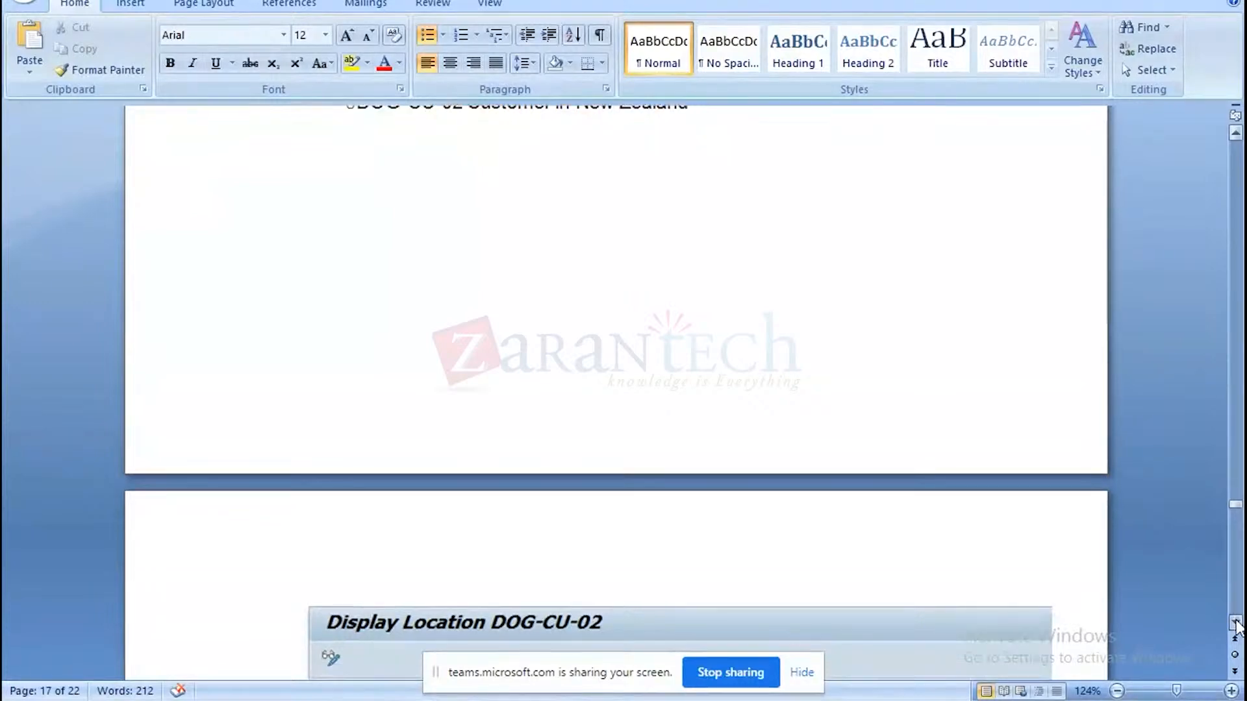
pyautogui.click(1236, 623)
pyautogui.moveTo(1236, 622); pyautogui.dragTo(1236, 622)
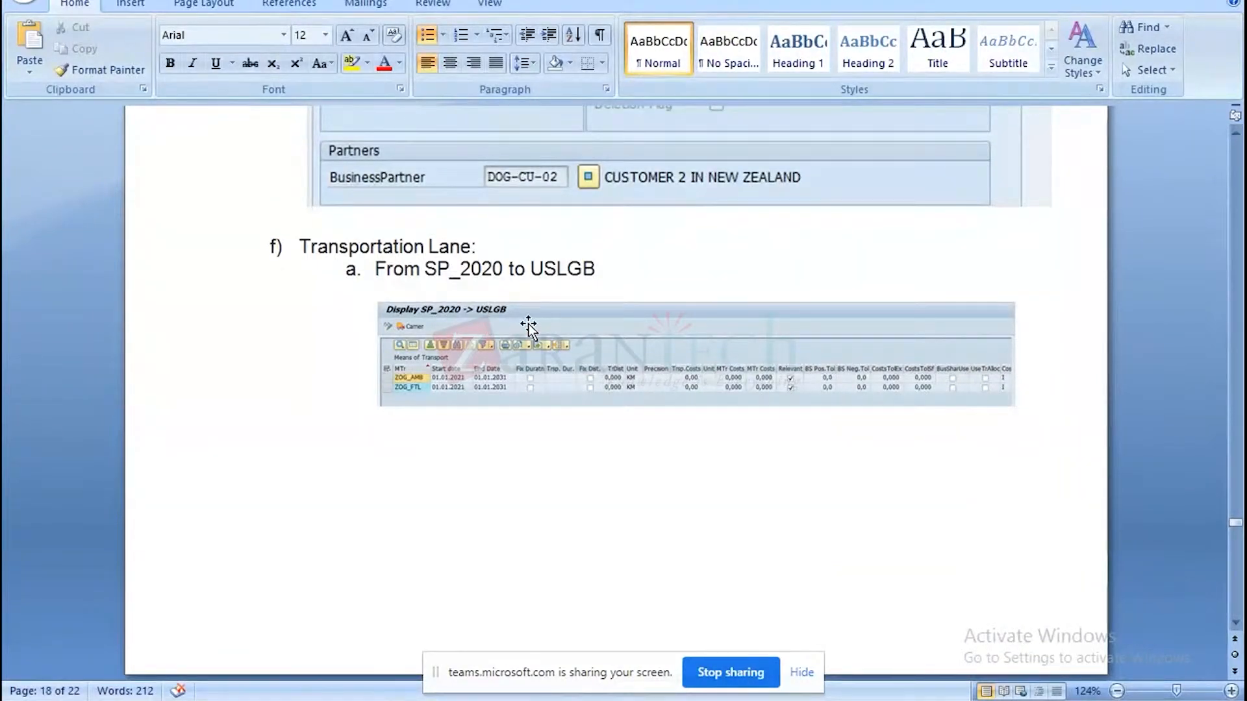
# Check the SP_2020 to USLGB lane in the SAP GUI window, then return to the Multistage planning document in Word.
pyautogui.moveTo(910, 700)
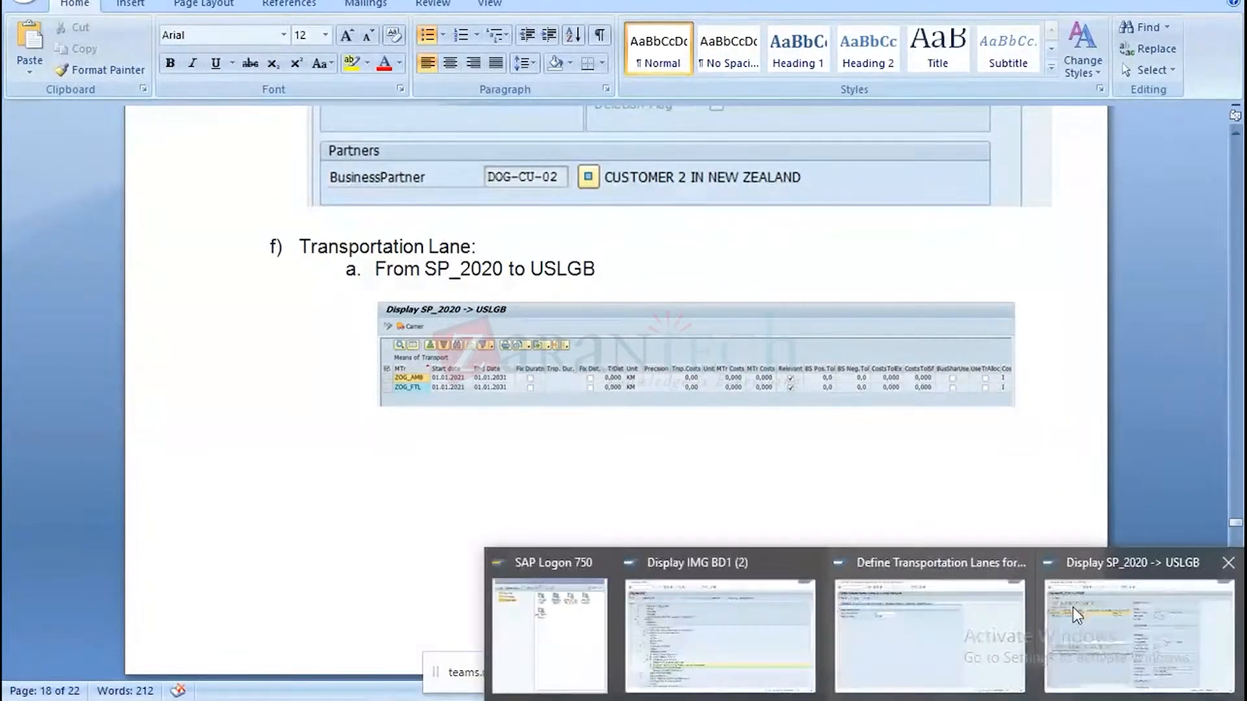
pyautogui.click(1156, 622)
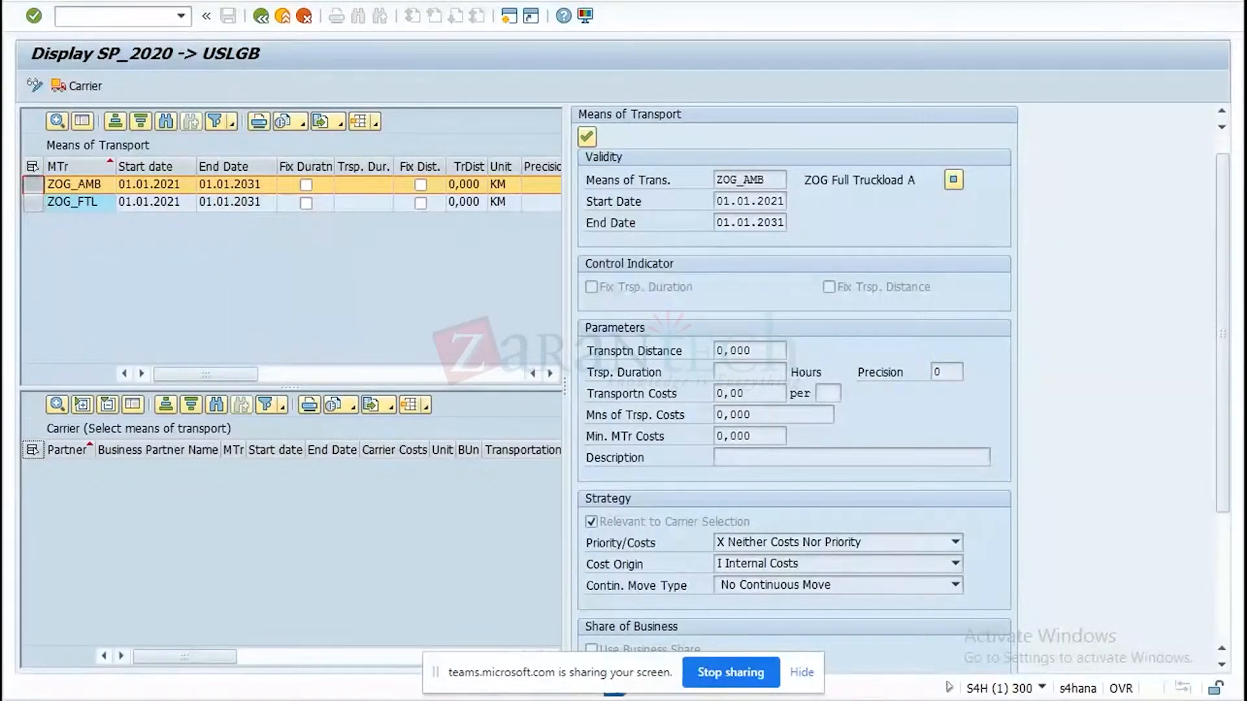
pyautogui.moveTo(596, 700)
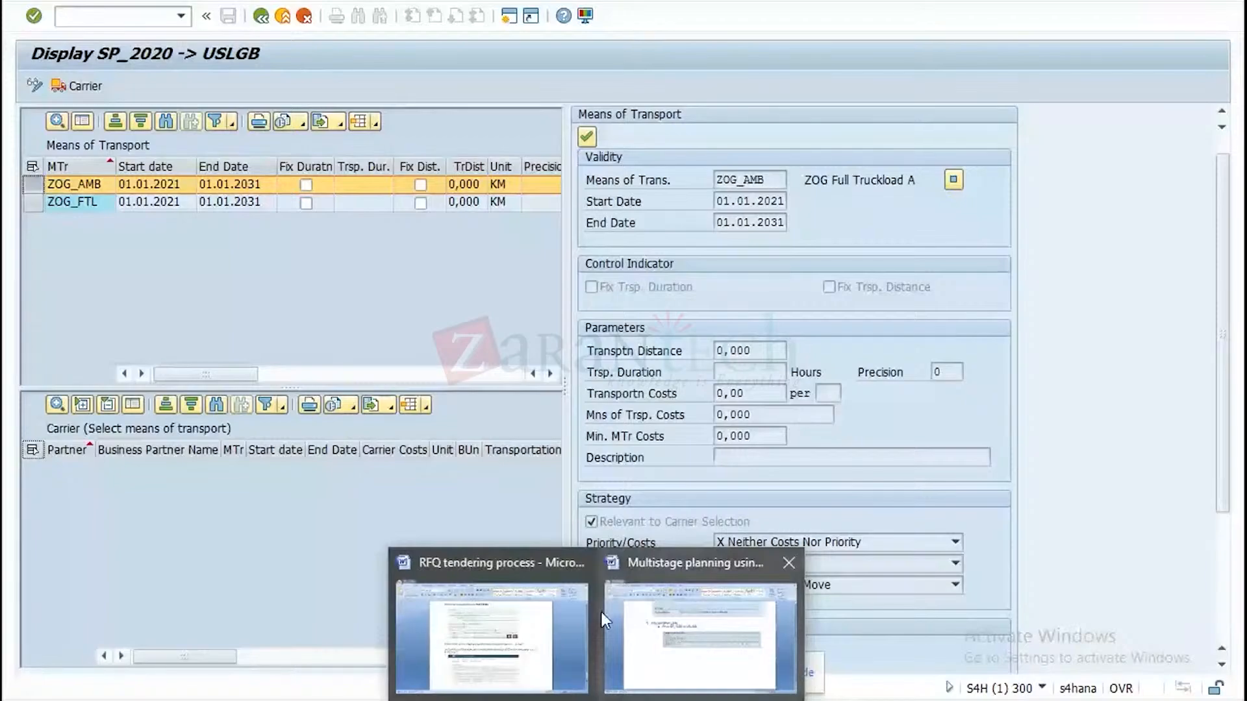
pyautogui.click(649, 625)
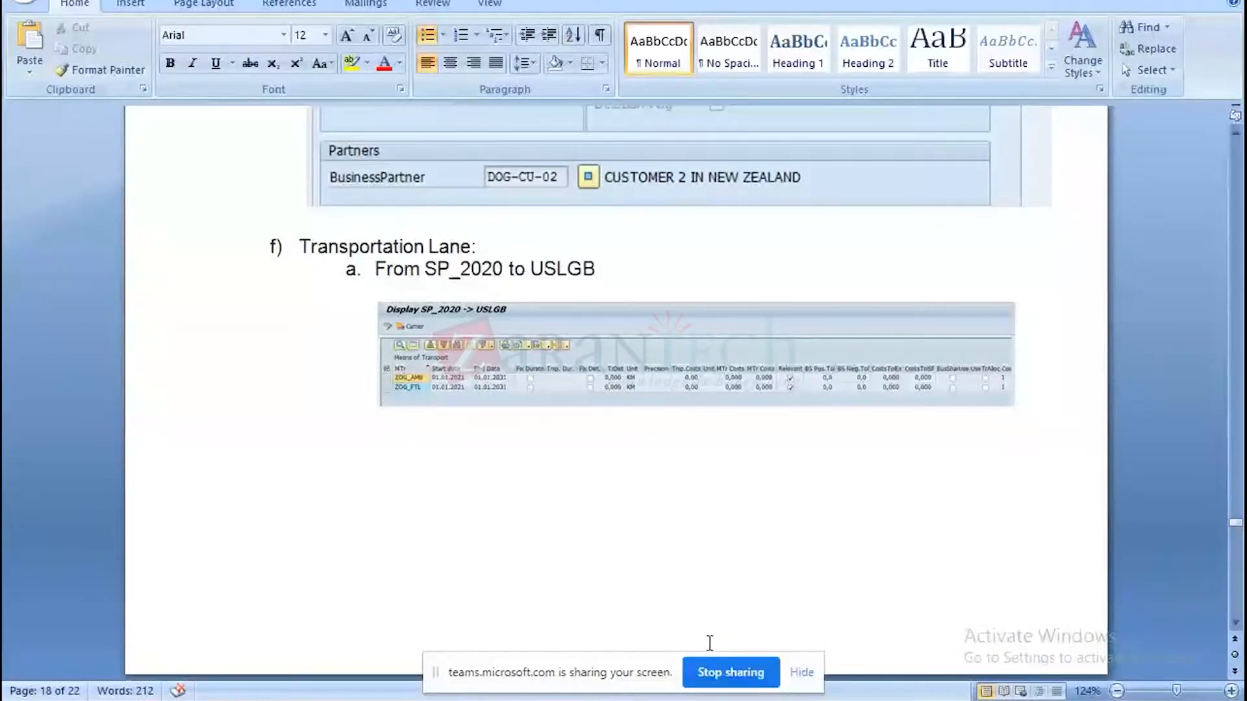
# Read the document's transportation lane sections from SP_2020 to USLGB through NZAKL to DOG-CU-02.
pyautogui.click(1235, 624)
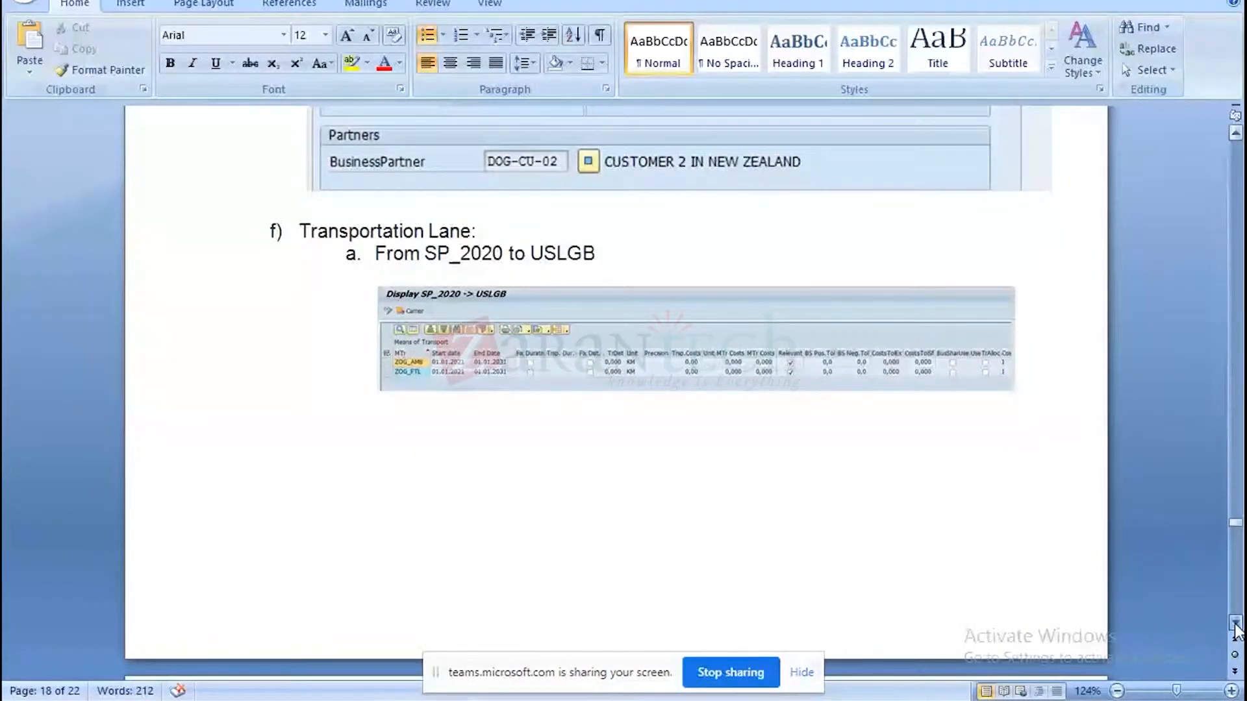
pyautogui.click(1236, 624)
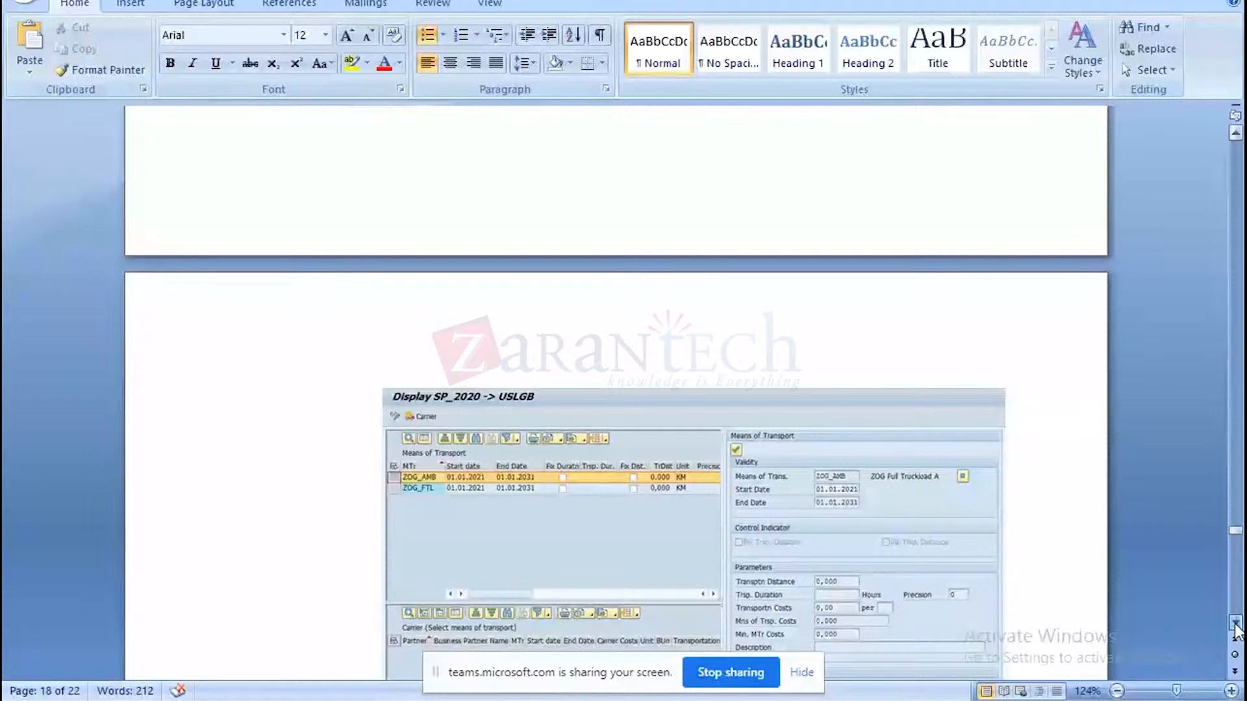
pyautogui.scroll(-10, 1236, 627)
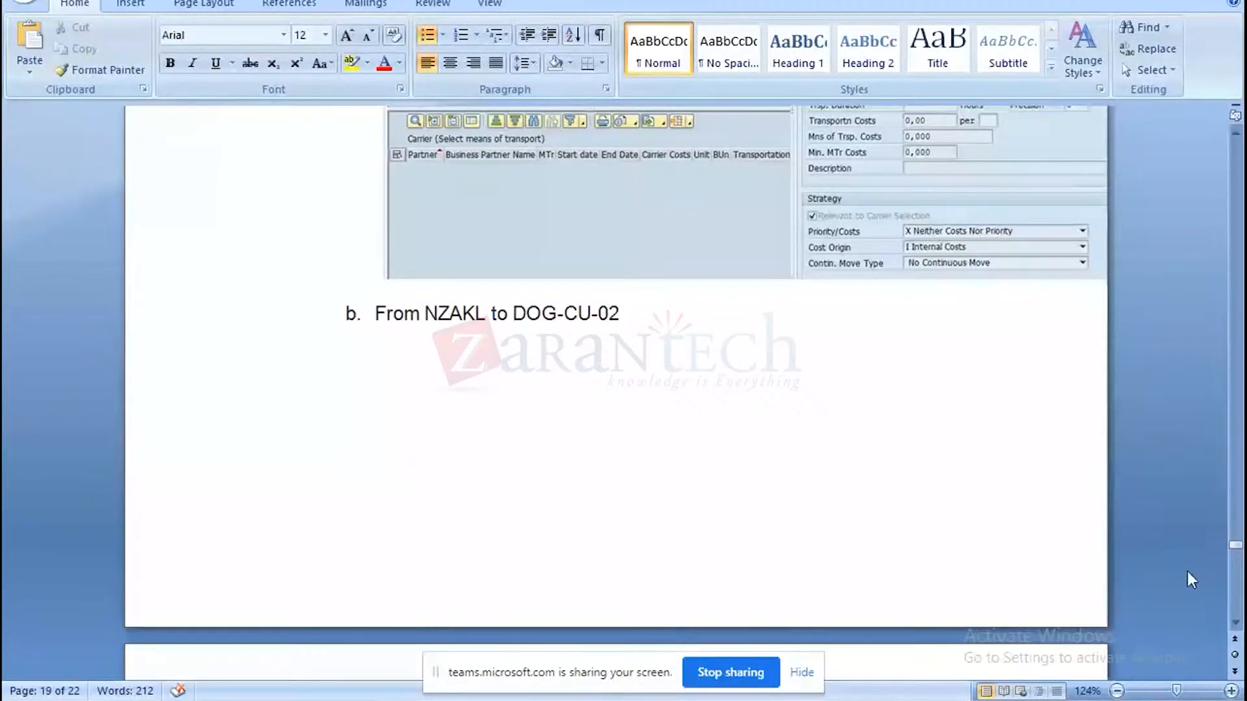
pyautogui.scroll(-9, 1235, 623)
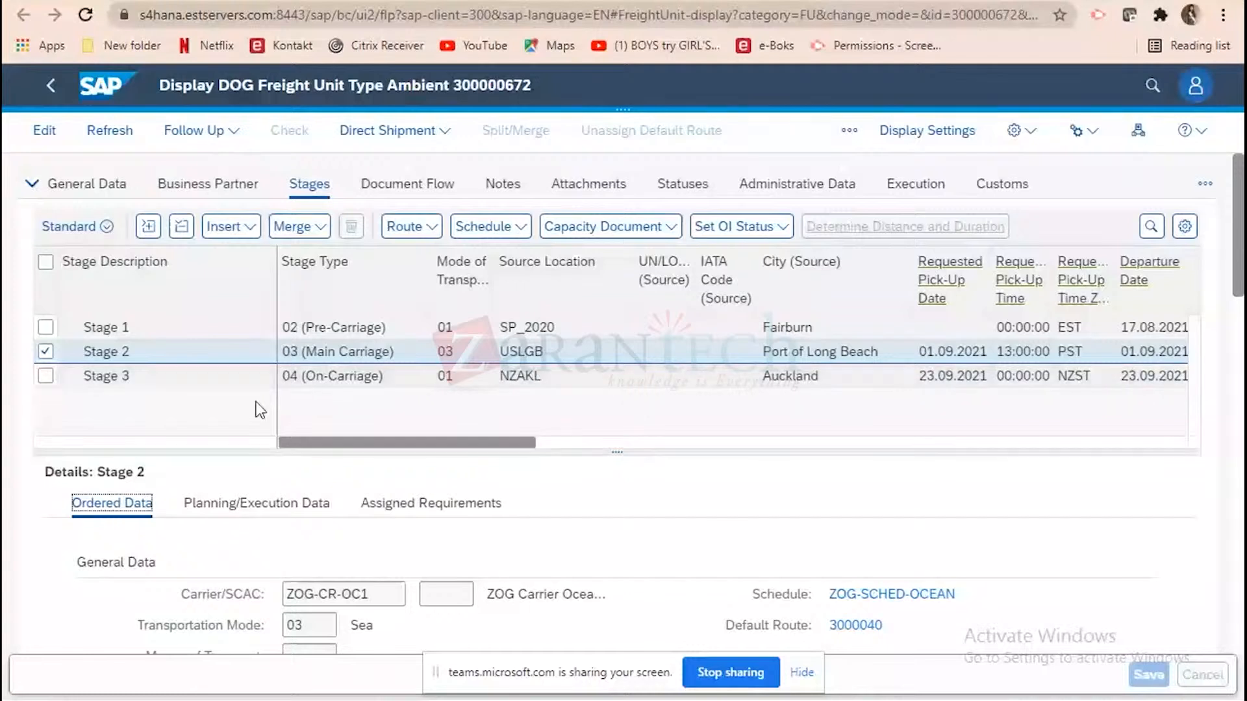
# In freight unit 300000672 in Chrome, select only Stage 3 and examine its planning/execution data, including the source and destination locations.
pyautogui.click(46, 354)
pyautogui.click(45, 377)
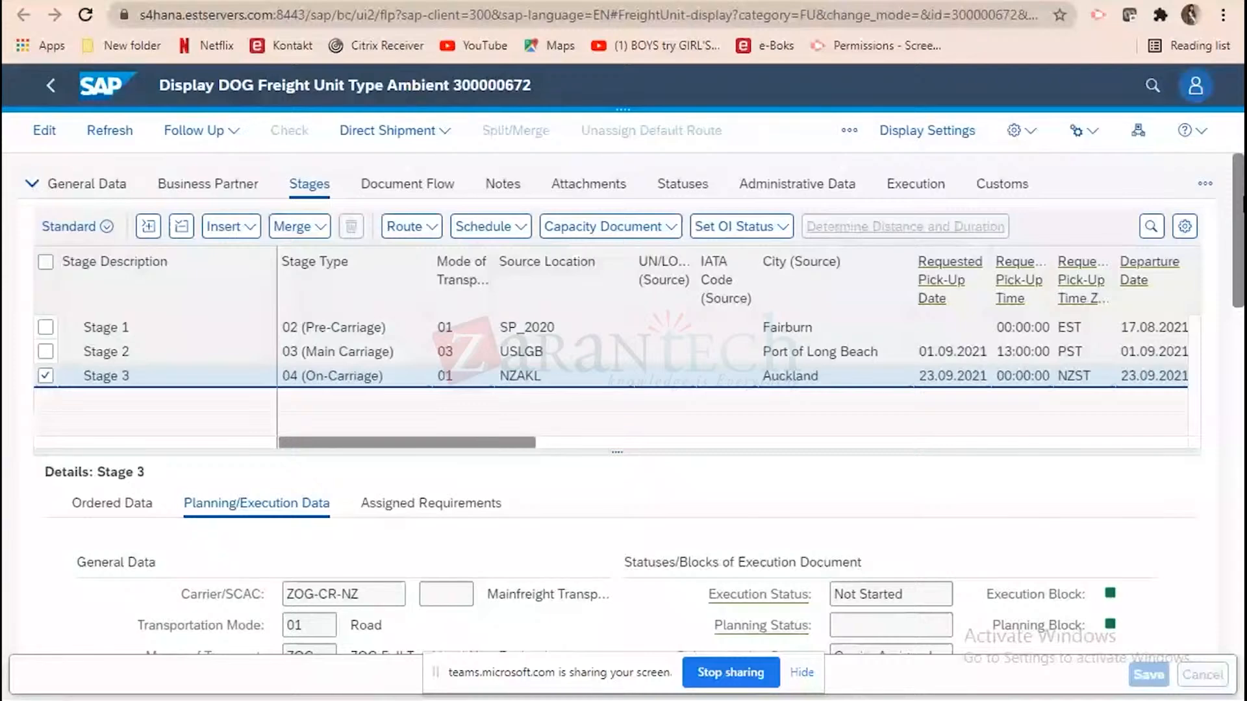
pyautogui.scroll(-3, 660, 598)
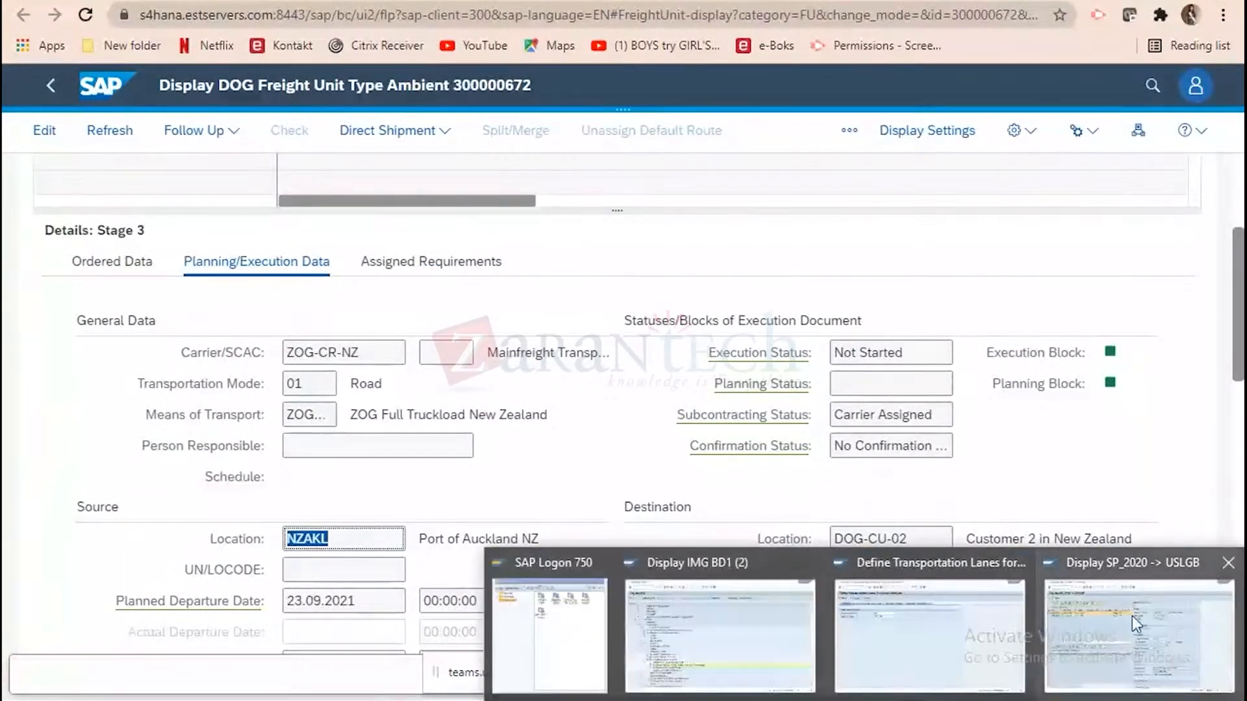
# Switch to the SAP GUI window, leave the SP_2020 to USLGB lane display, and set the start location to NZAKL.
pyautogui.click(1135, 623)
pyautogui.click(260, 18)
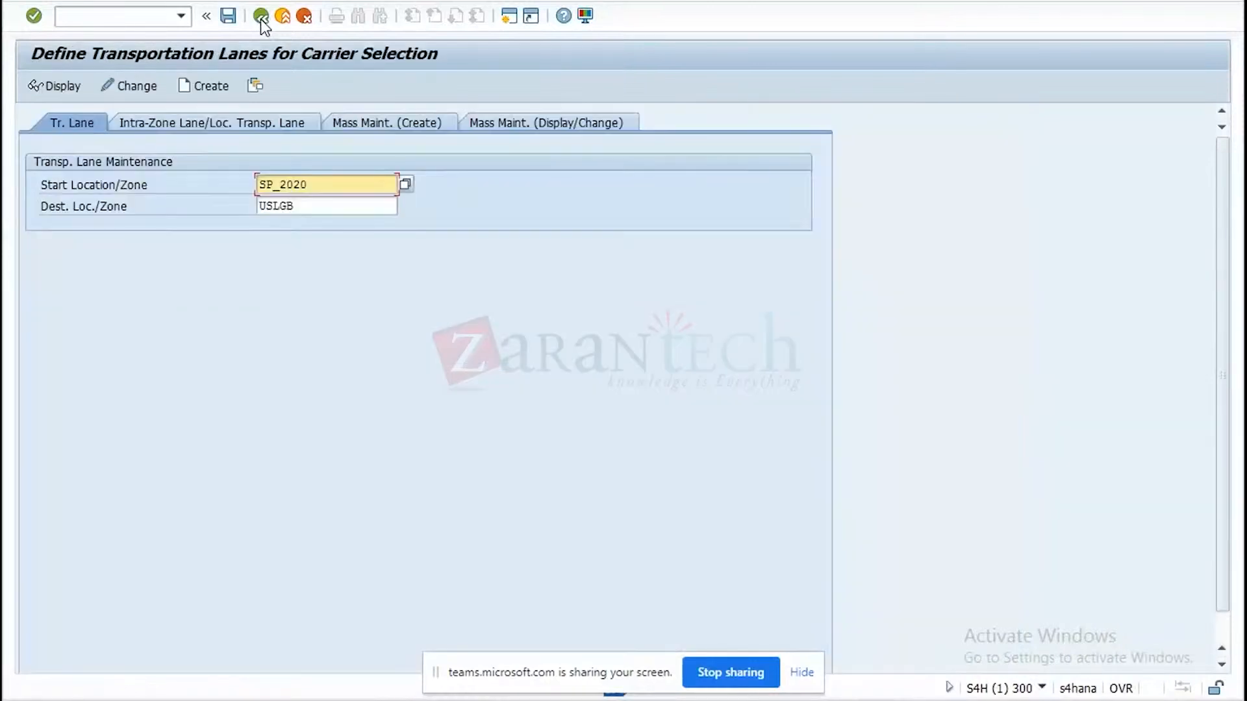
pyautogui.press('BackSpace')
pyautogui.write('NZAKL')
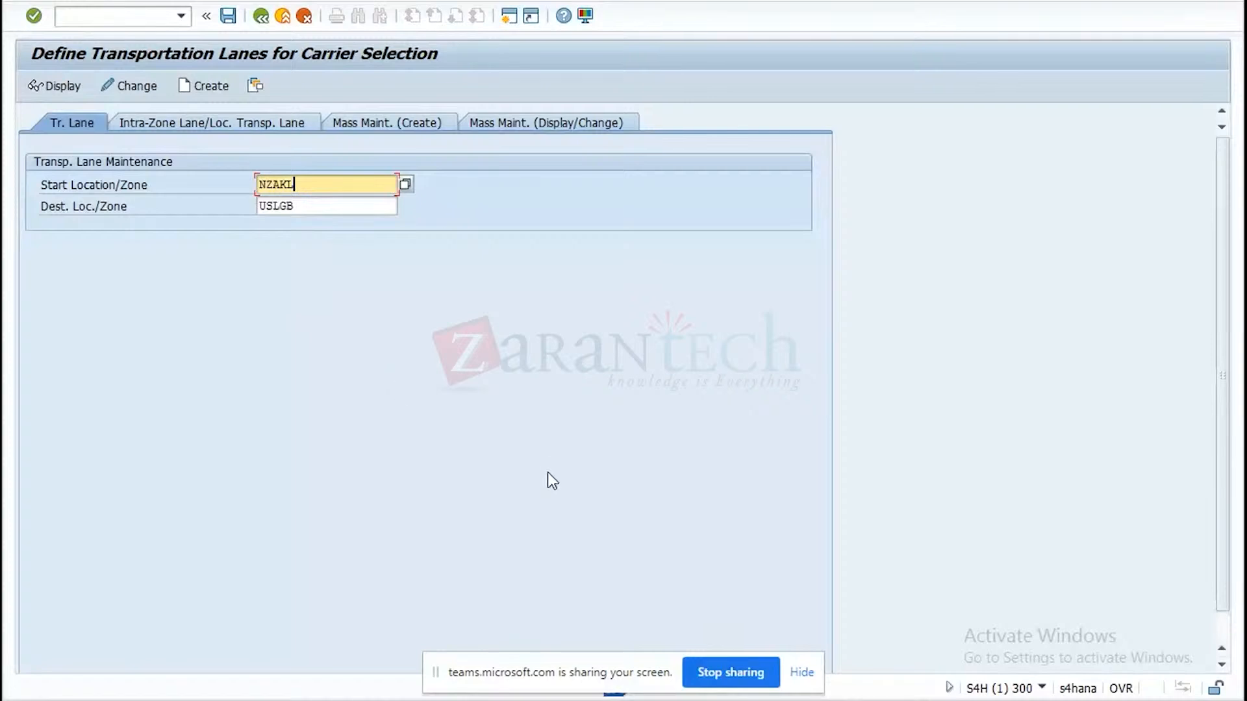
# Return to freight unit 300000672 in Chrome and copy Stage 3's destination location, DOG-CU-02.
pyautogui.click(602, 699)
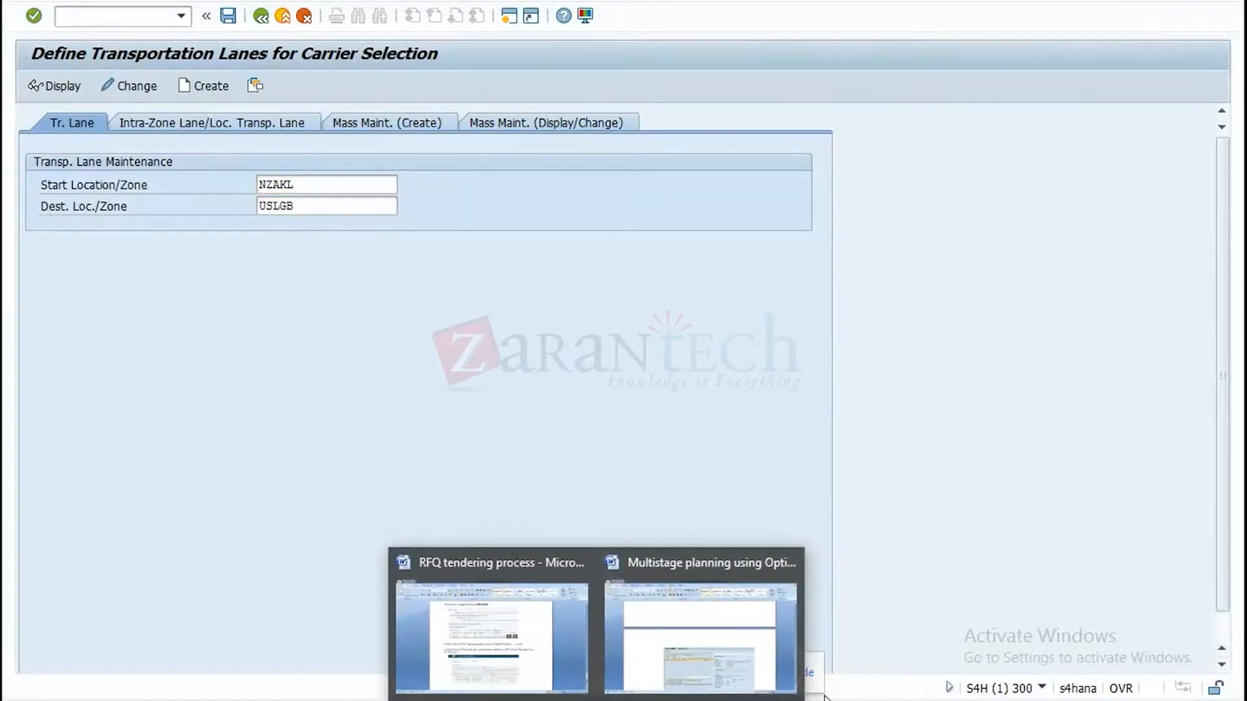
pyautogui.click(603, 699)
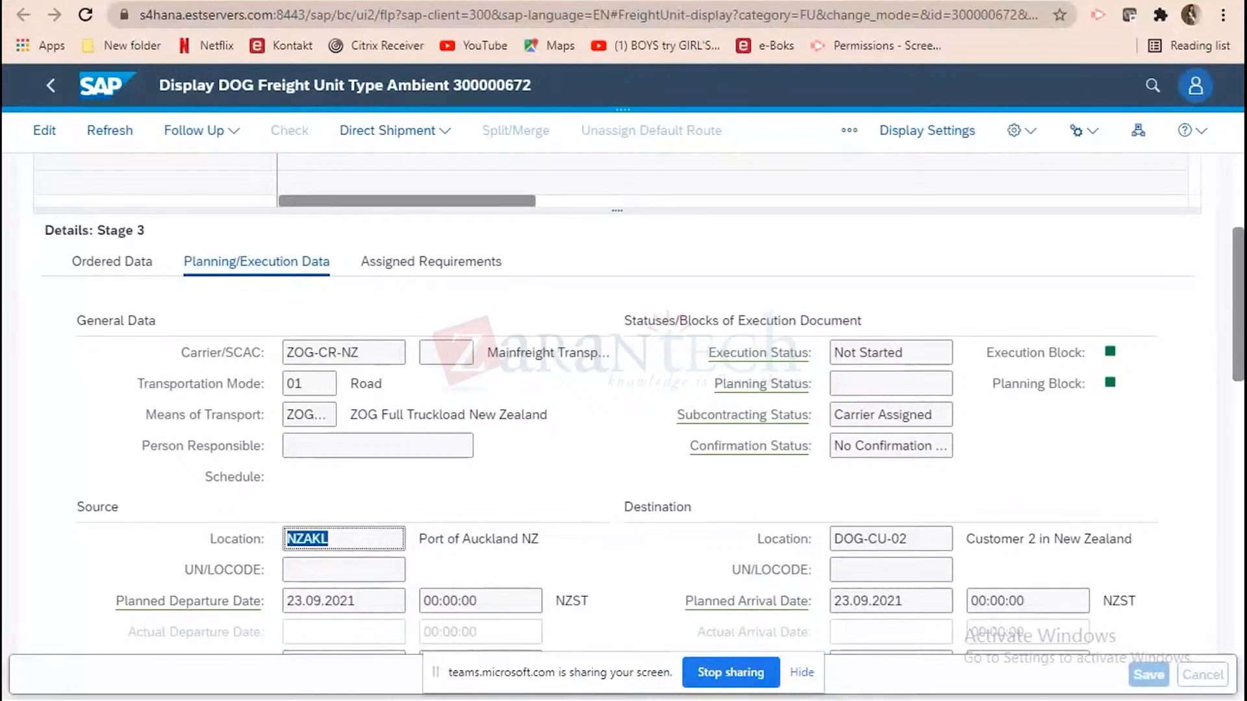
pyautogui.click(925, 535)
pyautogui.hotkey('ctrl', 'c')
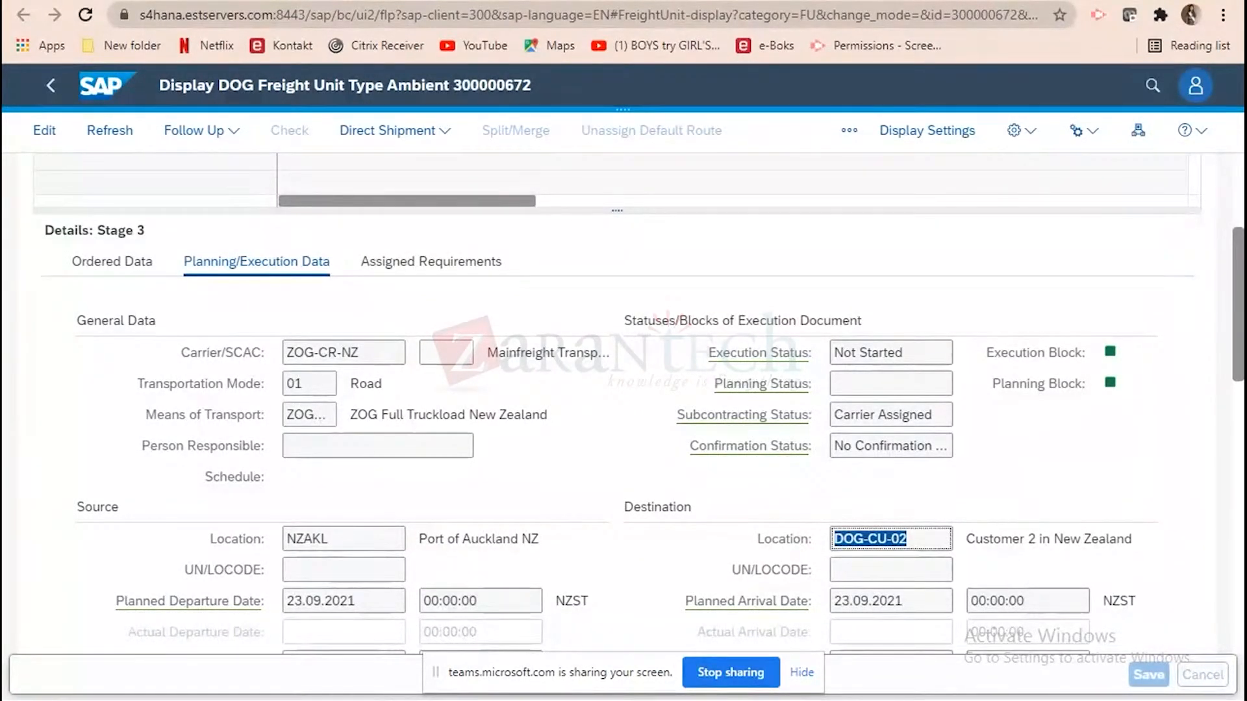
# Back in the SAP GUI window, set the destination location to DOG-CU-02 and display the NZAKL to DOG-CU-02 transportation lane.
pyautogui.moveTo(633, 700)
pyautogui.click(1091, 633)
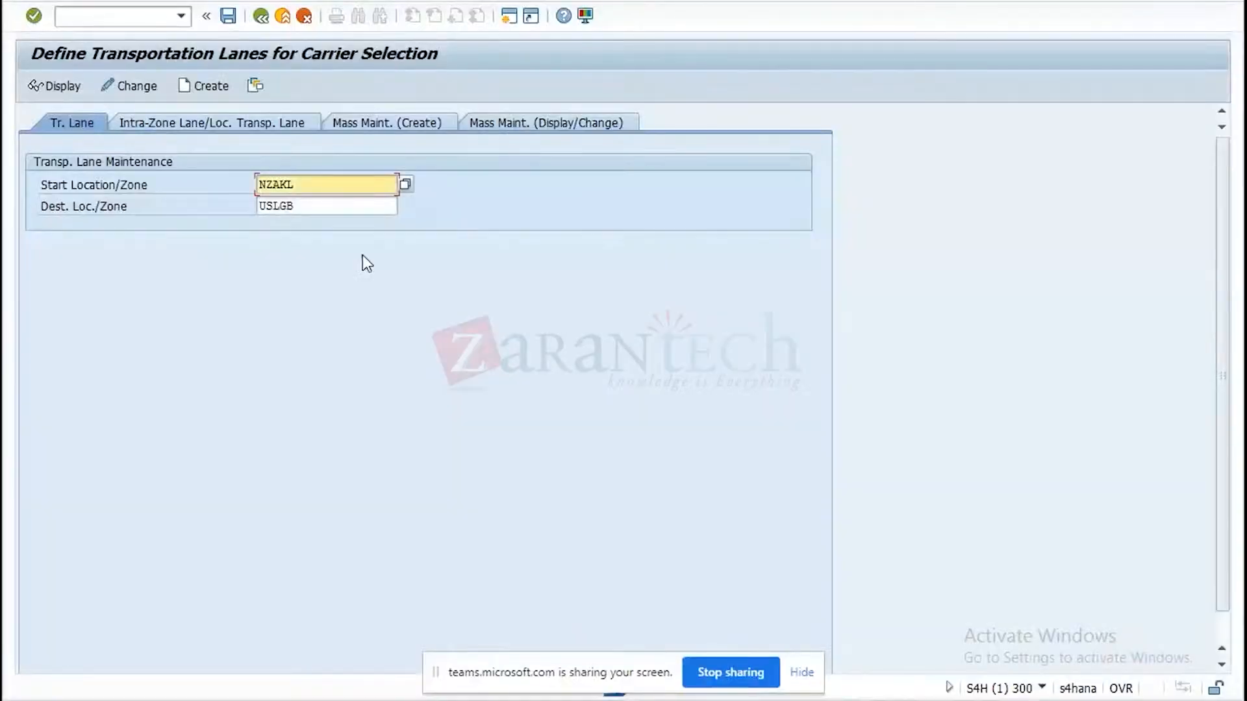
pyautogui.press('Tab')
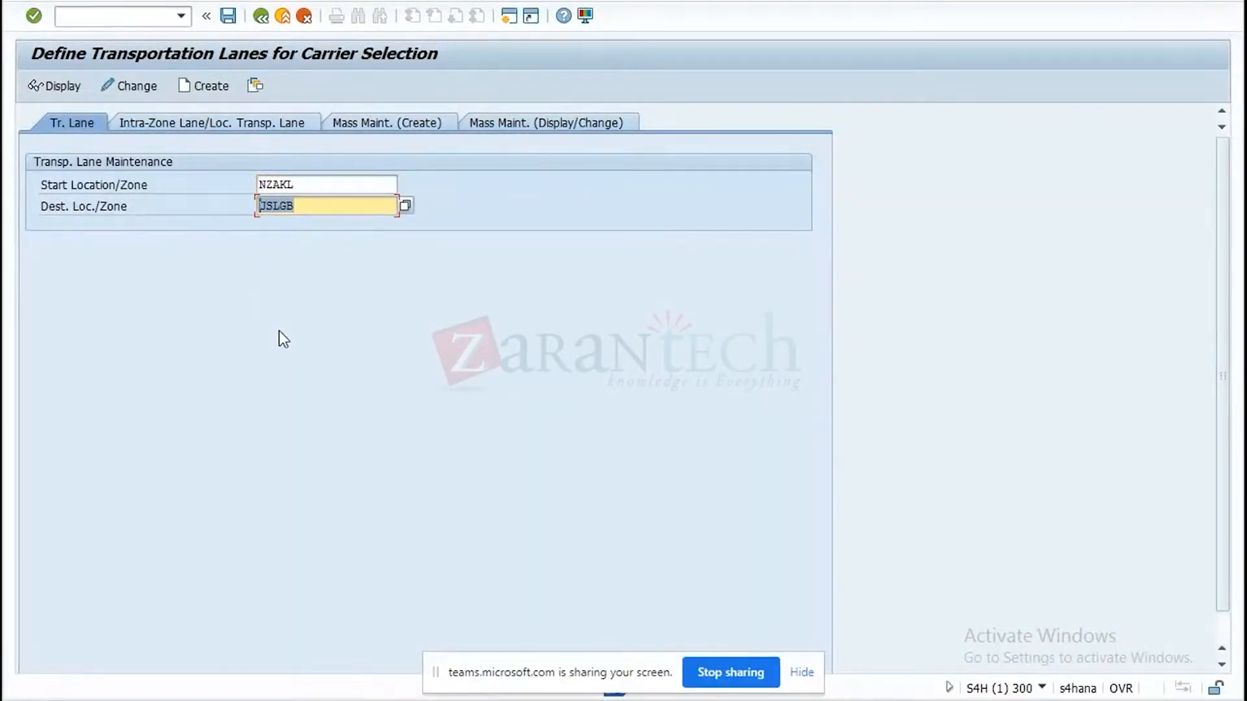
pyautogui.hotkey('ctrl', 'v')
pyautogui.click(47, 85)
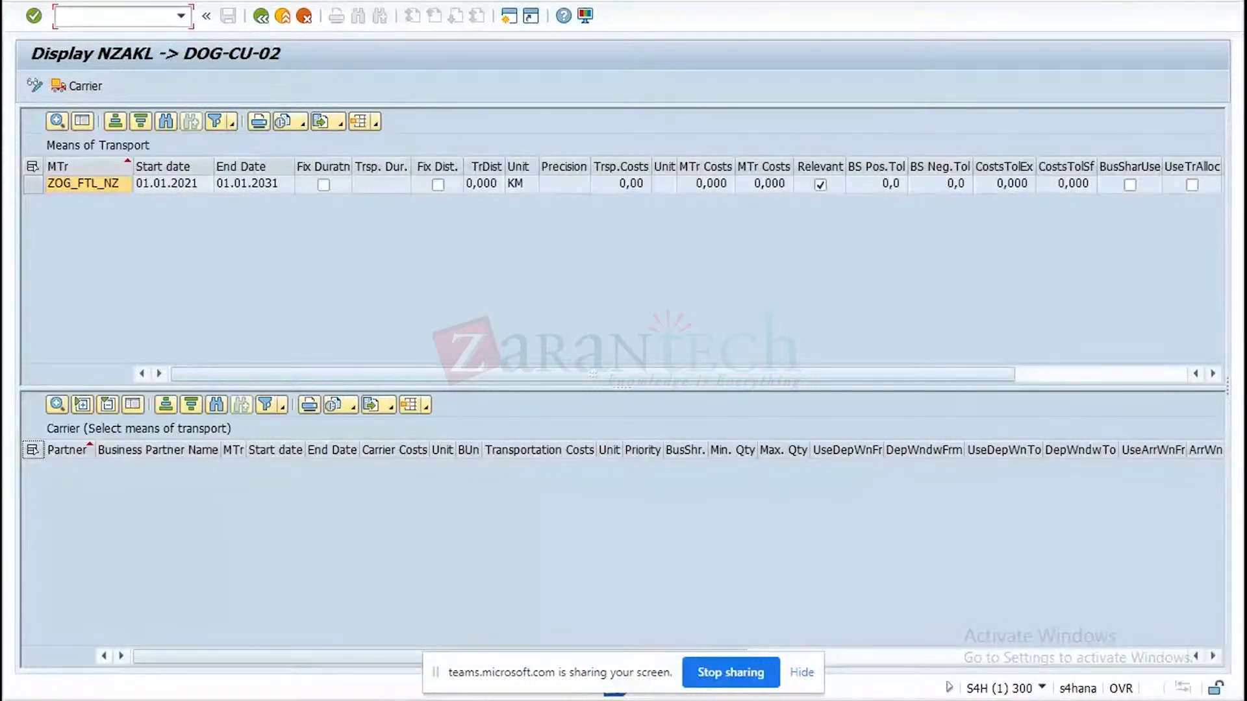
# Read the Word document's freight order and freight booking sections for all three stages, then return to the lane display in SAP GUI.
pyautogui.click(708, 618)
pyautogui.click(1234, 621)
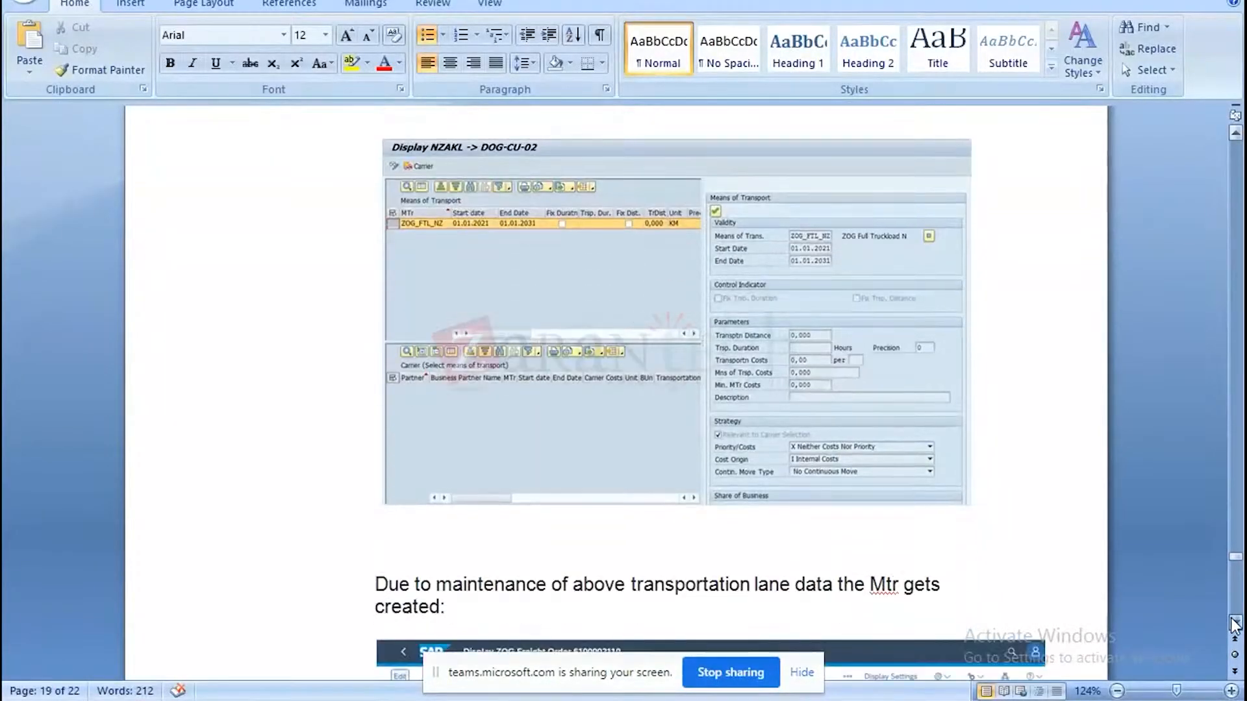
pyautogui.click(1235, 623)
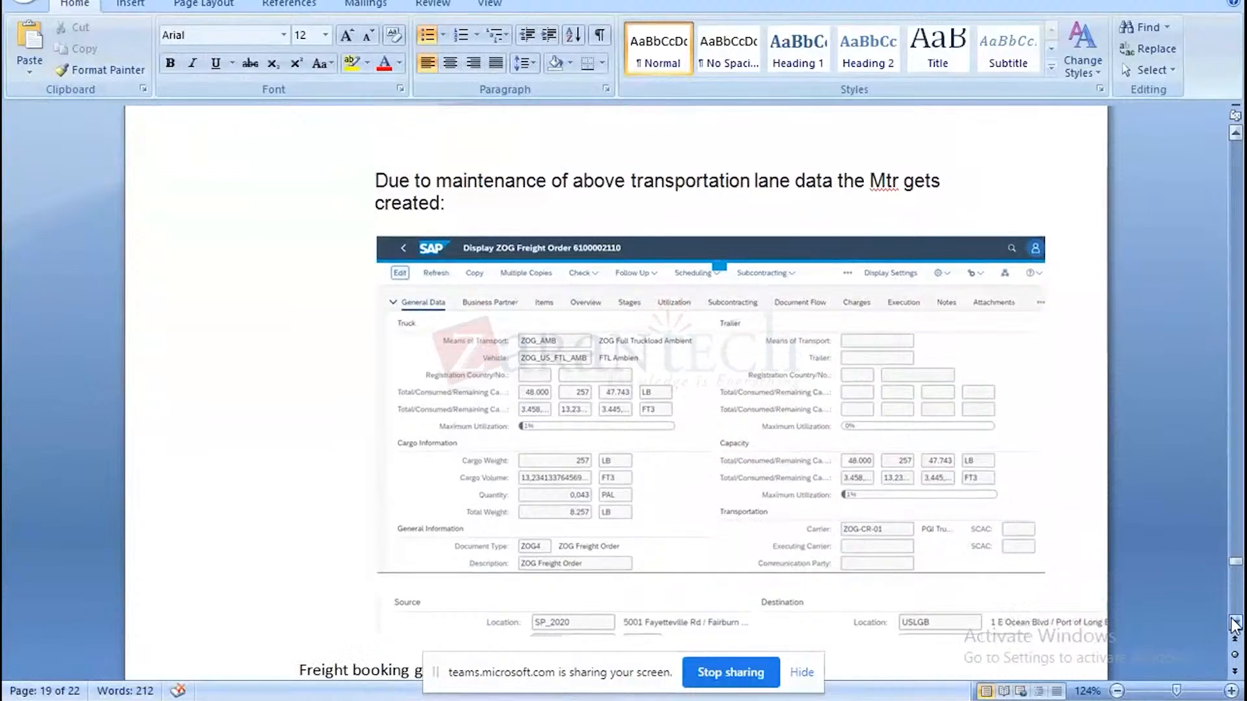
pyautogui.click(1234, 624)
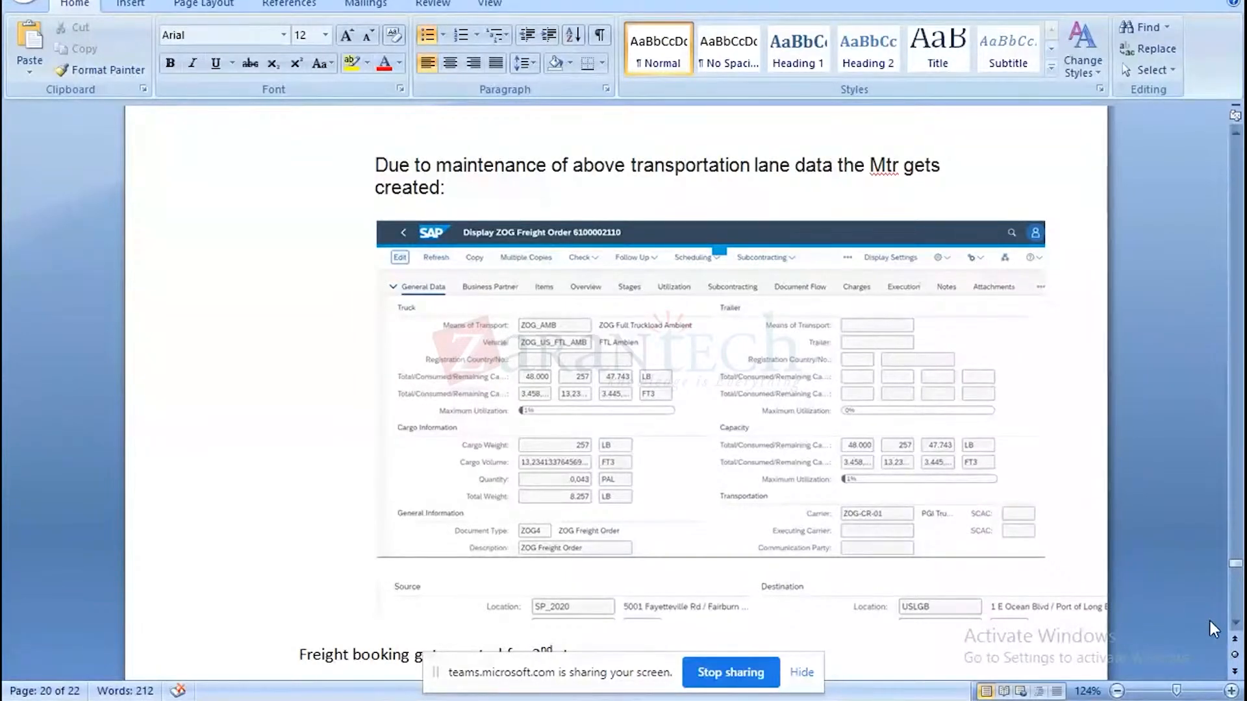
pyautogui.click(1235, 625)
pyautogui.scroll(-9, 1235, 625)
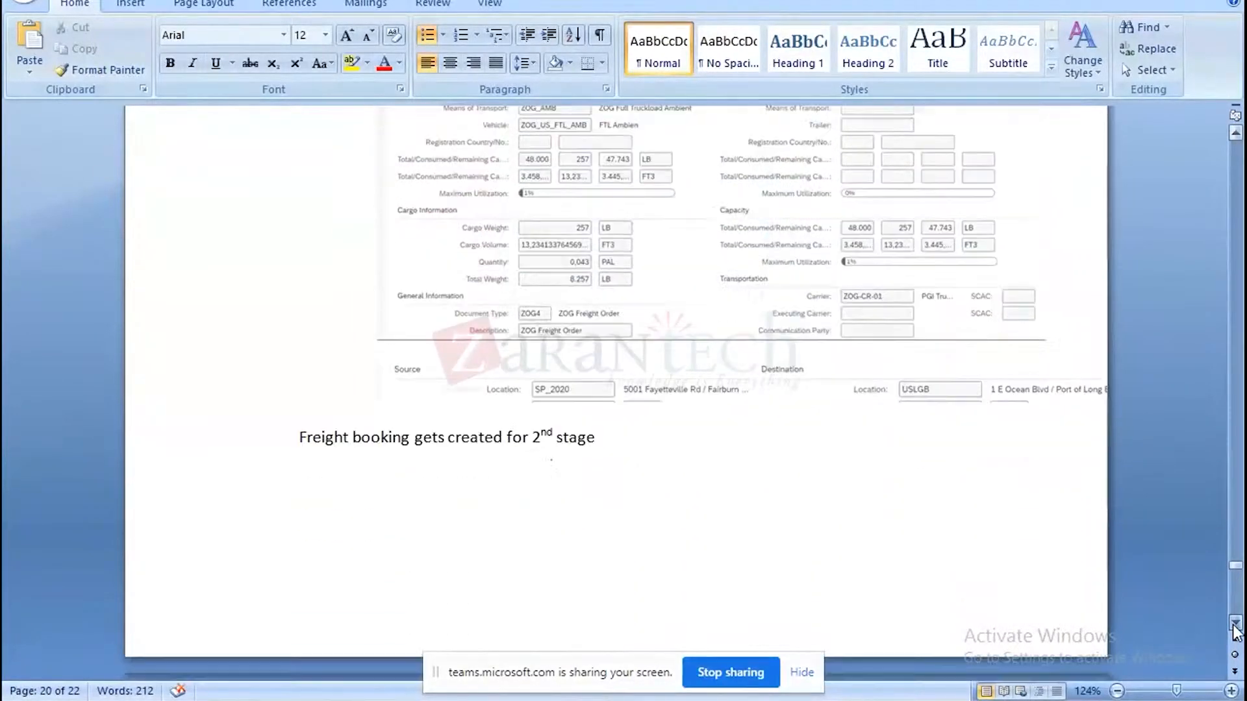
pyautogui.scroll(-9, 1235, 625)
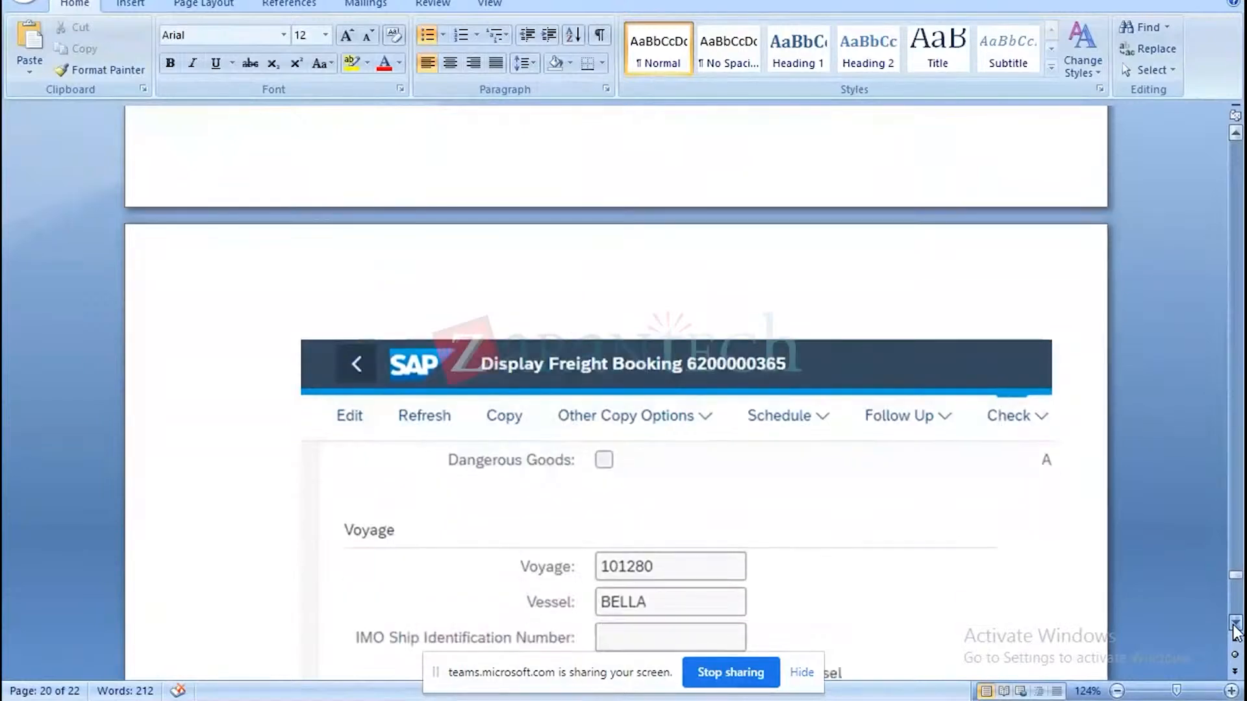
pyautogui.scroll(-5, 1236, 627)
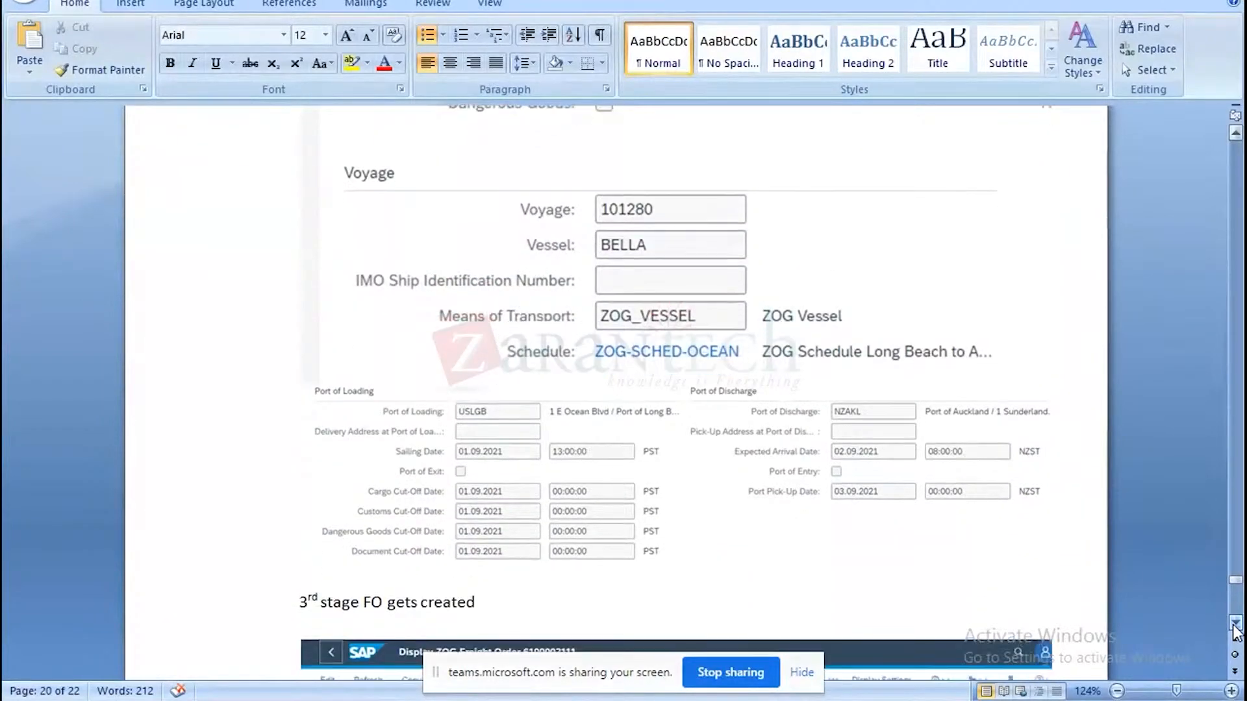
pyautogui.scroll(-7, 1235, 626)
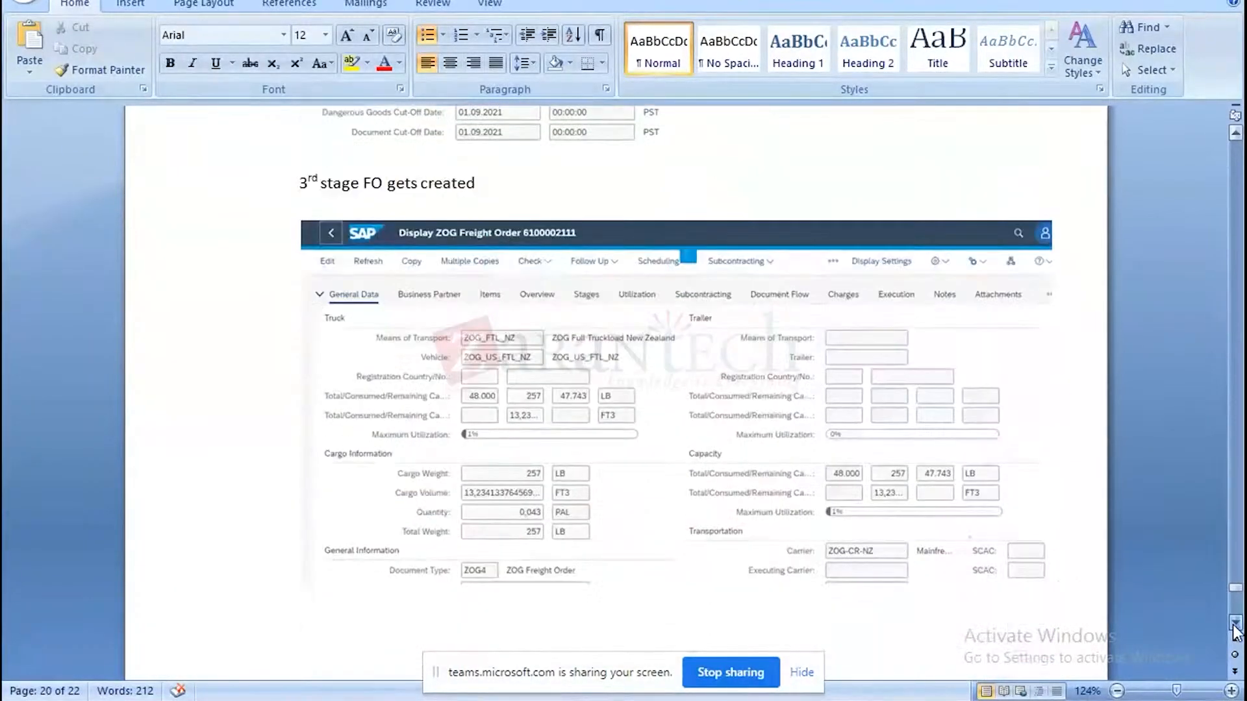
pyautogui.scroll(-3, 1235, 626)
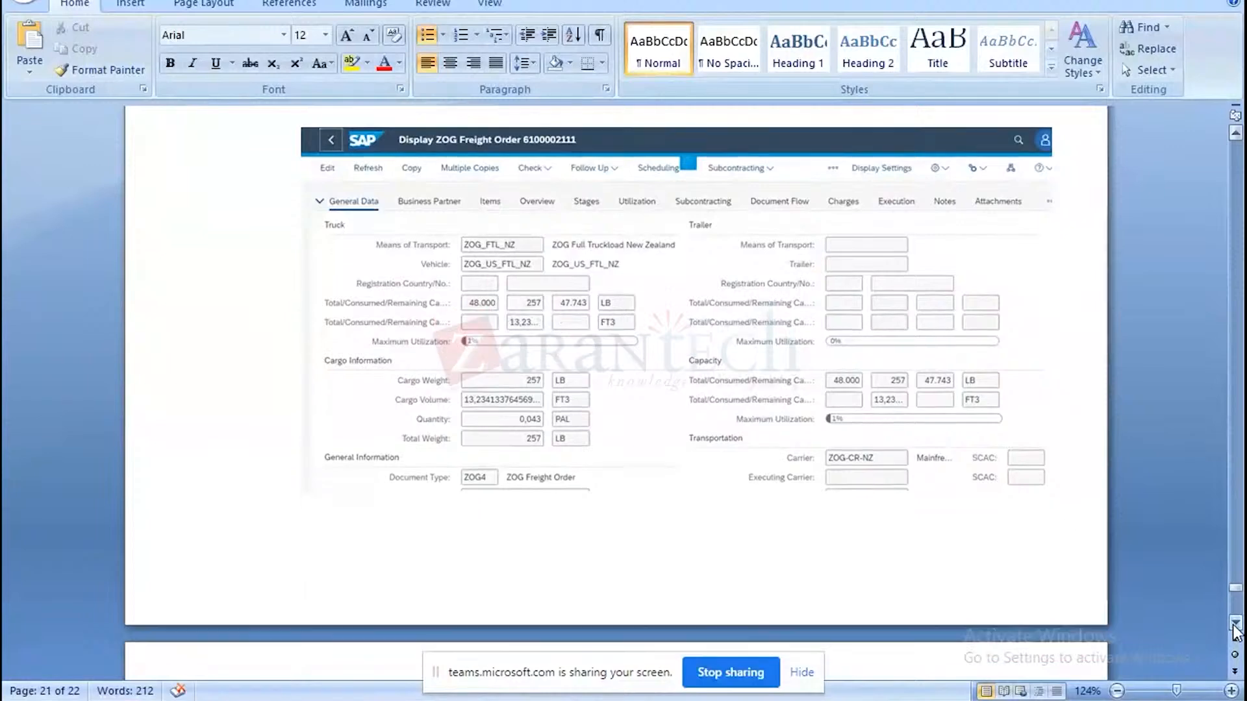
pyautogui.scroll(-4, 1236, 627)
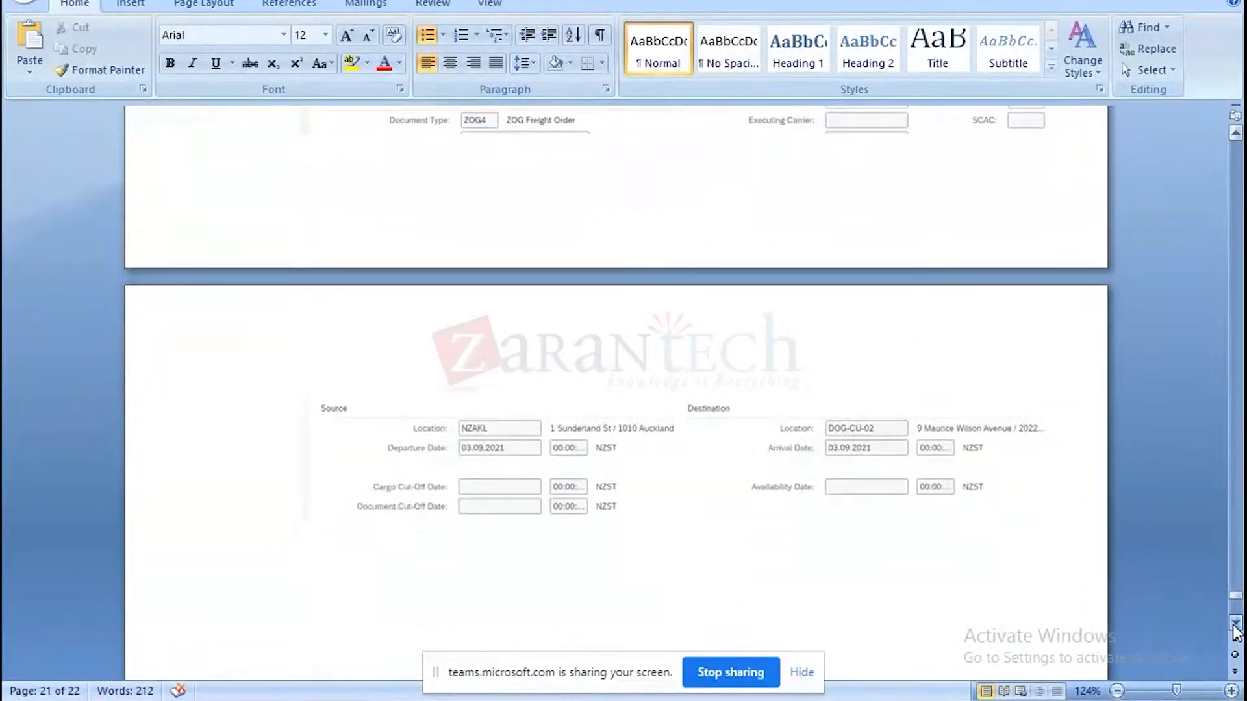
pyautogui.click(1151, 1)
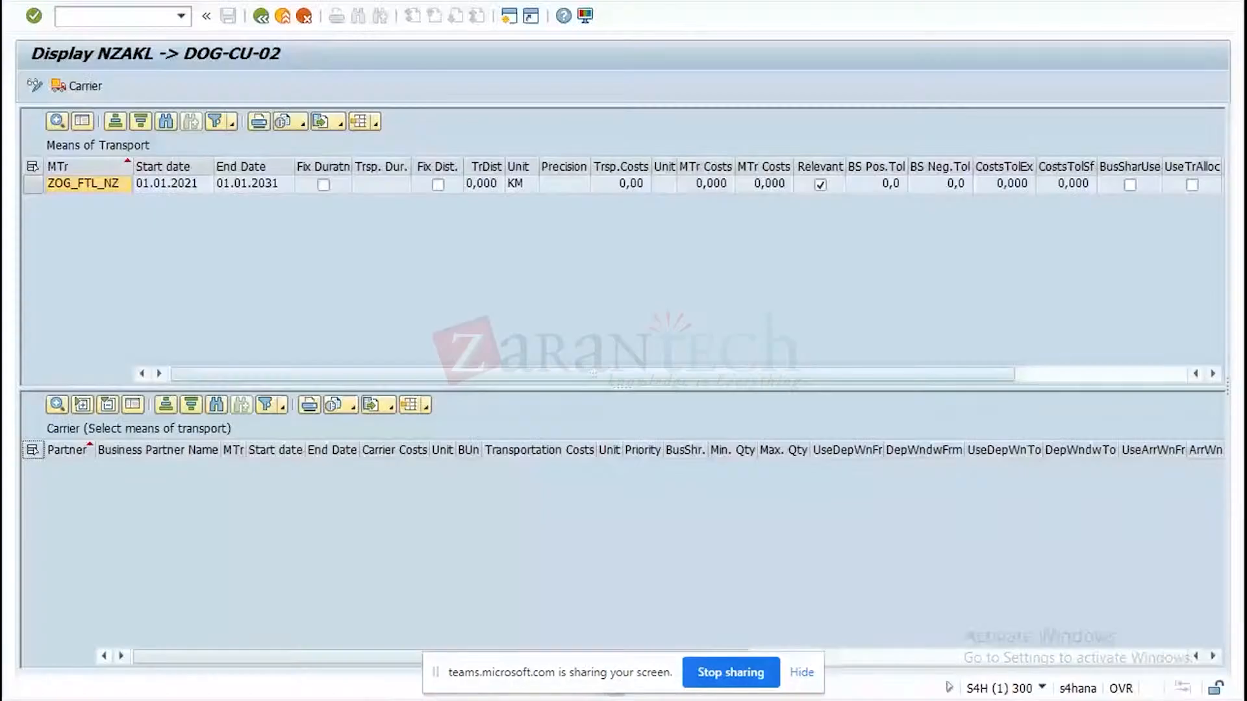
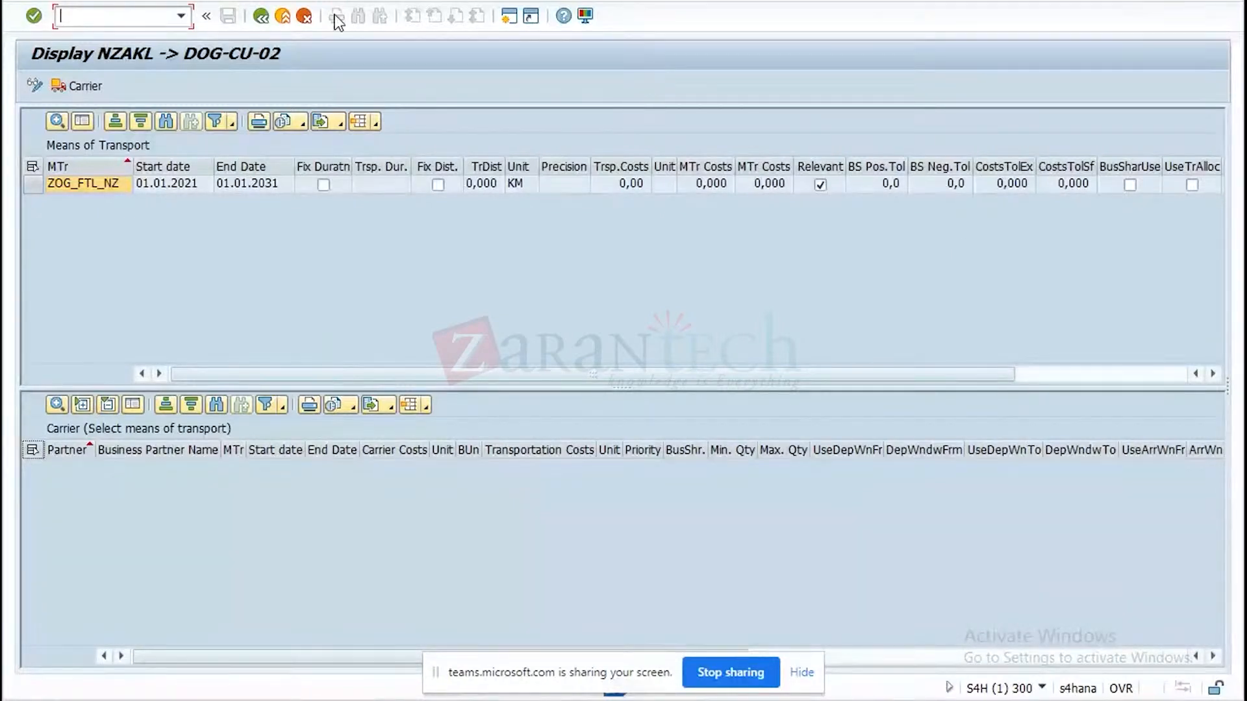
# Leave the NZAKL to DOG-CU-02 lane display and log off from the S4H system.
pyautogui.click(261, 15)
pyautogui.click(238, 3)
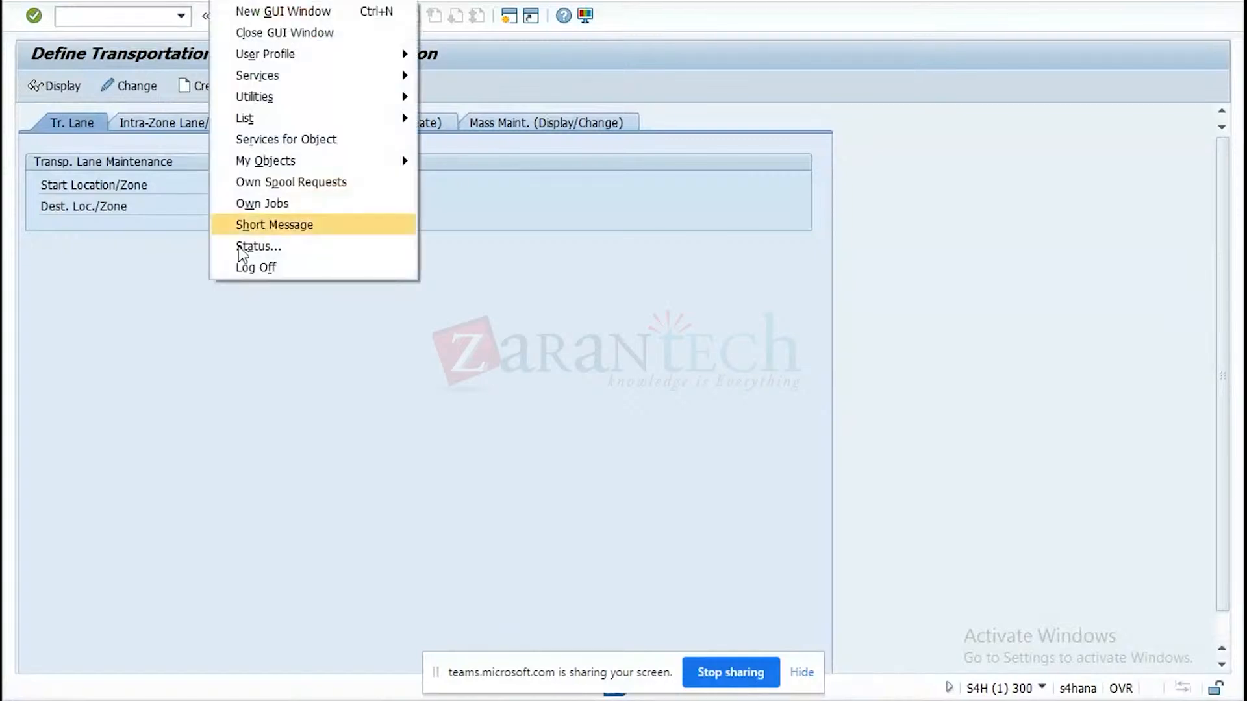
pyautogui.click(243, 258)
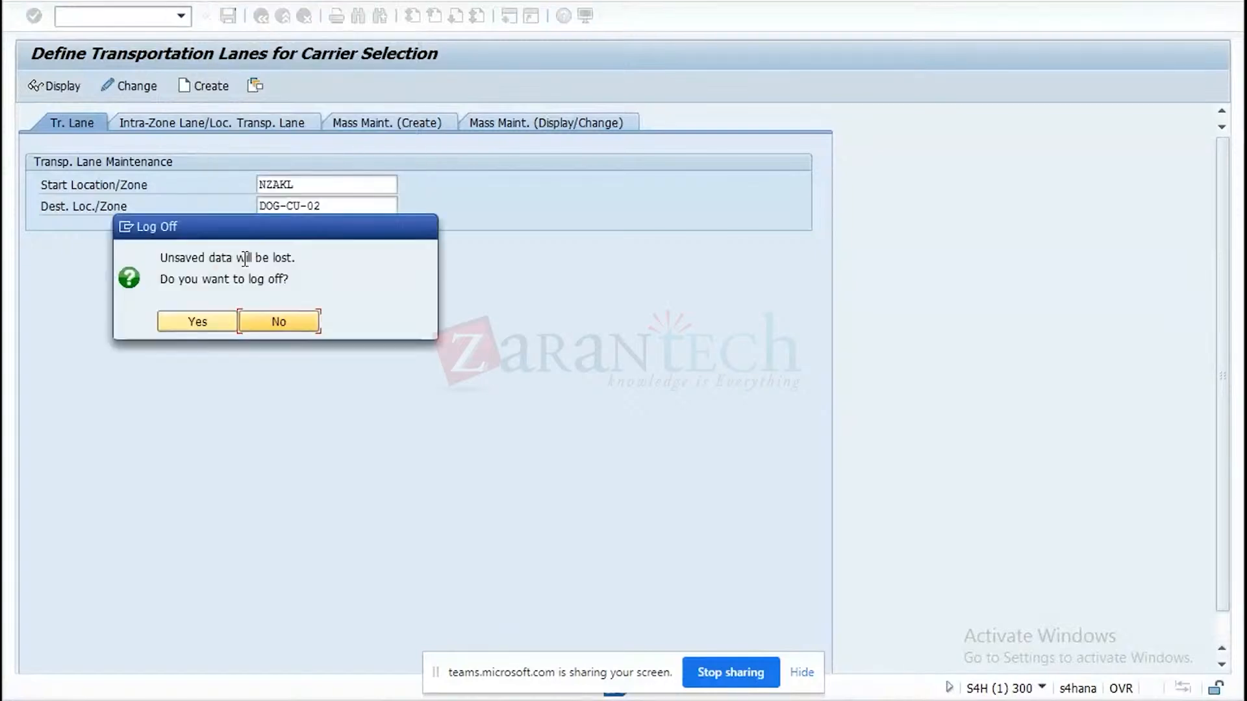
pyautogui.click(198, 322)
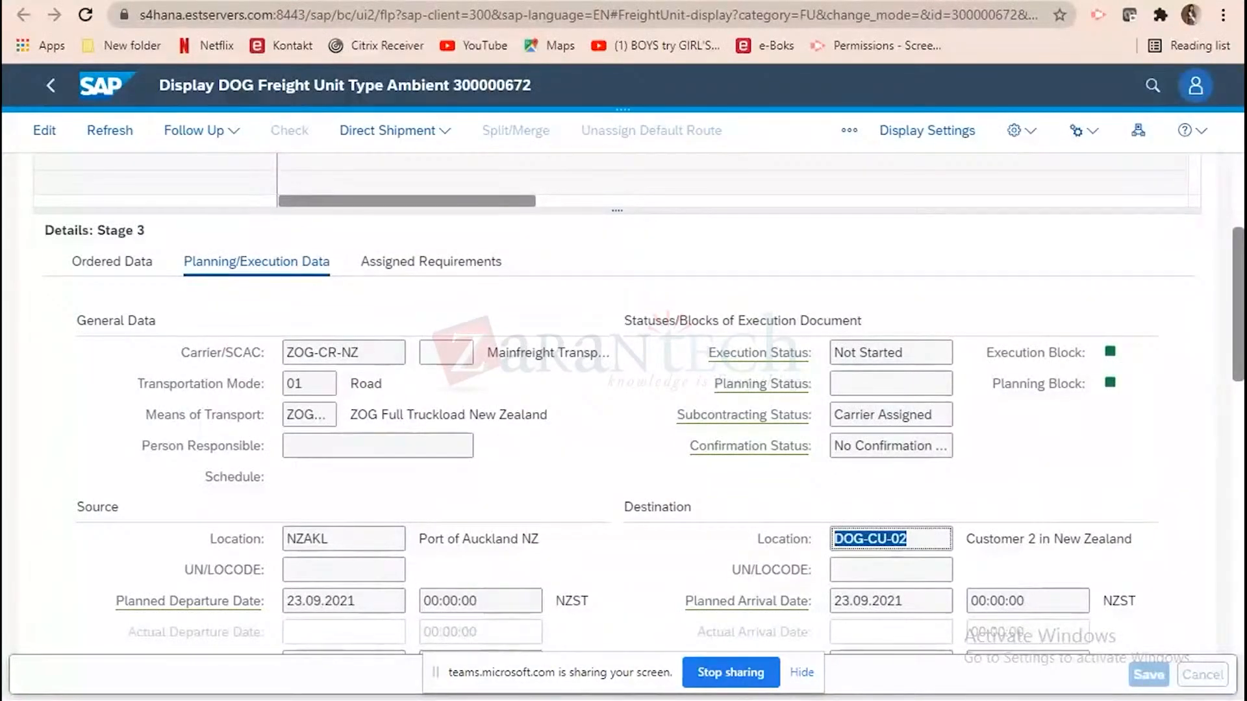
# Switch to the BD1 session in SAP GUI and leave the IMG display for the SAP Easy Access menu.
pyautogui.moveTo(881, 700)
pyautogui.click(846, 649)
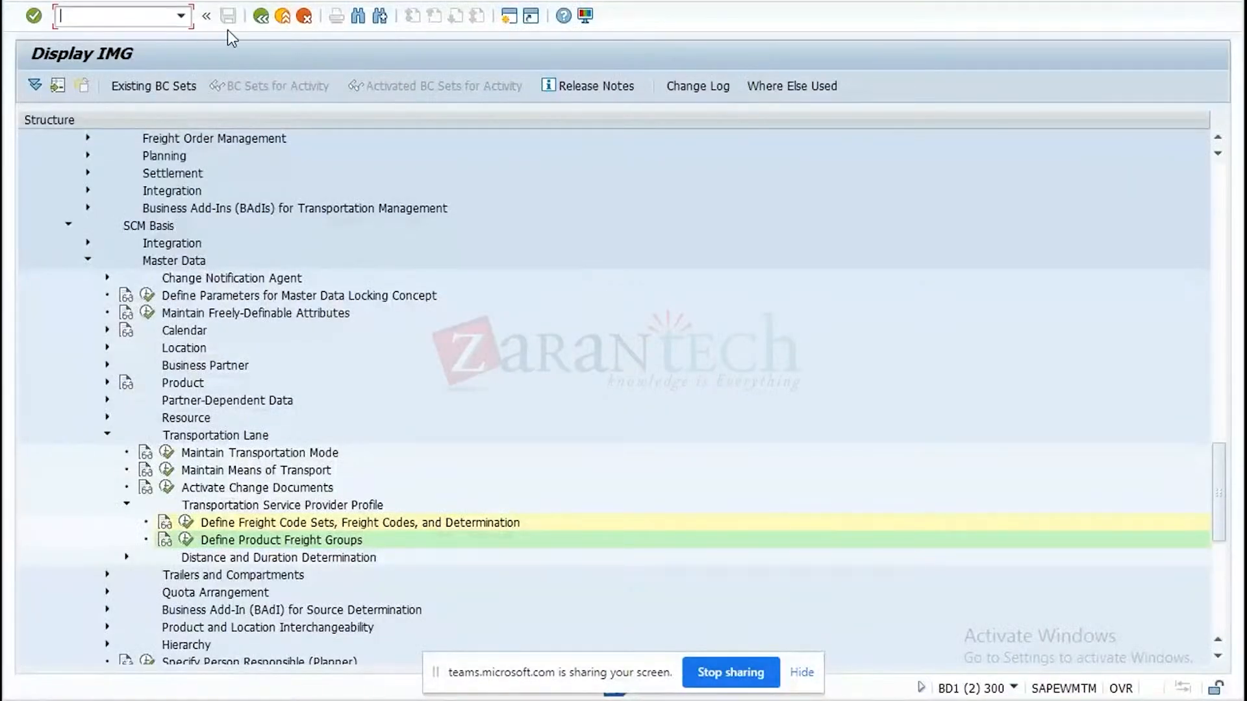
pyautogui.click(262, 18)
pyautogui.click(261, 18)
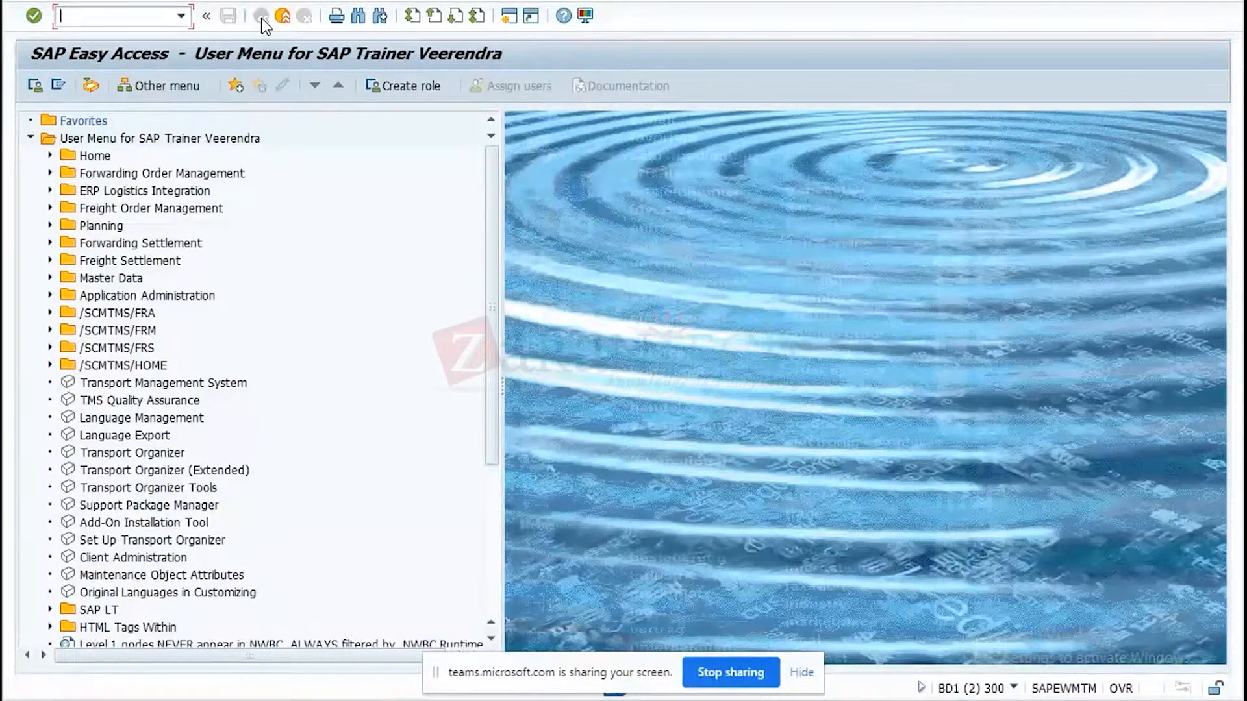
# Open the Define Product application from the general master data.
pyautogui.click(50, 278)
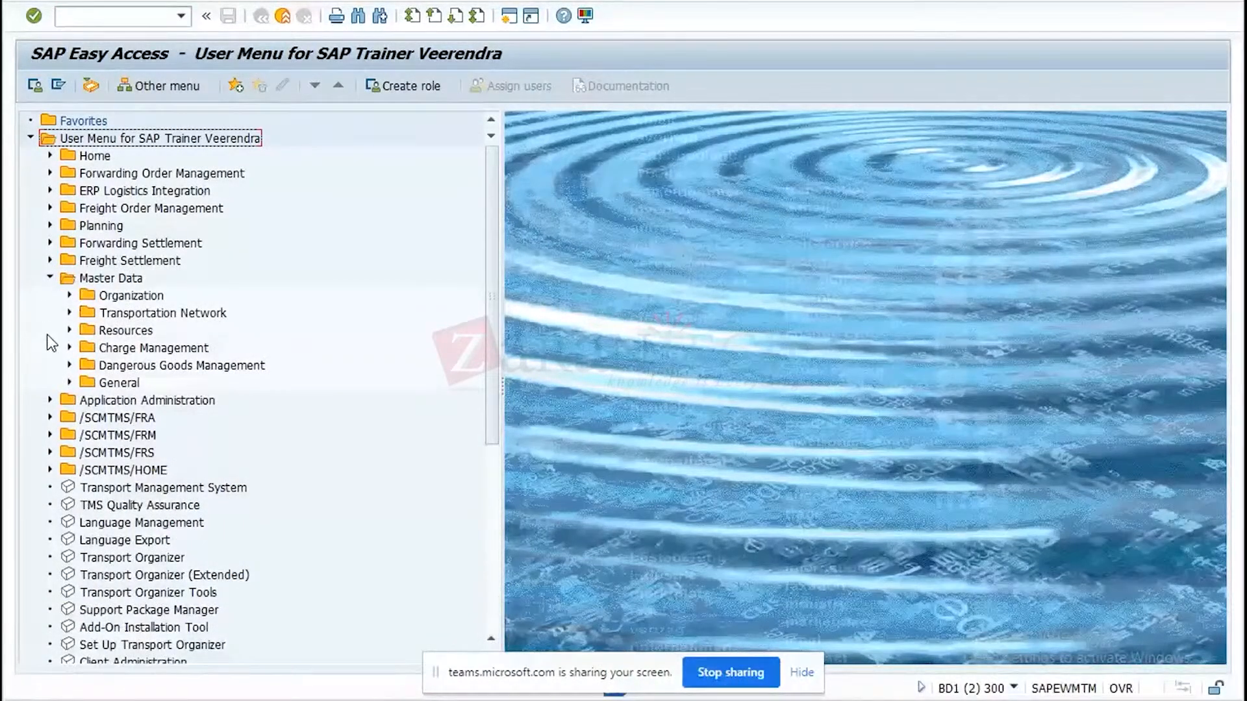
pyautogui.click(68, 382)
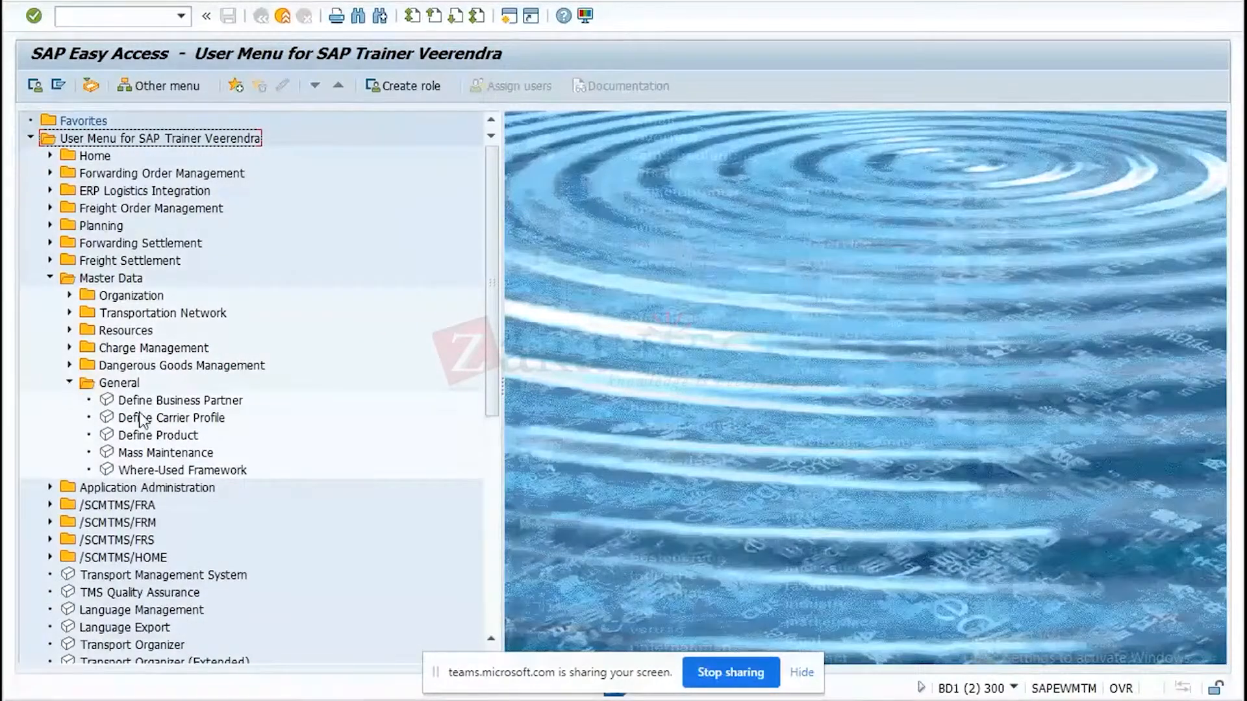
pyautogui.click(150, 437)
pyautogui.doubleClick(151, 436)
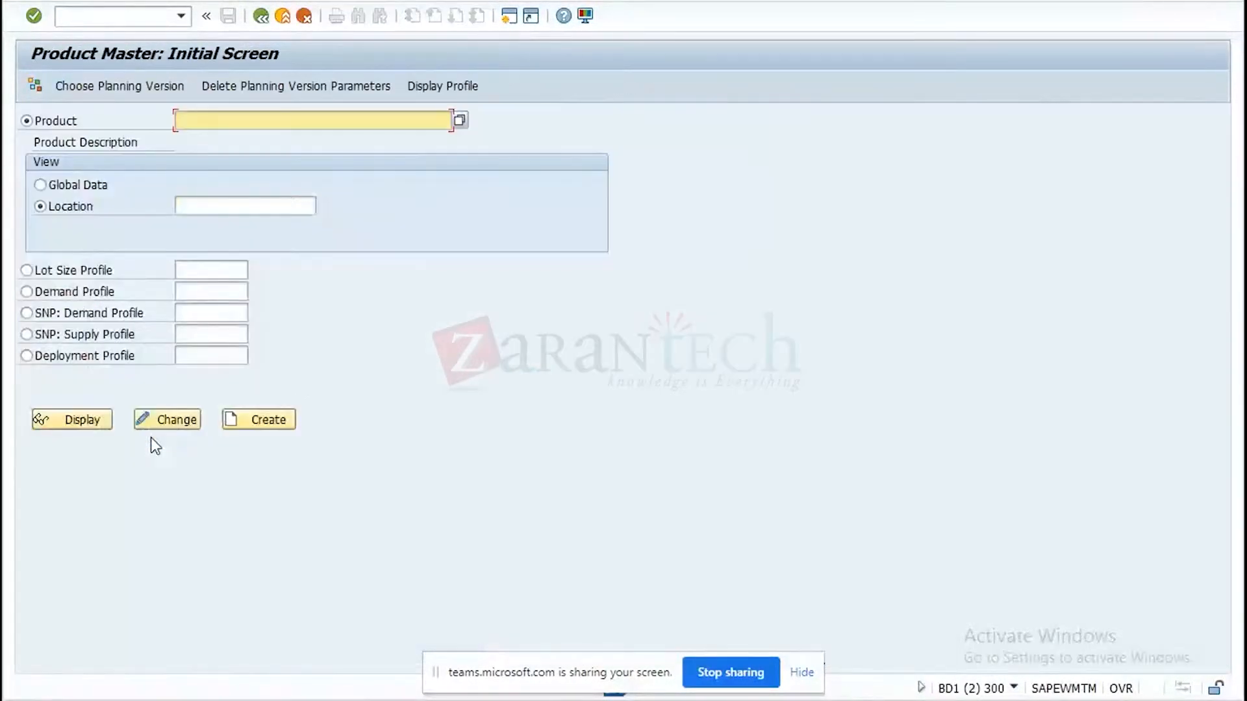
# Search the product master without restrictions and choose product TMPROD-01.
pyautogui.click(460, 121)
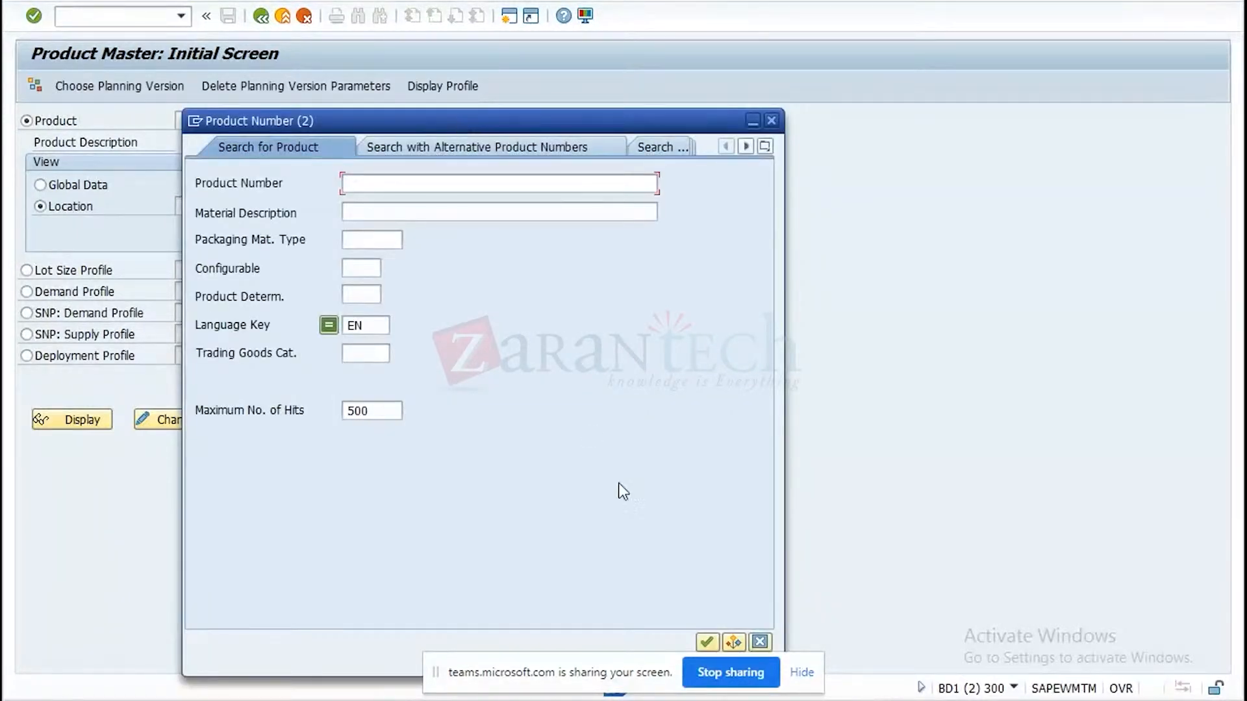
pyautogui.click(706, 642)
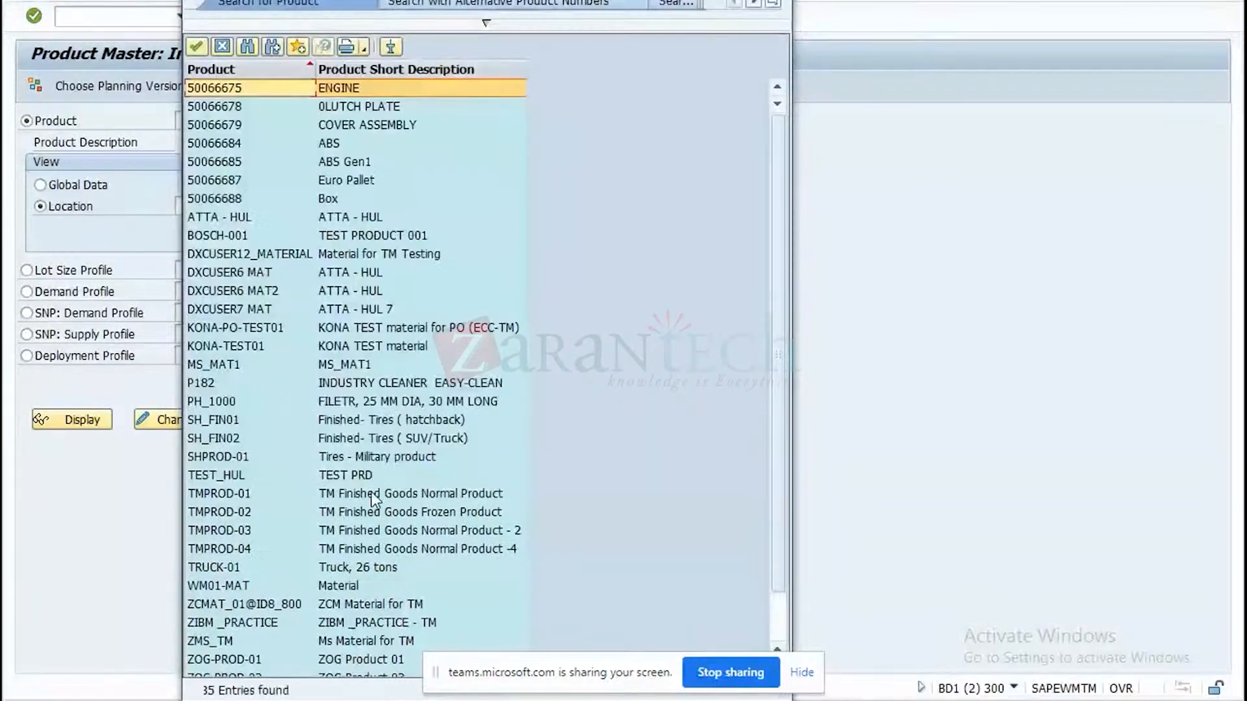
pyautogui.click(372, 495)
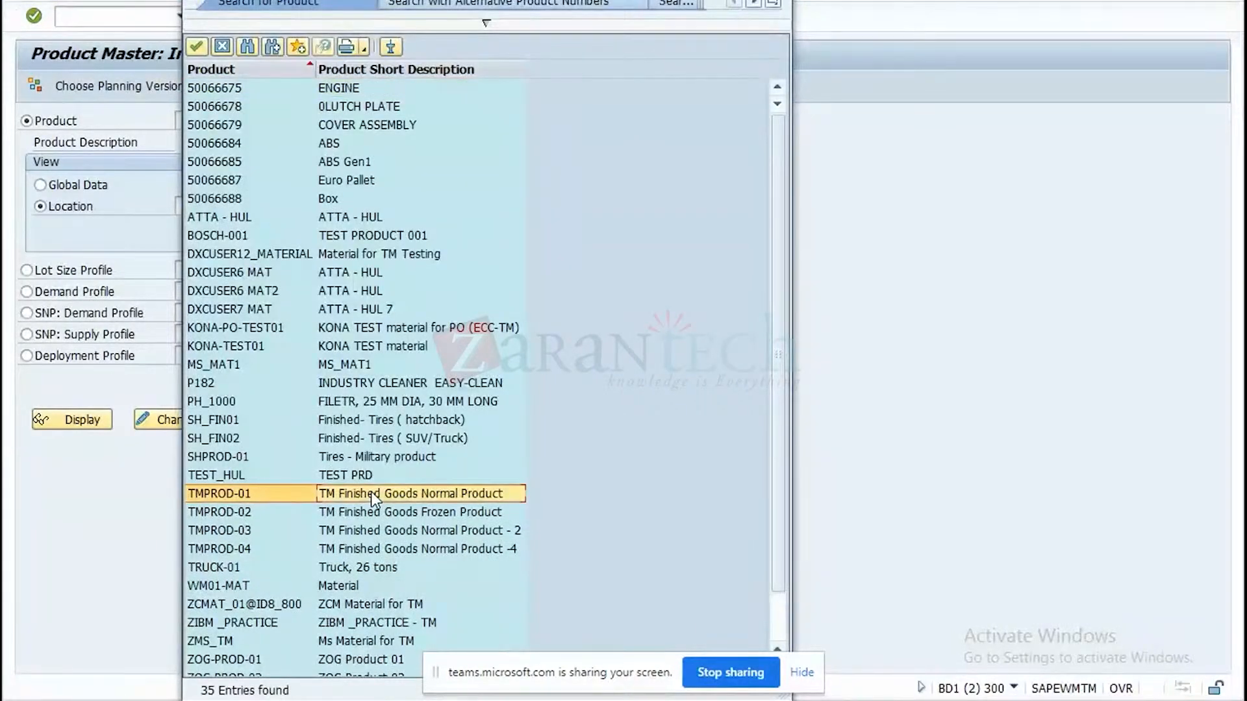
pyautogui.doubleClick(371, 493)
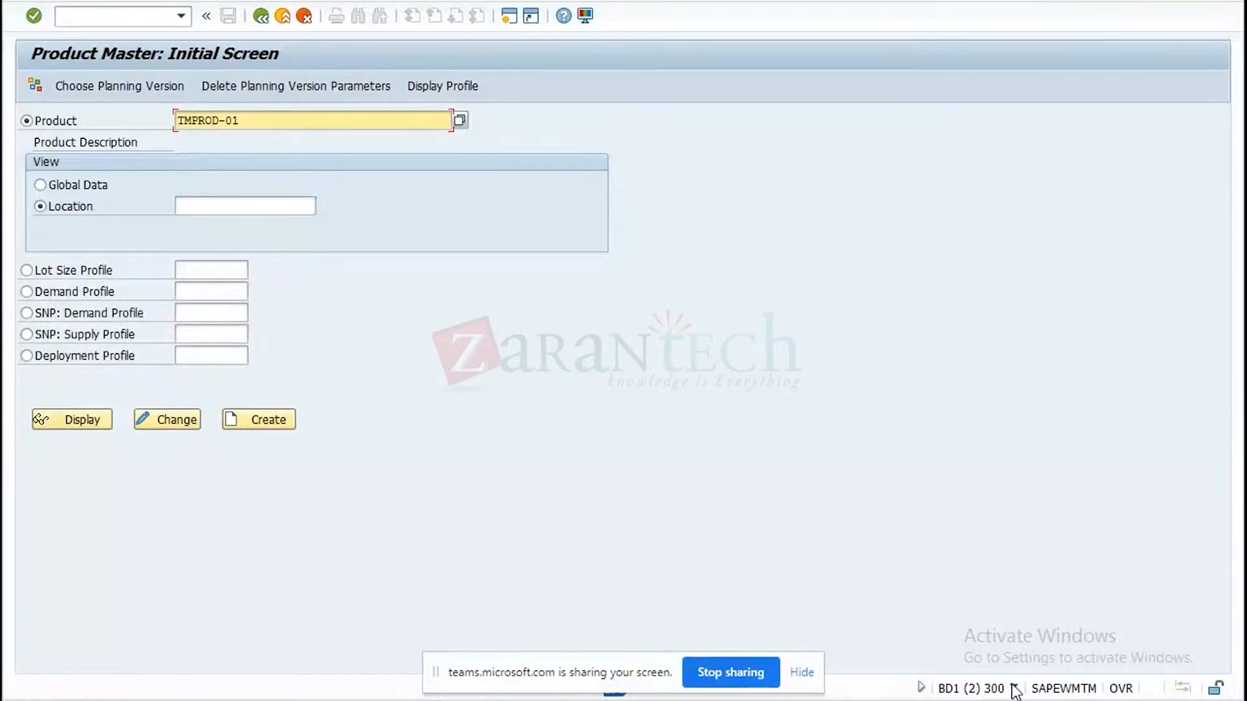
# Check the transaction code of the product master screen and display the global data of TMPROD-01.
pyautogui.click(1015, 690)
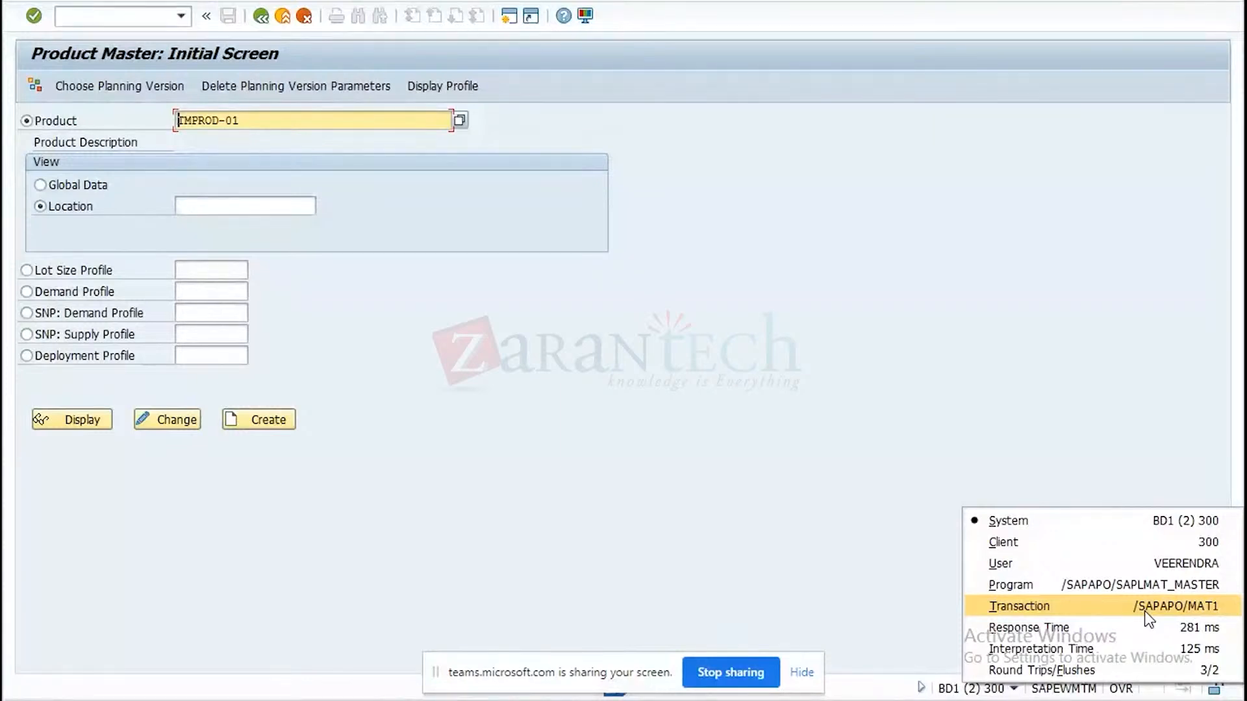
pyautogui.click(54, 187)
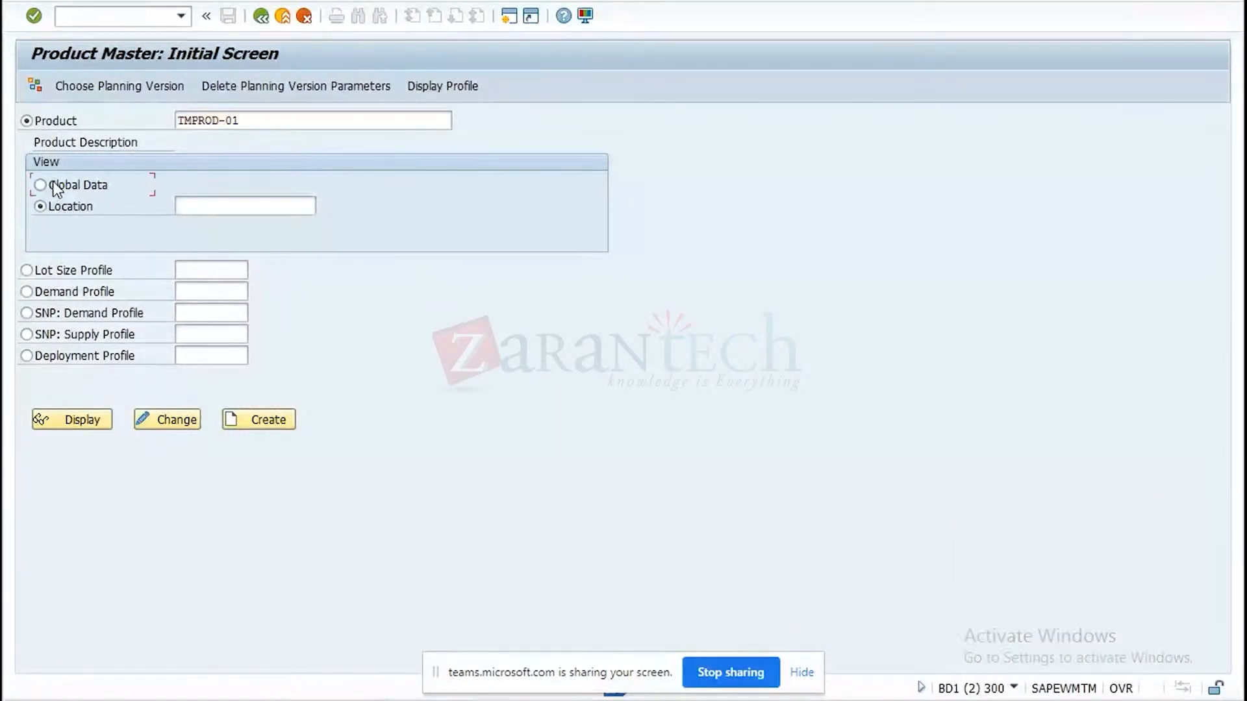
pyautogui.click(78, 427)
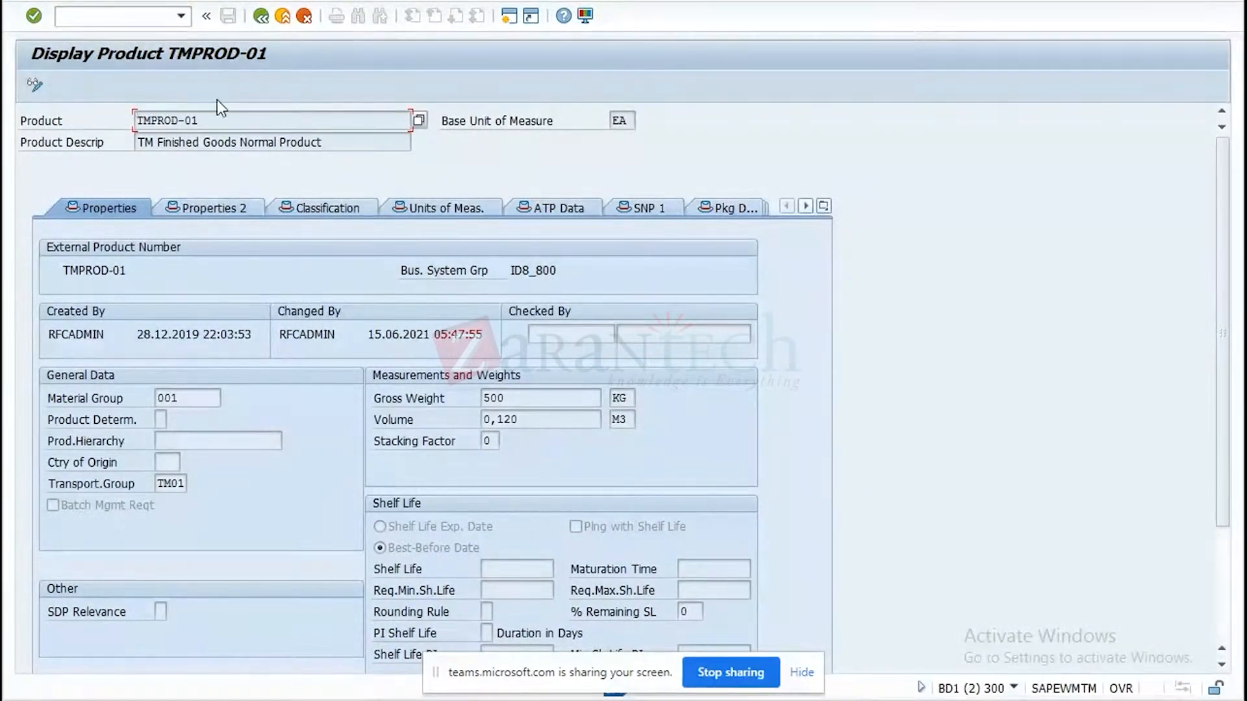
# Copy the product number from the TMPROD-01 display and check the other BD1 window before returning to the product.
pyautogui.moveTo(213, 117); pyautogui.dragTo(85, 123)
pyautogui.hotkey('ctrl', 'c')
pyautogui.moveTo(881, 700)
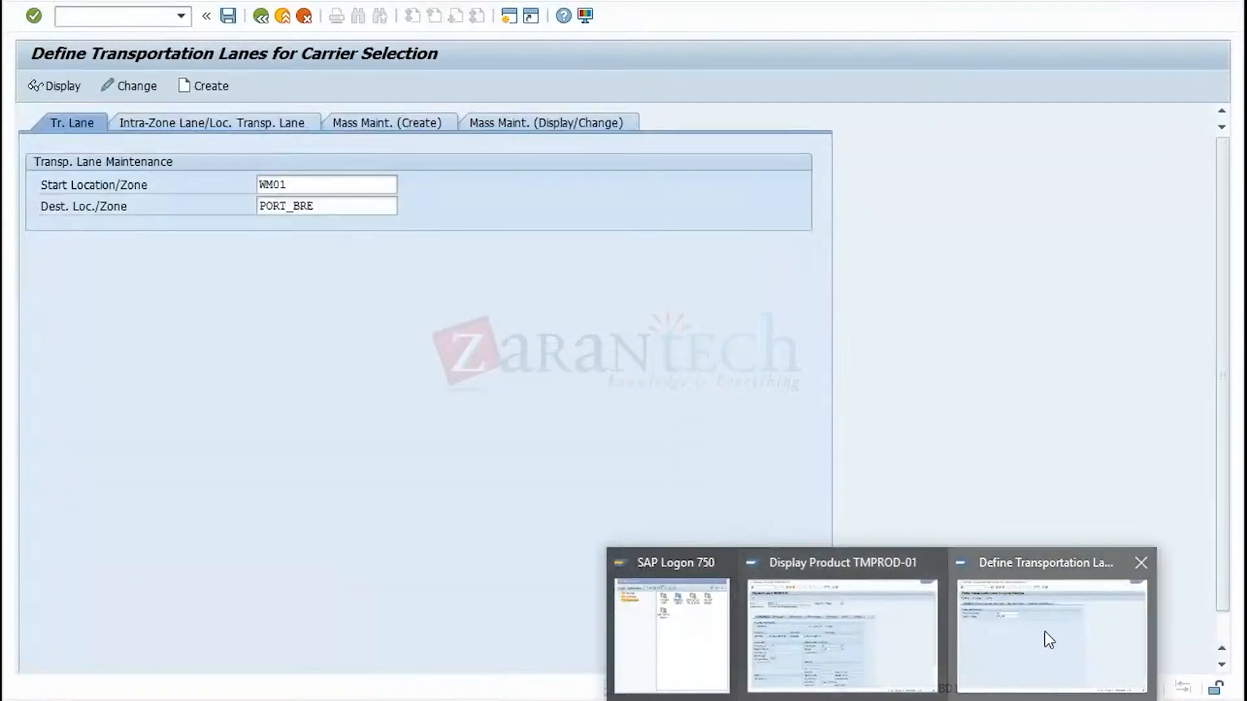
pyautogui.click(1044, 631)
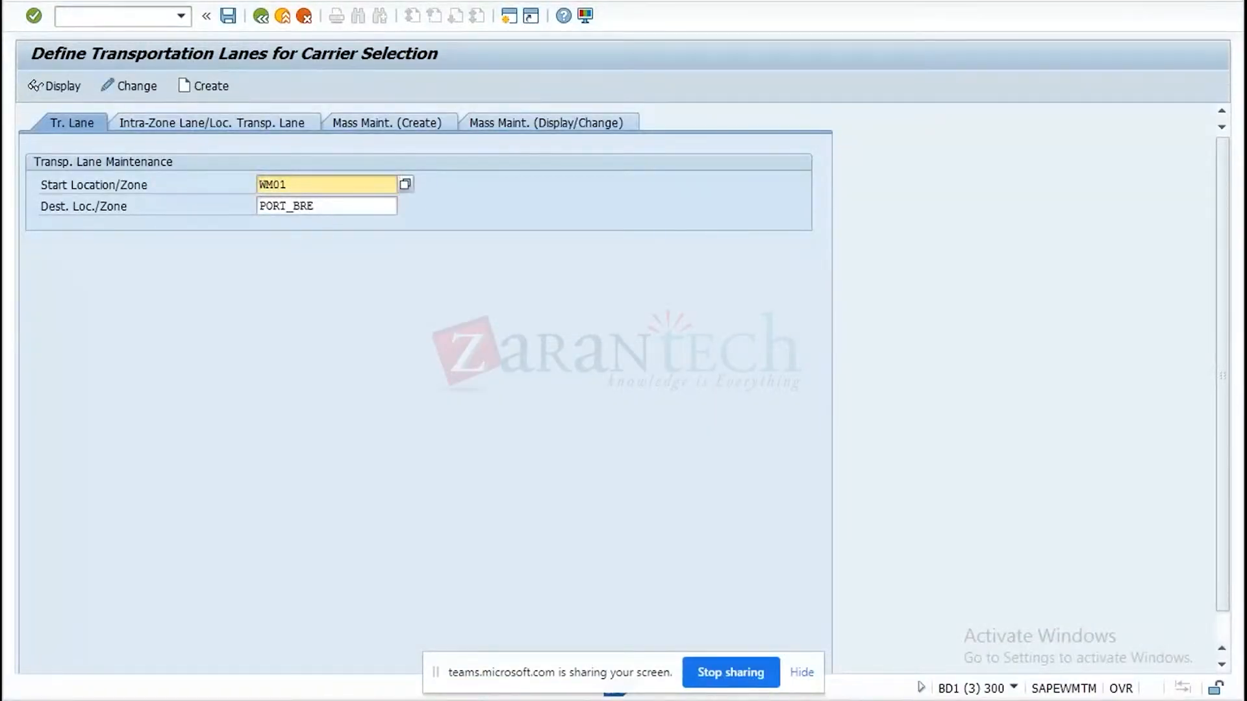
pyautogui.moveTo(882, 699)
pyautogui.click(825, 649)
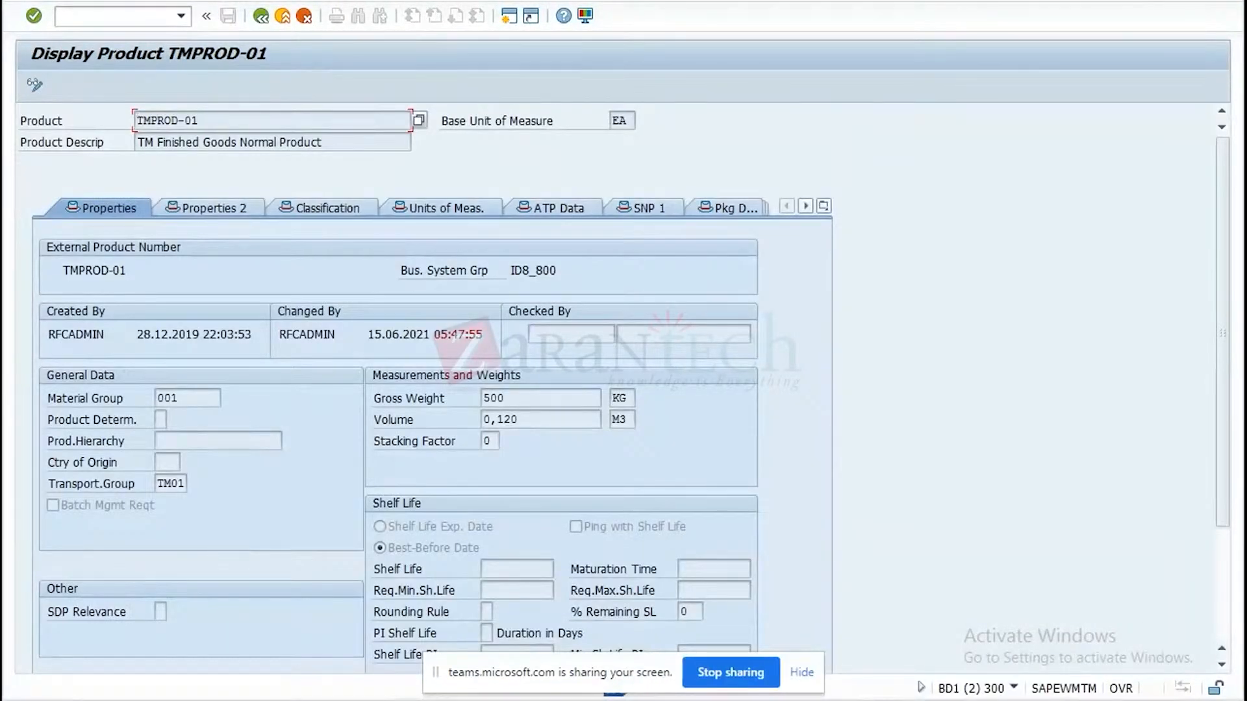
# Switch to SAP Logon and log on to the SAP ECC for TM YL EWM system with the user name and password.
pyautogui.moveTo(881, 699)
pyautogui.click(675, 626)
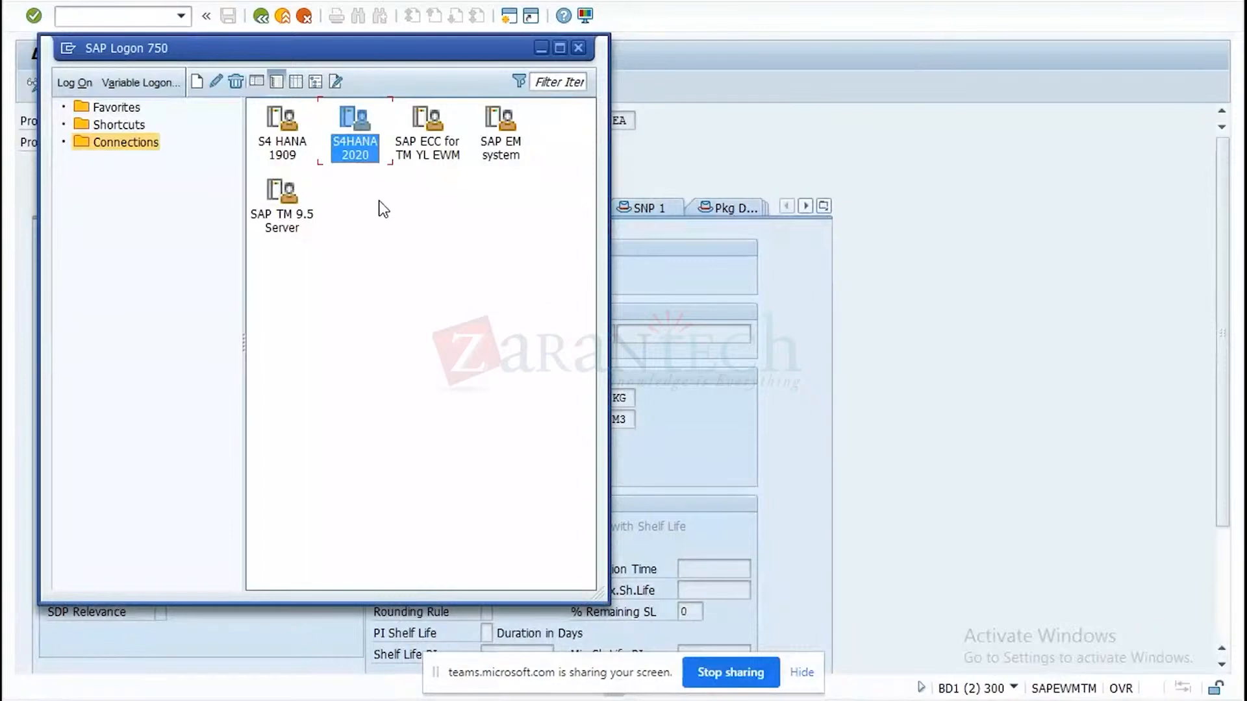
pyautogui.click(430, 146)
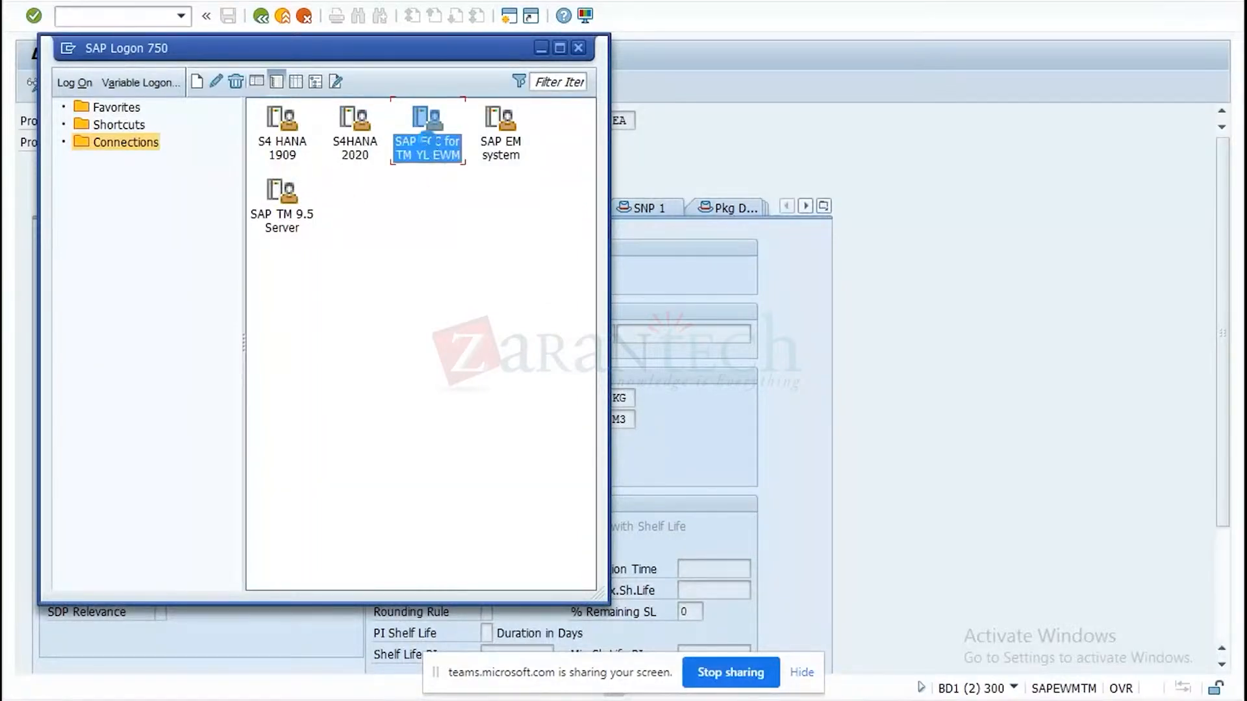
pyautogui.press('Return')
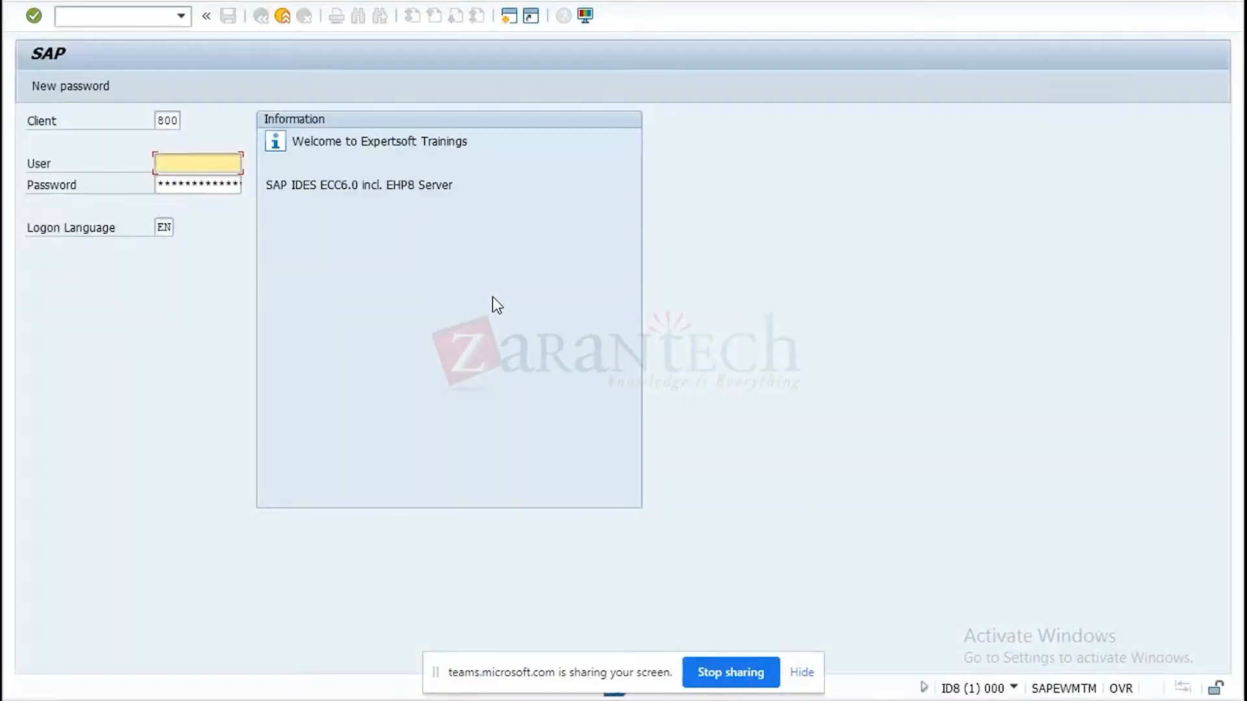
pyautogui.press('space')
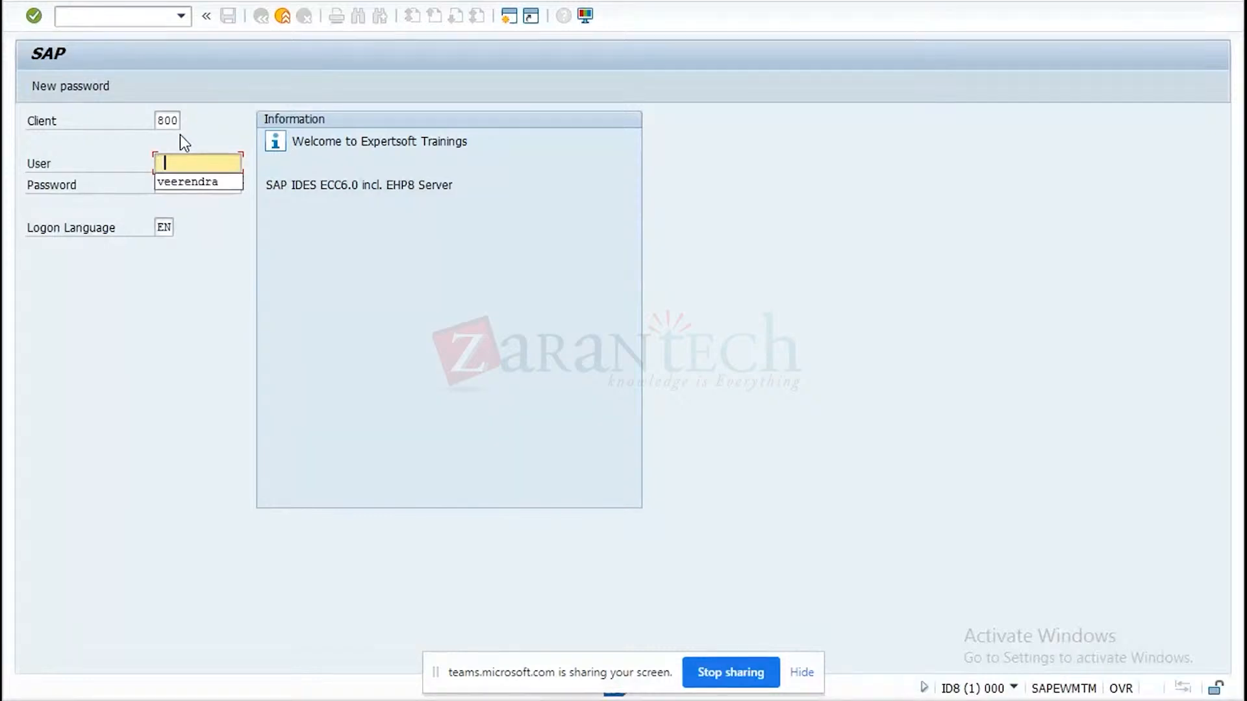
pyautogui.click(188, 181)
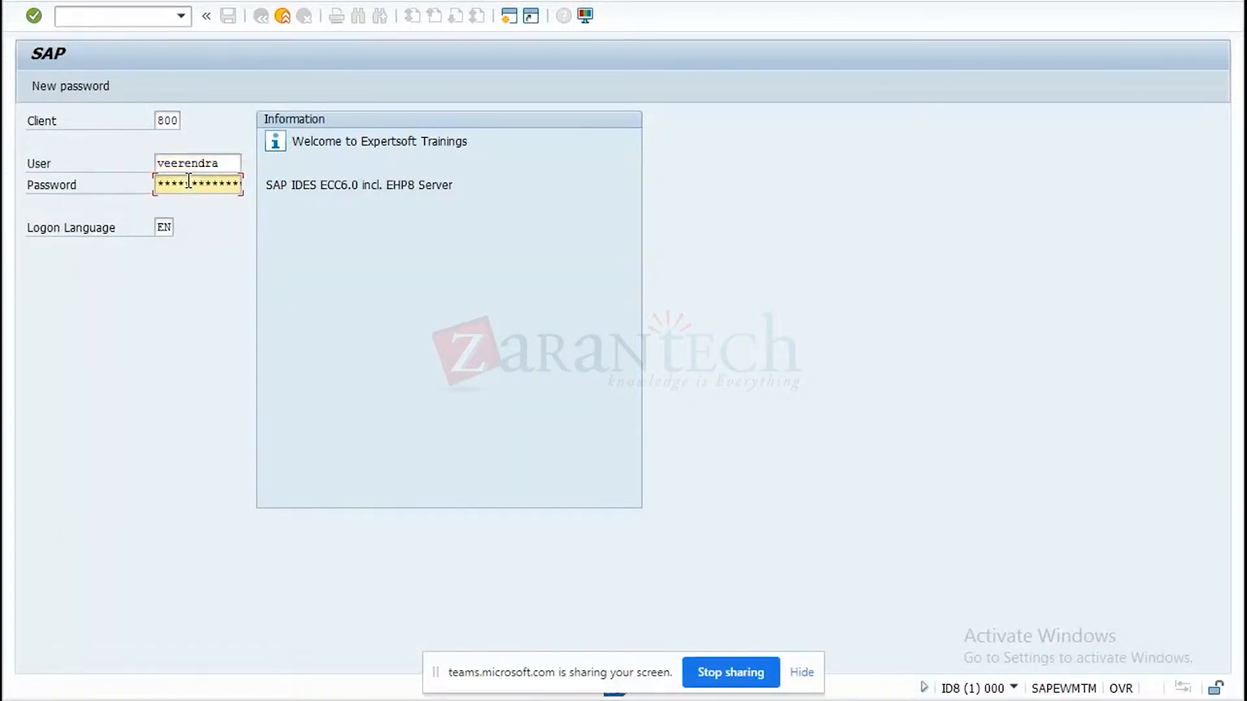
pyautogui.write('***********')
pyautogui.press('Return')
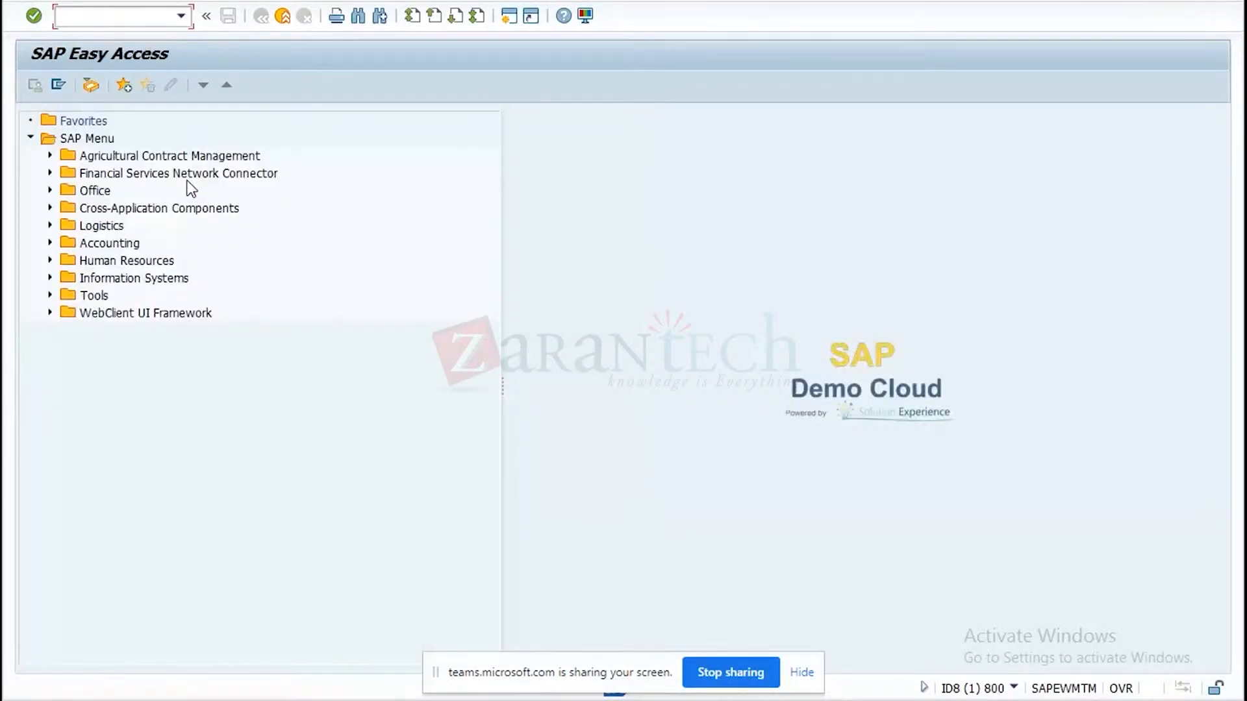
# Run transaction MM03 and display the Basic Data 1 view of material TMPROD-01.
pyautogui.write('mm03')
pyautogui.press('Return')
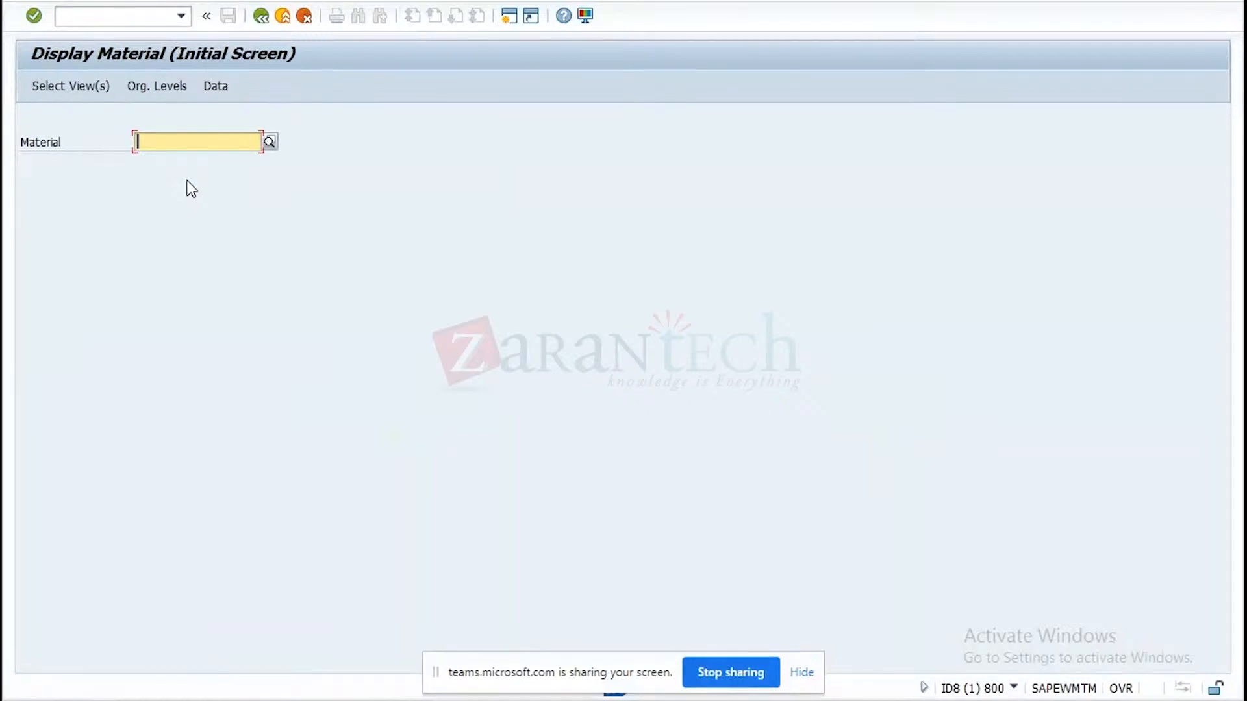
pyautogui.hotkey('ctrl', 'v')
pyautogui.press('Return')
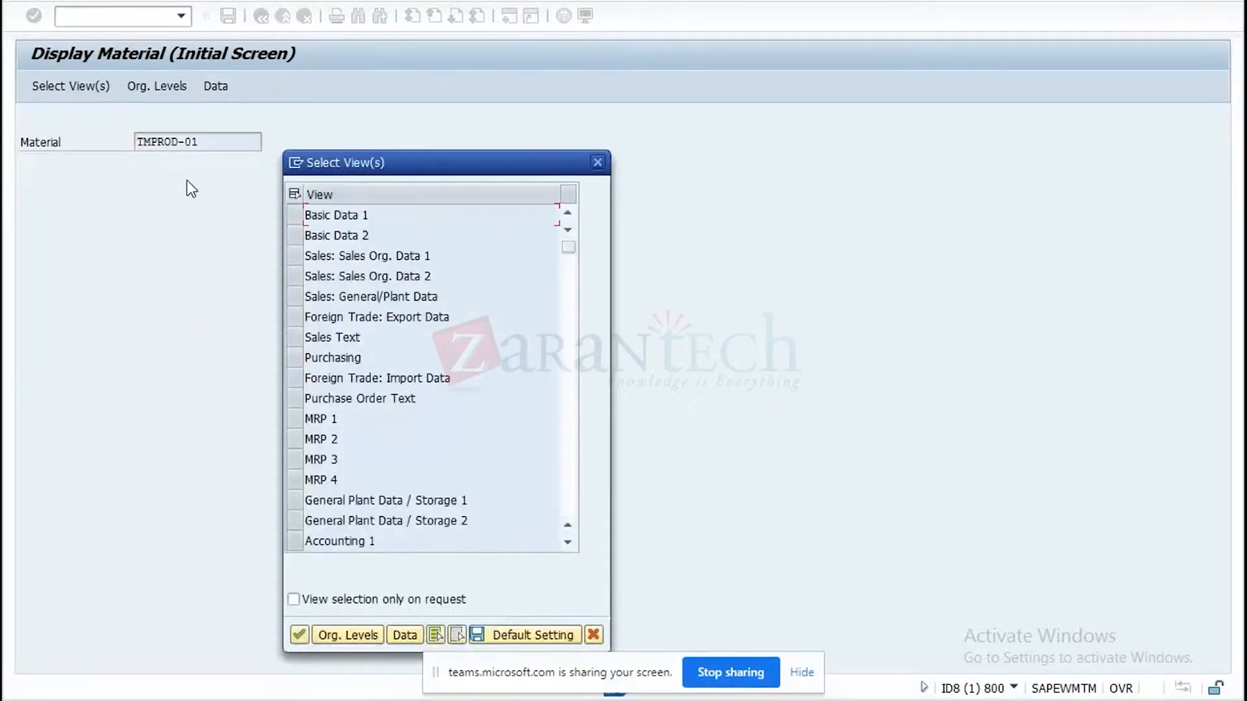
pyautogui.click(298, 215)
pyautogui.click(306, 643)
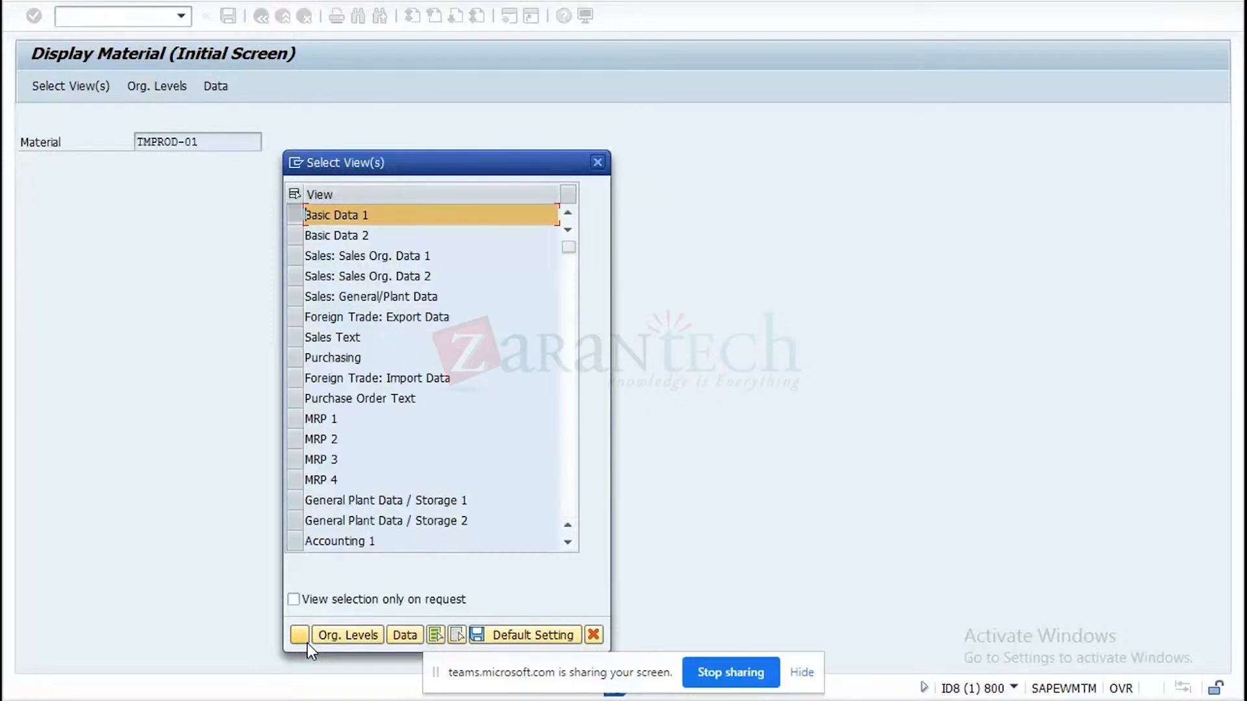
pyautogui.click(307, 643)
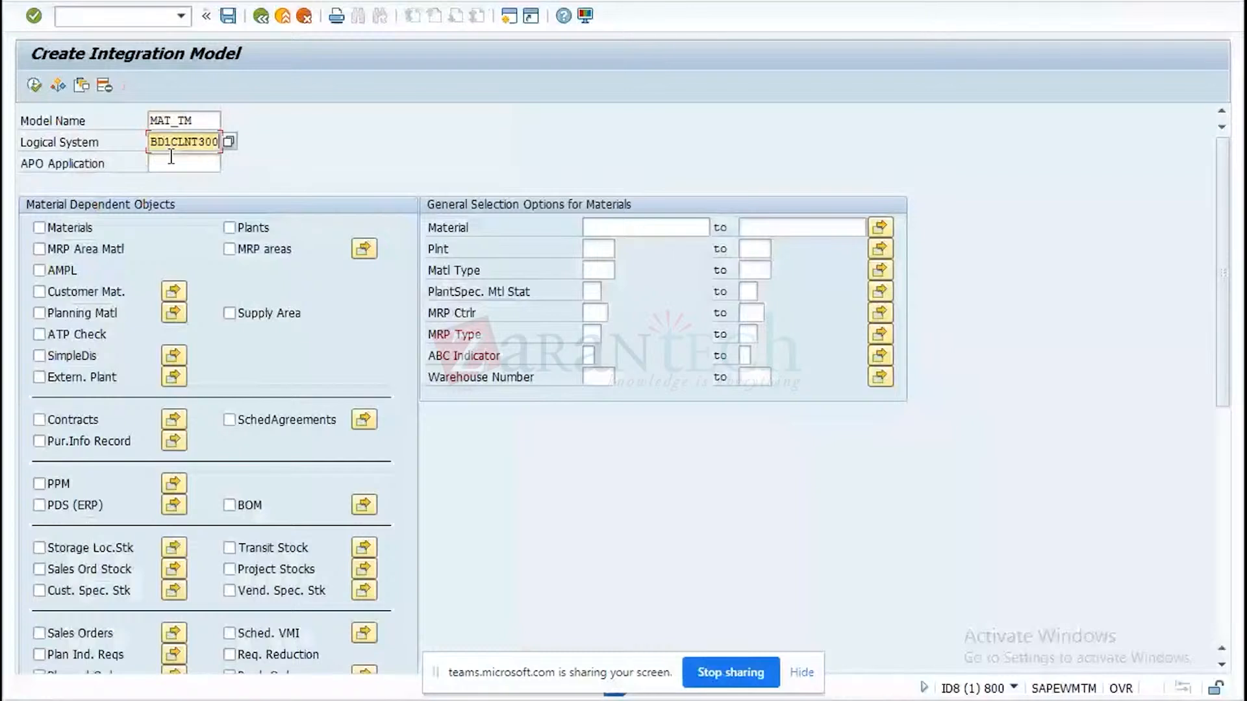
# Generate integration model MAT_TM for logical system BD1CLNT300, APO application ZOG-MAT-01 and material TMPROD-01, and leave the model creation.
pyautogui.click(172, 162)
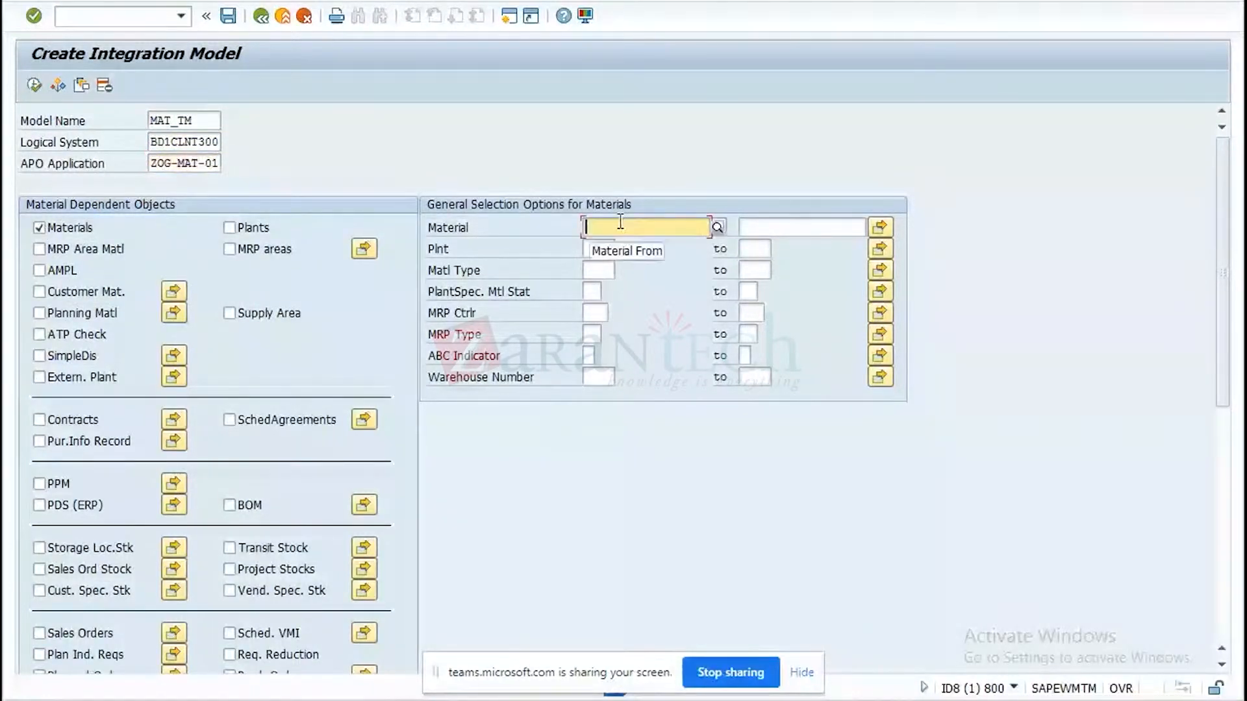
pyautogui.write('TMPRO-01')
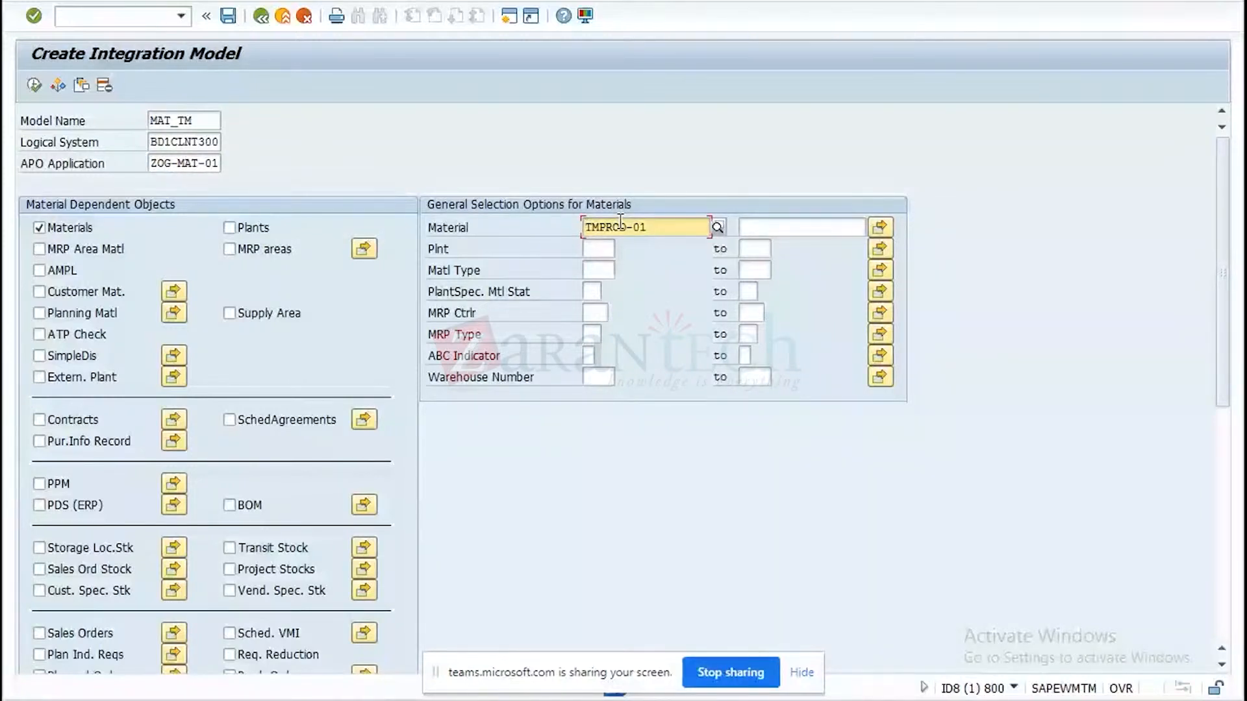
pyautogui.press('F8')
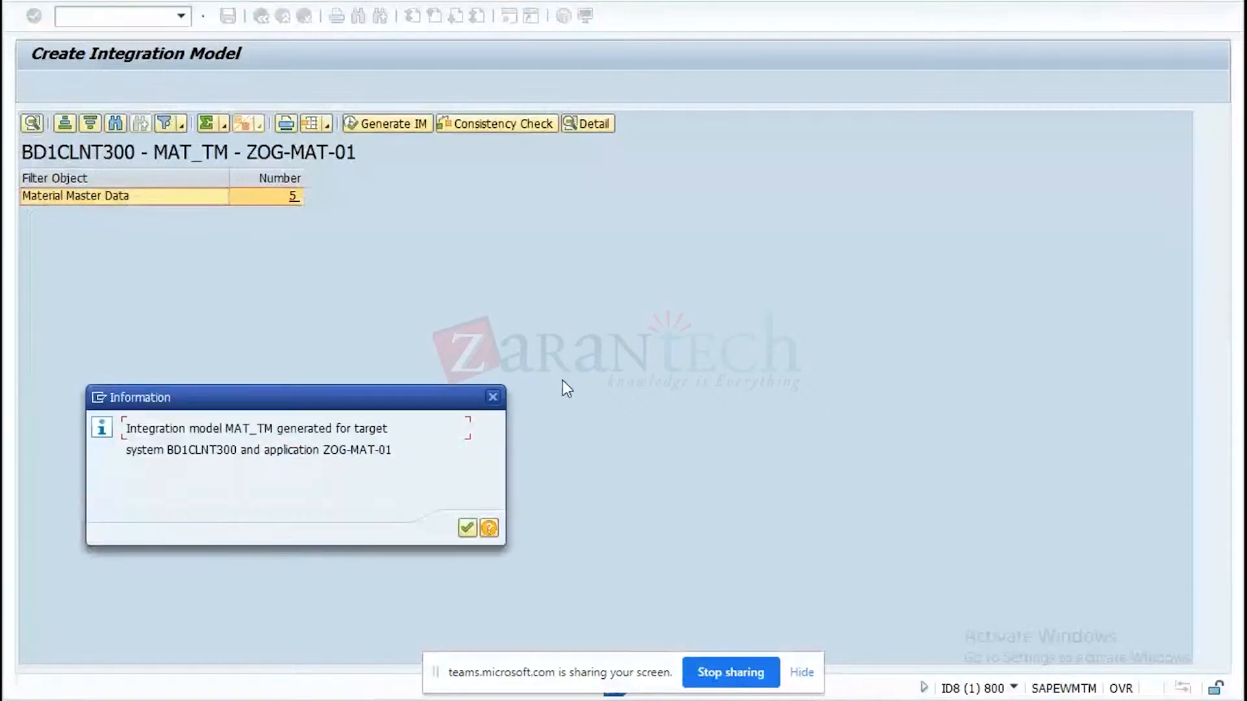
pyautogui.click(466, 529)
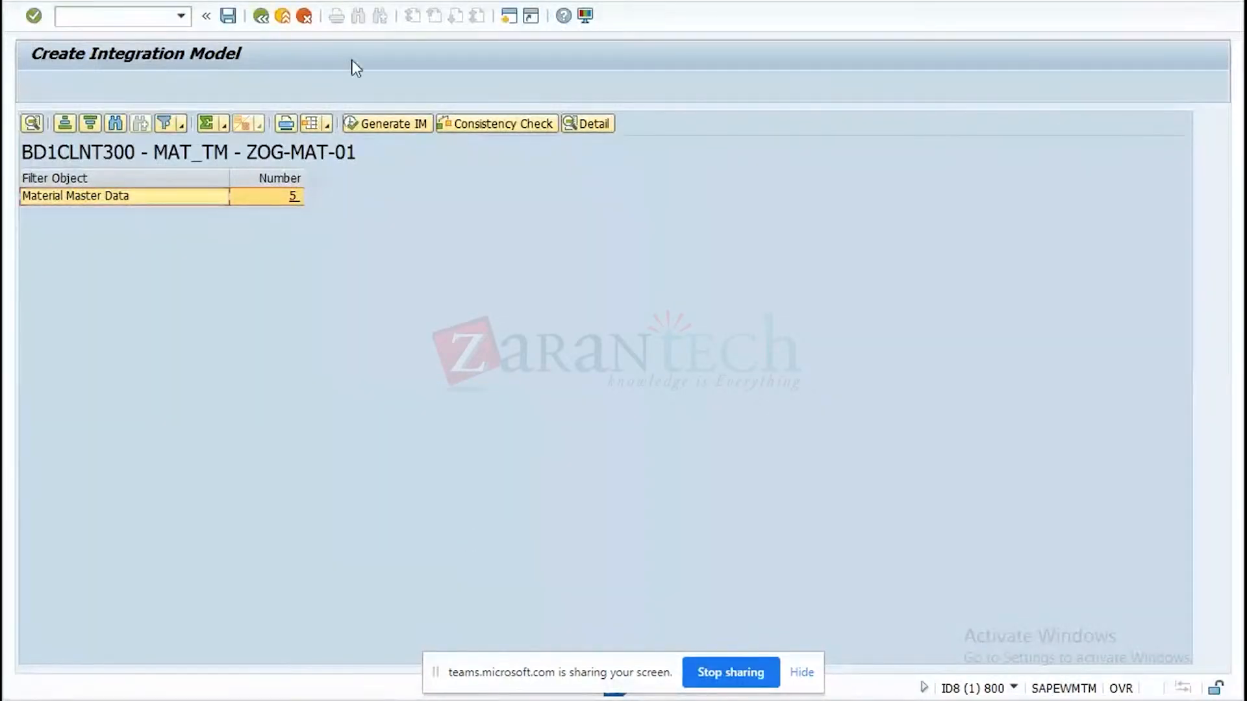
pyautogui.click(263, 17)
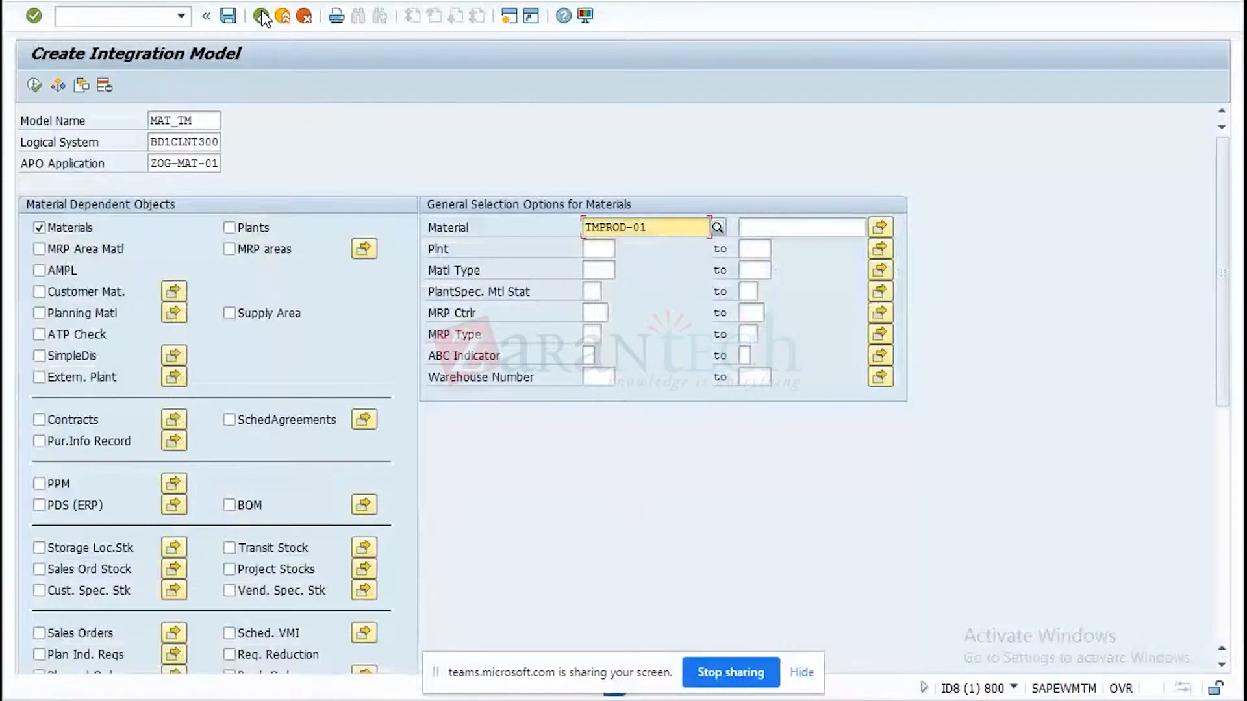
pyautogui.click(263, 17)
# Run transaction CFM2 for model MAT_TM, logical system BD1CLNT300 and APO application ZOG-MAT-01, start activating the newest version and ignore the blocked inbound queue.
pyautogui.write('cfm2')
pyautogui.press('Return')
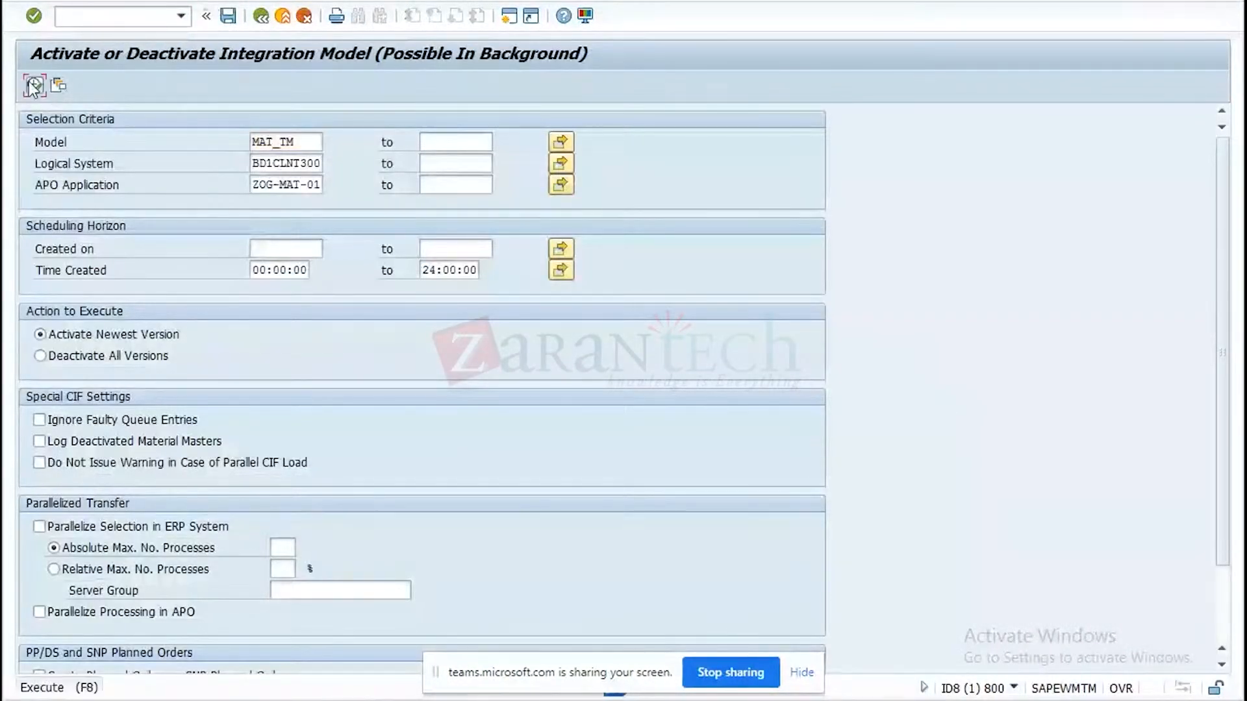
pyautogui.click(30, 83)
pyautogui.click(88, 163)
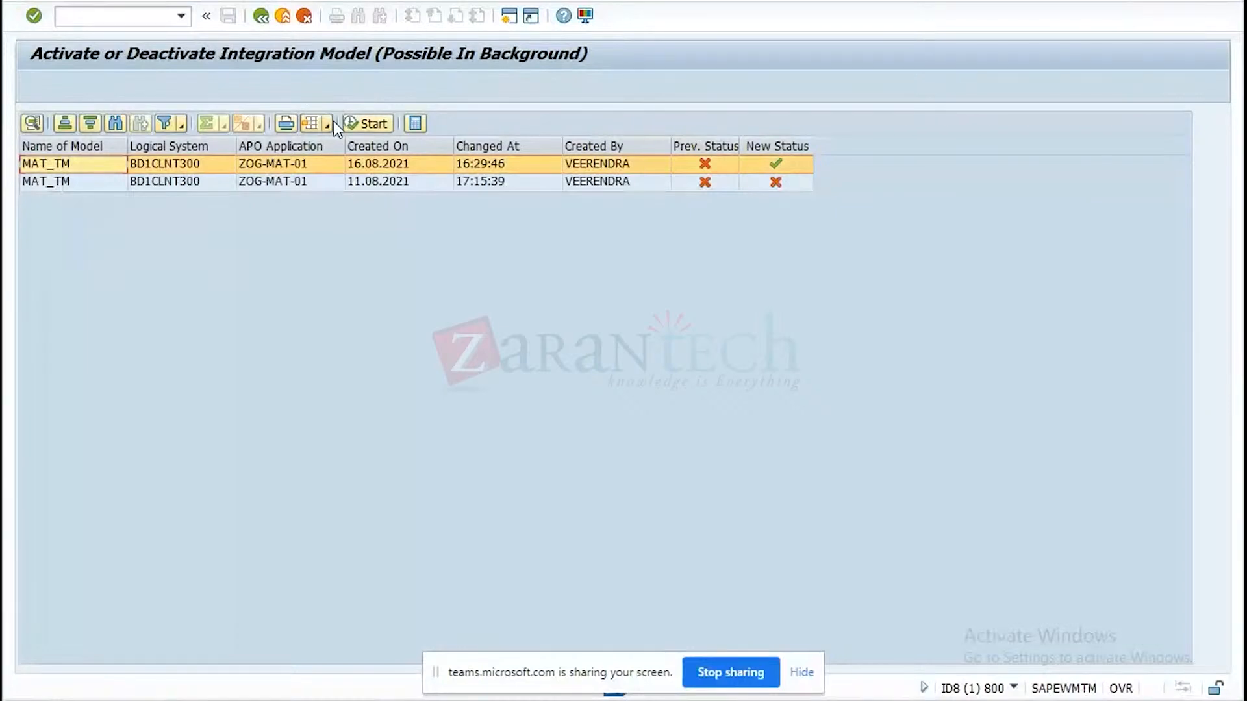
pyautogui.click(368, 125)
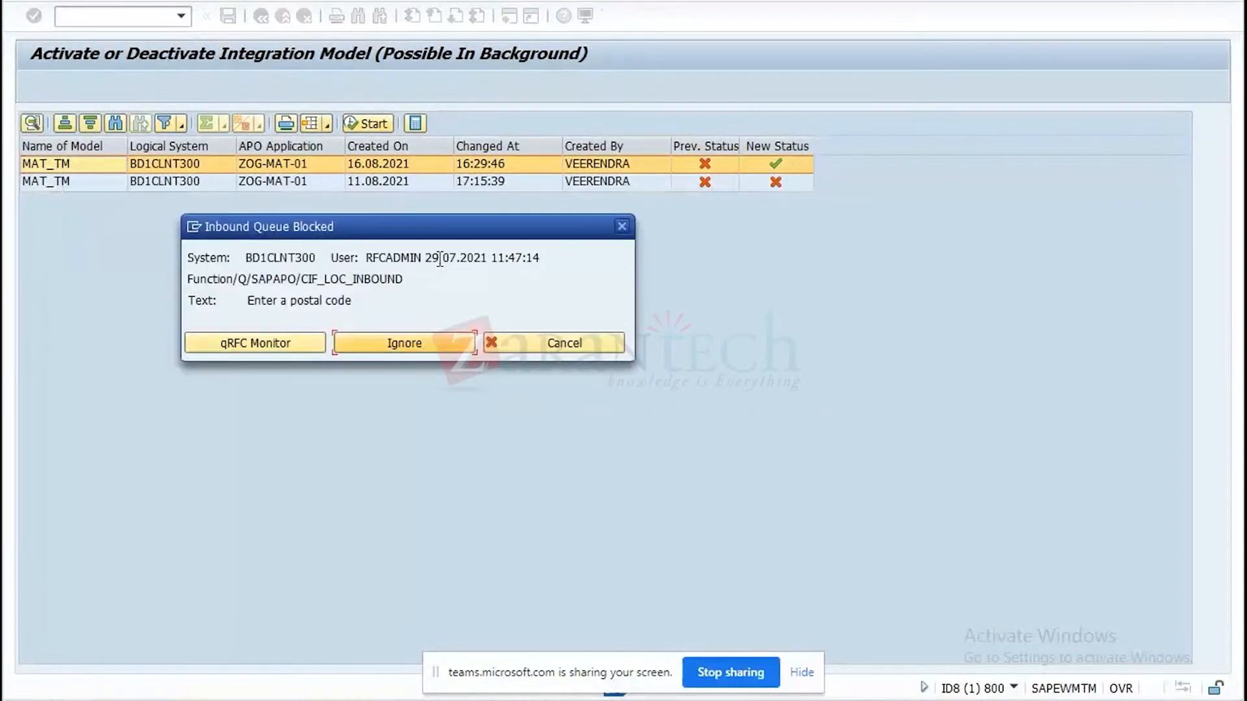
pyautogui.click(388, 345)
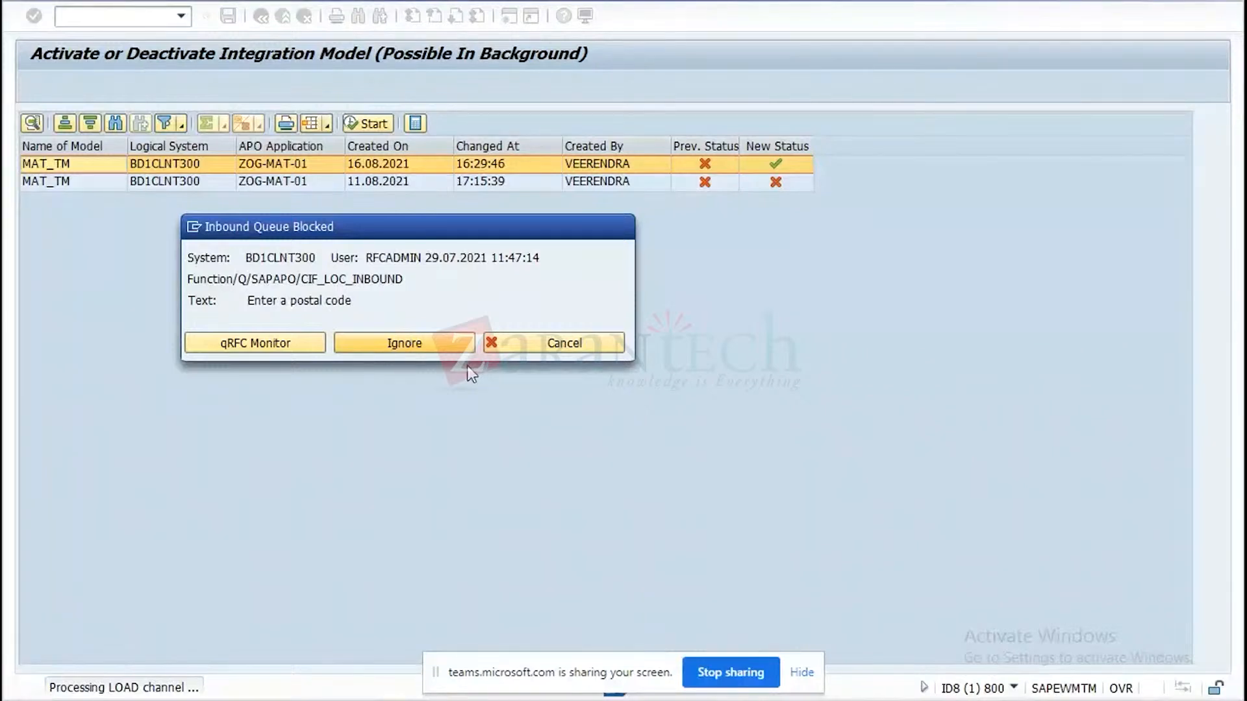
# Switch to the TMPROD-01 product display and review its properties, units of measure, packaging data and storage data.
pyautogui.click(909, 700)
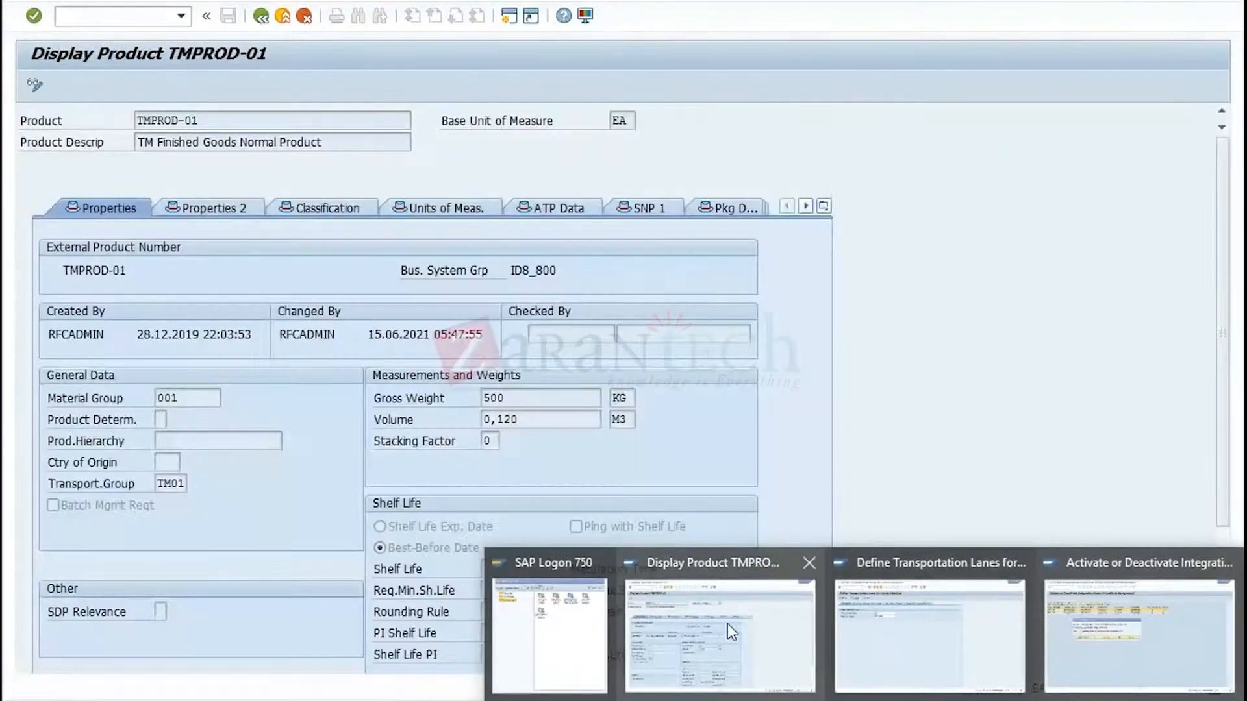
pyautogui.click(727, 623)
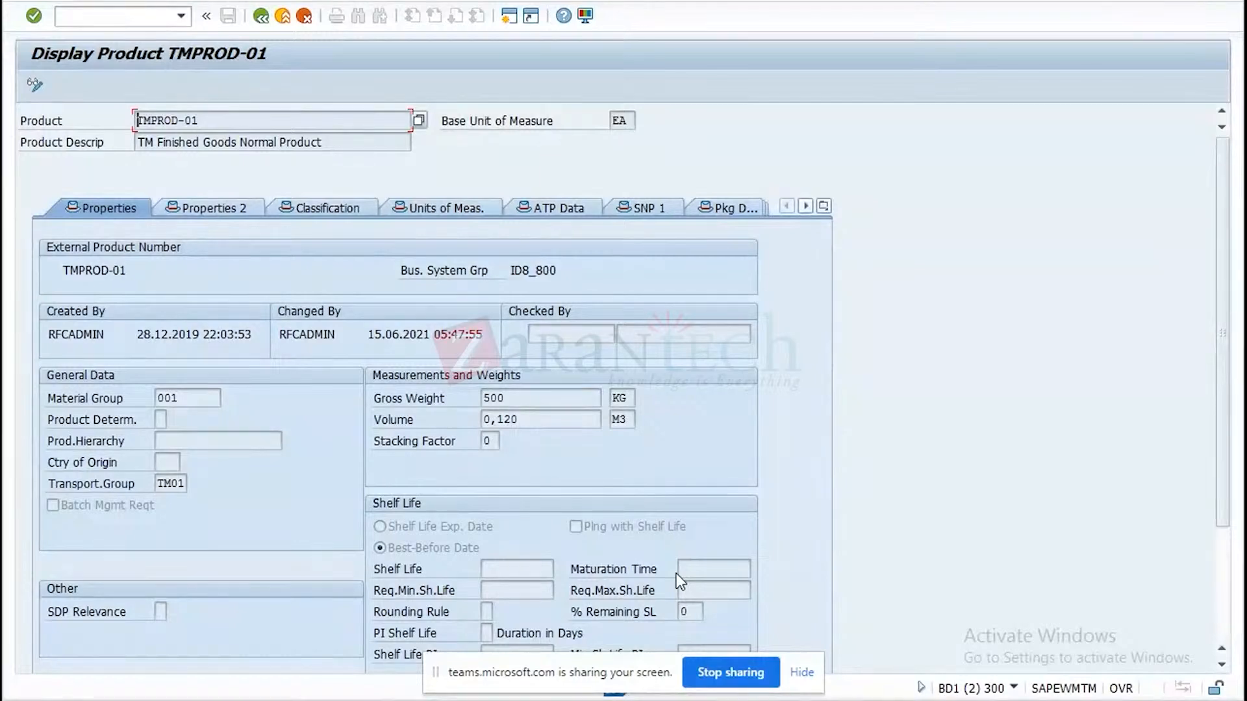
pyautogui.moveTo(1230, 482); pyautogui.dragTo(1225, 596)
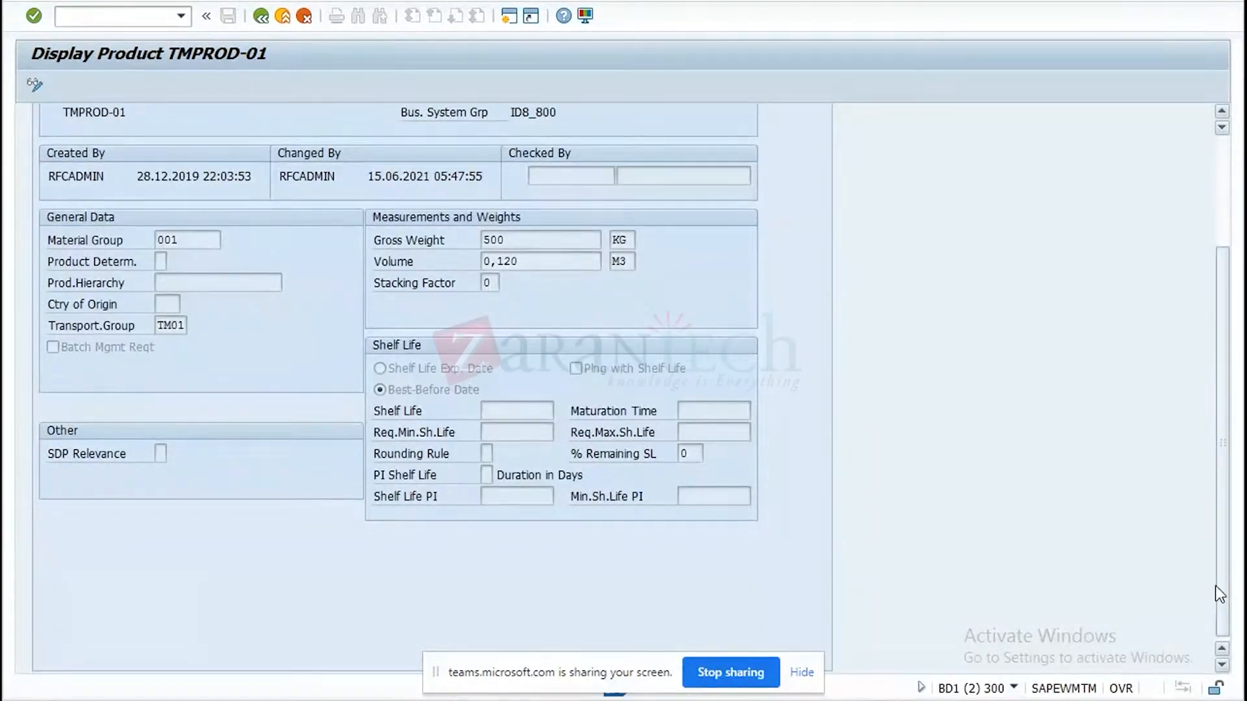
pyautogui.moveTo(1222, 585); pyautogui.dragTo(1195, 457)
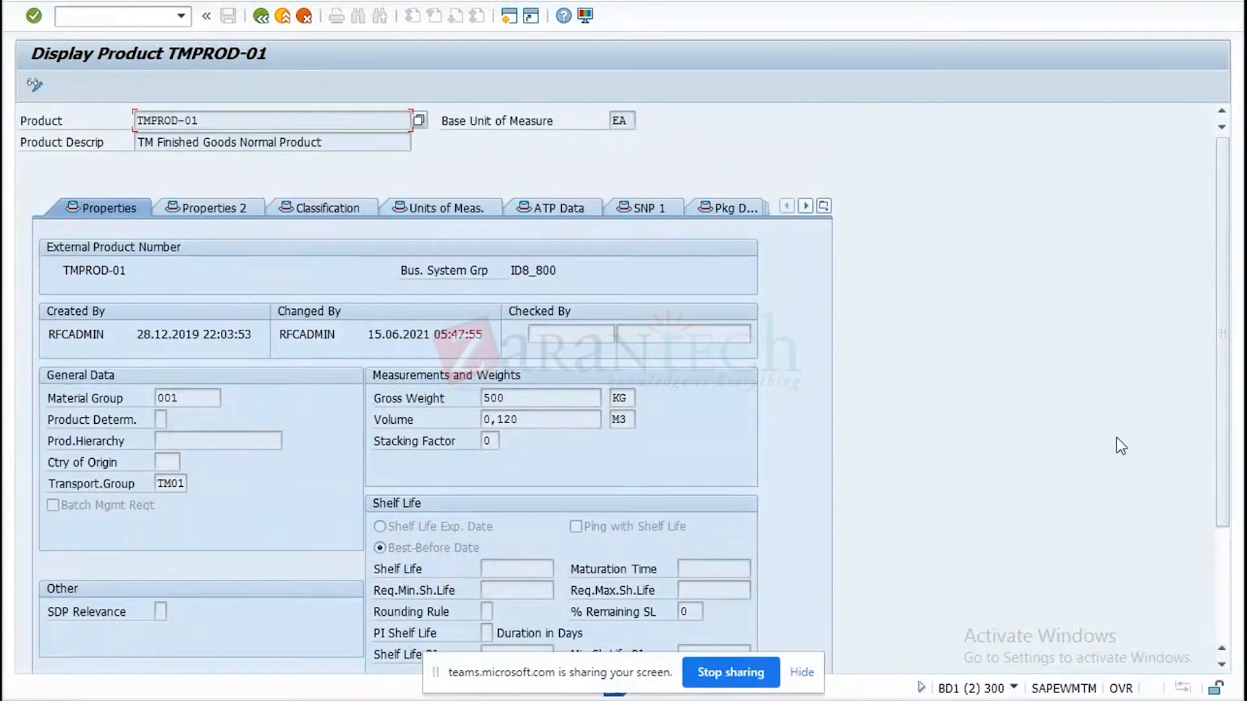
pyautogui.click(219, 207)
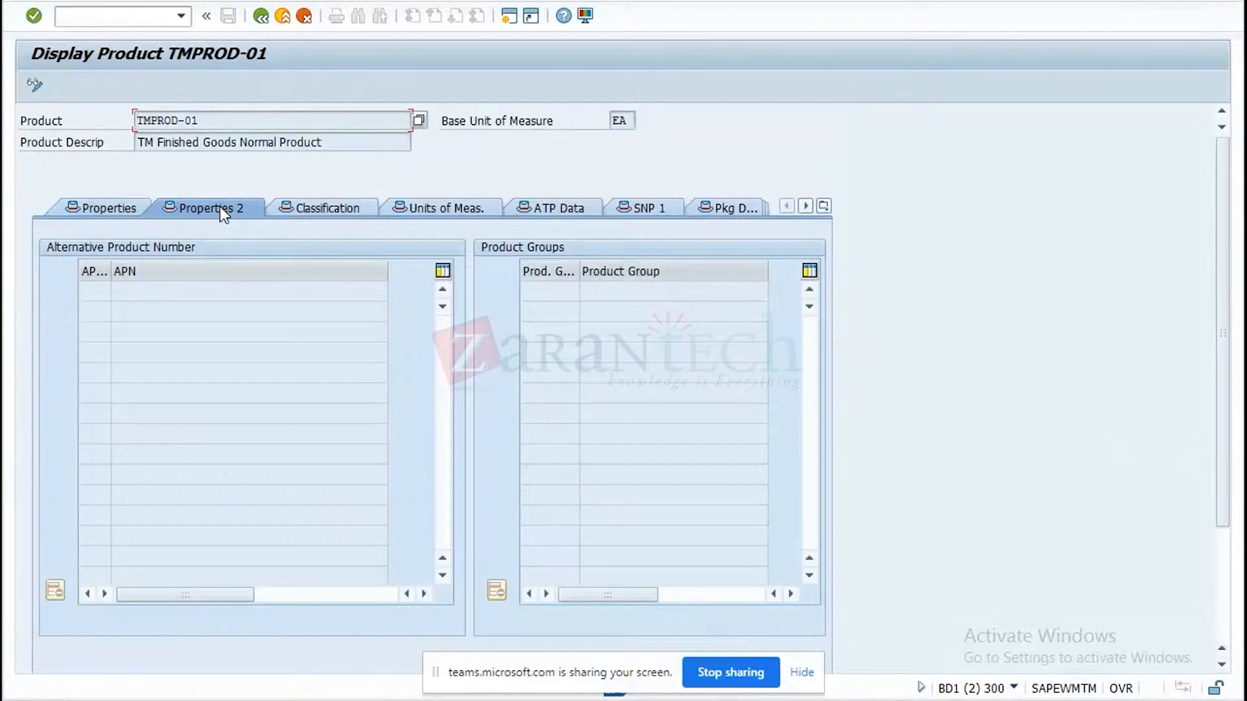
pyautogui.click(435, 214)
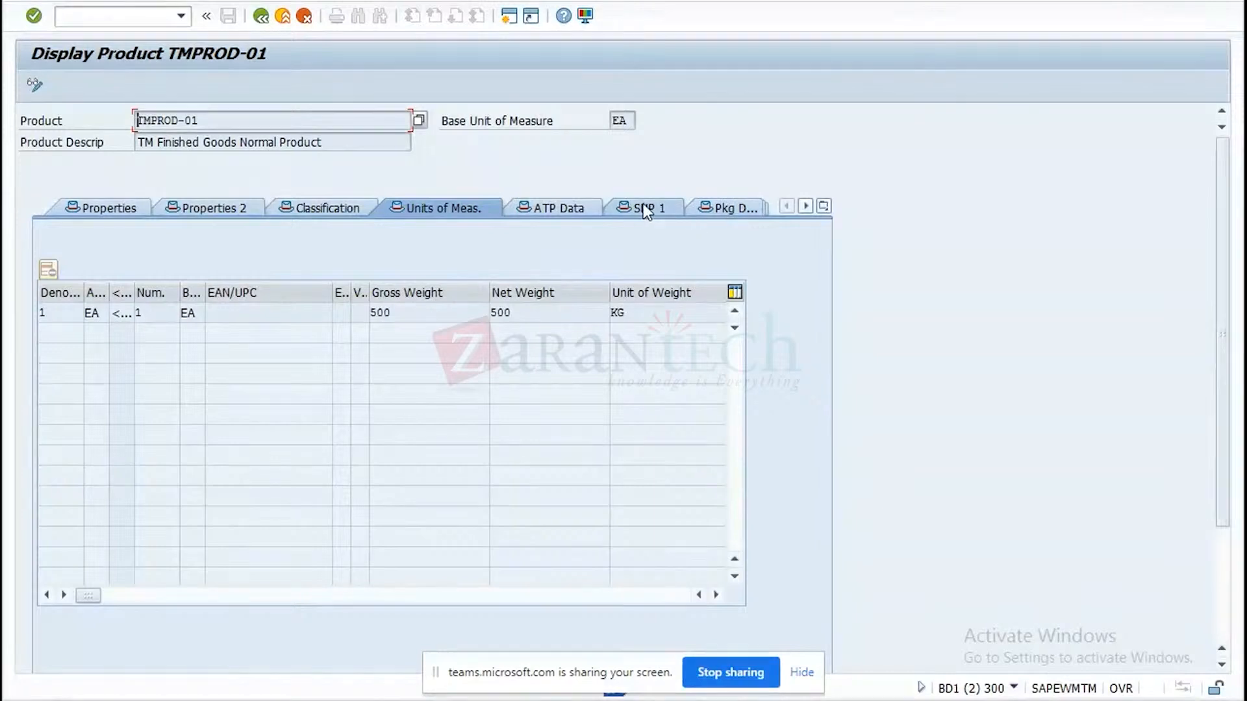
pyautogui.click(727, 207)
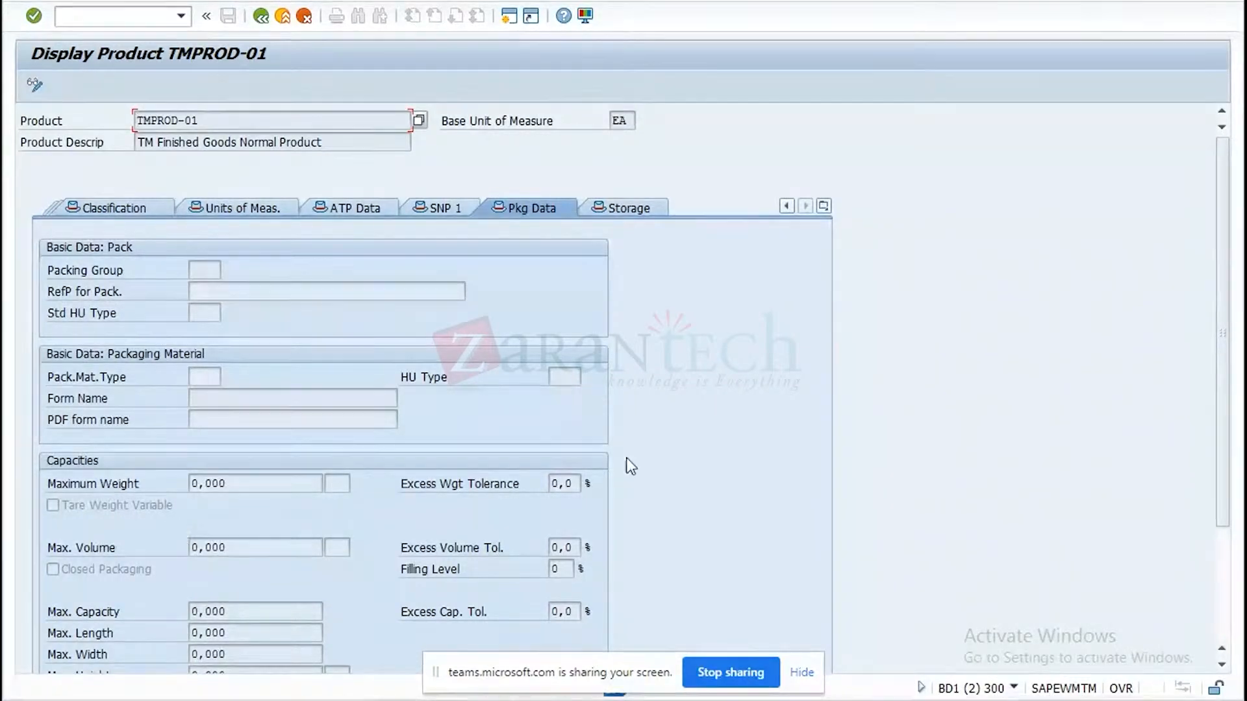
pyautogui.moveTo(1221, 477); pyautogui.dragTo(1195, 351)
pyautogui.click(637, 206)
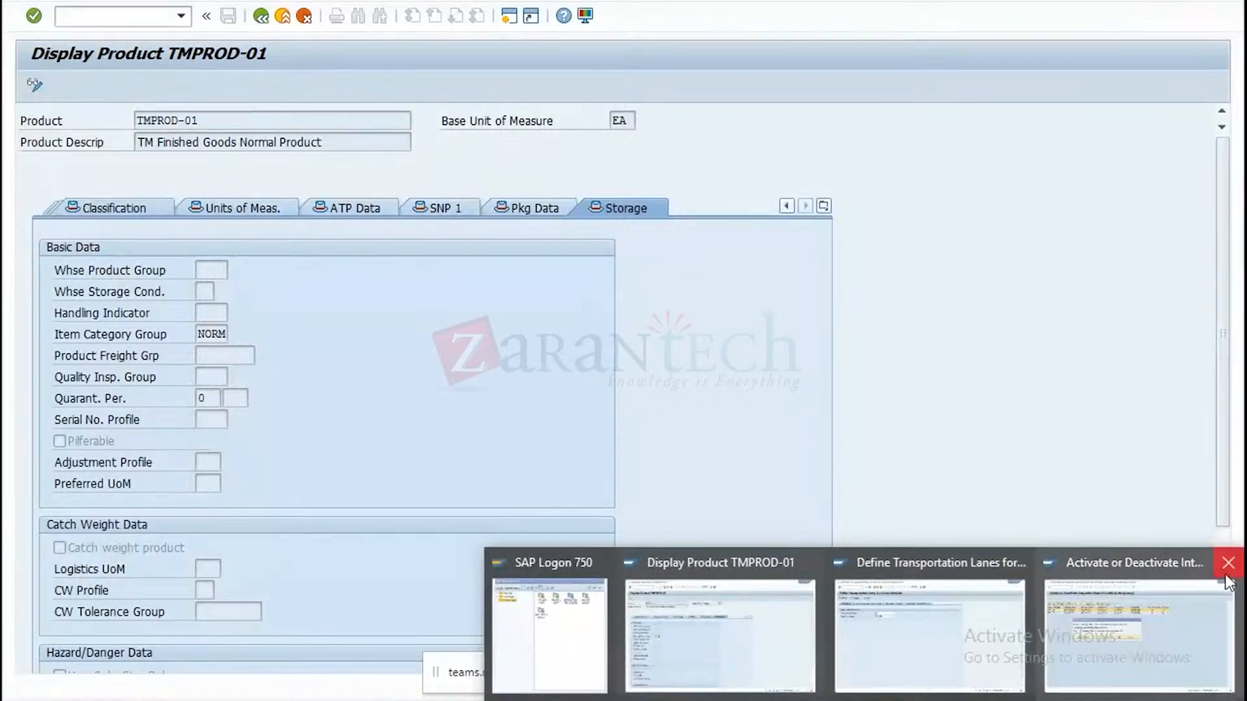
# Check the integration model activation, alternating with the product display, and decline branching to the application log.
pyautogui.click(1232, 572)
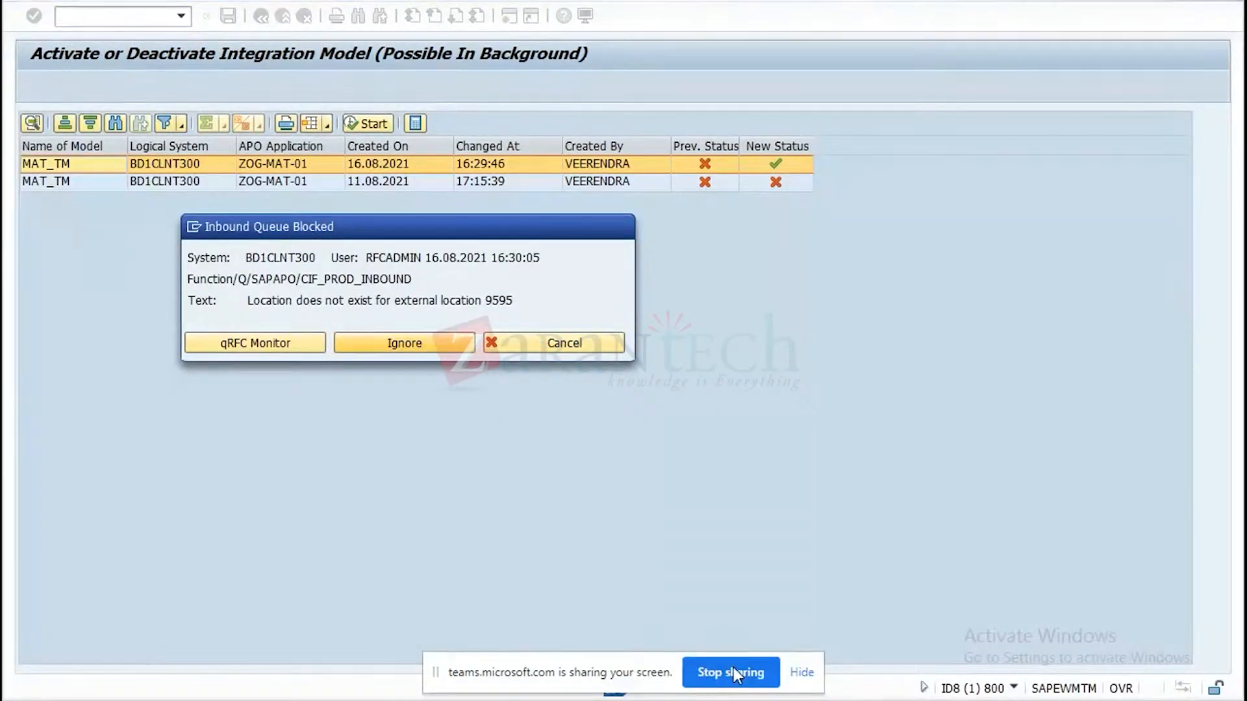
pyautogui.click(900, 700)
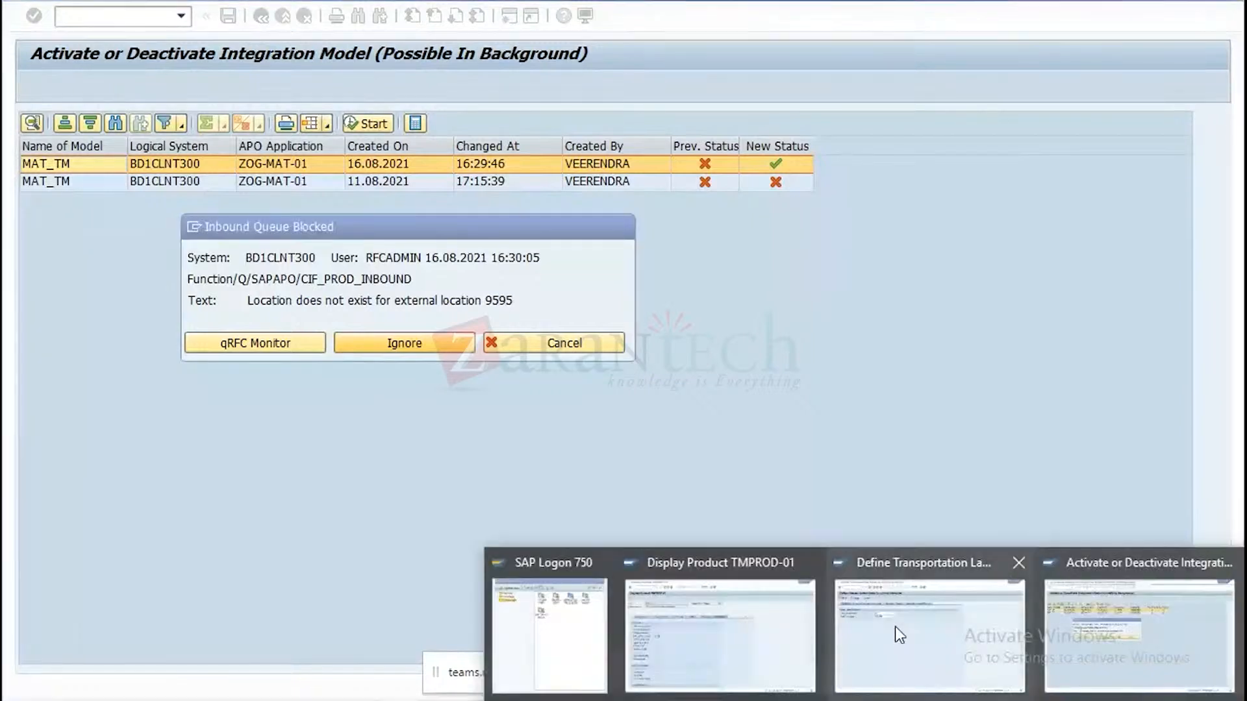
pyautogui.click(761, 634)
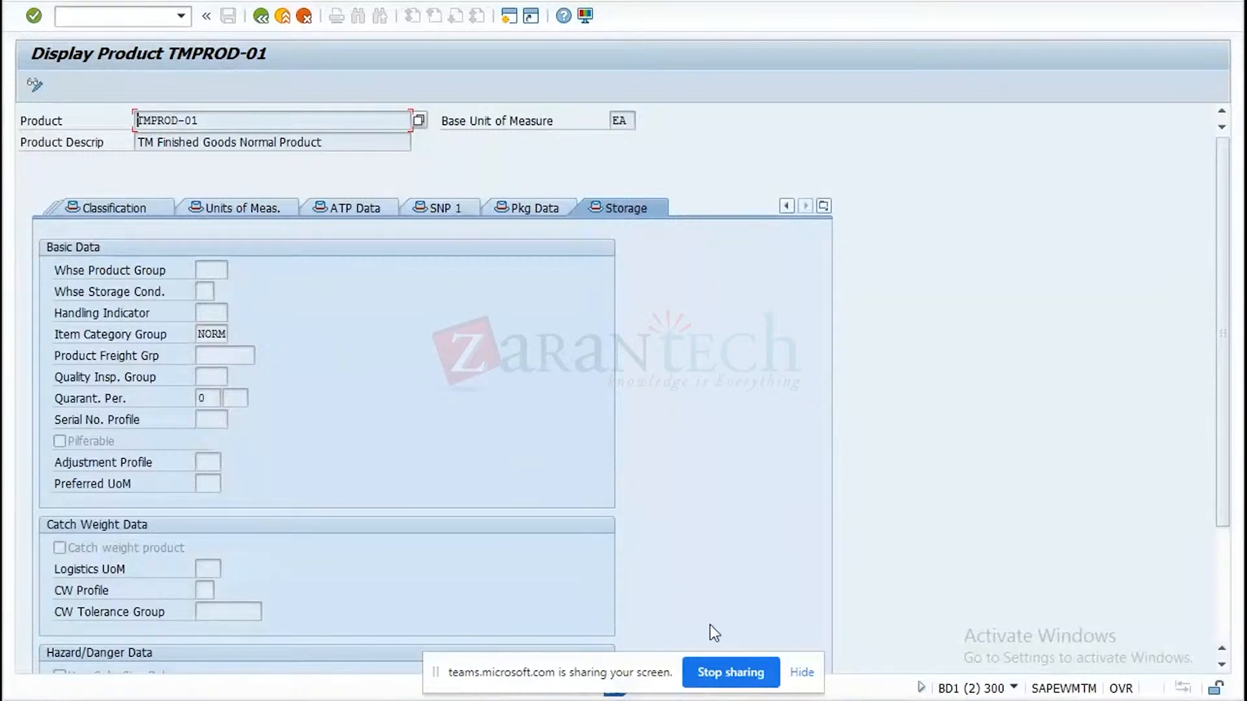
pyautogui.click(910, 700)
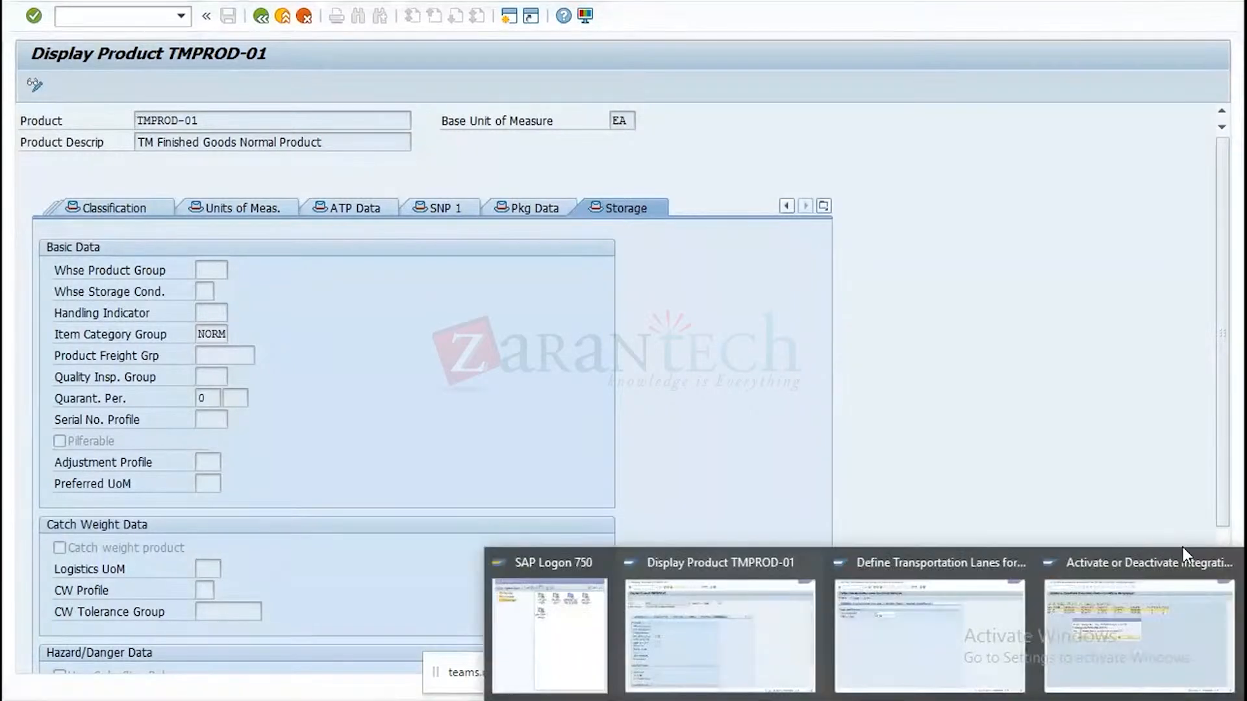
pyautogui.click(1208, 578)
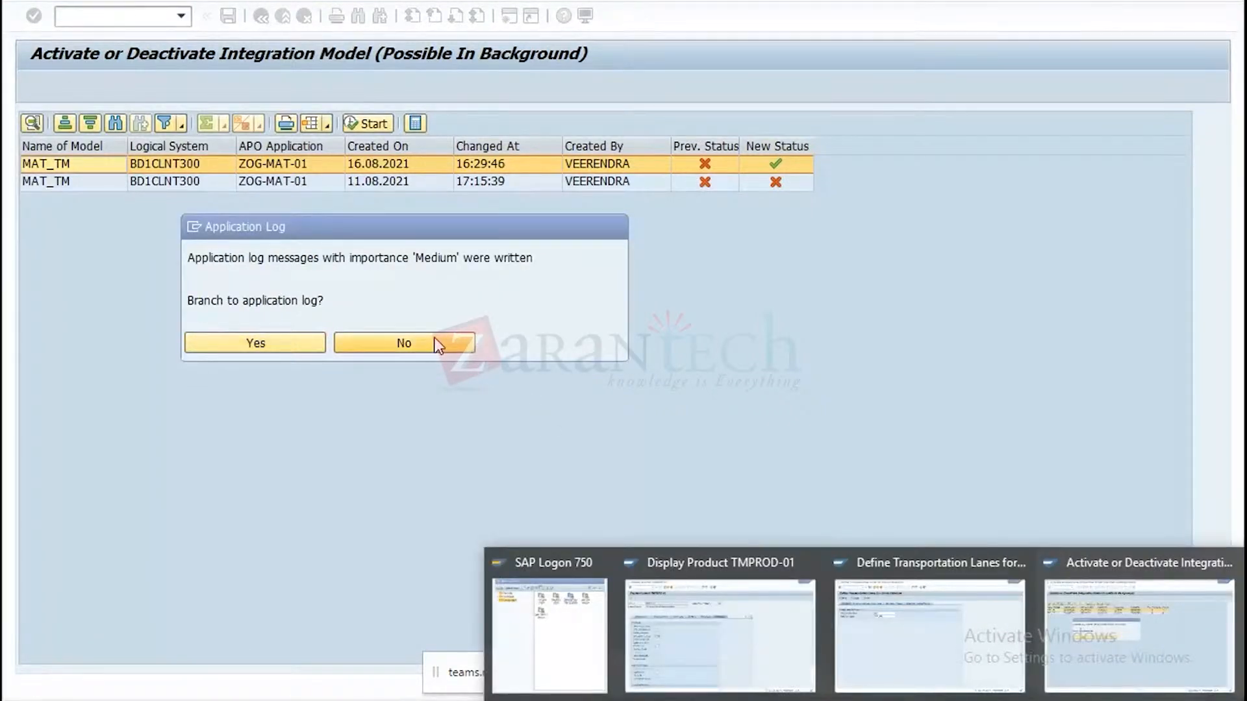
pyautogui.click(437, 344)
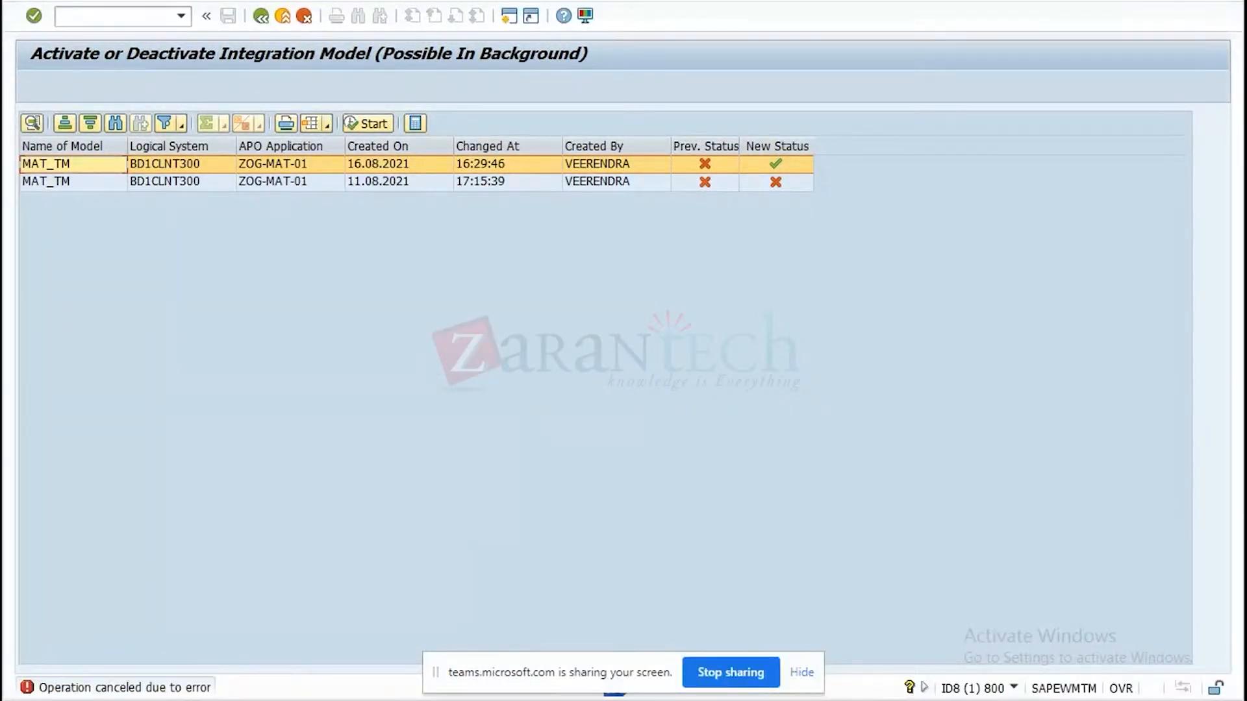
# Go from the transportation lanes window back to TMPROD-01, examine the possible product freight groups and review the remaining storage data.
pyautogui.click(869, 626)
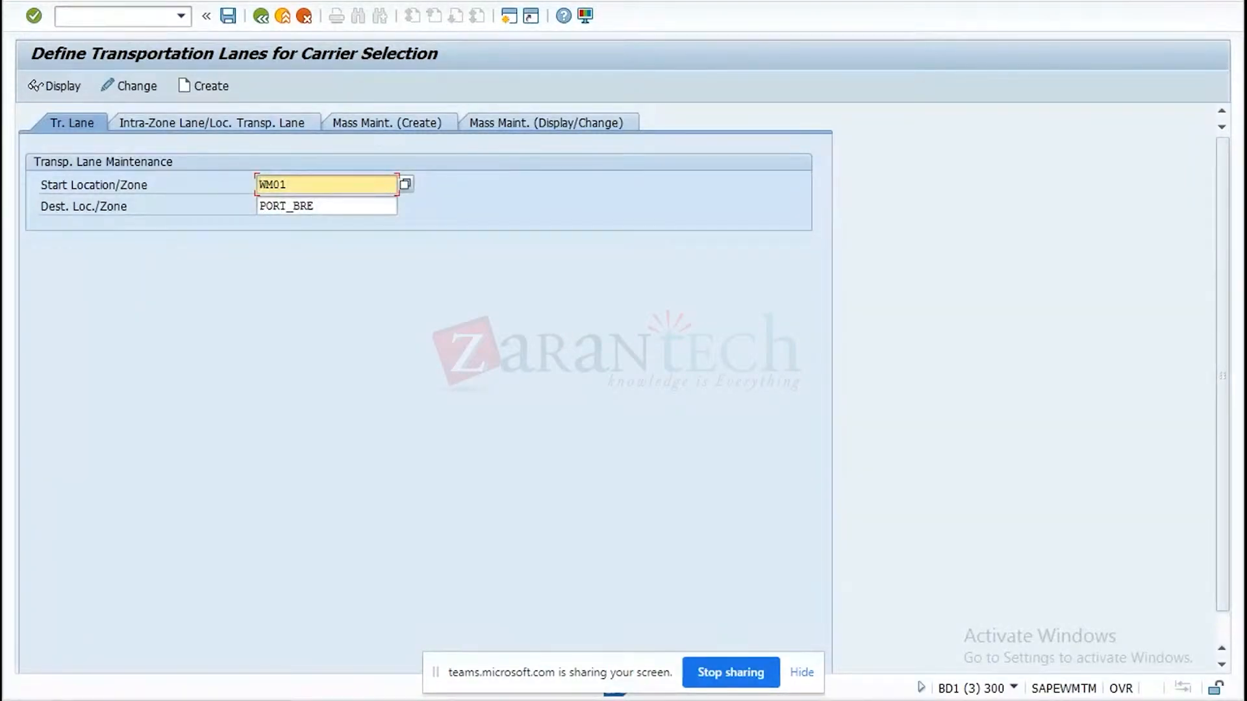
pyautogui.click(759, 700)
pyautogui.click(755, 608)
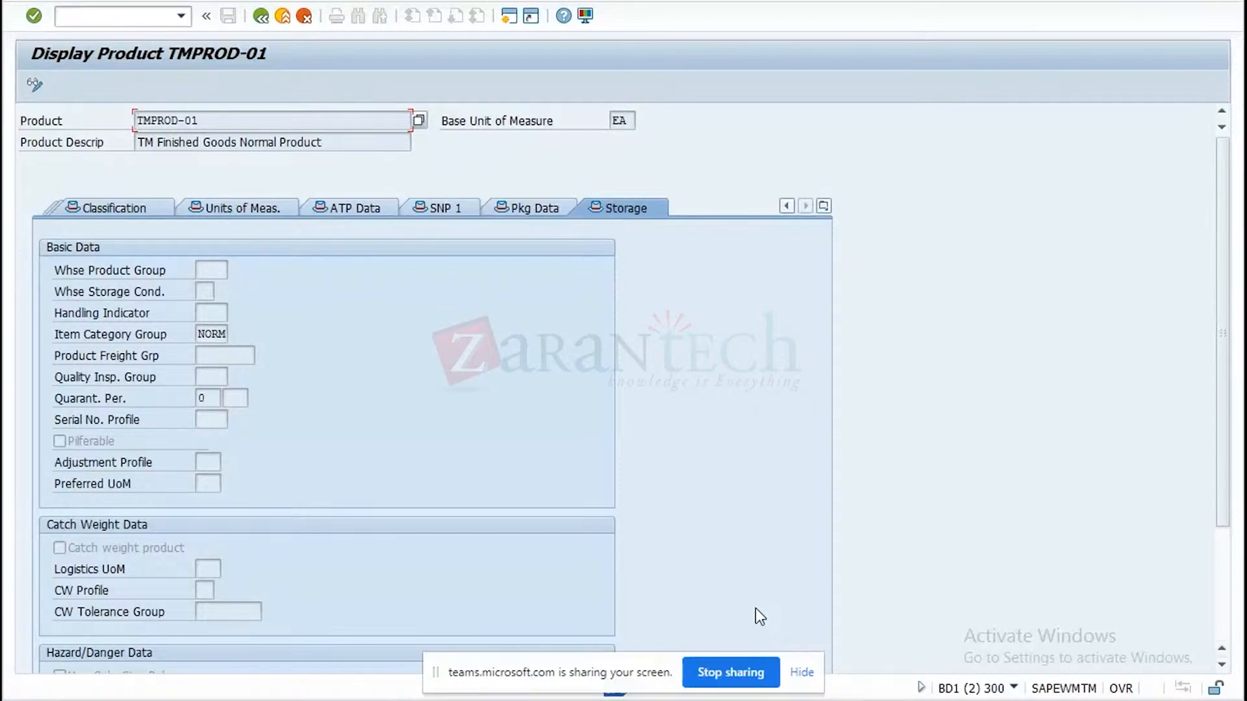
pyautogui.click(221, 358)
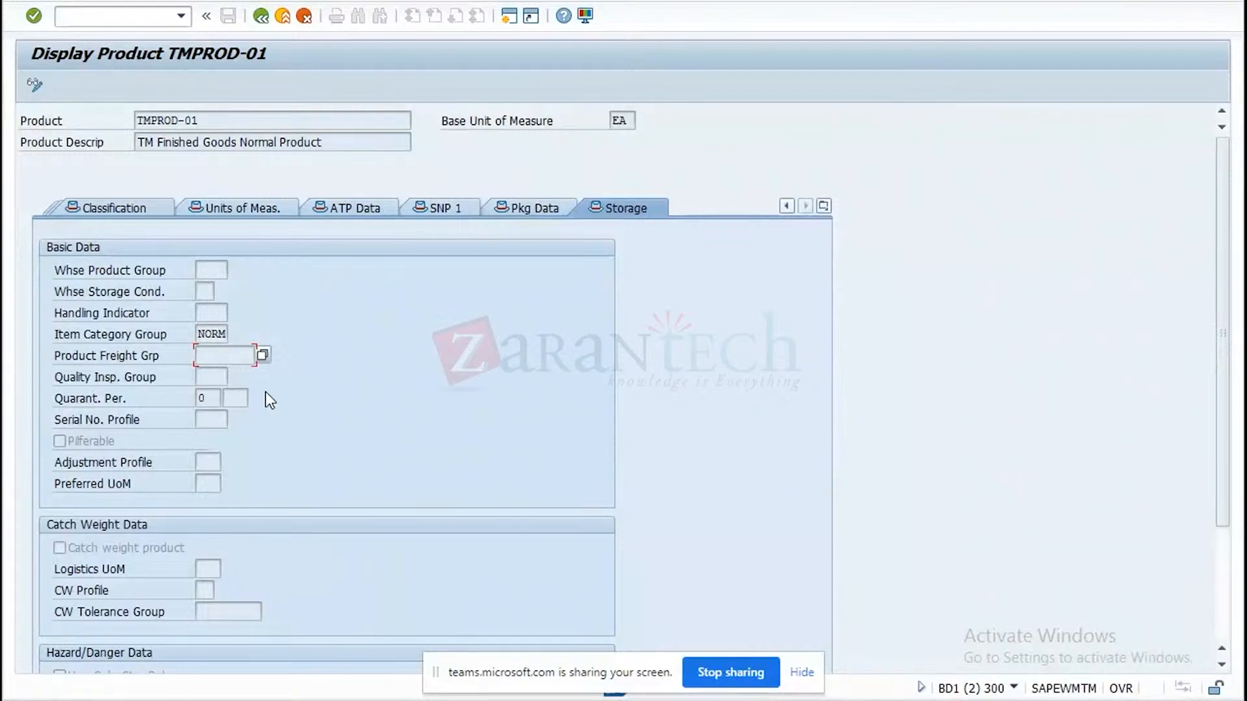
pyautogui.click(263, 354)
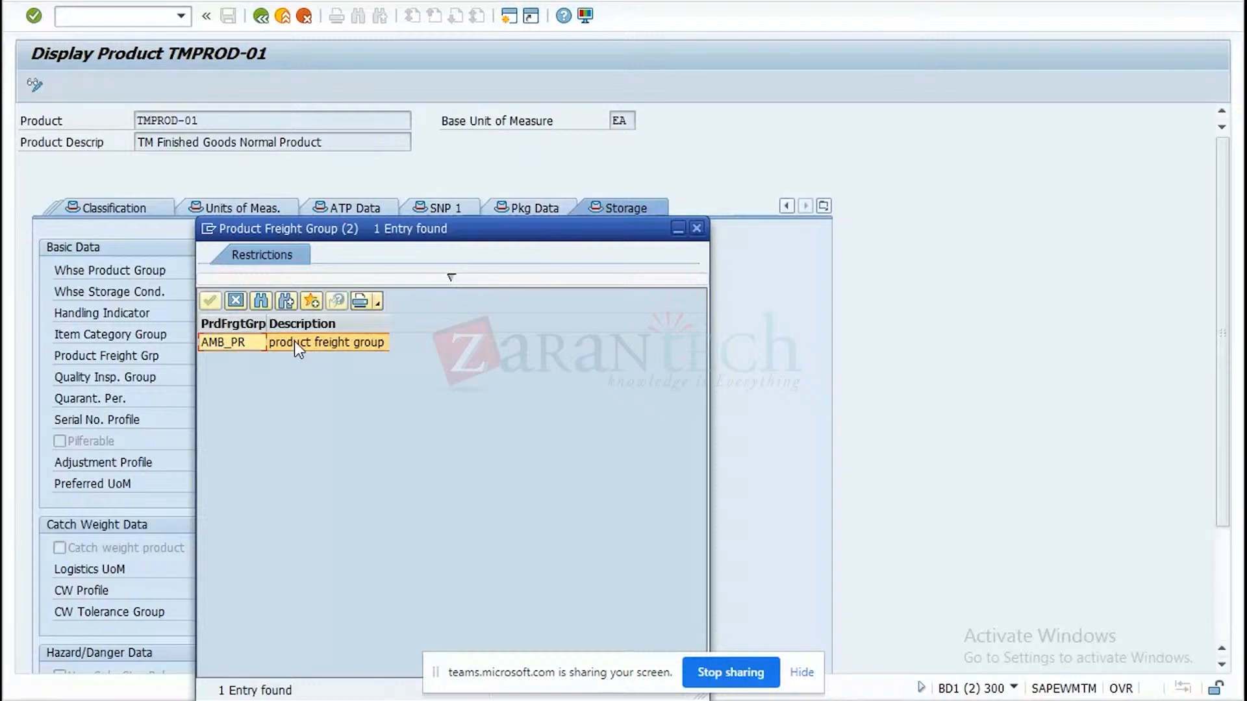
pyautogui.click(697, 229)
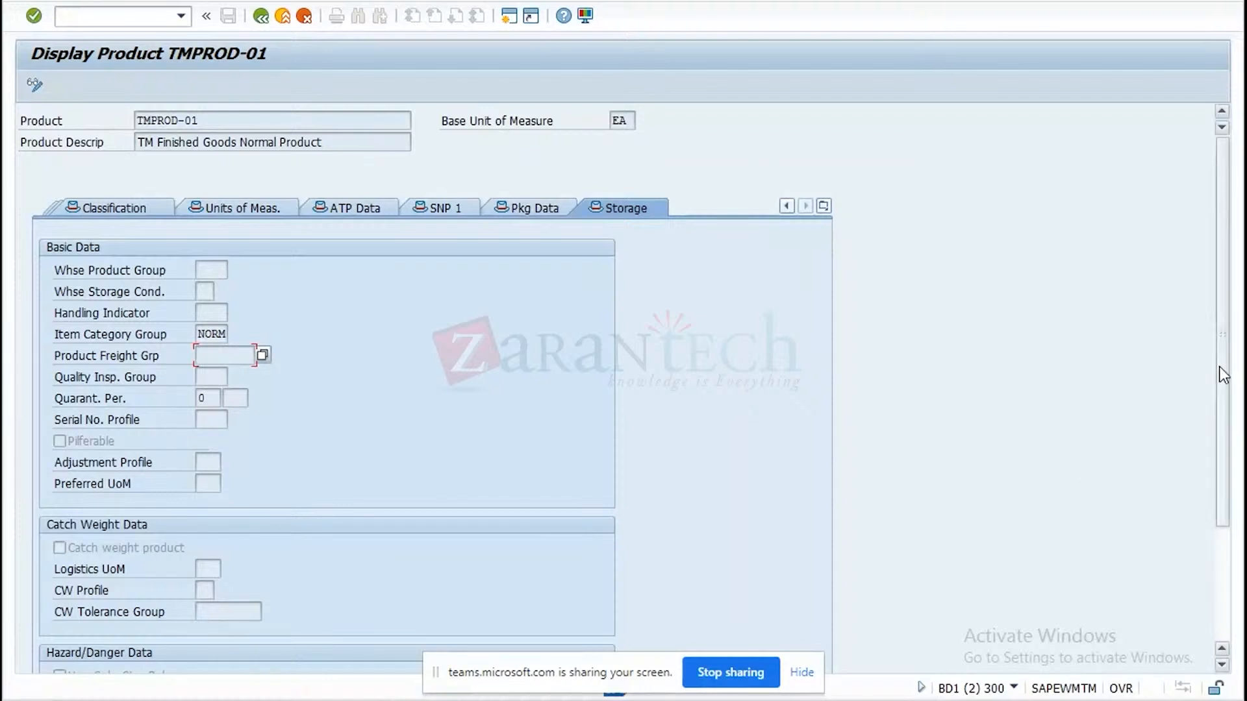
pyautogui.scroll(-3, 1223, 463)
pyautogui.scroll(-1, 1223, 463)
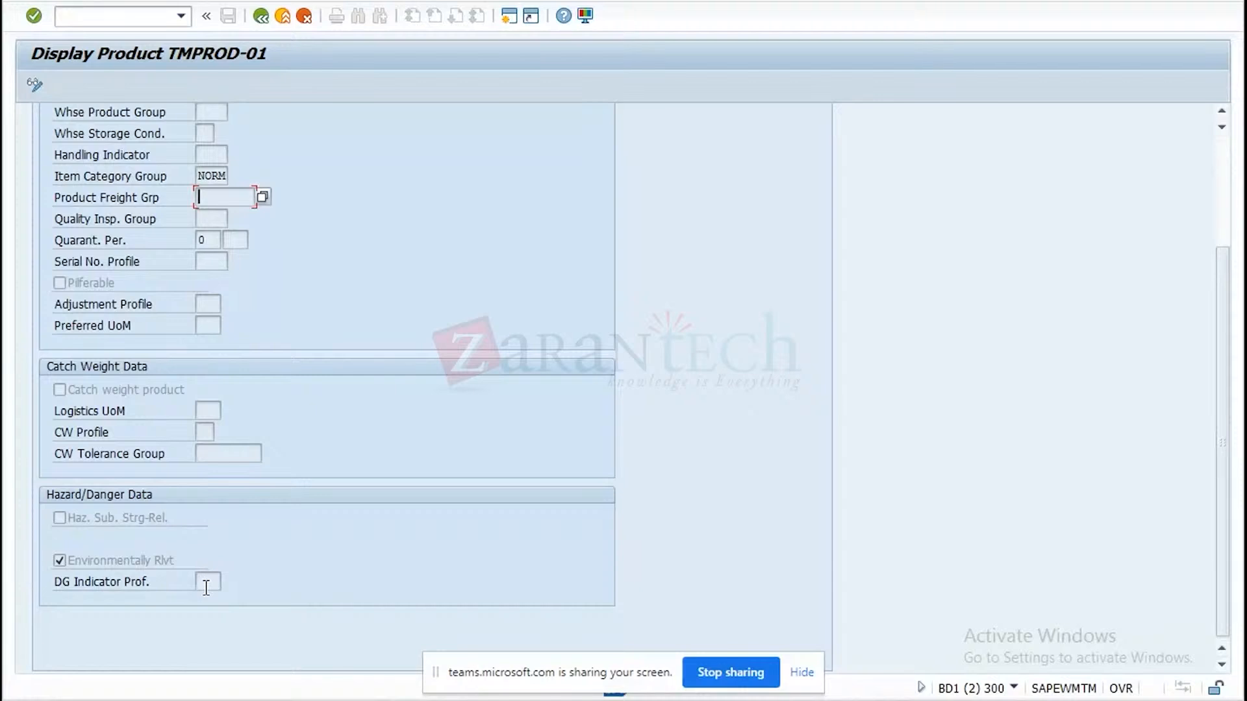
# Leave the product master, collapse the Master Data folder and run transaction SPRO to display the SAP Reference IMG.
pyautogui.click(262, 17)
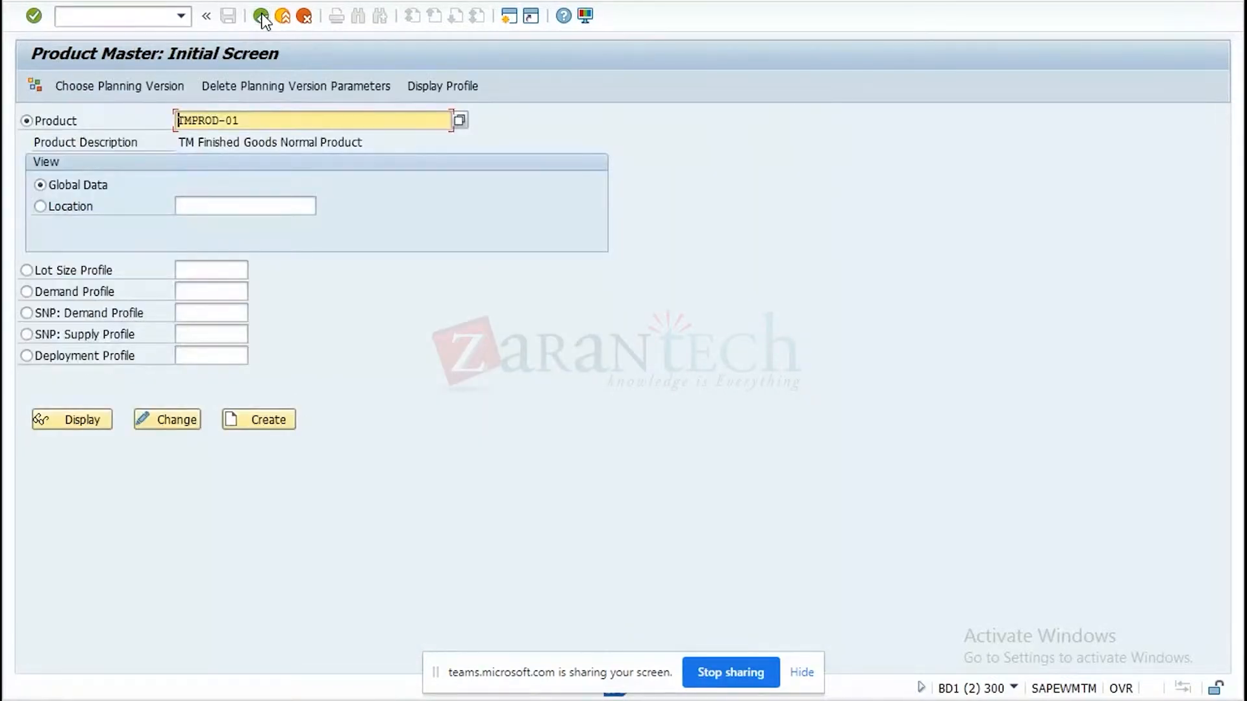
pyautogui.click(262, 17)
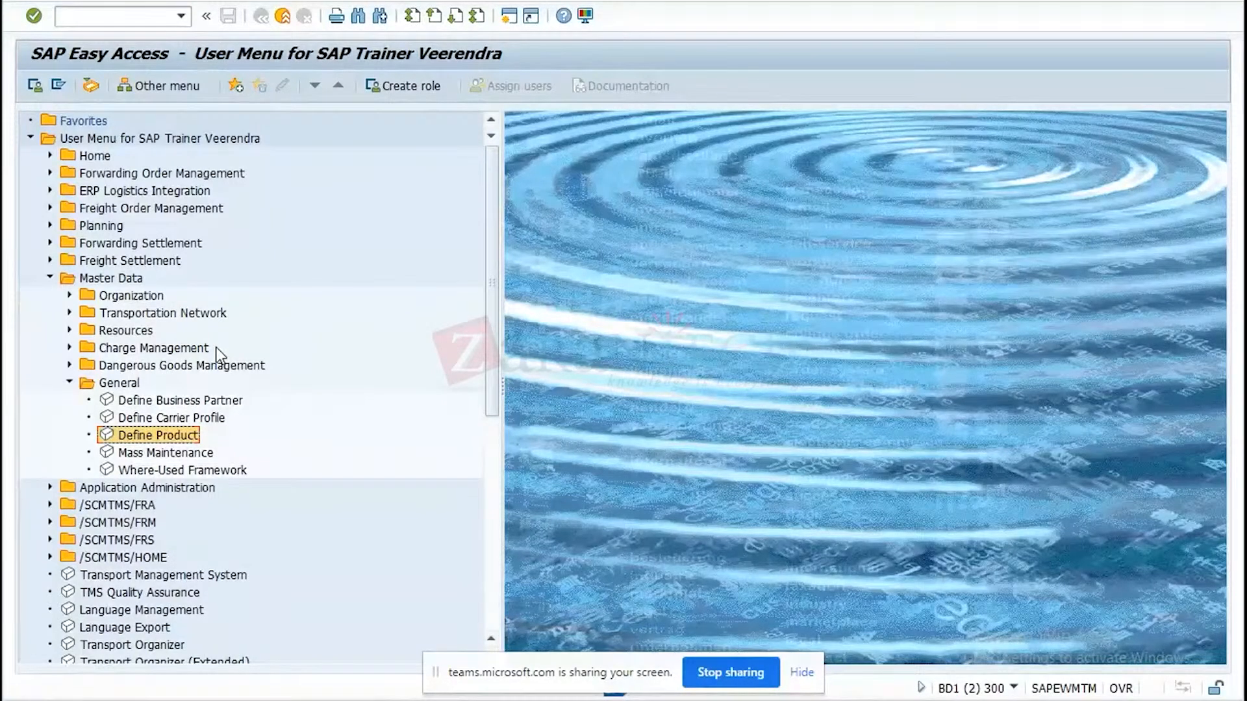
pyautogui.click(50, 278)
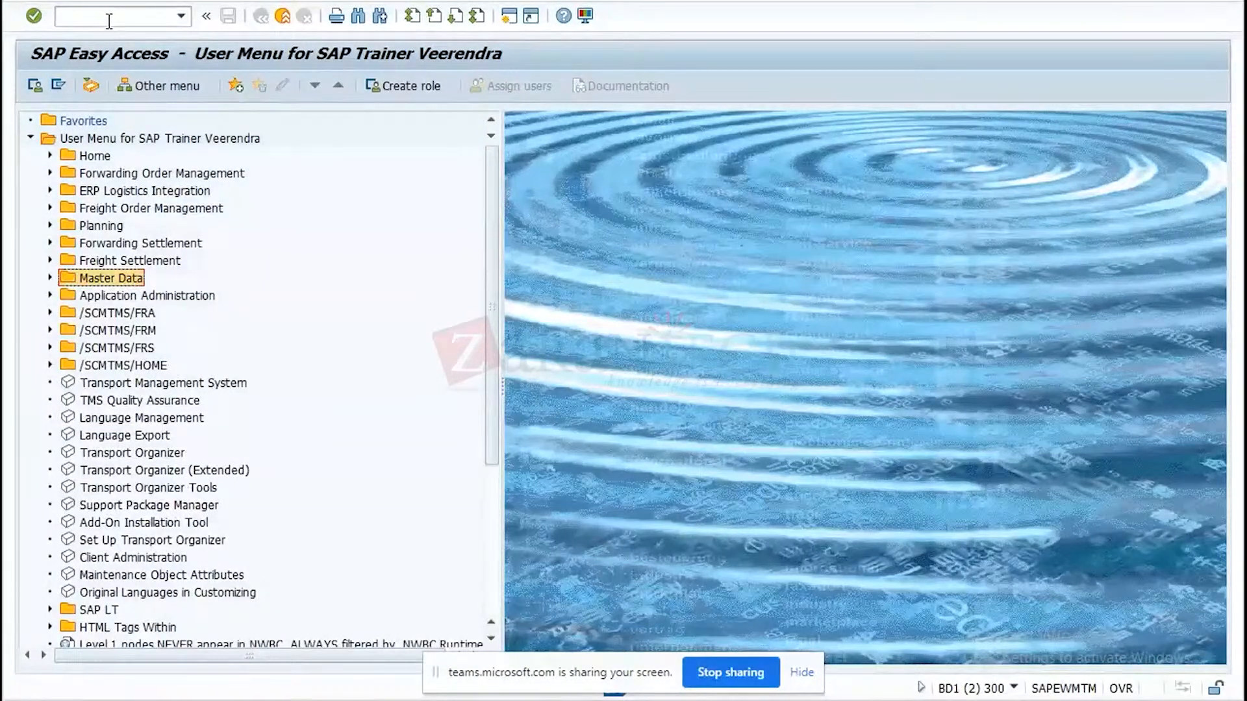
pyautogui.click(109, 18)
pyautogui.write('sp')
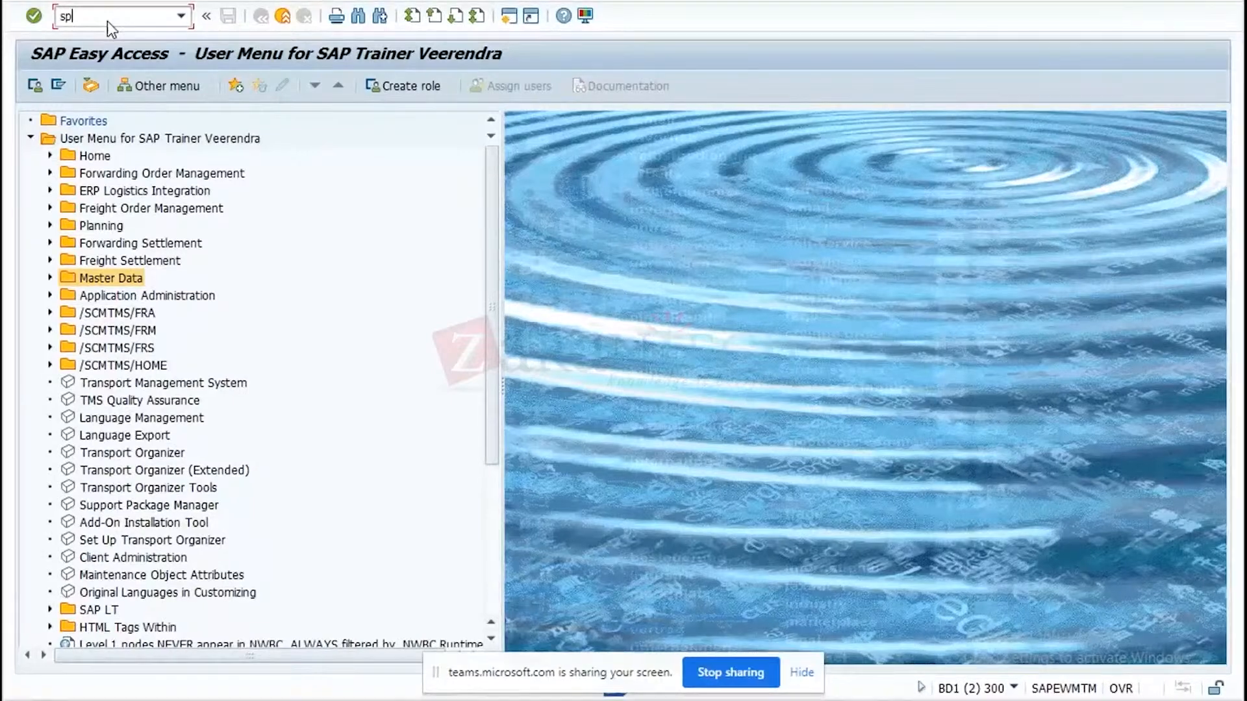
pyautogui.write('ro')
pyautogui.press('Return')
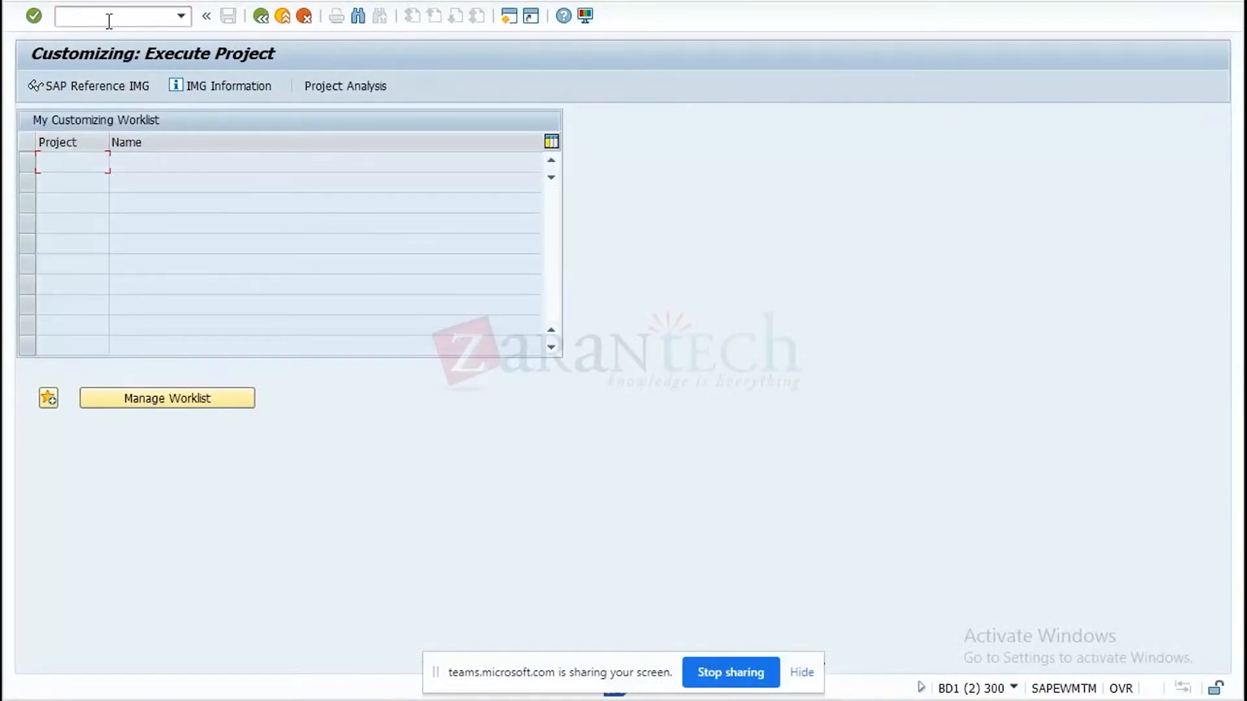
pyautogui.click(115, 83)
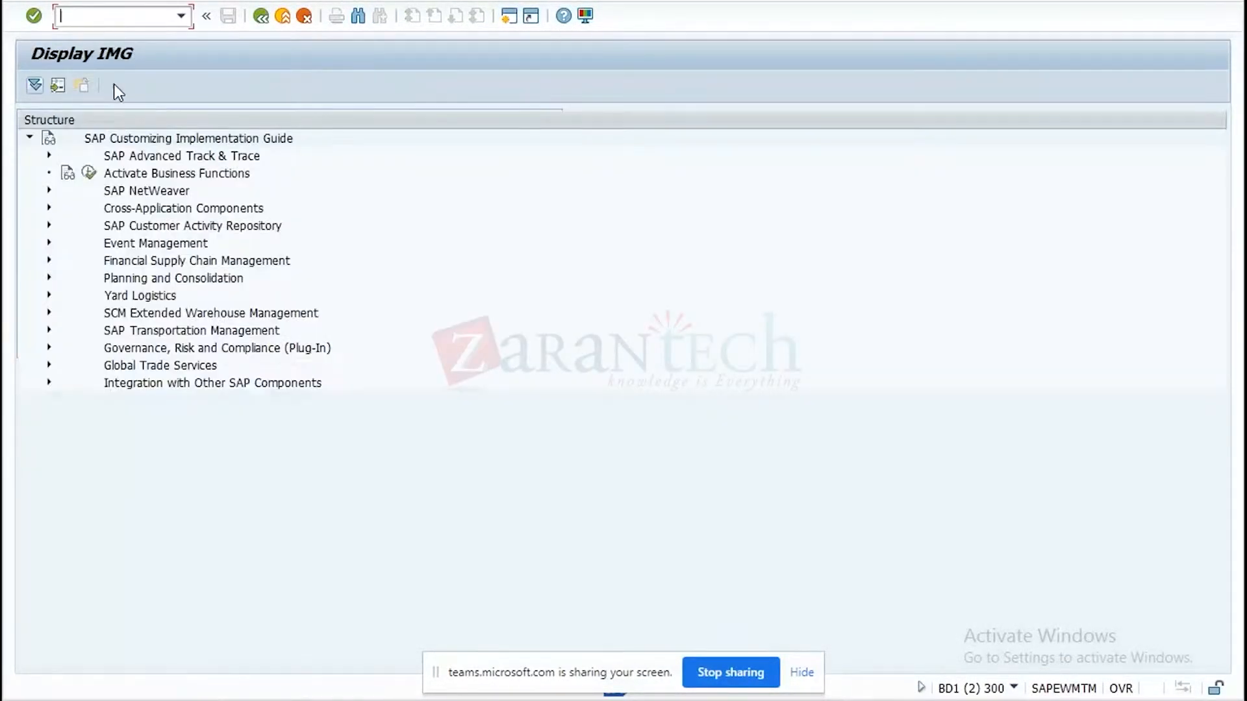
# Expand SAP Transportation Management down to Transportation Management in the IMG and look over the activities under Settings in SCM Basis.
pyautogui.click(50, 331)
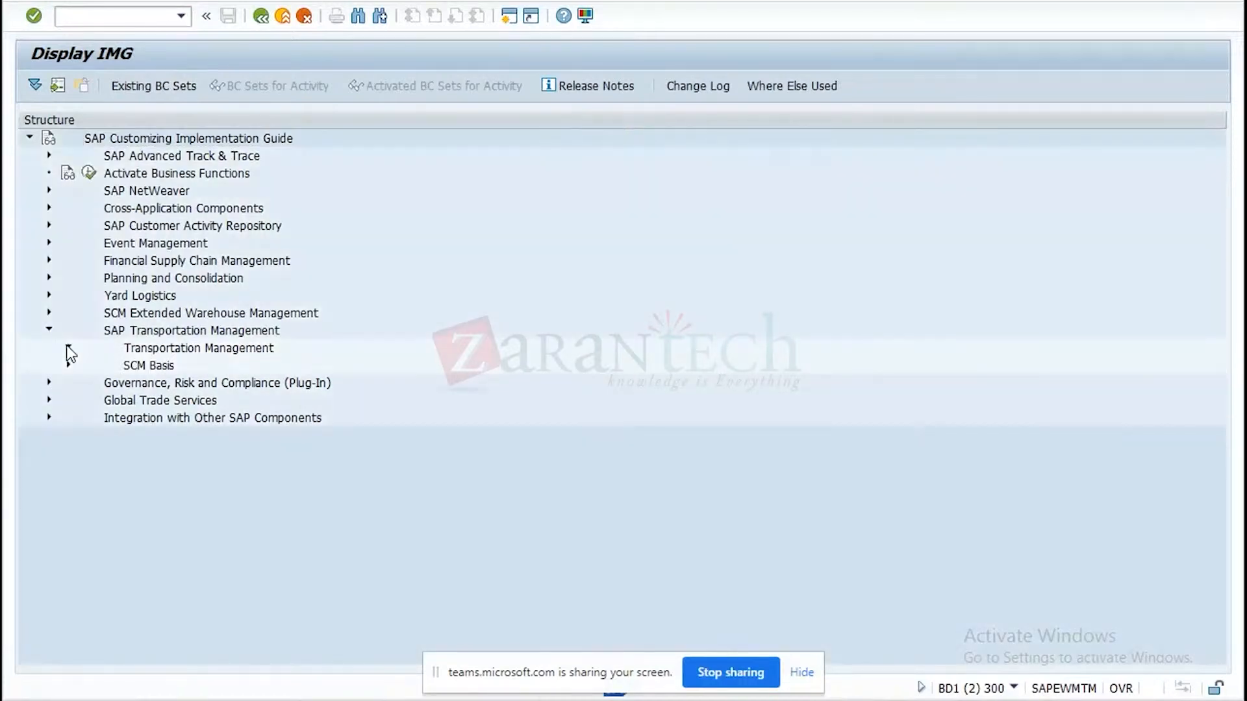
pyautogui.click(68, 347)
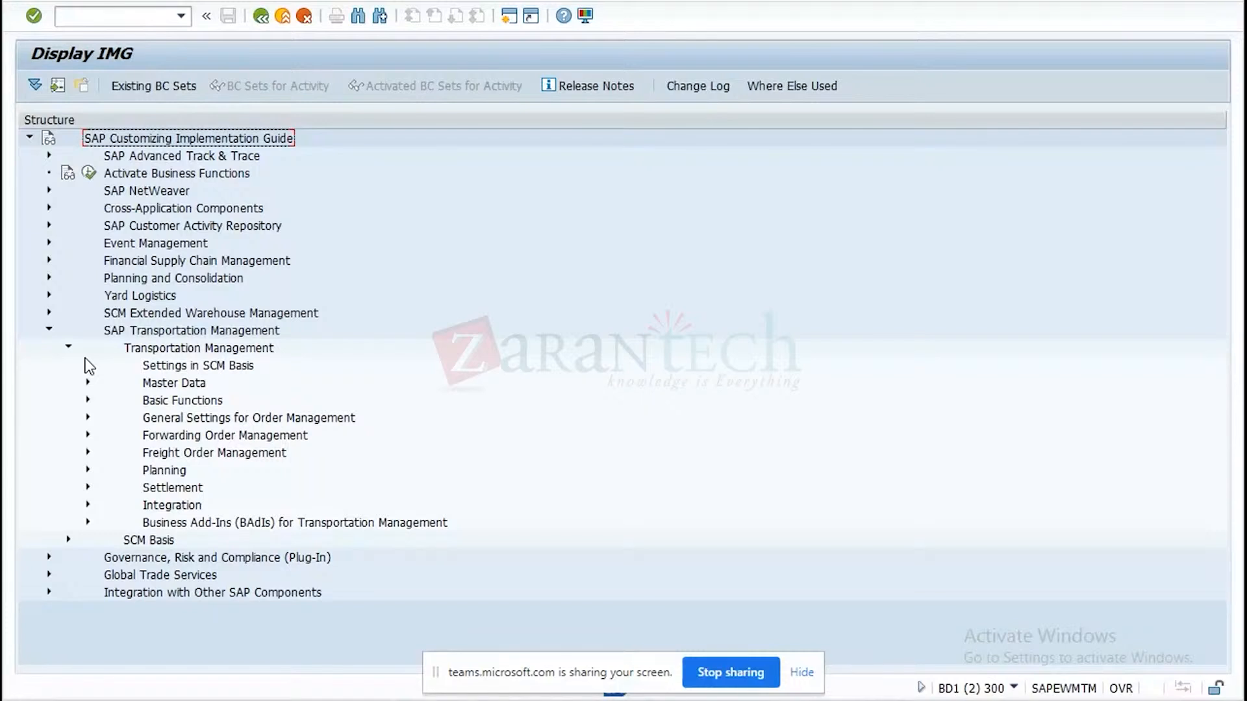
pyautogui.click(88, 366)
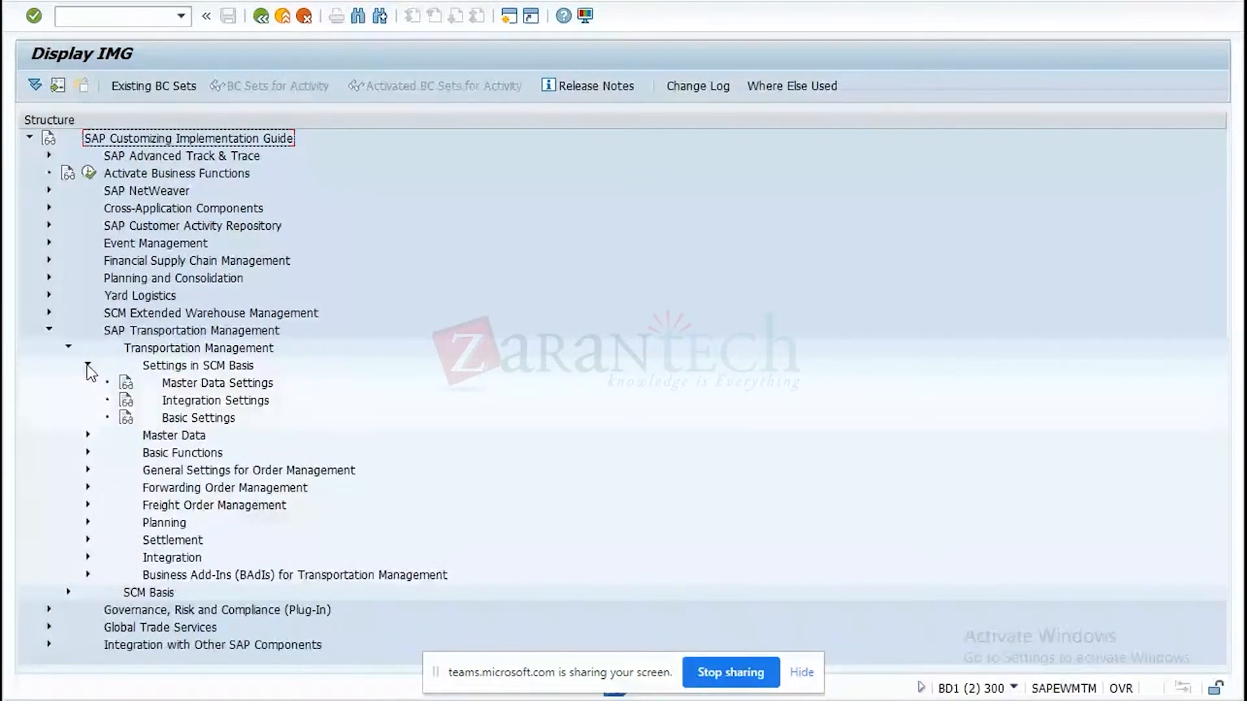
pyautogui.click(88, 366)
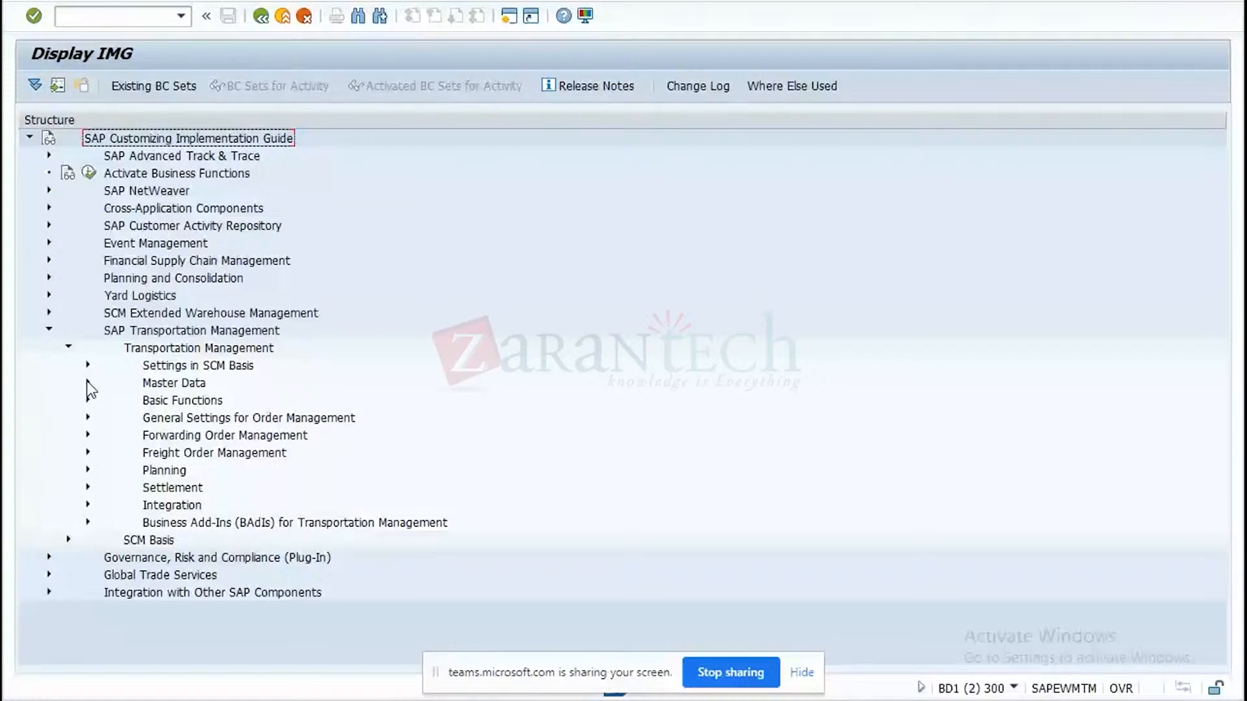
# Under Transportation Management, expand Basic Functions and its General Settings to list their customizing activities.
pyautogui.click(69, 540)
pyautogui.click(68, 295)
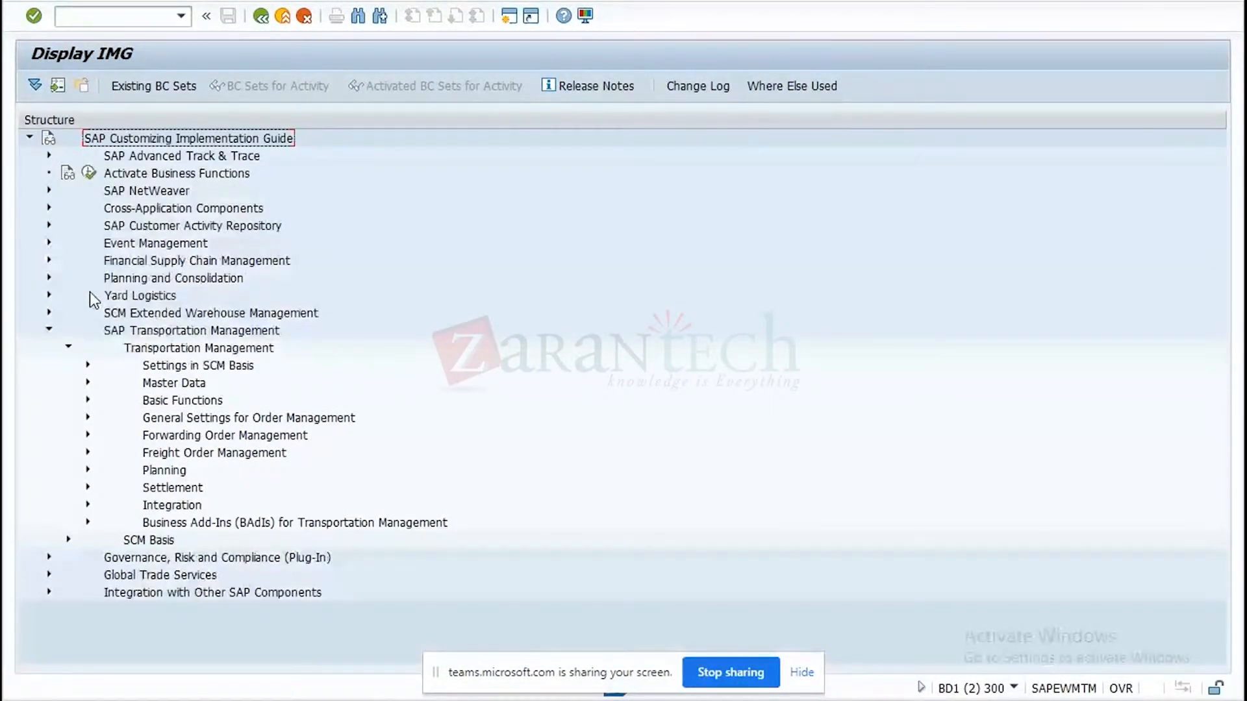
pyautogui.click(88, 400)
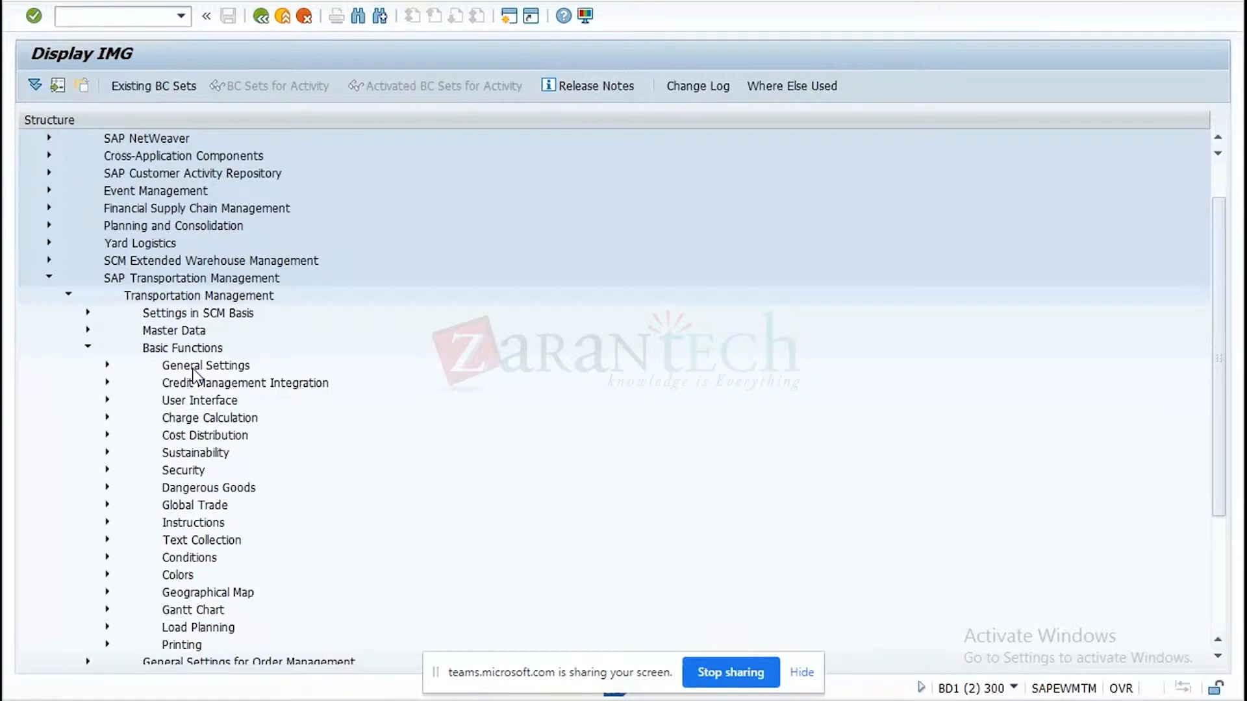
pyautogui.click(108, 366)
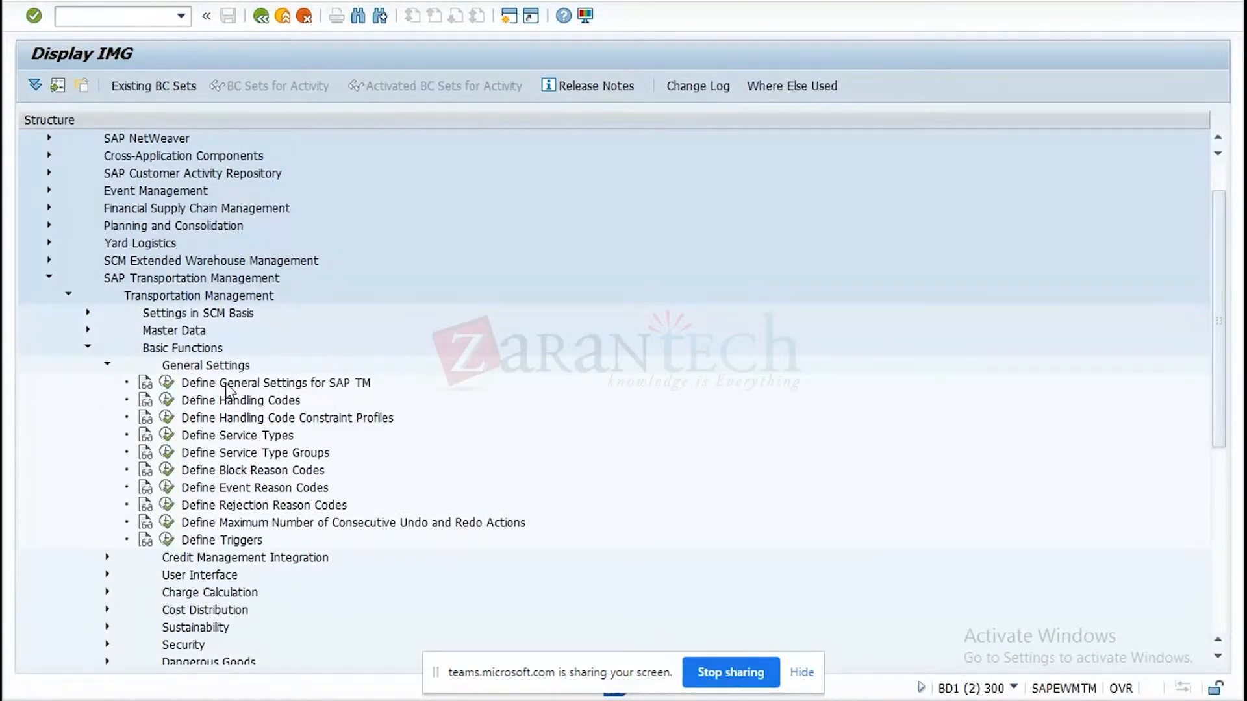
# View the Define Handling Codes overview, return to the IMG and read the activity's documentation.
pyautogui.click(166, 403)
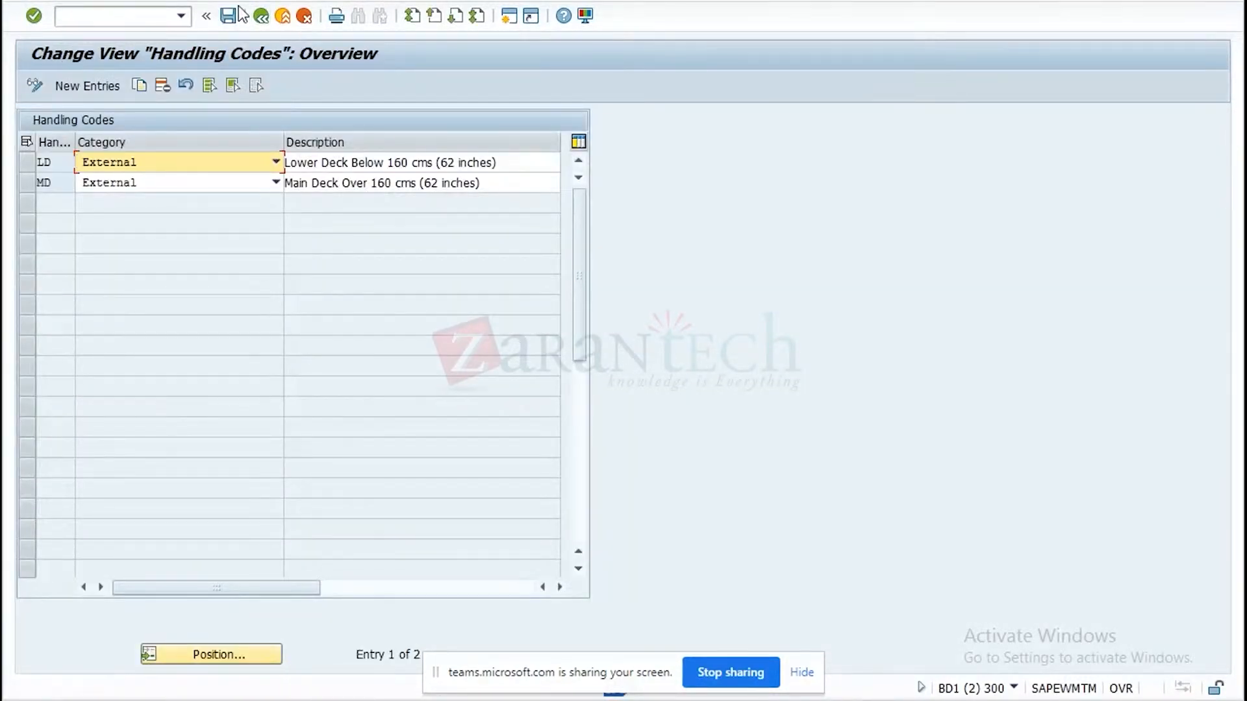
pyautogui.click(261, 15)
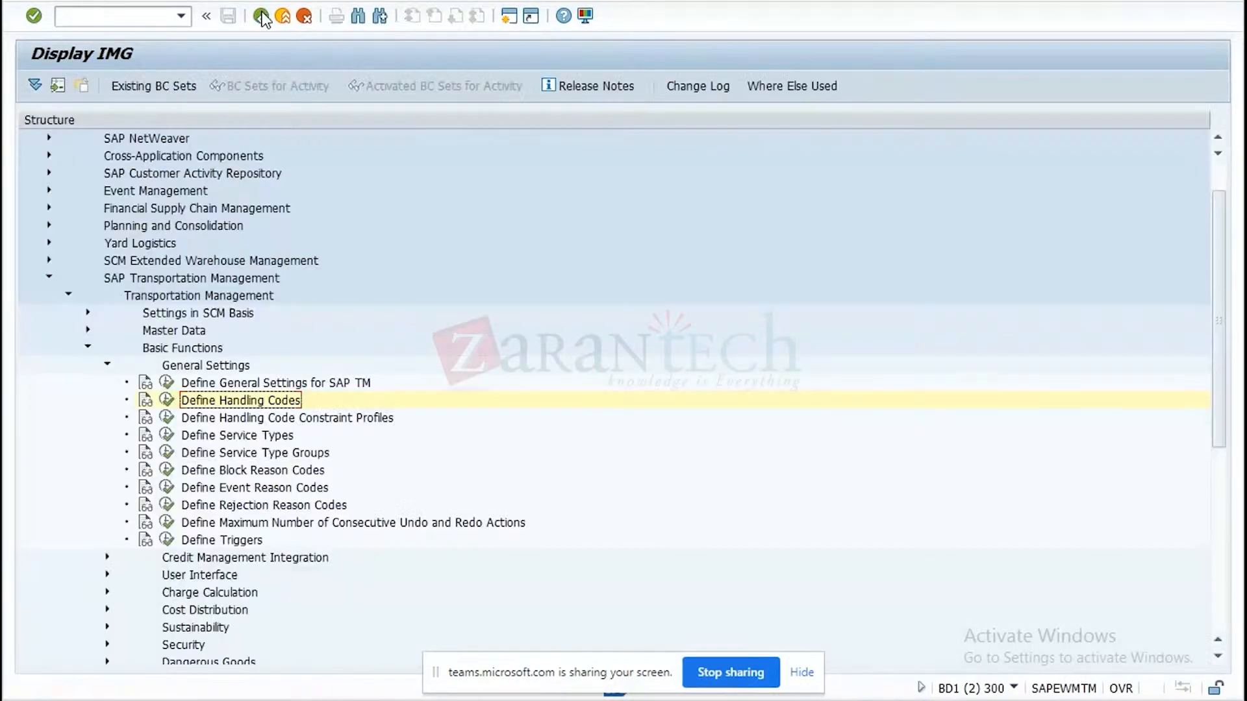
pyautogui.click(144, 408)
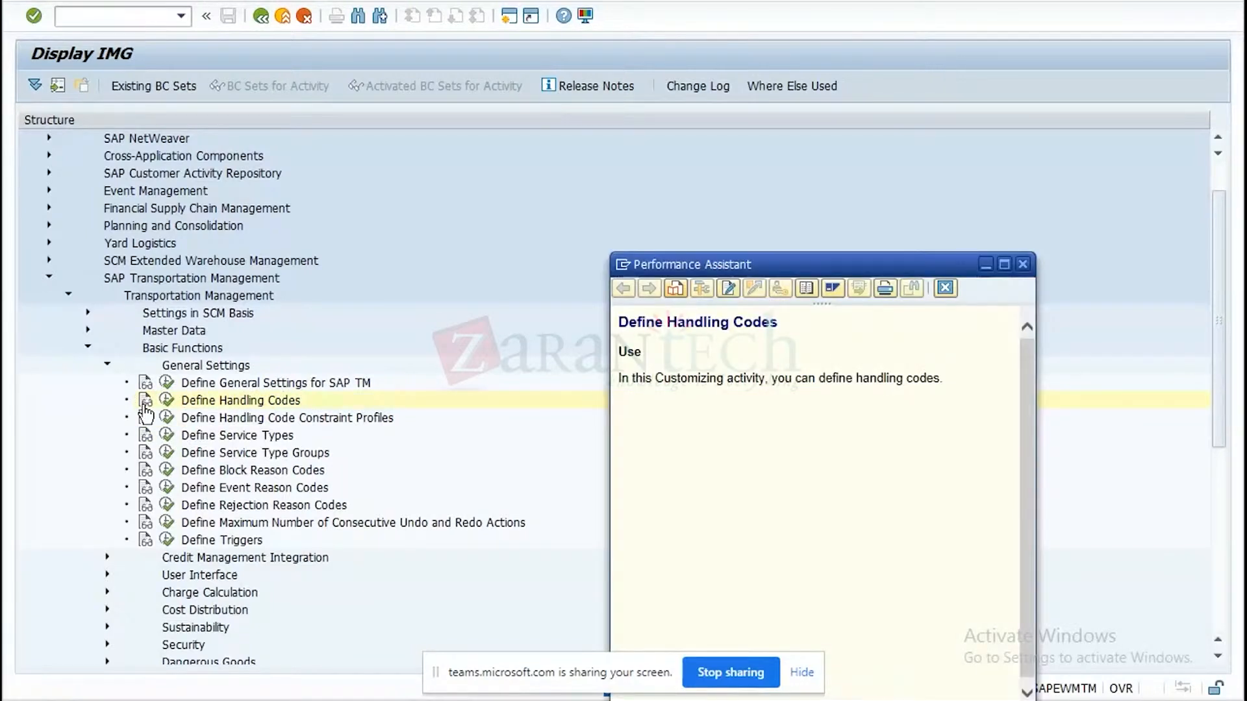
pyautogui.click(1023, 263)
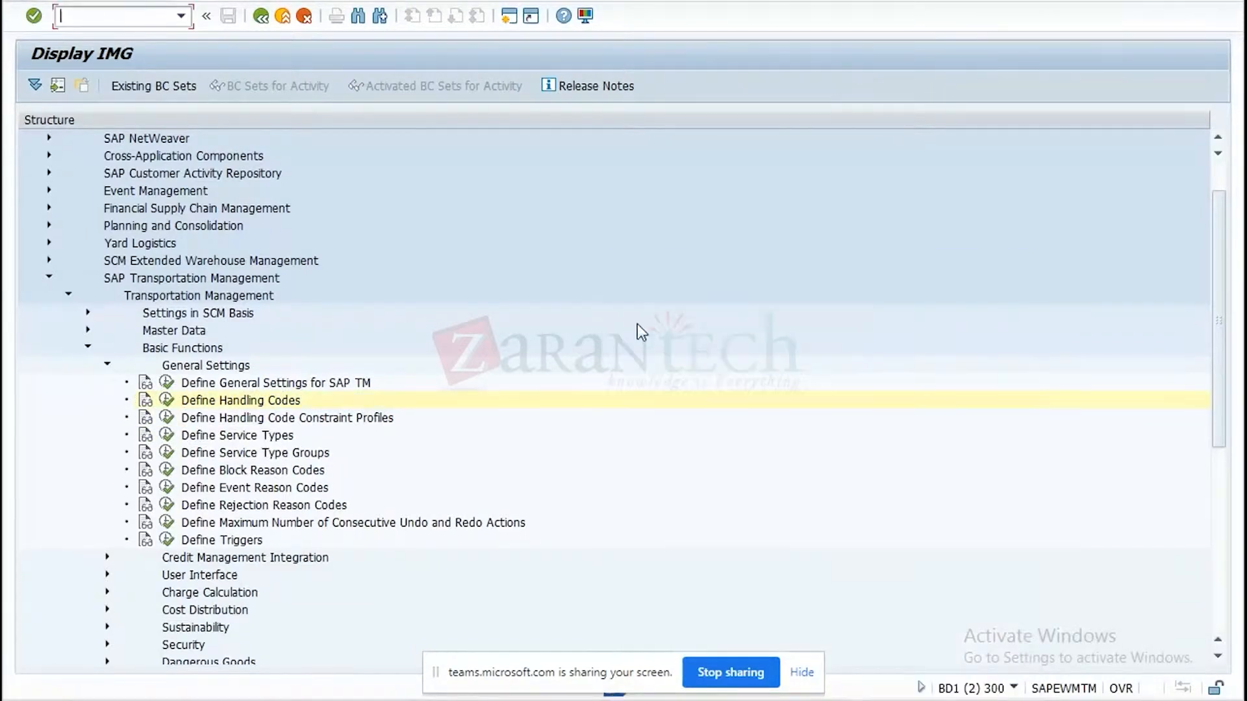
# Reopen the handling codes overview, examine the category options for code LD and return to the IMG.
pyautogui.click(166, 401)
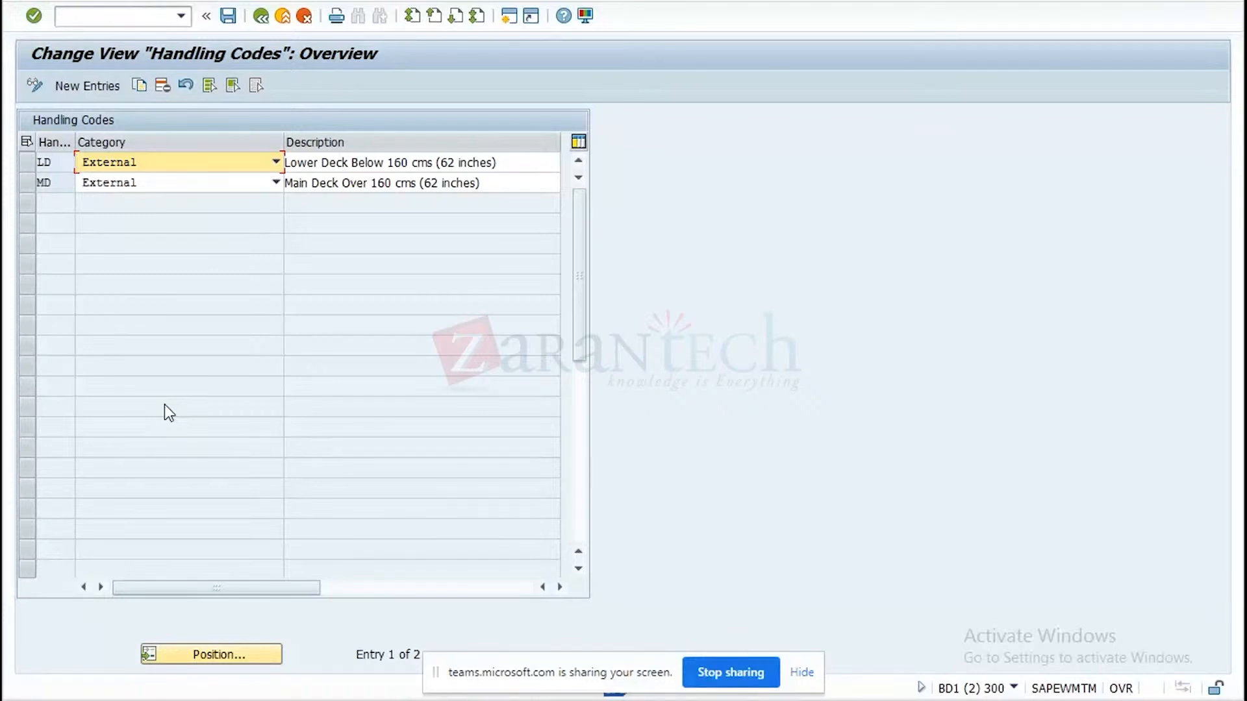
pyautogui.click(275, 163)
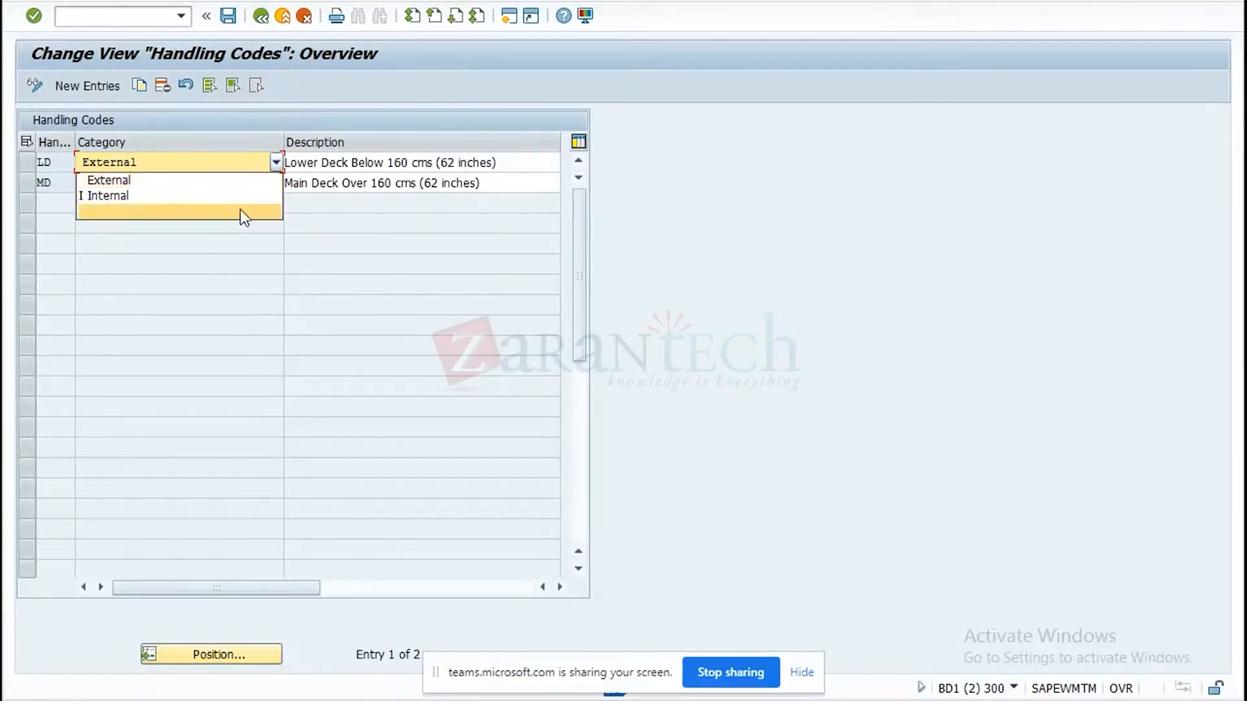
pyautogui.click(405, 236)
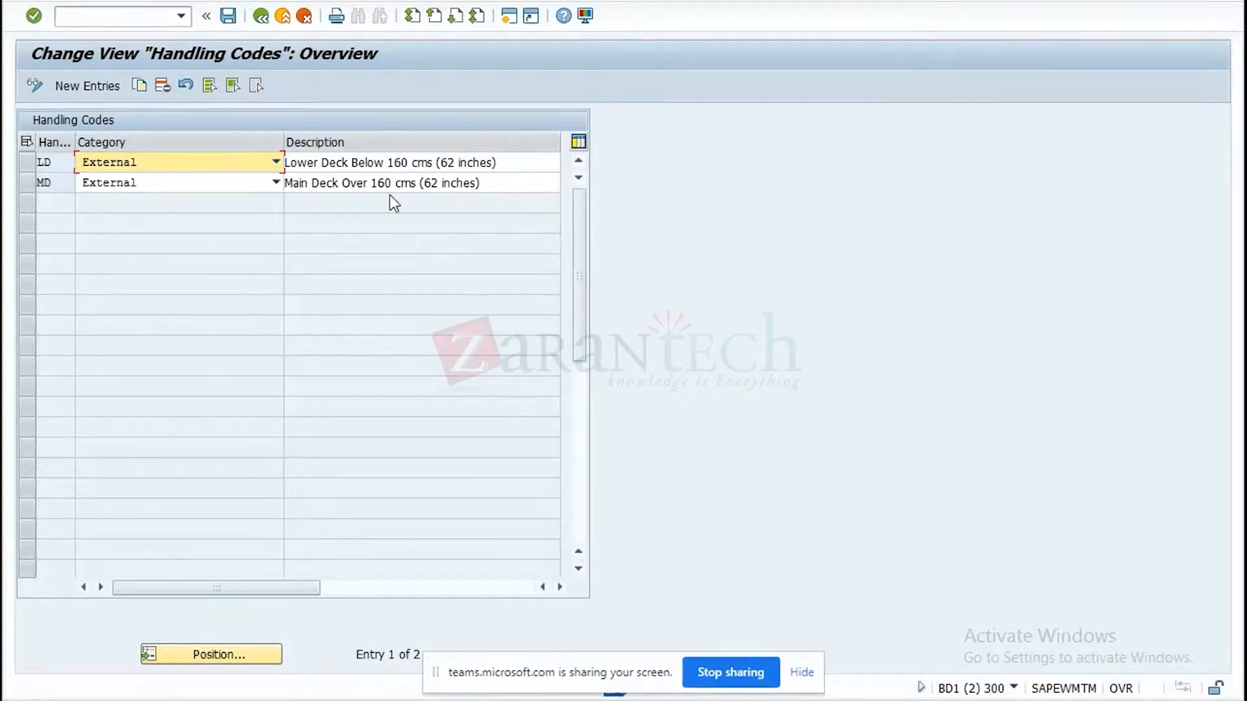
pyautogui.click(257, 21)
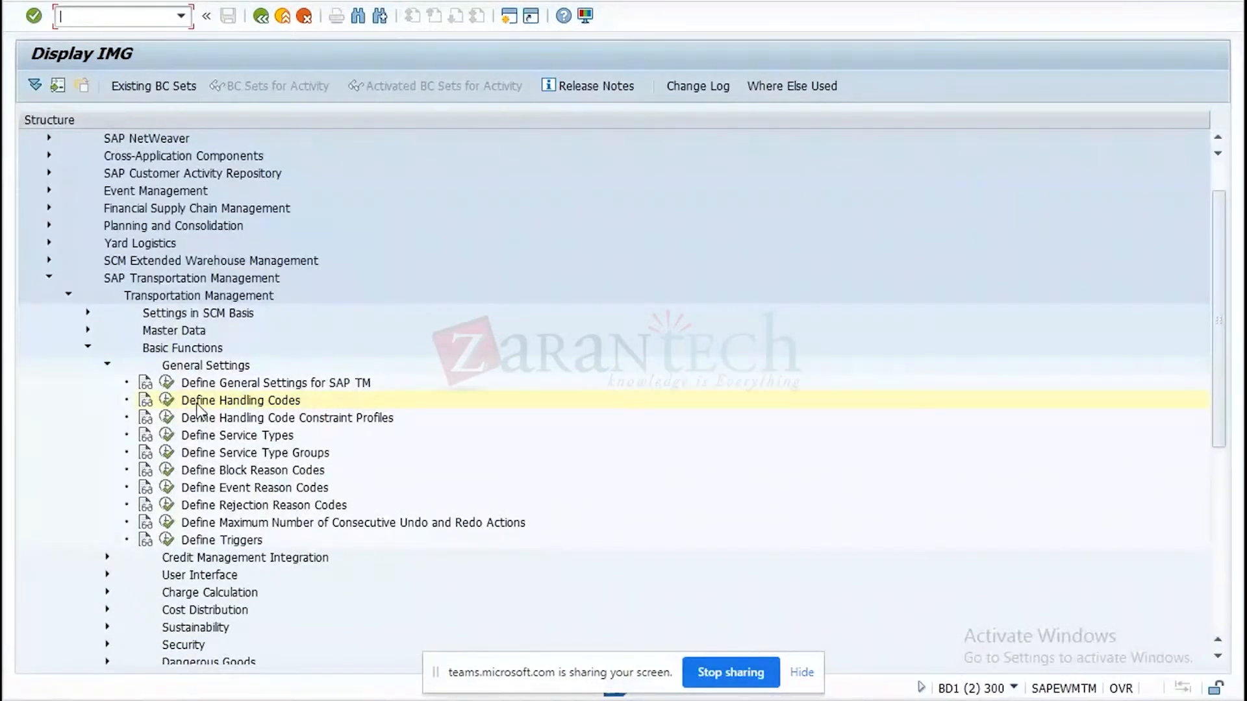
# In Define Handling Code Constraint Profiles, add a new profile HCP with the description "handling code for DG".
pyautogui.click(167, 419)
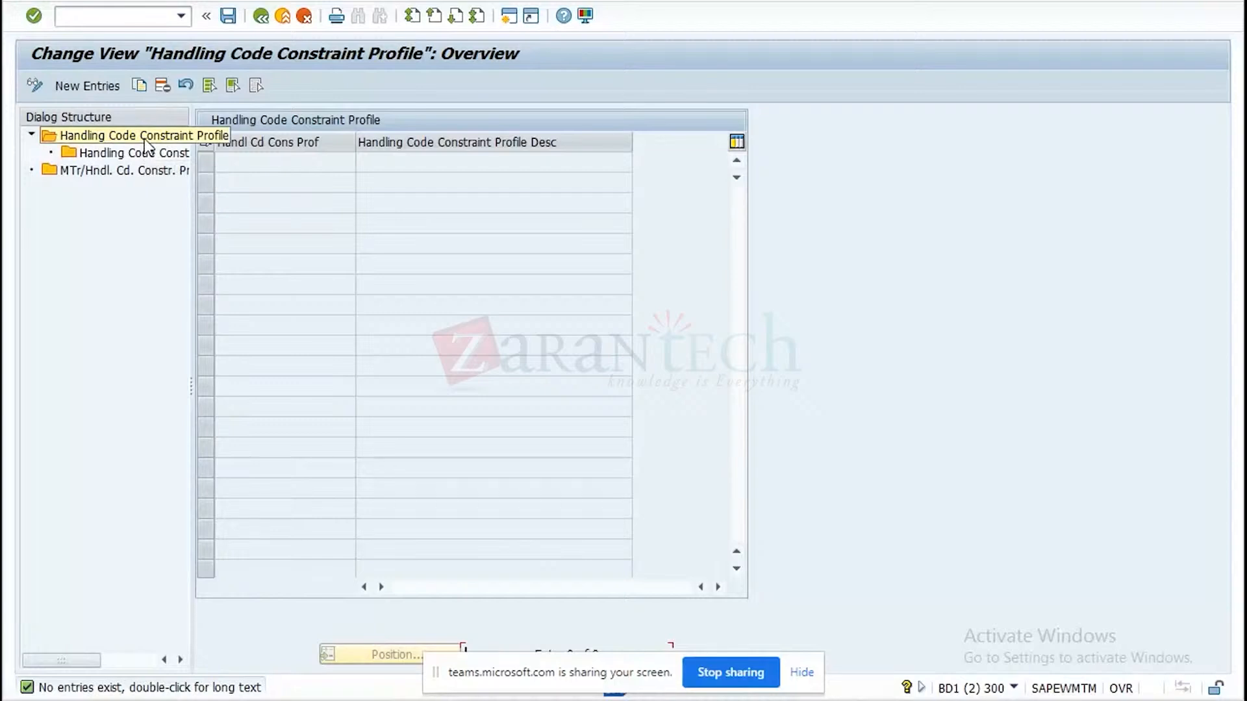
pyautogui.click(98, 94)
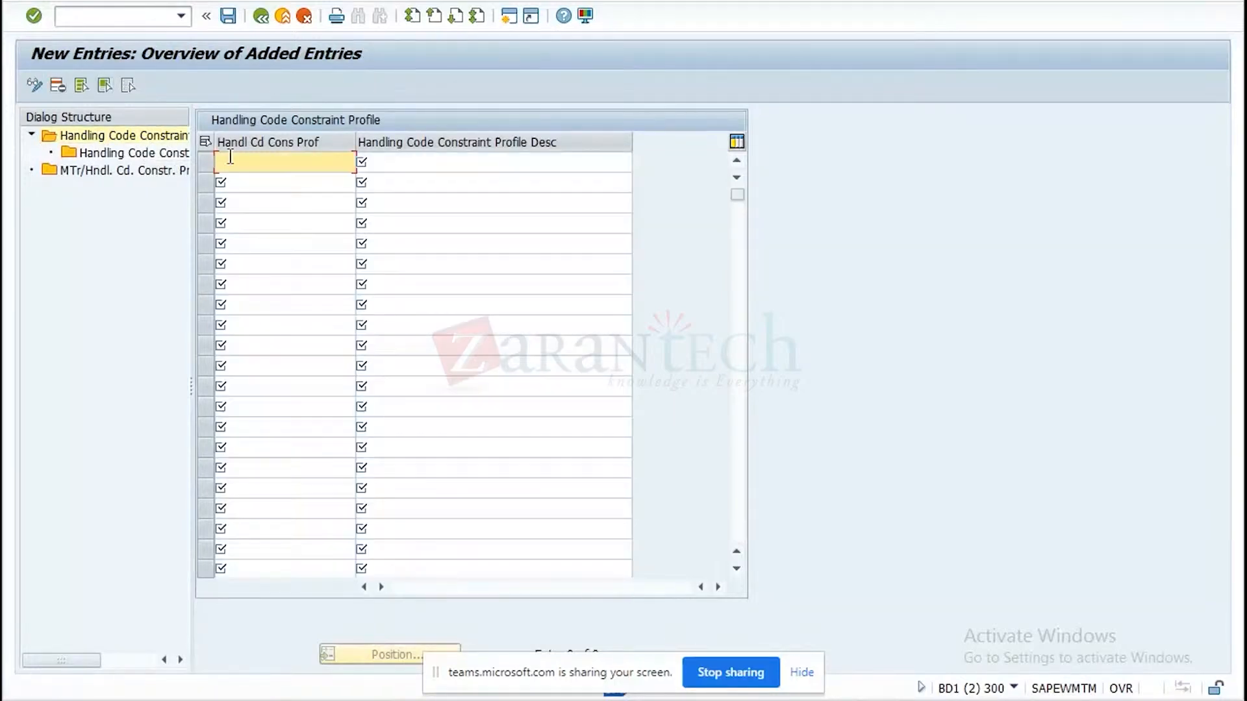
pyautogui.write('HCP')
pyautogui.click(433, 161)
pyautogui.write('han')
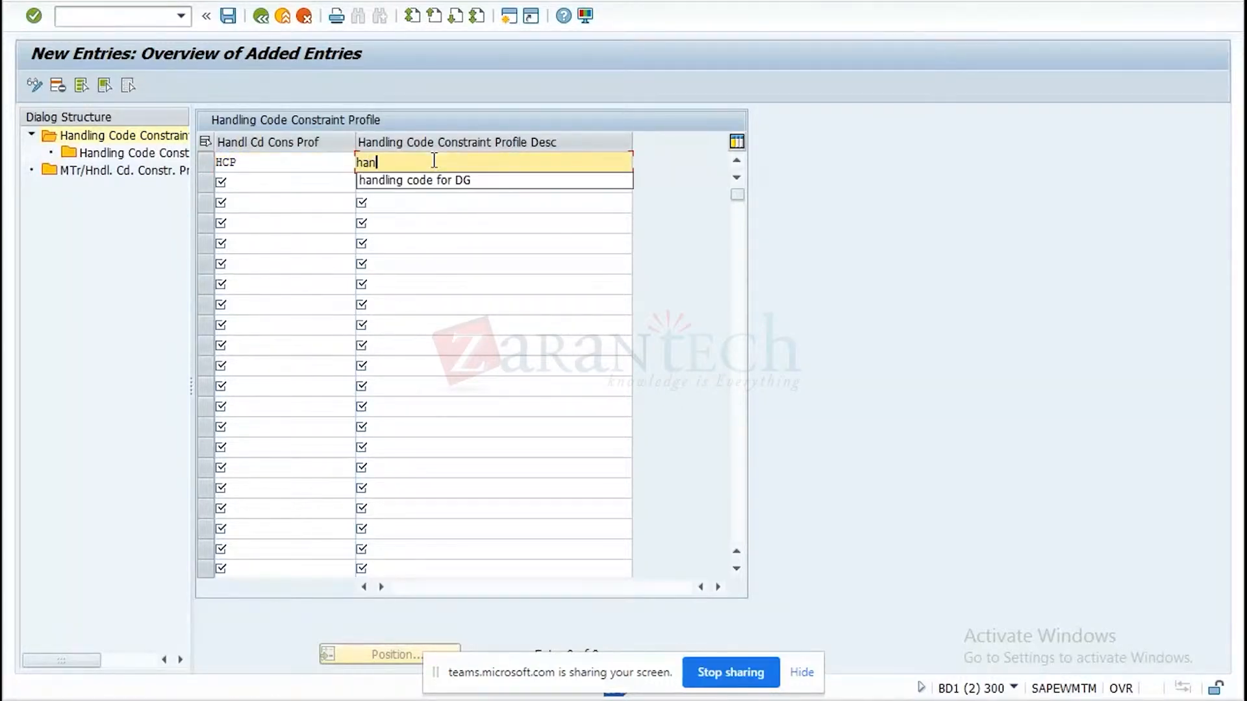
pyautogui.write('dling code')
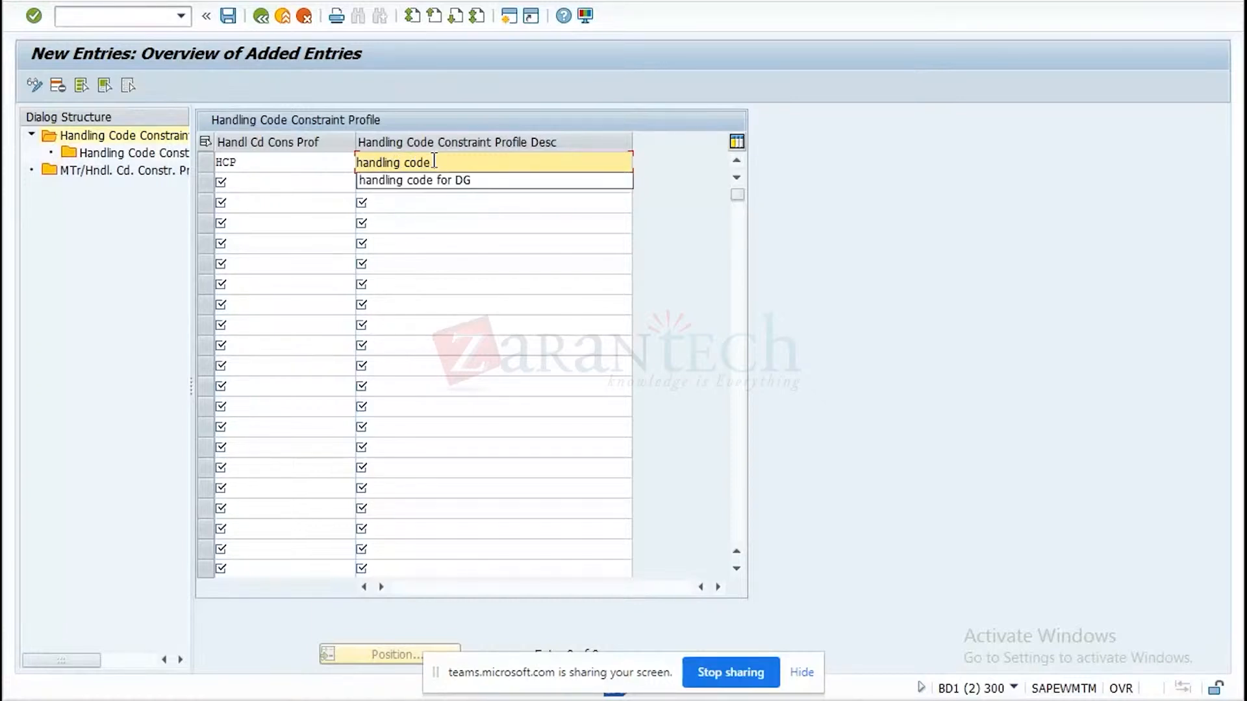
pyautogui.click(496, 180)
pyautogui.press('Return')
# In the settings of profile HCP, add handling code MD with constraint mode 01 Not Relevant for Planning.
pyautogui.click(206, 164)
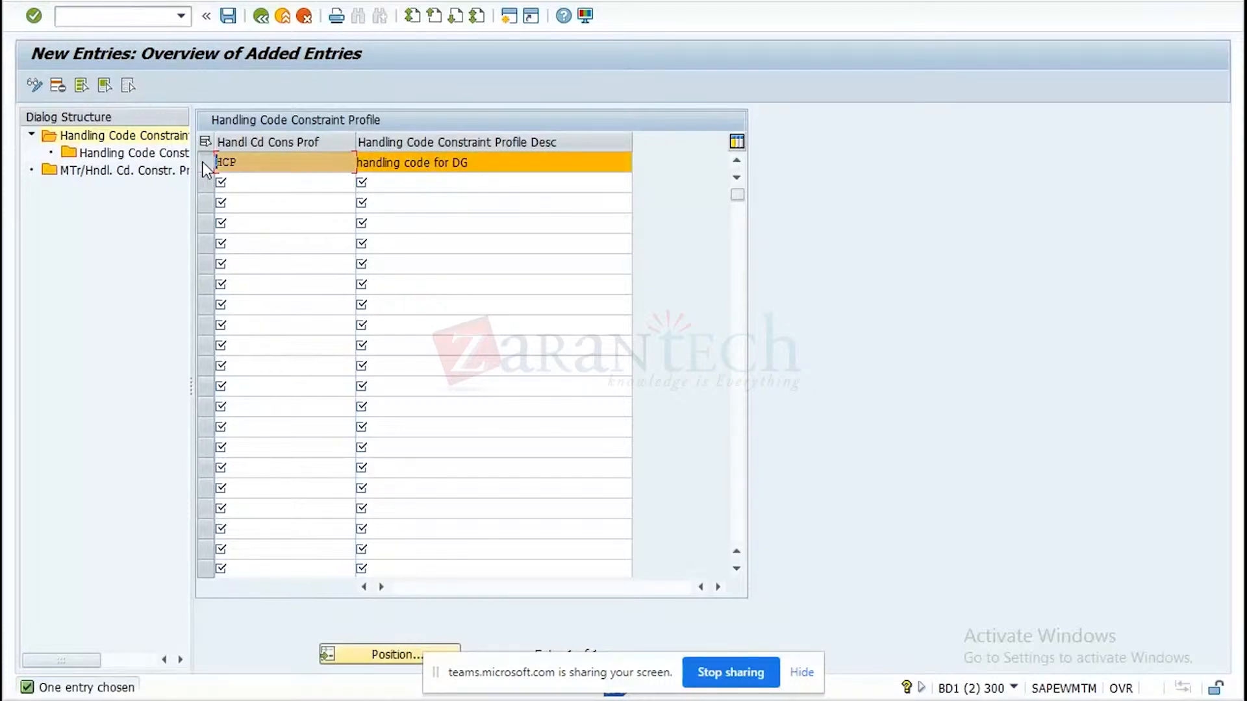
pyautogui.doubleClick(149, 155)
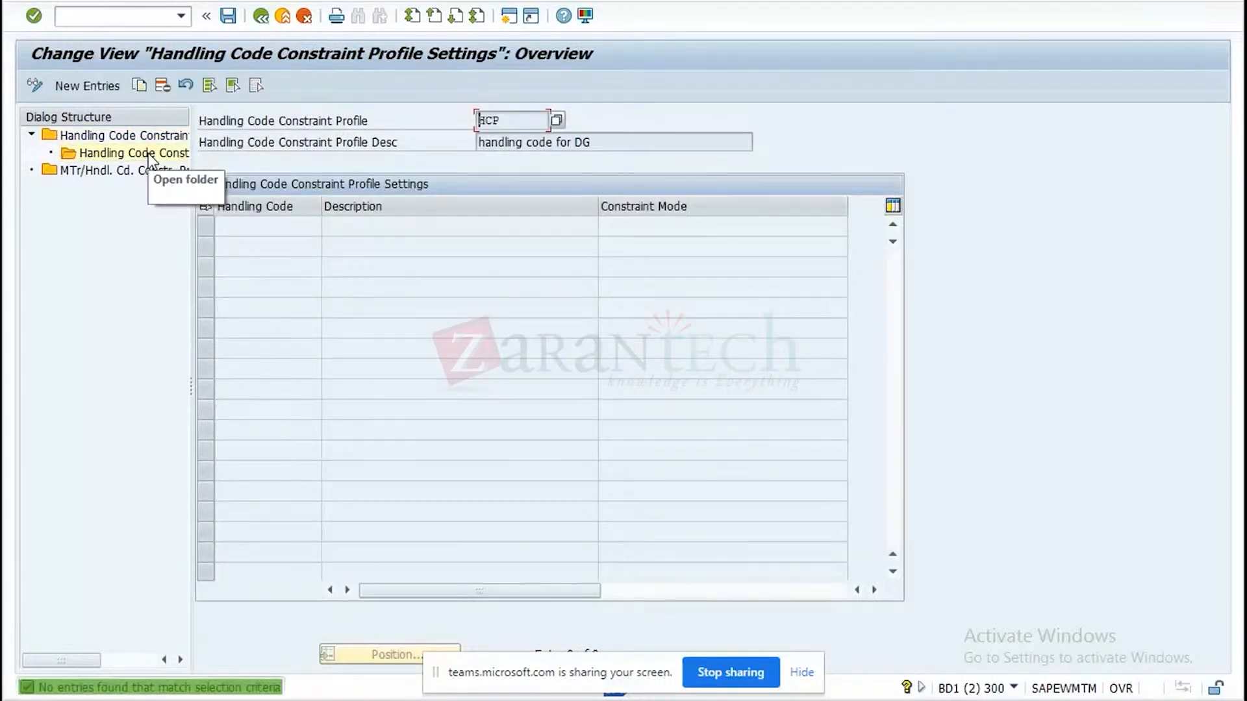
pyautogui.click(87, 87)
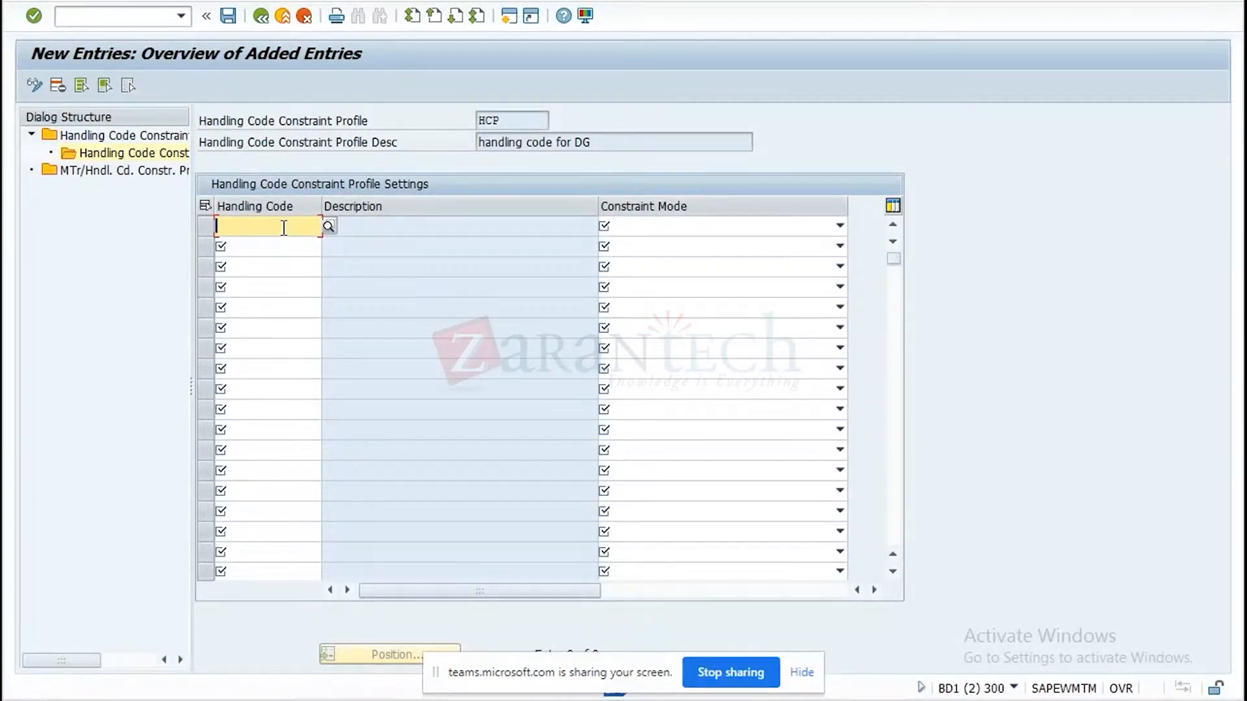
pyautogui.click(841, 226)
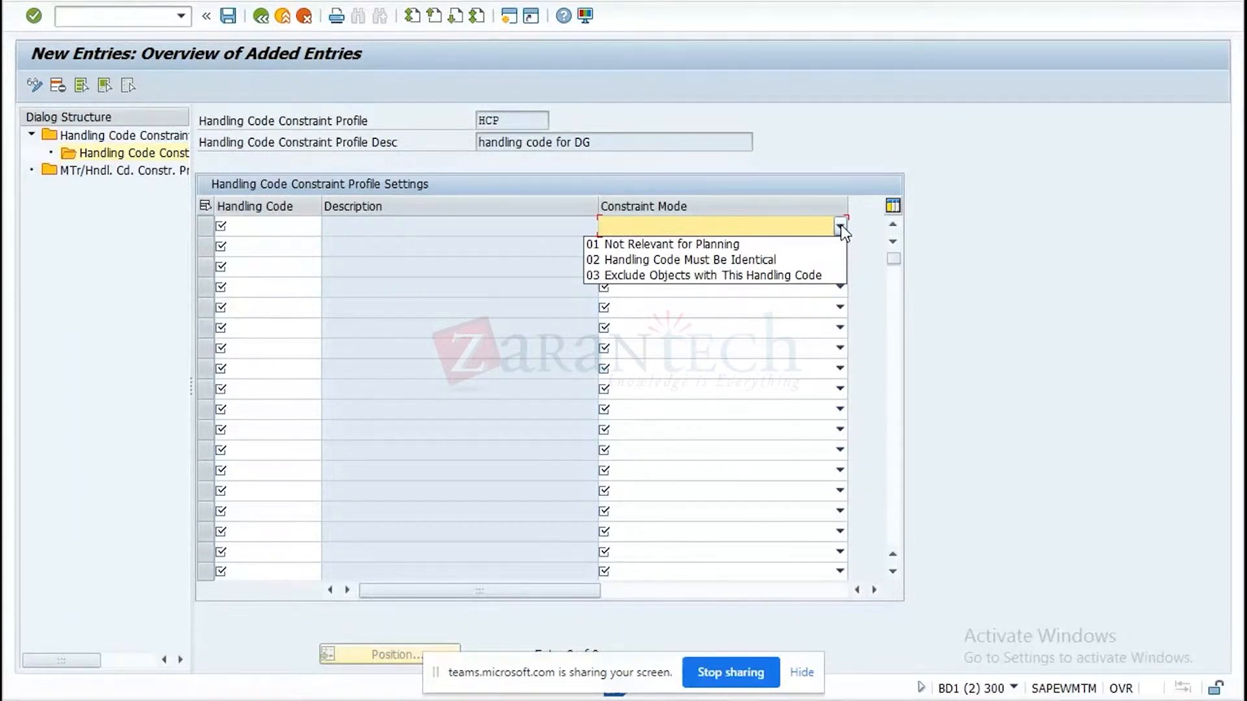
pyautogui.click(280, 226)
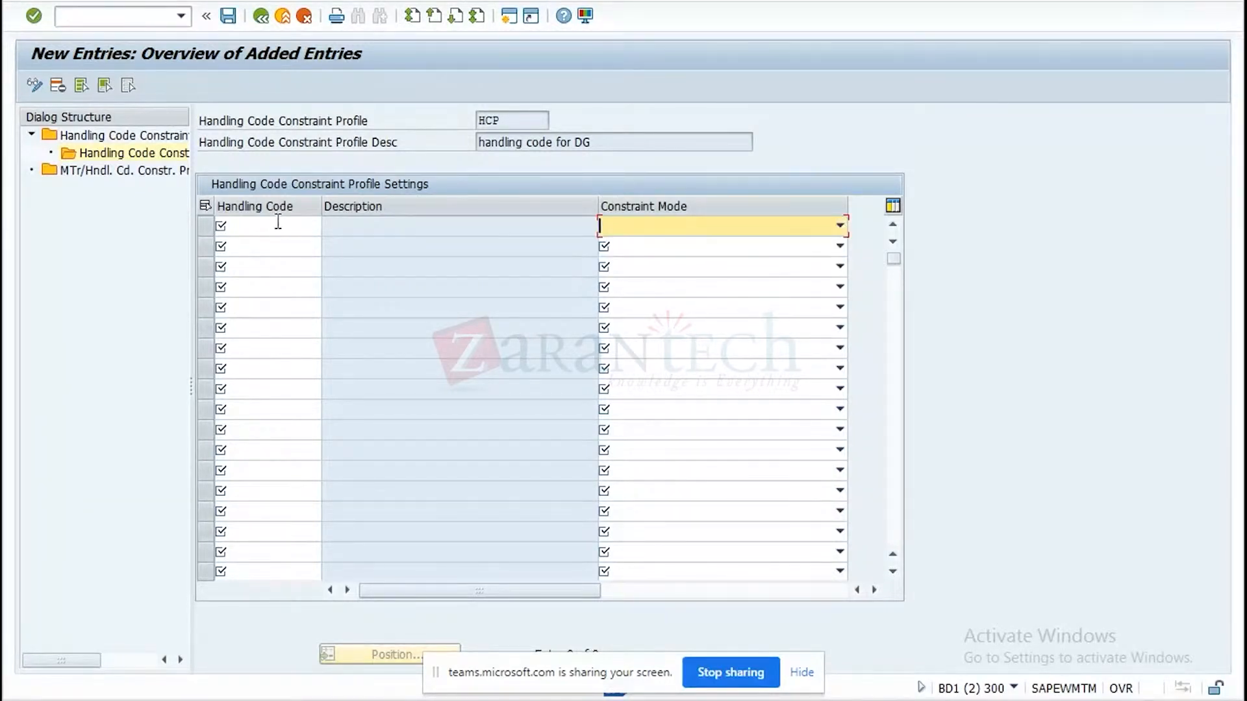
pyautogui.click(278, 225)
pyautogui.click(328, 227)
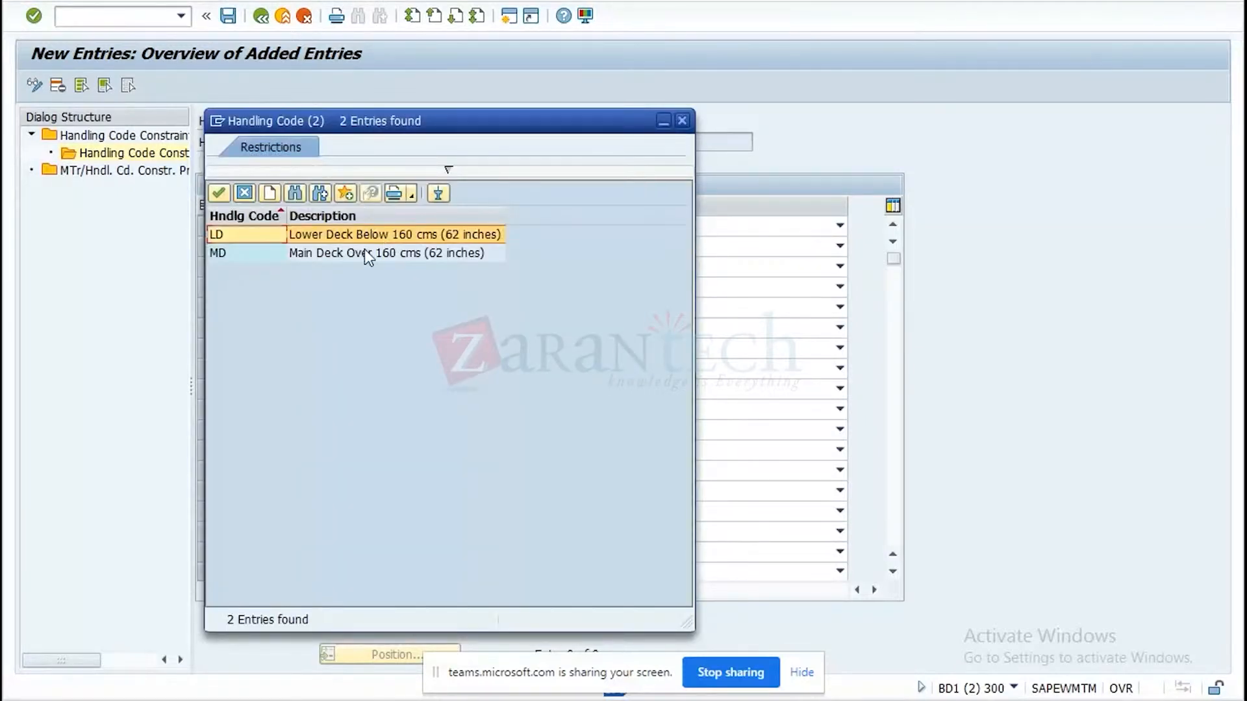
pyautogui.doubleClick(361, 254)
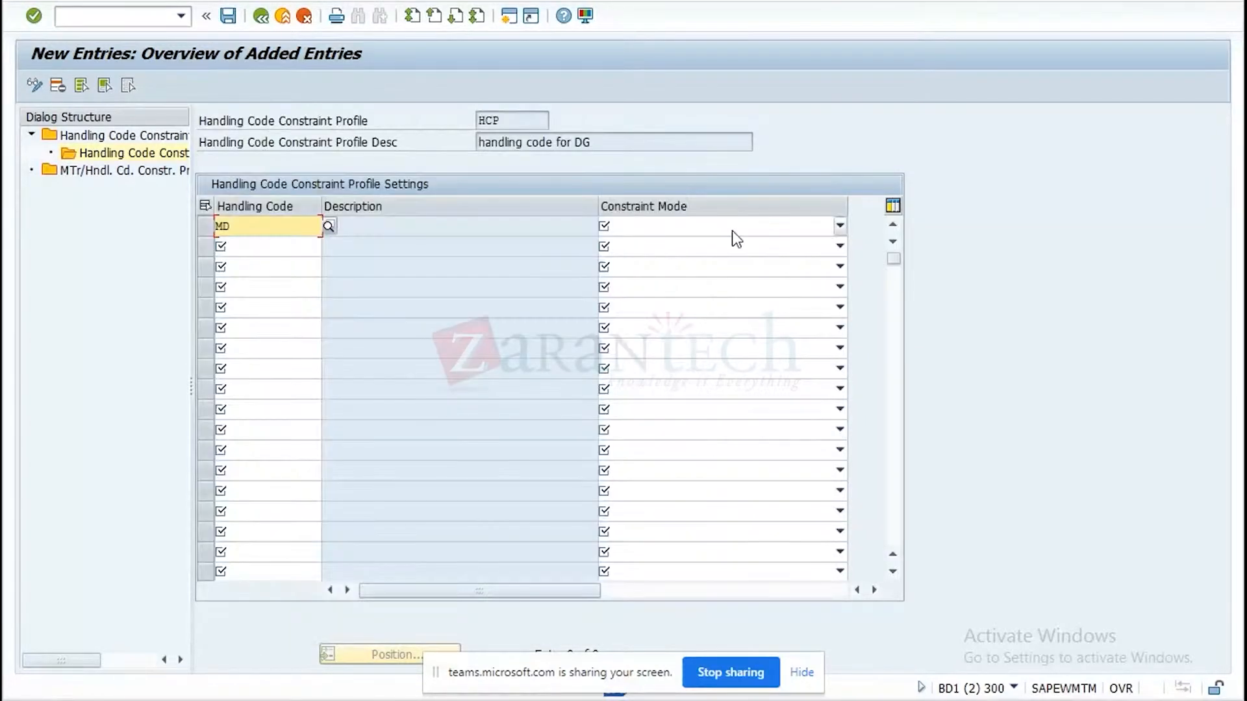
pyautogui.click(840, 227)
pyautogui.click(679, 247)
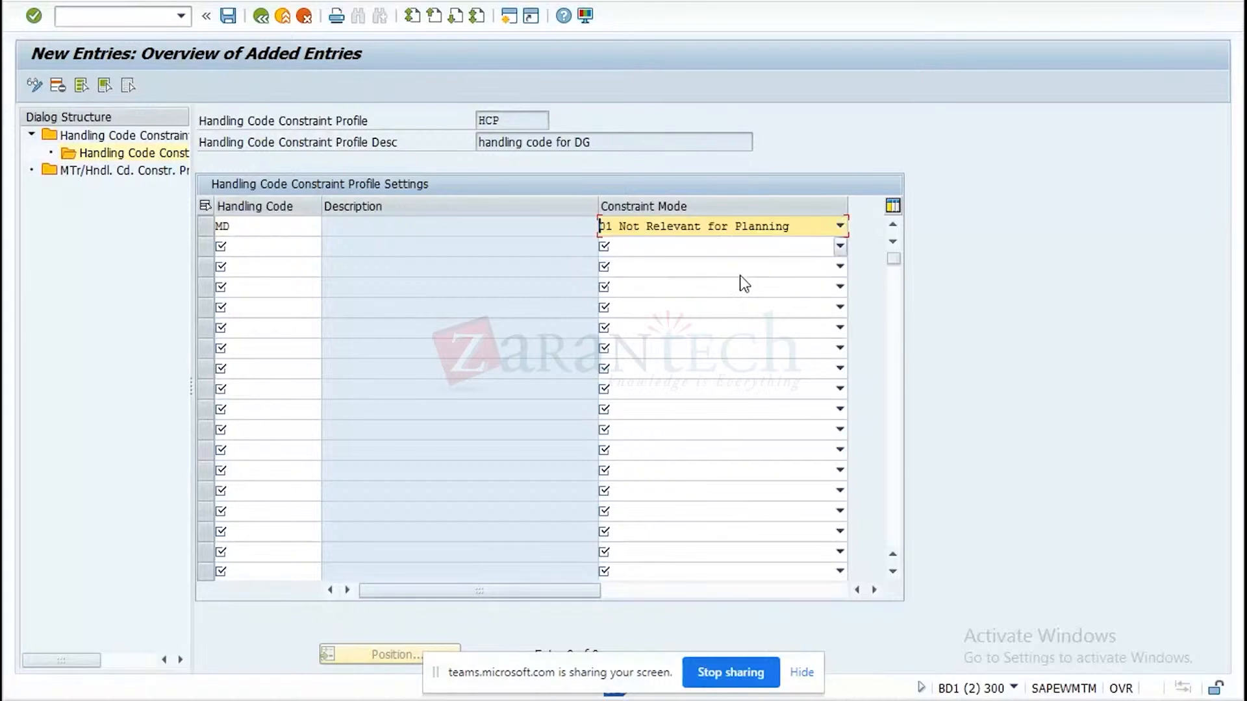
pyautogui.press('Return')
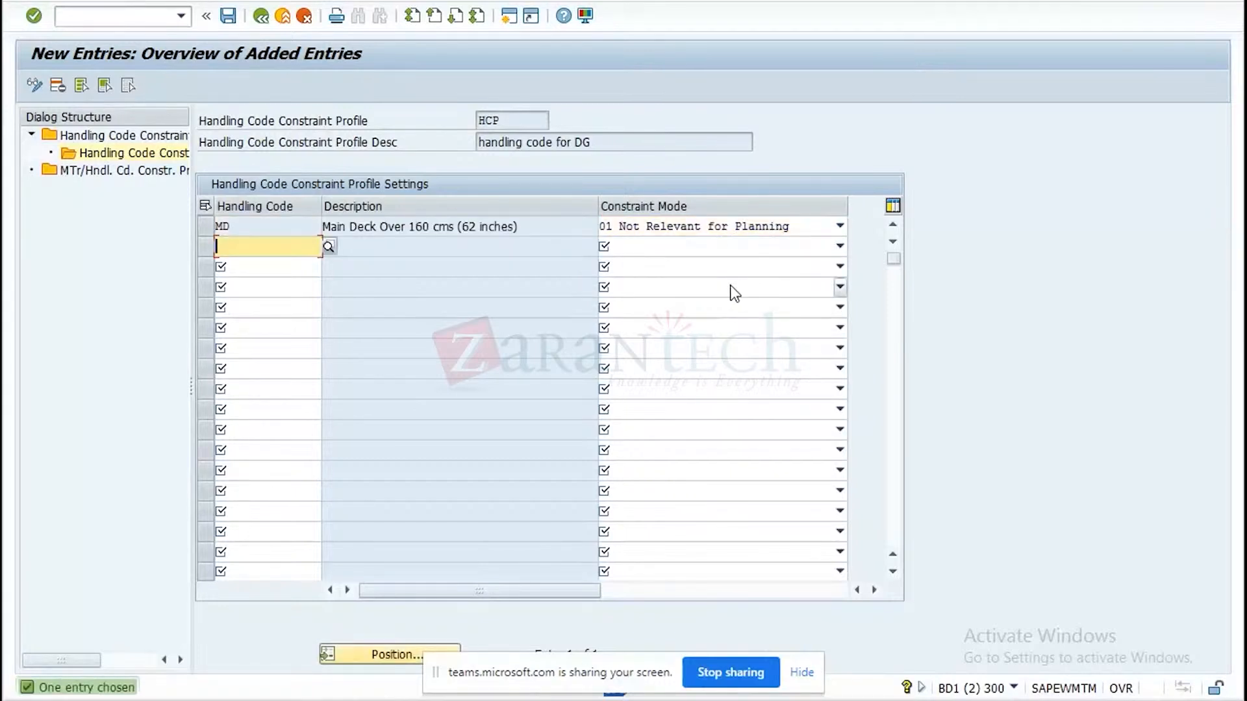
# Try to assign handling code constraint profile HC1 to means of transport 0001 as a new entry, and discard the entry.
pyautogui.click(205, 226)
pyautogui.doubleClick(136, 172)
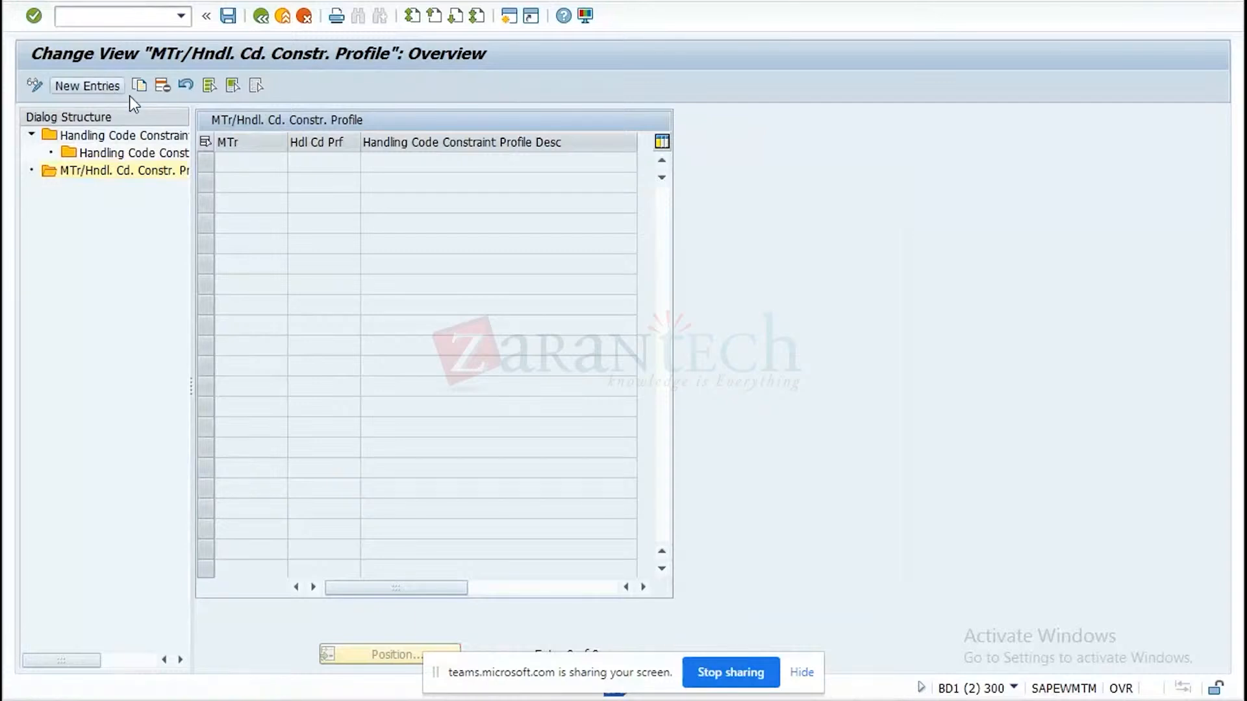
pyautogui.click(87, 86)
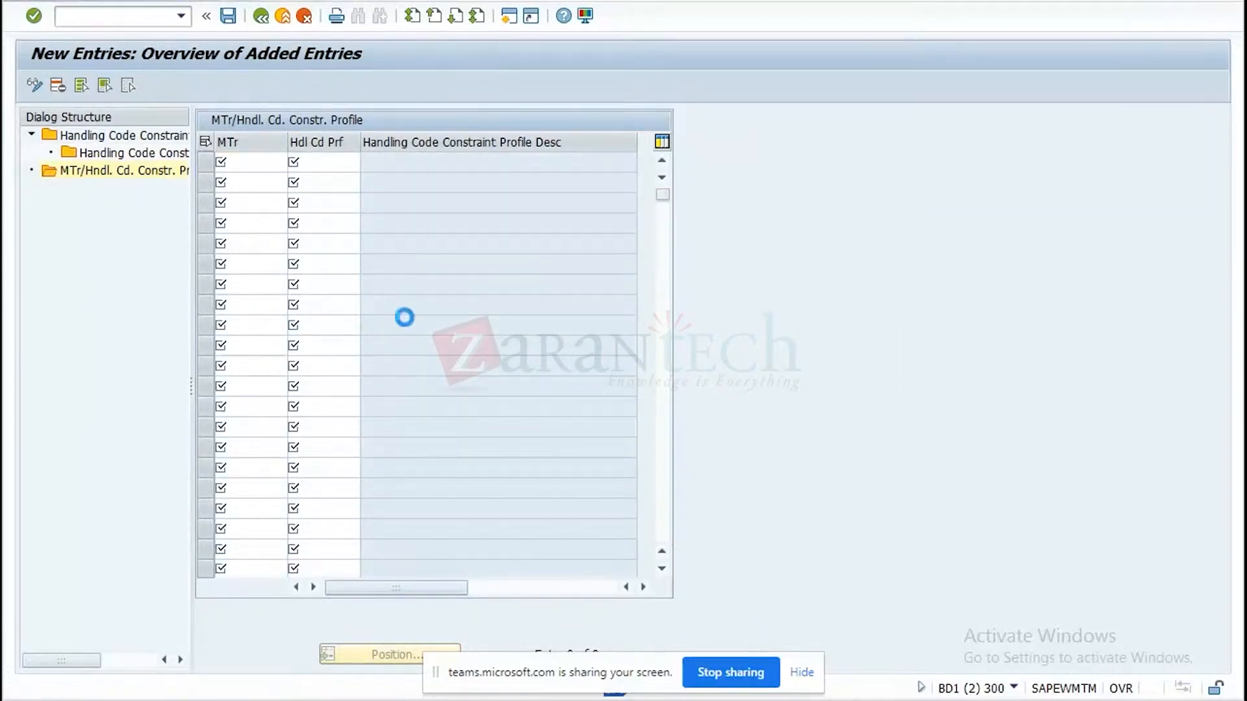
pyautogui.doubleClick(322, 229)
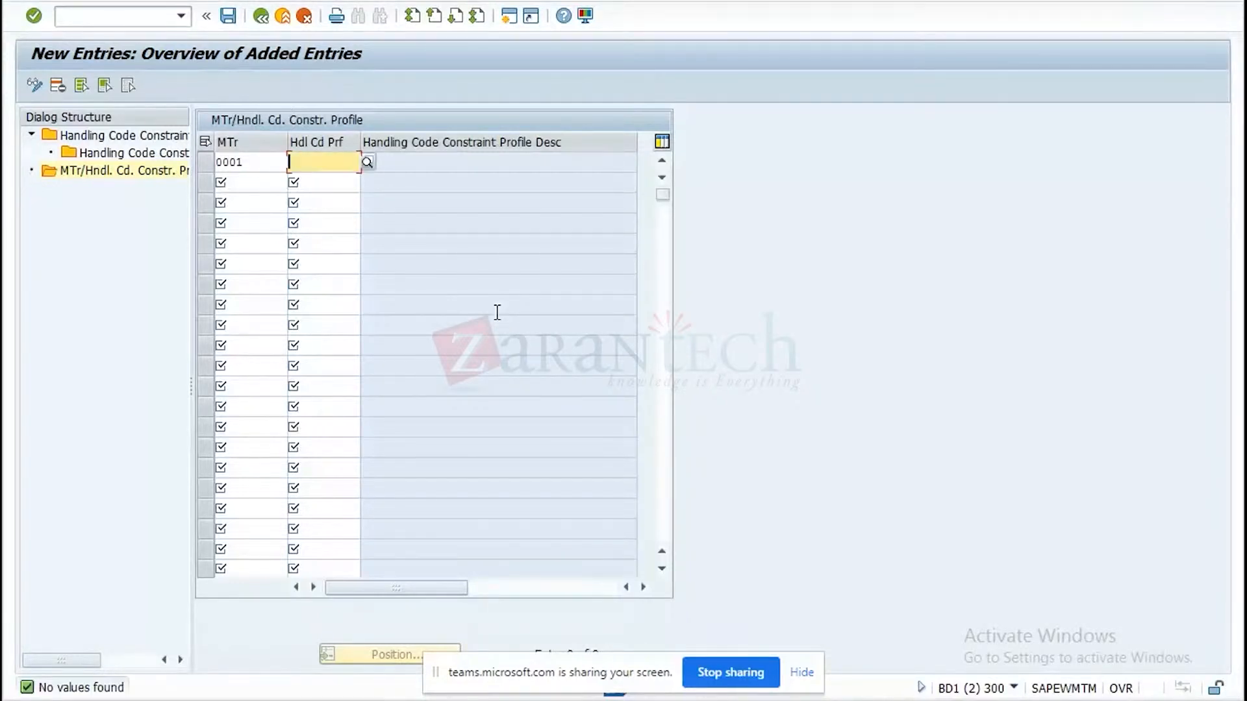
pyautogui.press('Return')
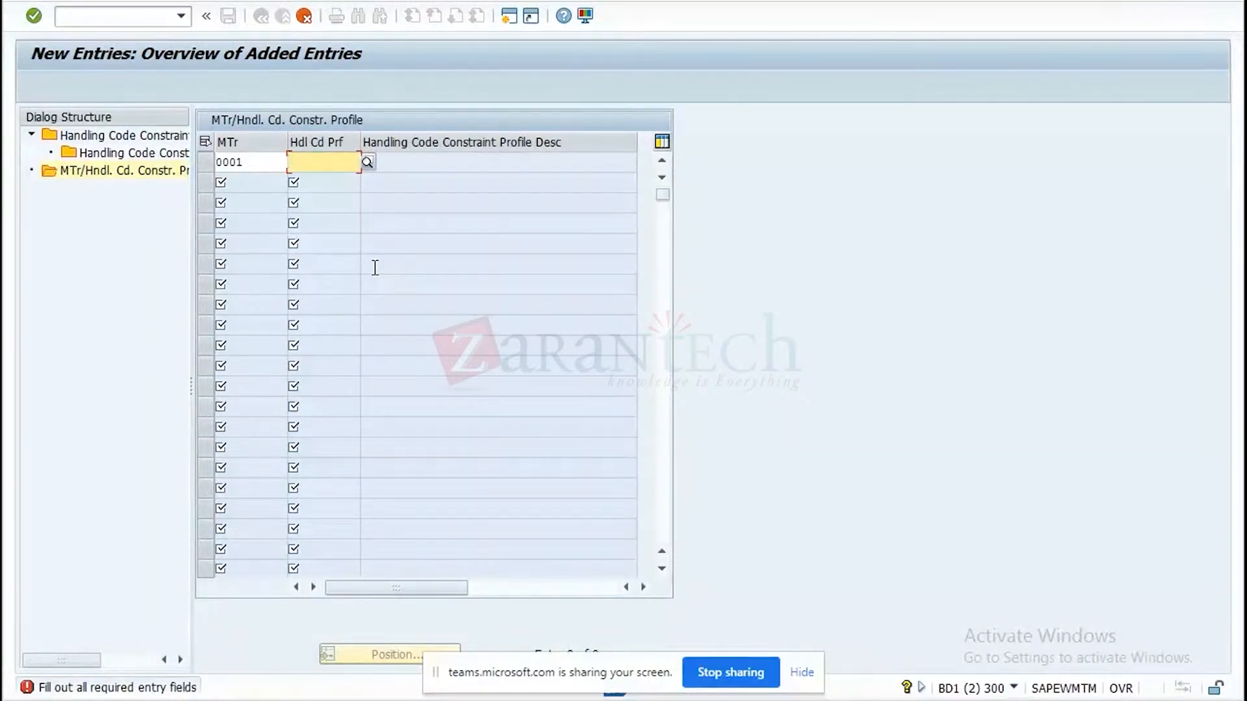
pyautogui.write('HC')
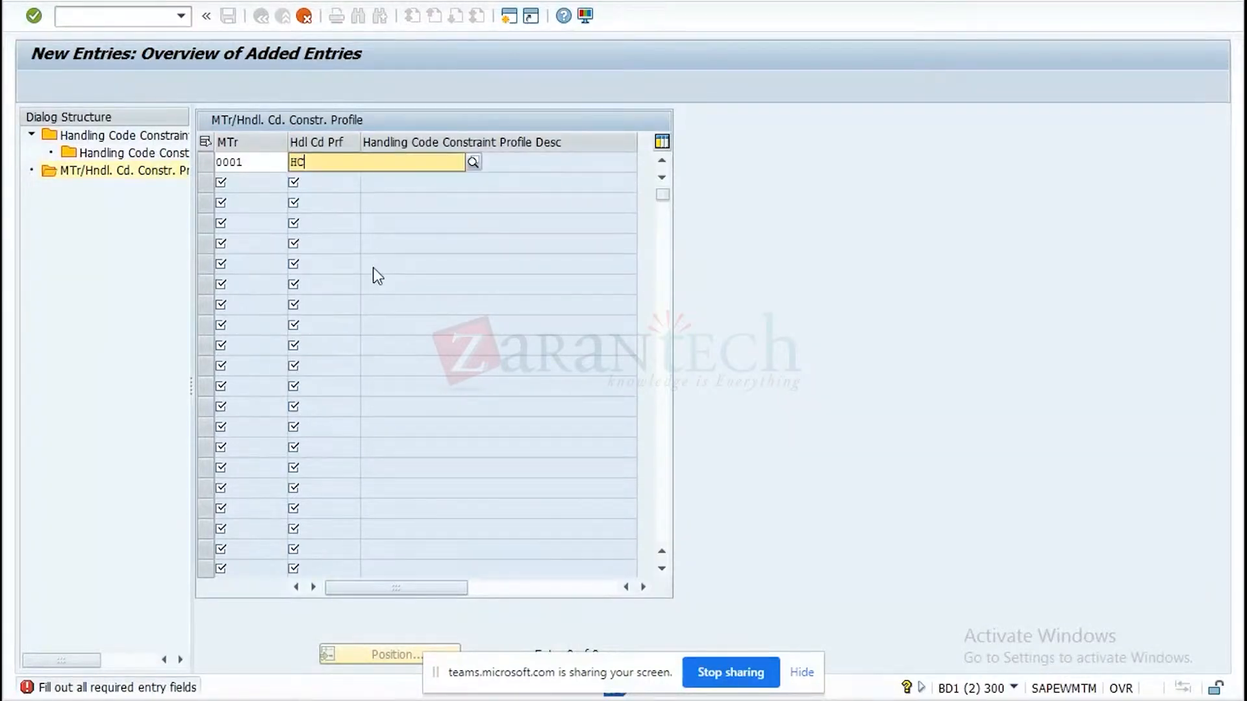
pyautogui.write('1')
pyautogui.press('Return')
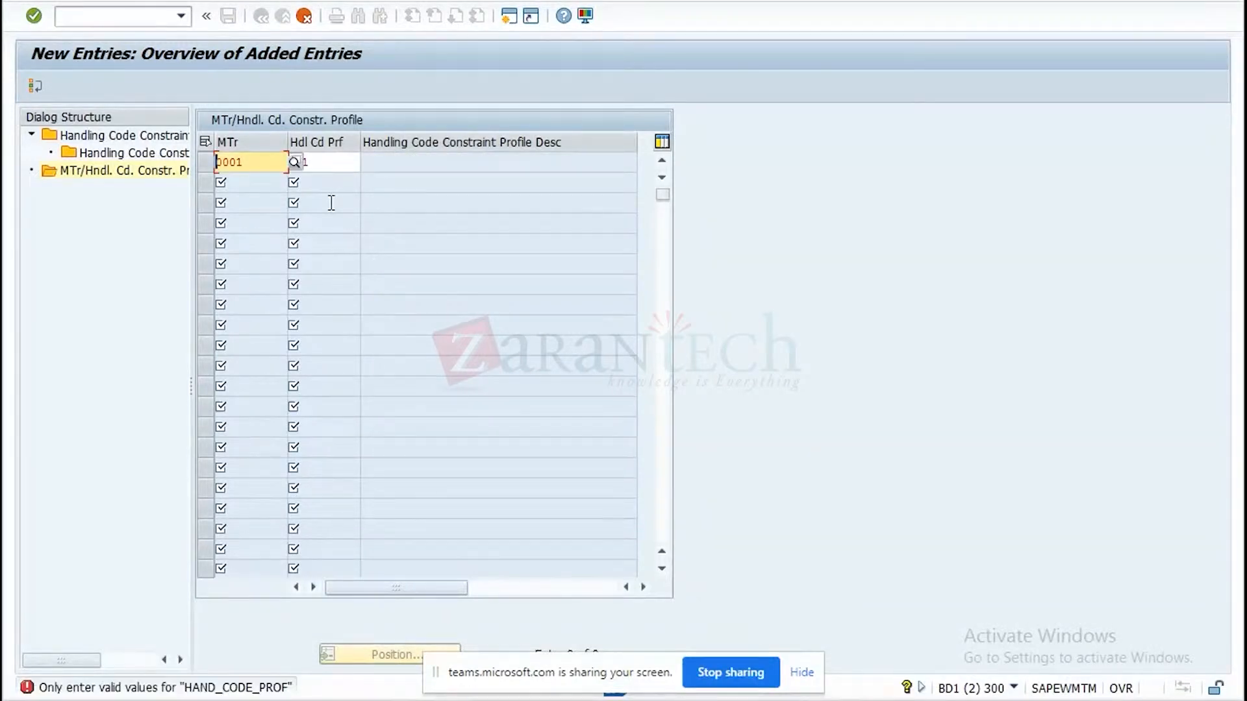
pyautogui.click(306, 18)
pyautogui.click(265, 323)
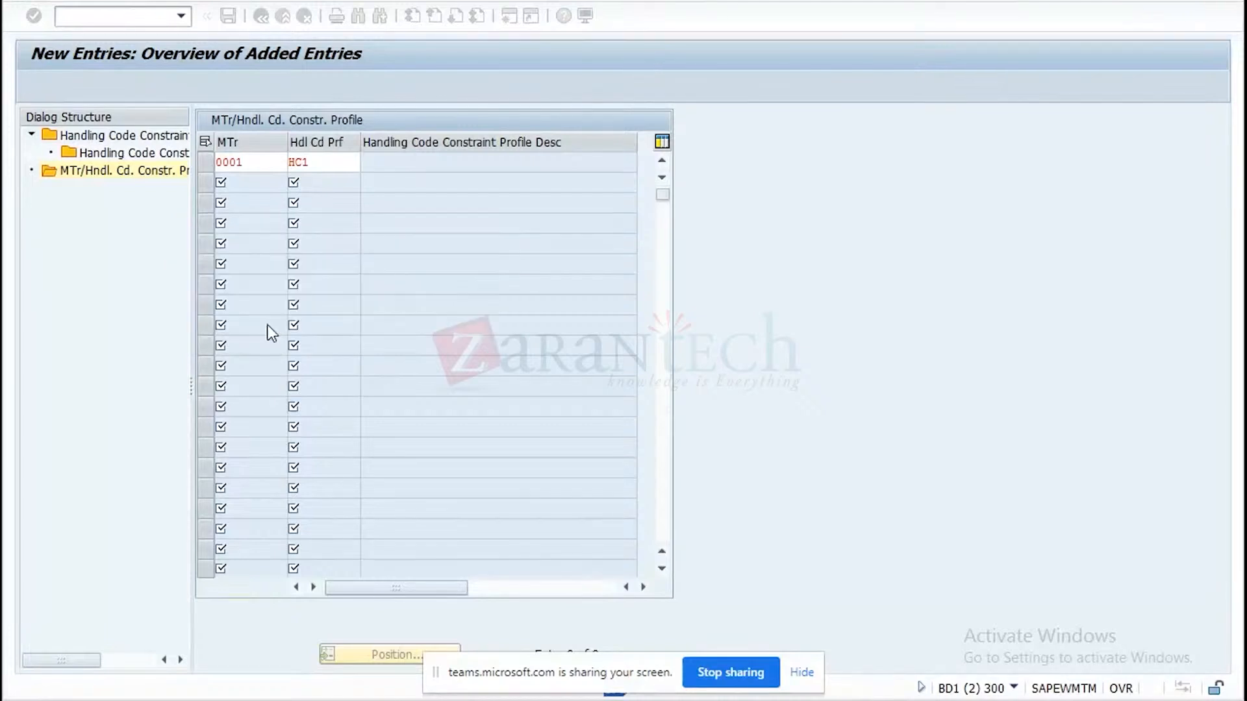
pyautogui.click(260, 16)
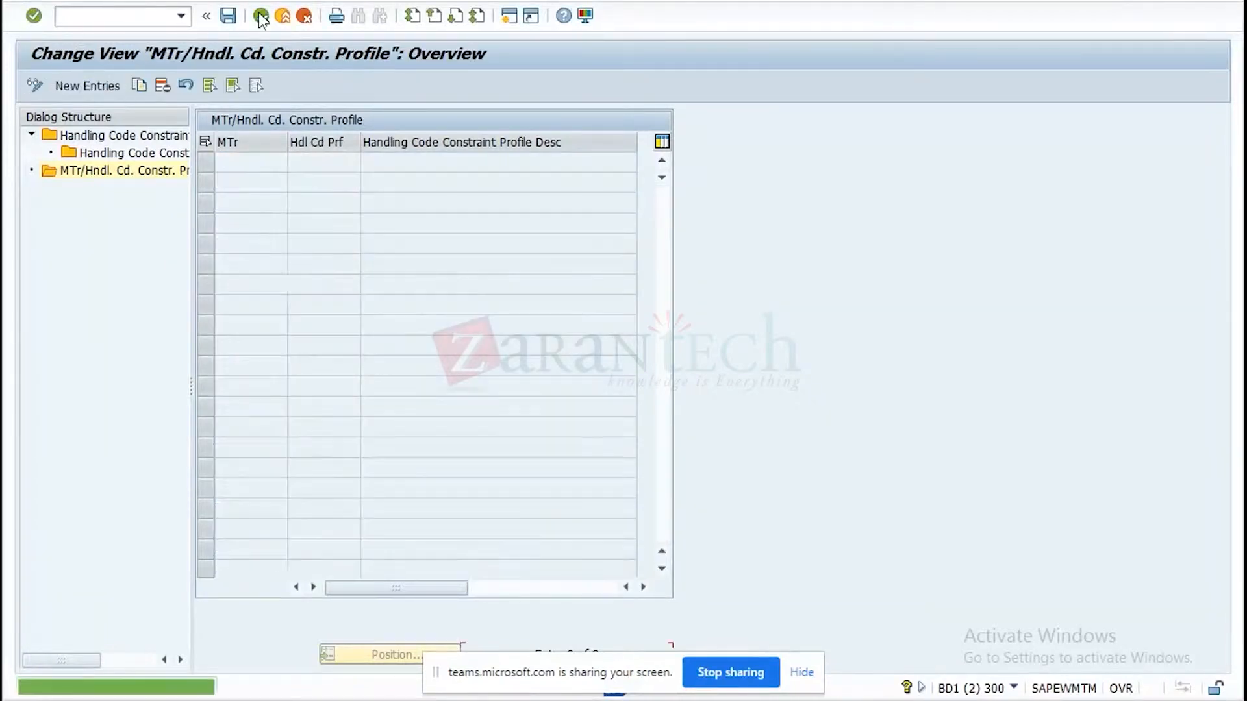
# Save handling code constraint profile HCP to the proposed customizing request, return to the IMG and open Define Service Types.
pyautogui.click(261, 16)
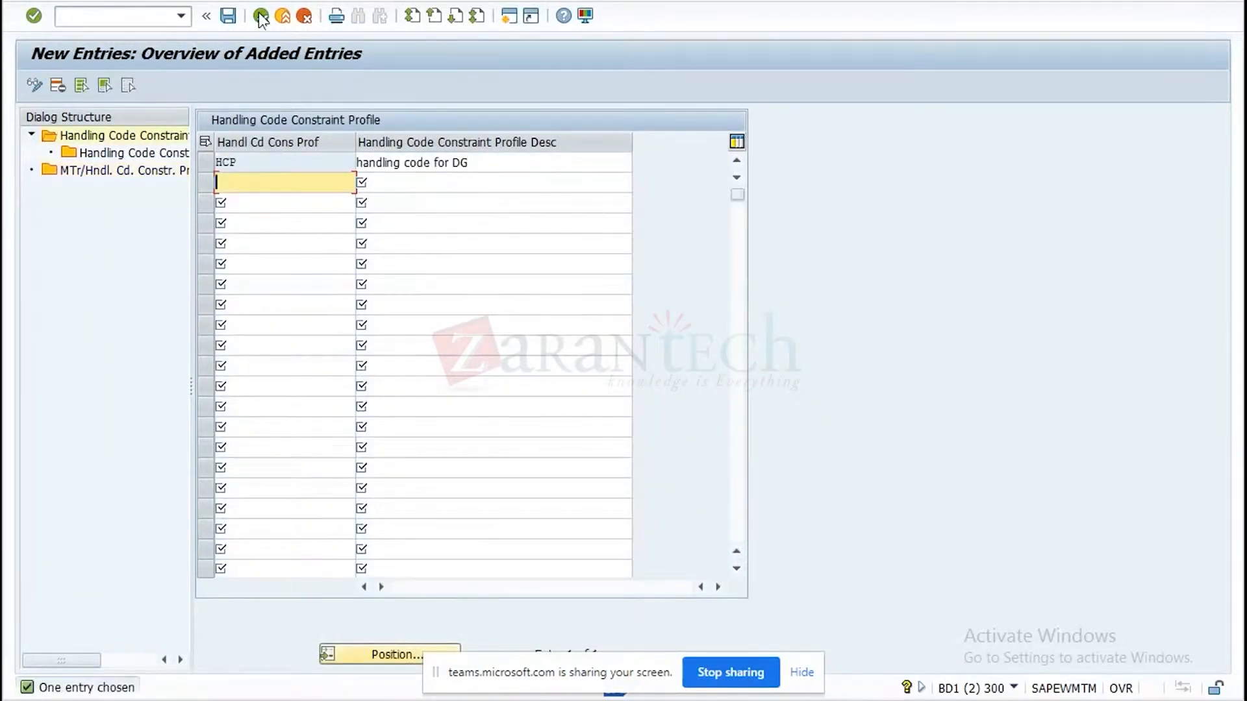
pyautogui.click(227, 22)
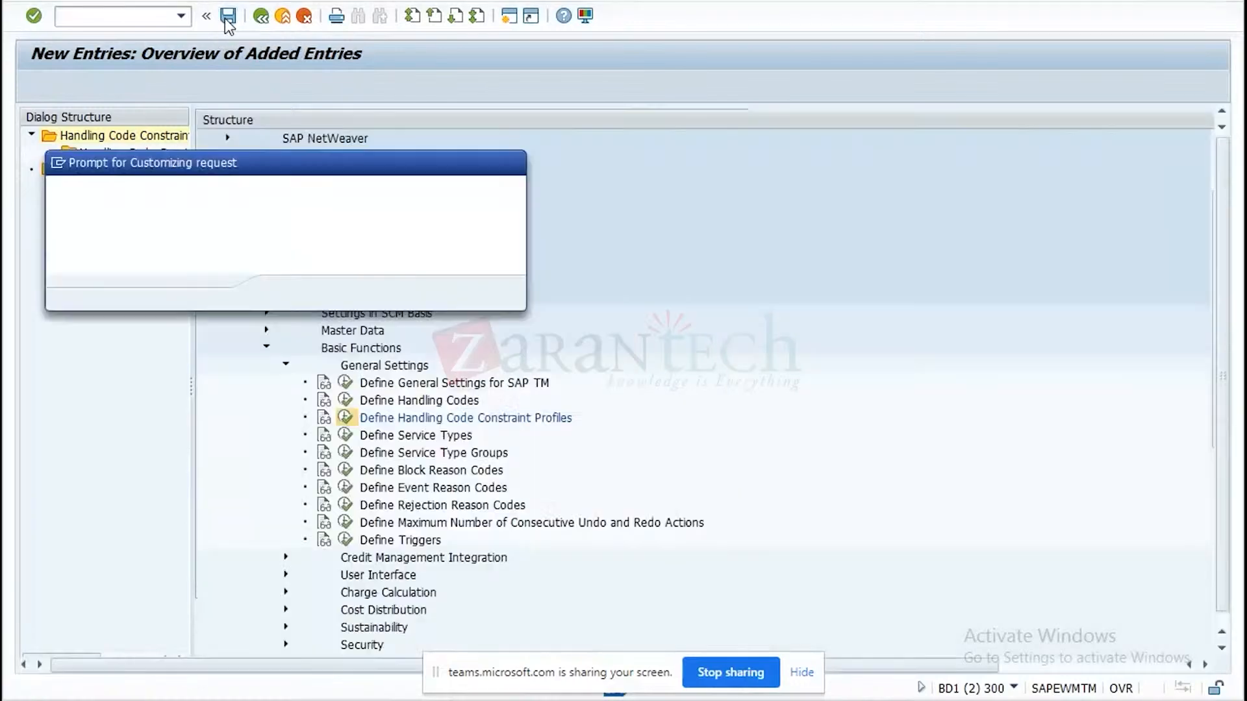
pyautogui.click(294, 291)
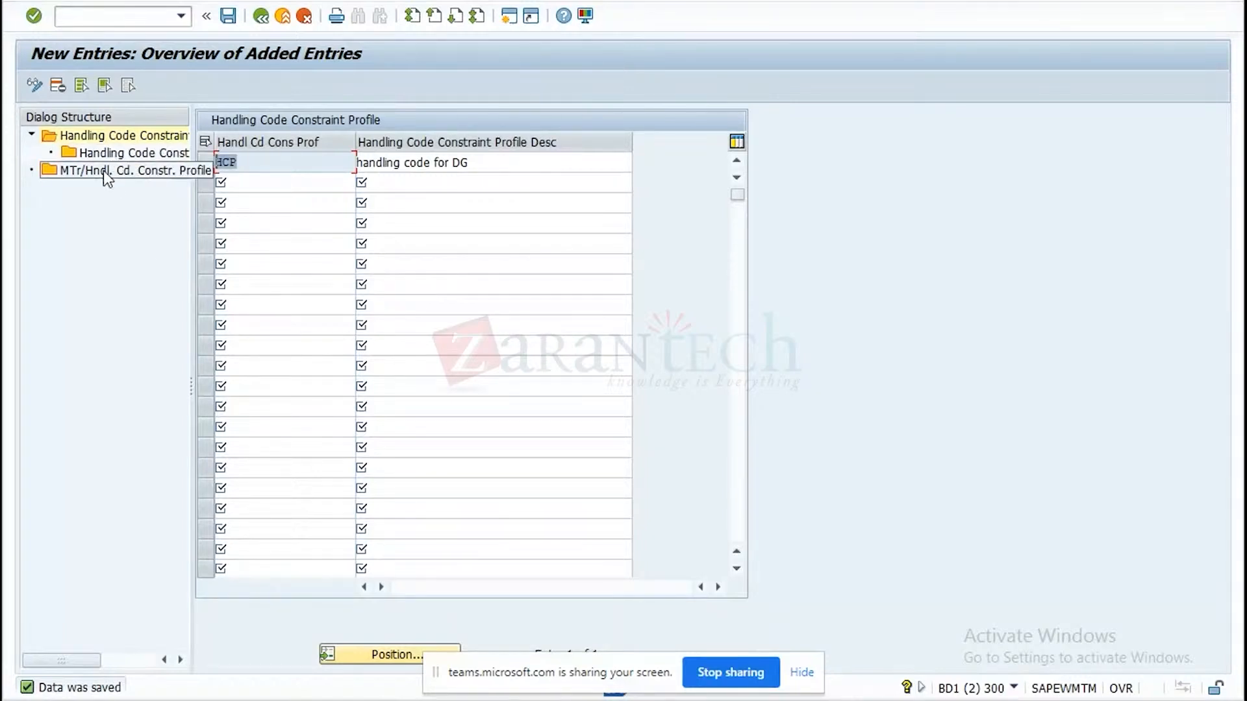
pyautogui.click(261, 18)
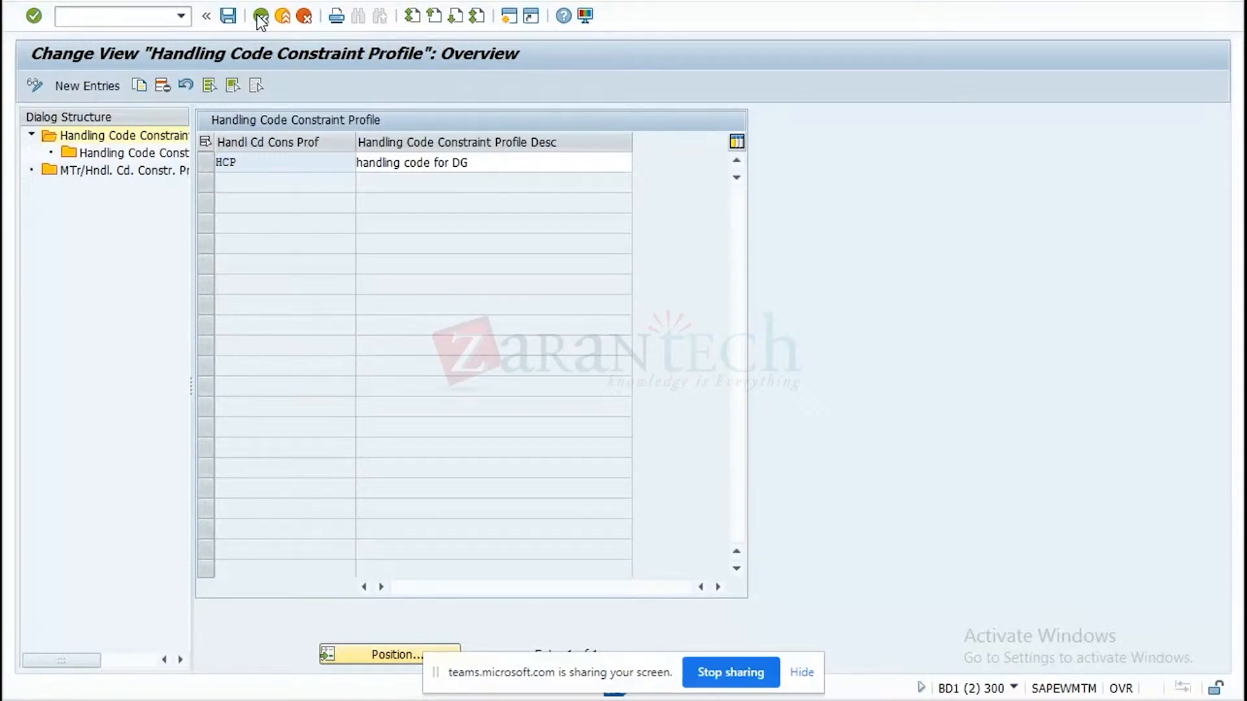
pyautogui.click(260, 17)
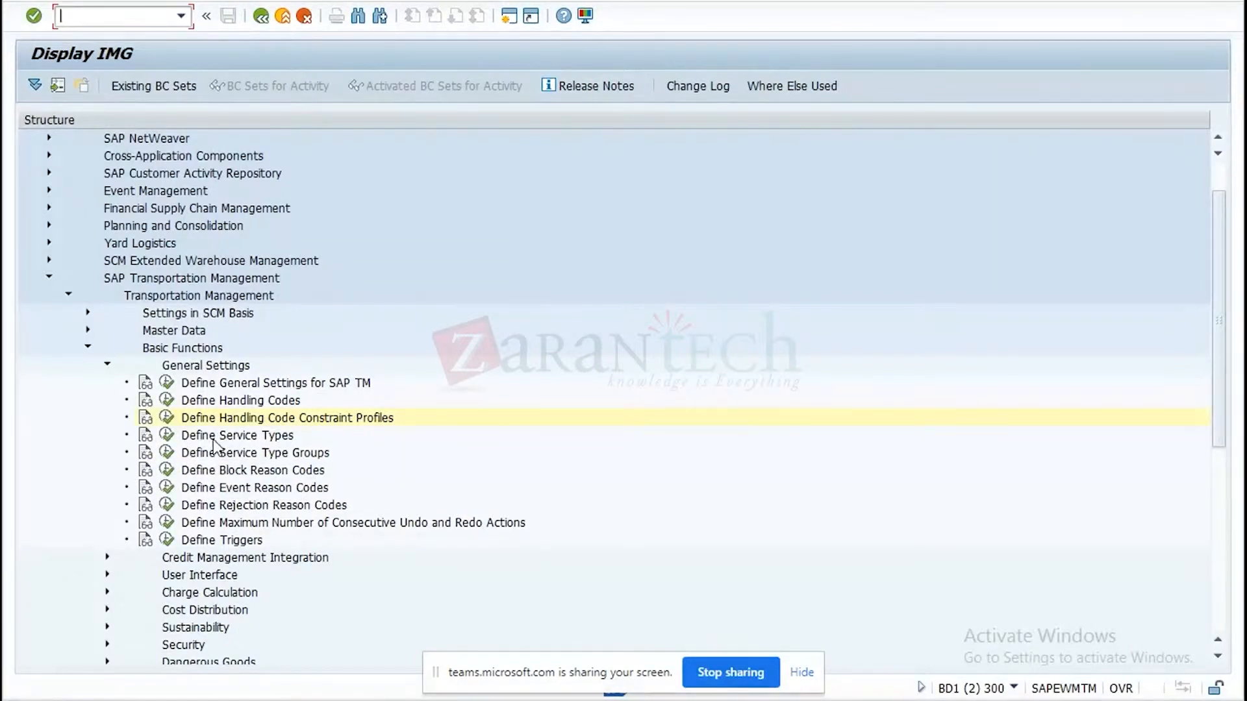
pyautogui.click(166, 436)
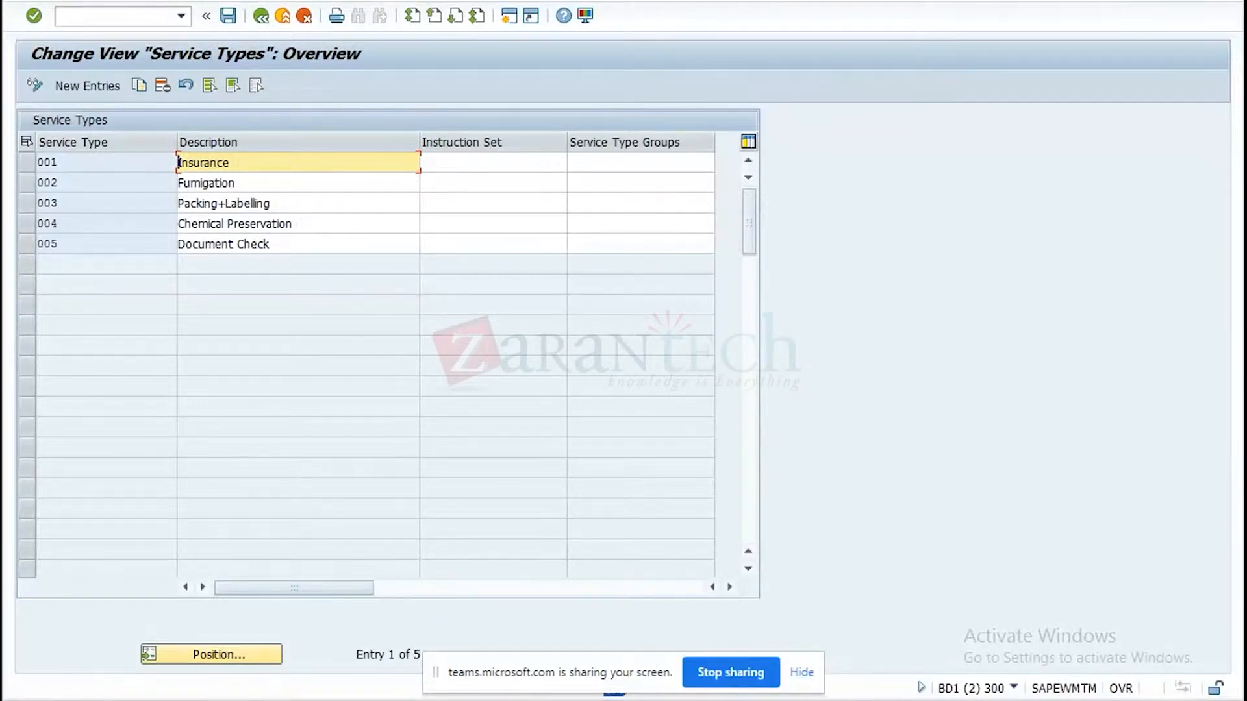
# Switch to Notepad and add the line "PRODUCT/PACKAGE--TRANSPORTATION PROCESS-FO/FB" below the pick-up-to-delivery chain.
pyautogui.hotkey('alt', 'Tab')
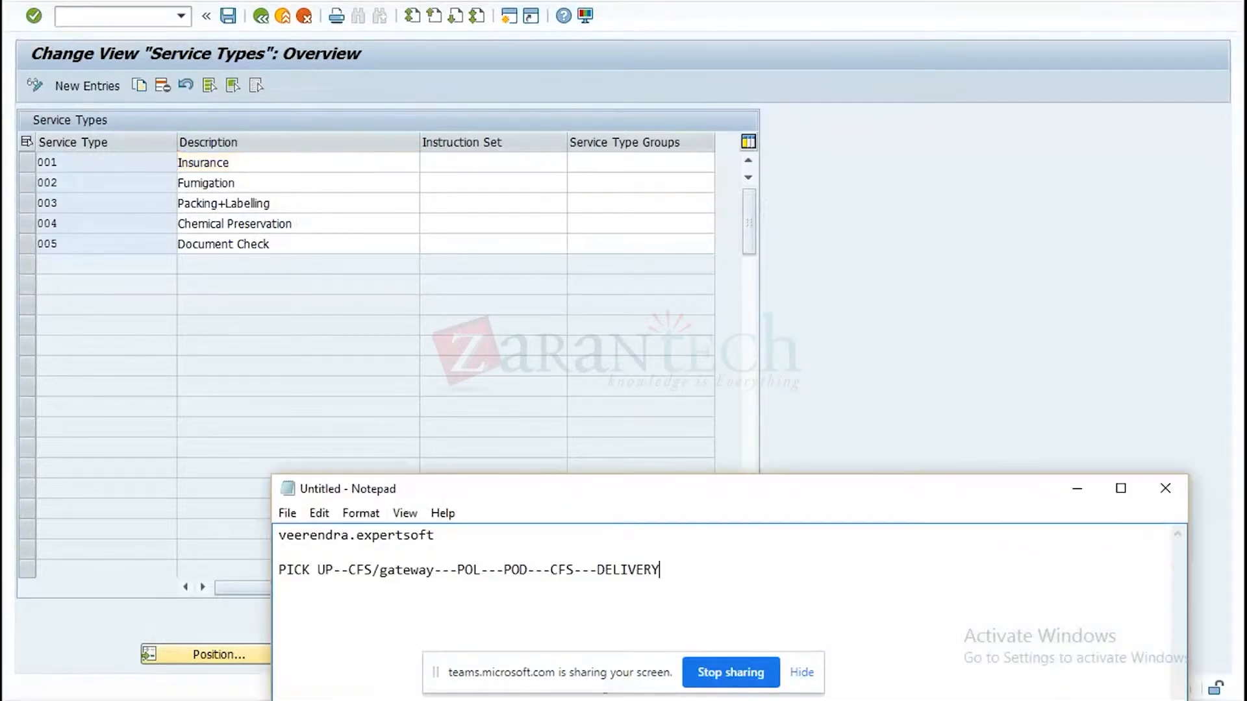
pyautogui.click(668, 575)
pyautogui.press('Return')
pyautogui.press('Return')
pyautogui.write('PRODUCT/PACKAGE')
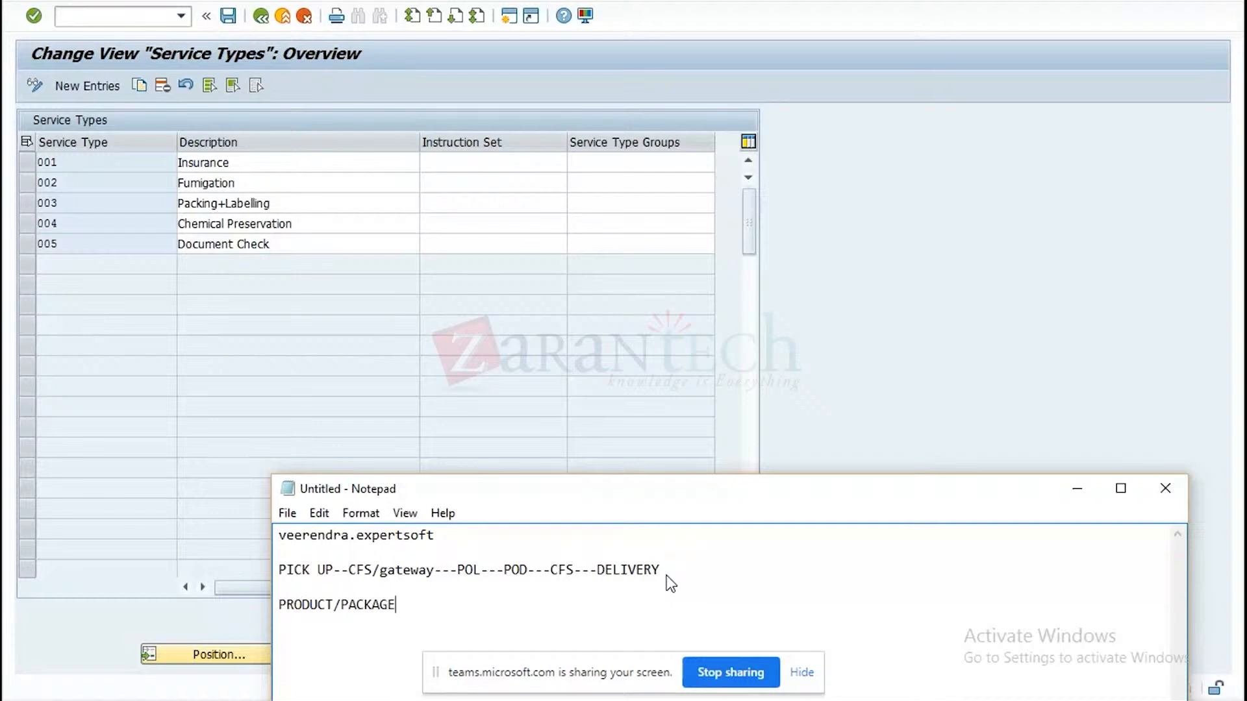
pyautogui.write('--TRANSPORTATION ')
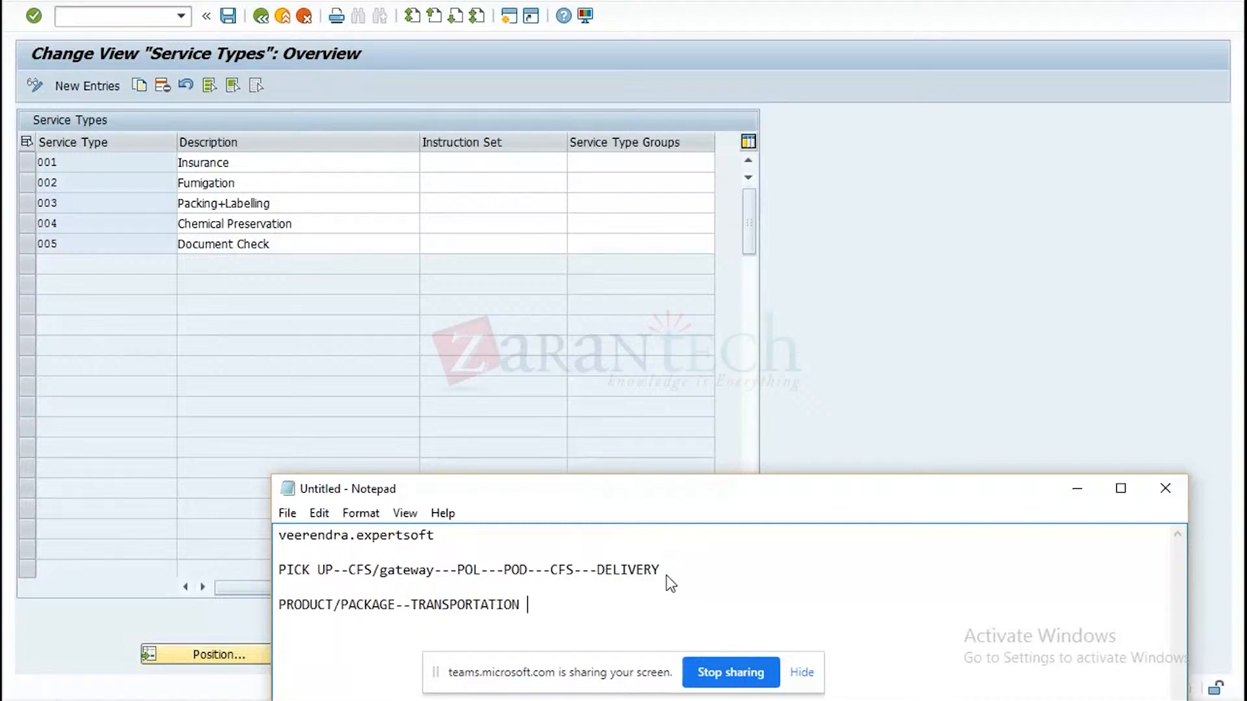
pyautogui.write('PROCESS-FO/FB')
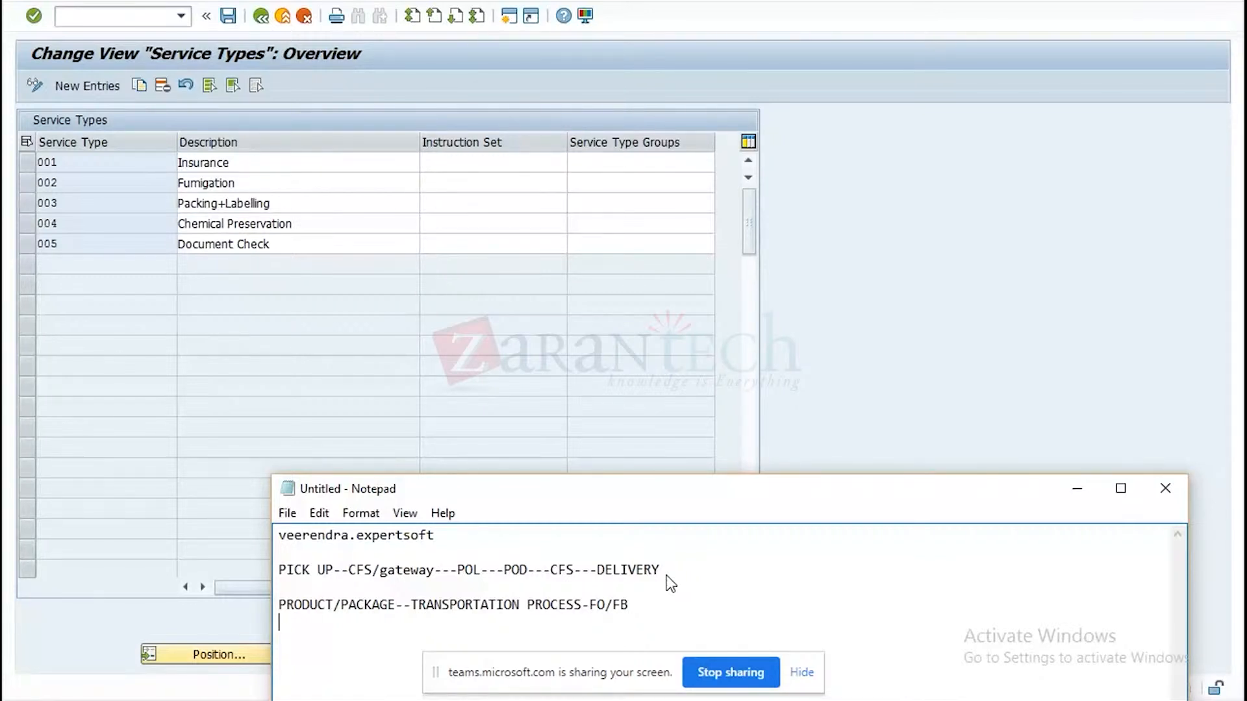
# Add the note "SERVICES---SERVICE ORDER" on the line below the transportation process.
pyautogui.write('SH')
pyautogui.press('BackSpace')
pyautogui.write('ERC')
pyautogui.press('BackSpace')
pyautogui.write('VICES---SERVICE ')
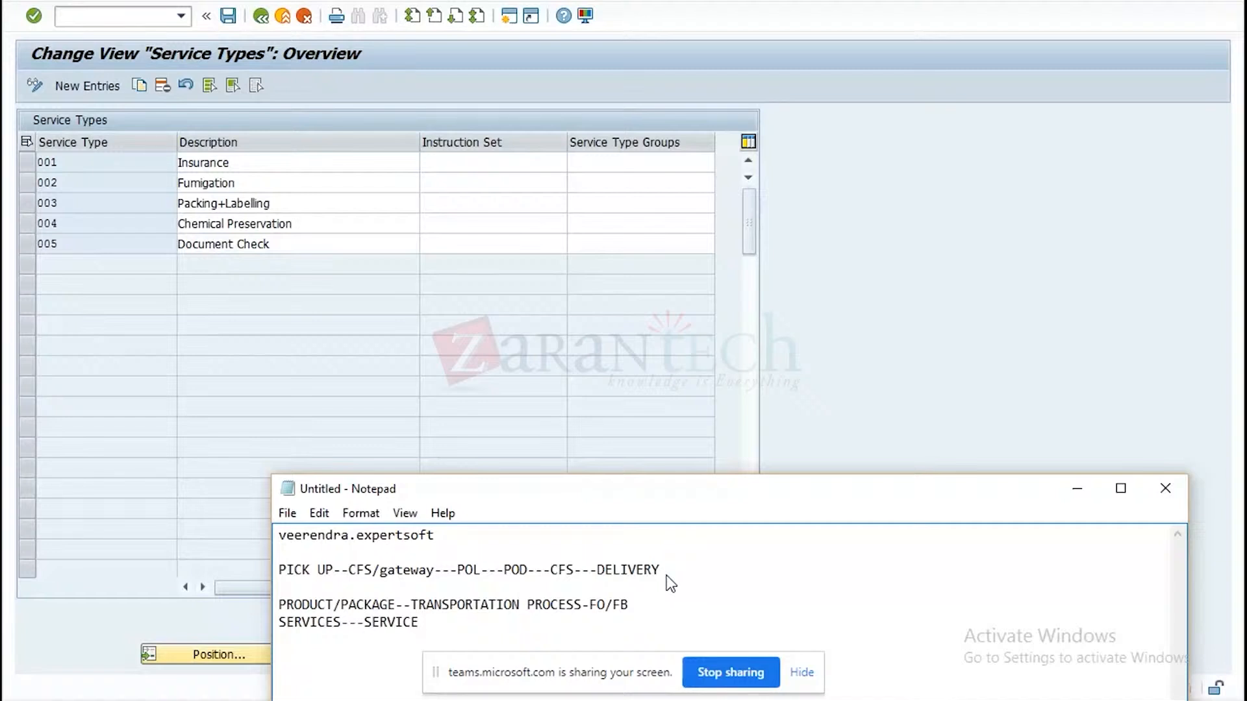
pyautogui.write('ORDER')
# Append "---FSD---" to the transportation process line and "---CHARGE ---FSD-" to the services line.
pyautogui.click(633, 606)
pyautogui.write('---FSD---')
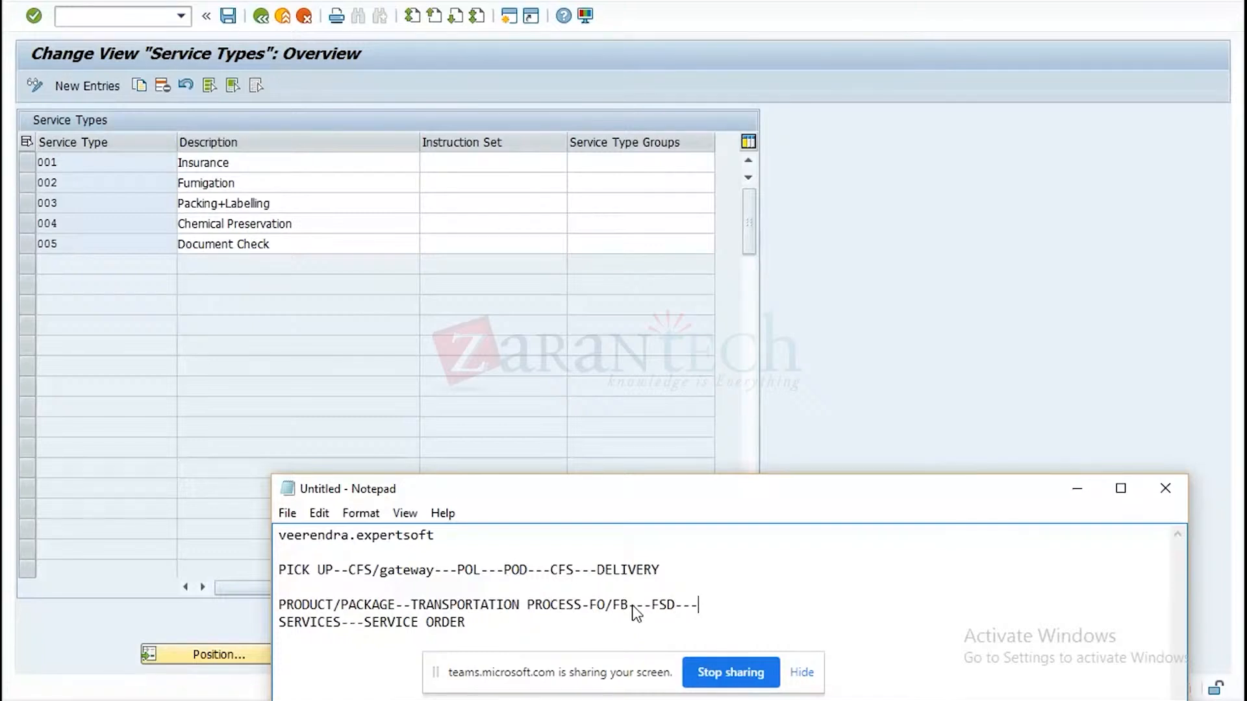
pyautogui.click(477, 622)
pyautogui.write('---CHARGE')
pyautogui.write('---FSD')
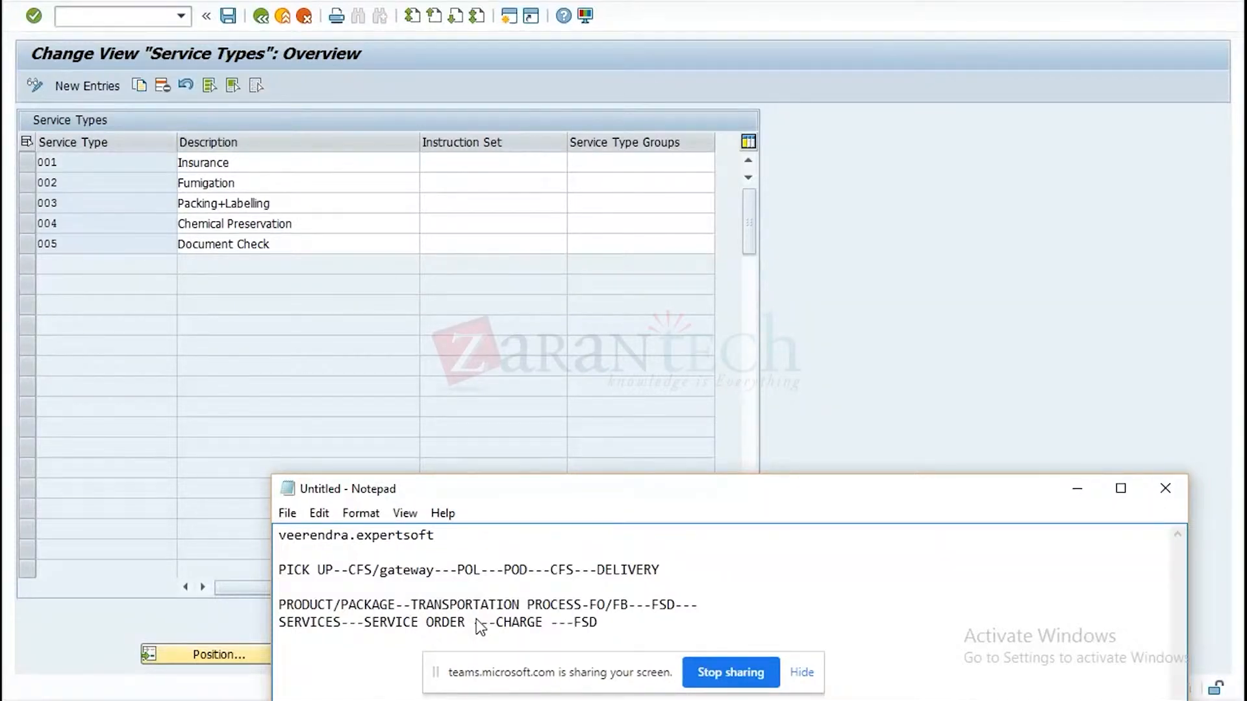
pyautogui.write('-')
# Insert "( SERVICE TYPE)" directly after the word SERVICES in the services line.
pyautogui.click(341, 621)
pyautogui.write('( S')
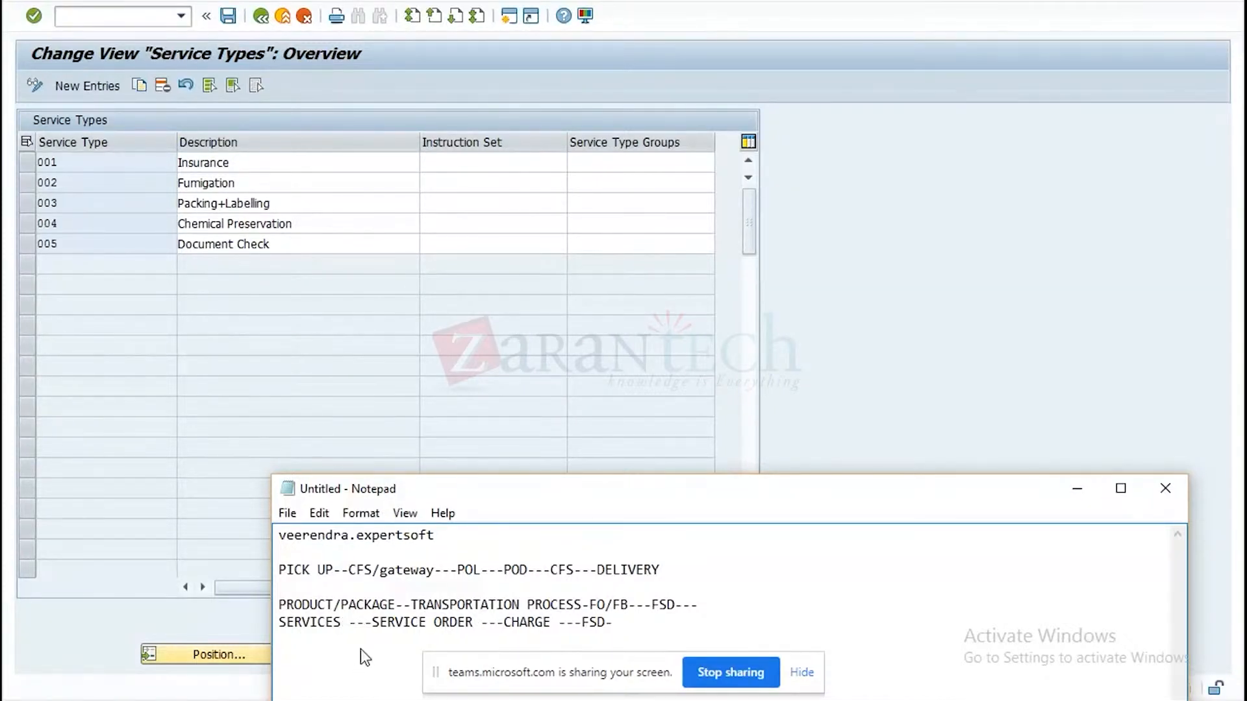
pyautogui.write('ERVICE T')
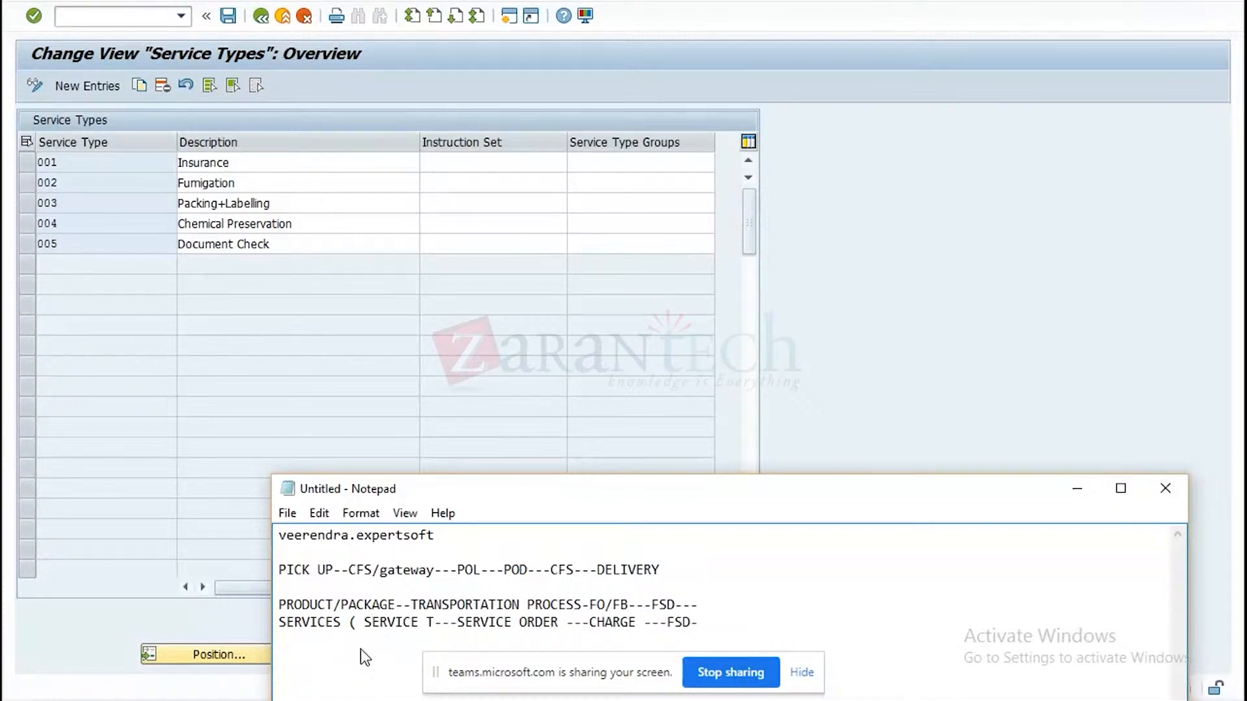
pyautogui.write('YPE')
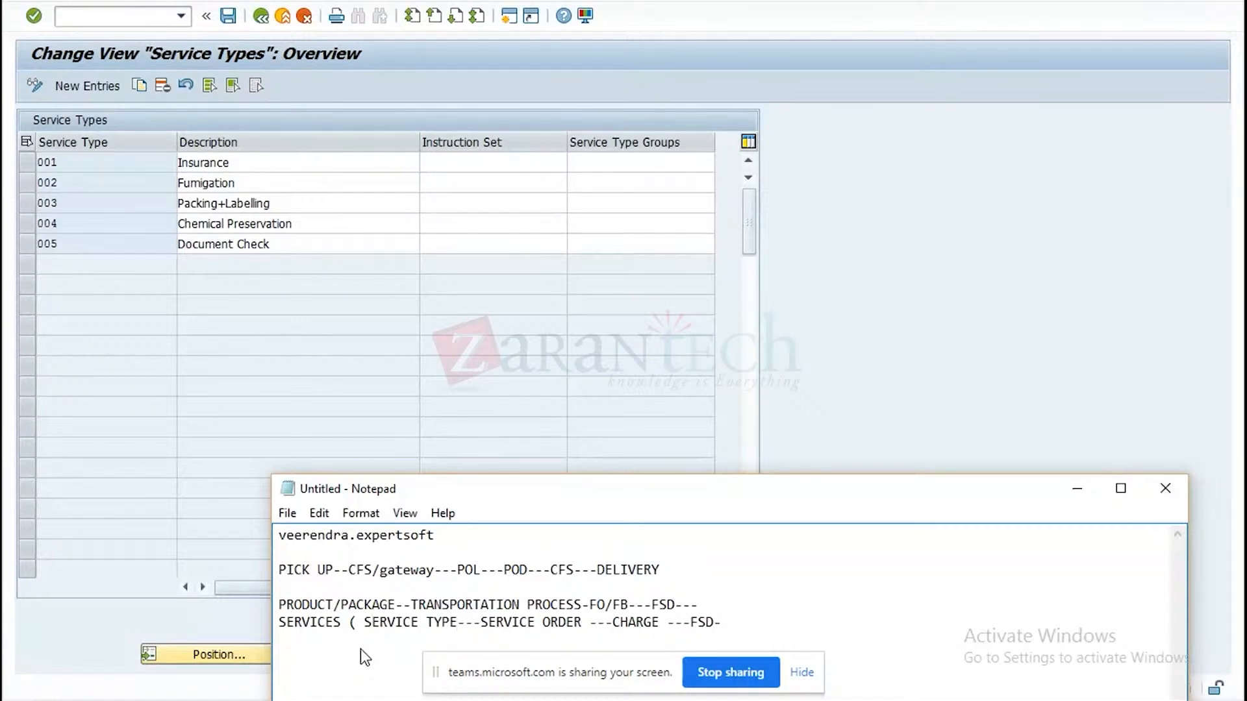
pyautogui.write(')')
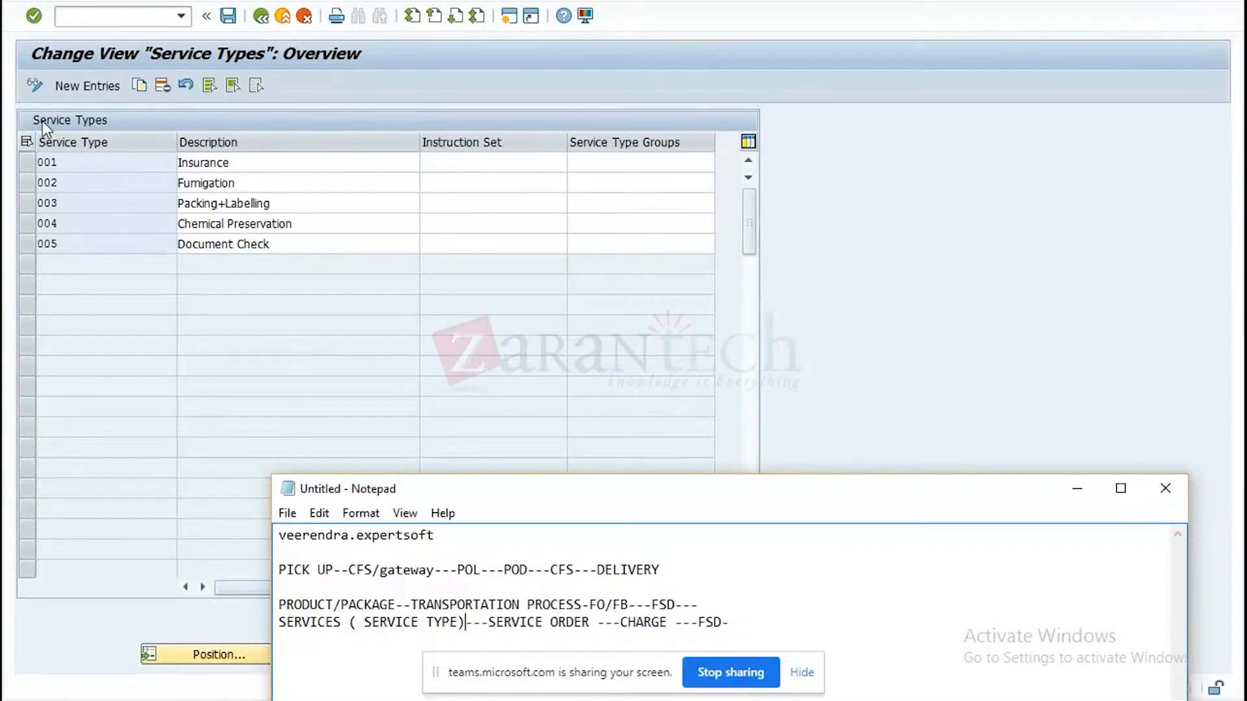
# In the SAP service types view, create new entry 006 with the description "Container cleaning".
pyautogui.click(88, 87)
pyautogui.write('006')
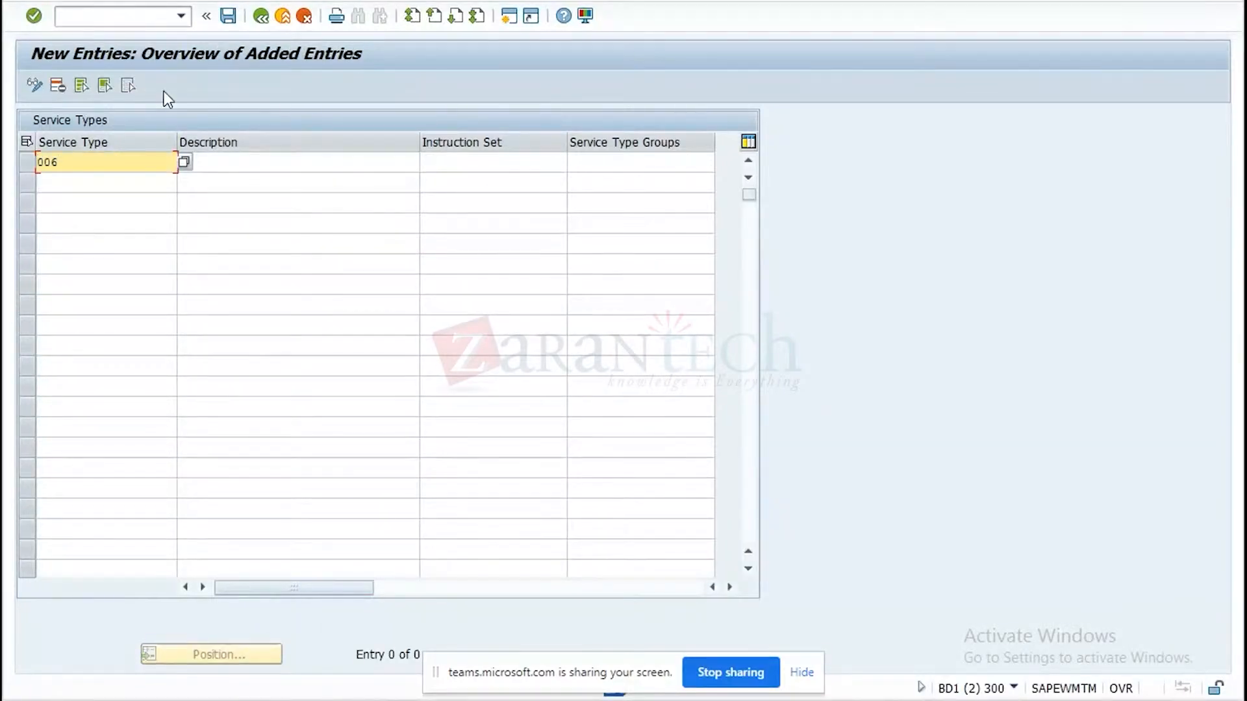
pyautogui.click(215, 163)
pyautogui.write('d')
pyautogui.write('ont')
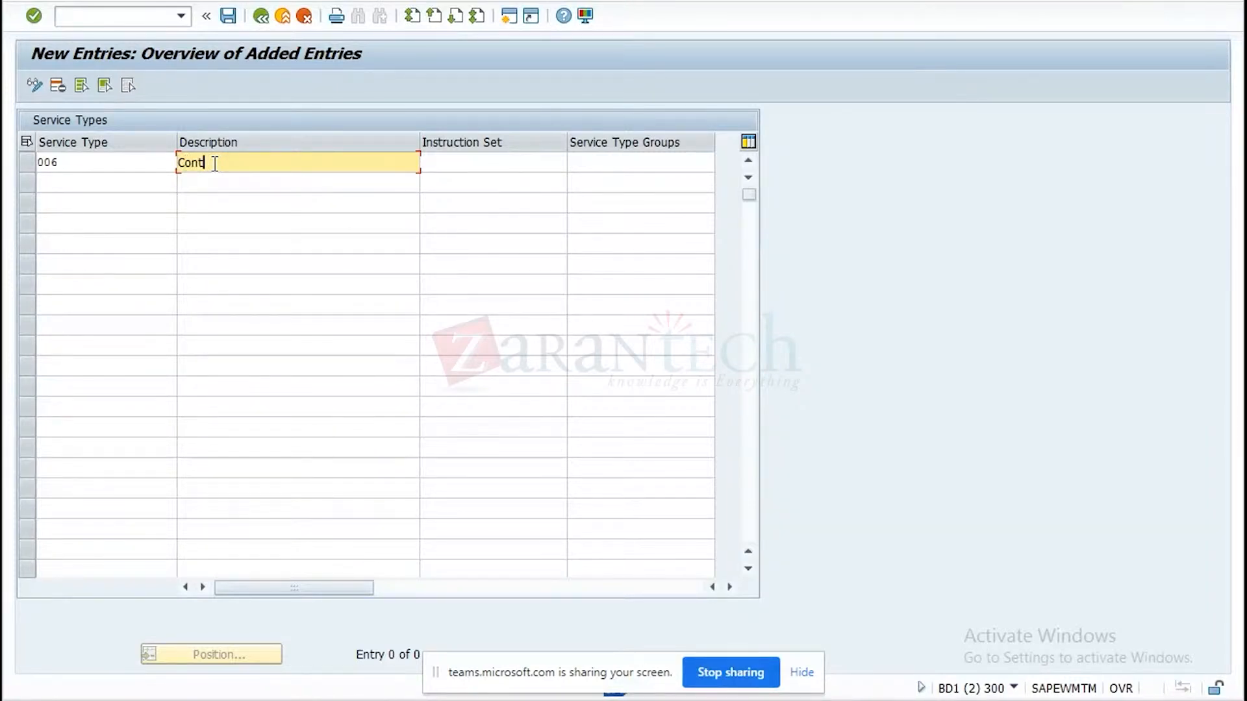
pyautogui.write('ainer cleaning')
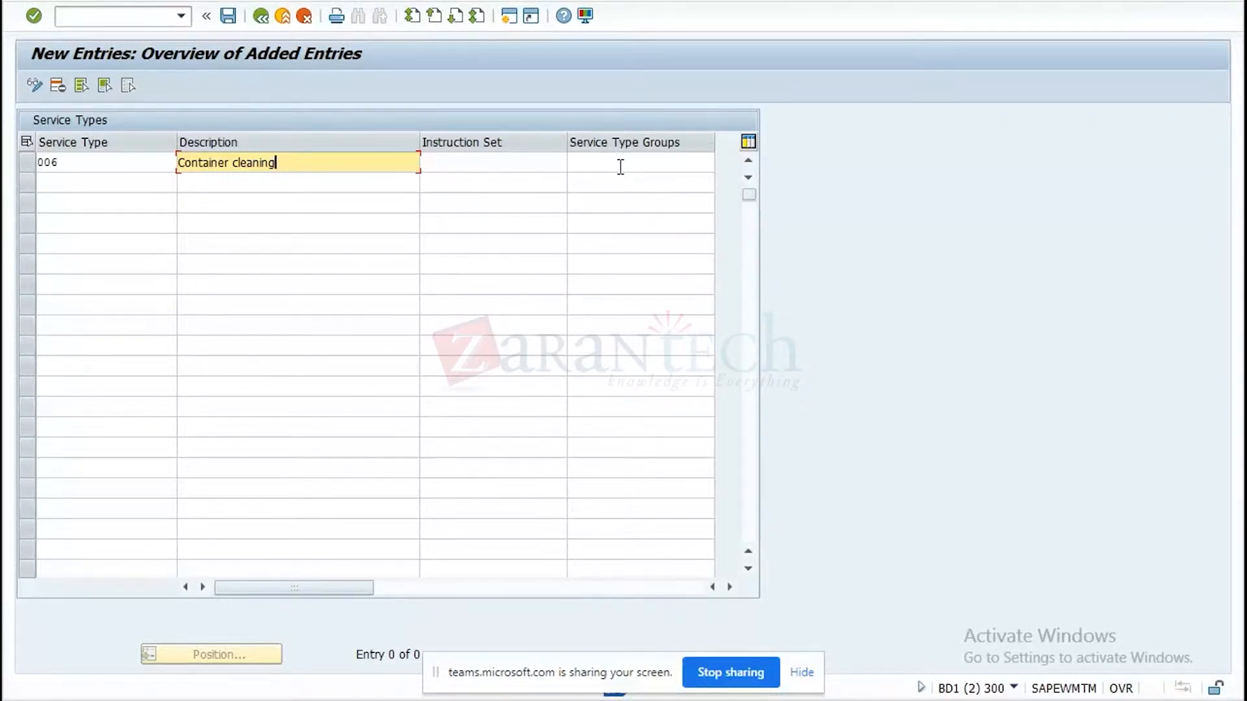
# Save service type 006 to the customizing request "TM YL integration" and return to the IMG.
pyautogui.click(232, 20)
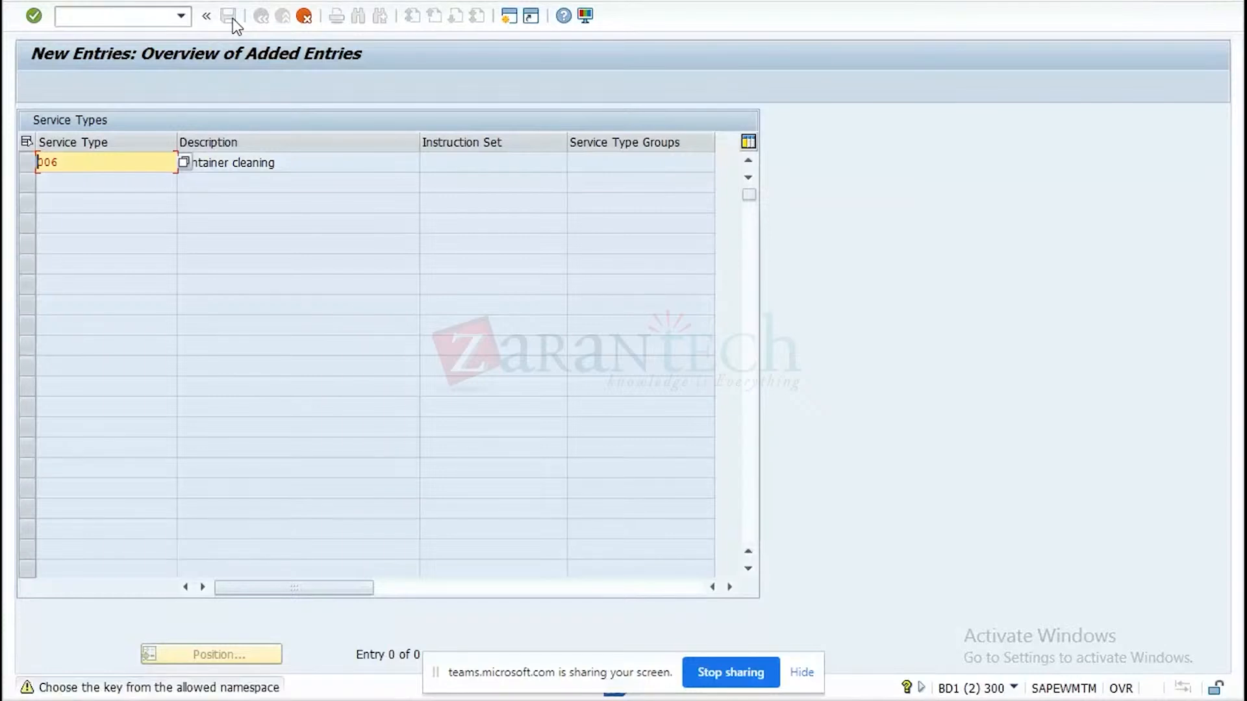
pyautogui.click(232, 20)
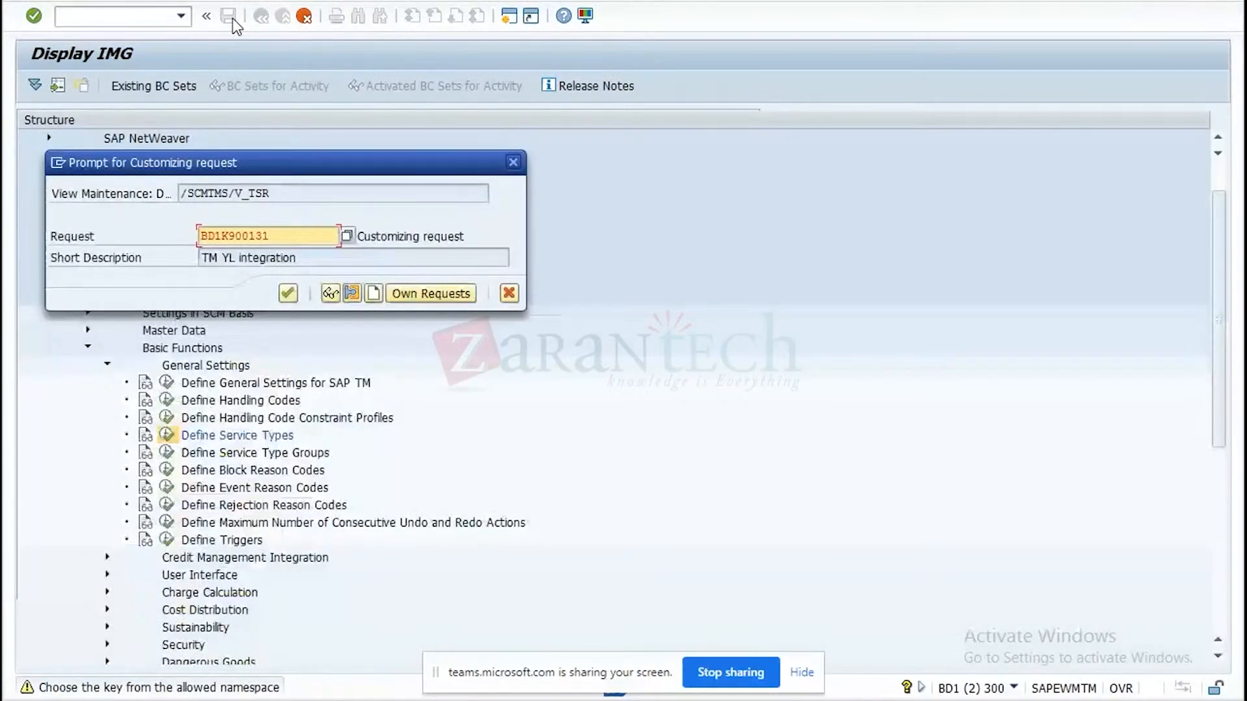
pyautogui.click(290, 293)
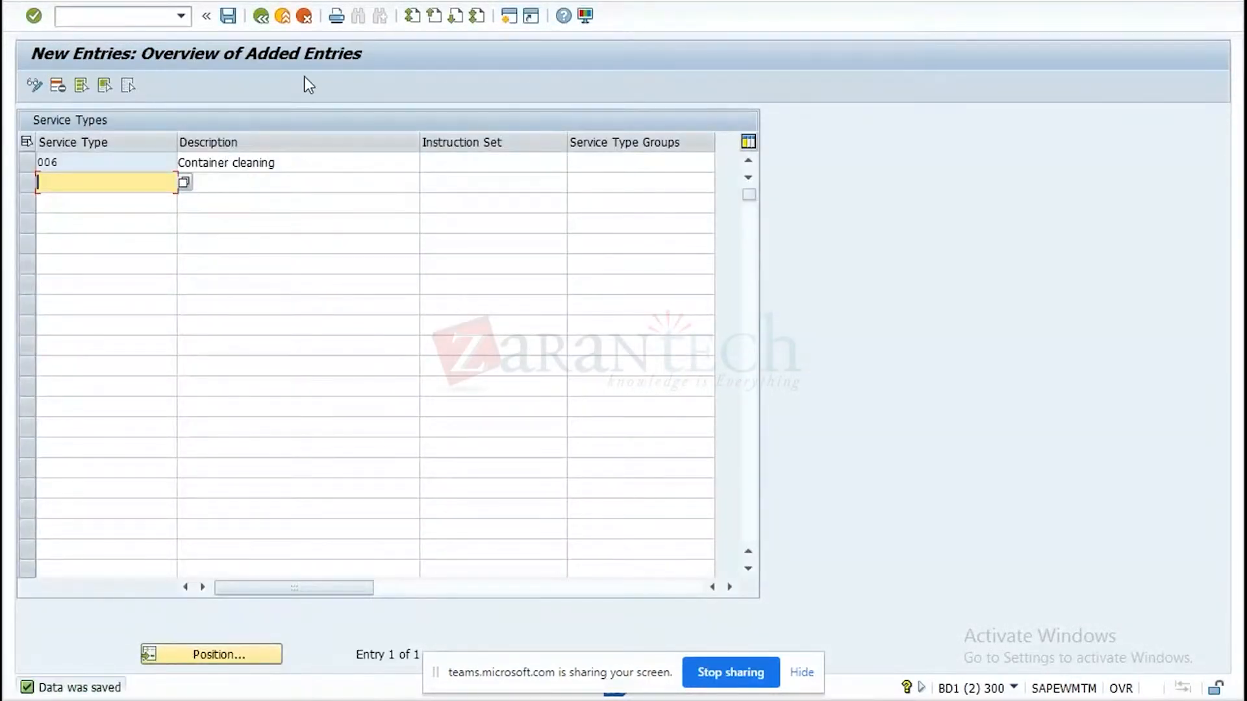
pyautogui.click(261, 16)
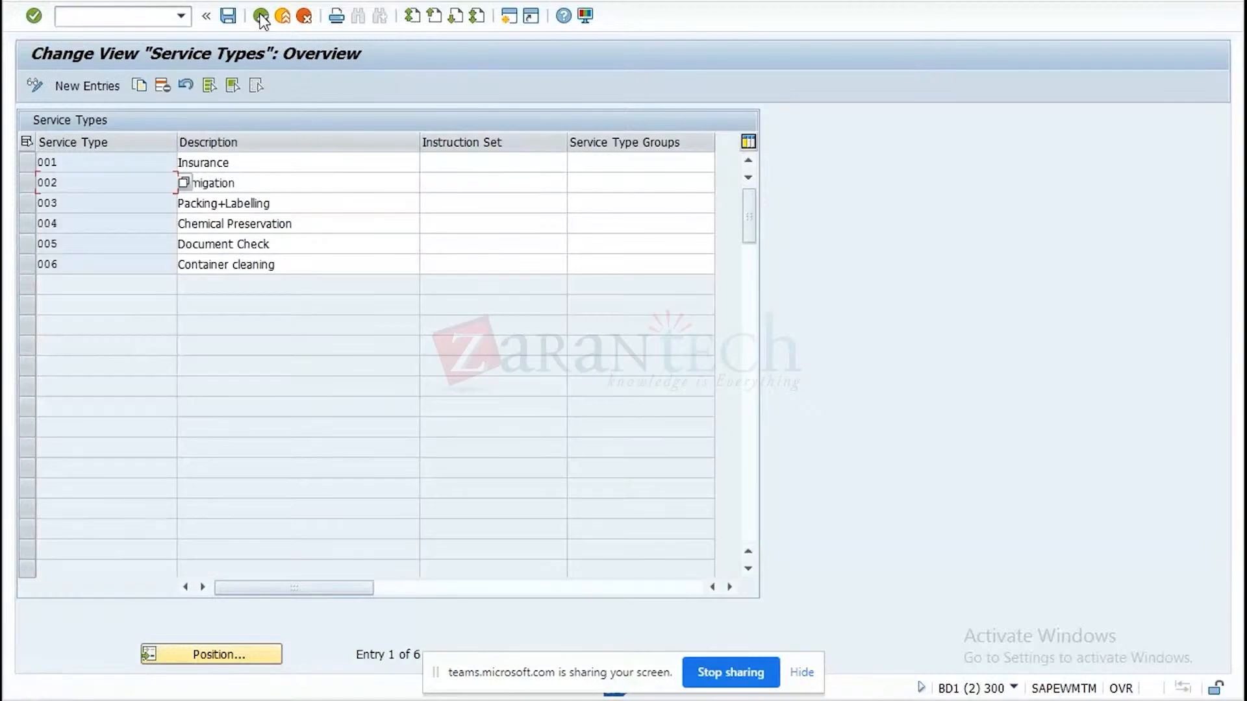
pyautogui.click(261, 17)
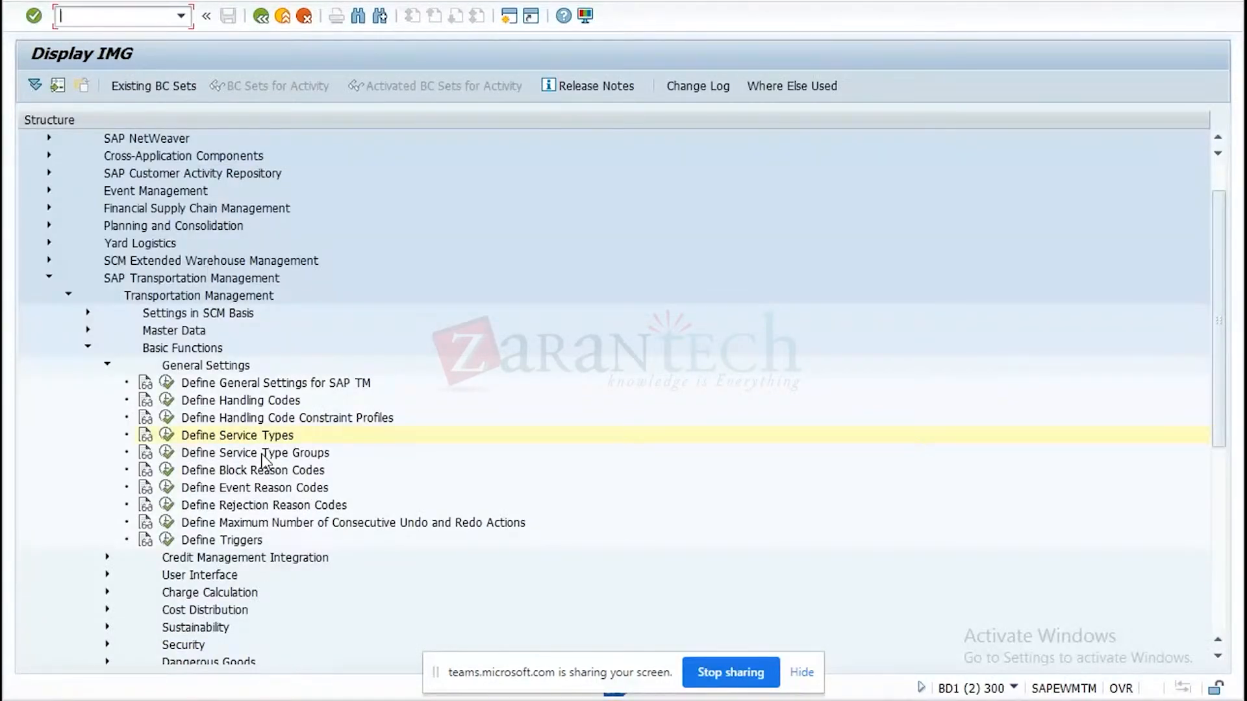
# View the Define Service Type Groups overview, recheck the service types list including its group assignments, and return to the IMG.
pyautogui.click(168, 455)
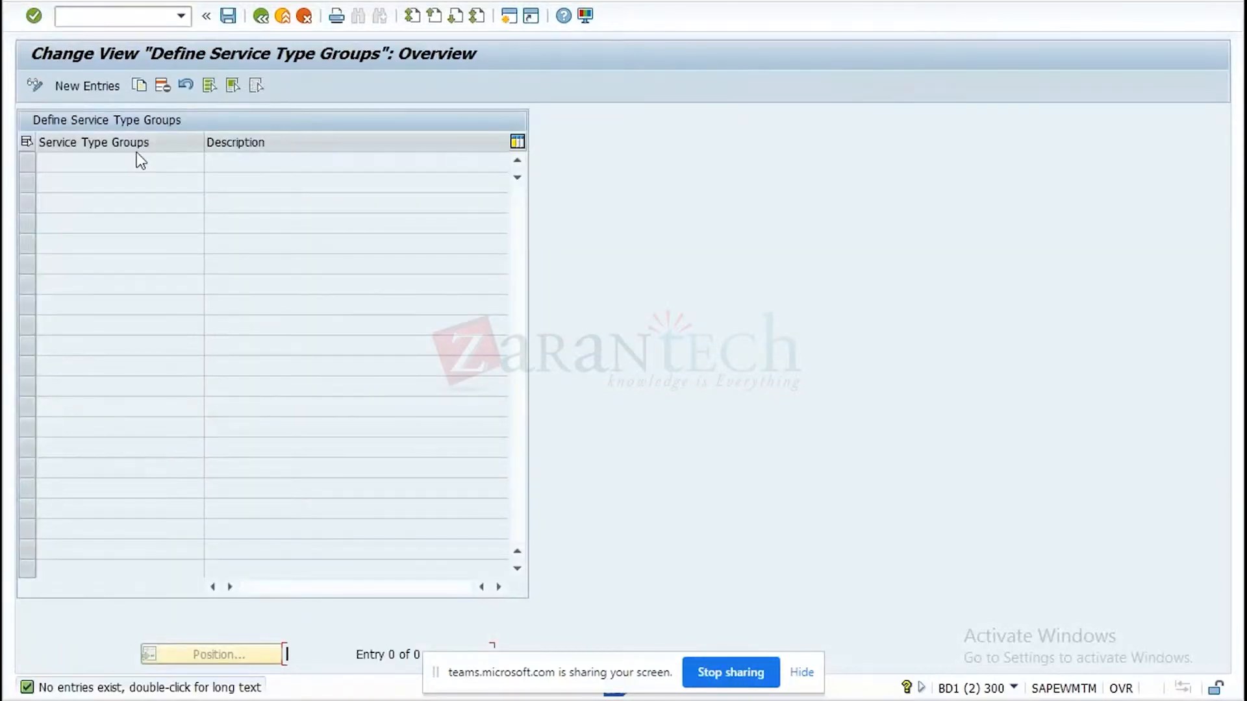
pyautogui.click(259, 20)
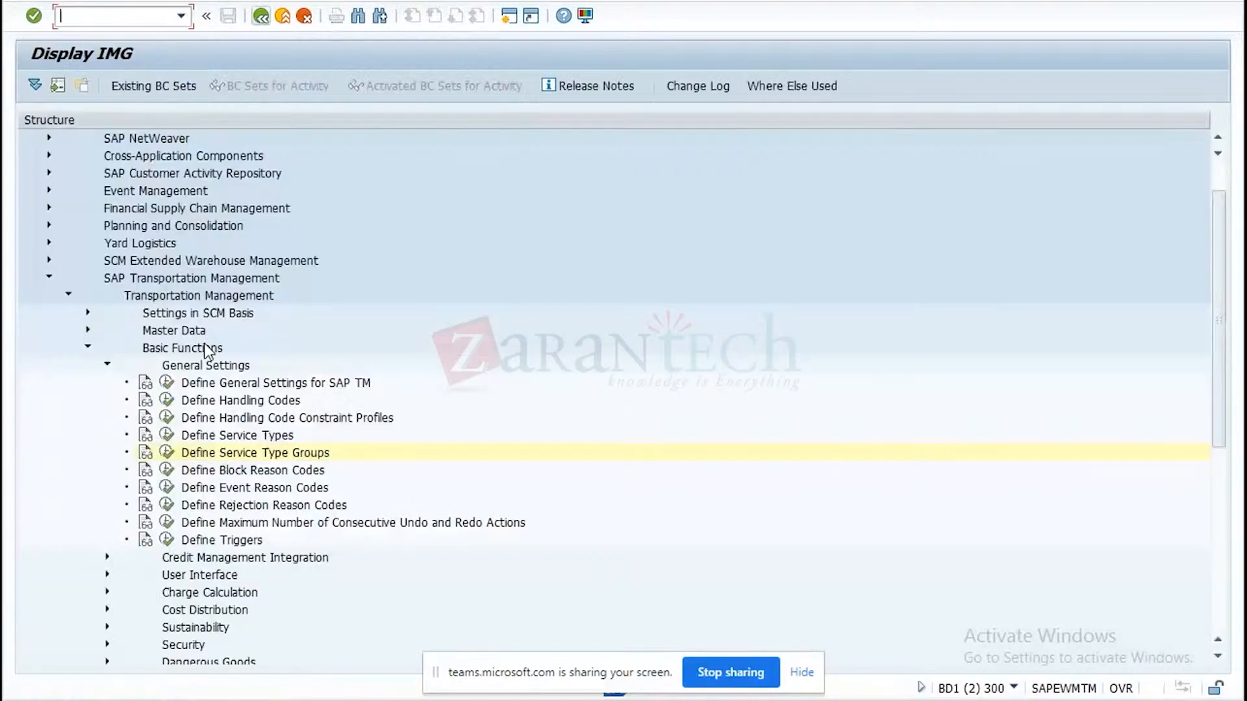
pyautogui.click(167, 435)
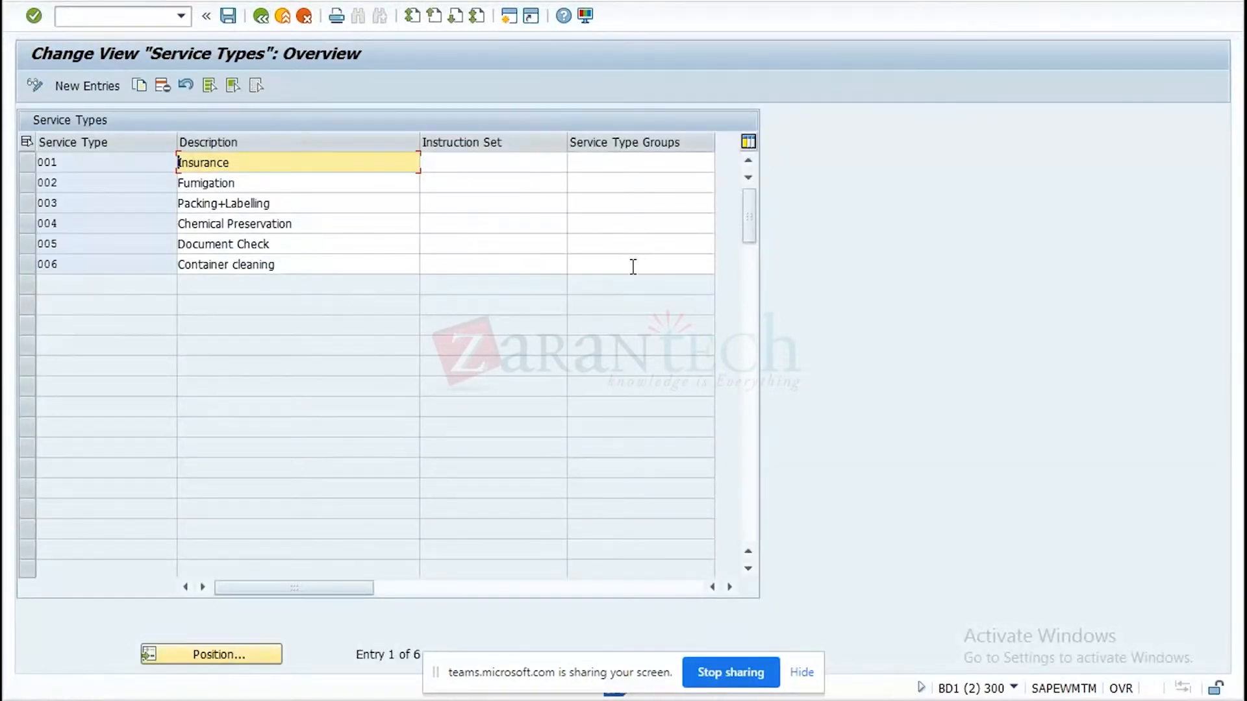
pyautogui.click(262, 21)
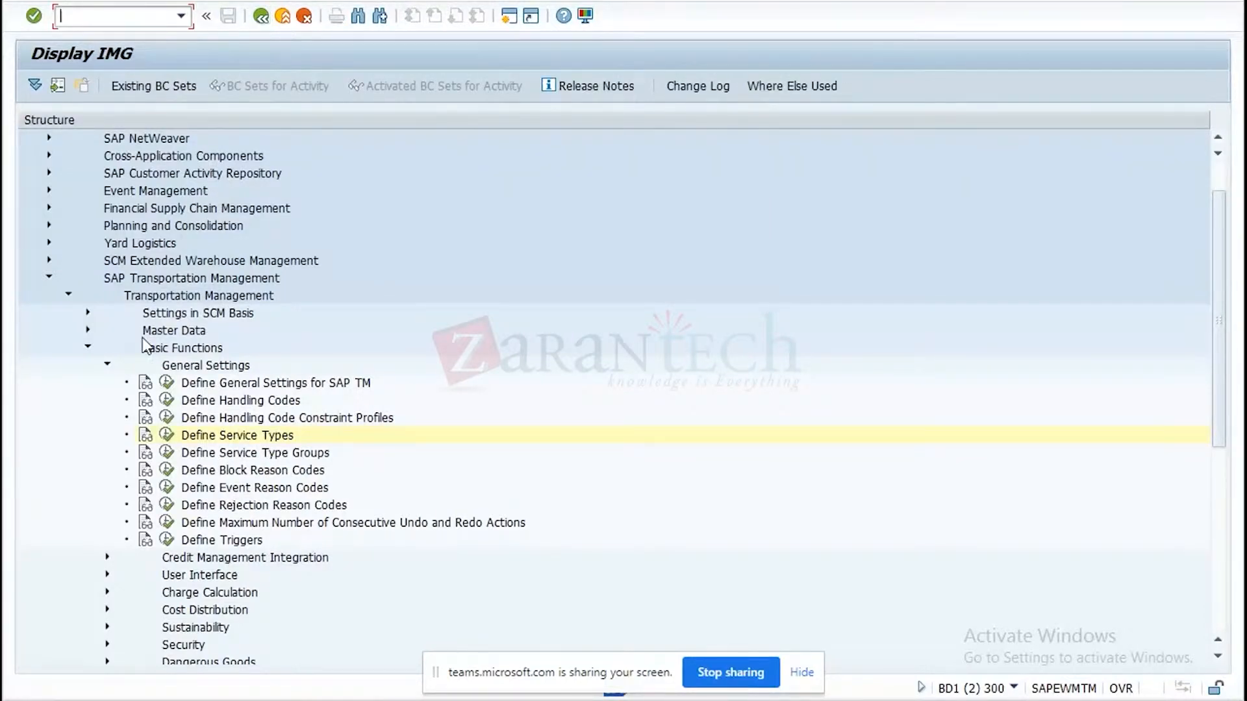
# Read the documentation for Define Block Reason Codes and examine the block reason codes with their planning, execution and settlement flags.
pyautogui.click(146, 472)
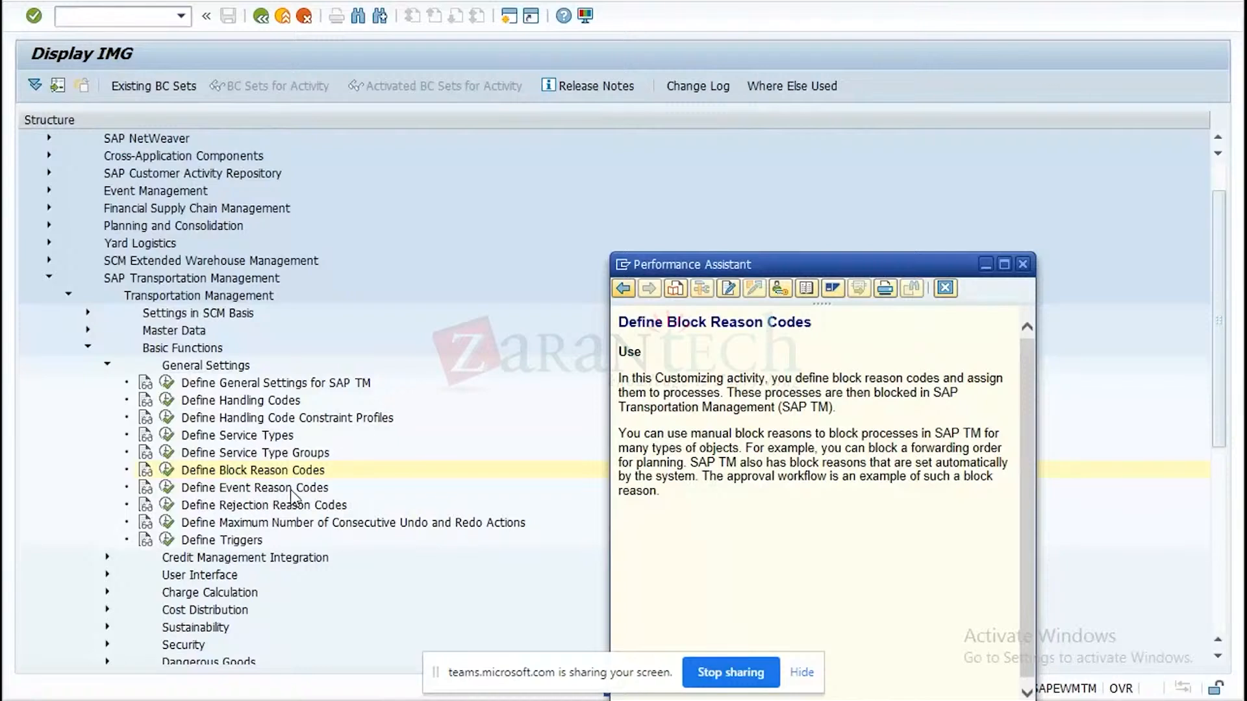
pyautogui.click(1022, 264)
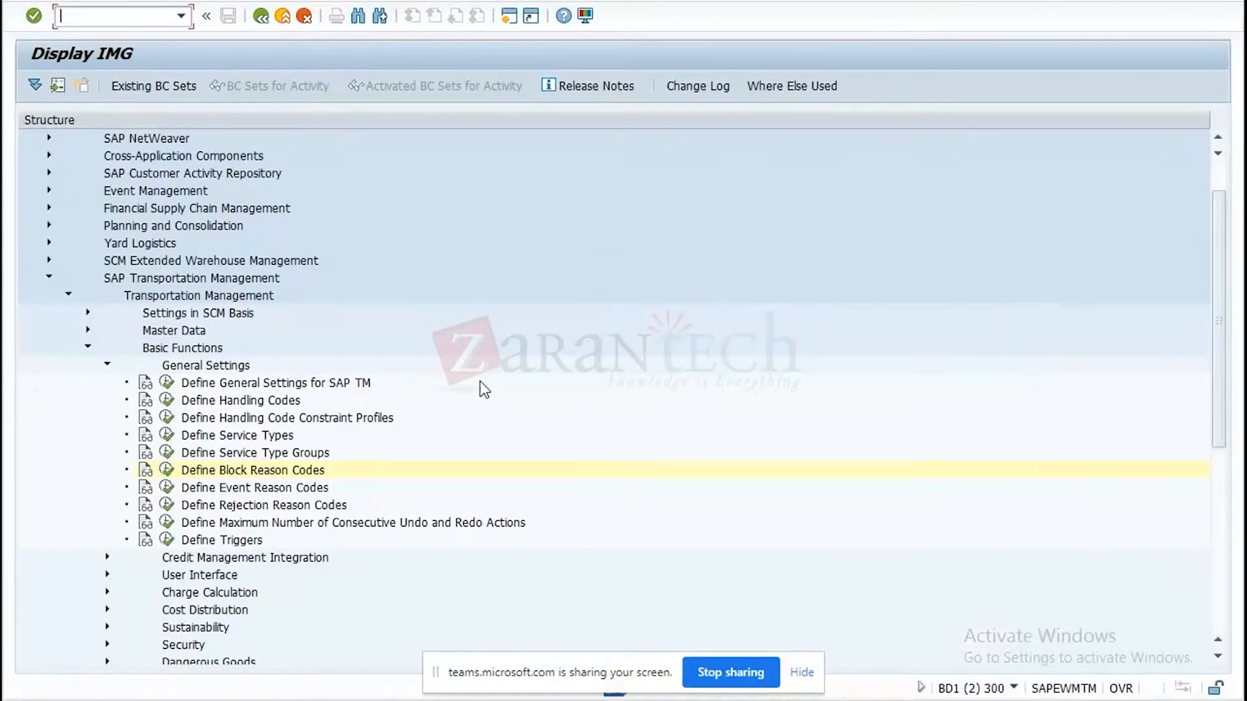
pyautogui.click(166, 471)
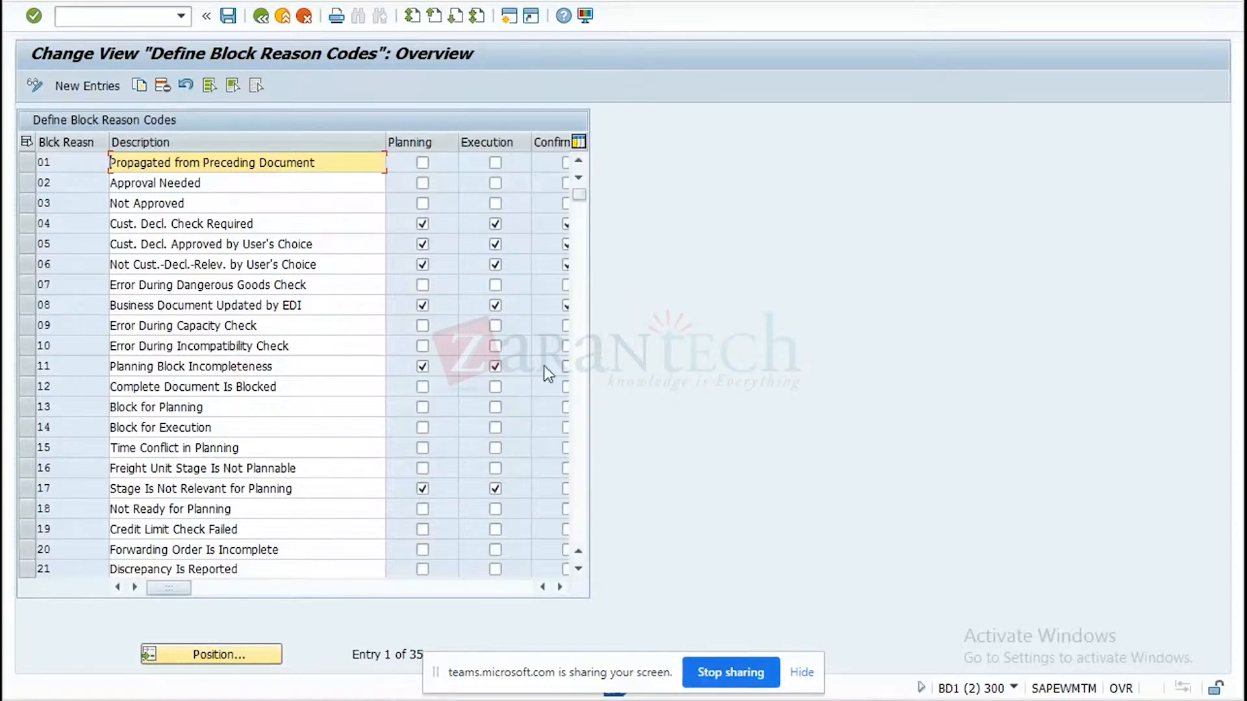
pyautogui.click(558, 588)
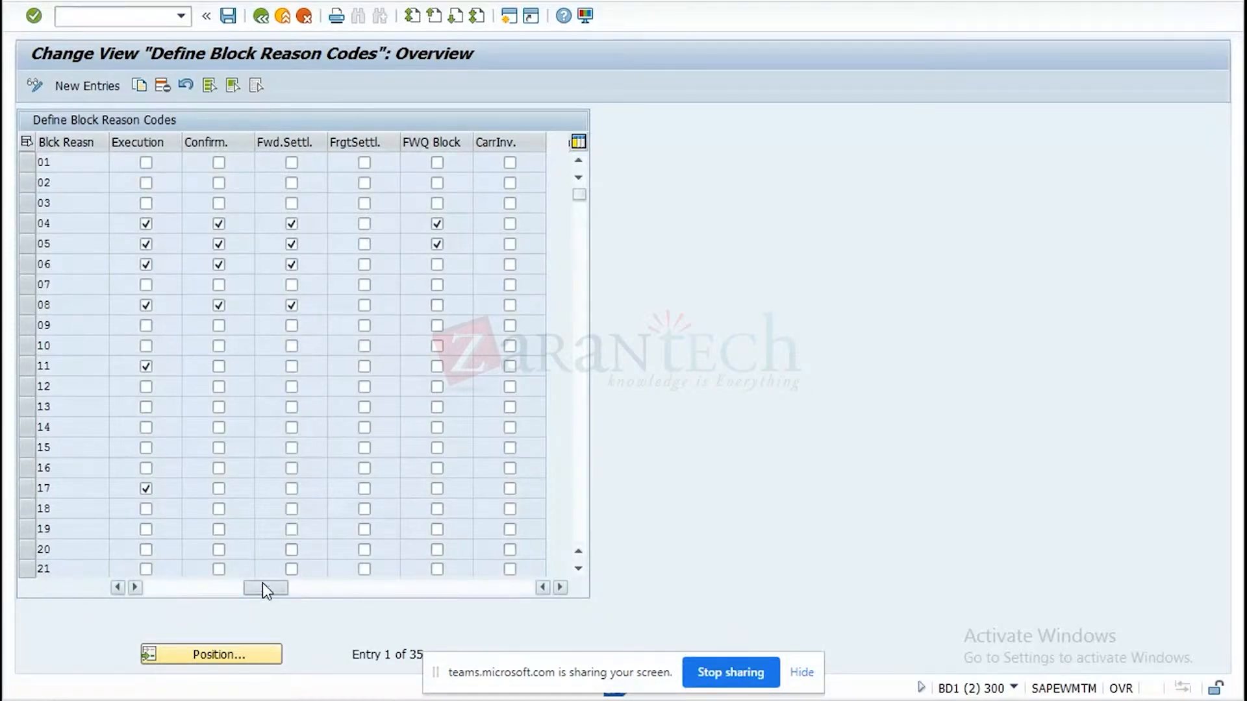
pyautogui.moveTo(263, 583); pyautogui.dragTo(136, 598)
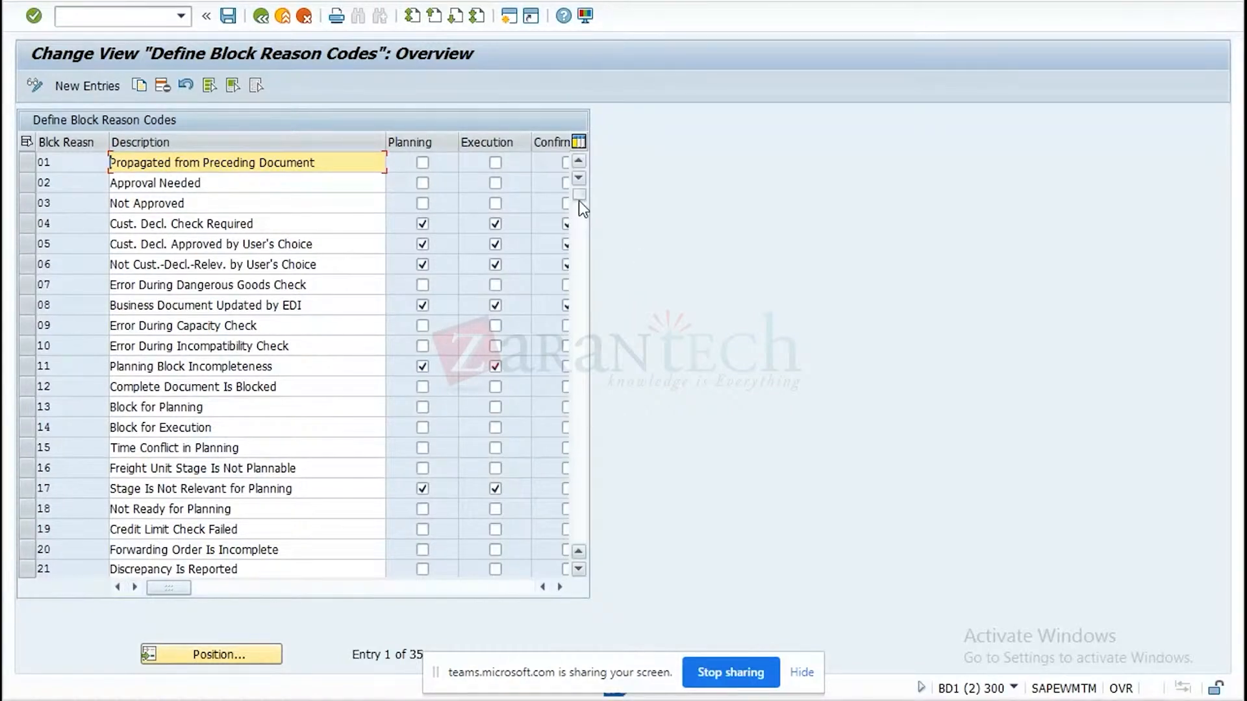
pyautogui.moveTo(578, 195); pyautogui.dragTo(579, 430)
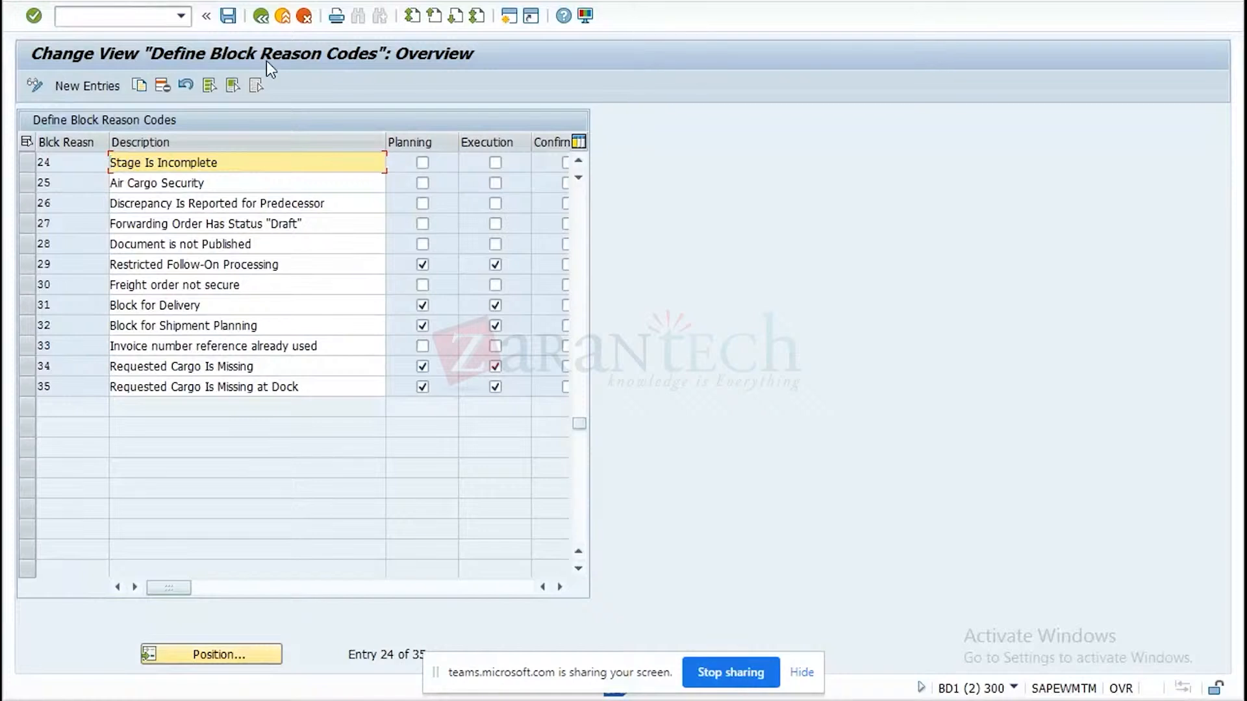
# Return from the block reason codes to the IMG and read the documentation for Define Event Reason Codes through its cancellation examples.
pyautogui.click(261, 17)
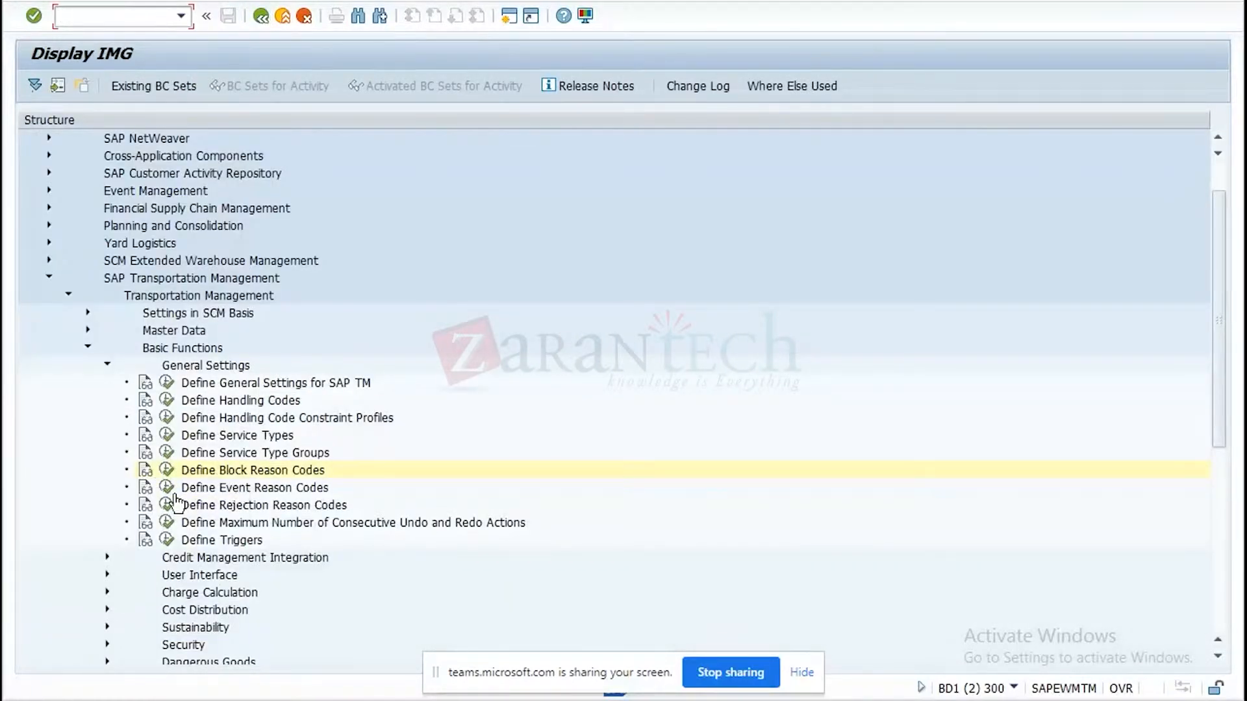
pyautogui.click(144, 487)
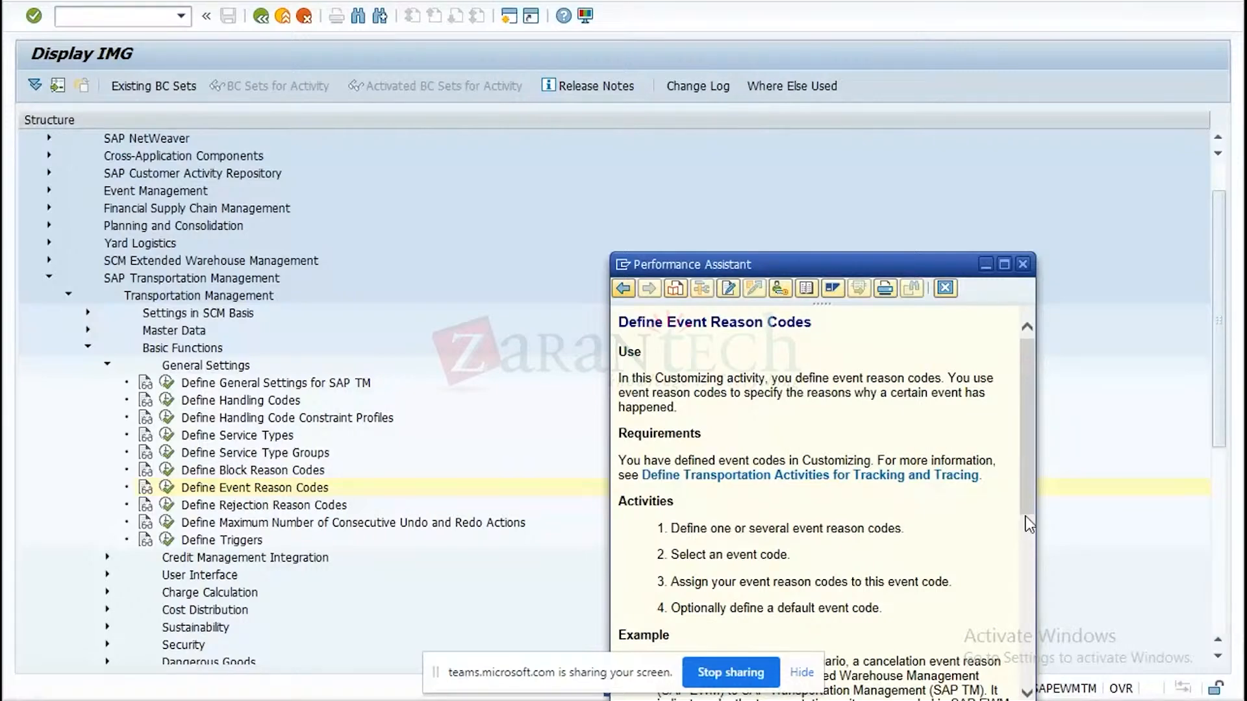
pyautogui.moveTo(1026, 521); pyautogui.dragTo(1024, 570)
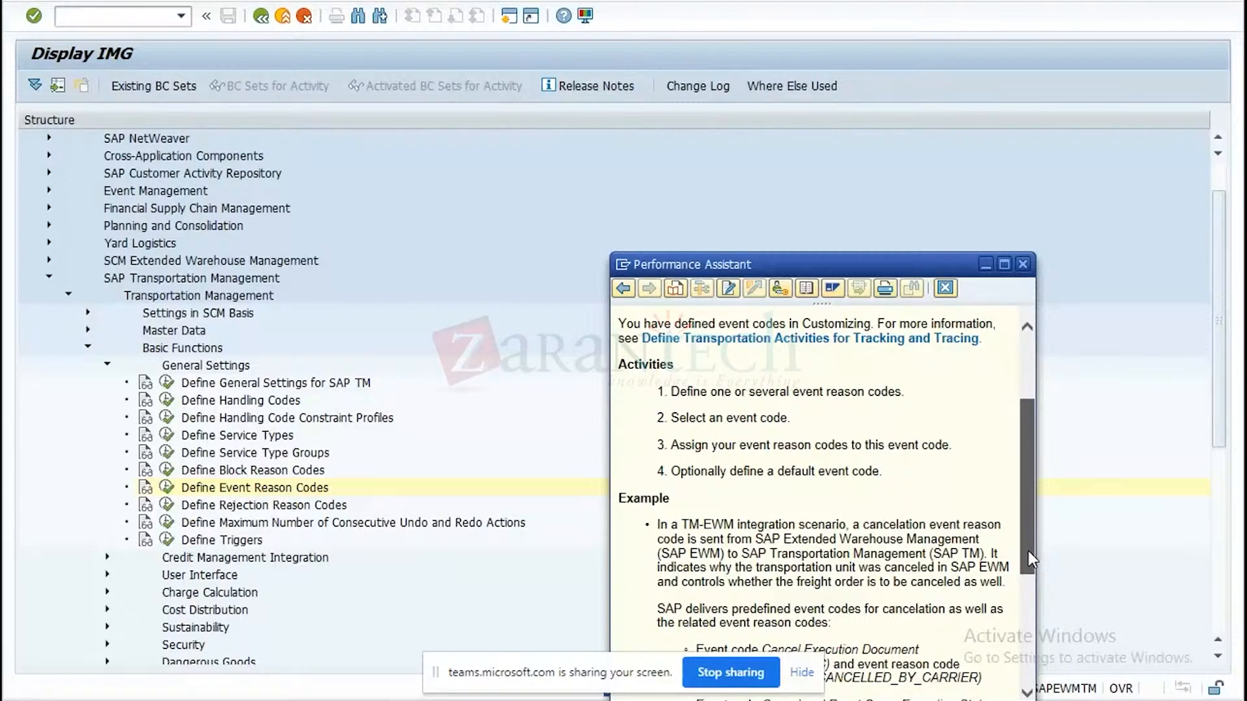
pyautogui.moveTo(1028, 551); pyautogui.dragTo(1020, 658)
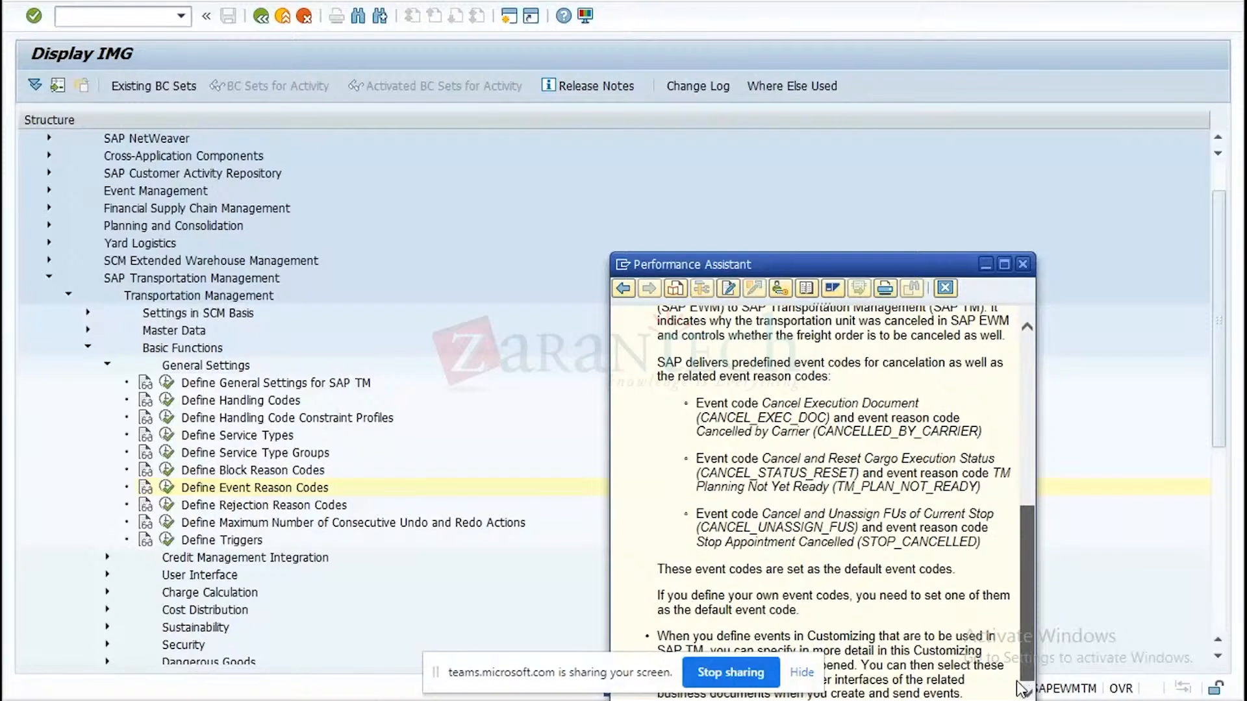
pyautogui.moveTo(1017, 682); pyautogui.dragTo(1015, 684)
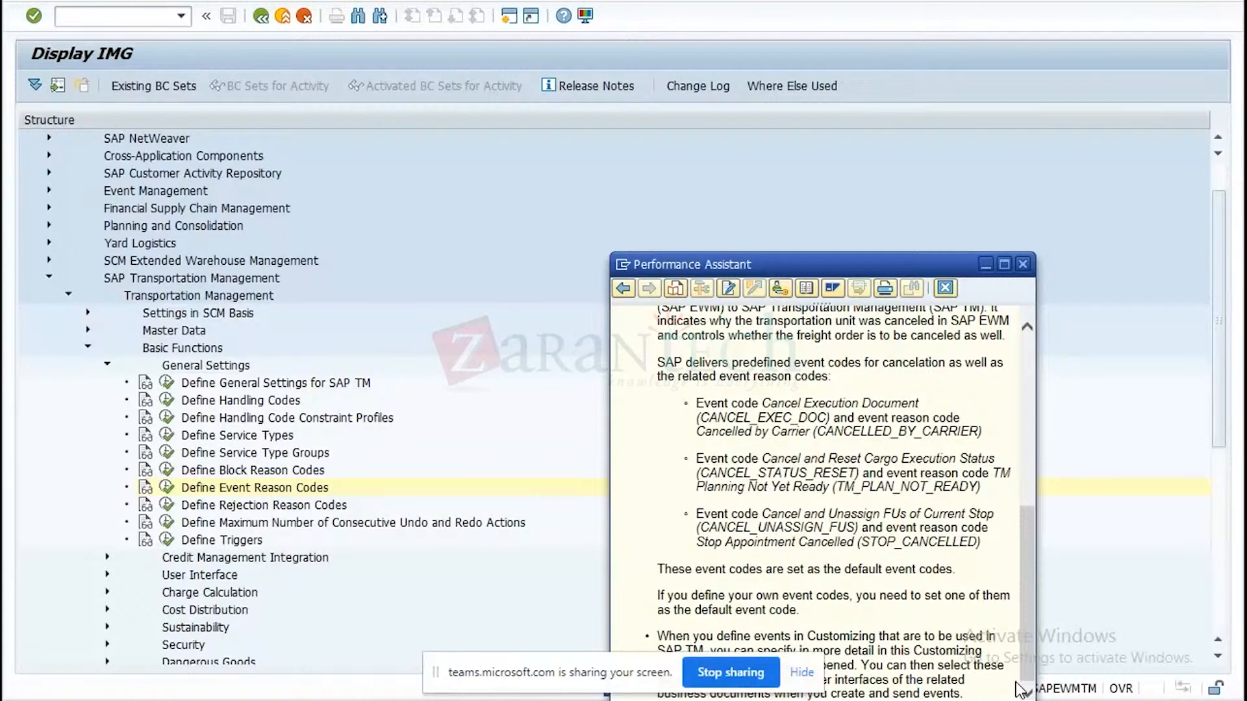
pyautogui.click(1023, 265)
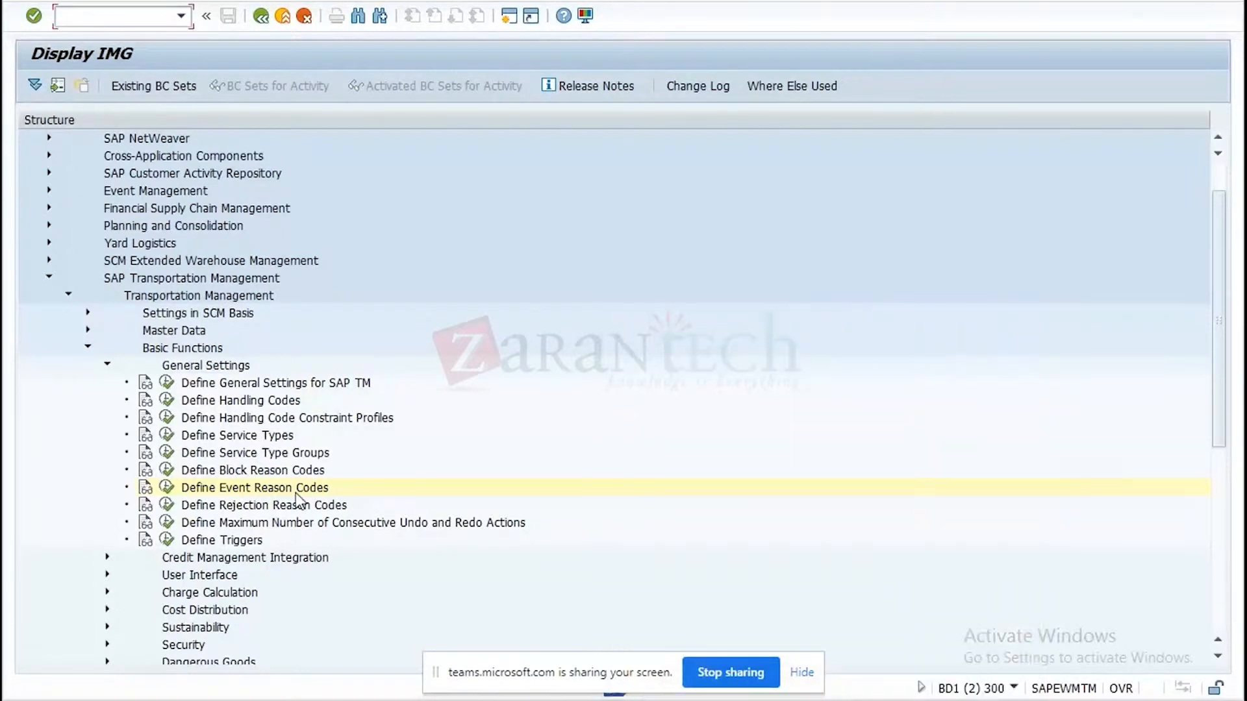
# View the event reason codes and the event code list, and open the event reason codes assigned to event code CANCEL_EXEC_DOC.
pyautogui.click(168, 494)
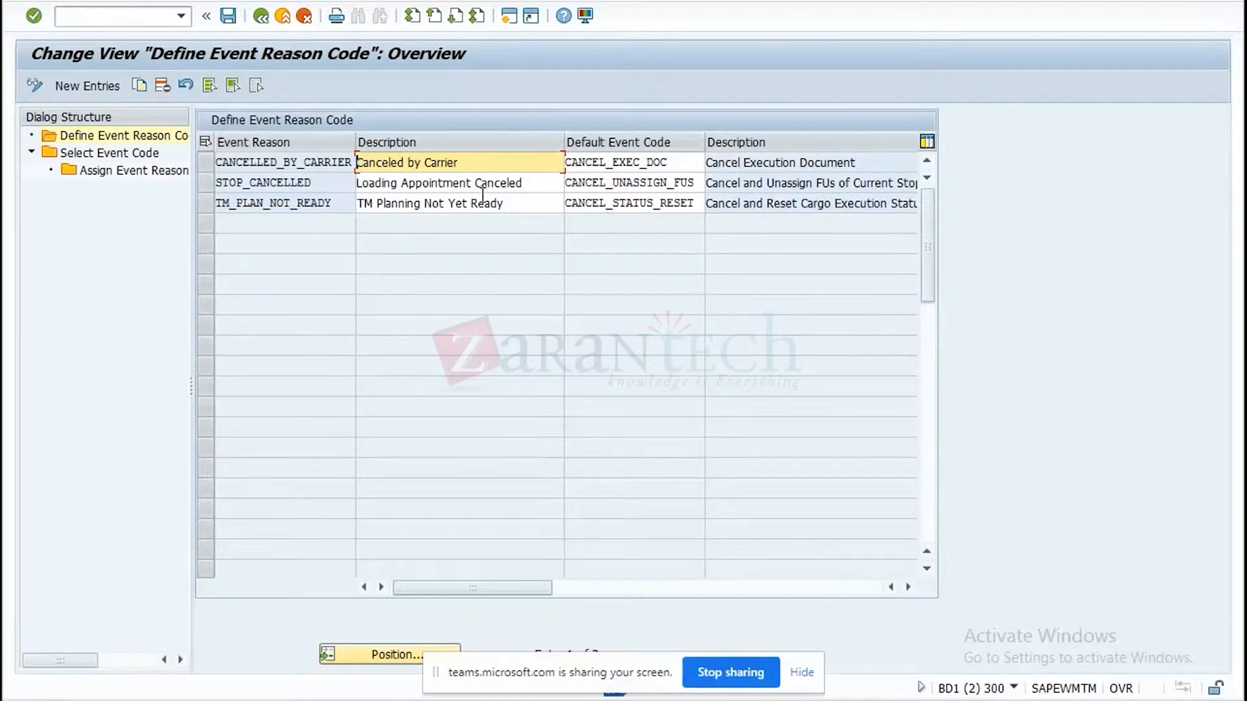
pyautogui.click(209, 161)
pyautogui.click(128, 157)
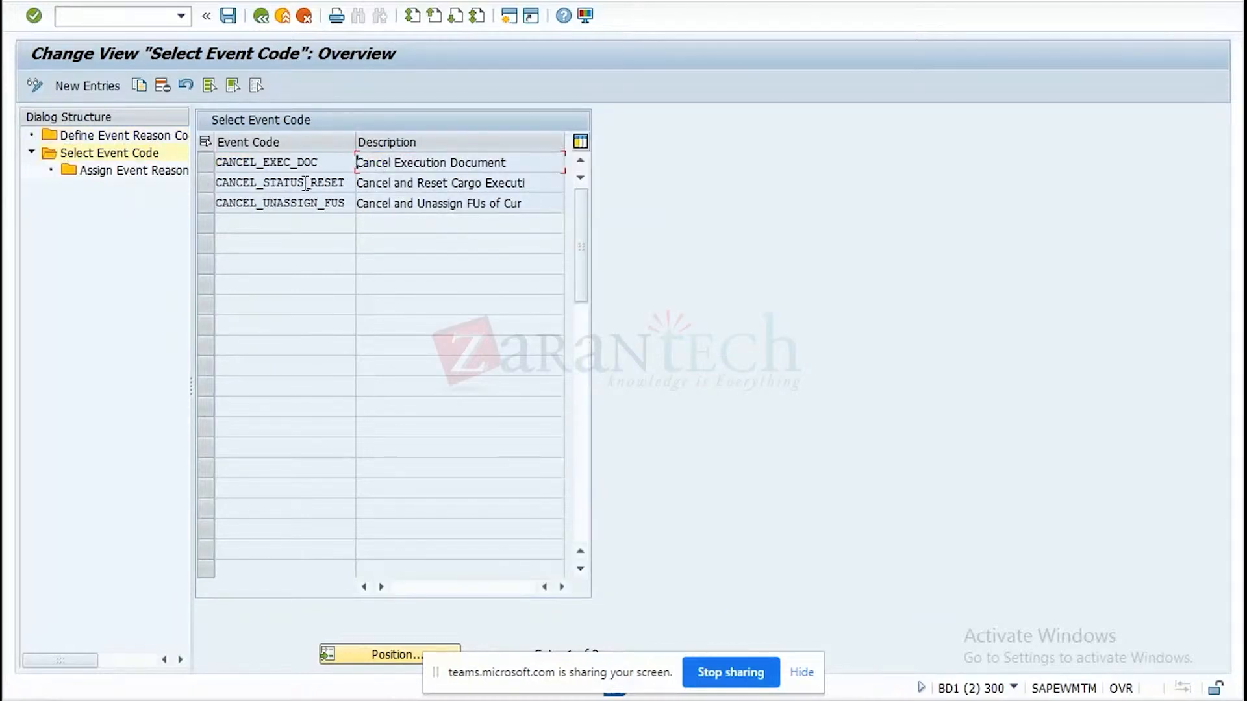
pyautogui.click(200, 171)
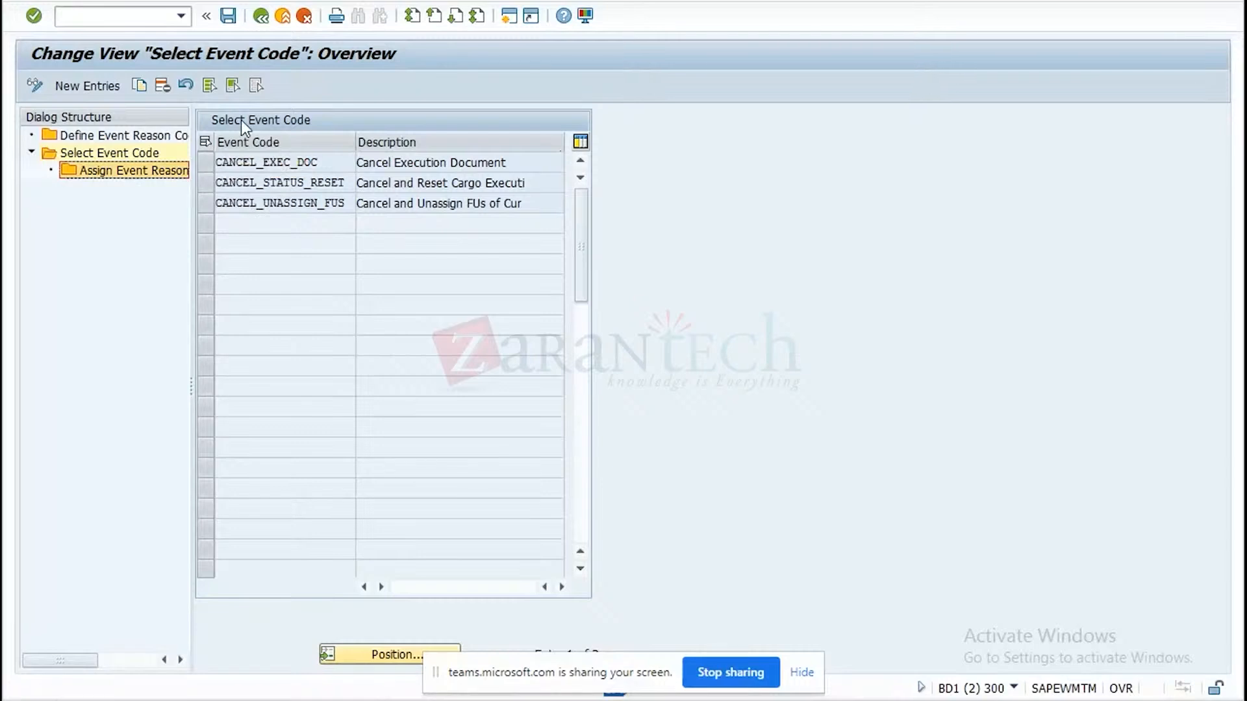
pyautogui.click(207, 165)
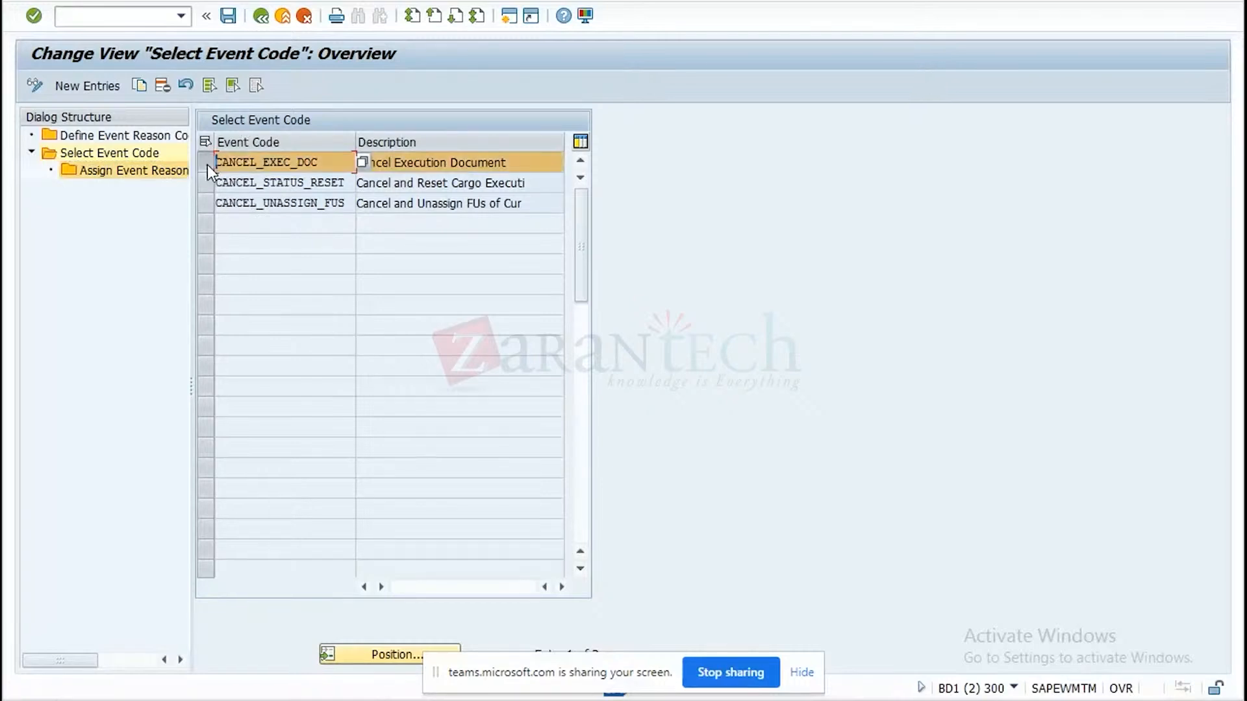
pyautogui.doubleClick(142, 170)
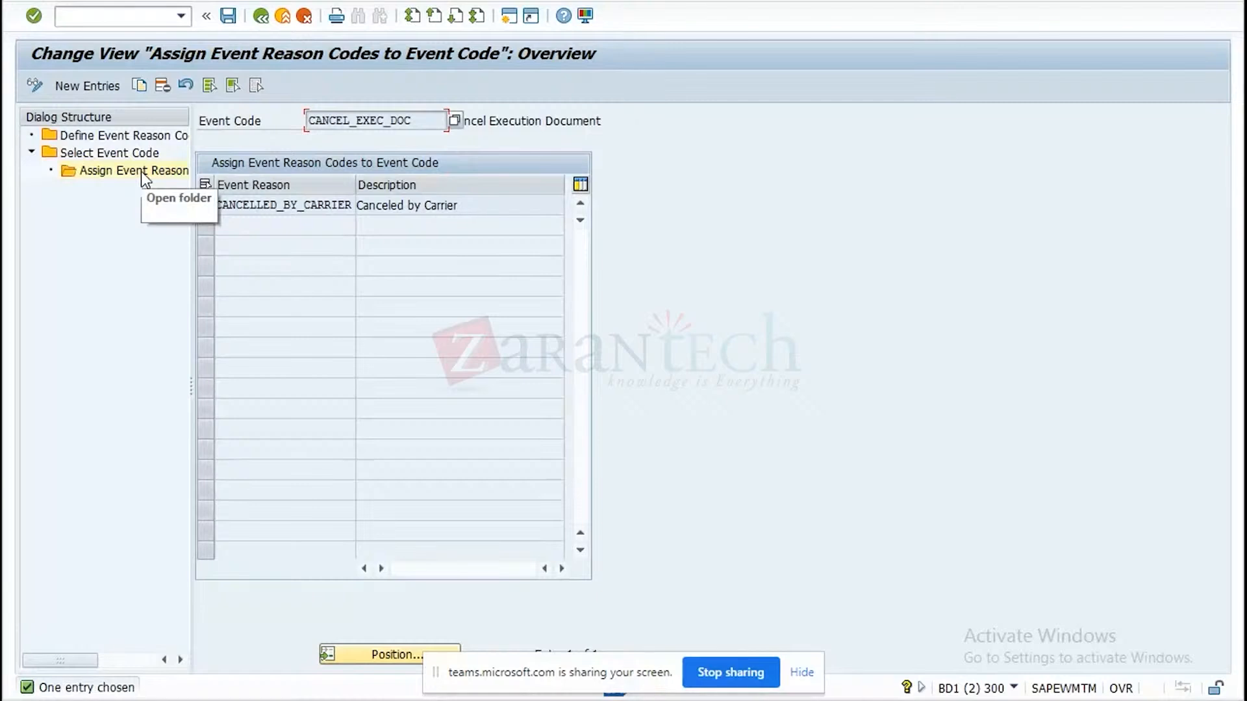
# Leave the event reason code activity, view the Define Rejection Reason Codes overview, and return to the IMG.
pyautogui.click(260, 17)
pyautogui.click(260, 17)
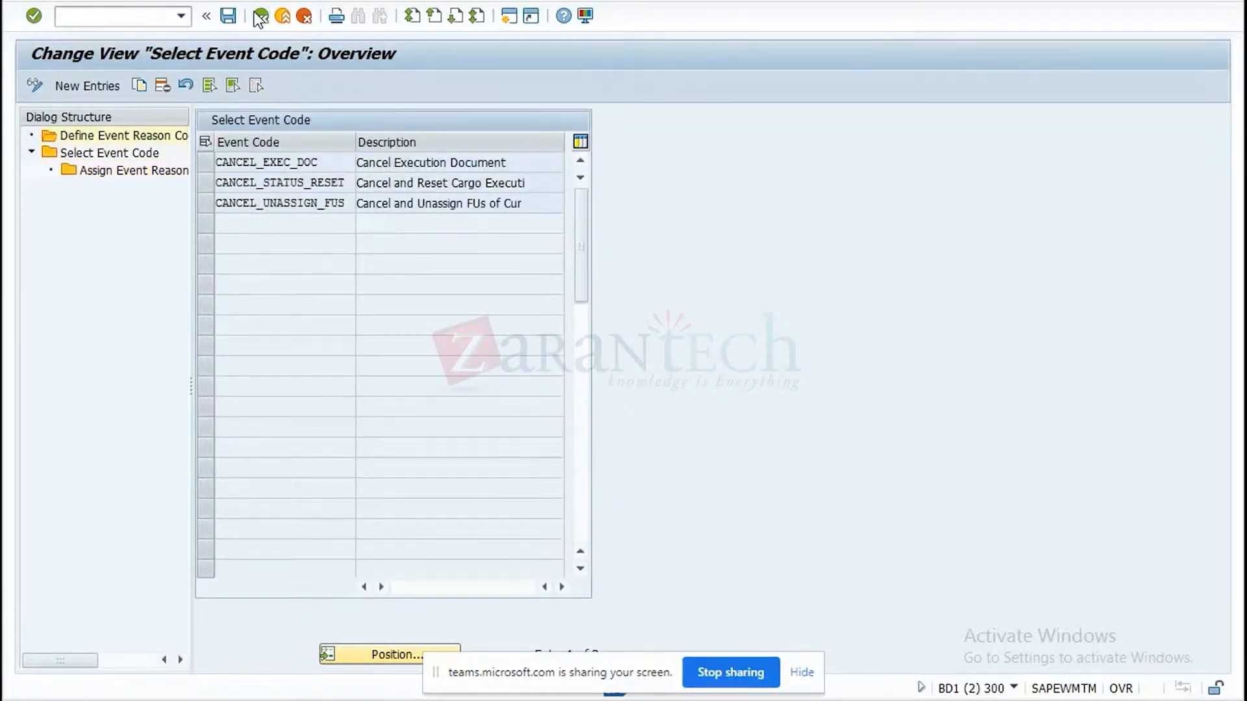
pyautogui.click(261, 18)
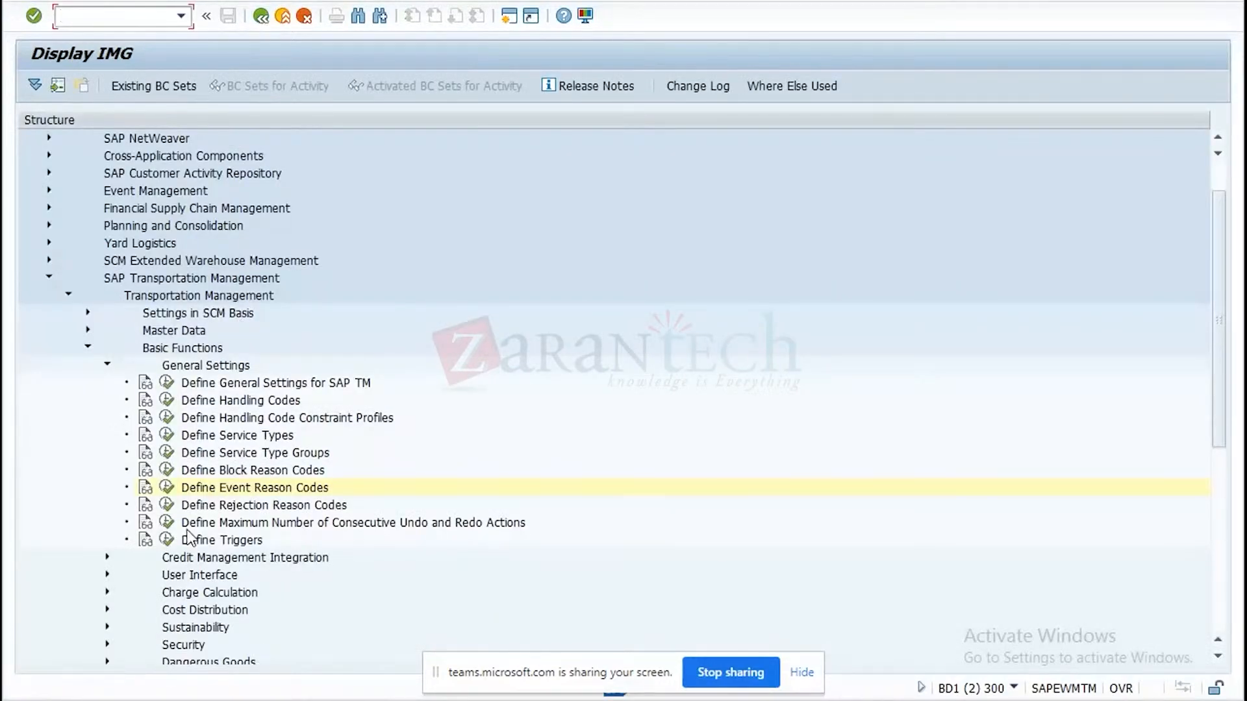
pyautogui.click(166, 506)
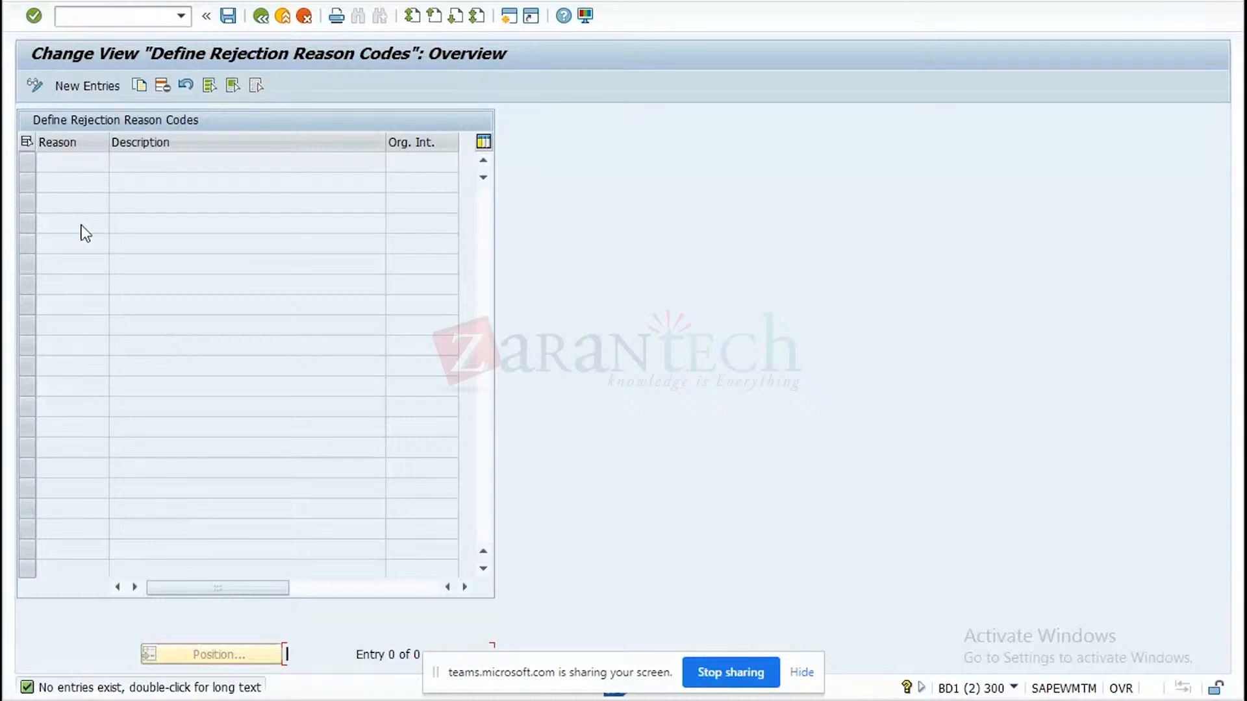
pyautogui.click(260, 17)
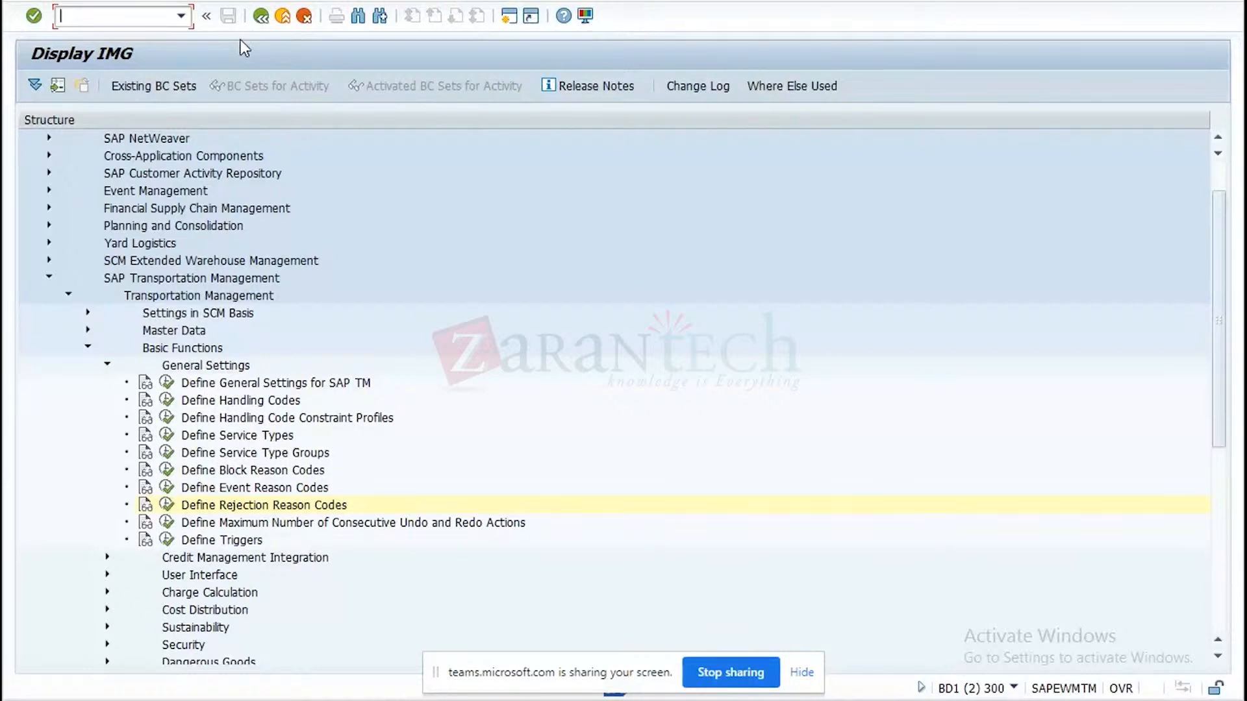
# Under User Interface, open Define Message Settings, examine the message type and message severity options without changing them, and return to the IMG.
pyautogui.click(107, 575)
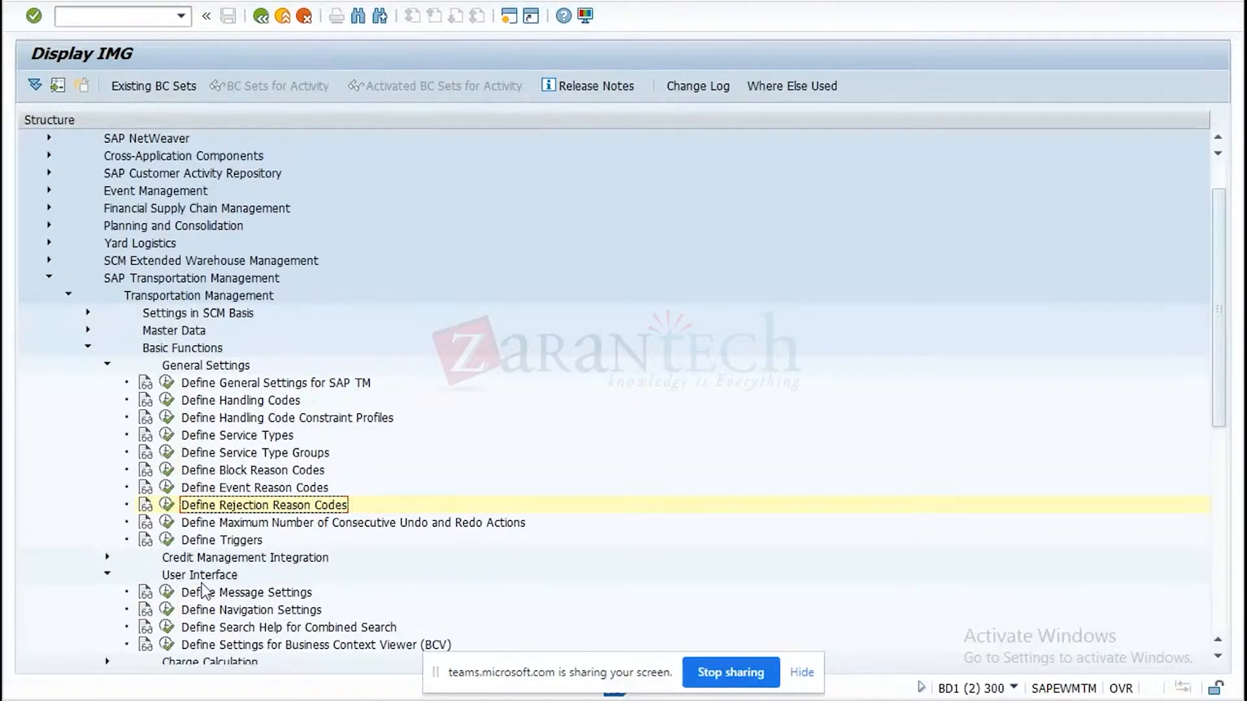
pyautogui.click(169, 589)
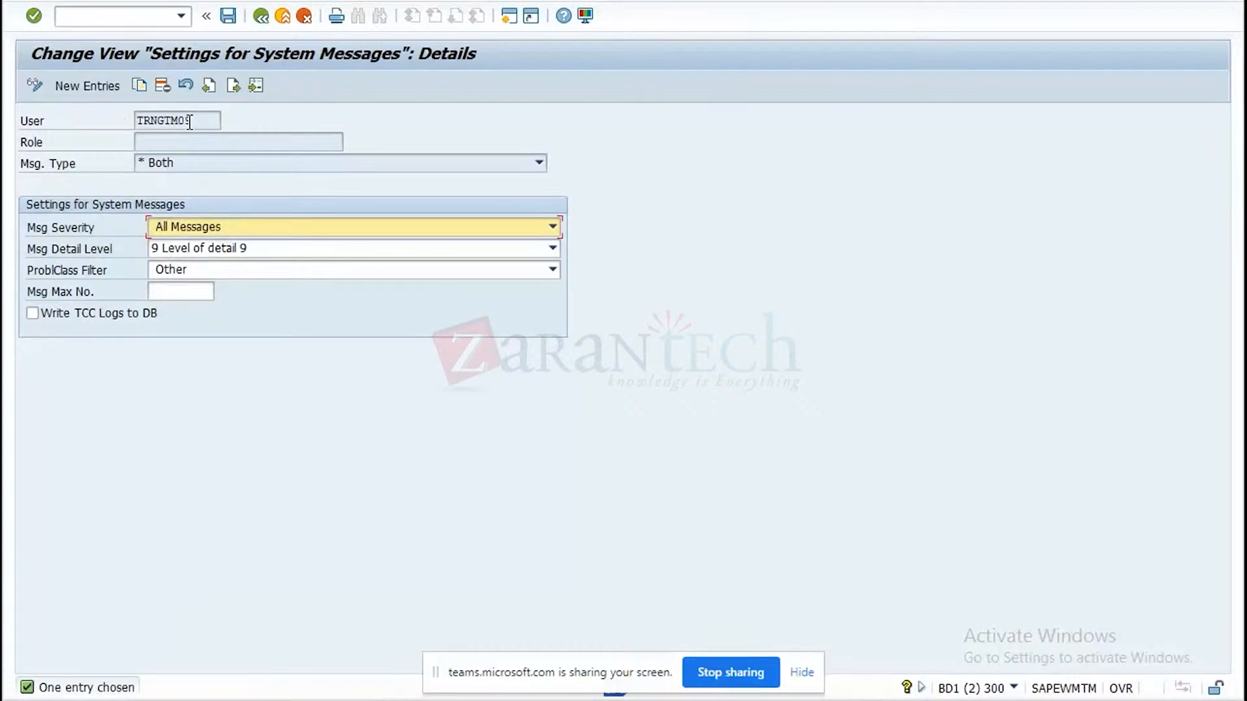
pyautogui.click(260, 166)
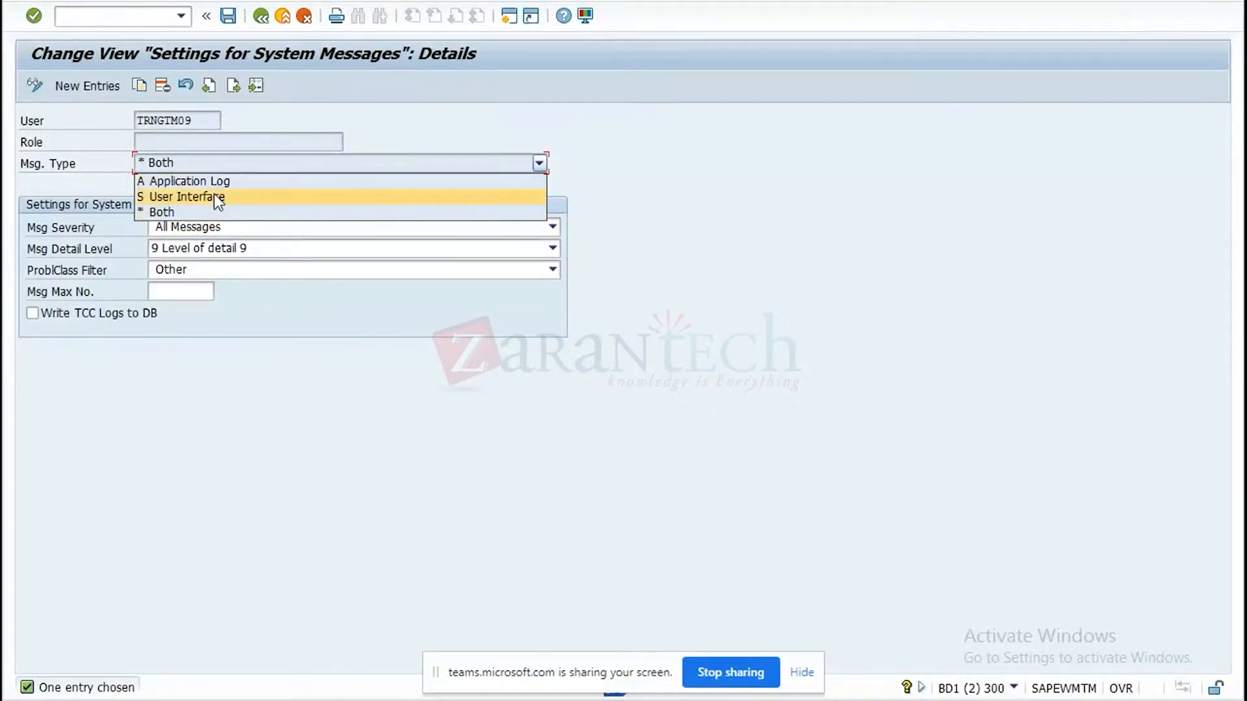
pyautogui.click(515, 116)
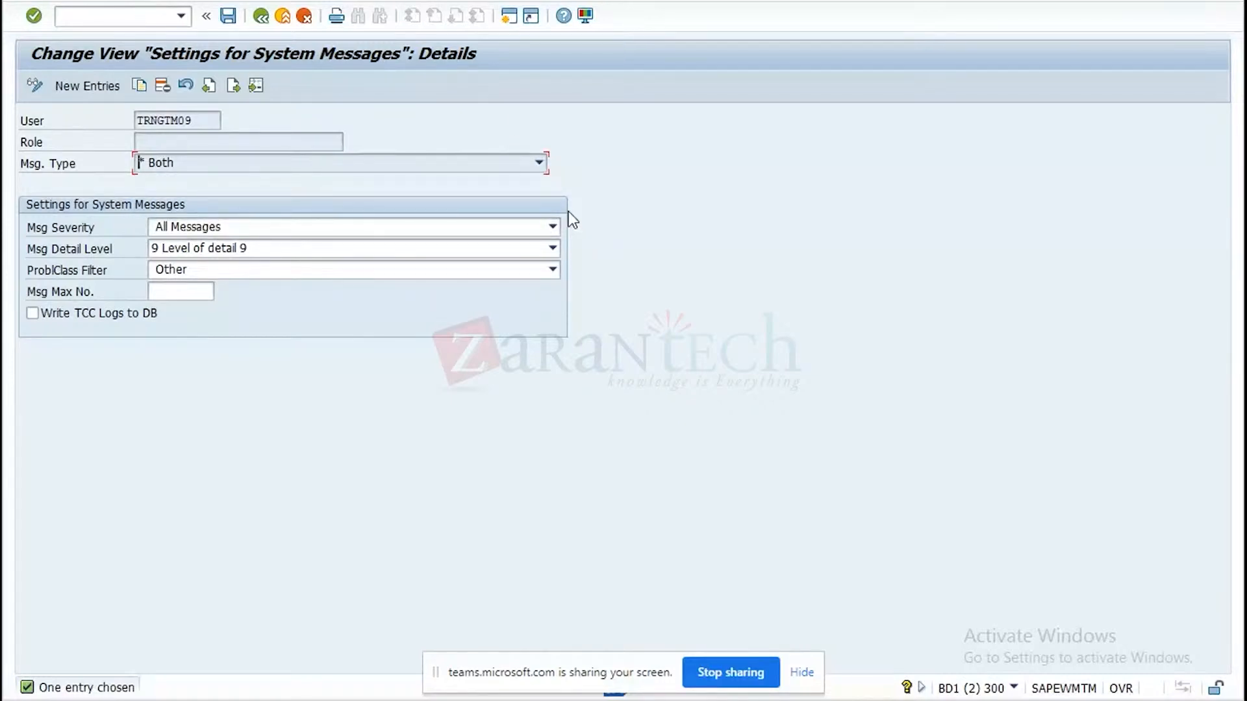
pyautogui.click(549, 228)
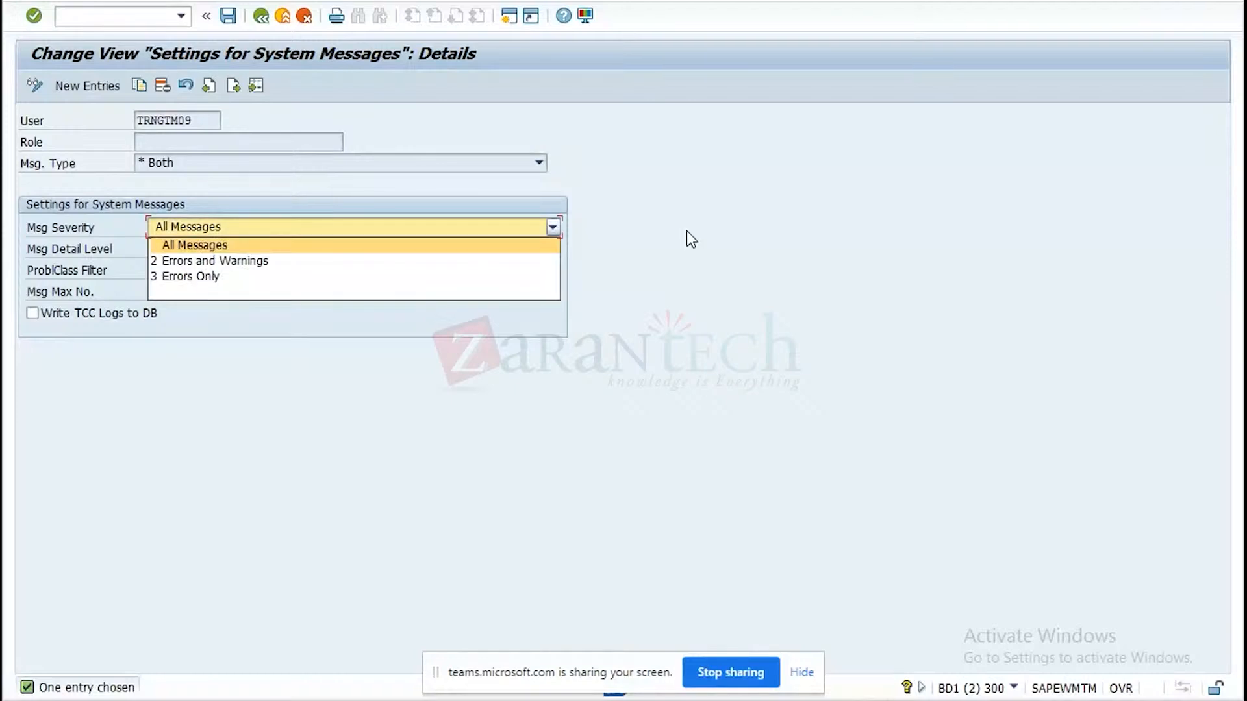
pyautogui.click(706, 235)
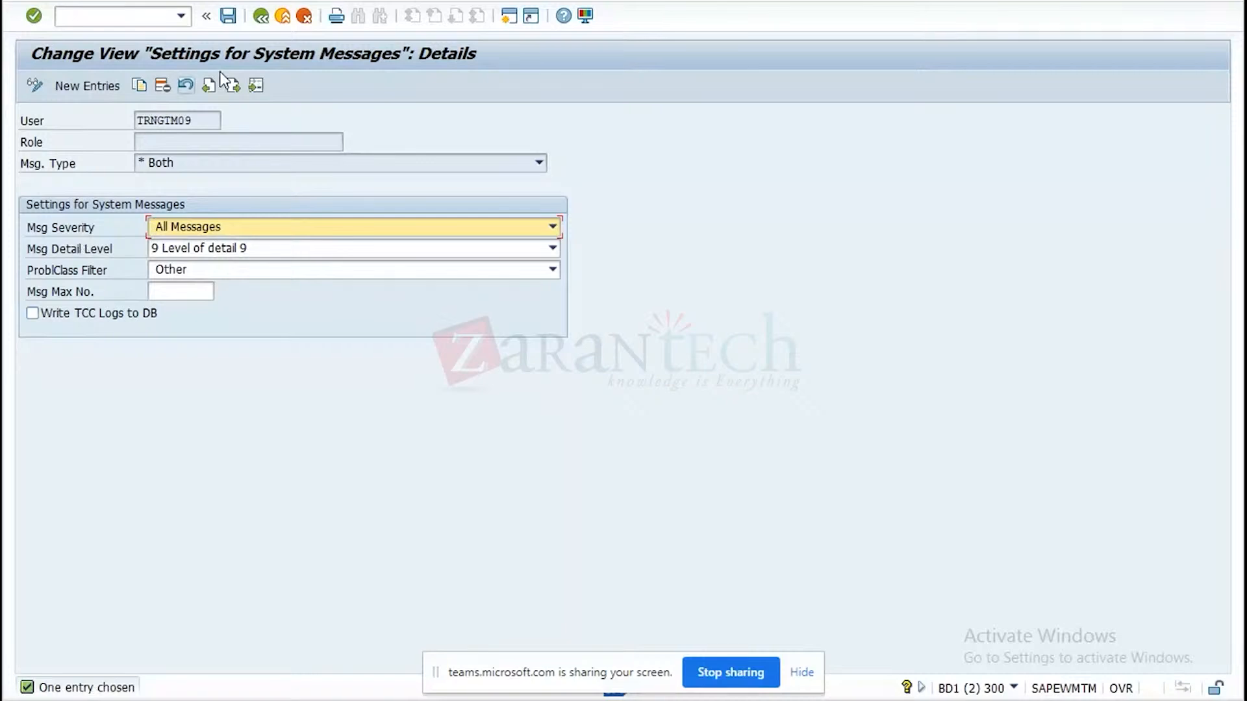
pyautogui.click(258, 24)
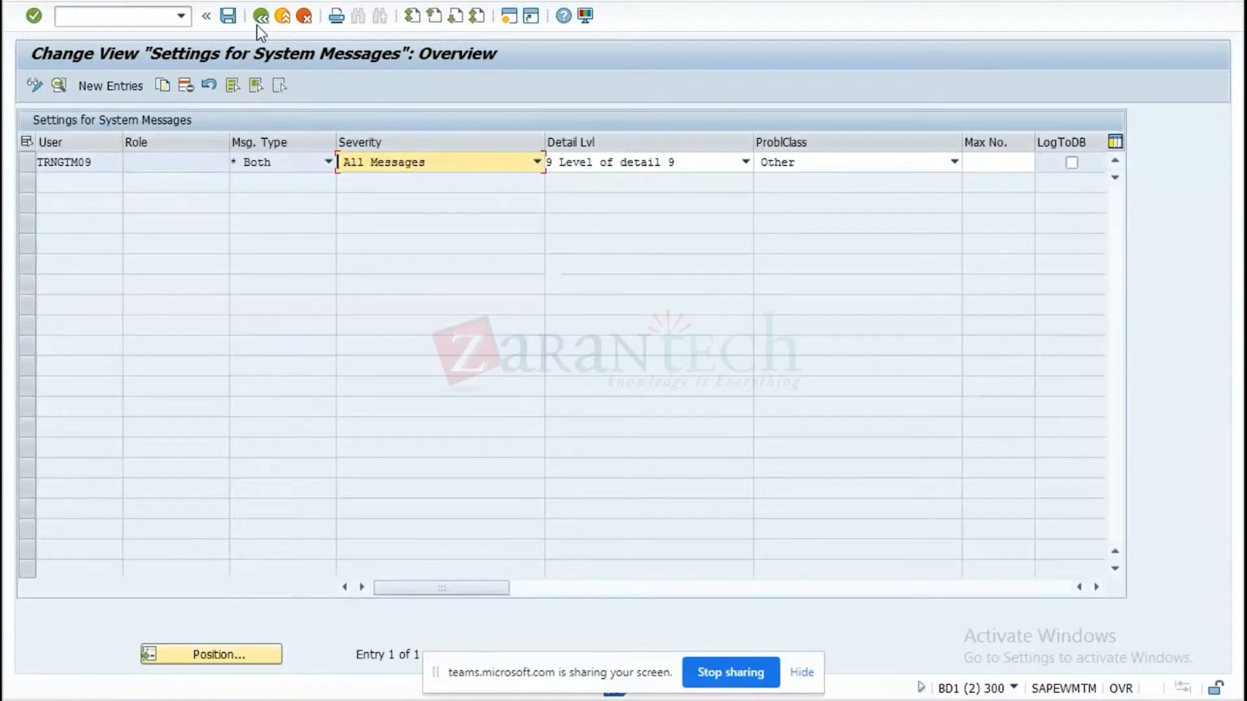
pyautogui.click(257, 24)
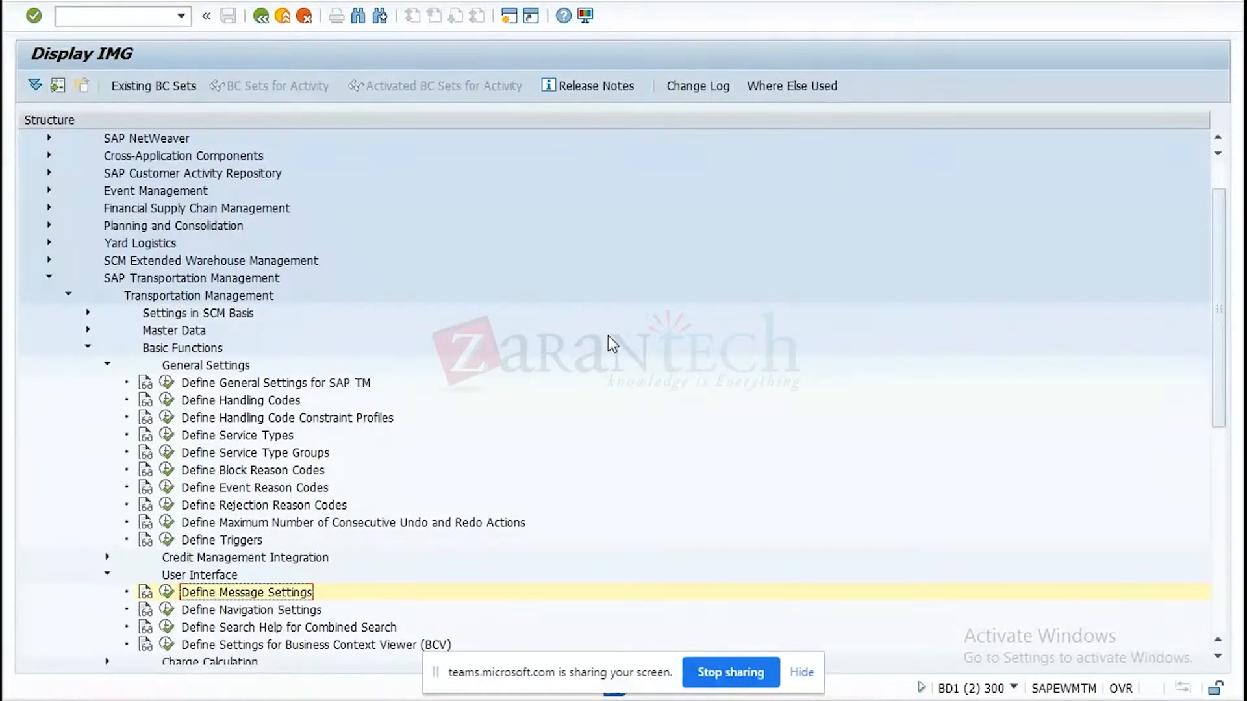
# Switch to the SAP Transportation Management presentation in PowerPoint and start the slide show from slide 4, "End to end flow of SAP TM".
pyautogui.press('super+d')
pyautogui.doubleClick(338, 118)
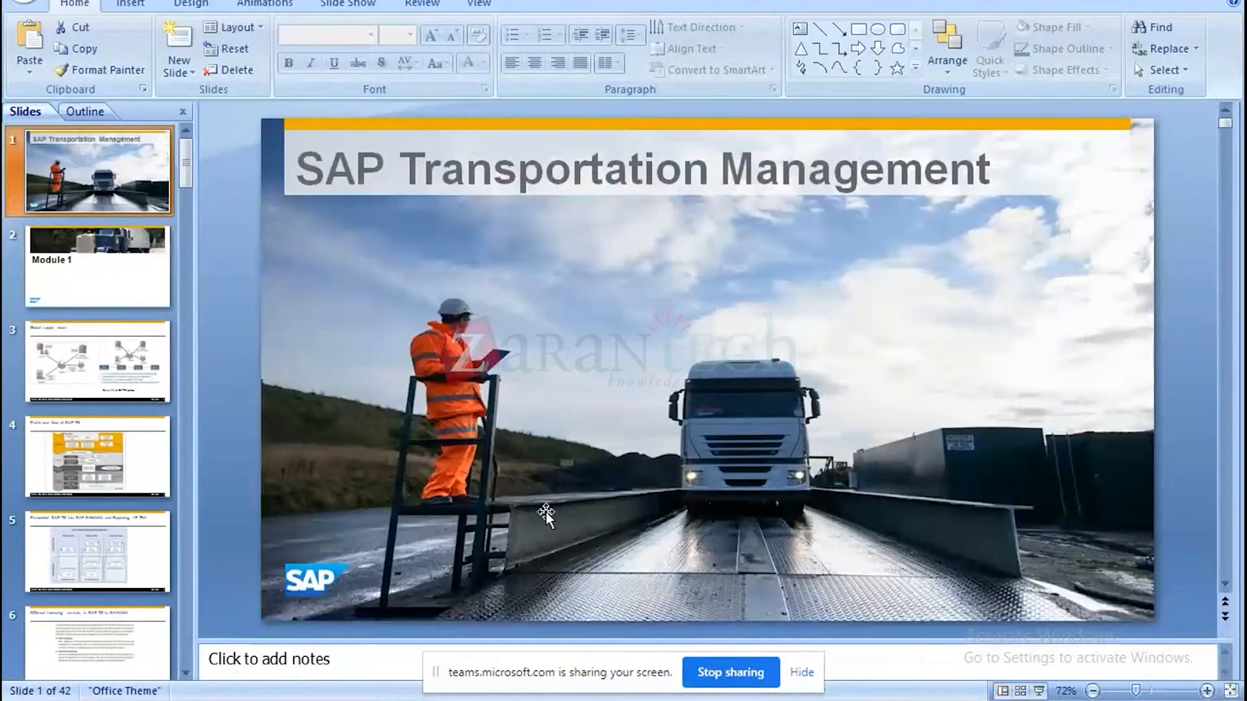
pyautogui.click(111, 470)
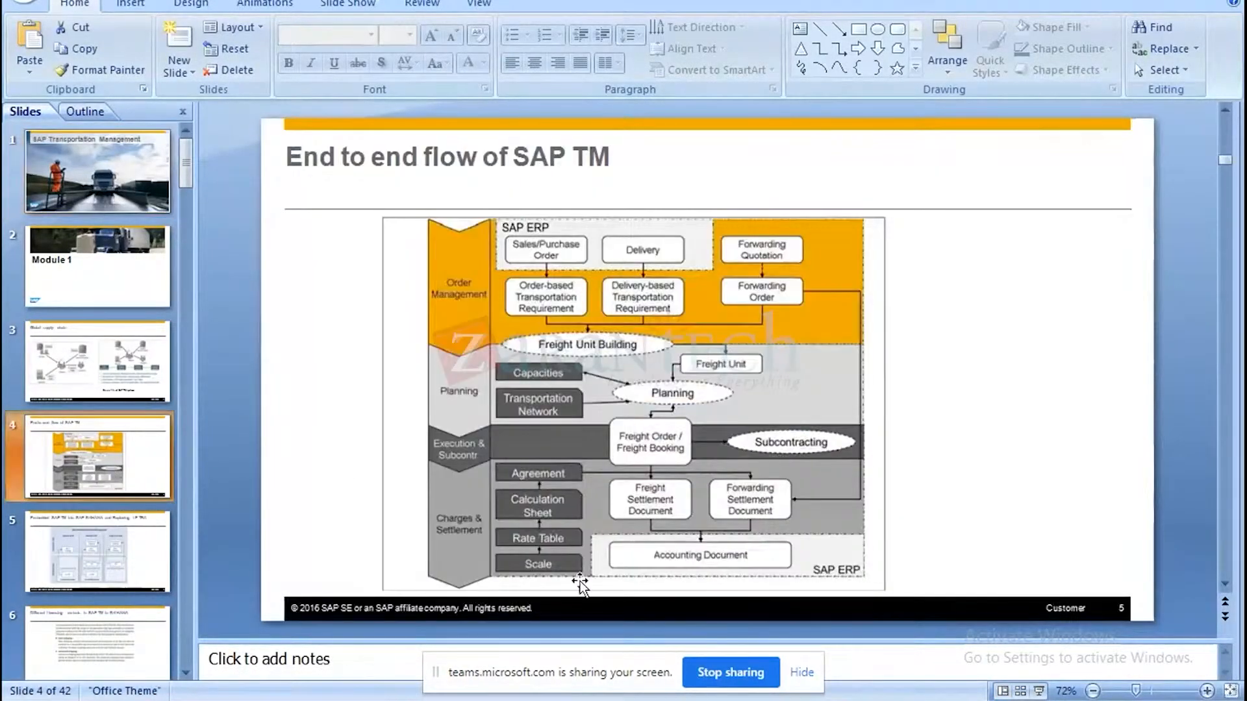
pyautogui.click(1039, 691)
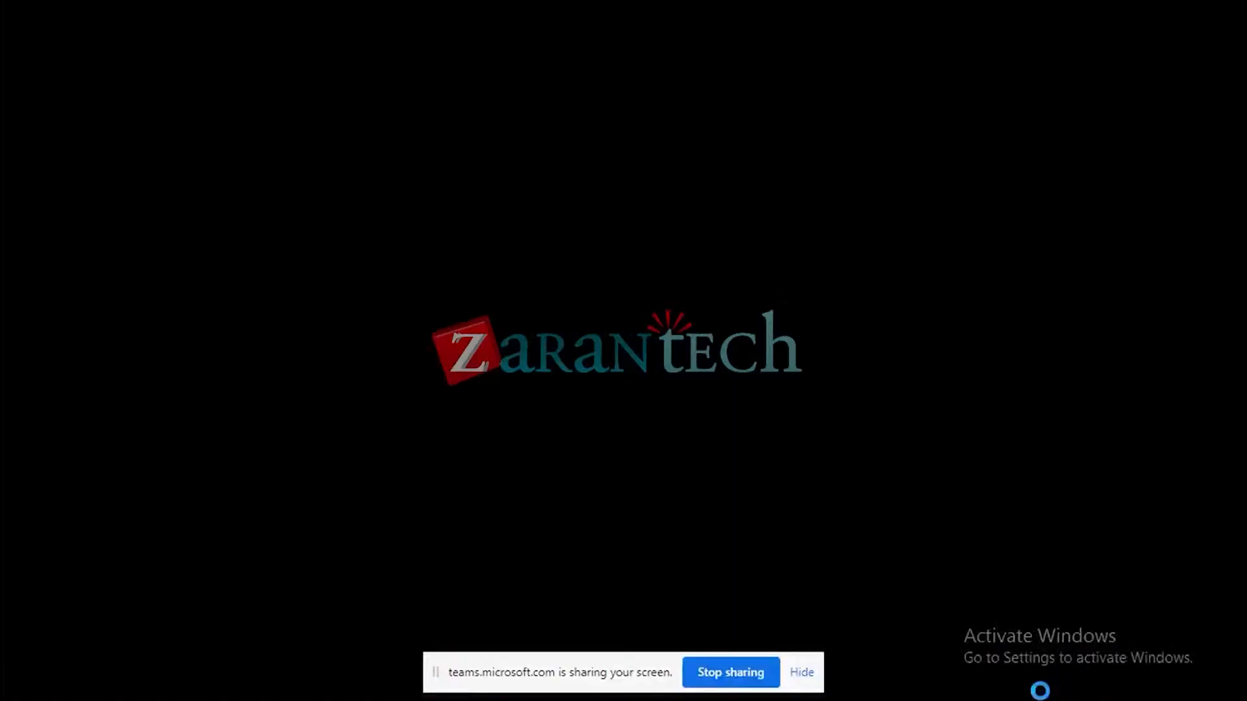
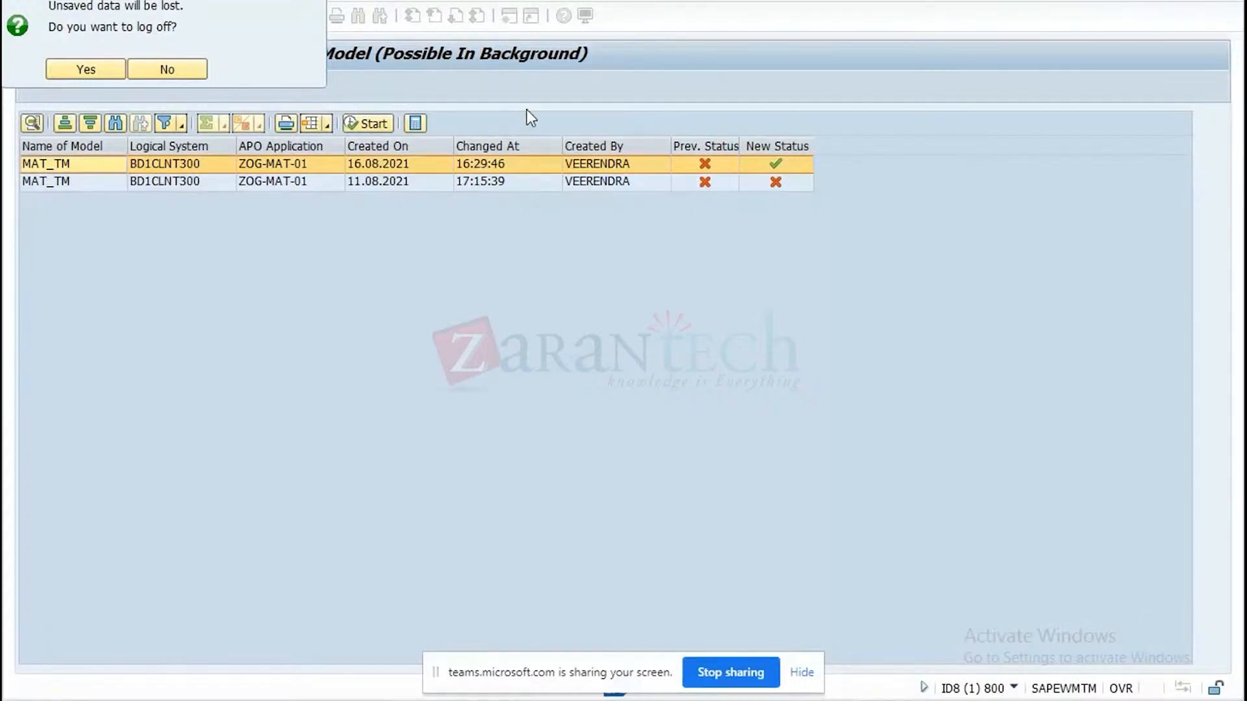
# Decline the log-off prompt, close the transportation lane definition session, and return to the integration model activation session.
pyautogui.click(189, 73)
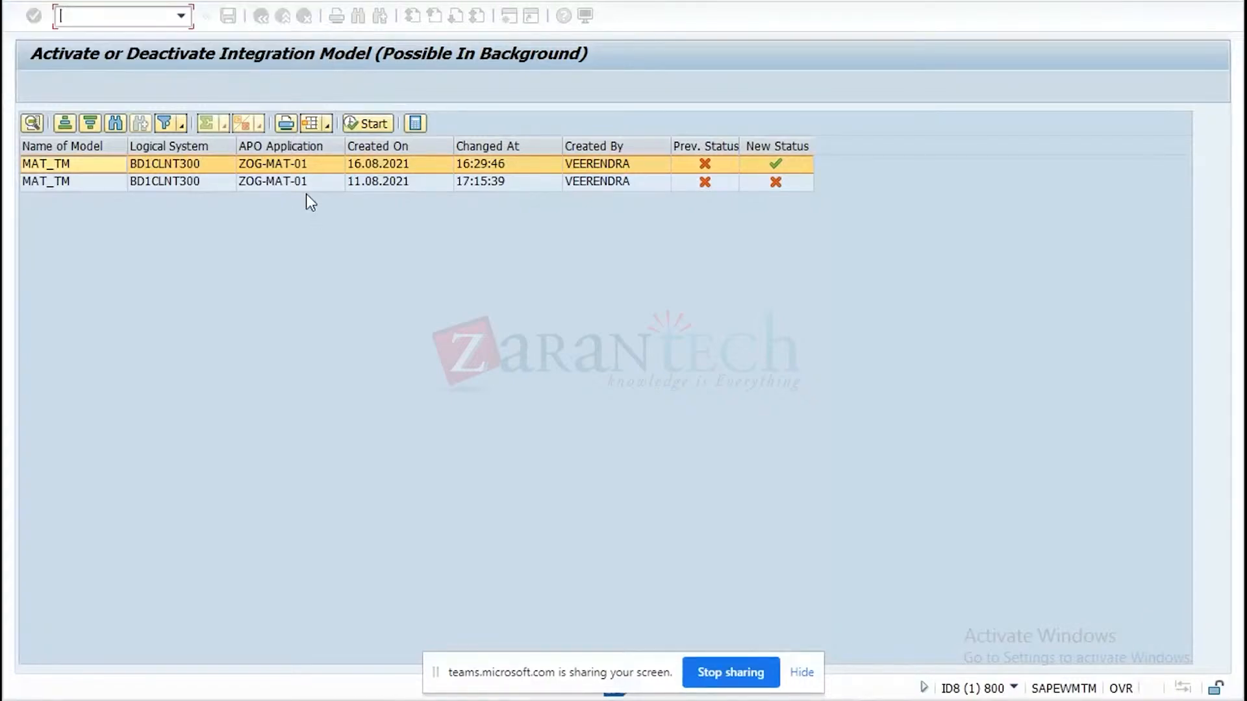
pyautogui.click(903, 700)
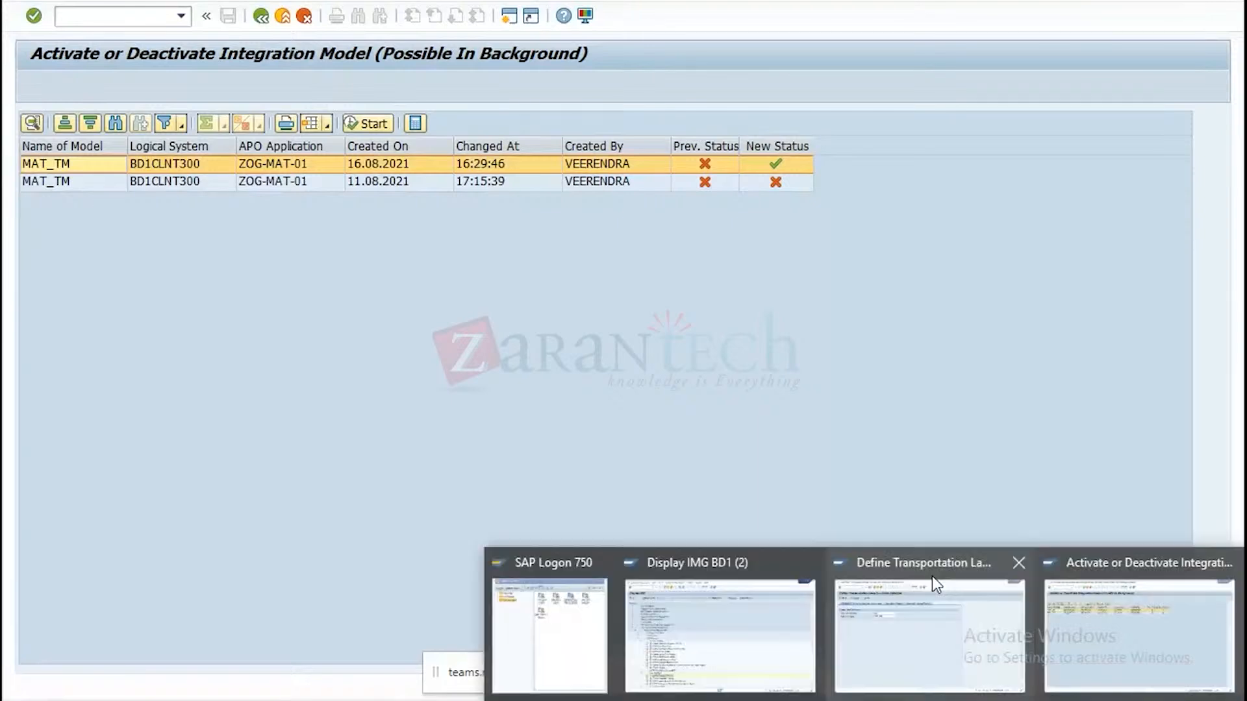
pyautogui.click(1017, 563)
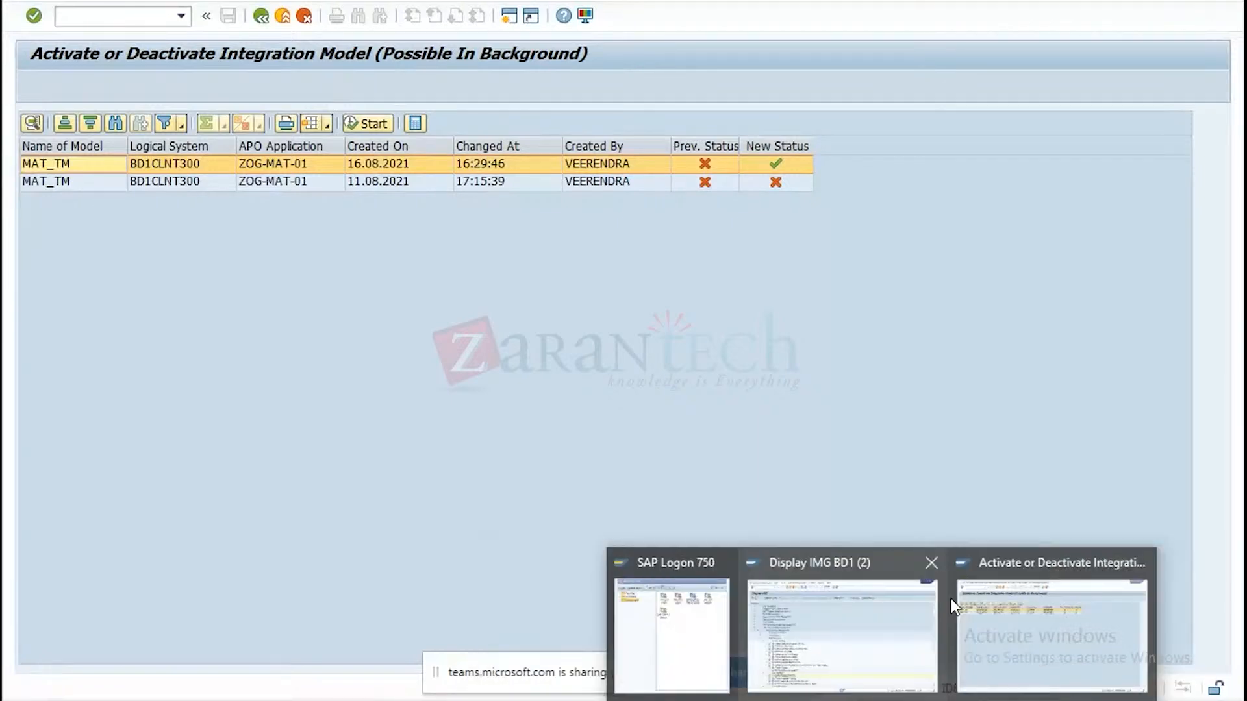
pyautogui.click(1008, 629)
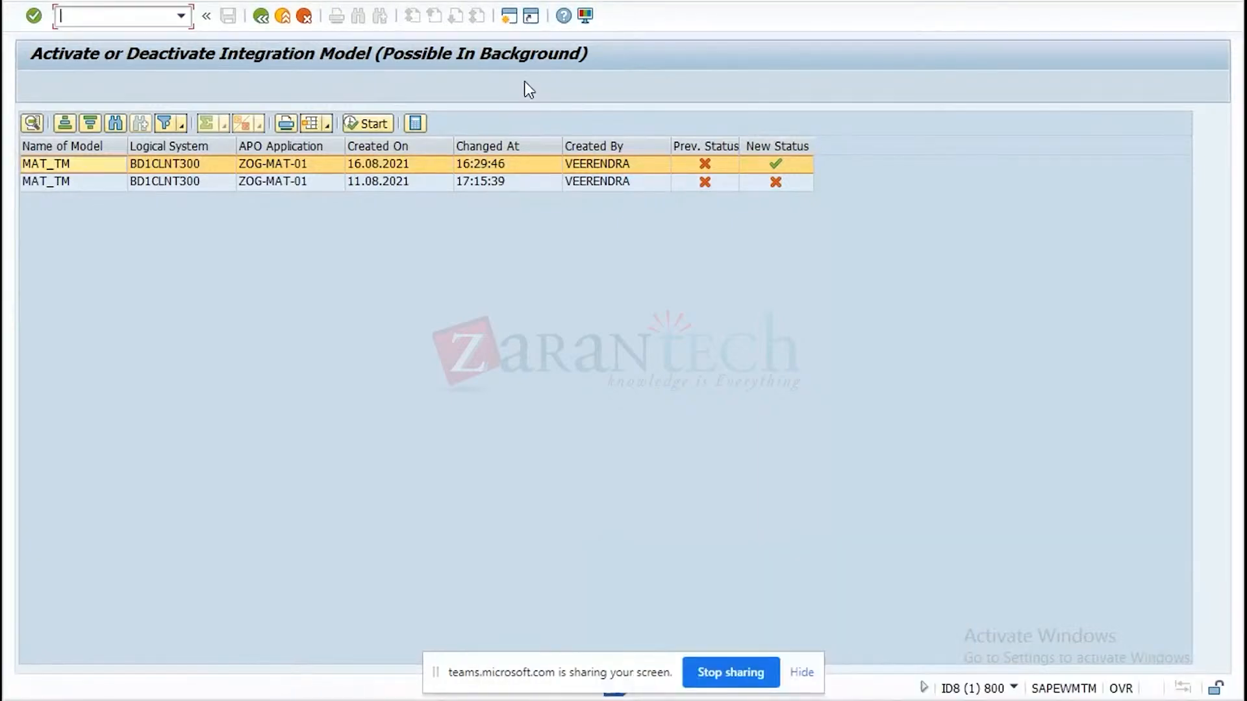
# Leave the integration model activation and start transaction VA01 to create a sales order.
pyautogui.click(282, 16)
pyautogui.click(282, 16)
pyautogui.write('va01')
pyautogui.press('Return')
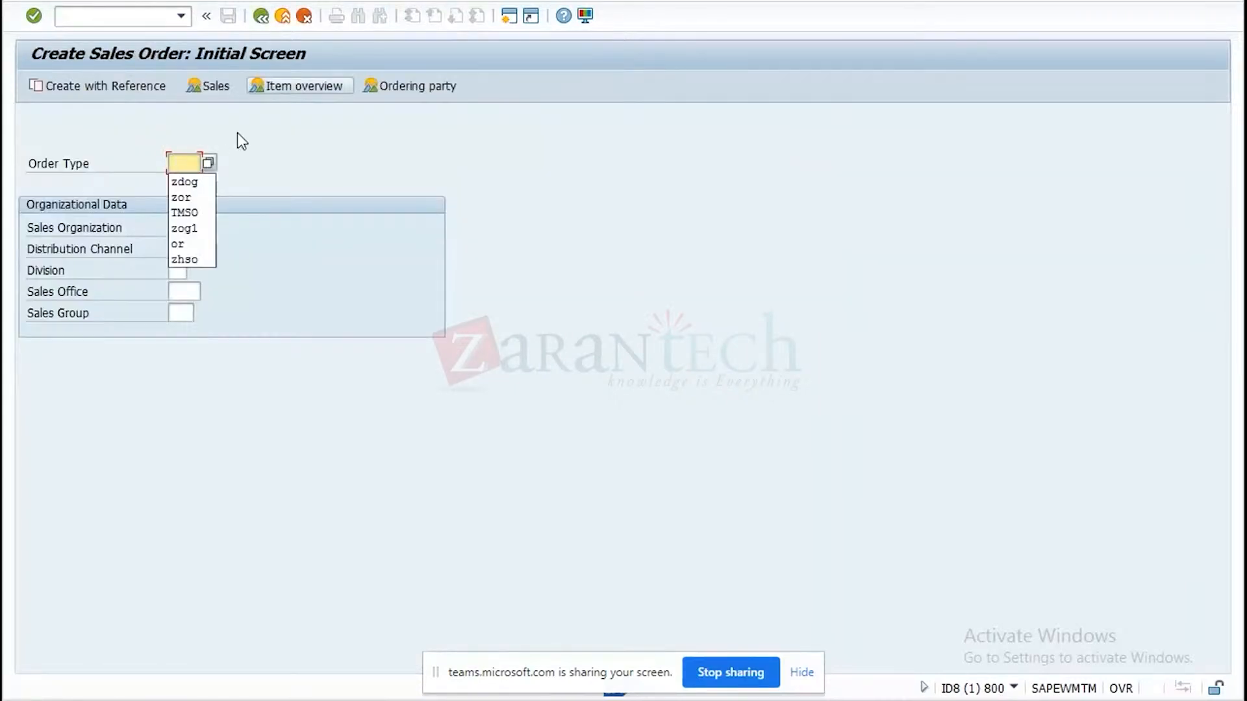
# Create a sales order of type TMSO by copying a previously used sales order as reference.
pyautogui.click(191, 212)
pyautogui.click(122, 86)
pyautogui.click(247, 310)
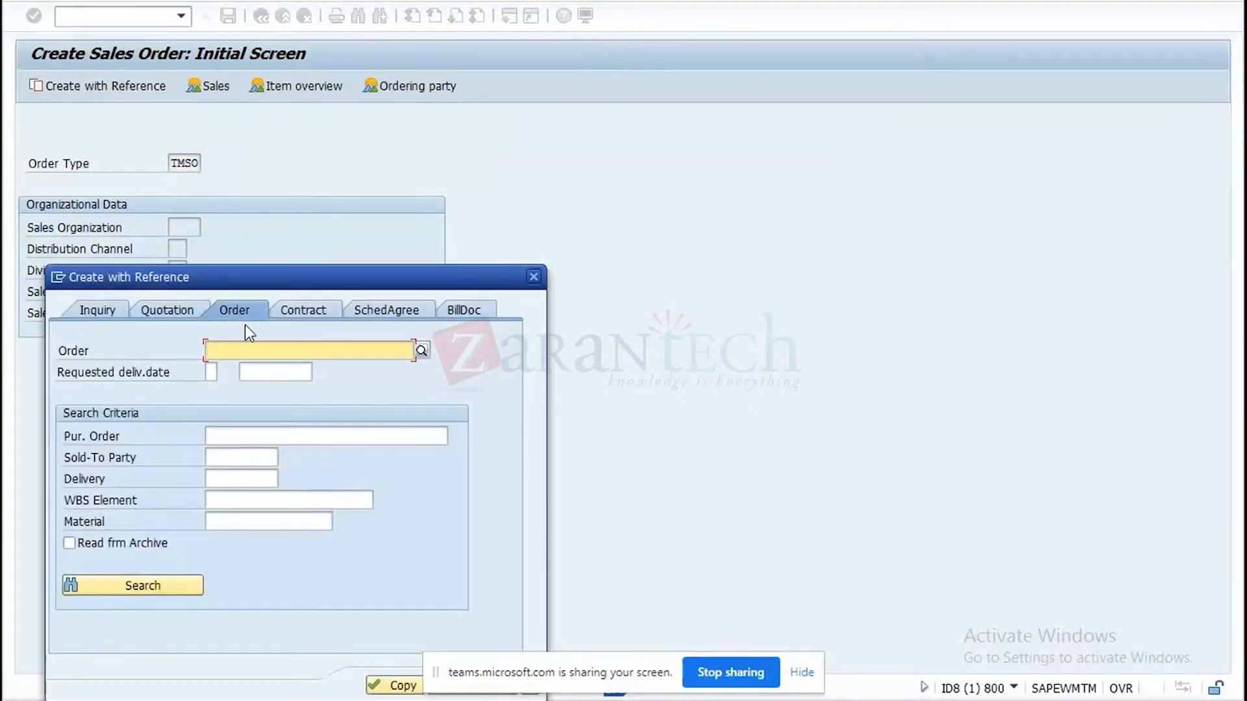
pyautogui.click(239, 349)
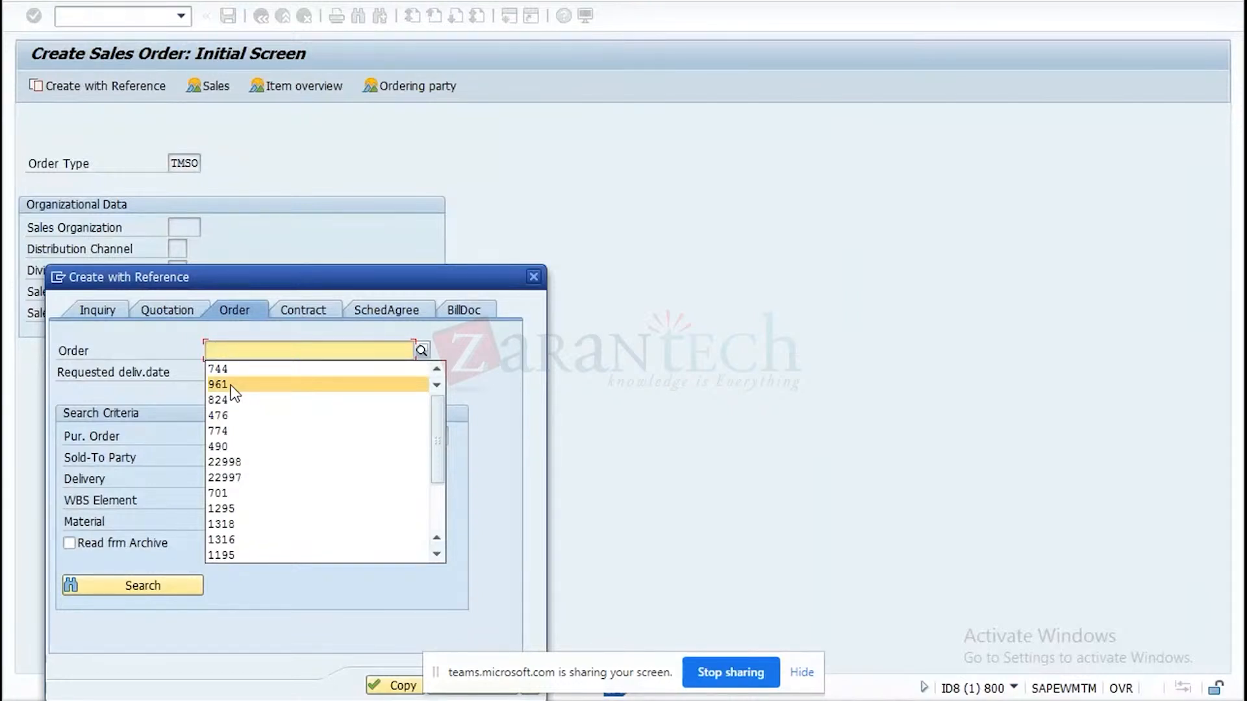
pyautogui.click(251, 462)
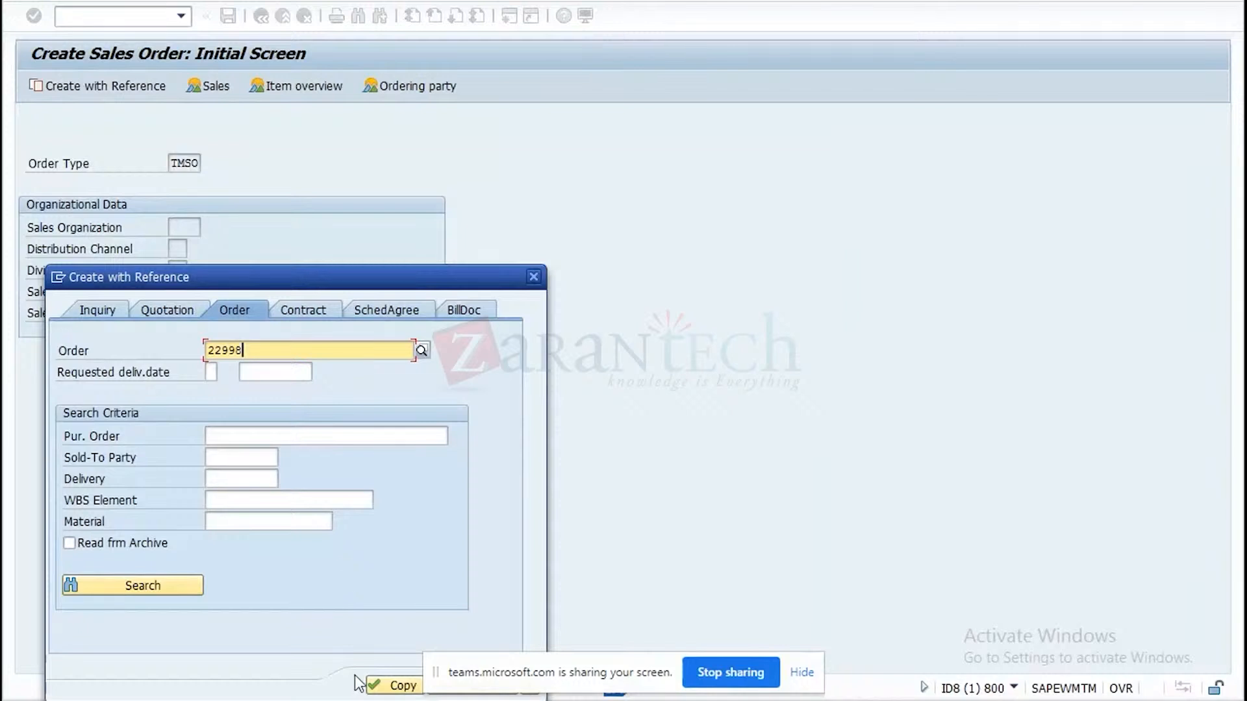
pyautogui.click(378, 687)
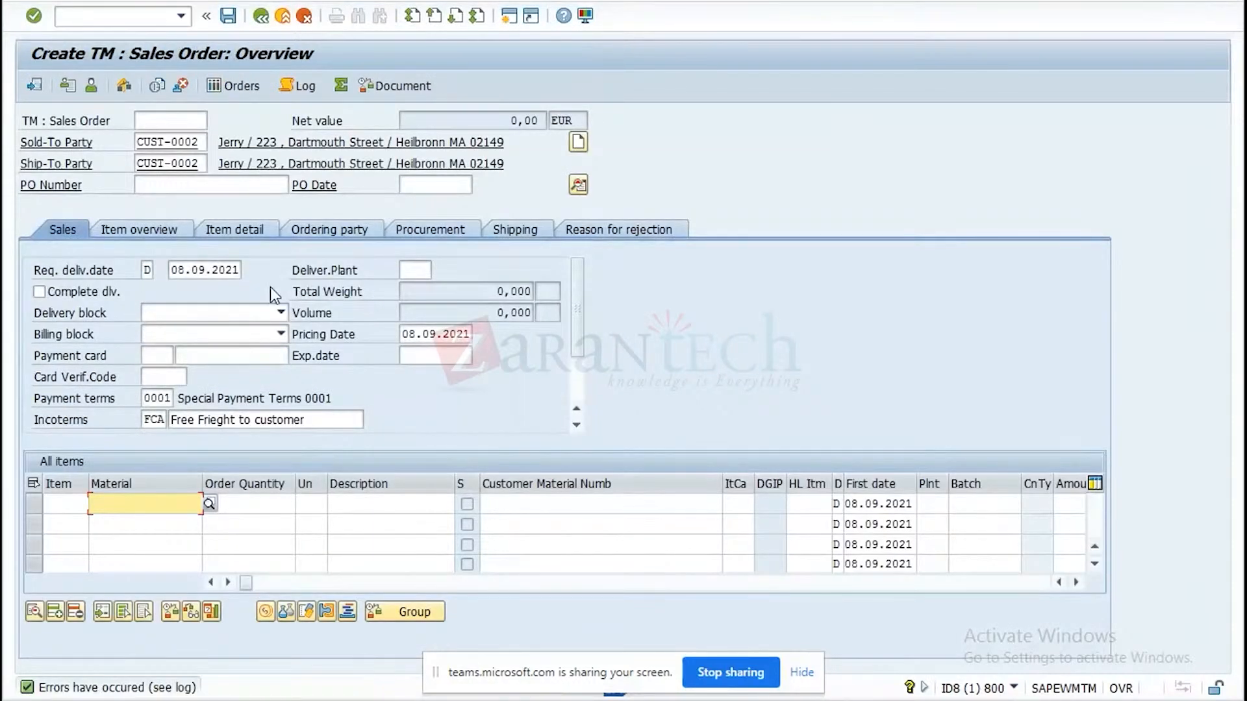
# Enter "order based planning" as the sales order's PO number.
pyautogui.click(252, 190)
pyautogui.write('o')
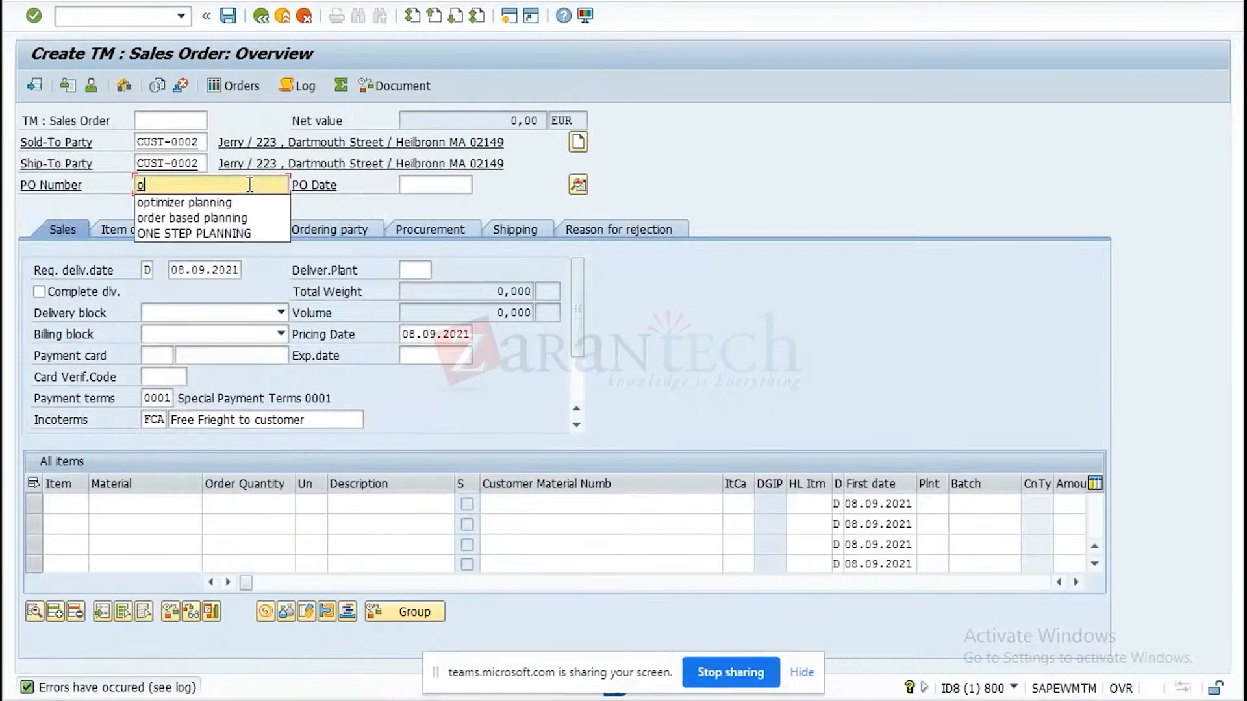
pyautogui.write('rder ba')
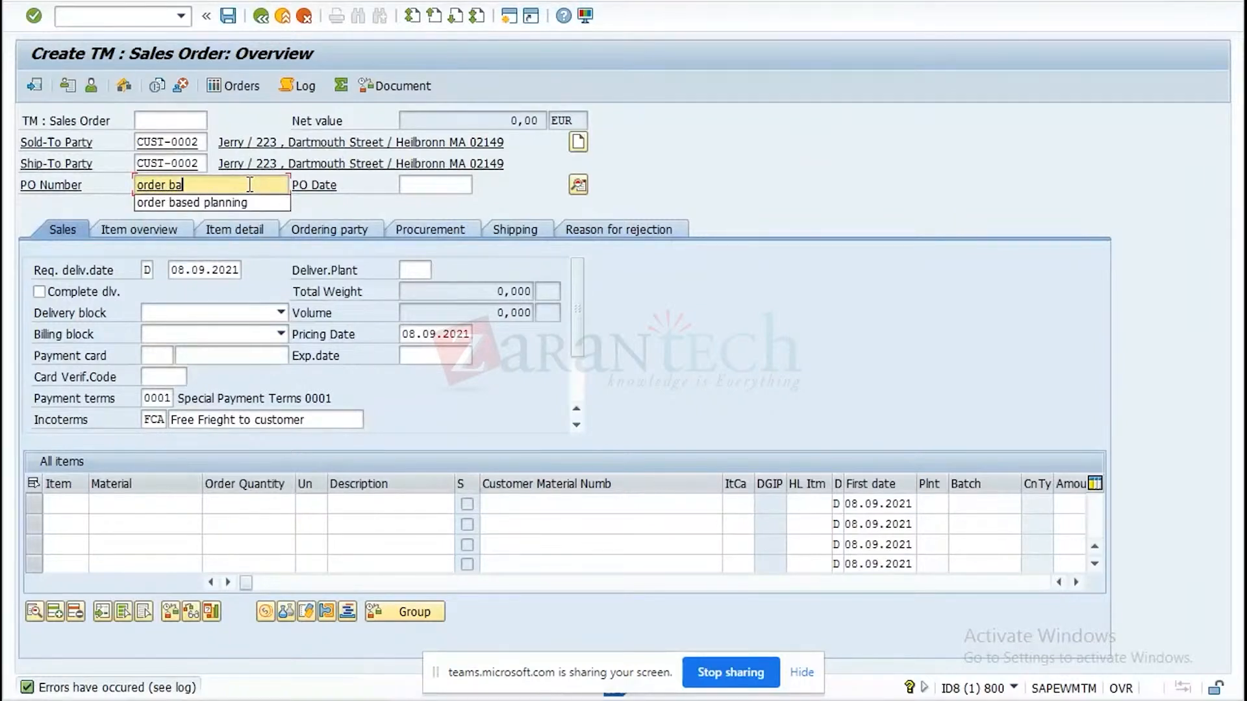
pyautogui.click(263, 202)
# Set both the requested delivery date and the pricing date of the order to 20.08.2021.
pyautogui.click(197, 266)
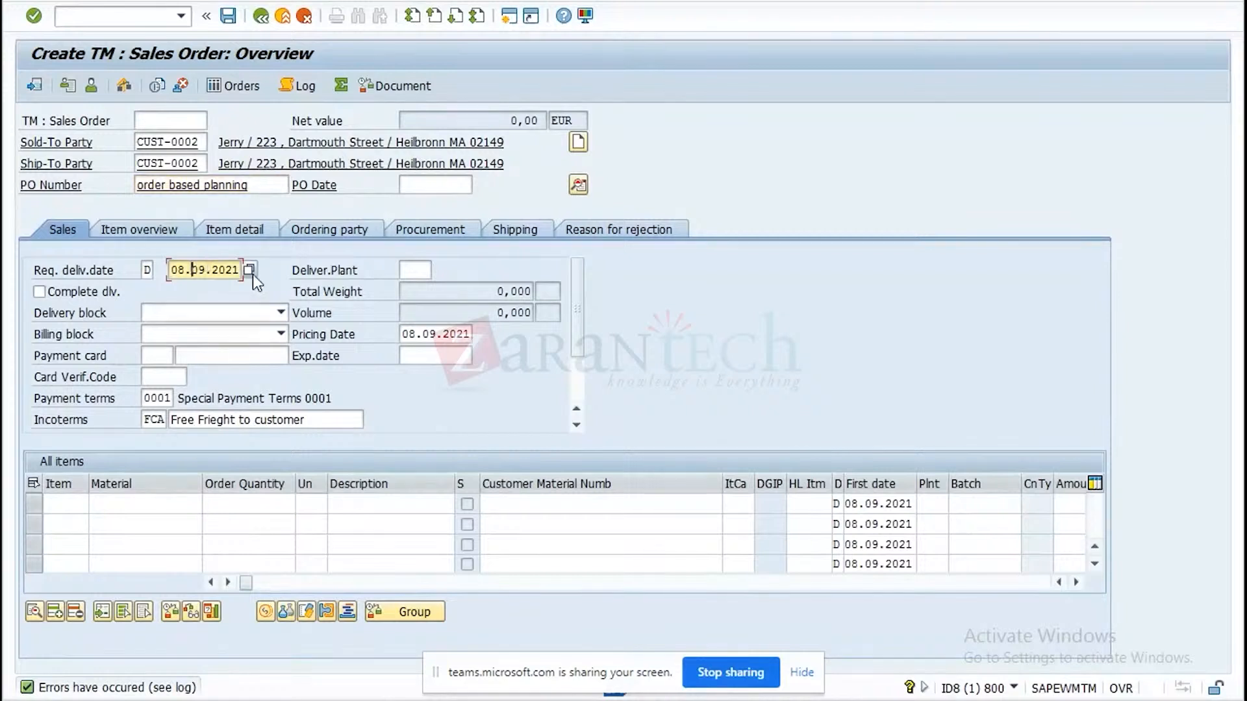
pyautogui.click(249, 270)
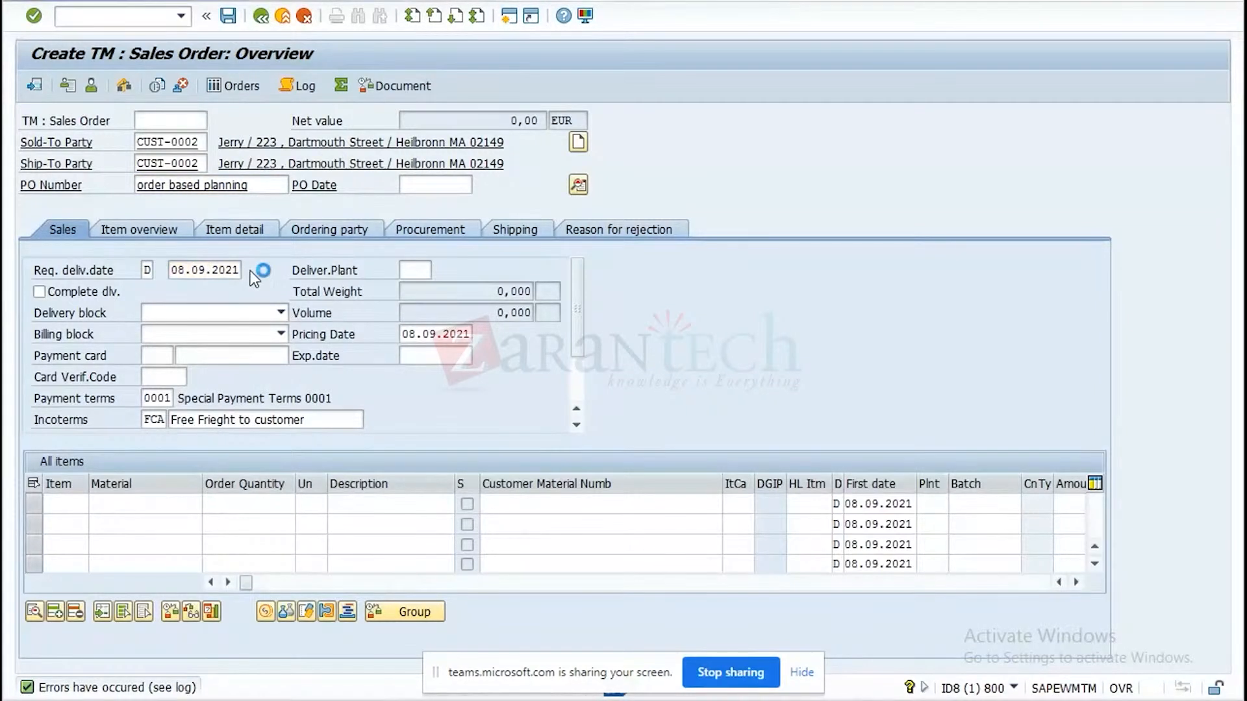
pyautogui.click(338, 372)
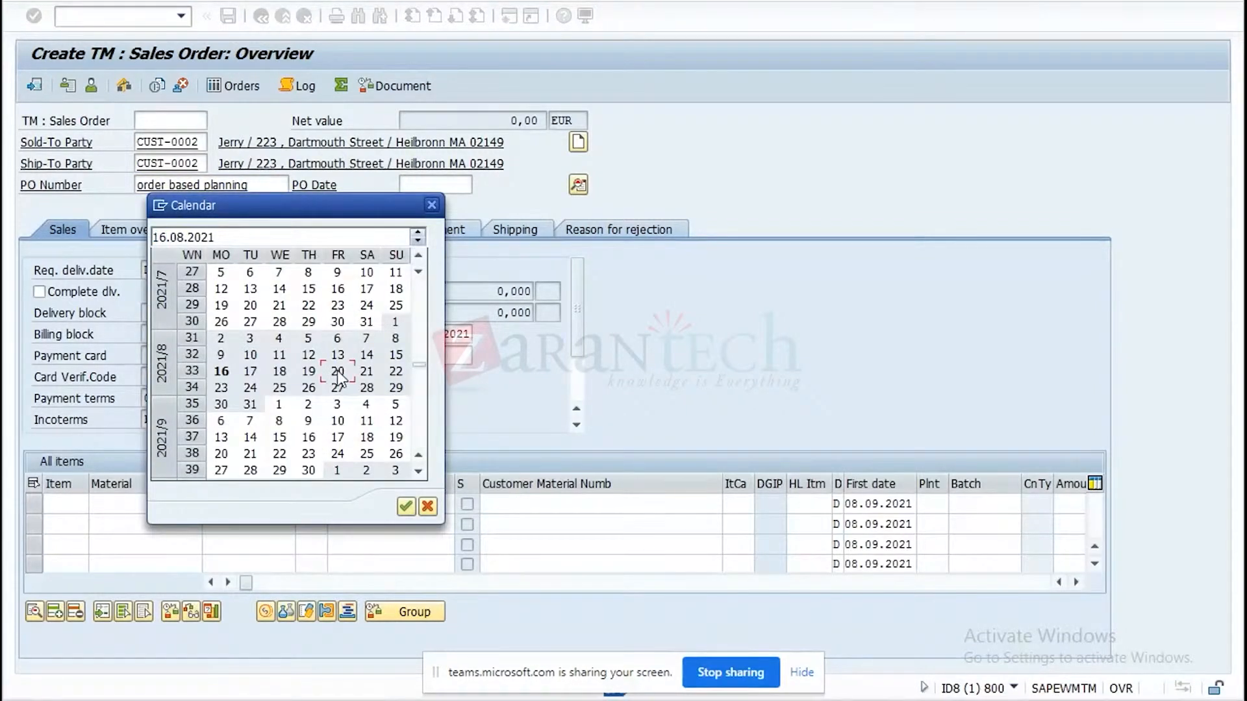
pyautogui.doubleClick(337, 370)
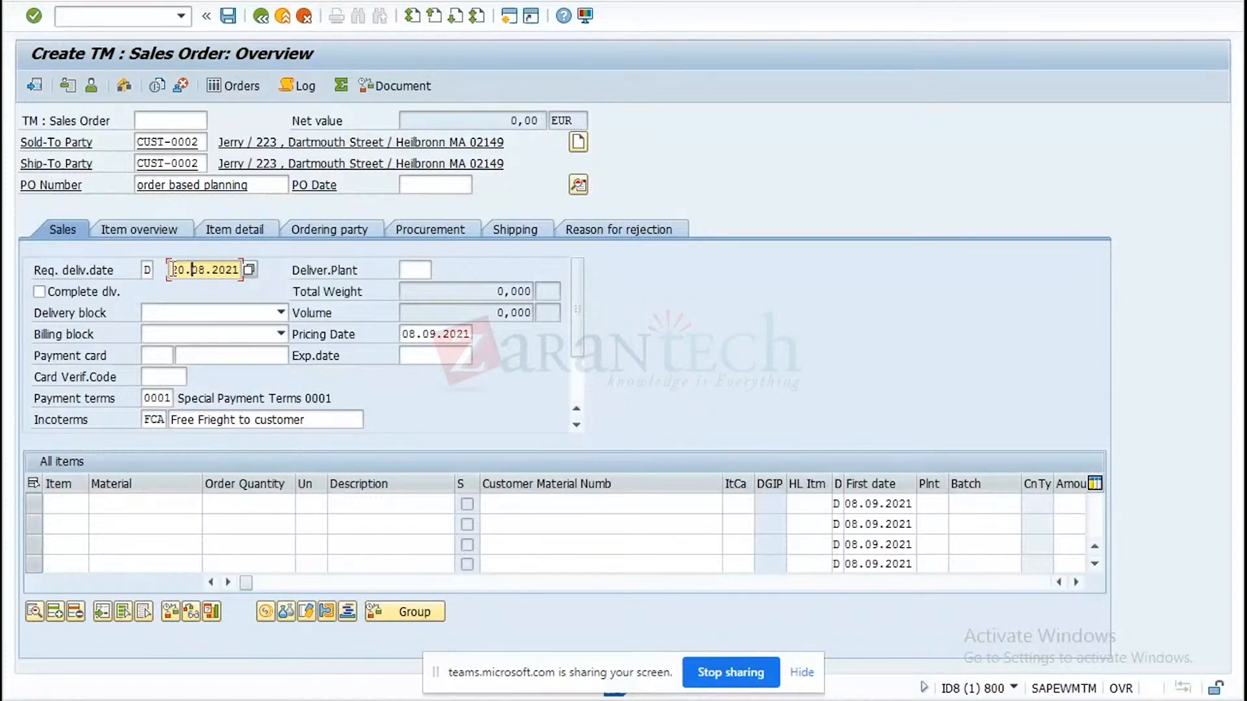
pyautogui.doubleClick(180, 270)
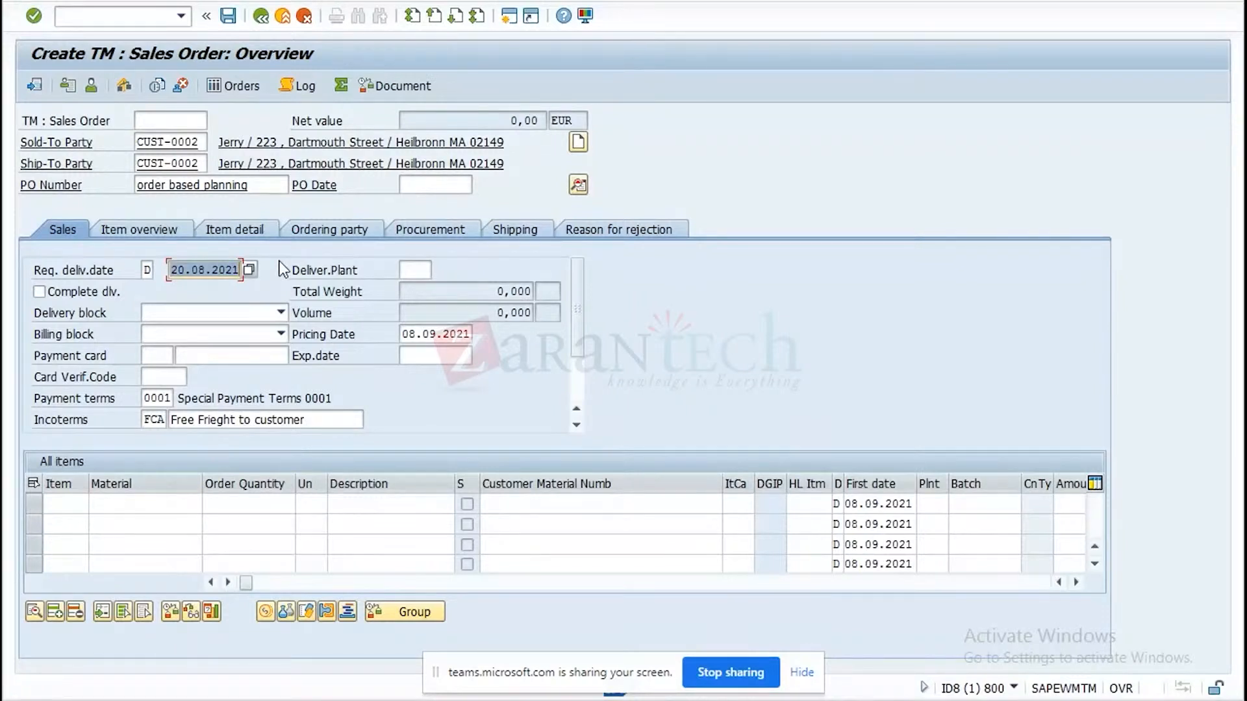
pyautogui.doubleClick(435, 333)
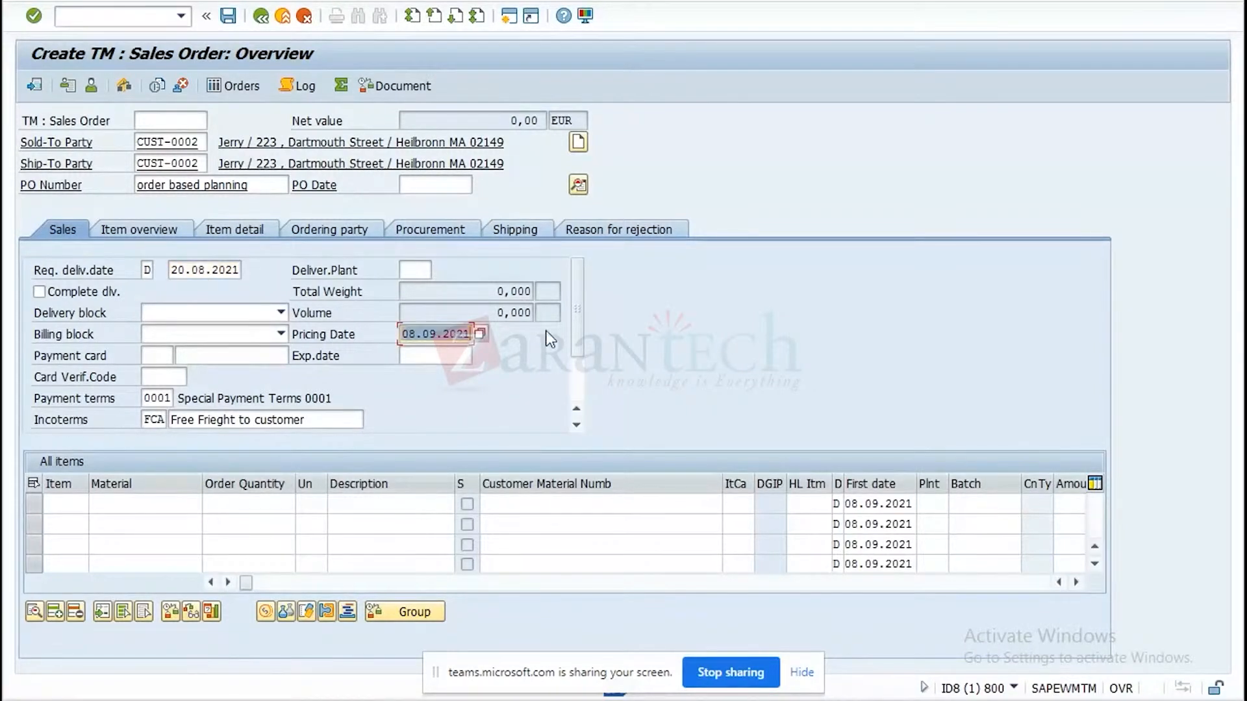
pyautogui.hotkey('ctrl', 'v')
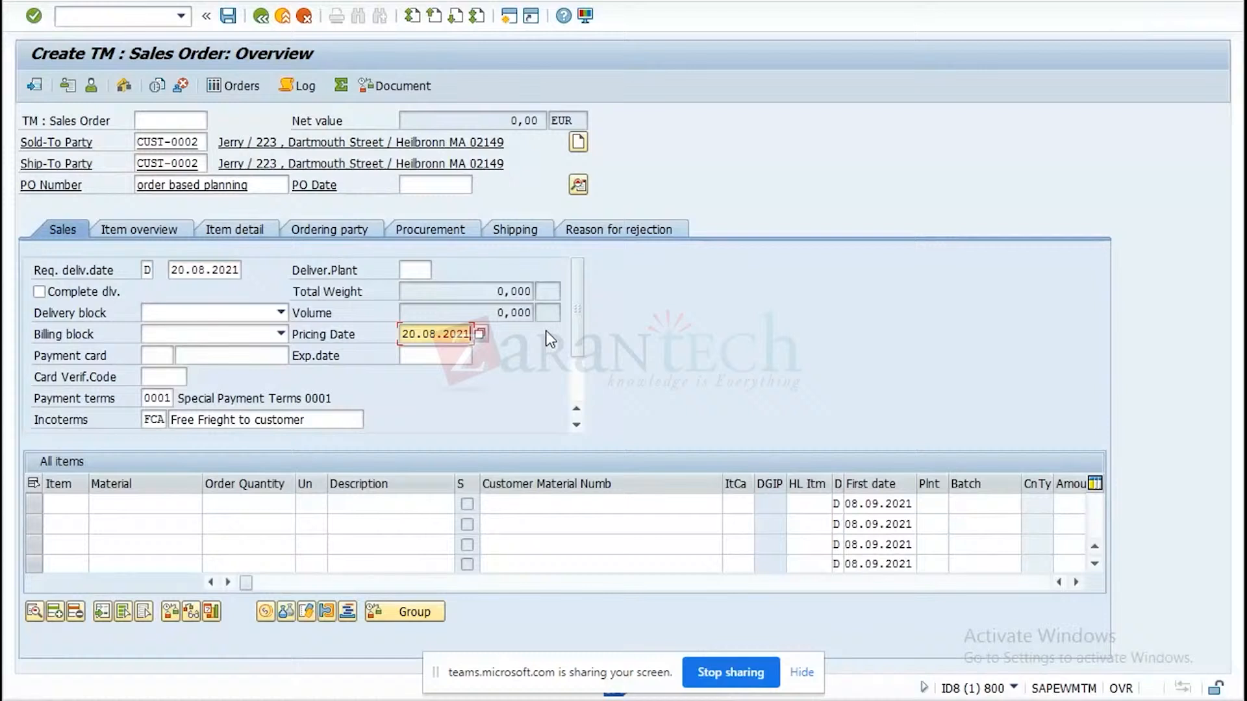
# Add material TMPROD-01 with an order quantity of 1 as the first item and acknowledge the billing date message.
pyautogui.click(186, 504)
pyautogui.click(139, 522)
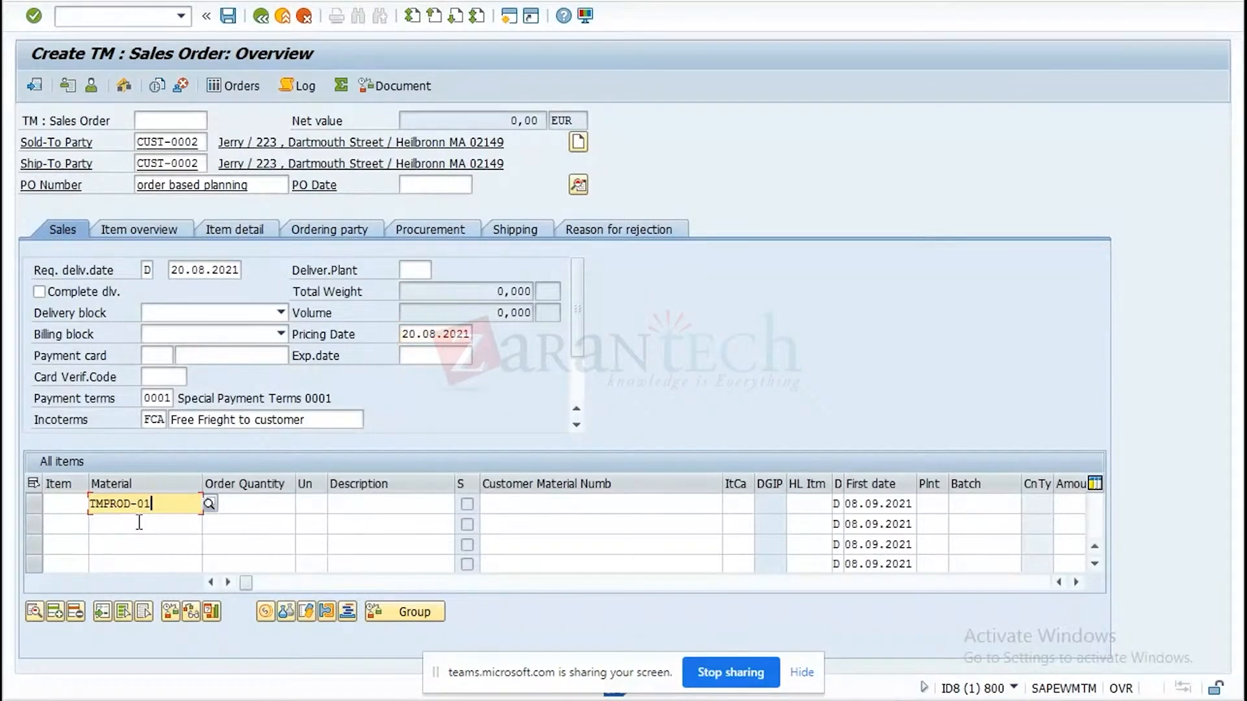
pyautogui.click(271, 506)
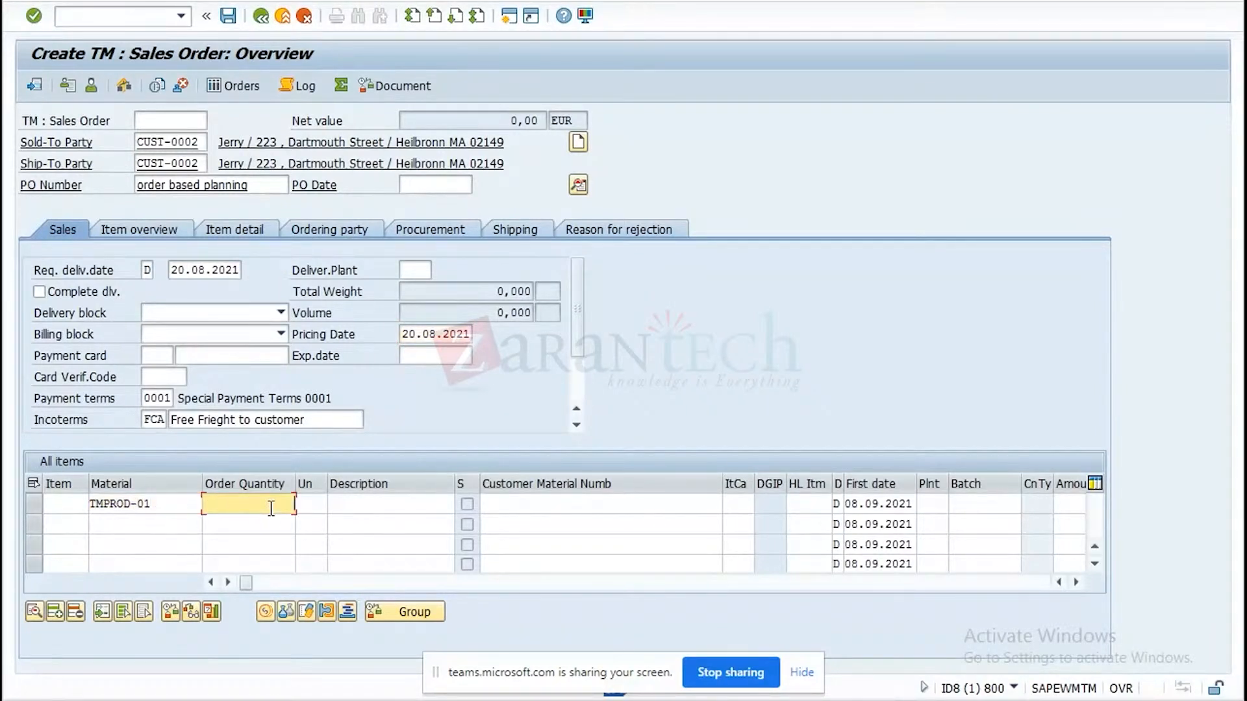
pyautogui.write('1')
pyautogui.press('Return')
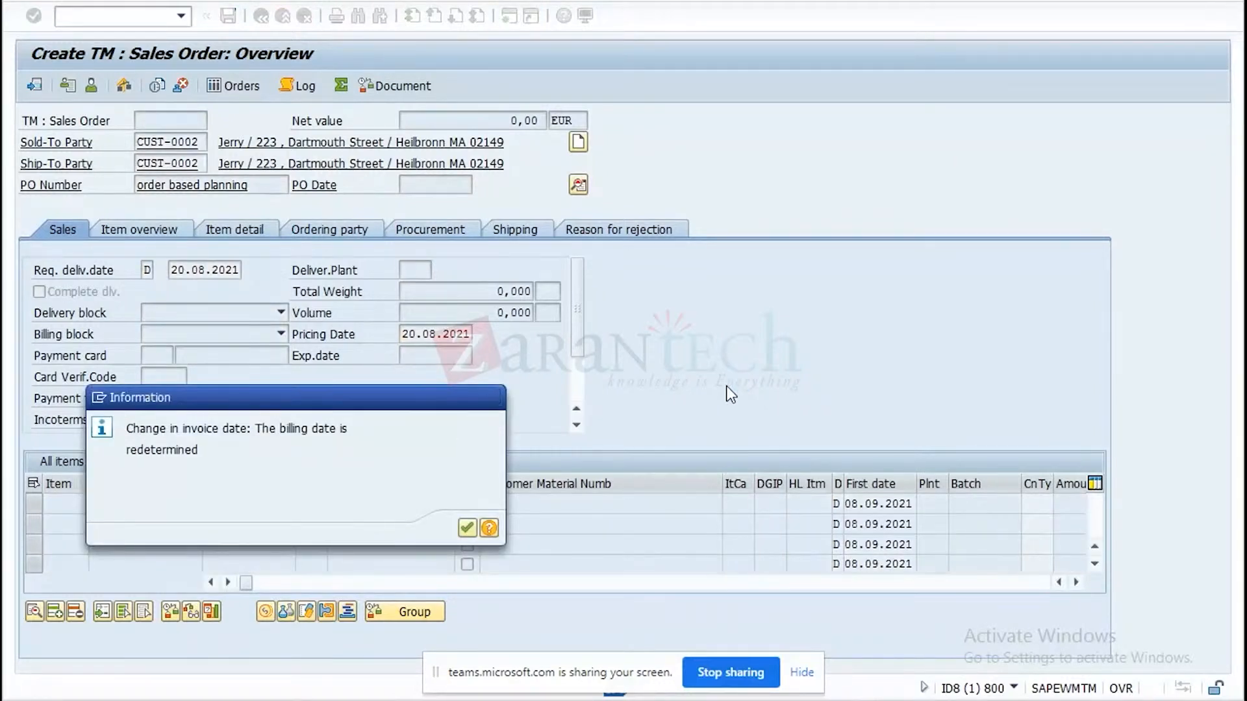
pyautogui.press('Return')
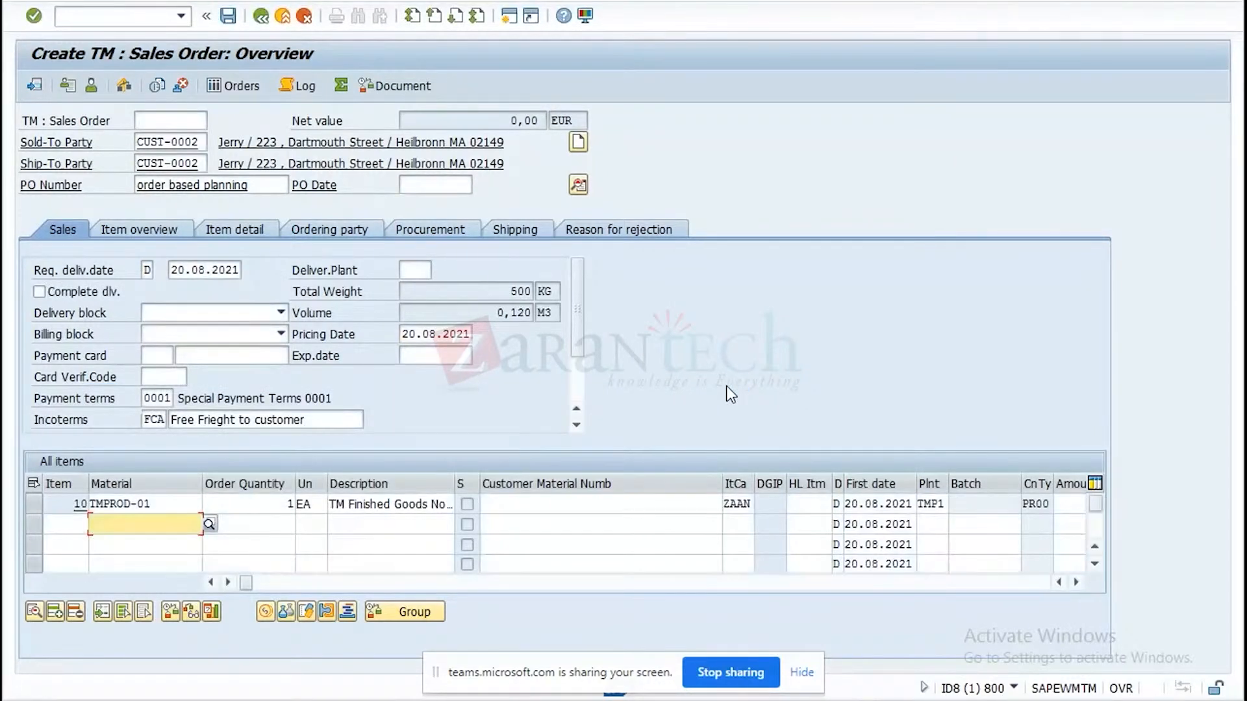
# Open the shipping data of the TMPROD-01 item and set its route to ZOG028.
pyautogui.doubleClick(125, 506)
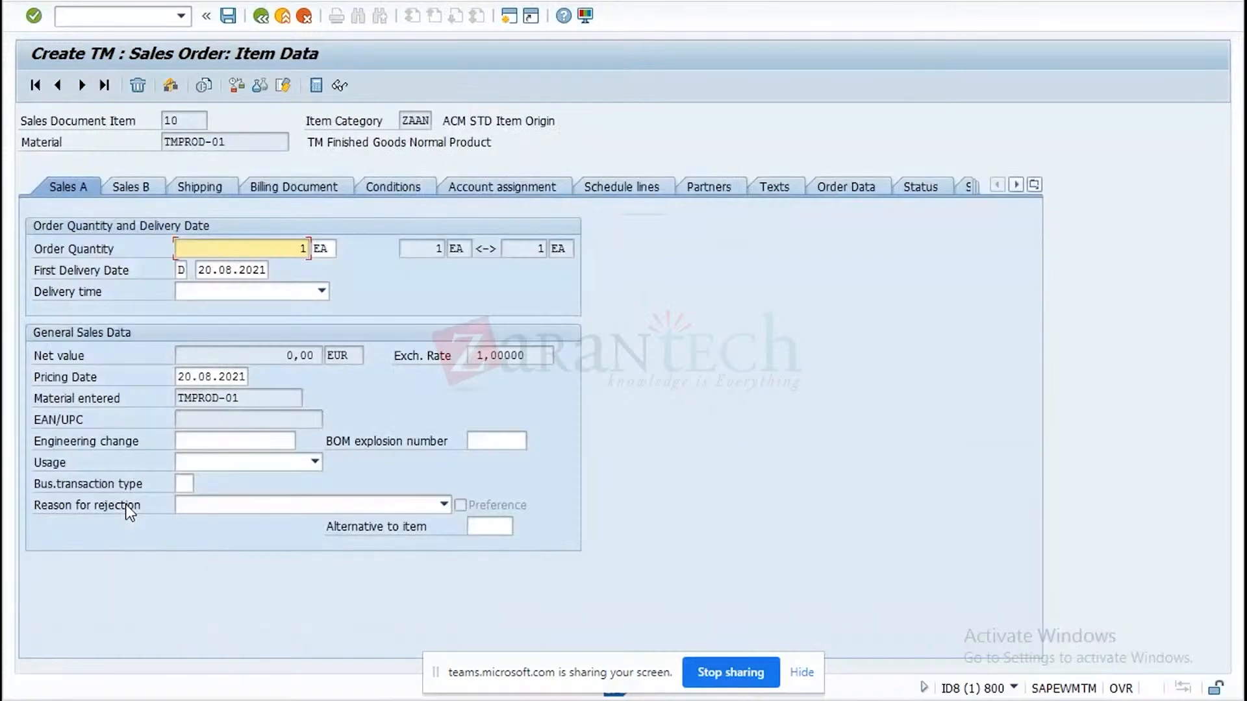
pyautogui.click(259, 17)
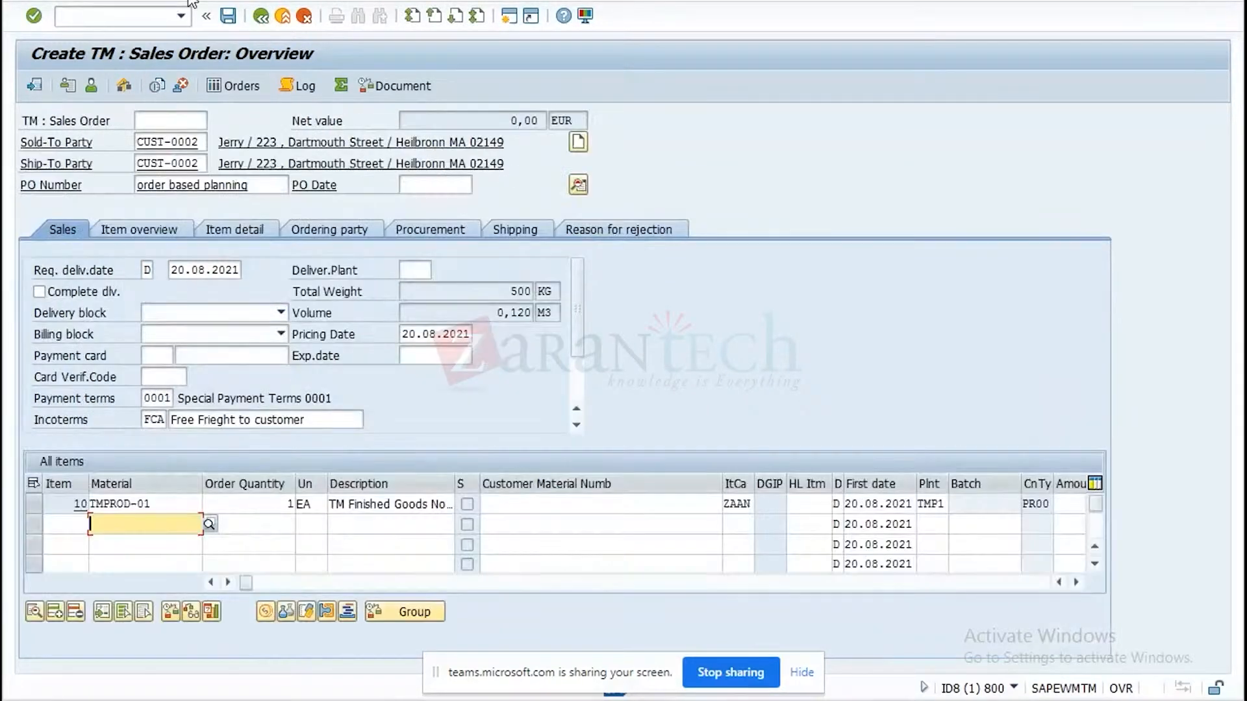
pyautogui.click(206, 3)
pyautogui.moveTo(208, 56)
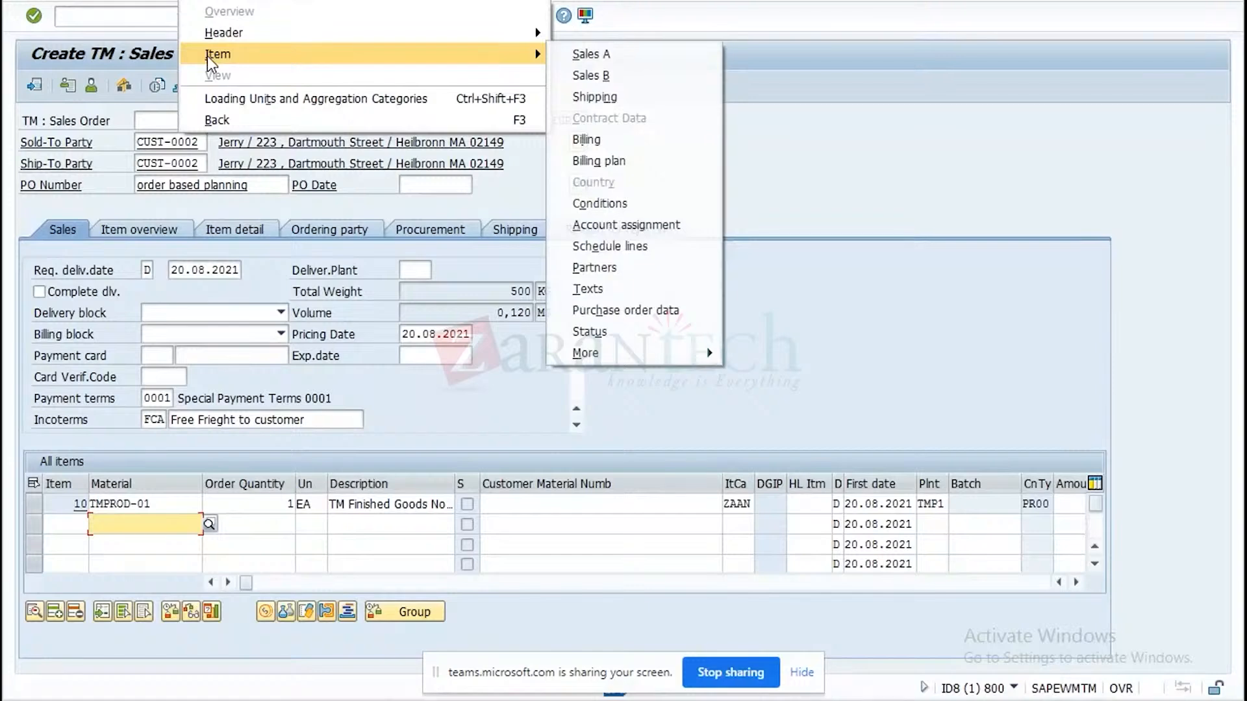
pyautogui.click(595, 97)
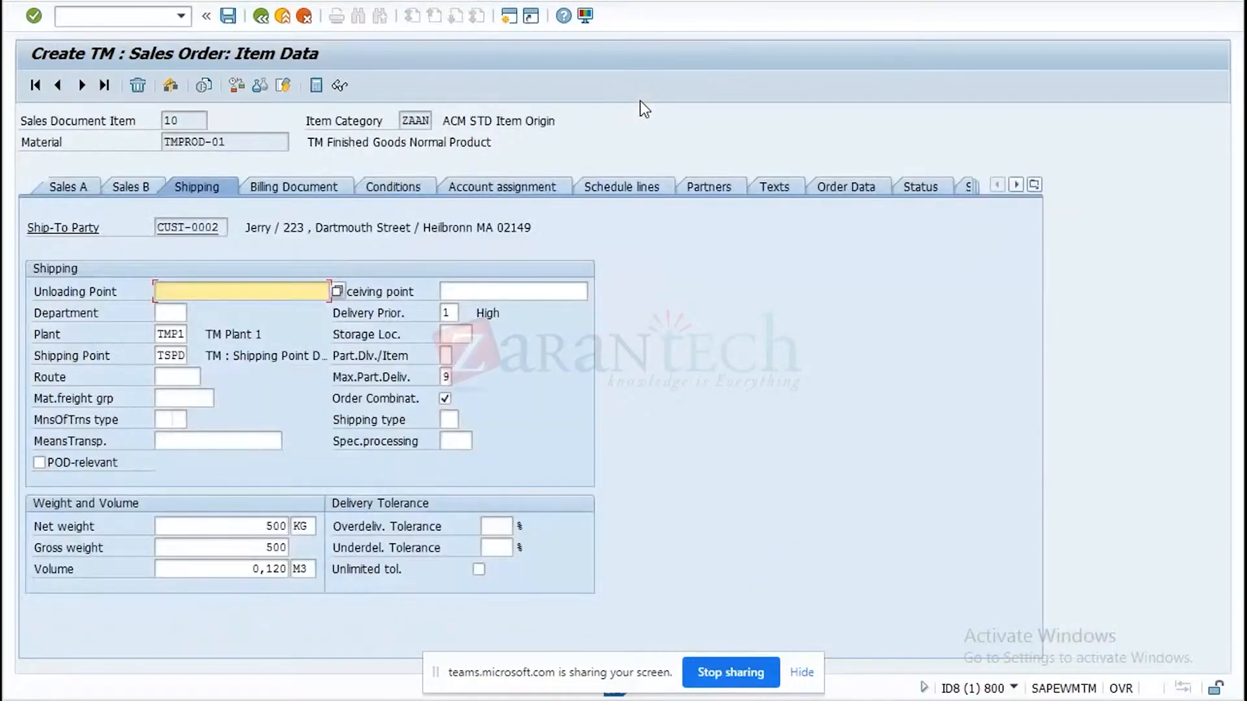
pyautogui.click(170, 377)
pyautogui.write('Z')
pyautogui.click(173, 392)
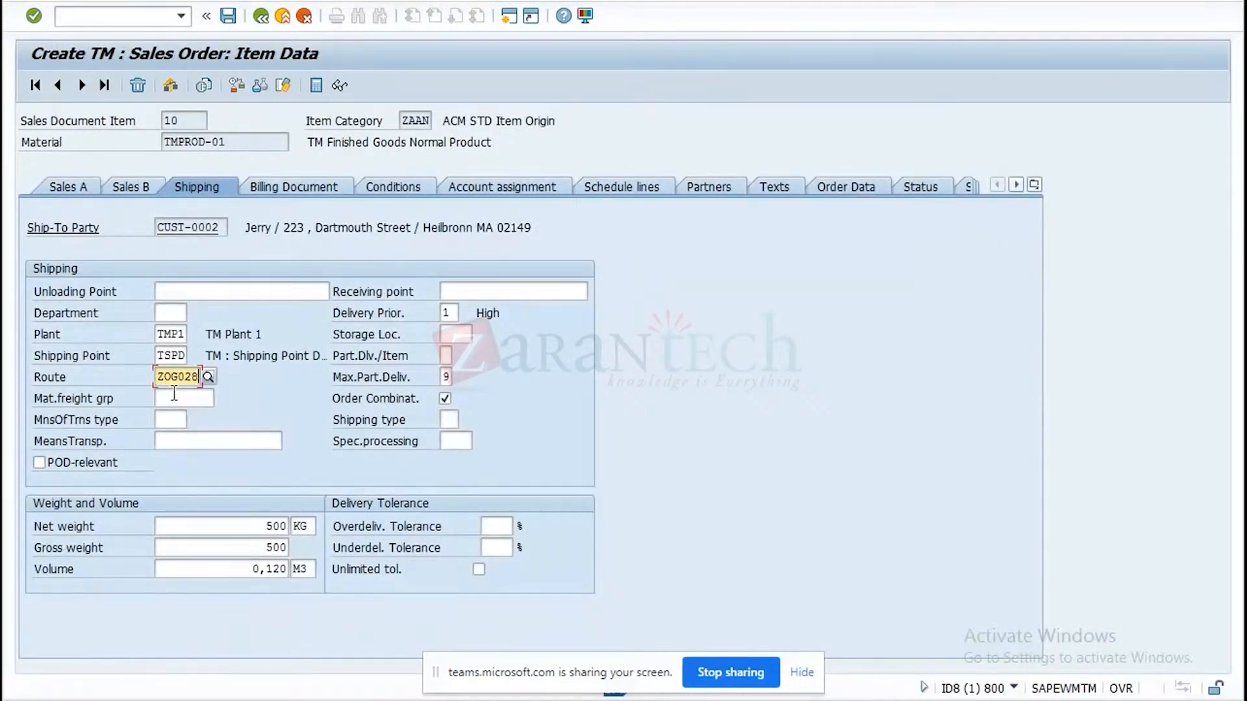
# Attempt to save the order, choose to edit the incomplete document, and open item 10's missing net value for completion.
pyautogui.click(228, 16)
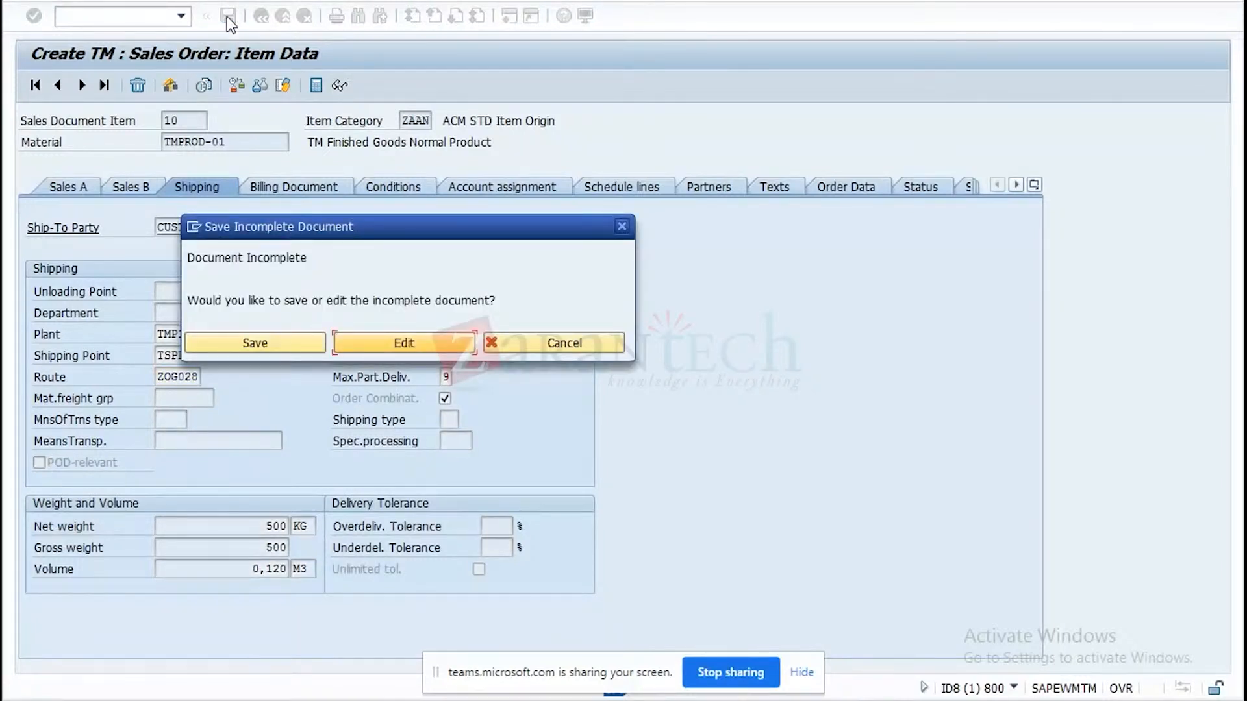
pyautogui.click(440, 344)
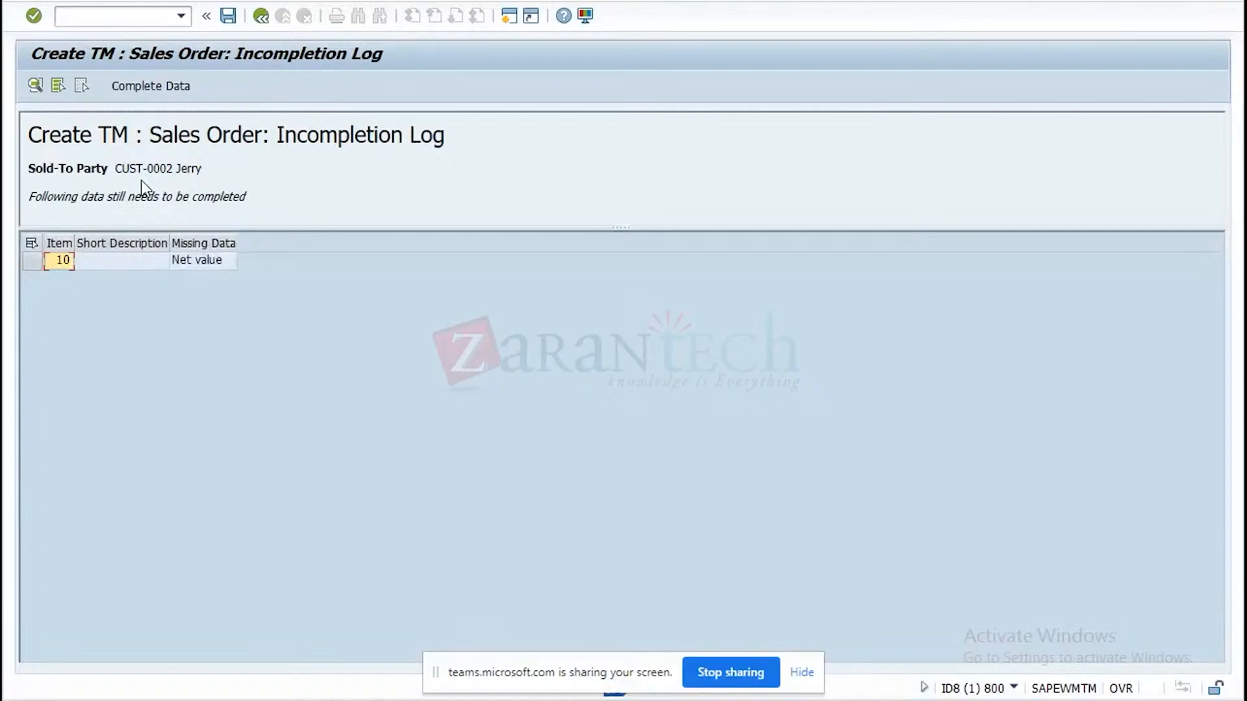
pyautogui.click(31, 243)
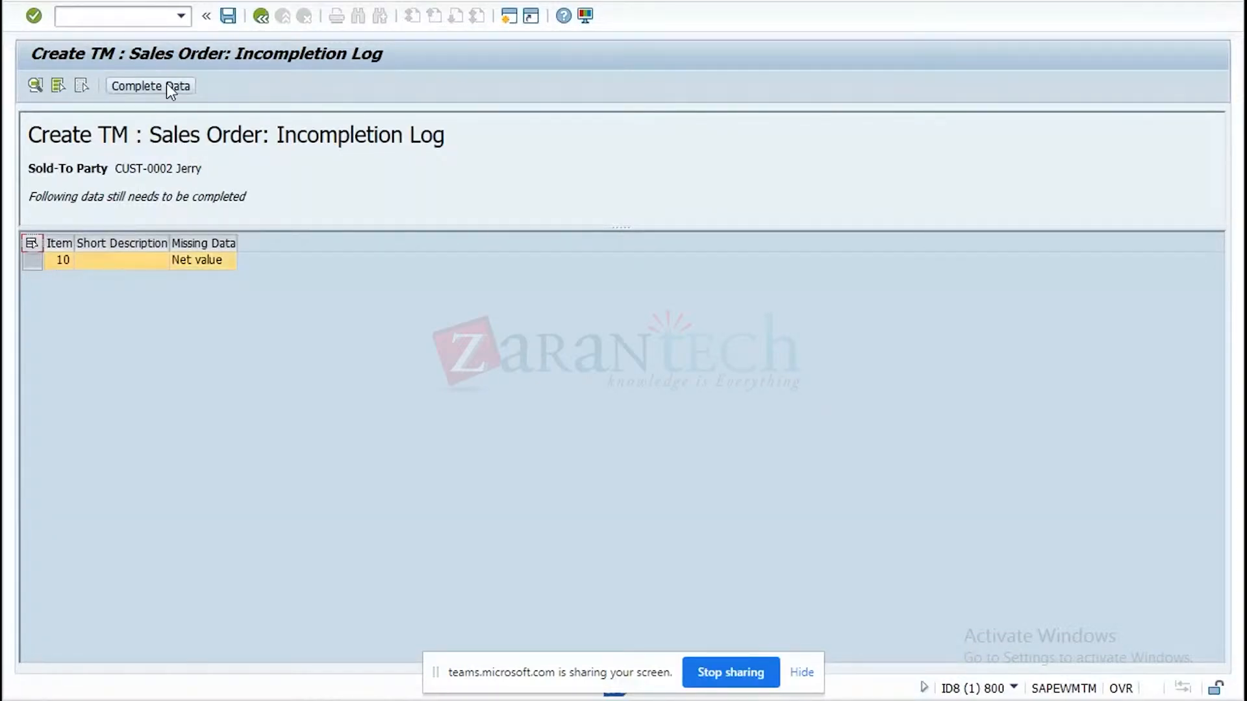
pyautogui.click(167, 87)
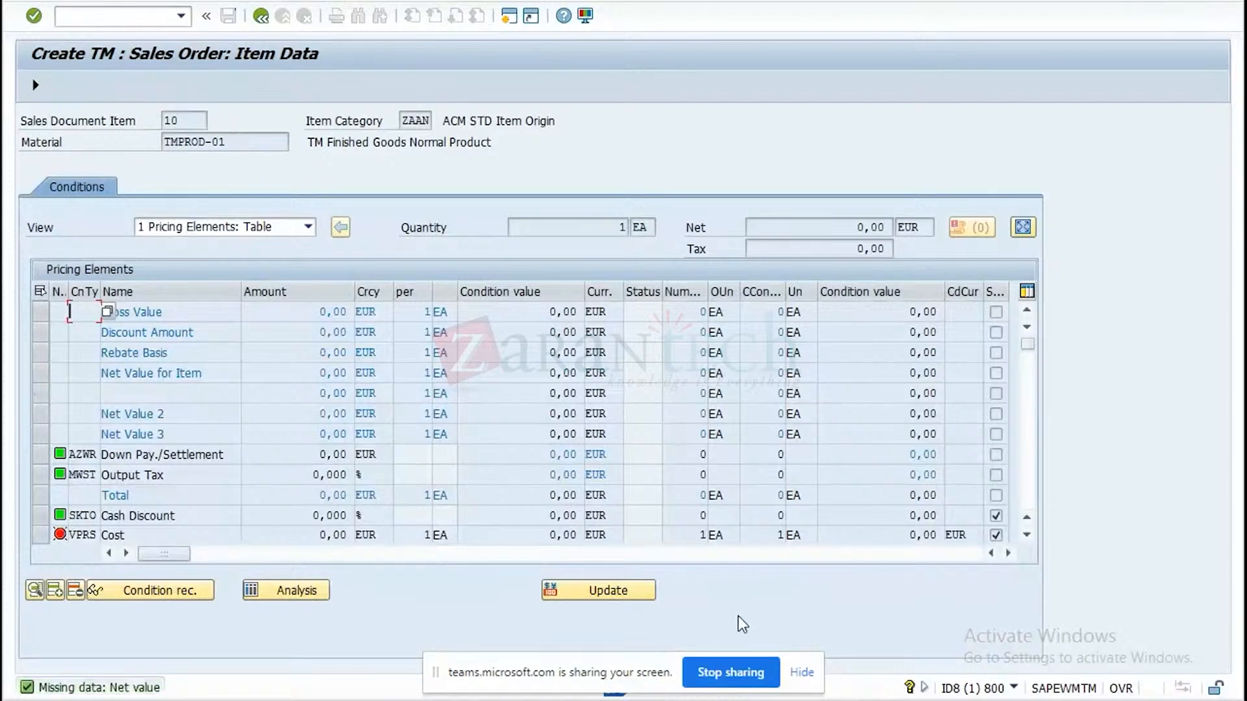
# Add condition type PR00 with an amount of 100 to the pricing elements of item 10.
pyautogui.click(1027, 536)
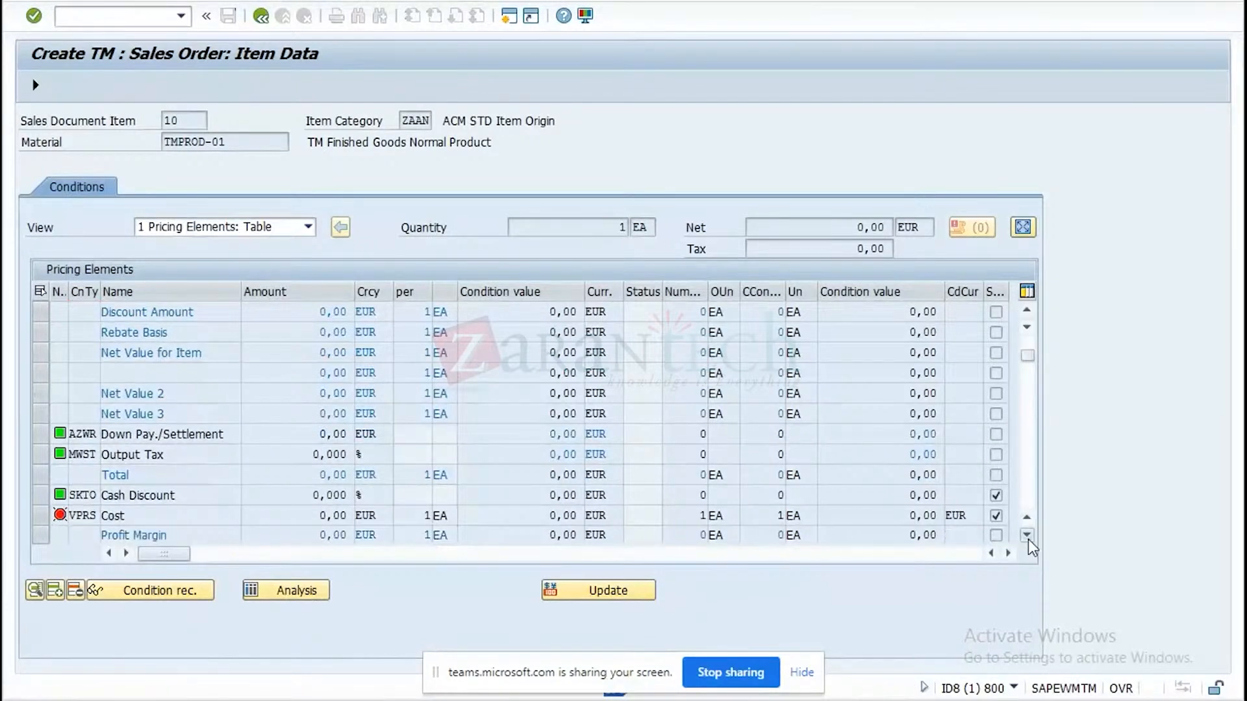
pyautogui.click(1027, 535)
pyautogui.click(1027, 535)
pyautogui.write('PR00')
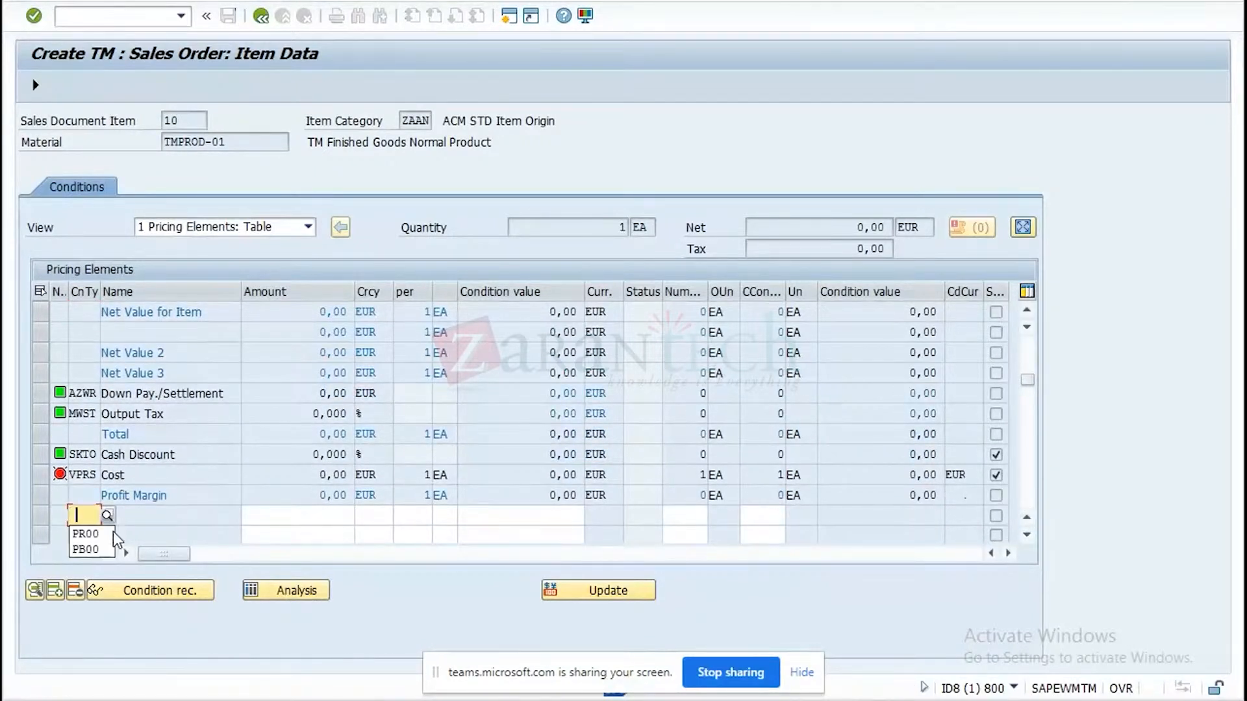
pyautogui.click(323, 508)
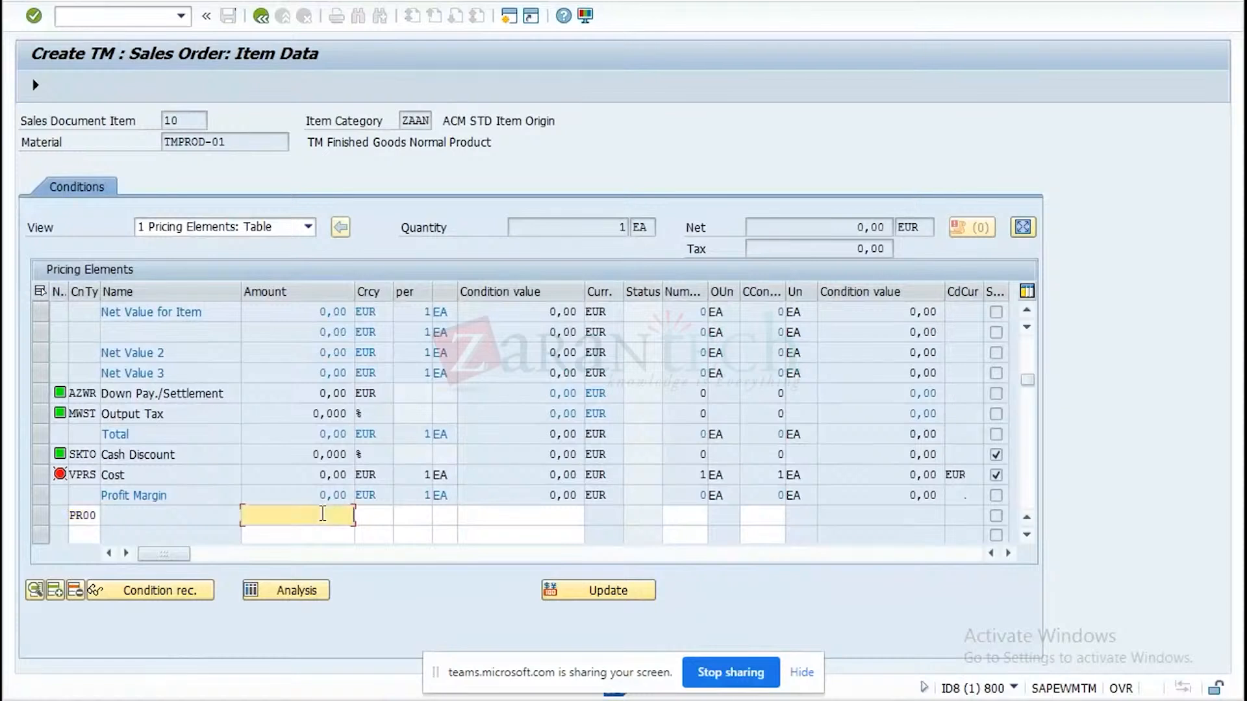
pyautogui.write('100')
pyautogui.press('Return')
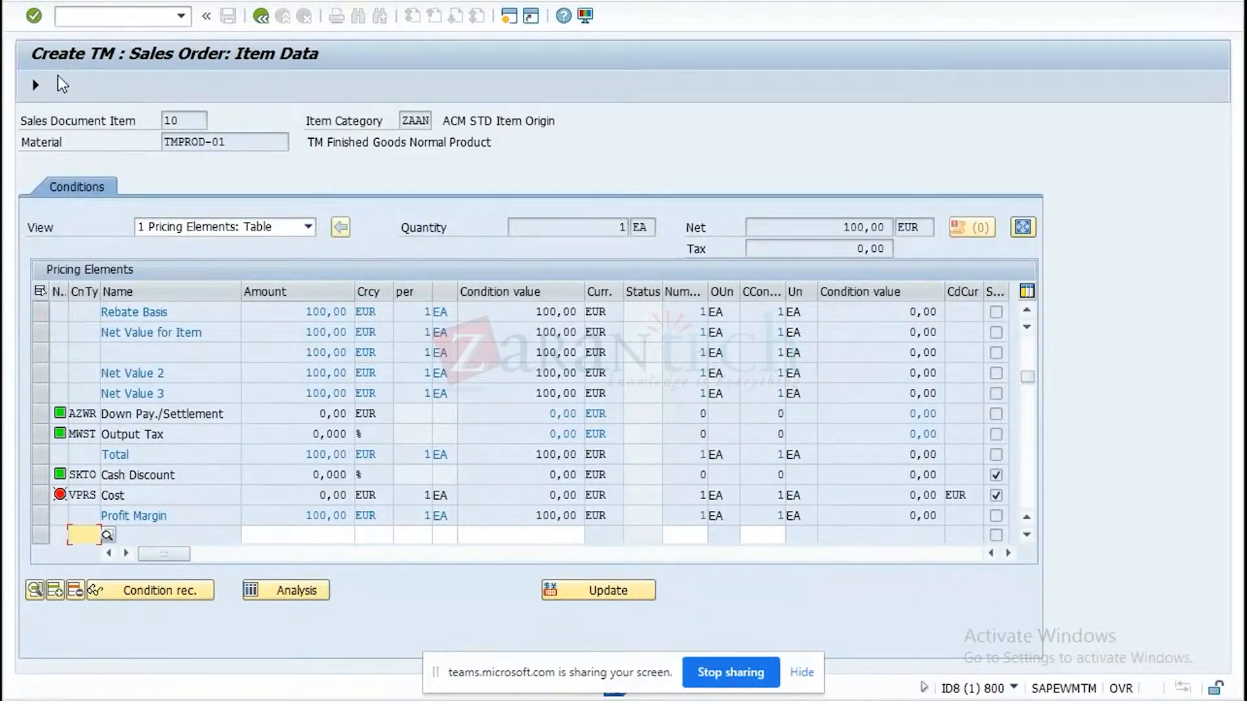
# Return from the completed pricing conditions of item 10 and save the TM sales order.
pyautogui.click(35, 85)
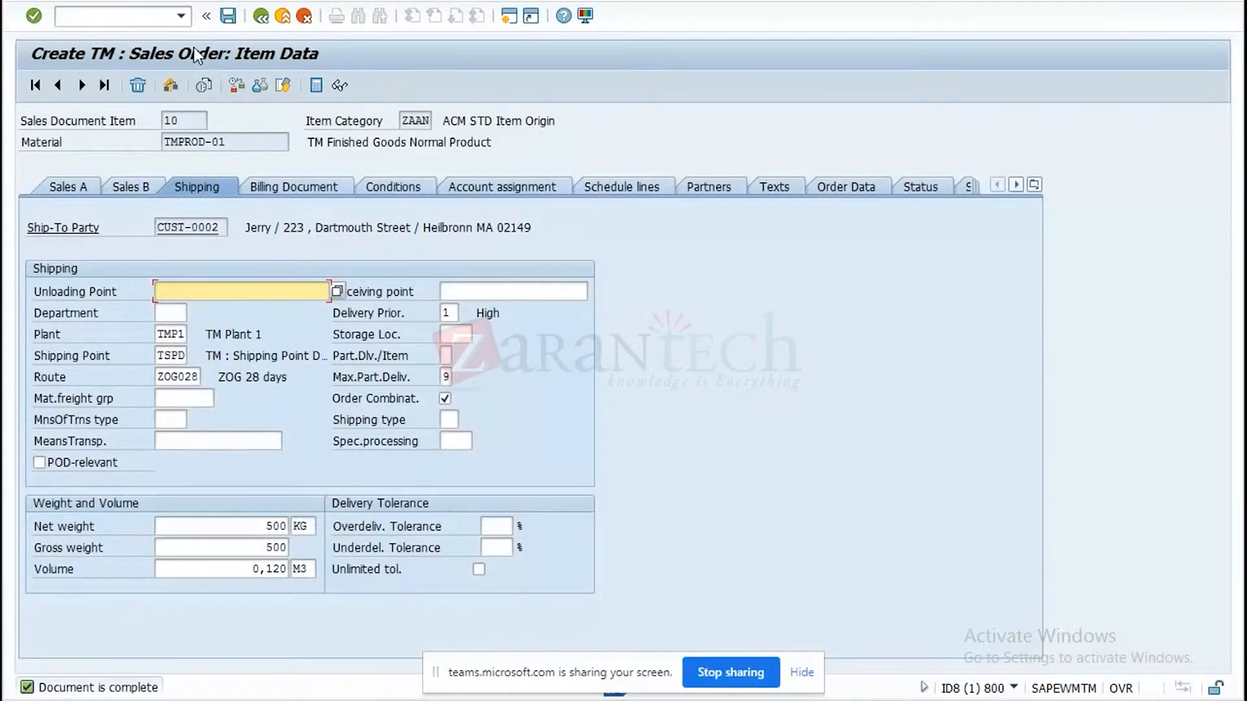
pyautogui.click(230, 19)
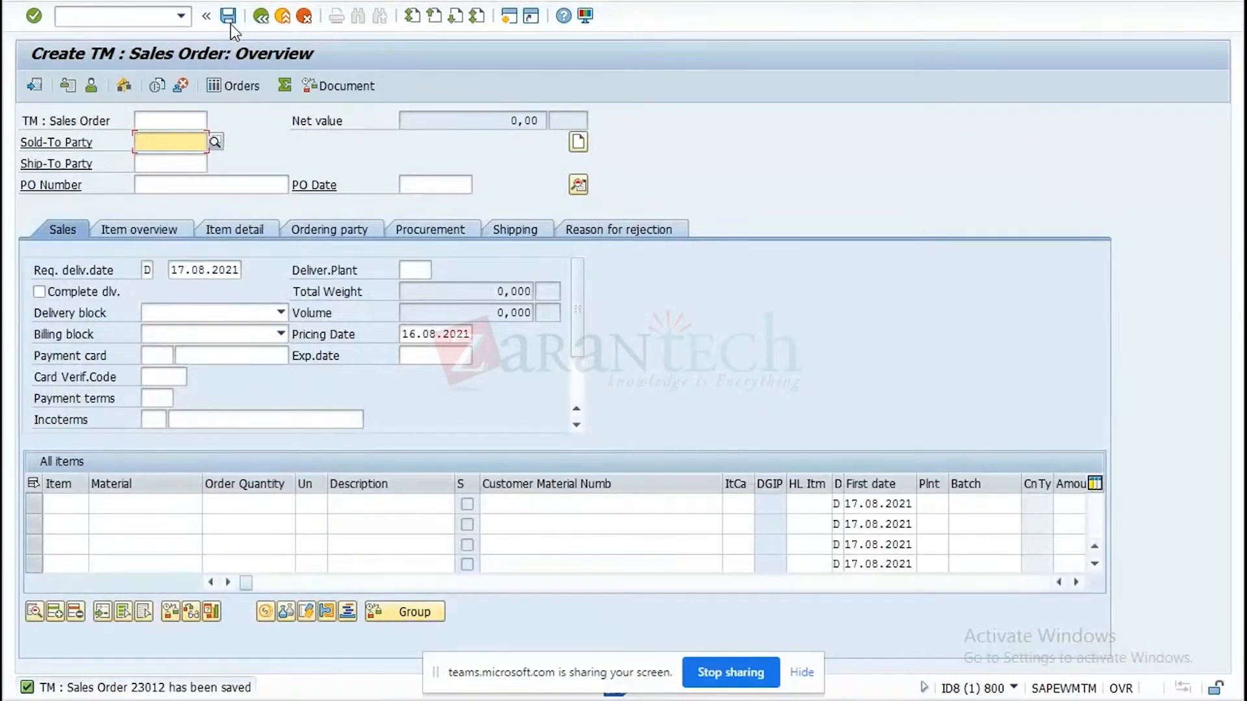
# Reopen the saved sales order in change mode and display the TM document flow from its header TM status.
pyautogui.click(103, 2)
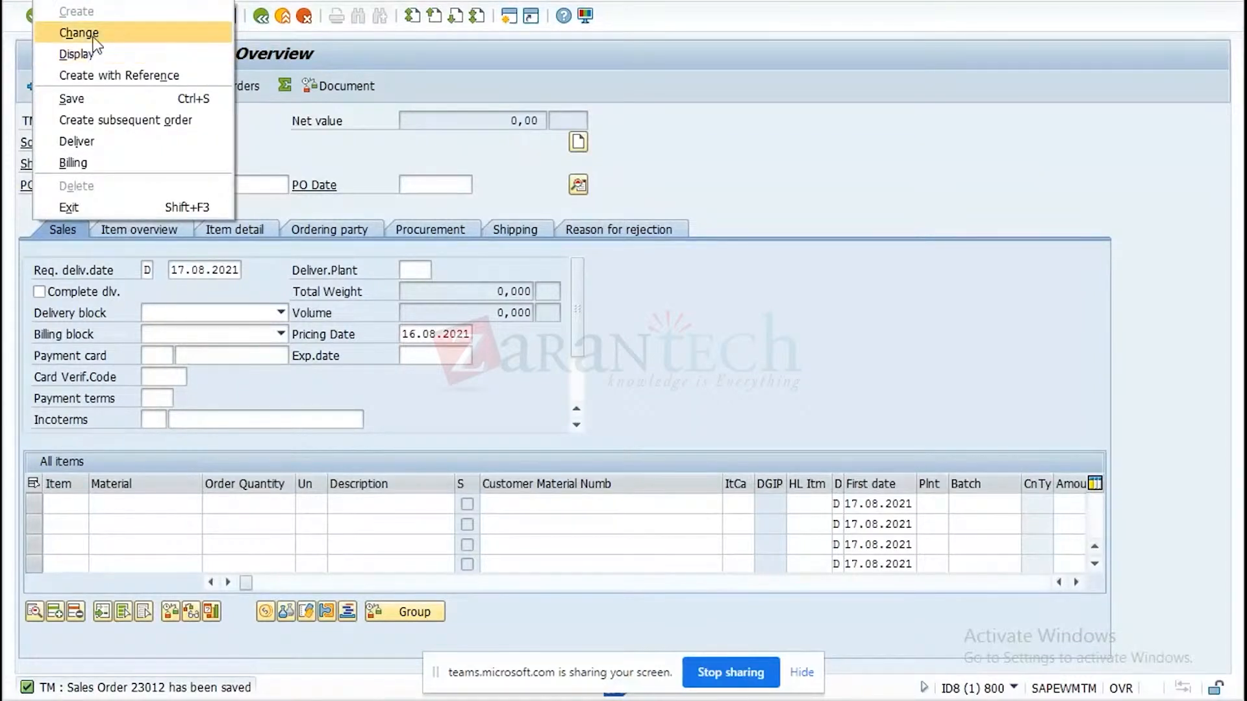
pyautogui.click(79, 33)
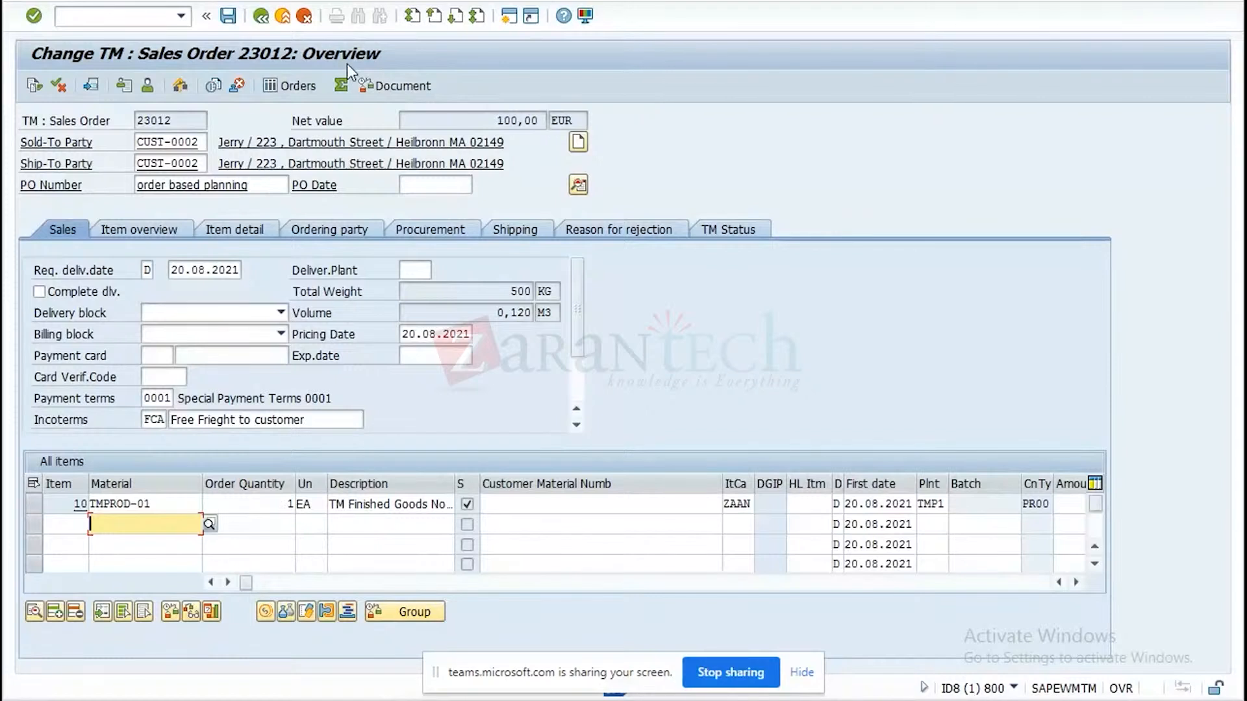
pyautogui.click(732, 224)
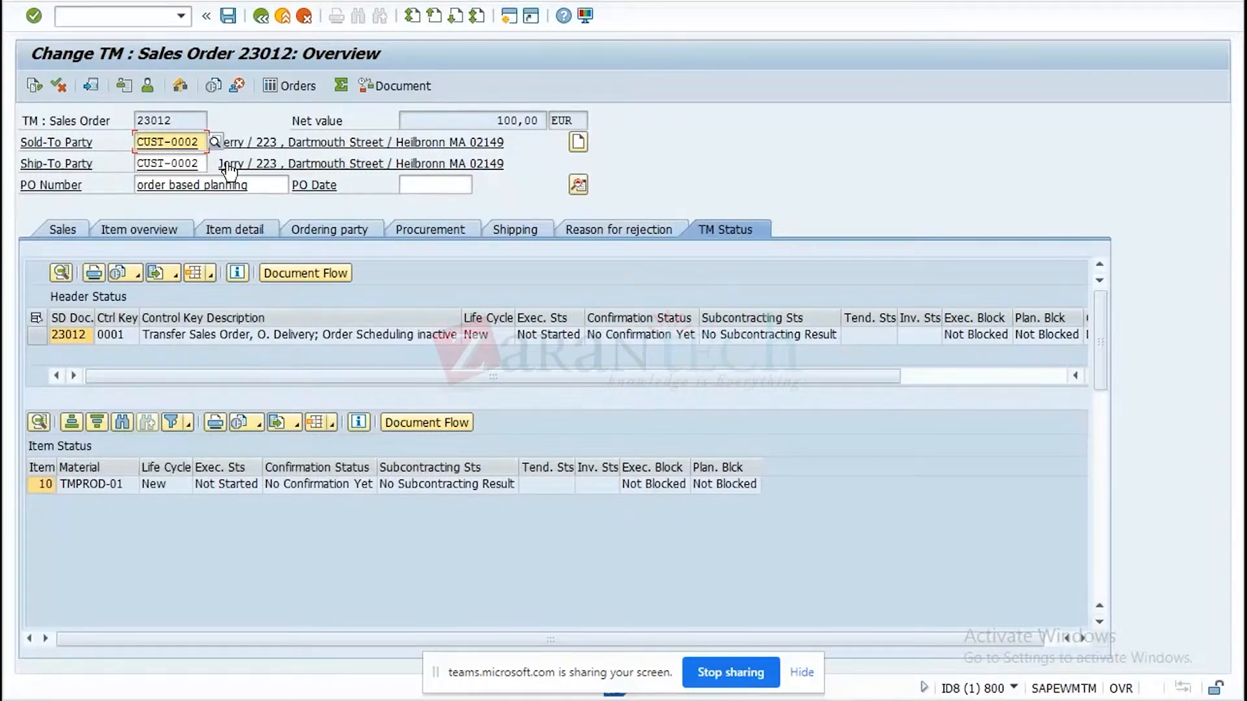
pyautogui.click(37, 335)
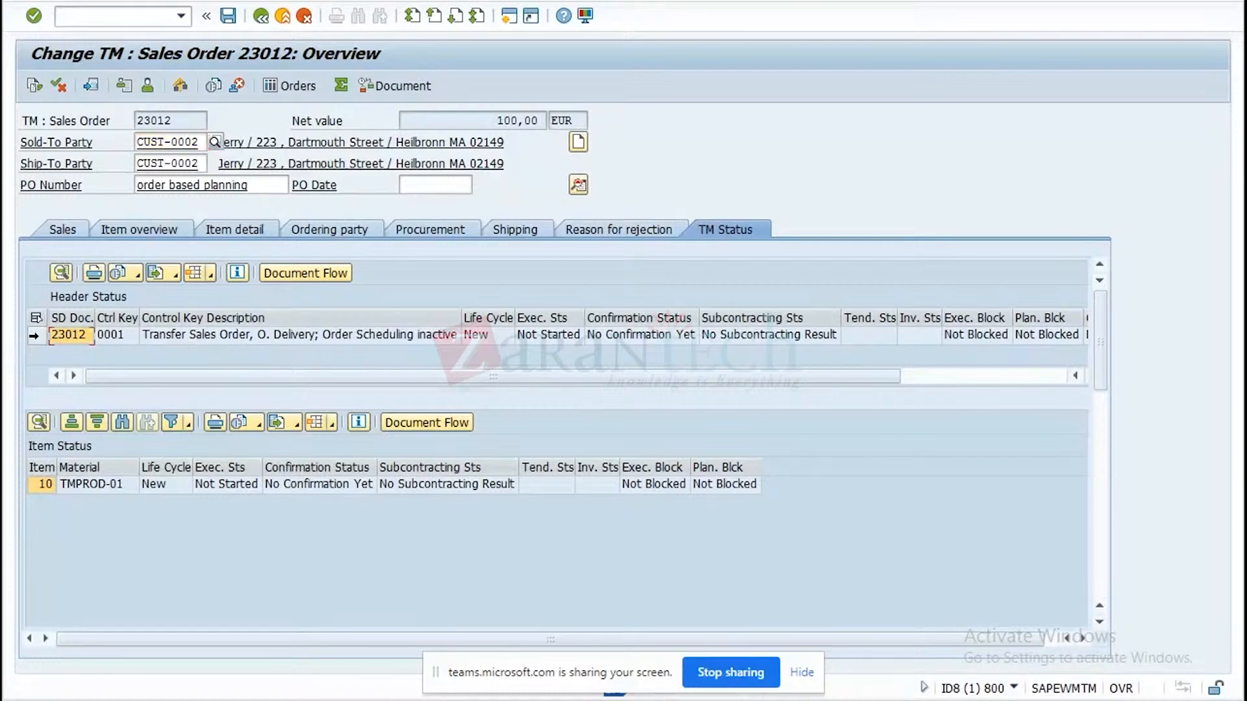
pyautogui.click(291, 273)
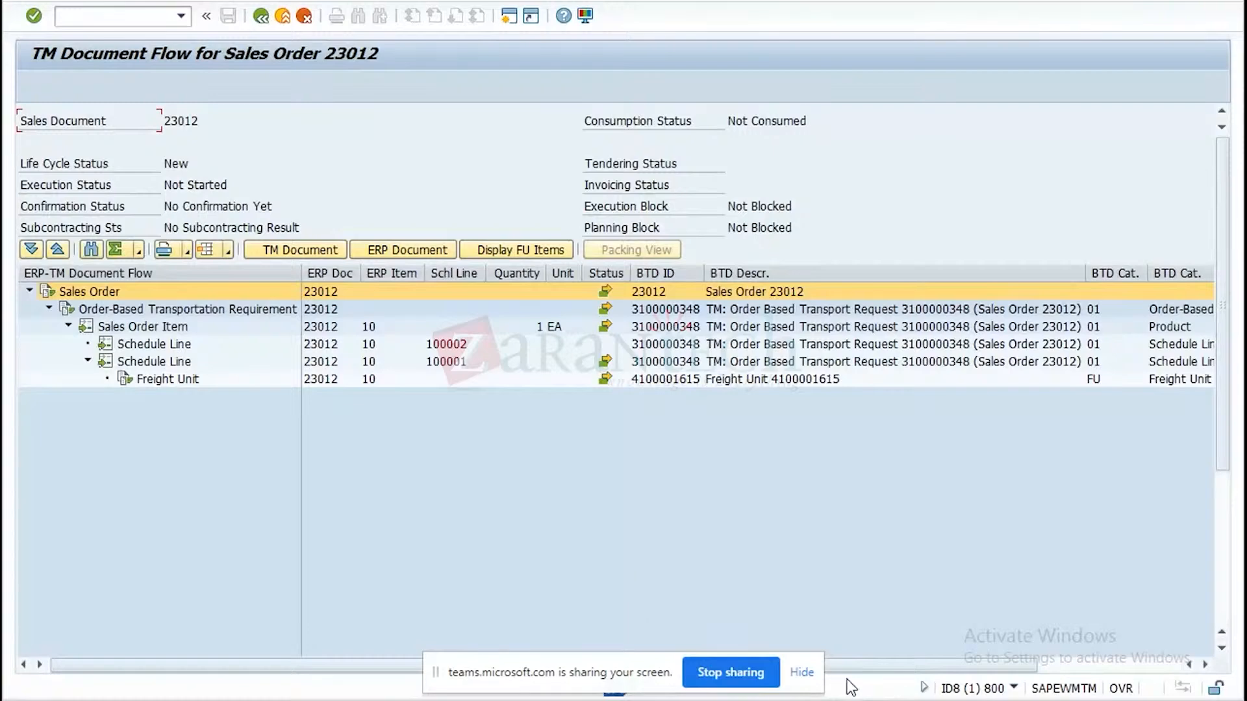
# Examine the sales order's TM document flow once more and return to the order overview.
pyautogui.click(977, 700)
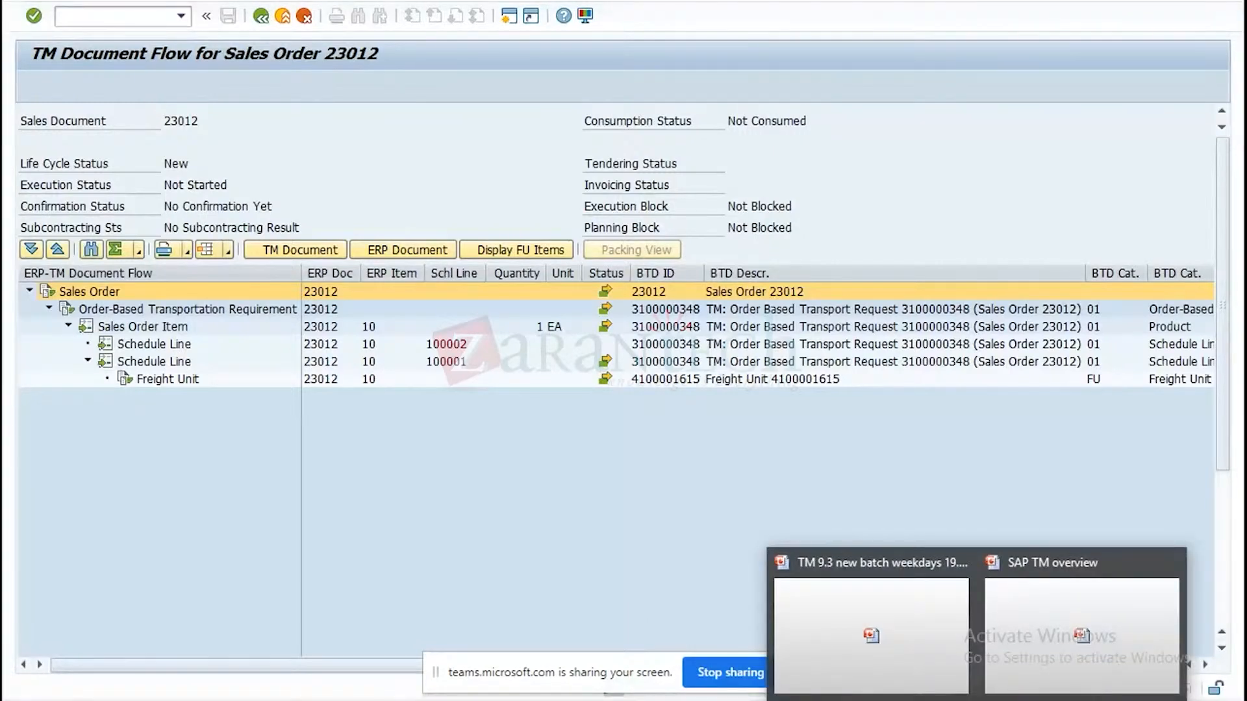
pyautogui.click(1018, 635)
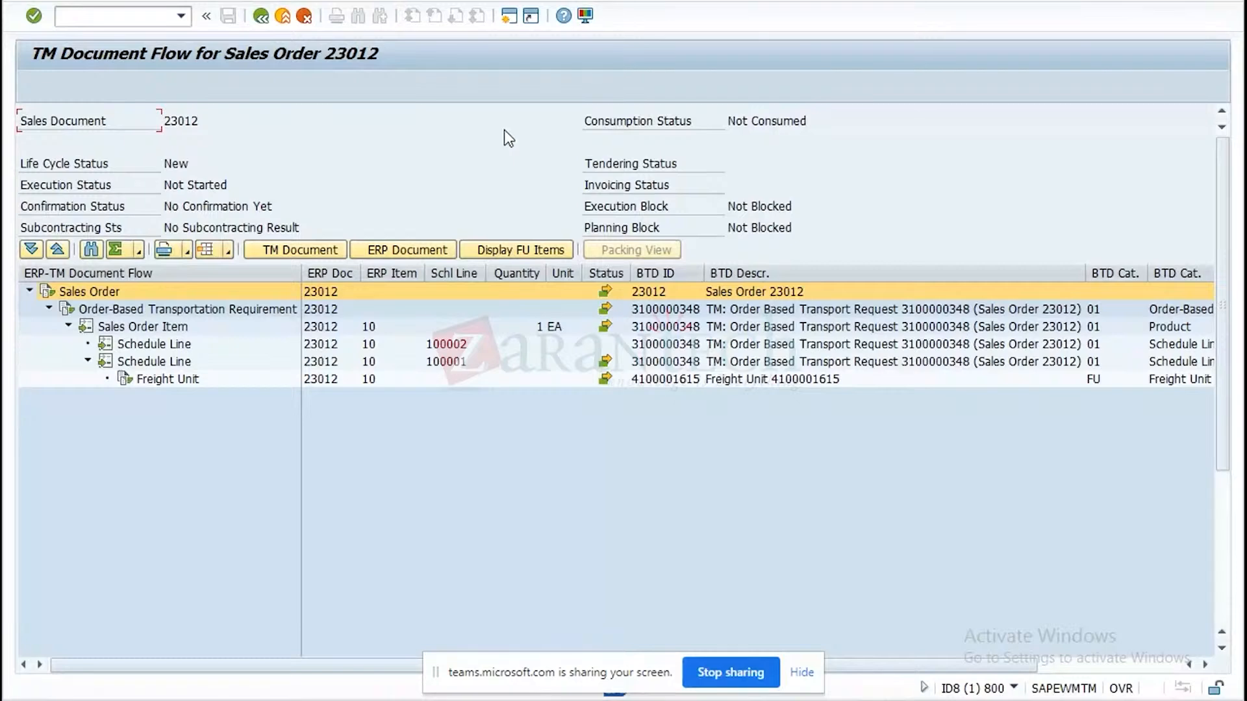
pyautogui.click(262, 16)
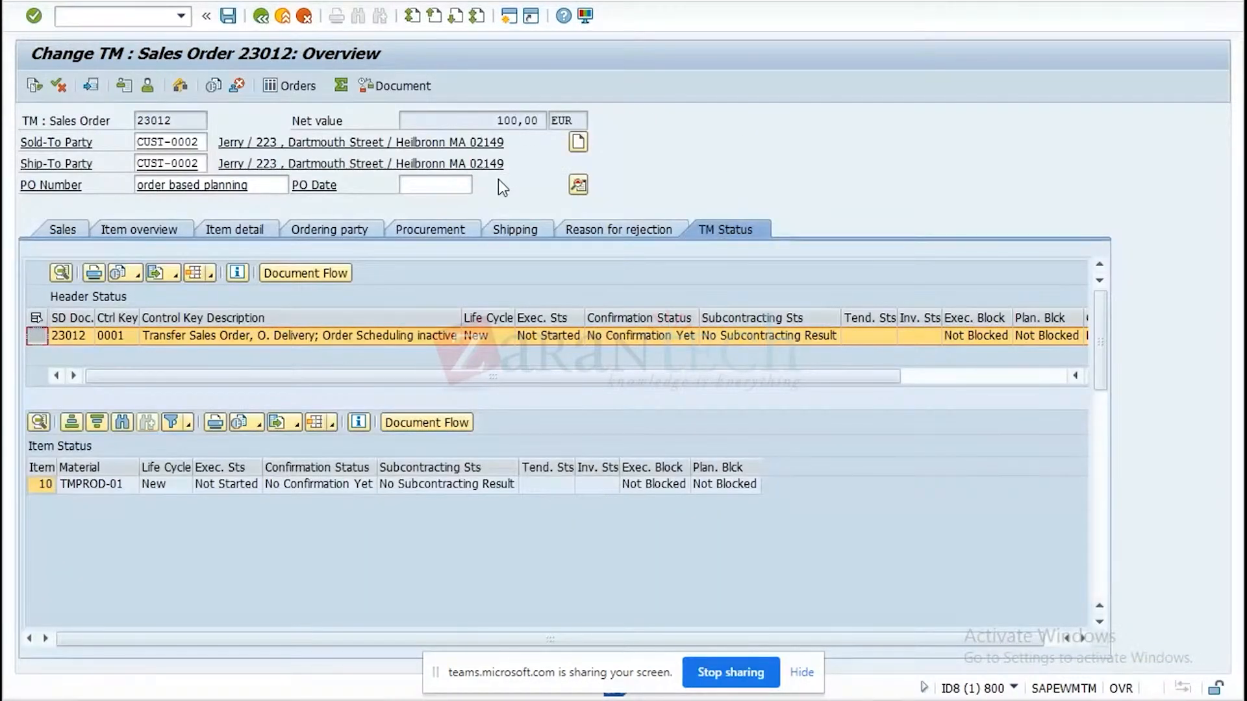
pyautogui.click(335, 274)
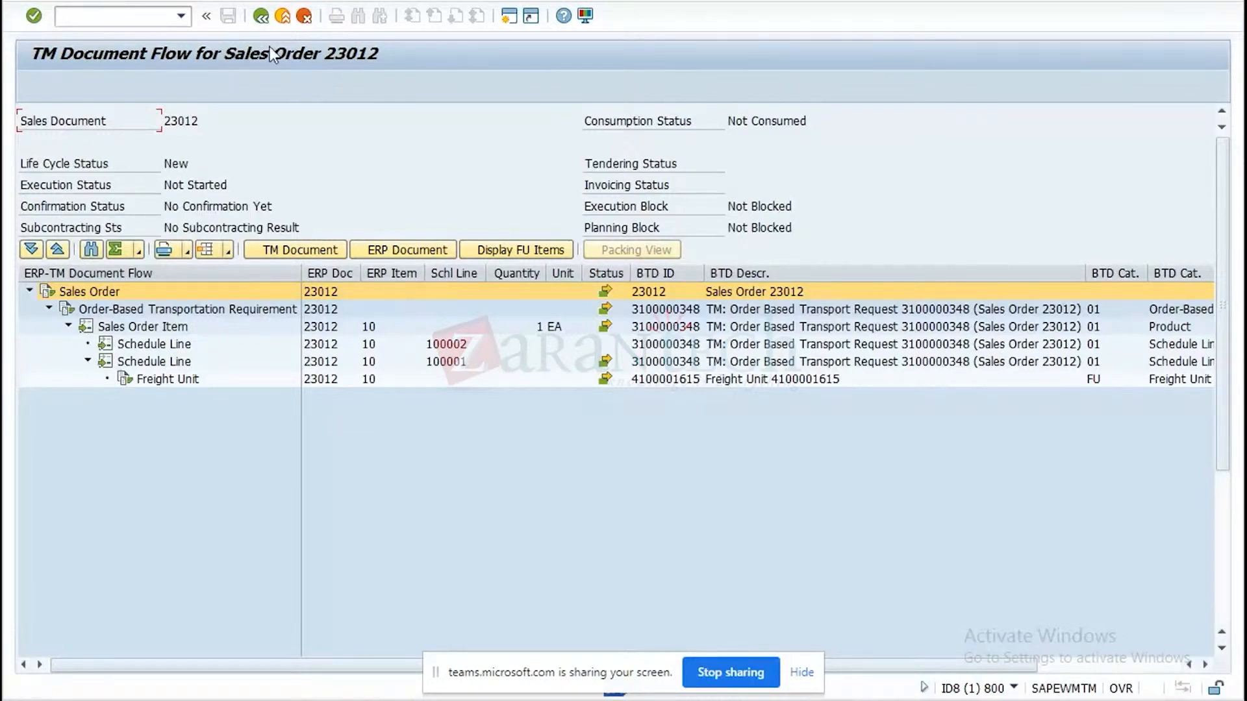
pyautogui.click(260, 16)
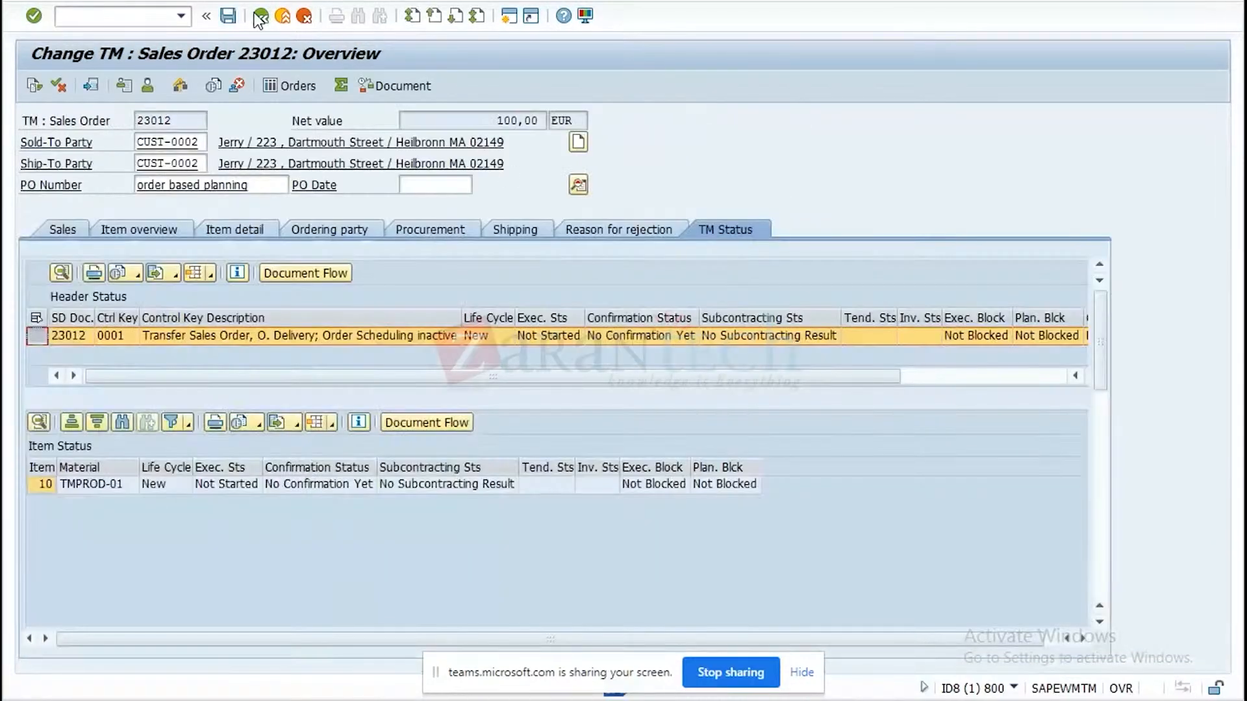
# Create an outbound delivery from the open sales order and save it.
pyautogui.click(65, 0)
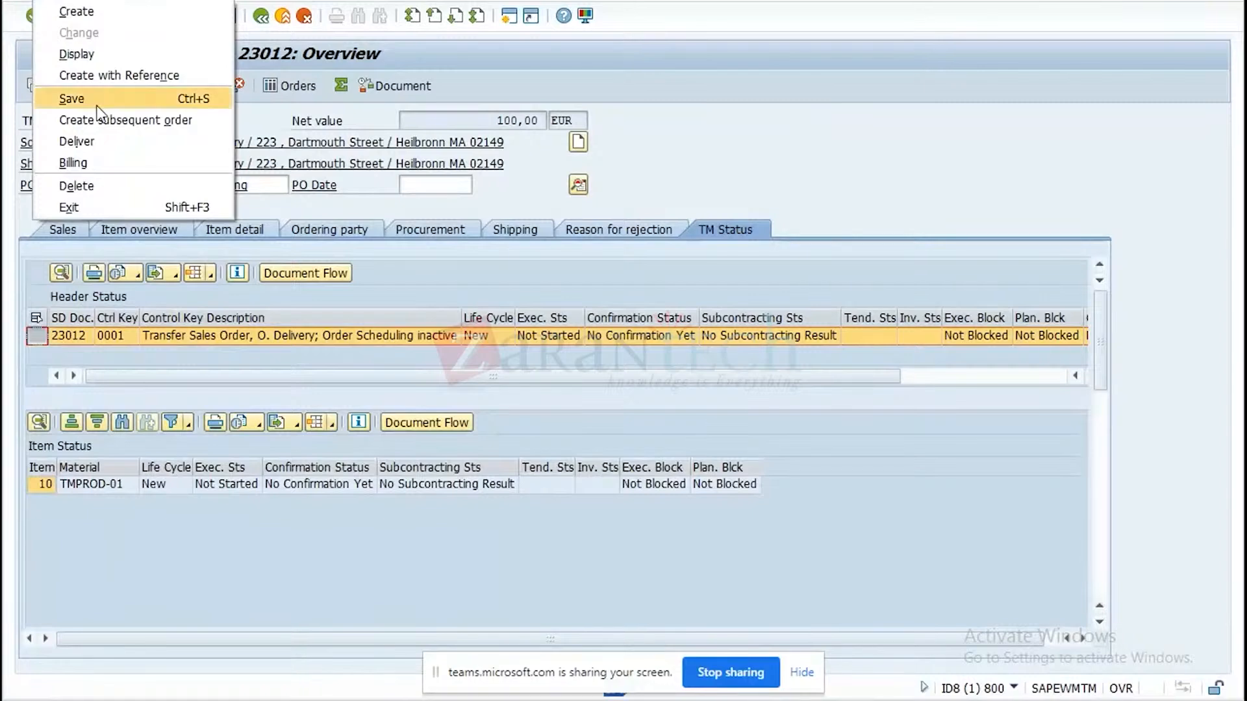
pyautogui.click(90, 143)
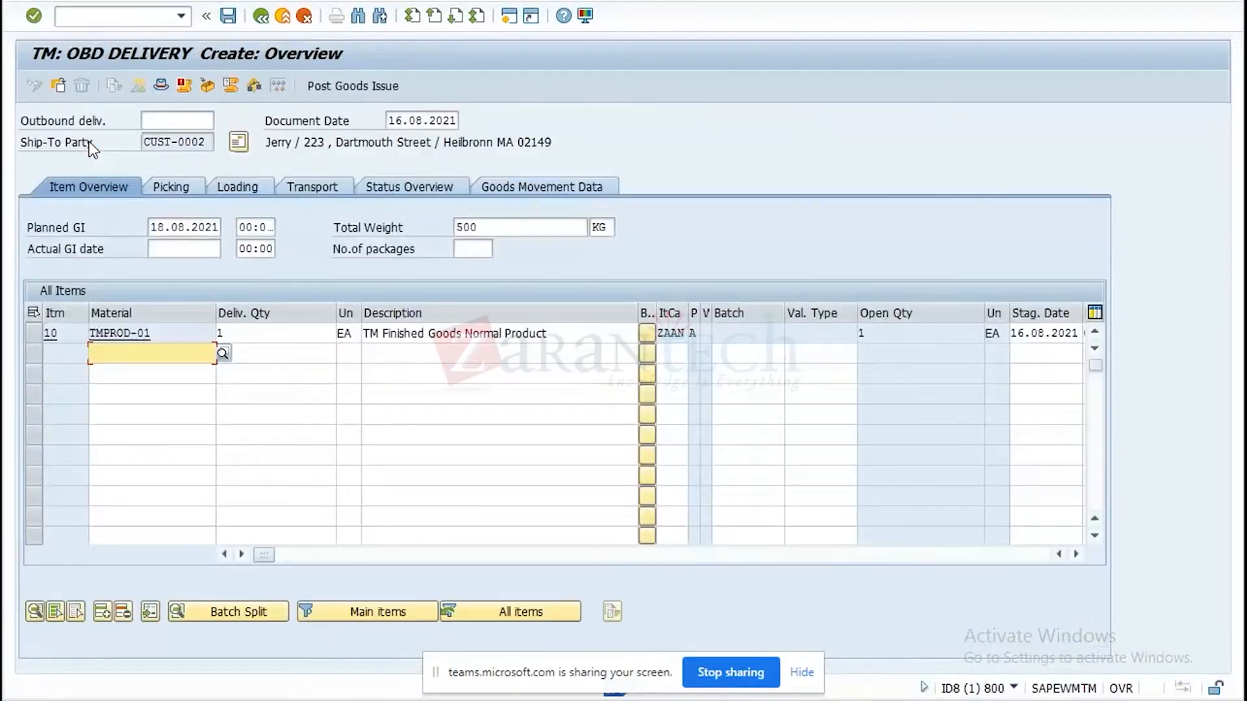
pyautogui.click(228, 17)
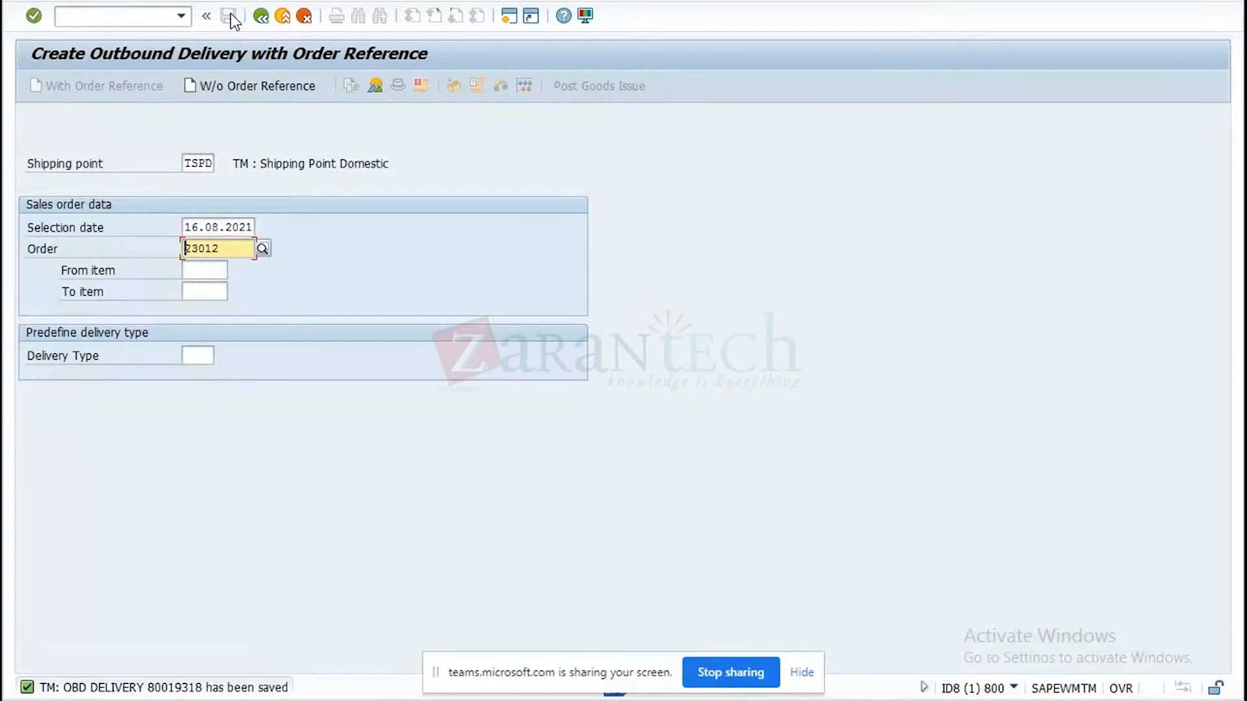
# Open the new outbound delivery in change mode and examine the TM document flow from its header TM status.
pyautogui.click(90, 5)
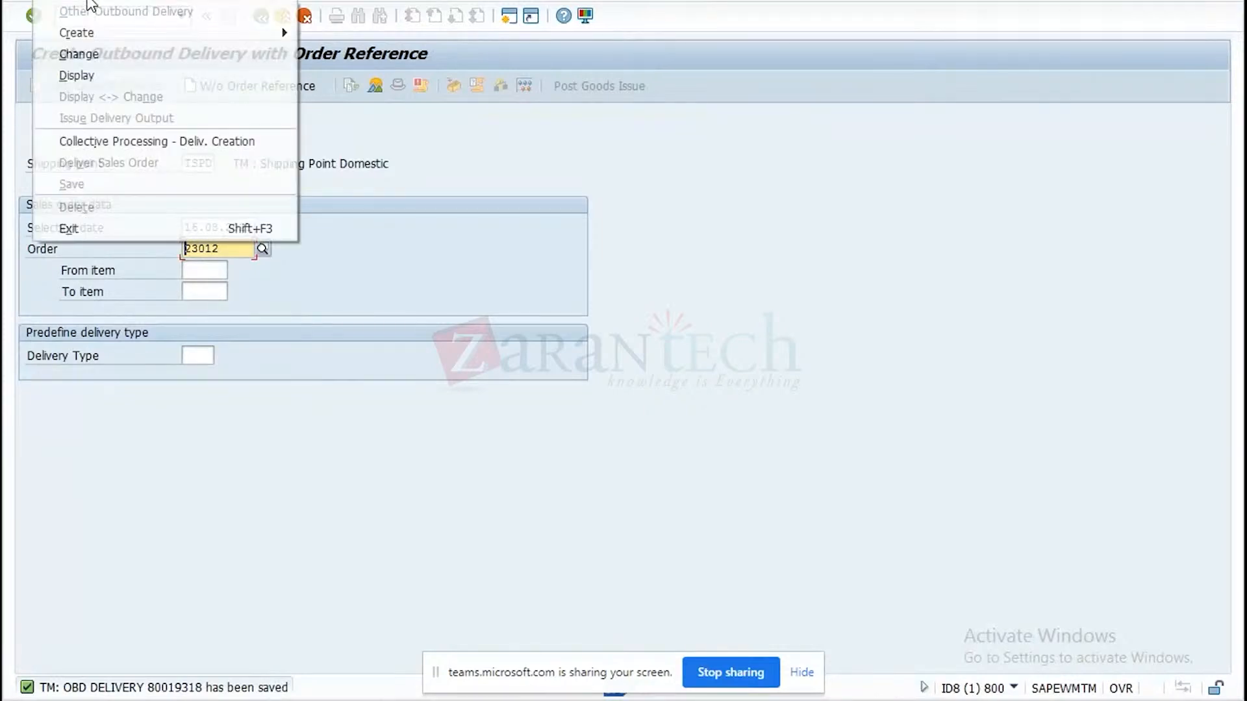
pyautogui.click(97, 60)
pyautogui.press('Return')
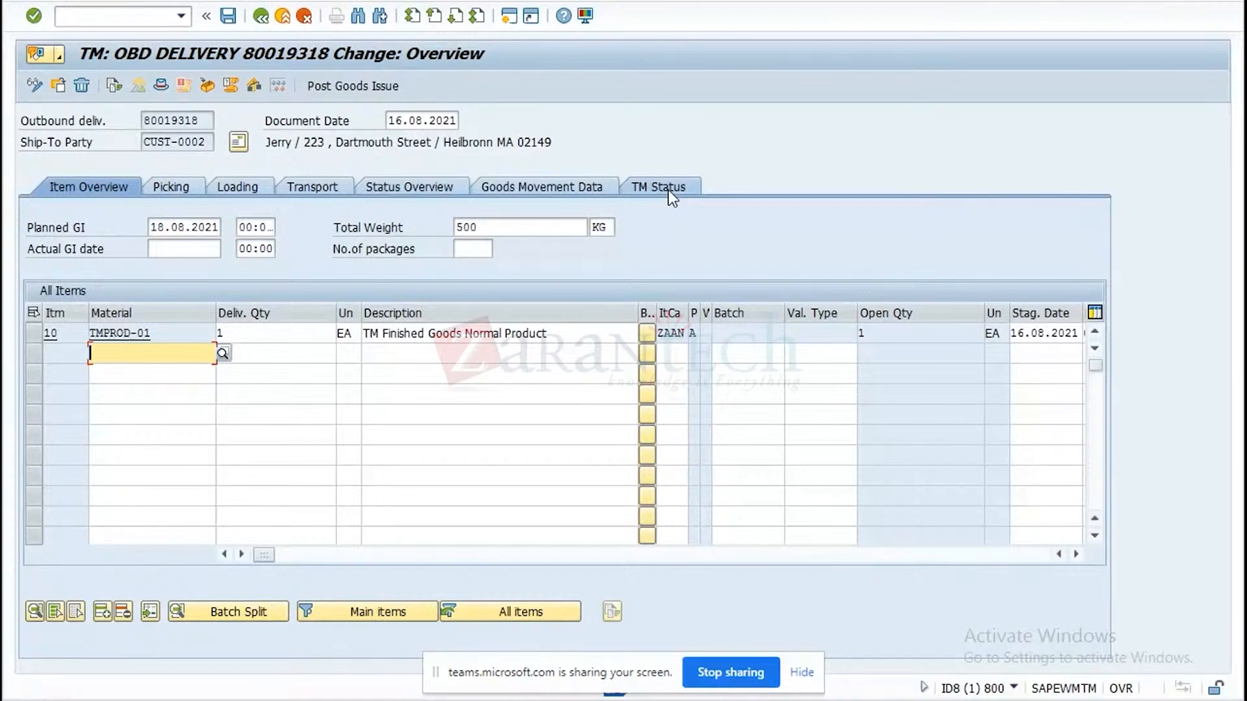
pyautogui.click(668, 188)
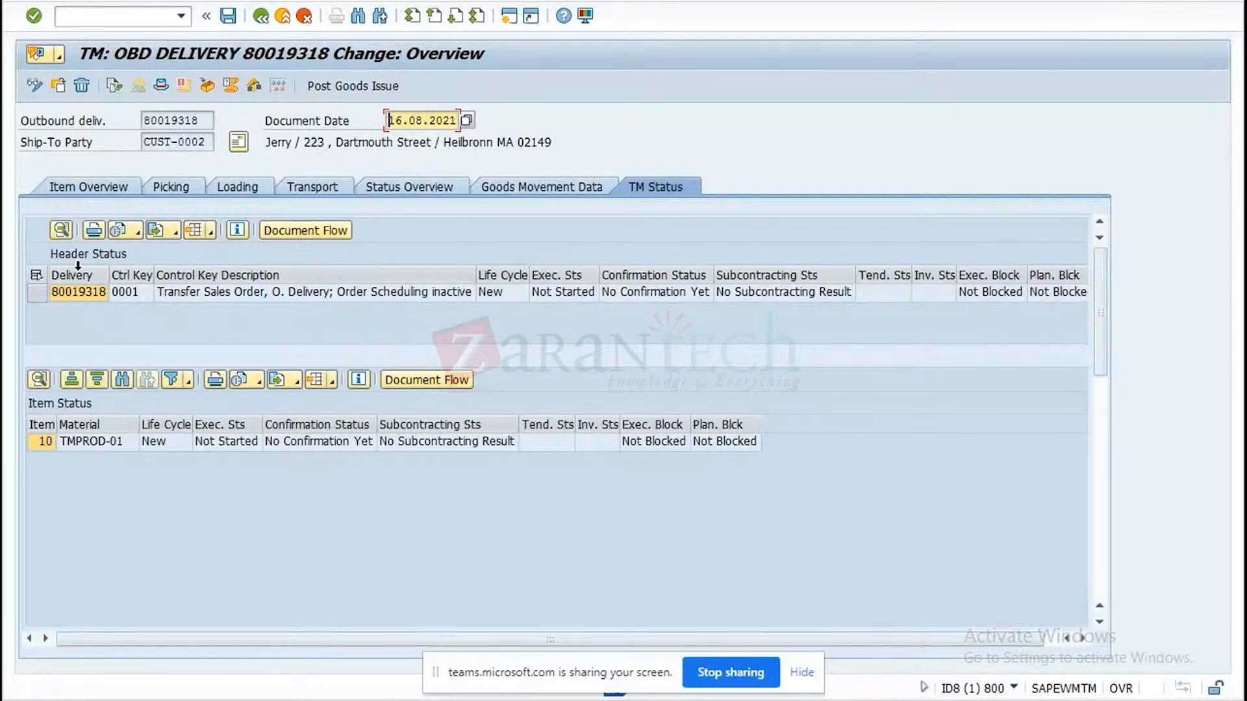
pyautogui.click(32, 296)
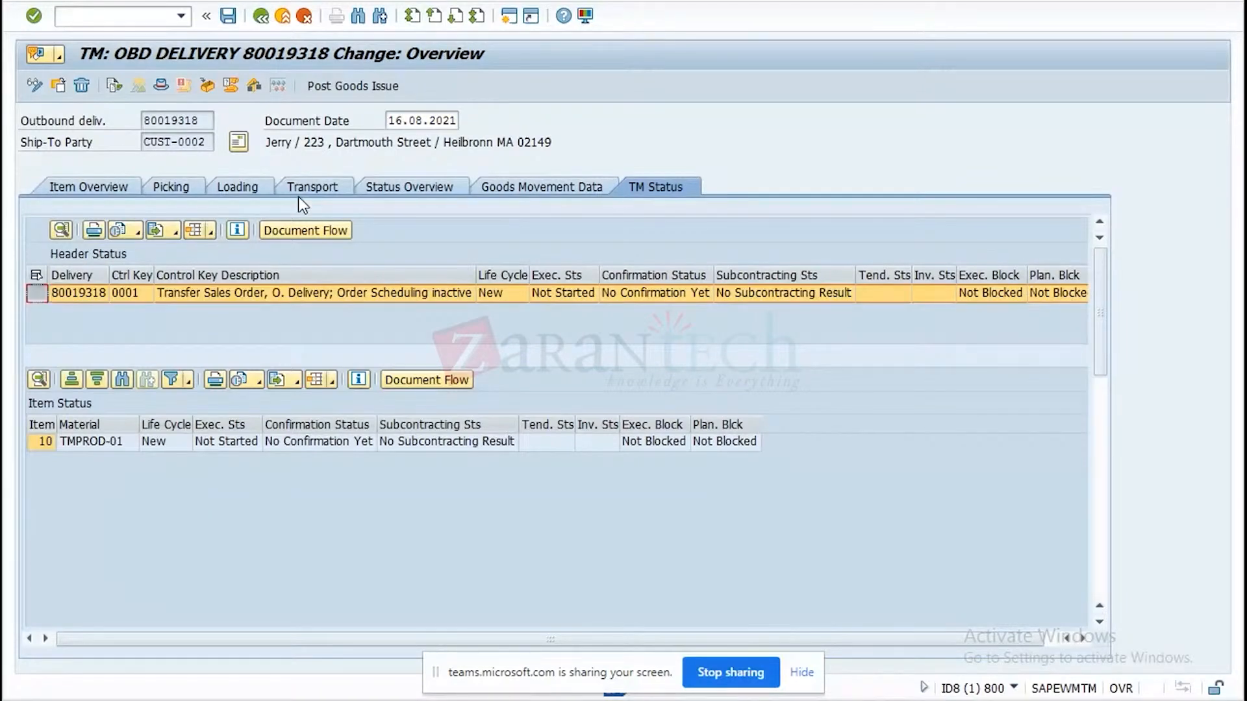
pyautogui.click(346, 229)
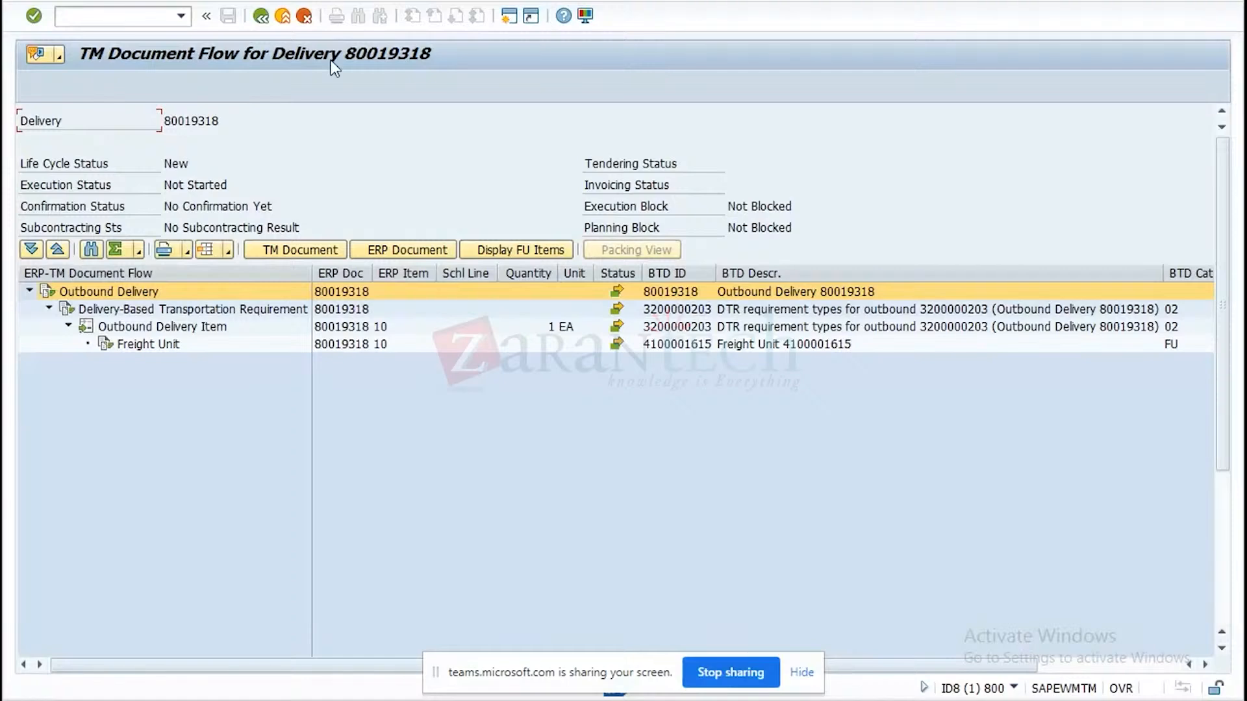
pyautogui.click(261, 16)
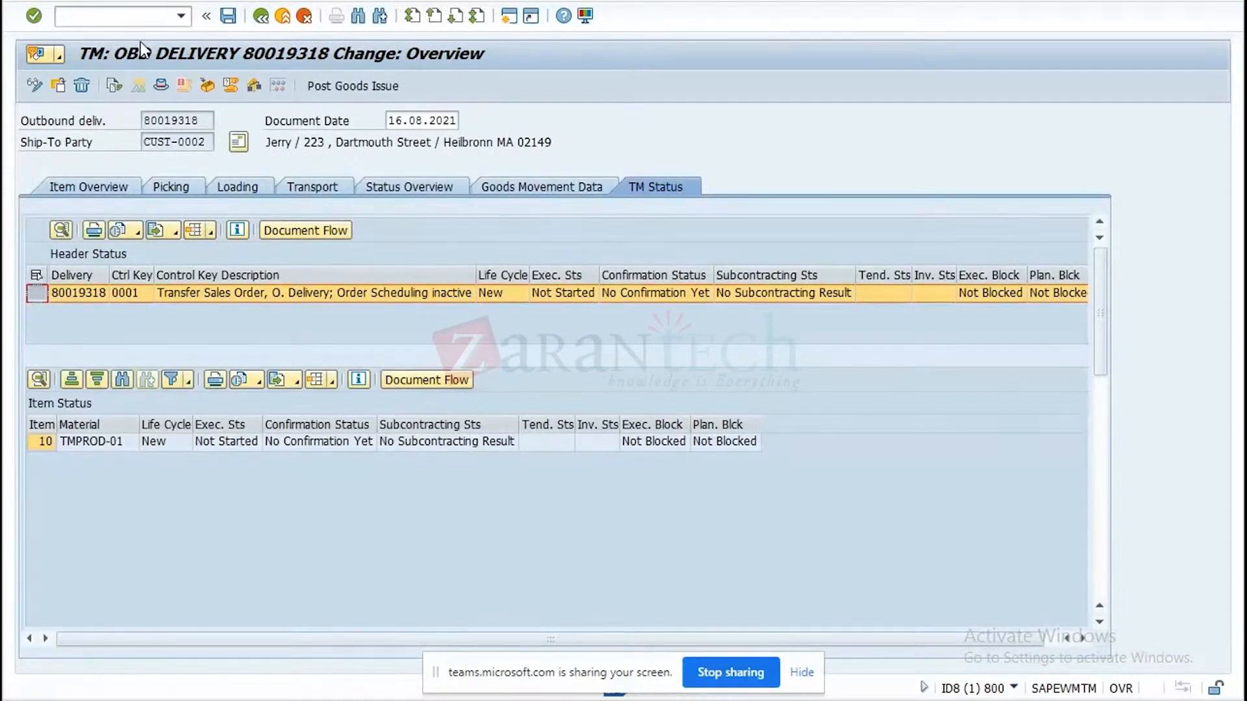
# Display the preceding sales order from the delivery's document flow, examine its TM document flow, and return to the initial Change Outbound Delivery screen.
pyautogui.click(107, 89)
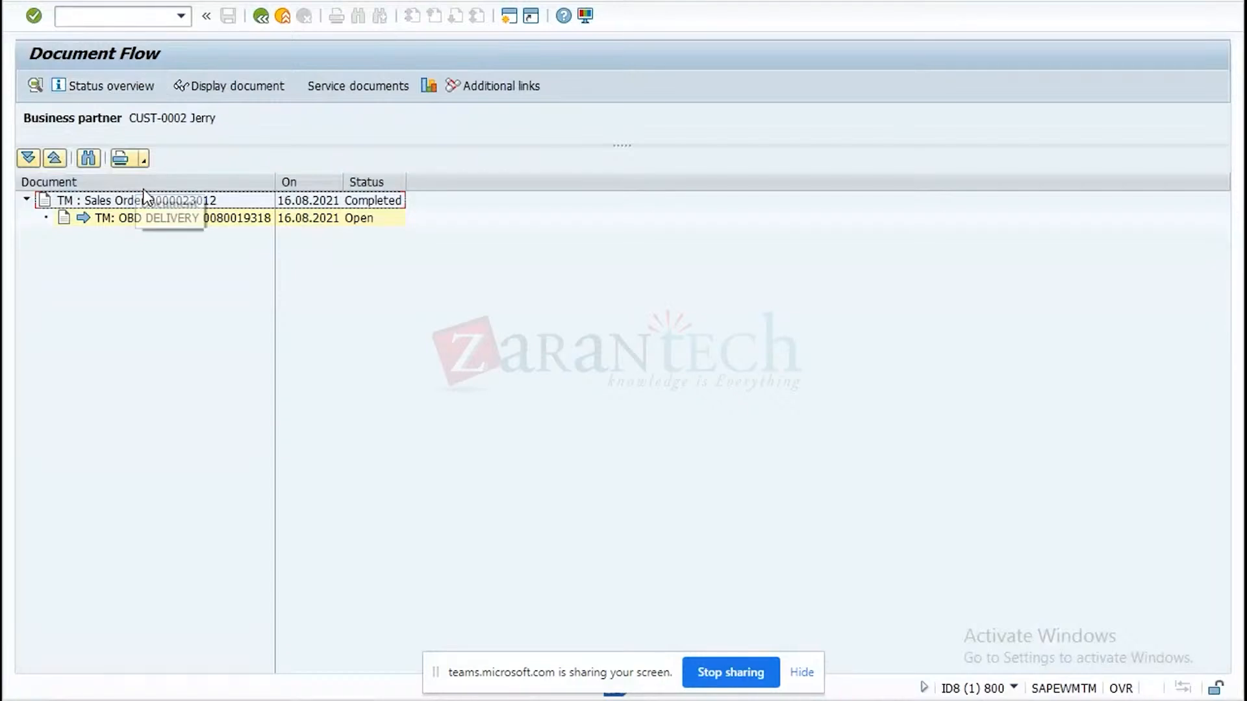
pyautogui.click(155, 200)
pyautogui.click(239, 87)
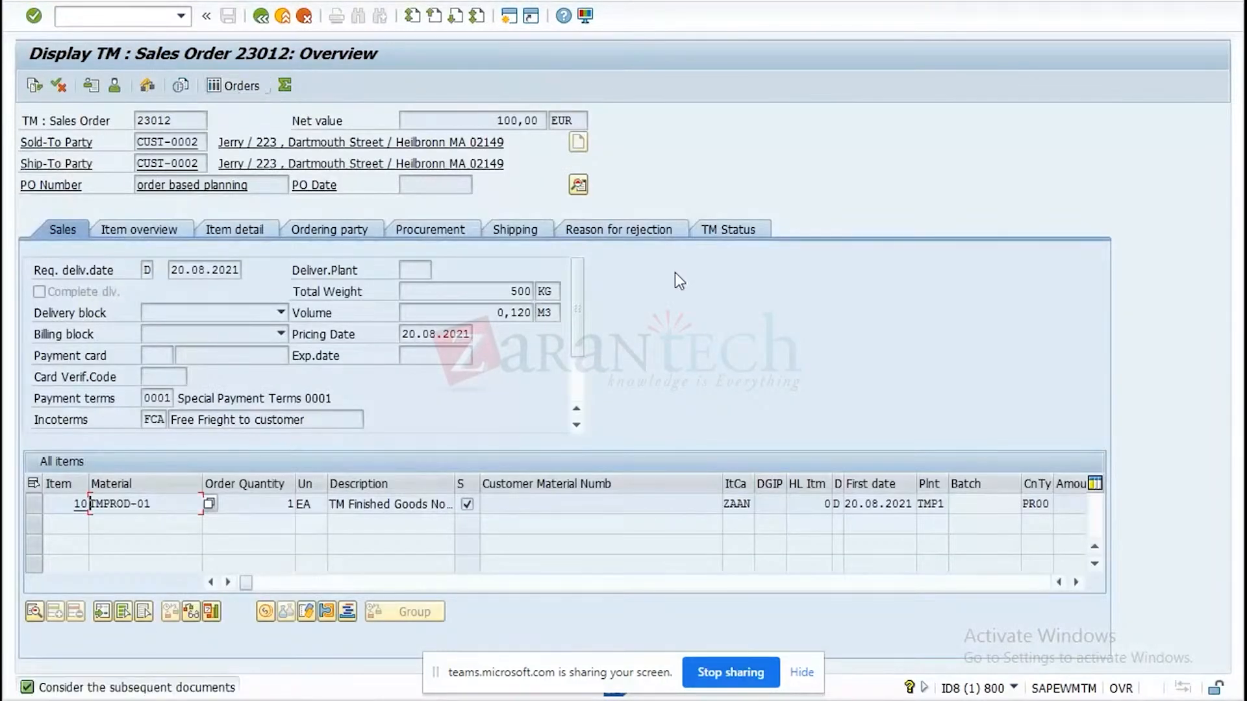
pyautogui.click(750, 235)
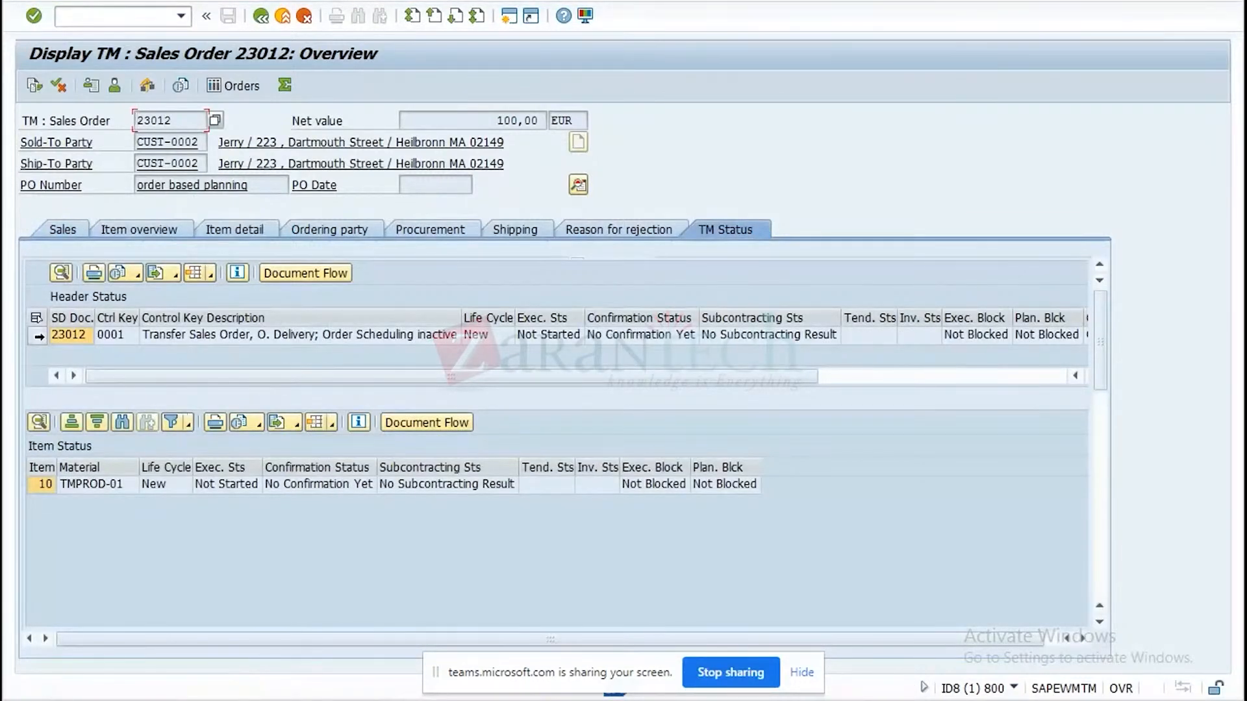
pyautogui.click(37, 335)
pyautogui.click(338, 281)
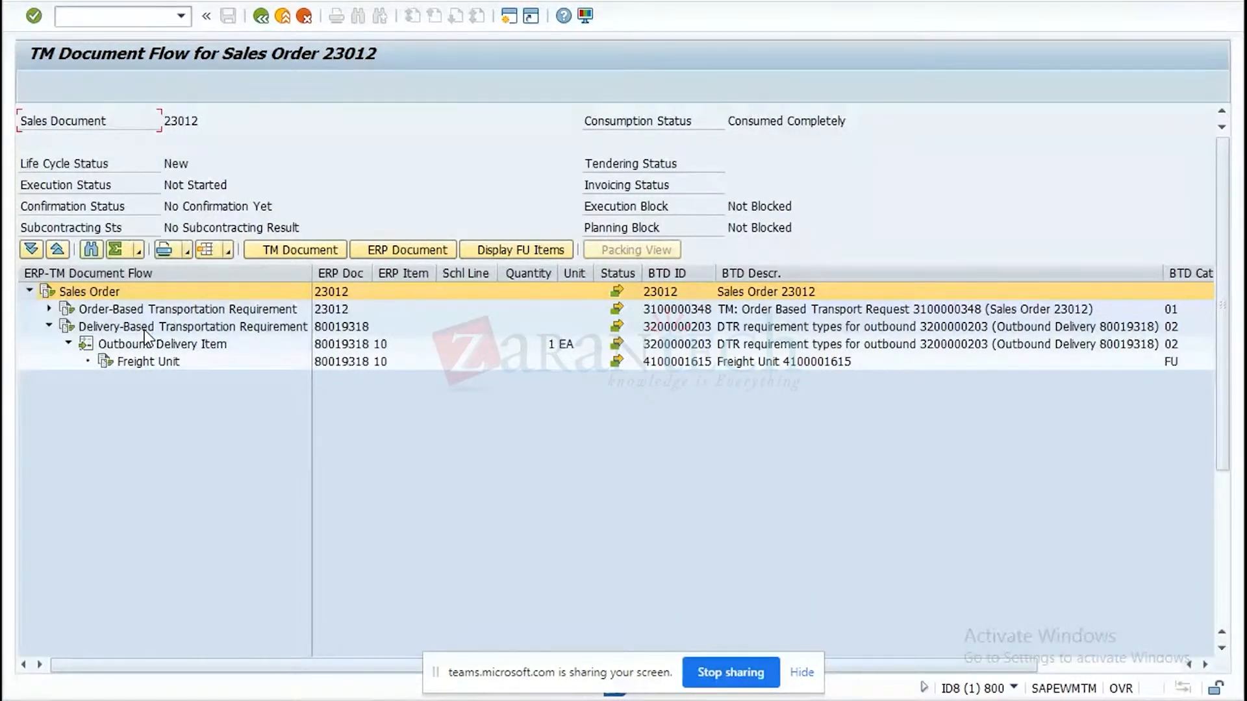
pyautogui.click(263, 18)
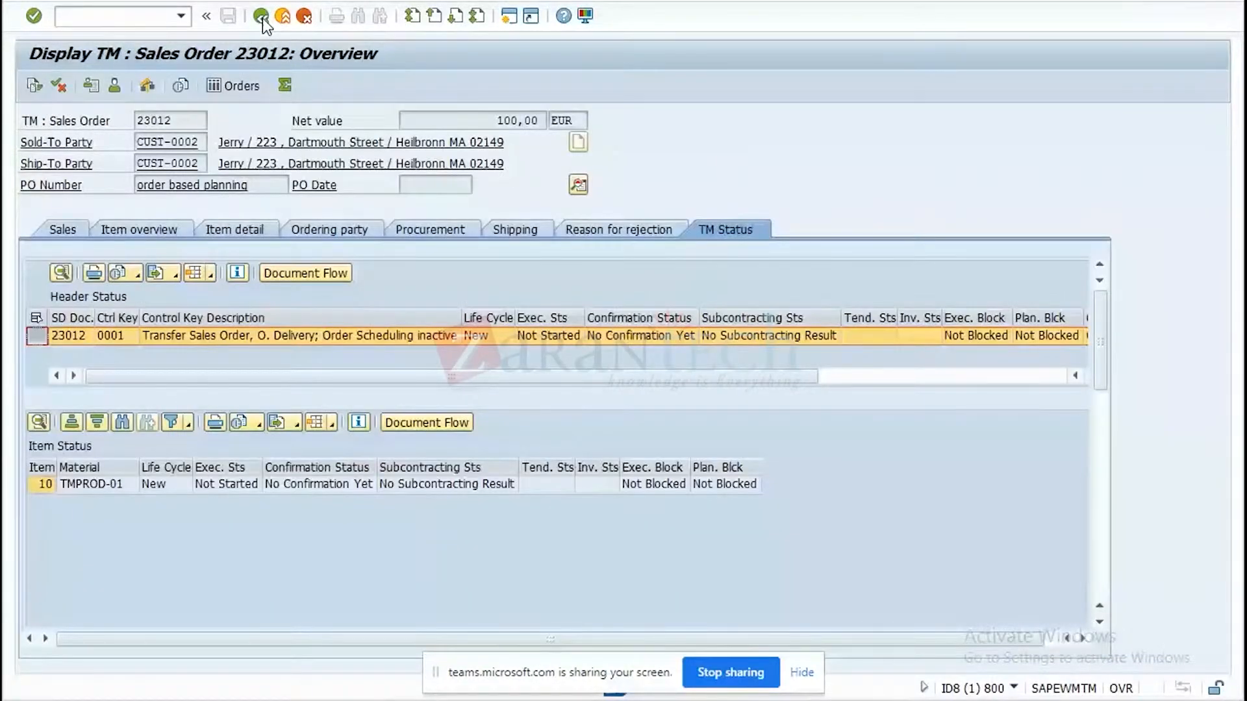
pyautogui.click(263, 19)
pyautogui.click(157, 2)
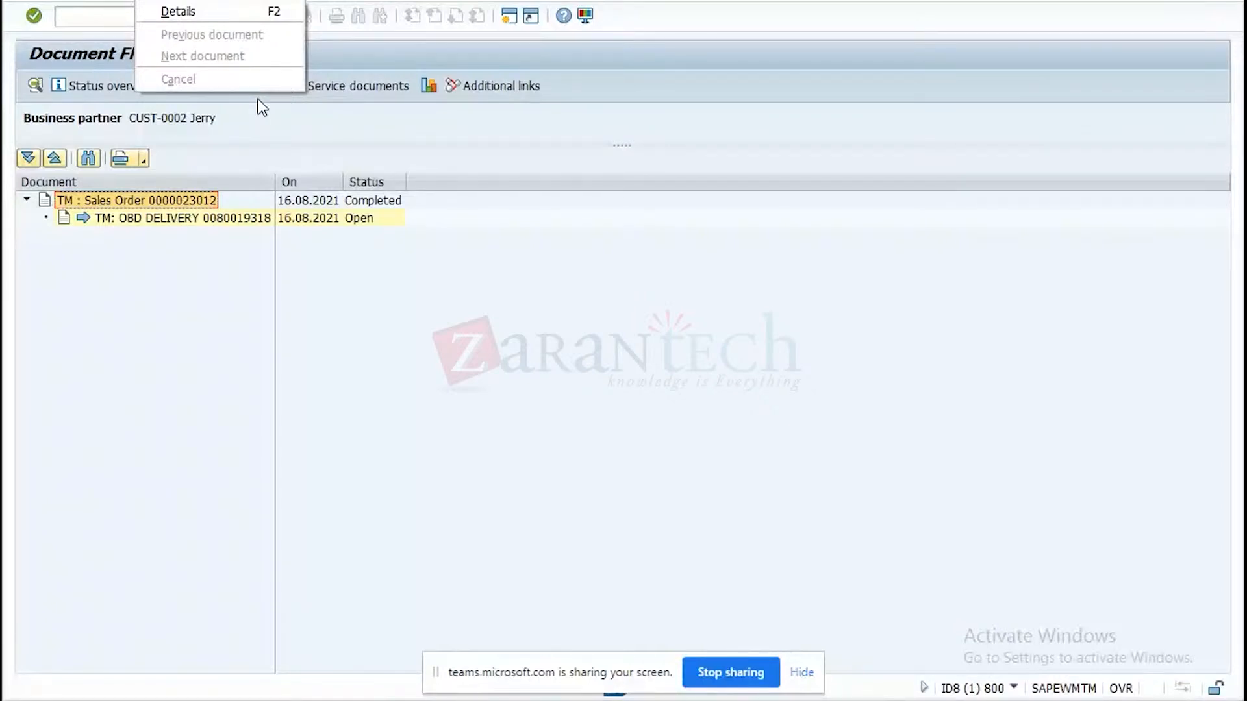
pyautogui.click(534, 286)
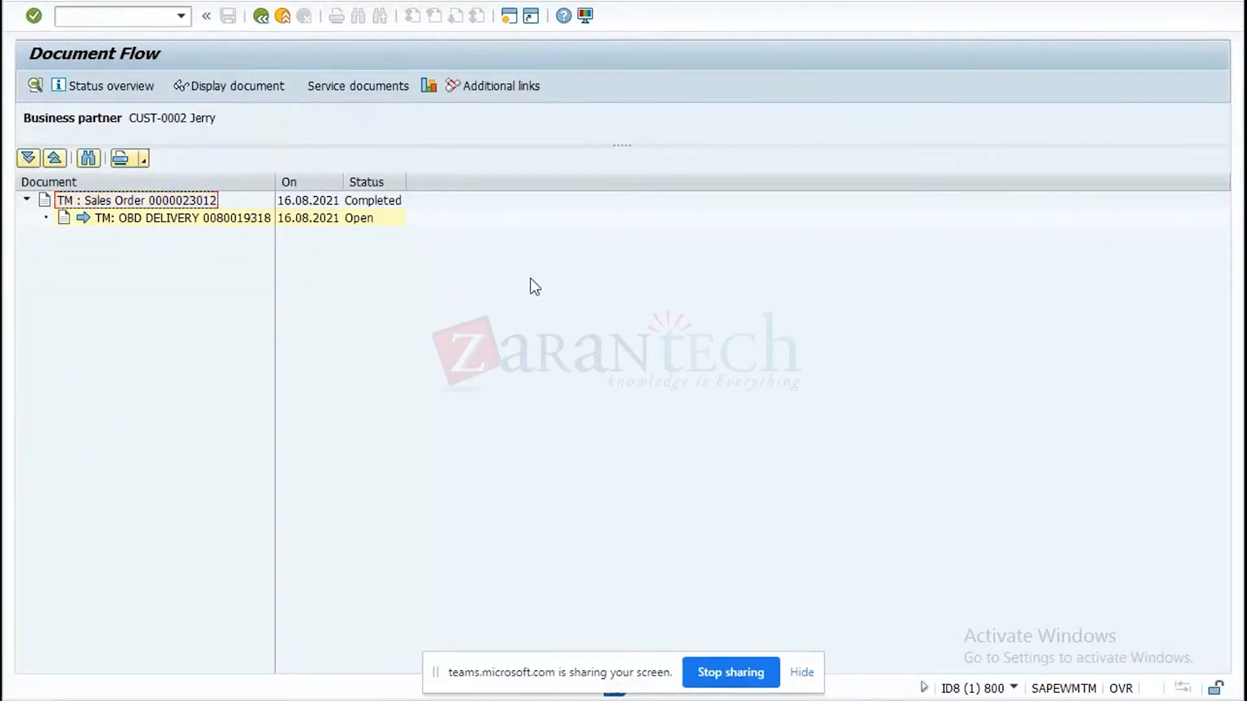
pyautogui.click(261, 16)
pyautogui.click(262, 16)
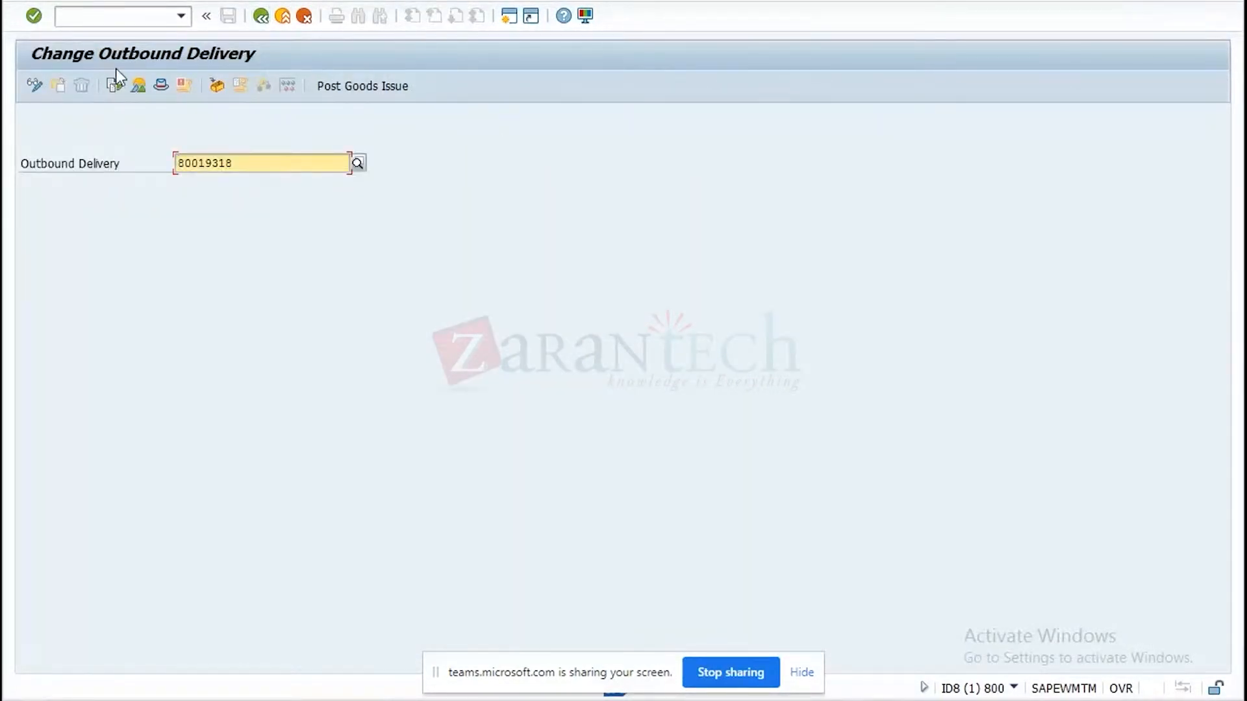
# Reopen the outbound delivery, set the delivery quantity of item TMPROD-01 to 2, and save it.
pyautogui.press('Return')
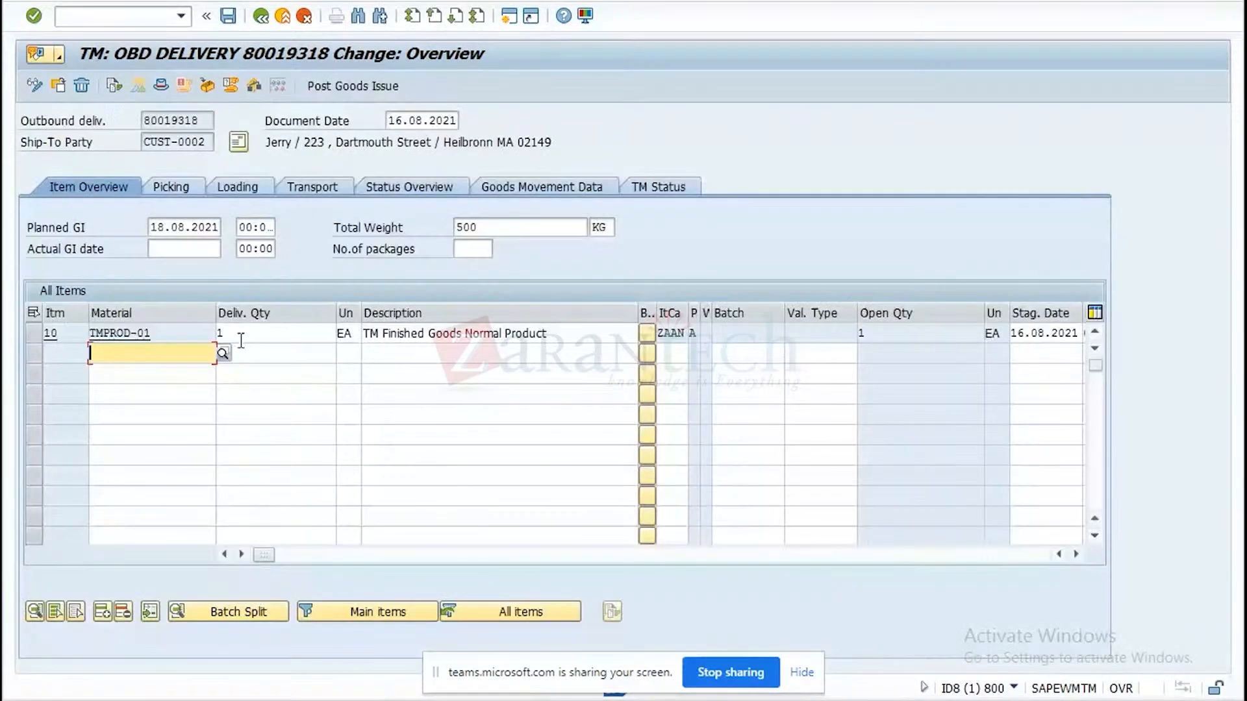
pyautogui.click(241, 335)
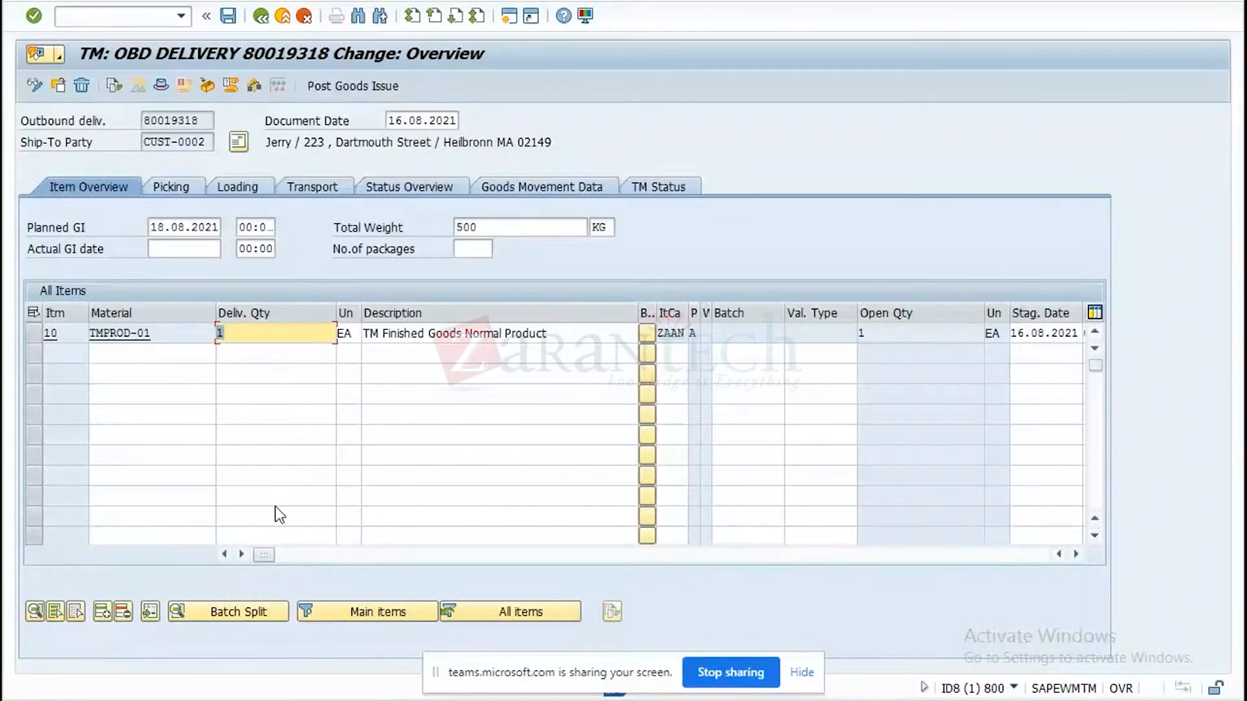
pyautogui.write('2')
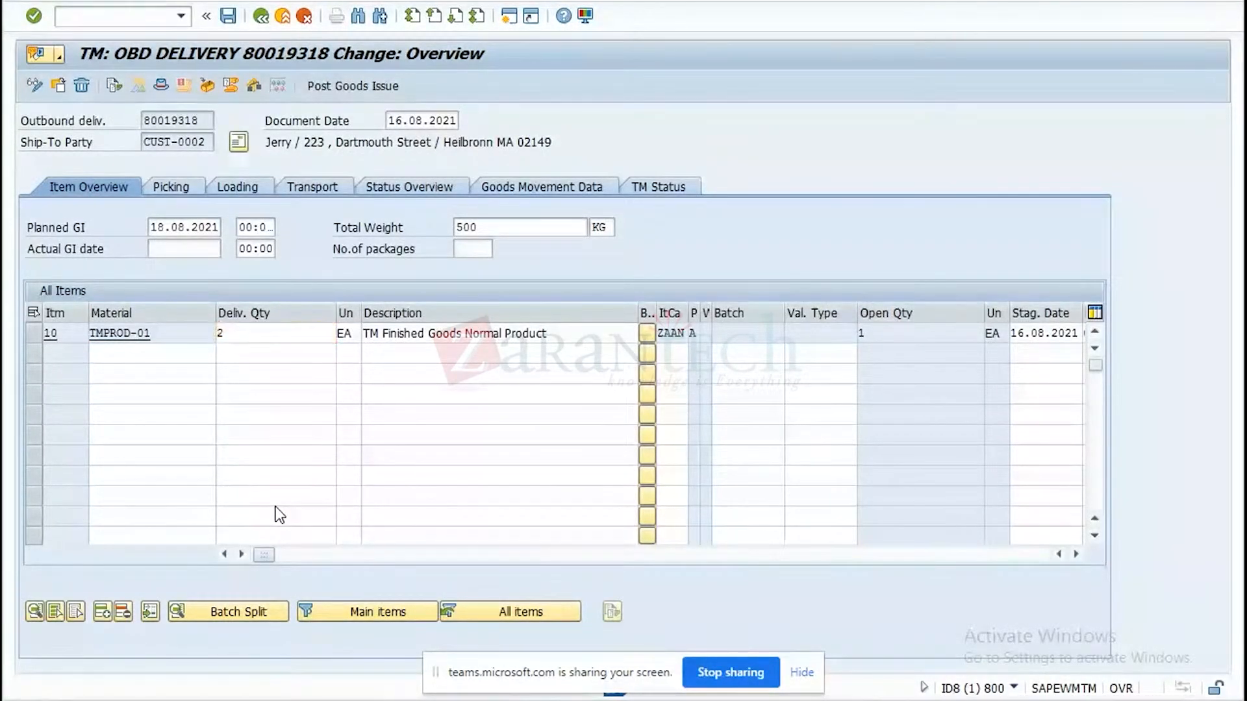
pyautogui.press('Return')
pyautogui.click(228, 15)
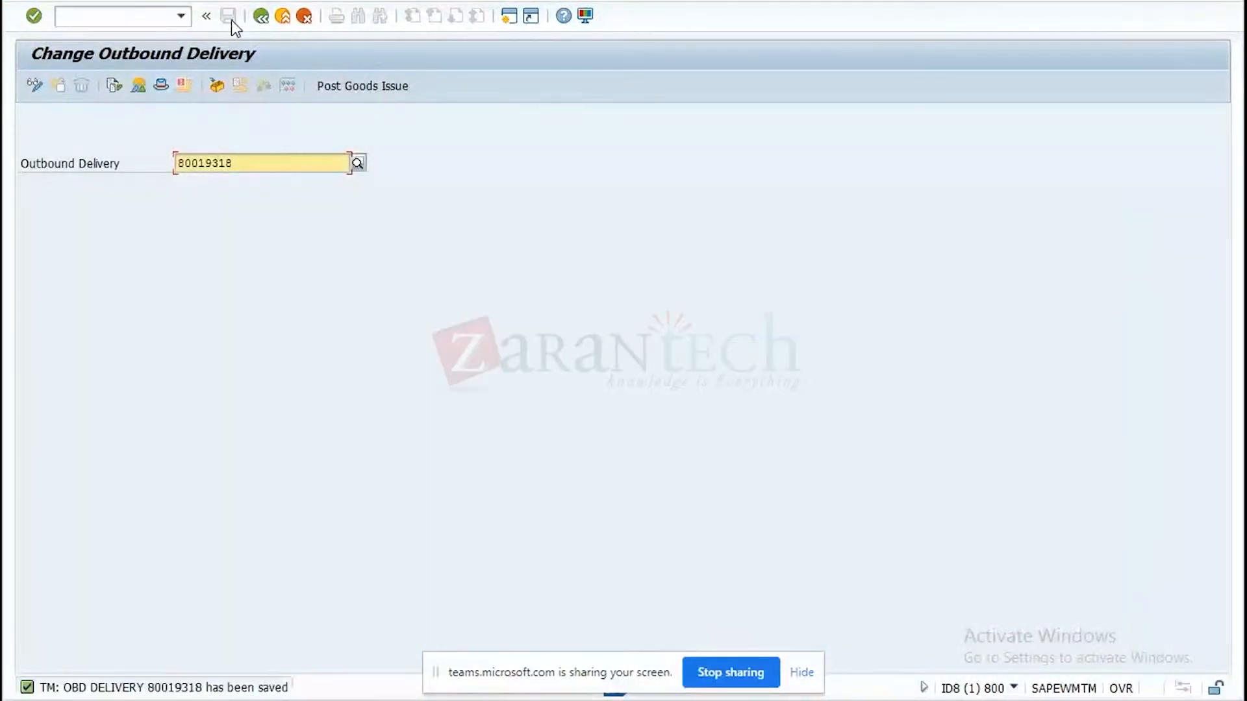
# Reopen the outbound delivery and examine its TM document flow from the header TM status.
pyautogui.press('Return')
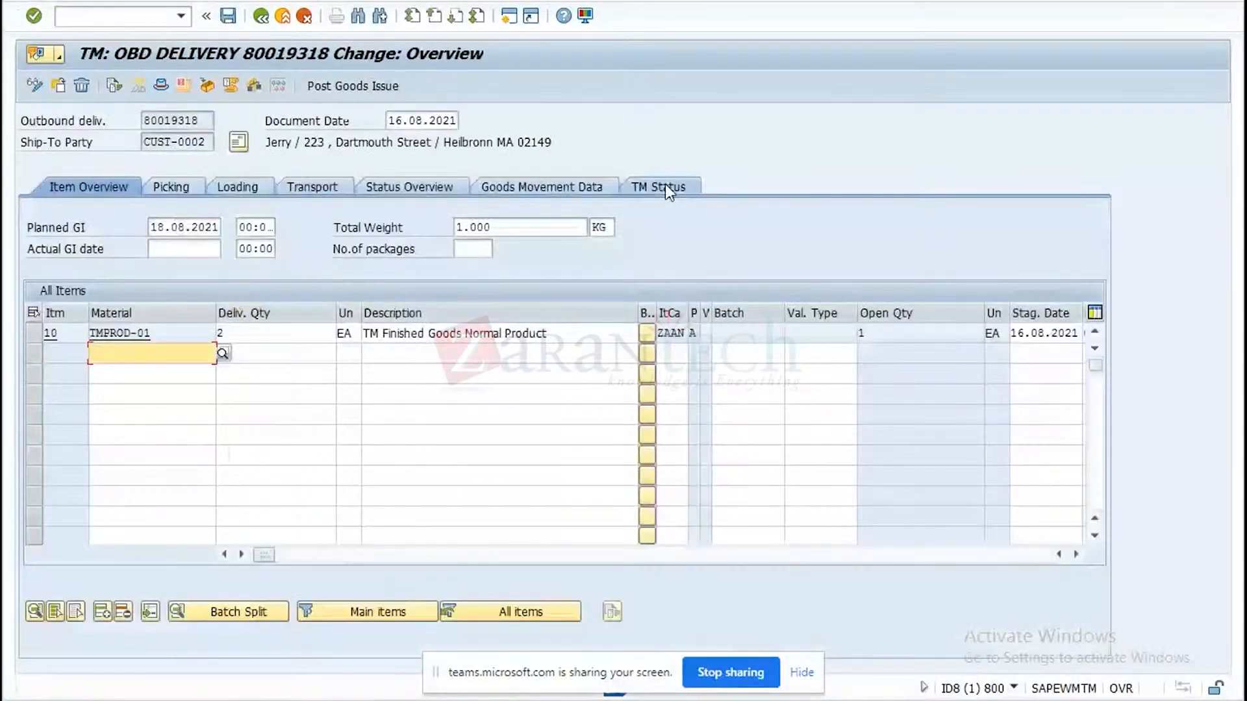
pyautogui.click(667, 188)
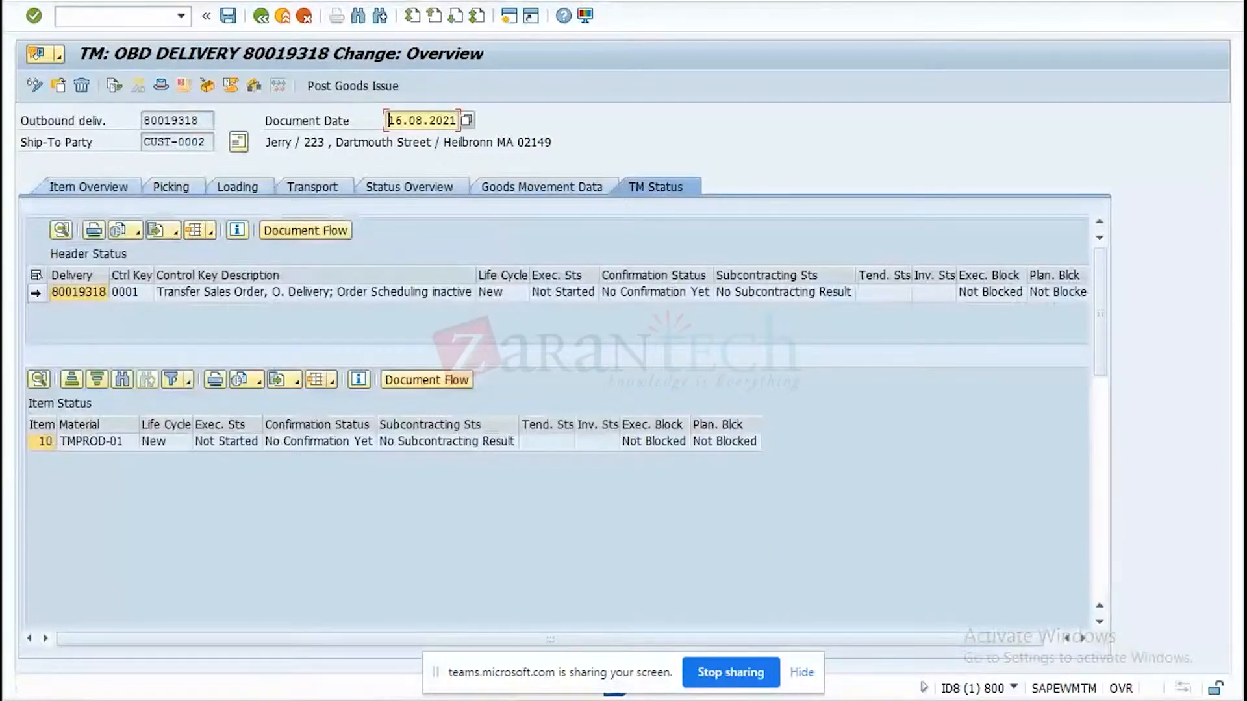
pyautogui.click(36, 294)
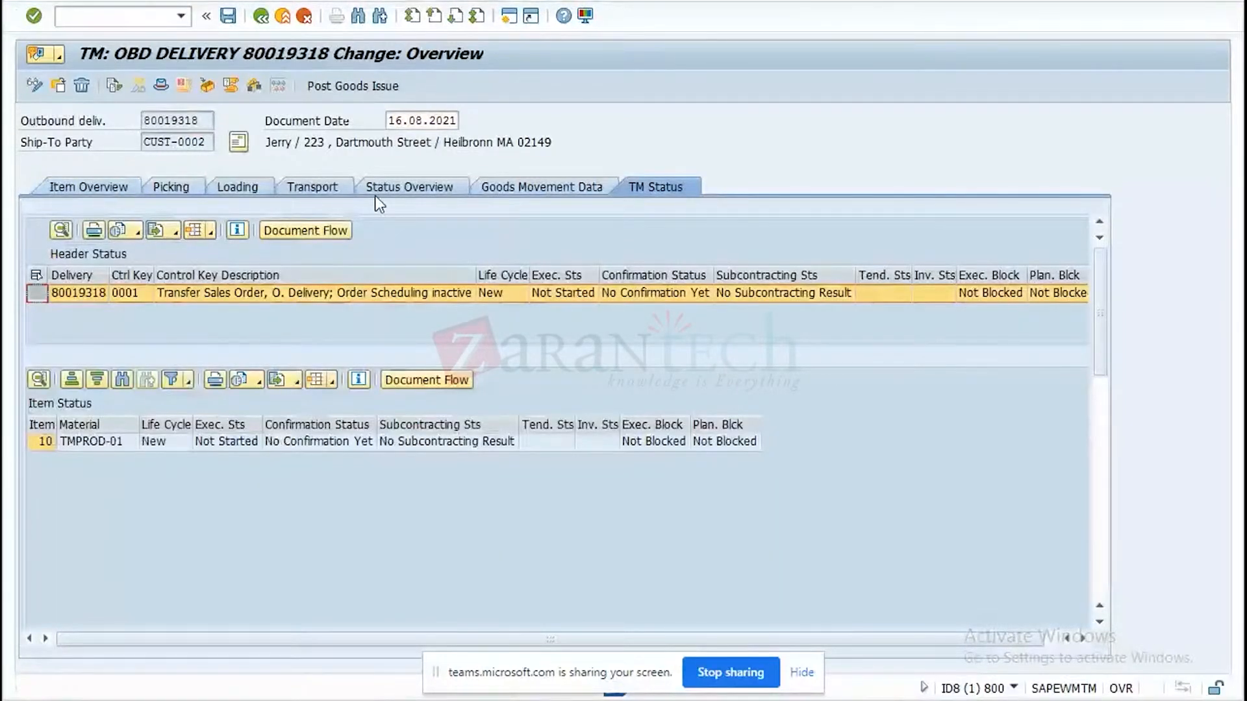
pyautogui.click(328, 230)
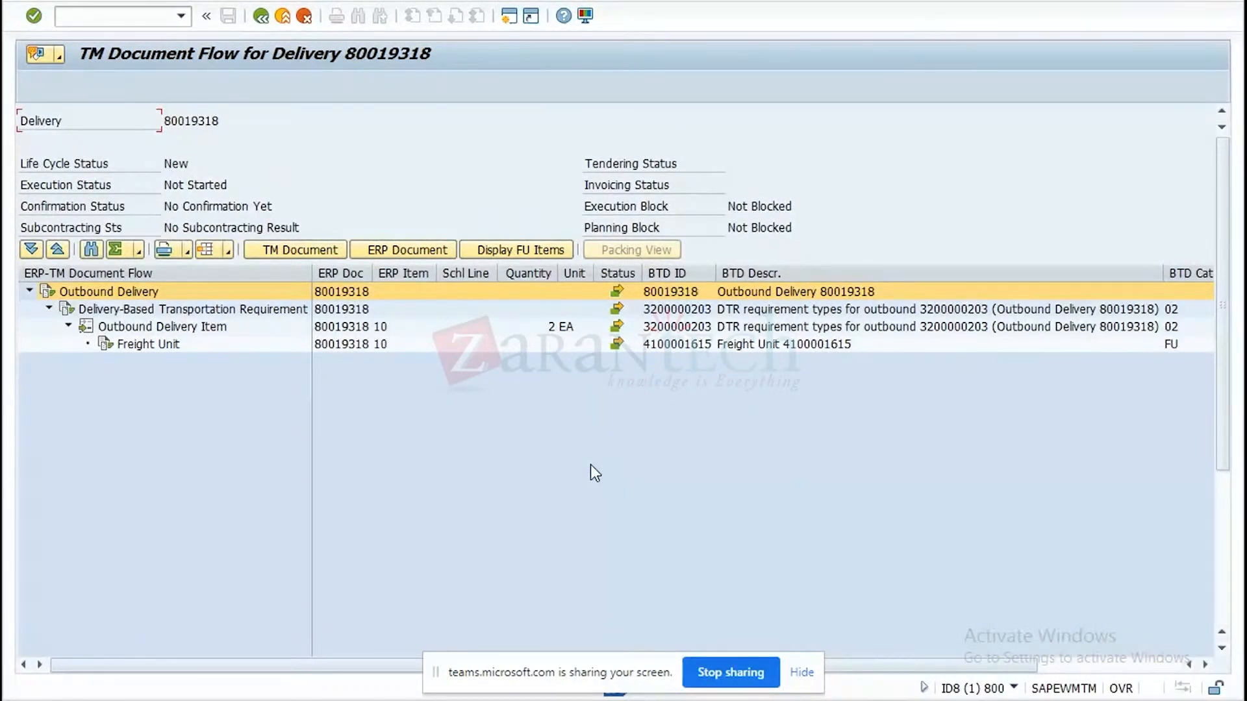
# Open the delivery-based transportation requirement from the document flow, allow the requested access, and return to the TM document flow.
pyautogui.click(682, 311)
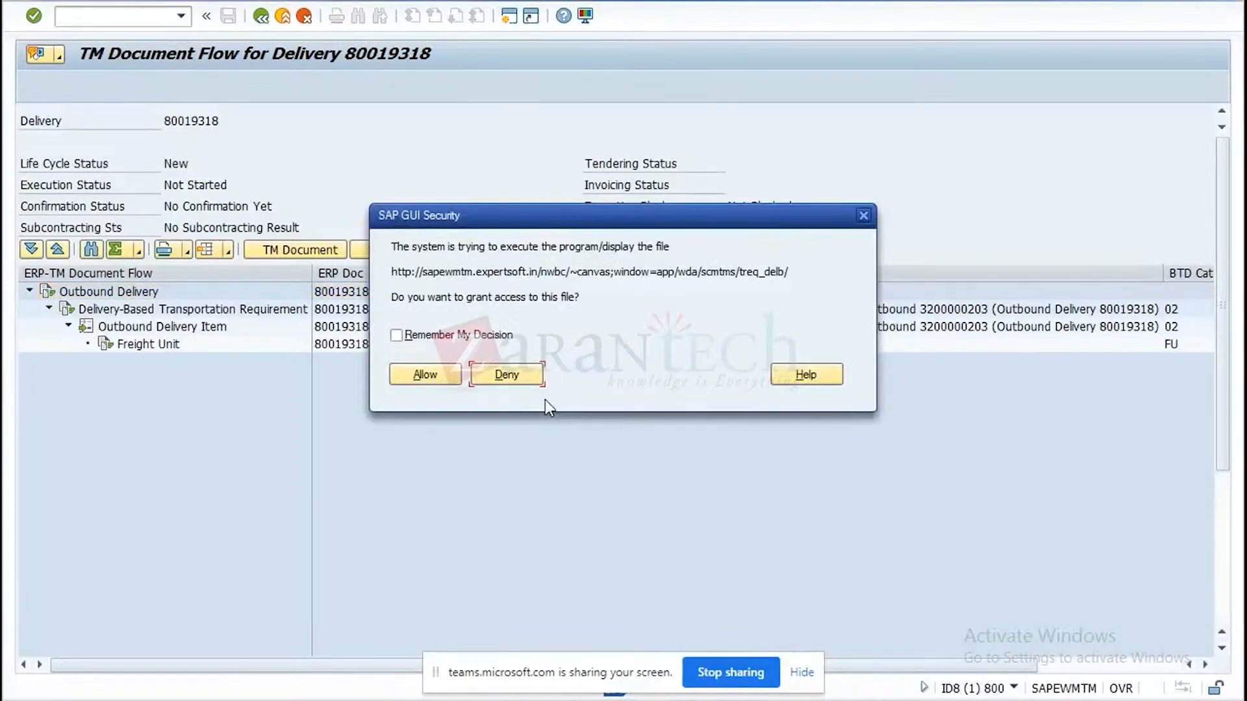
pyautogui.click(425, 375)
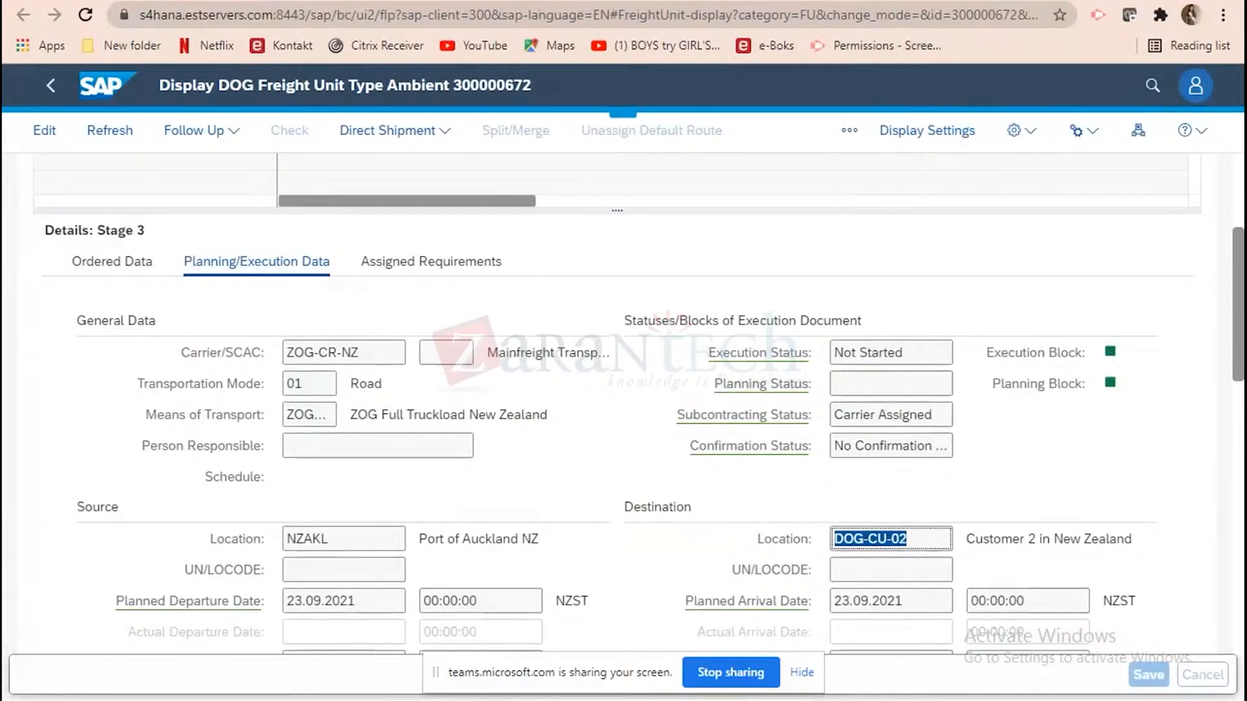
pyautogui.moveTo(881, 700)
pyautogui.click(1051, 637)
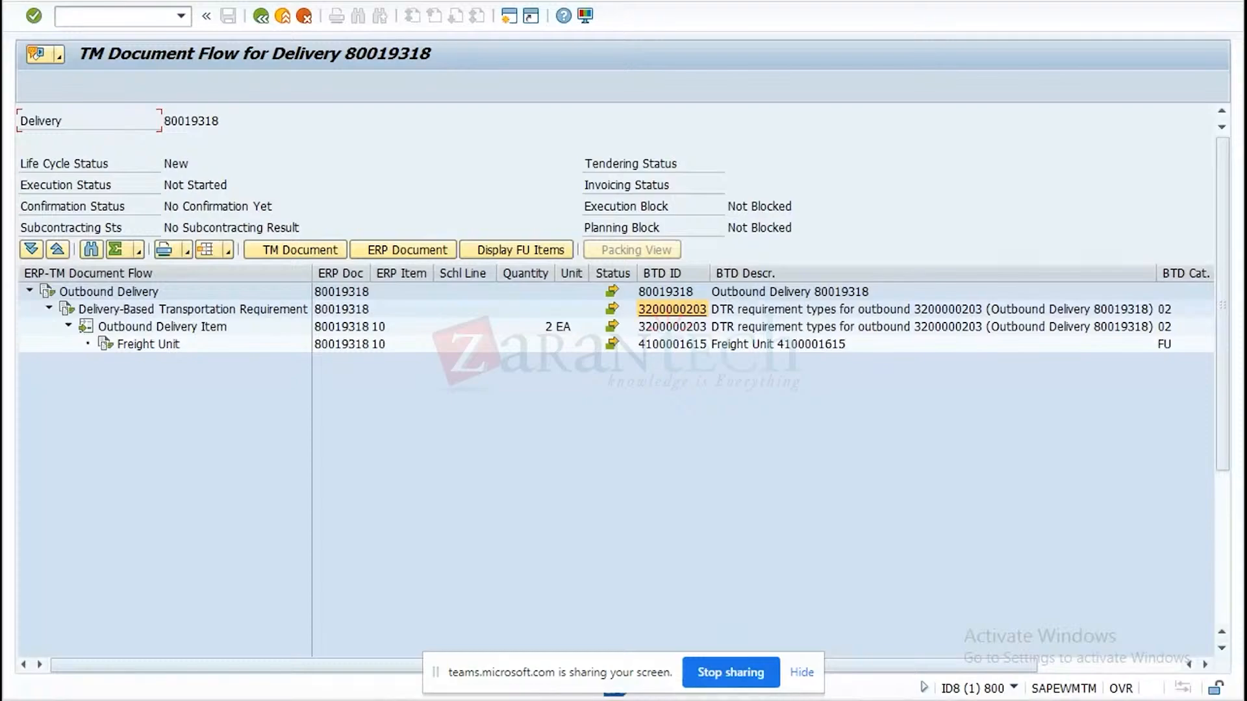
# Open the S4HANA 2020 connection in SAP Logon and set the logon client to 300.
pyautogui.moveTo(739, 645)
pyautogui.click(704, 636)
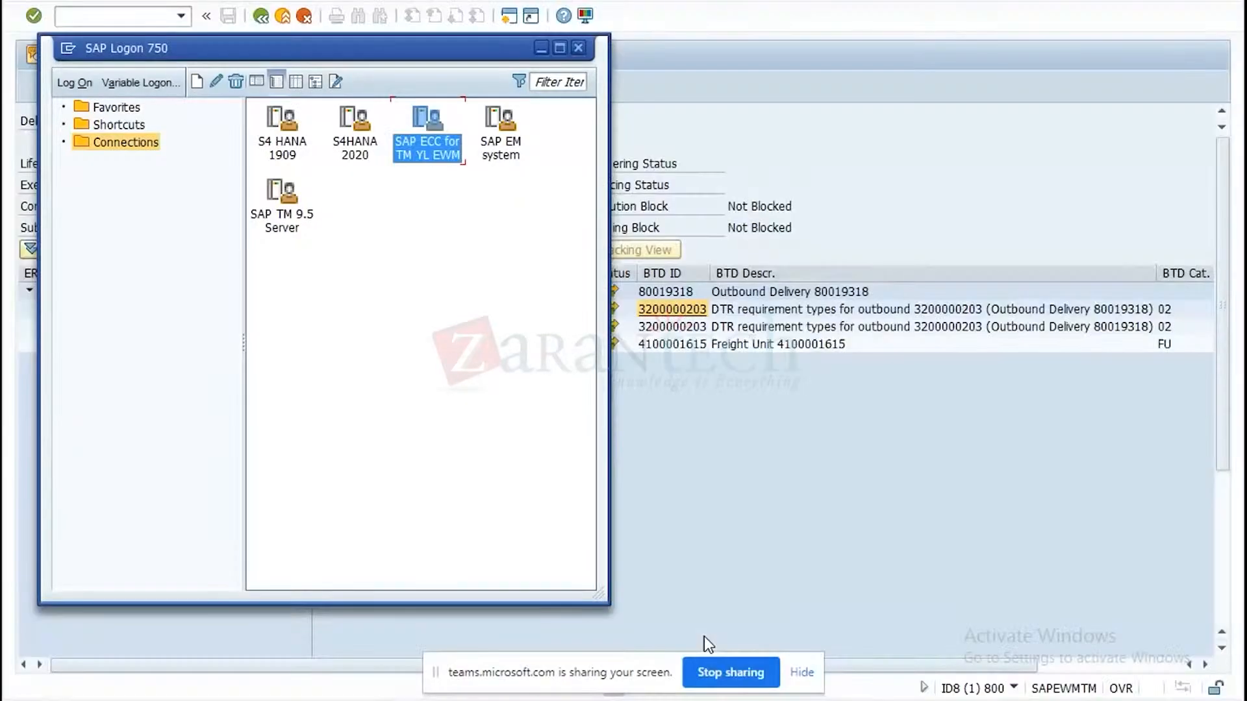
pyautogui.doubleClick(357, 155)
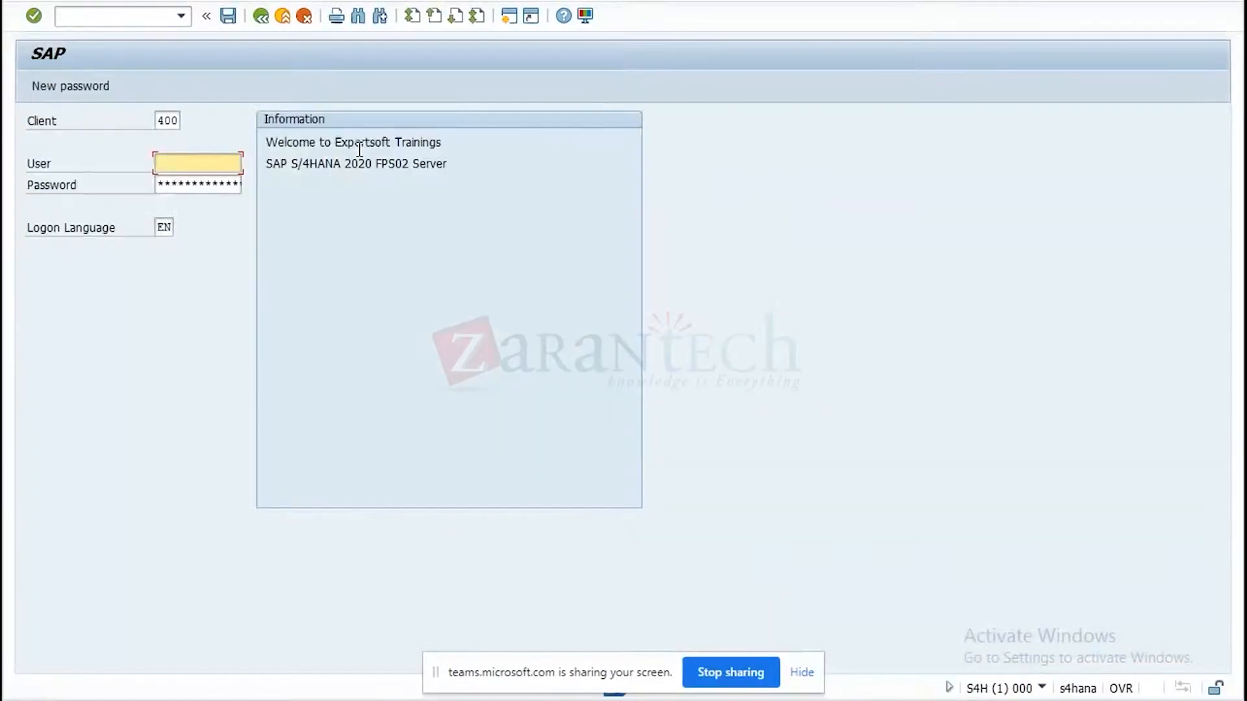
pyautogui.click(163, 120)
pyautogui.press('BackSpace')
pyautogui.write('3')
pyautogui.click(171, 141)
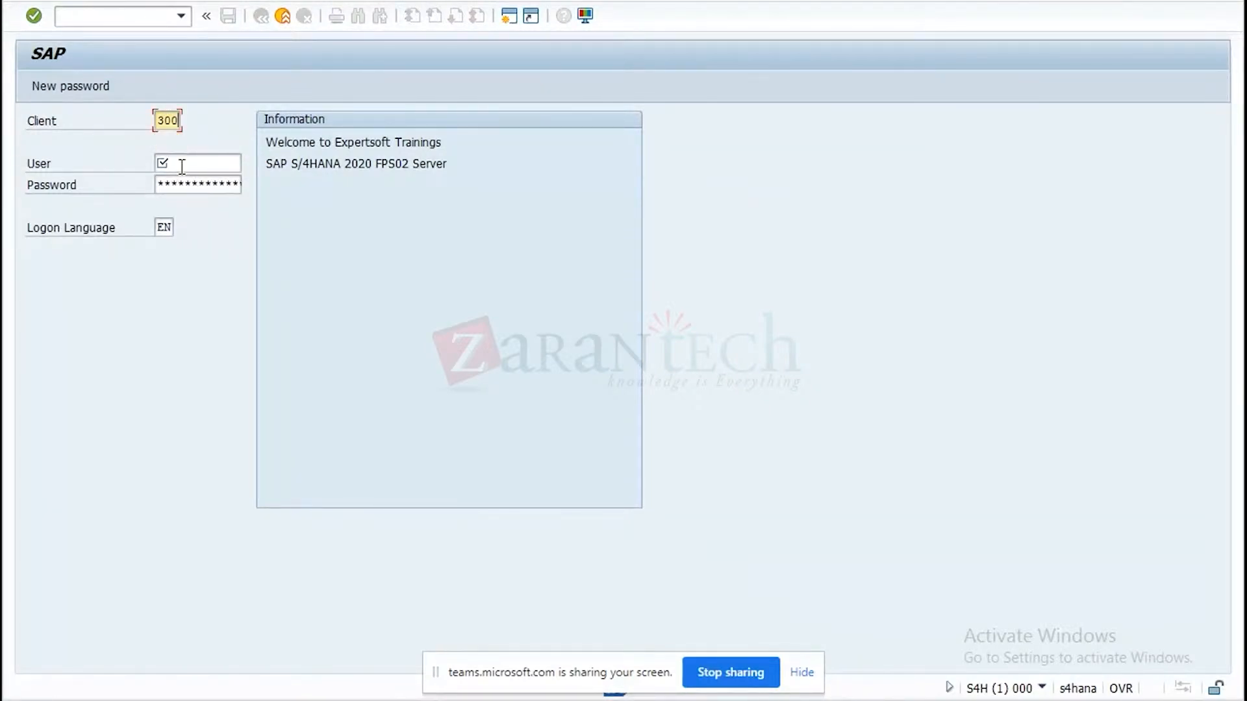
# Enter the user name and account password and log on to the system.
pyautogui.click(177, 164)
pyautogui.click(183, 181)
pyautogui.click(184, 187)
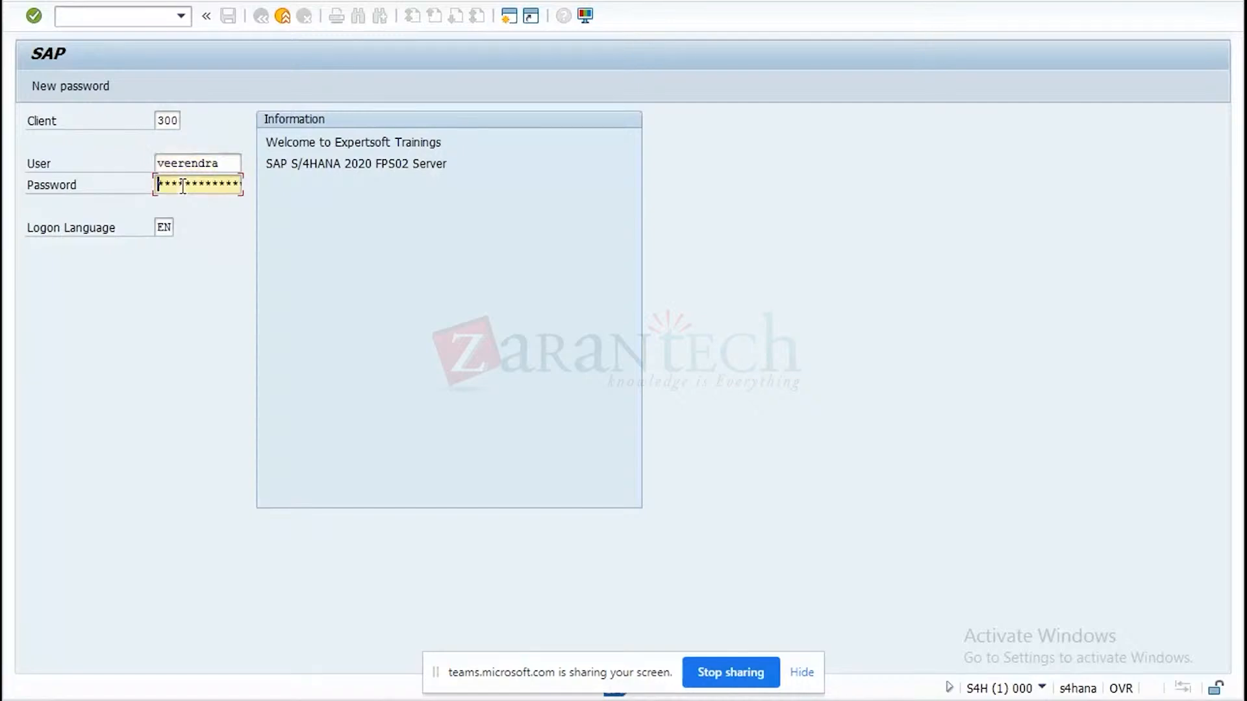
pyautogui.write('************')
pyautogui.press('Return')
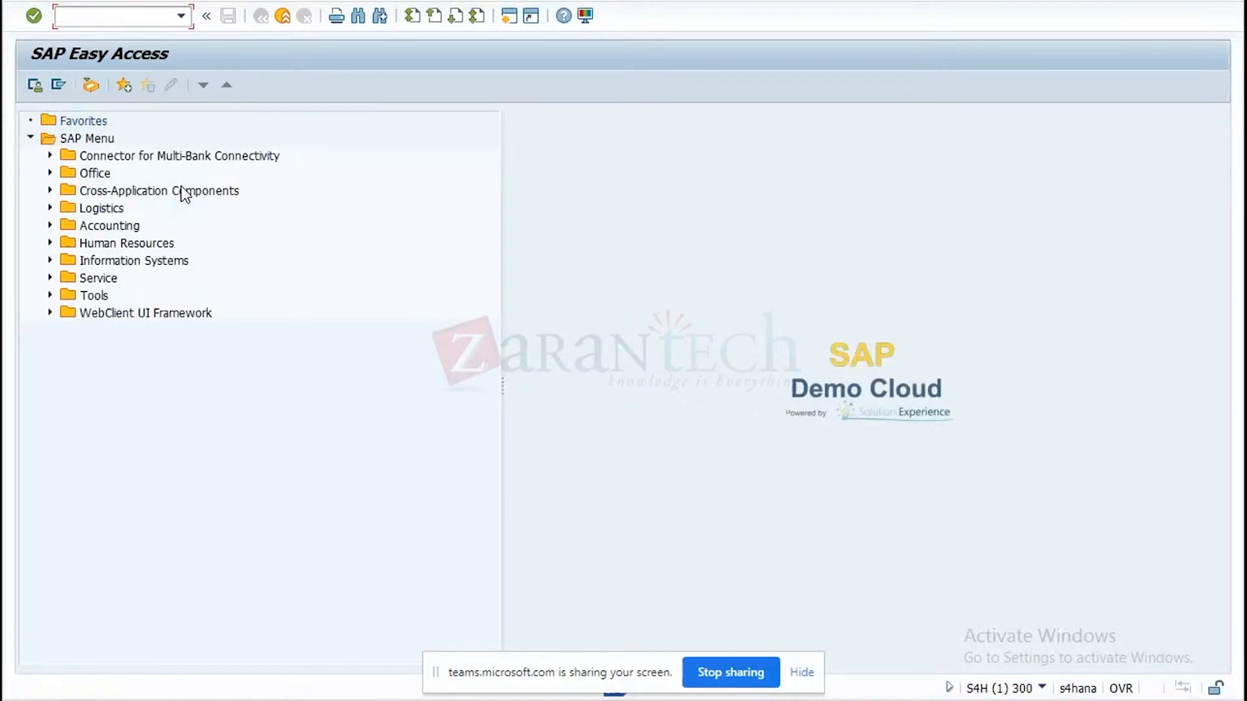
# Start transaction VA01 and set the order type to ZDOG.
pyautogui.write('va01')
pyautogui.press('Return')
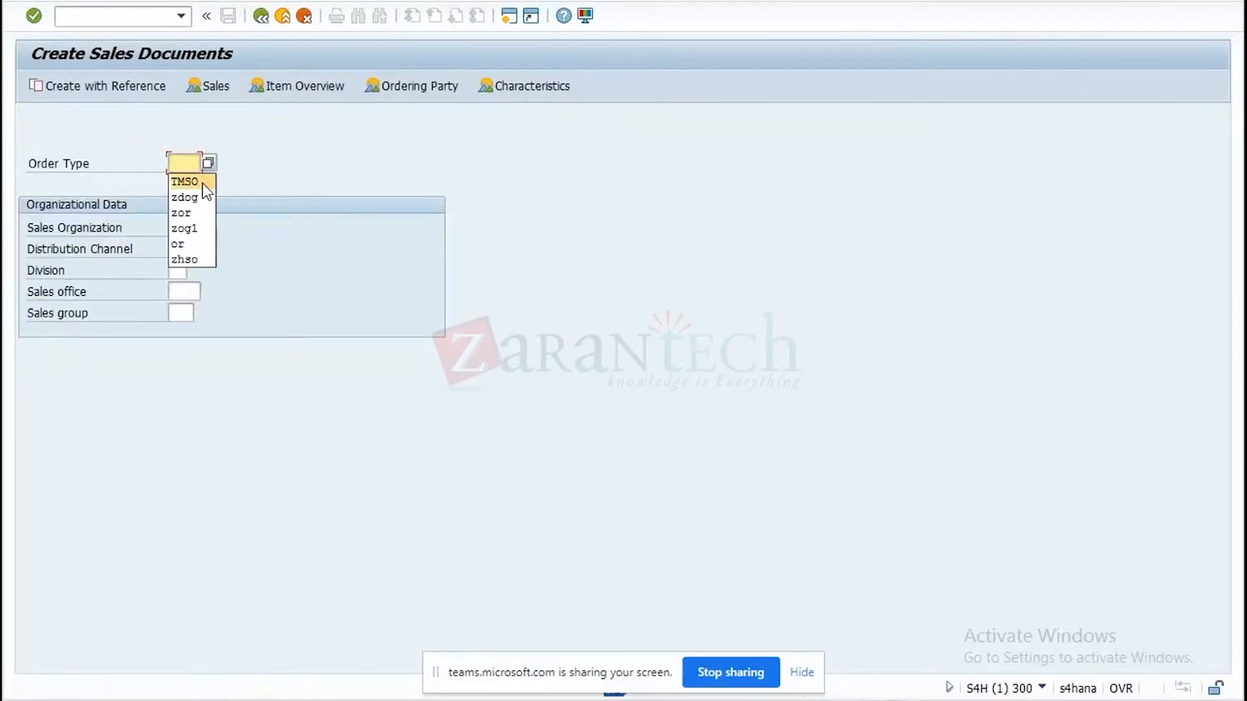
pyautogui.click(196, 192)
pyautogui.click(146, 91)
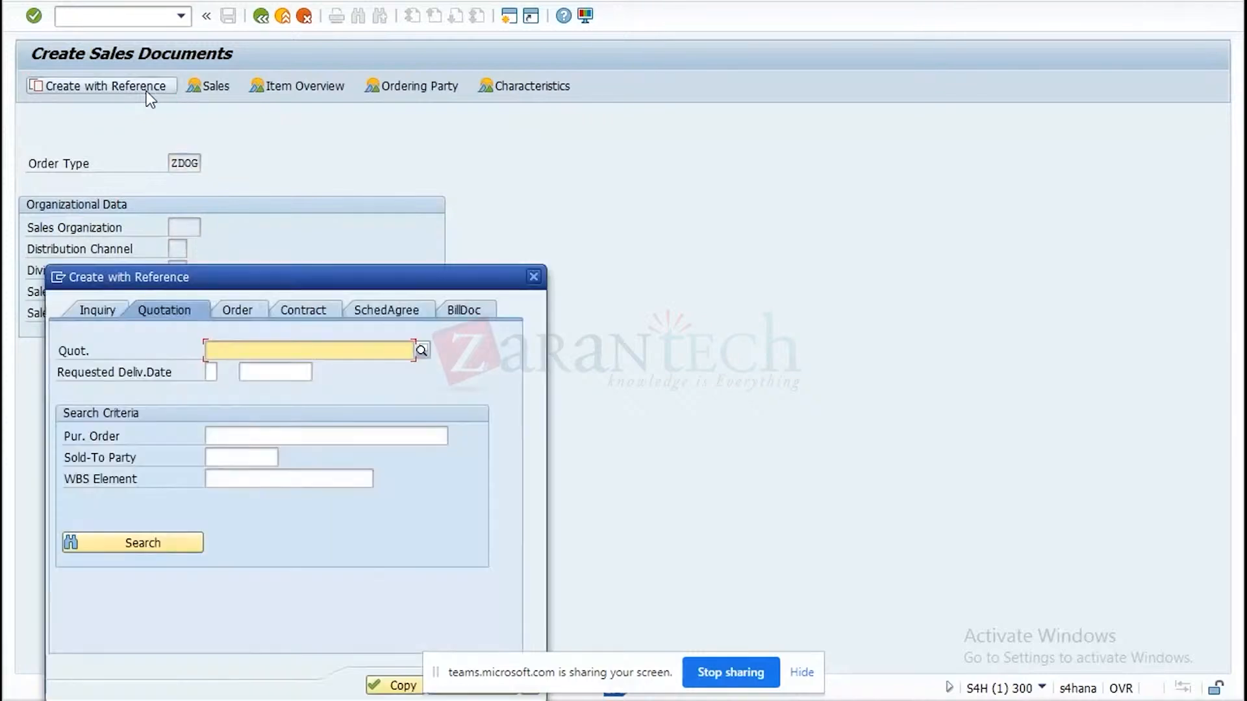
pyautogui.click(232, 309)
pyautogui.click(274, 356)
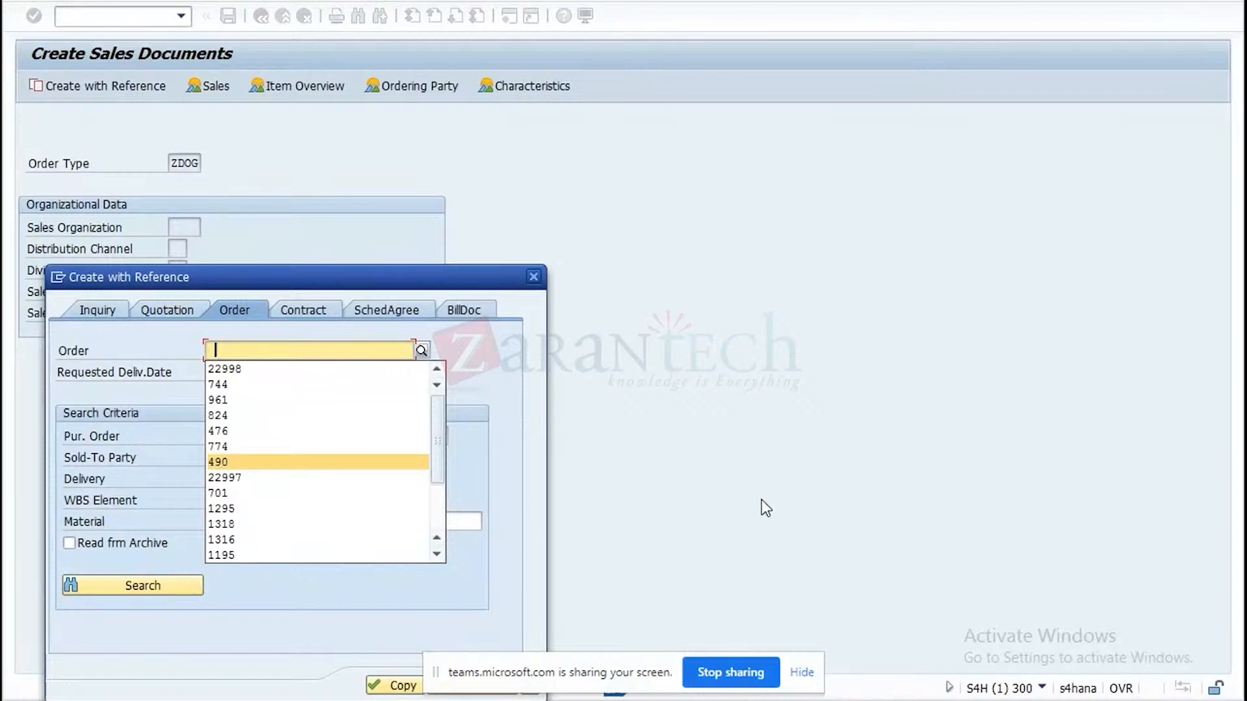
pyautogui.click(253, 415)
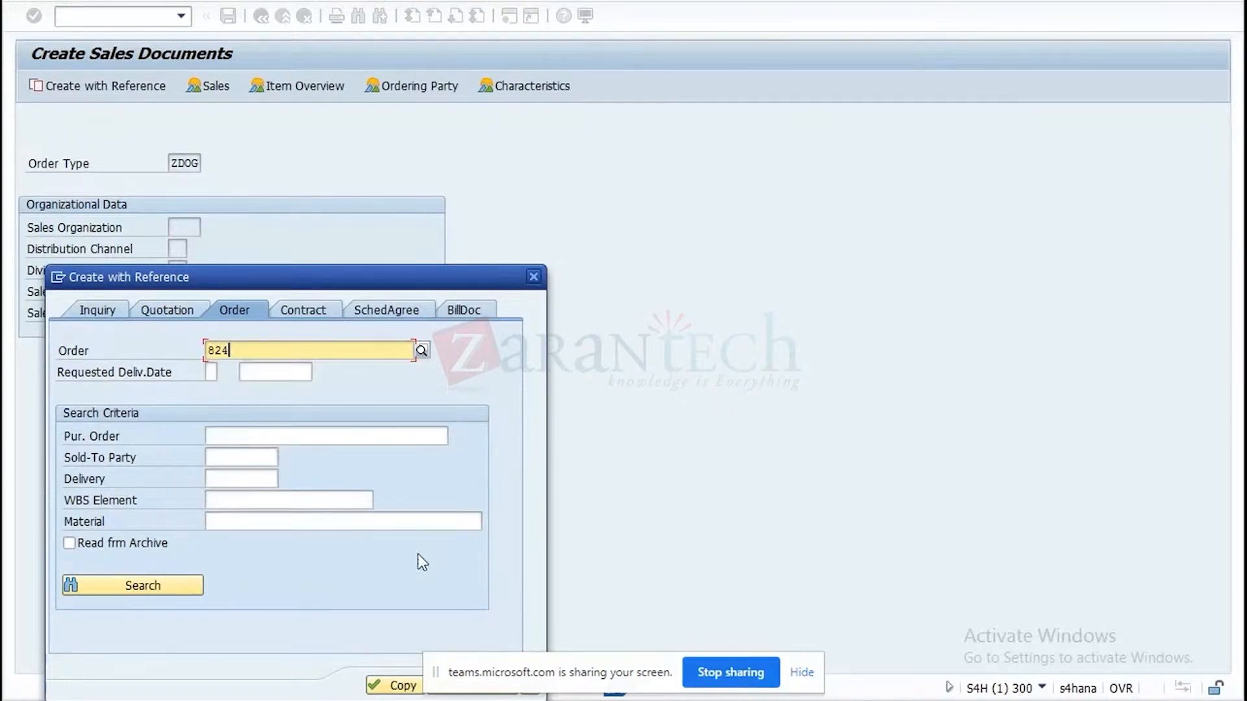
pyautogui.click(386, 687)
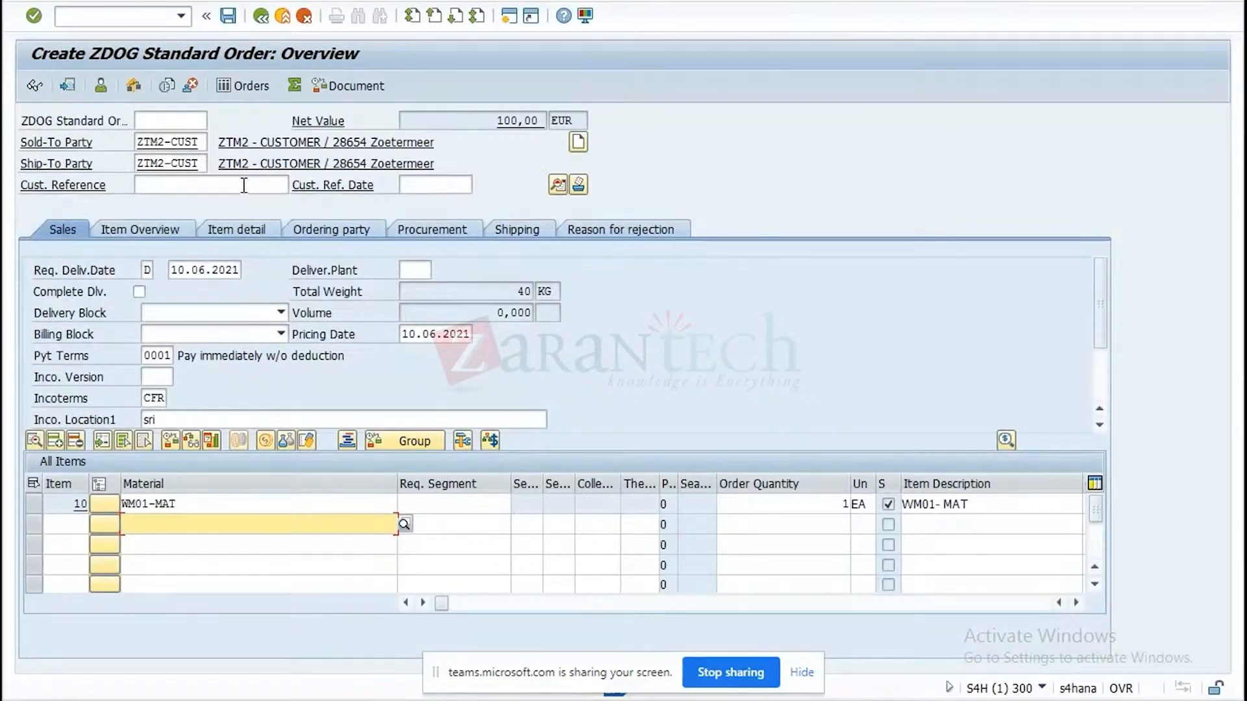
pyautogui.click(262, 17)
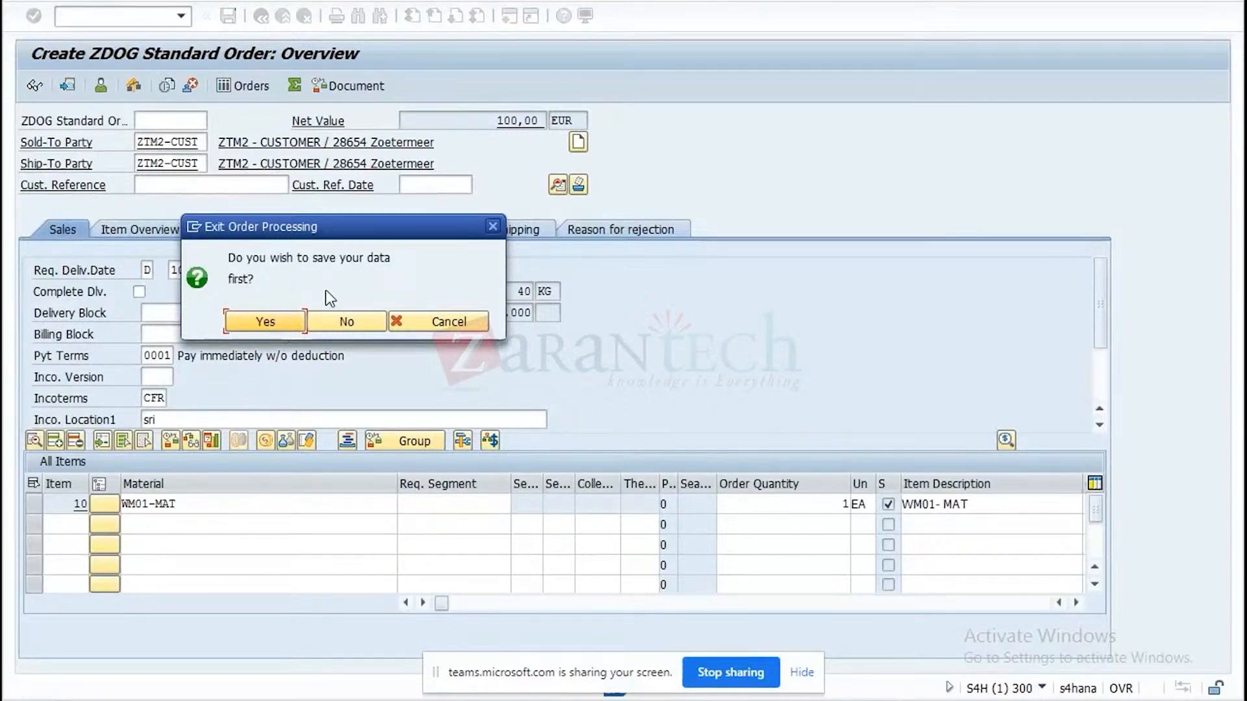
pyautogui.click(370, 321)
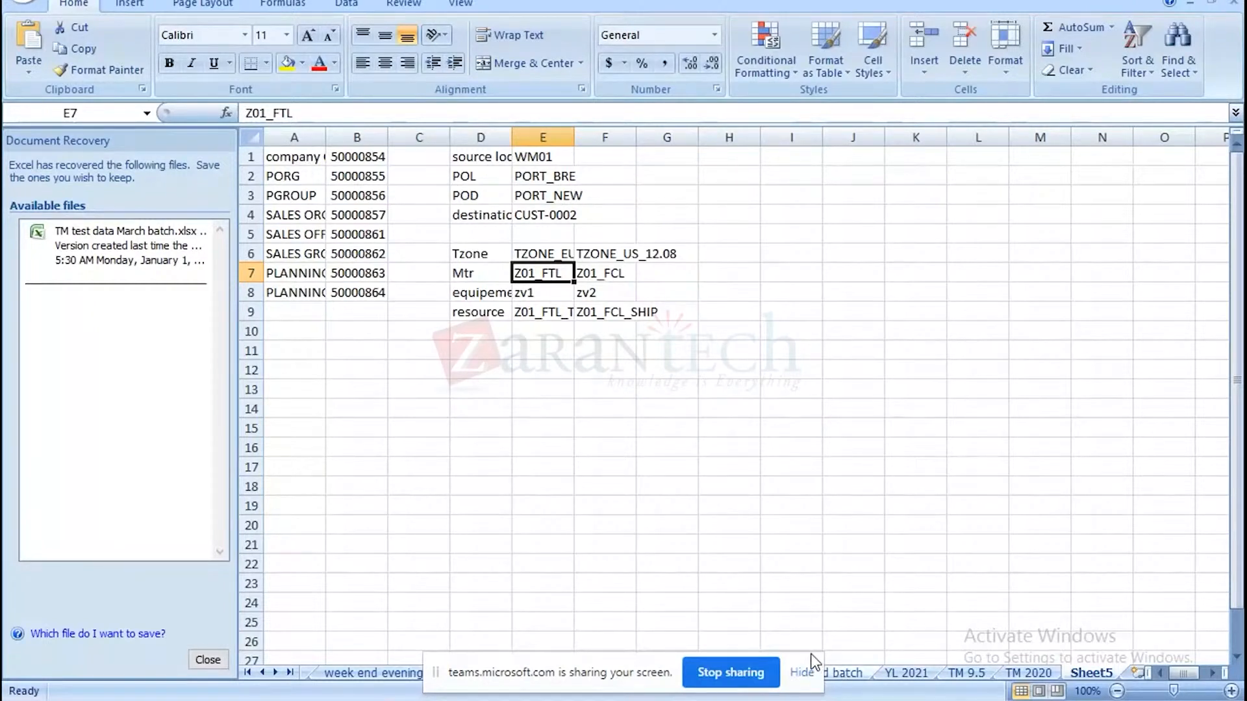
# Look up the reference sales orders on the FA data for 2020 sheet of the Excel test data workbook and return to SAP sales order creation.
pyautogui.click(809, 671)
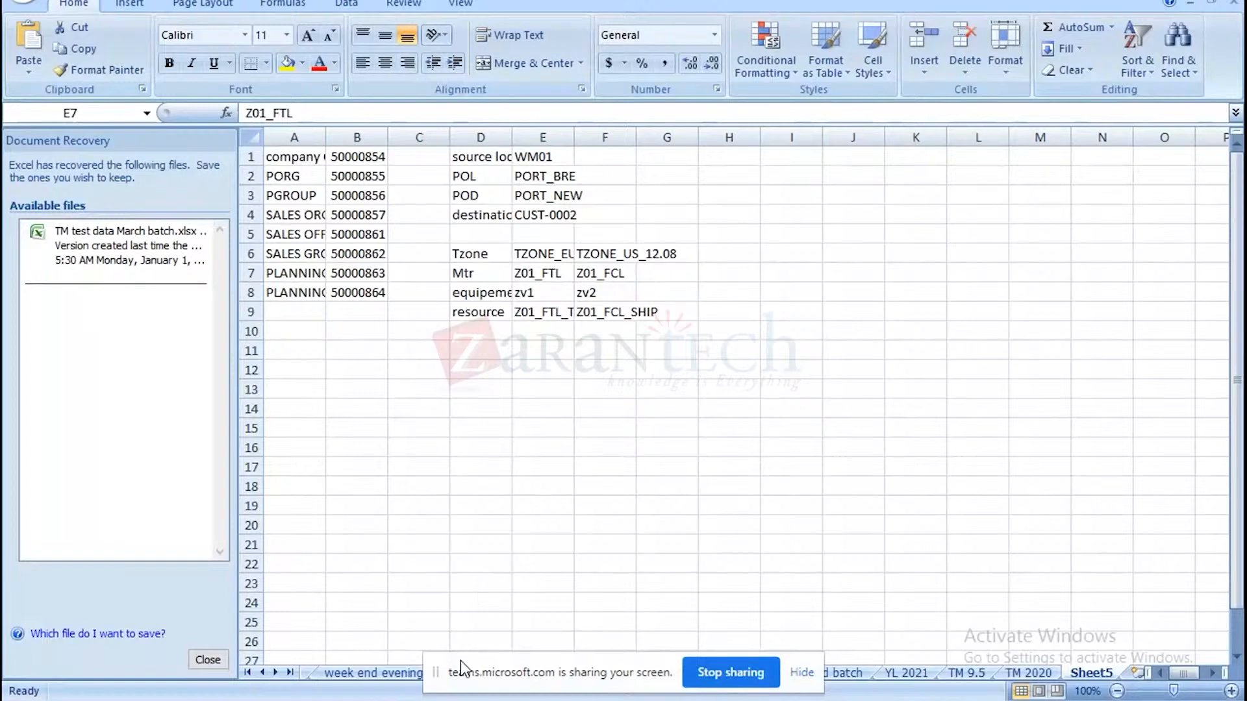
pyautogui.moveTo(461, 661); pyautogui.dragTo(833, 285)
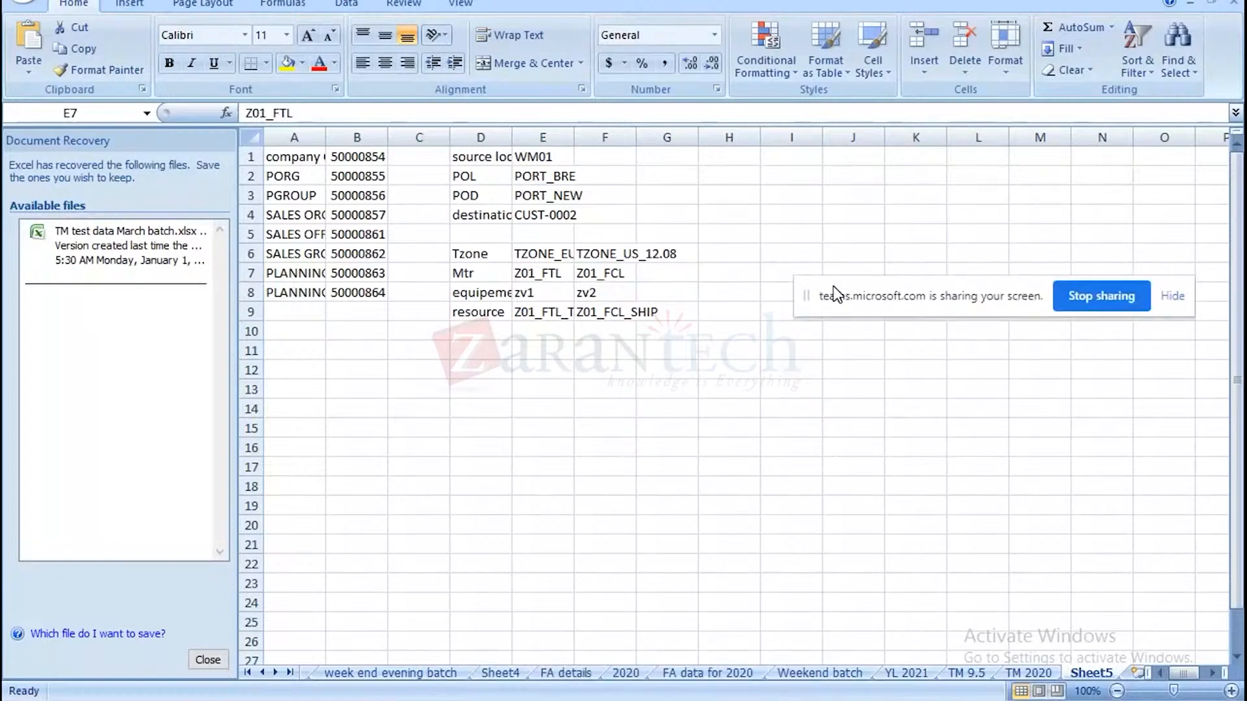
pyautogui.click(566, 674)
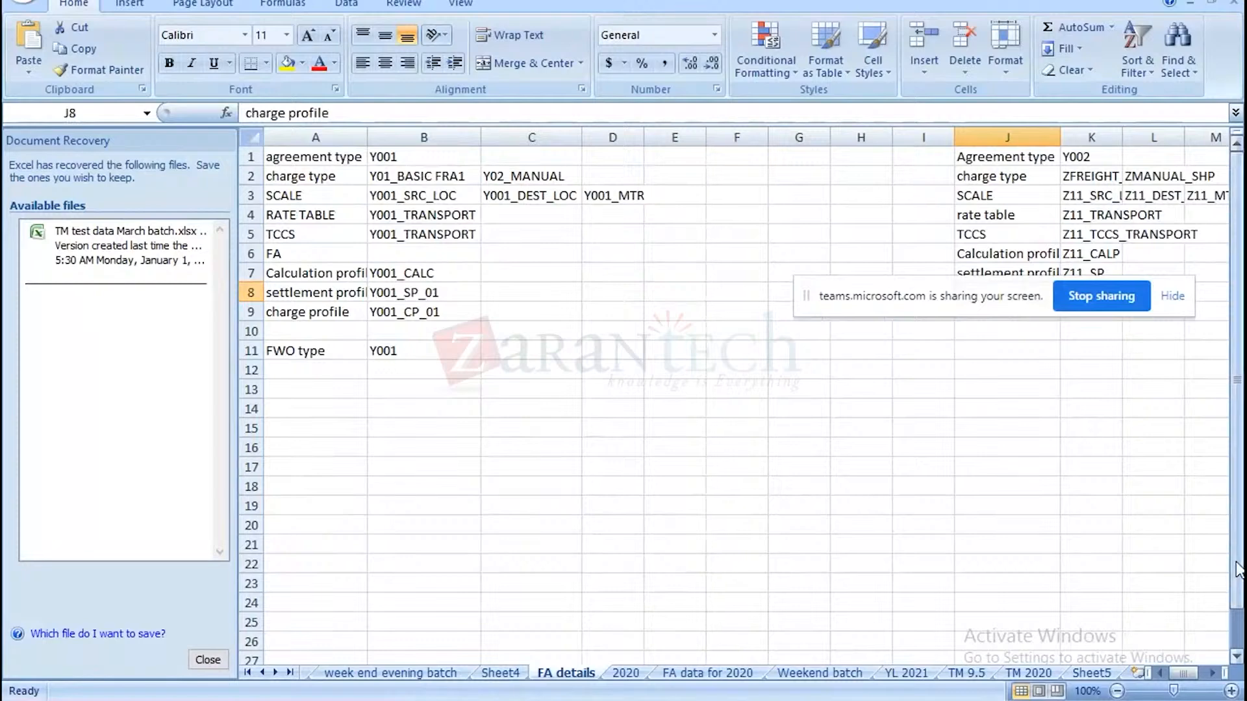
pyautogui.click(208, 660)
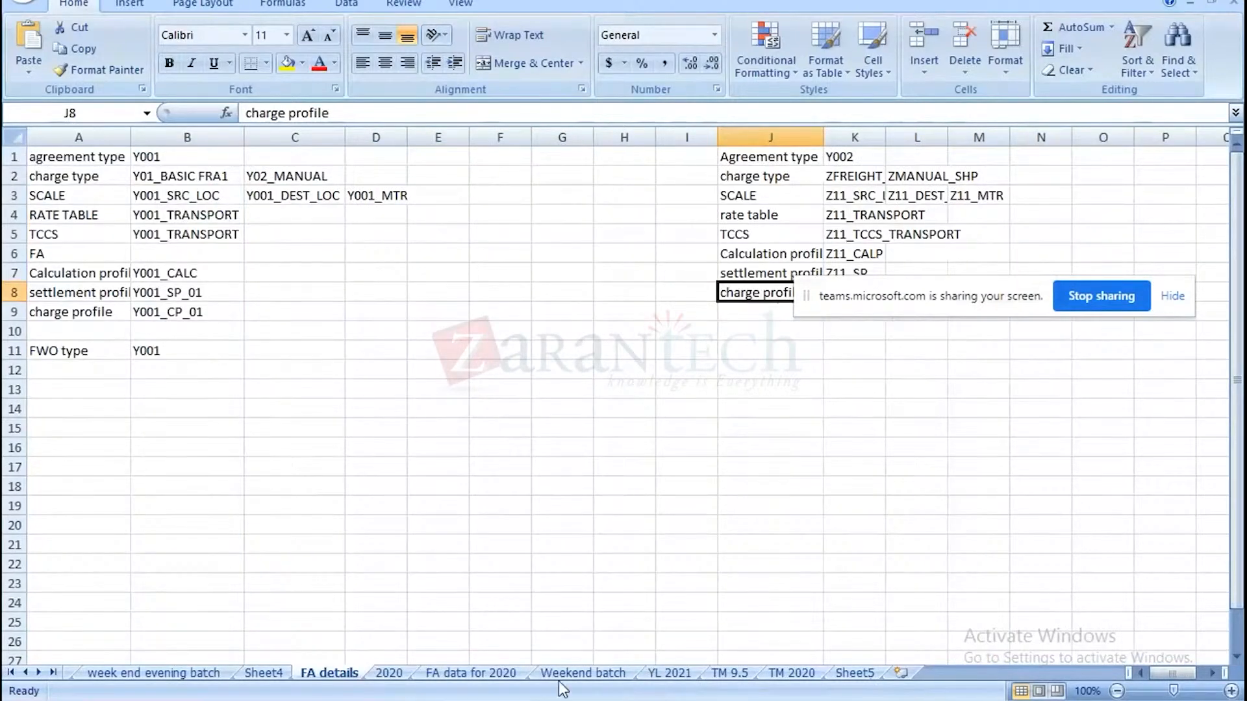
pyautogui.click(459, 674)
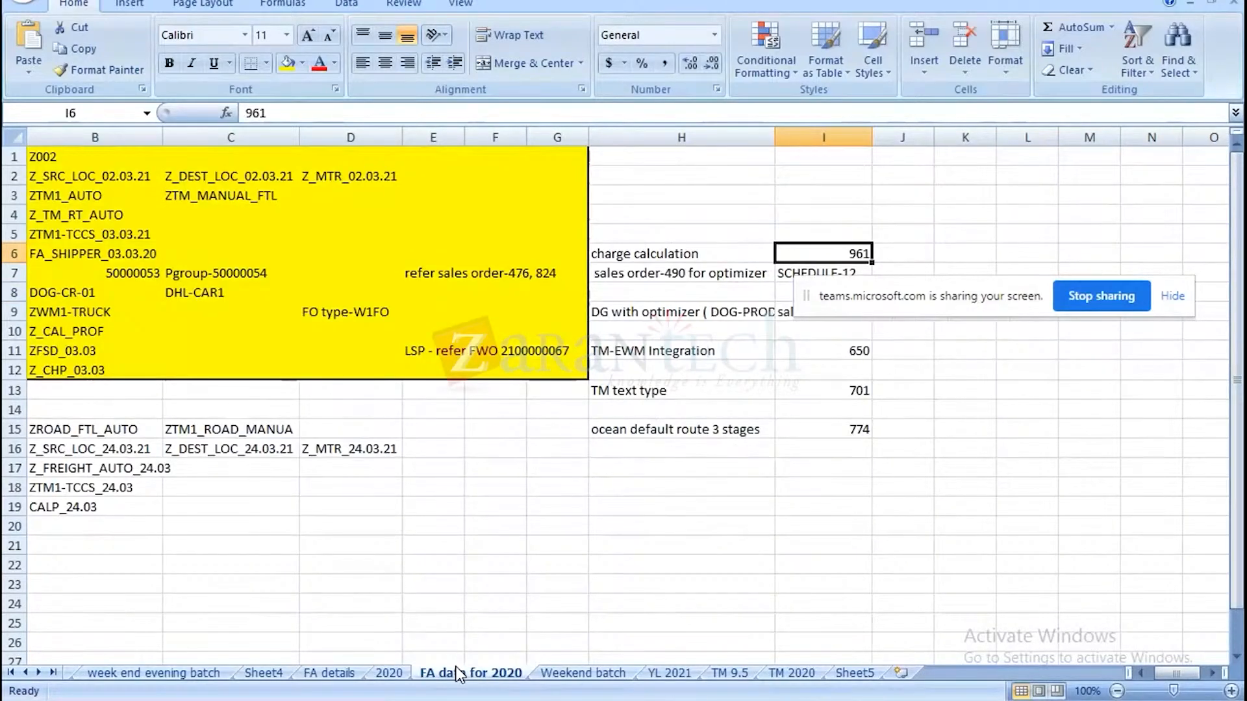
pyautogui.click(869, 699)
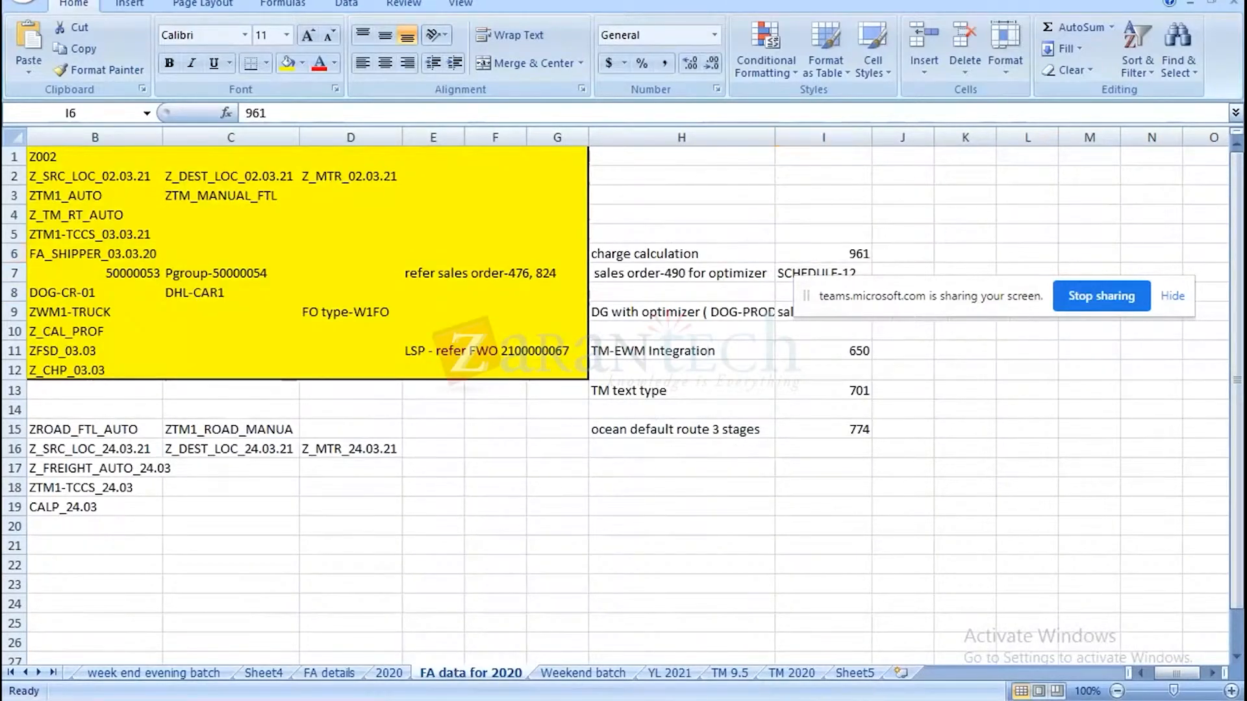
pyautogui.click(1114, 598)
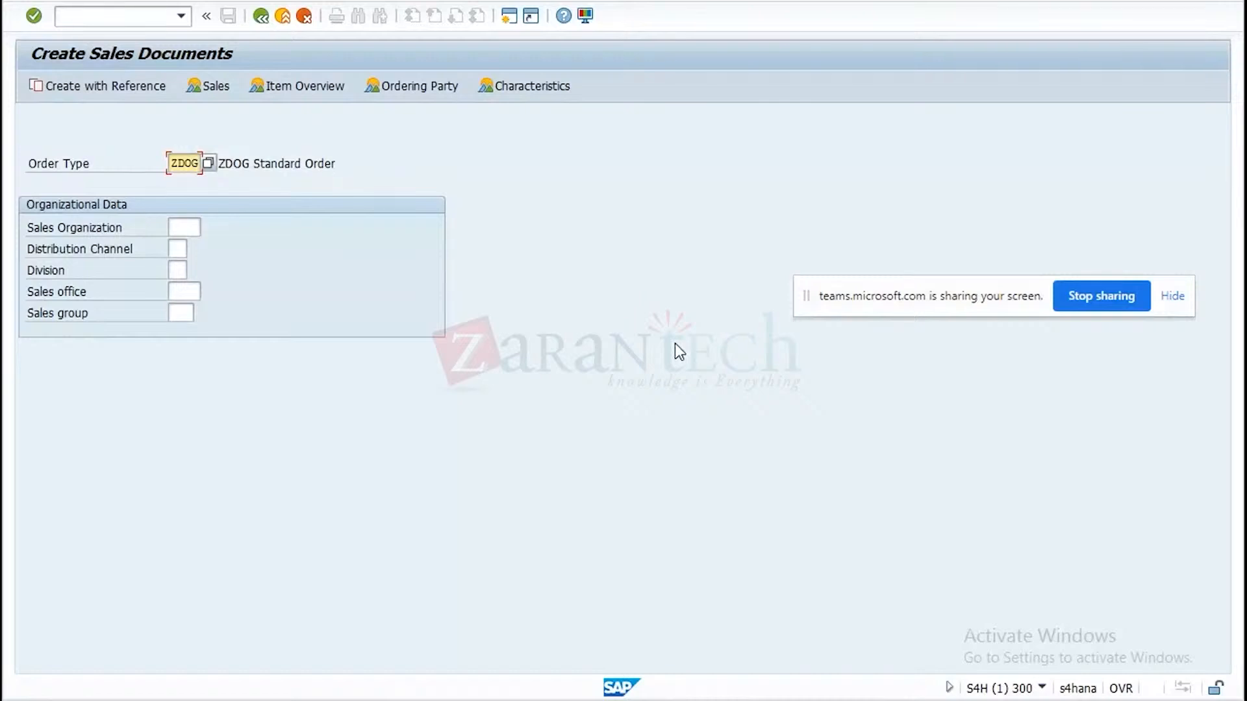
# Create the ZDOG order by copying the reference sales order listed for the ocean default route with 3 stages.
pyautogui.click(106, 91)
pyautogui.click(247, 309)
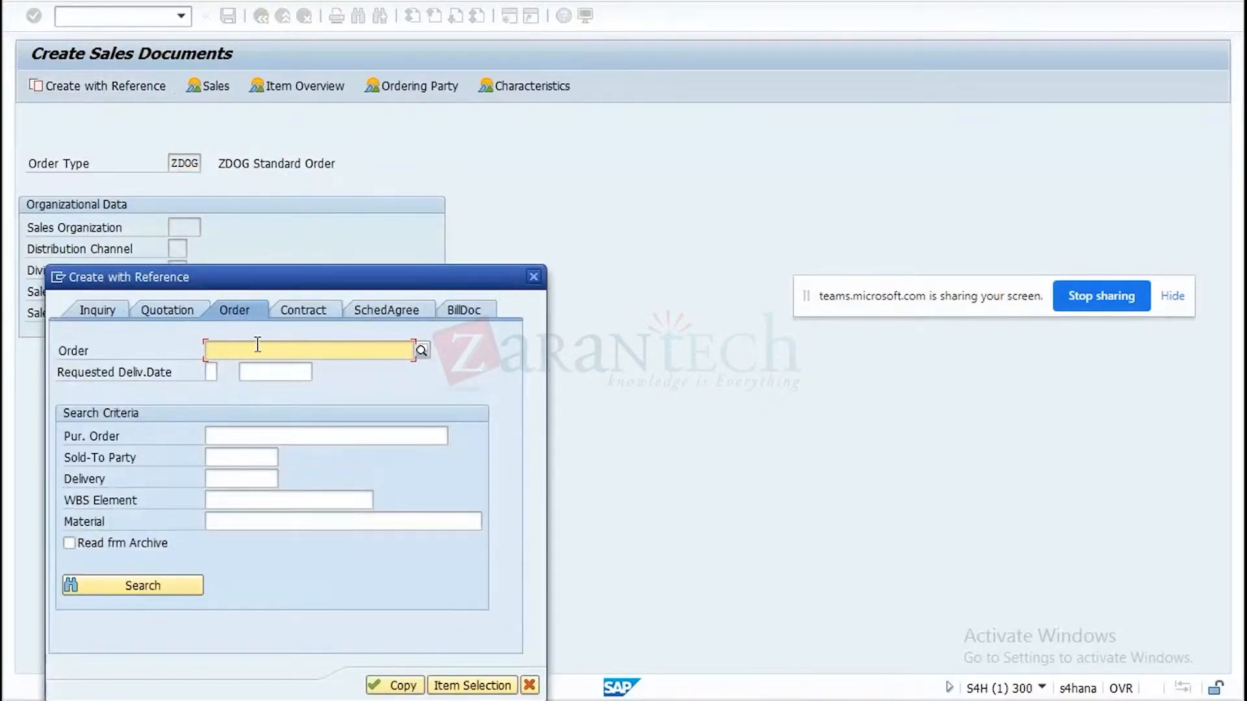
pyautogui.write('774')
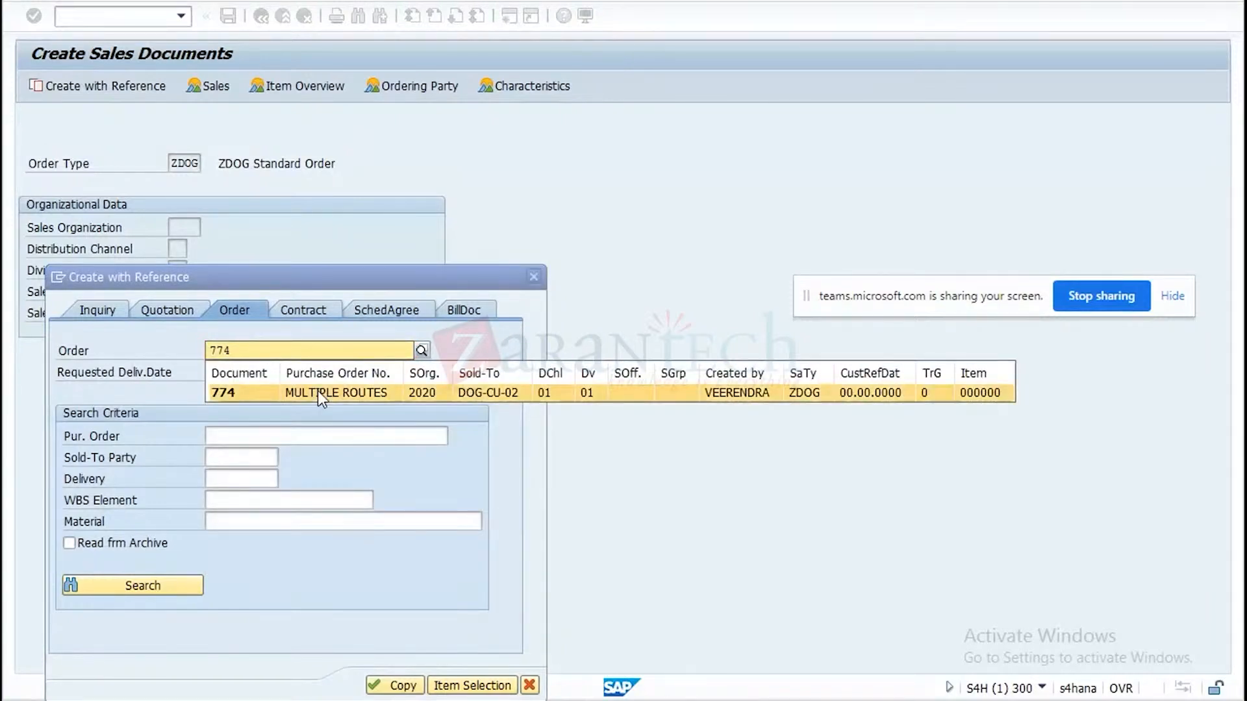
pyautogui.click(318, 391)
pyautogui.click(404, 687)
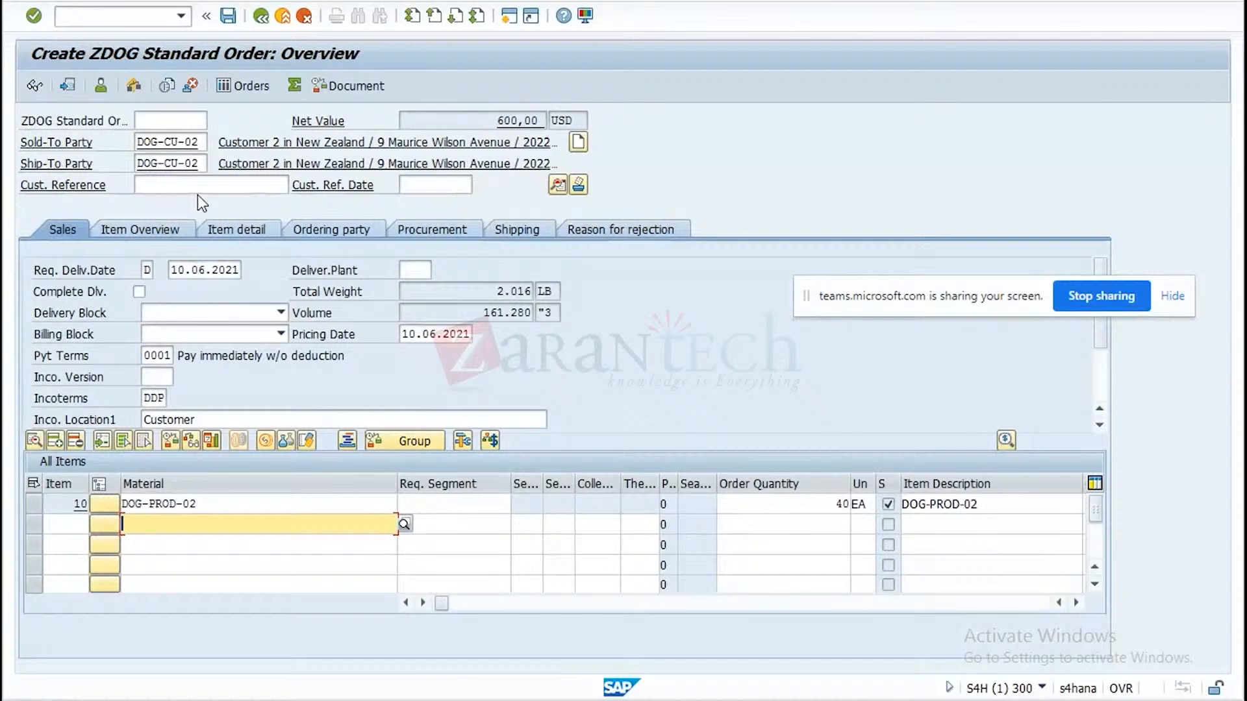
# Set the customer reference to "order based planning" and the requested delivery date to 20.08.2021.
pyautogui.click(200, 184)
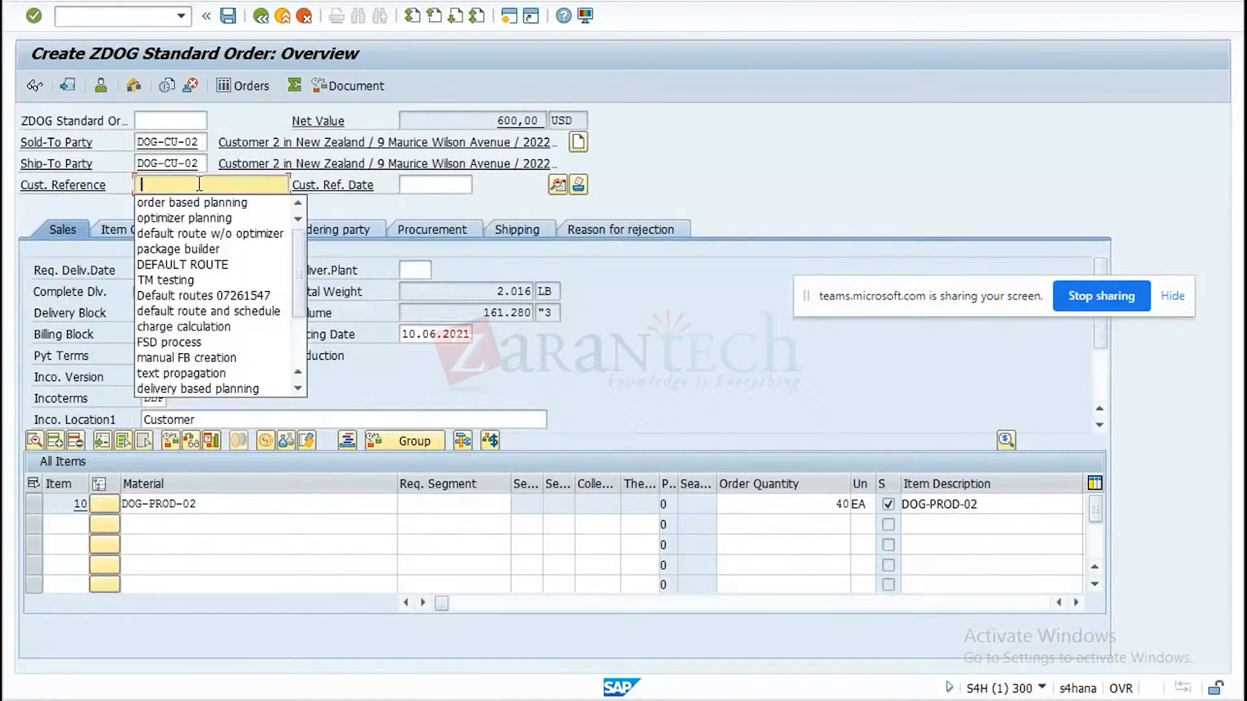
pyautogui.click(192, 203)
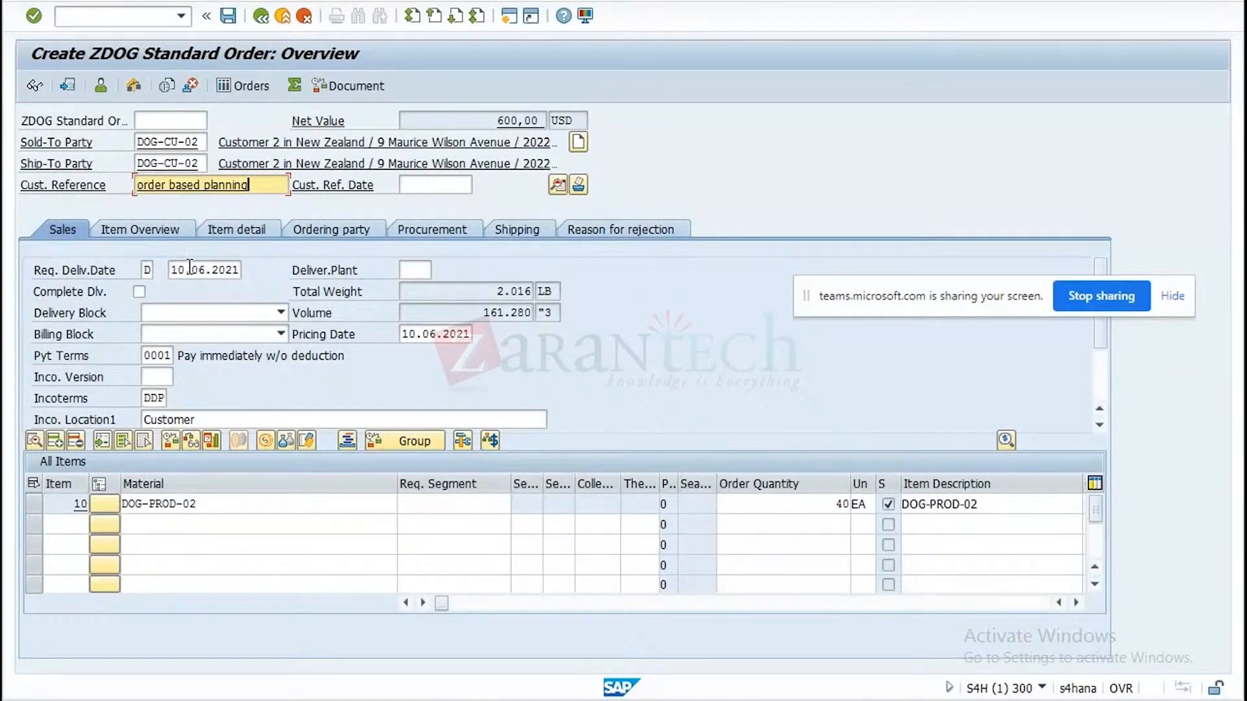
pyautogui.click(189, 267)
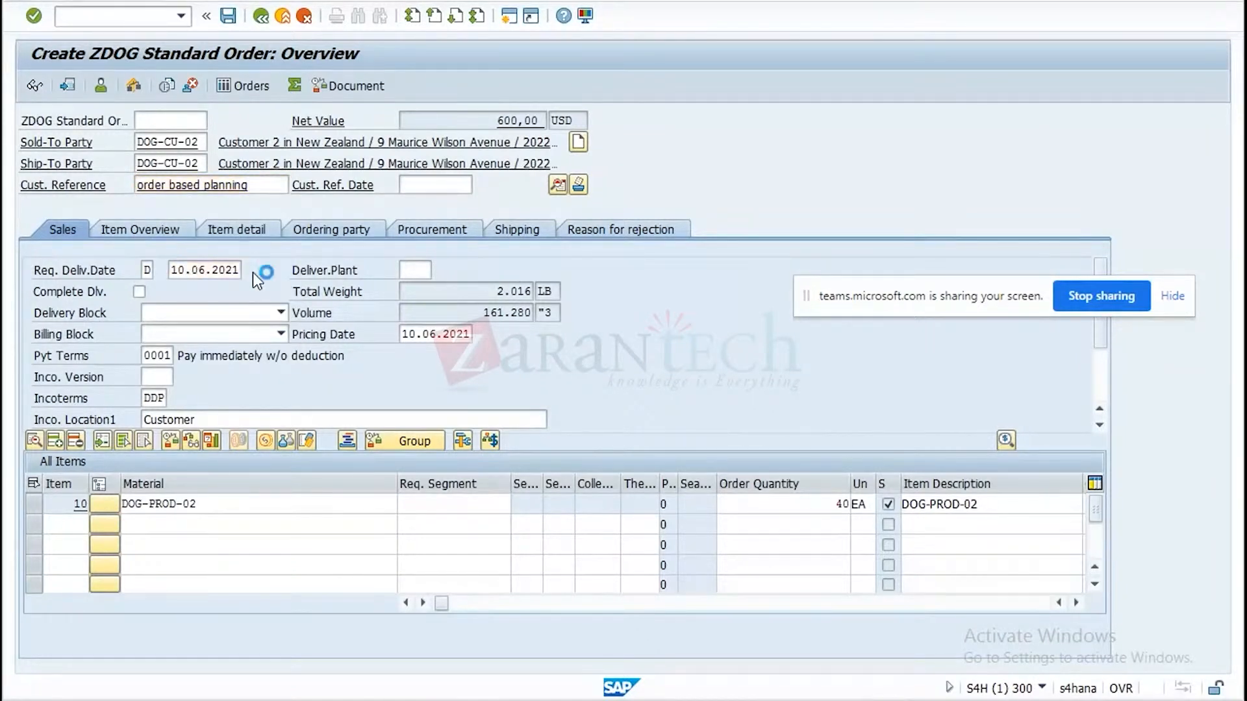
pyautogui.click(252, 272)
pyautogui.doubleClick(339, 382)
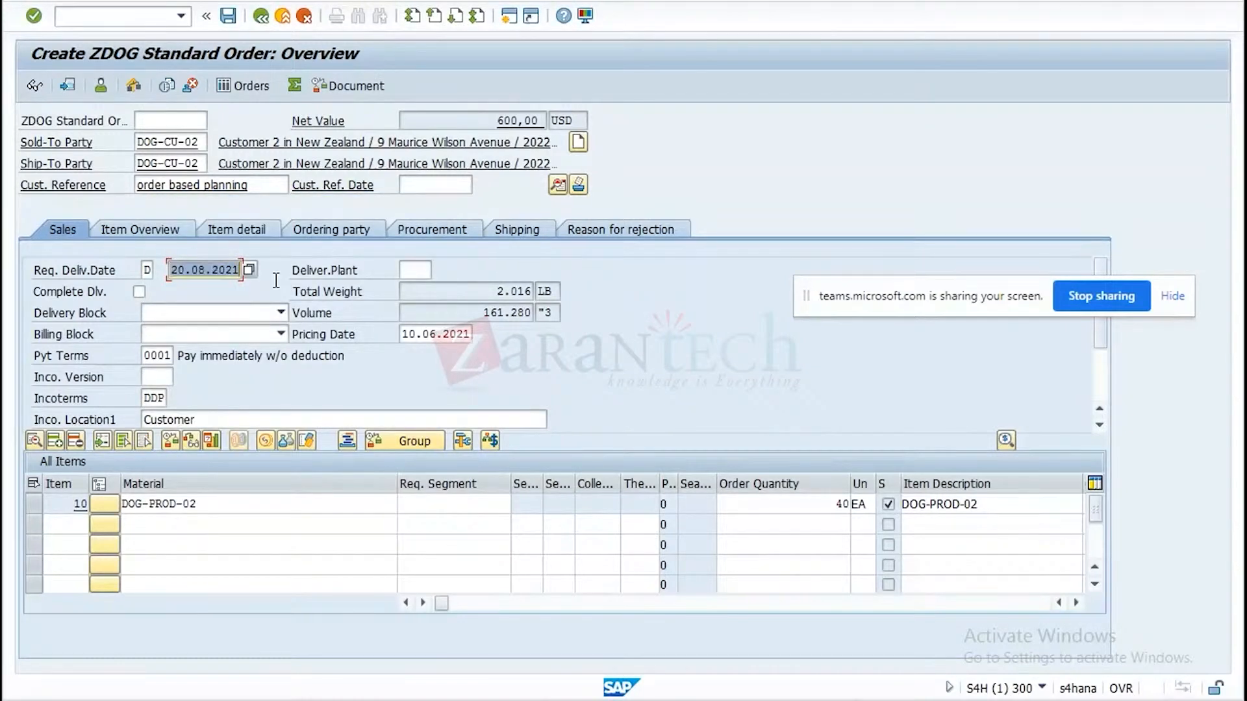
pyautogui.click(274, 281)
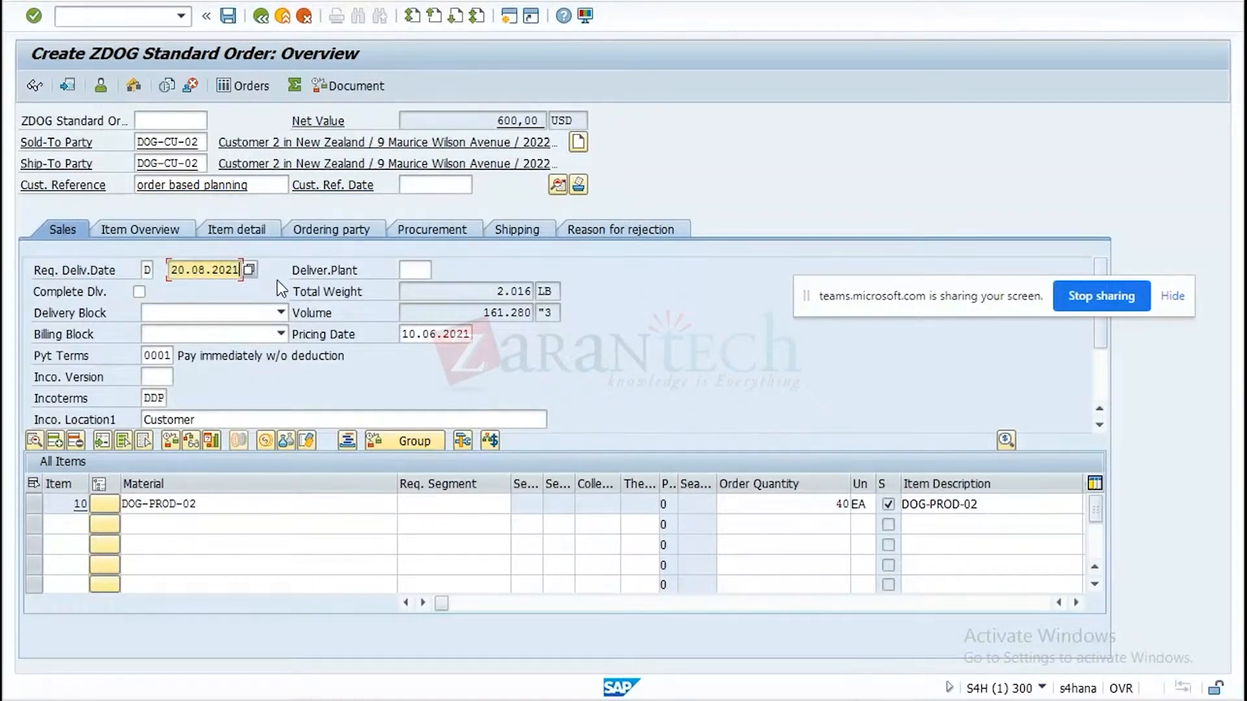
# Set the pricing date of the ZDOG order to 20.08.2021.
pyautogui.doubleClick(404, 335)
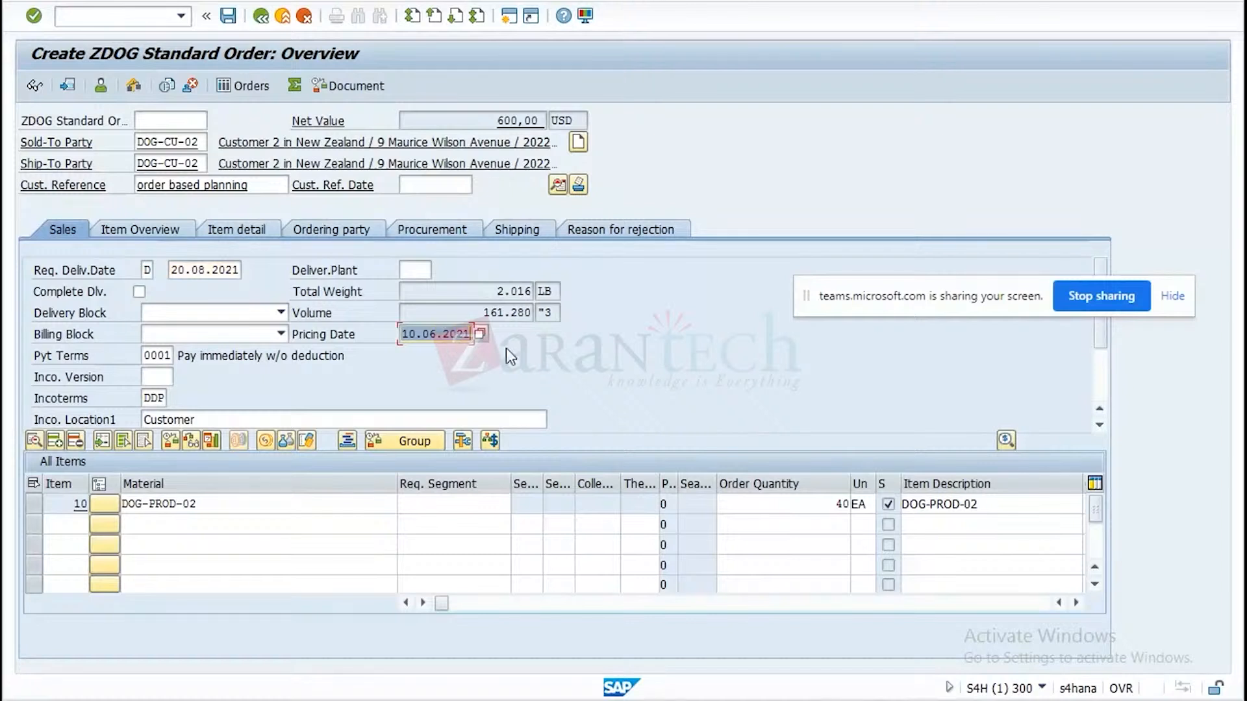
pyautogui.hotkey('ctrl', 'v')
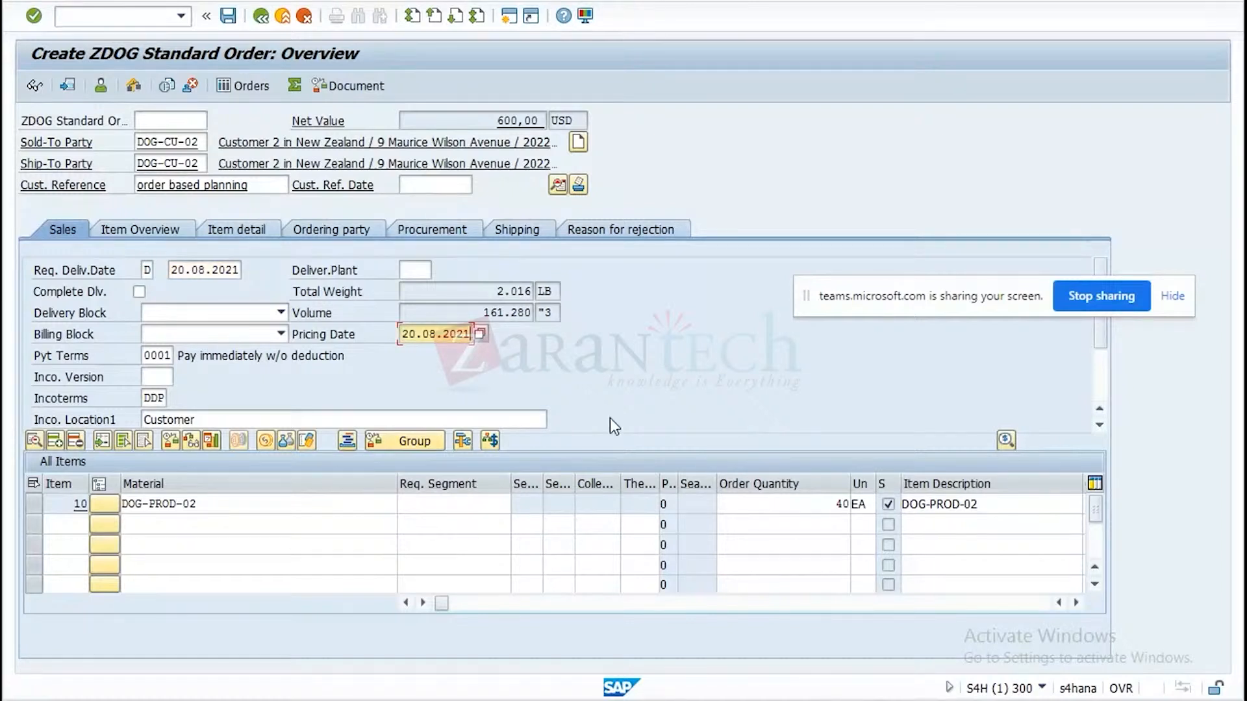
pyautogui.press('Return')
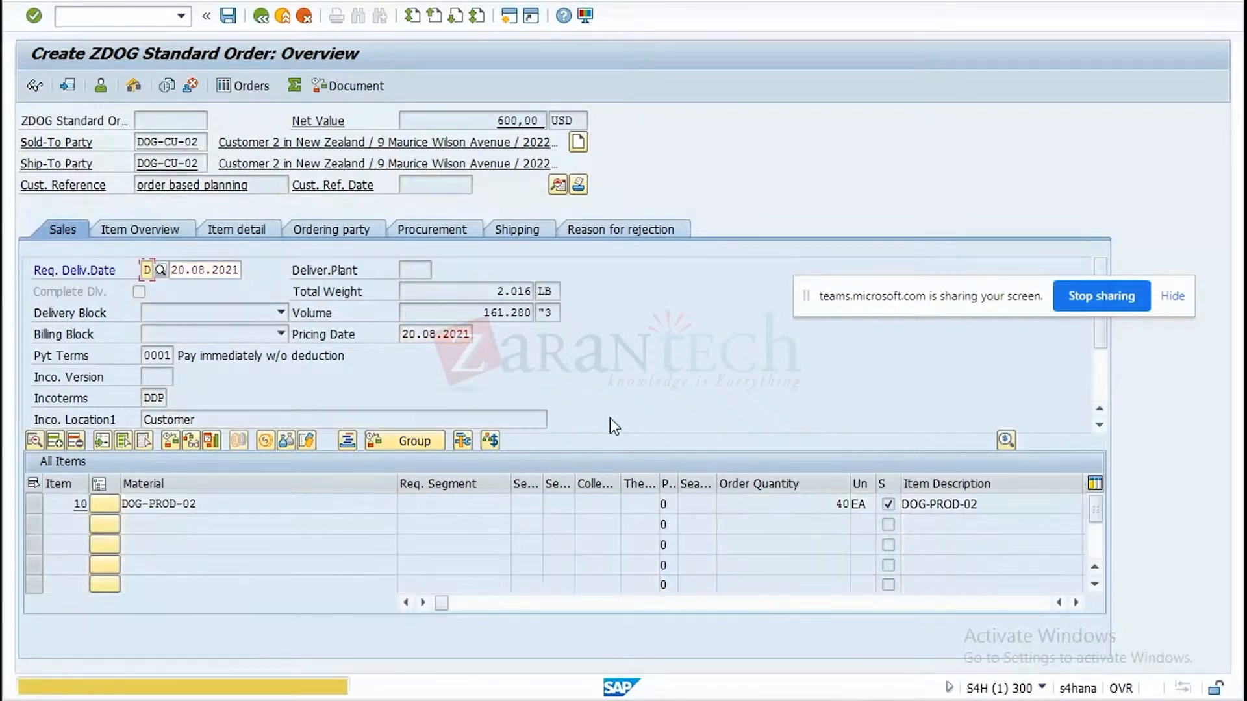
pyautogui.press('Return')
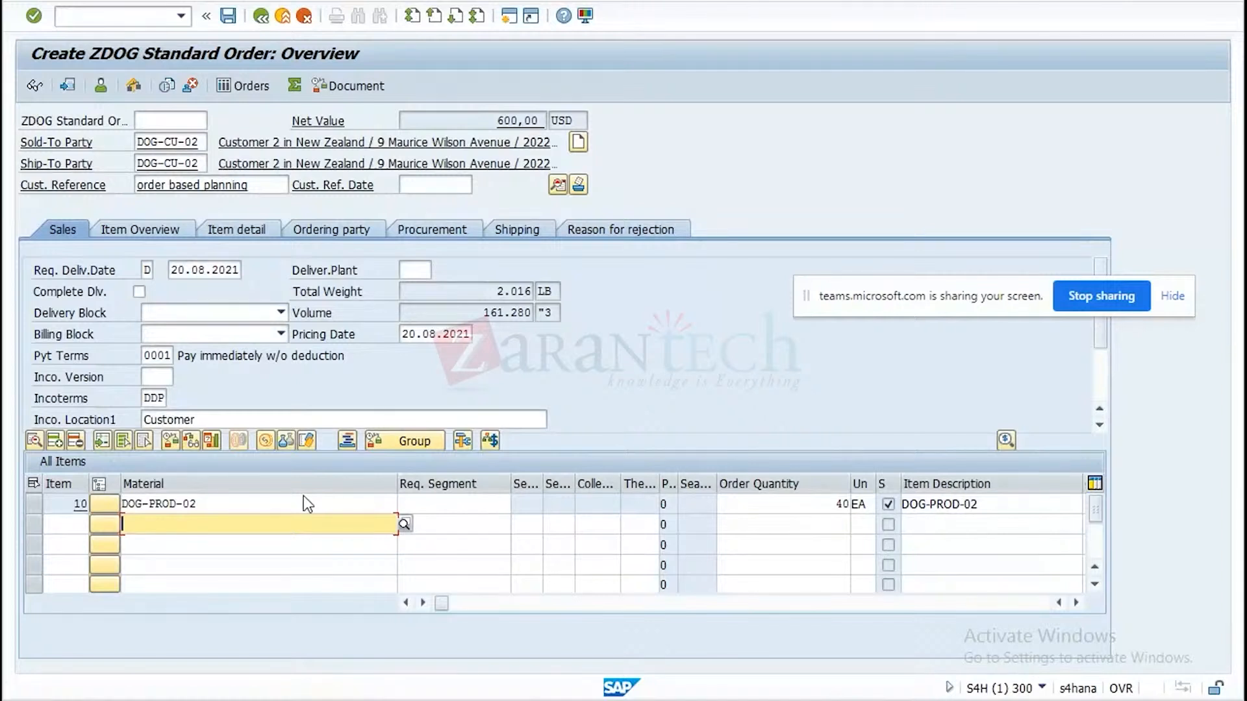
# Set the first delivery date of item 10 to 20.08.2021 in the item data and return to the order overview.
pyautogui.doubleClick(197, 508)
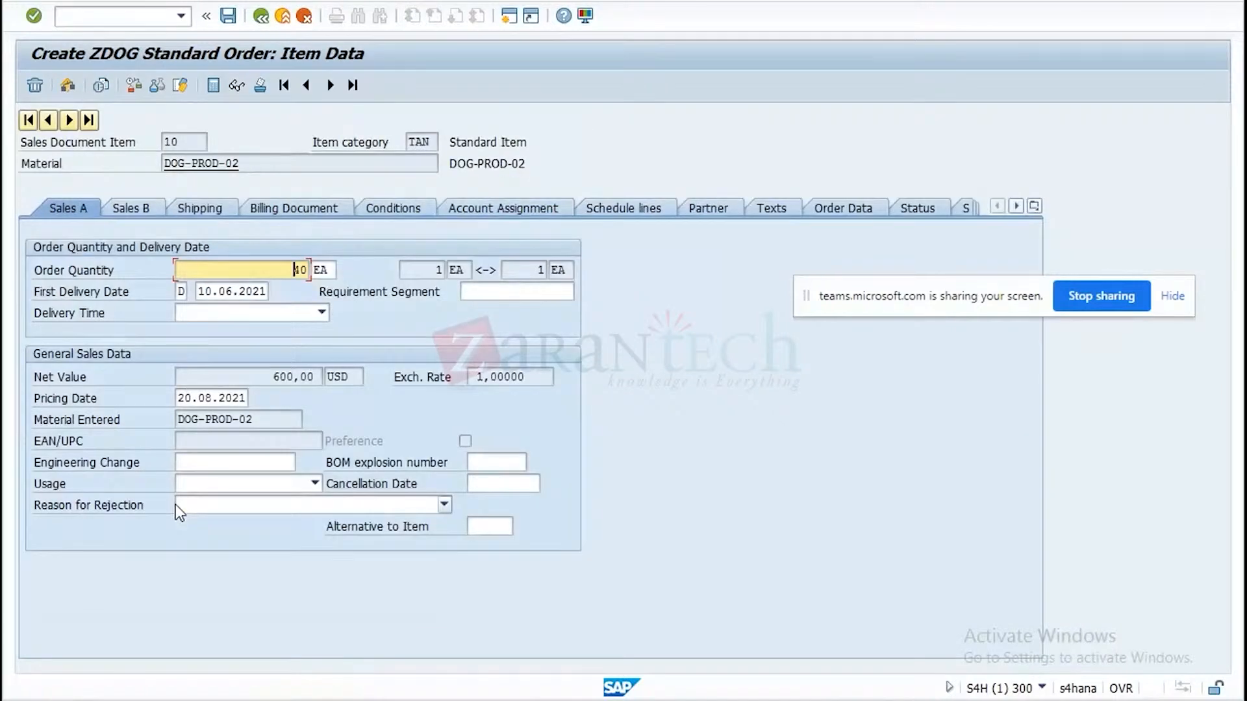
pyautogui.press('Tab')
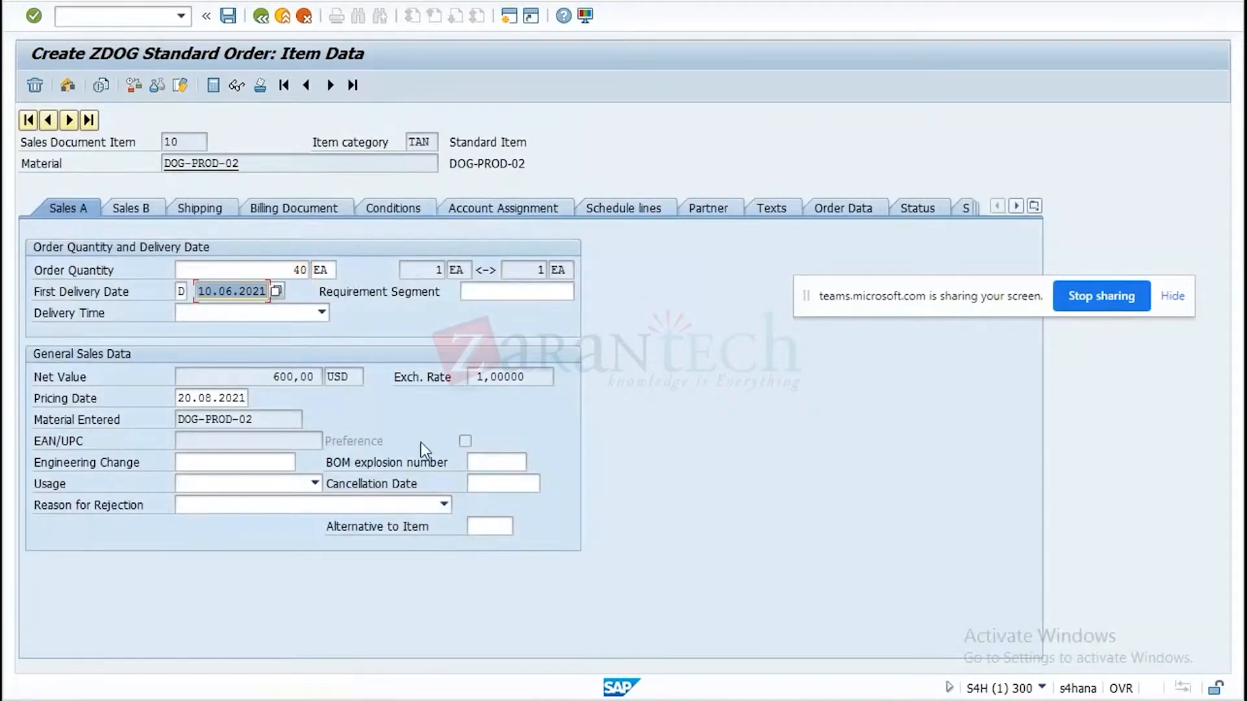
pyautogui.hotkey('ctrl', 'v')
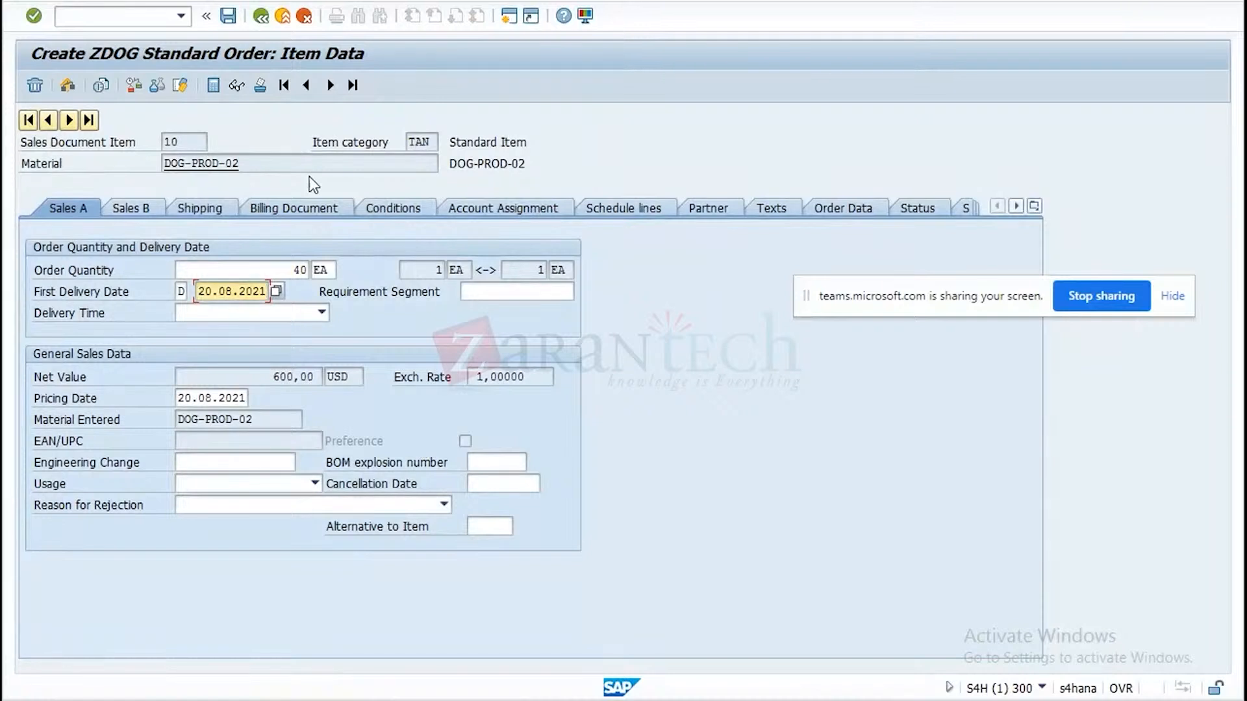
pyautogui.click(227, 17)
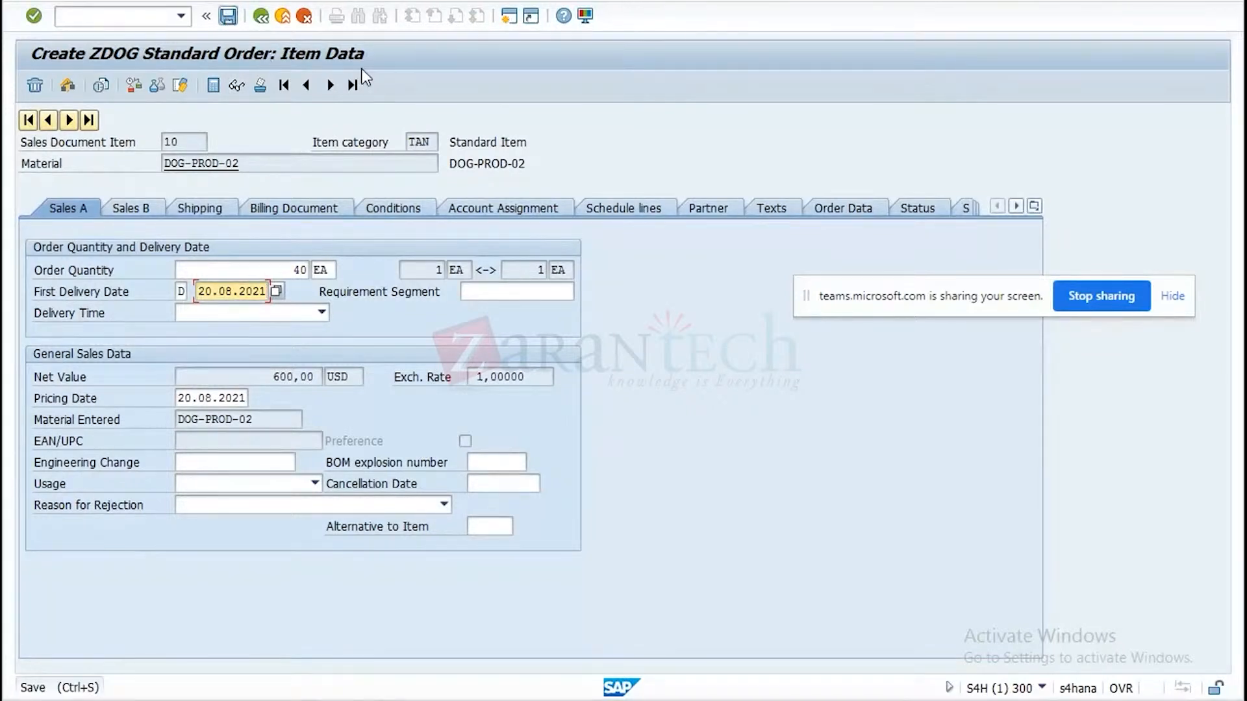
pyautogui.click(260, 15)
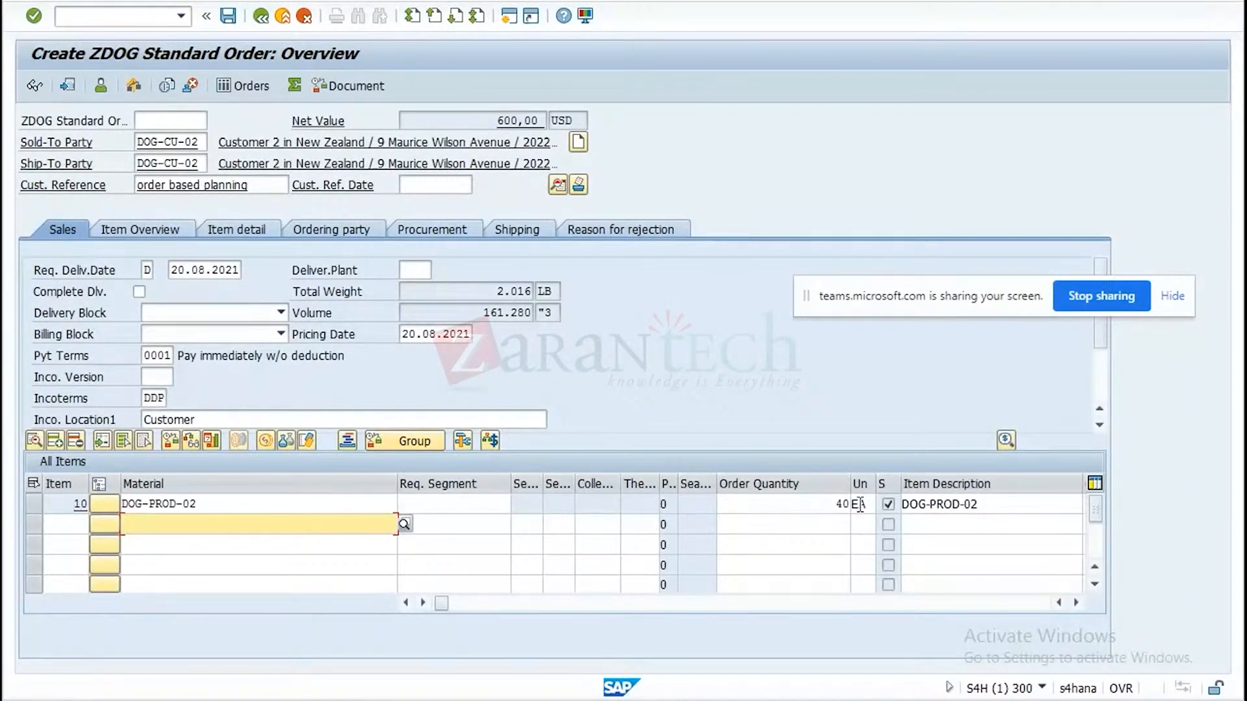
# Set the order quantity of DOG-PROD-02 to 5 EA and save the sales order.
pyautogui.moveTo(836, 505); pyautogui.dragTo(892, 516)
pyautogui.write('5')
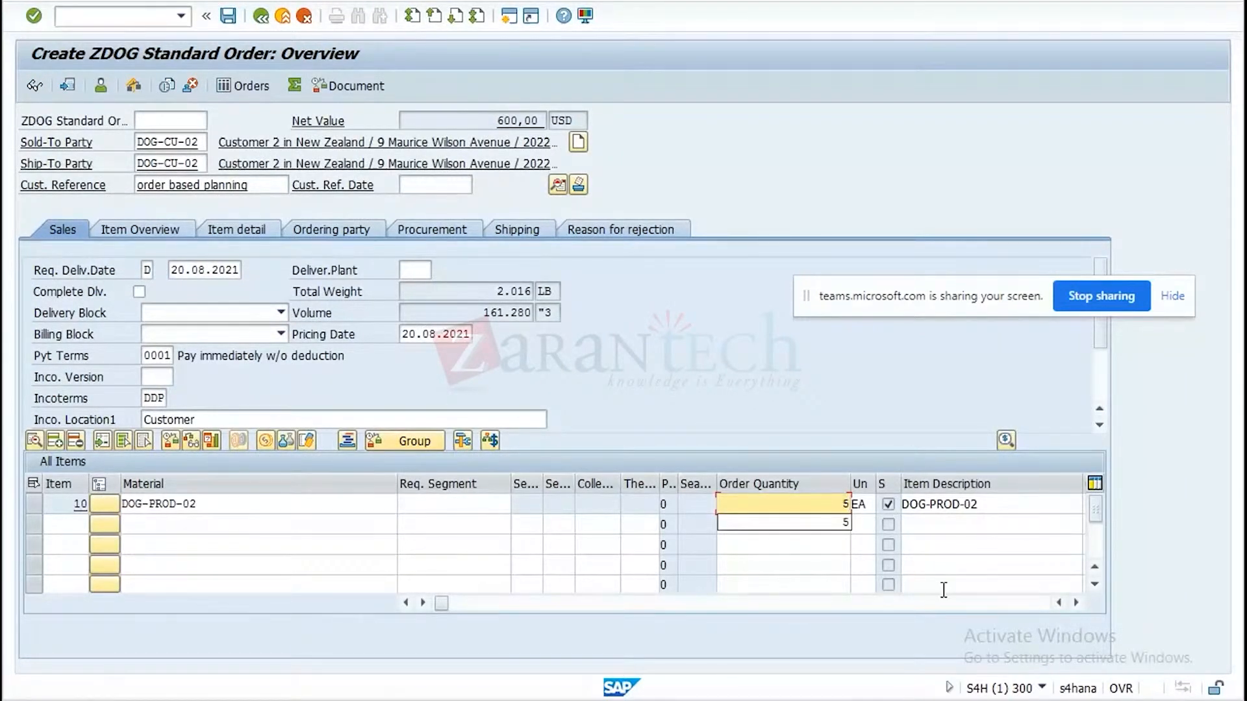
pyautogui.press('Return')
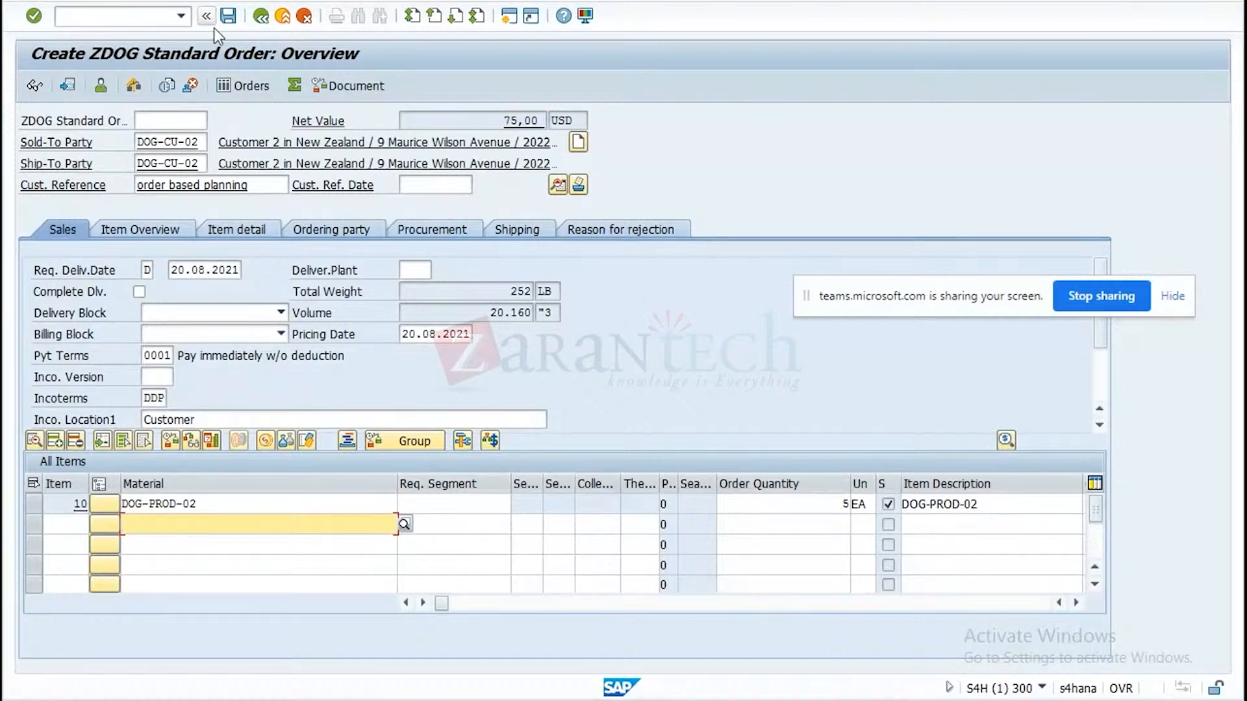
pyautogui.click(228, 17)
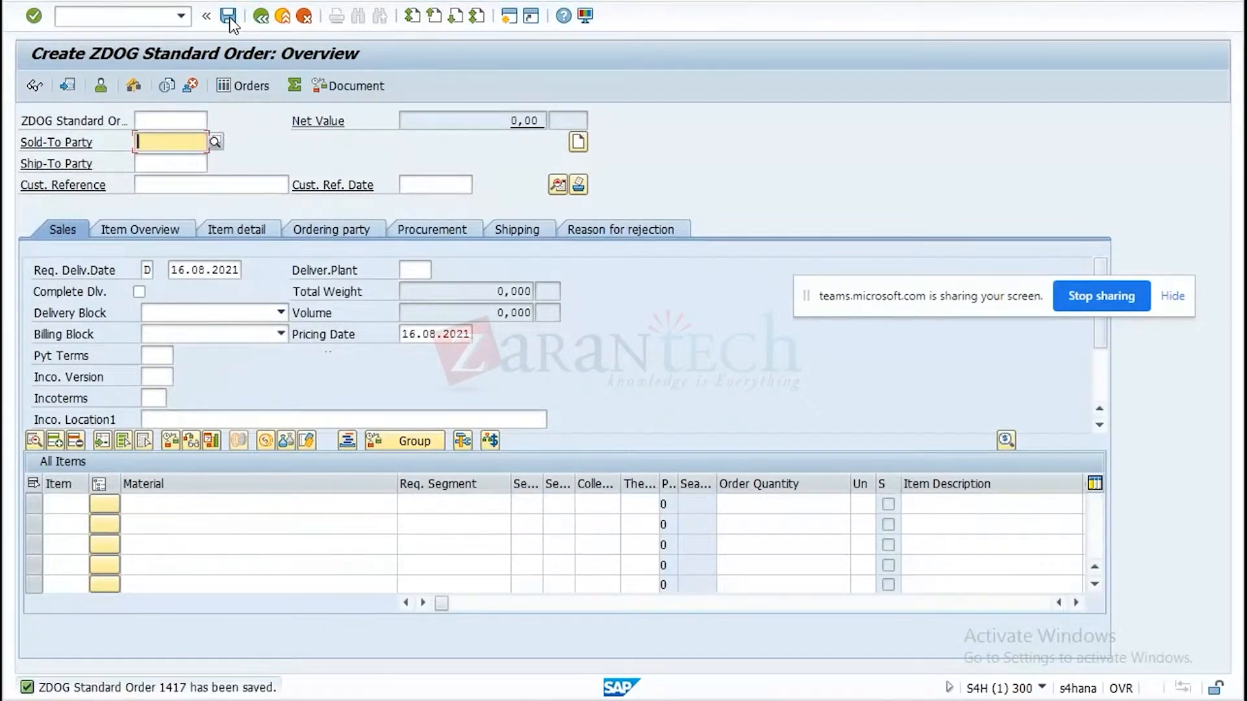
# Display the saved sales order, examine its TM document flow from the TM status, and return to the order overview.
pyautogui.click(92, 1)
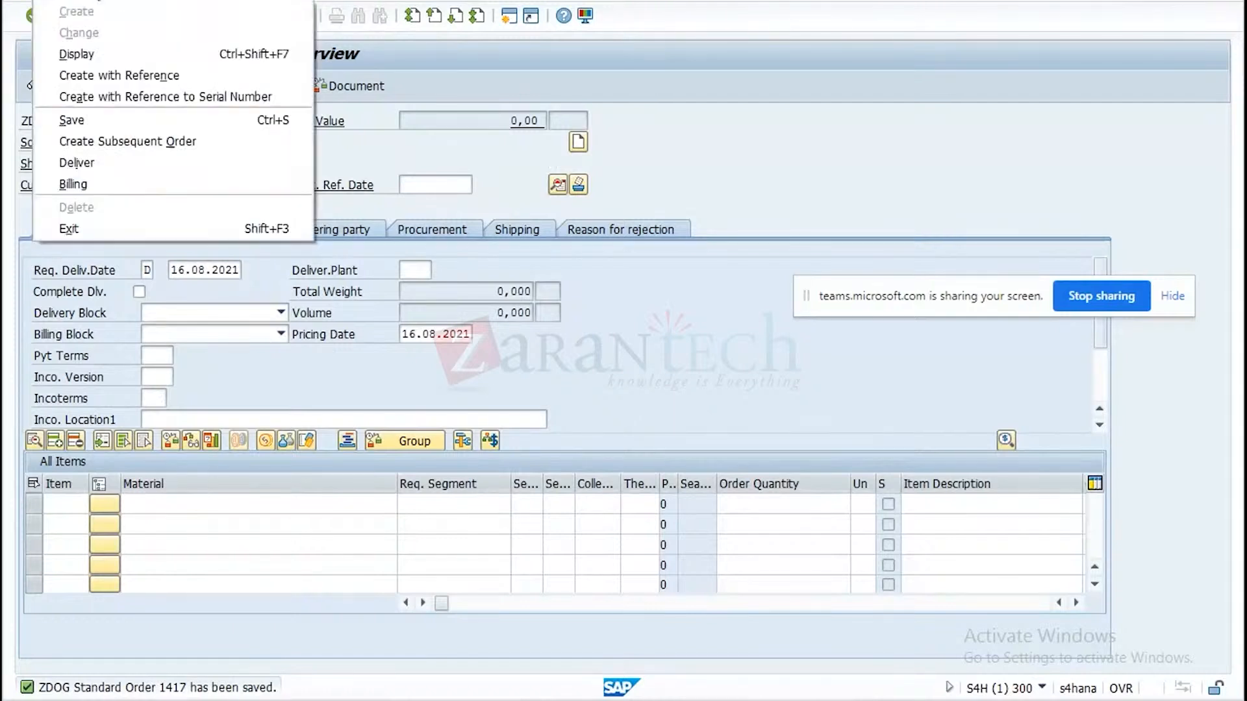
pyautogui.click(656, 123)
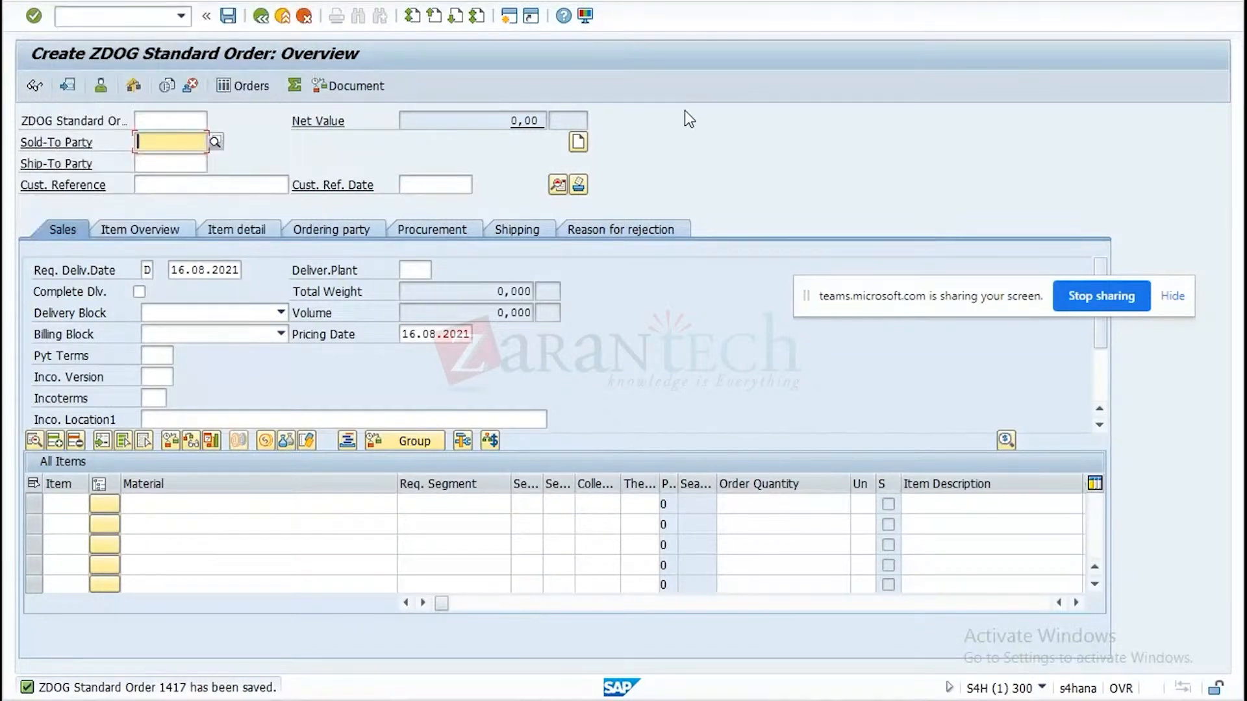
pyautogui.click(114, 5)
pyautogui.click(294, 56)
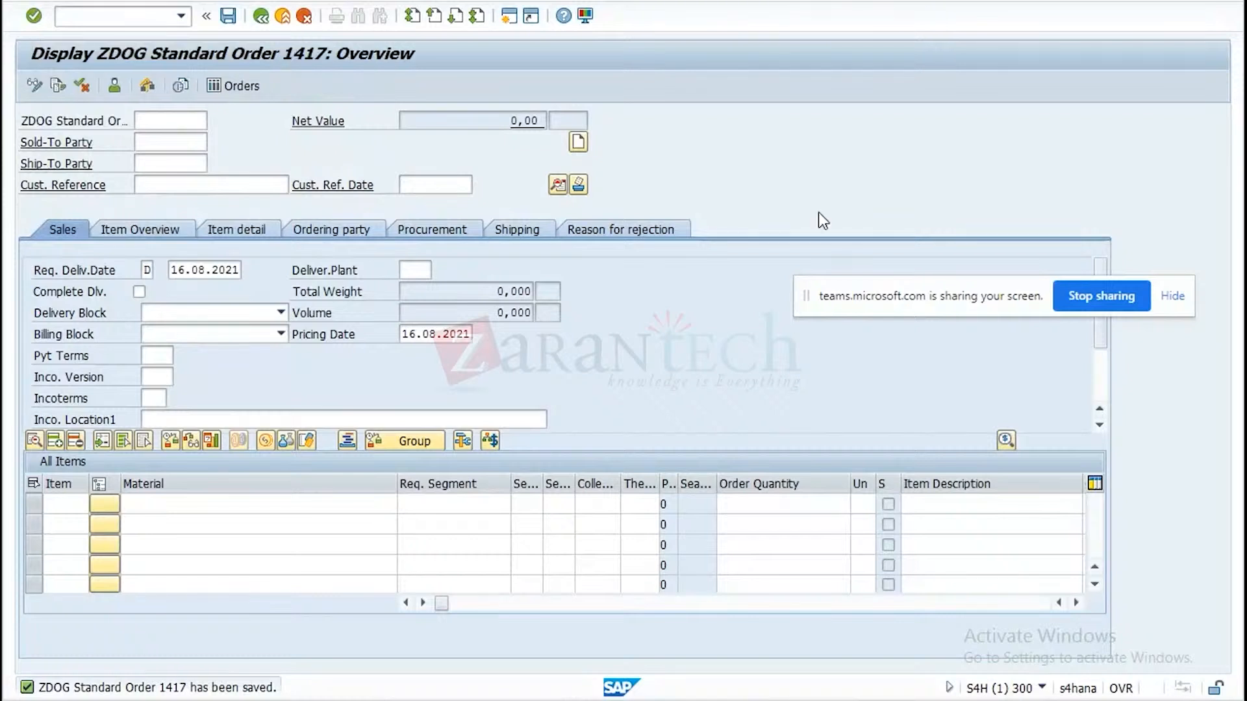
pyautogui.click(724, 231)
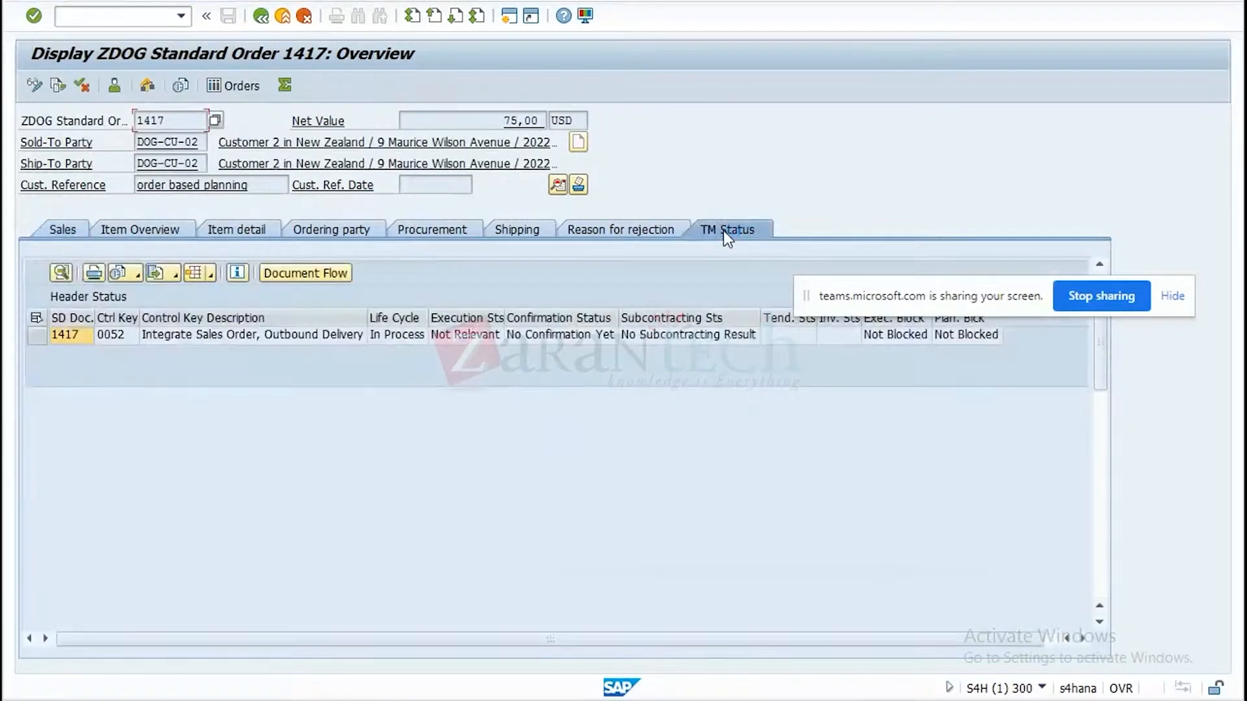
pyautogui.click(57, 333)
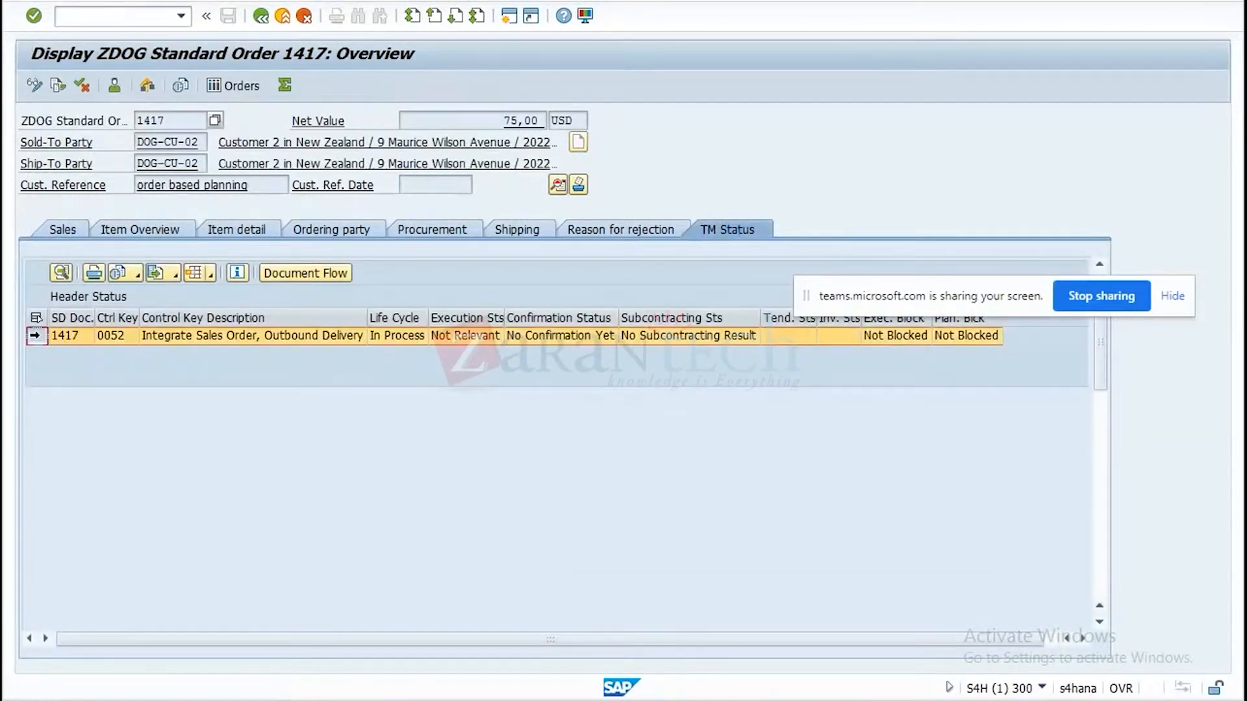
pyautogui.click(310, 278)
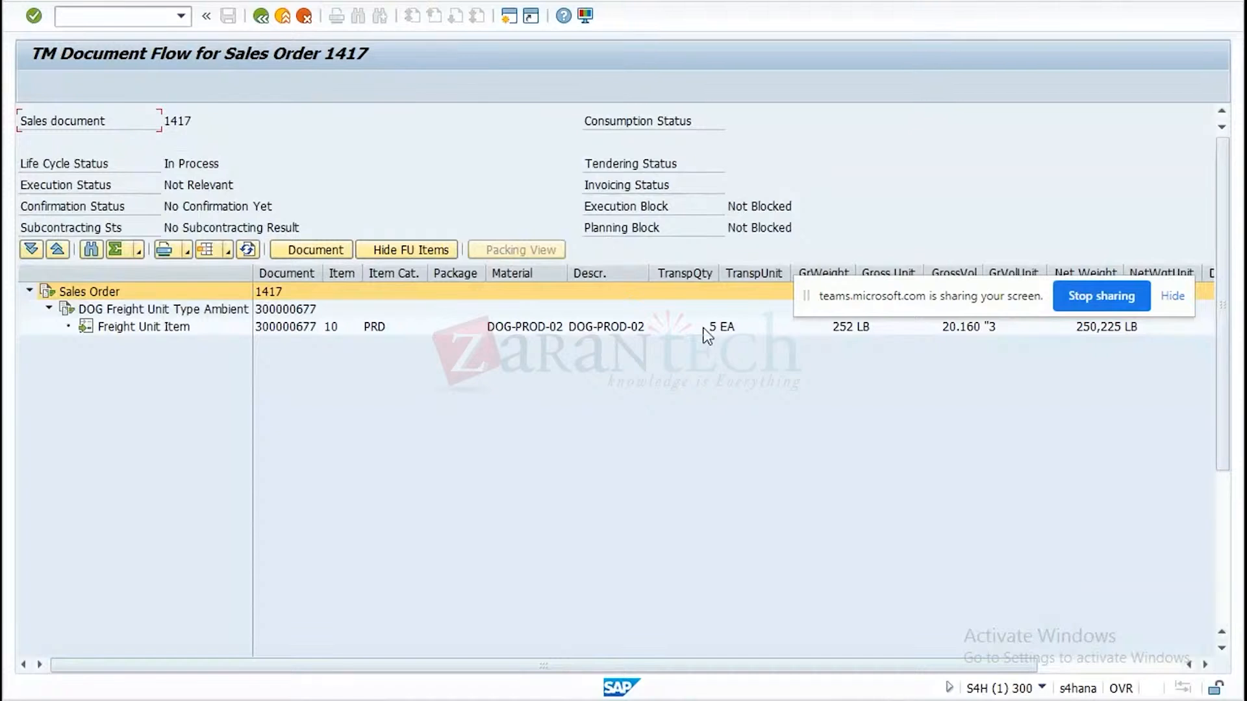
pyautogui.click(261, 17)
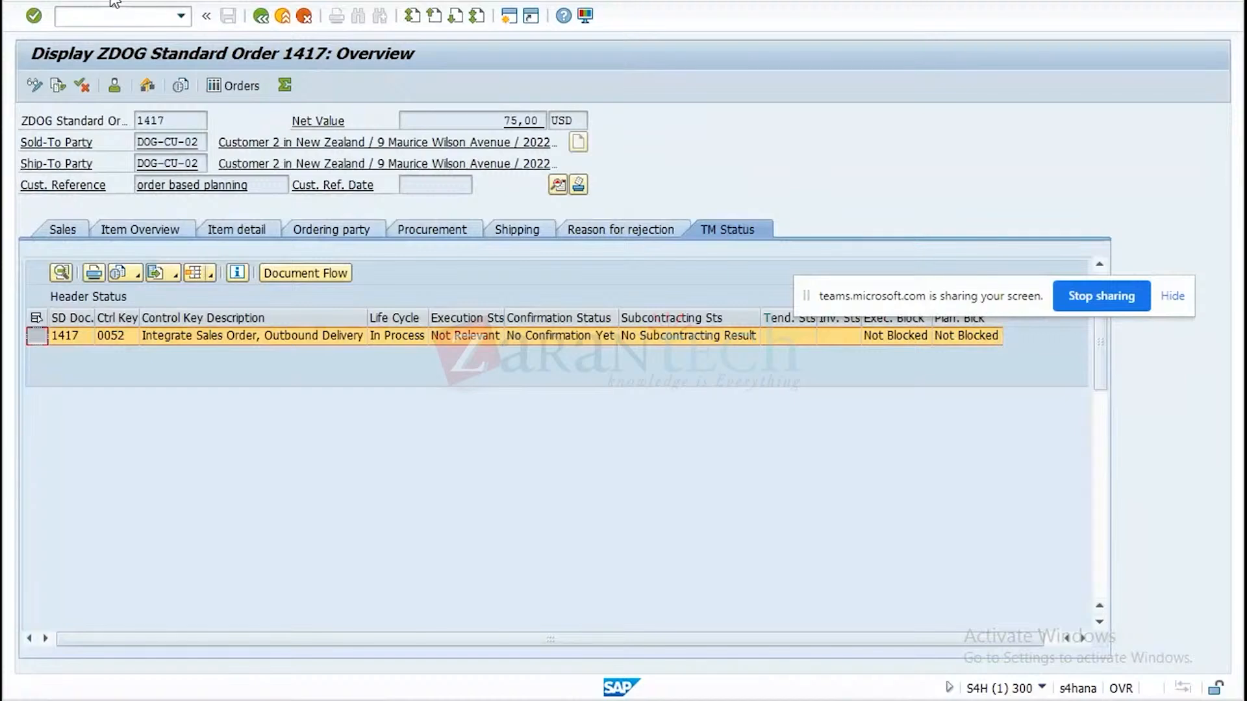
# Create an outbound delivery from the displayed sales order and save it.
pyautogui.click(114, 3)
pyautogui.click(81, 165)
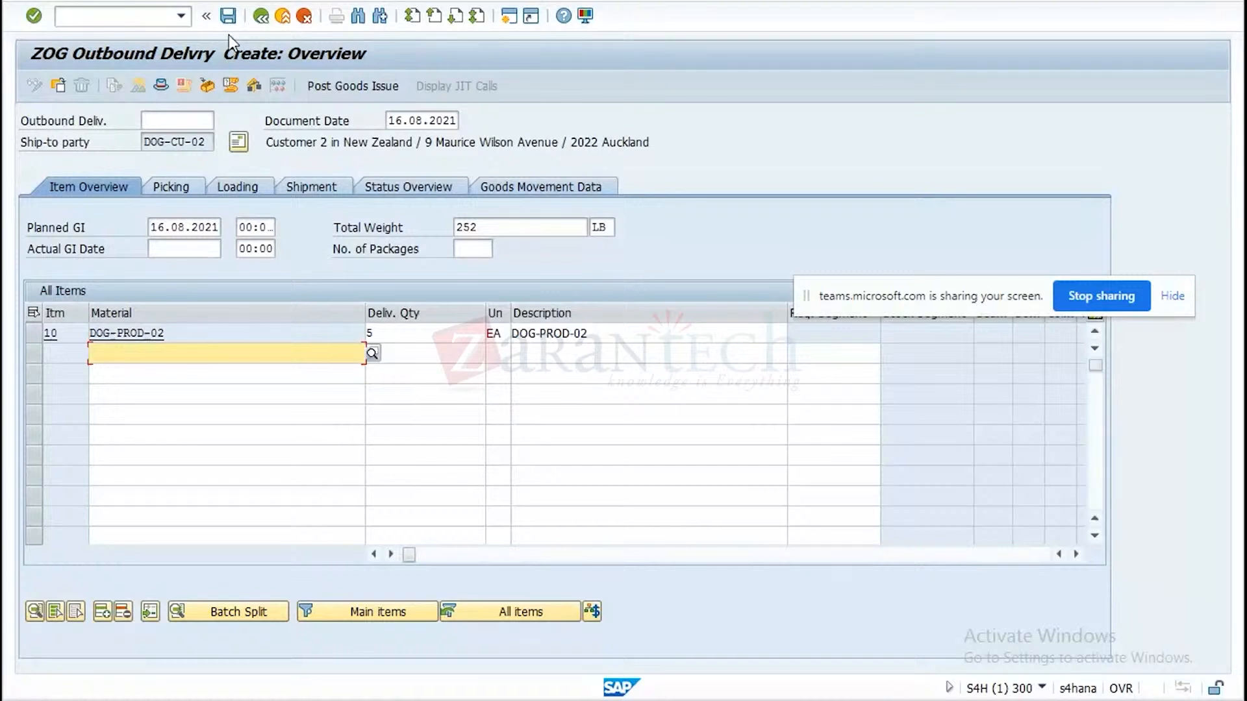
pyautogui.click(228, 17)
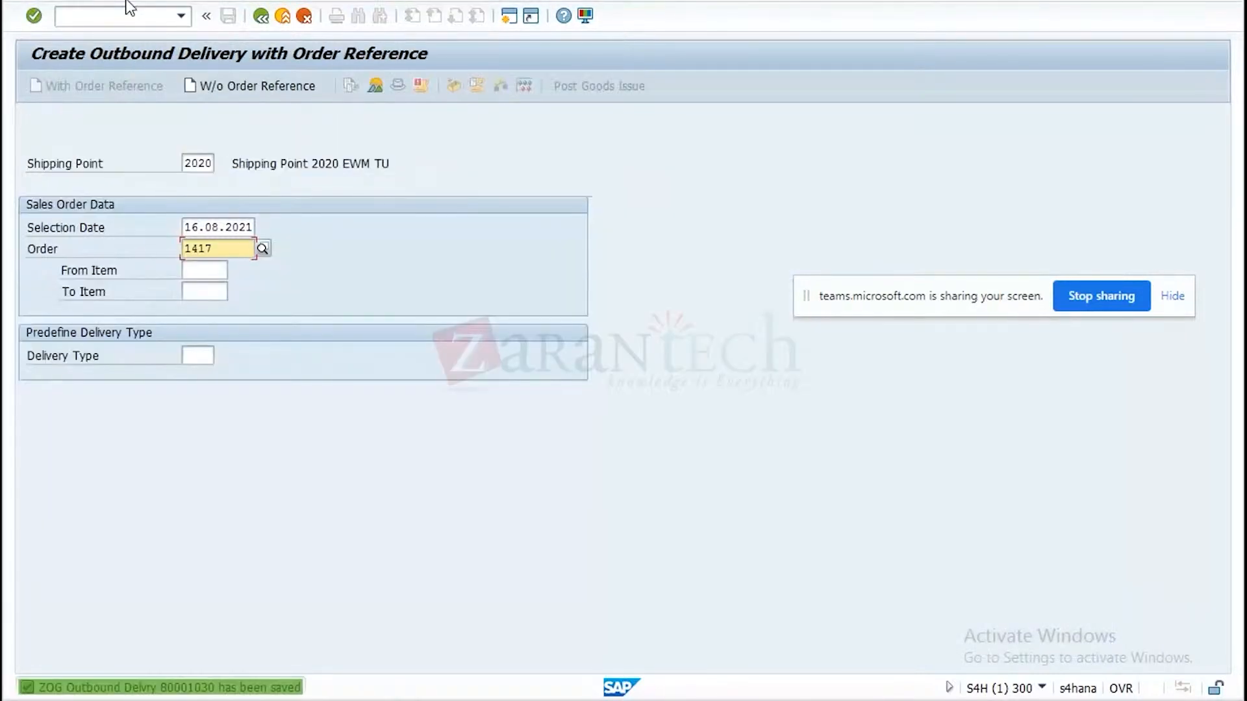
# Open the saved outbound delivery in change mode, examine its TM document flow, and return to the delivery selection.
pyautogui.click(123, 2)
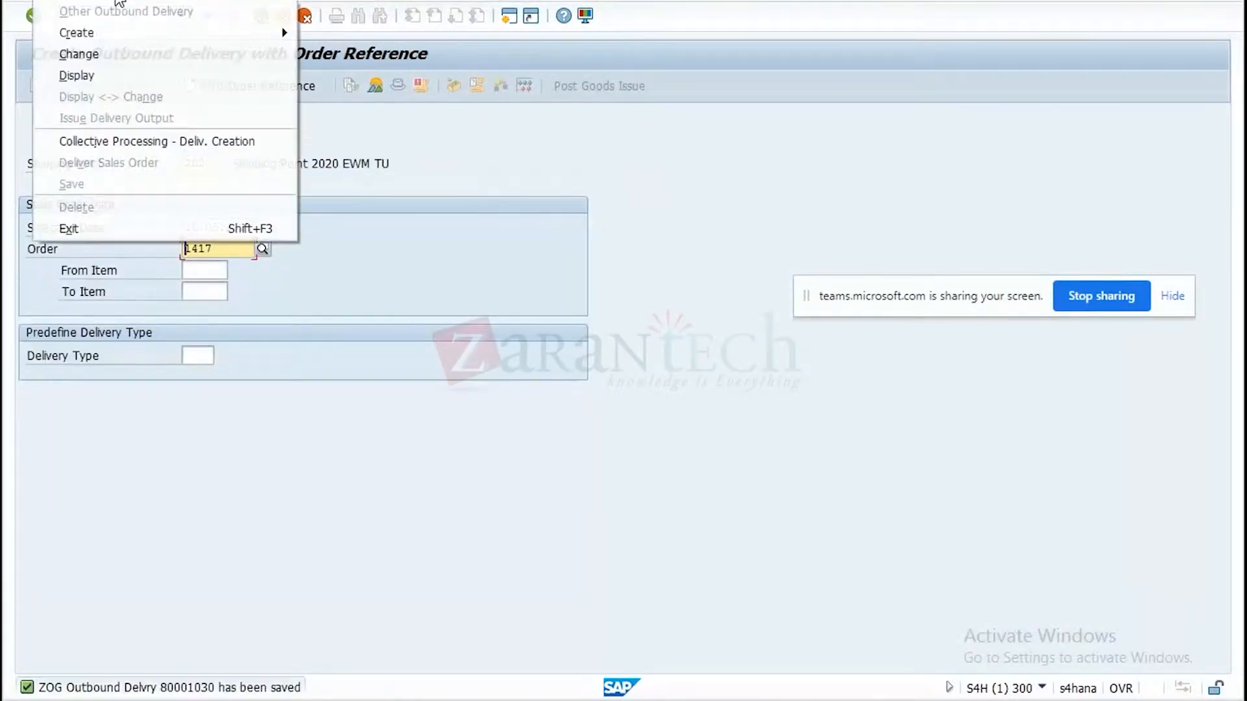
pyautogui.click(103, 50)
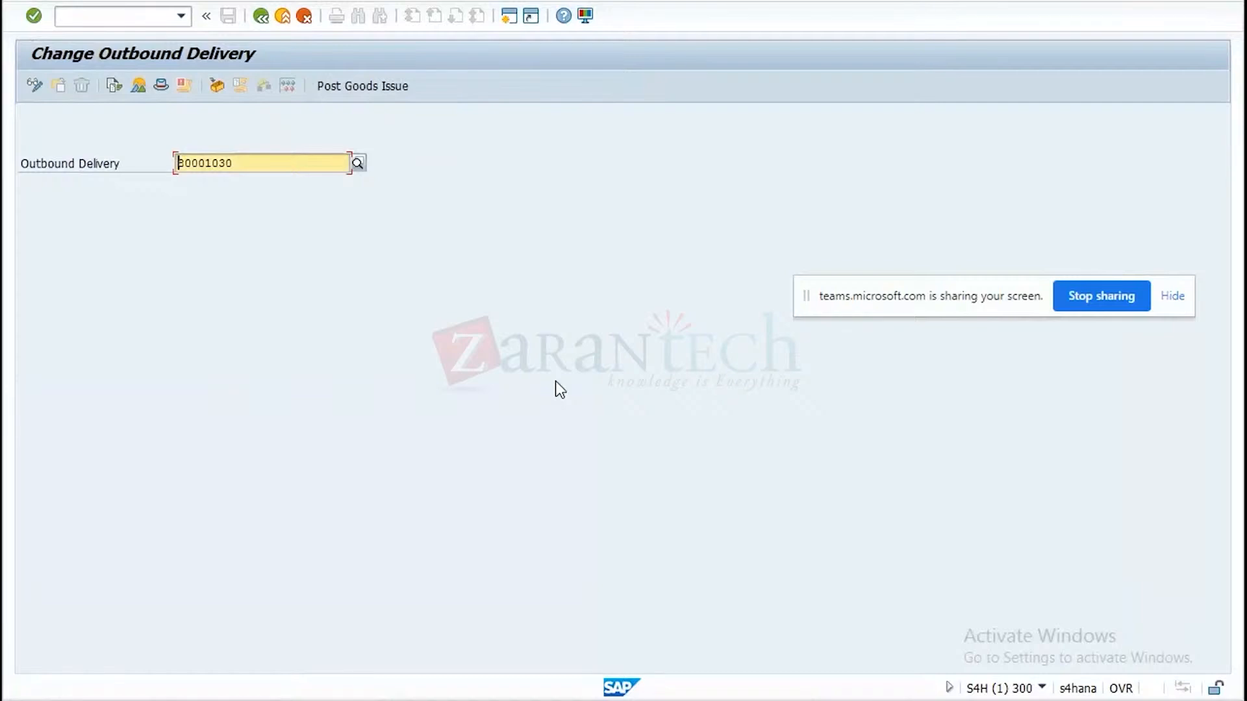
pyautogui.press('Return')
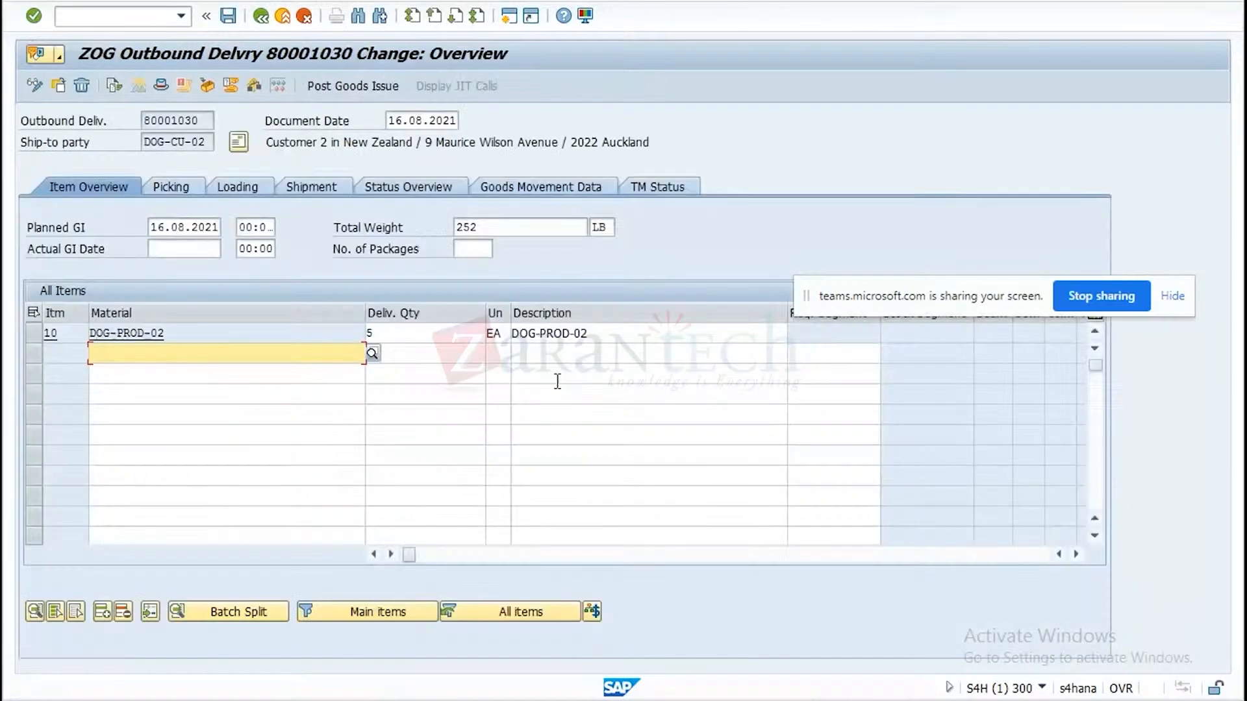
pyautogui.click(661, 185)
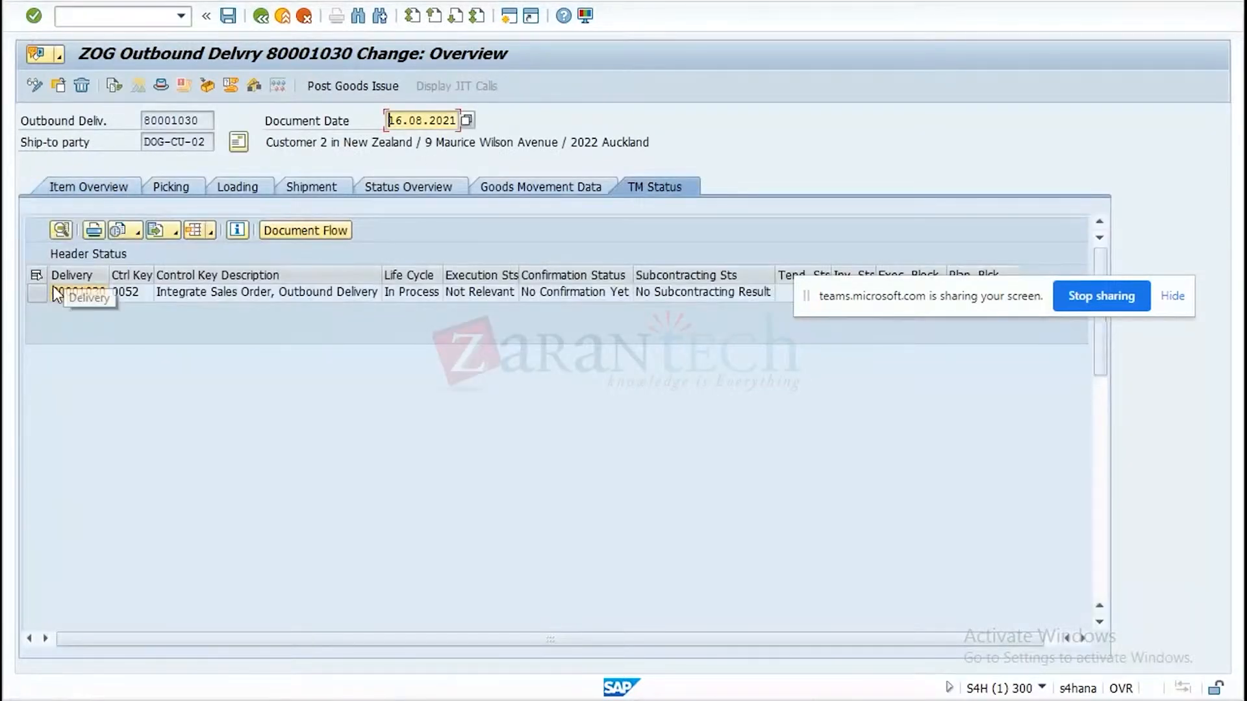
pyautogui.click(37, 293)
pyautogui.click(335, 228)
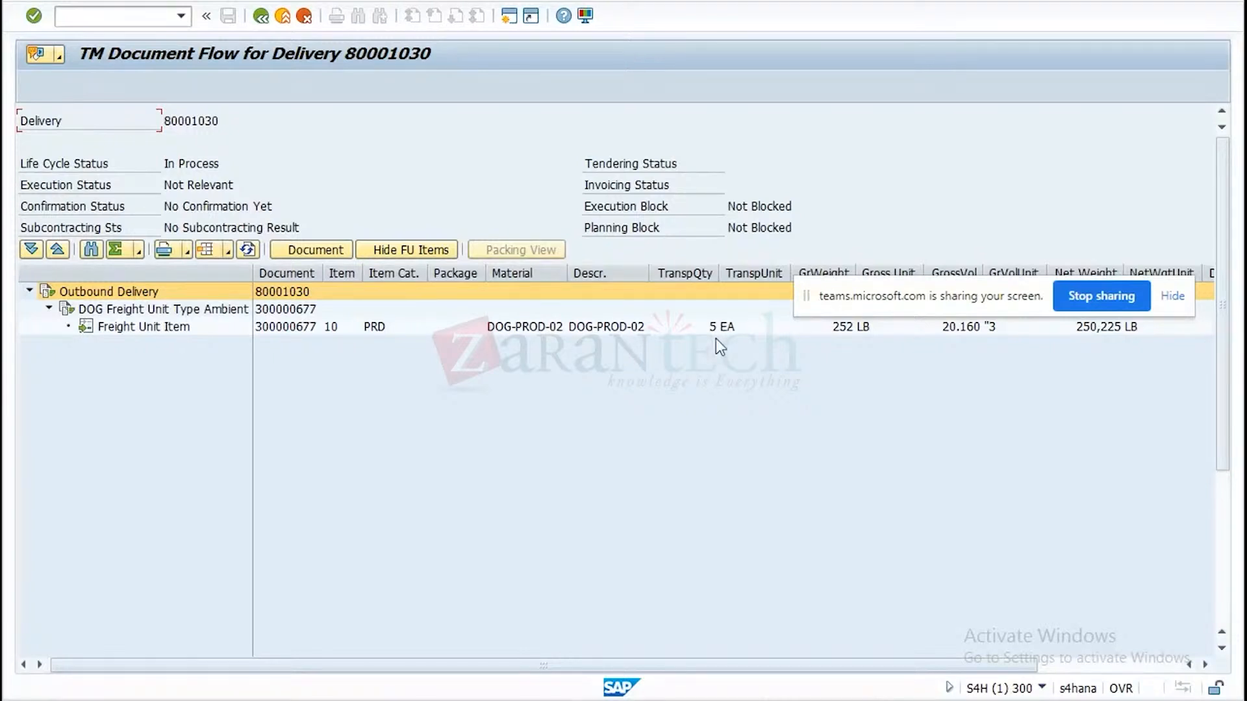
pyautogui.click(261, 17)
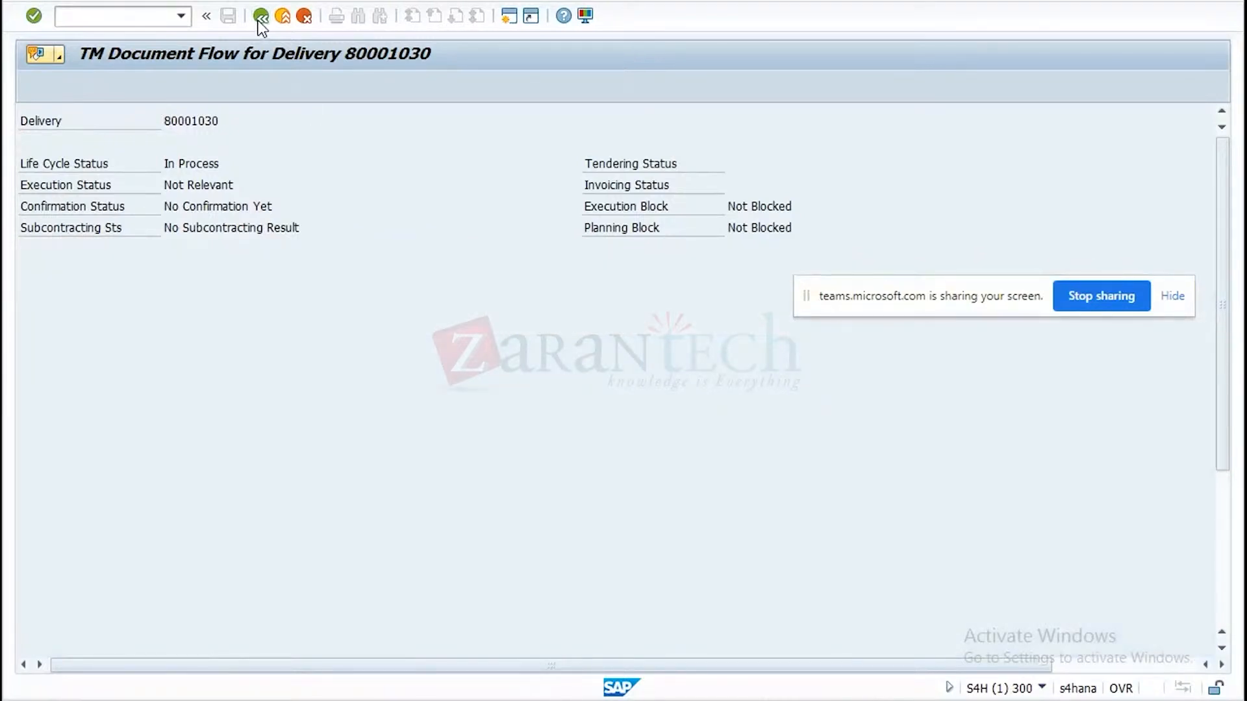
pyautogui.click(259, 18)
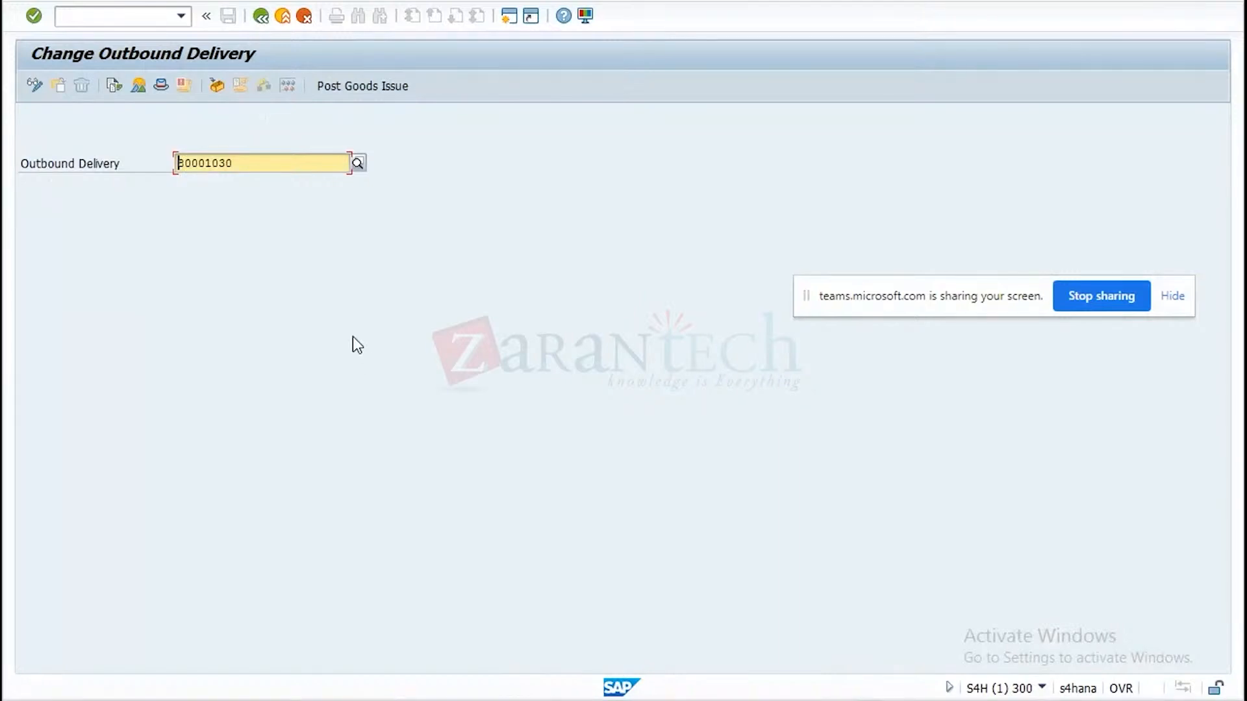
# Reopen the outbound delivery, set the delivery quantity of item 10 to 10 EA, and save it.
pyautogui.press('Return')
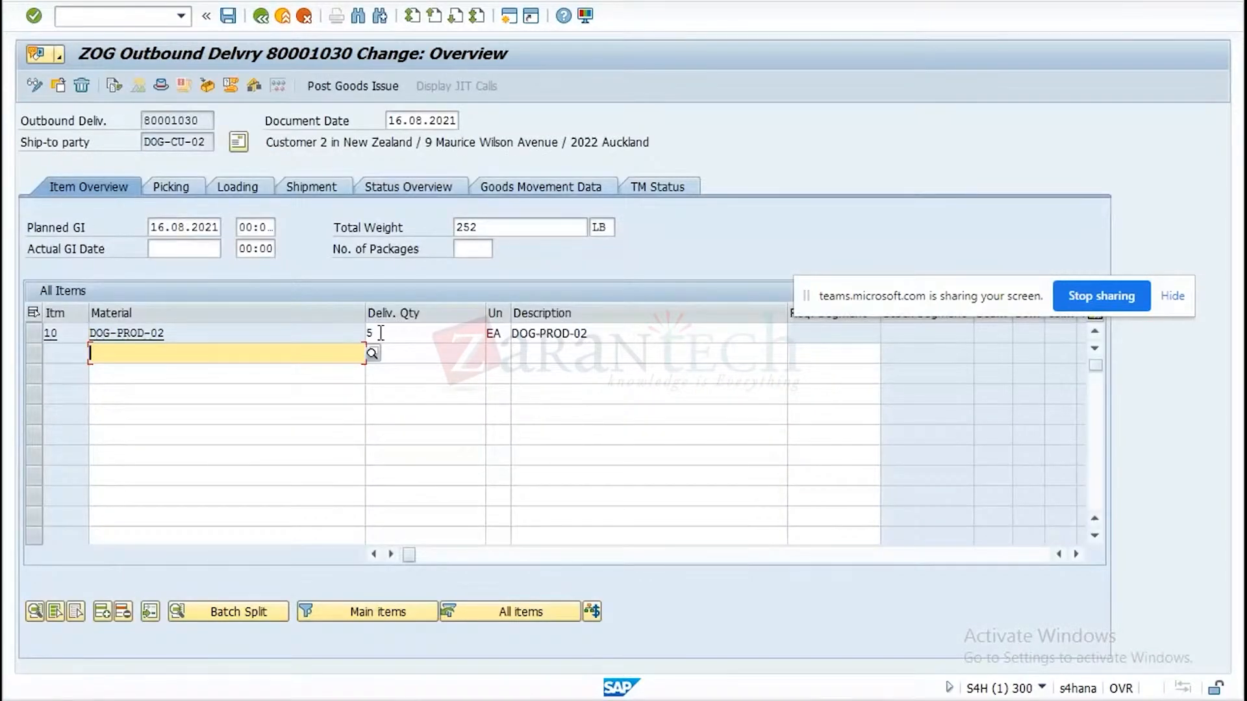
pyautogui.write('1')
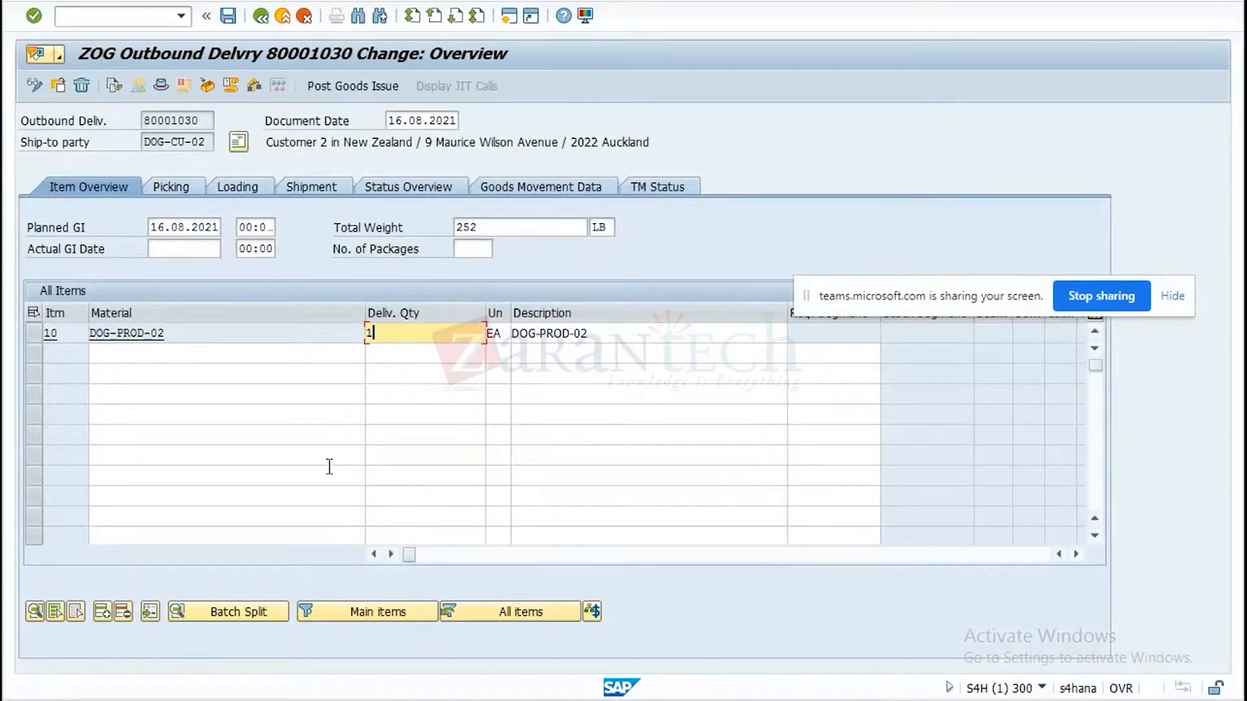
pyautogui.write('0')
pyautogui.press('Return')
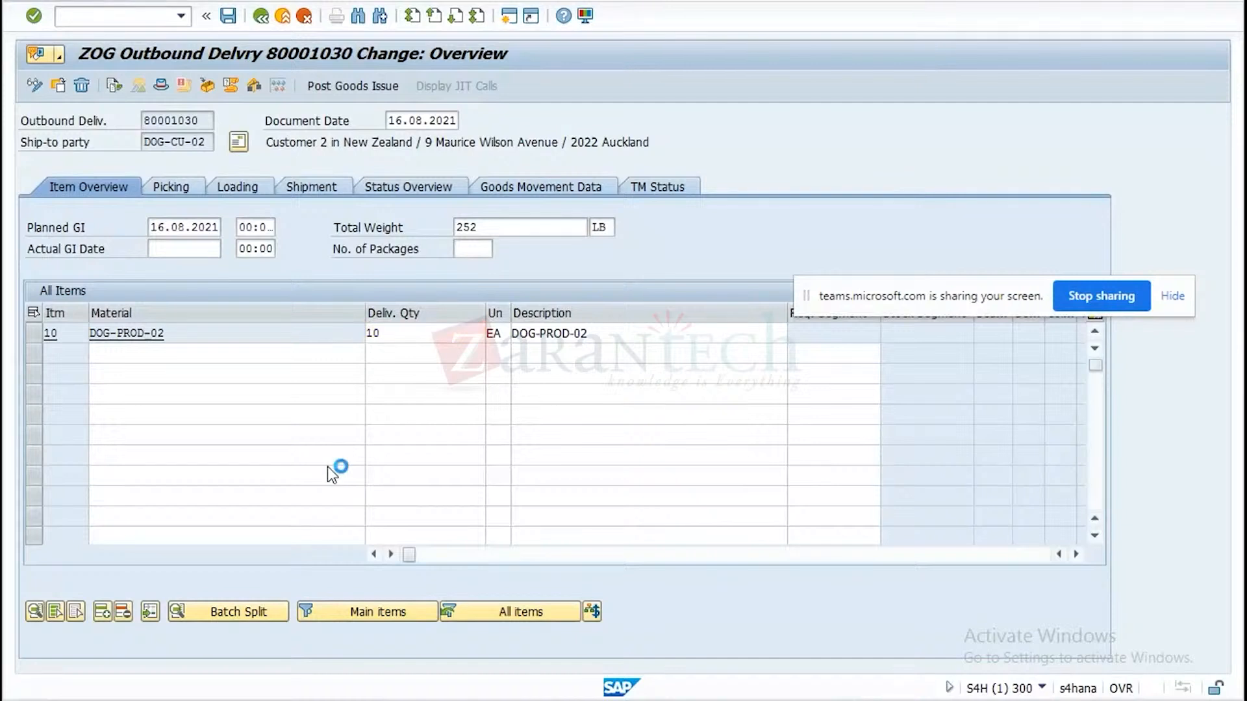
pyautogui.click(224, 21)
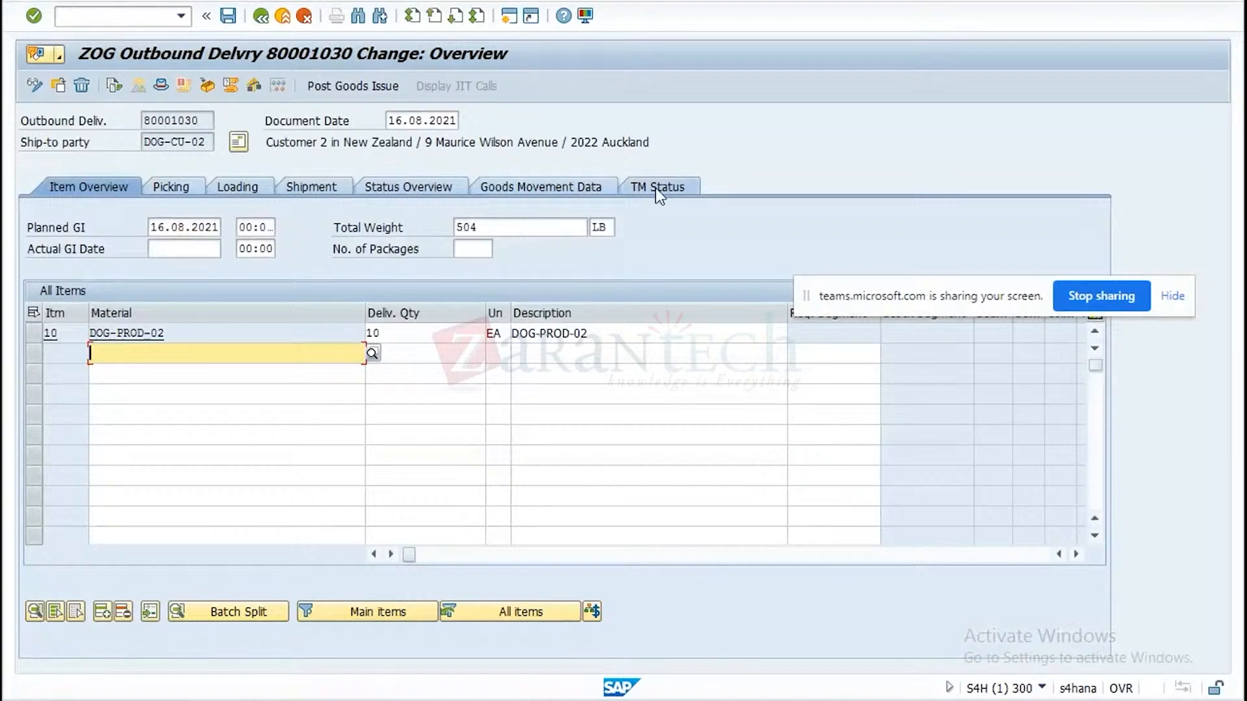
# Examine the freight unit items in the TM document flow of the outbound delivery with the changed quantity.
pyautogui.click(658, 188)
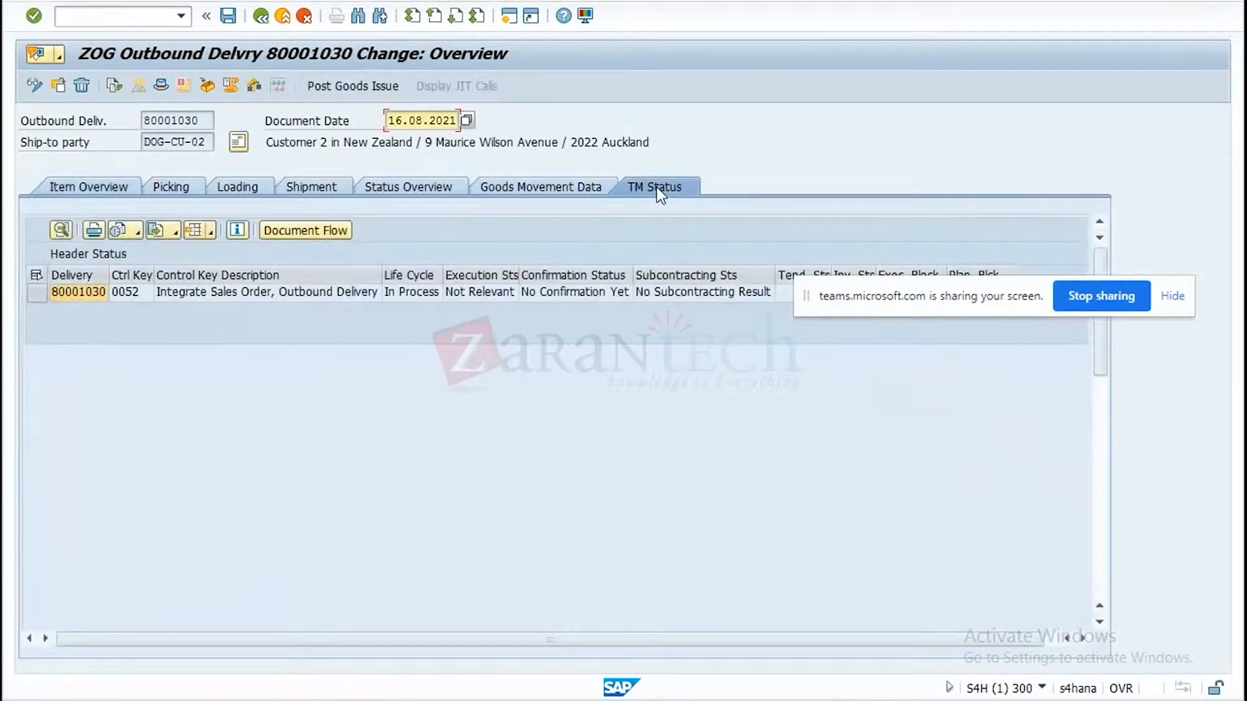
pyautogui.click(36, 293)
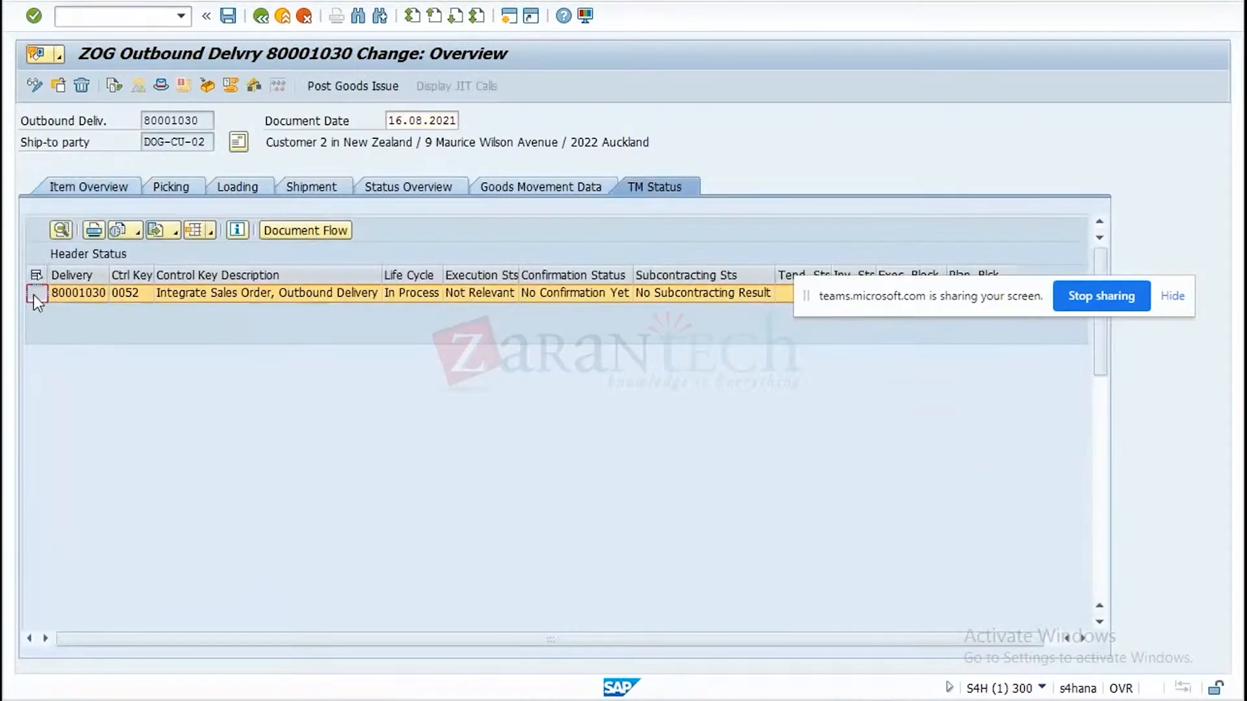
pyautogui.click(326, 228)
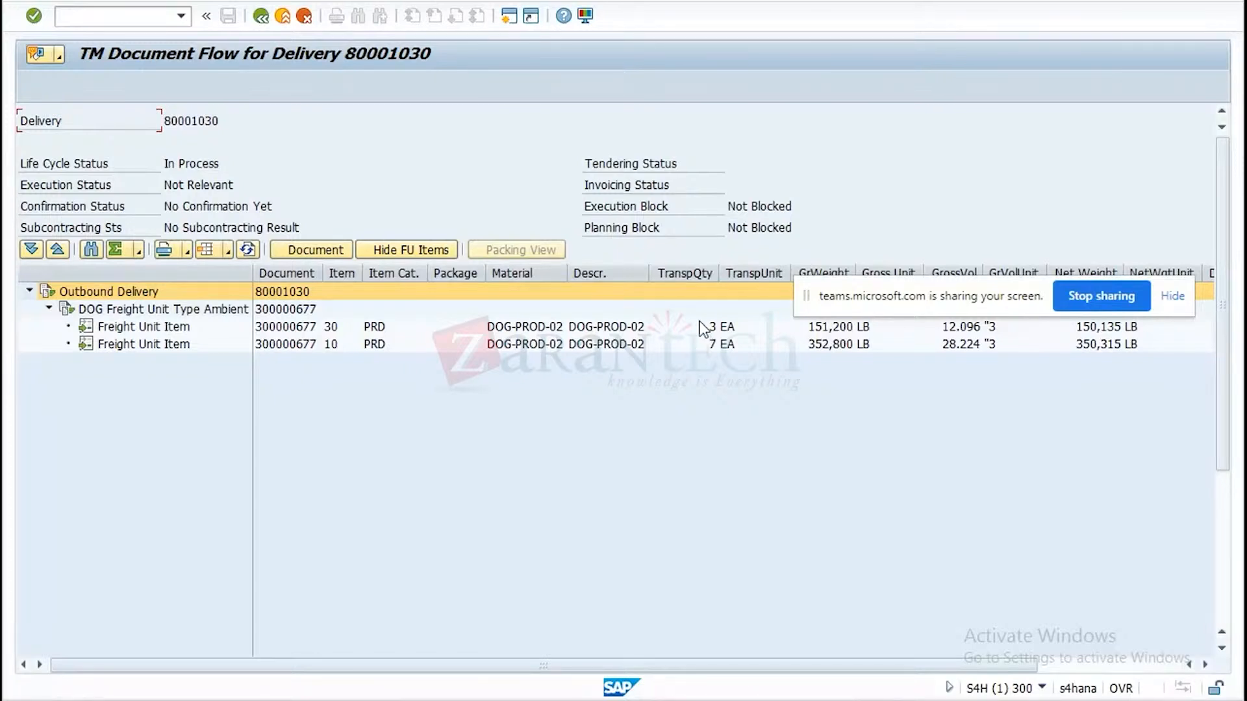
# Leave the delivery's TM document flow and the outbound delivery, returning to SAP Easy Access.
pyautogui.click(261, 17)
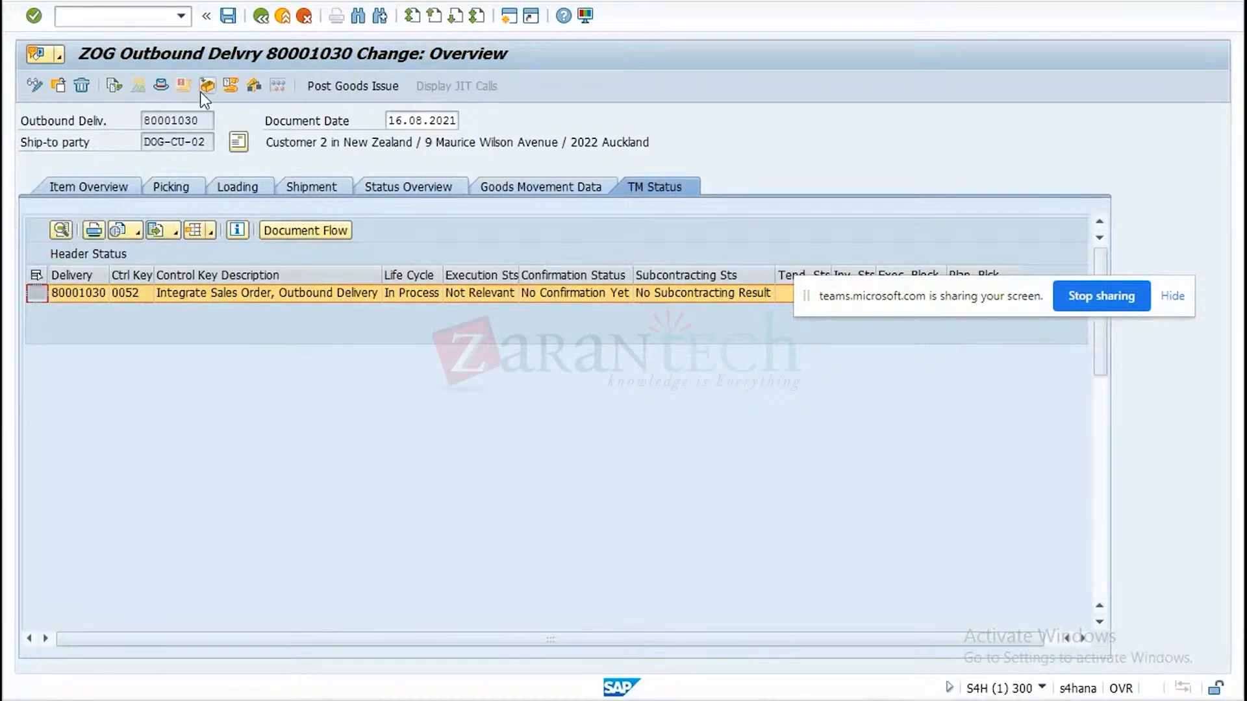
pyautogui.click(259, 22)
pyautogui.click(259, 22)
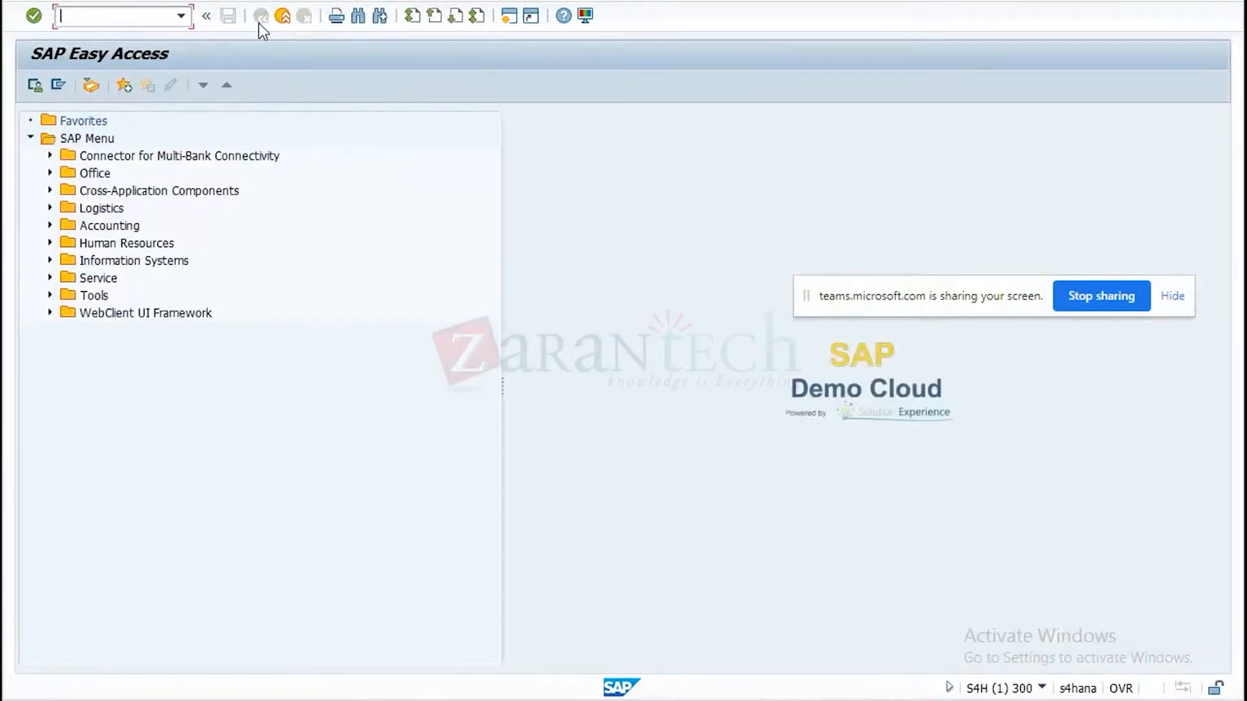
pyautogui.write('va01')
pyautogui.press('Return')
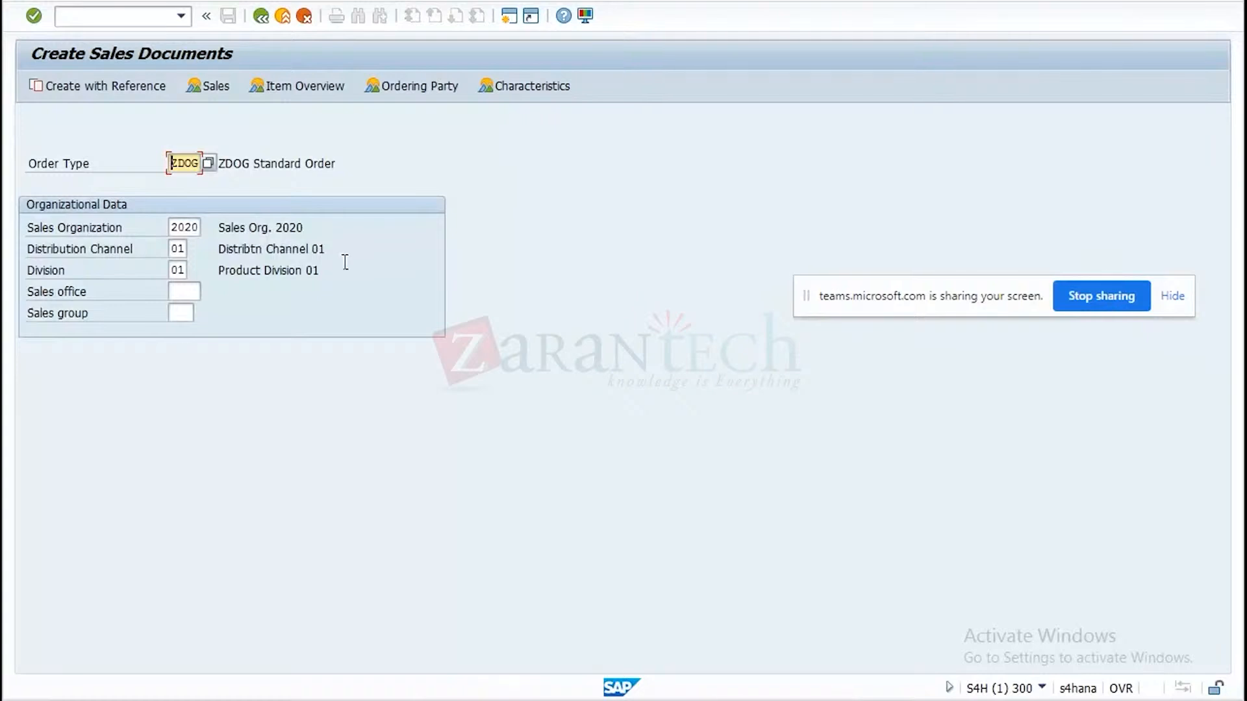
pyautogui.click(262, 18)
# Open the ZDOG sales order in change mode with VA02, set the order quantity of item 10 to 15 EA, and save it.
pyautogui.write('va02')
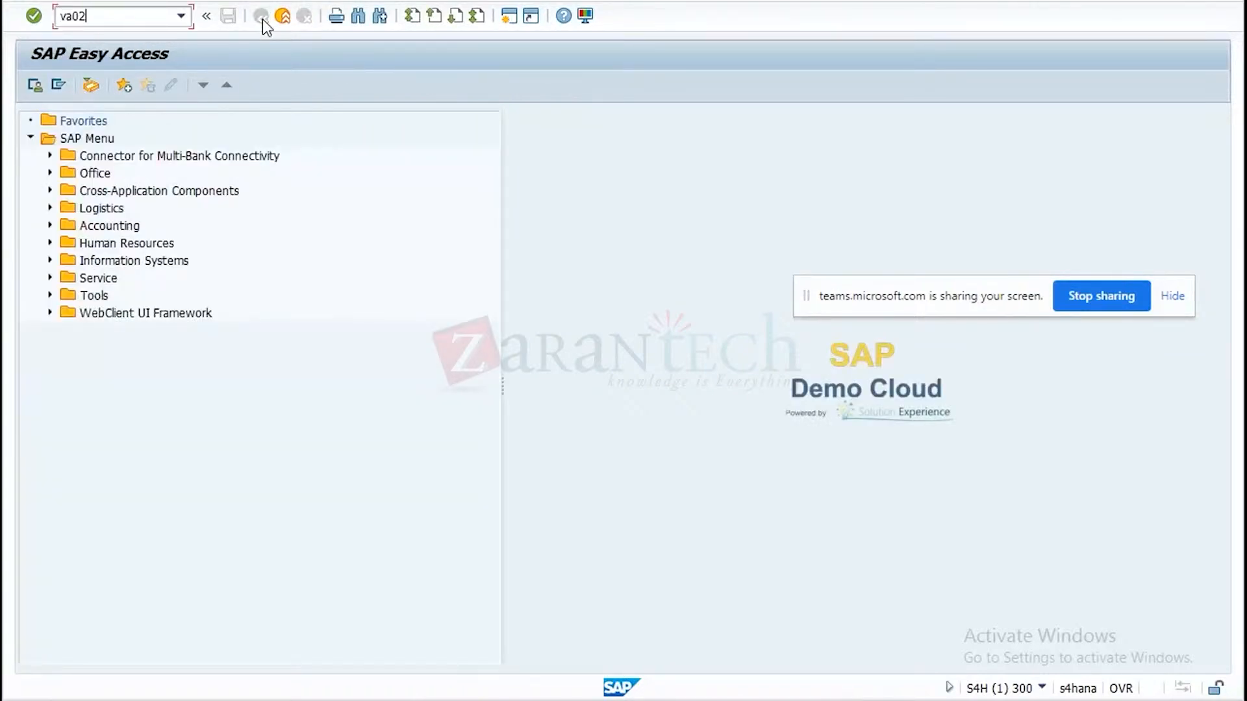
pyautogui.press('Return')
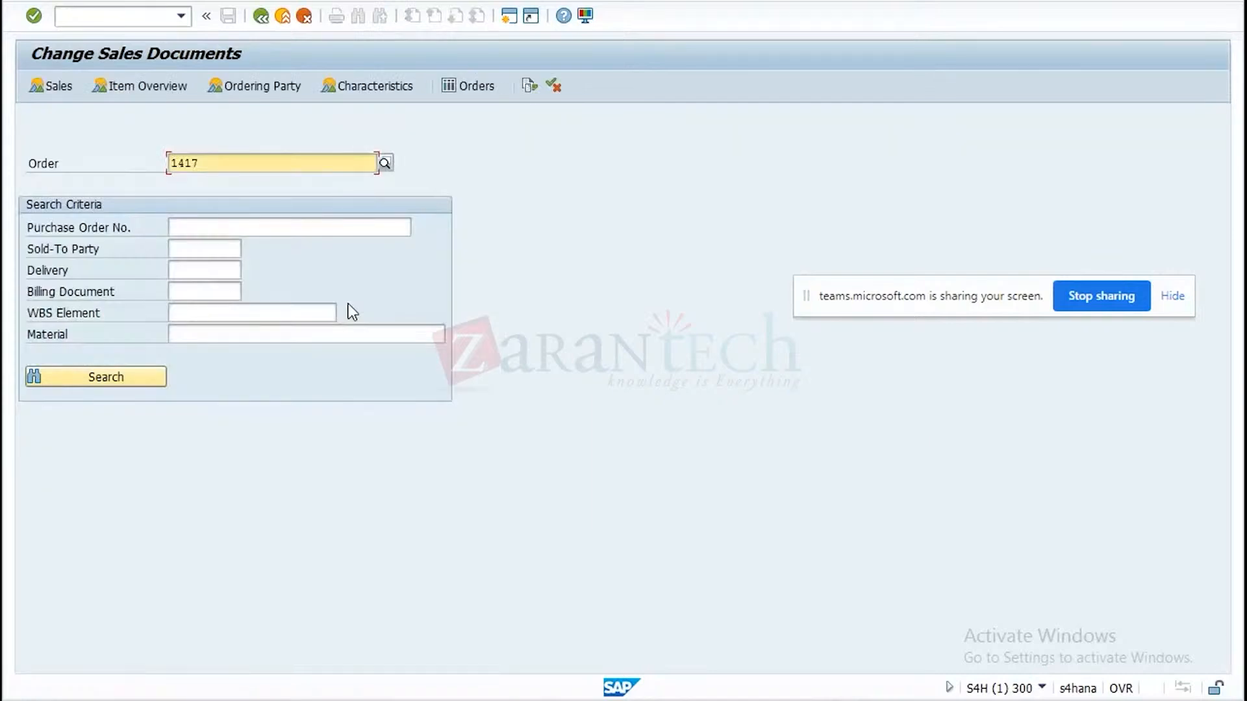
pyautogui.press('Return')
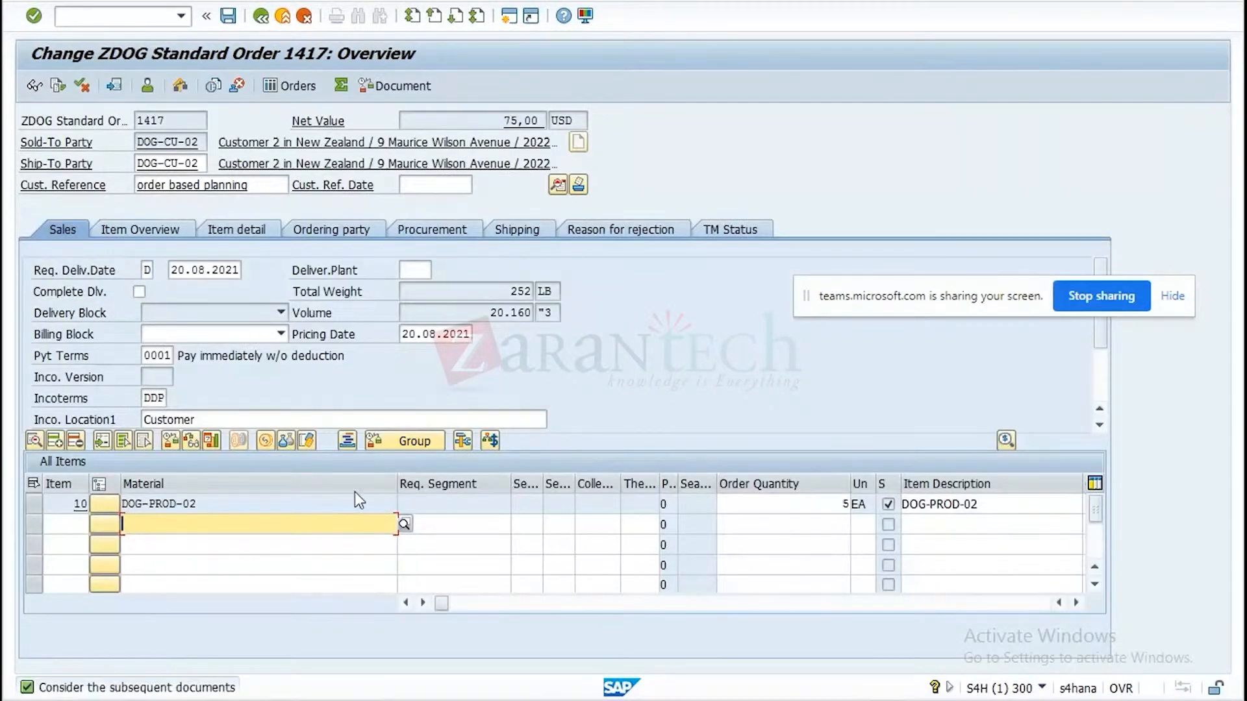
pyautogui.moveTo(823, 504); pyautogui.dragTo(894, 508)
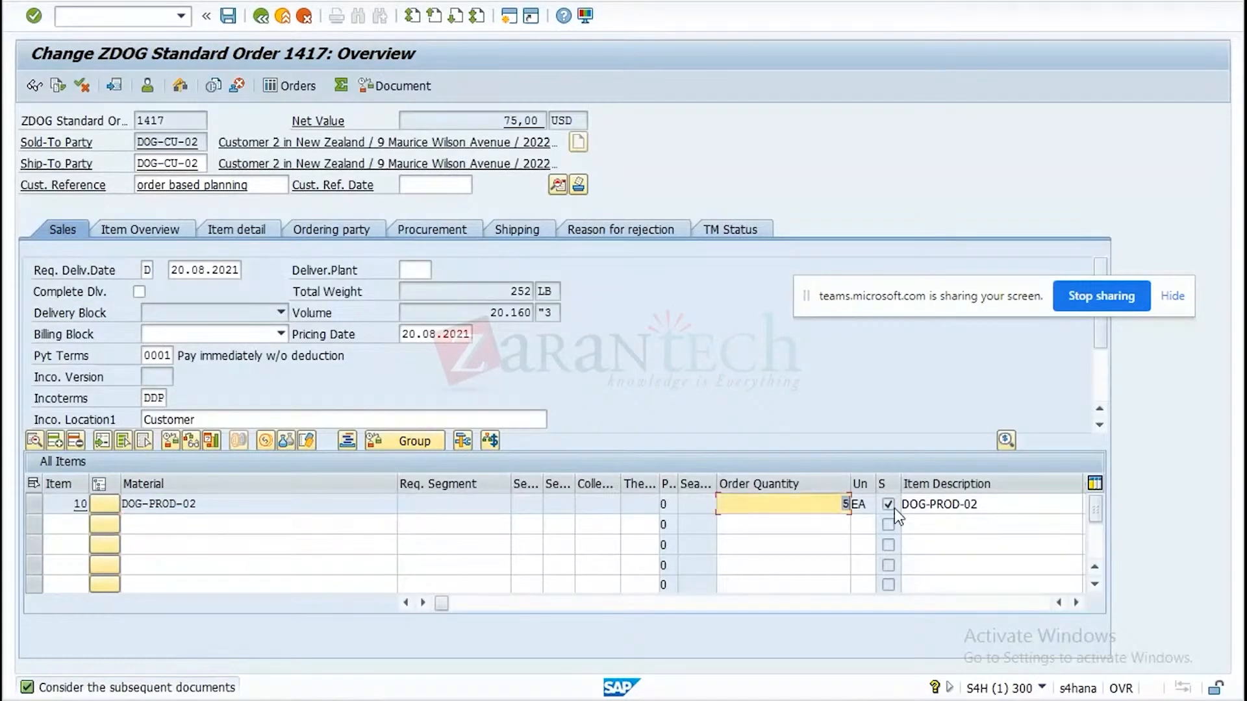
pyautogui.write('15')
pyautogui.press('Return')
pyautogui.press('Return')
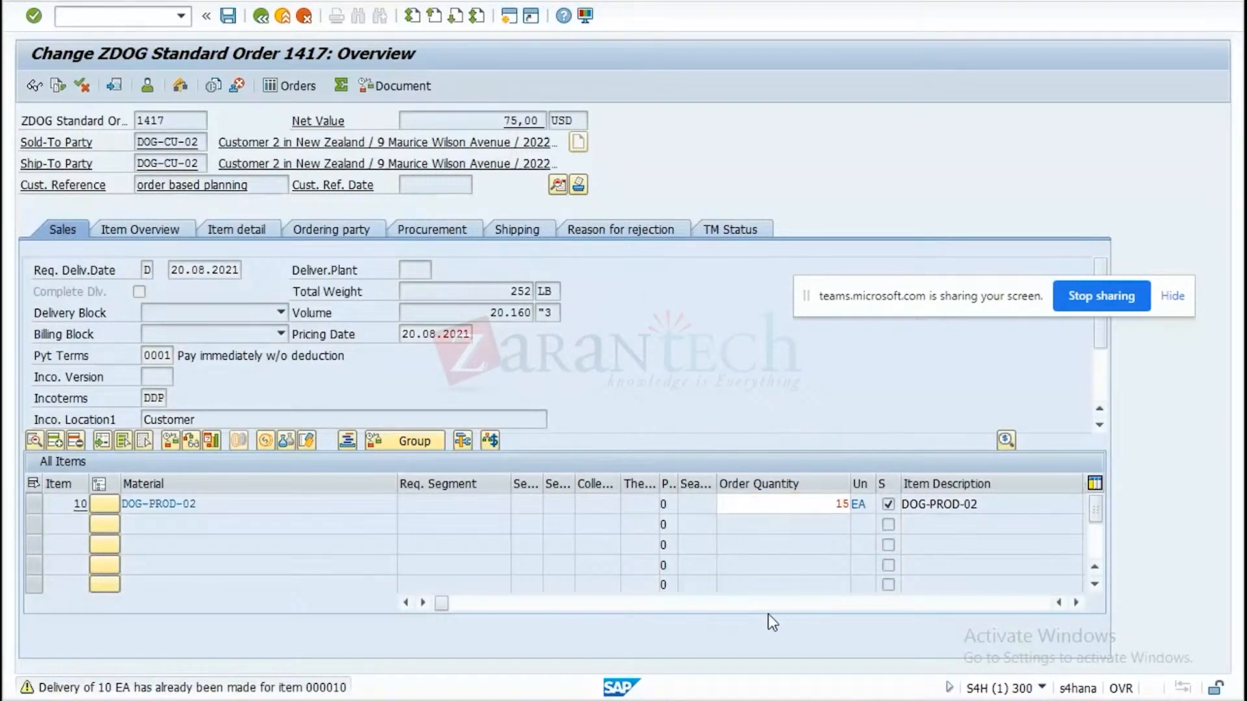
pyautogui.press('Return')
pyautogui.click(228, 16)
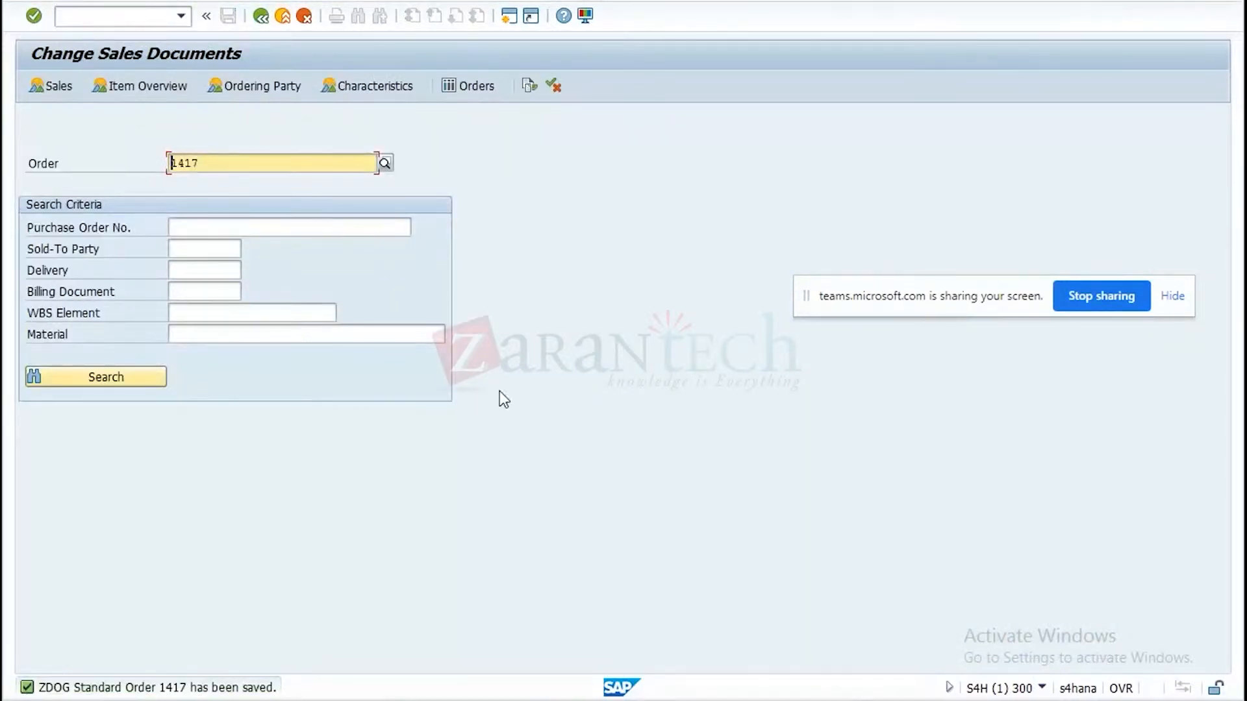
# Reopen the changed sales order, create another outbound delivery from it for the remaining quantity, and save the delivery.
pyautogui.press('Return')
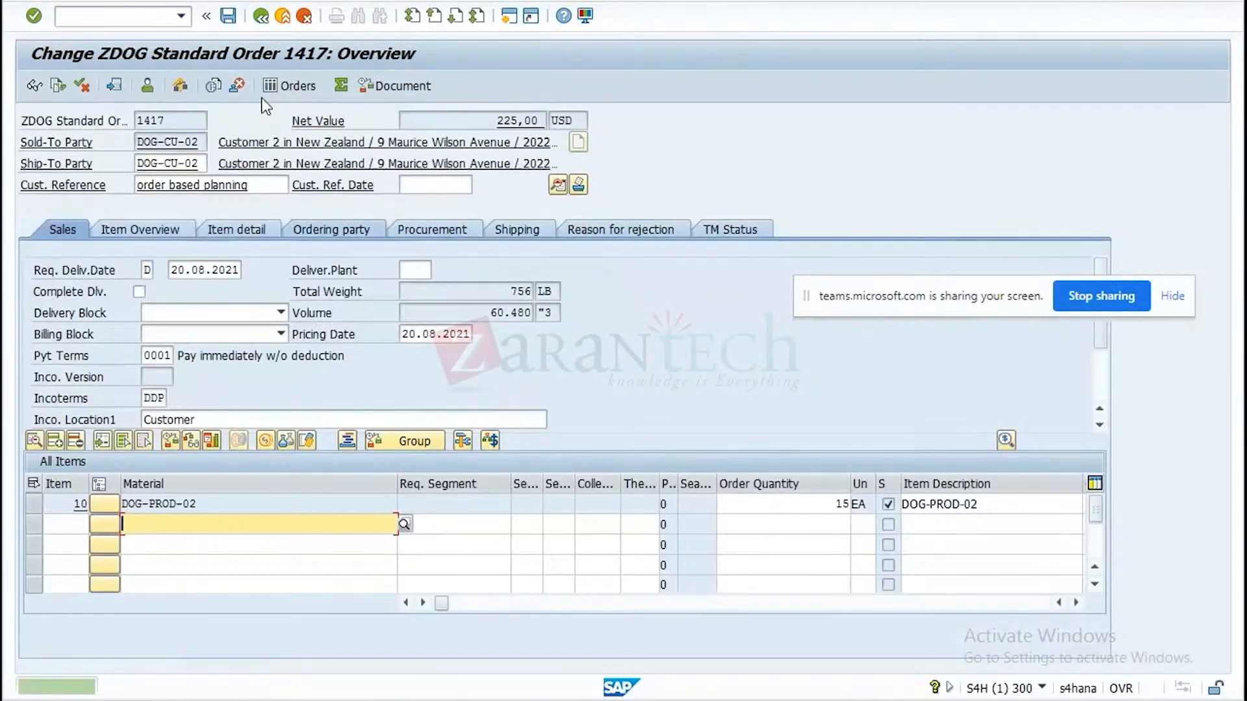
pyautogui.click(104, 2)
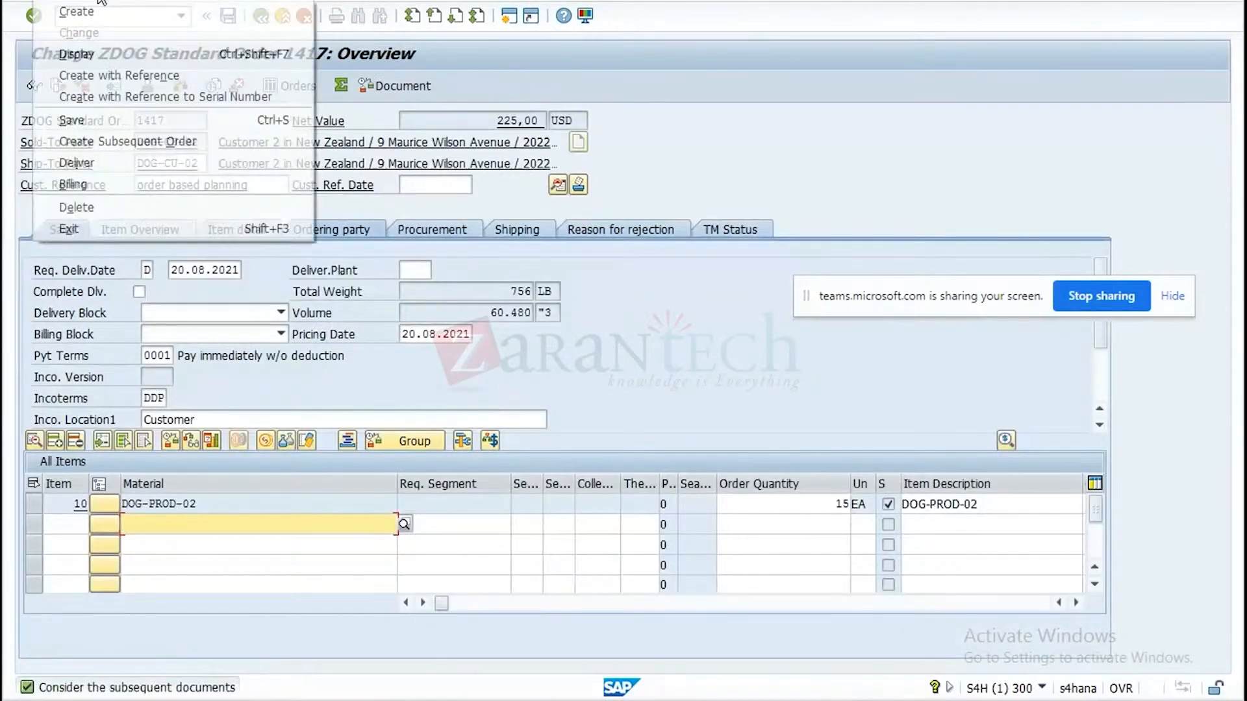
pyautogui.click(89, 161)
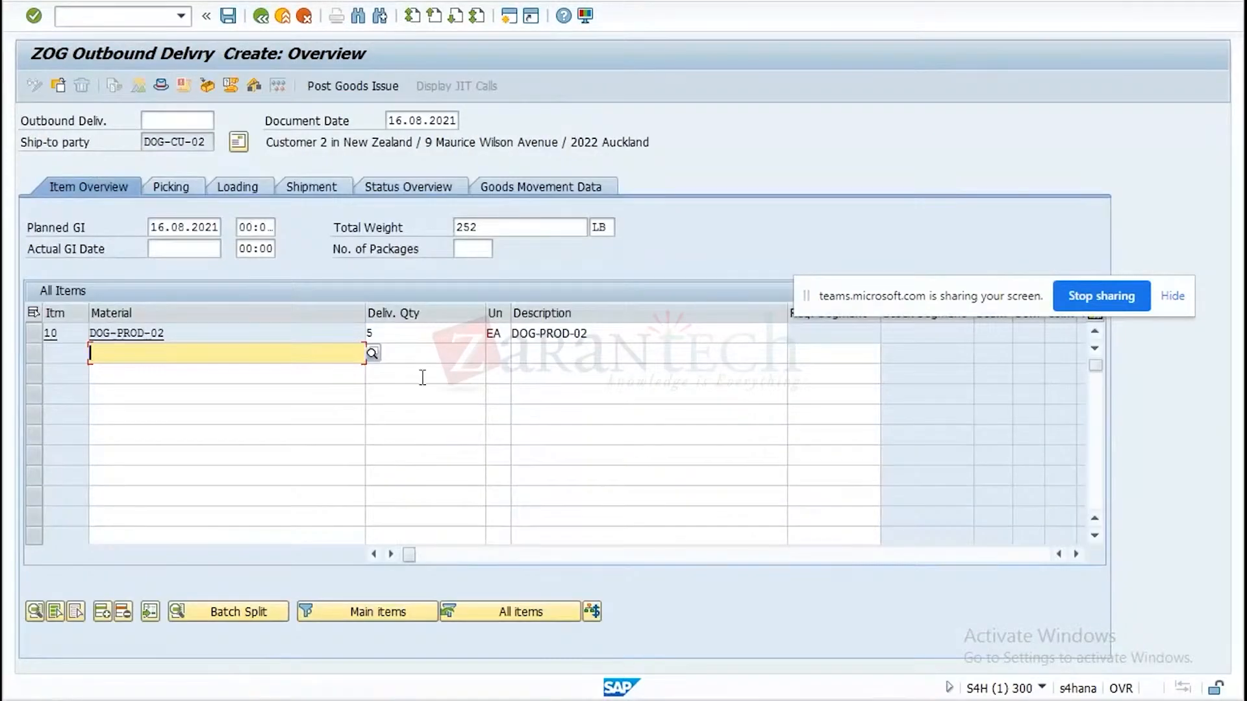
pyautogui.click(229, 17)
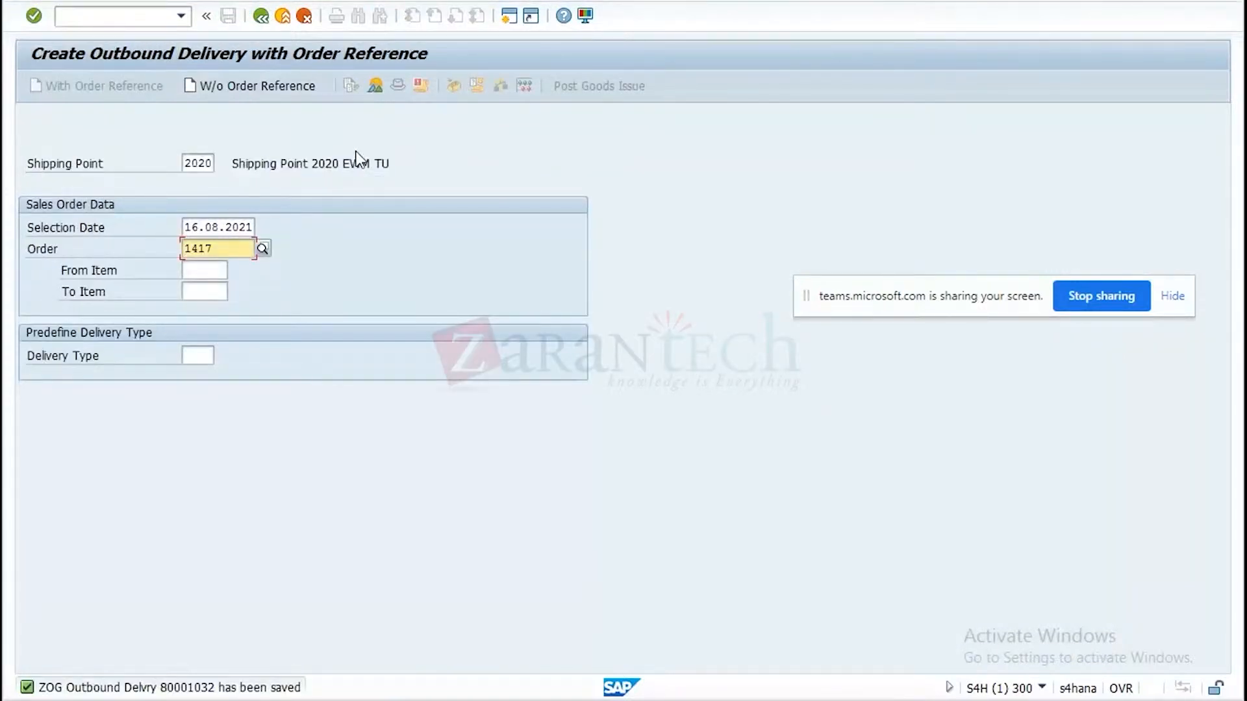
# Display the newly saved outbound delivery and examine the freight unit item in its TM document flow.
pyautogui.click(116, 4)
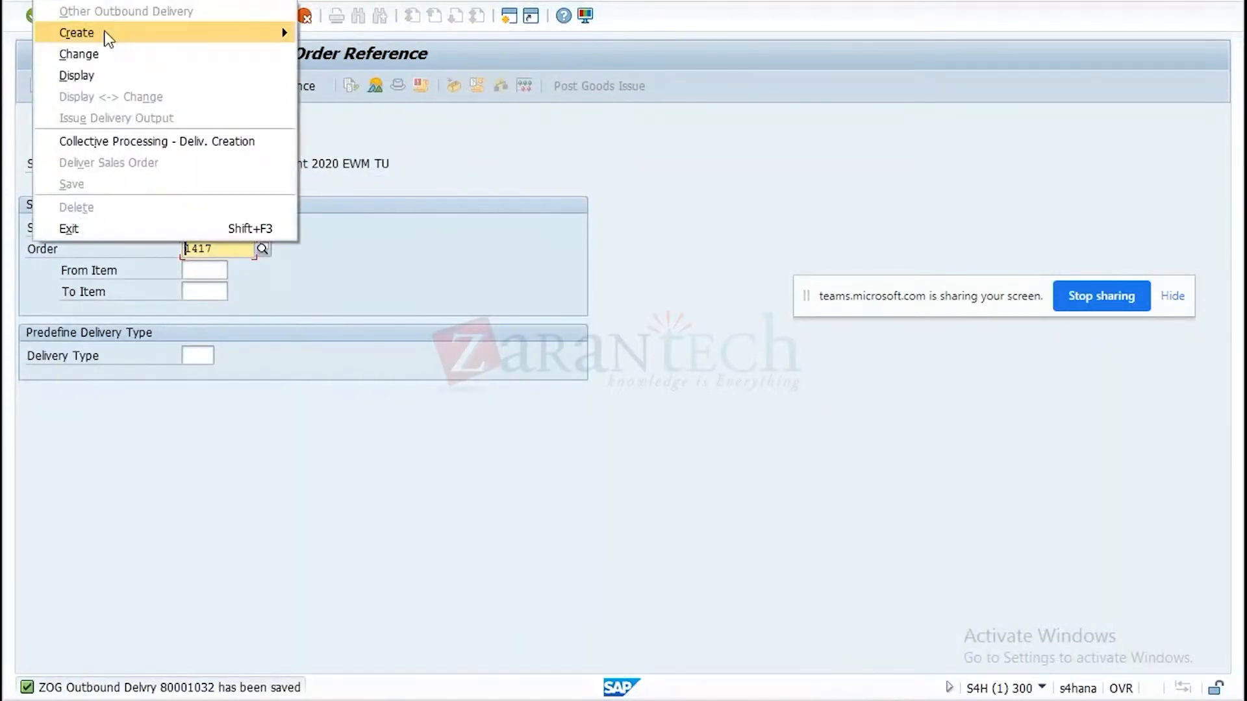
pyautogui.click(101, 74)
pyautogui.press('Return')
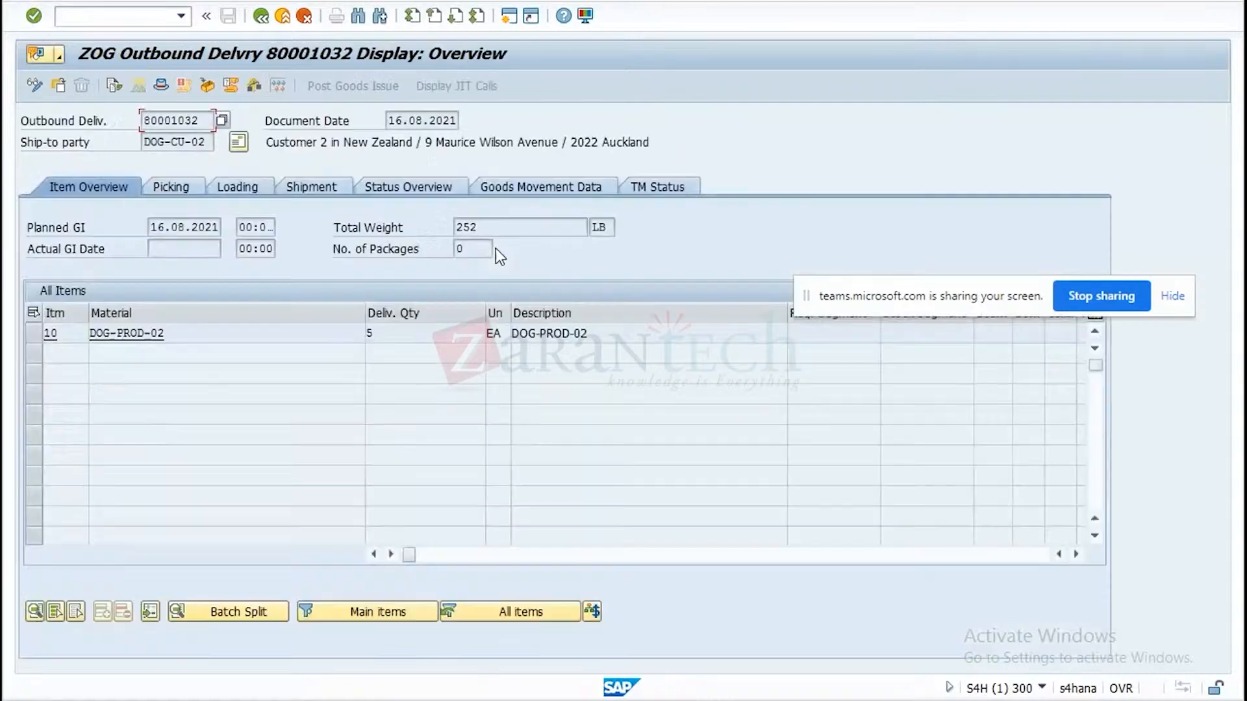
pyautogui.click(665, 183)
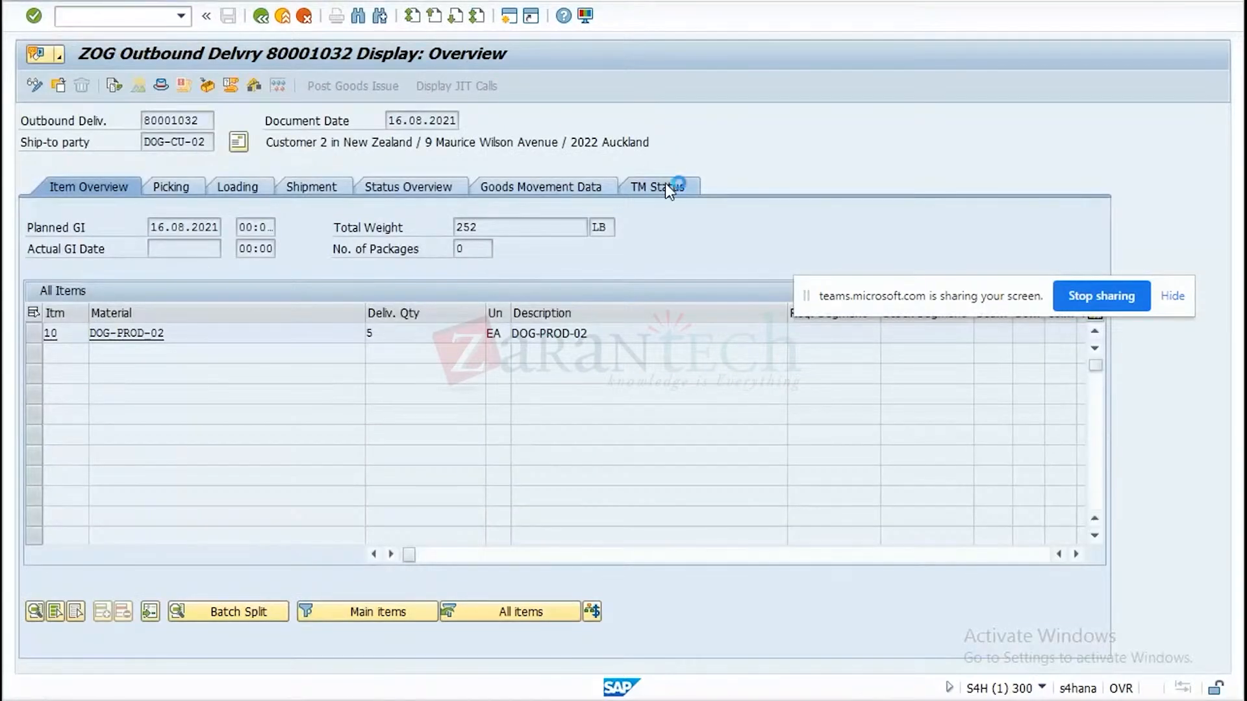
pyautogui.click(35, 294)
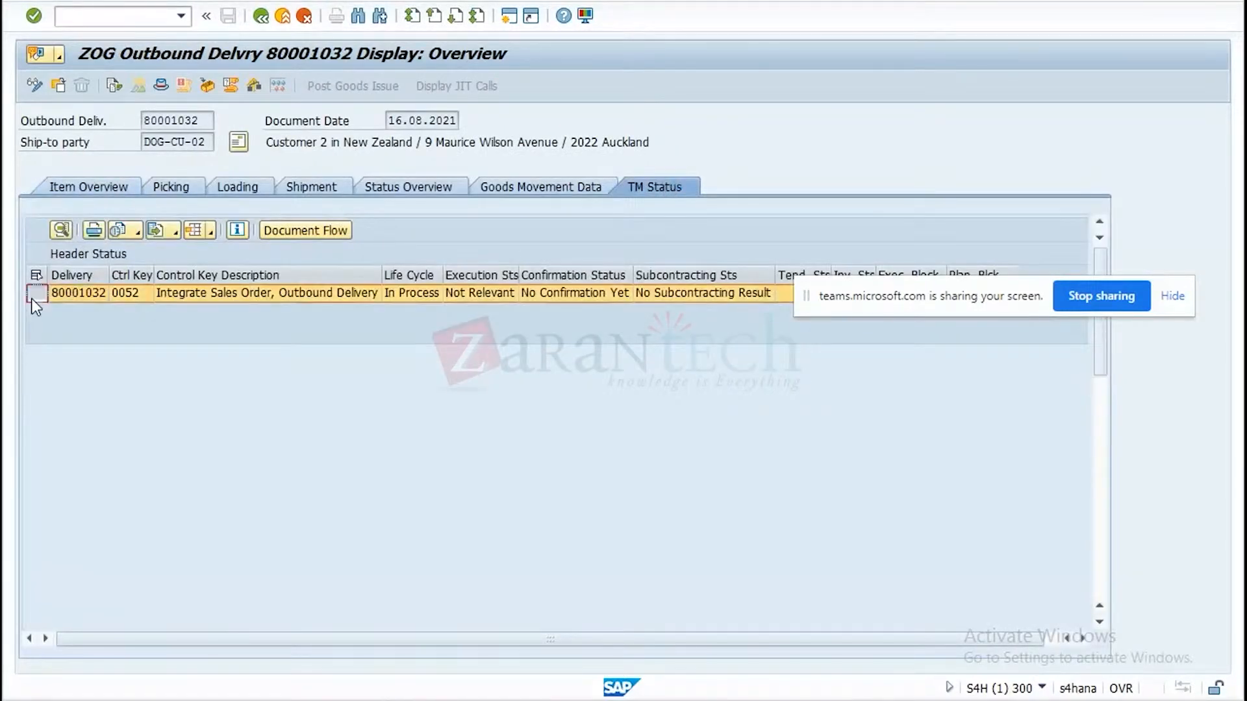
pyautogui.click(309, 232)
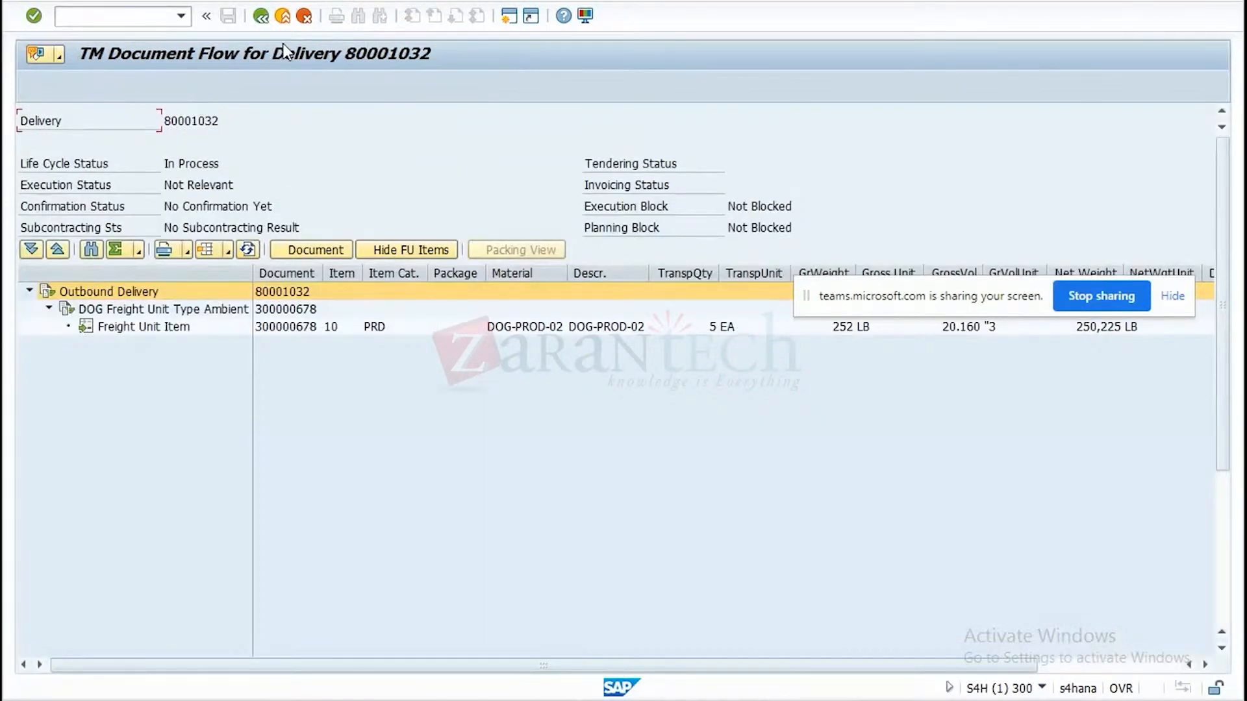
pyautogui.click(266, 18)
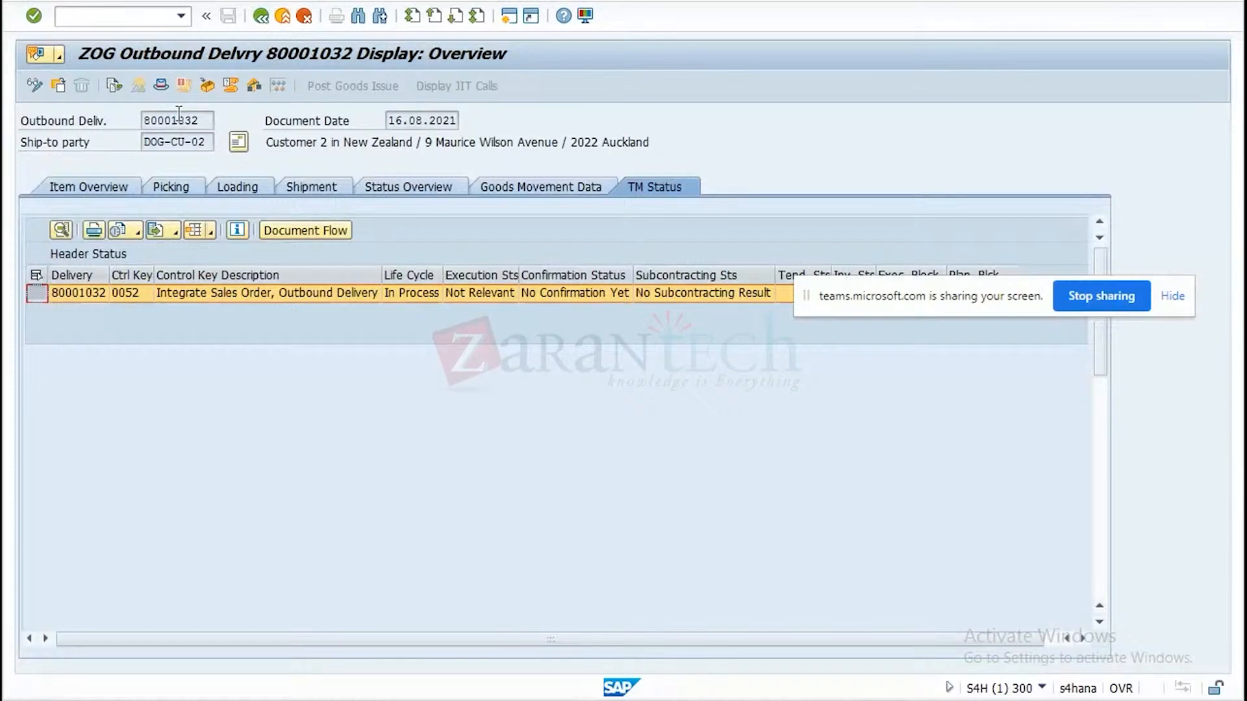
# Display the ZDOG sales order from the delivery's document flow and examine all its deliveries and freight units in the TM document flow.
pyautogui.click(113, 85)
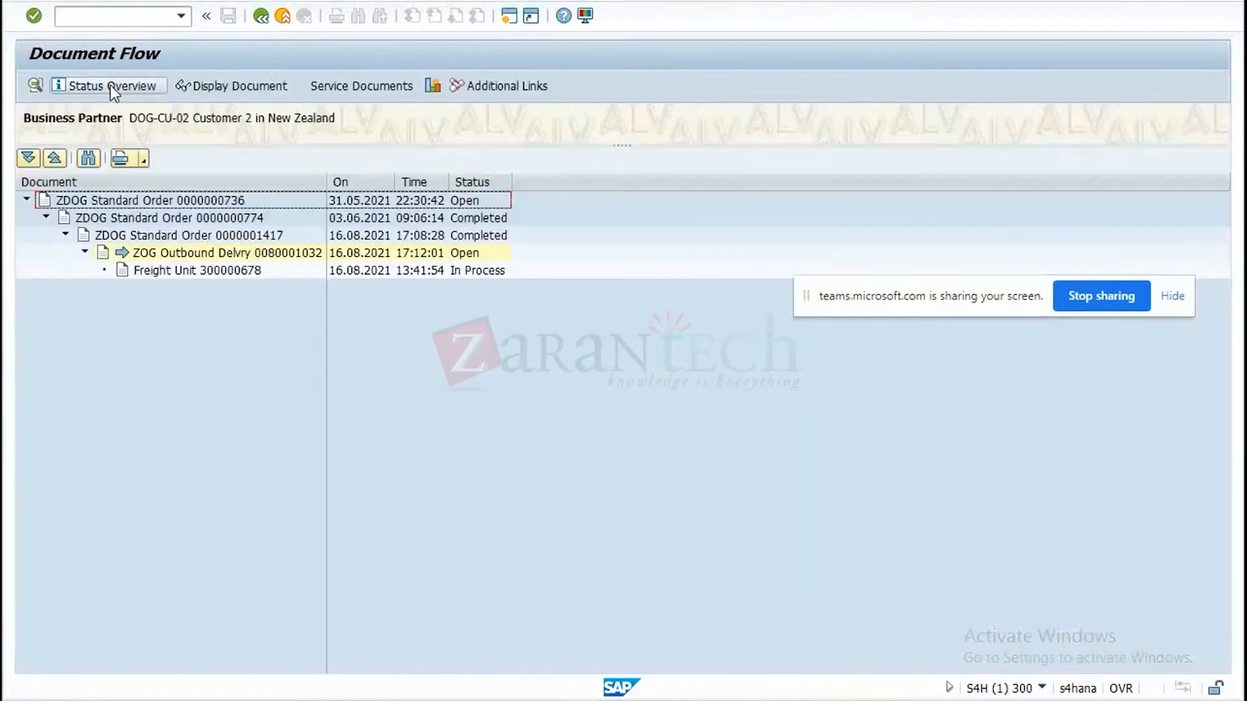
pyautogui.click(216, 237)
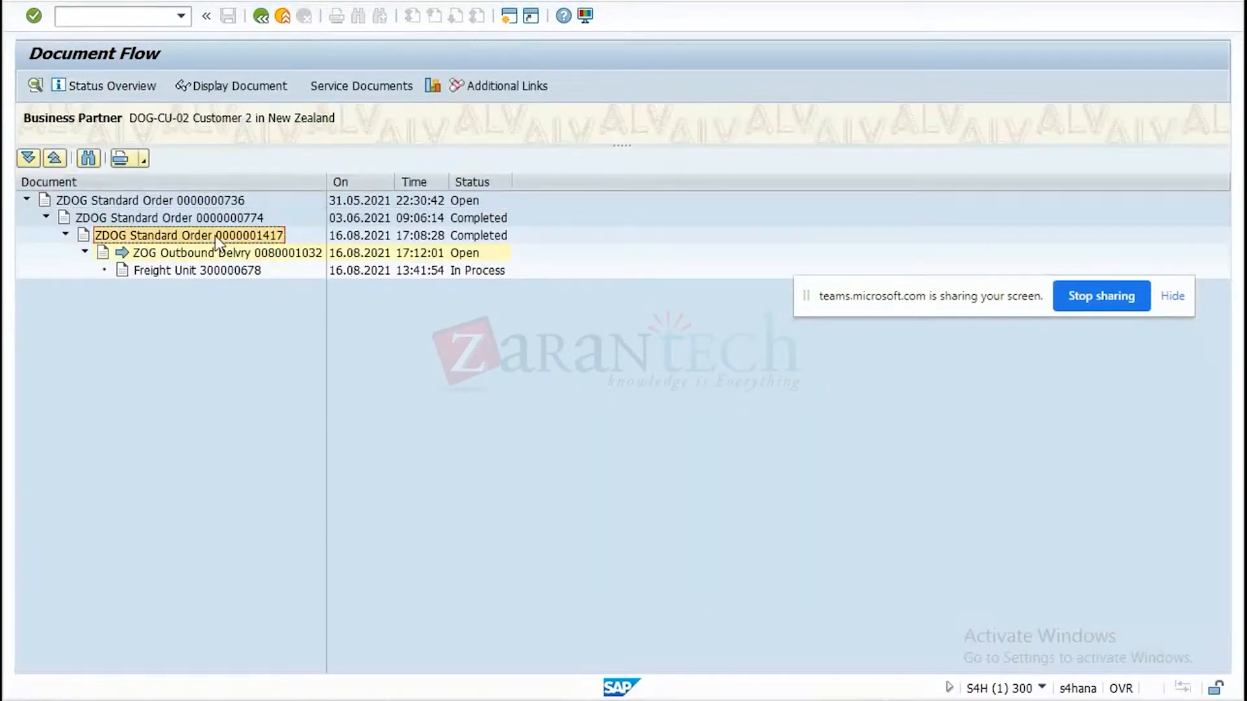
pyautogui.click(266, 90)
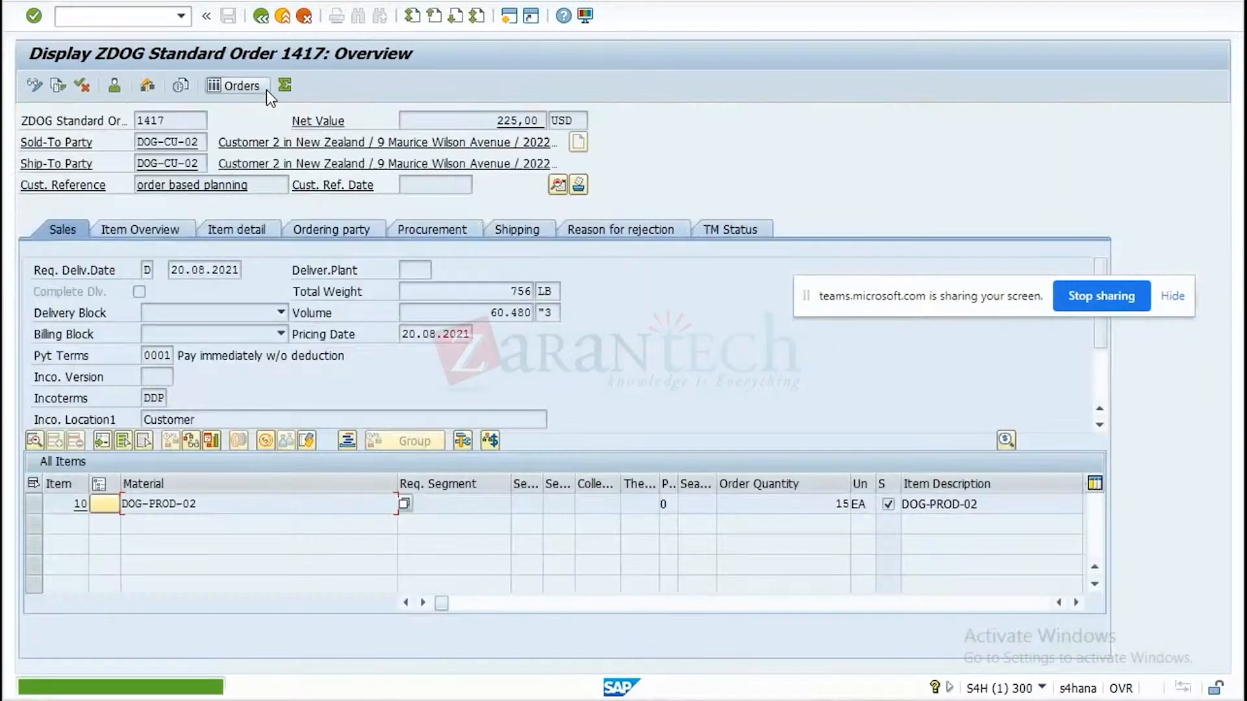
pyautogui.click(745, 231)
pyautogui.click(36, 336)
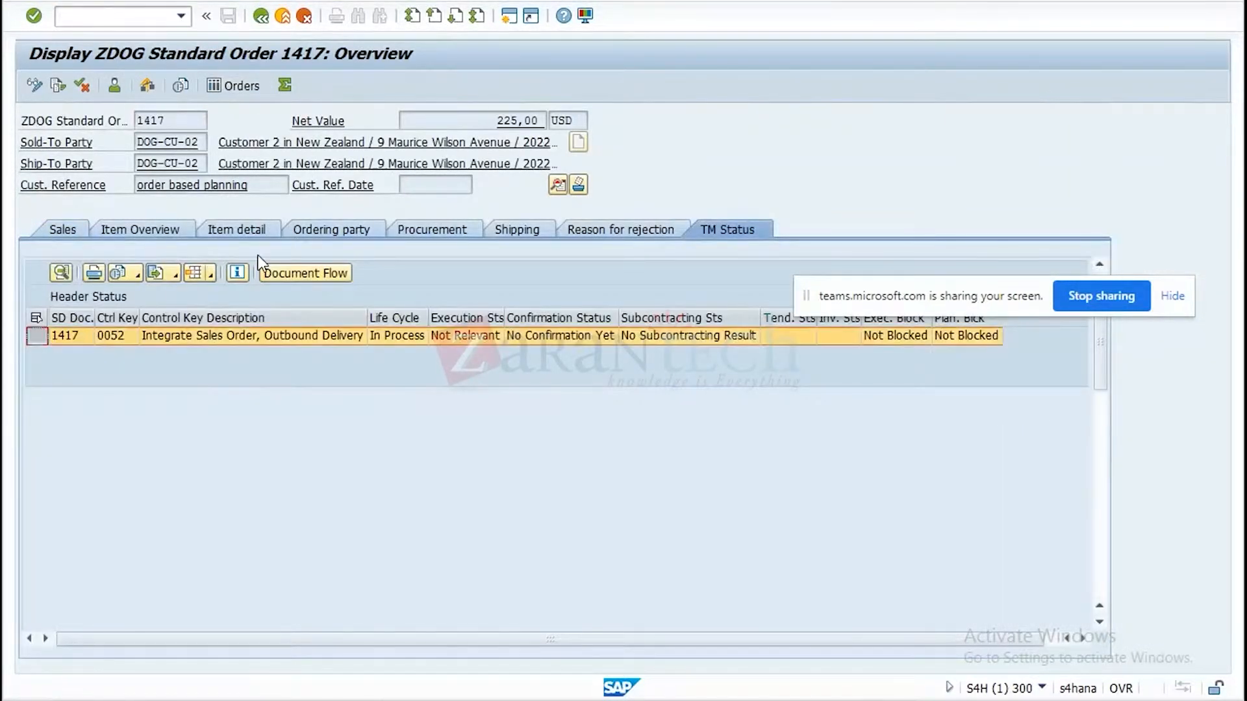
pyautogui.click(323, 276)
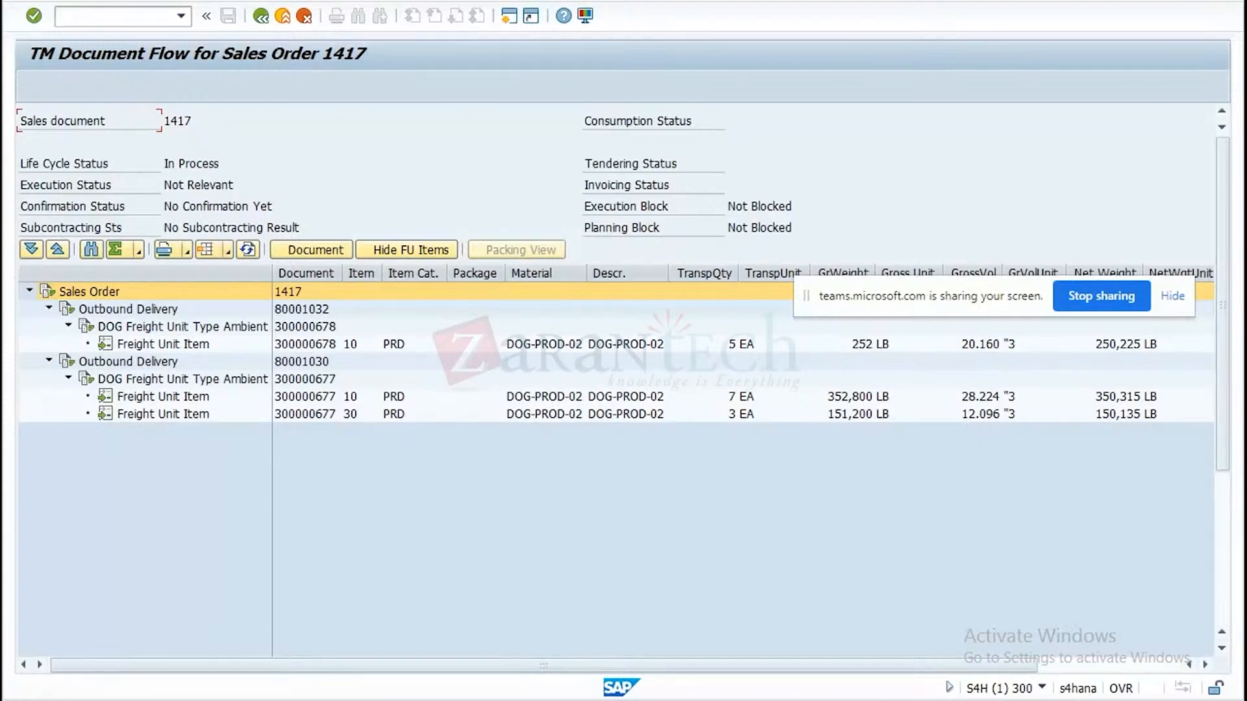
# Switch to the ID8 session to examine the delivery-based transportation requirement flow and TM status, and return to the S4H session.
pyautogui.click(863, 700)
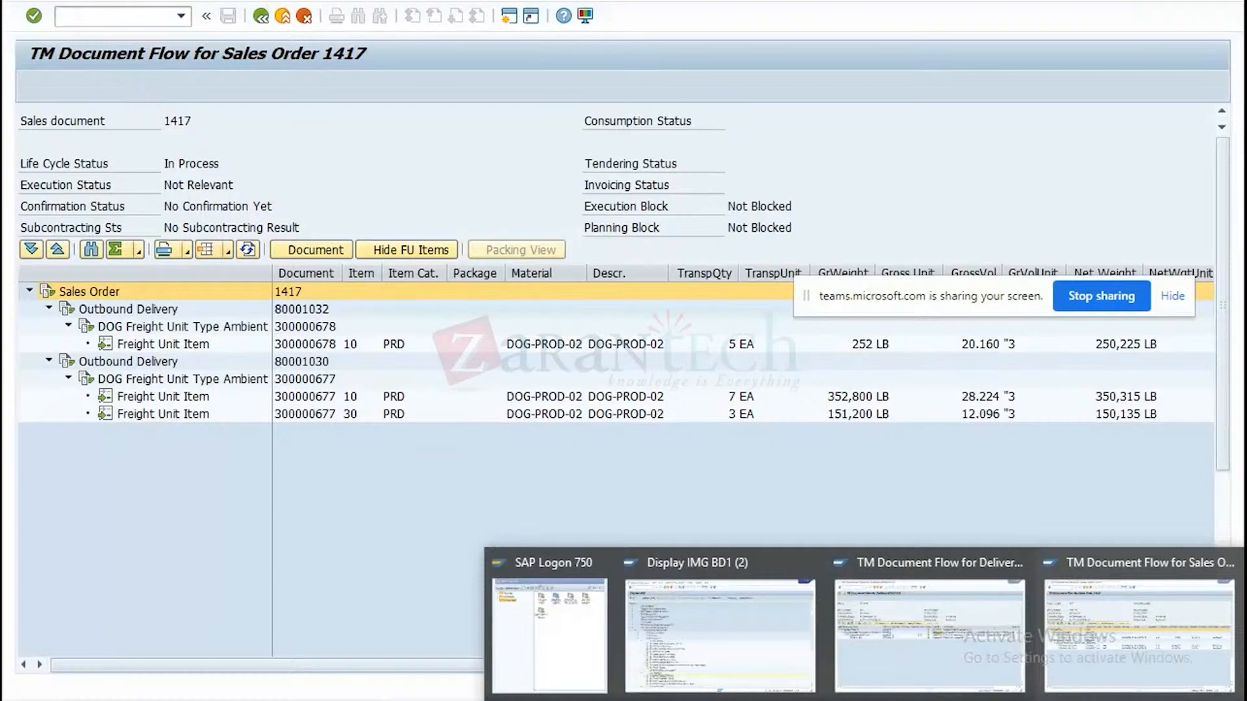
pyautogui.click(886, 657)
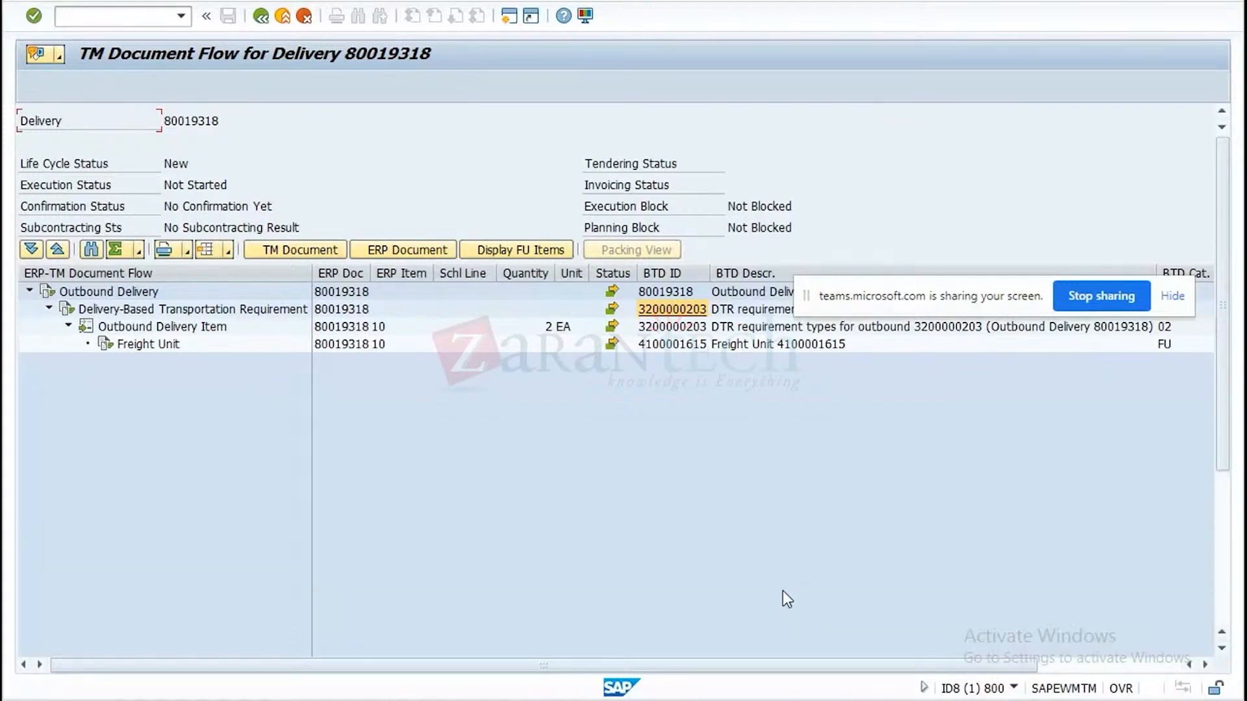
pyautogui.click(260, 16)
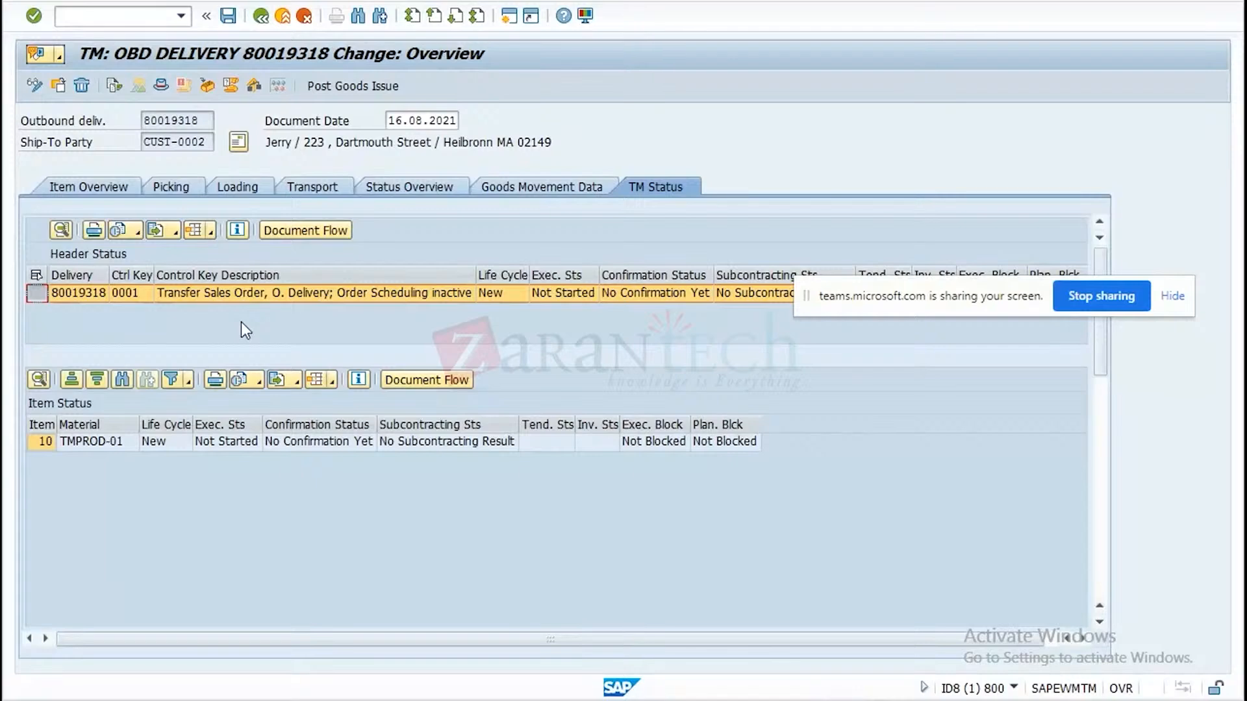
pyautogui.moveTo(865, 700)
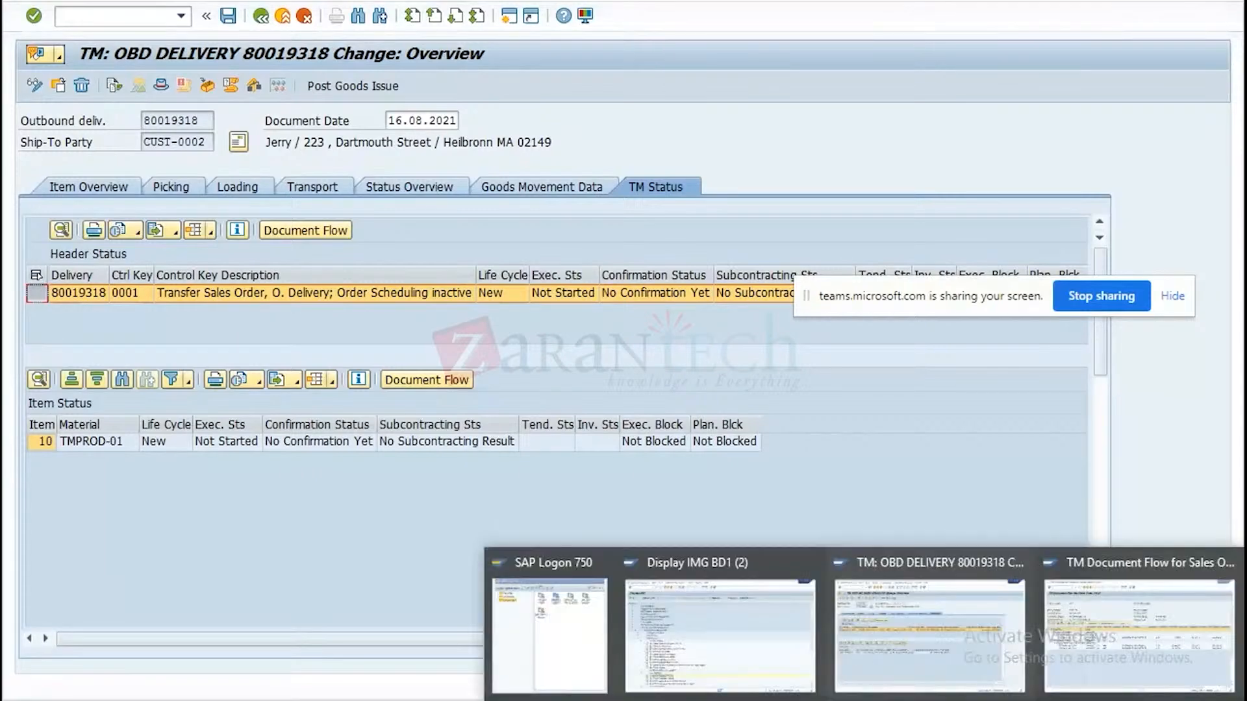
pyautogui.click(1091, 664)
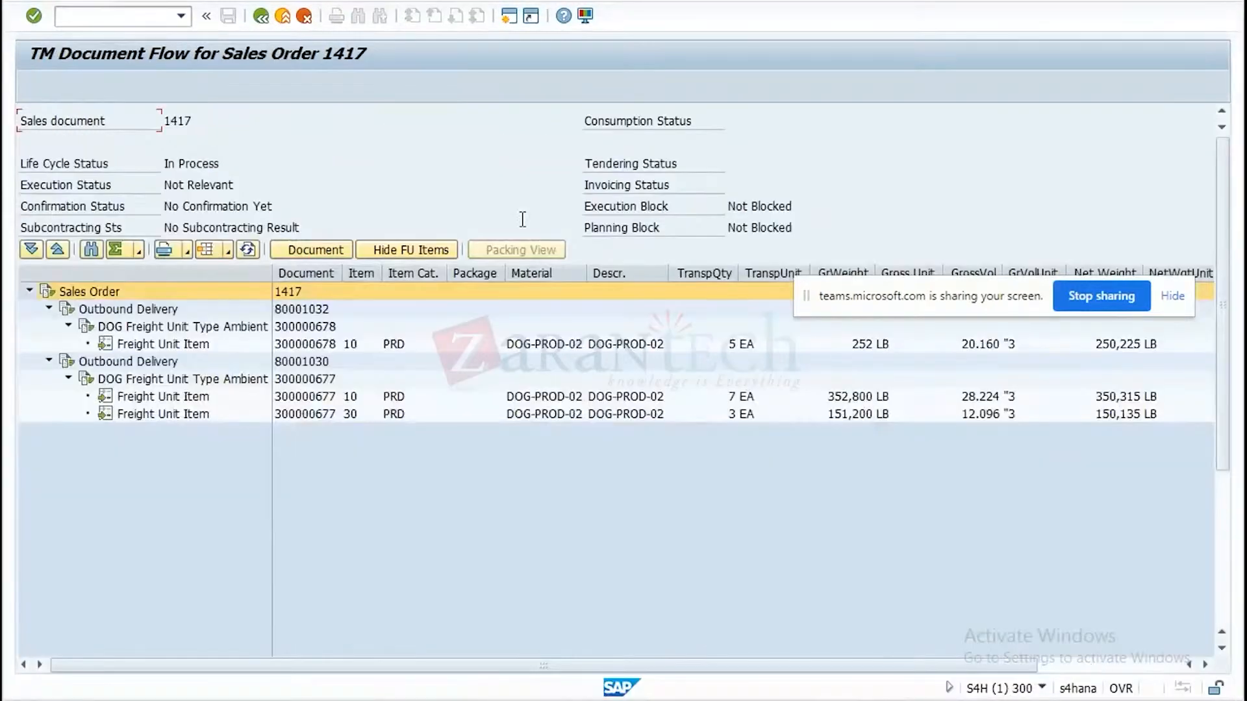
# Close the sales order's TM document flow, the document flow and the delivery display, returning to SAP Easy Access.
pyautogui.click(261, 17)
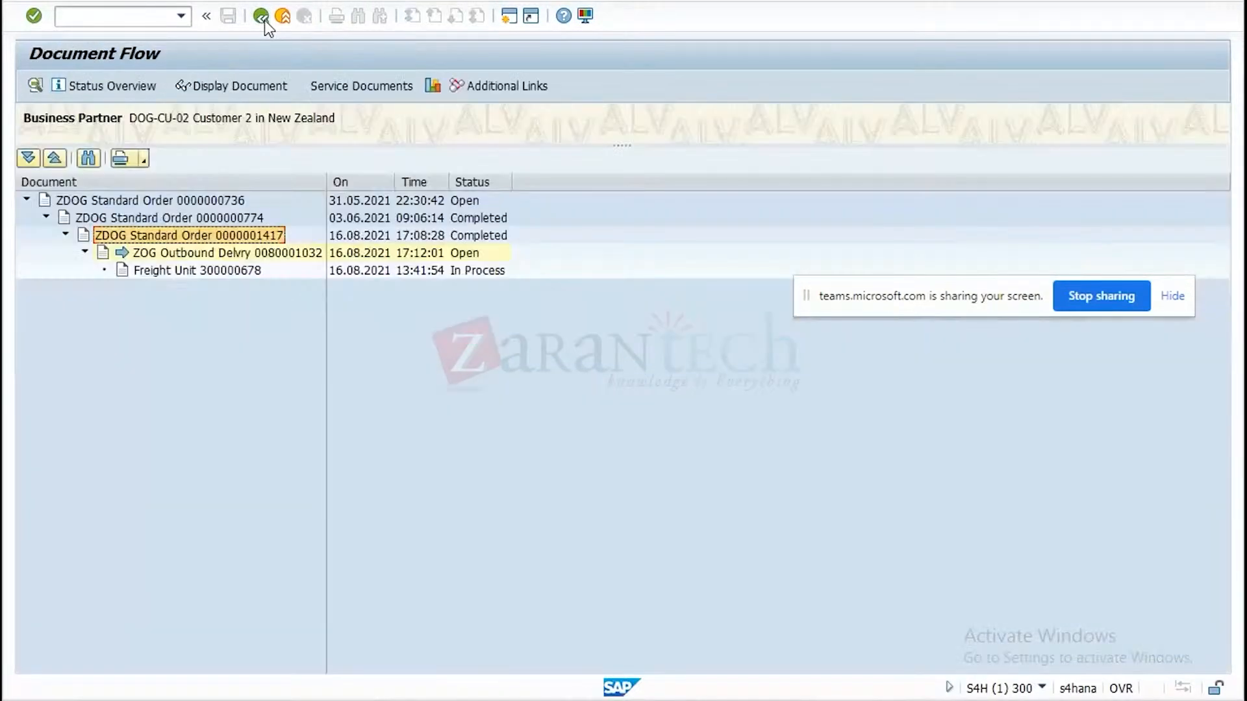
pyautogui.click(262, 16)
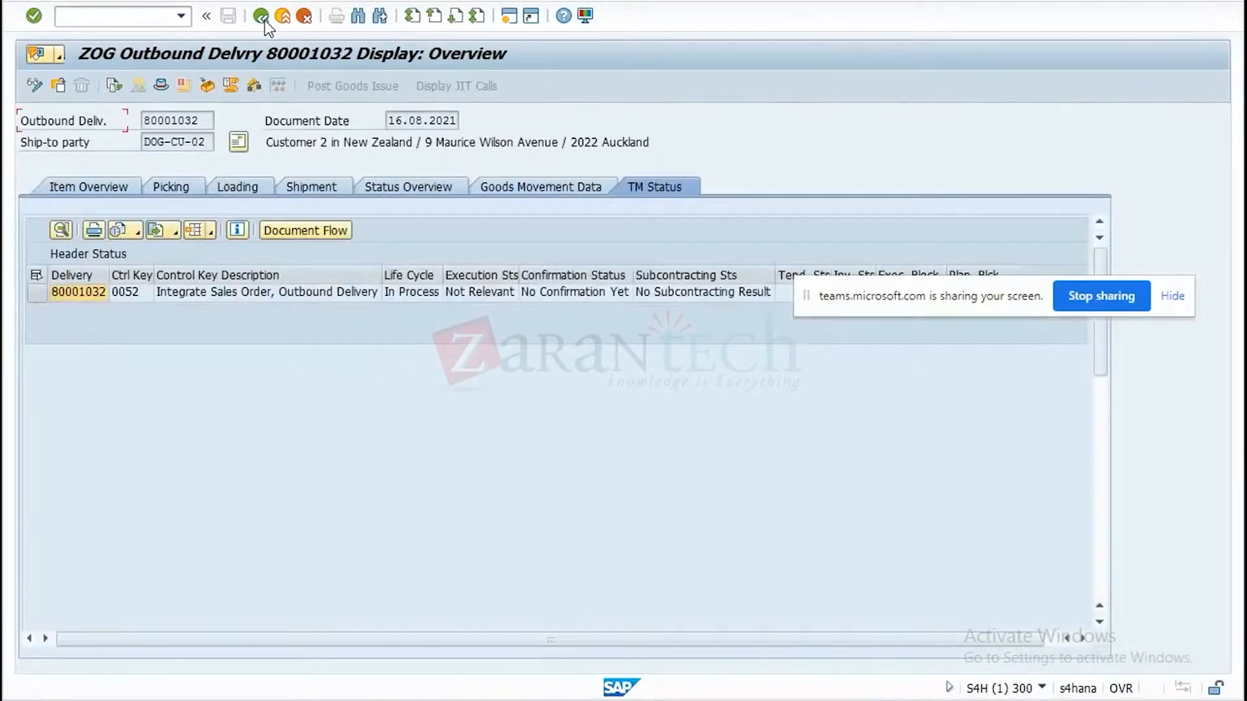
pyautogui.click(261, 16)
pyautogui.click(264, 21)
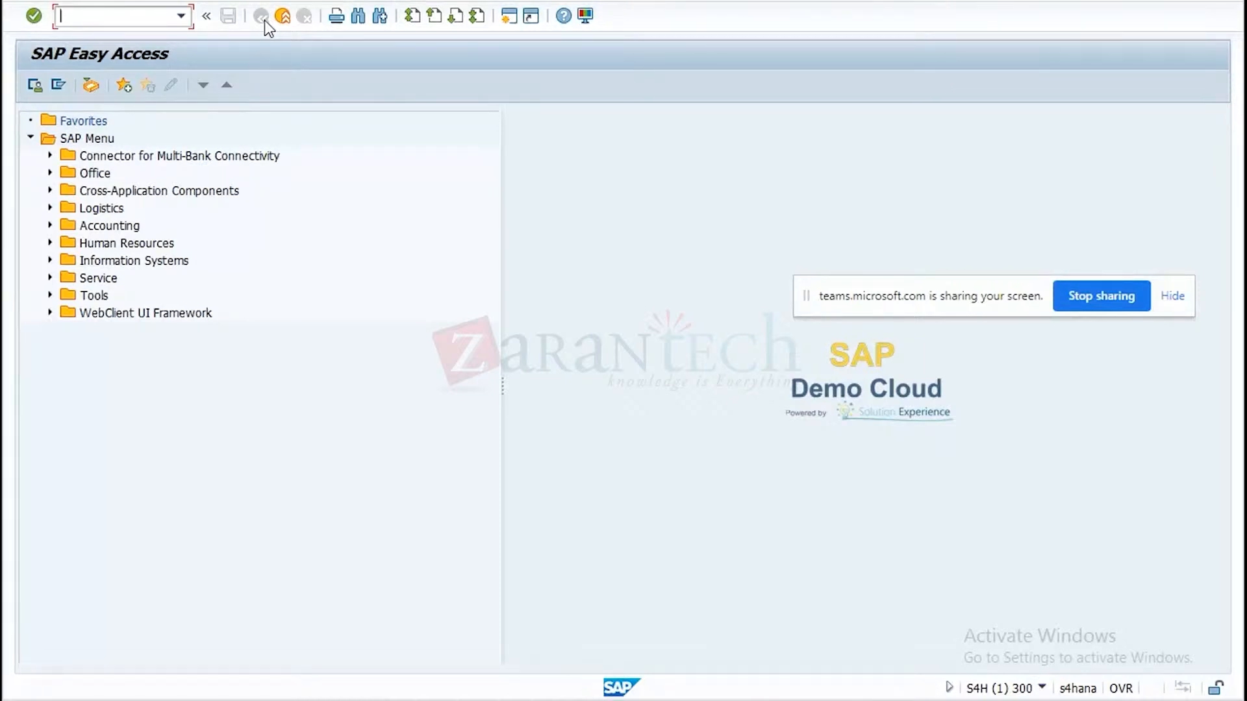
# Open the SAP Reference IMG with SPRO and expand Transportation Management > Integration > Logistics Integration > Internal TM Component Integration.
pyautogui.write('spro')
pyautogui.press('Return')
pyautogui.click(120, 85)
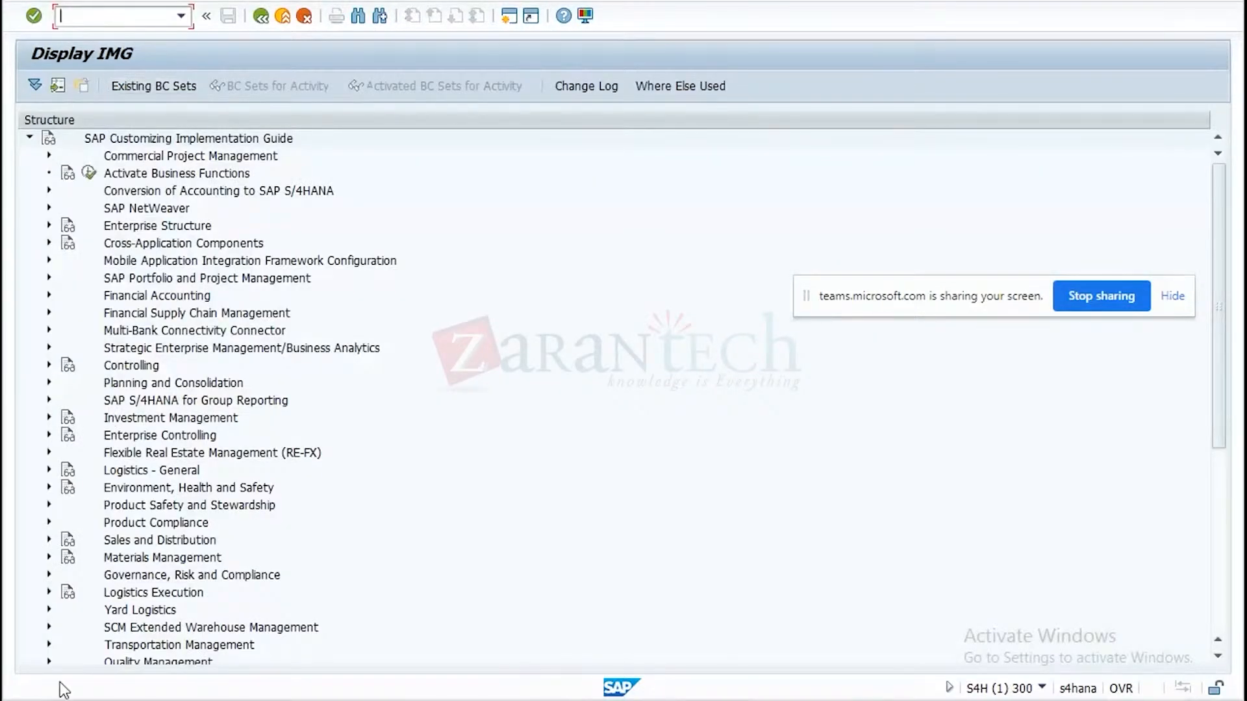
pyautogui.click(47, 645)
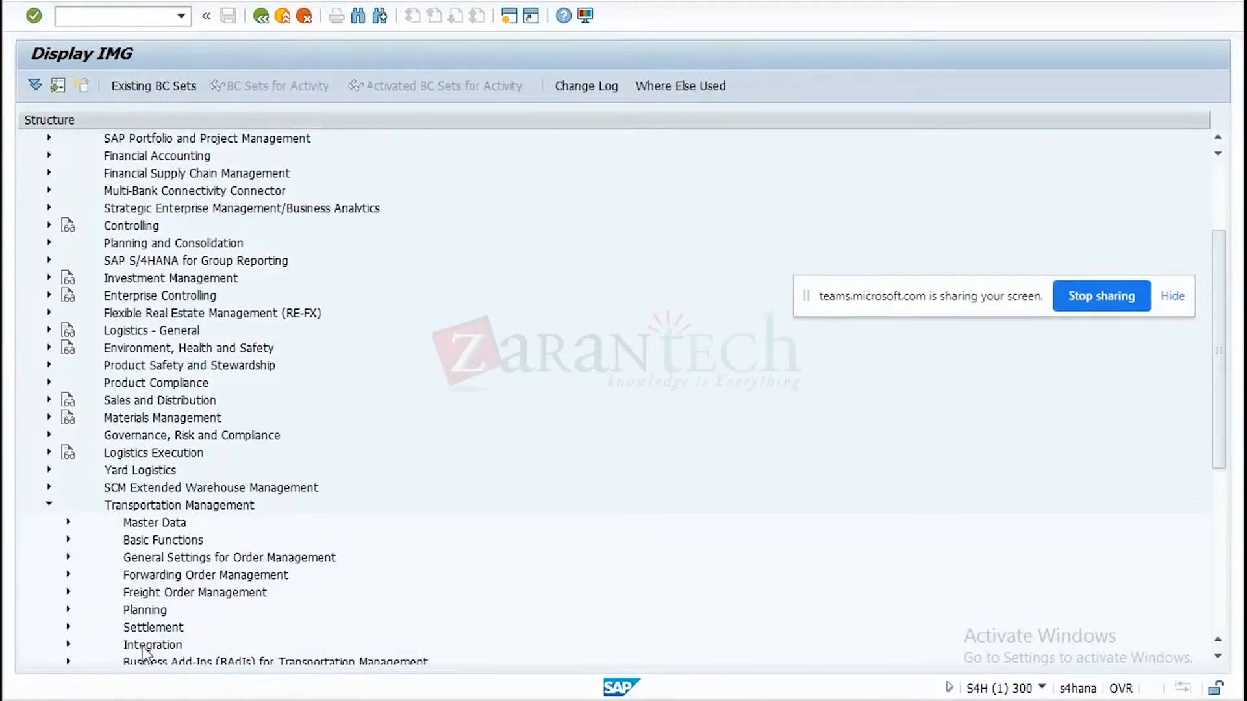
pyautogui.click(68, 645)
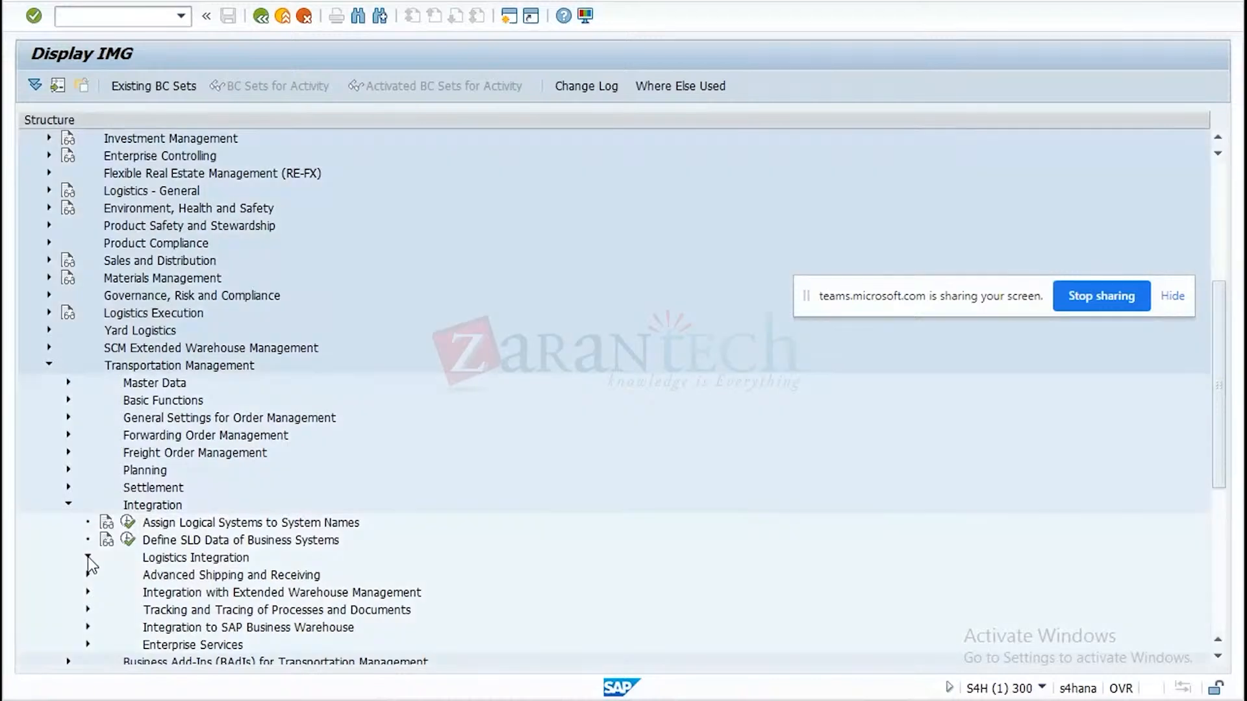
pyautogui.click(88, 557)
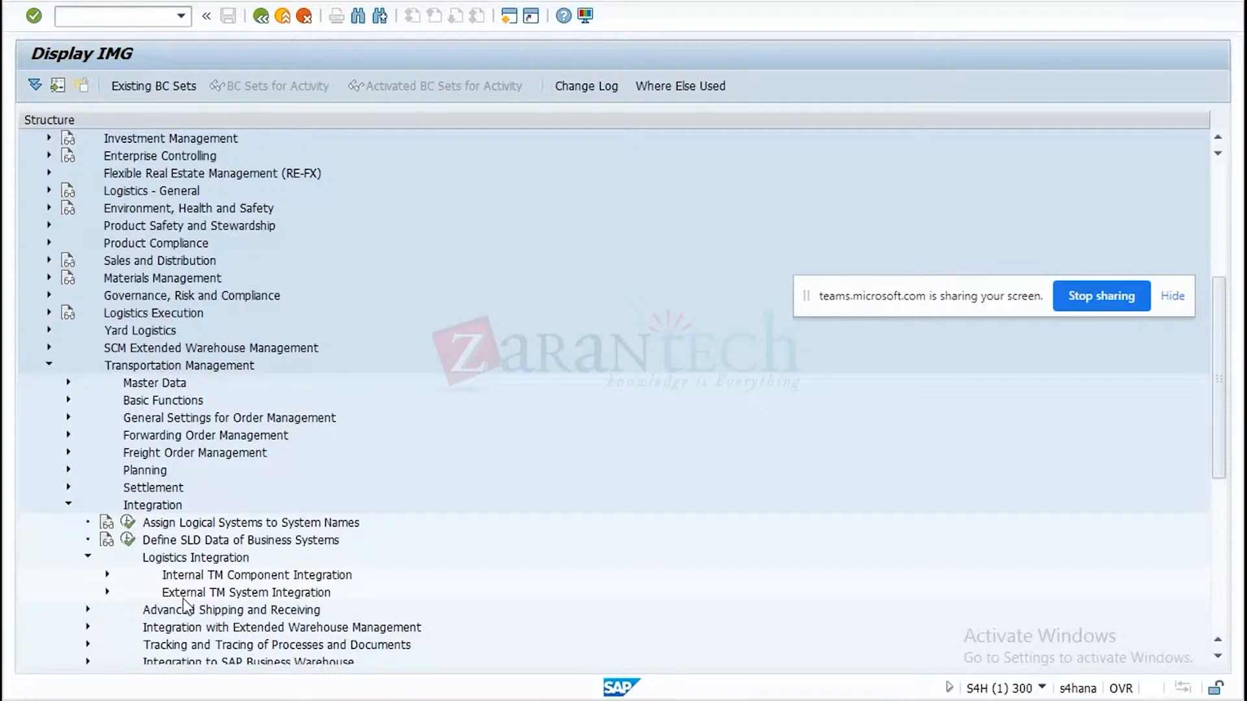
pyautogui.click(107, 576)
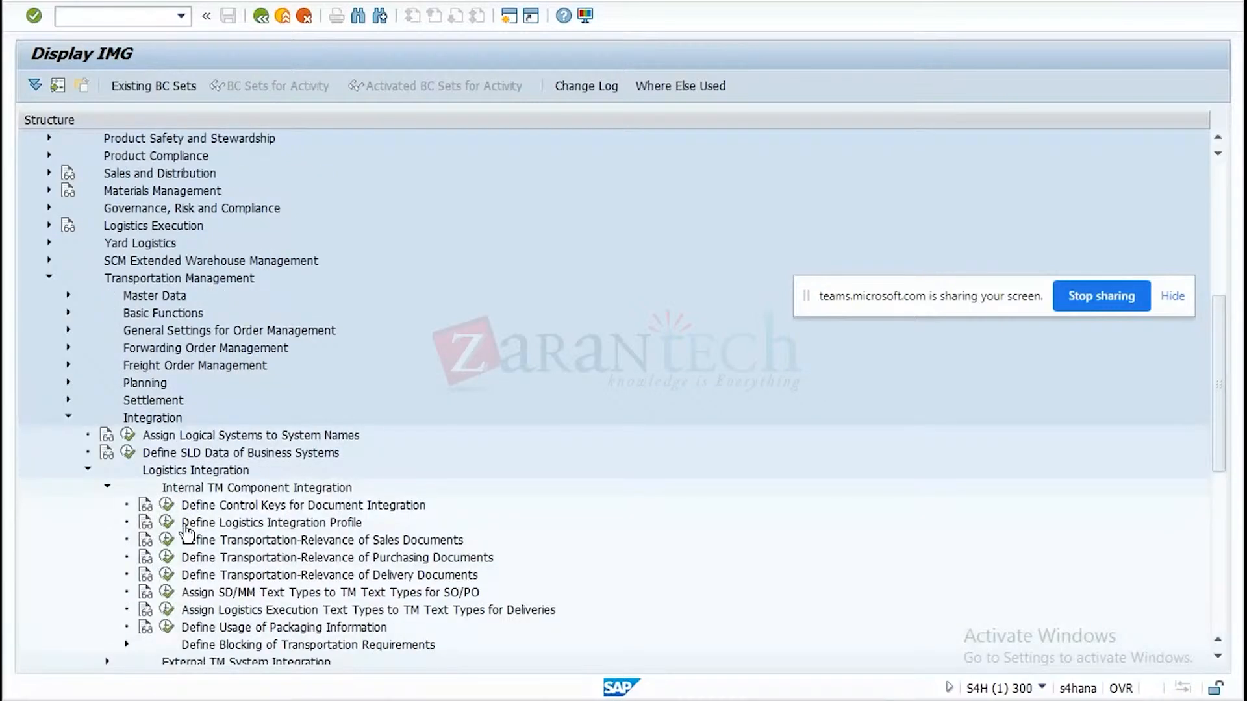
# Display the control keys for document integration and examine the Internal TM Component entries starting from 0051.
pyautogui.click(168, 507)
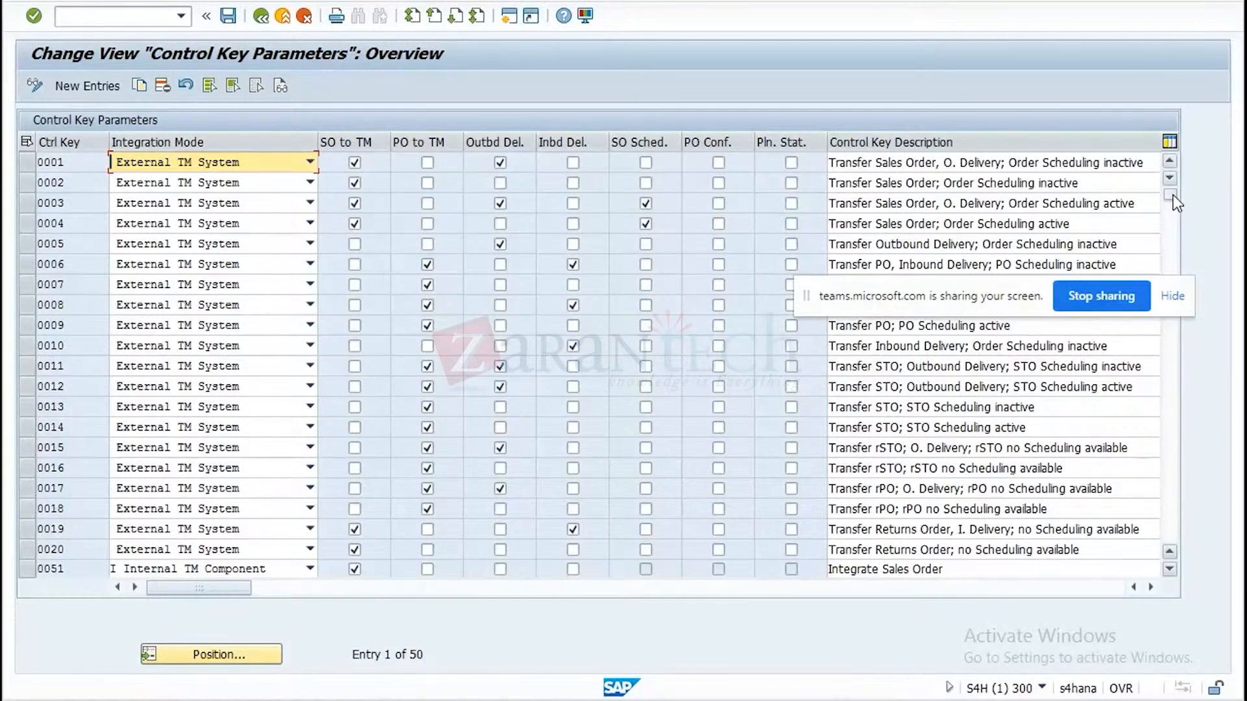
pyautogui.moveTo(1173, 196); pyautogui.dragTo(1171, 364)
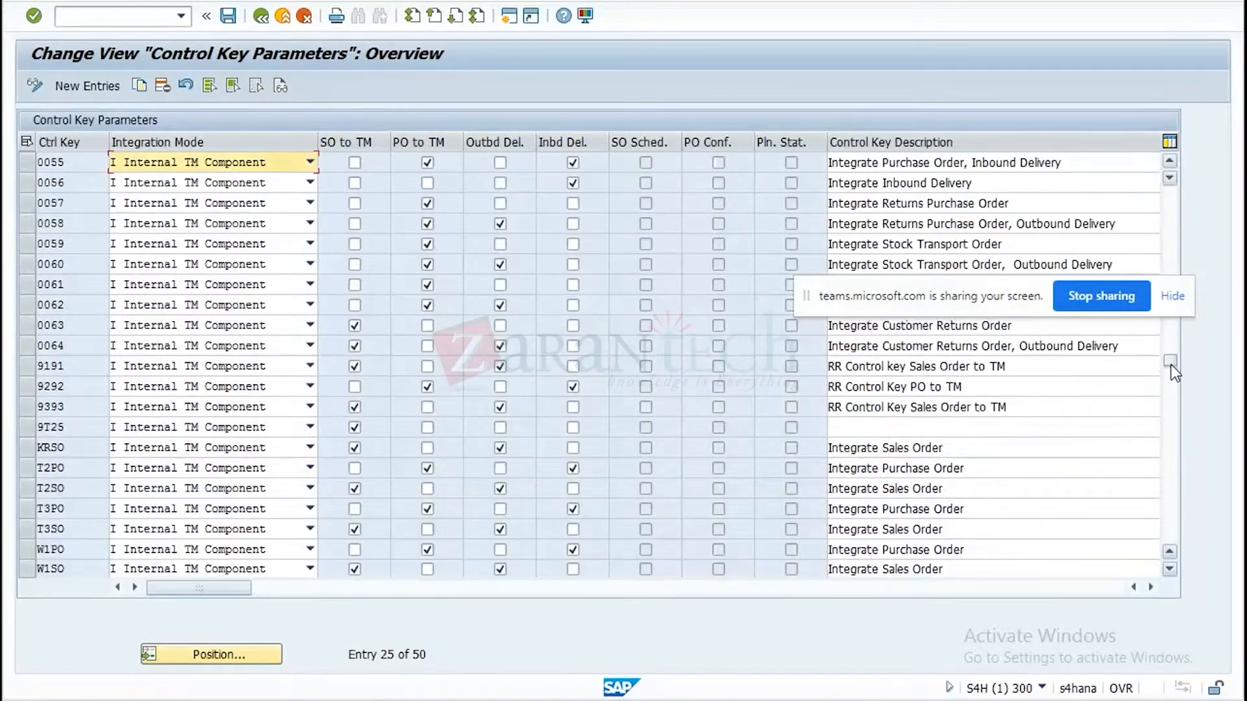
pyautogui.click(1169, 161)
pyautogui.click(1169, 162)
pyautogui.click(1169, 161)
pyautogui.click(1169, 162)
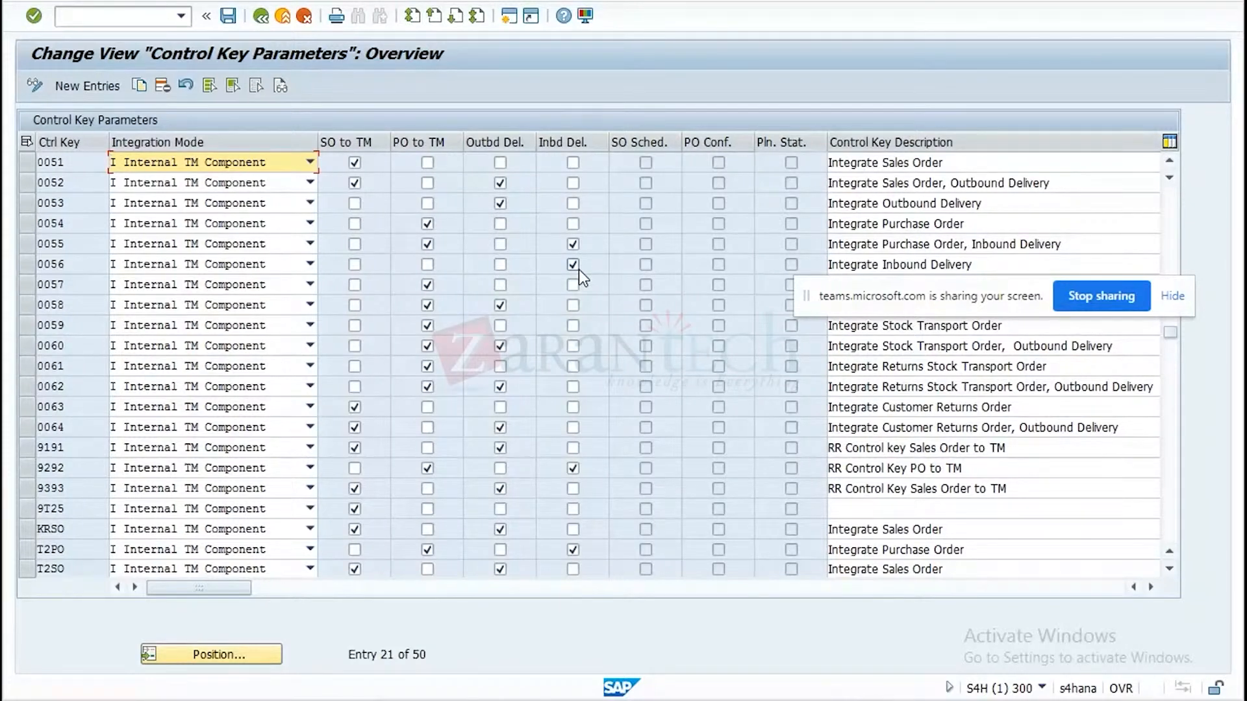
# Check the control key in the TM status of the ID8 delivery and return to the S4H control key parameters.
pyautogui.click(865, 700)
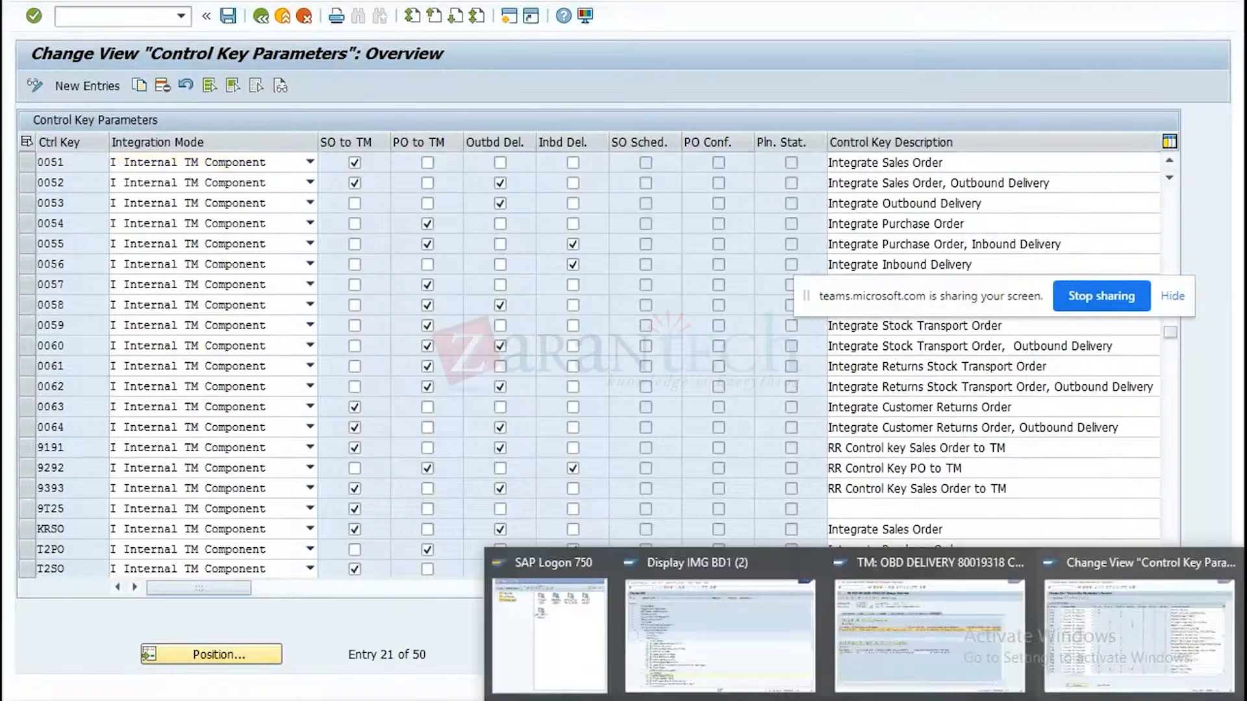
pyautogui.click(929, 624)
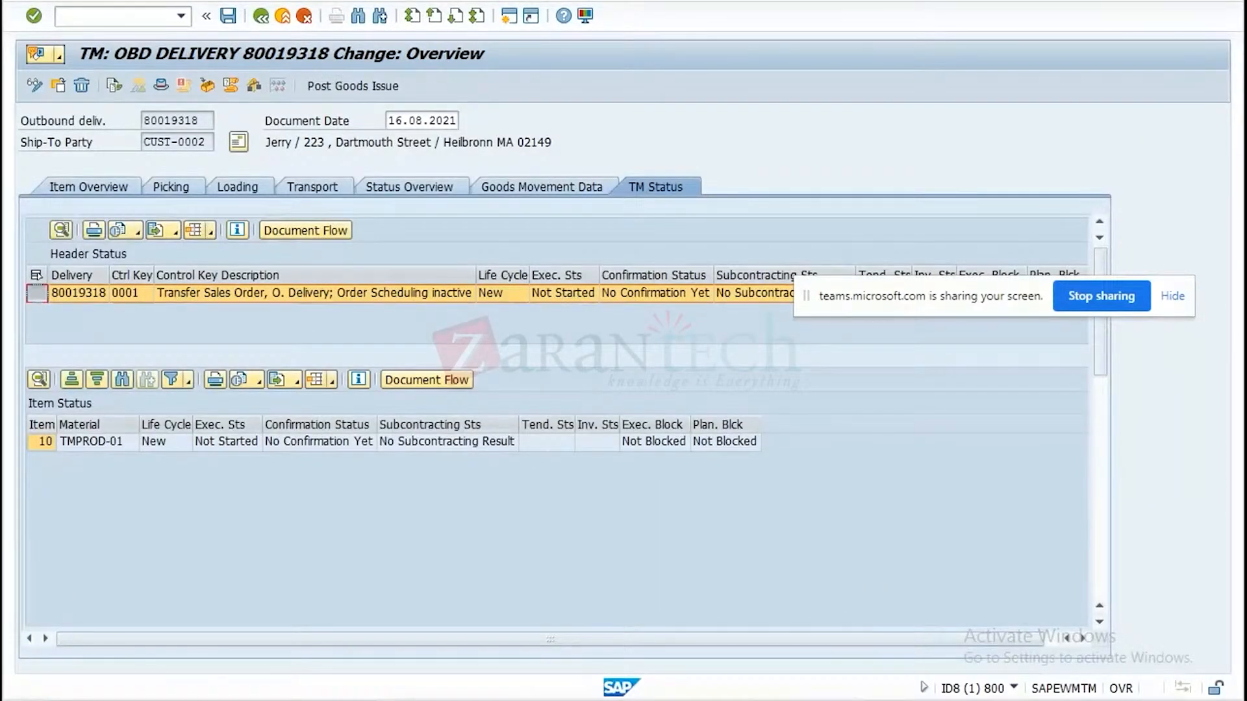
pyautogui.click(1126, 651)
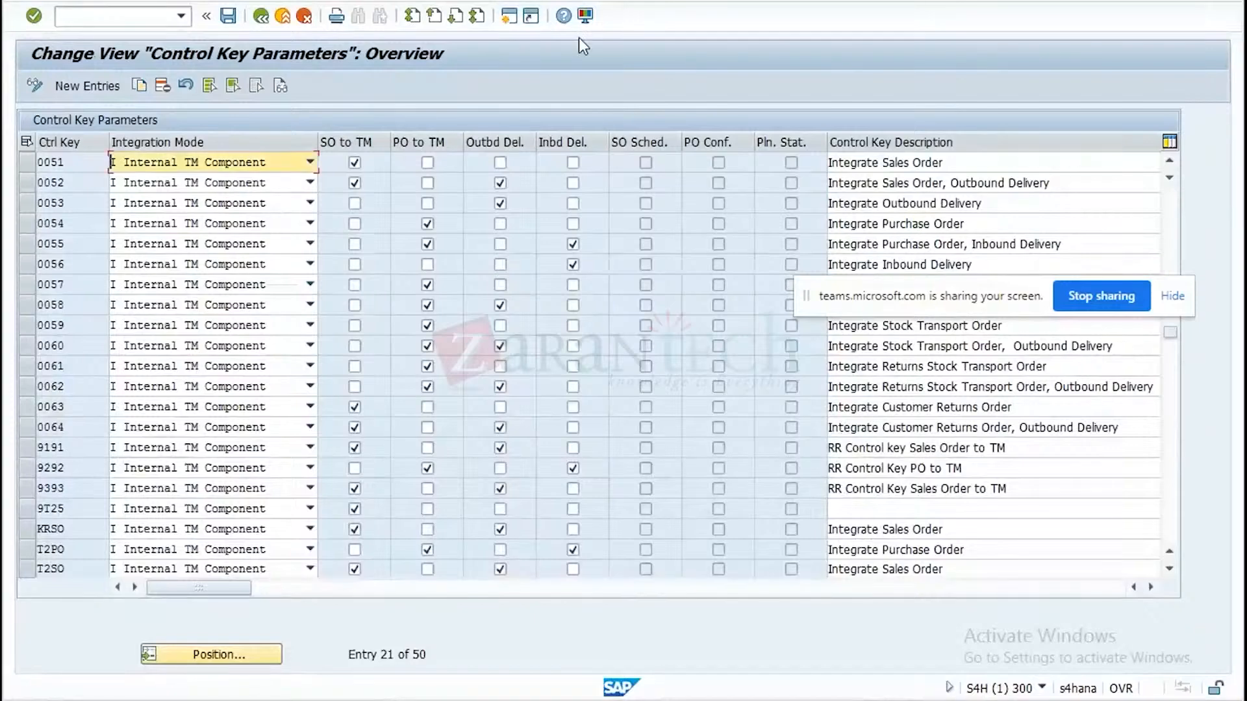
# Display the outbound delivery with VL03N in a new session, check the control key in its TM status, and return to the control key parameters.
pyautogui.click(509, 19)
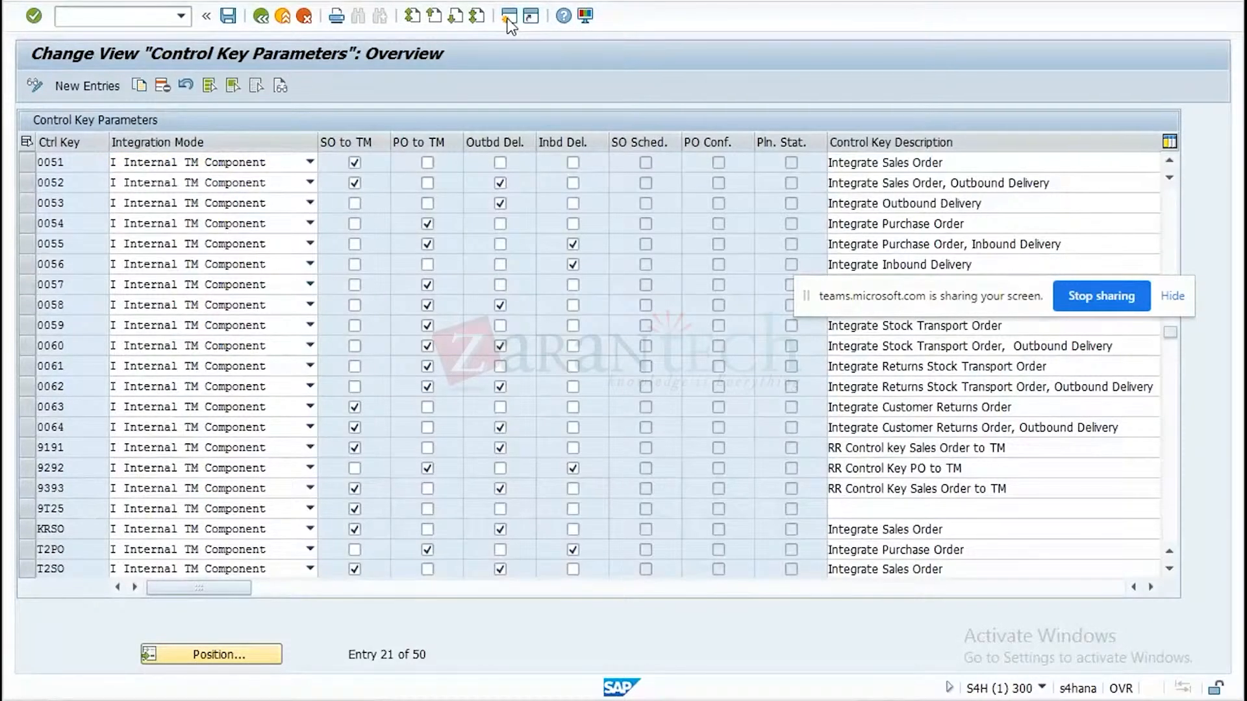
pyautogui.write('vl')
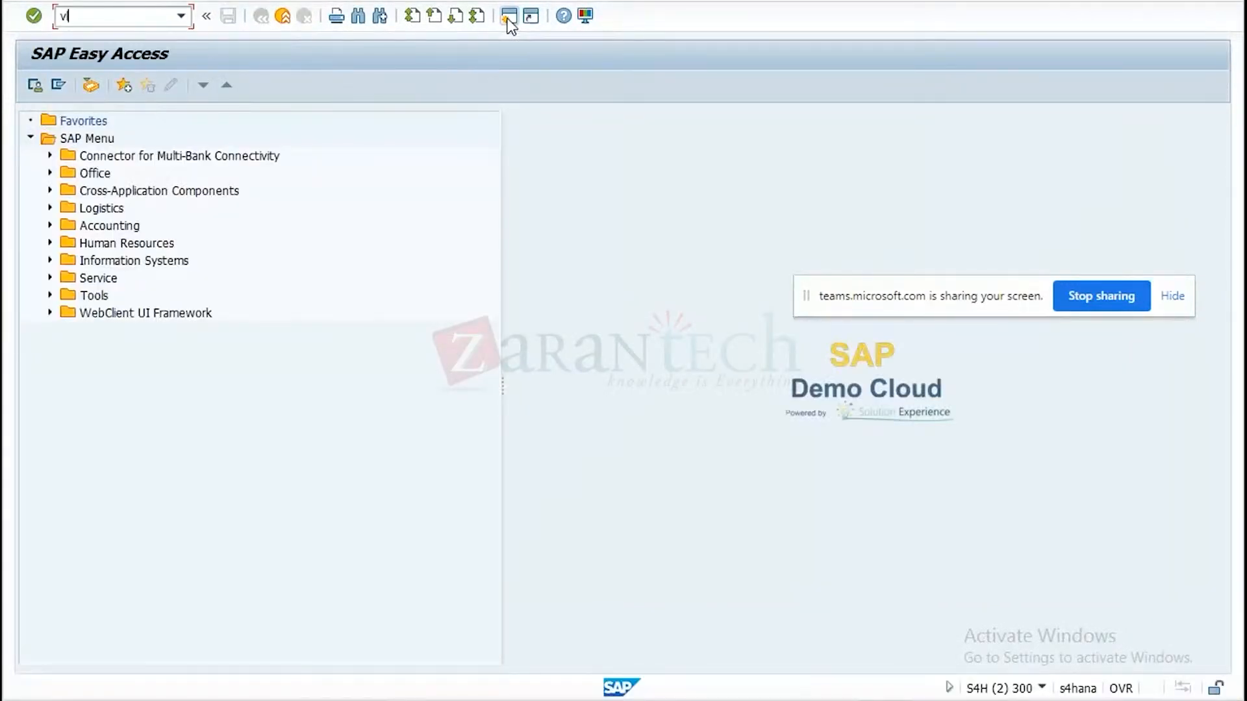
pyautogui.write('03n')
pyautogui.press('Return')
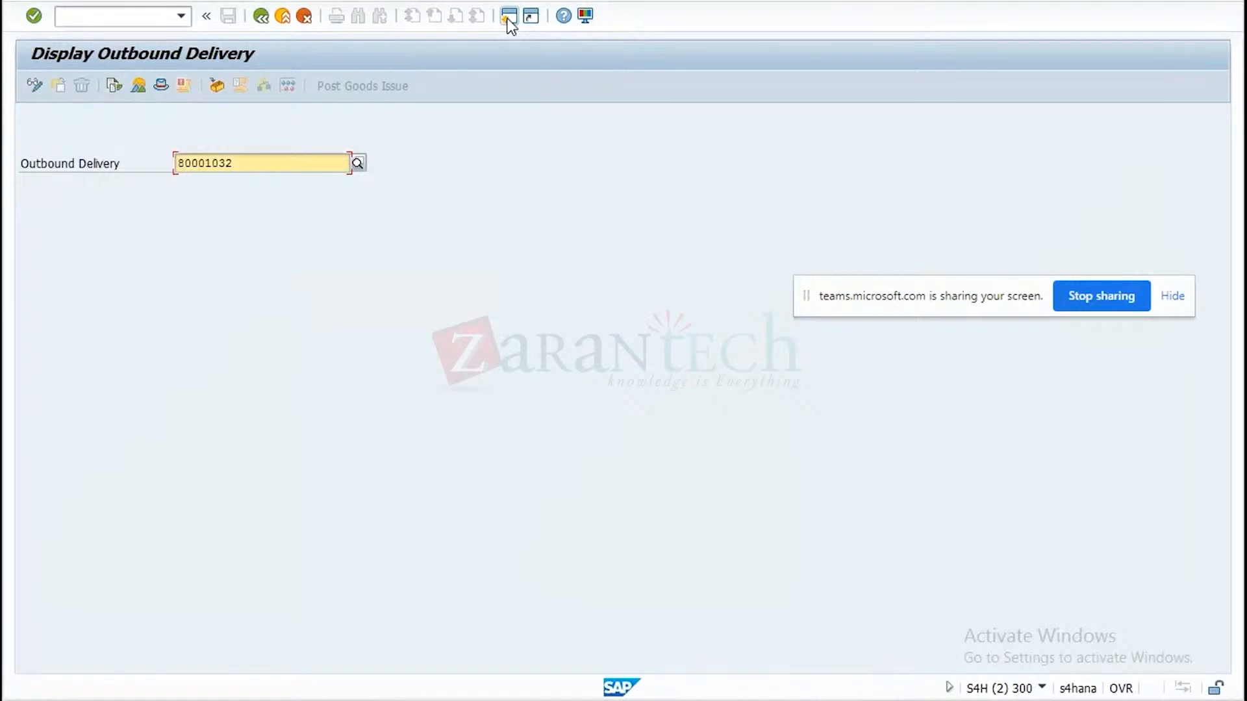
pyautogui.press('Return')
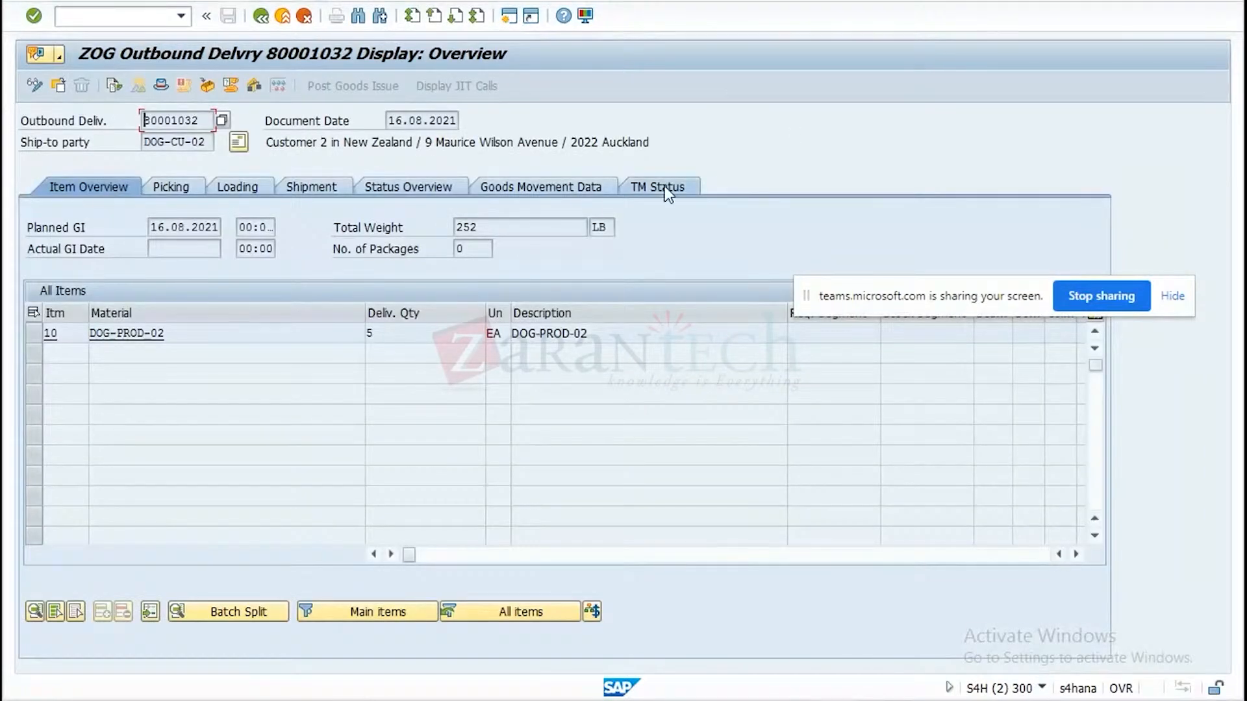
pyautogui.click(665, 186)
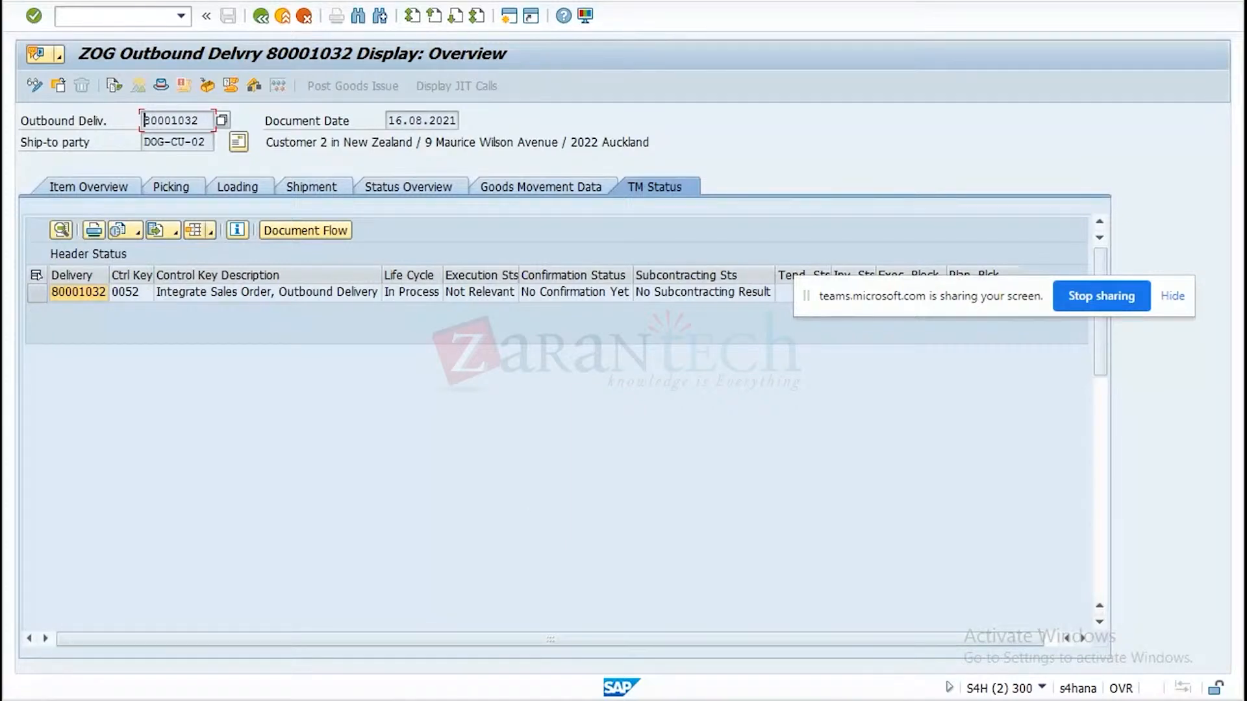
pyautogui.moveTo(883, 688)
pyautogui.click(930, 634)
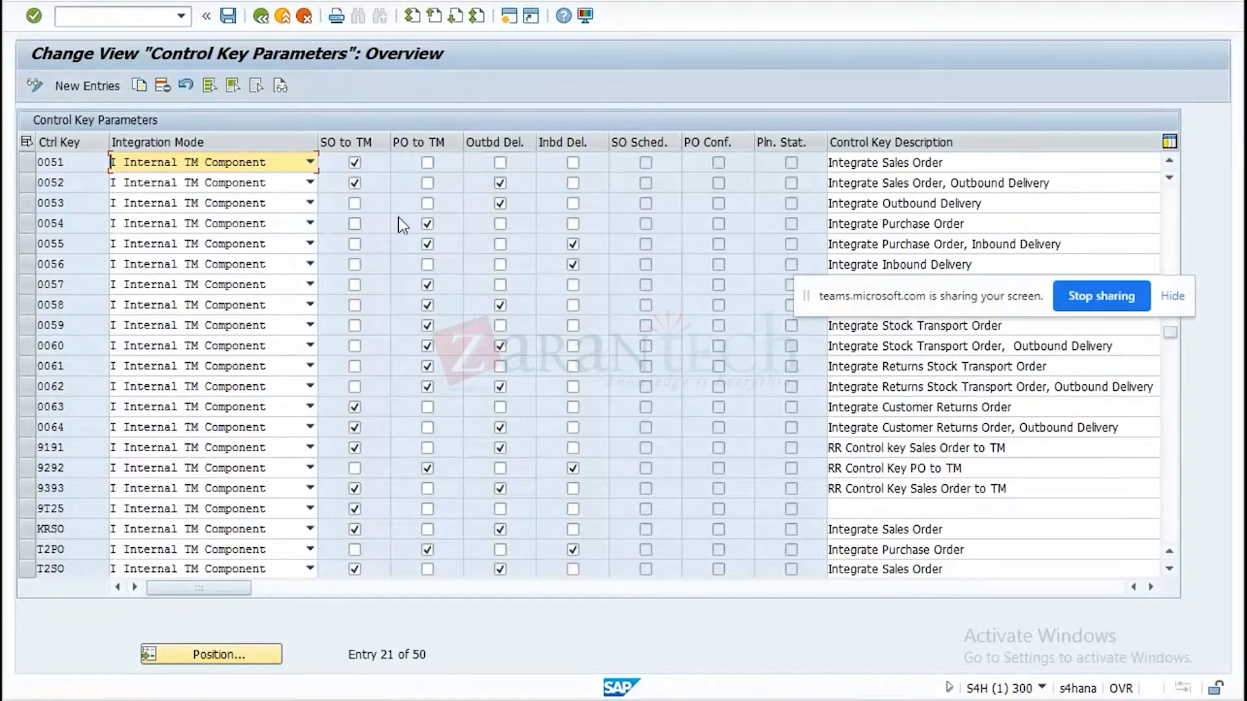
# Open the transportation-relevance settings for sales documents and examine the outbound delivery's TM document flow in the second S4H session.
pyautogui.click(271, 16)
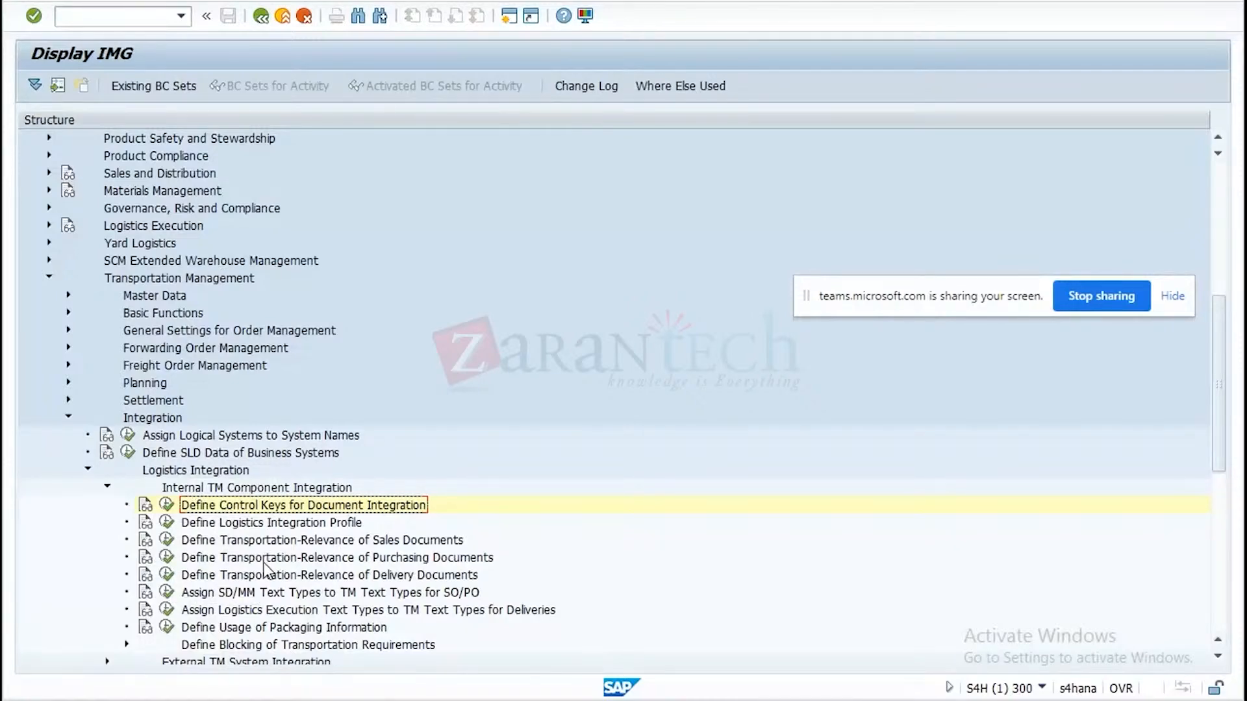
pyautogui.click(168, 542)
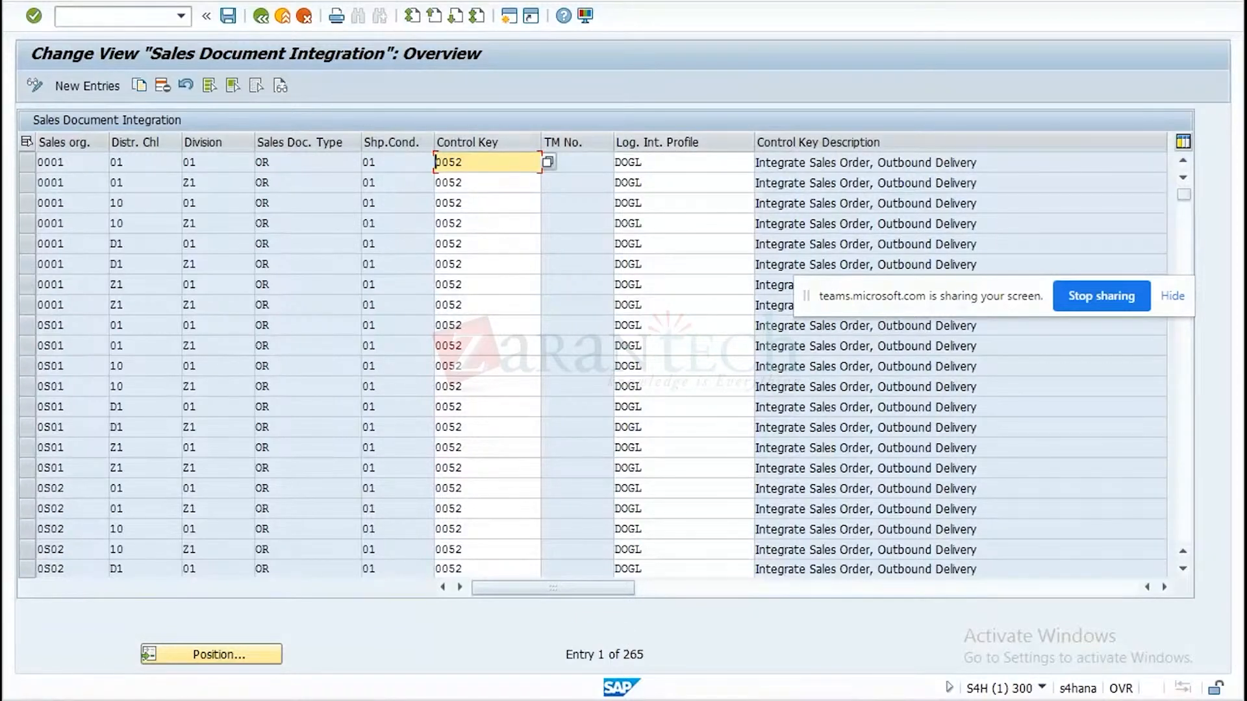
pyautogui.click(760, 700)
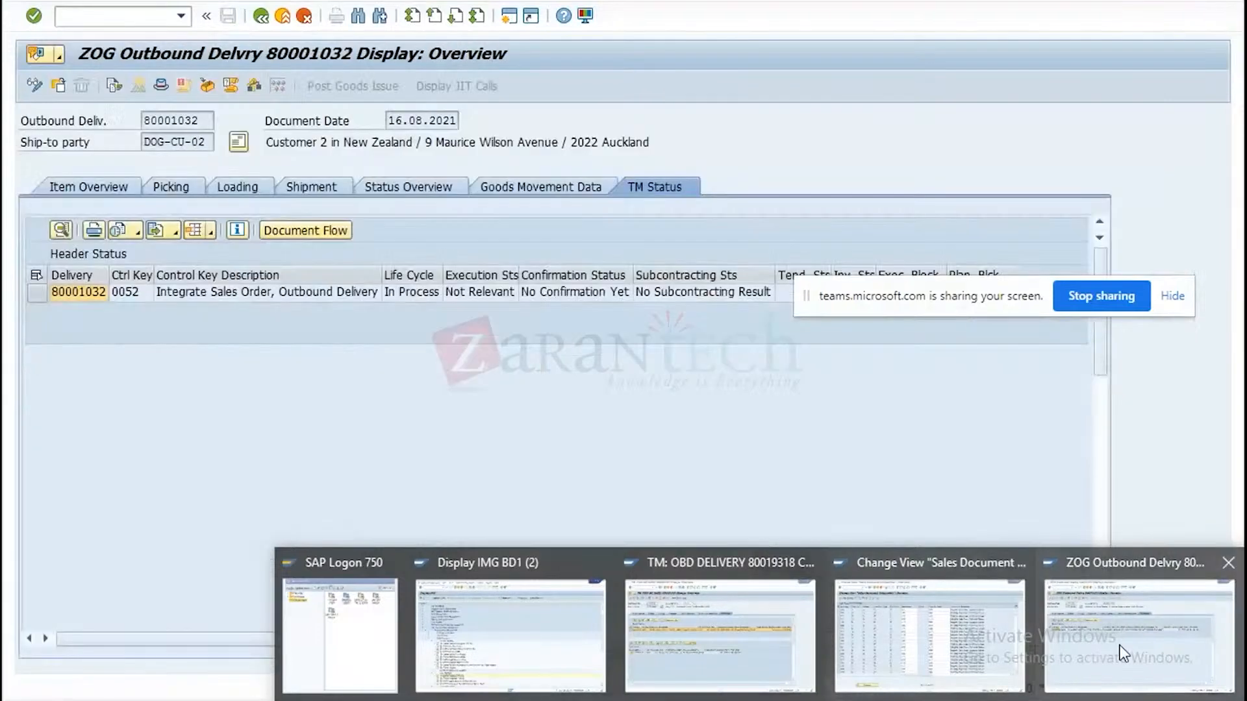
pyautogui.click(1120, 649)
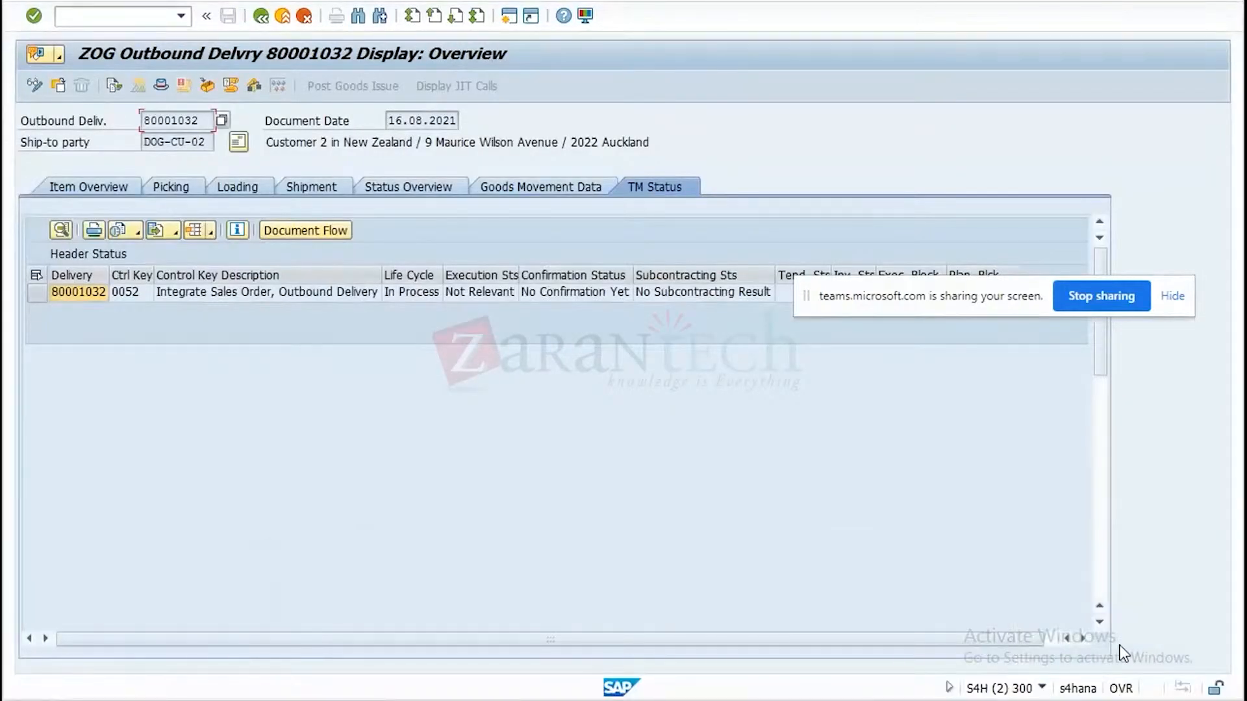
pyautogui.click(303, 232)
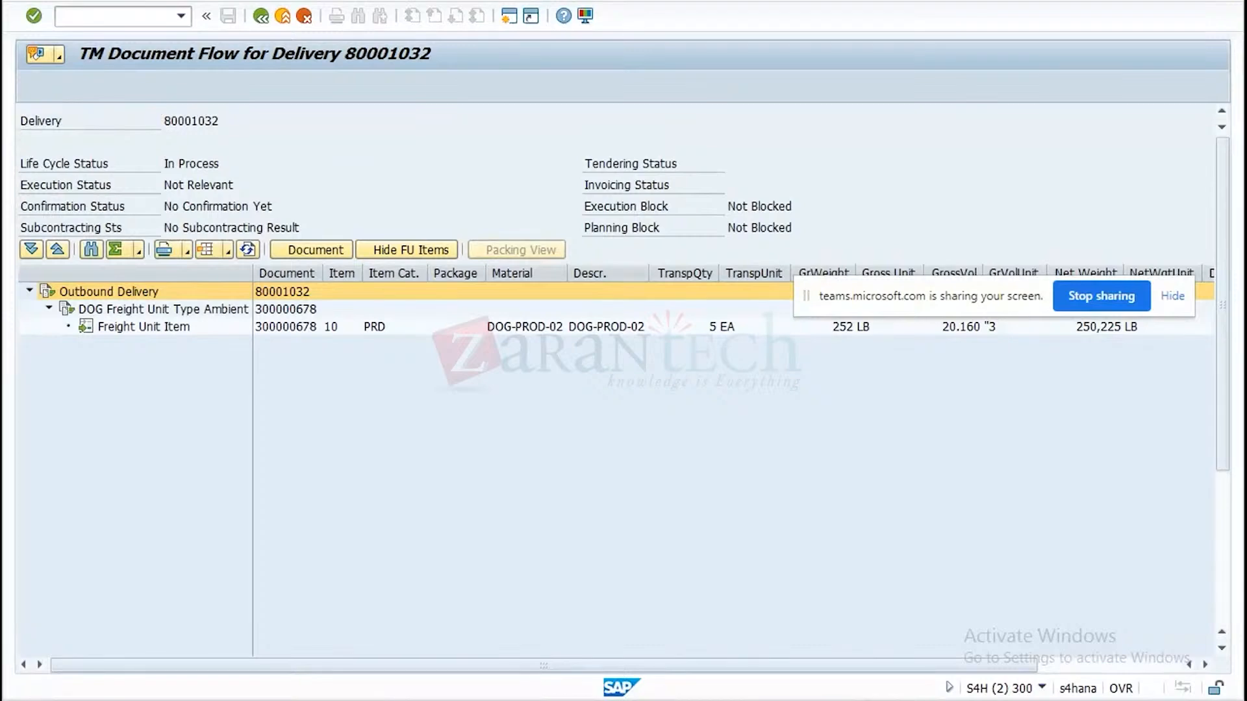
pyautogui.click(973, 625)
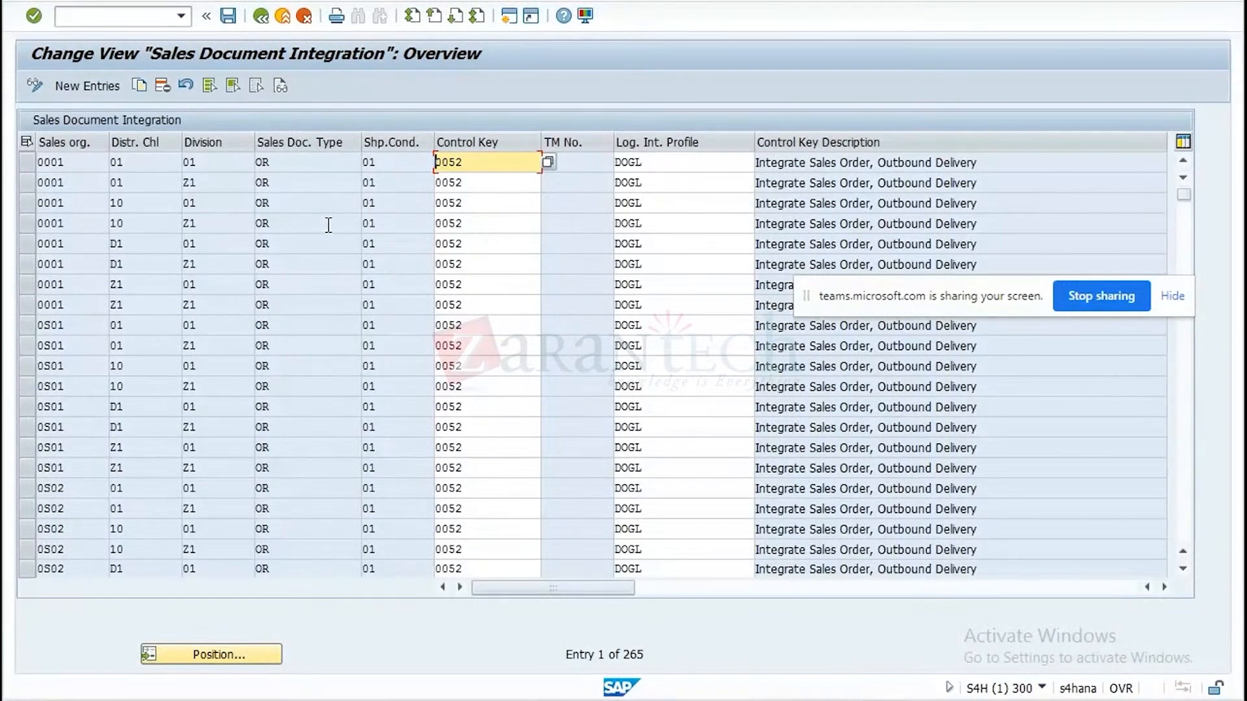
# Try to position the Sales Document Integration table on sales document type ZOG4.
pyautogui.click(251, 647)
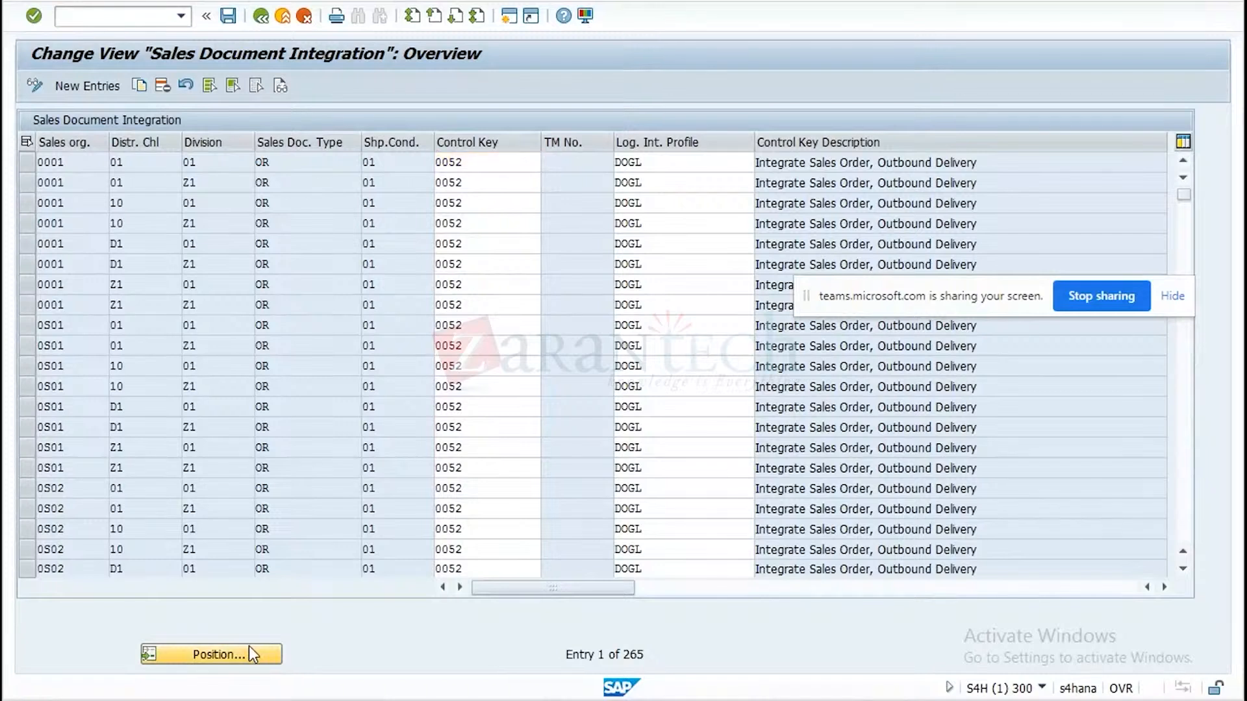
pyautogui.press('space')
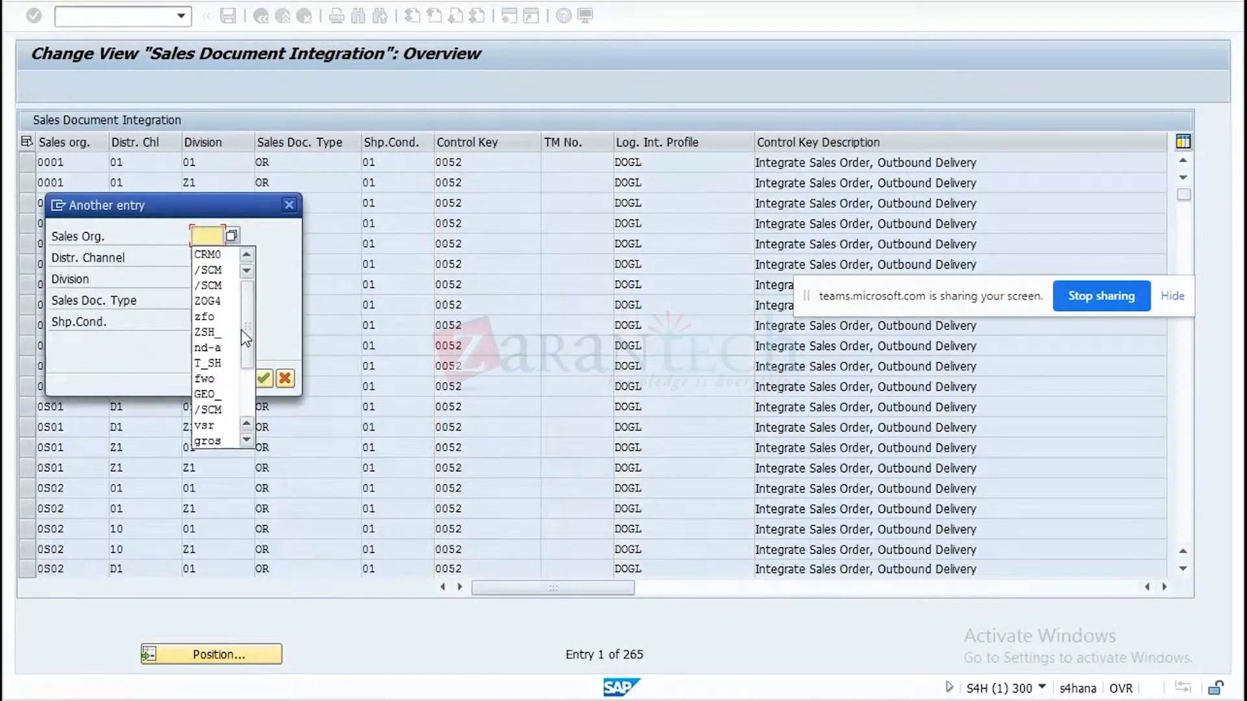
pyautogui.click(206, 235)
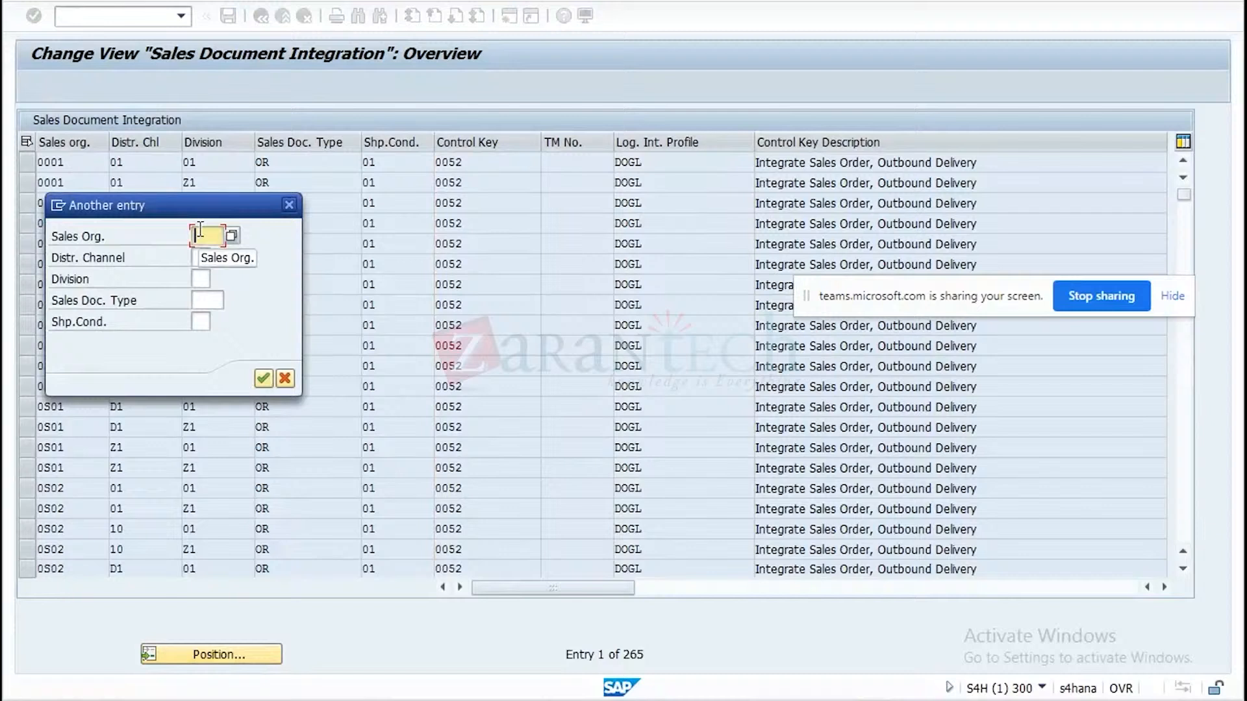
pyautogui.click(216, 300)
pyautogui.write('d')
pyautogui.press('BackSpace')
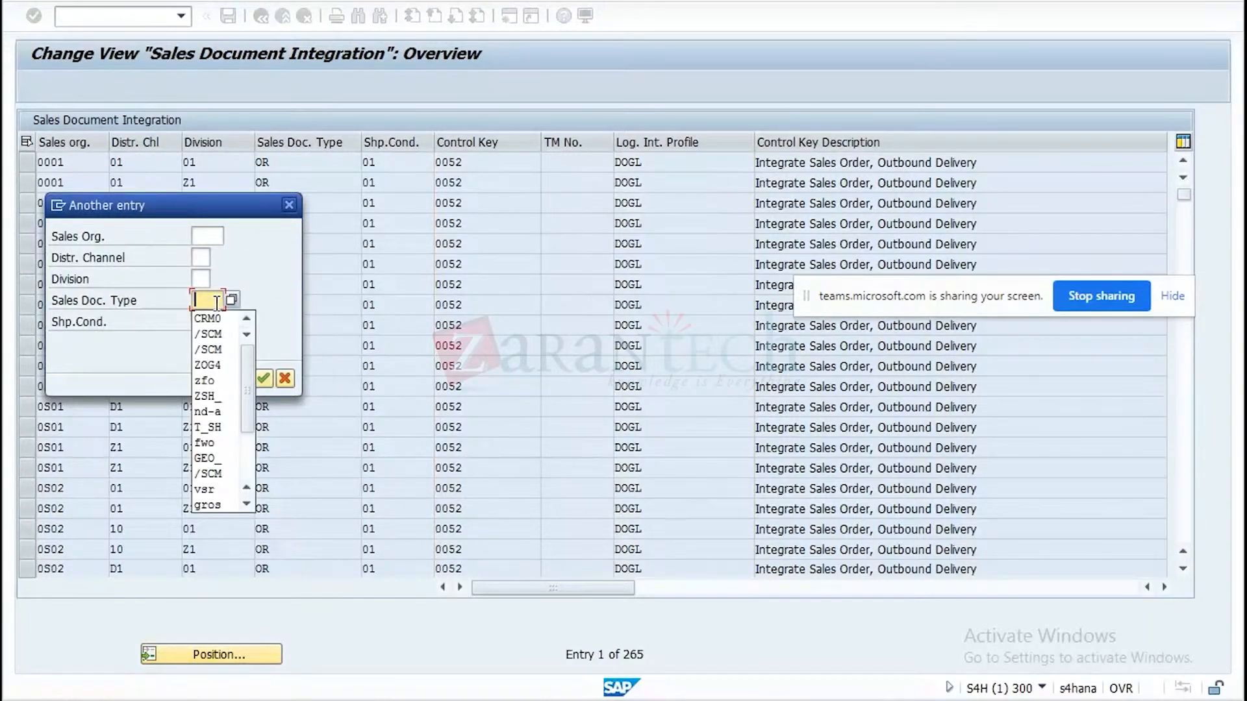
pyautogui.write('zog4')
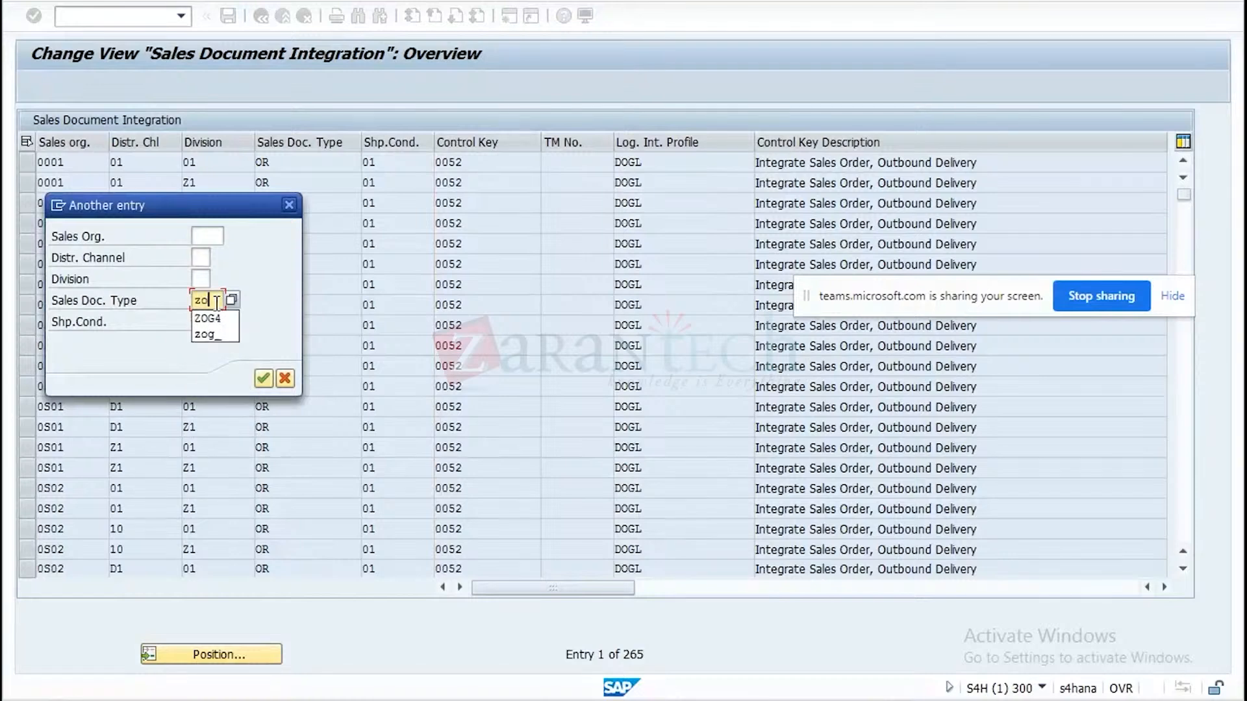
pyautogui.press('Return')
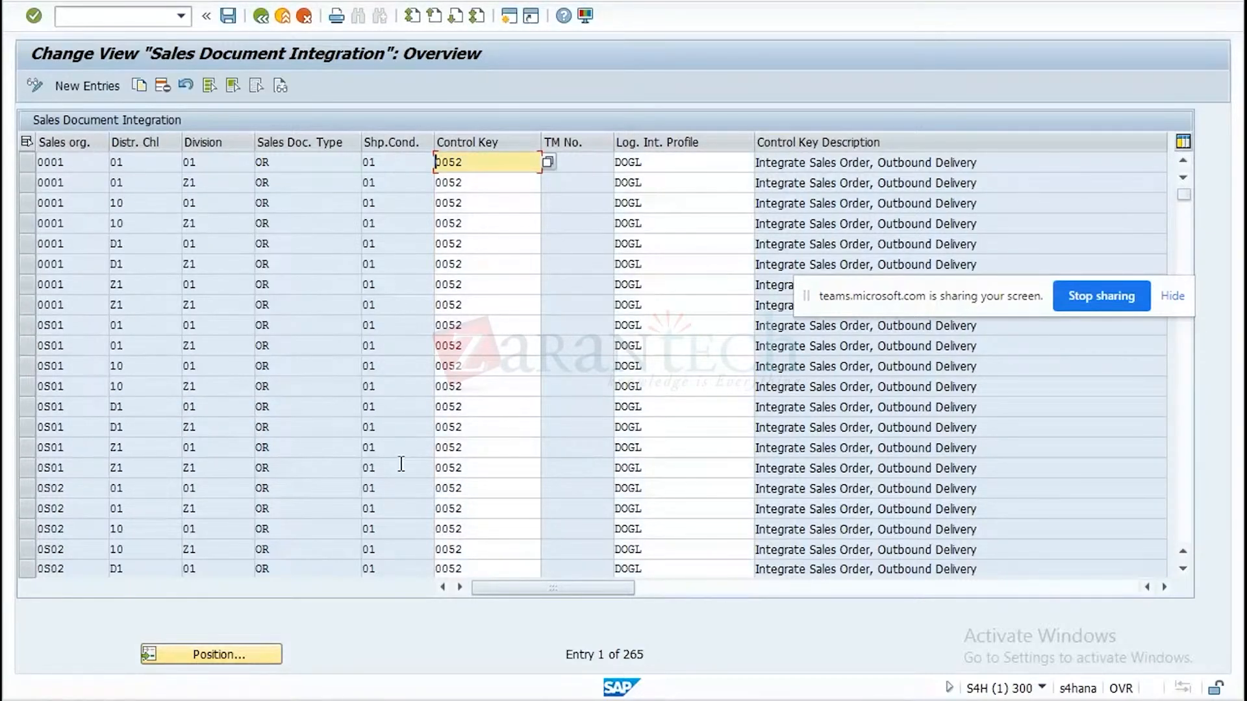
# In the ID8 session, display the sales order from the outbound delivery's document flow and examine its header data for order type and sales area.
pyautogui.click(757, 700)
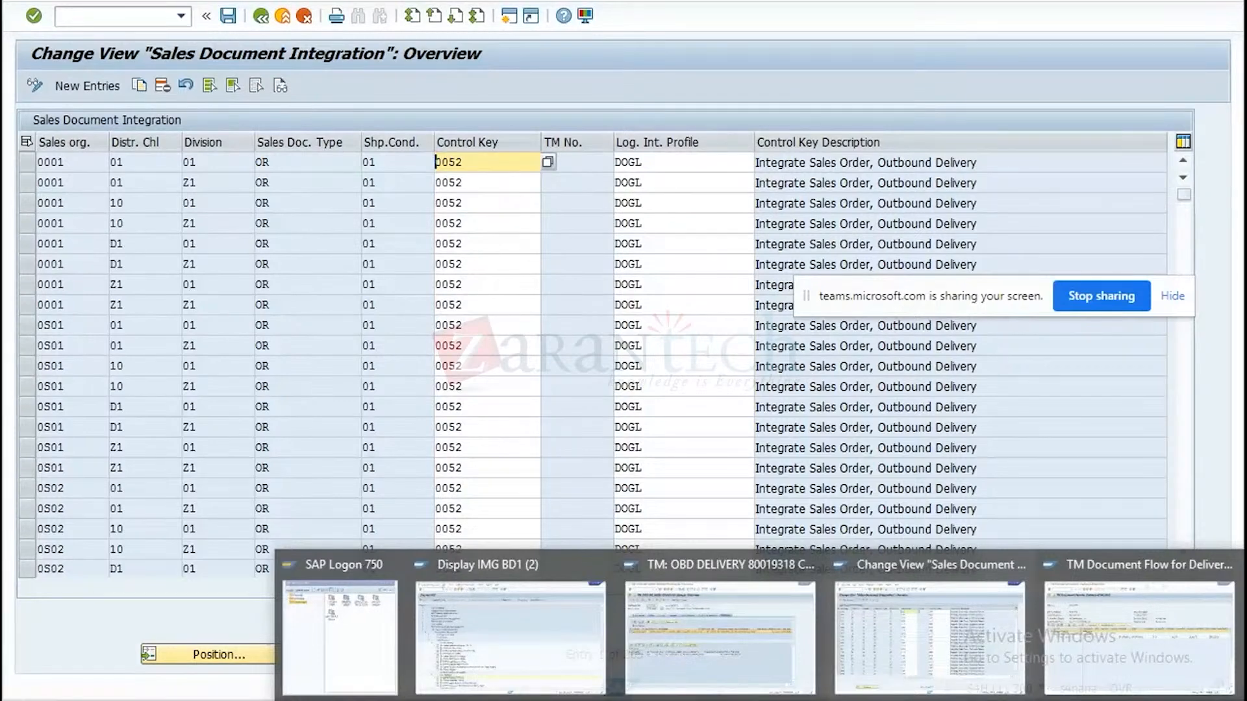
pyautogui.click(719, 633)
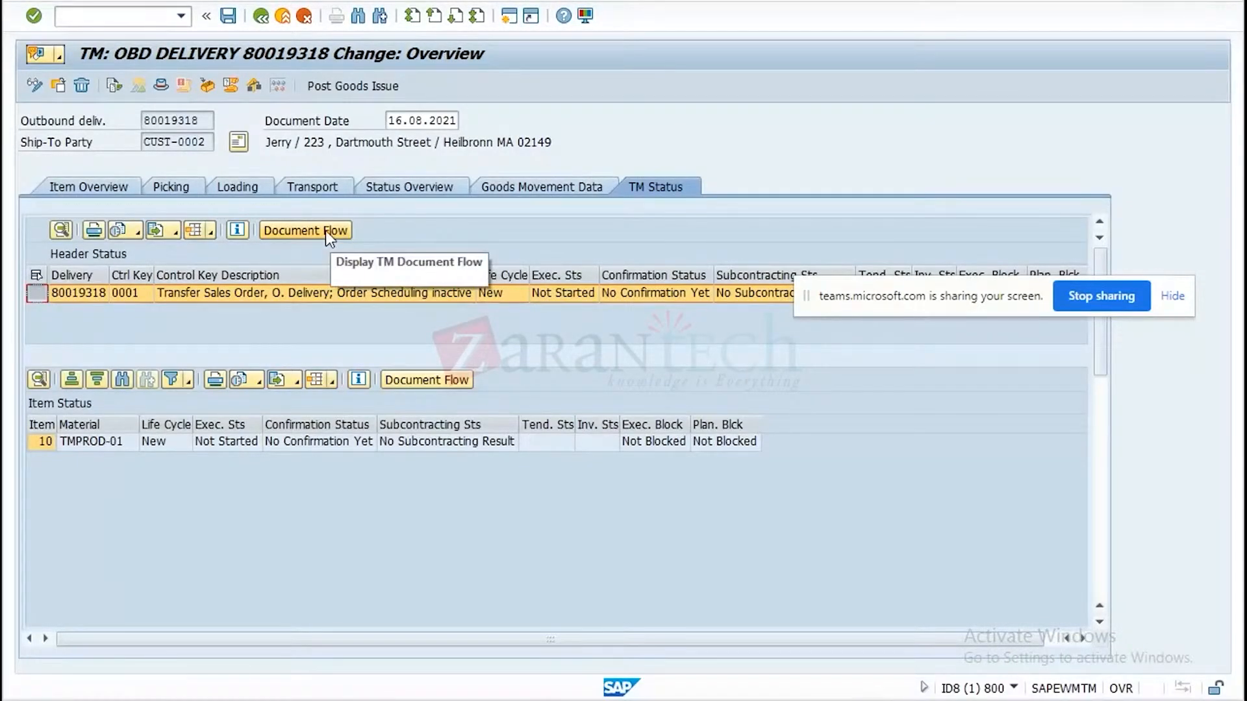
pyautogui.click(261, 16)
pyautogui.click(261, 16)
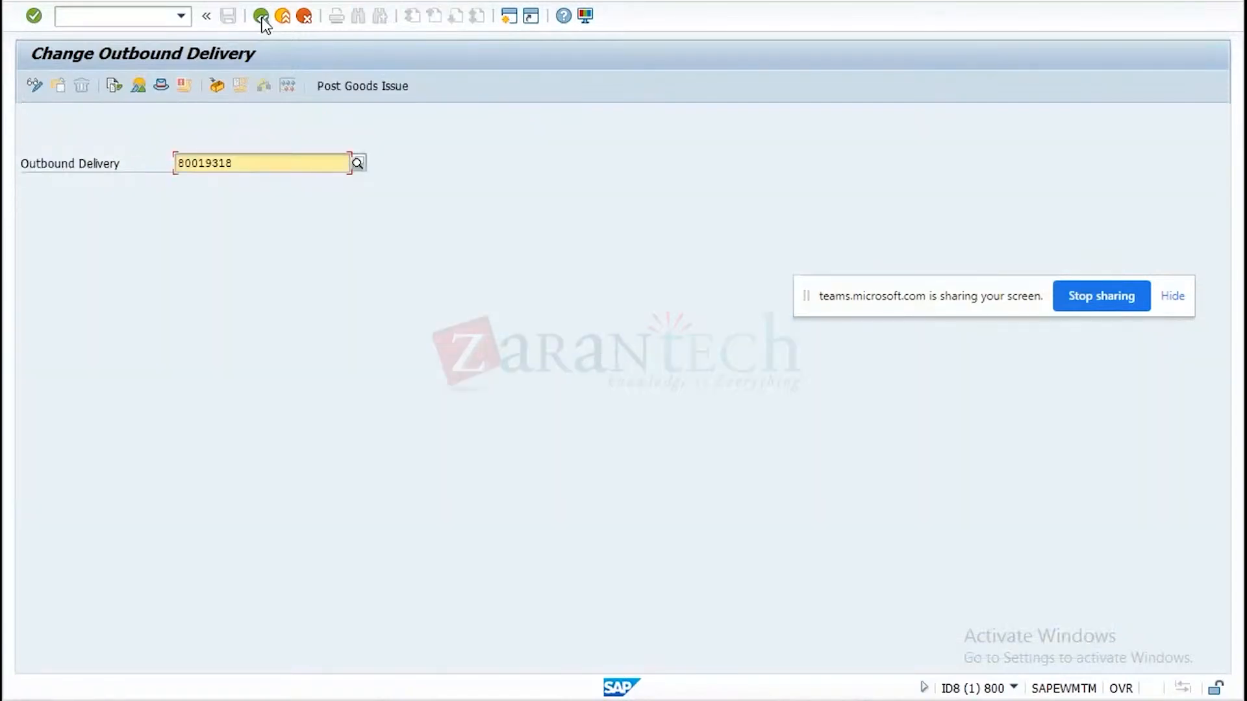
pyautogui.click(113, 86)
pyautogui.click(155, 201)
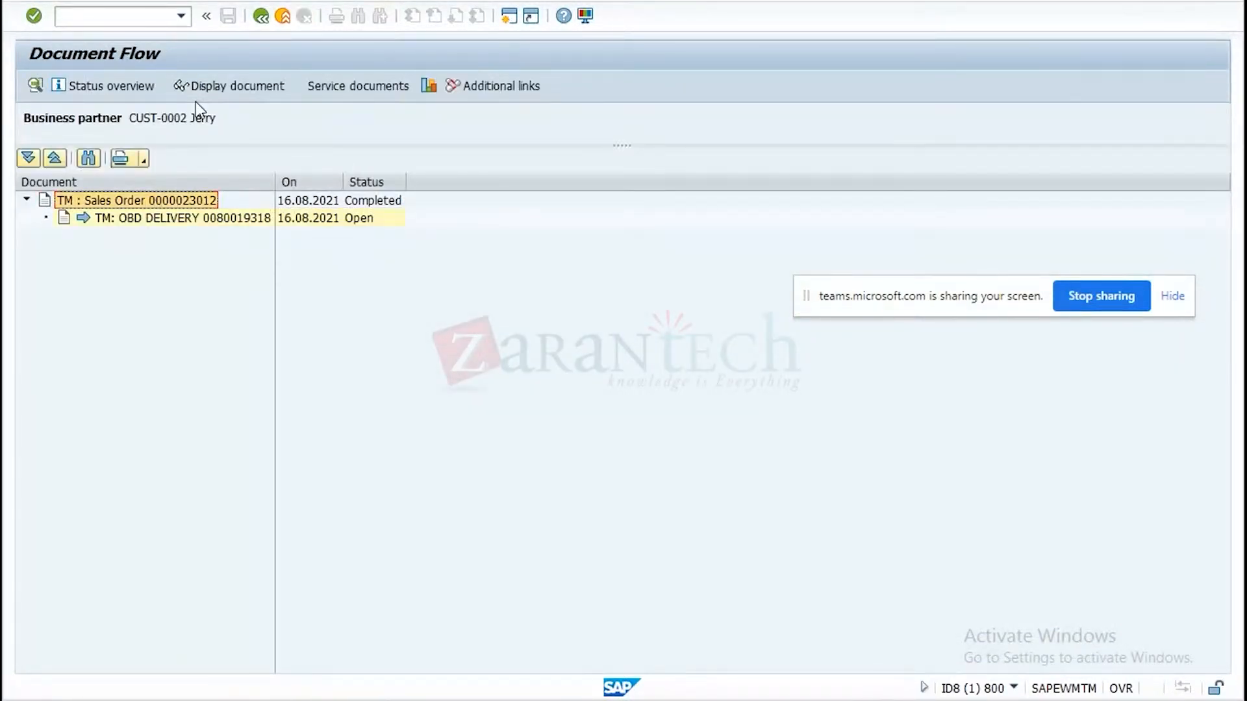
pyautogui.click(210, 88)
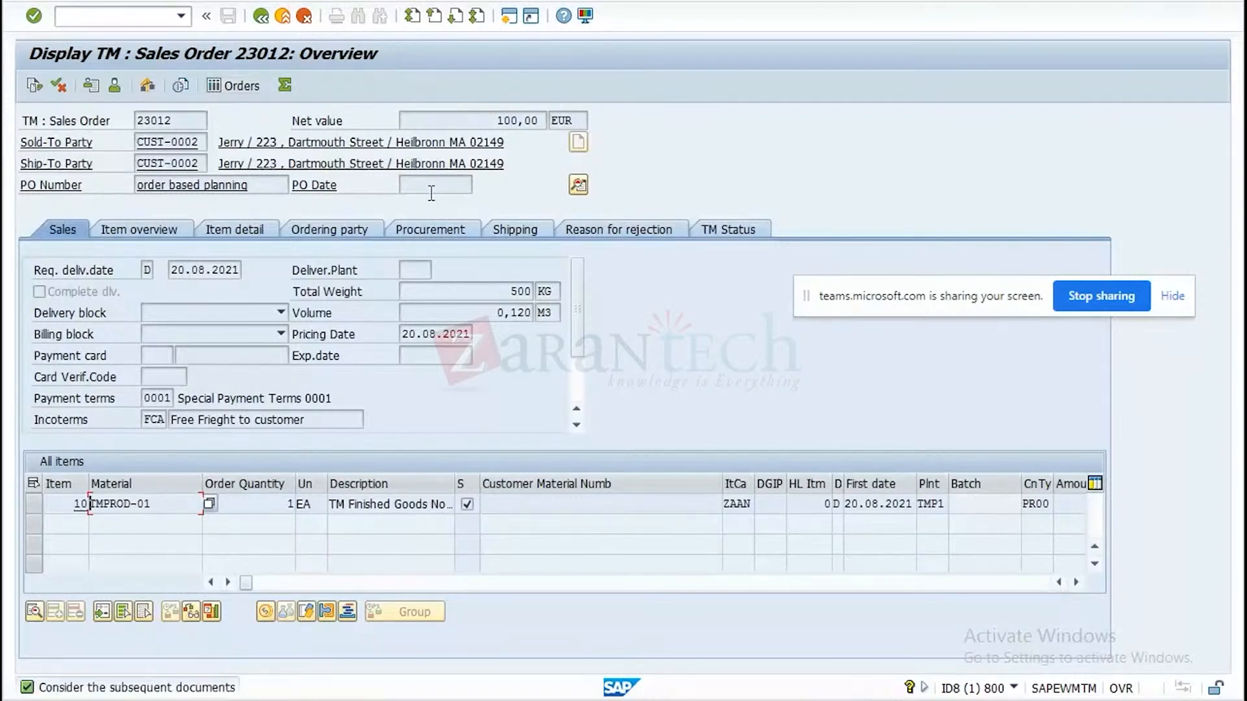
pyautogui.click(578, 185)
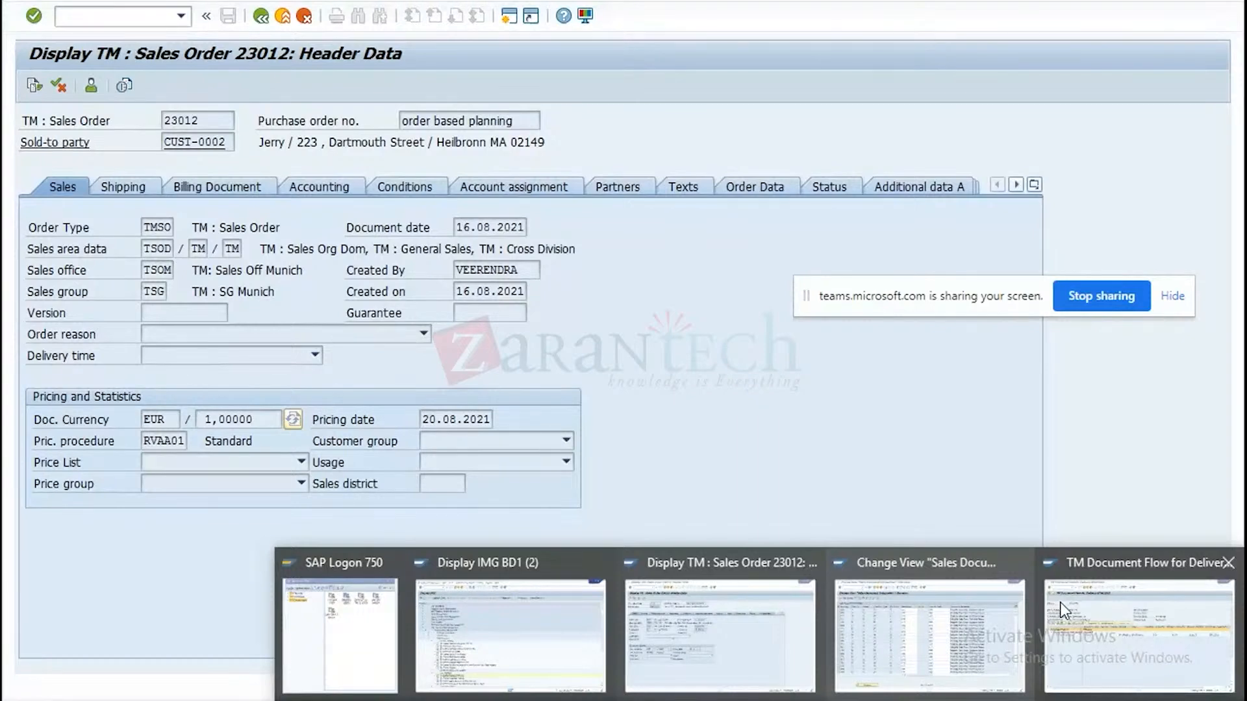
# In the second S4H session, display the ZDOG sales order from the outbound delivery's document flow and examine its header data for order type.
pyautogui.click(1062, 611)
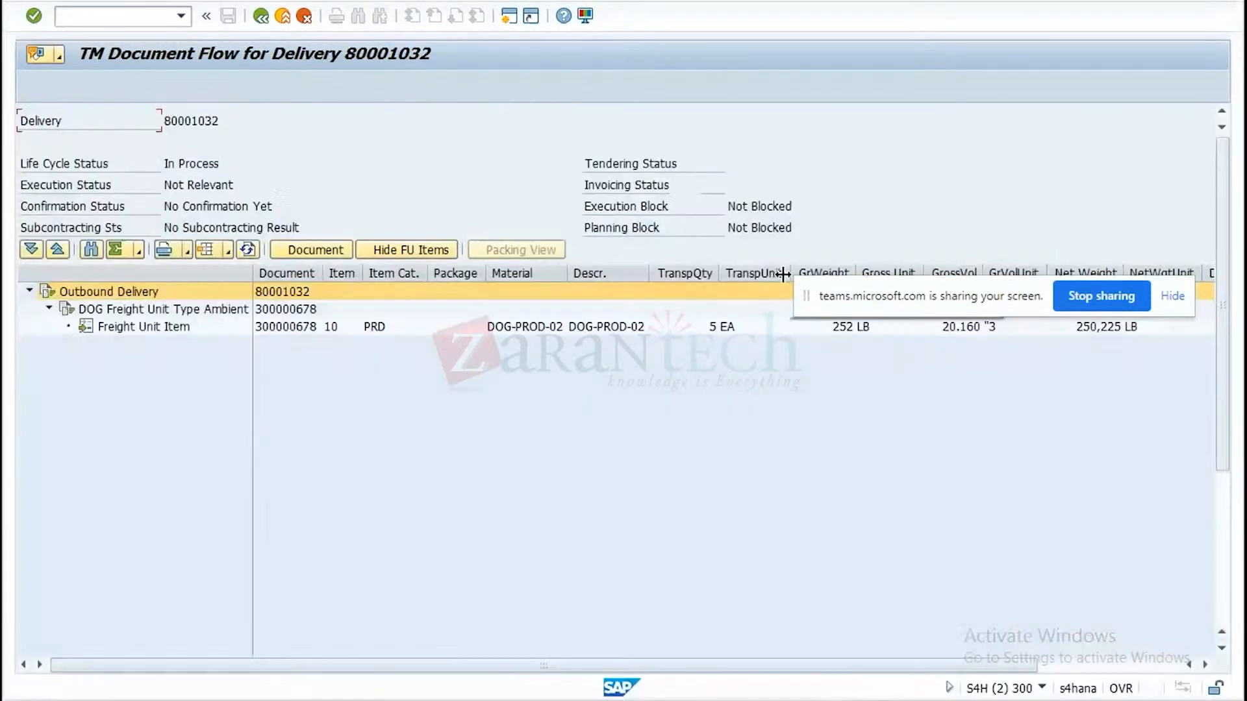
pyautogui.click(261, 17)
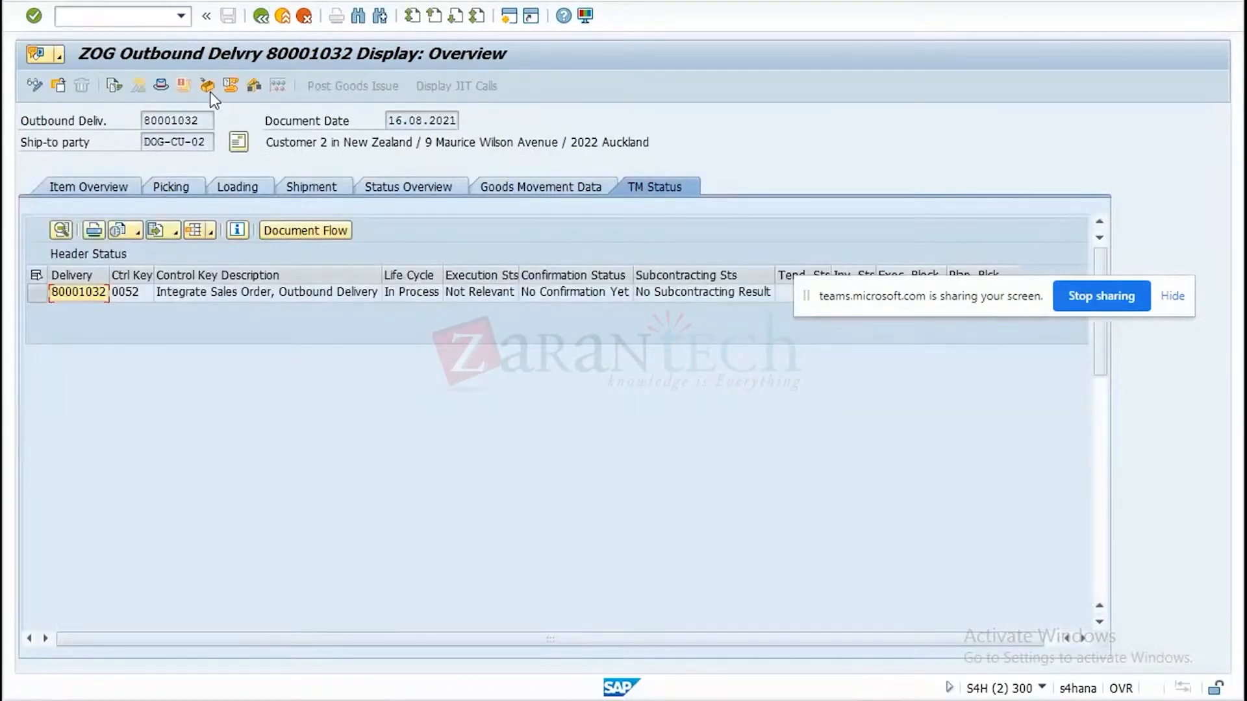
pyautogui.click(111, 85)
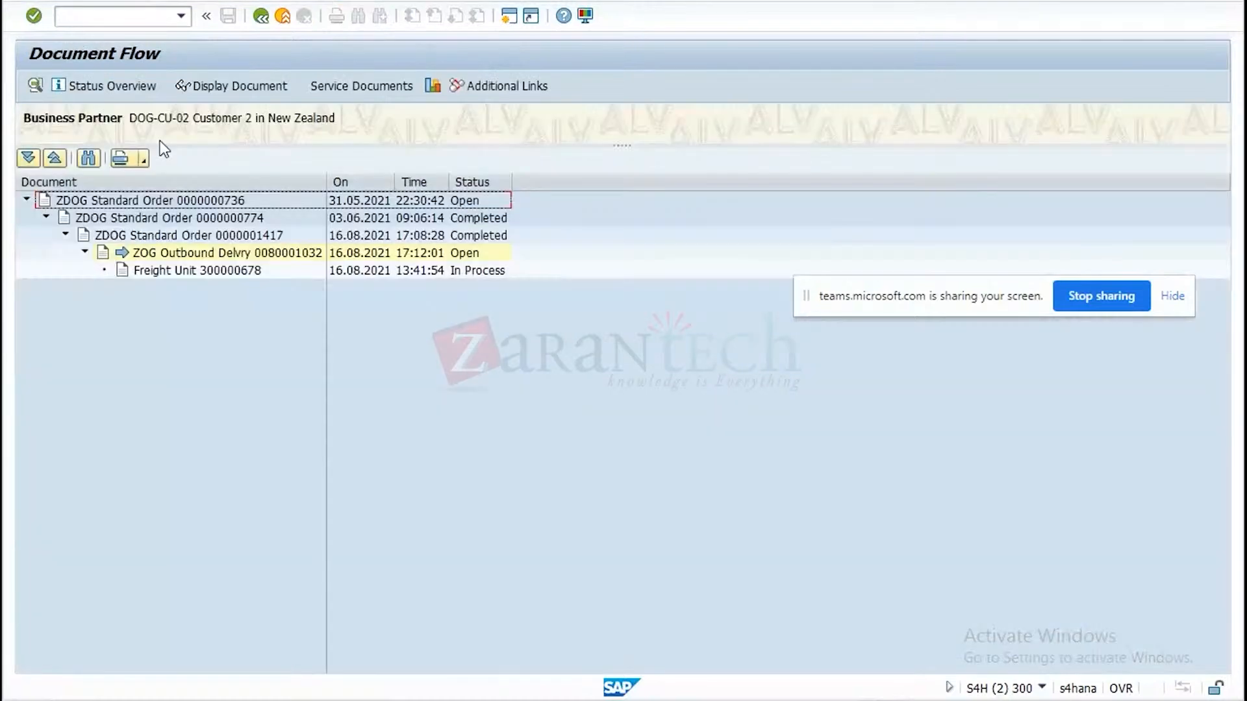
pyautogui.click(187, 237)
pyautogui.click(232, 83)
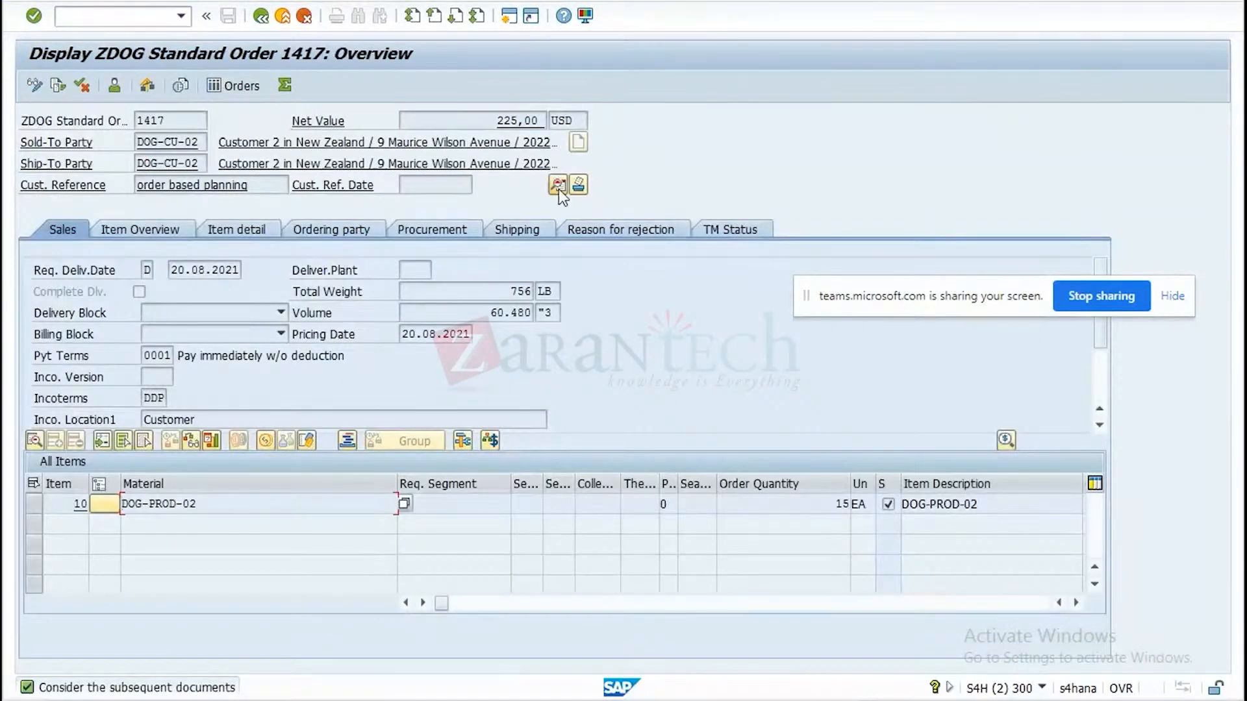
pyautogui.click(559, 185)
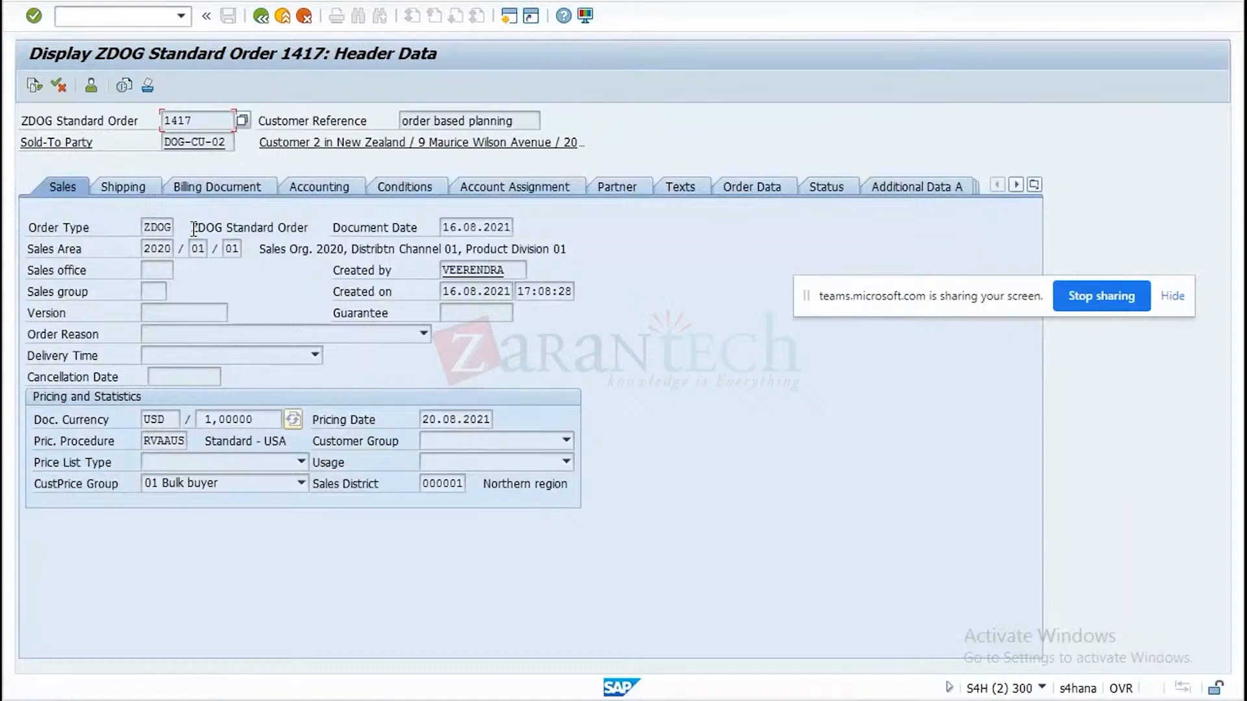
pyautogui.click(143, 227)
# Try to position the Sales Document Integration table on sales document type ZDOG.
pyautogui.click(759, 700)
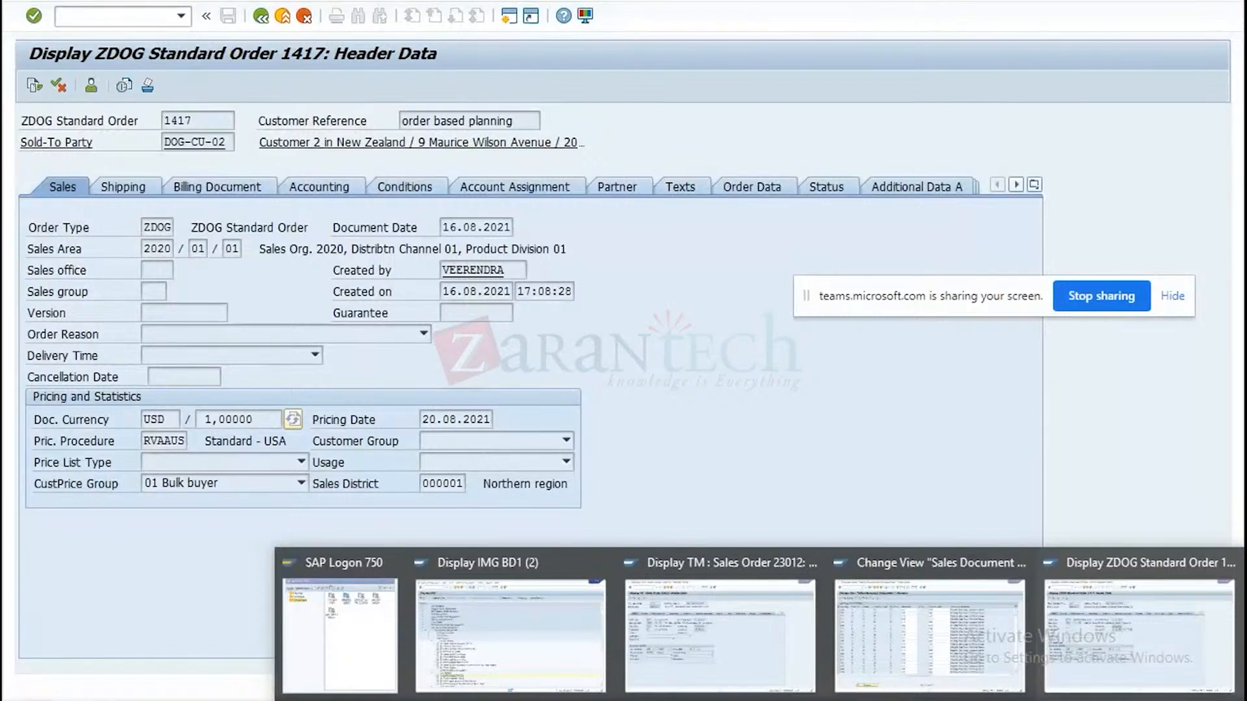
pyautogui.click(929, 634)
pyautogui.click(233, 653)
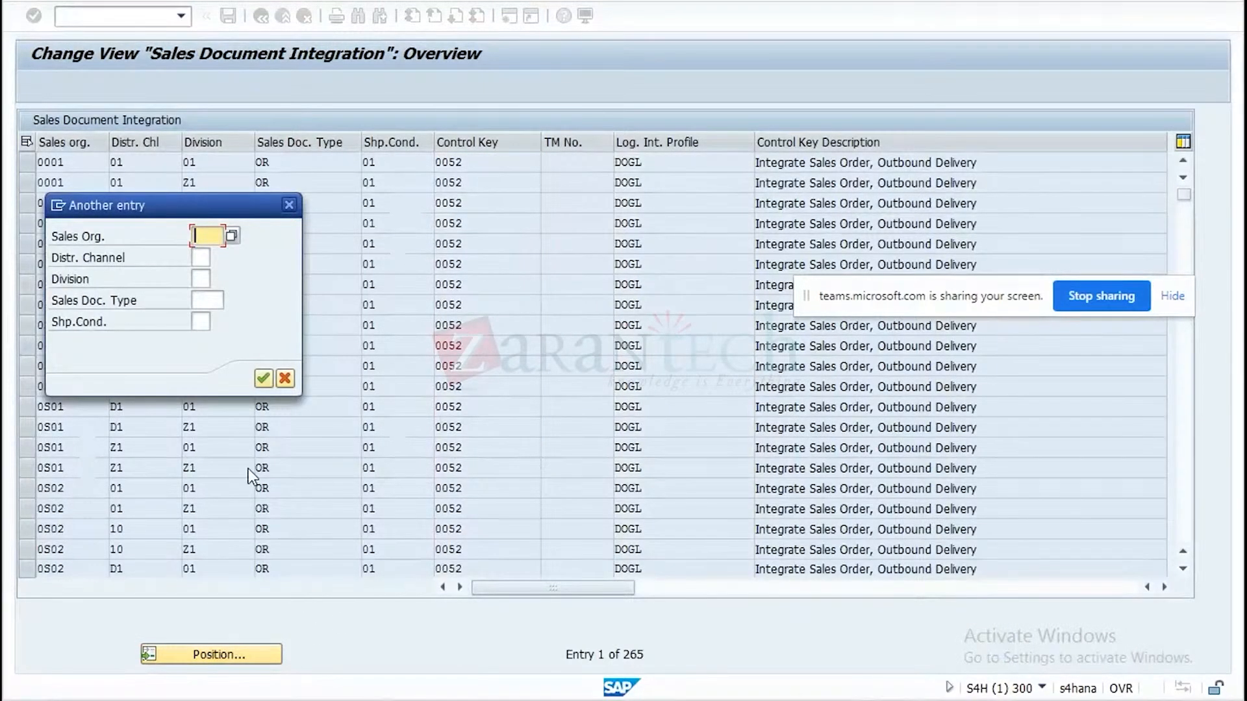
pyautogui.click(209, 299)
pyautogui.write('ZDOG')
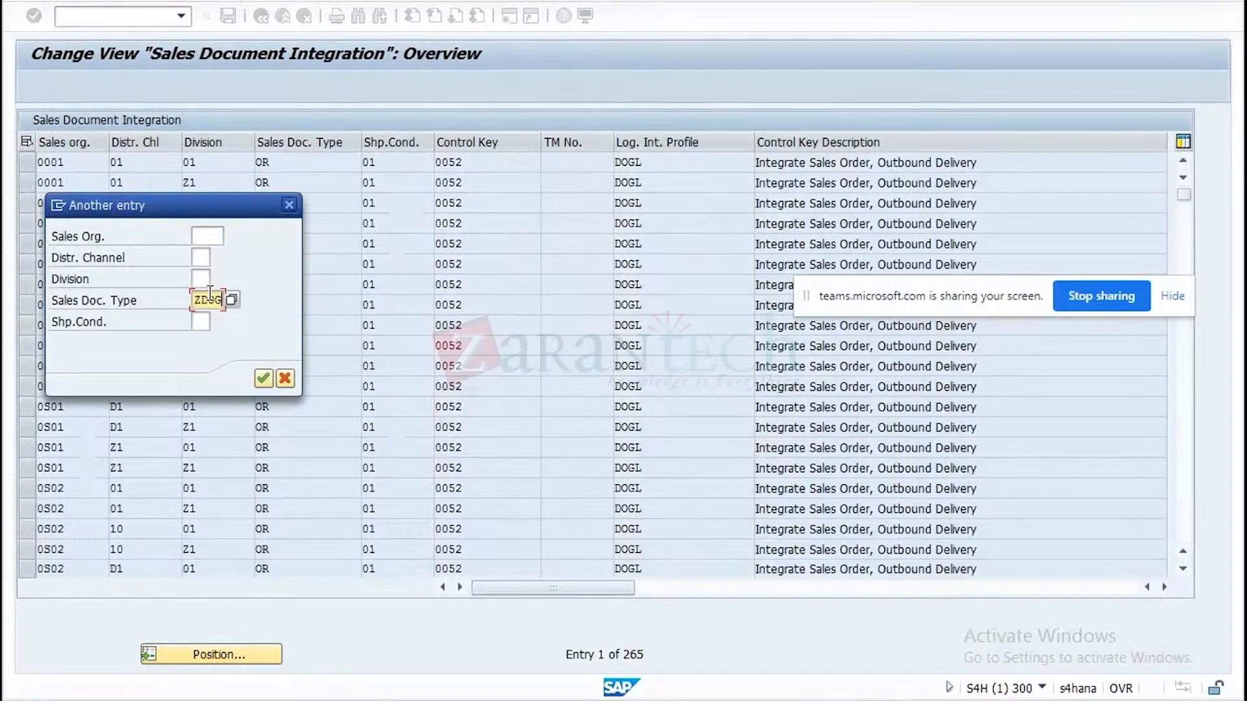
pyautogui.click(265, 380)
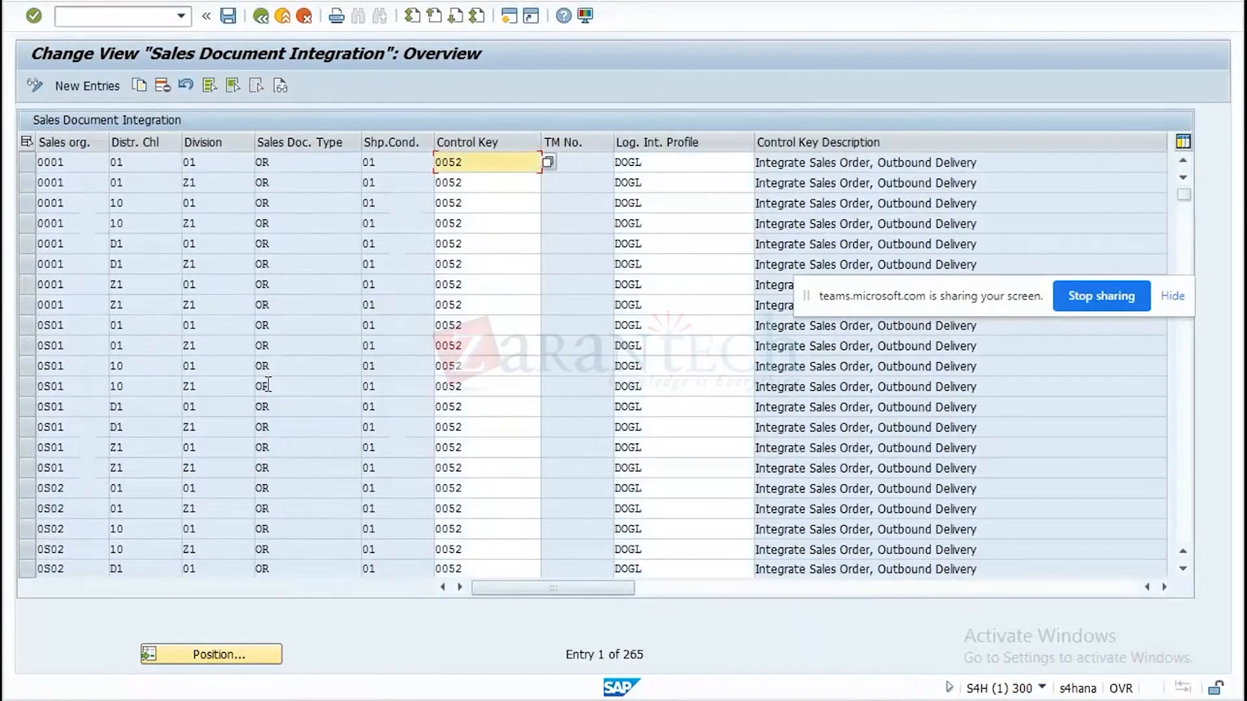
# Check the sales area in the order header and position the Sales Document Integration table on sales organization 2020, distribution channel 01, division 01.
pyautogui.click(891, 700)
pyautogui.click(1097, 641)
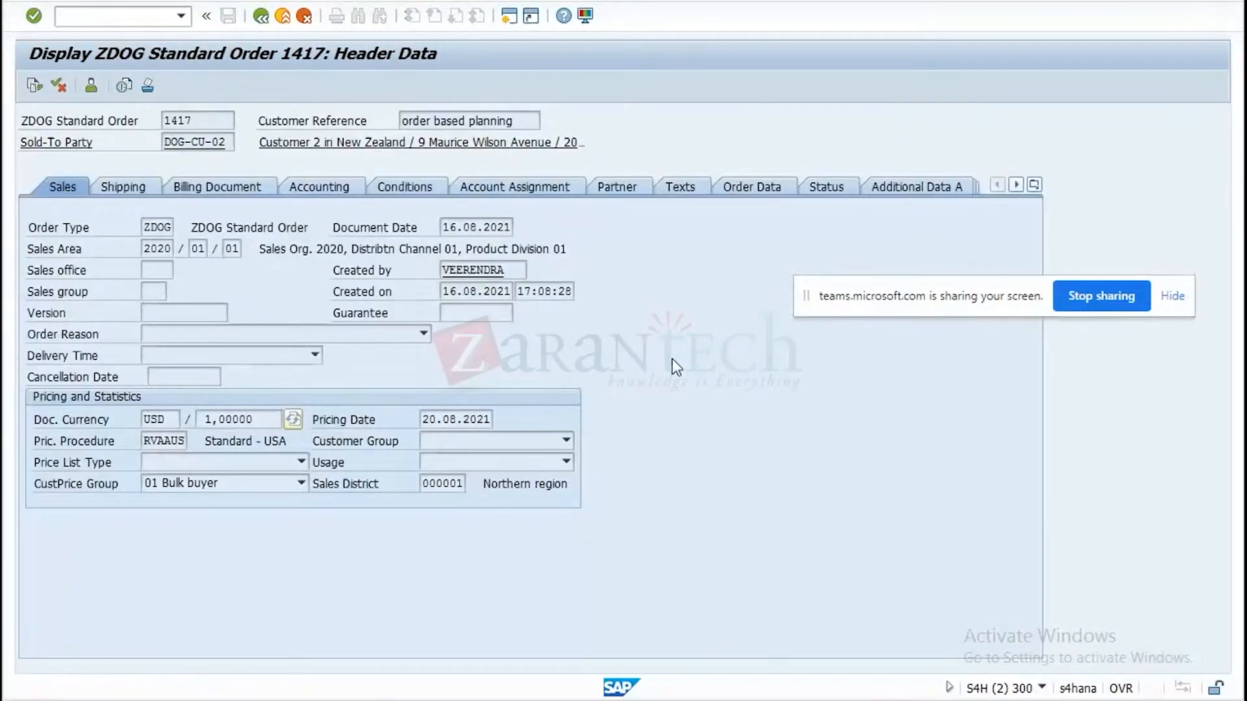
pyautogui.click(864, 699)
pyautogui.click(929, 637)
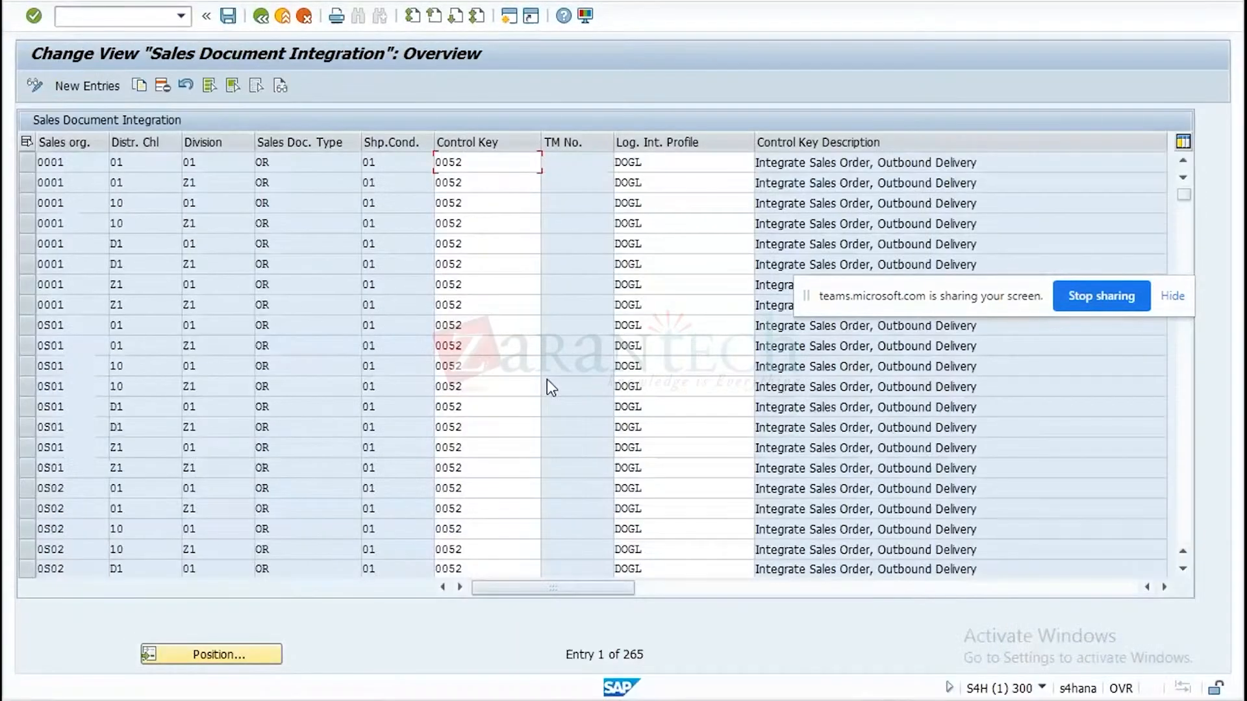
pyautogui.click(246, 654)
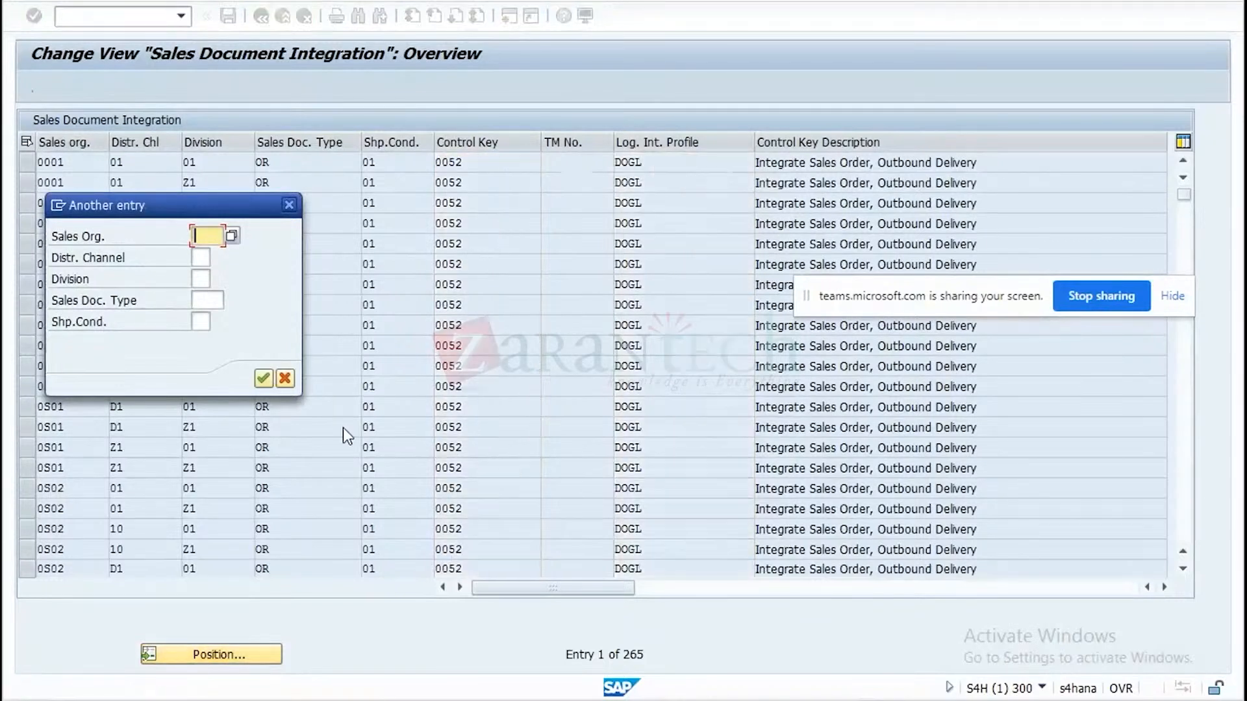
pyautogui.write('2020')
pyautogui.click(199, 255)
pyautogui.write('01')
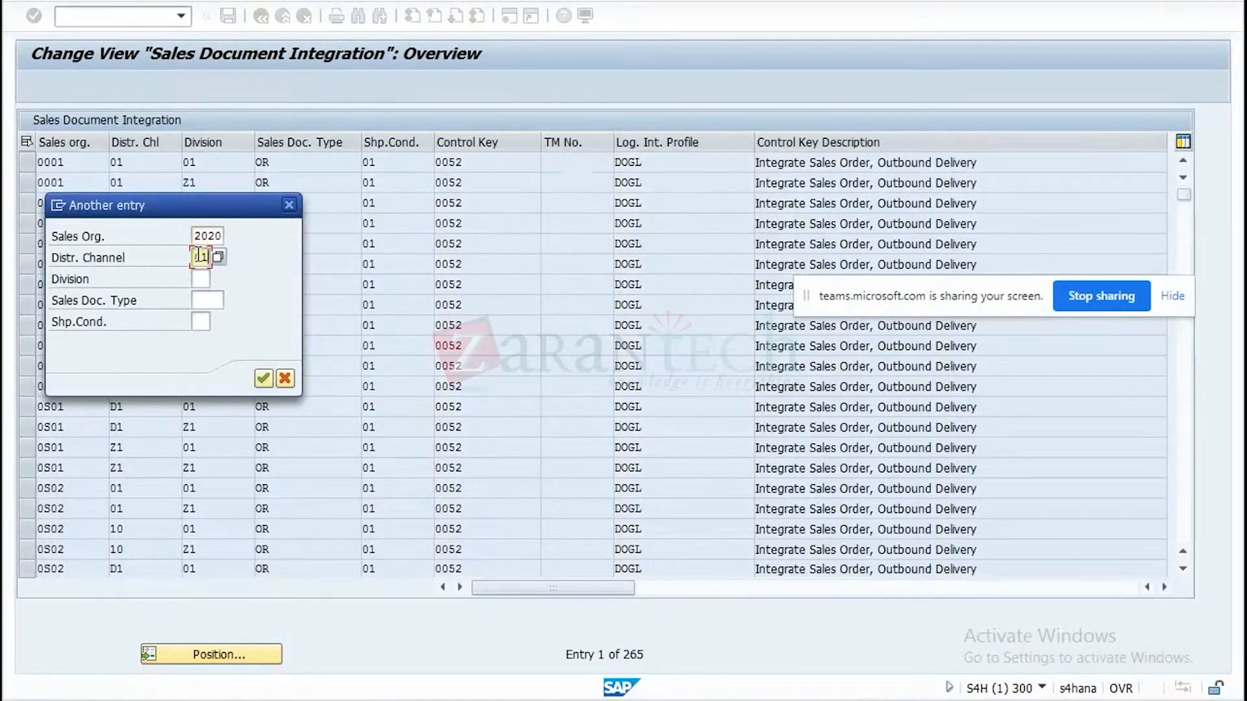
pyautogui.click(198, 280)
pyautogui.write('01')
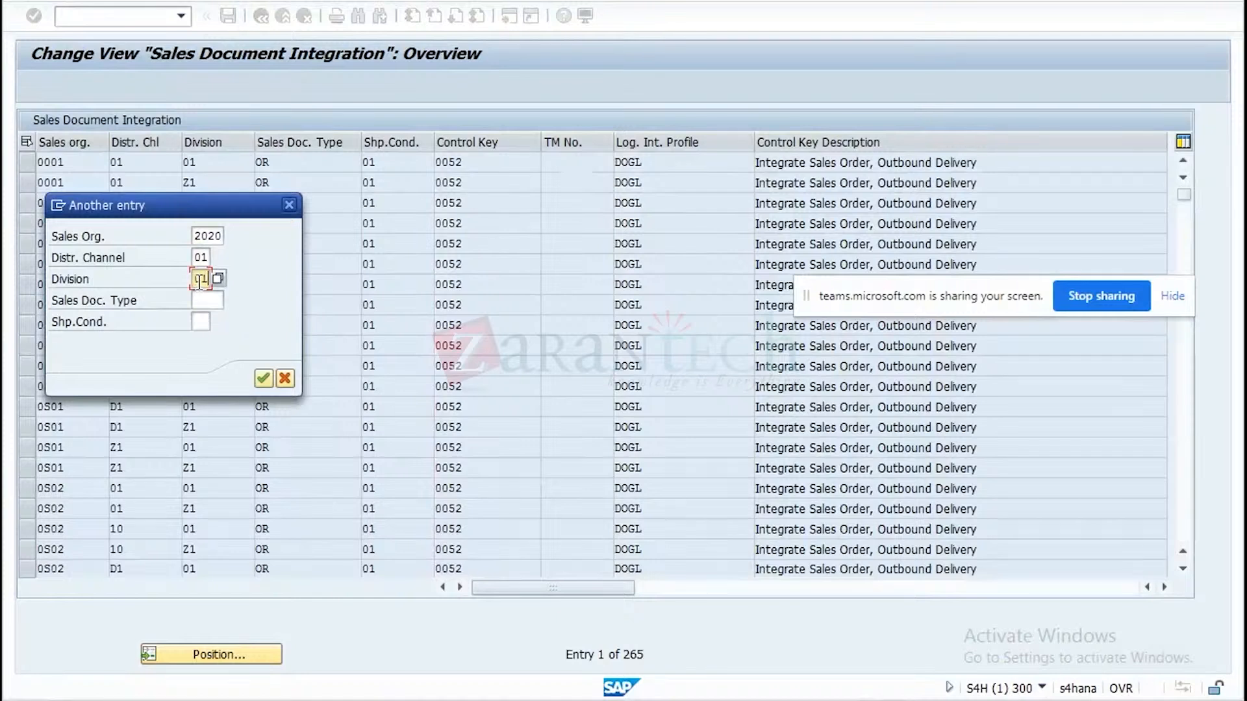
pyautogui.click(263, 378)
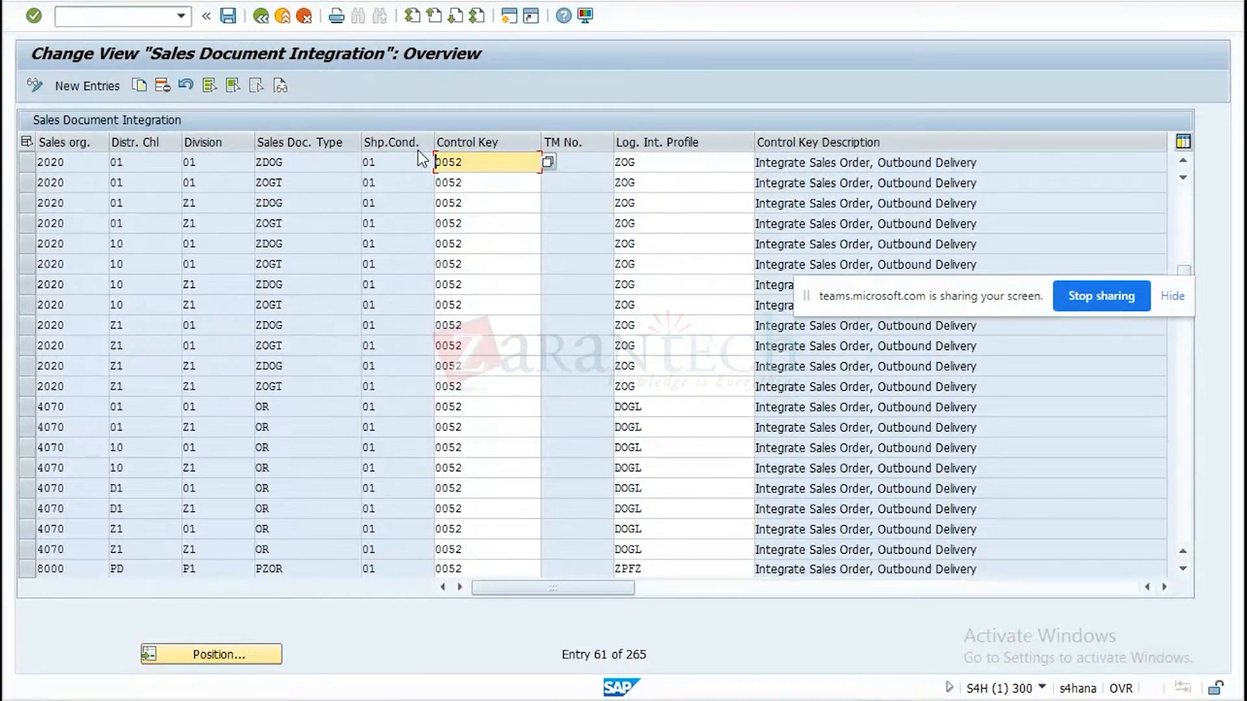
# Open the transportation-relevance settings for delivery documents and examine the control key for shipping point 2020 and delivery type ZOGL.
pyautogui.click(261, 17)
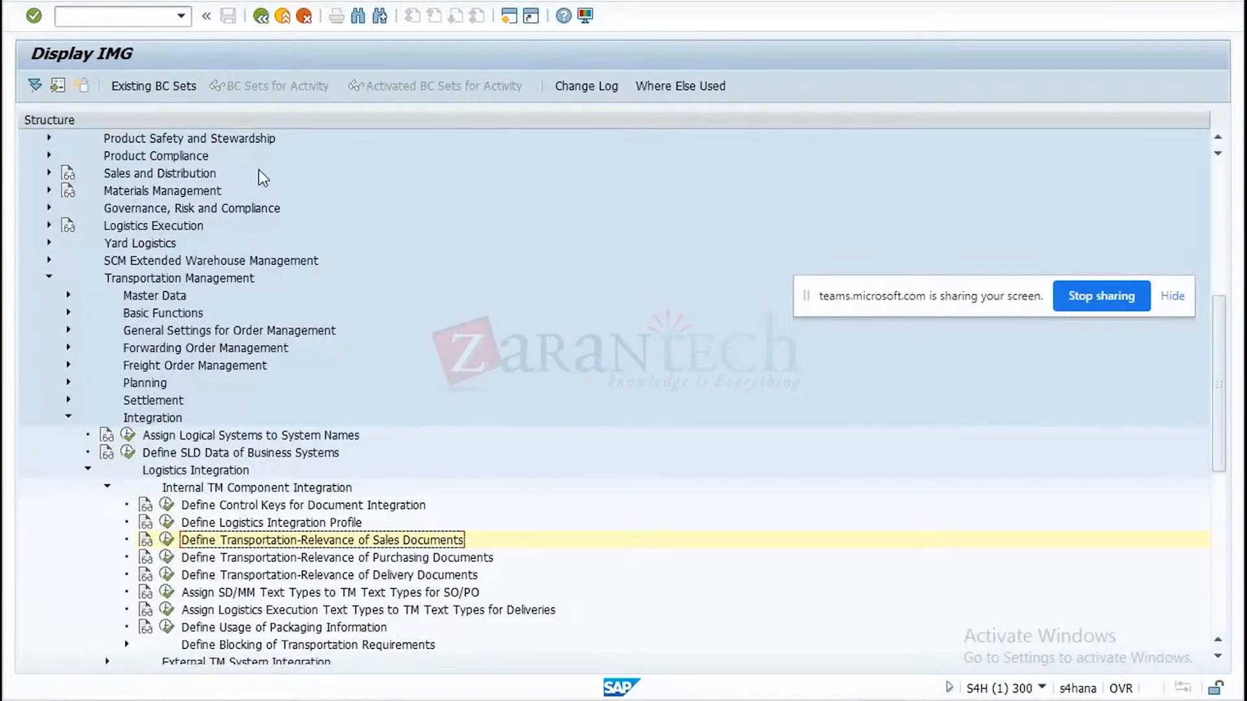
pyautogui.click(166, 578)
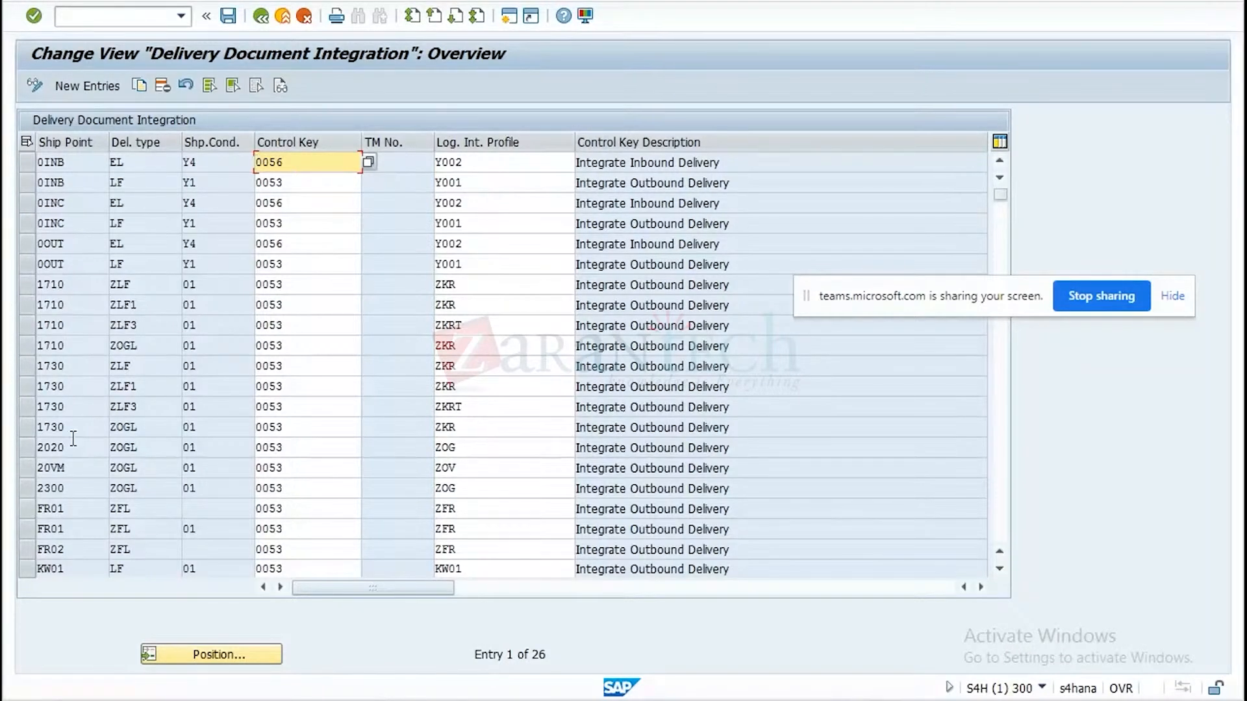
pyautogui.click(23, 449)
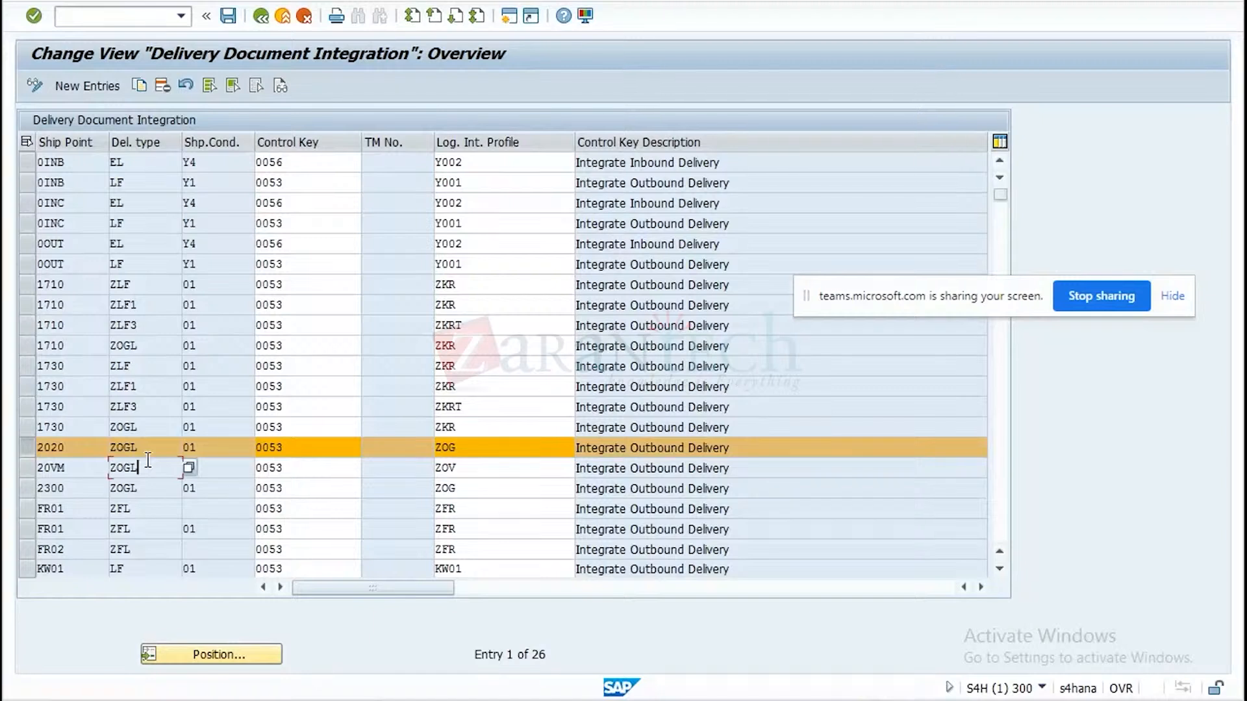
pyautogui.click(300, 447)
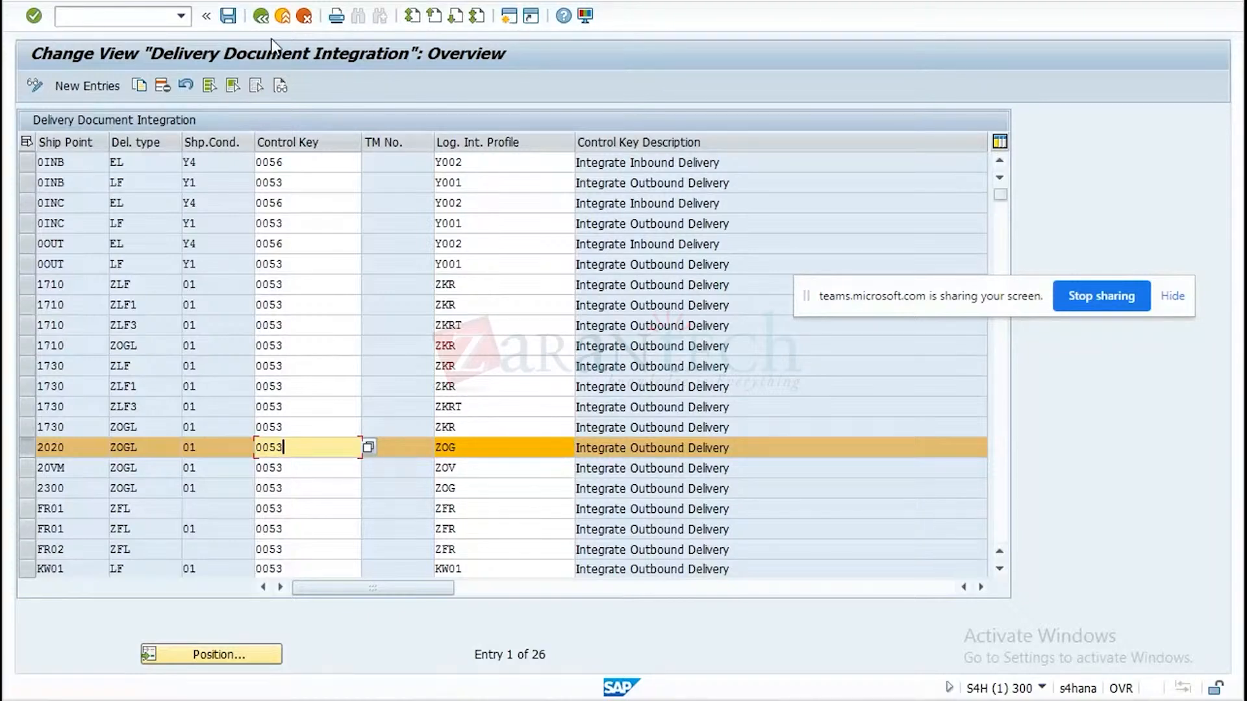
# Examine the transportation-relevance settings for purchasing documents and return to the IMG structure.
pyautogui.click(258, 22)
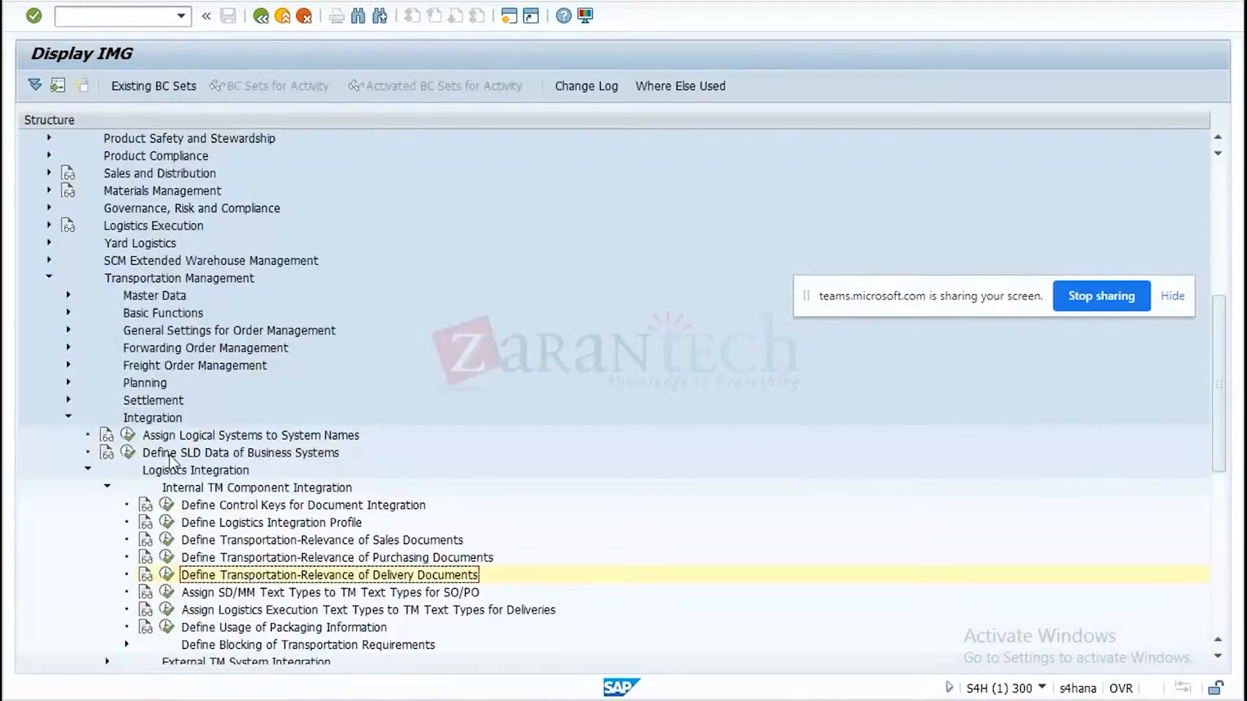
pyautogui.click(167, 557)
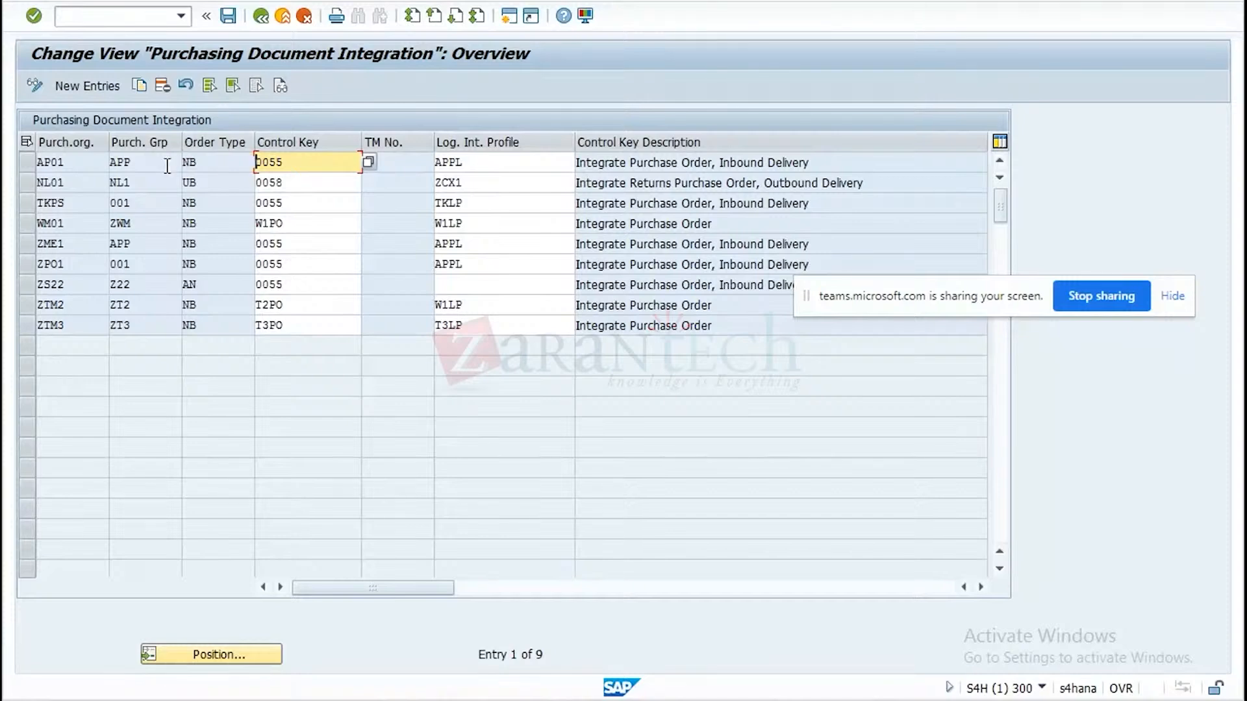
pyautogui.click(259, 18)
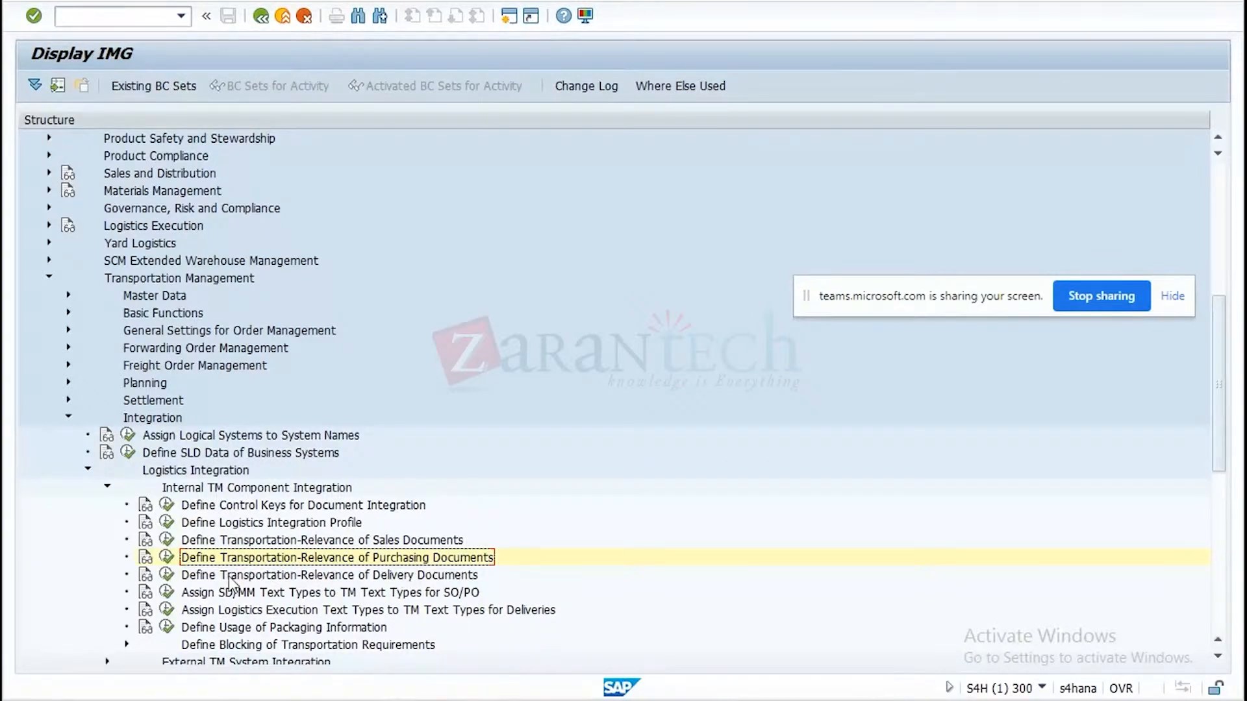
pyautogui.click(166, 555)
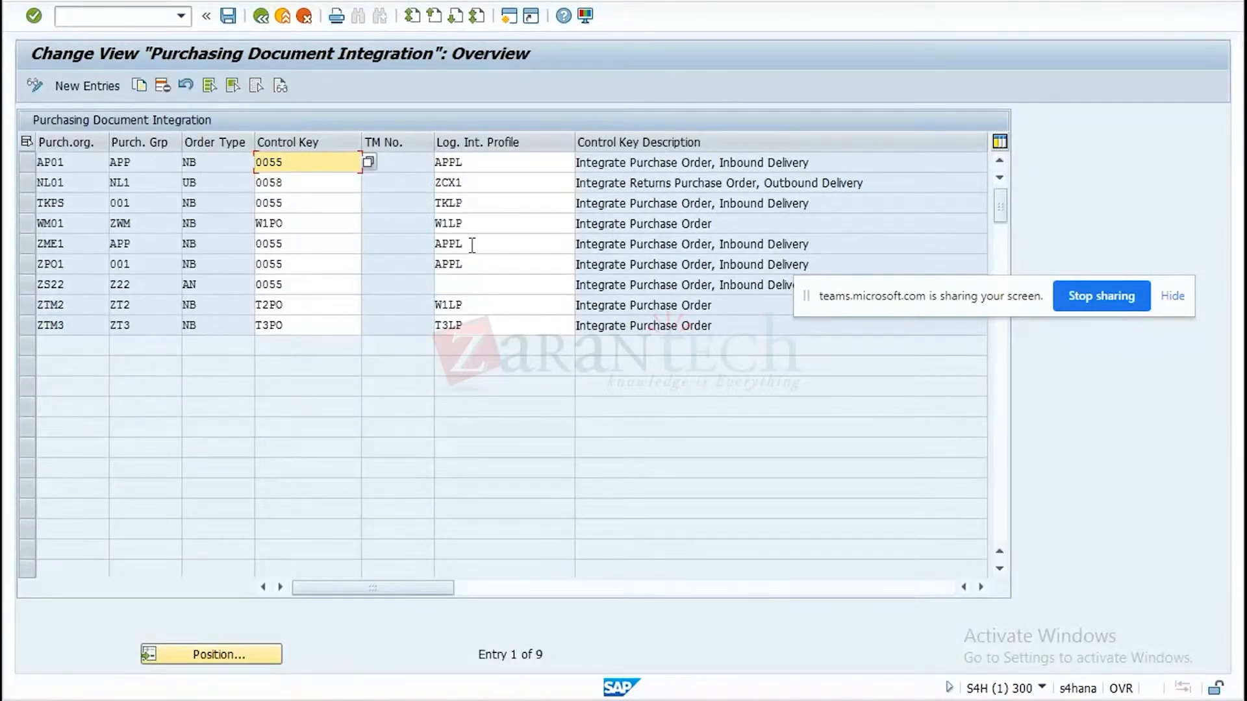
pyautogui.click(260, 20)
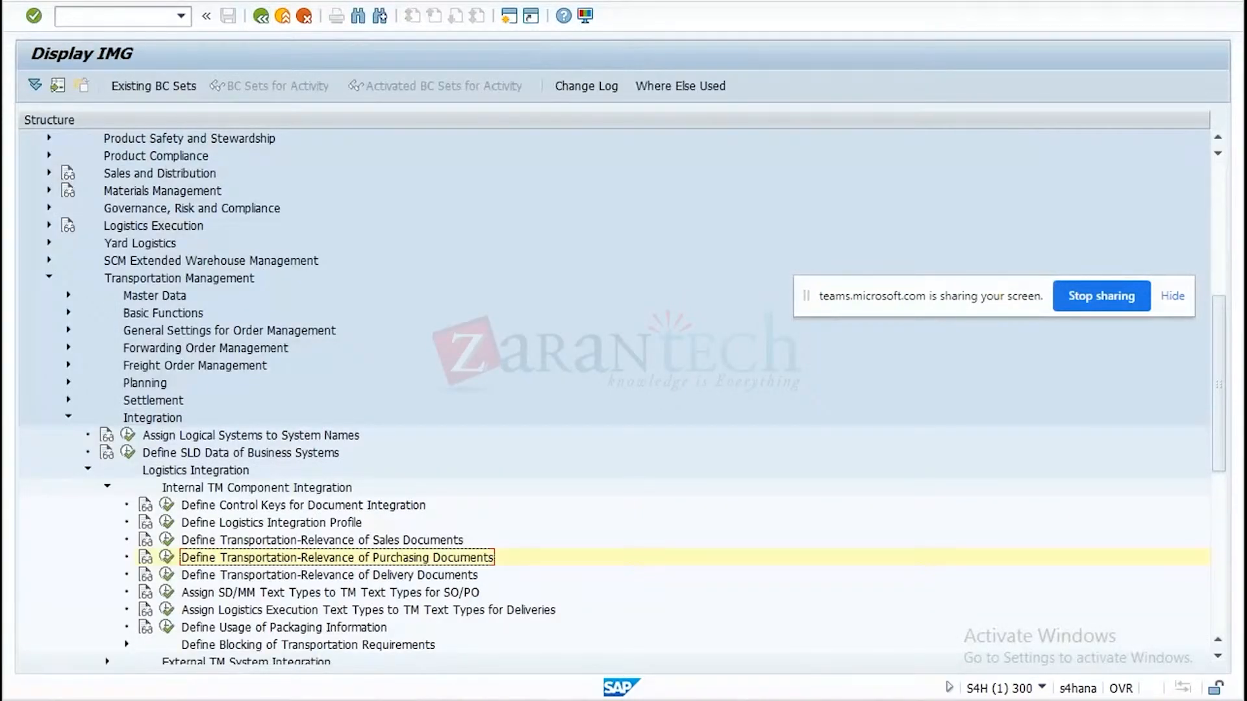
# In the second S4H session, check the ZDOG sales order's TM status and display its TM document flow.
pyautogui.moveTo(877, 700)
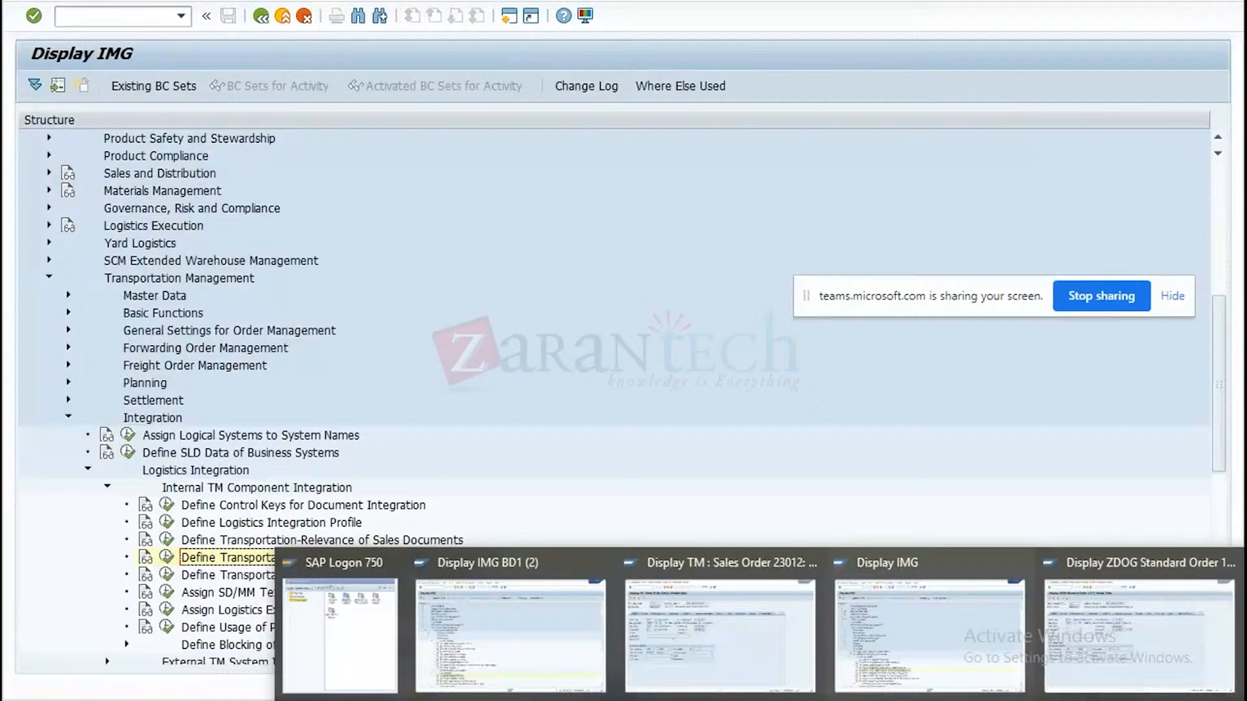
pyautogui.click(1104, 638)
pyautogui.click(261, 15)
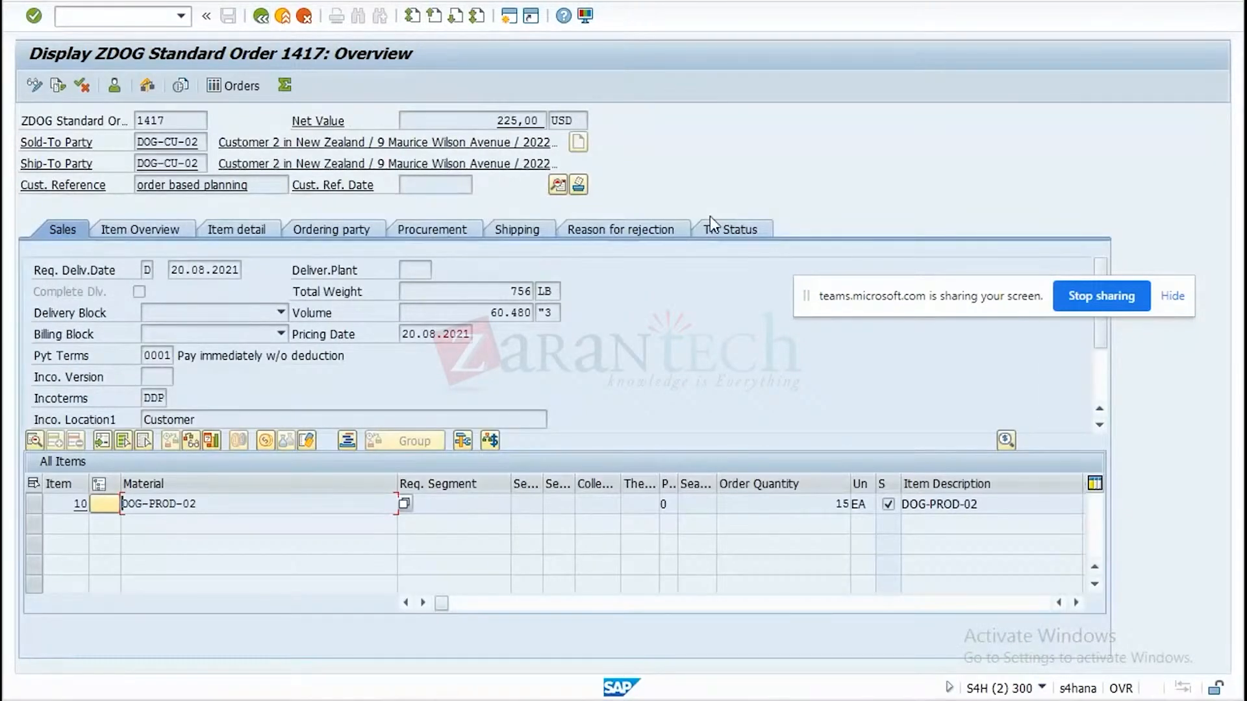
pyautogui.click(712, 234)
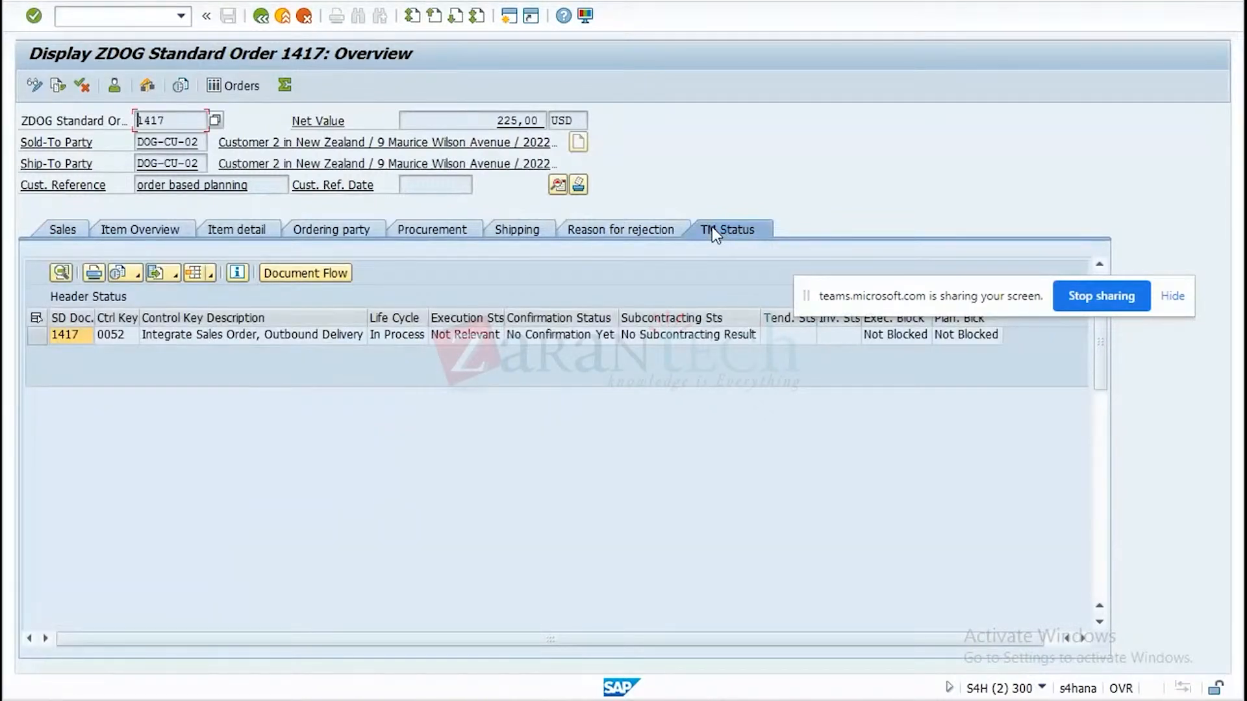
pyautogui.click(36, 336)
pyautogui.click(306, 275)
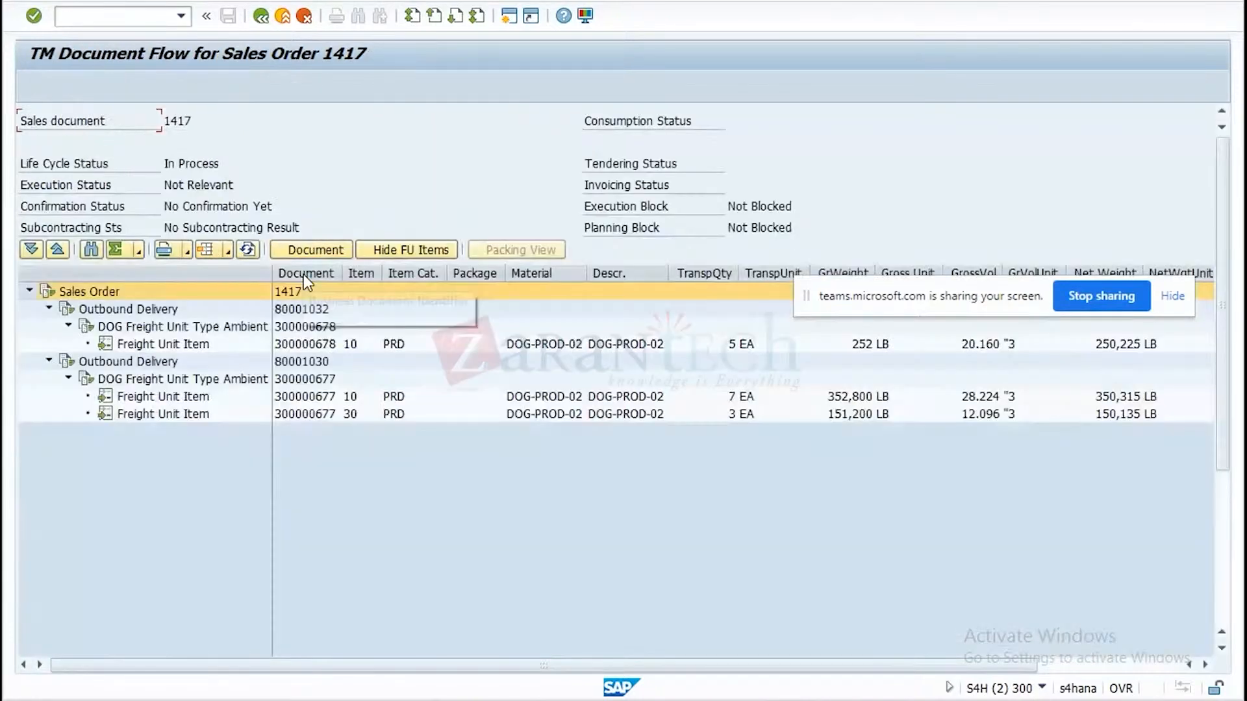
# Open the second outbound delivery's freight unit from the TM document flow, examine its general data, and close it.
pyautogui.click(325, 400)
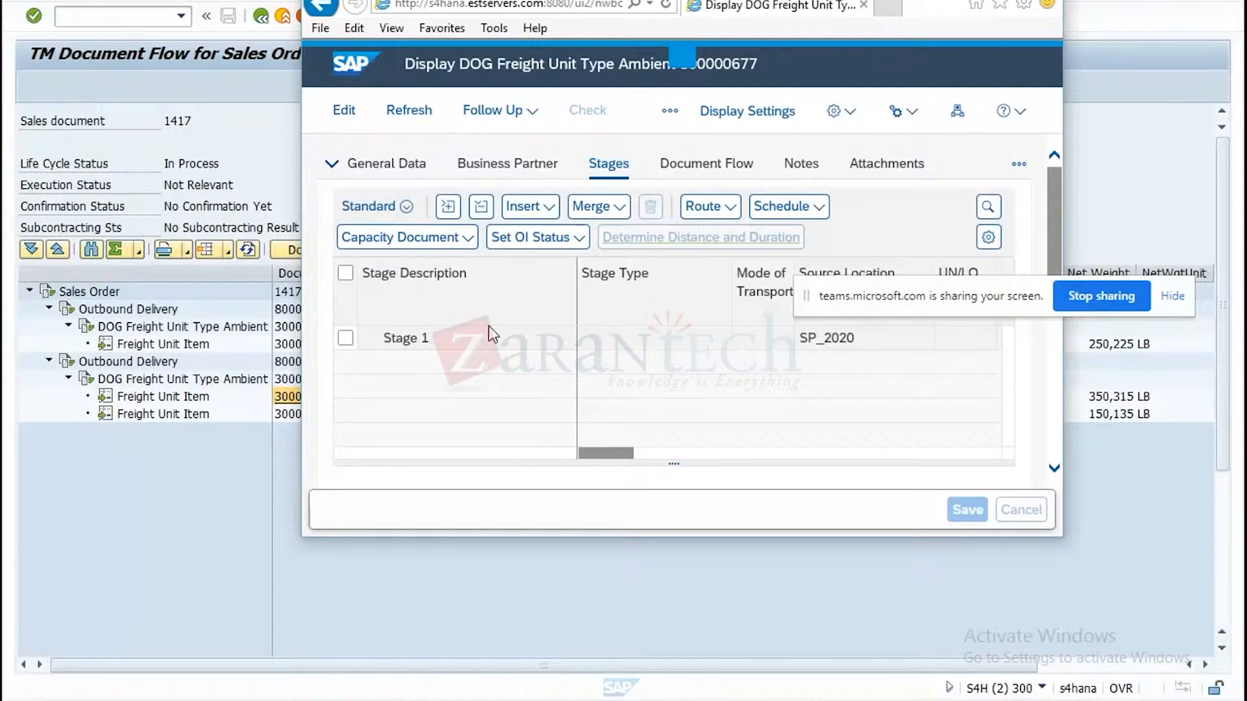
pyautogui.click(997, 1)
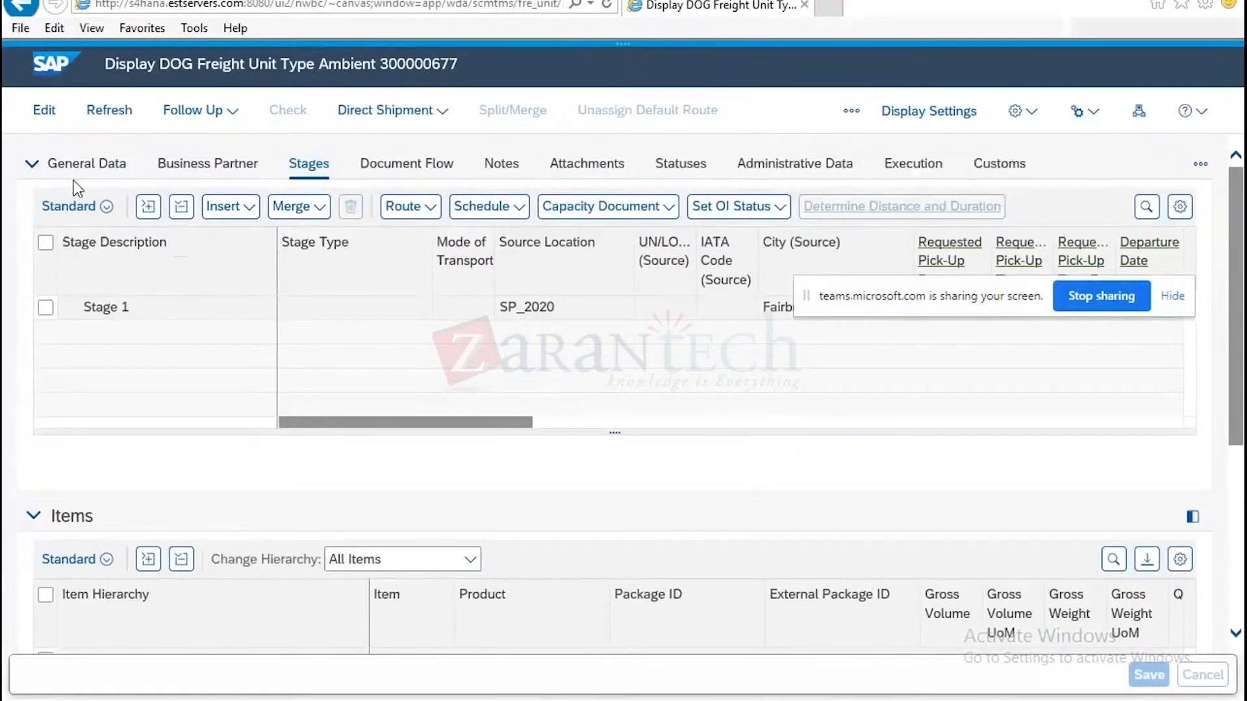
pyautogui.click(68, 170)
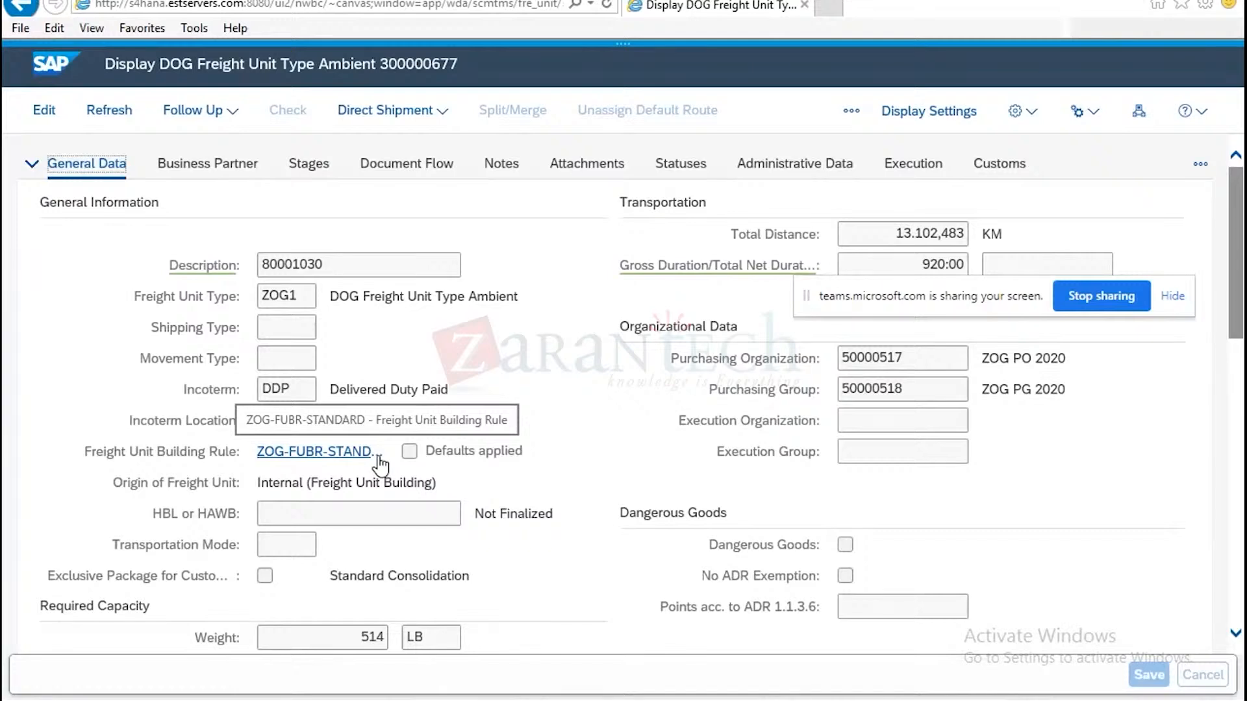
pyautogui.click(805, 5)
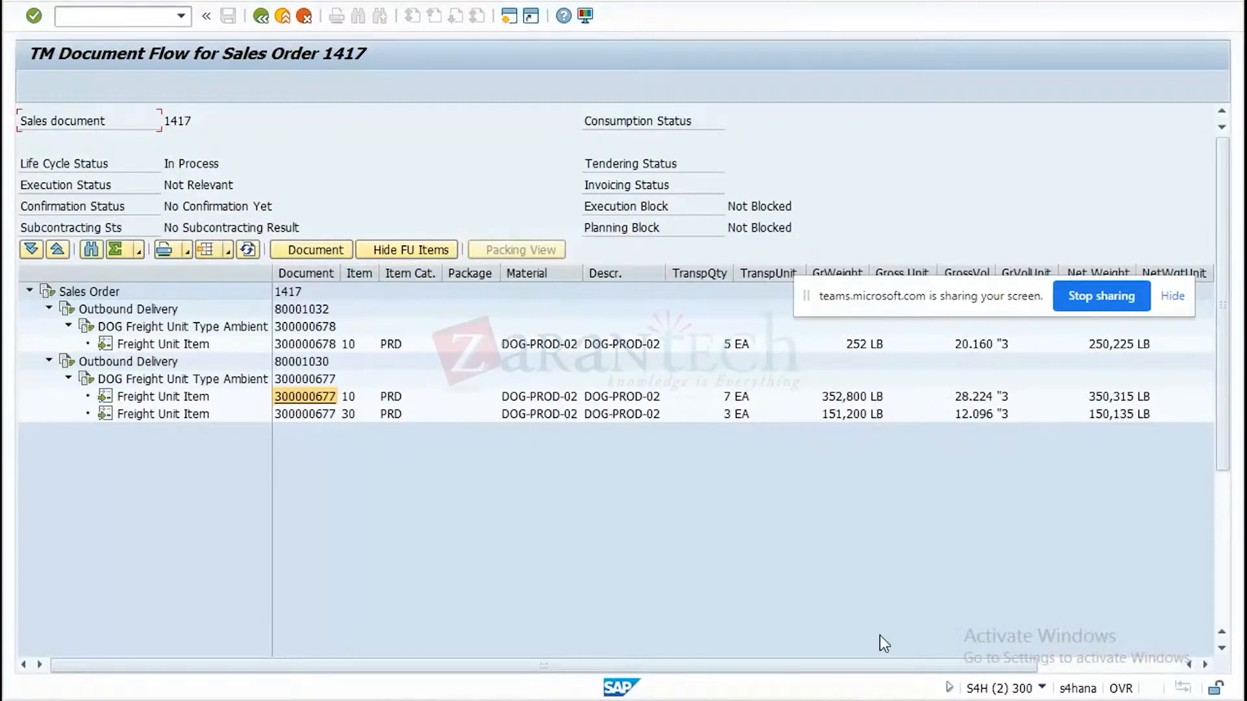
# Return to the IMG in the first S4H session and reopen the transportation-relevance settings for sales documents.
pyautogui.moveTo(885, 698)
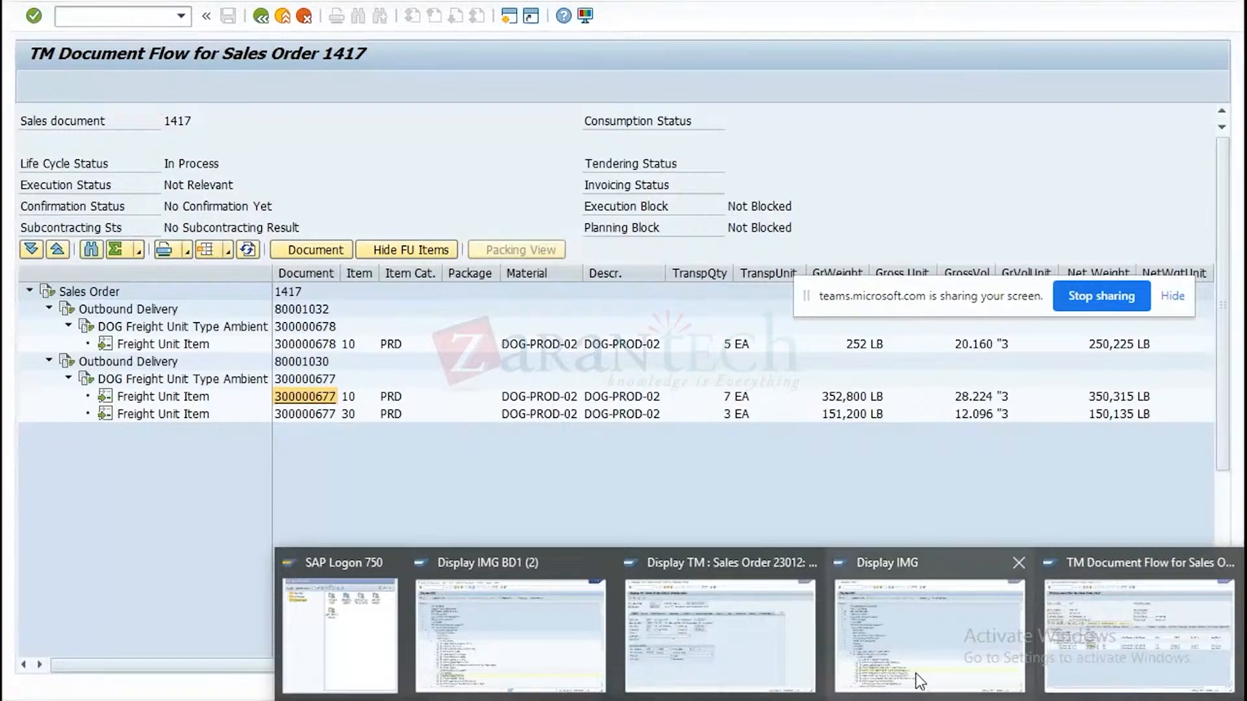
pyautogui.click(929, 633)
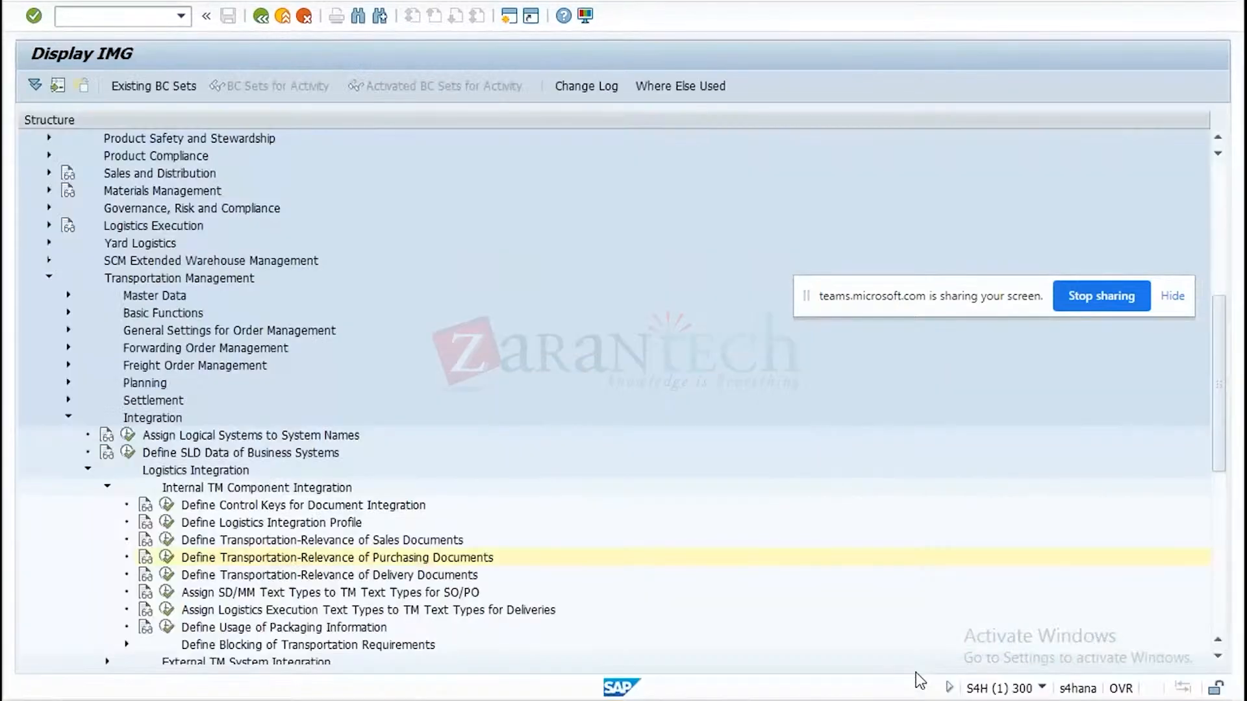
pyautogui.click(166, 540)
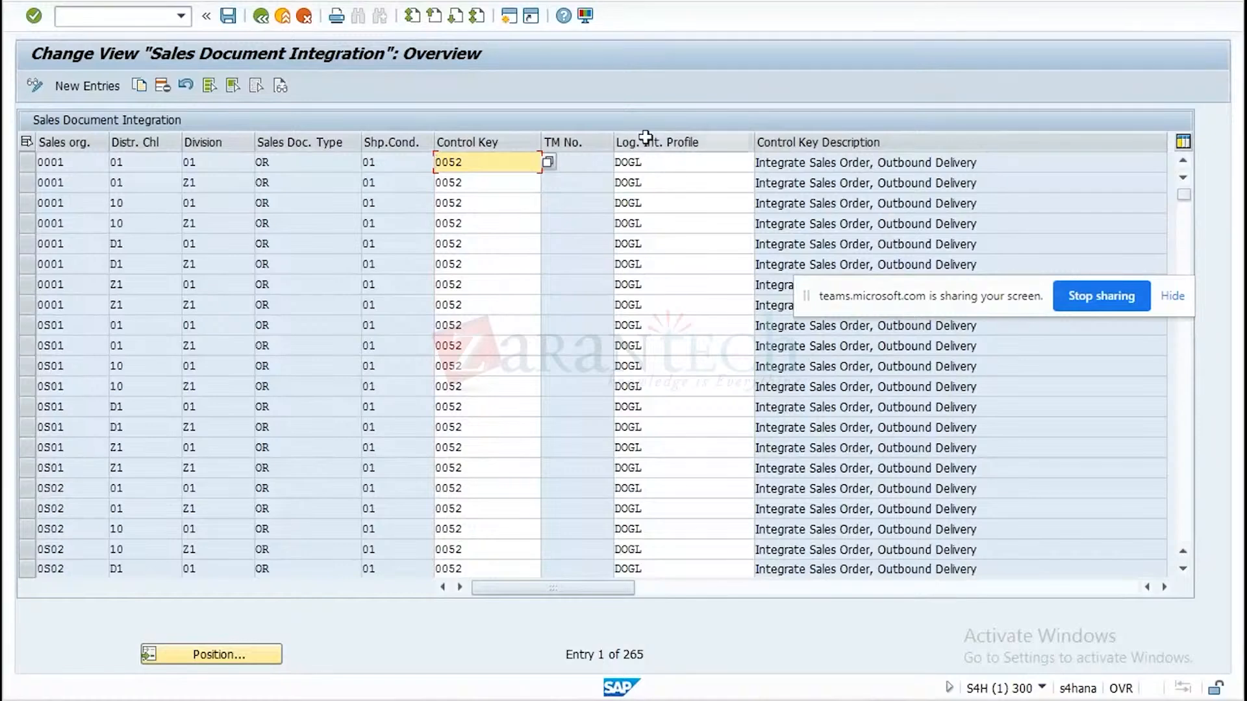
# Leave the sales document settings, open the logistics integration profiles, and position the list at profile ZOGL.
pyautogui.click(261, 16)
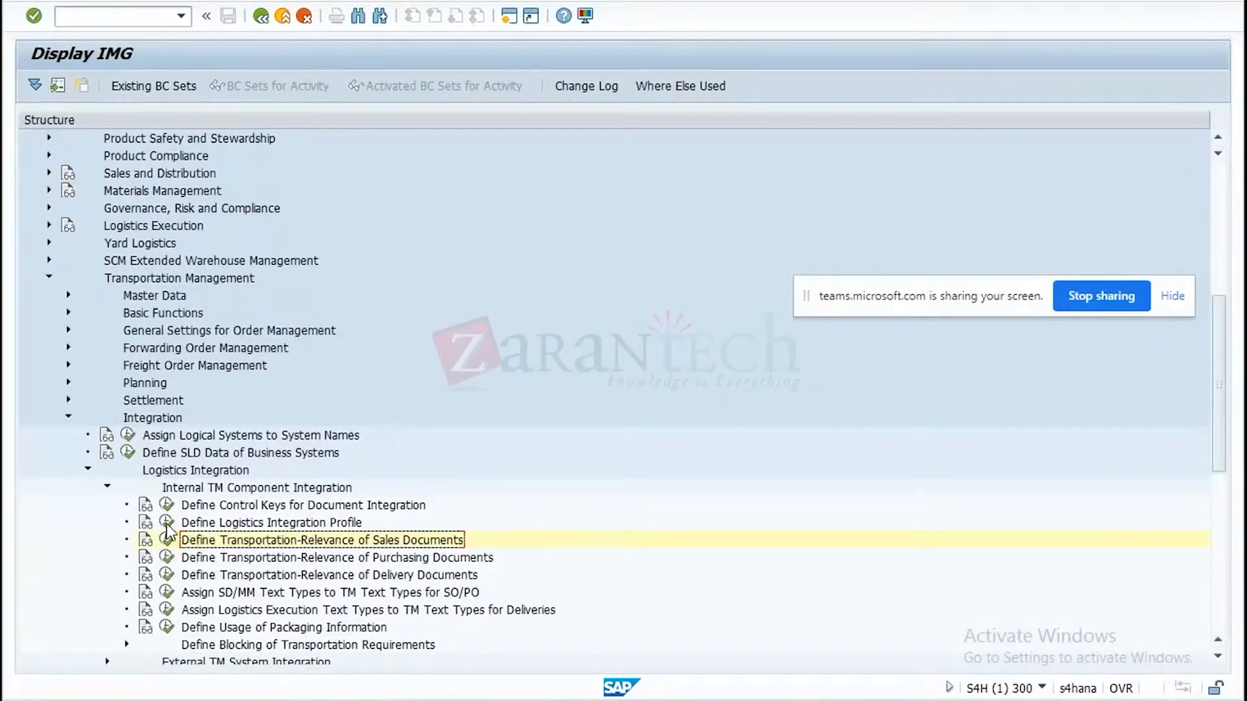
pyautogui.click(167, 523)
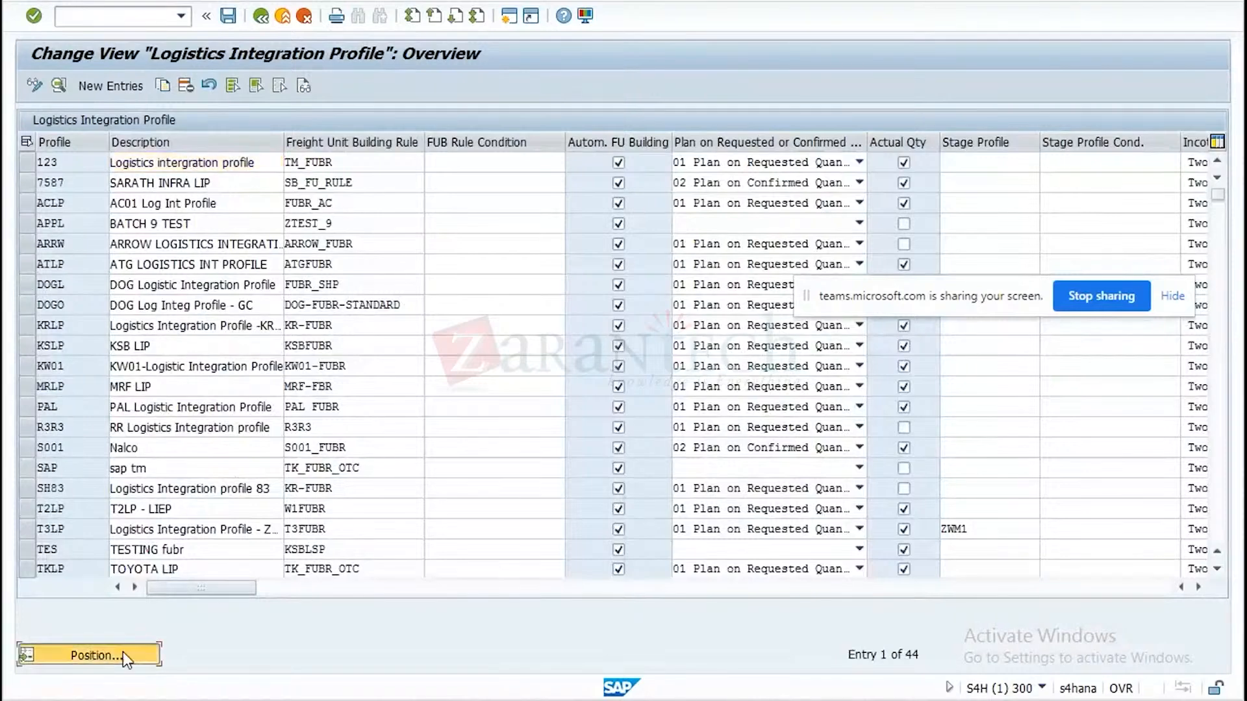
pyautogui.click(122, 652)
pyautogui.write('z')
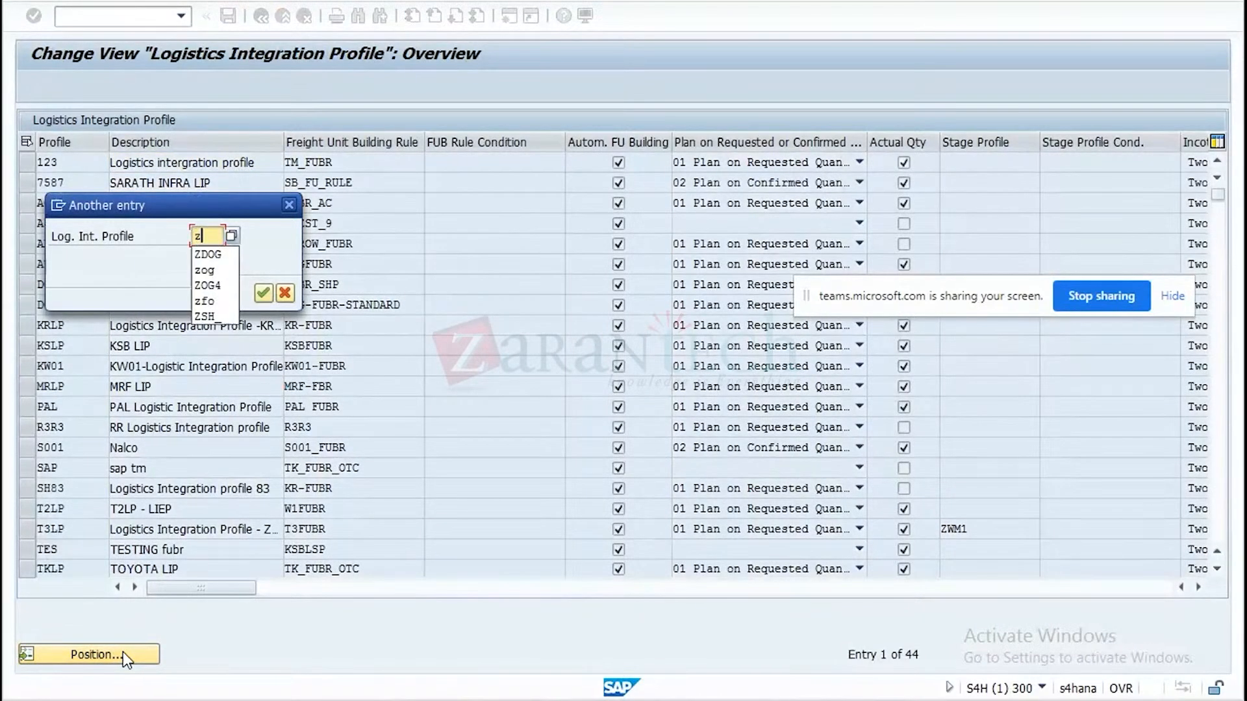
pyautogui.write('ogl')
pyautogui.press('Return')
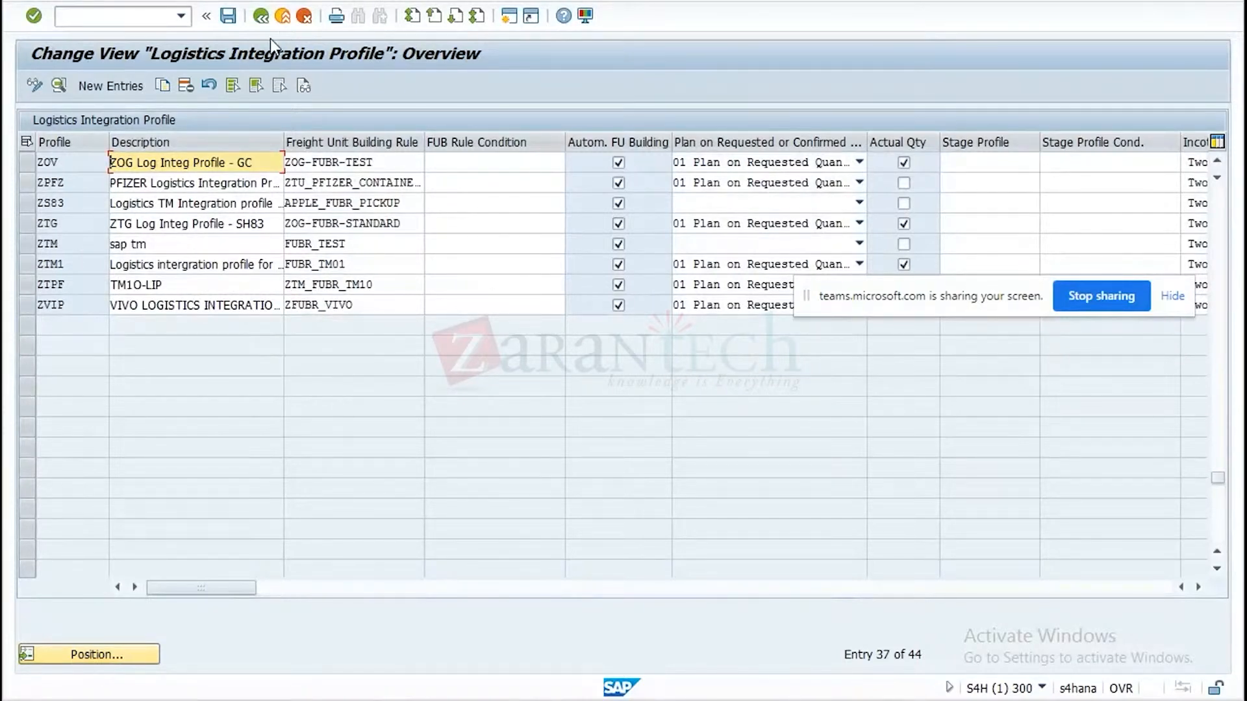
# Leave the profile list, check the transportation-relevance settings for delivery documents, and return to the IMG structure.
pyautogui.click(265, 18)
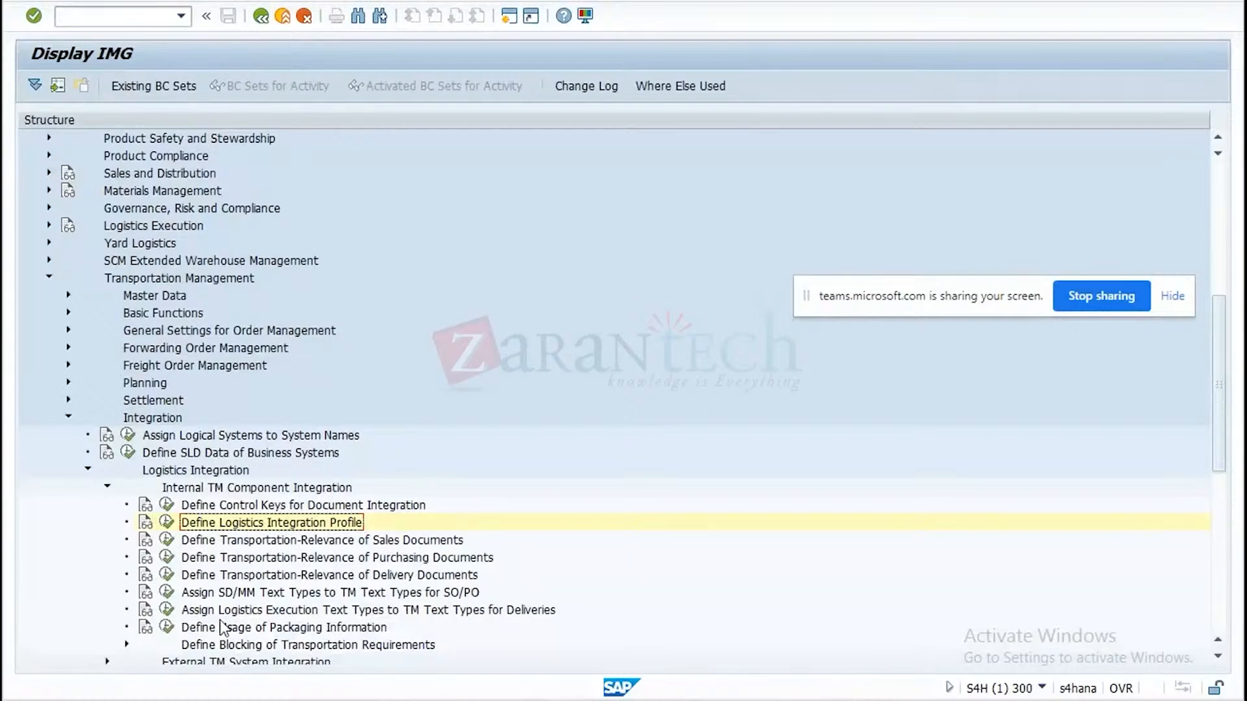
pyautogui.click(166, 576)
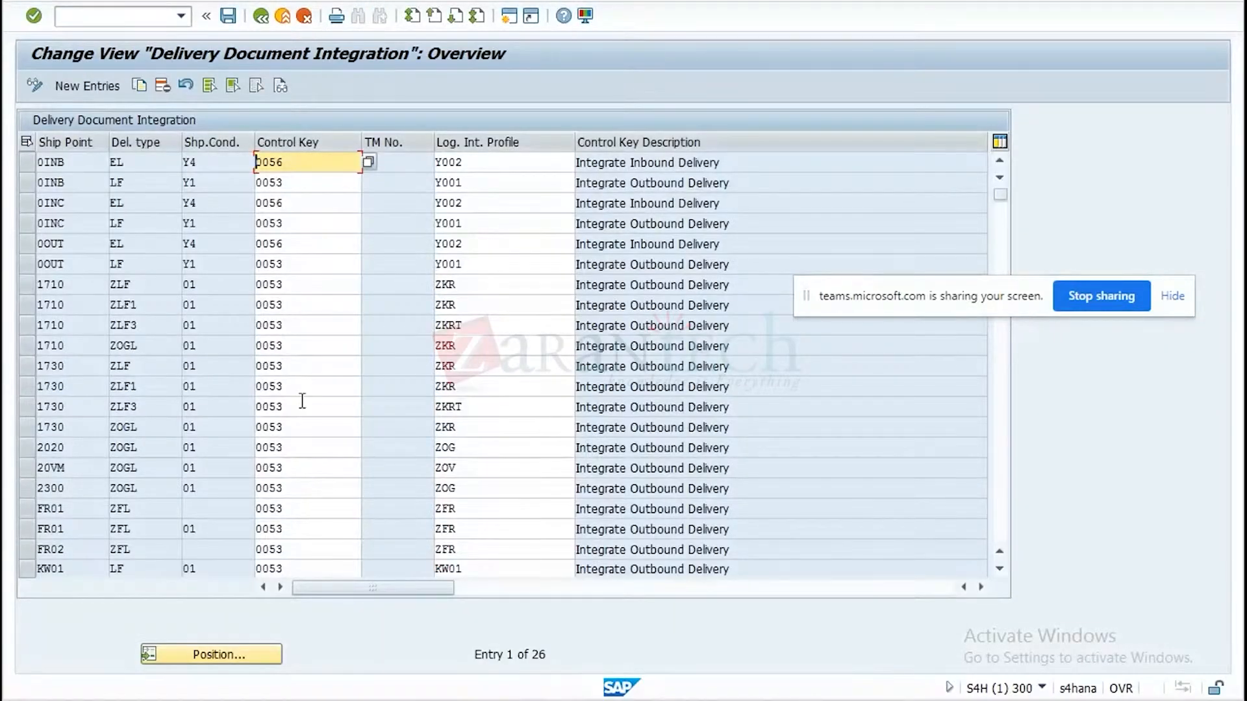
pyautogui.click(250, 12)
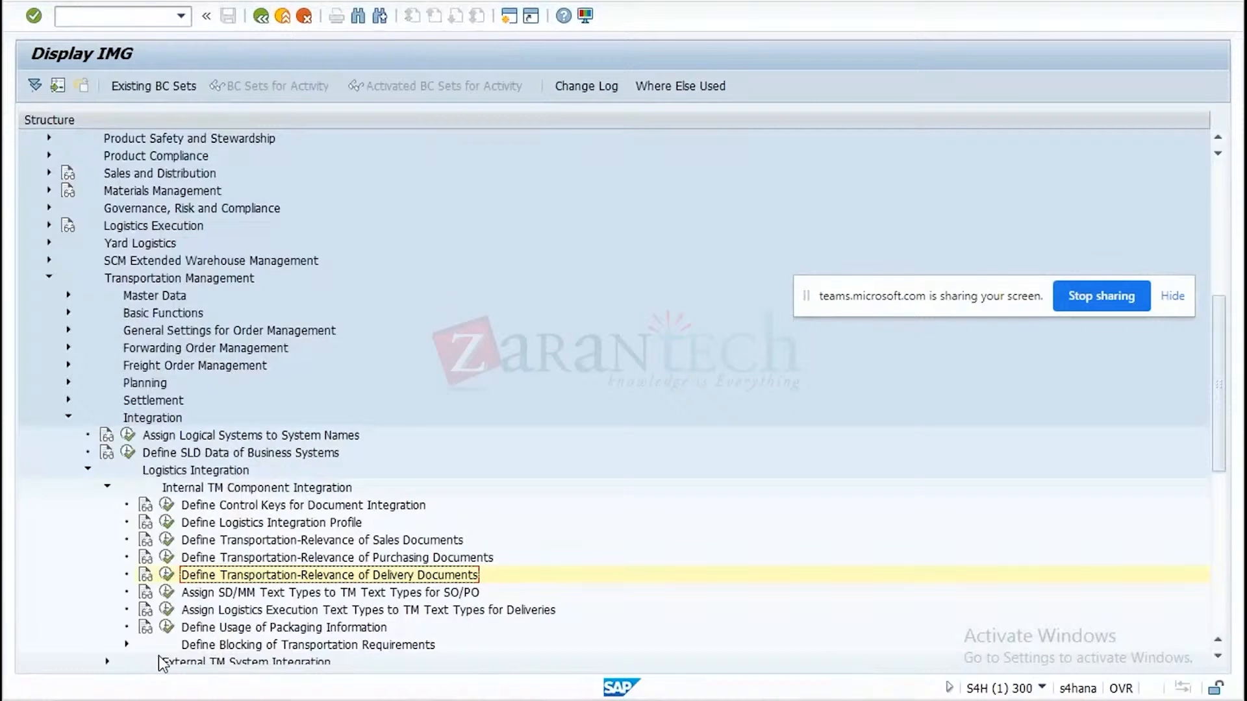
pyautogui.click(168, 540)
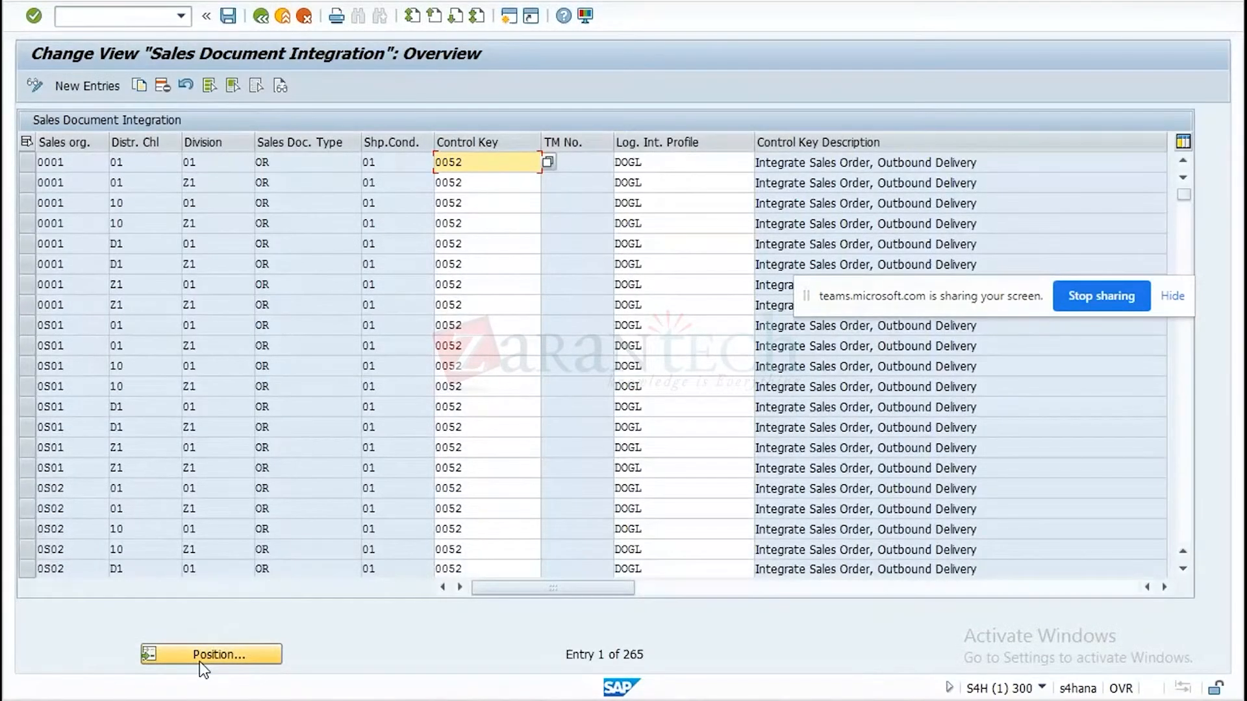
pyautogui.click(200, 661)
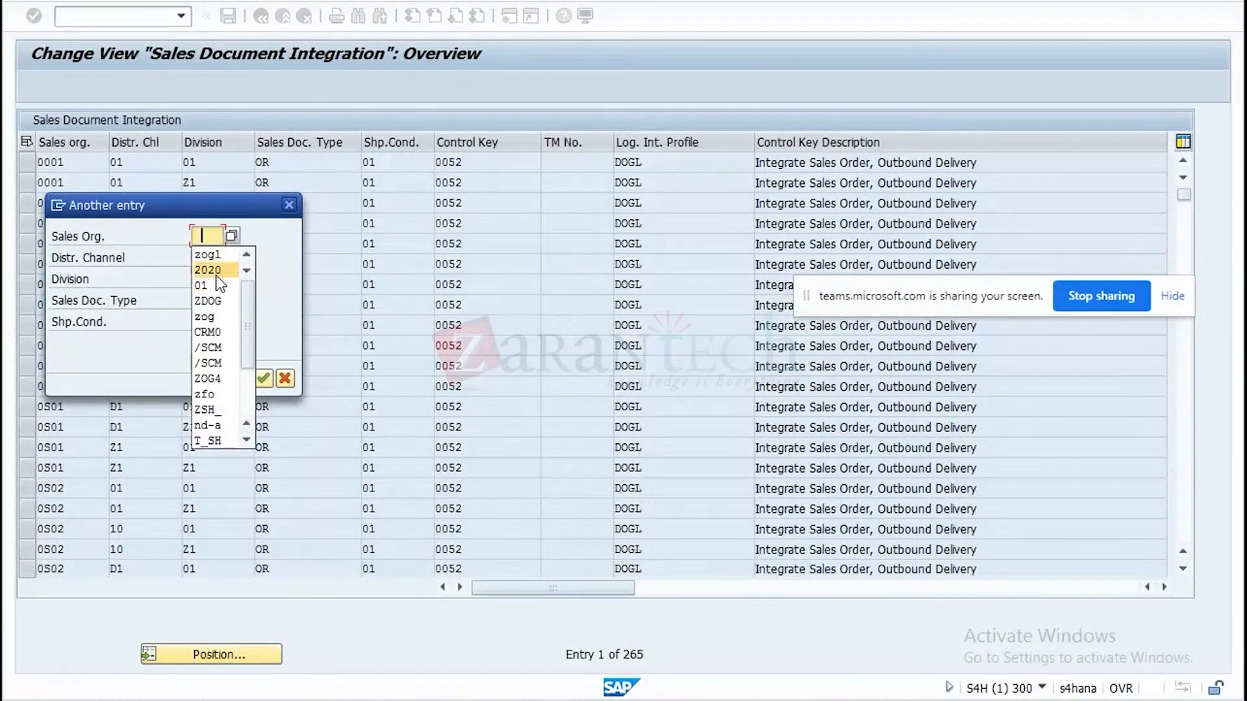
pyautogui.click(208, 260)
pyautogui.click(205, 259)
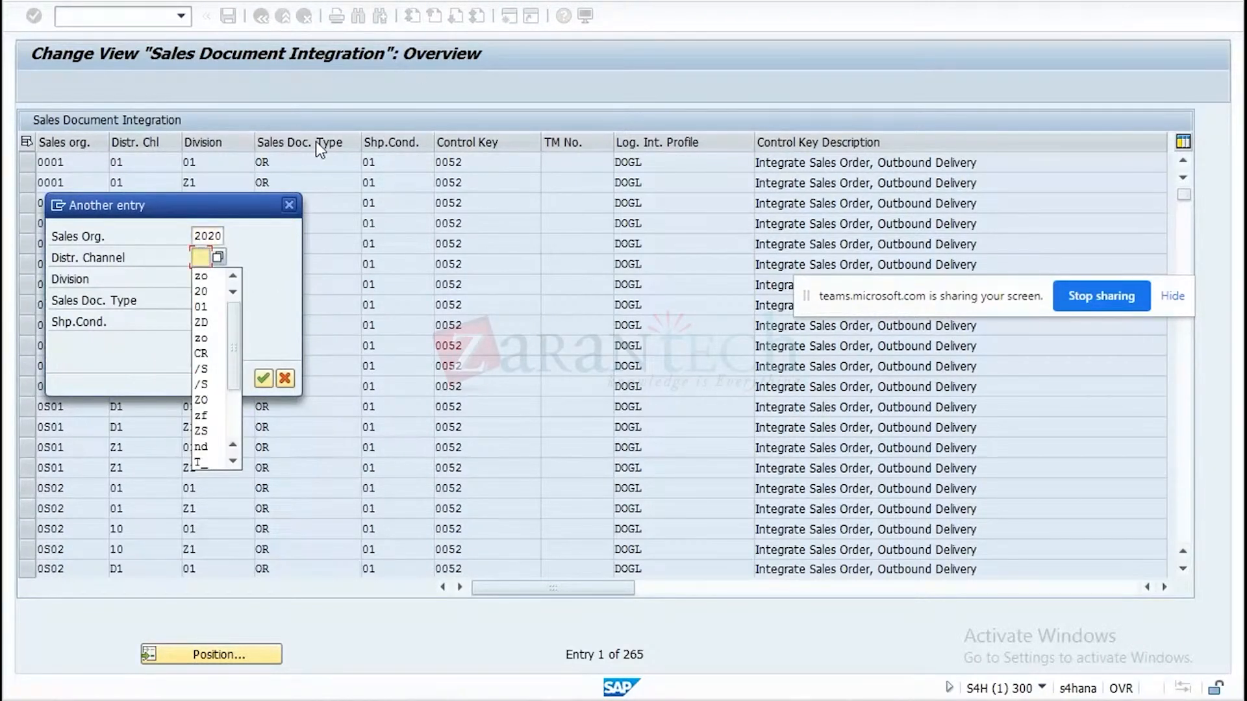
pyautogui.click(287, 205)
pyautogui.click(288, 204)
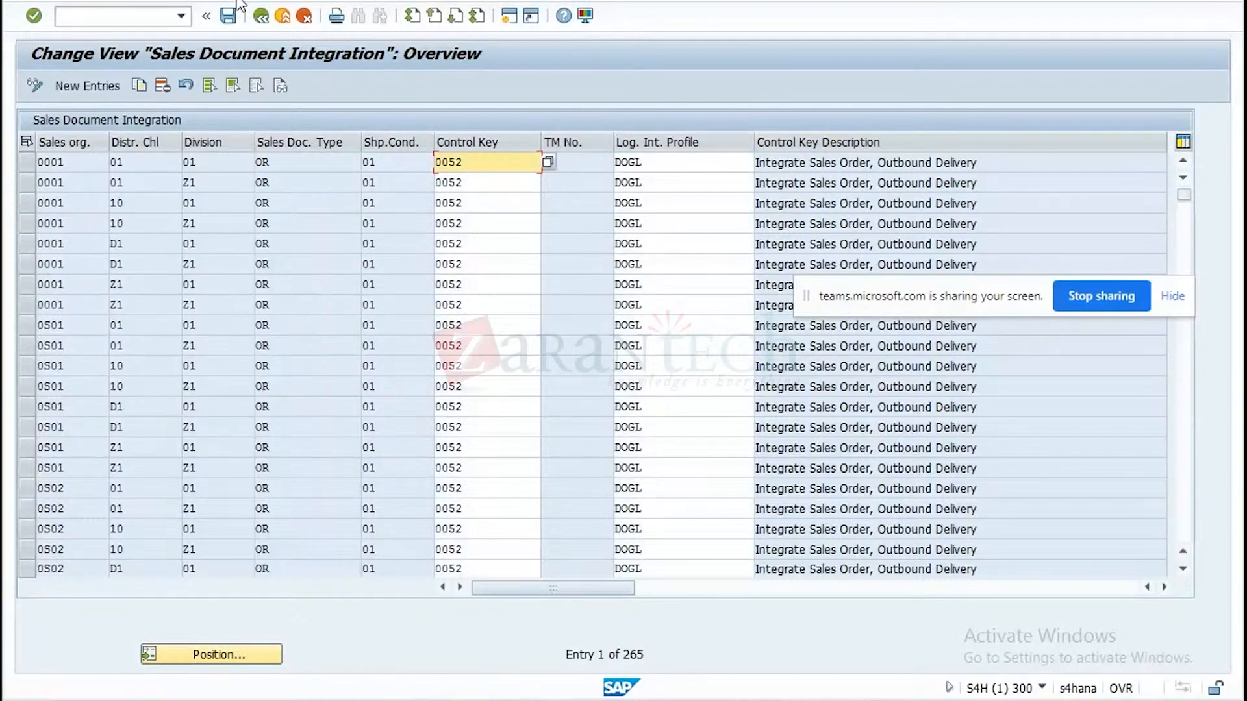
pyautogui.click(260, 15)
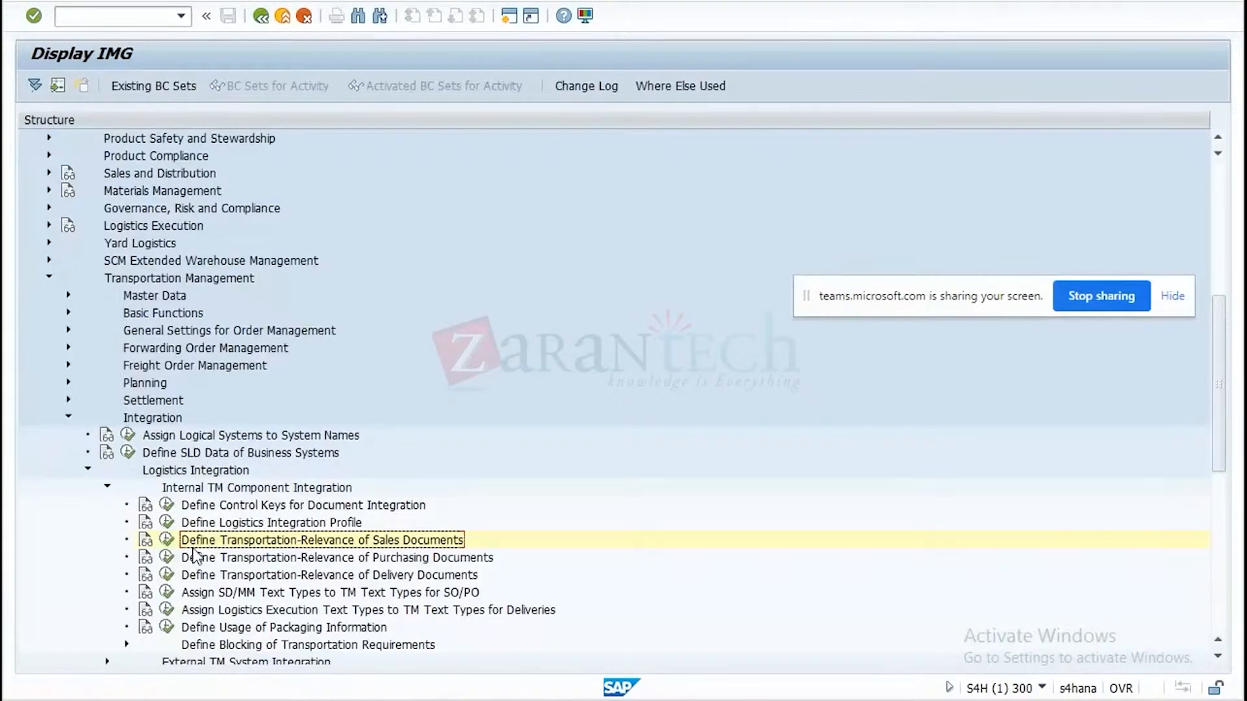
# Reopen the logistics integration profiles, position the list at DOGL, and display that profile's details.
pyautogui.click(168, 522)
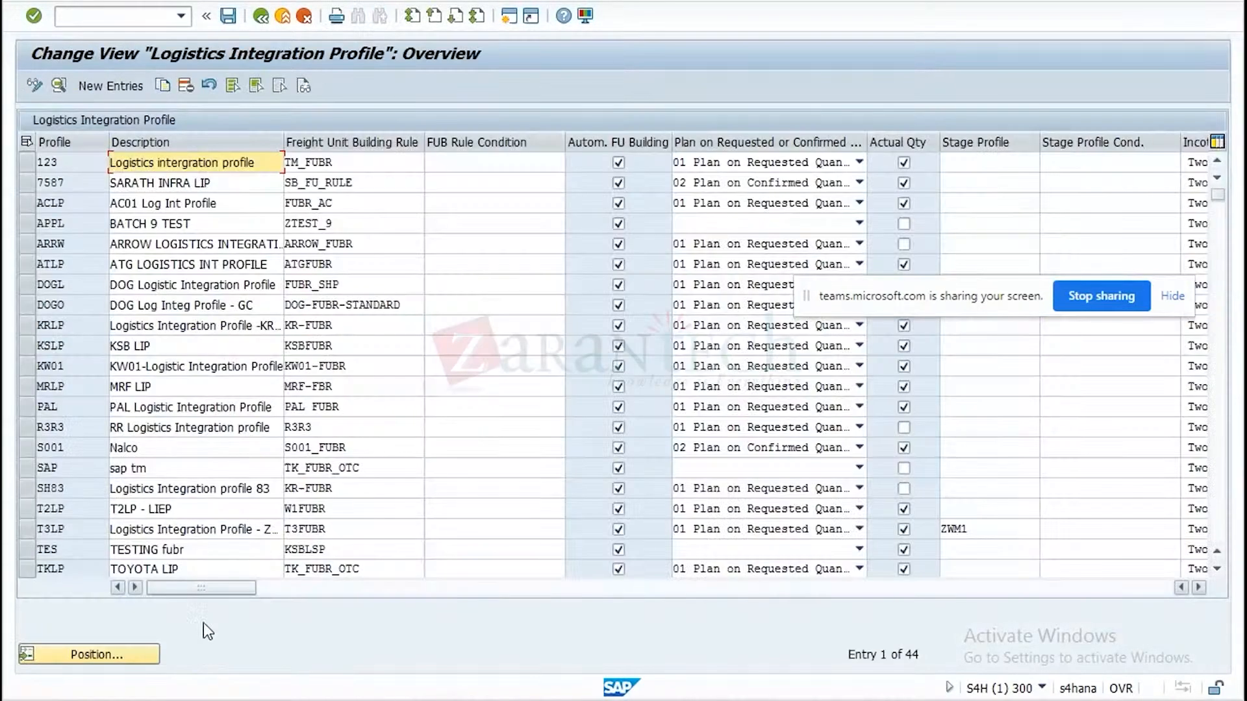
pyautogui.click(138, 654)
pyautogui.write('dog')
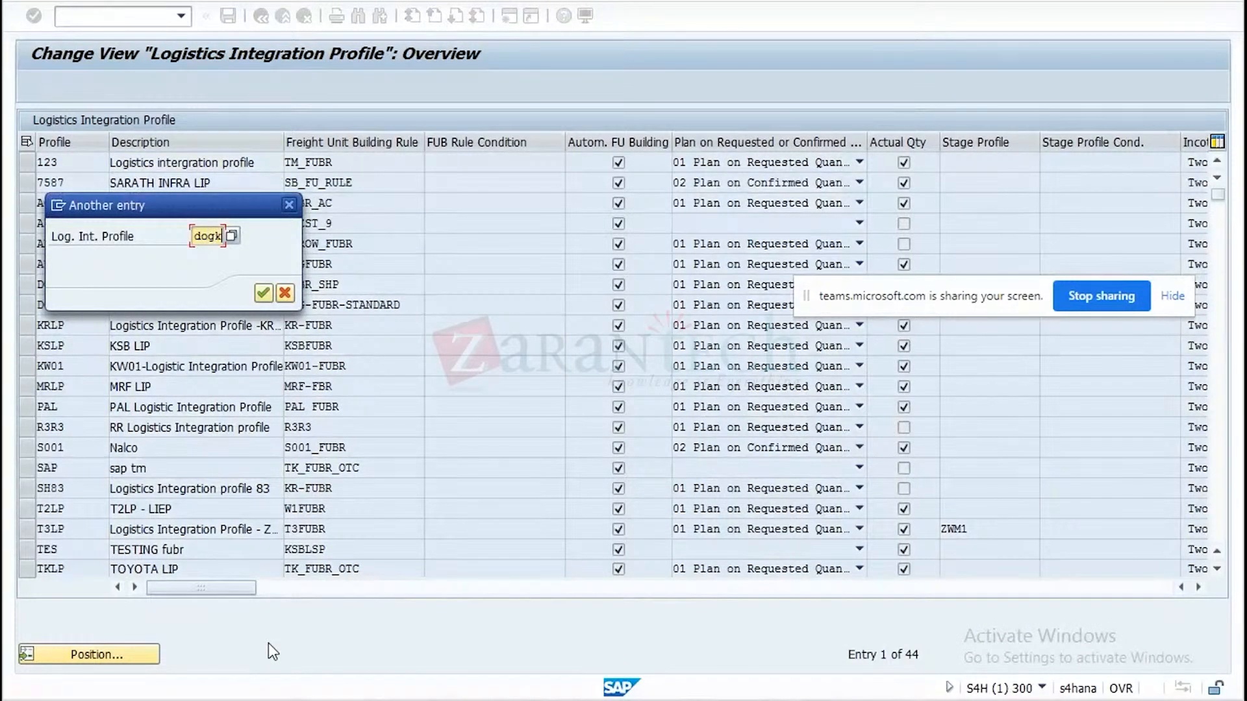
pyautogui.press('Return')
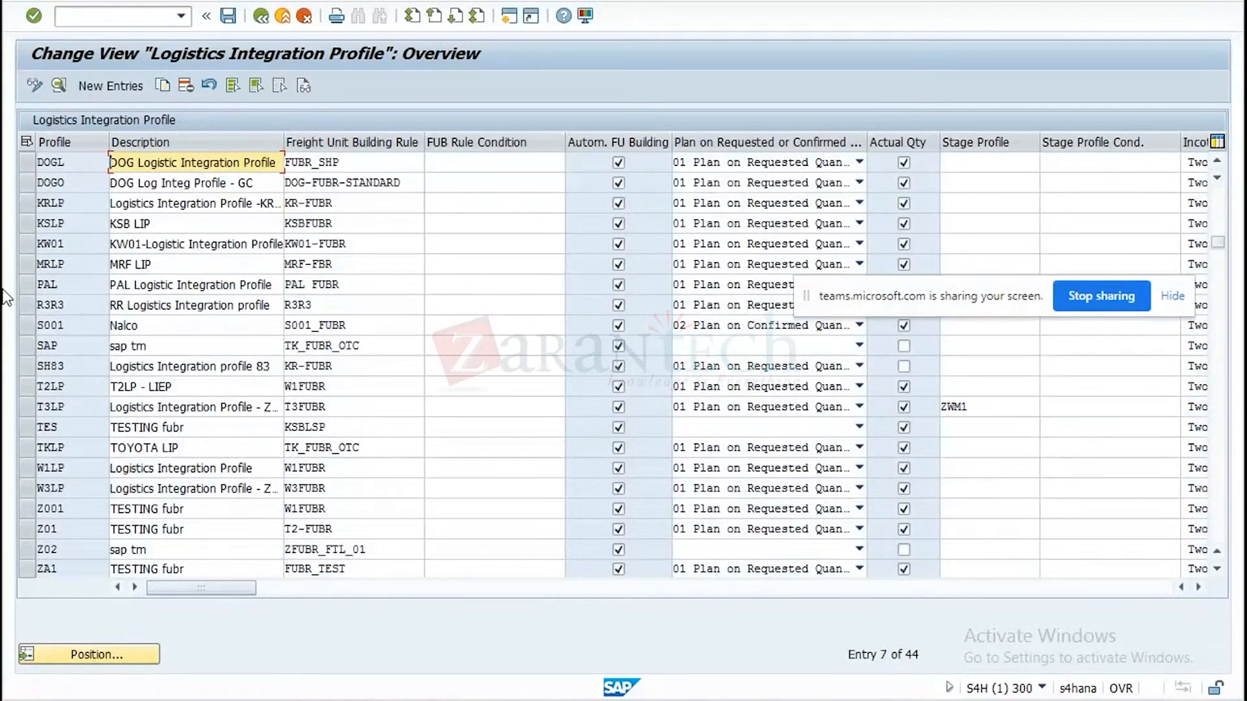
pyautogui.doubleClick(44, 162)
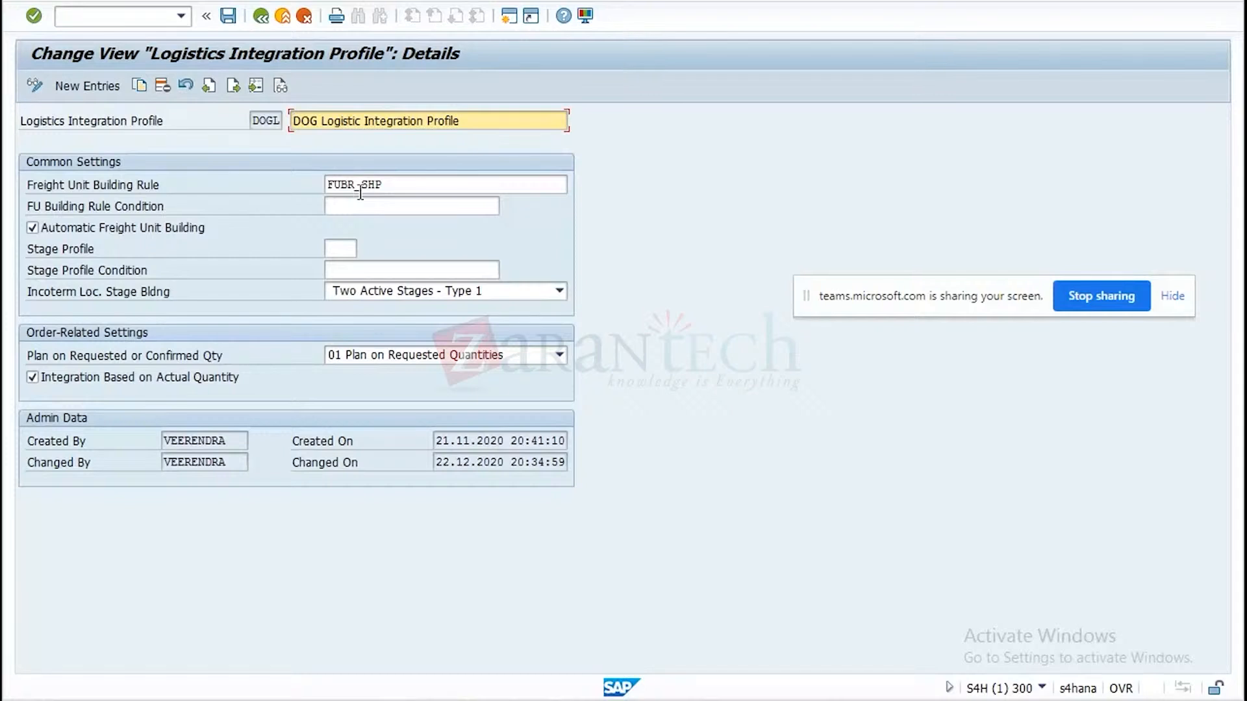
# Switch to Notepad and add the lines "sp01---fubr1" and "sp02---fubr2" below the existing notes, after a blank line.
pyautogui.hotkey('alt', 'Tab')
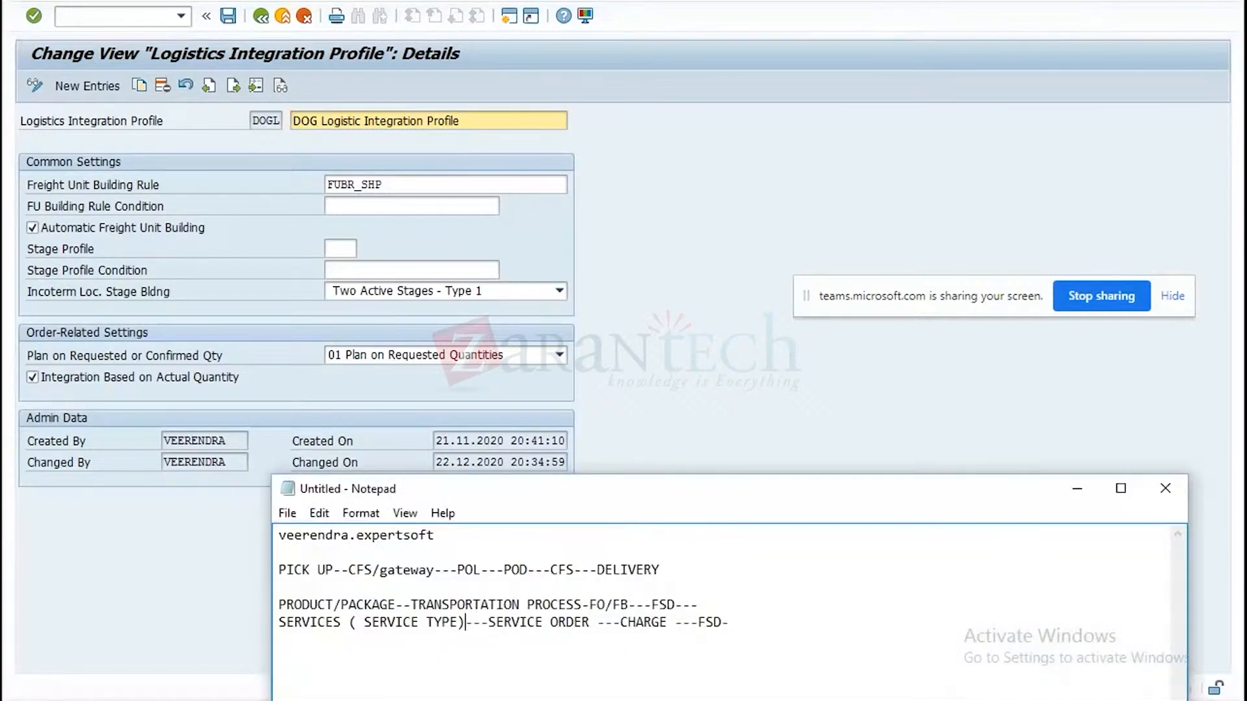
pyautogui.click(767, 621)
pyautogui.press('Return')
pyautogui.press('Return')
pyautogui.write('sp')
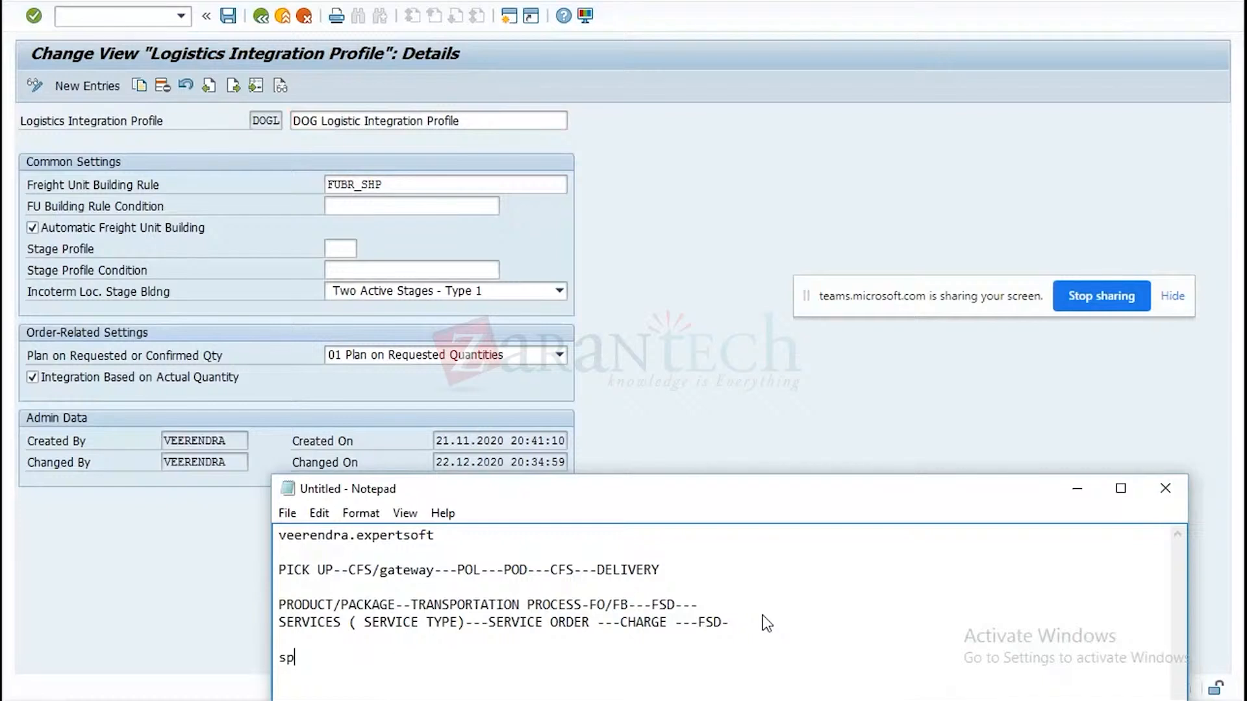
pyautogui.write('01---fubr1')
pyautogui.press('Return')
pyautogui.write('sp02---')
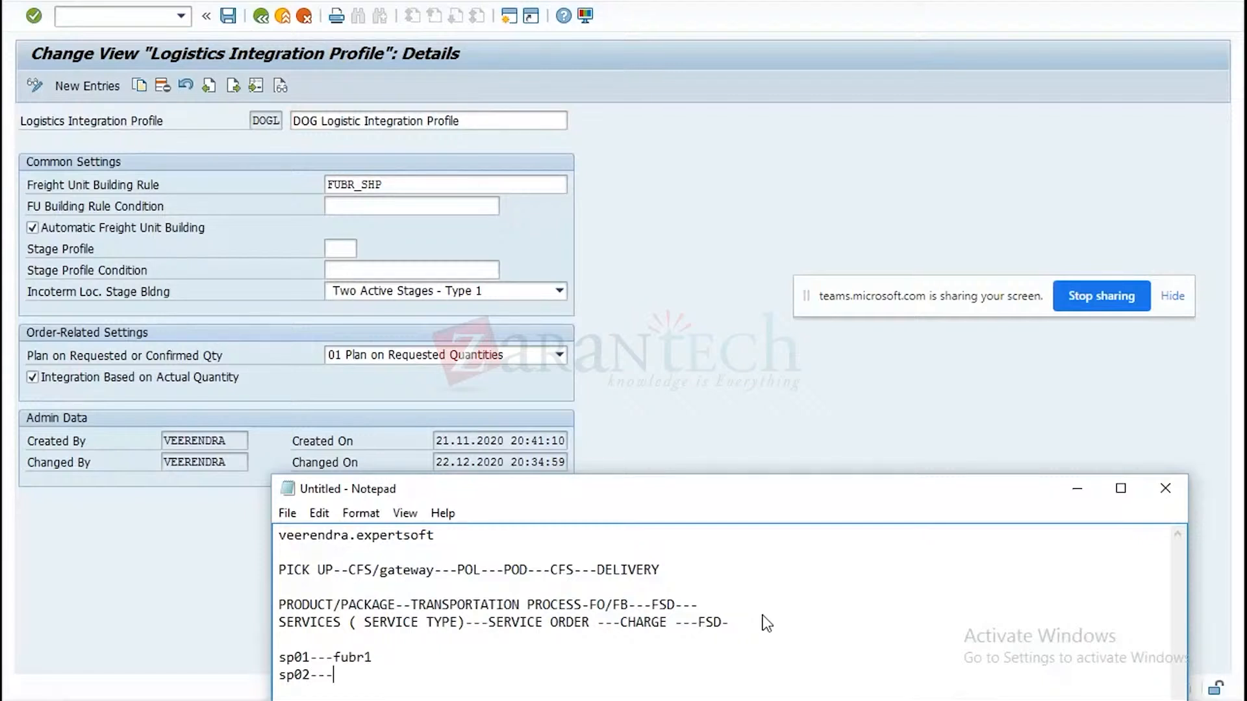
pyautogui.write('fubr2')
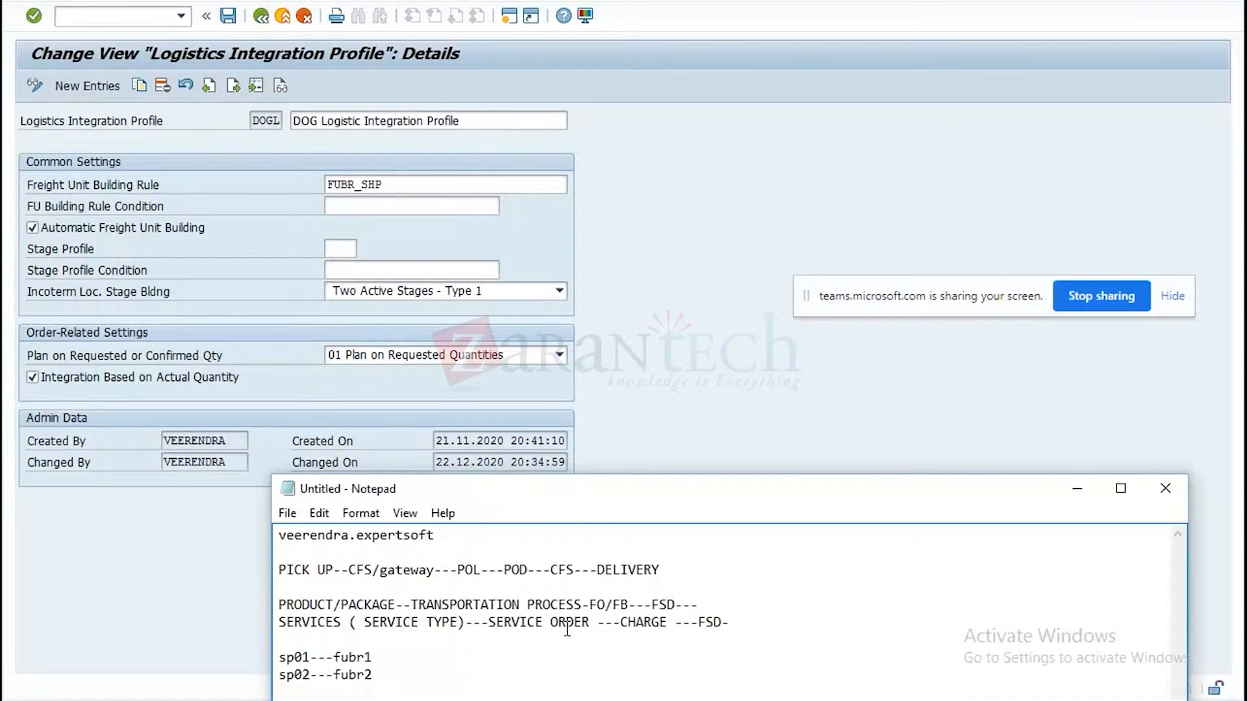
# Add the line "fob--inco2" below the sp02 entry in the Notepad notes.
pyautogui.press('Return')
pyautogui.write('fob--')
pyautogui.write('inco2')
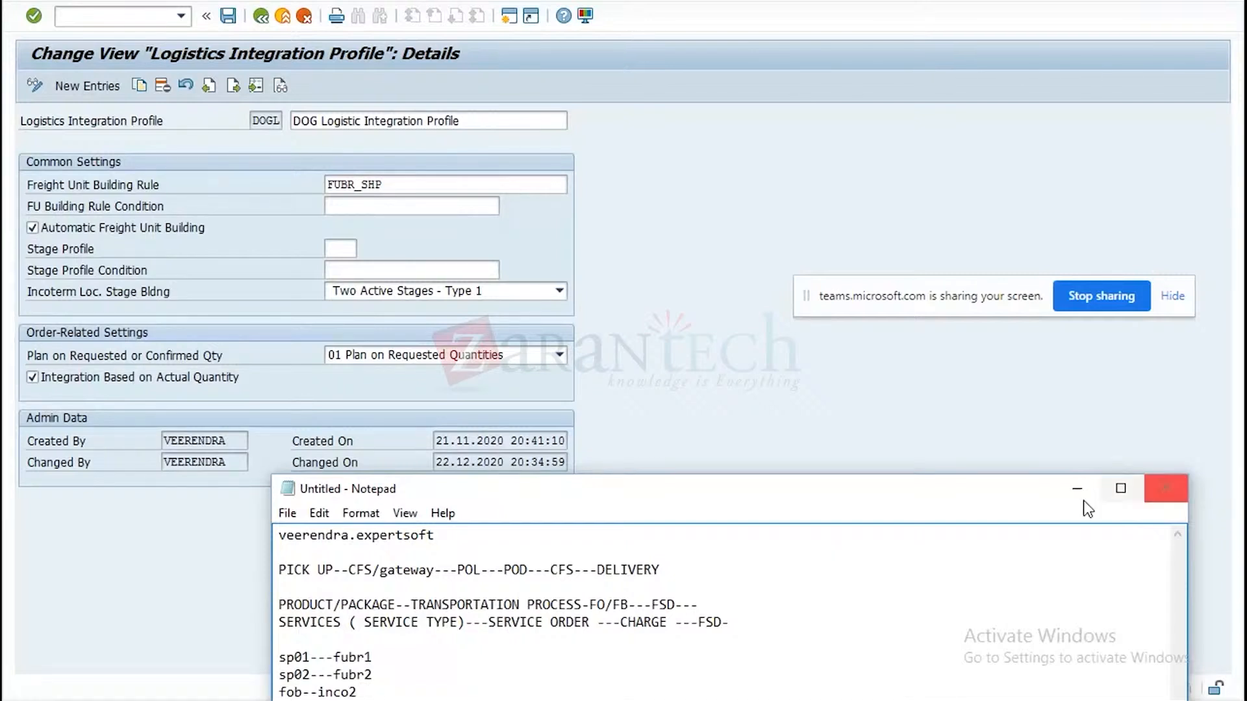
# Move the Notepad window higher and add the line "stage 1-shipping point---incoterm location" below the fob entry.
pyautogui.moveTo(1007, 498); pyautogui.dragTo(1013, 413)
pyautogui.press('Return')
pyautogui.write('stage 1-s')
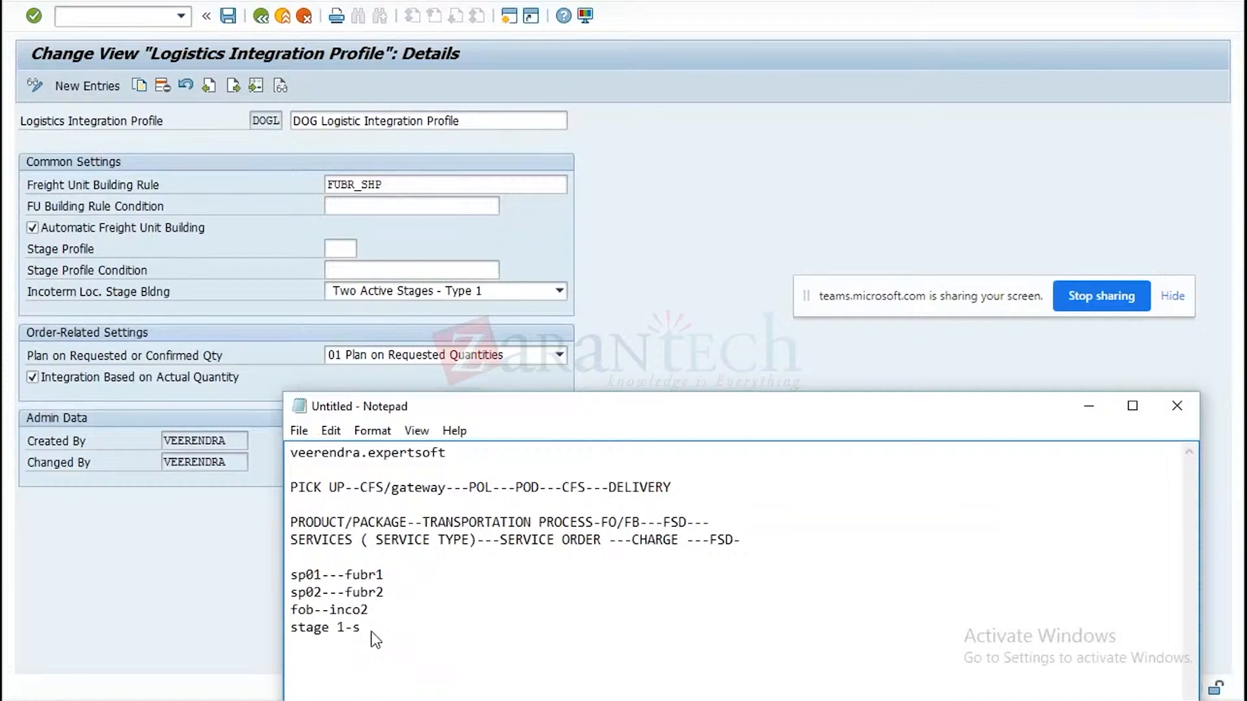
pyautogui.write('hipping point---incoterm loca')
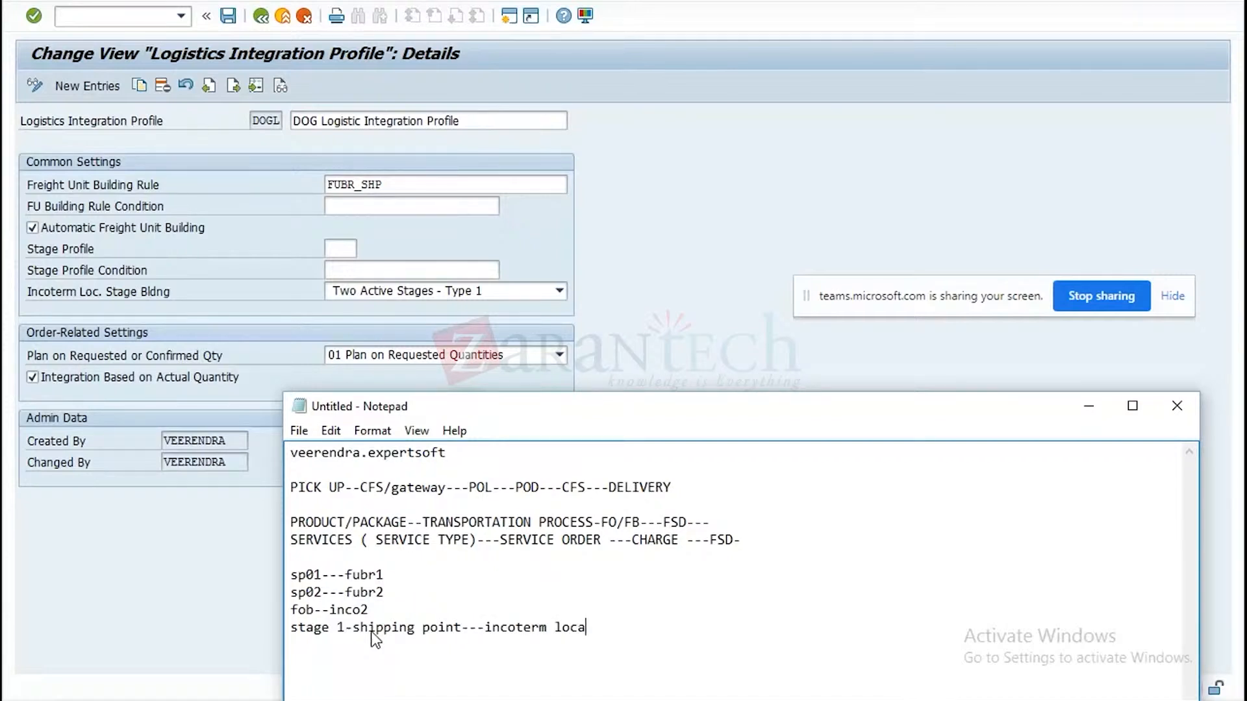
pyautogui.write('tion')
# Add the line "stage 2--incoterm to cust loc" below the stage 1 entry.
pyautogui.press('Return')
pyautogui.write('stage 2--incoterm t')
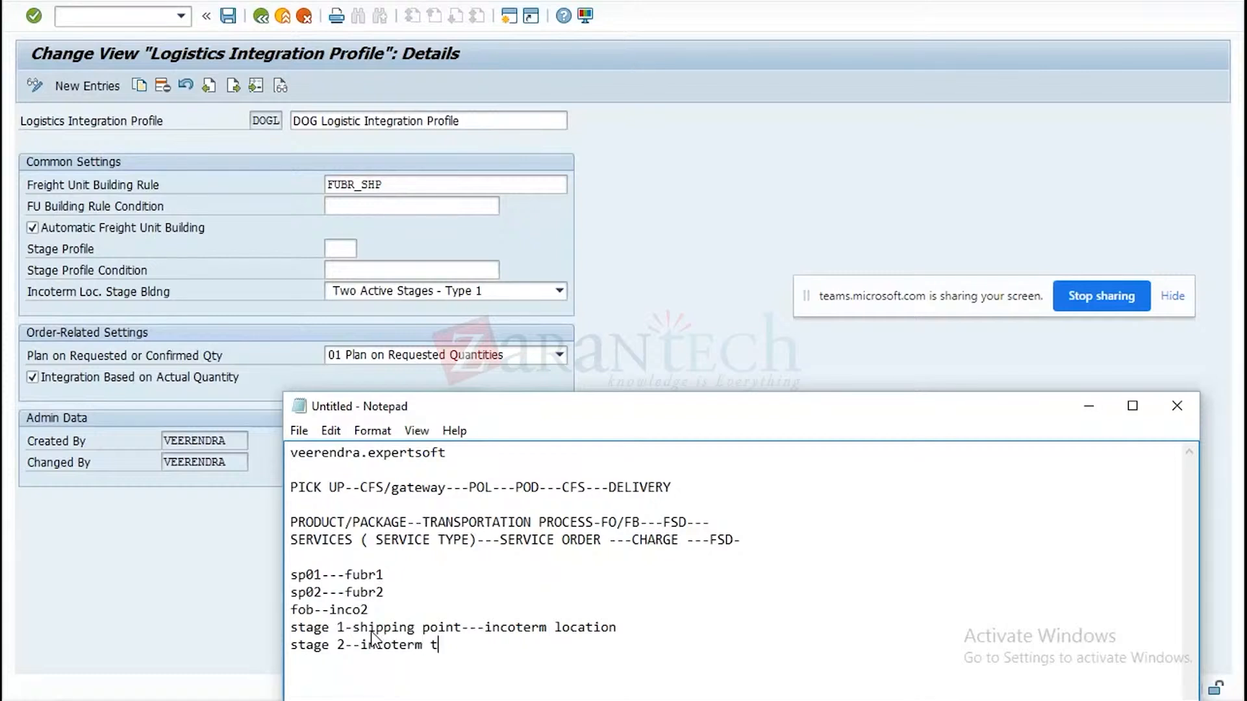
pyautogui.write('o cust loc')
# In SAP, view the available options for planning on requested or confirmed quantity, leaving the selection as it is.
pyautogui.click(559, 355)
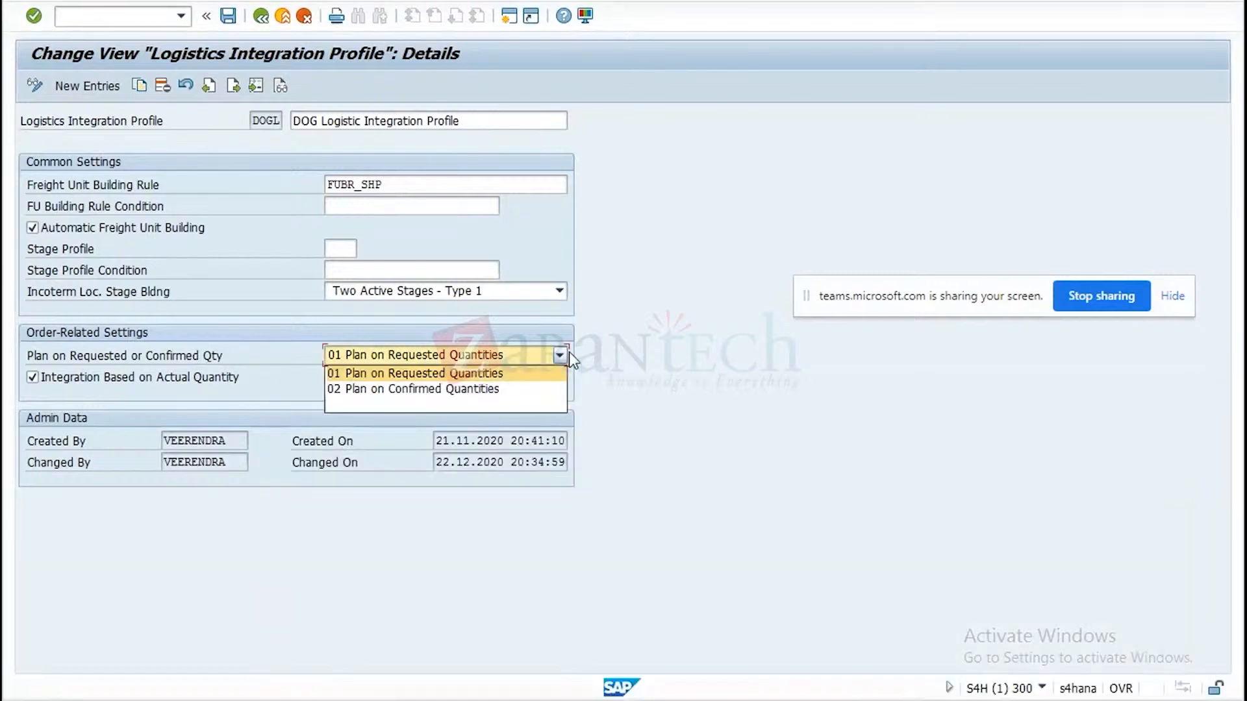
pyautogui.click(622, 318)
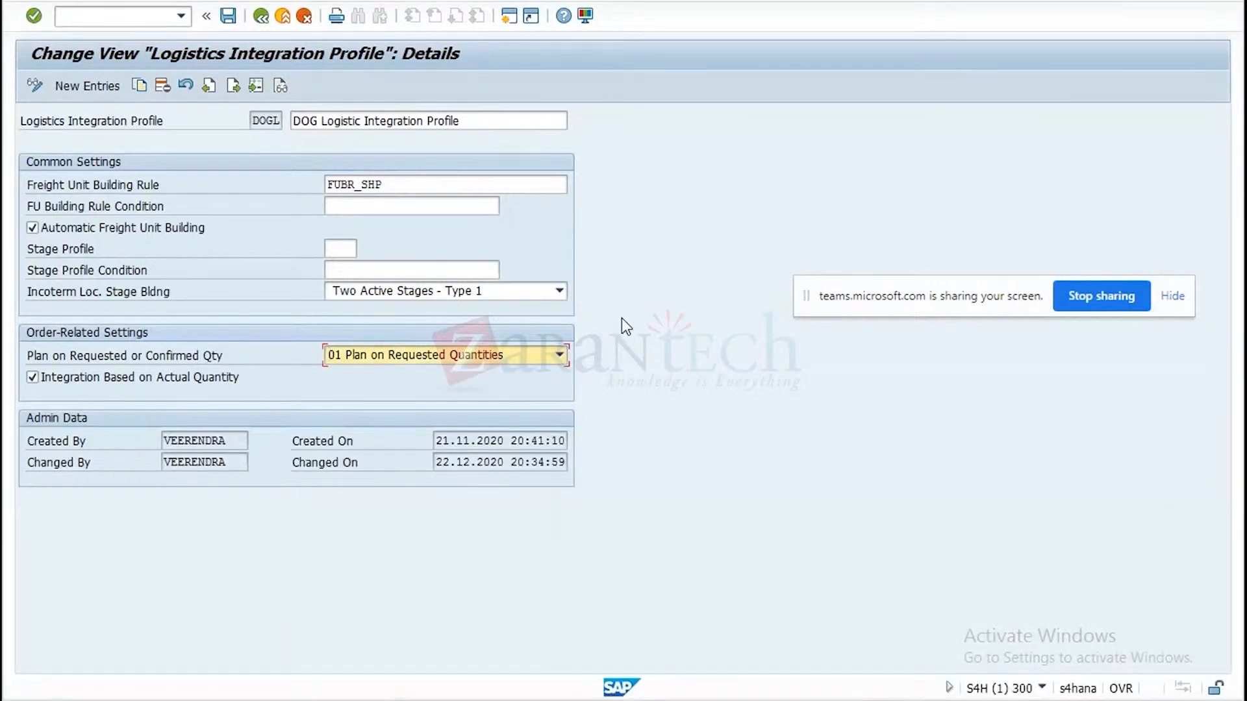